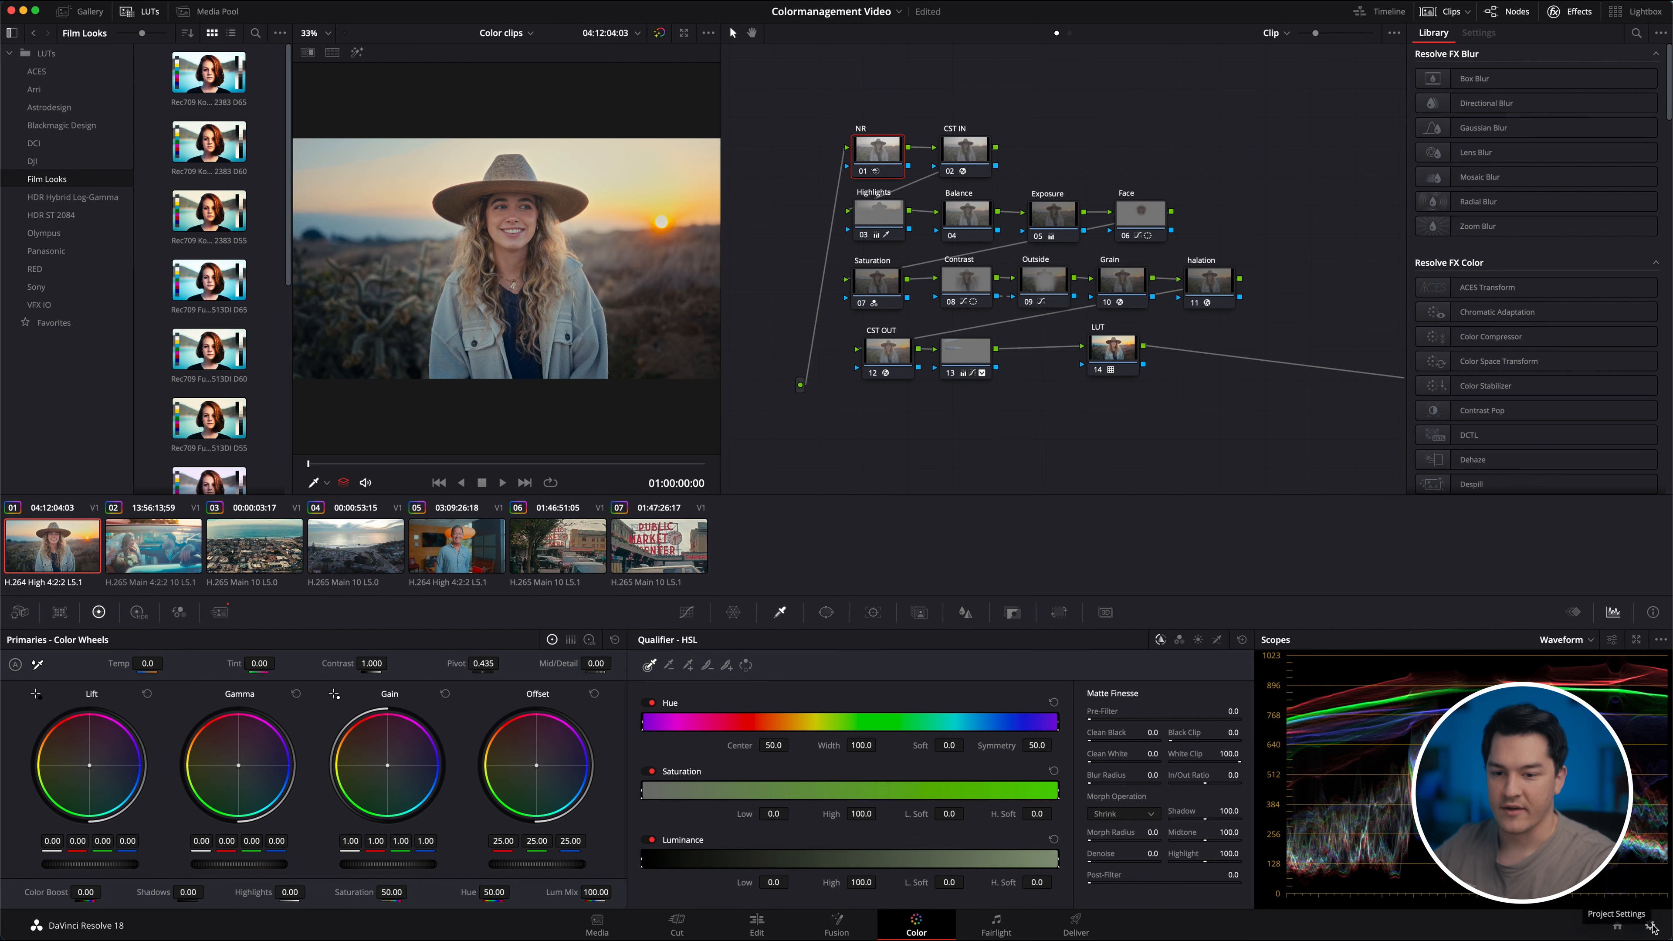
In the project's color management settings, set the color science to DaVinci YRGB and the timeline color space to DaVinci WG/Intermediate.
{"action": "left_click", "coordinate": [1650, 928]}
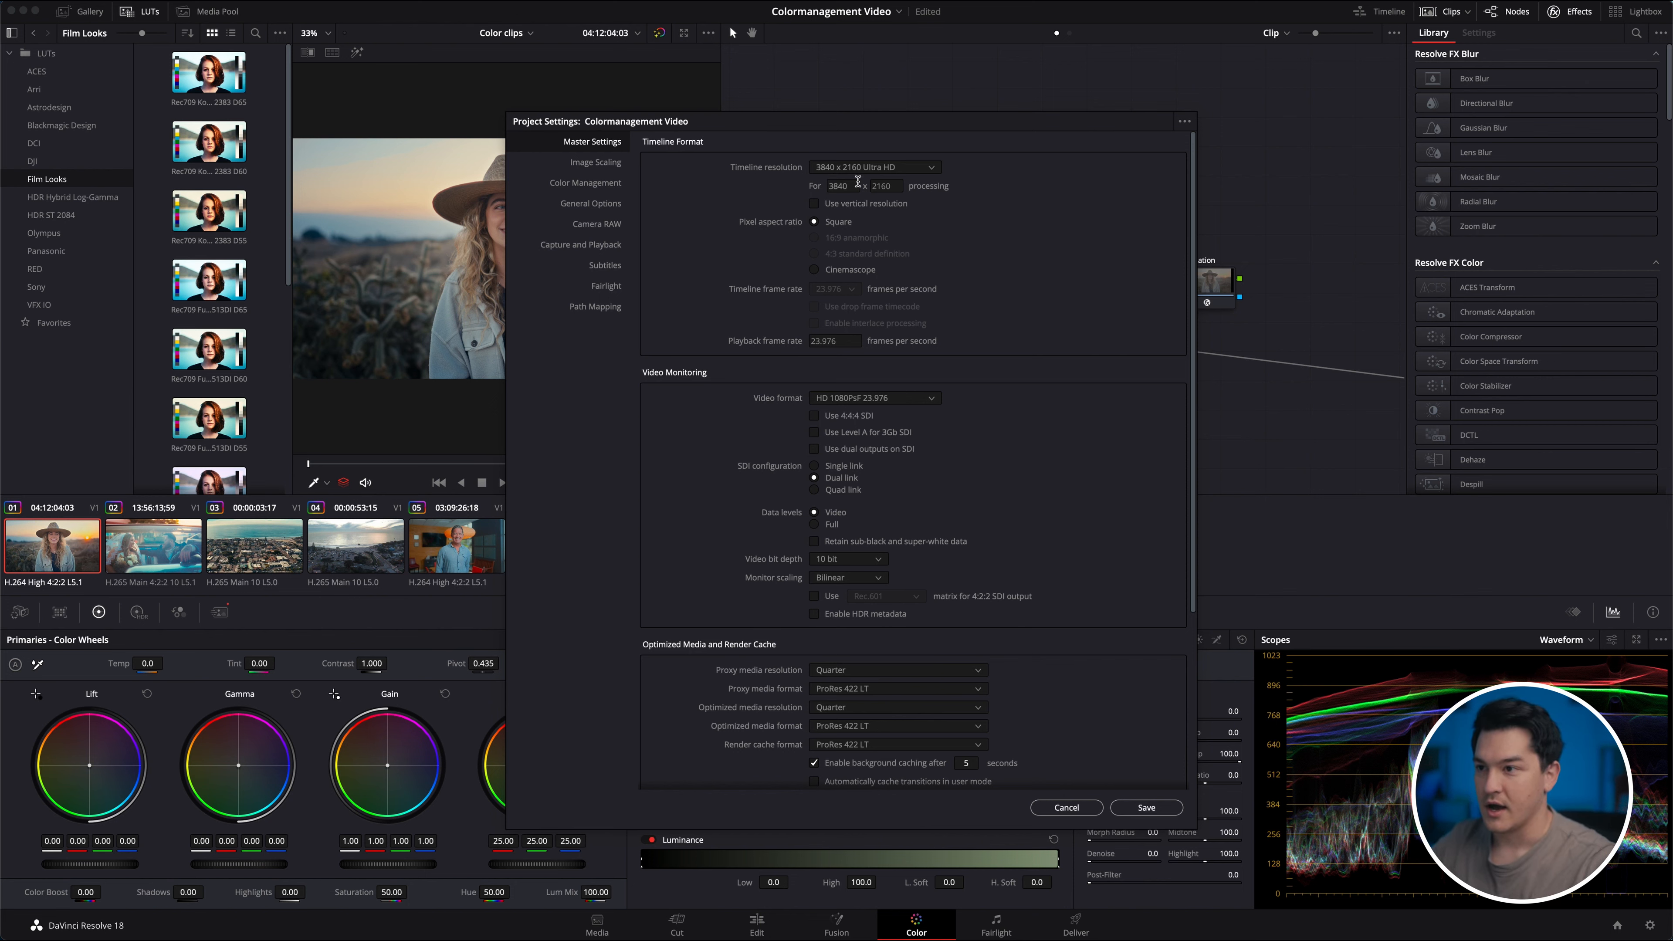
{"action": "scroll", "coordinate": [1006, 466], "scroll_direction": "down", "scroll_amount": 1}
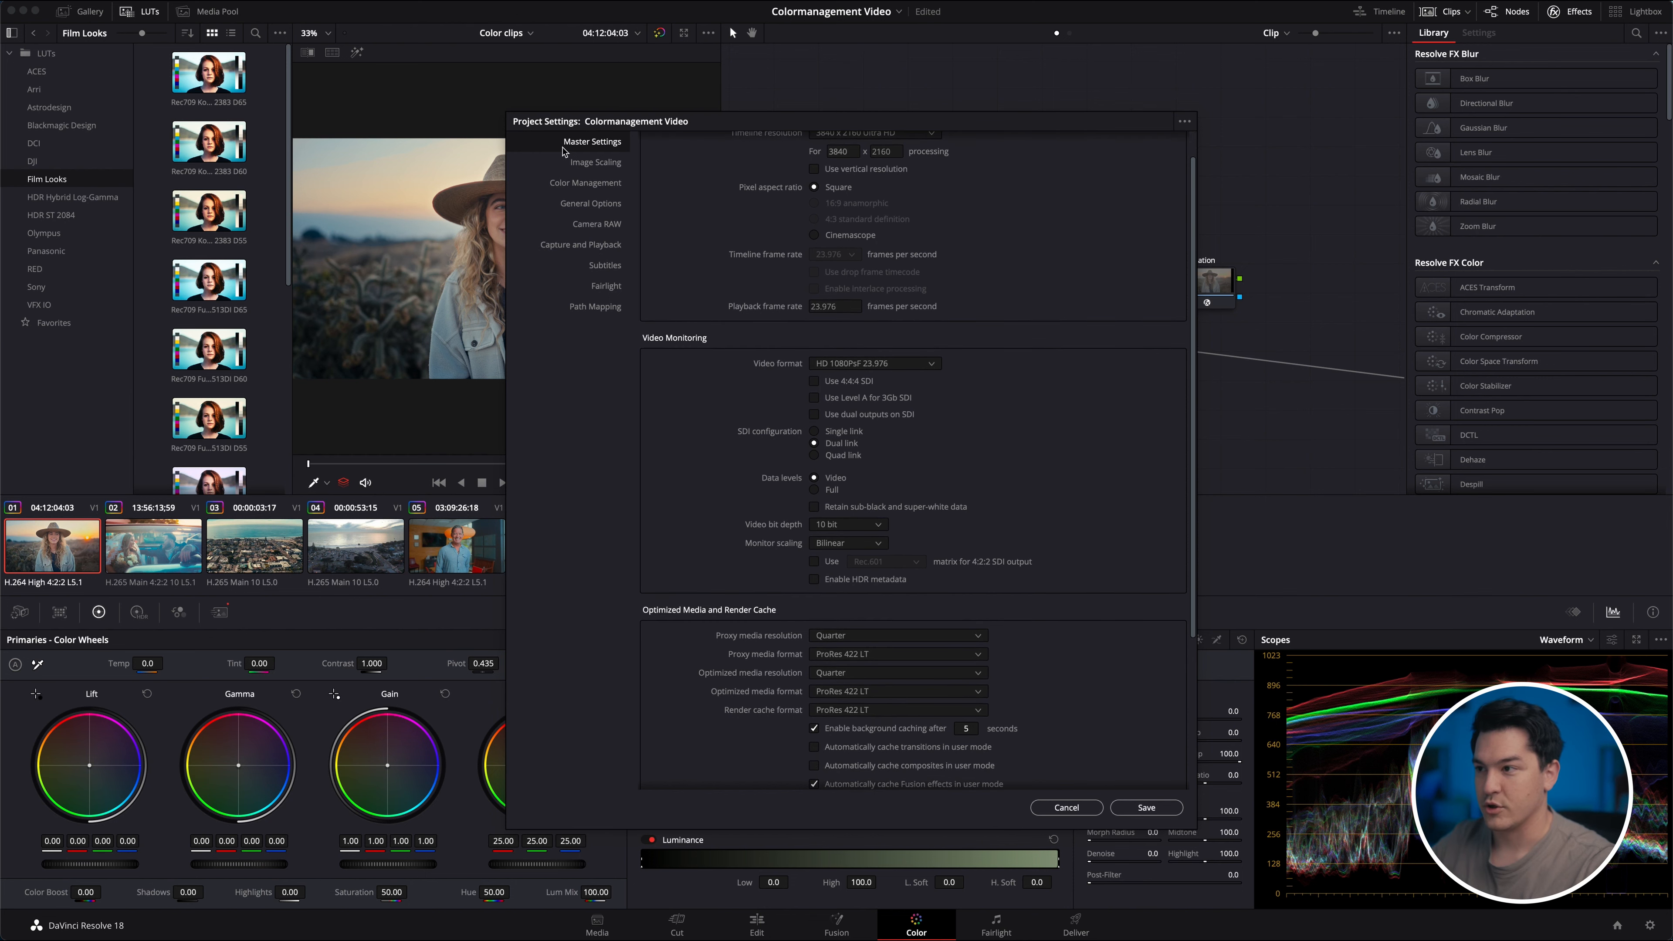
{"action": "left_click", "coordinate": [596, 185]}
{"action": "left_click", "coordinate": [856, 168]}
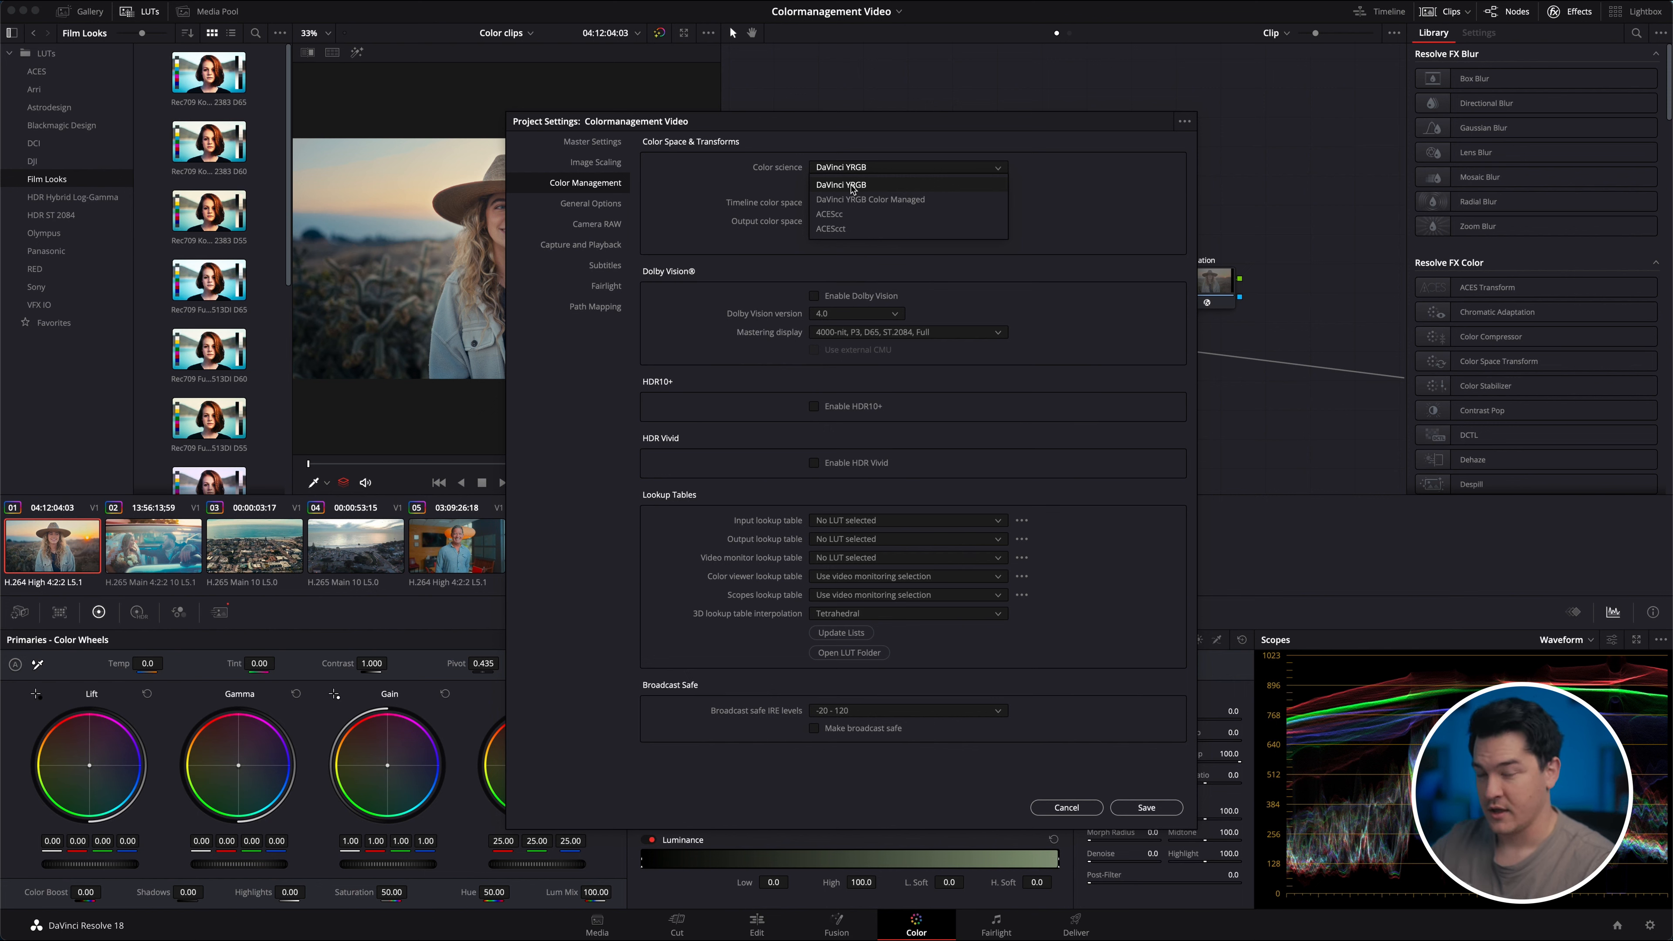
{"action": "left_click", "coordinate": [852, 188]}
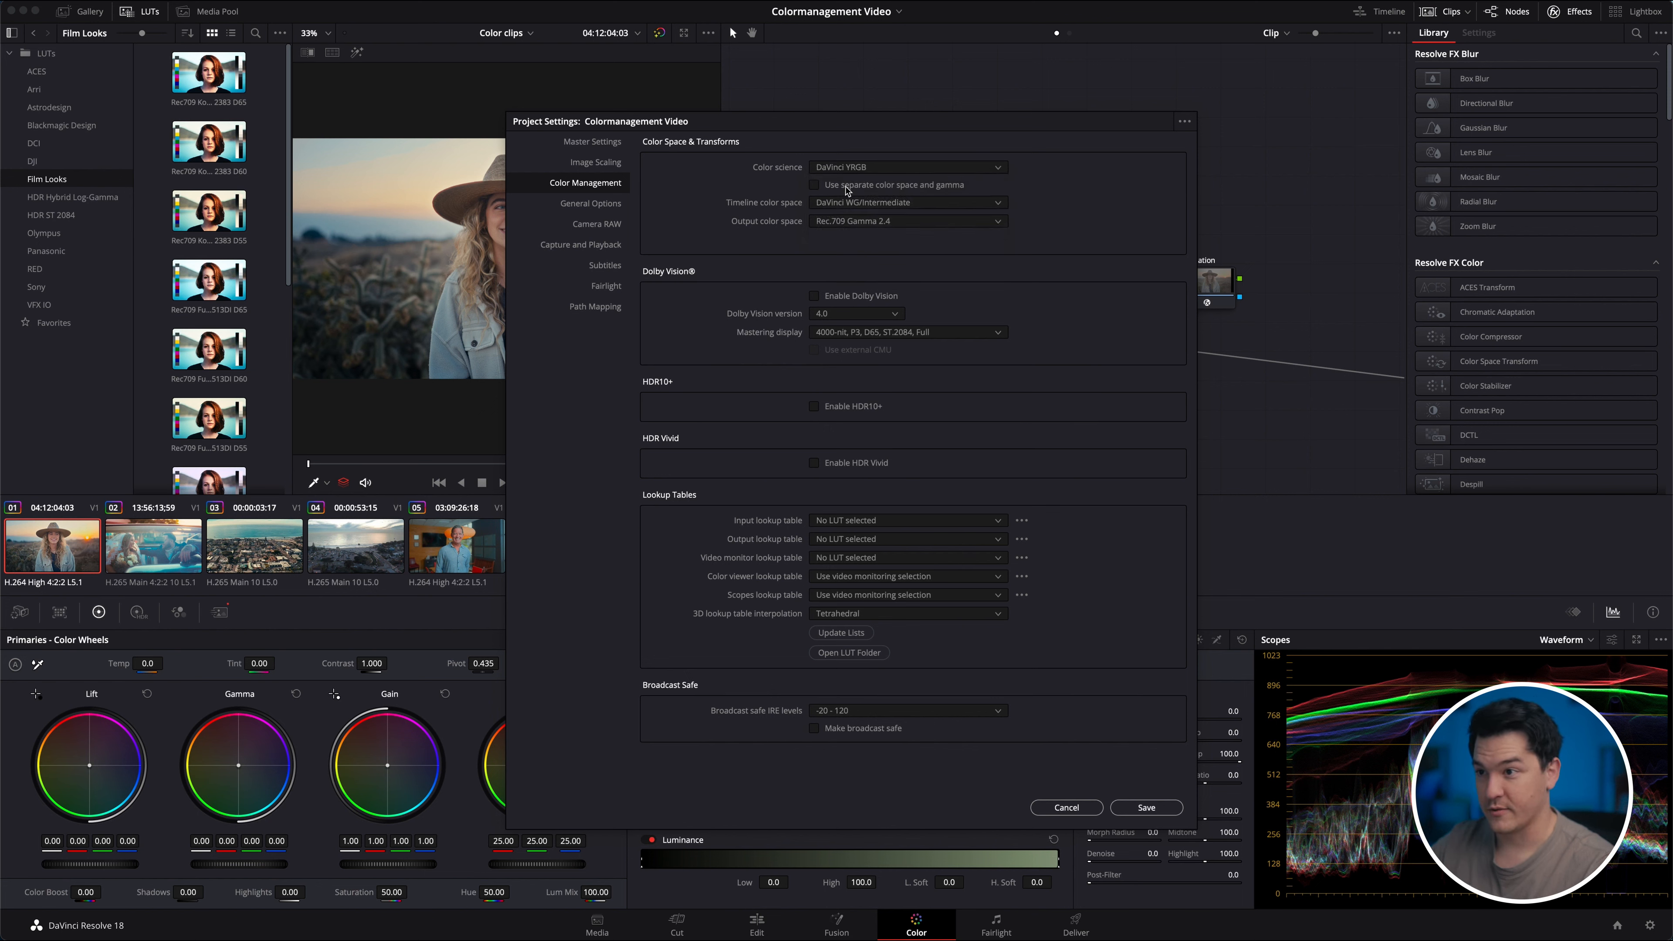
{"action": "left_click", "coordinate": [882, 201]}
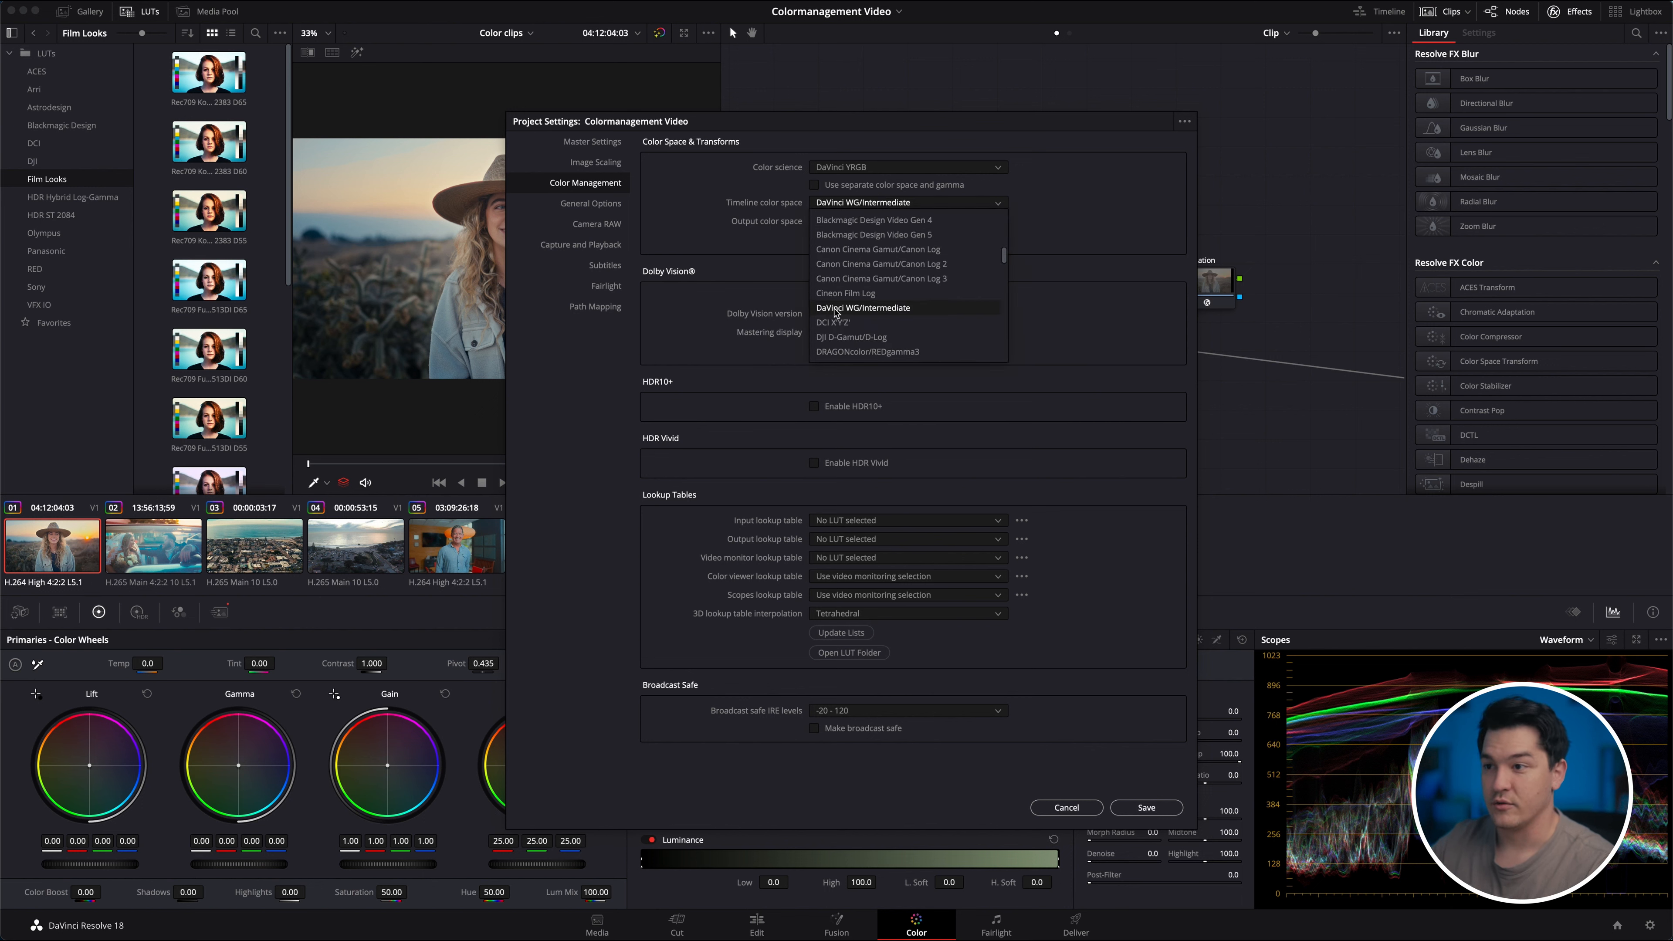
{"action": "left_click", "coordinate": [885, 310]}
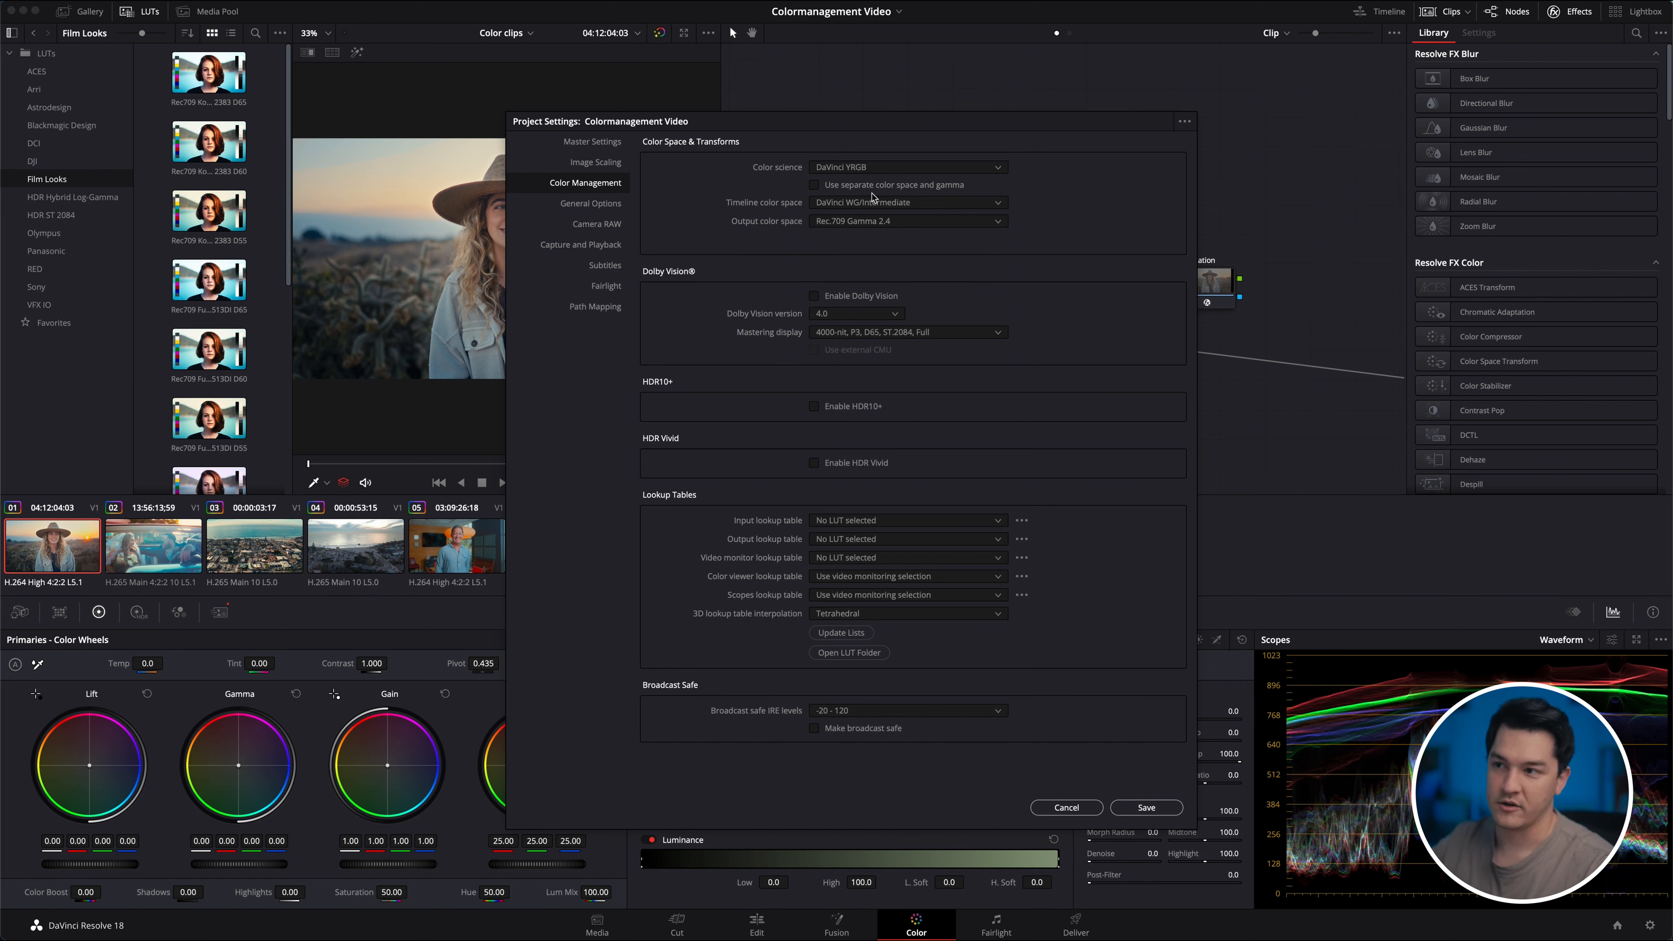
Set the output color space to Rec.709 Gamma 2.4 and 3D lookup table interpolation to Tetrahedral, saving the project settings.
{"action": "left_click", "coordinate": [828, 222]}
{"action": "left_click", "coordinate": [829, 254]}
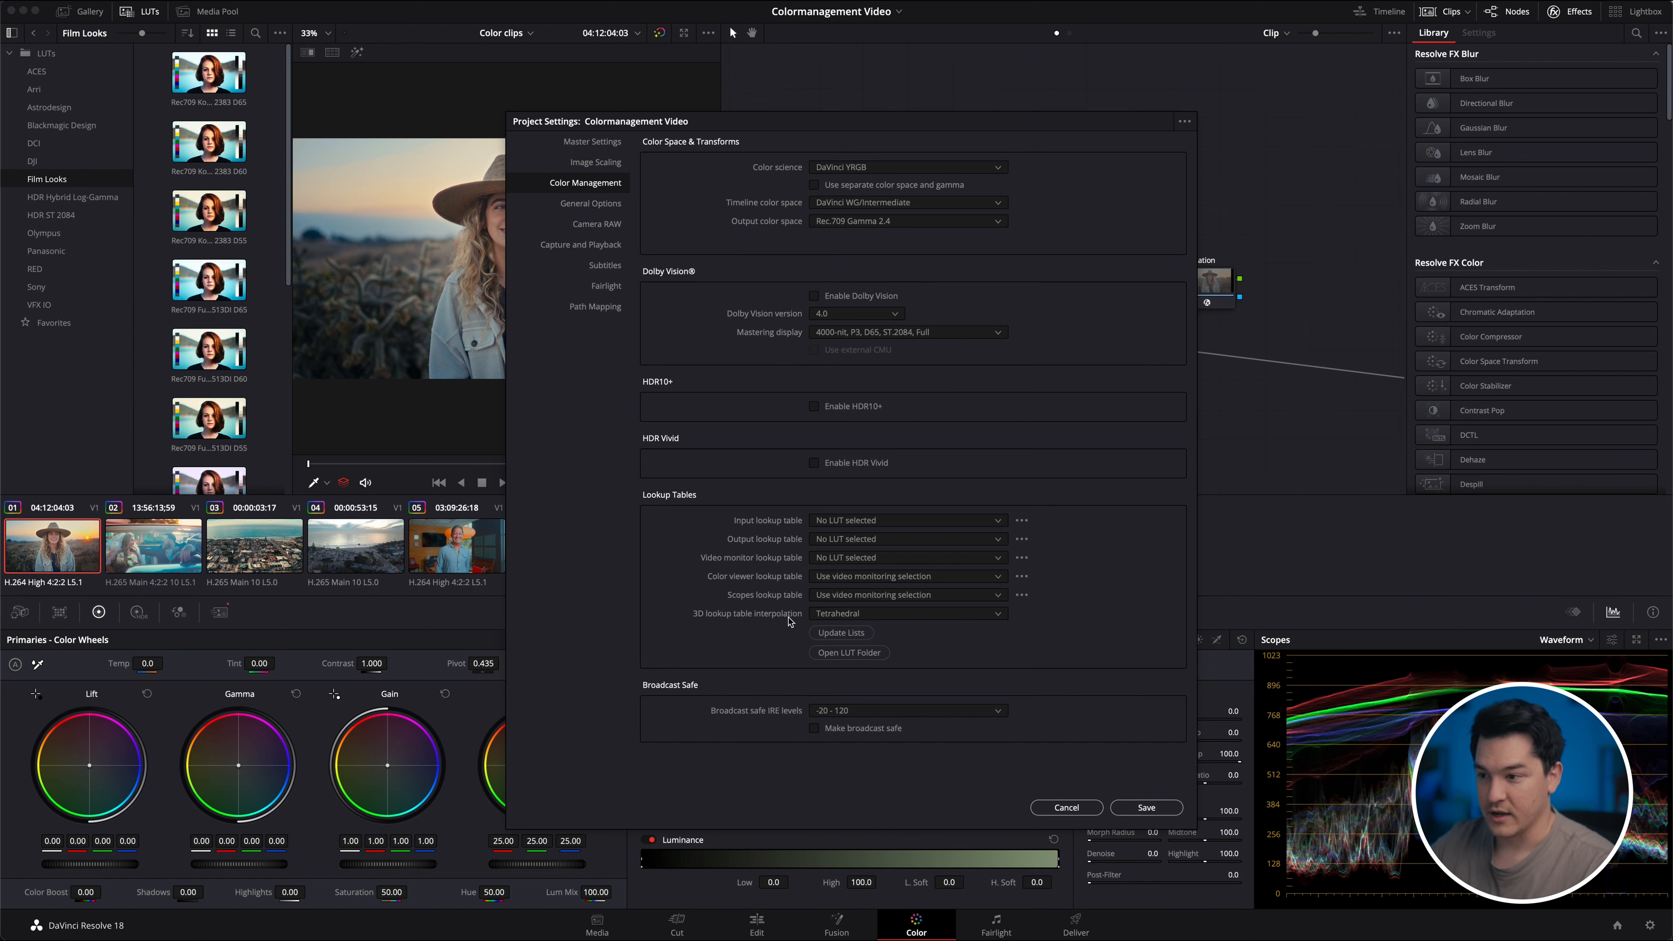
{"action": "left_click", "coordinate": [867, 616]}
{"action": "left_click", "coordinate": [868, 652]}
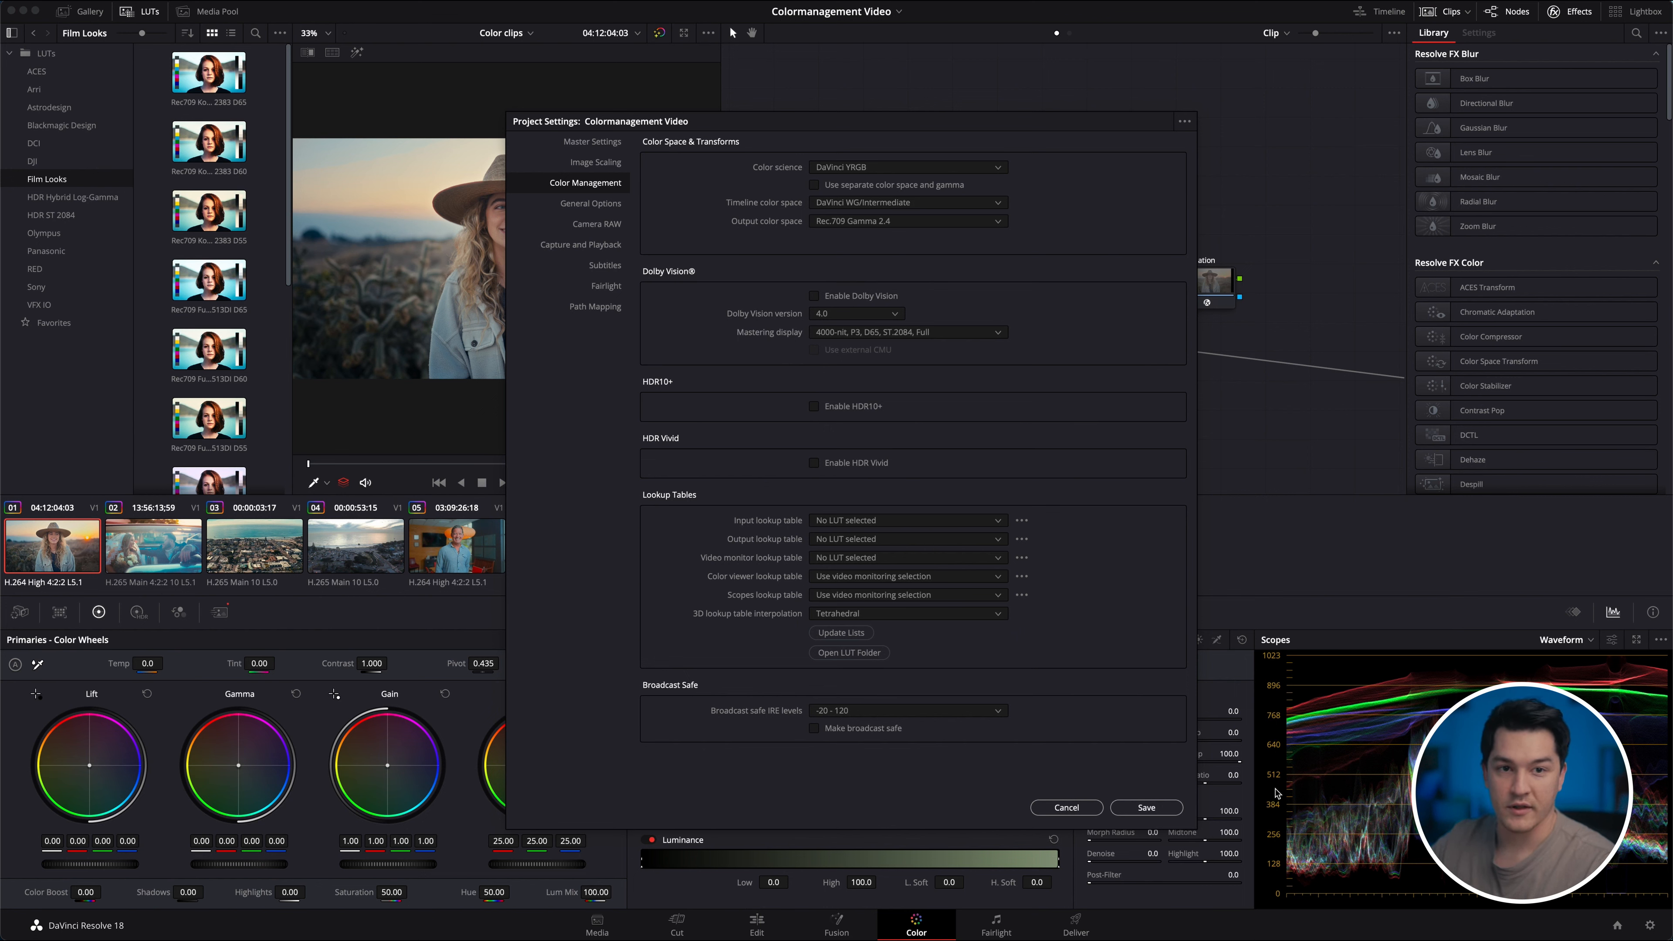
{"action": "left_click", "coordinate": [1145, 806]}
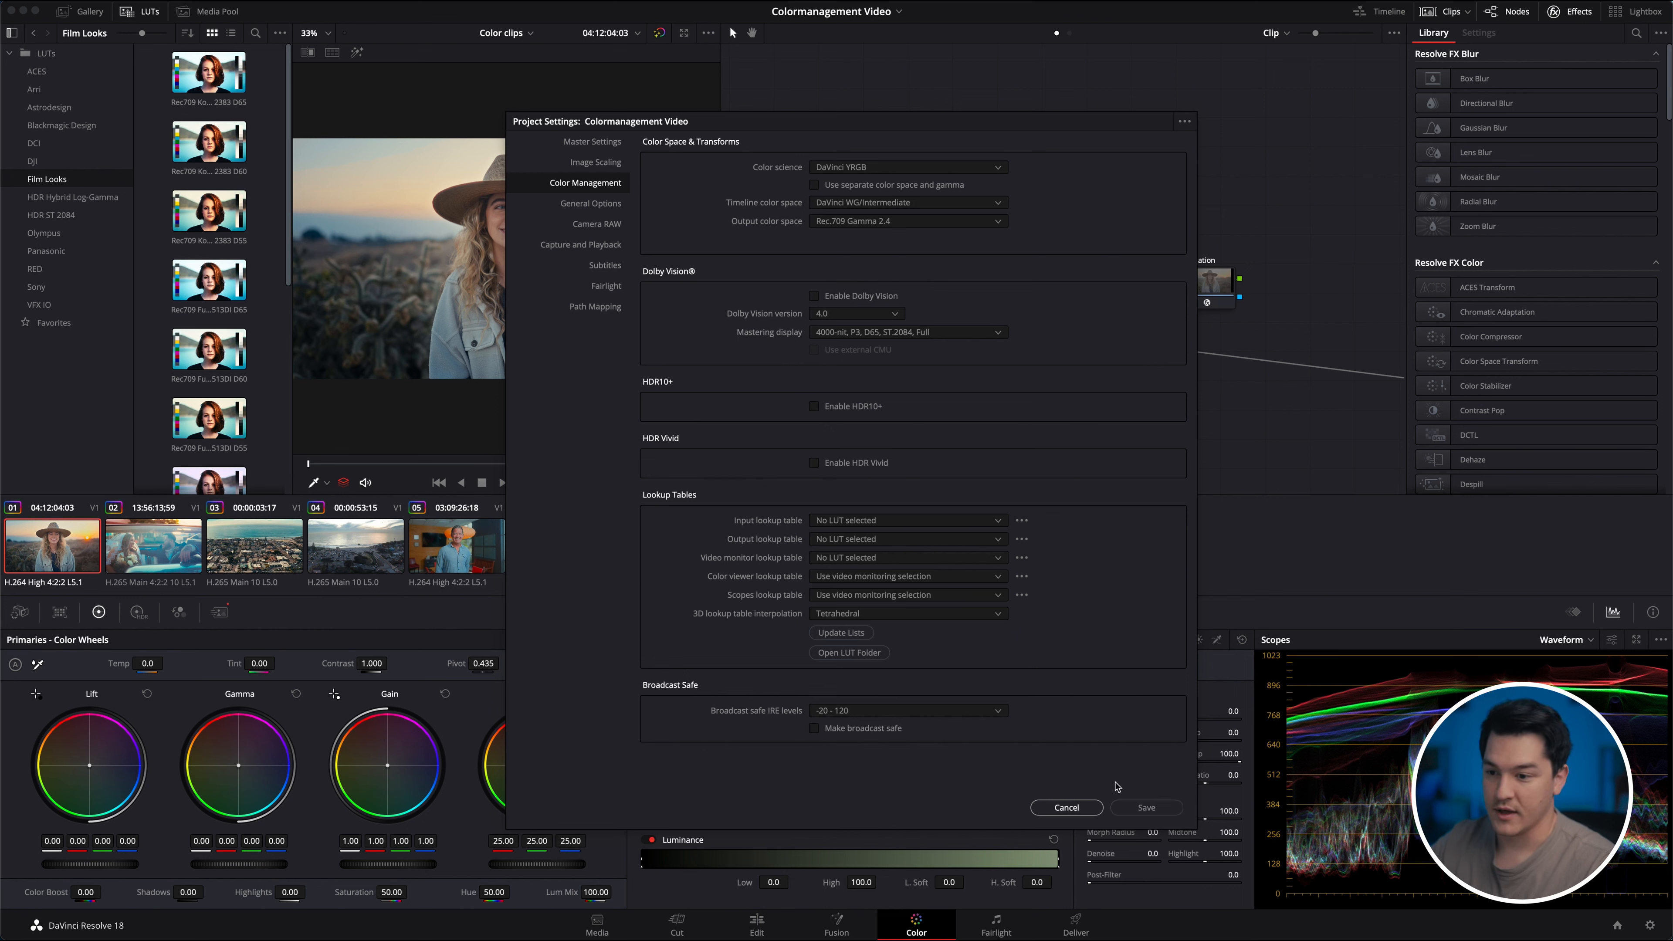
{"action": "left_click", "coordinate": [1132, 805]}
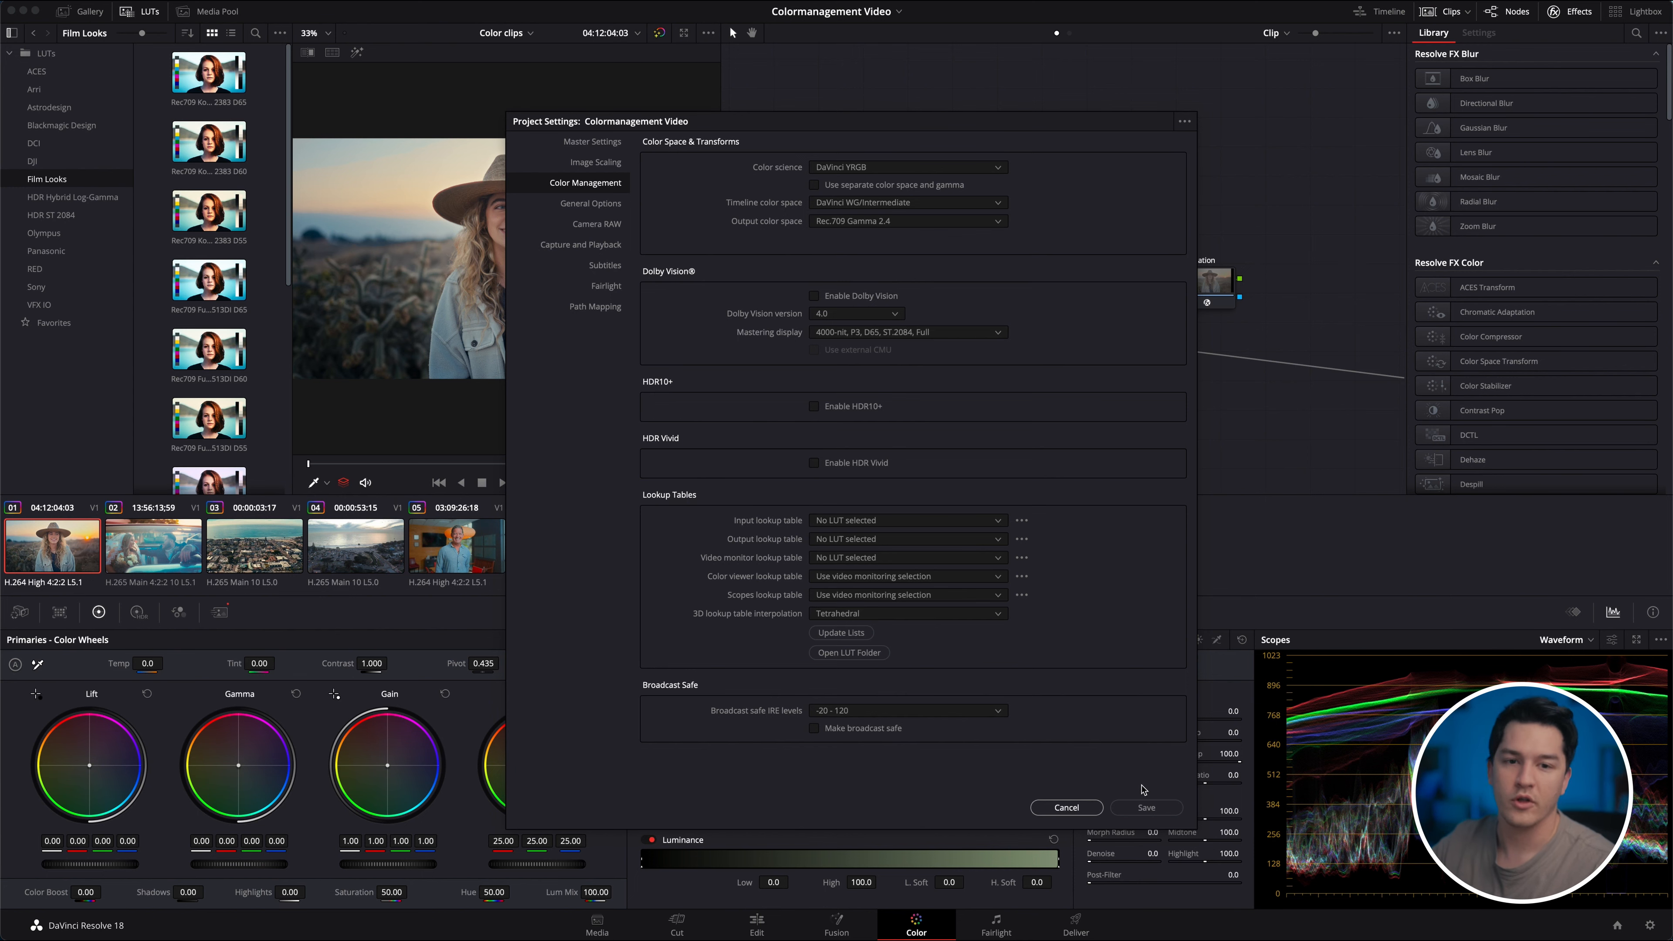
{"action": "left_click", "coordinate": [1139, 809]}
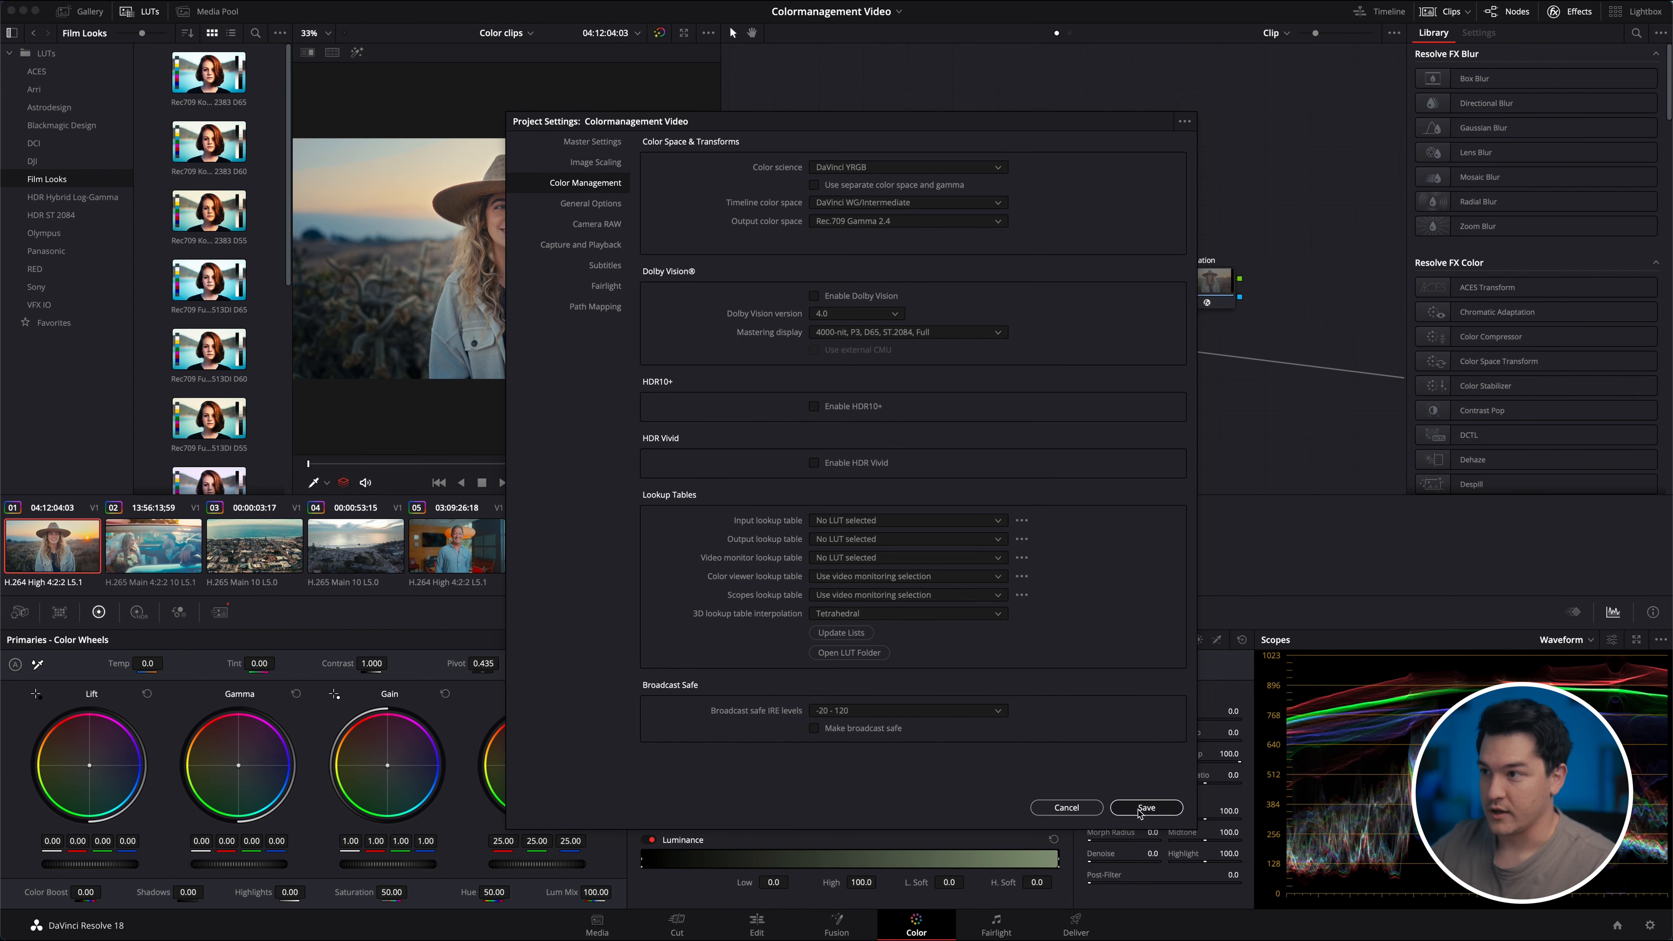
Separate the NR and CST IN nodes from the other node rows by moving both higher in the node graph.
{"action": "left_click_drag", "start_coordinate": [1260, 410], "coordinate": [807, 95]}
{"action": "left_click_drag", "start_coordinate": [1119, 134], "coordinate": [884, 112]}
{"action": "left_click", "coordinate": [974, 185]}
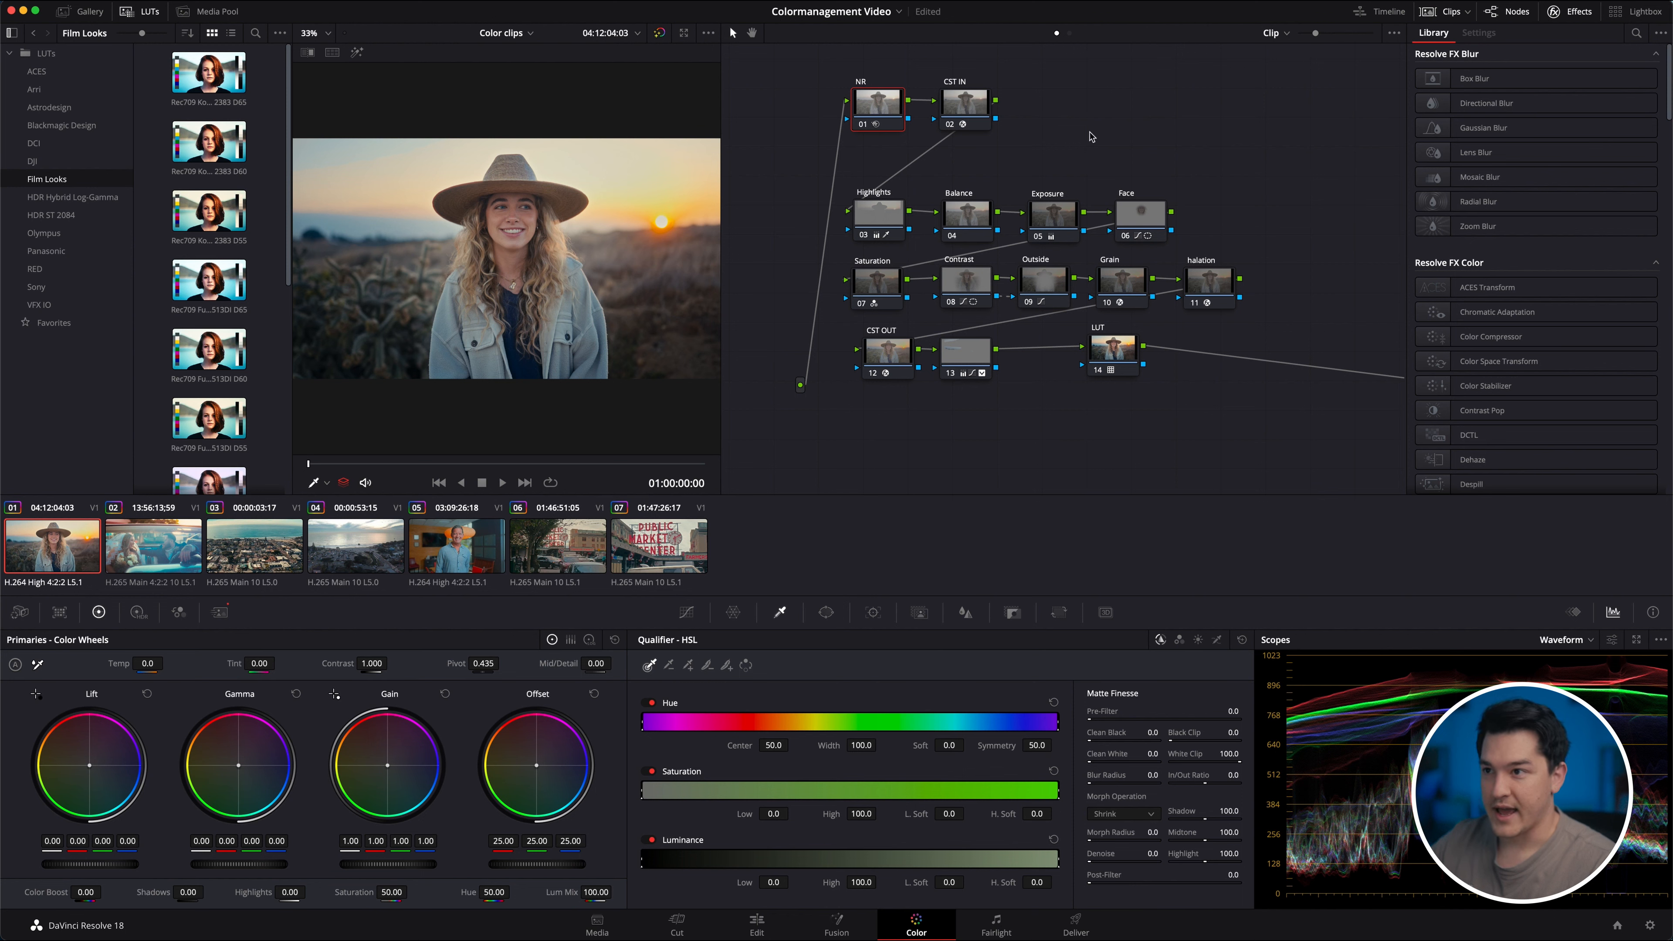
{"action": "left_click", "coordinate": [959, 98]}
{"action": "left_click", "coordinate": [901, 96]}
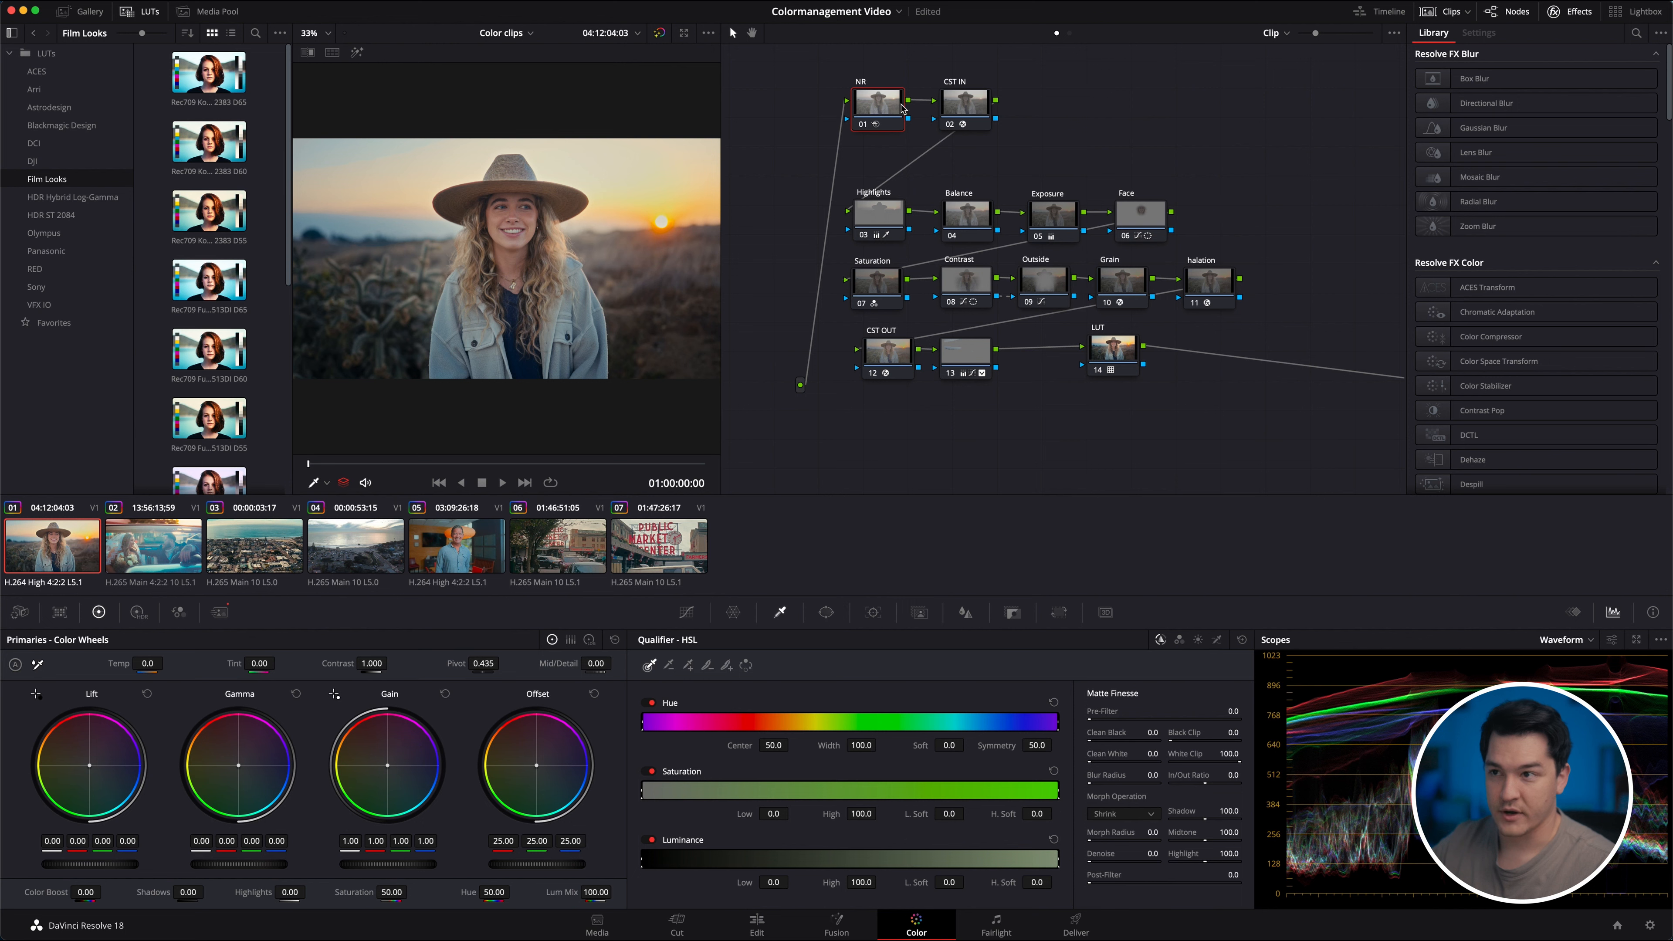
{"action": "left_click", "coordinate": [957, 118]}
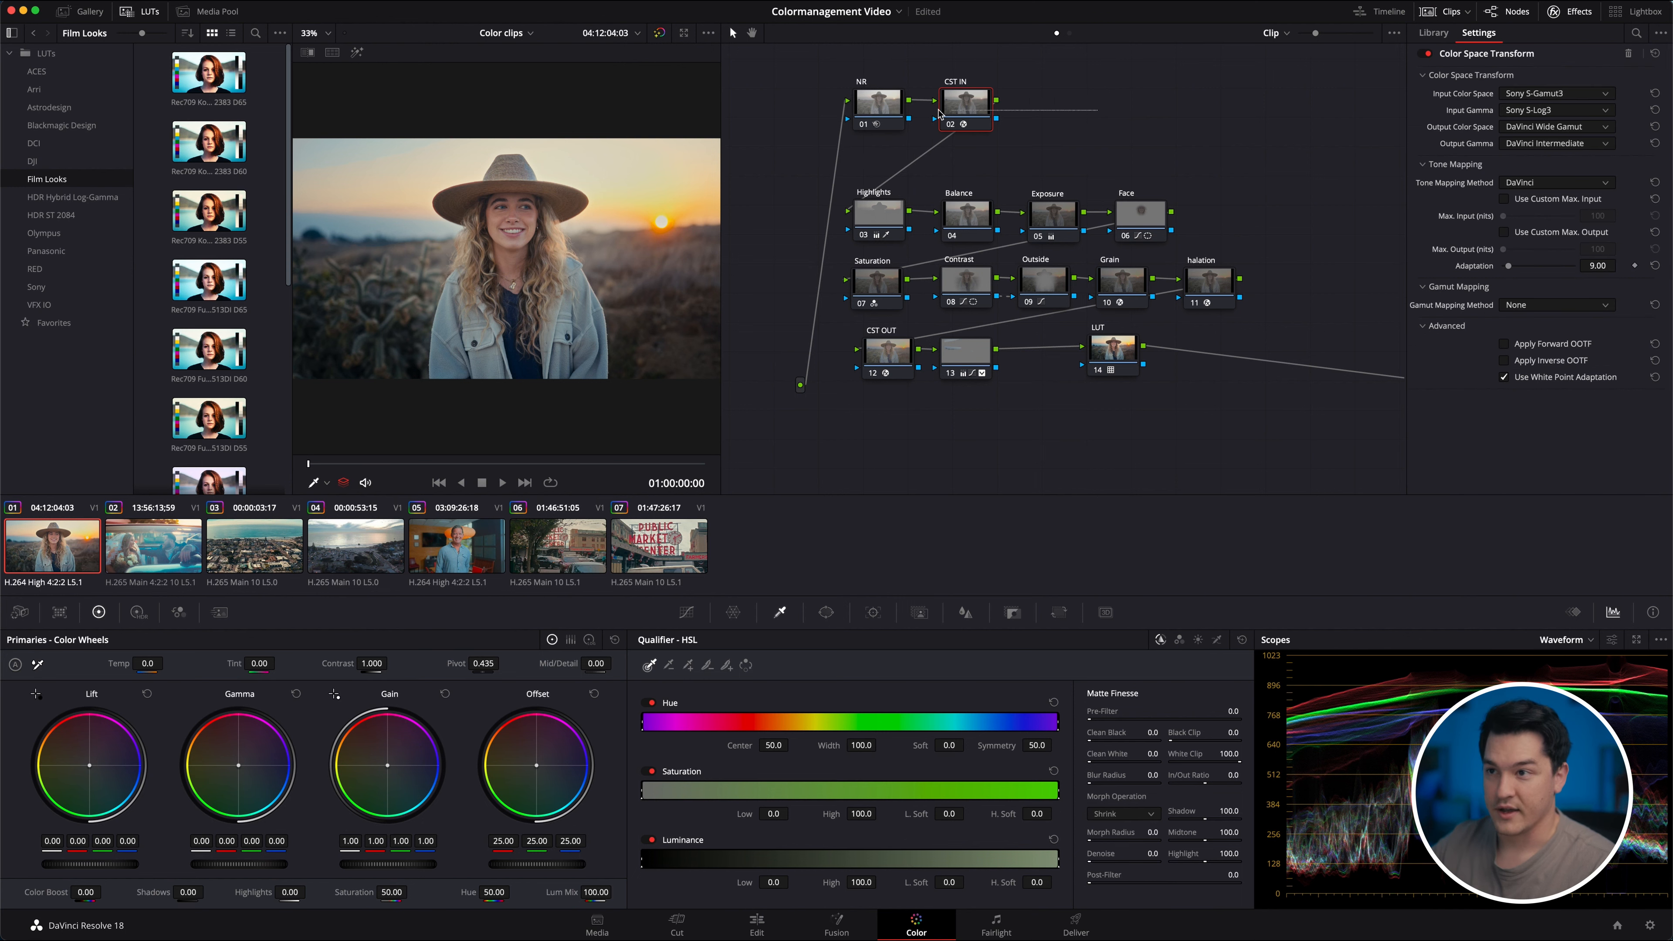
Place the NR and CST IN nodes as the lowest row of the node graph, with all other nodes moved to its upper right.
{"action": "left_click_drag", "start_coordinate": [979, 121], "coordinate": [984, 438]}
{"action": "left_click_drag", "start_coordinate": [1300, 386], "coordinate": [1158, 73]}
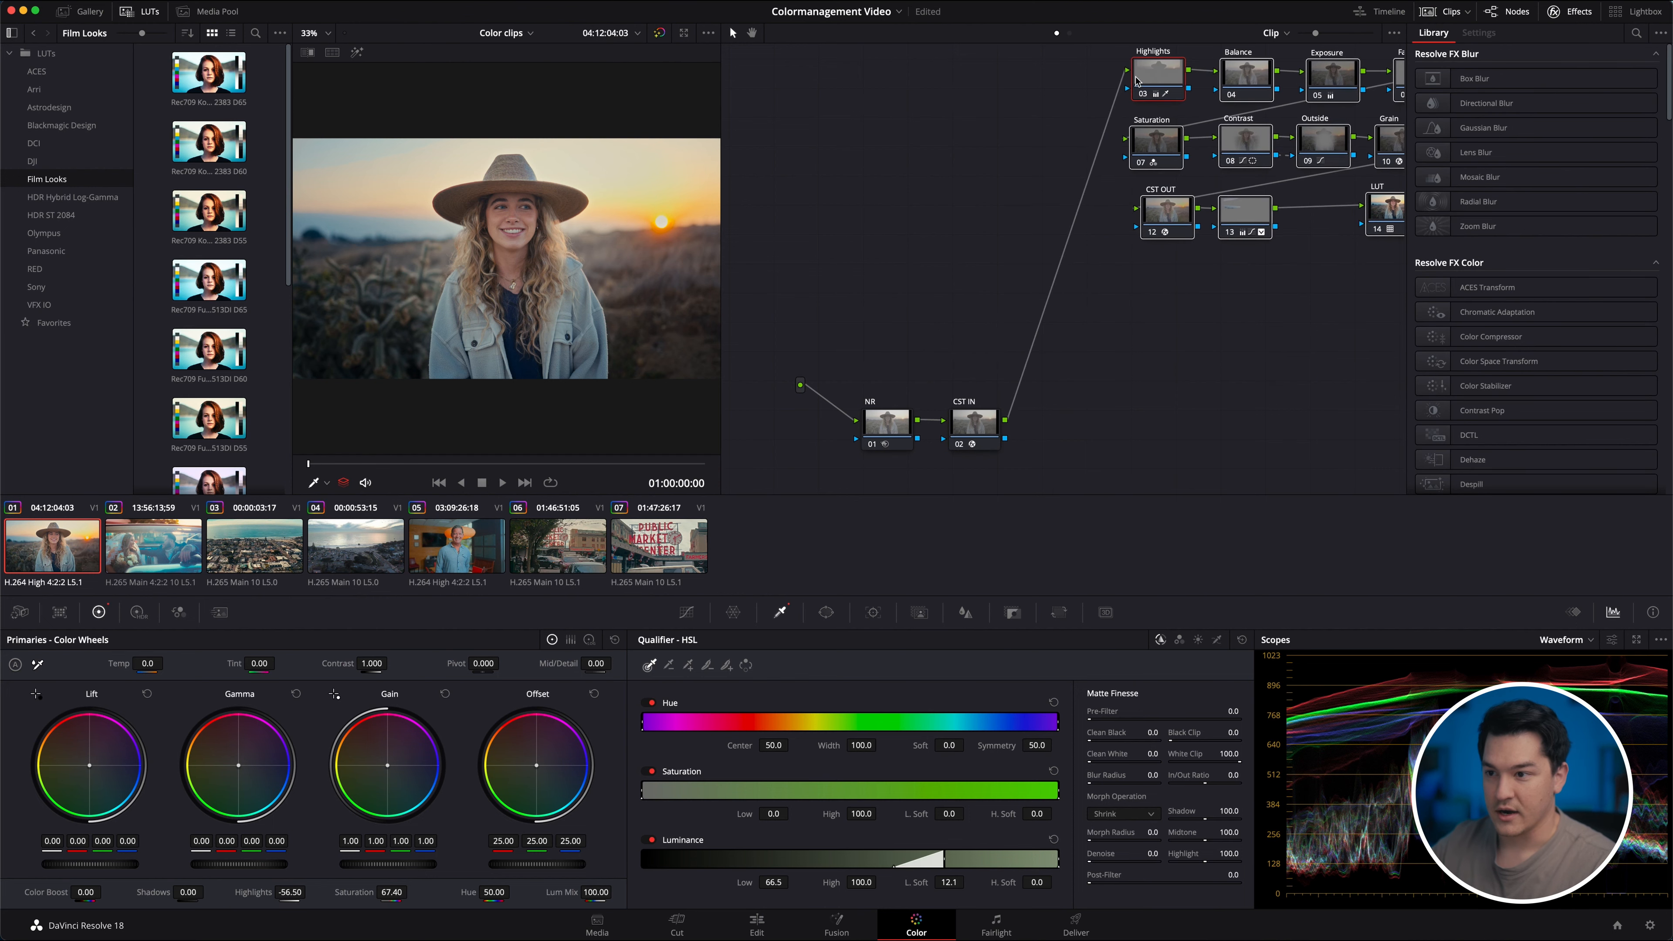
{"action": "left_click_drag", "start_coordinate": [1057, 417], "coordinate": [857, 422]}
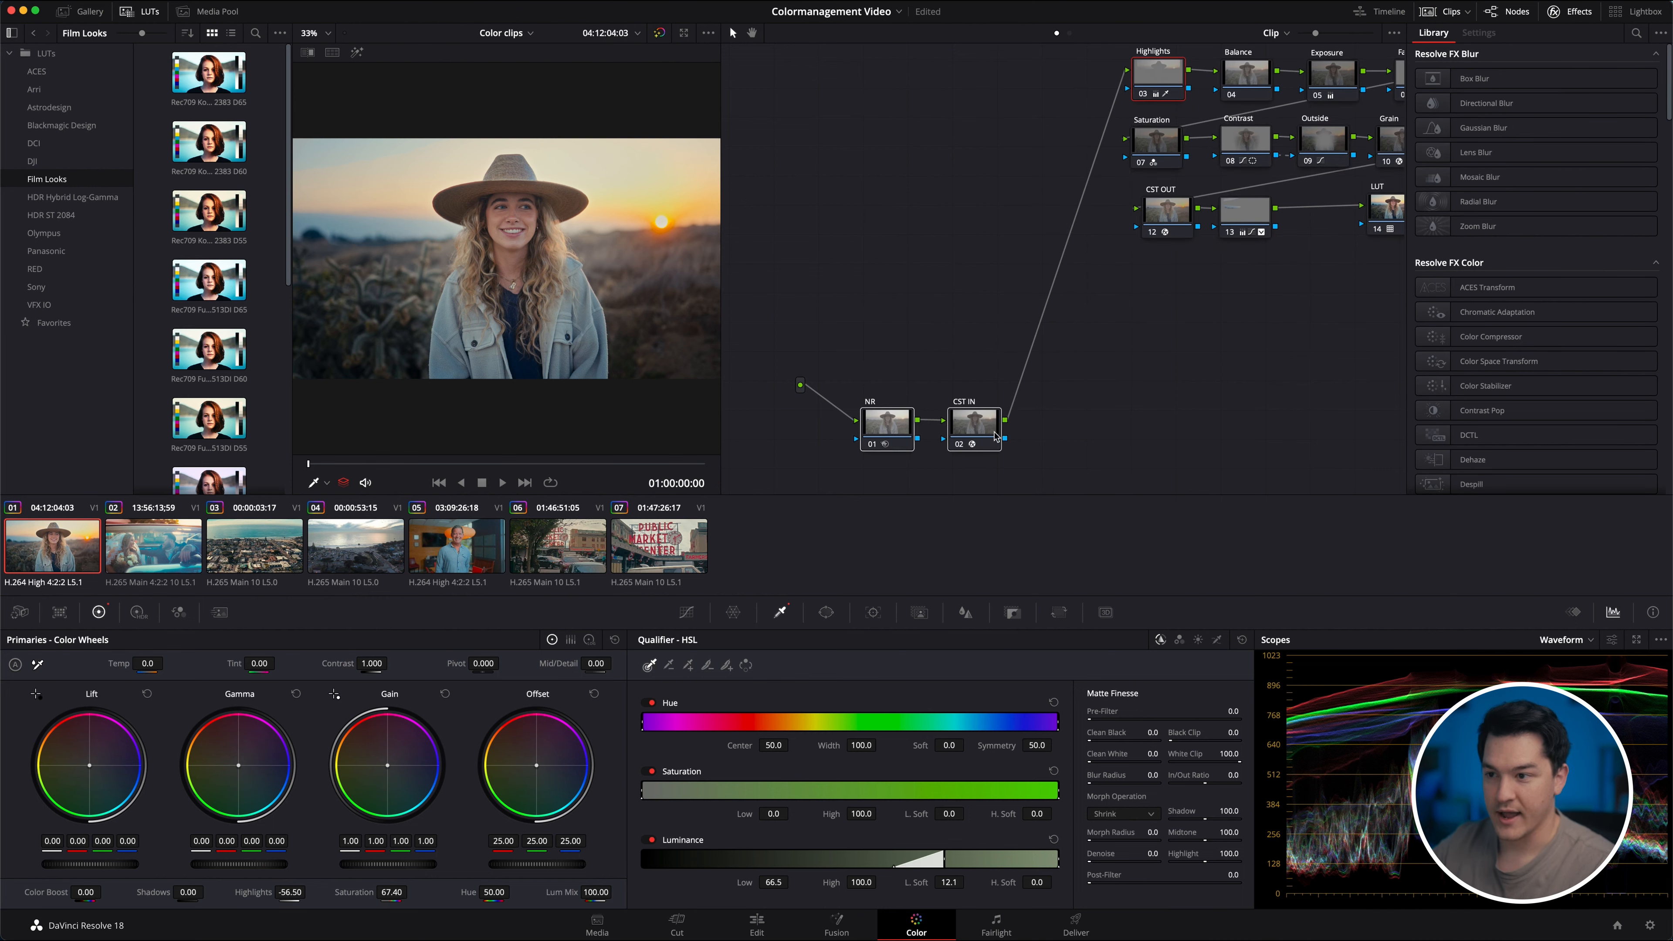
{"action": "left_click_drag", "start_coordinate": [984, 447], "coordinate": [956, 420]}
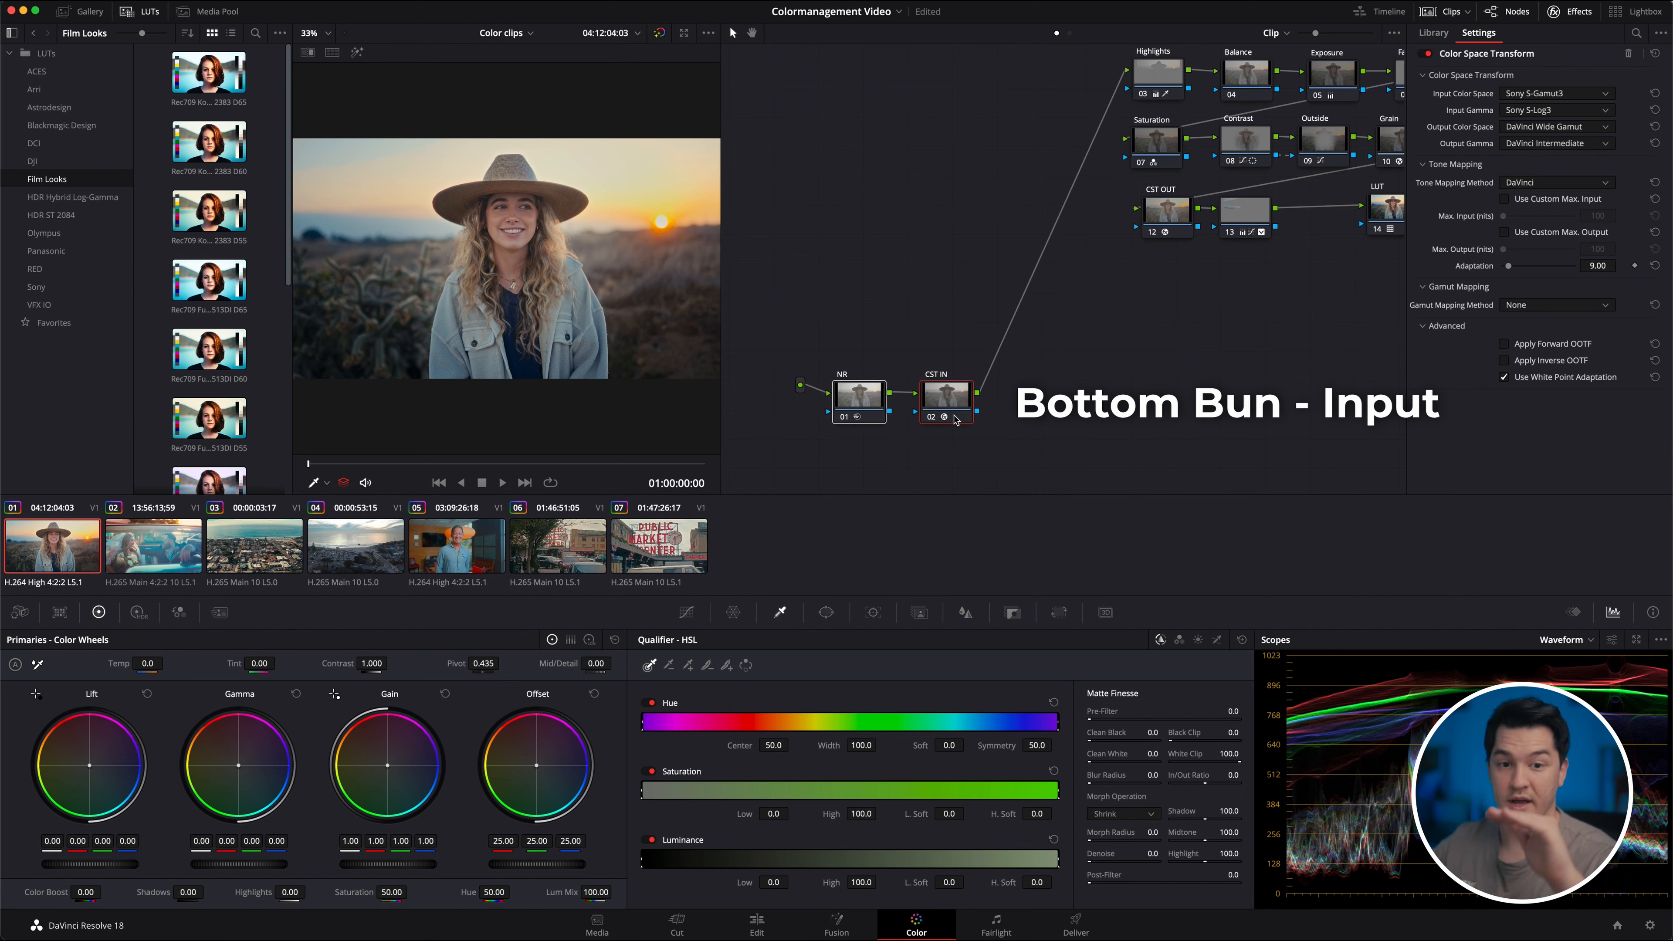
{"action": "left_click", "coordinate": [859, 333]}
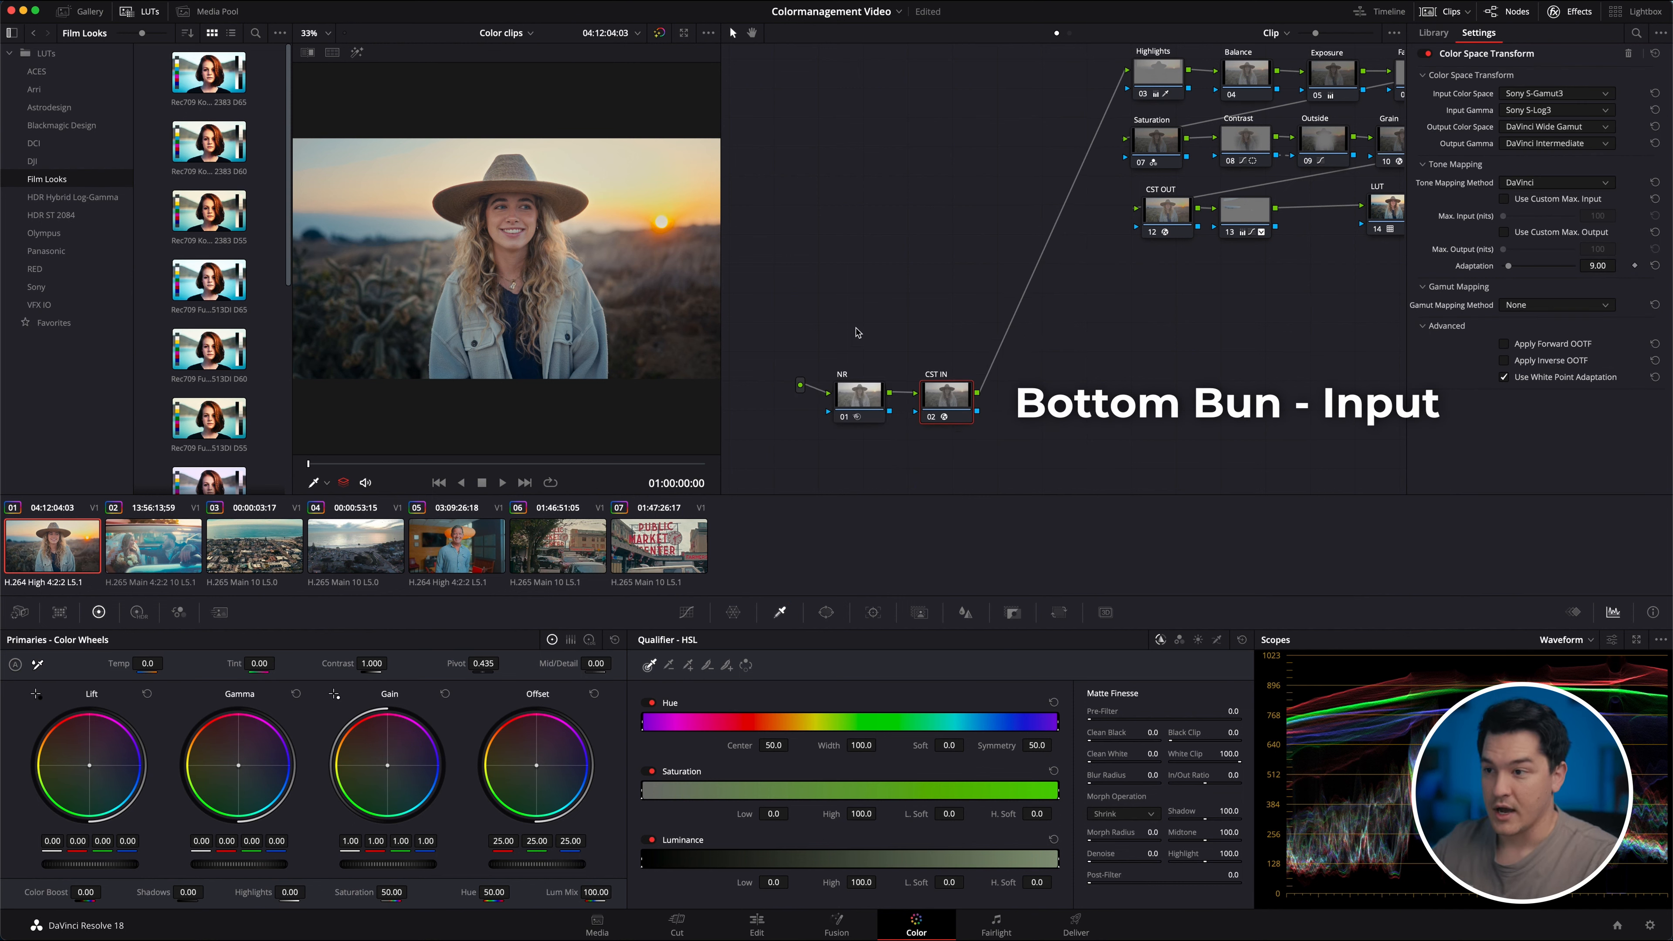
Examine the NR node and the CST IN node's Color Space Transform, including its input and output color space choices.
{"action": "left_click", "coordinate": [867, 403]}
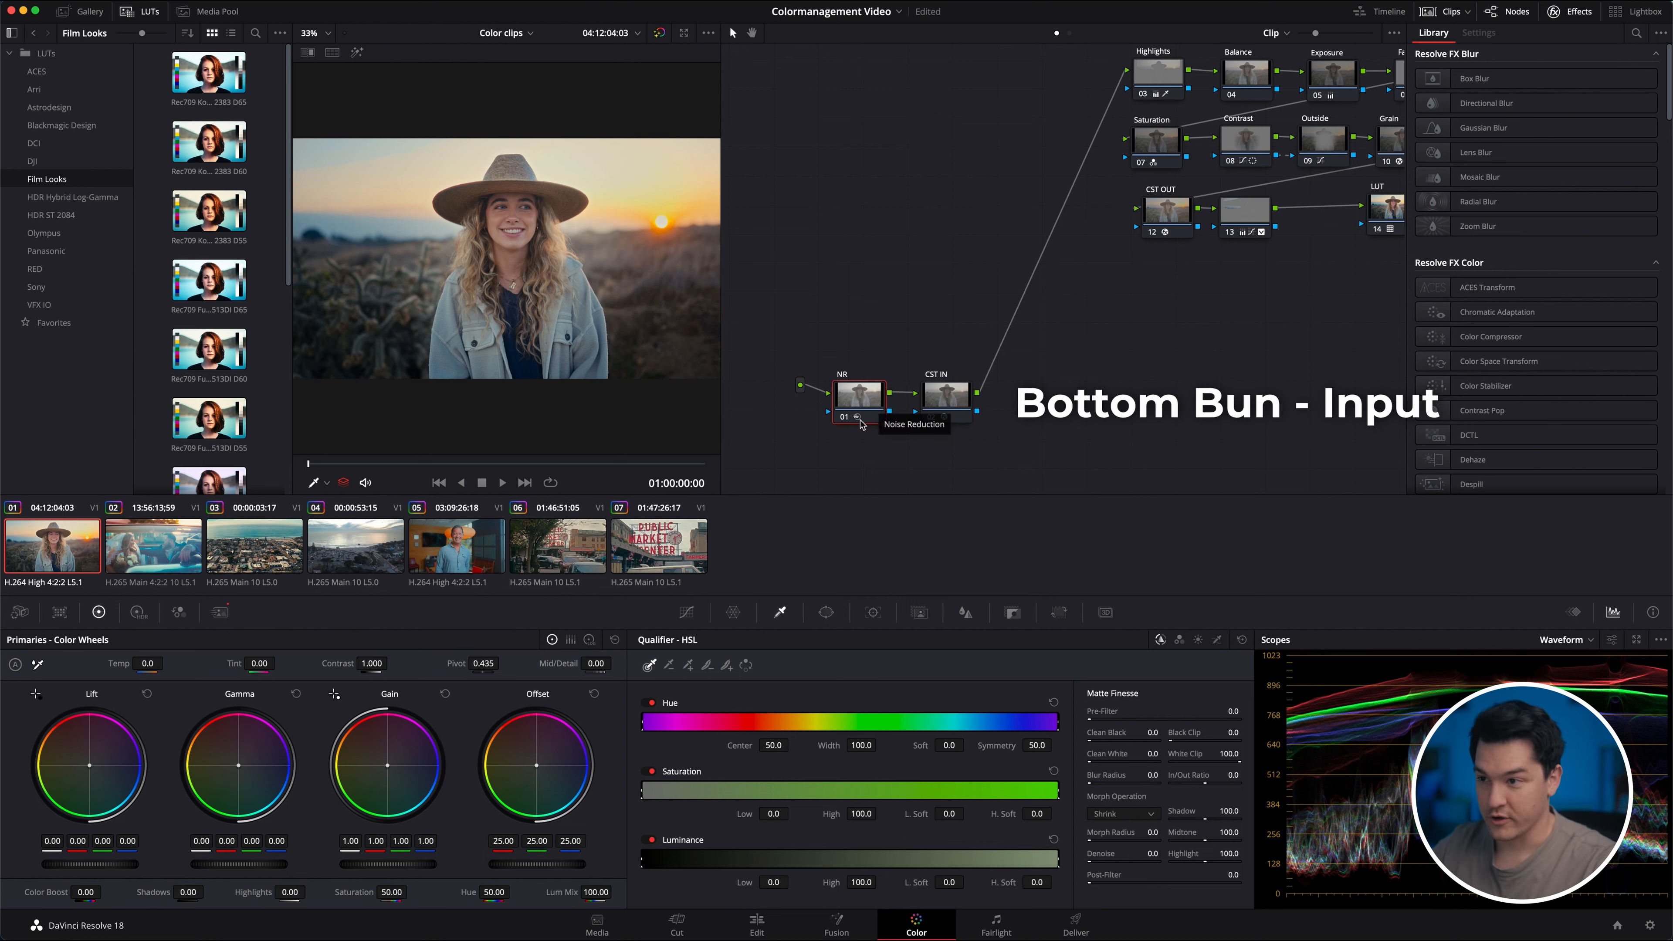
{"action": "left_click", "coordinate": [962, 394]}
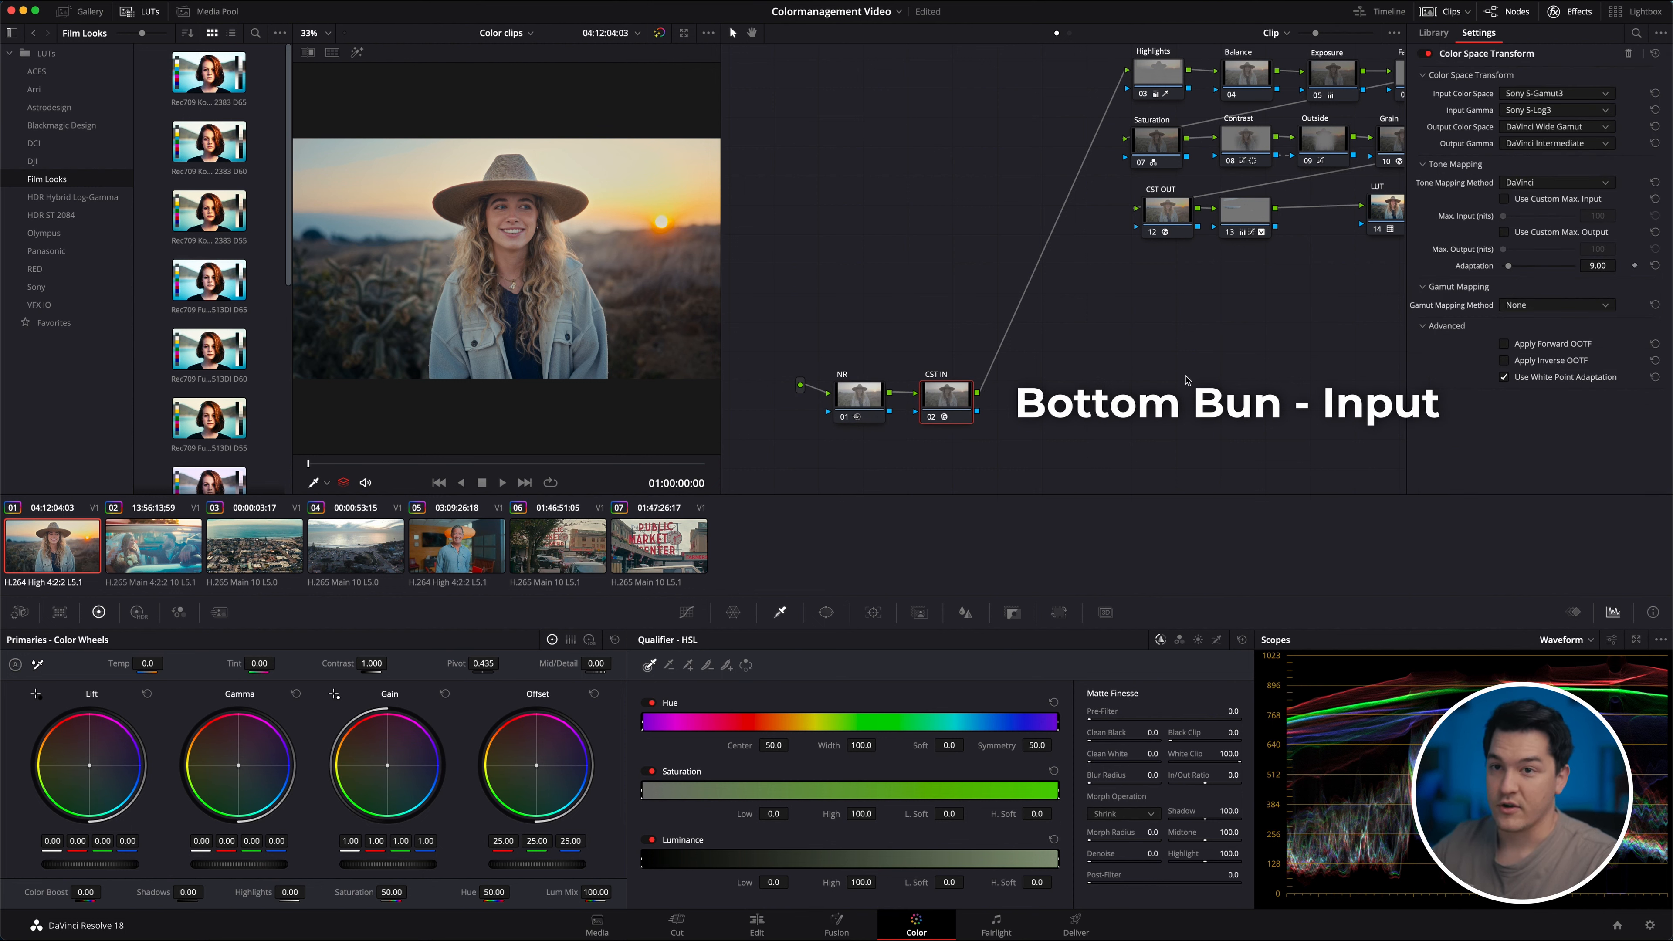
{"action": "left_click", "coordinate": [1538, 94]}
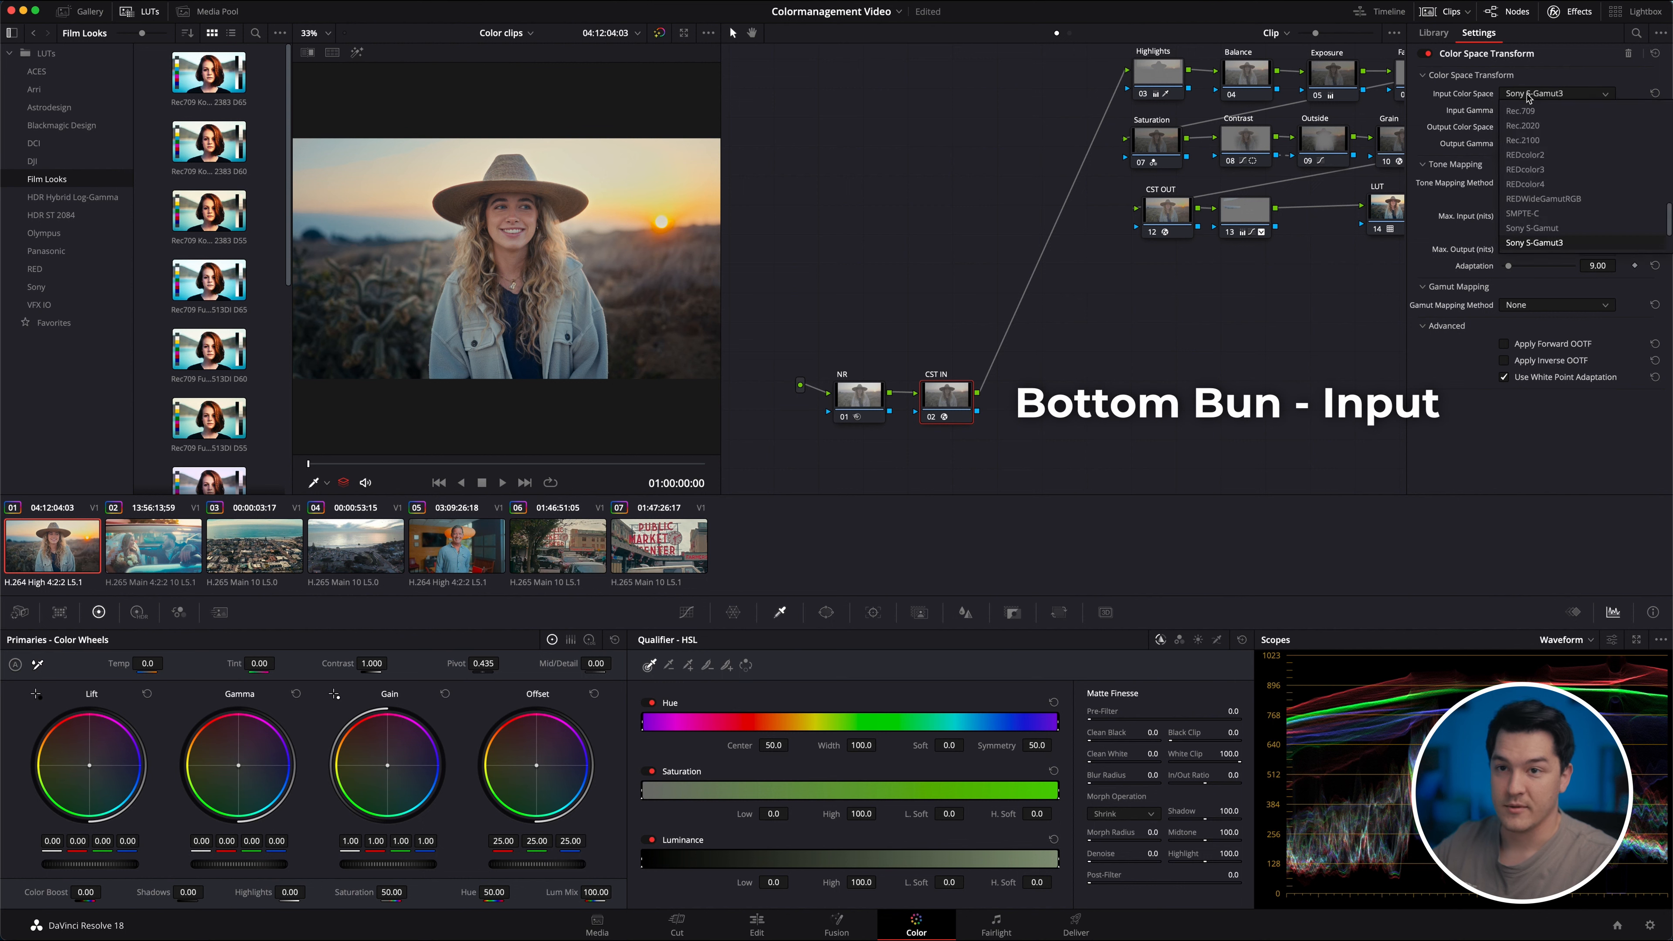
{"action": "left_click", "coordinate": [1527, 242]}
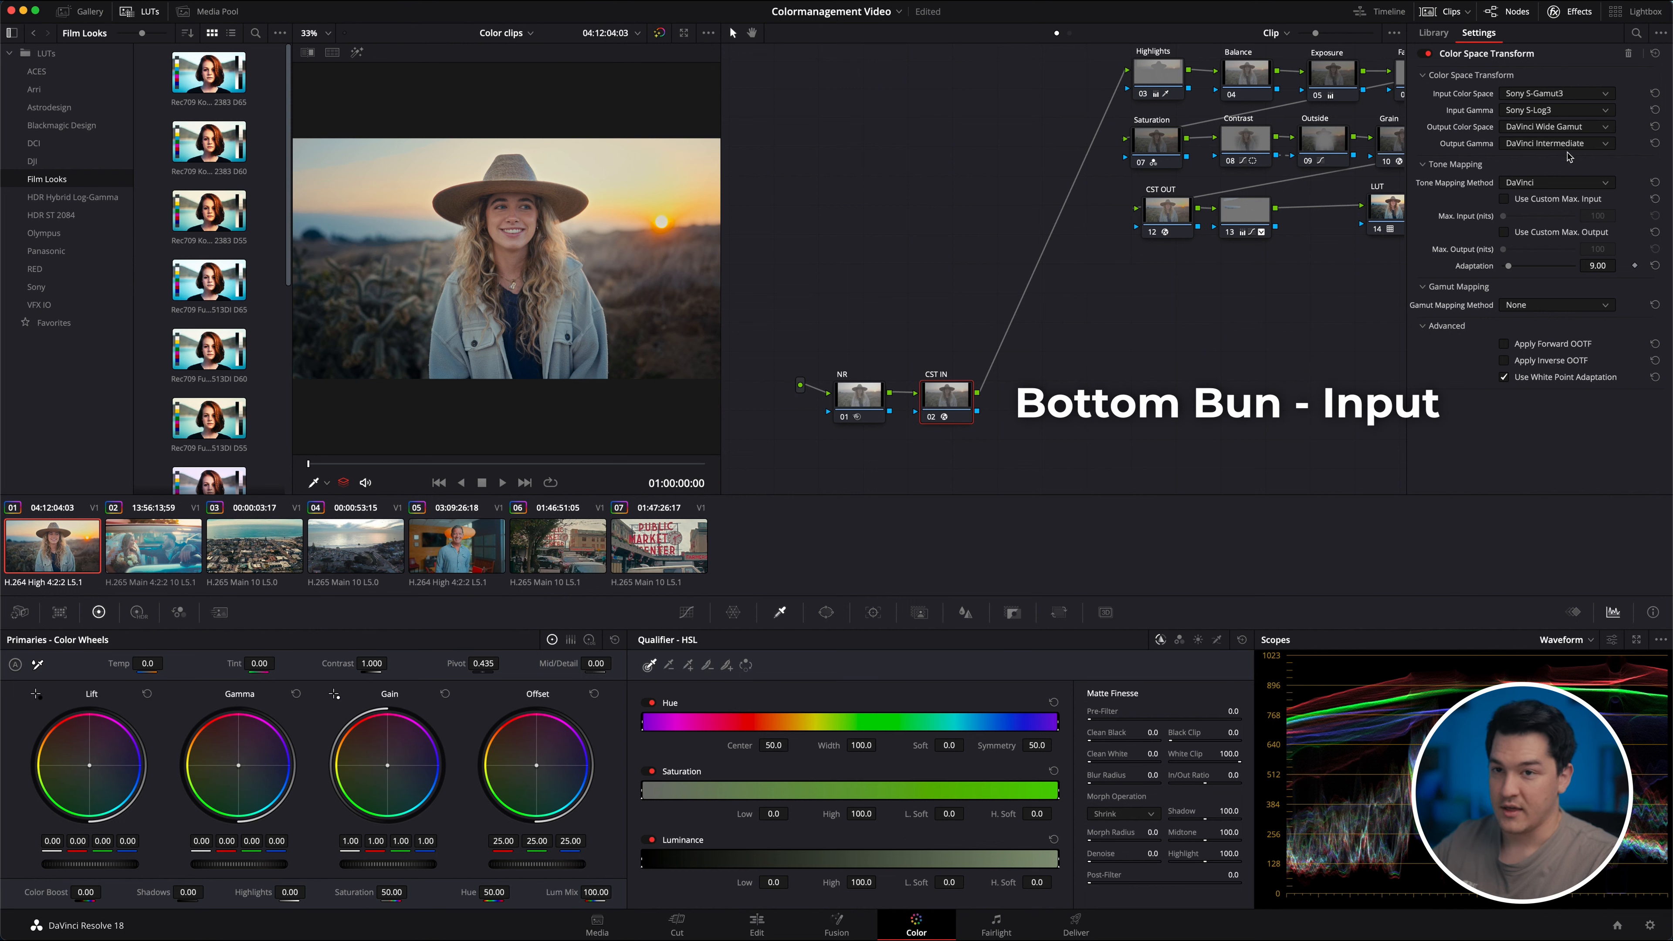
{"action": "left_click", "coordinate": [1566, 129]}
{"action": "left_click", "coordinate": [1309, 334]}
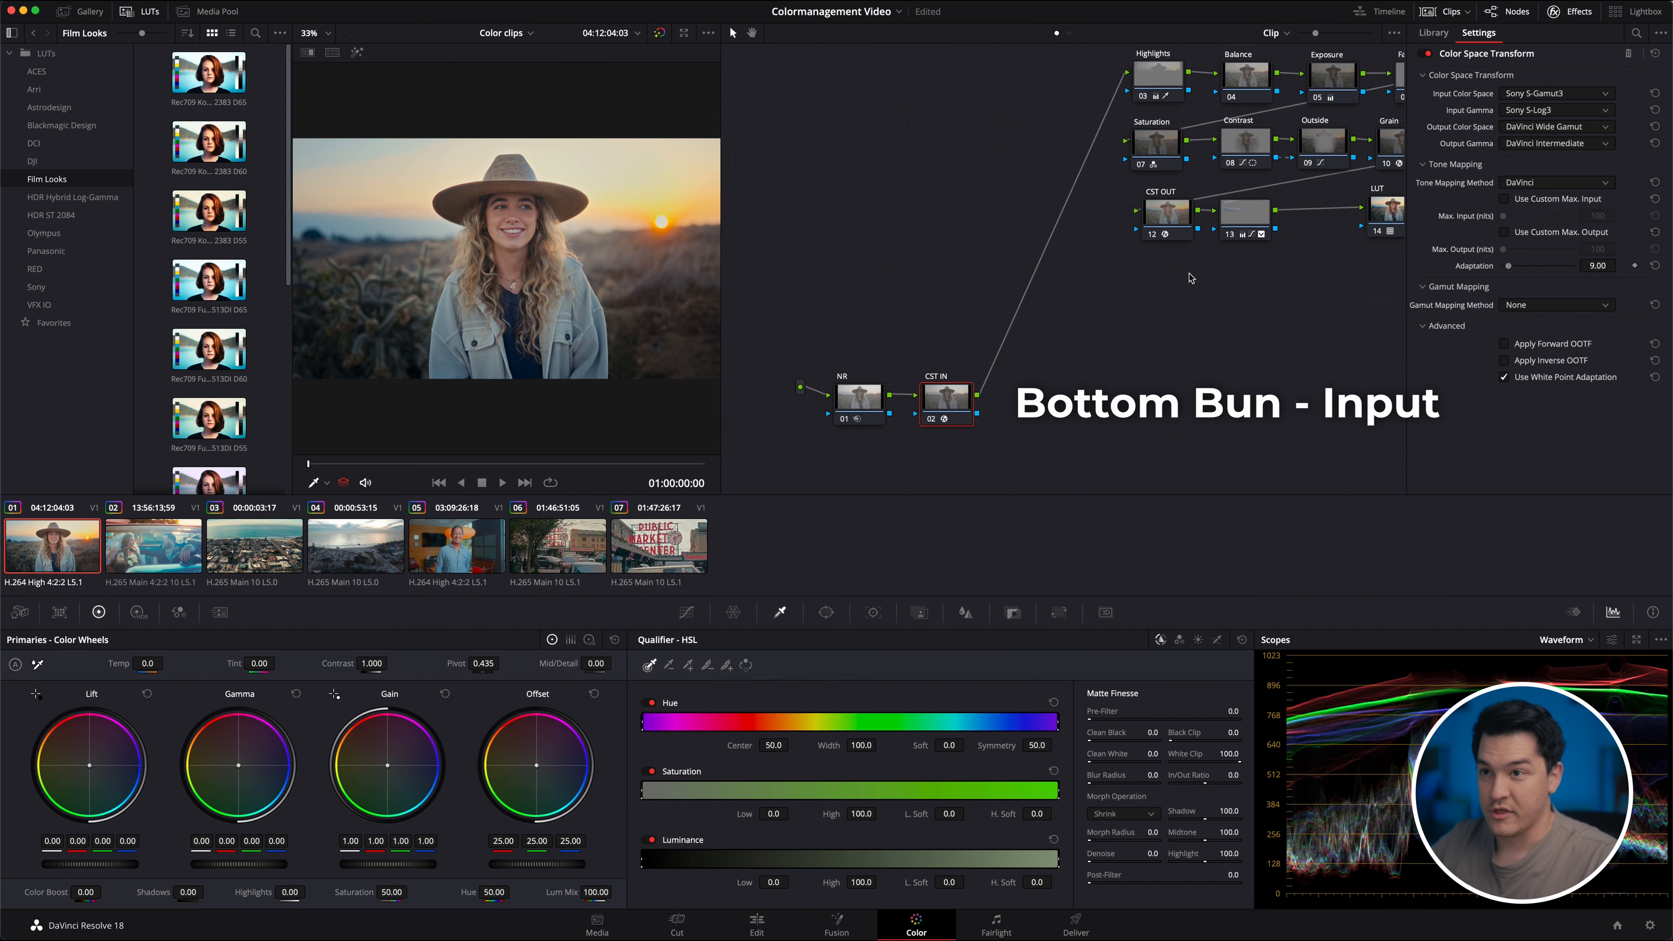
Arrange the Highlights, Balance, Exposure and Face nodes in a row directly above the NR and CST IN nodes.
{"action": "left_click_drag", "start_coordinate": [1038, 77], "coordinate": [1544, 80]}
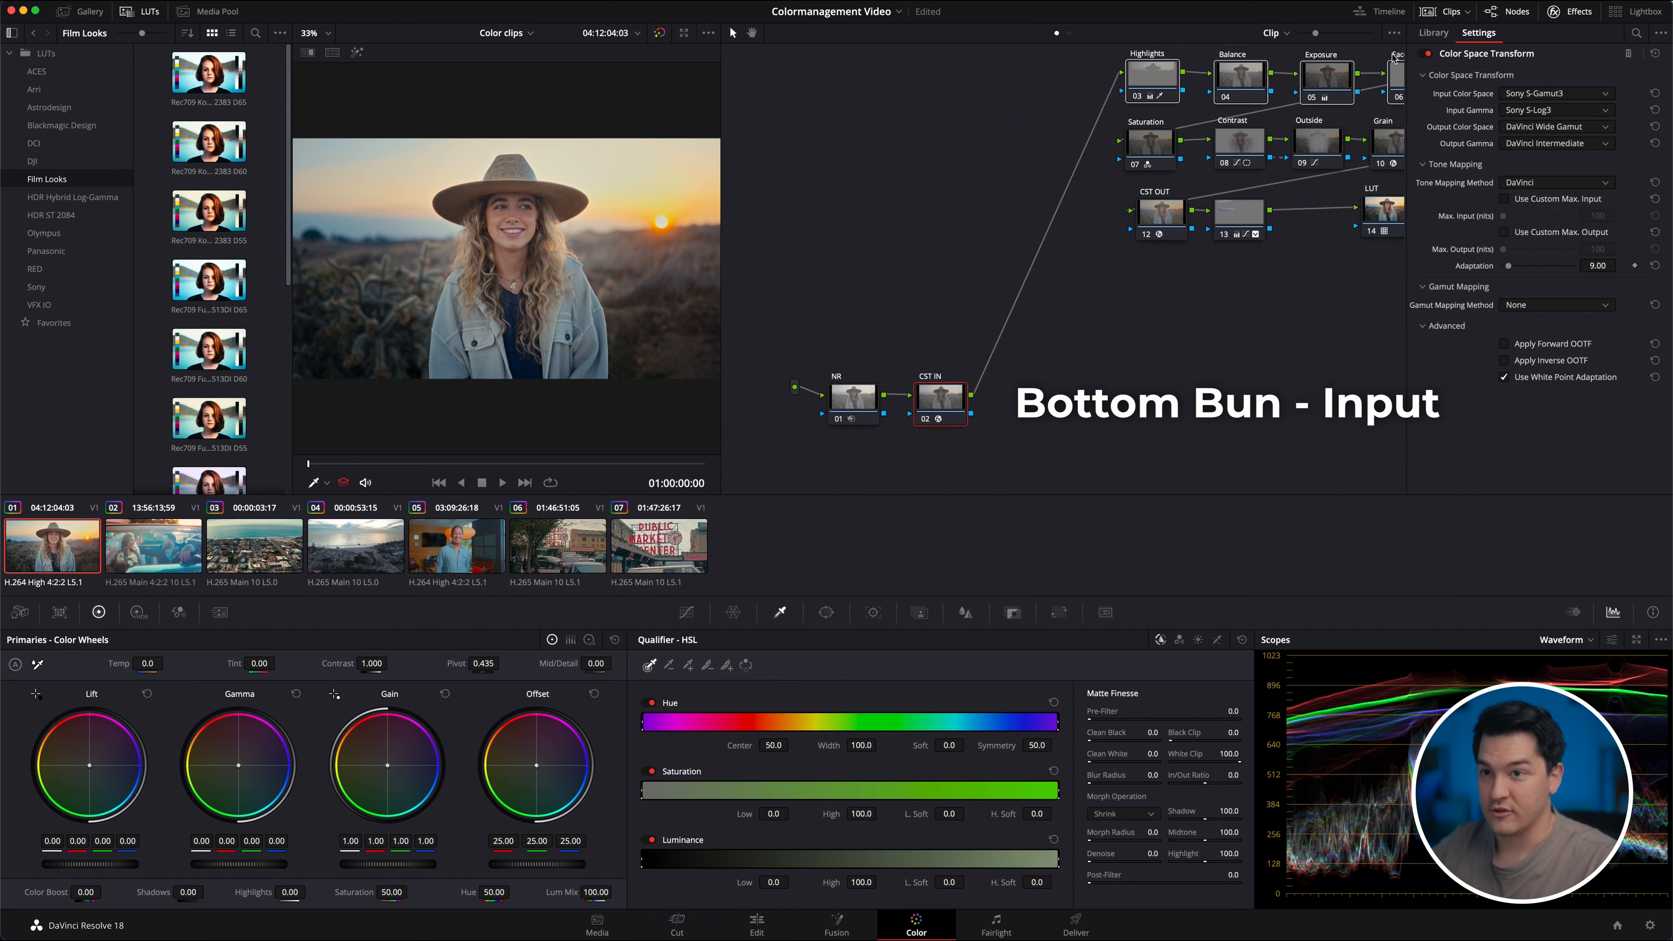
{"action": "left_click_drag", "start_coordinate": [1386, 75], "coordinate": [1078, 333]}
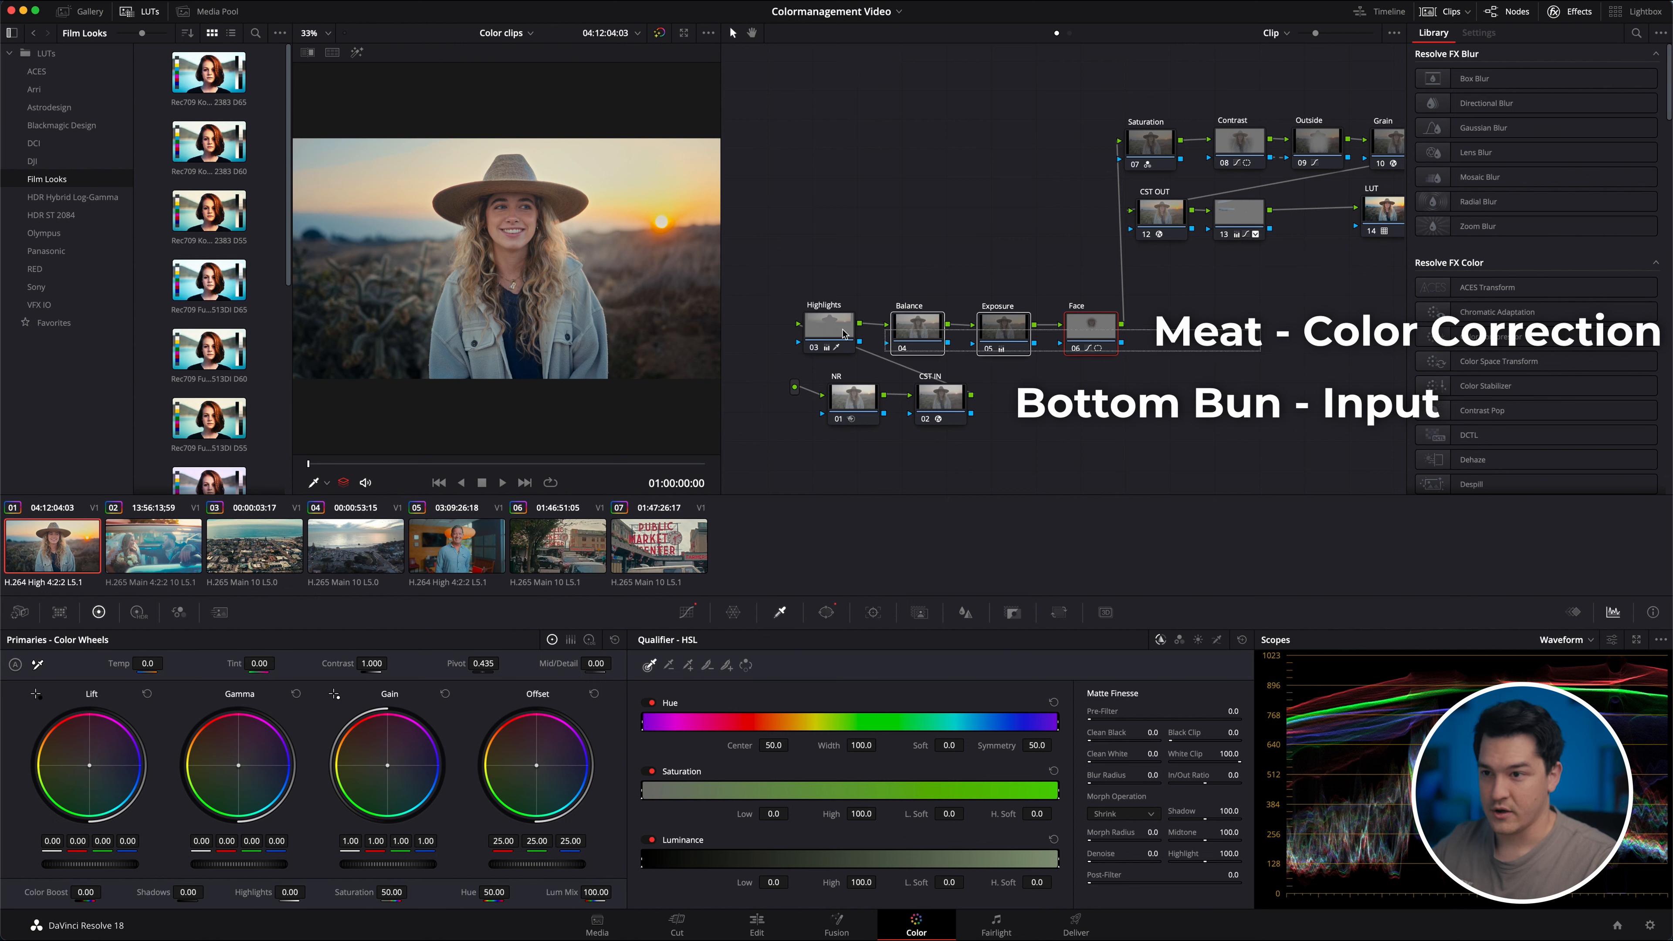
{"action": "mouse_move", "coordinate": [854, 332]}
{"action": "left_mouse_down"}
{"action": "mouse_move", "coordinate": [861, 343]}
{"action": "mouse_move", "coordinate": [846, 333]}
{"action": "left_mouse_up"}
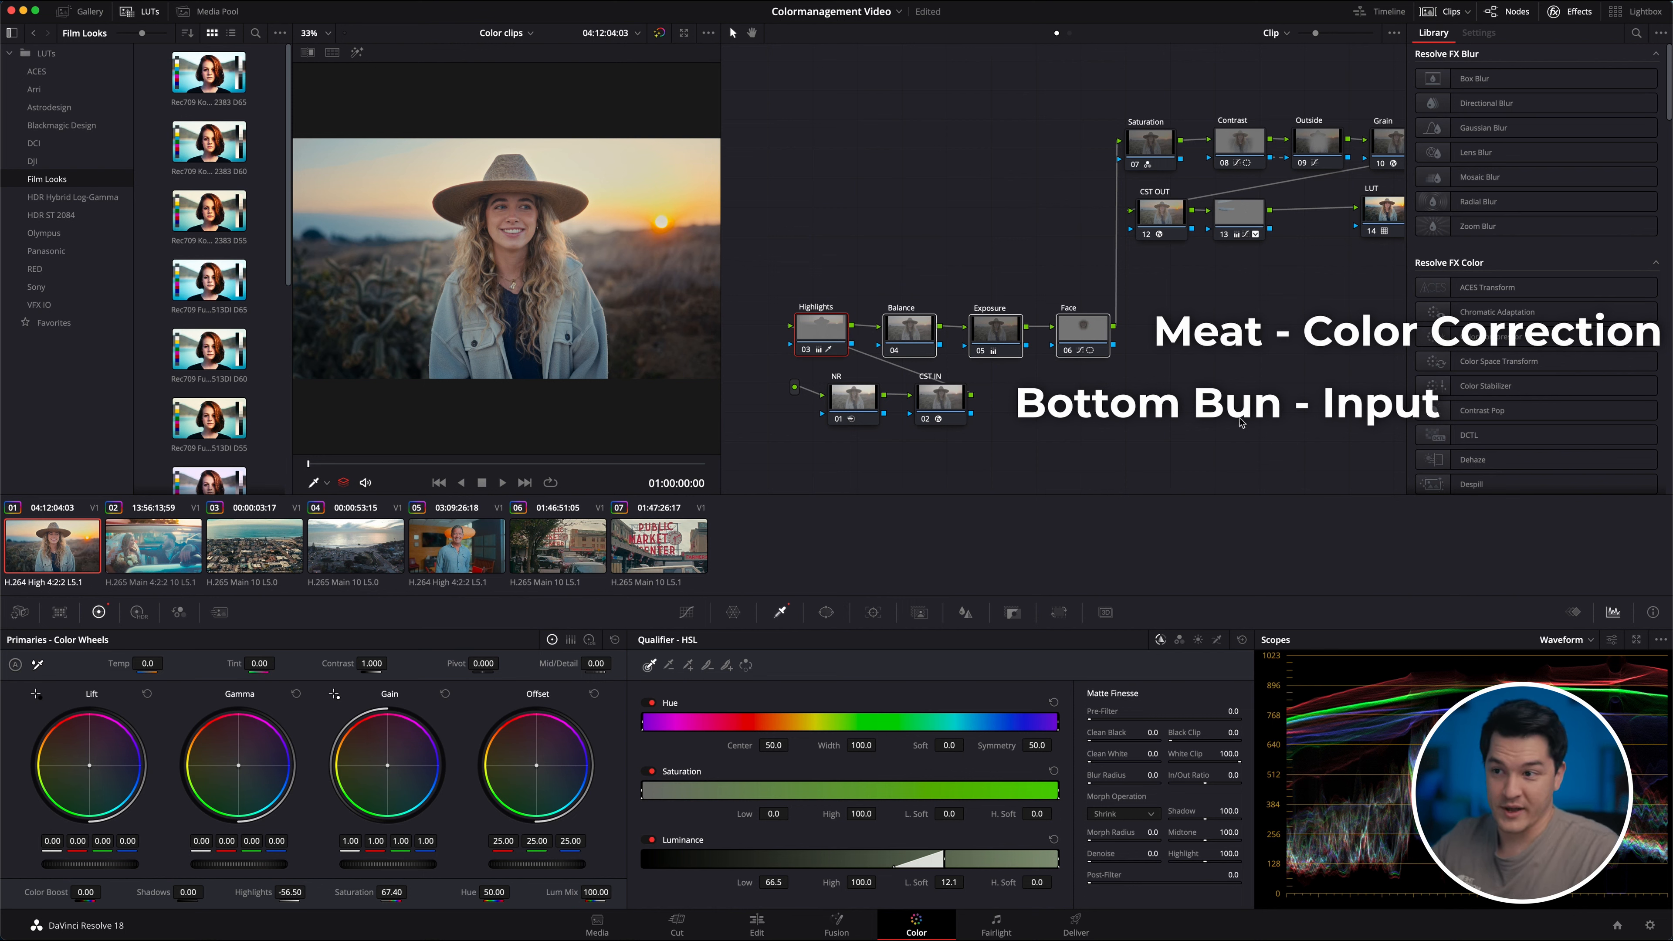
{"action": "left_click_drag", "start_coordinate": [798, 341], "coordinate": [826, 343]}
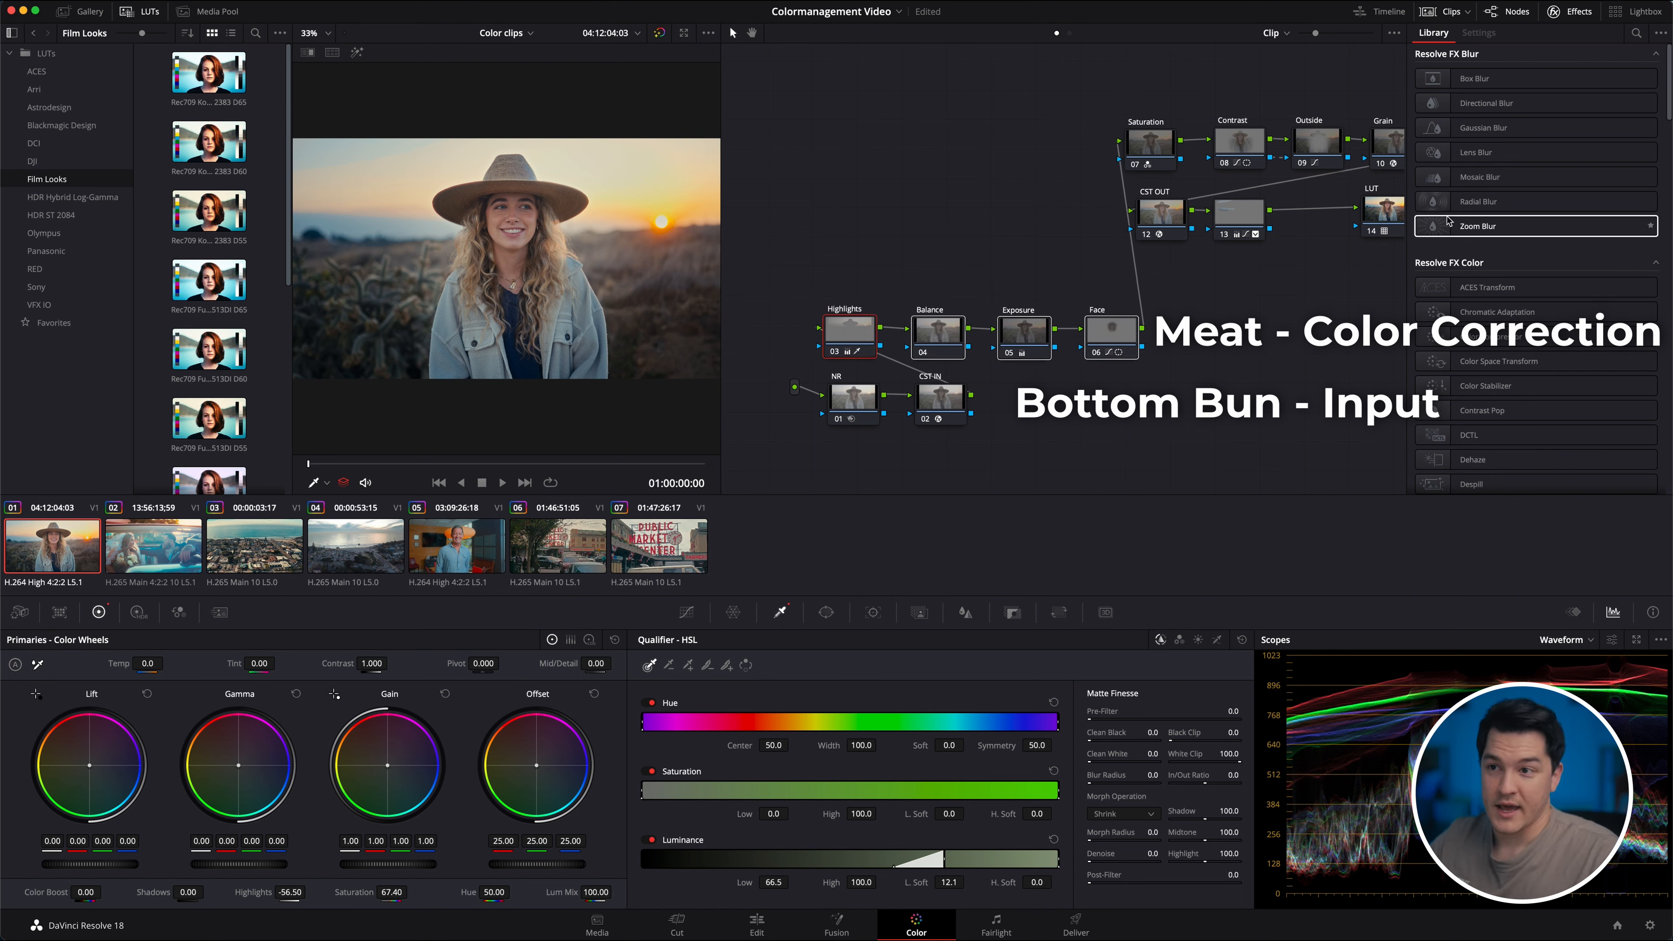
Arrange the Saturation, Contrast, Outside and Grain nodes in a row above the Highlights row, with CST OUT, node 13 and LUT above them.
{"action": "left_click_drag", "start_coordinate": [1361, 144], "coordinate": [1087, 259]}
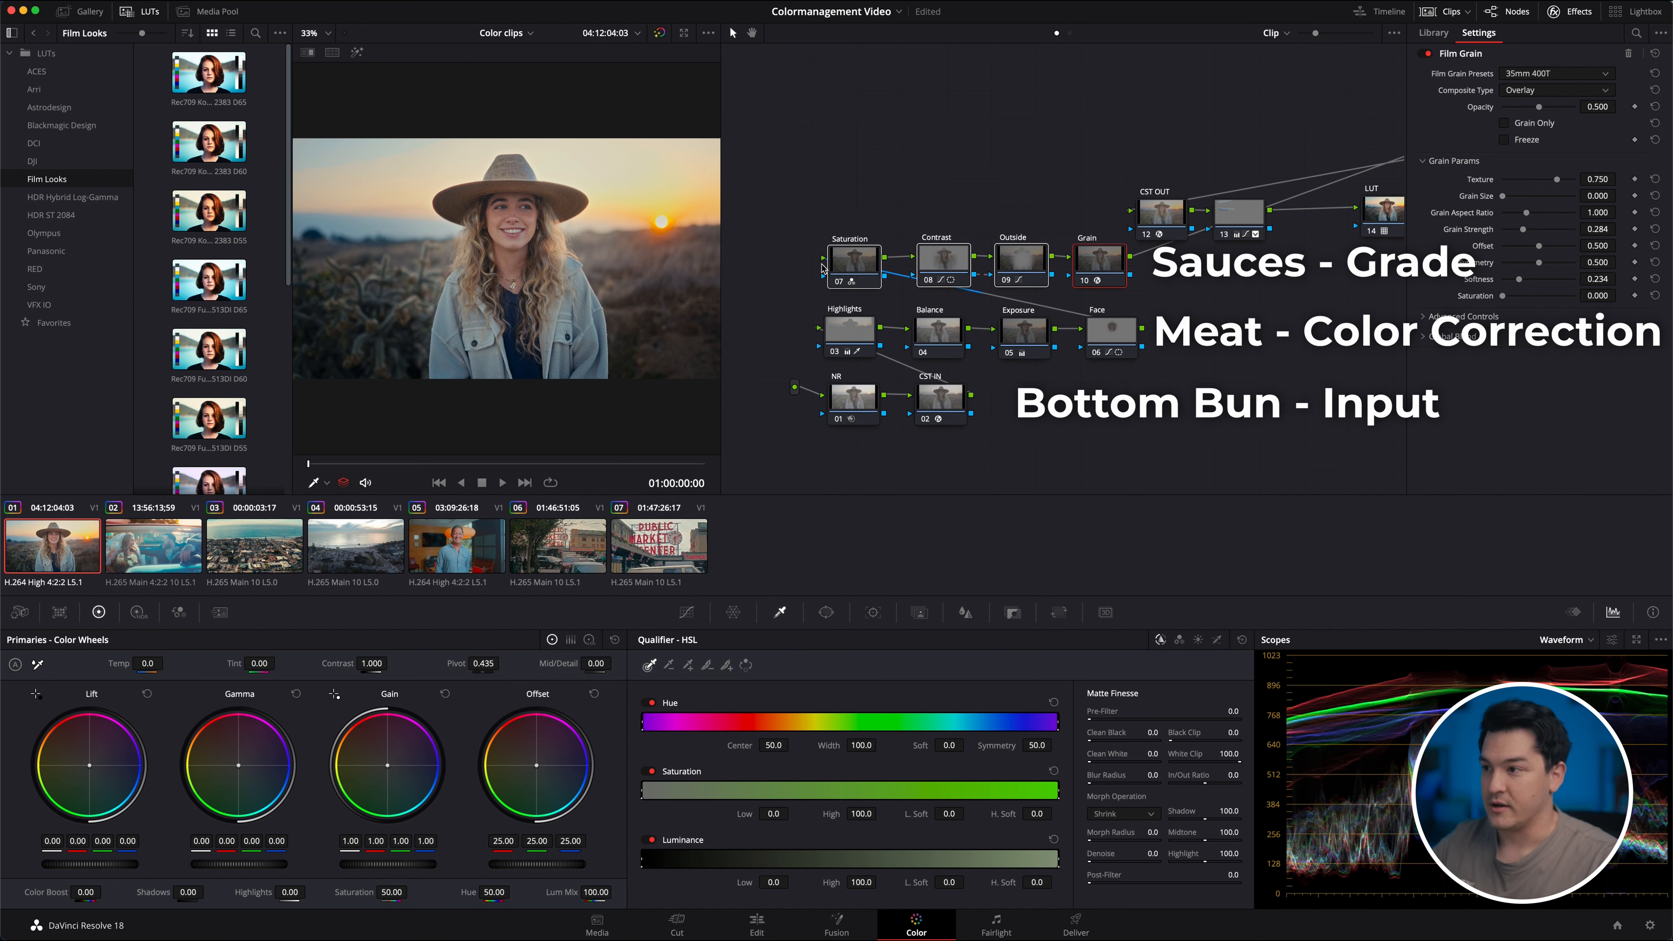
{"action": "key", "text": "ctrl+d"}
{"action": "key", "text": "ctrl+d"}
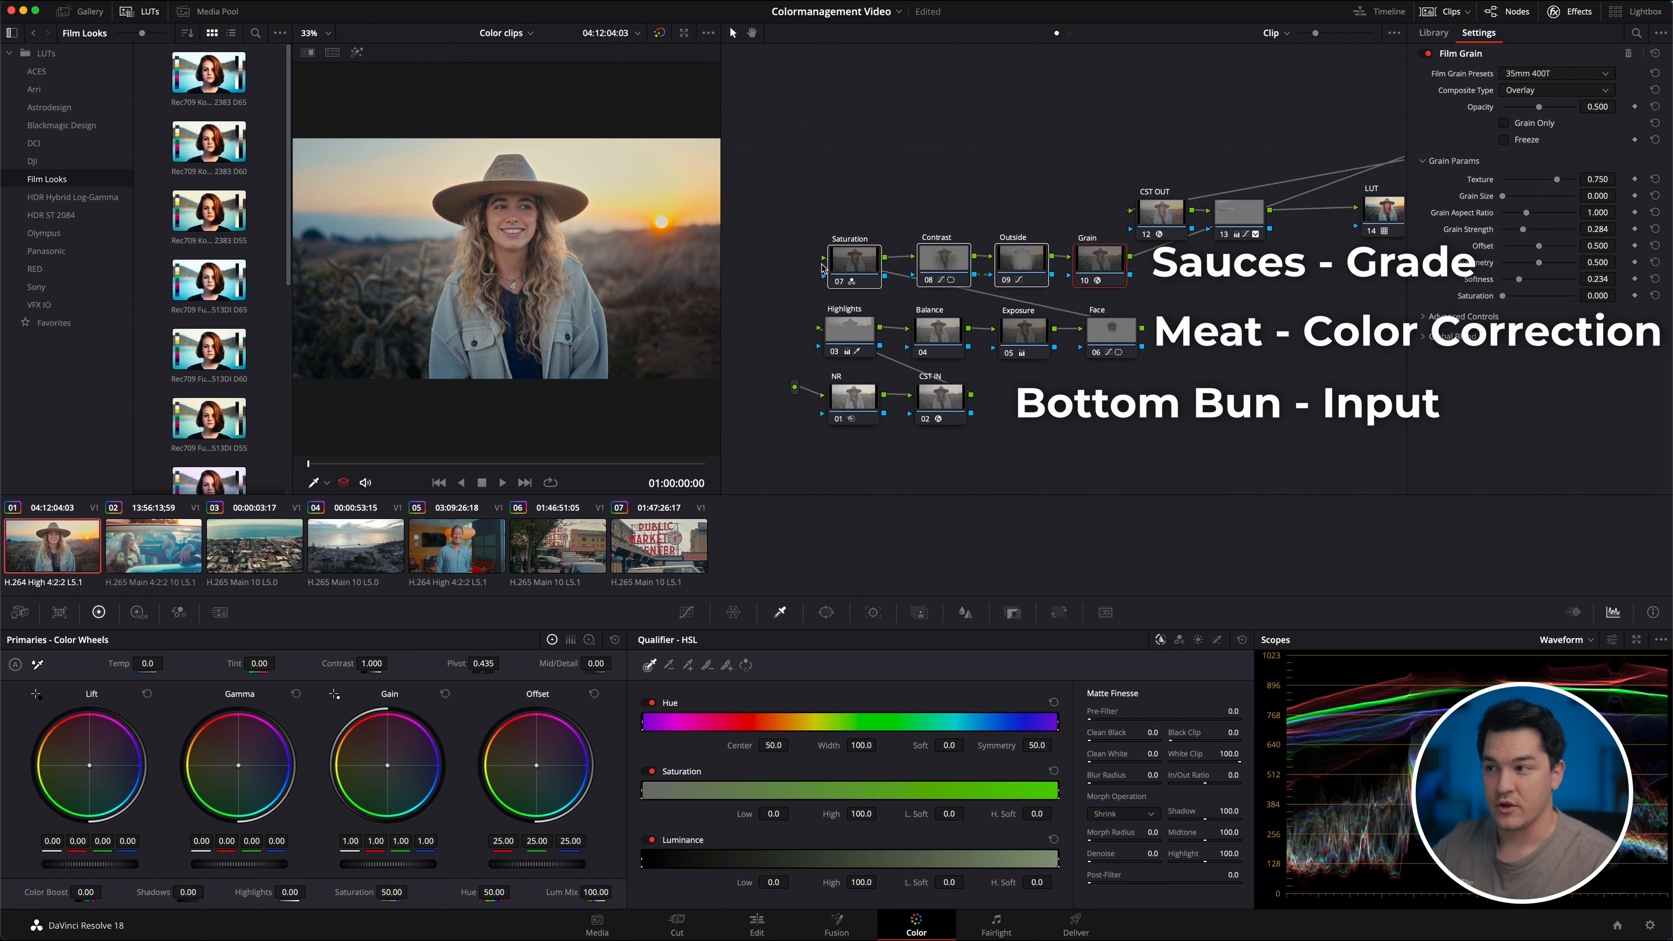
{"action": "left_click", "coordinate": [1039, 261]}
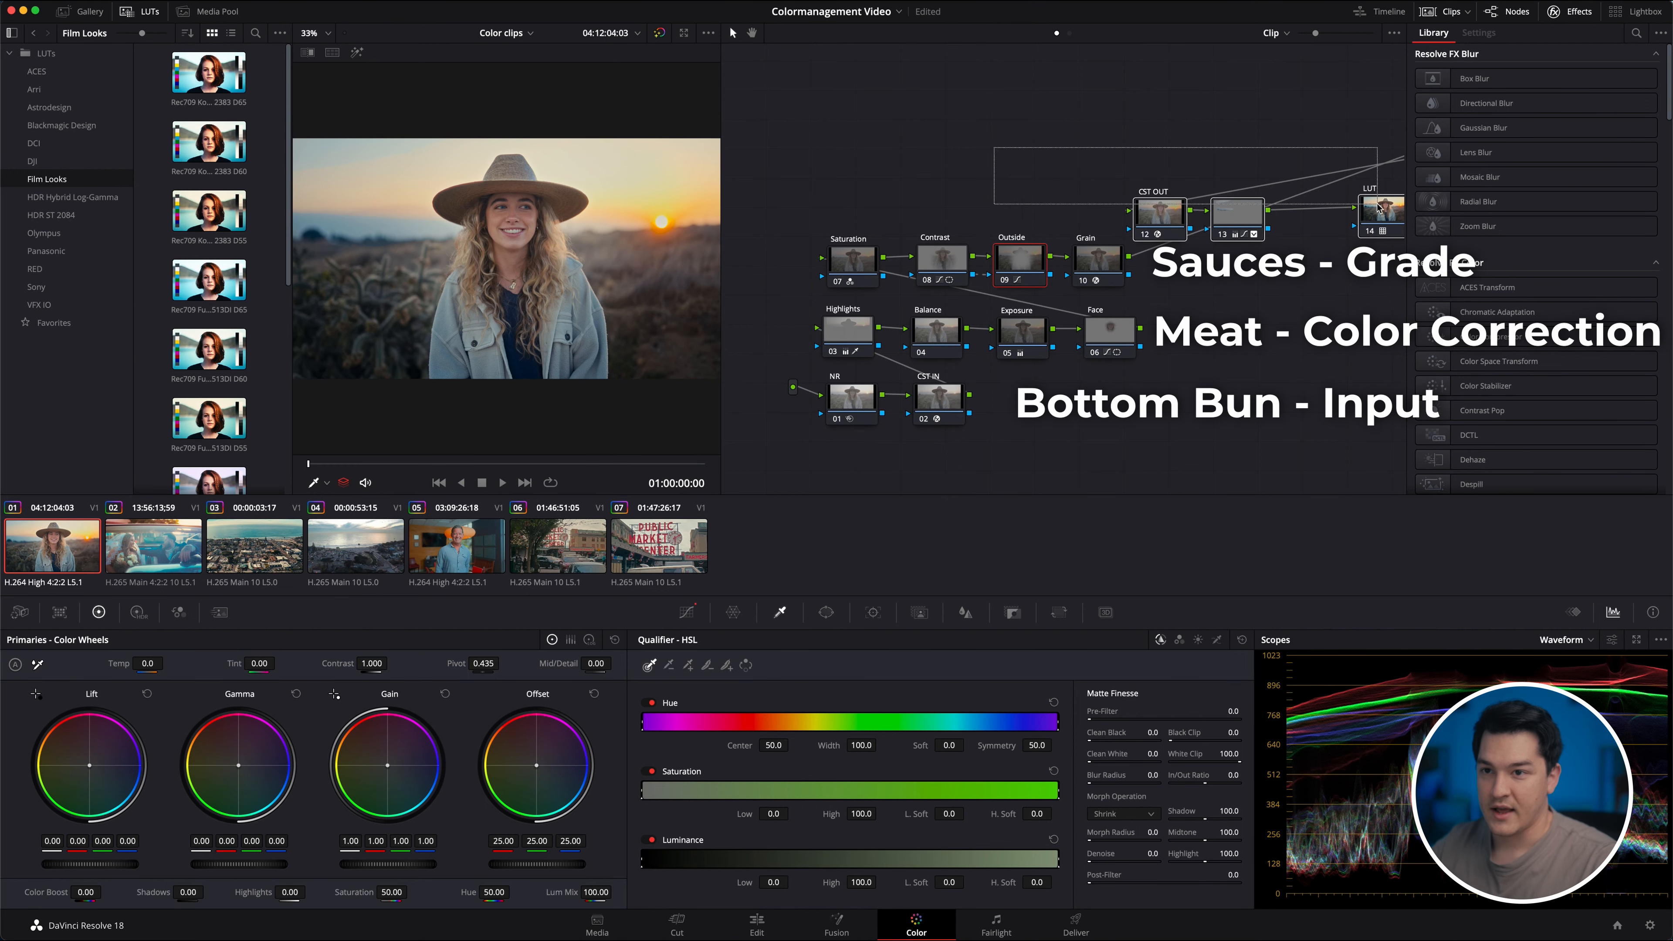
{"action": "left_click_drag", "start_coordinate": [1386, 226], "coordinate": [1090, 200]}
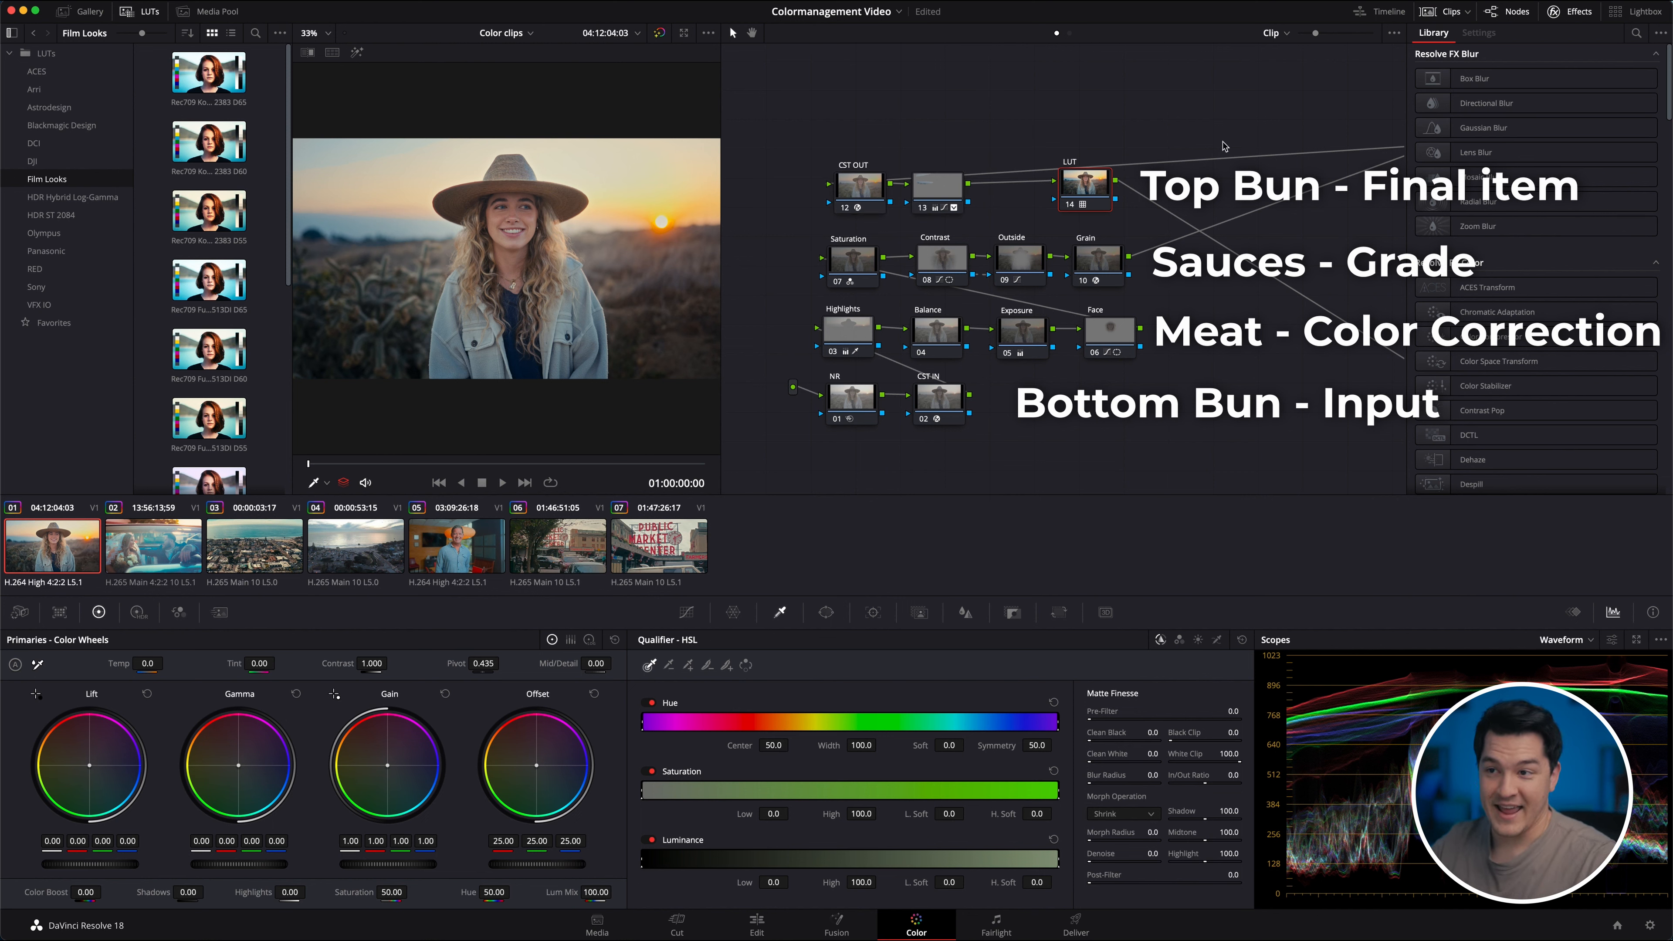
{"action": "left_click_drag", "start_coordinate": [1084, 202], "coordinate": [1041, 204]}
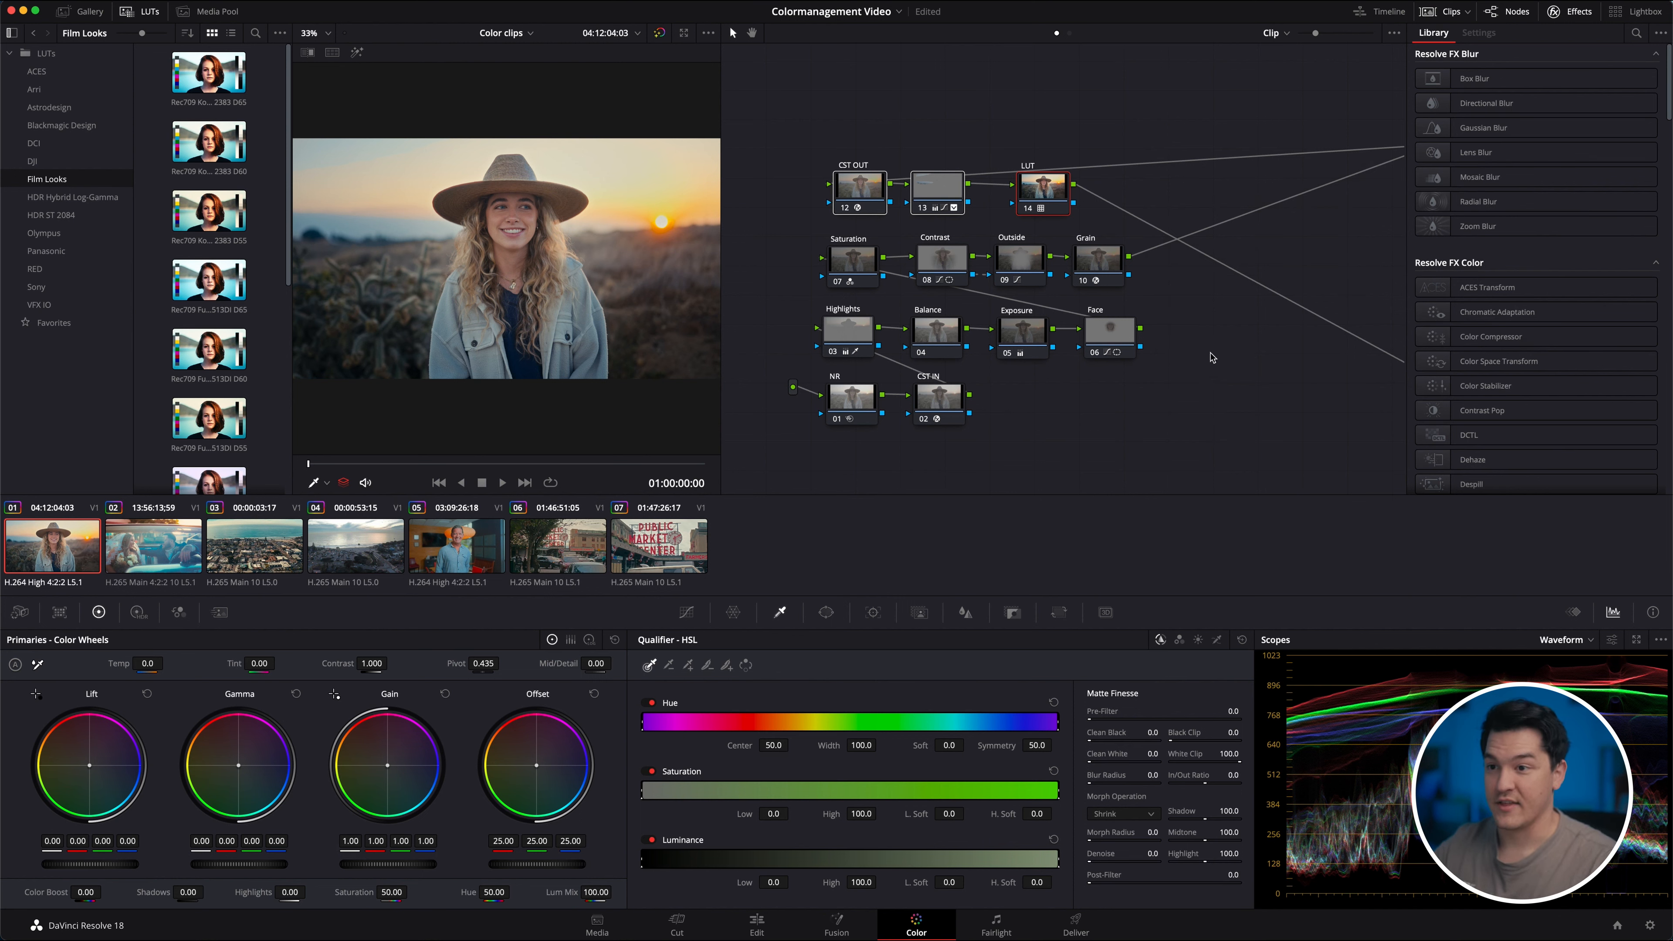
Reset all grades and nodes on the clip of the woman in the hat and place its single node in the graph's upper left.
{"action": "right_click", "coordinate": [1176, 370]}
{"action": "left_click", "coordinate": [1202, 379]}
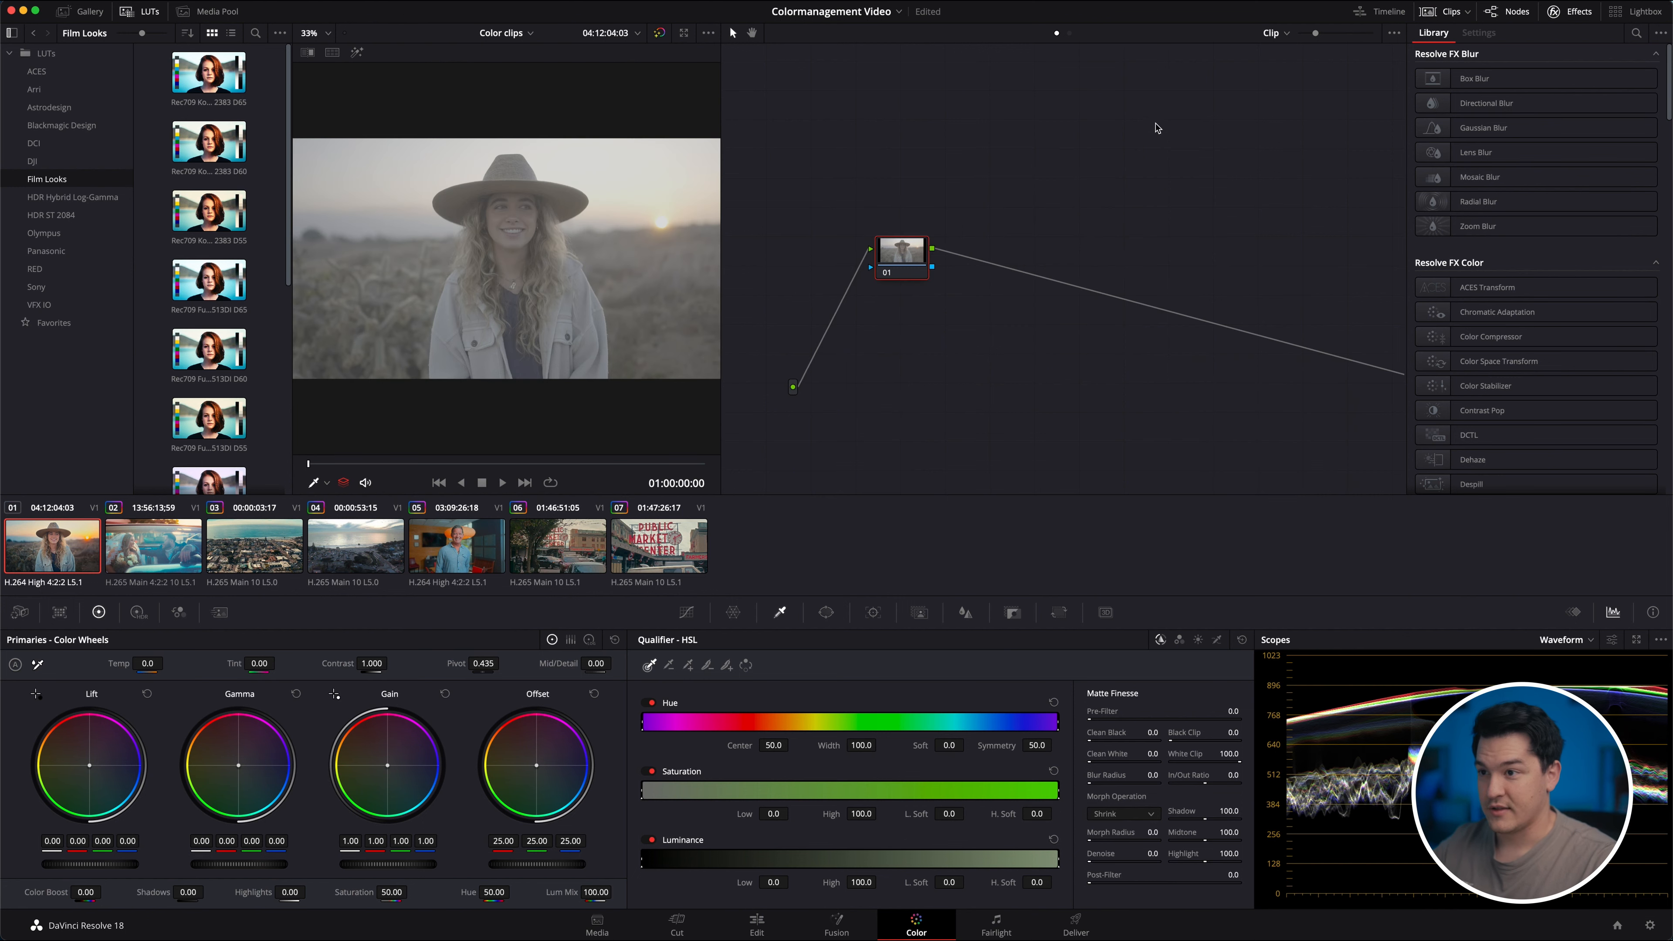
{"action": "left_click_drag", "start_coordinate": [914, 262], "coordinate": [846, 139]}
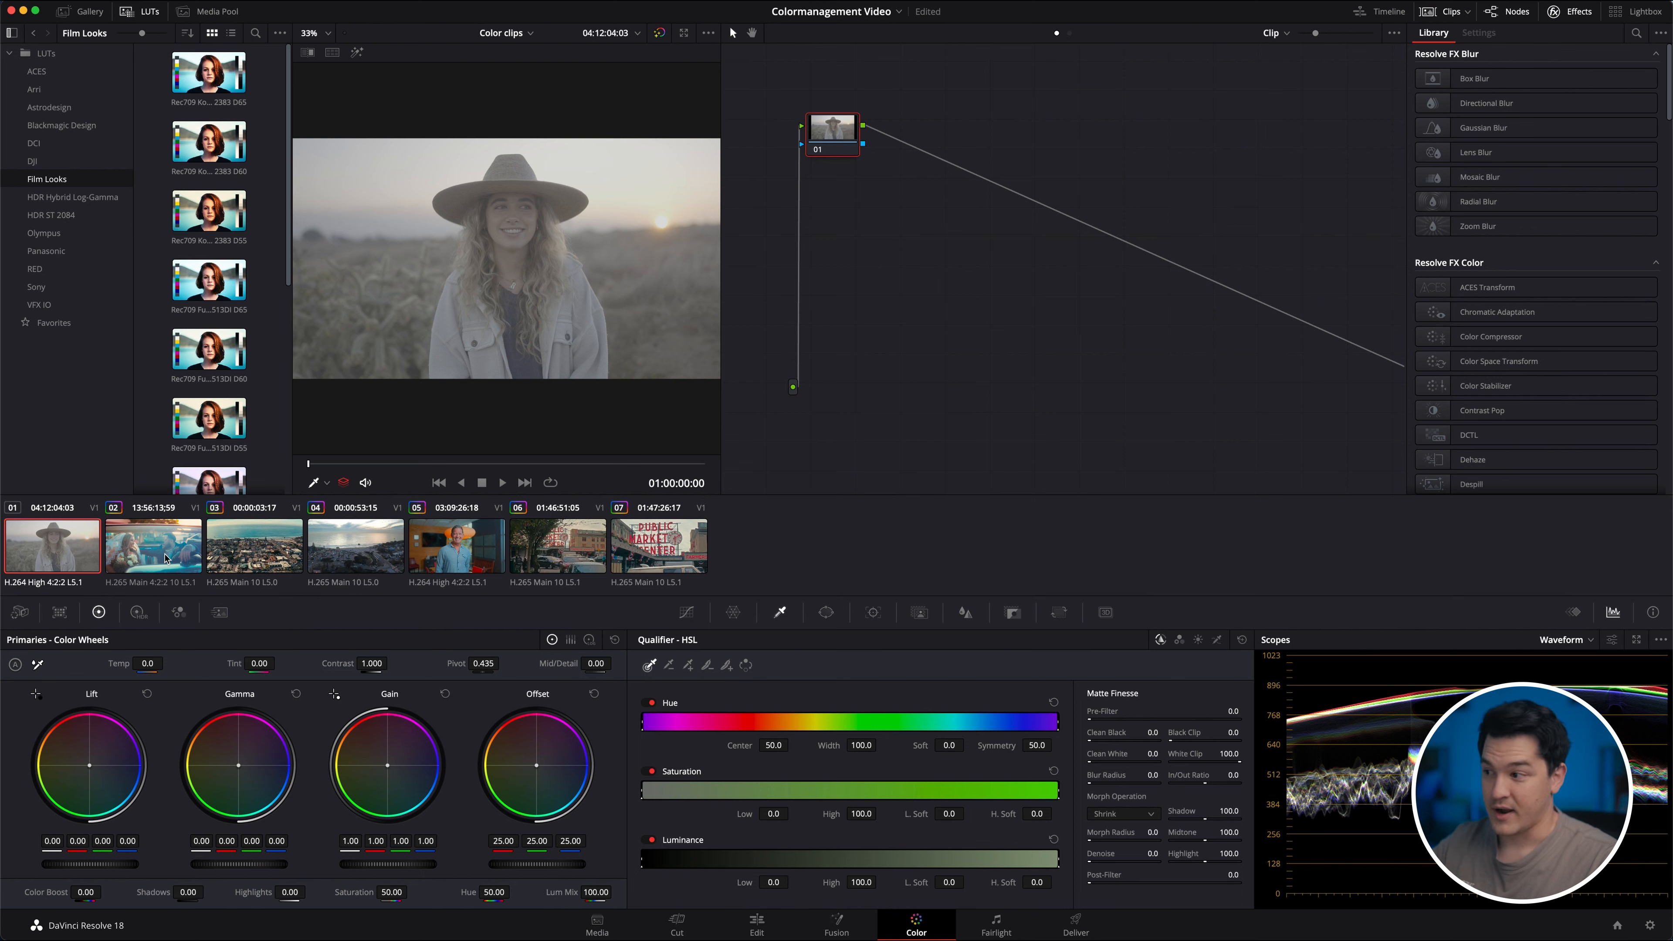
Reset all grades and nodes on the clip of the wedding couple in the car and hide the LUT browser.
{"action": "key", "text": "Down"}
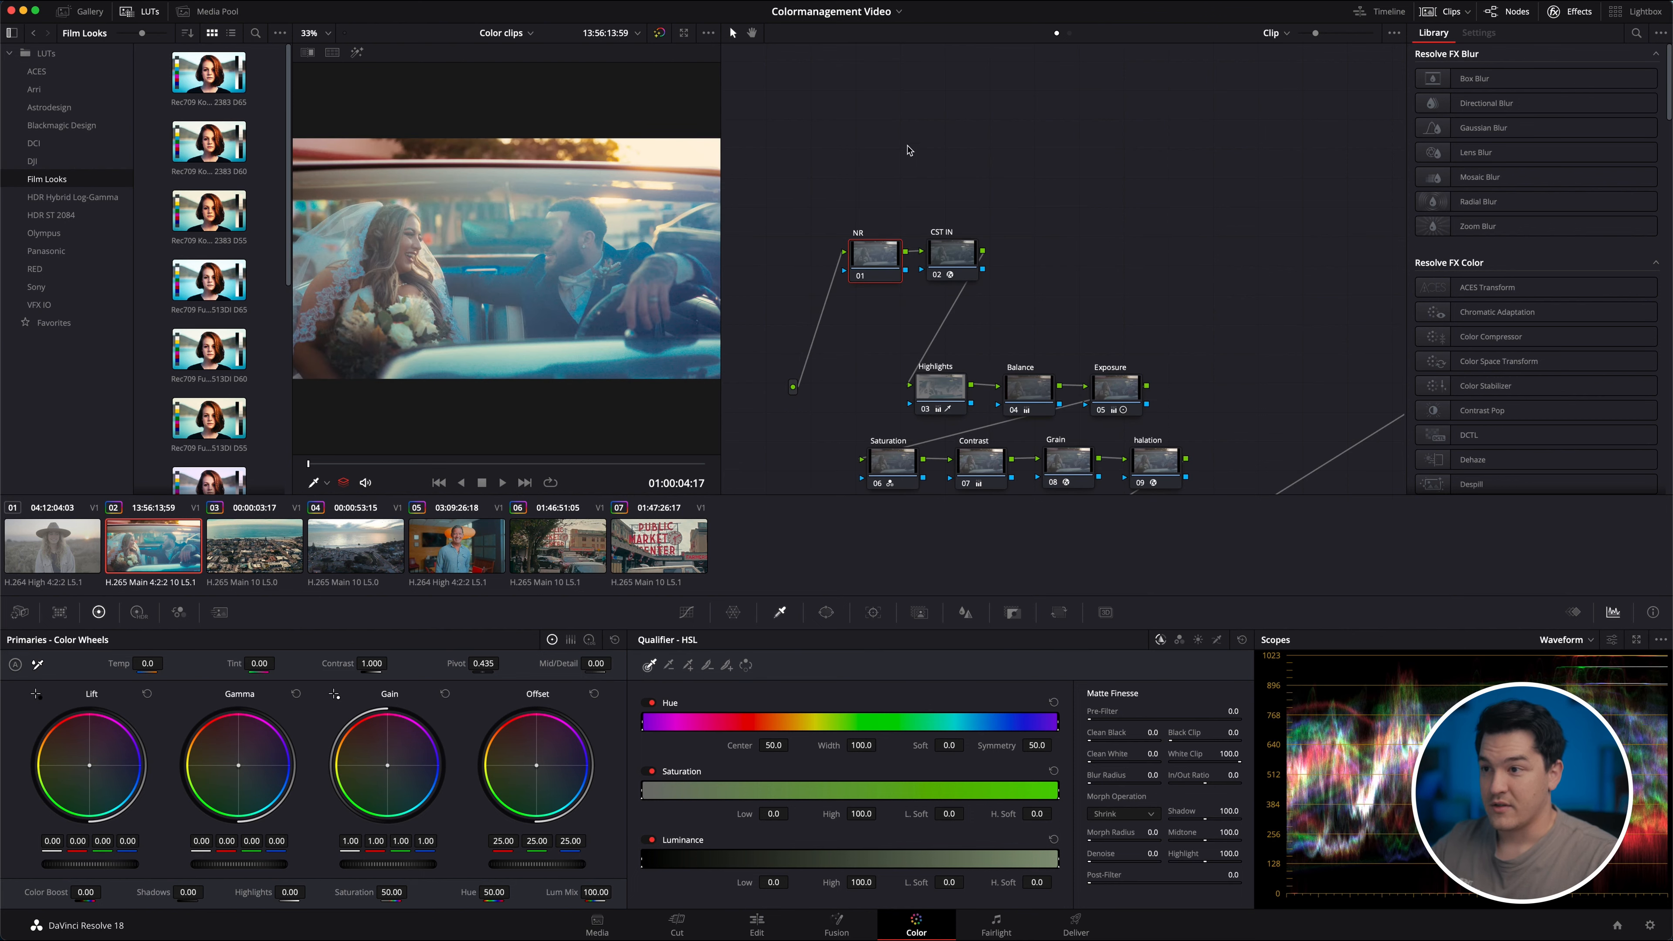
{"action": "right_click", "coordinate": [907, 151]}
{"action": "left_click", "coordinate": [955, 155]}
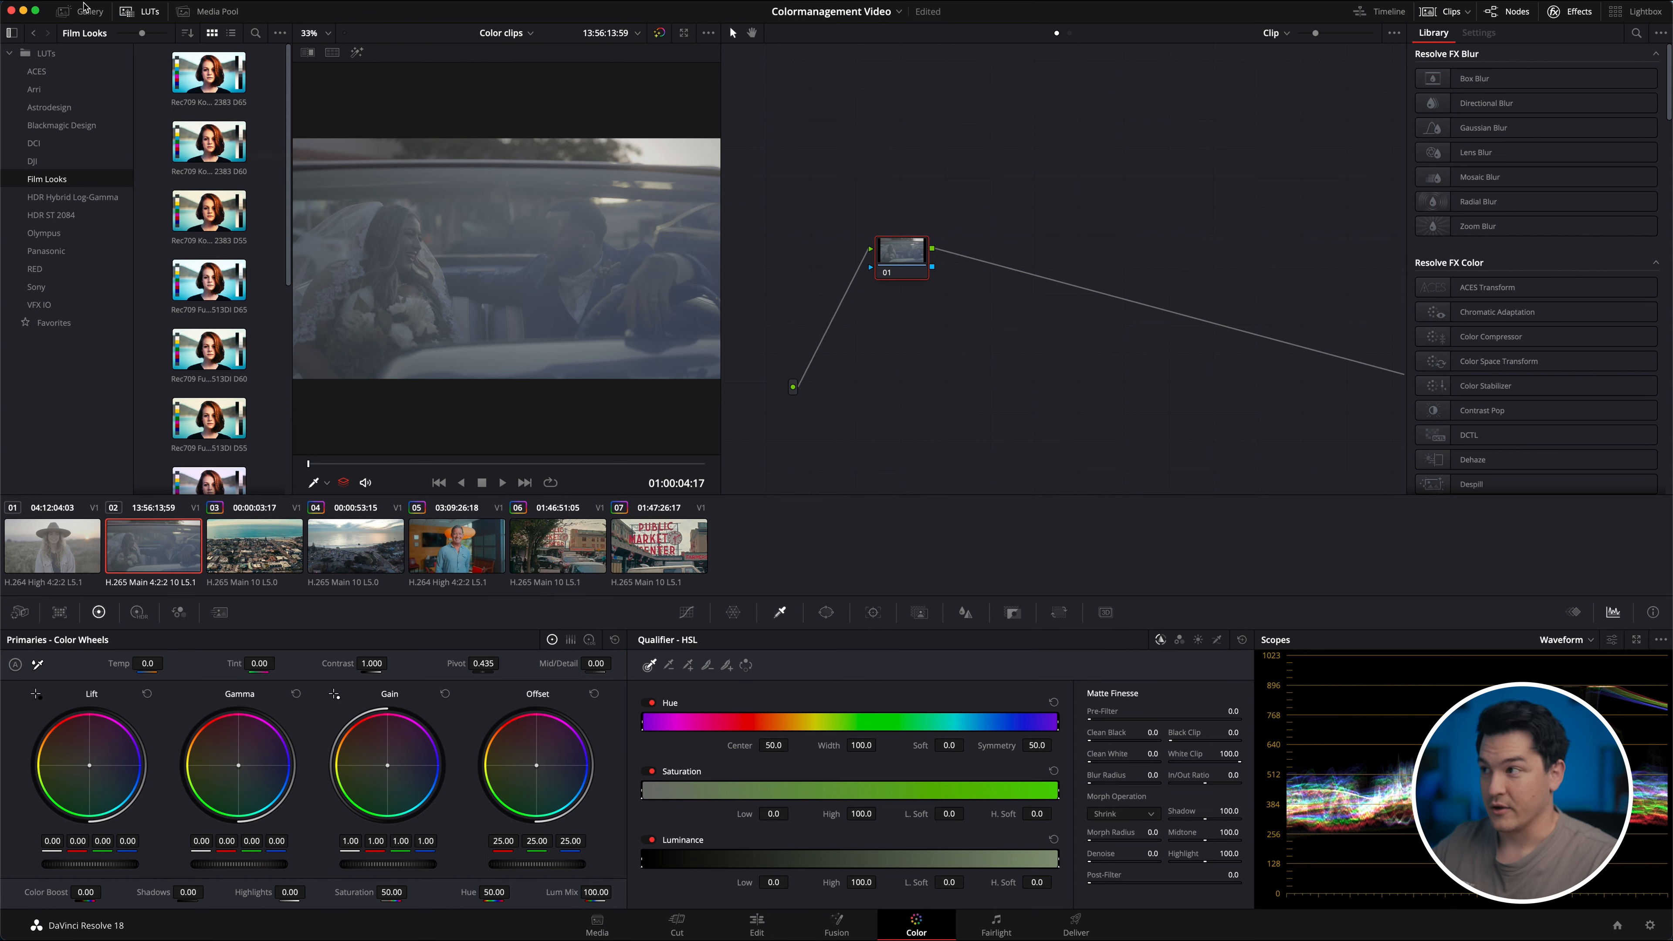
{"action": "left_click", "coordinate": [140, 11]}
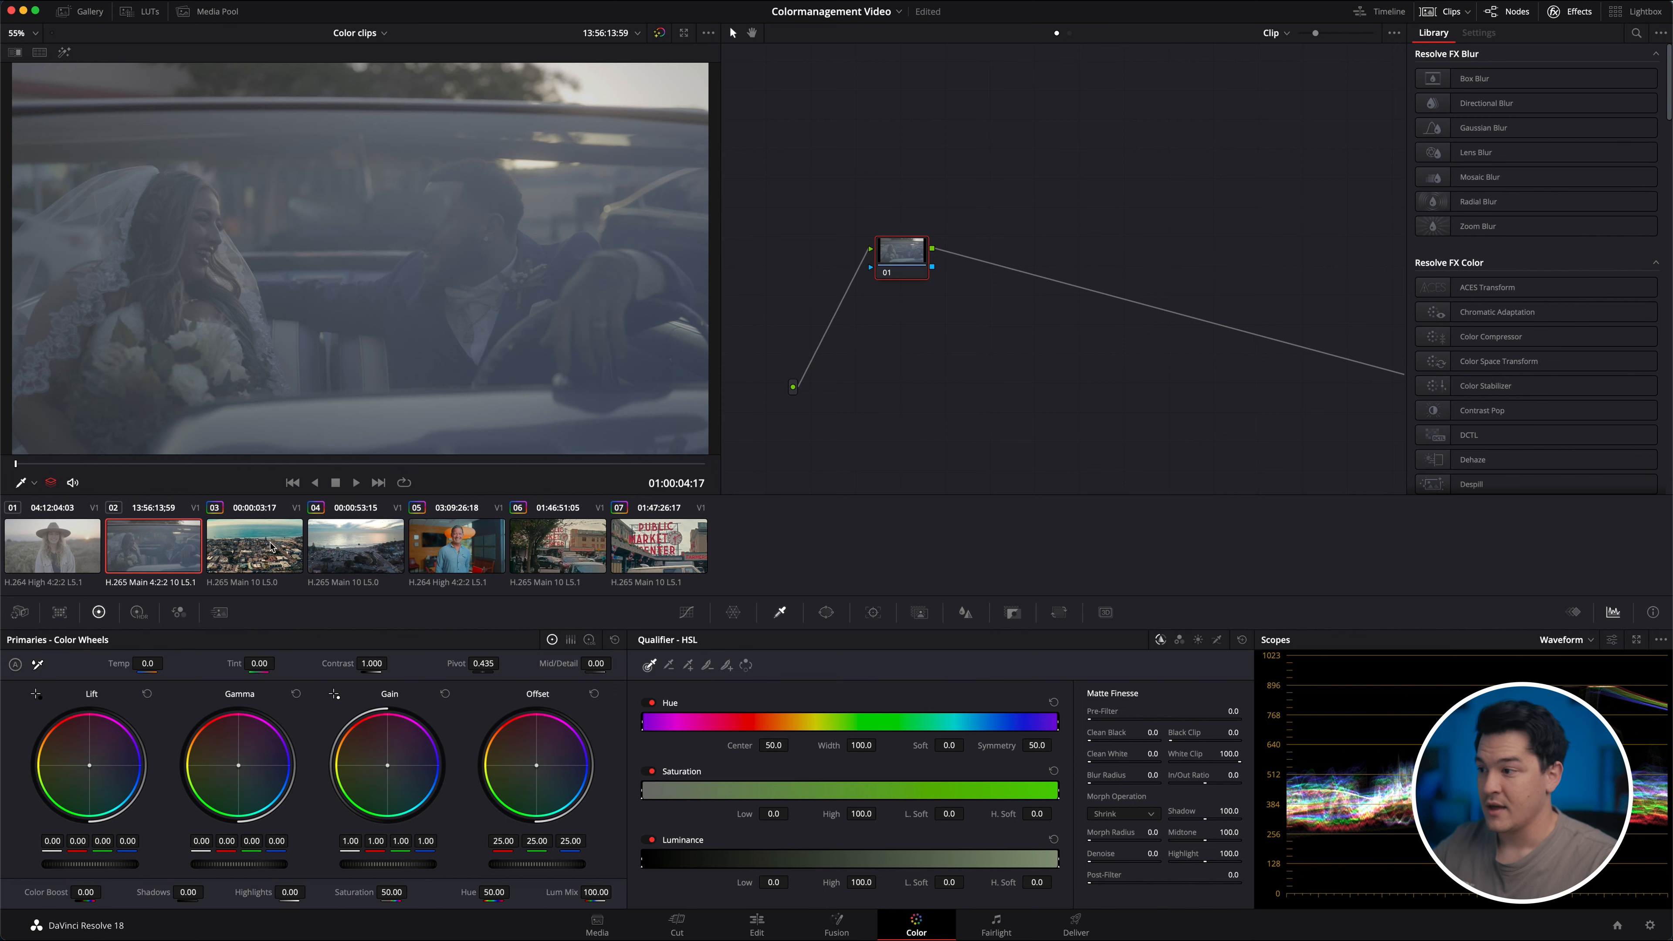
Reset all grades and nodes on the two aerial coastal clips, 03 and 04.
{"action": "key", "text": "Down"}
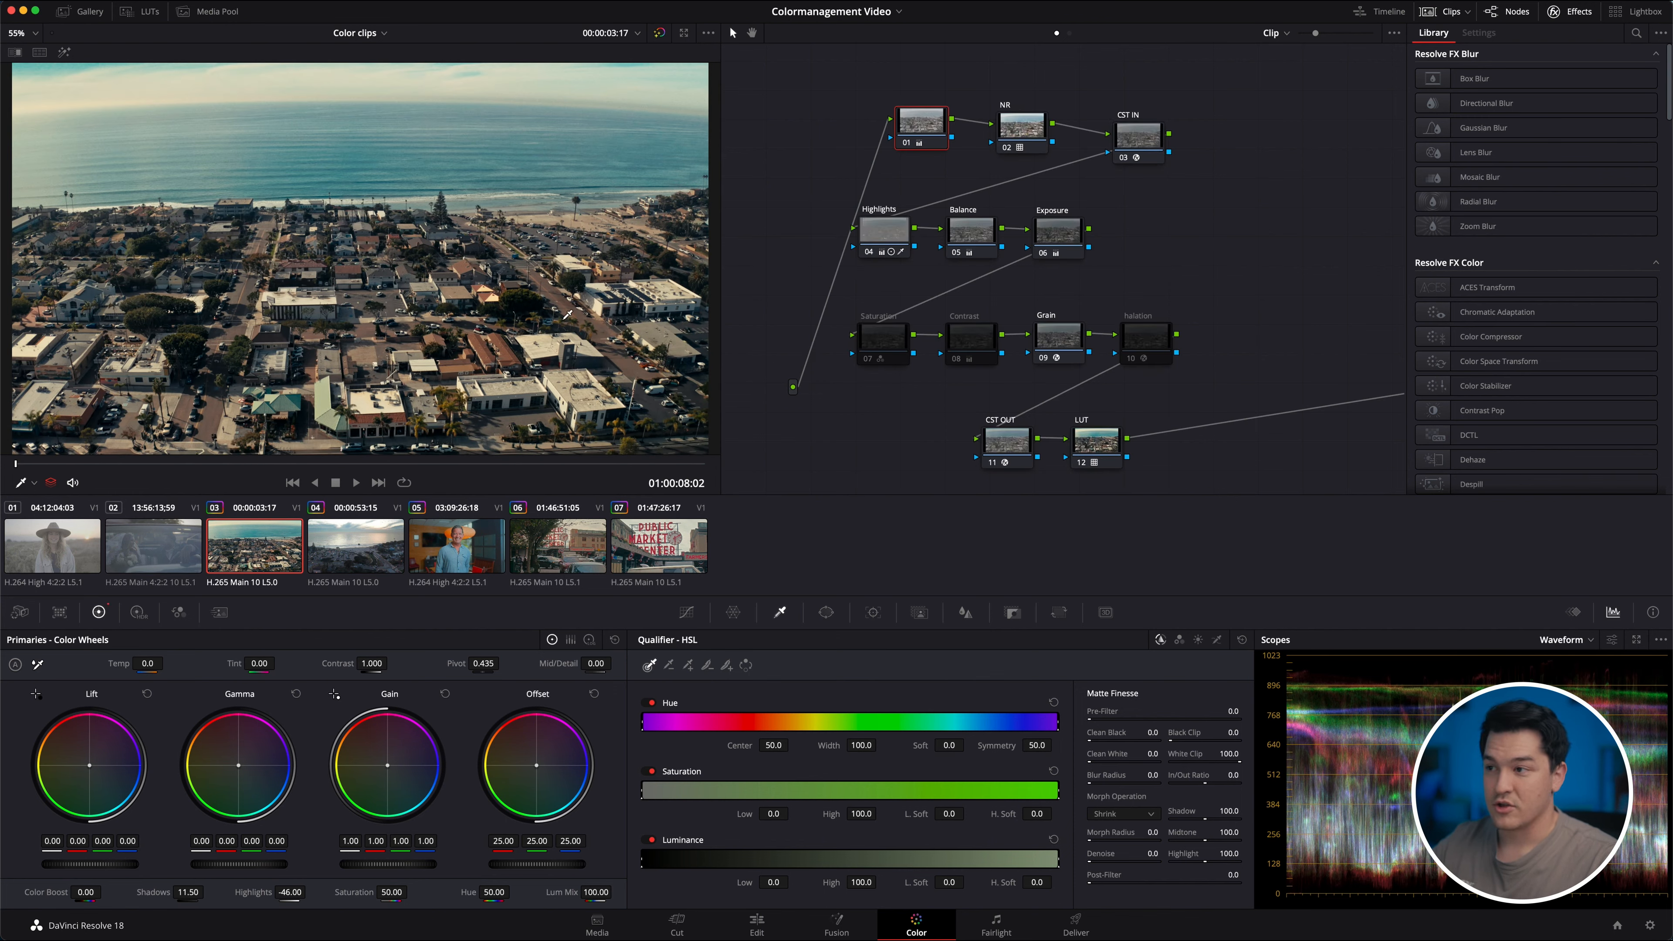
{"action": "right_click", "coordinate": [1306, 156]}
{"action": "left_click", "coordinate": [1337, 163]}
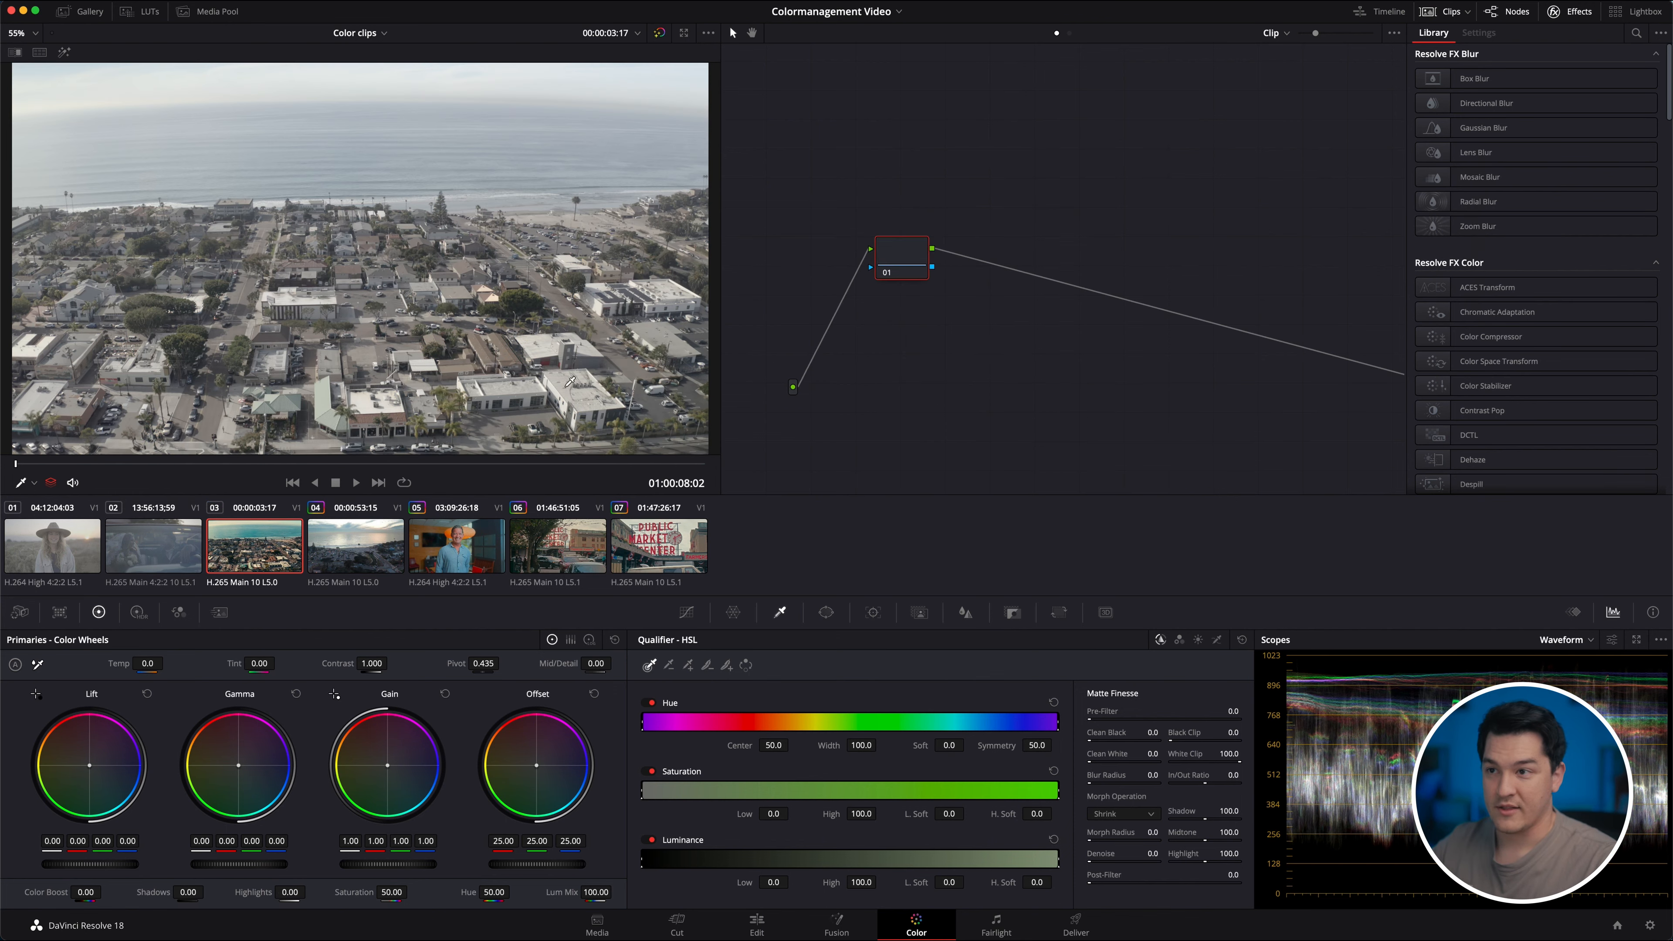
{"action": "left_click", "coordinate": [354, 563]}
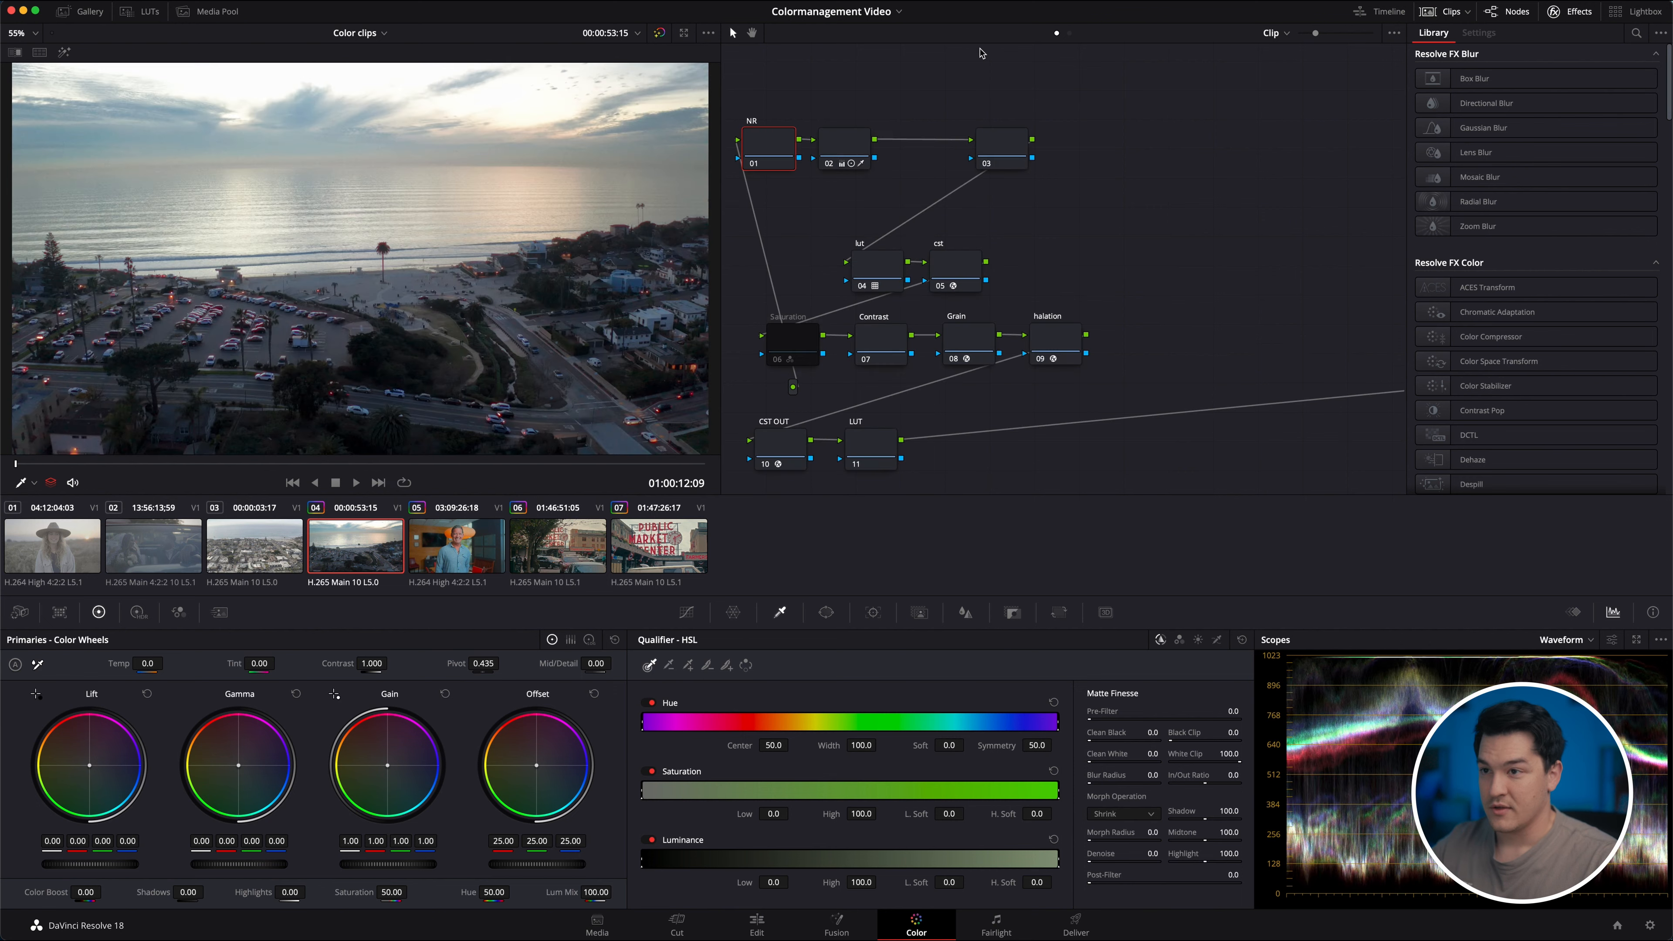
{"action": "right_click", "coordinate": [1106, 170]}
{"action": "left_click", "coordinate": [1152, 185]}
Reset all grades and nodes on the clip of the smiling man and on both Public Market clips.
{"action": "left_click", "coordinate": [476, 566]}
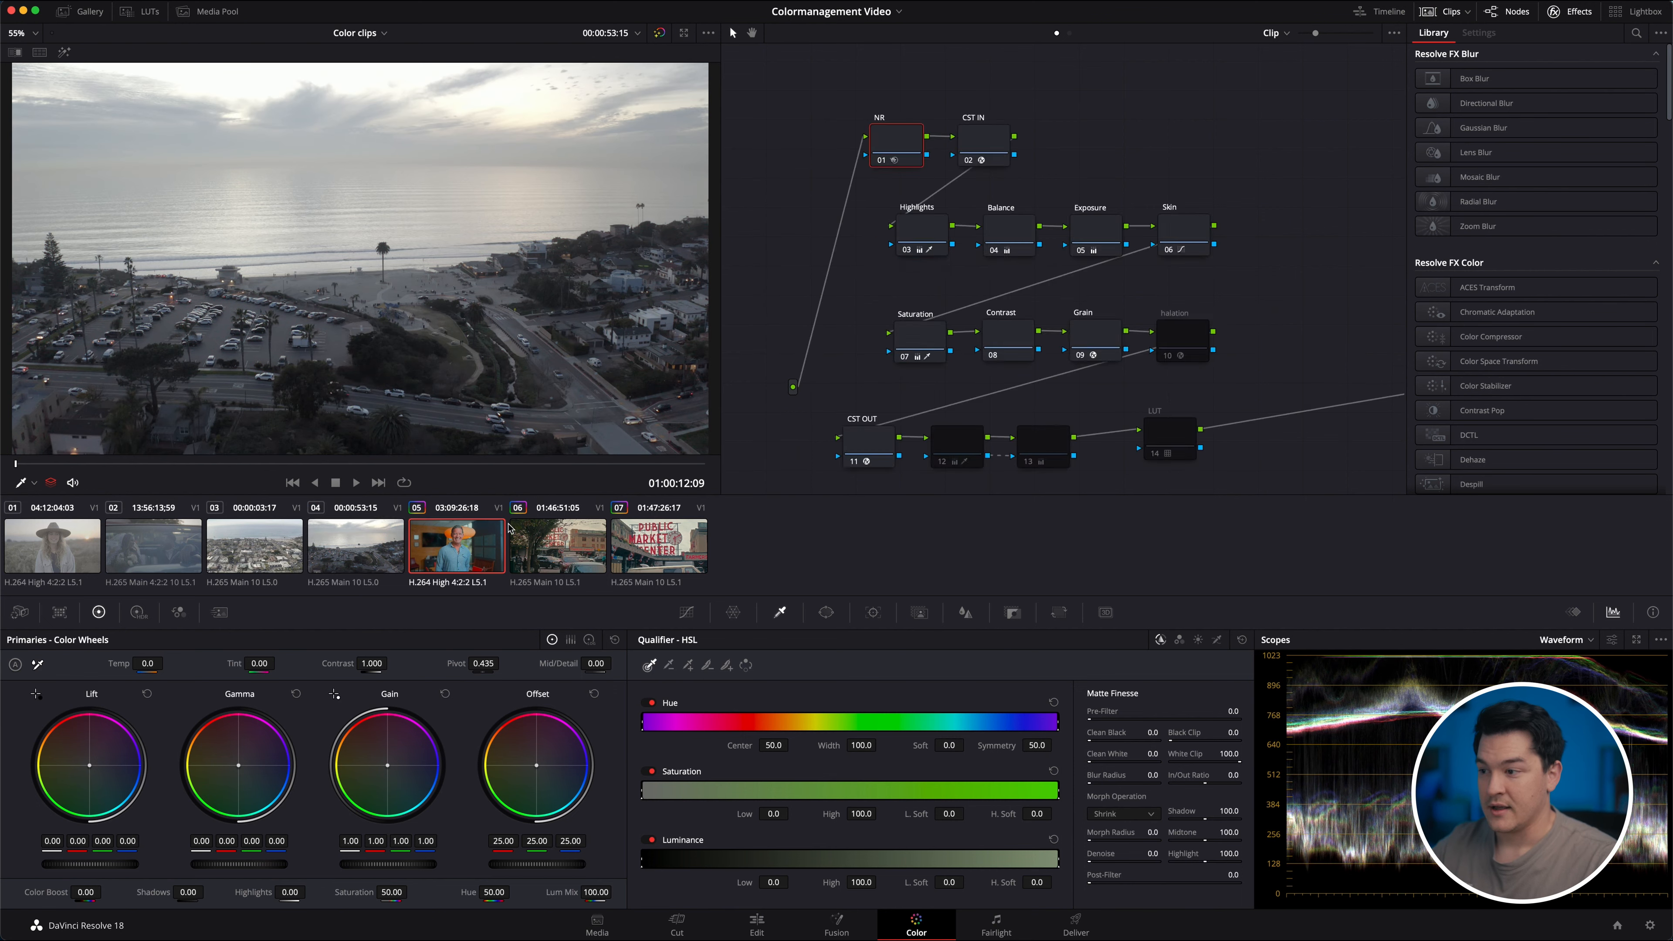
{"action": "right_click", "coordinate": [1118, 146]}
{"action": "left_click", "coordinate": [1167, 152]}
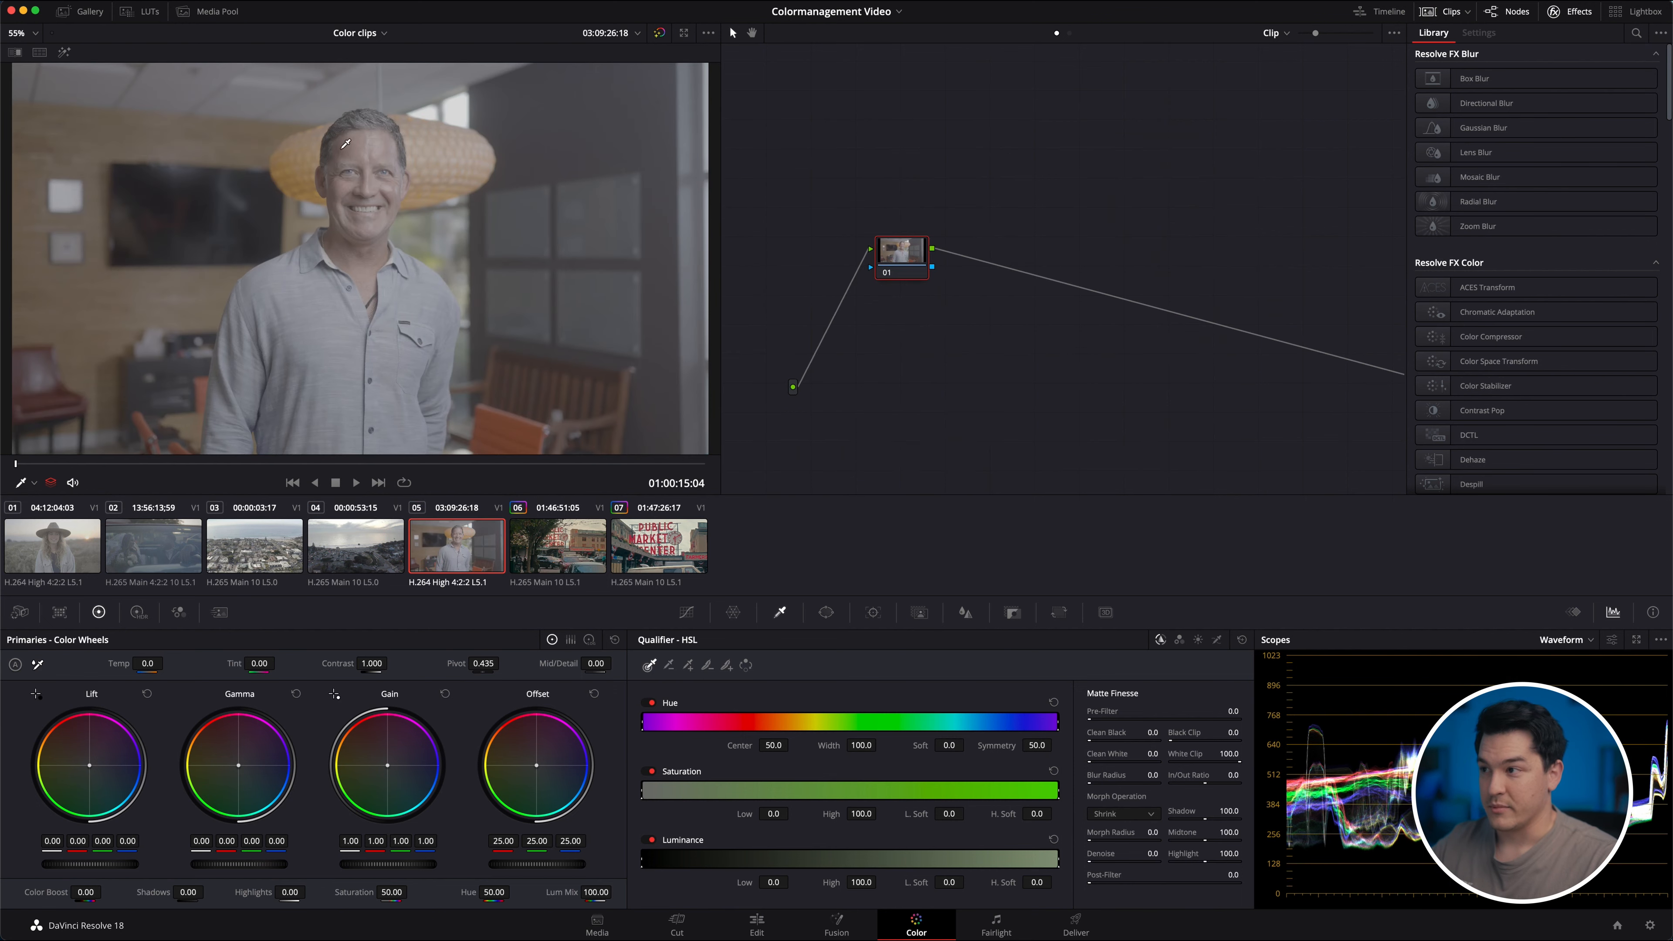
{"action": "key", "text": "Down"}
{"action": "right_click", "coordinate": [1312, 97]}
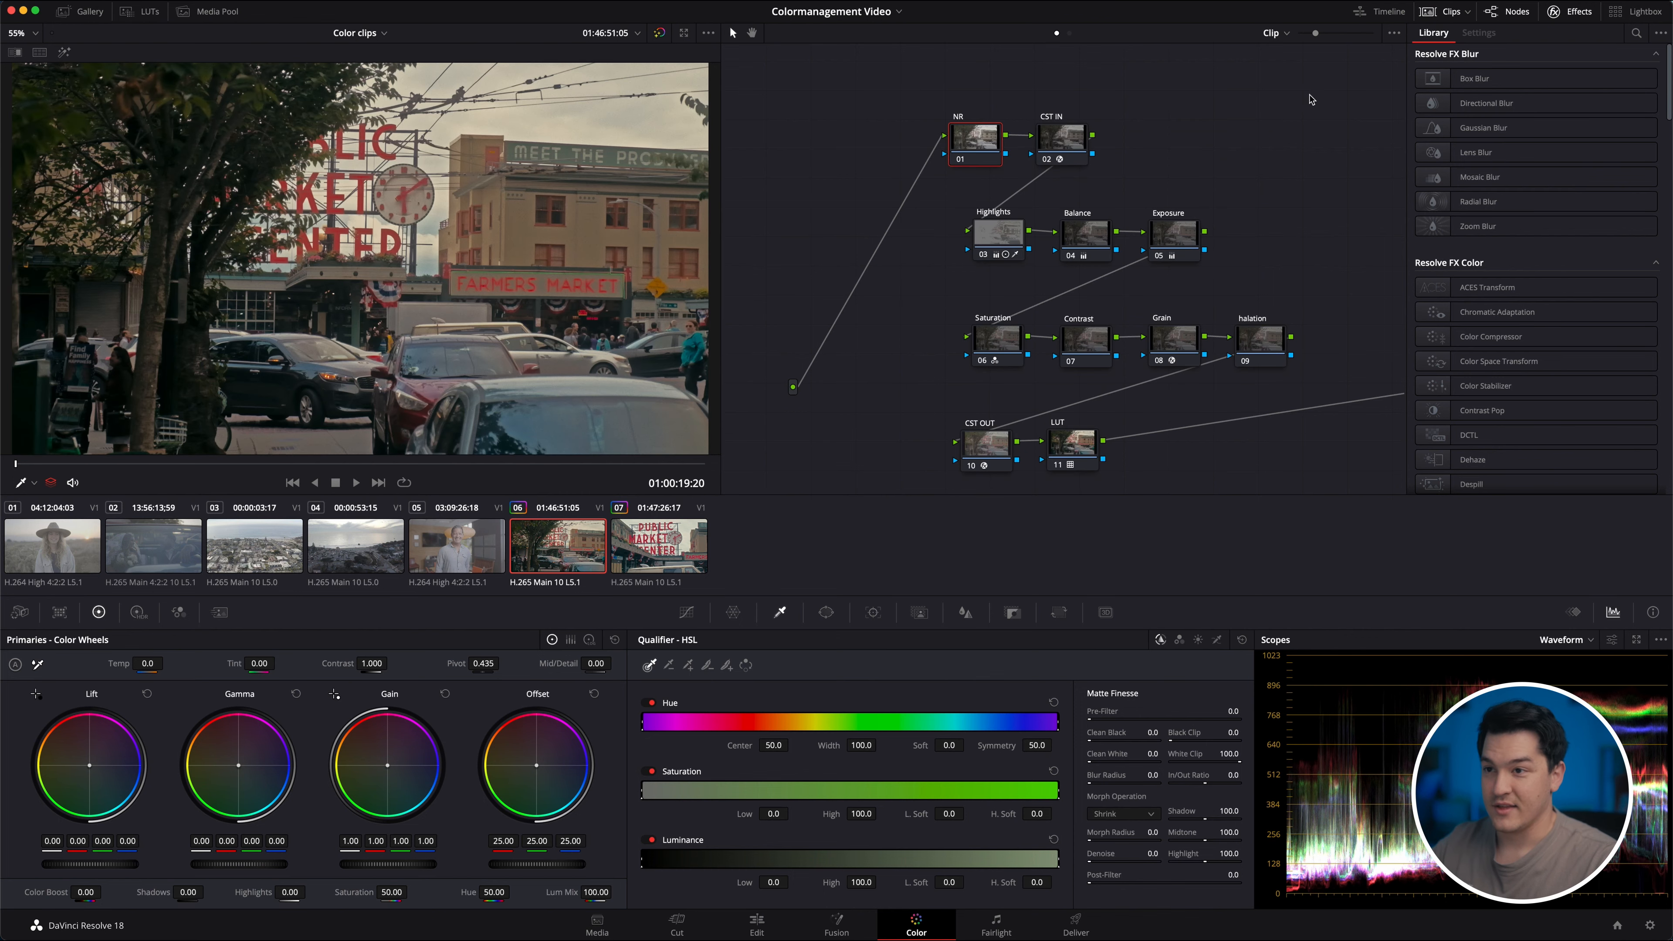
{"action": "left_click", "coordinate": [1342, 110]}
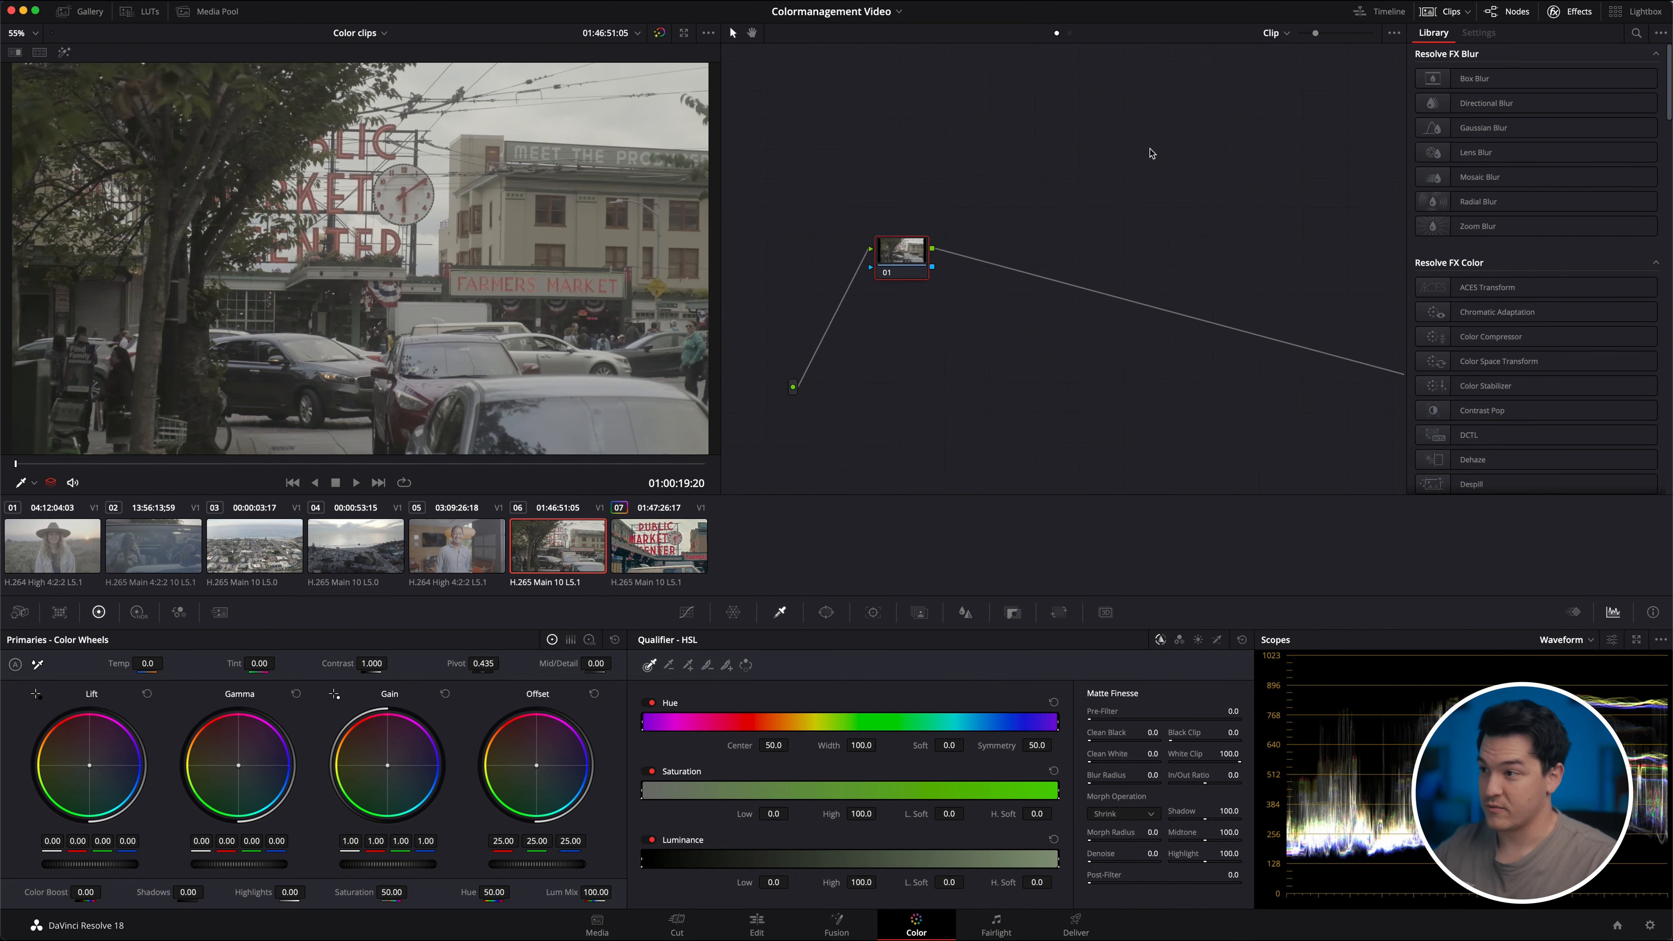
{"action": "key", "text": "Down"}
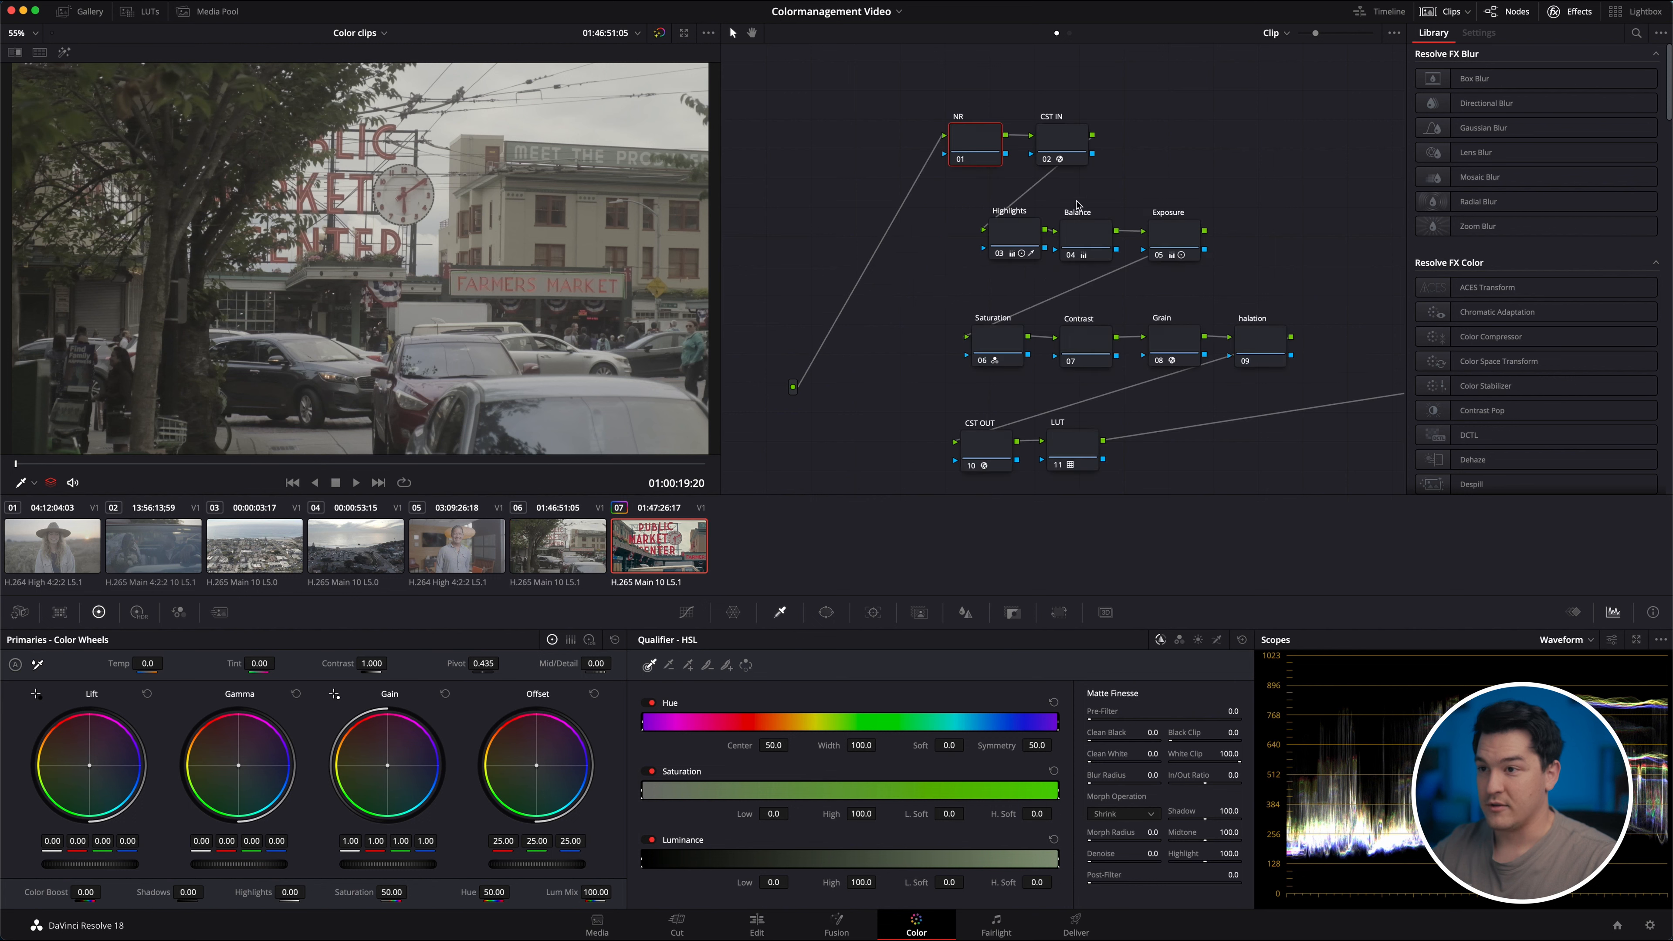
{"action": "key", "text": "super+Home"}
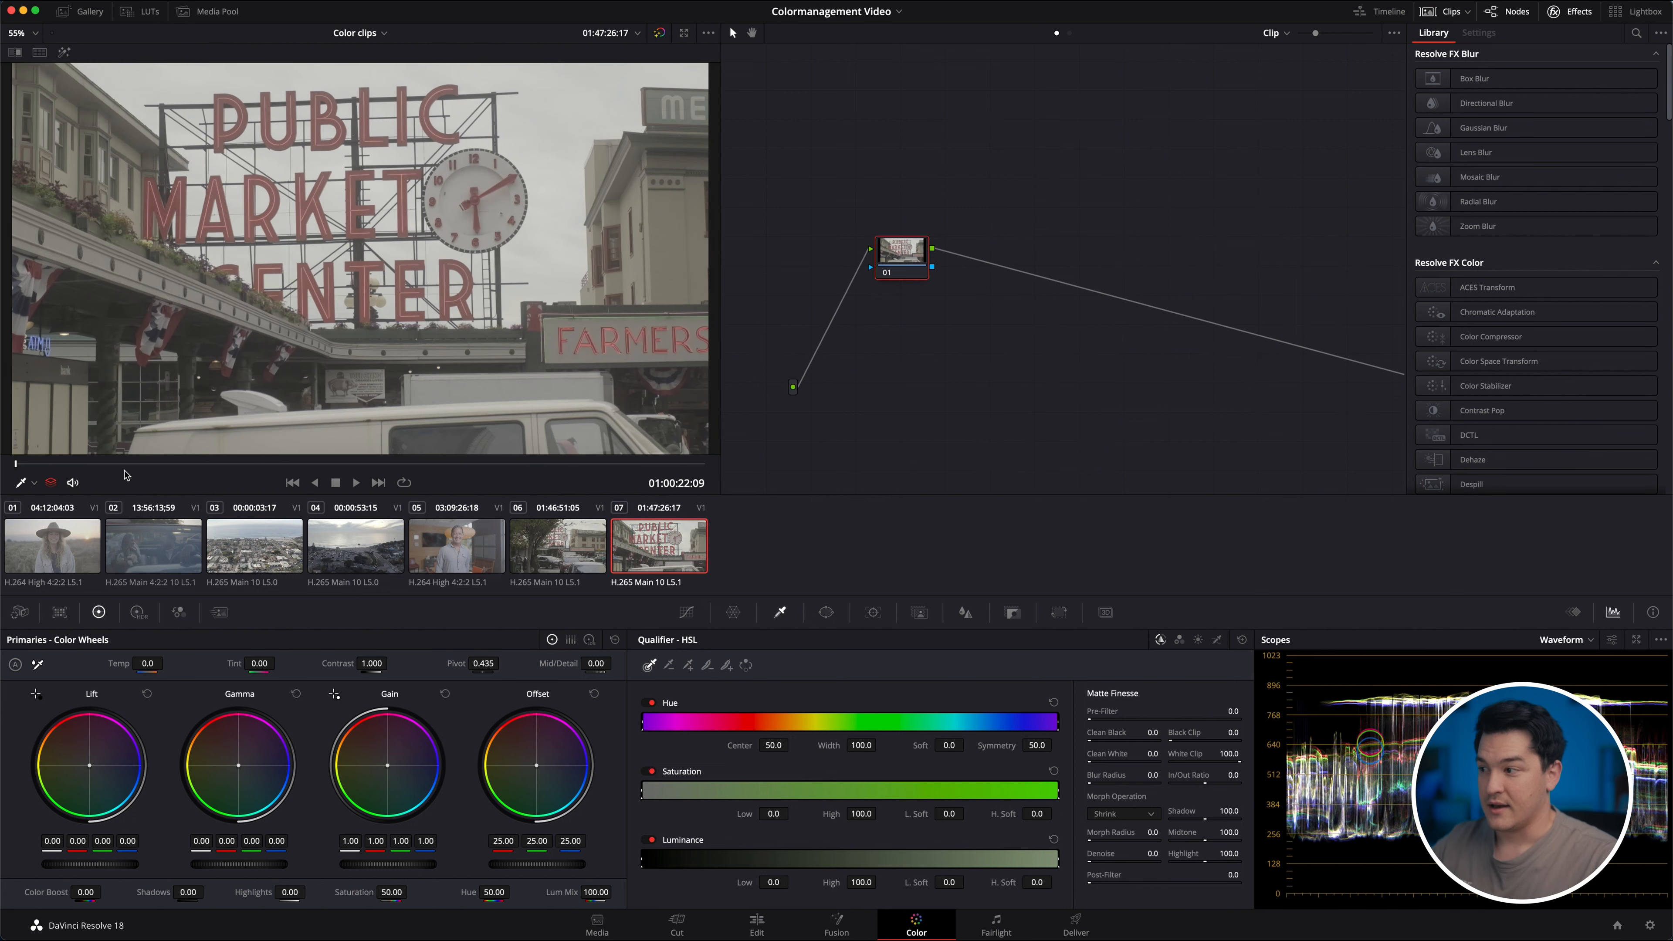
On the clip of the woman in the hat, label the node beside the source NR and add a serial node labelled CST IN.
{"action": "key", "text": "Home"}
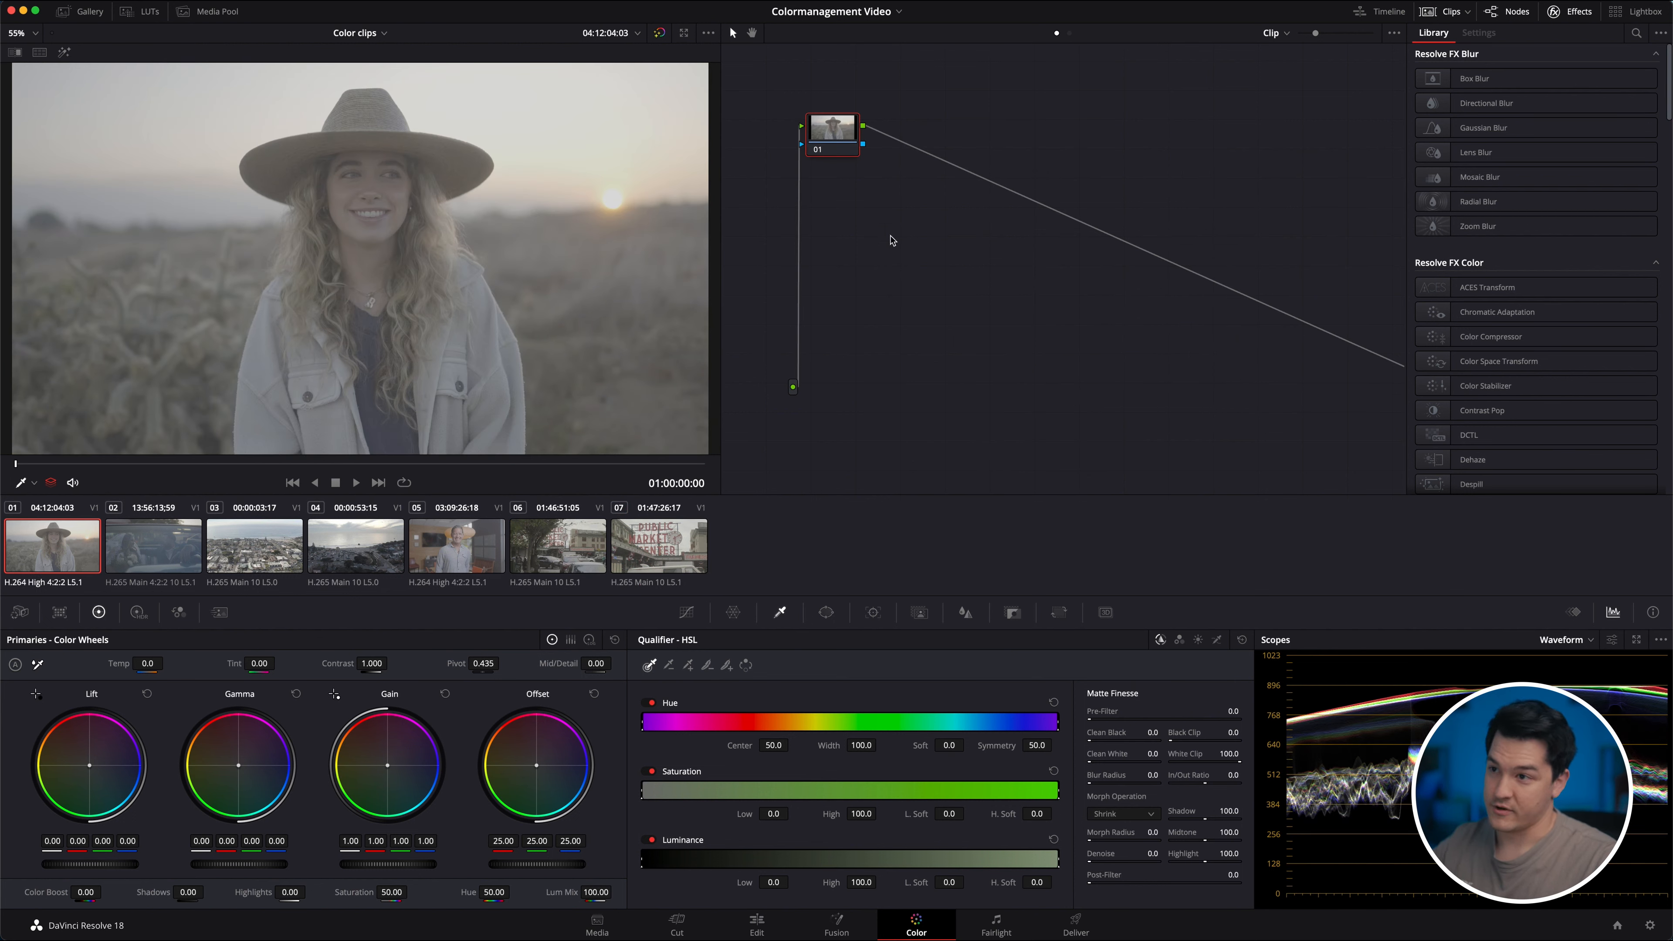
{"action": "left_click_drag", "start_coordinate": [835, 119], "coordinate": [867, 382]}
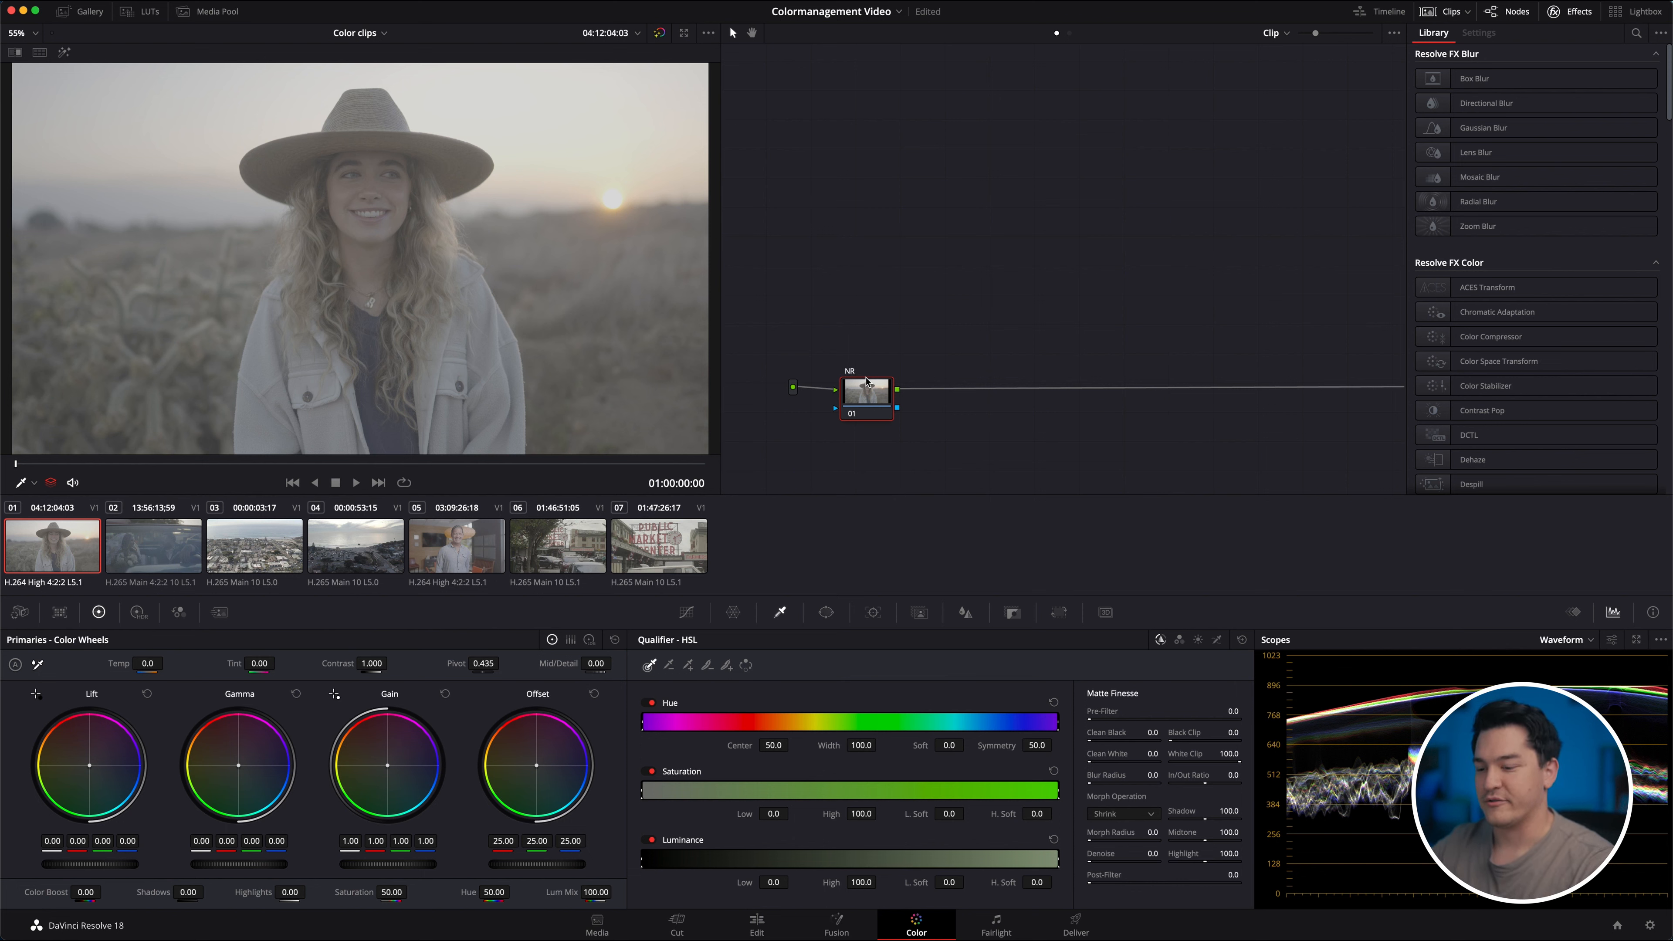
{"action": "key", "text": "alt+s"}
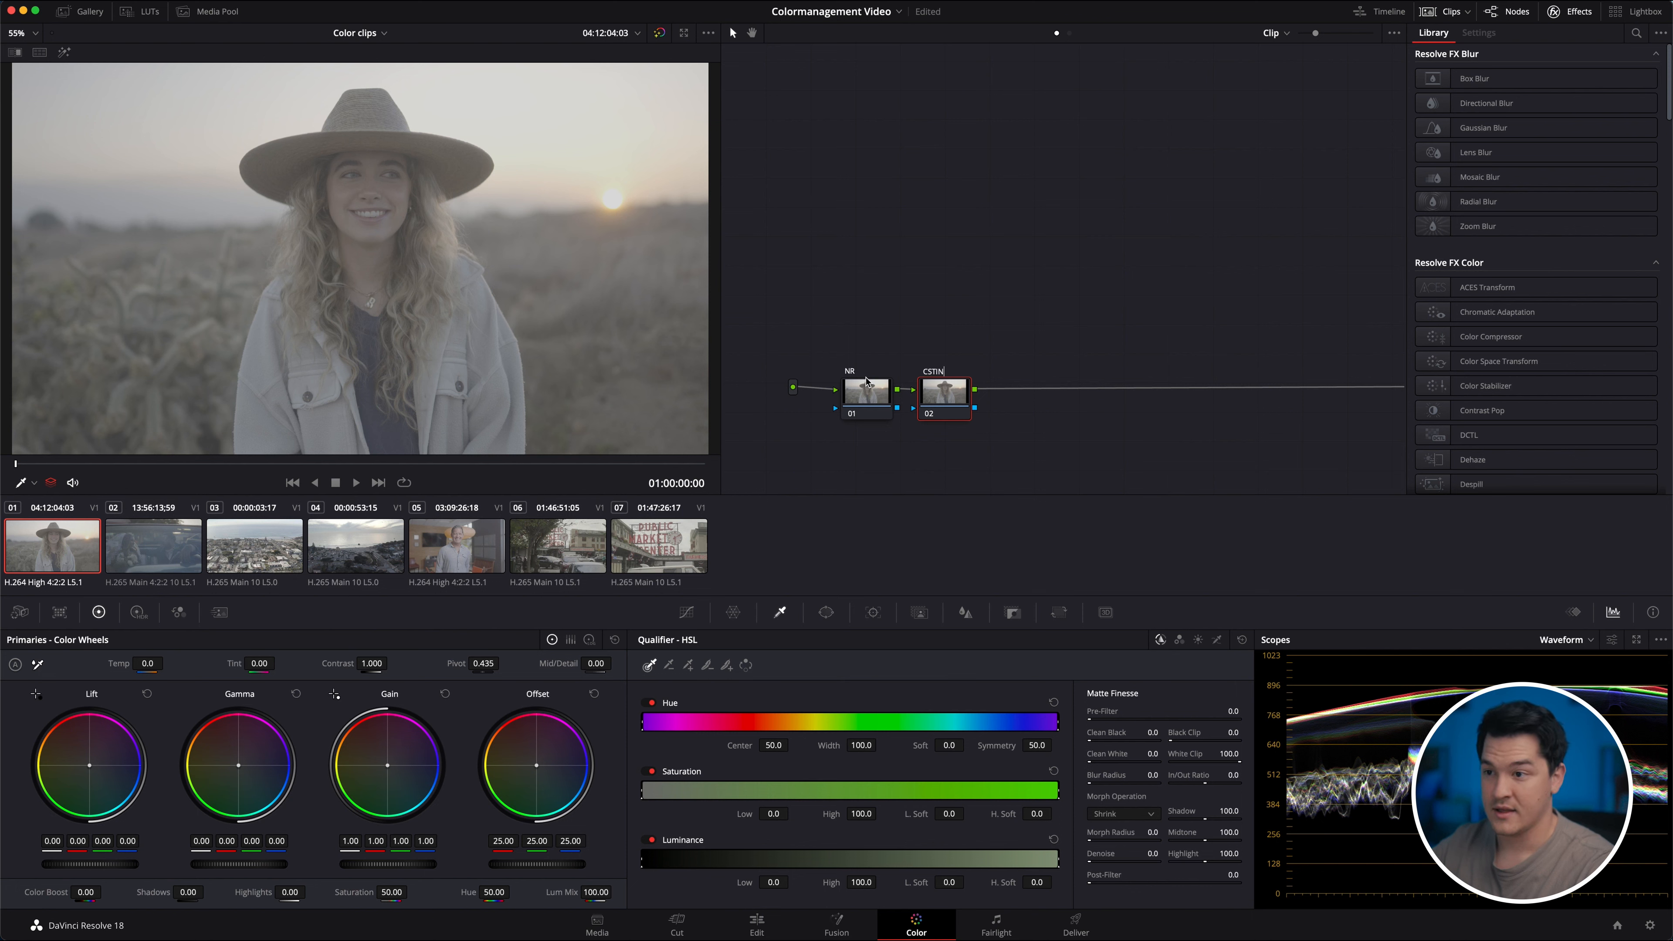
{"action": "key", "text": "Return"}
{"action": "key", "text": "F2"}
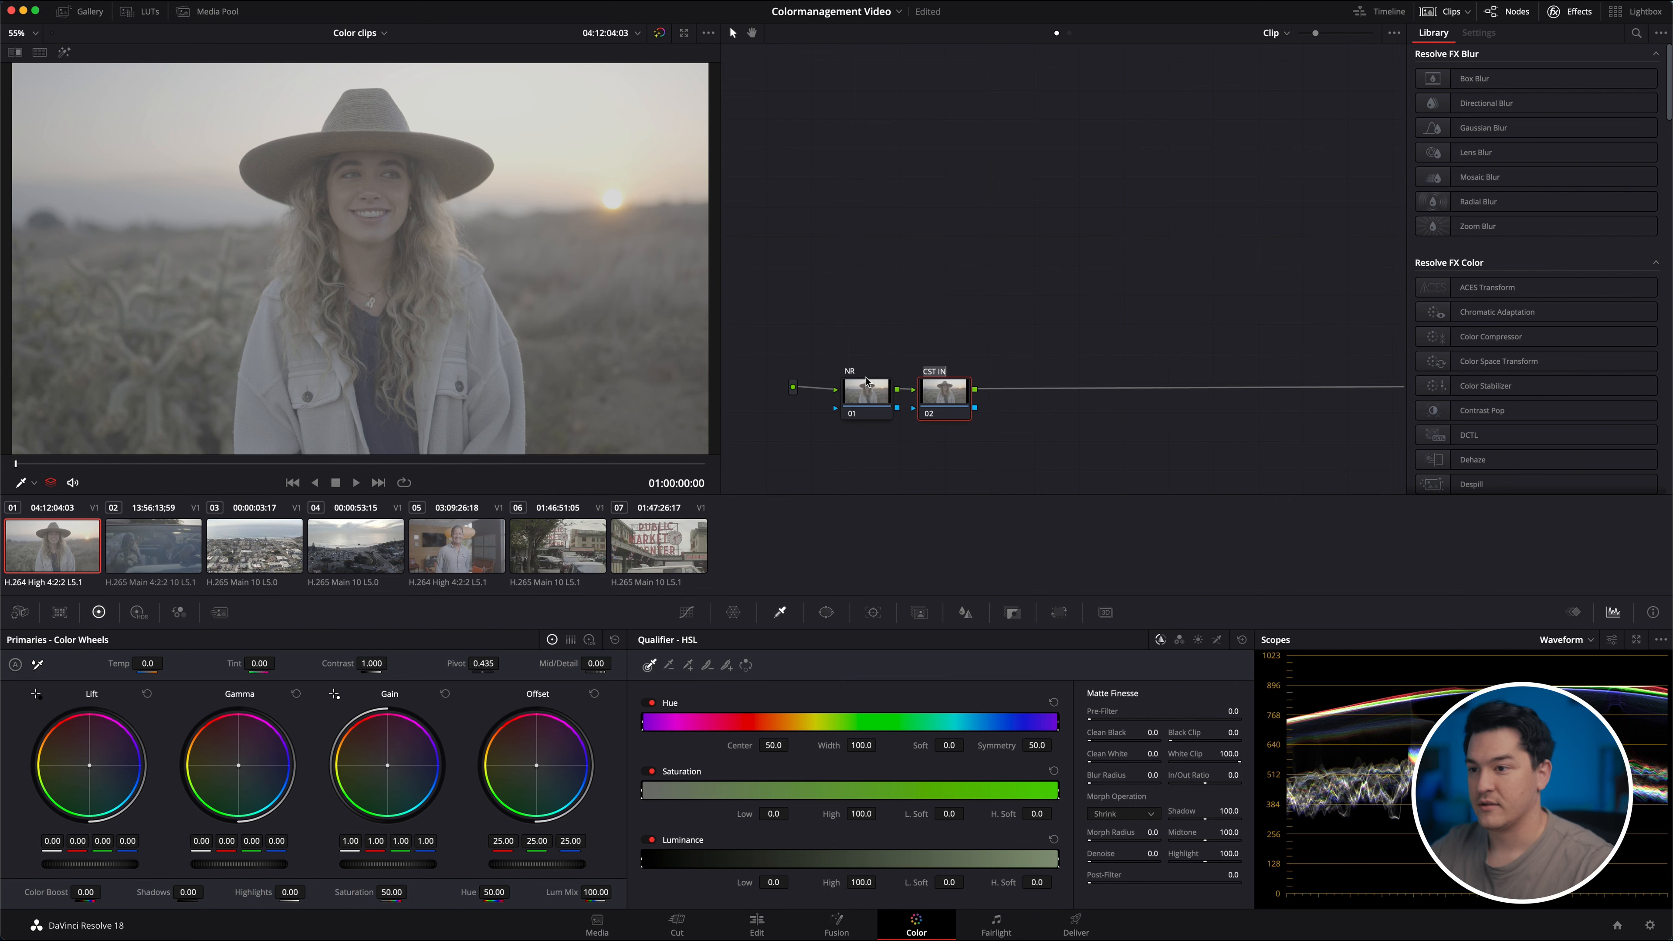
{"action": "key", "text": "Return"}
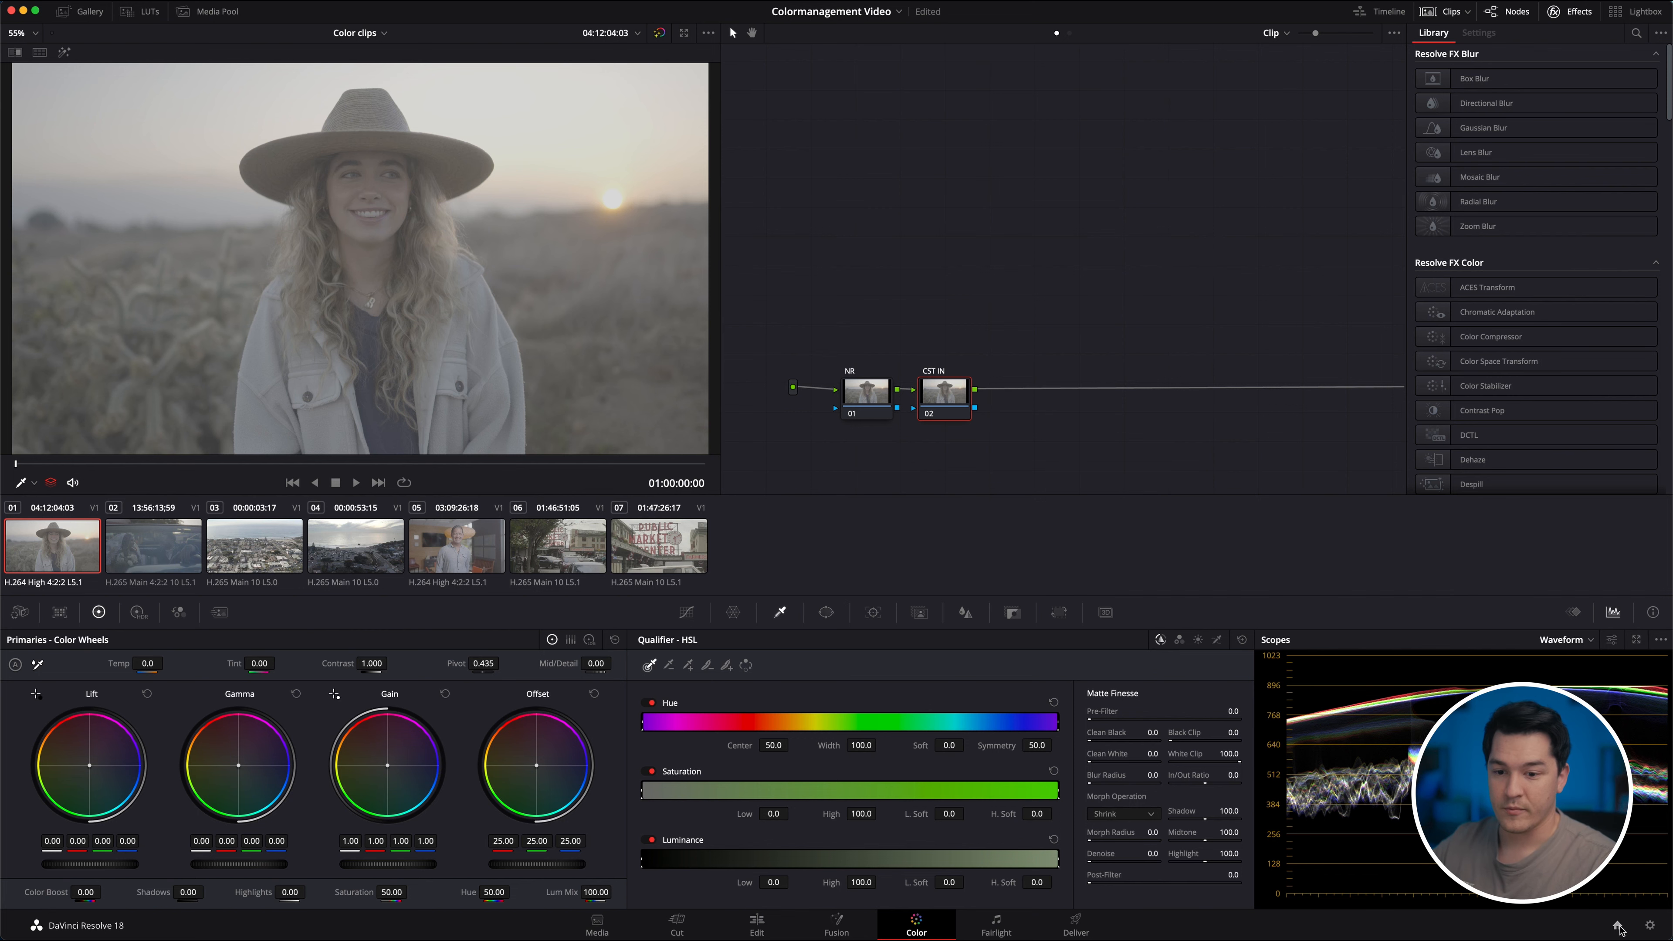
Check the timeline and output color space in the project's Color Management settings.
{"action": "left_click", "coordinate": [1650, 925]}
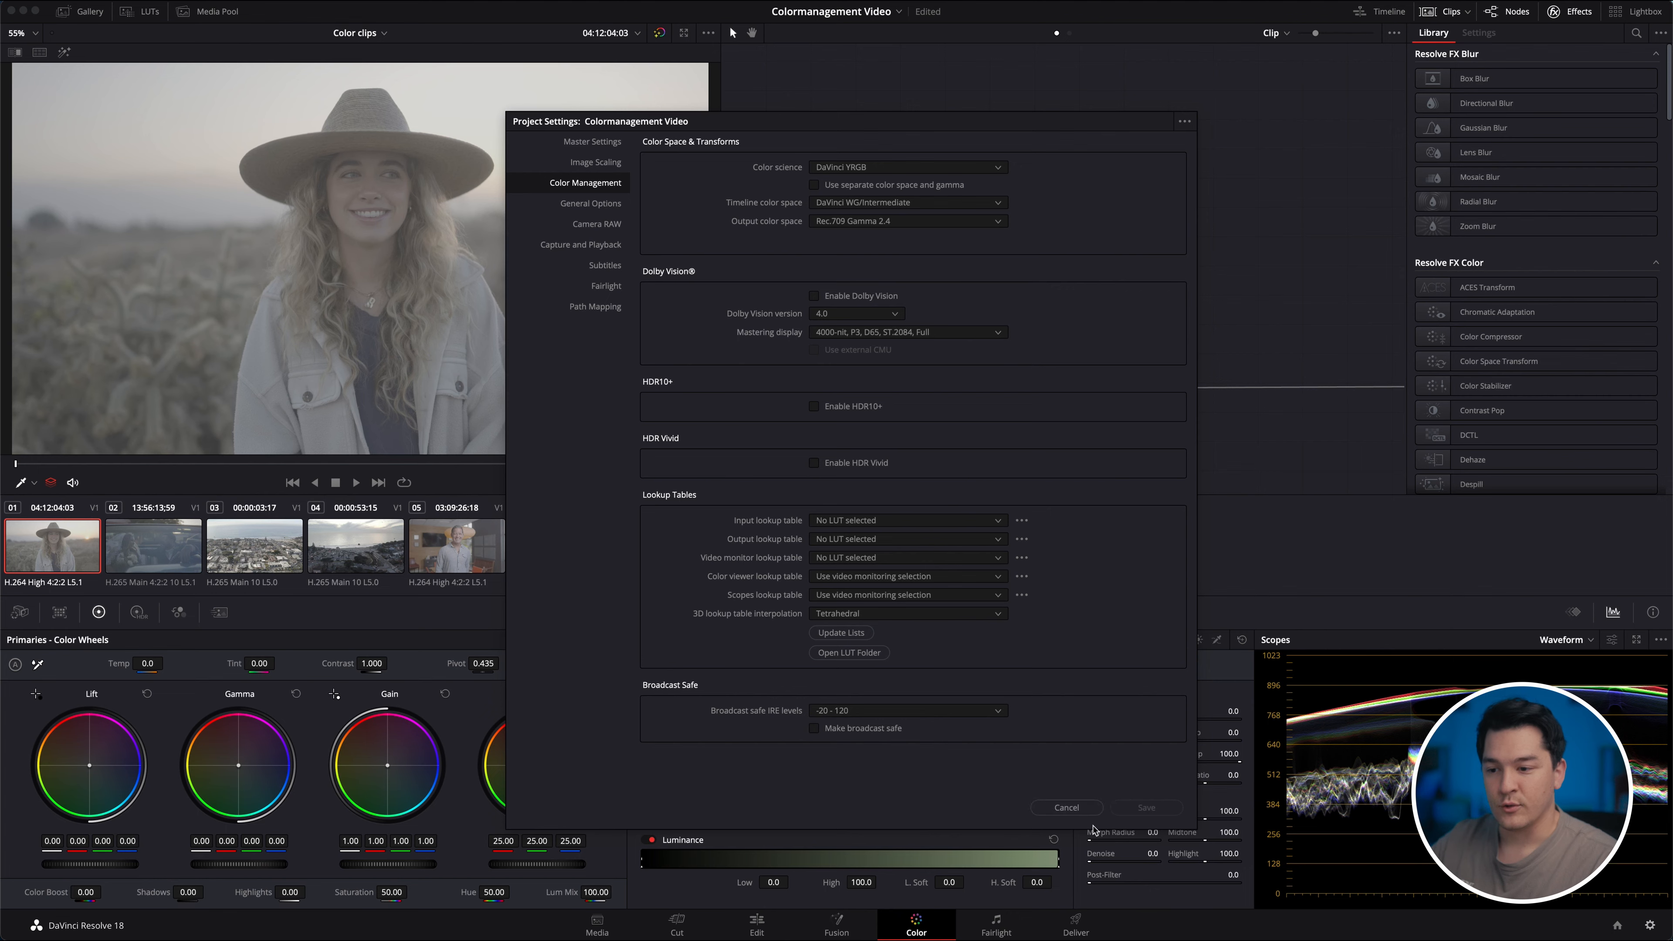
{"action": "left_click", "coordinate": [1088, 809]}
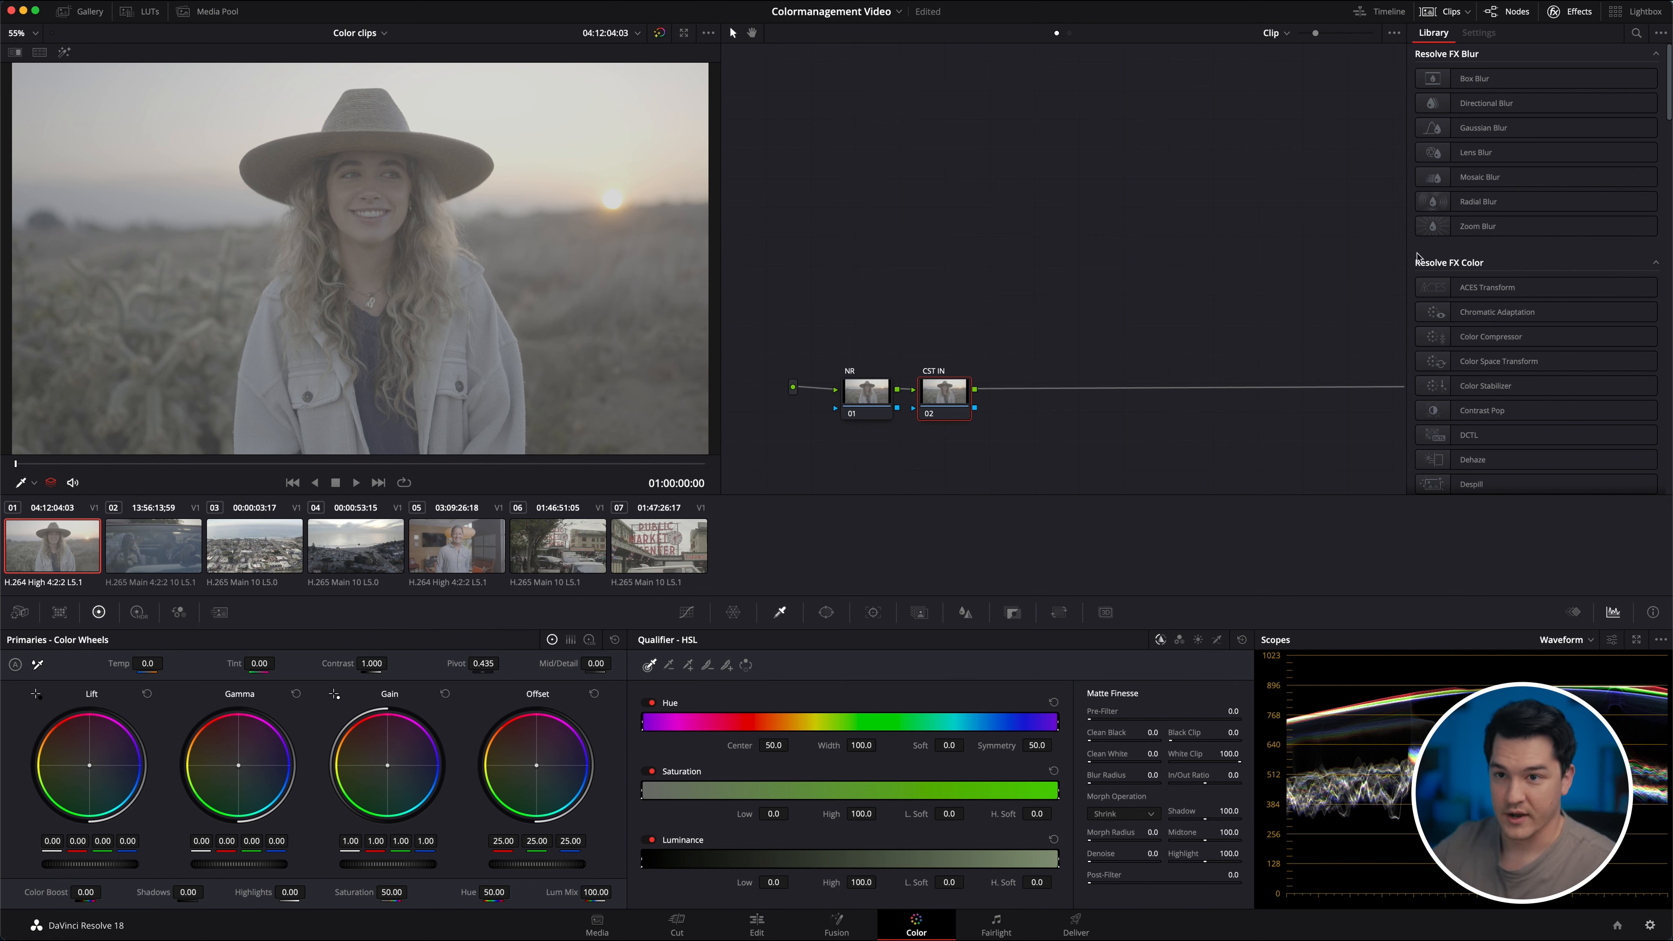
Apply a Color Space Transform to the CST IN node with input color space Sony S-Gamut3 and input gamma Sony S-Log3.
{"action": "left_click_drag", "start_coordinate": [1537, 362], "coordinate": [953, 395]}
{"action": "left_click", "coordinate": [1571, 94]}
{"action": "scroll", "coordinate": [1566, 173], "scroll_direction": "down", "scroll_amount": 10}
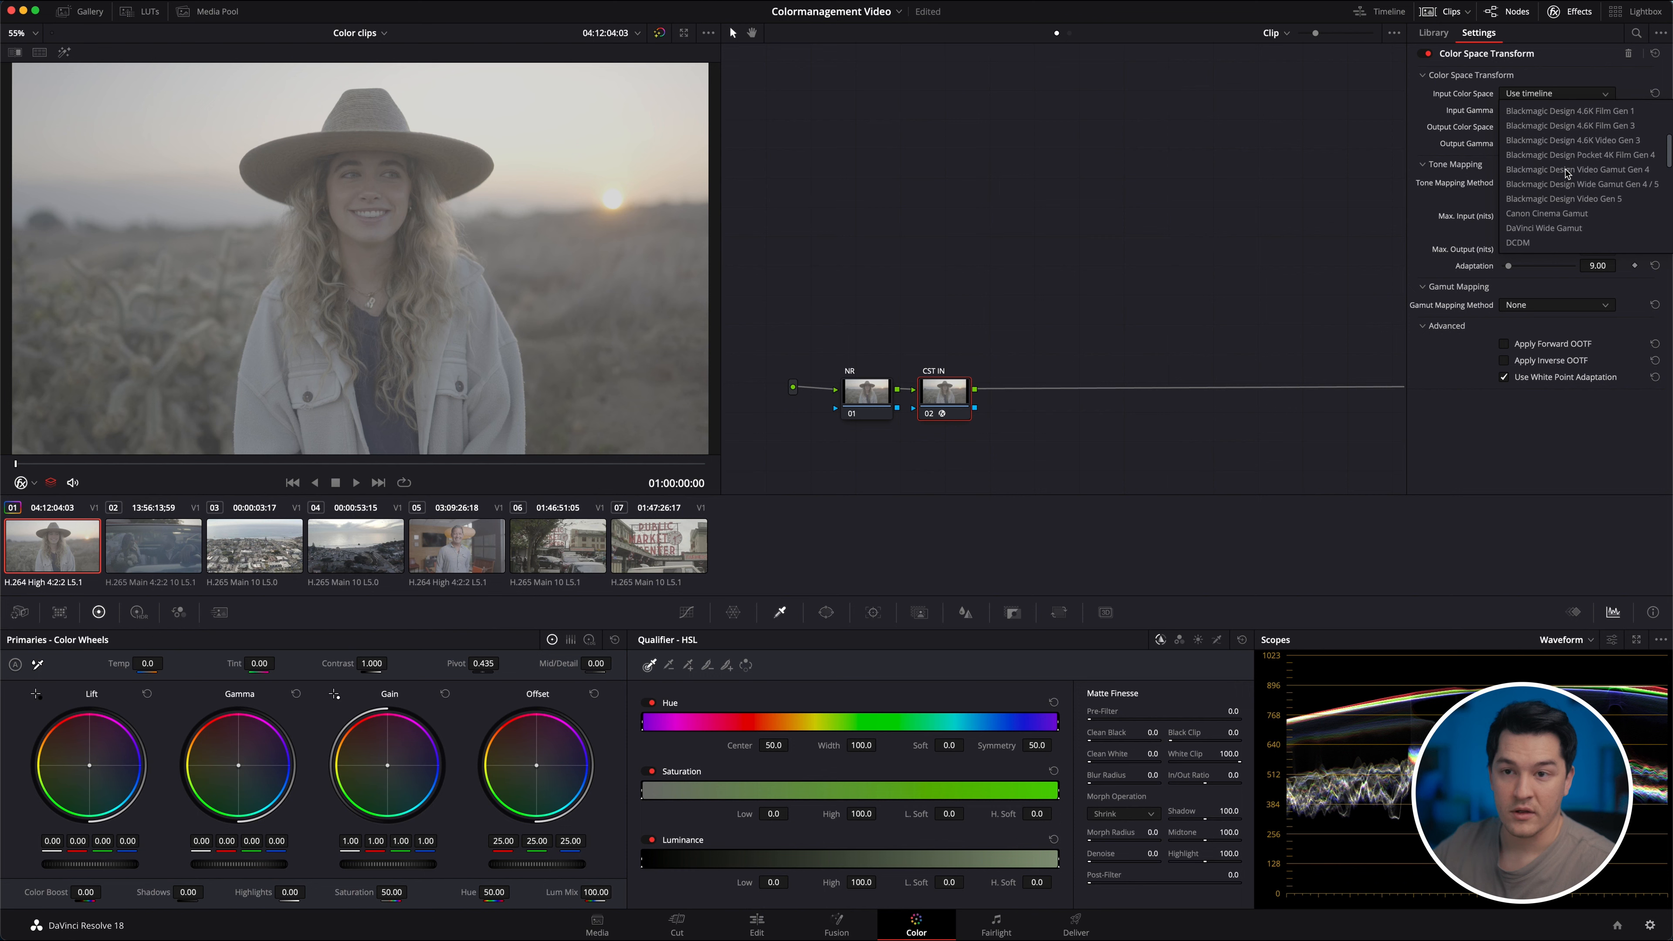
{"action": "scroll", "coordinate": [1548, 185], "scroll_direction": "up", "scroll_amount": 1}
{"action": "scroll", "coordinate": [1559, 171], "scroll_direction": "down", "scroll_amount": 8}
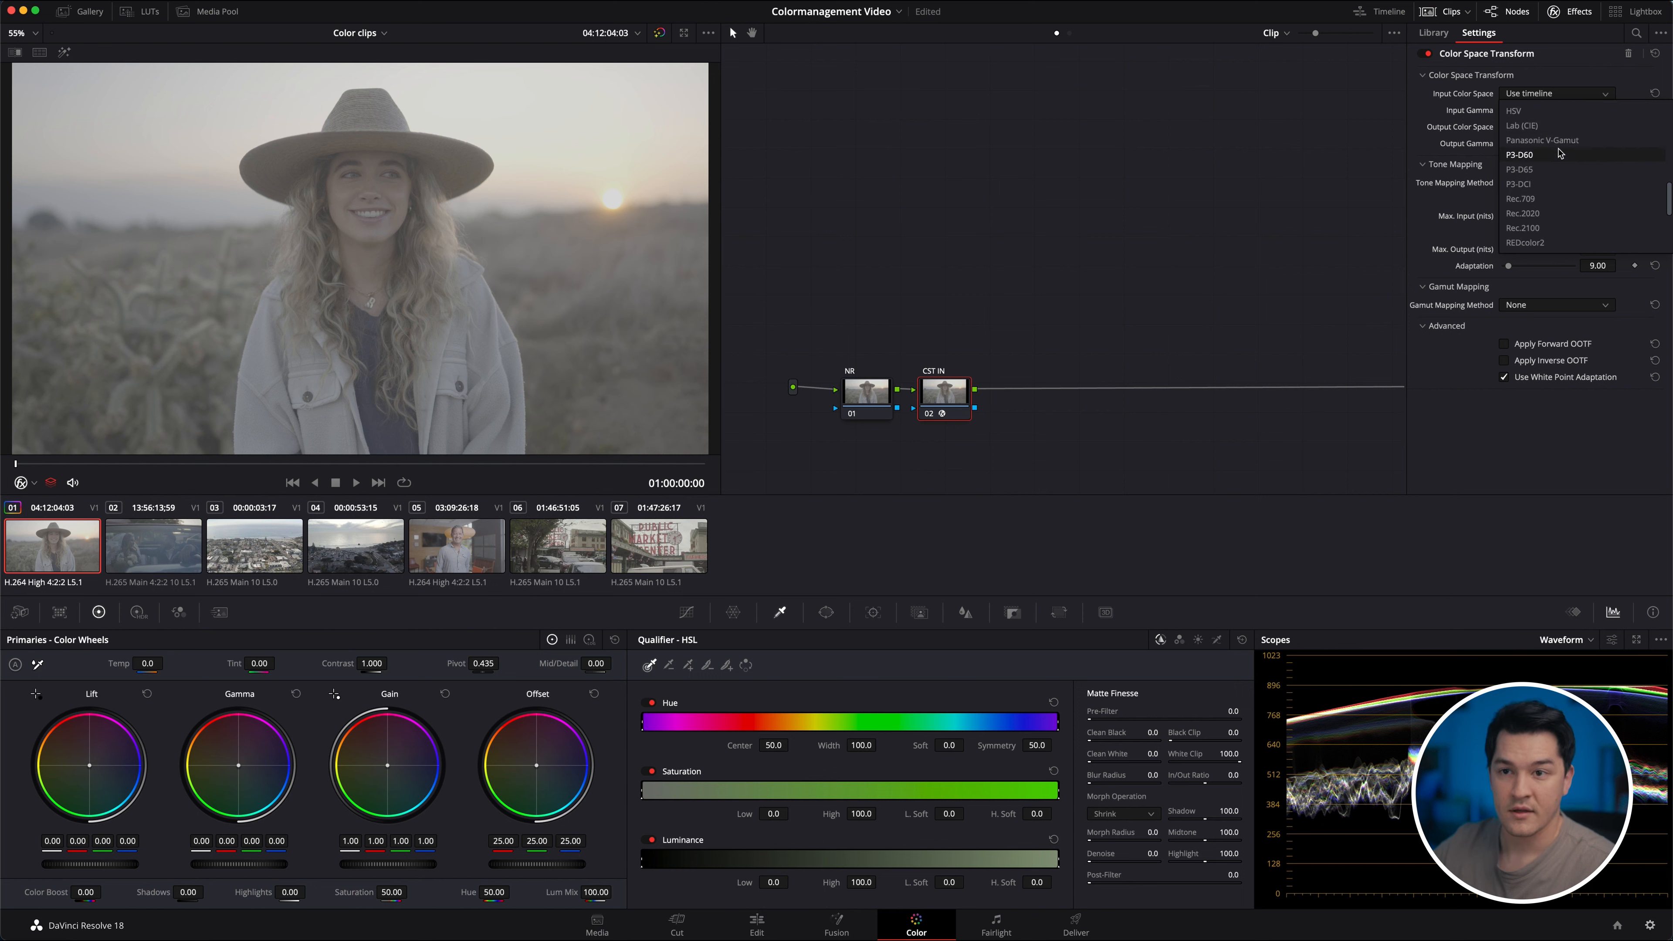
{"action": "left_click", "coordinate": [1558, 212]}
{"action": "left_click", "coordinate": [1554, 110]}
{"action": "scroll", "coordinate": [1559, 211], "scroll_direction": "down", "scroll_amount": 3}
{"action": "scroll", "coordinate": [1558, 211], "scroll_direction": "down", "scroll_amount": 8}
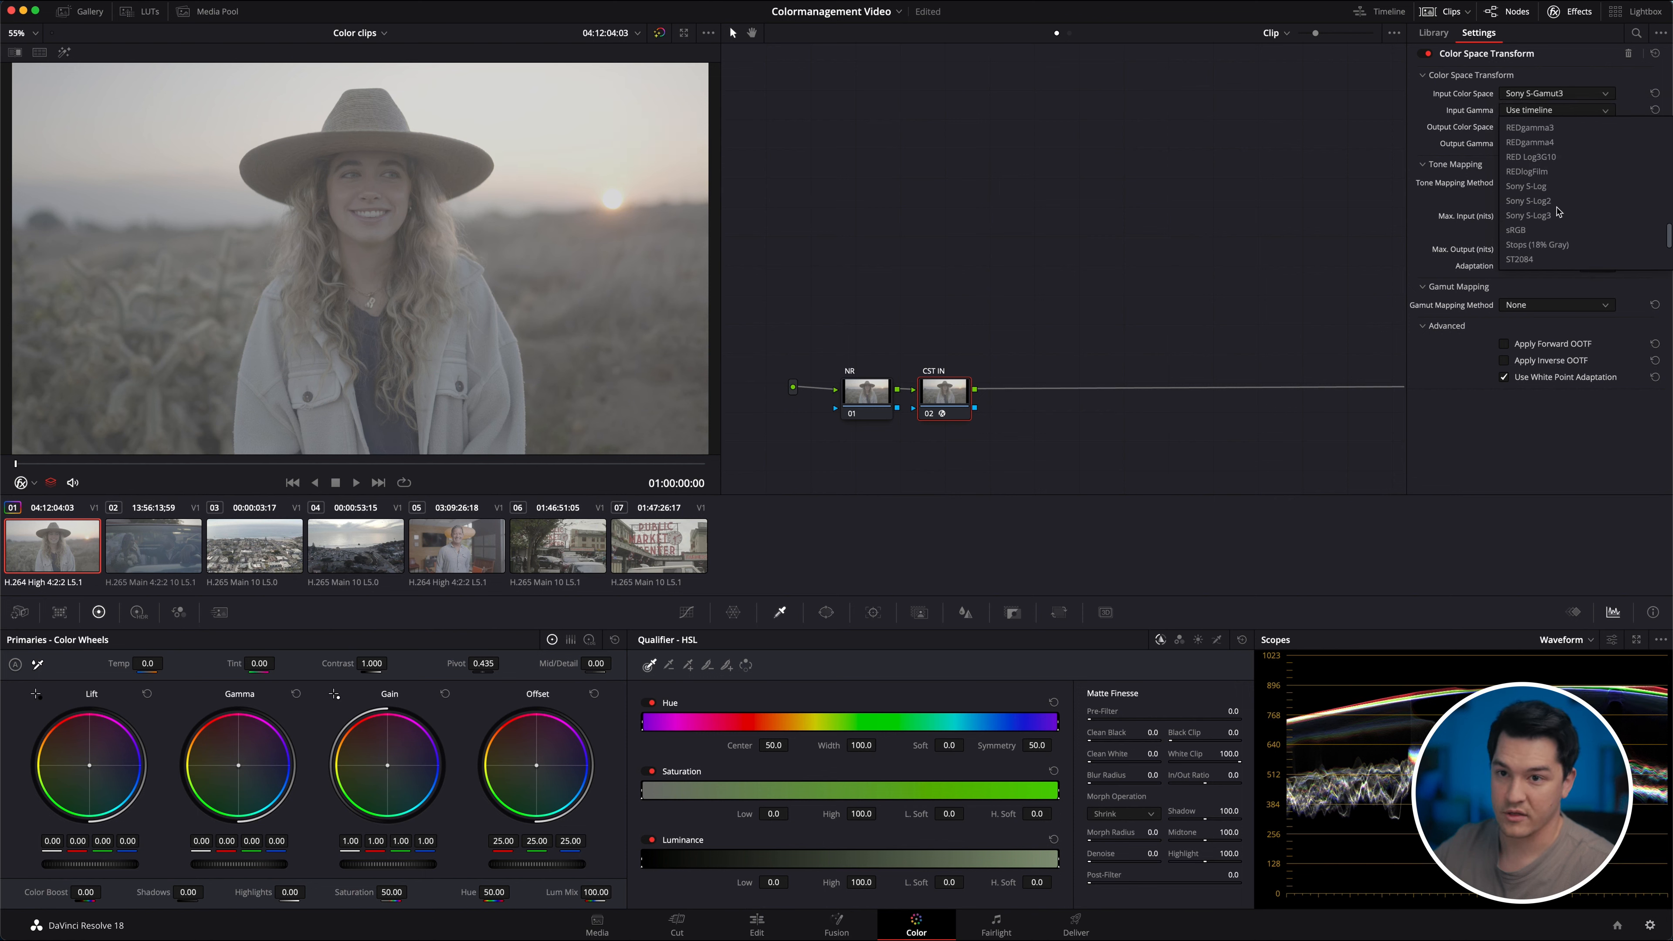
{"action": "left_click", "coordinate": [1555, 219]}
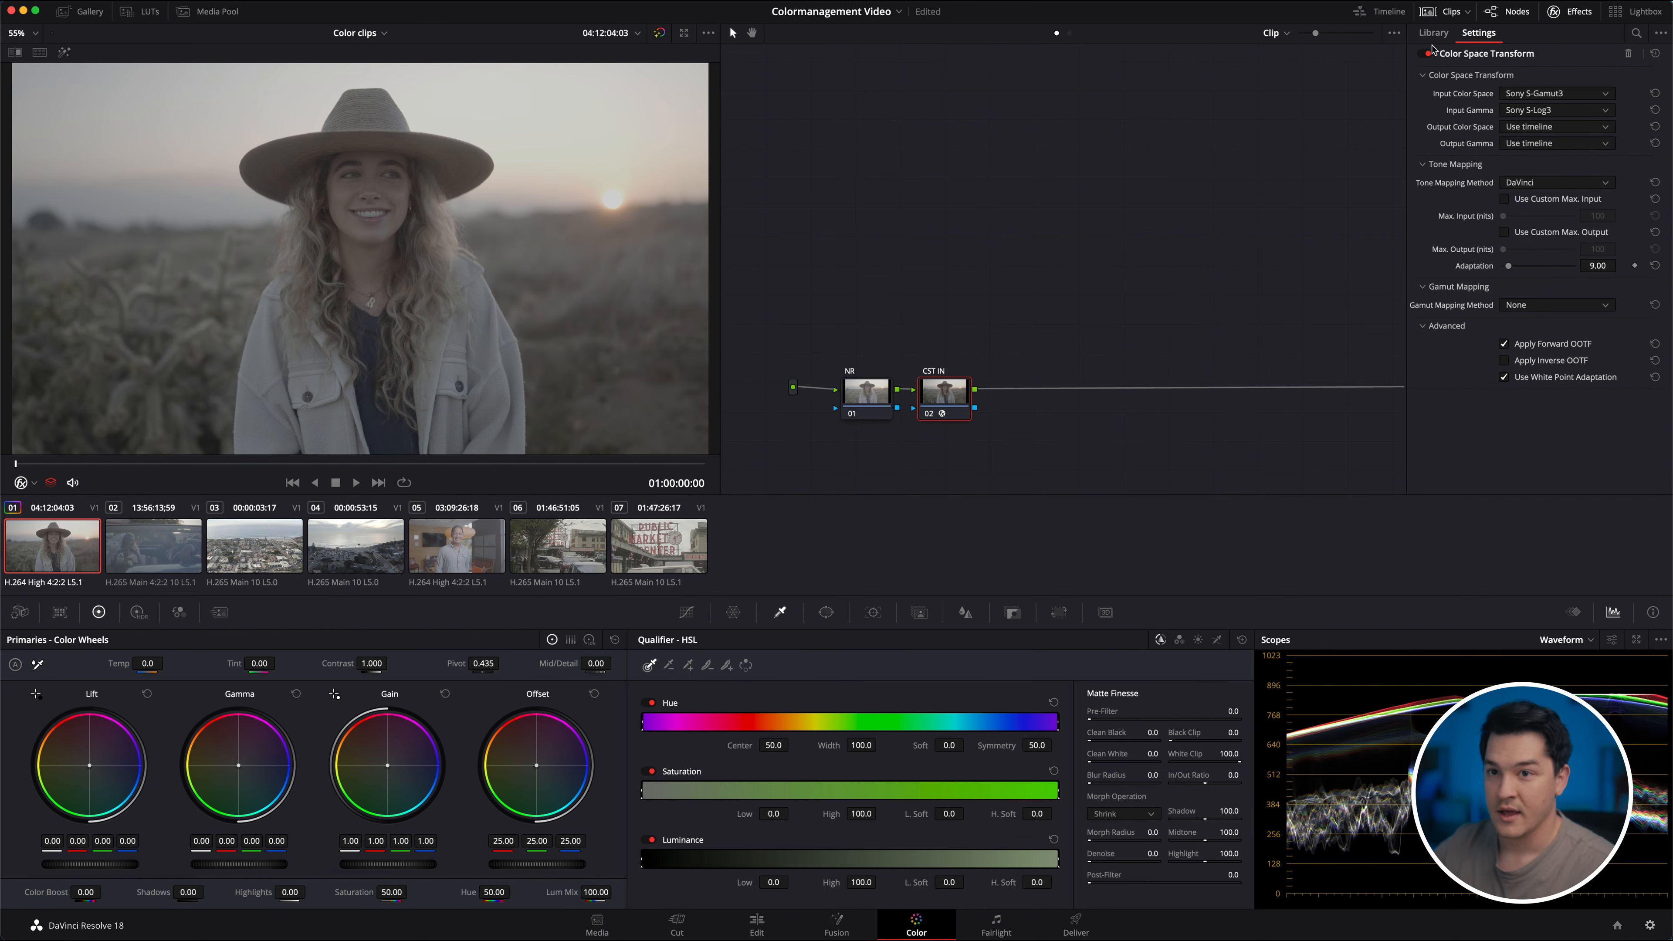
Set the transform's output color space to DaVinci Wide Gamut and its output gamma to DaVinci Intermediate.
{"action": "left_click", "coordinate": [1558, 126]}
{"action": "scroll", "coordinate": [1546, 195], "scroll_direction": "down", "scroll_amount": 6}
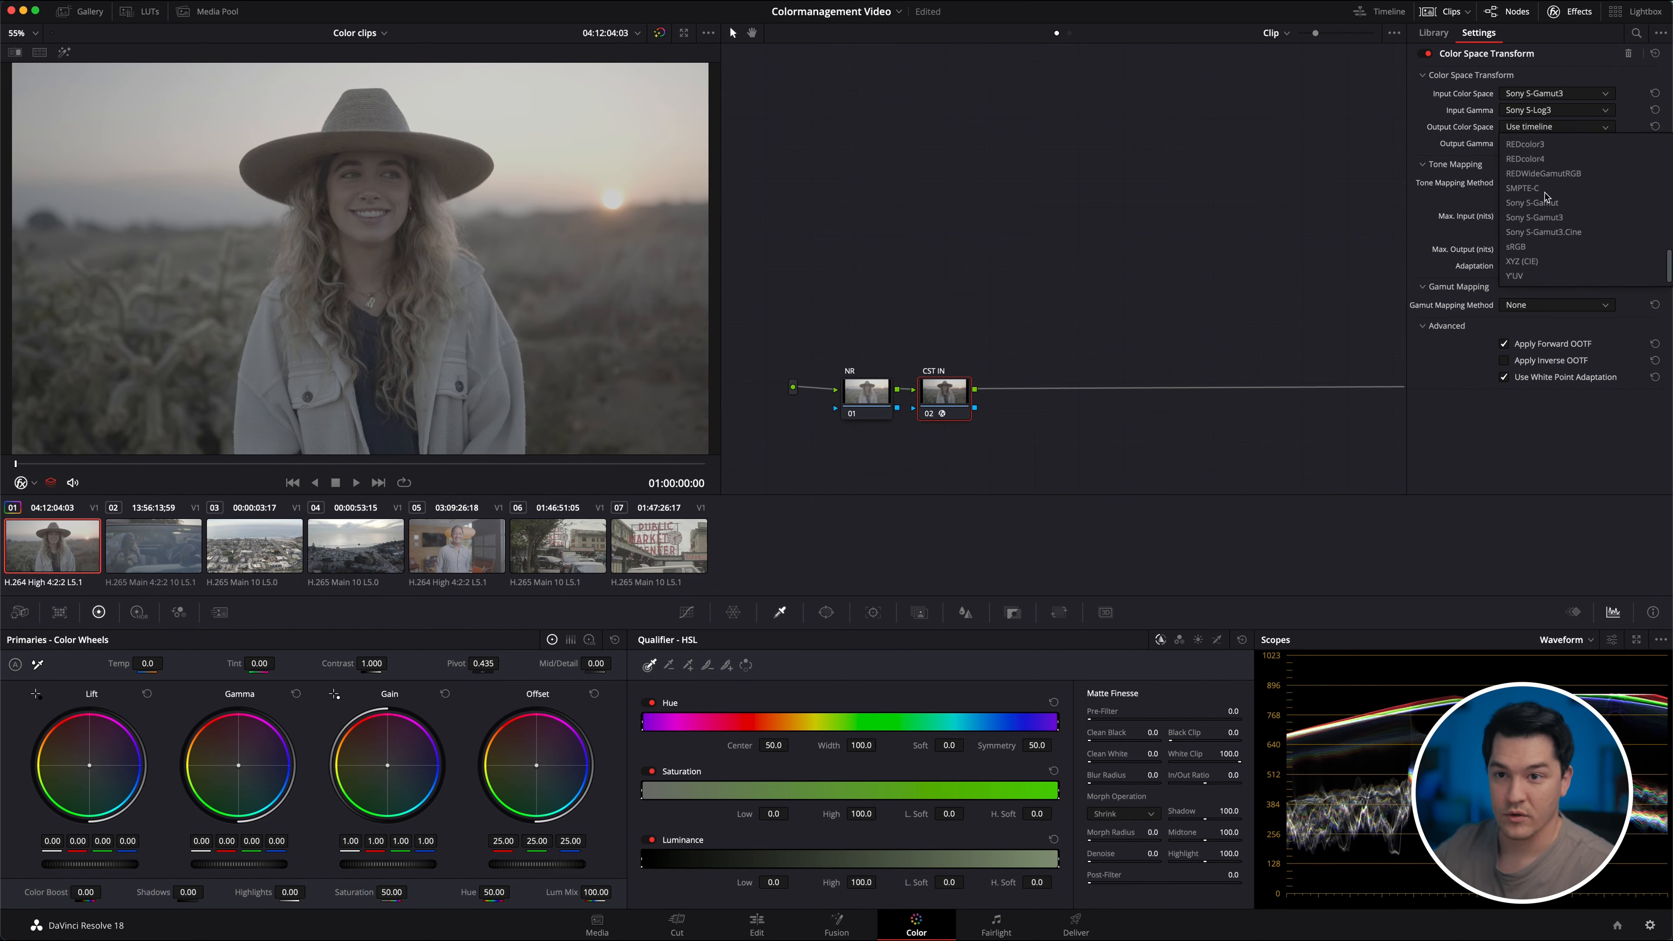
{"action": "scroll", "coordinate": [1568, 228], "scroll_direction": "up", "scroll_amount": 6}
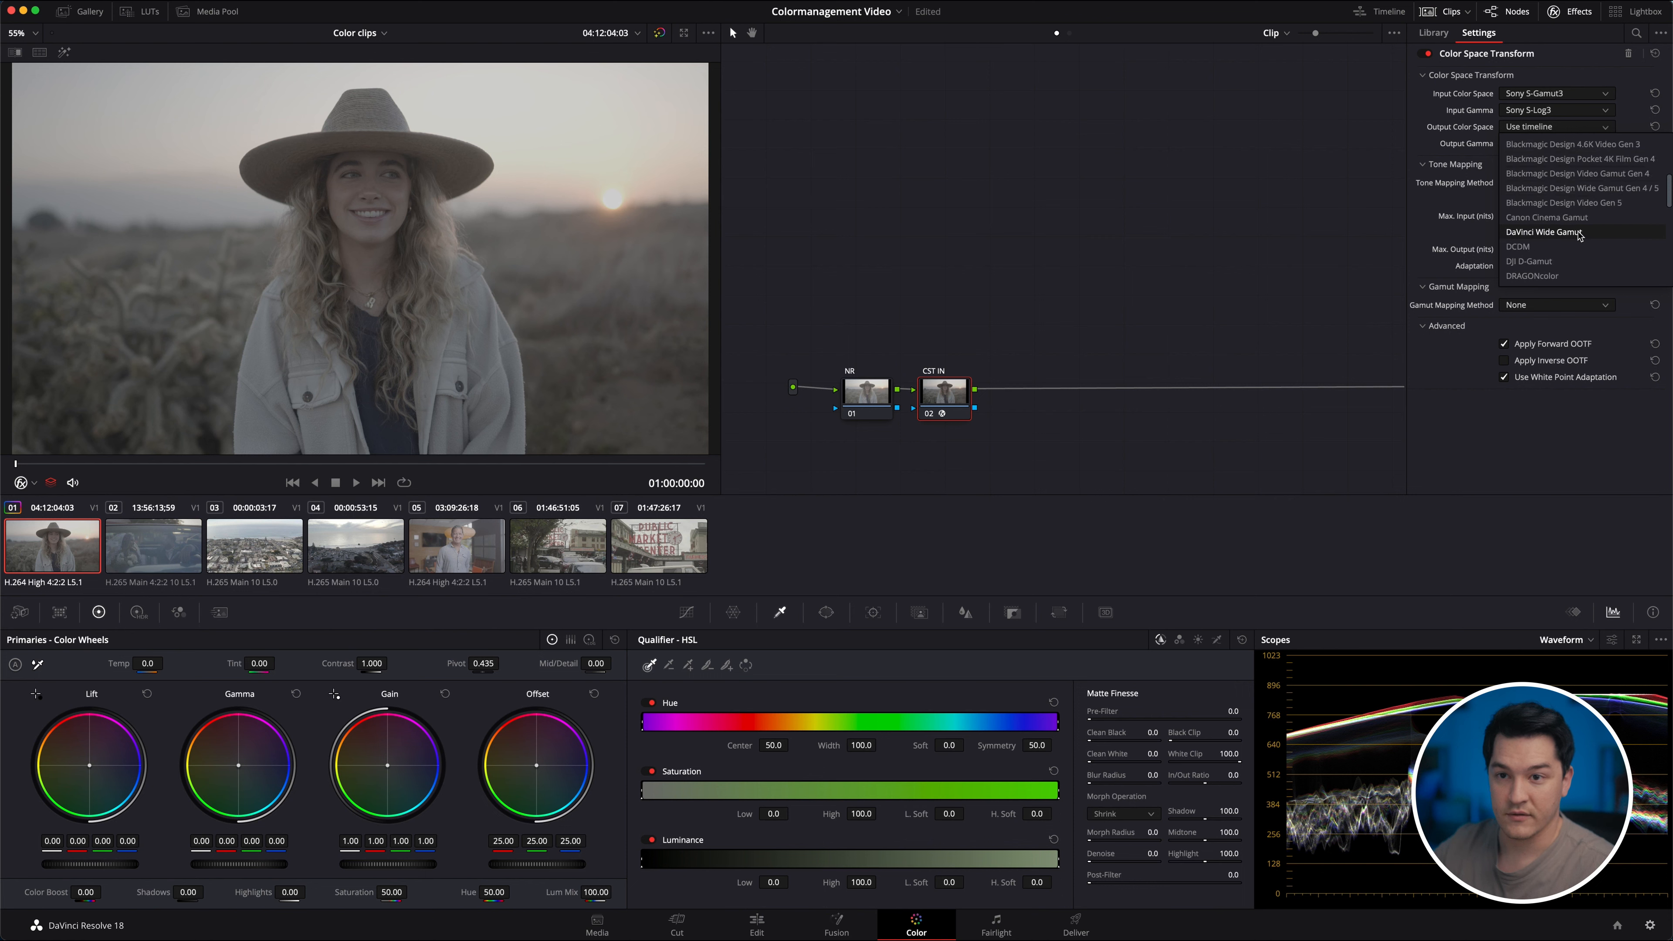
{"action": "left_click", "coordinate": [1576, 232]}
{"action": "left_click", "coordinate": [1565, 141]}
{"action": "scroll", "coordinate": [1557, 208], "scroll_direction": "down", "scroll_amount": 5}
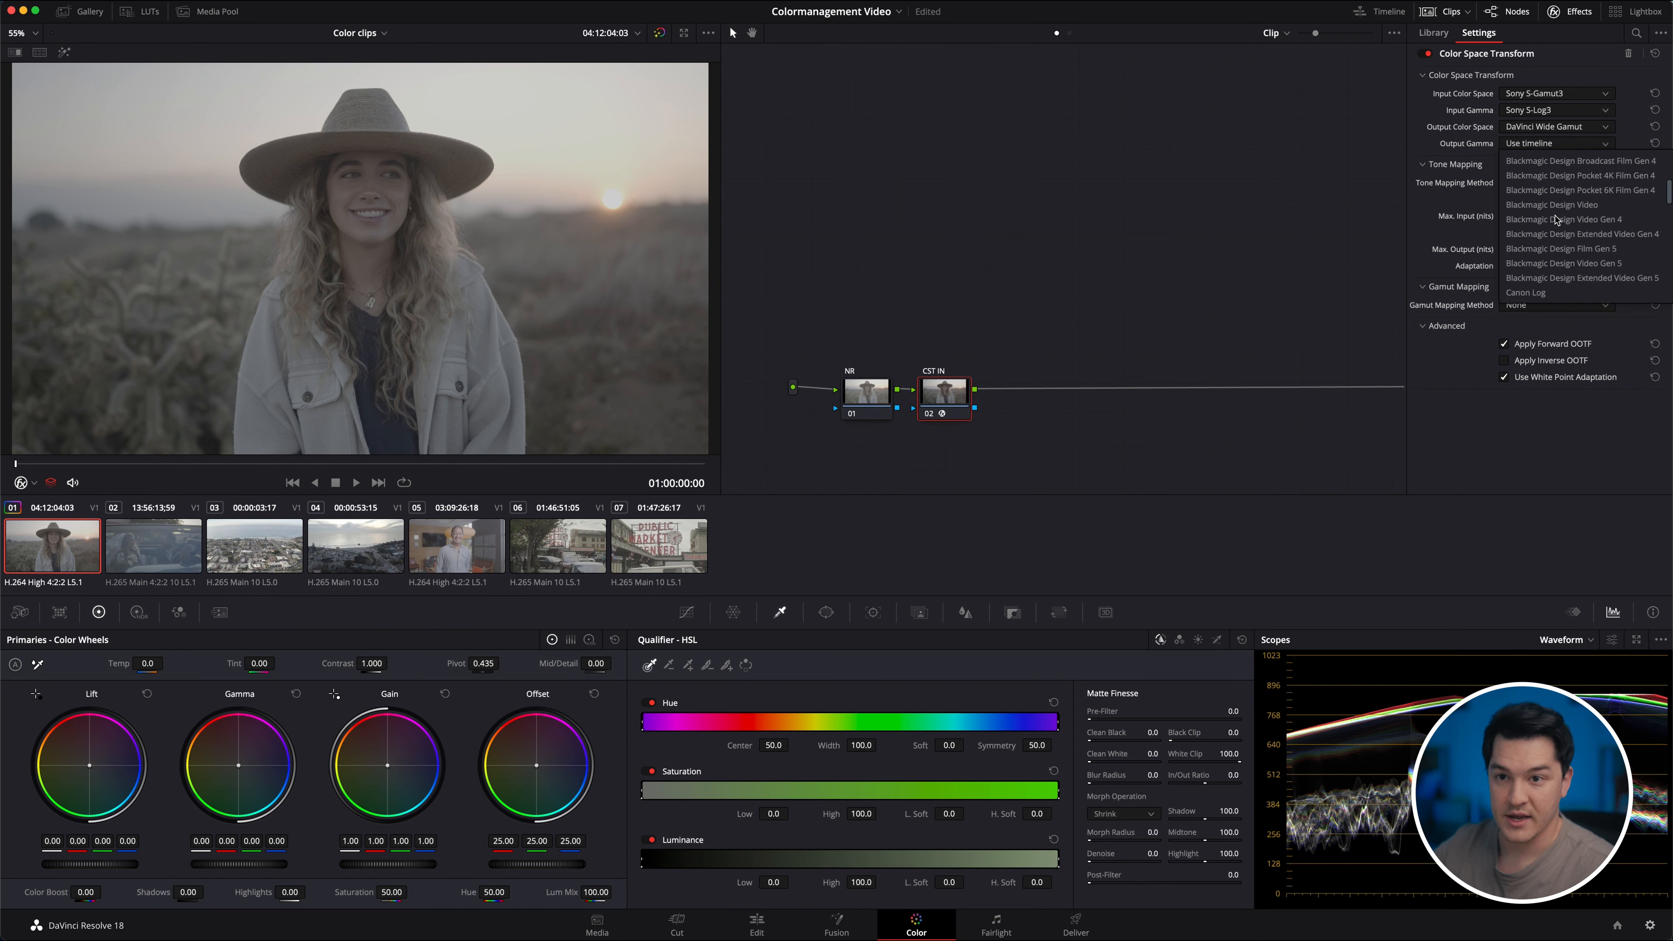
{"action": "left_click", "coordinate": [1561, 191]}
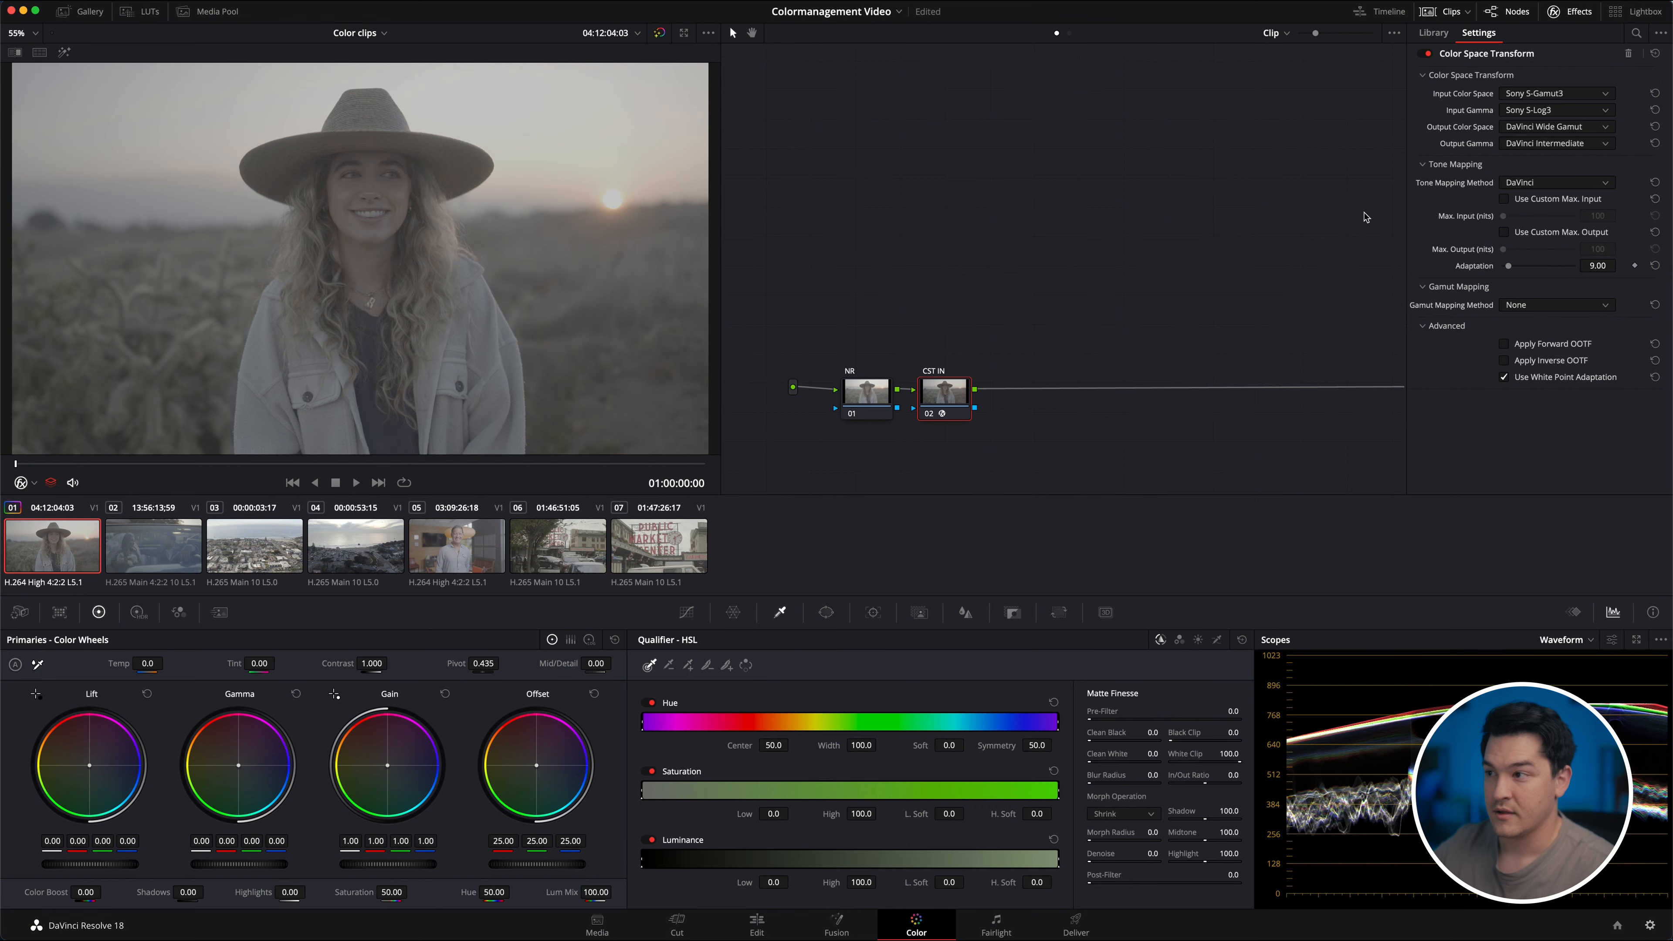
Add a serial node after CST IN, place it directly above the NR node and label it BAL.
{"action": "key", "text": "alt+s"}
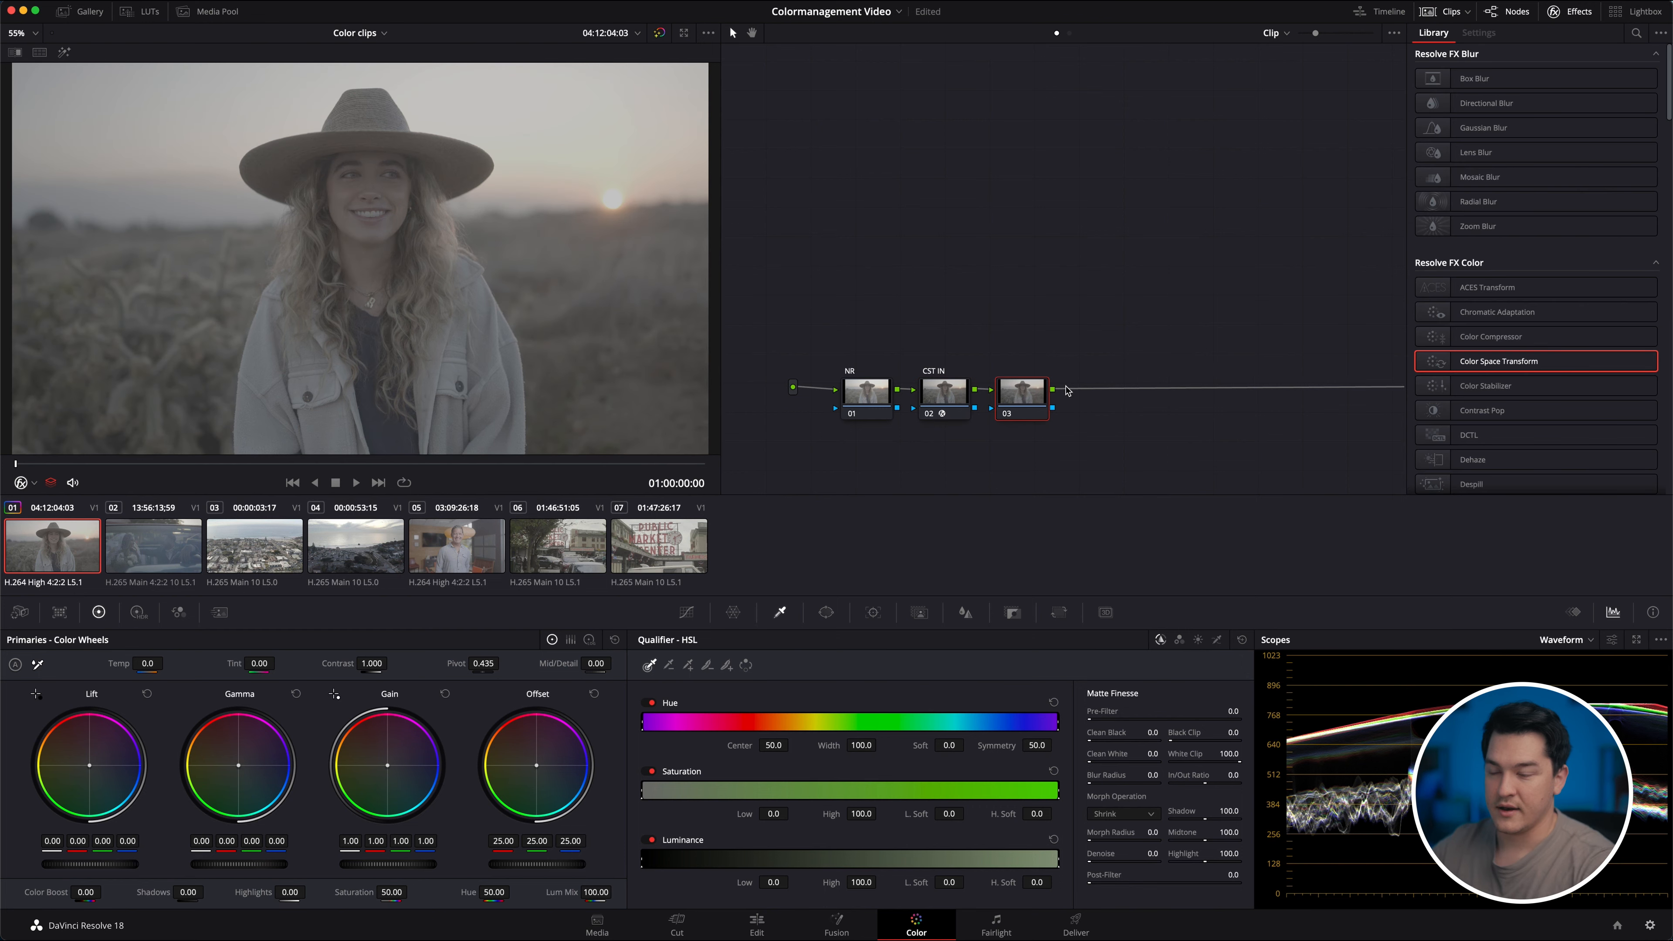
{"action": "left_click_drag", "start_coordinate": [1031, 410], "coordinate": [870, 249]}
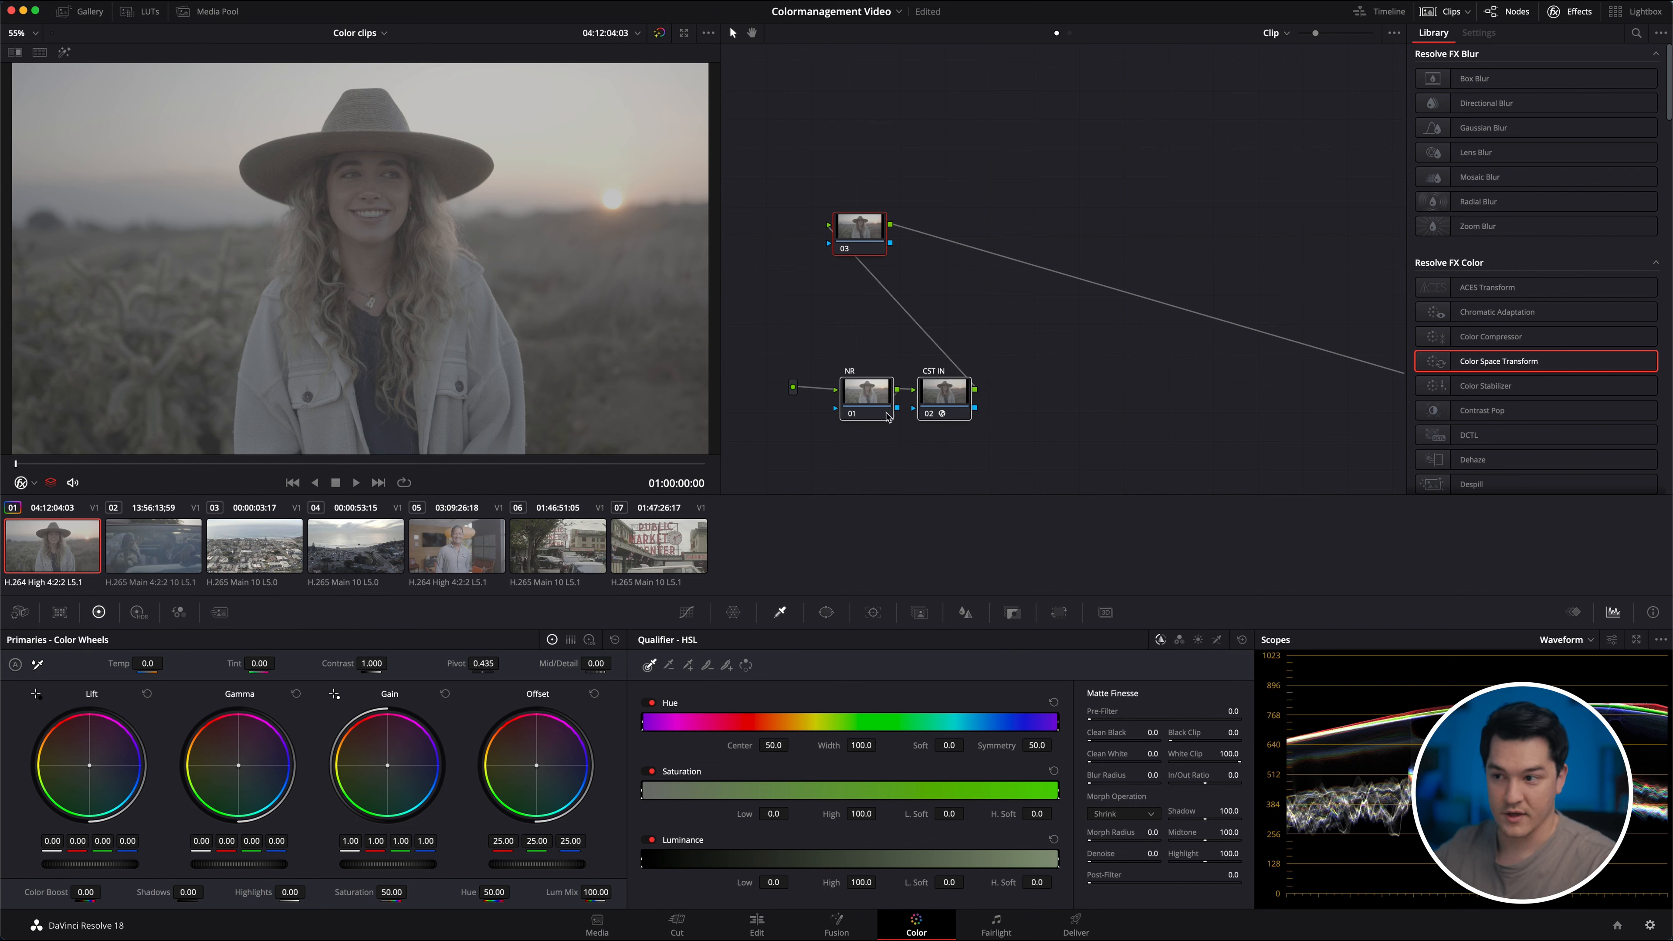
{"action": "mouse_move", "coordinate": [865, 412]}
{"action": "left_mouse_down"}
{"action": "mouse_move", "coordinate": [847, 426]}
{"action": "mouse_move", "coordinate": [841, 409]}
{"action": "left_mouse_up"}
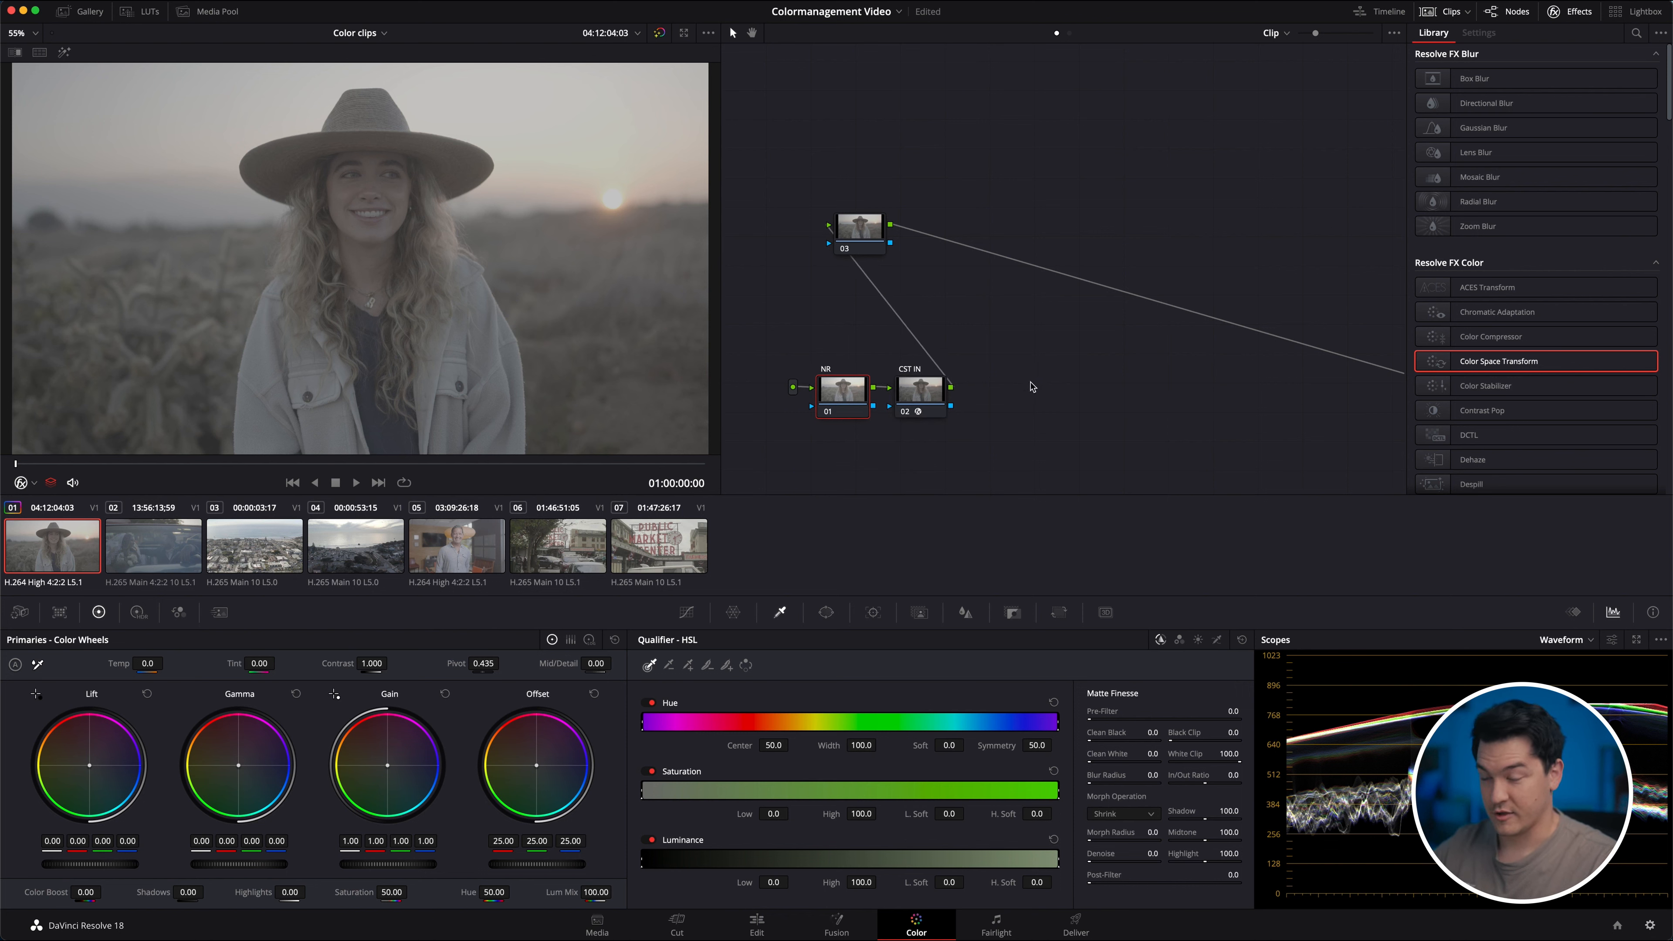
{"action": "left_click_drag", "start_coordinate": [859, 248], "coordinate": [838, 338]}
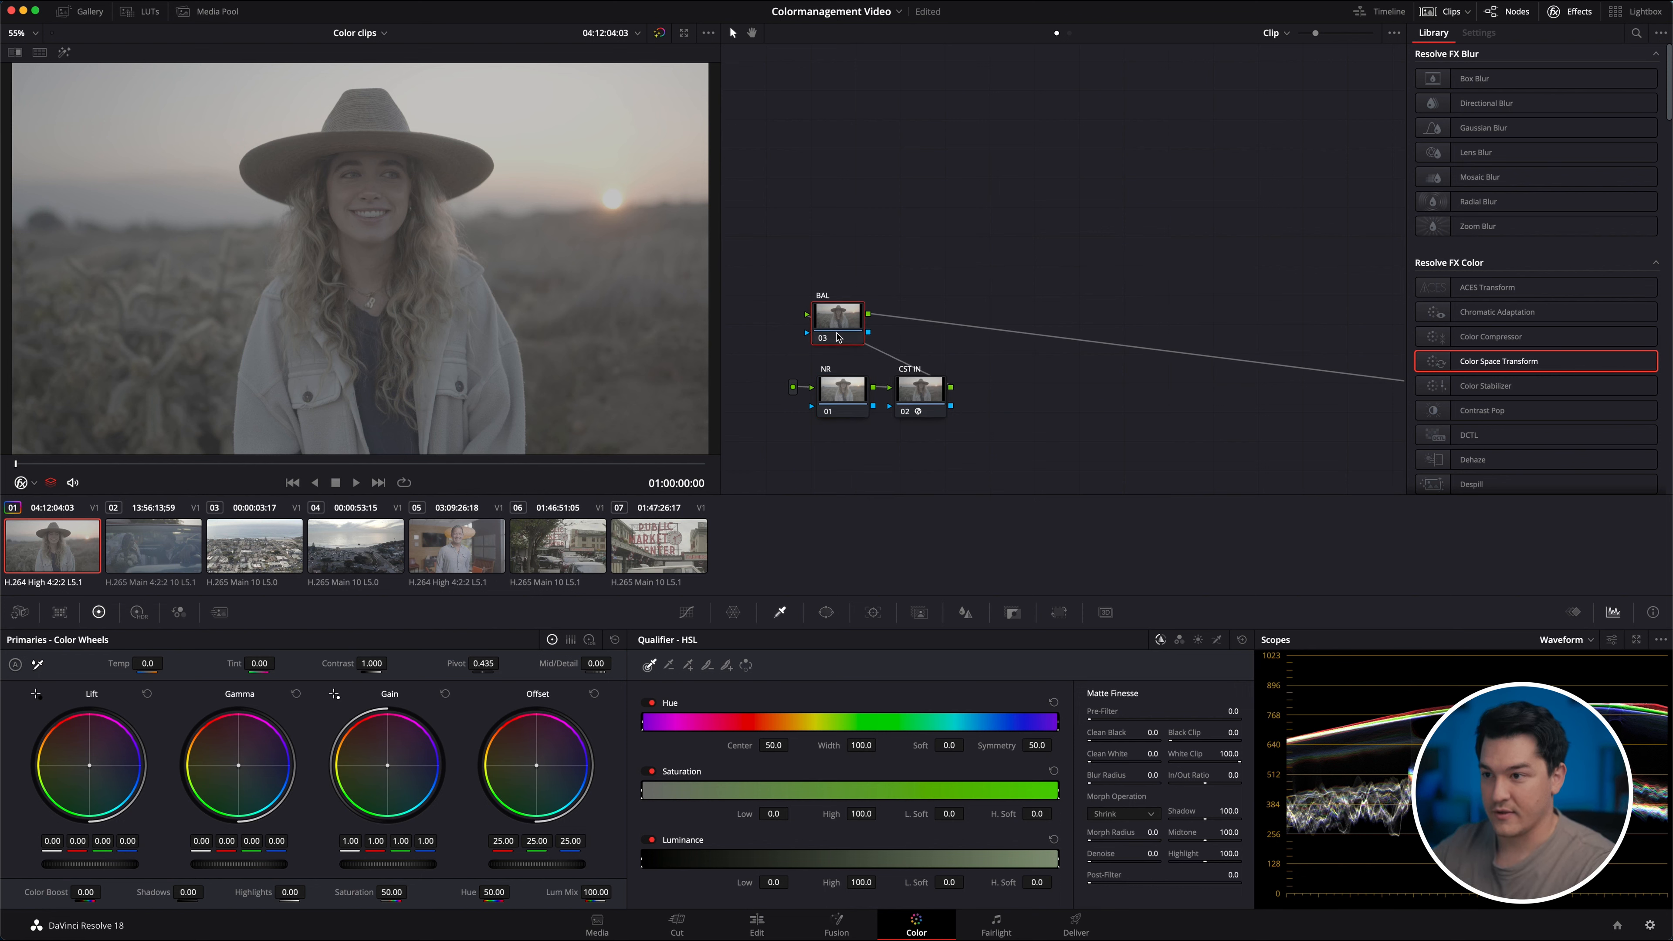
Add two serial nodes after BAL, labelled HI and EXPOSURE.
{"action": "key", "text": "alt+s"}
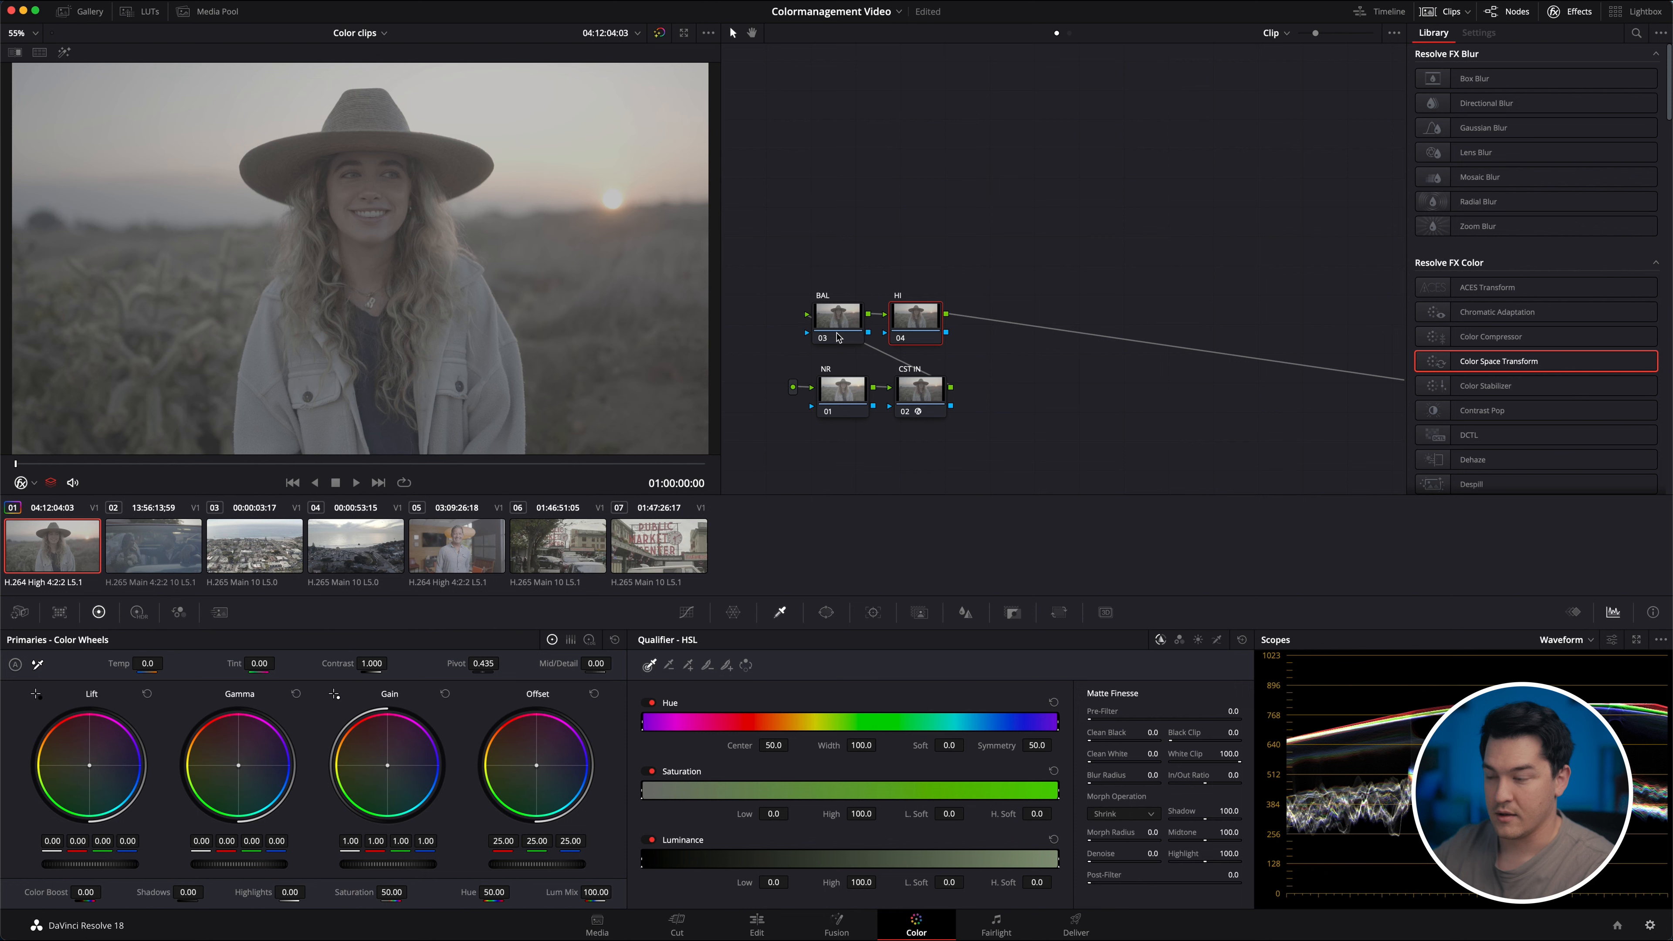
{"action": "key", "text": "alt+s"}
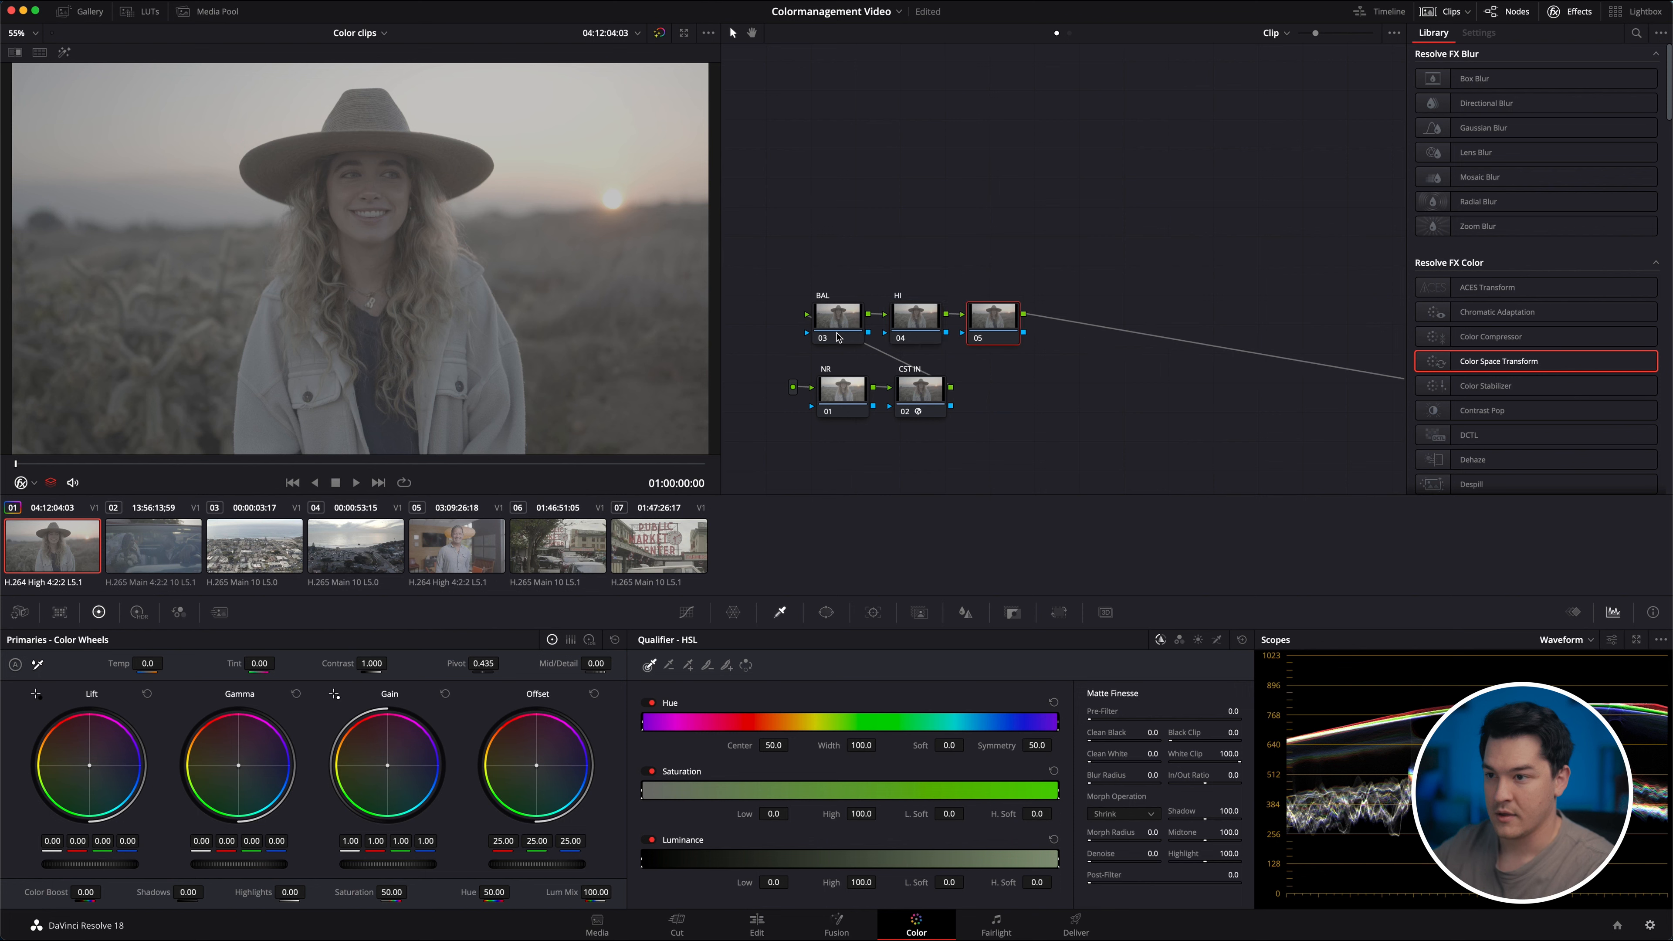
{"action": "type", "text": "URE"}
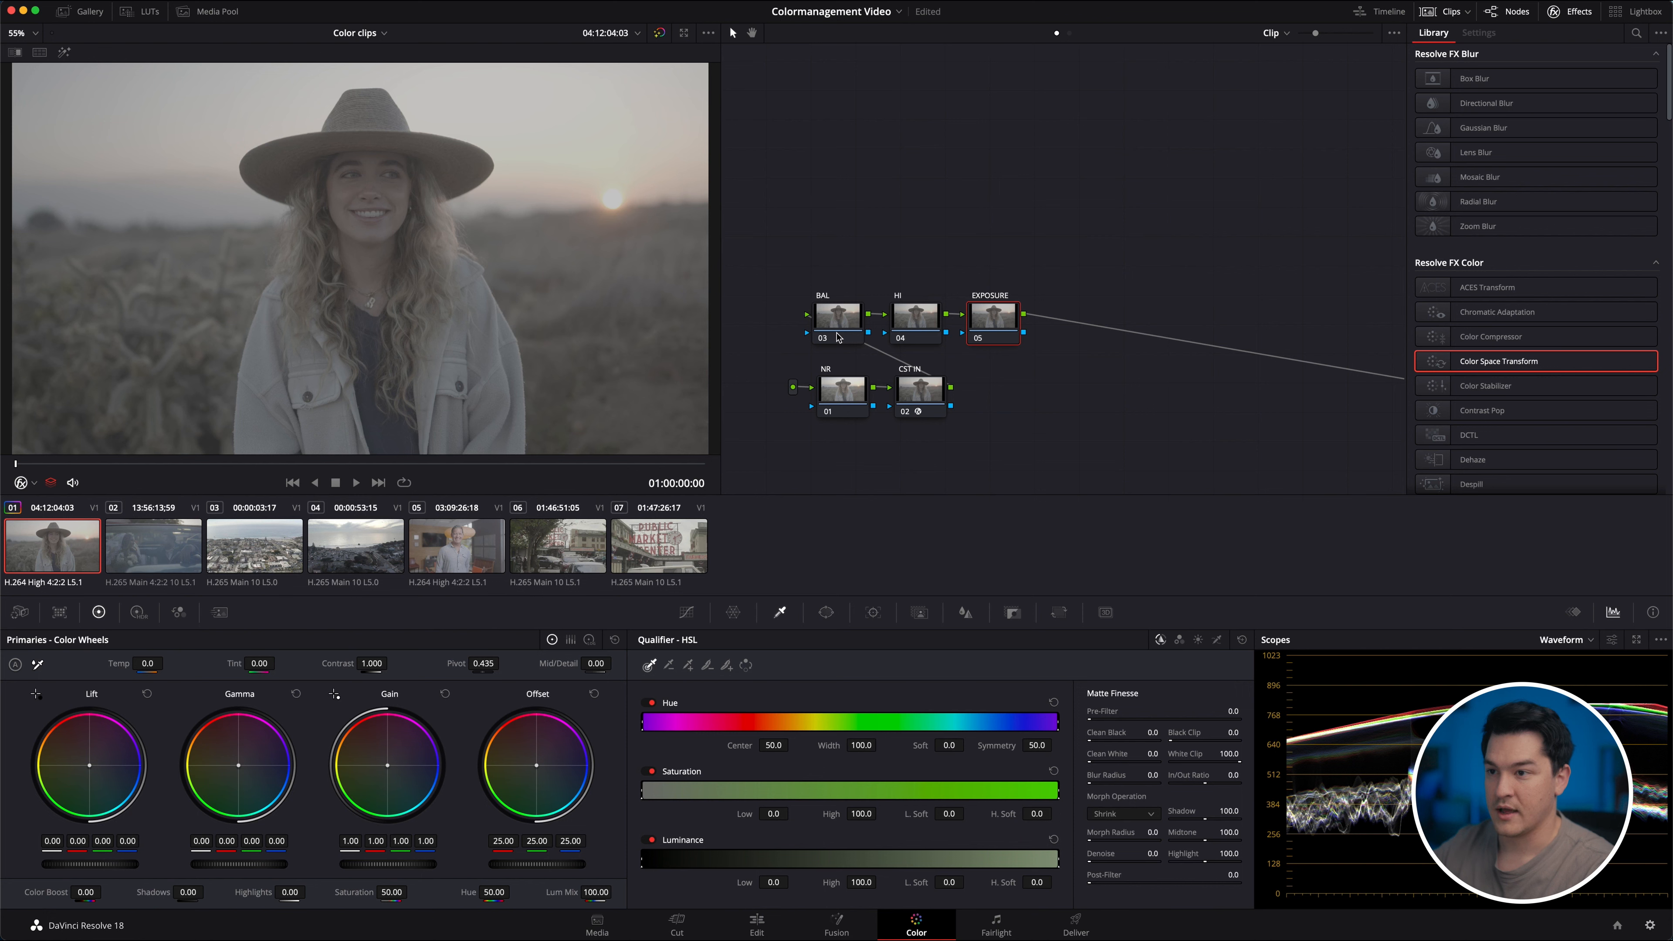
Add a serial node after EXPOSURE, place it above the BAL node and label it GRADE.
{"action": "key", "text": "alt+s"}
{"action": "left_click_drag", "start_coordinate": [1082, 320], "coordinate": [843, 248]}
{"action": "key", "text": "shift+l"}
{"action": "type", "text": "GRADE"}
Add a serial node after GRADE, place it above the GRADE node labelled CST Out, and add a Lut node after it.
{"action": "key", "text": "alt+s"}
{"action": "left_click_drag", "start_coordinate": [915, 228], "coordinate": [826, 127]}
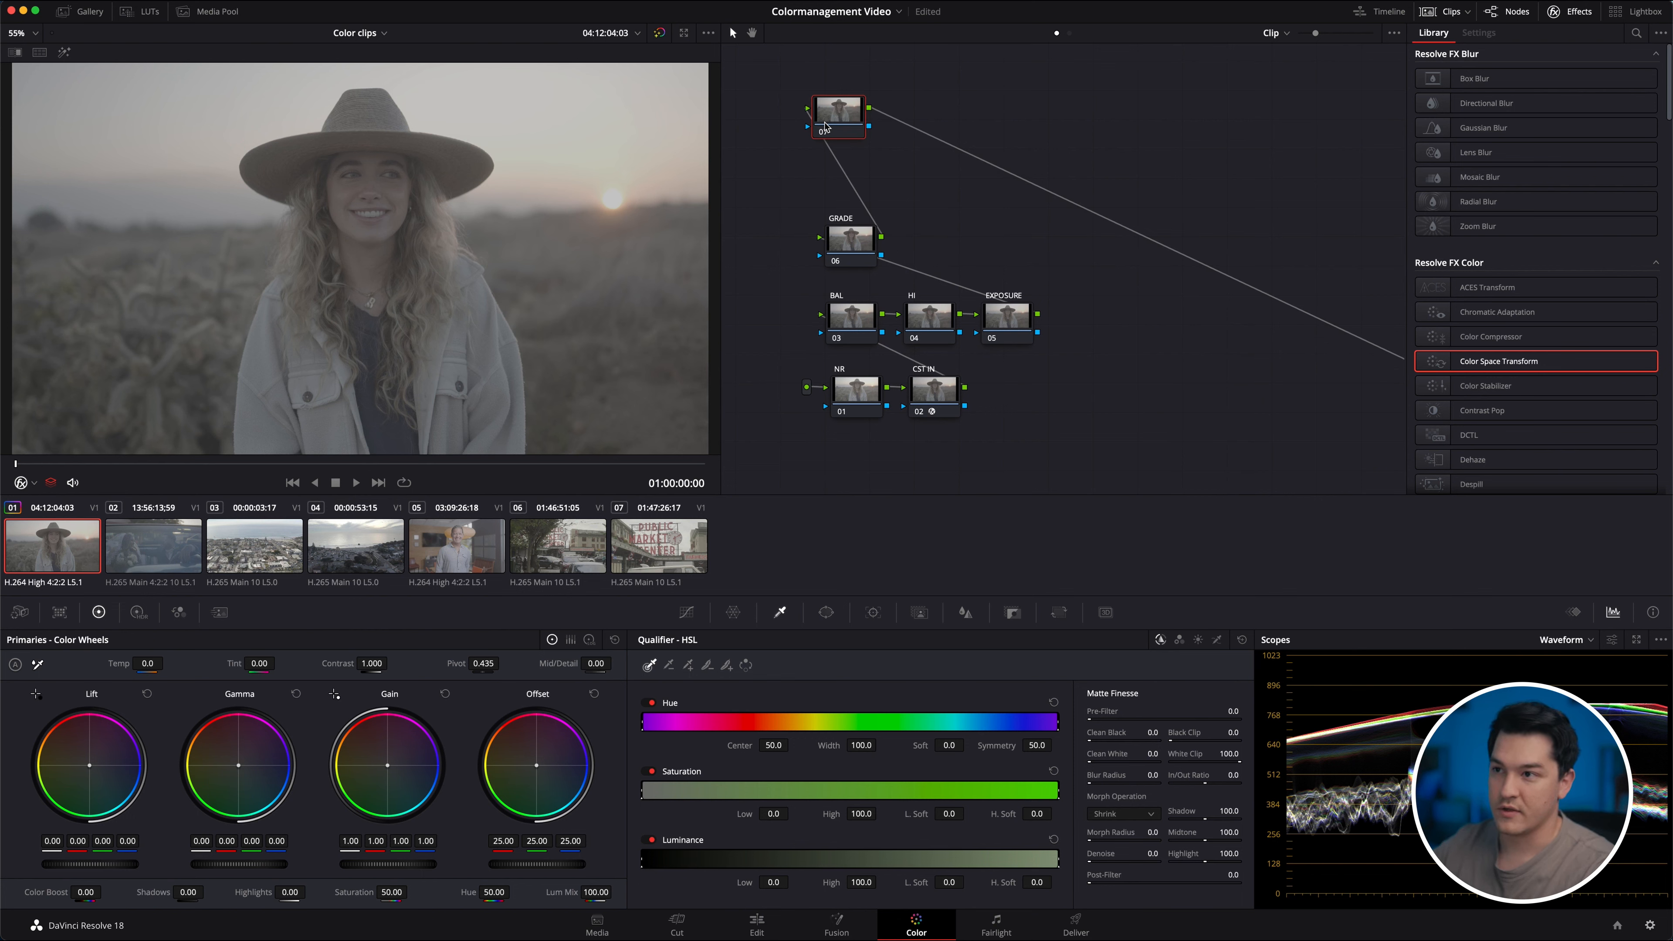
{"action": "type", "text": "ut"}
{"action": "key", "text": "Return"}
{"action": "key", "text": "alt+s"}
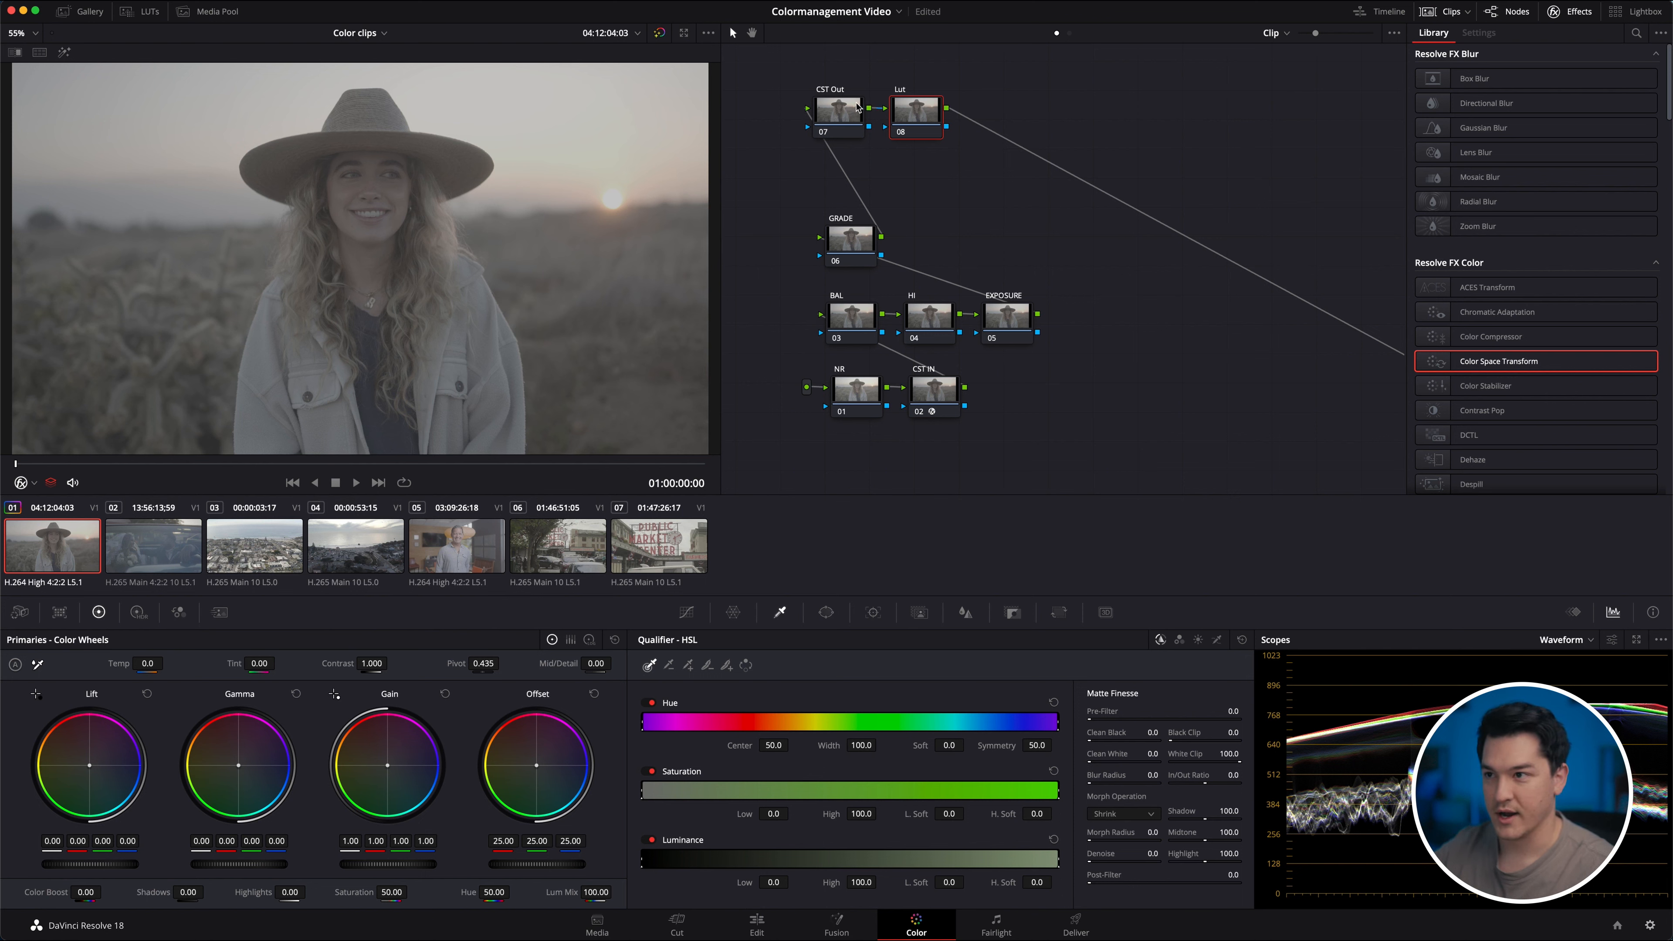
Apply a Color Space Transform to the CST Out node and check the settings of CST IN for reference.
{"action": "left_click", "coordinate": [828, 108]}
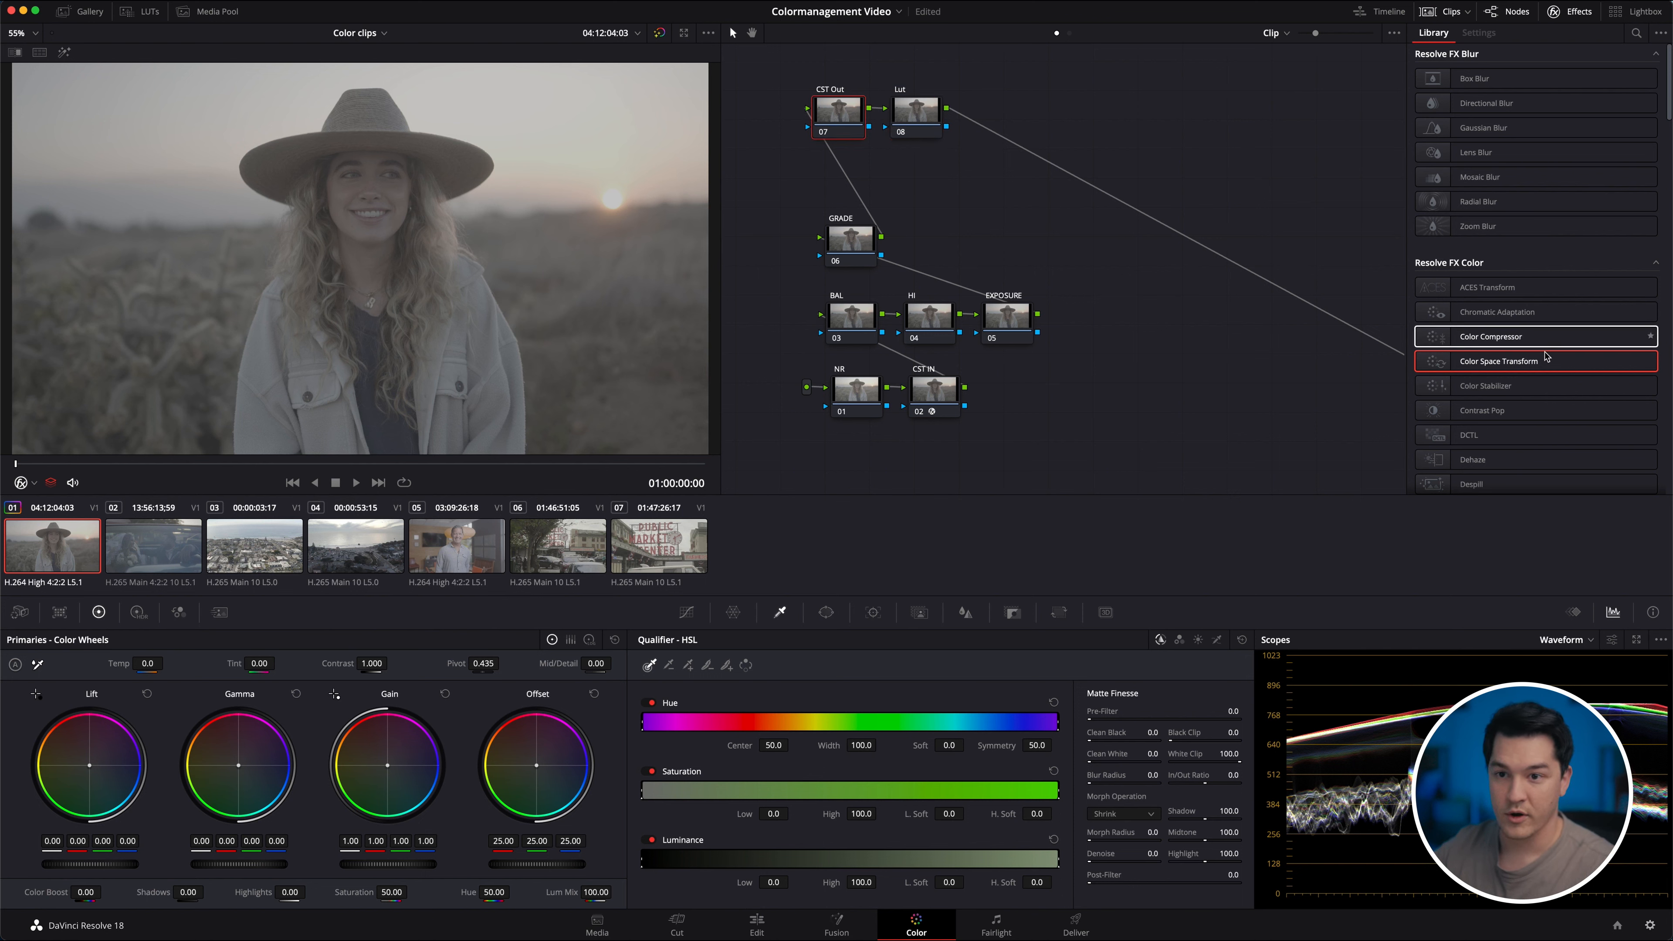
{"action": "left_click_drag", "start_coordinate": [1518, 364], "coordinate": [840, 118]}
{"action": "left_click", "coordinate": [922, 382]}
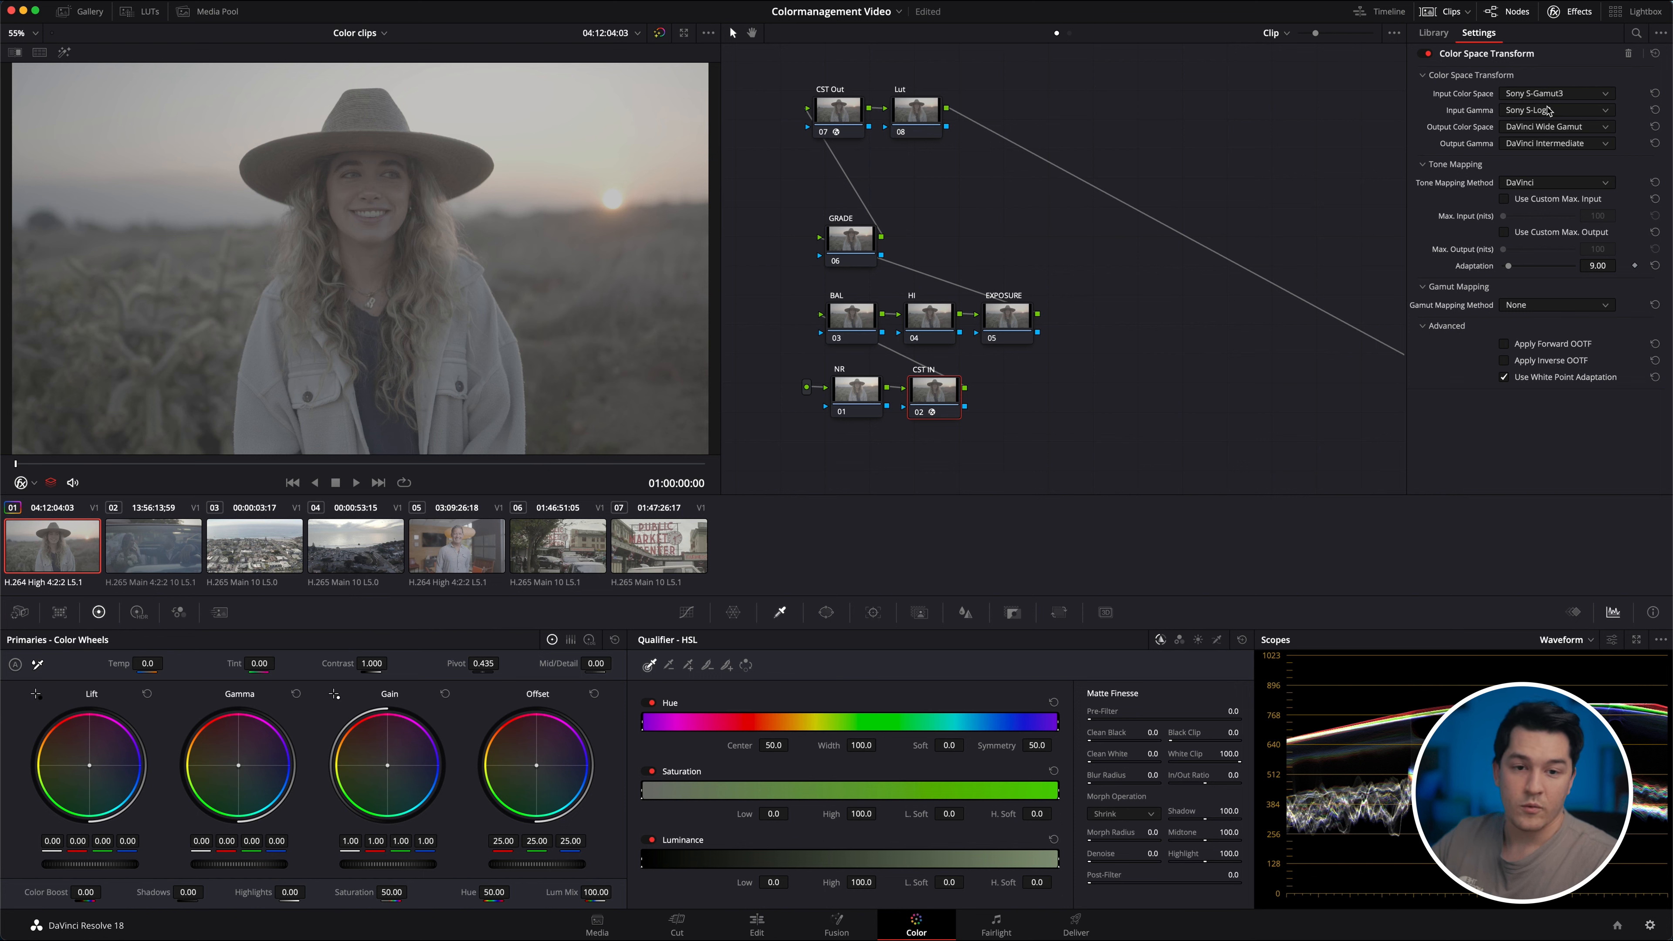
{"action": "left_click", "coordinate": [848, 111]}
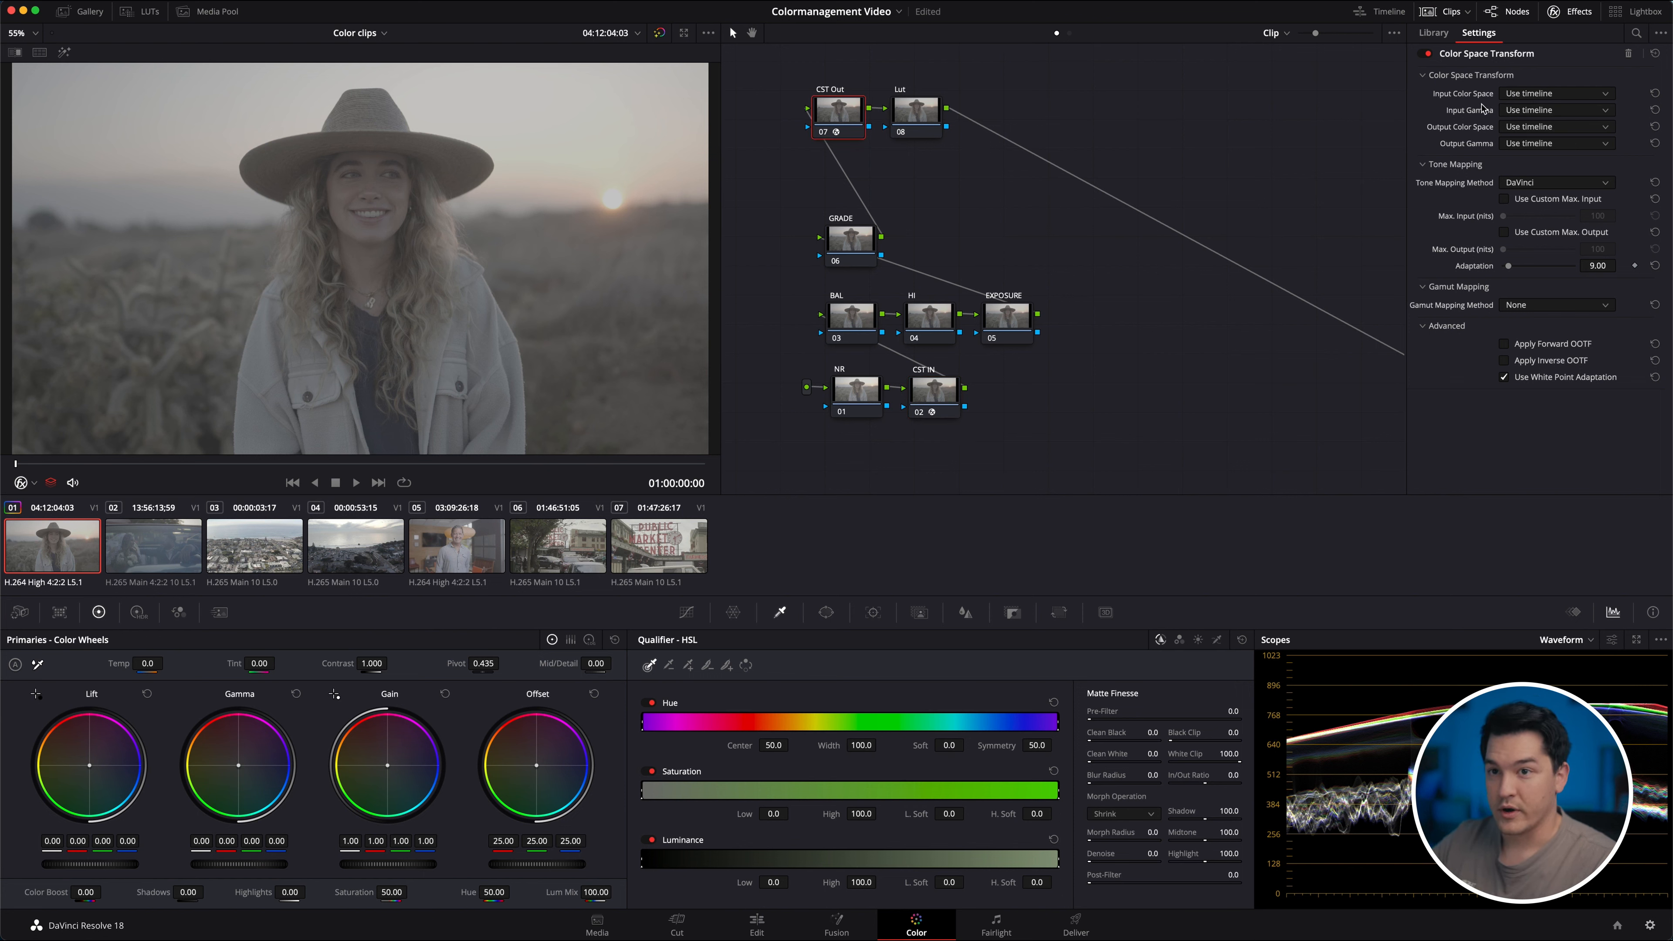
{"action": "left_click", "coordinate": [934, 392]}
{"action": "left_click", "coordinate": [853, 109]}
Set the CST Out transform's input color space to DaVinci Wide Gamut and its input gamma to DaVinci Intermediate.
{"action": "left_click", "coordinate": [1537, 95]}
{"action": "scroll", "coordinate": [1530, 224], "scroll_direction": "down", "scroll_amount": 10}
{"action": "scroll", "coordinate": [1535, 198], "scroll_direction": "up", "scroll_amount": 8}
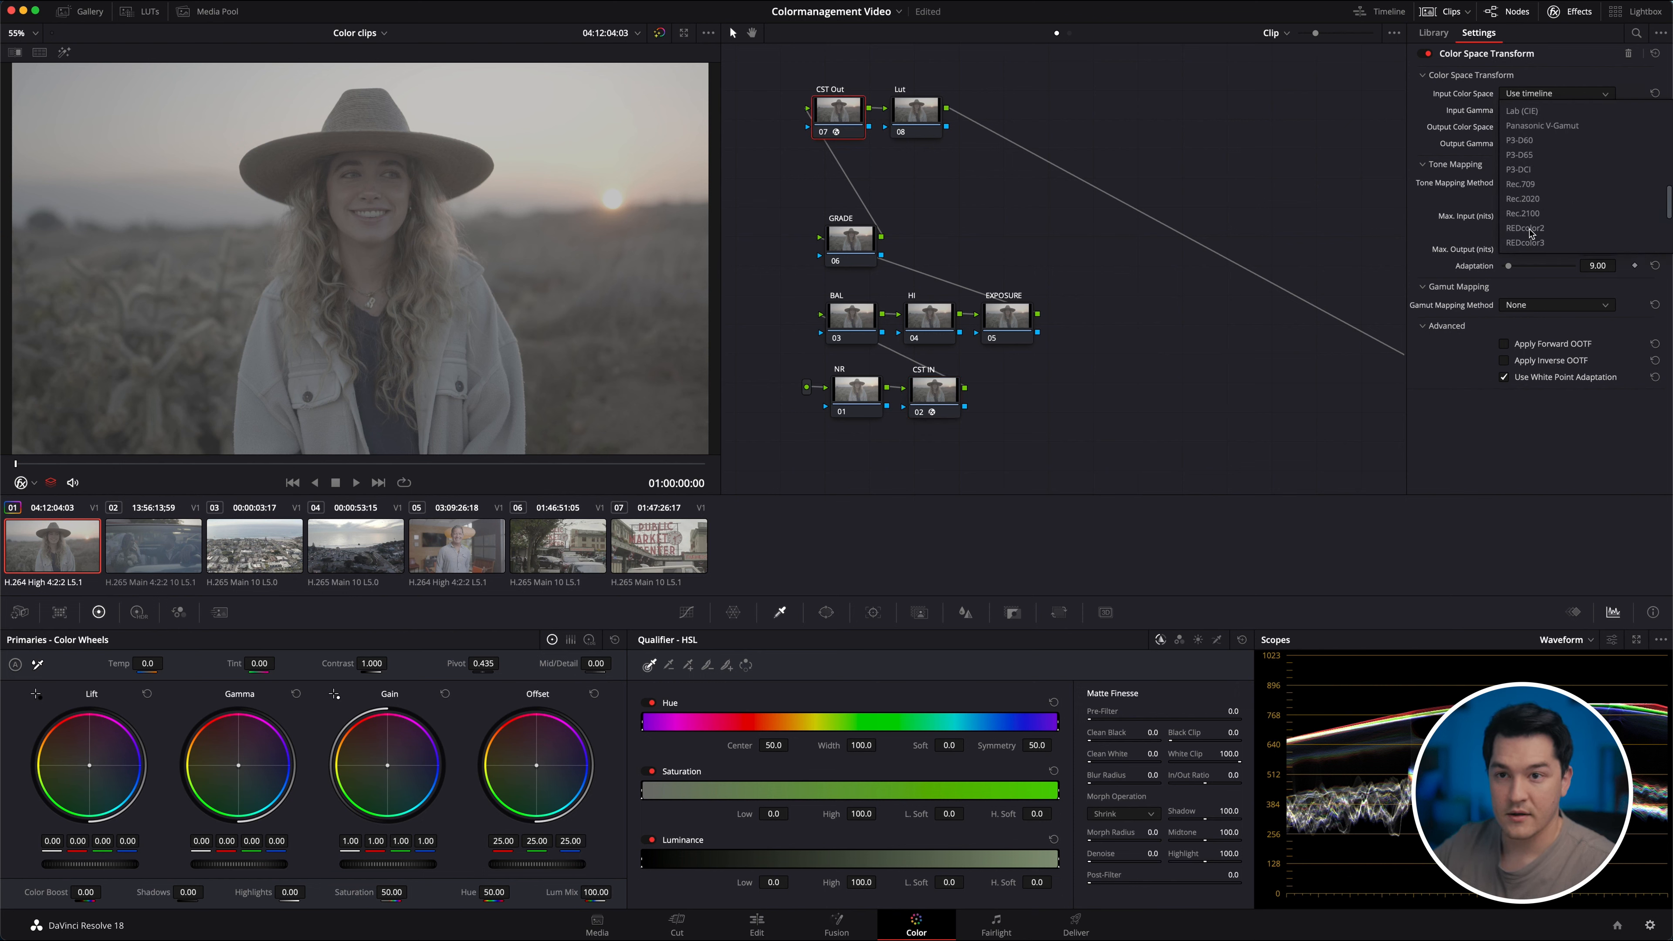
{"action": "left_click", "coordinate": [1555, 140]}
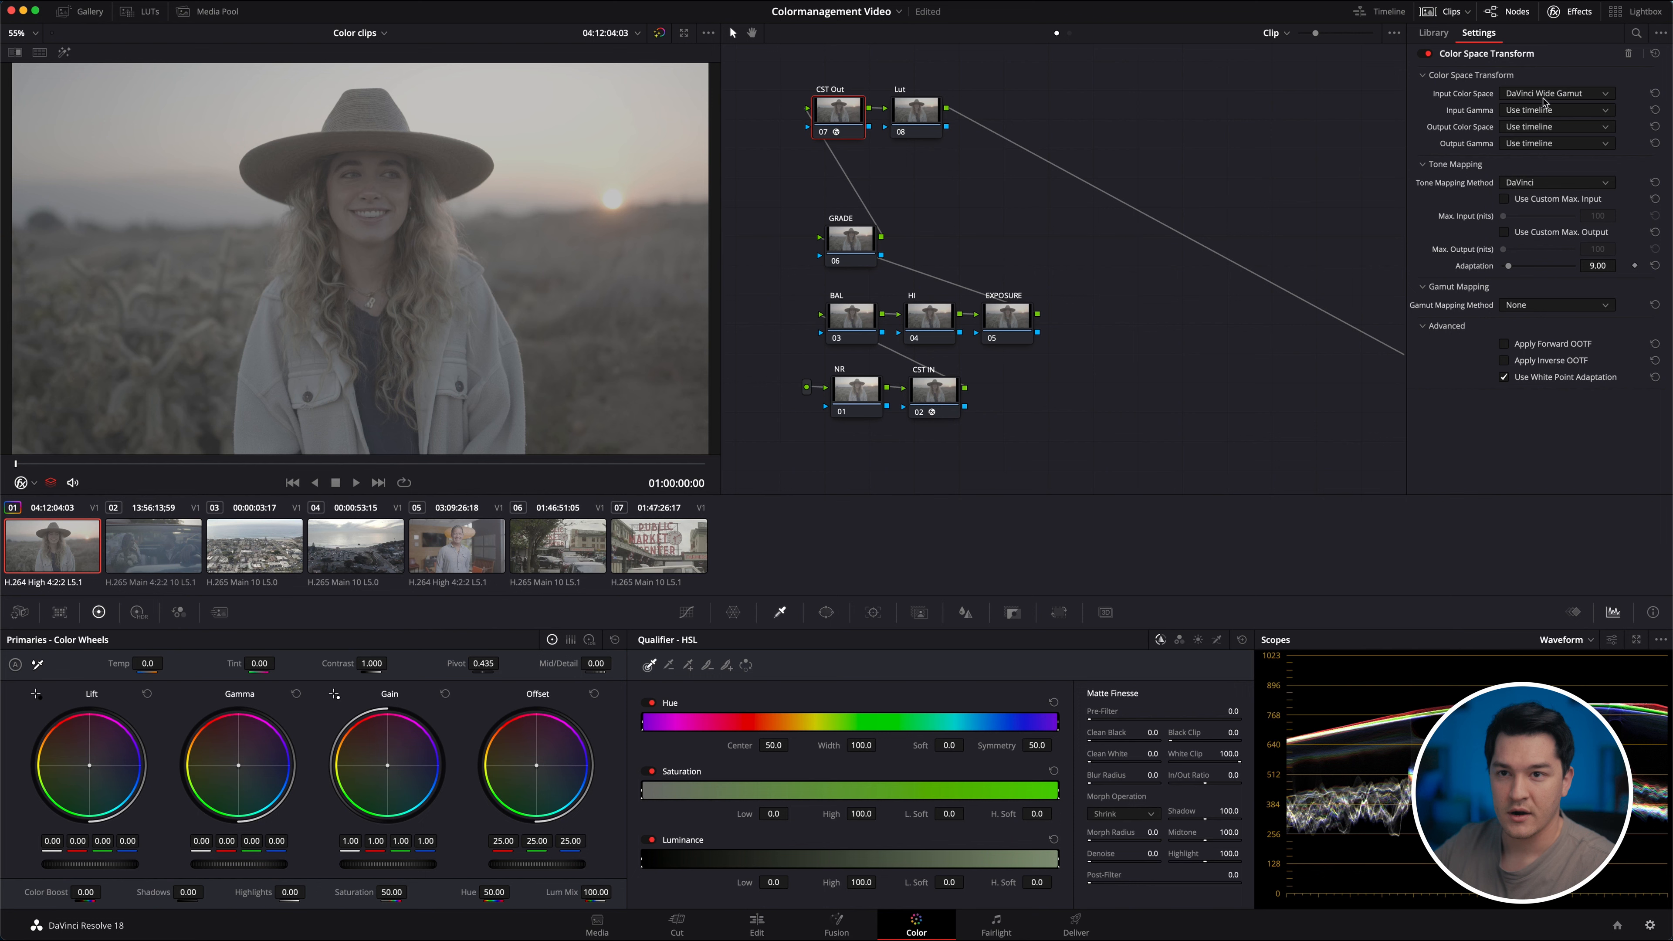
{"action": "left_click", "coordinate": [1542, 110]}
{"action": "scroll", "coordinate": [1555, 195], "scroll_direction": "down", "scroll_amount": 5}
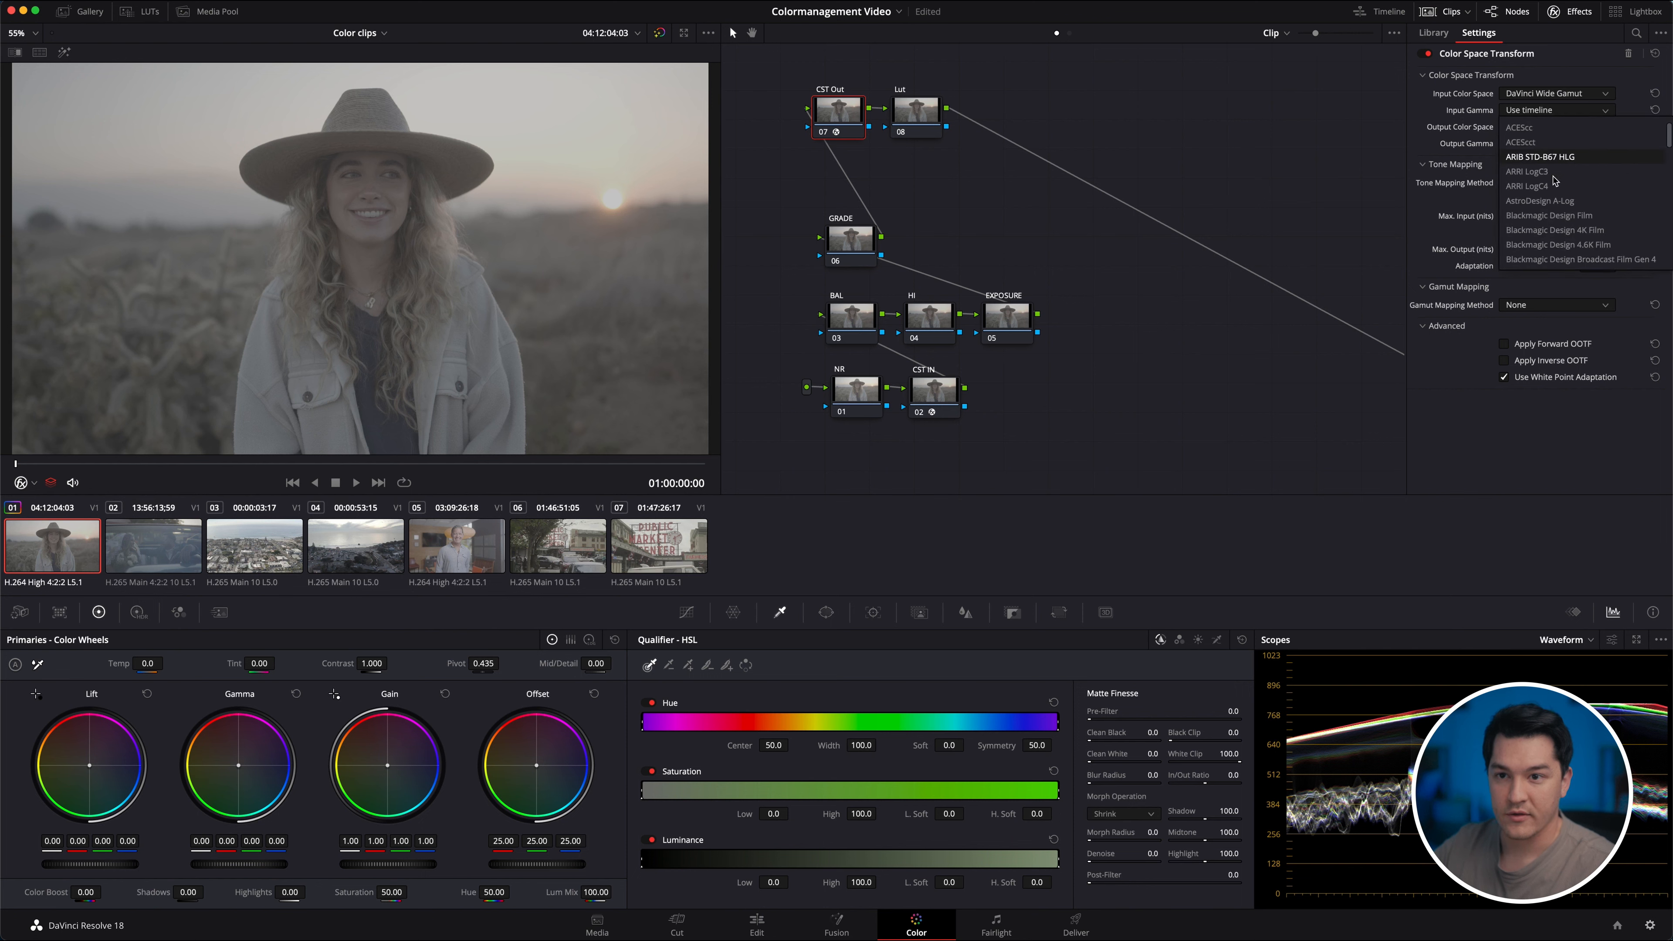
{"action": "left_click", "coordinate": [1555, 201]}
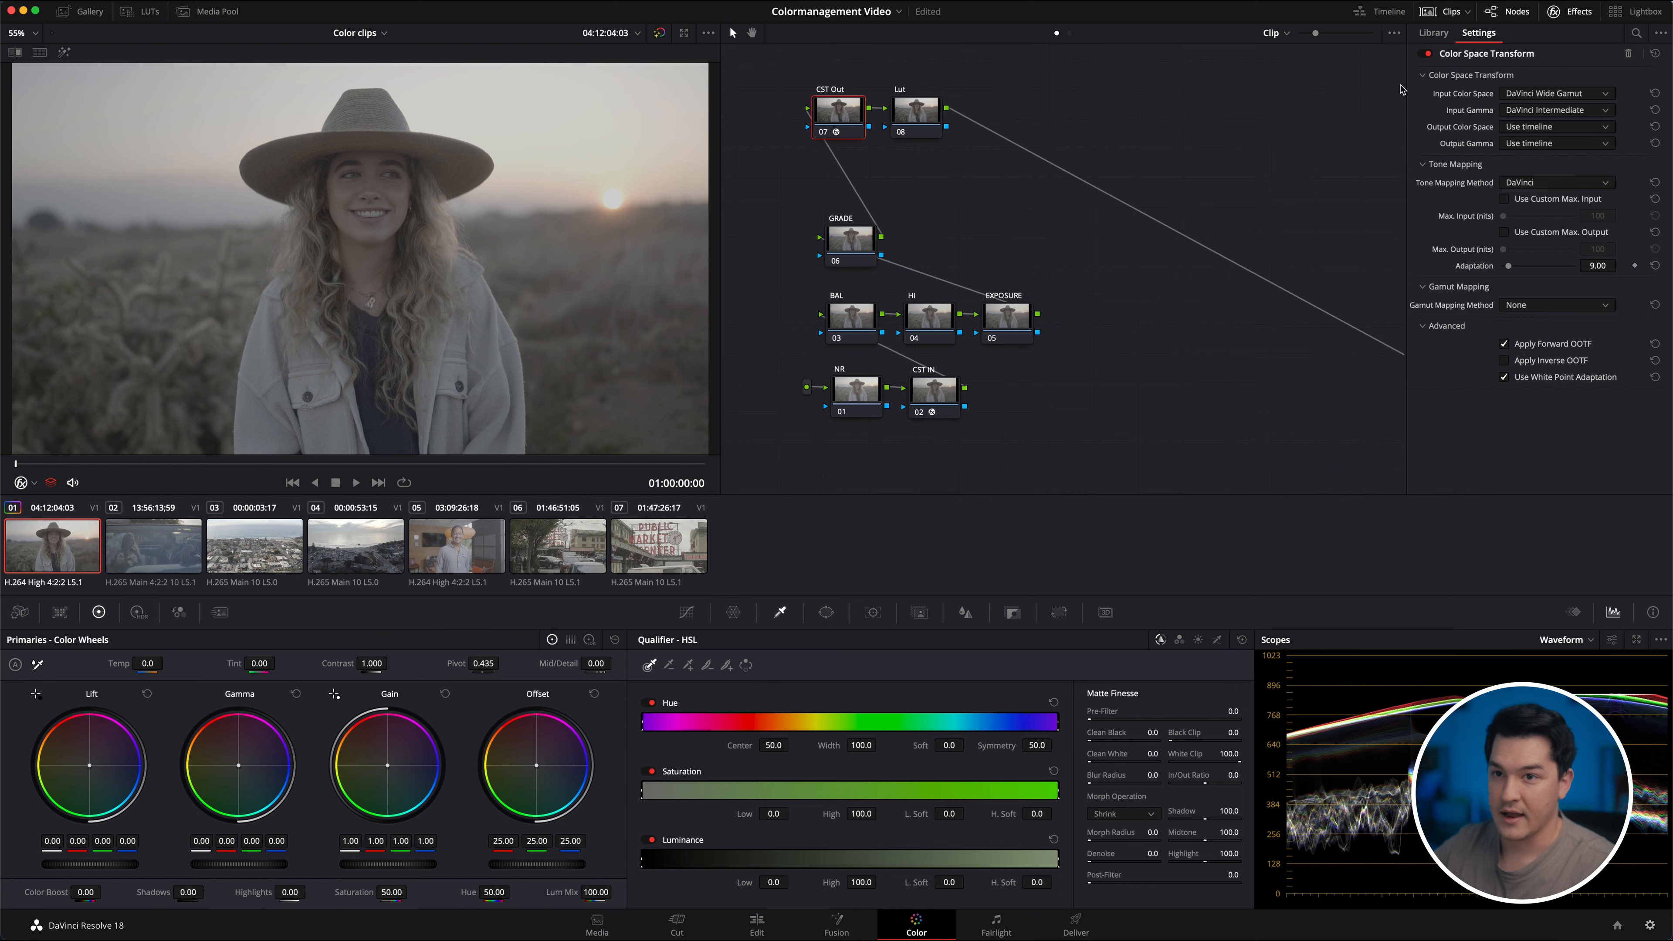
Set the CST Out transform's output color space to Rec.709 and its output gamma to Gamma 2.4.
{"action": "left_click", "coordinate": [1533, 129]}
{"action": "scroll", "coordinate": [1522, 251], "scroll_direction": "down", "scroll_amount": 5}
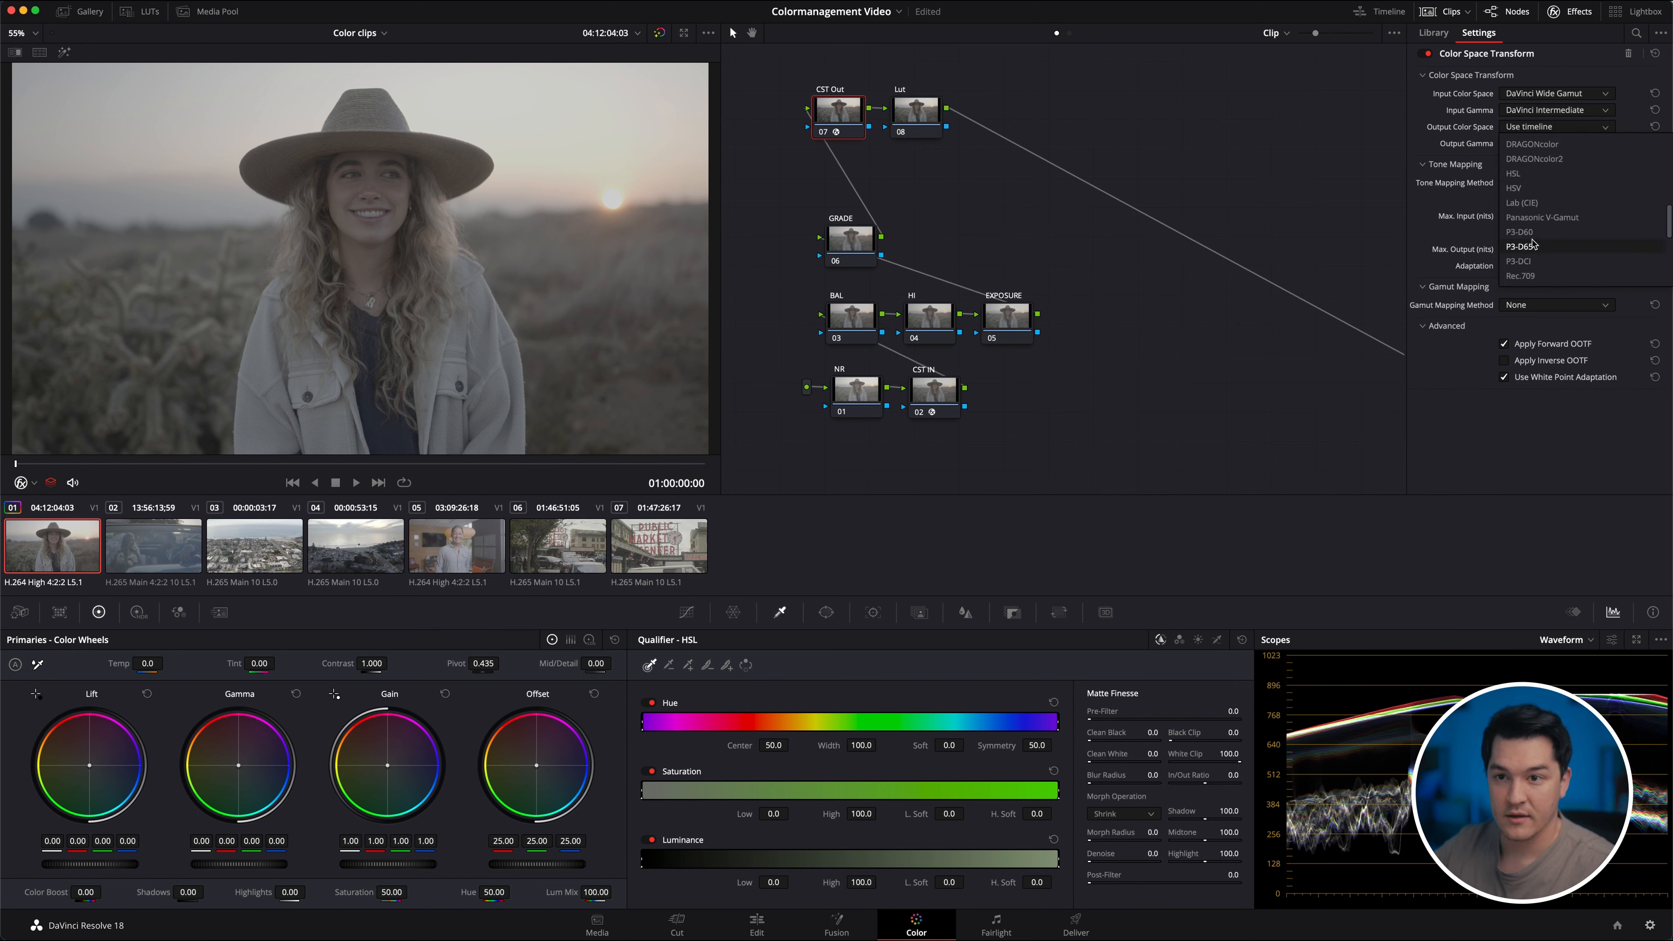
{"action": "left_click", "coordinate": [1520, 275]}
{"action": "left_click", "coordinate": [1549, 143]}
{"action": "scroll", "coordinate": [1547, 224], "scroll_direction": "down", "scroll_amount": 5}
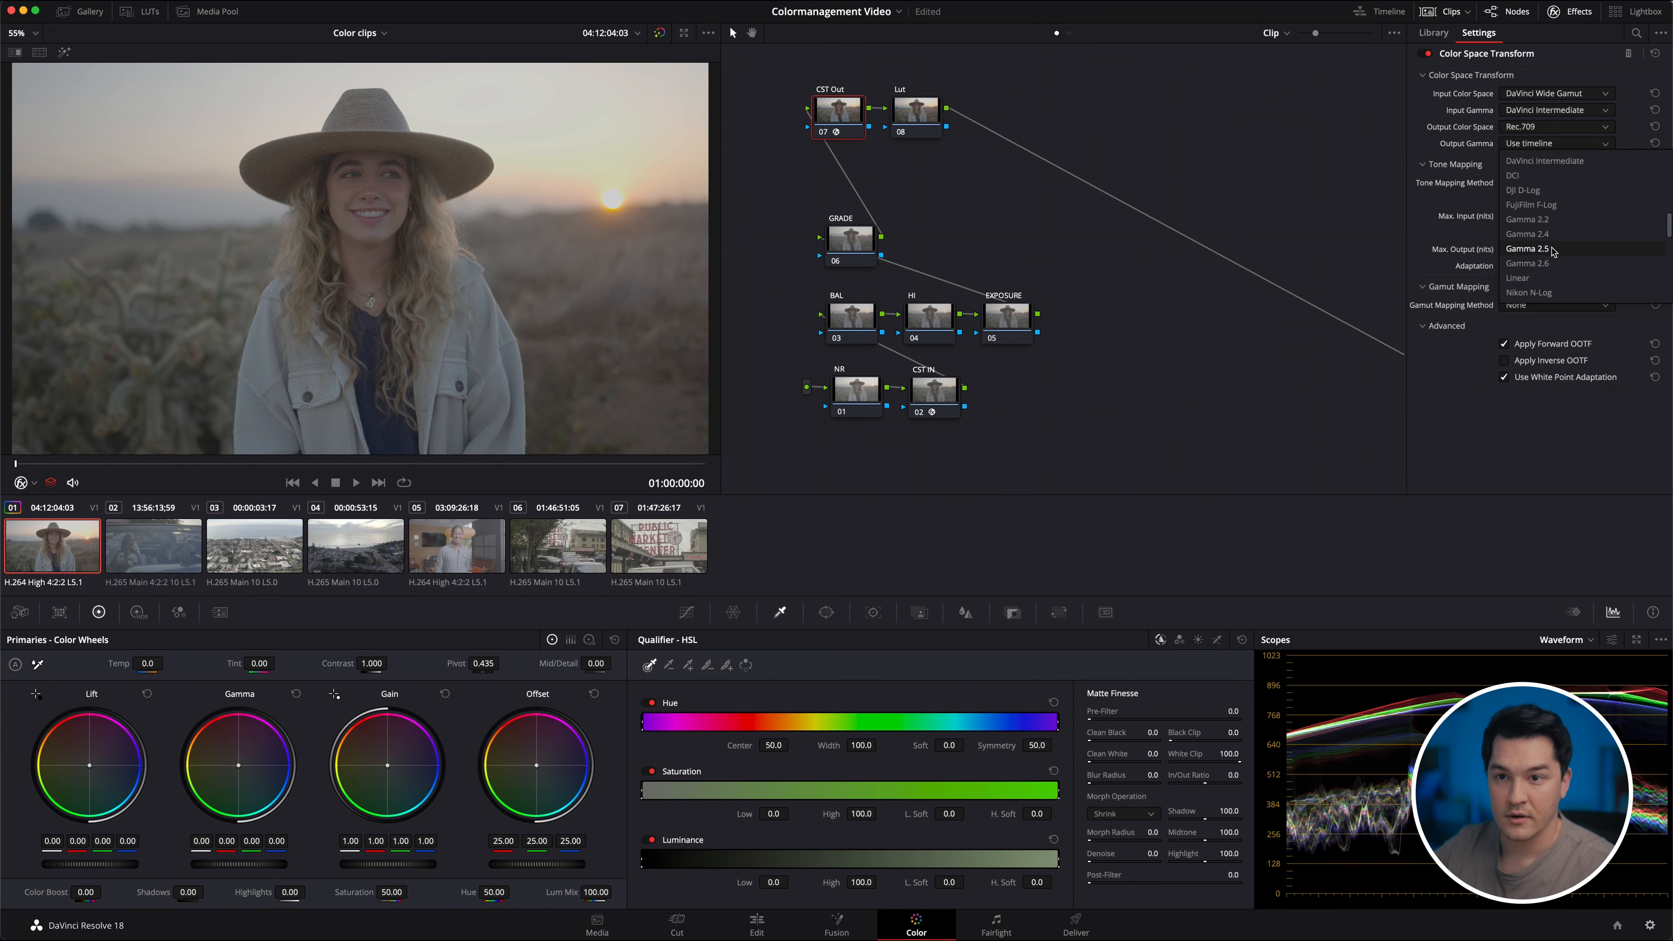
{"action": "left_click", "coordinate": [1542, 234]}
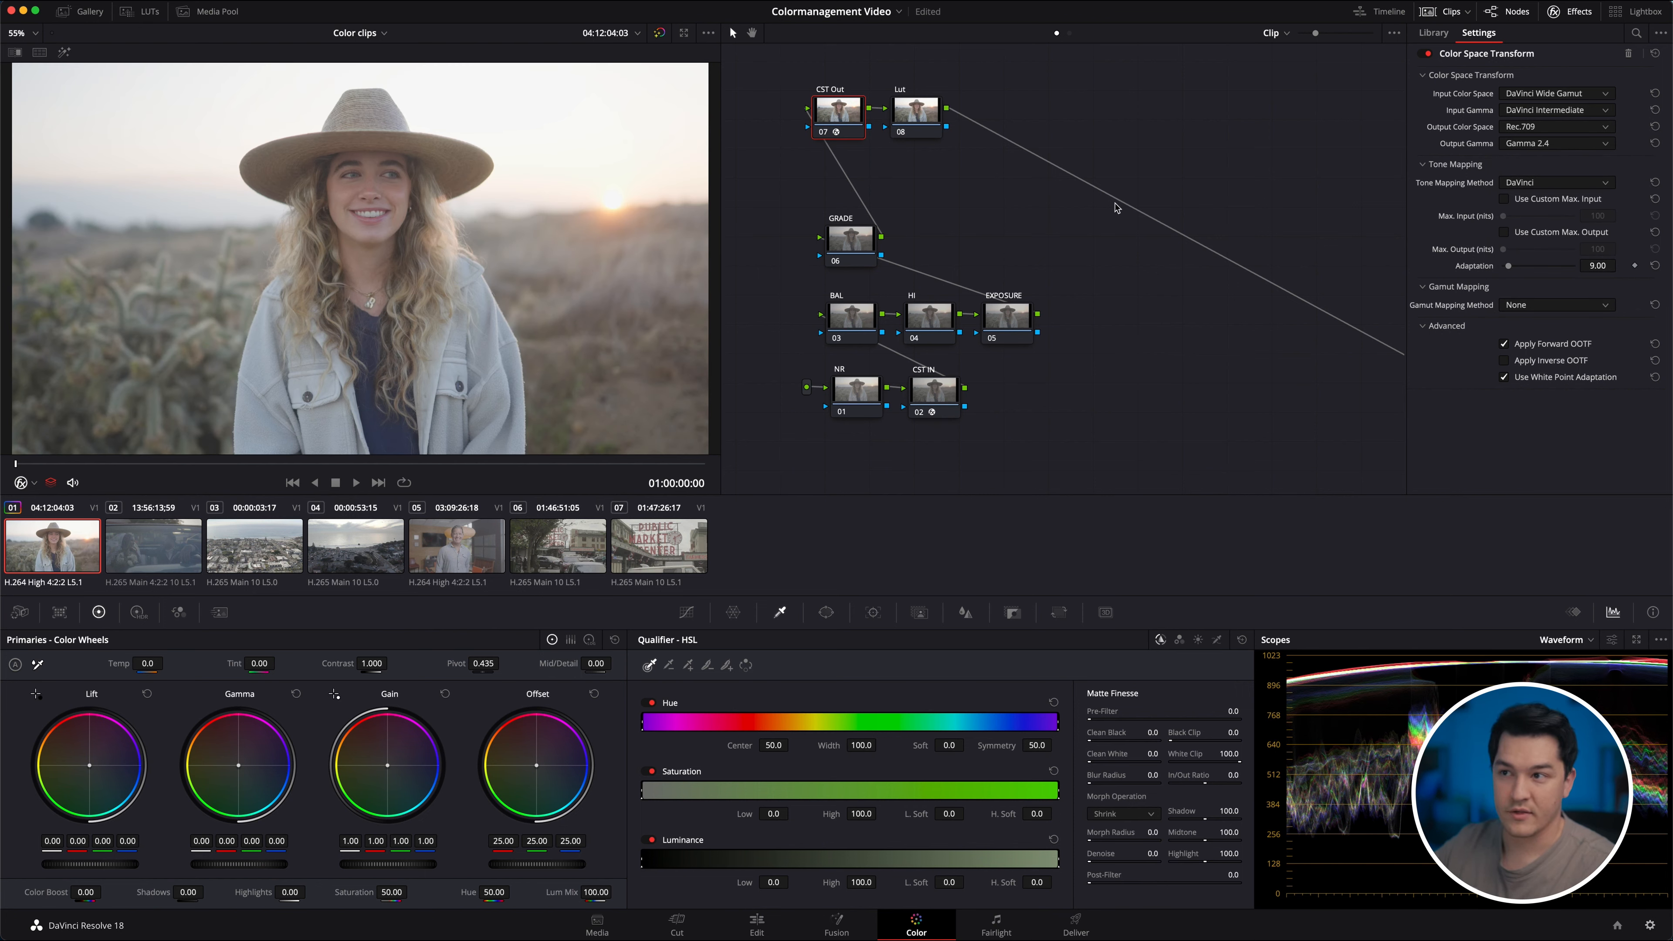
Change the CST Out transform's output gamma to Cineon Film Log, leaving its output color space at Rec.709.
{"action": "left_click", "coordinate": [1556, 127]}
{"action": "left_click", "coordinate": [1454, 156]}
{"action": "left_click", "coordinate": [1548, 143]}
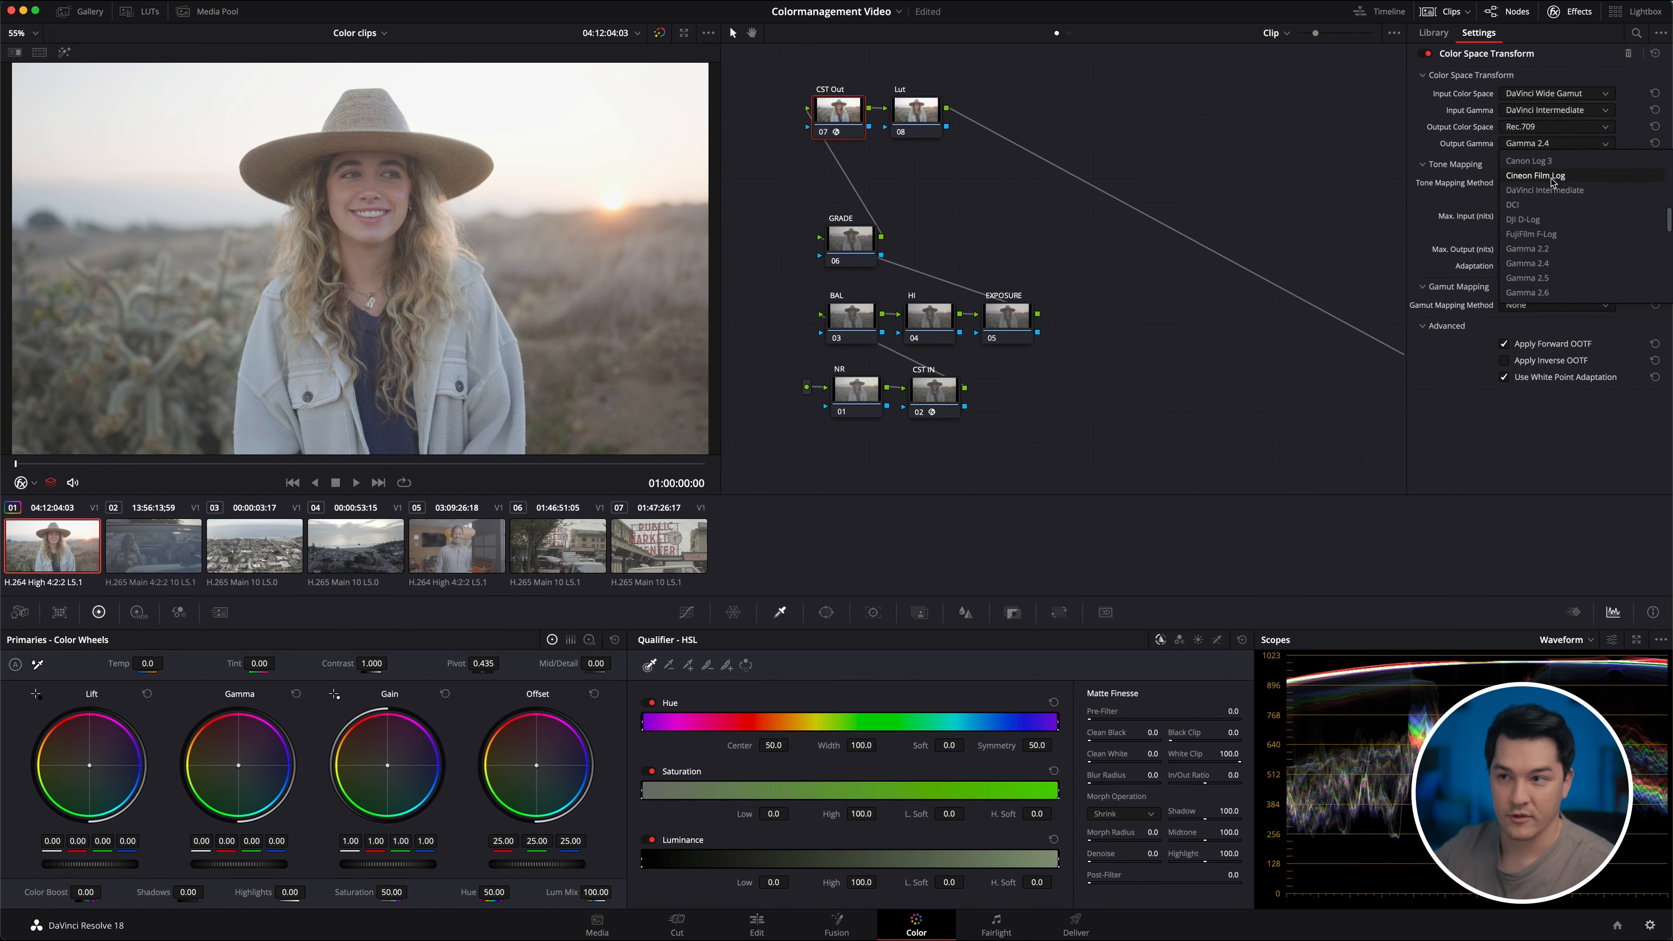
{"action": "left_click", "coordinate": [1544, 175]}
Apply the Rec709 Kodak 2383 D60 film look LUT to the Lut node.
{"action": "left_click", "coordinate": [917, 115]}
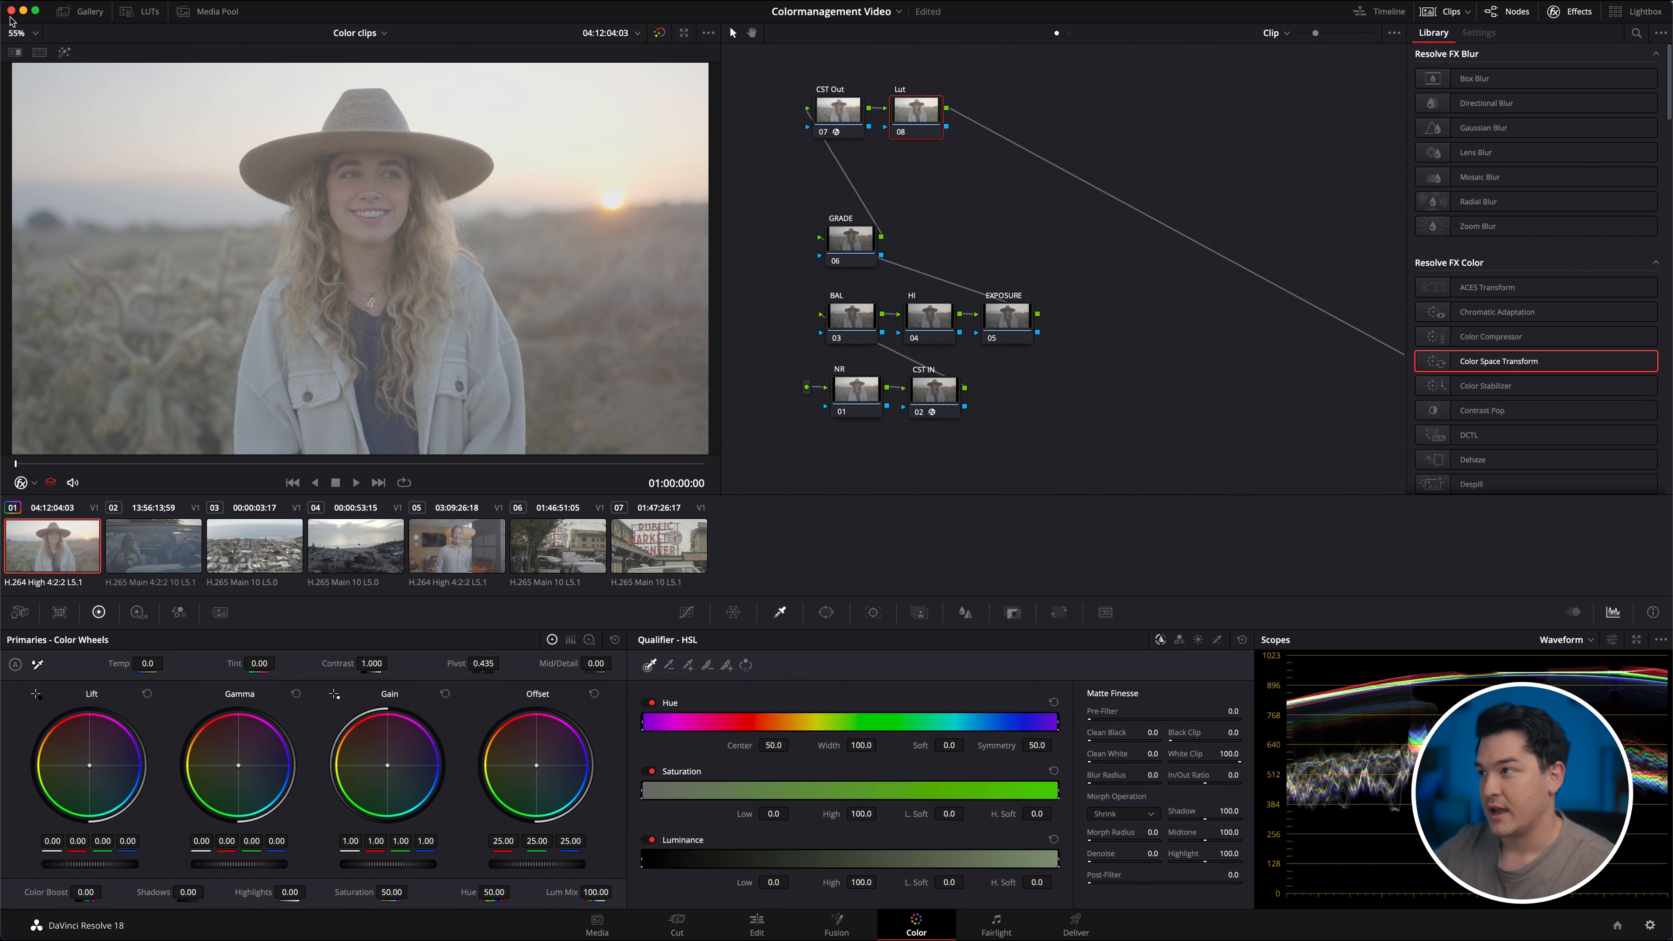
{"action": "left_click", "coordinate": [139, 11]}
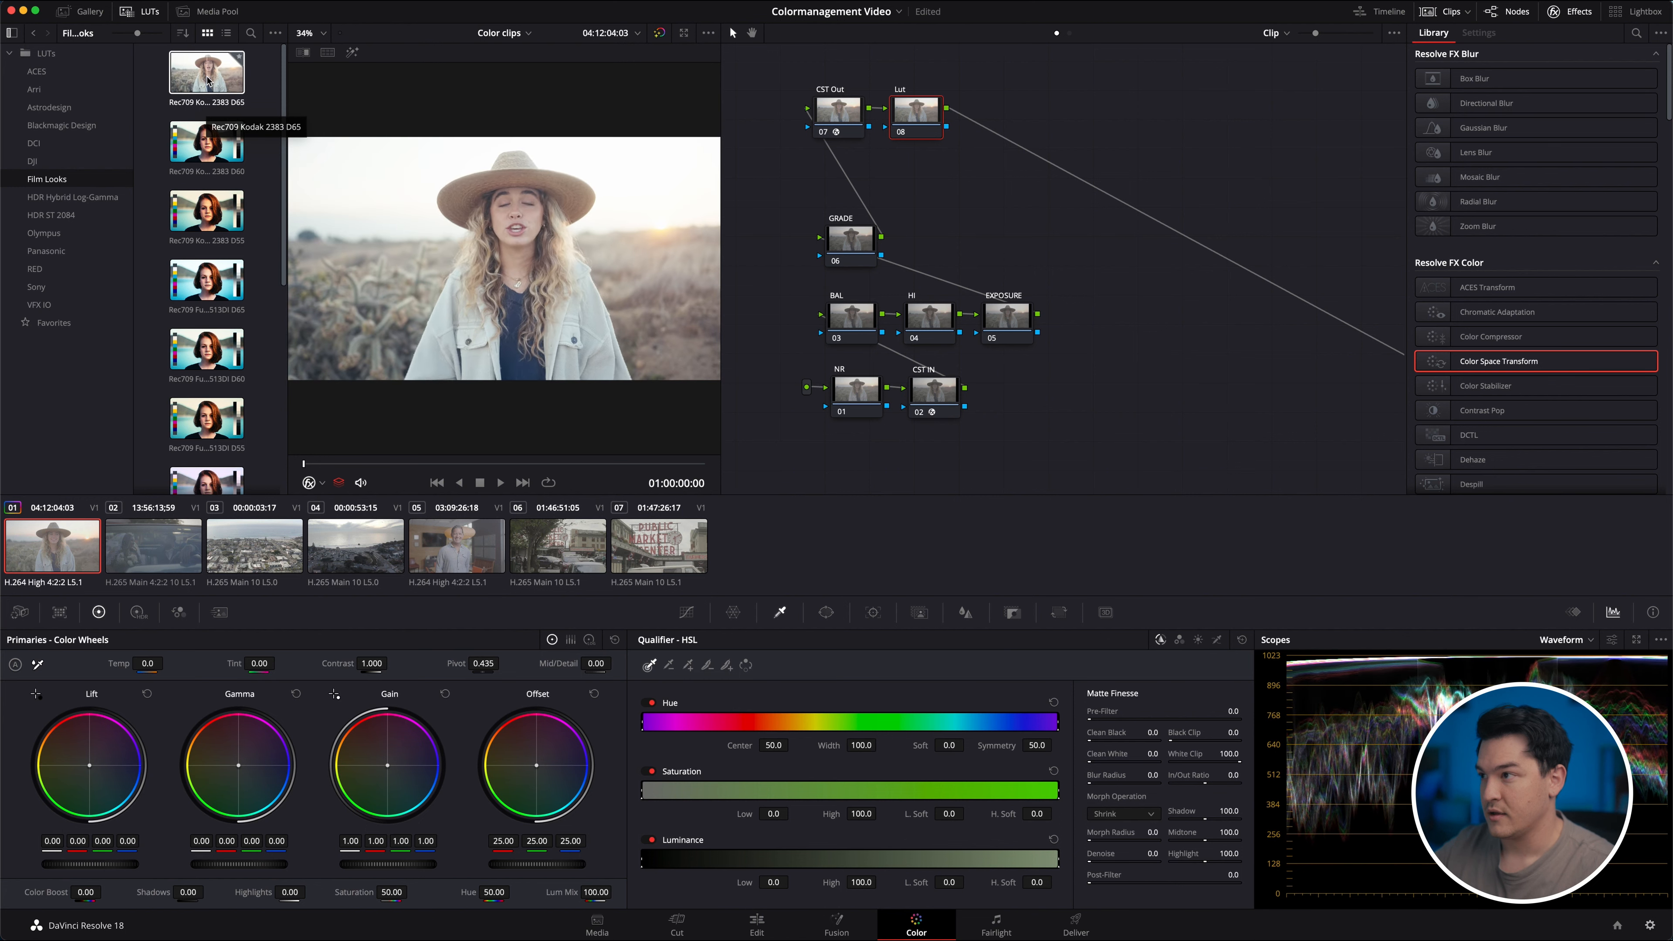
{"action": "double_click", "coordinate": [214, 141]}
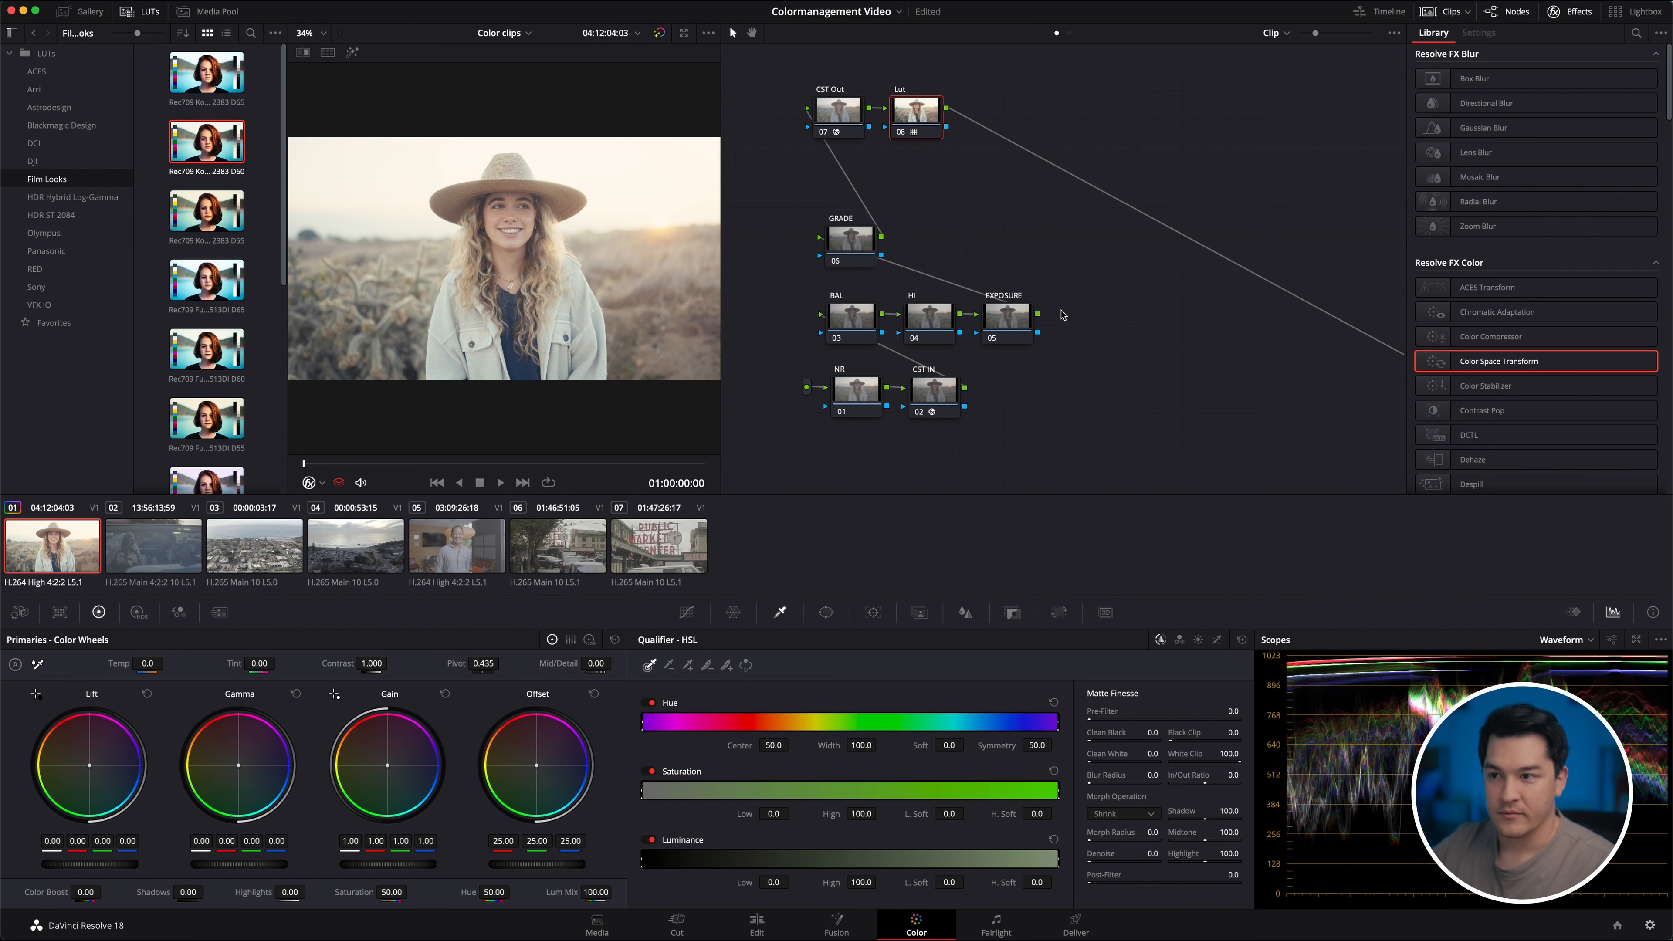
Lower the offset on the EXPOSURE node to 11.20 and scrub through the clip to review the exposure.
{"action": "left_click", "coordinate": [1013, 321]}
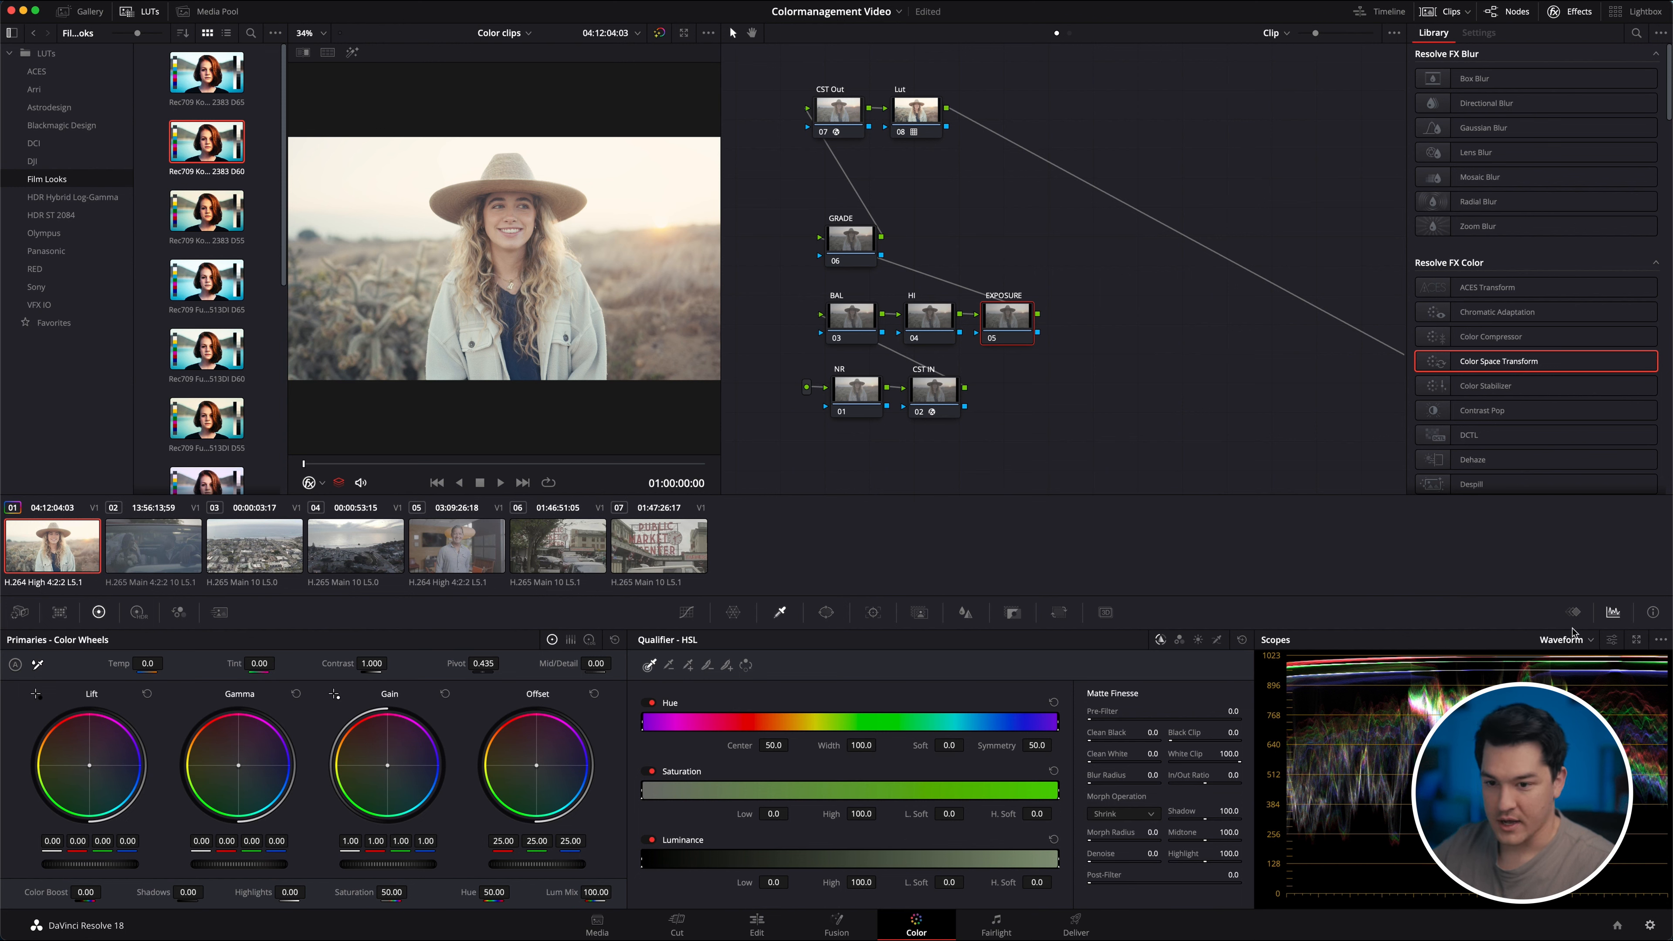
{"action": "left_click_drag", "start_coordinate": [551, 869], "coordinate": [513, 869]}
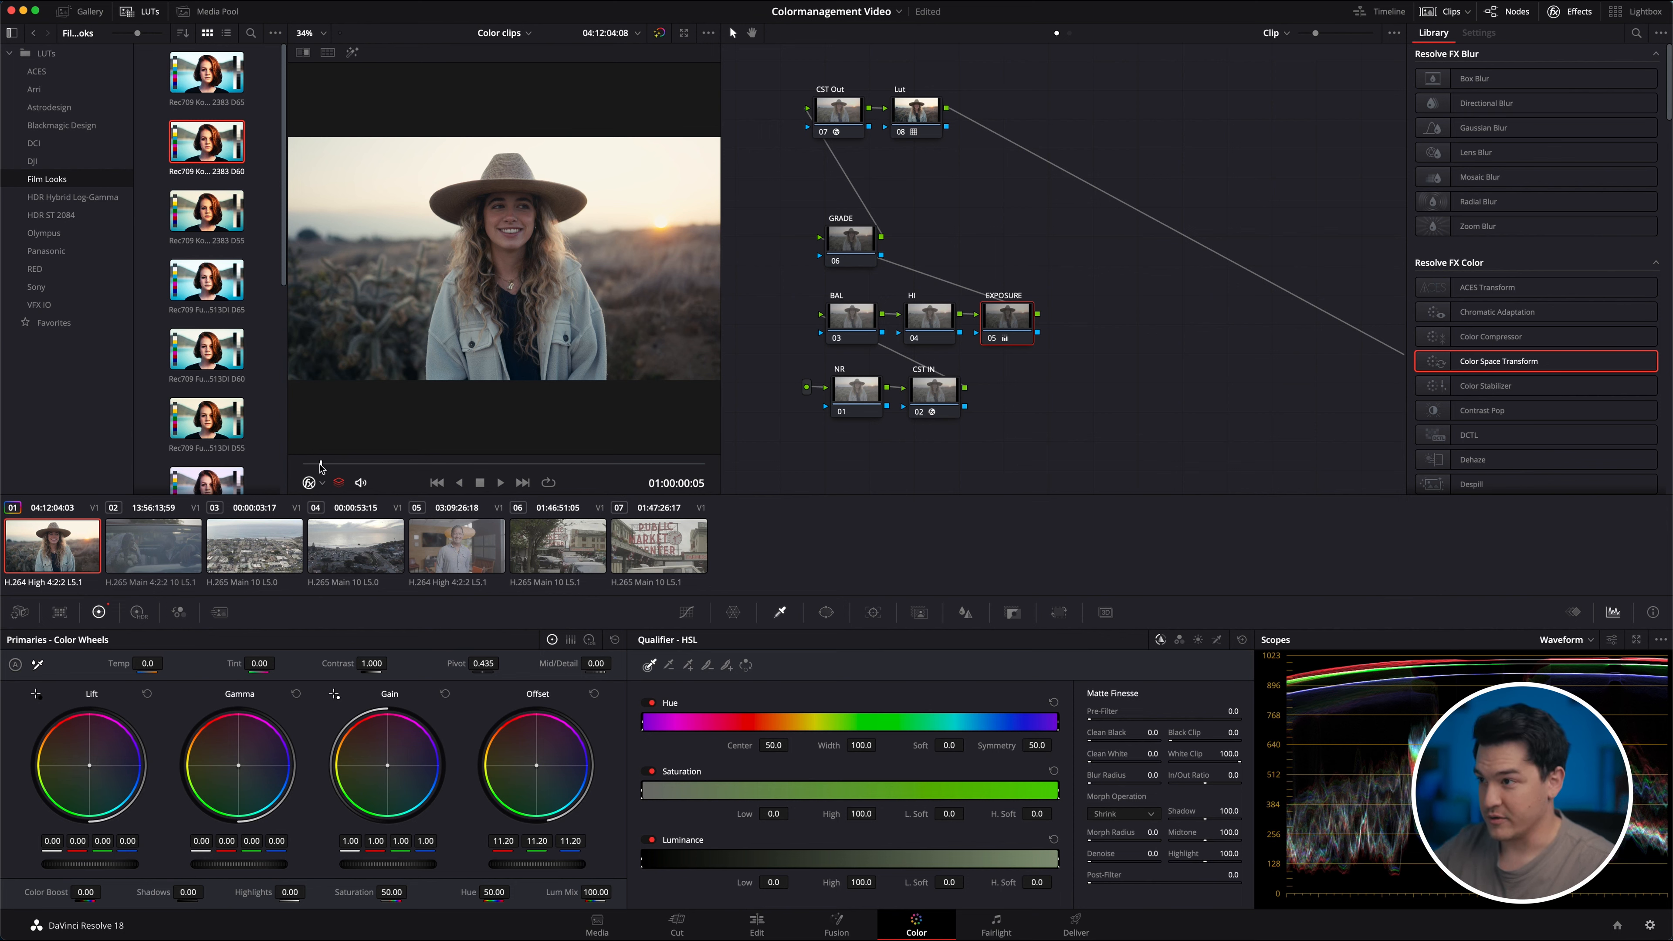
{"action": "left_click_drag", "start_coordinate": [324, 468], "coordinate": [4, 470]}
{"action": "left_click", "coordinate": [531, 461]}
{"action": "left_click", "coordinate": [422, 465]}
{"action": "left_click_drag", "start_coordinate": [423, 465], "coordinate": [238, 464]}
Qualify the highlights on the HI node by luminance only, with low 62.9 and low softness 6.7, and leave the highlight view.
{"action": "left_click", "coordinate": [921, 319]}
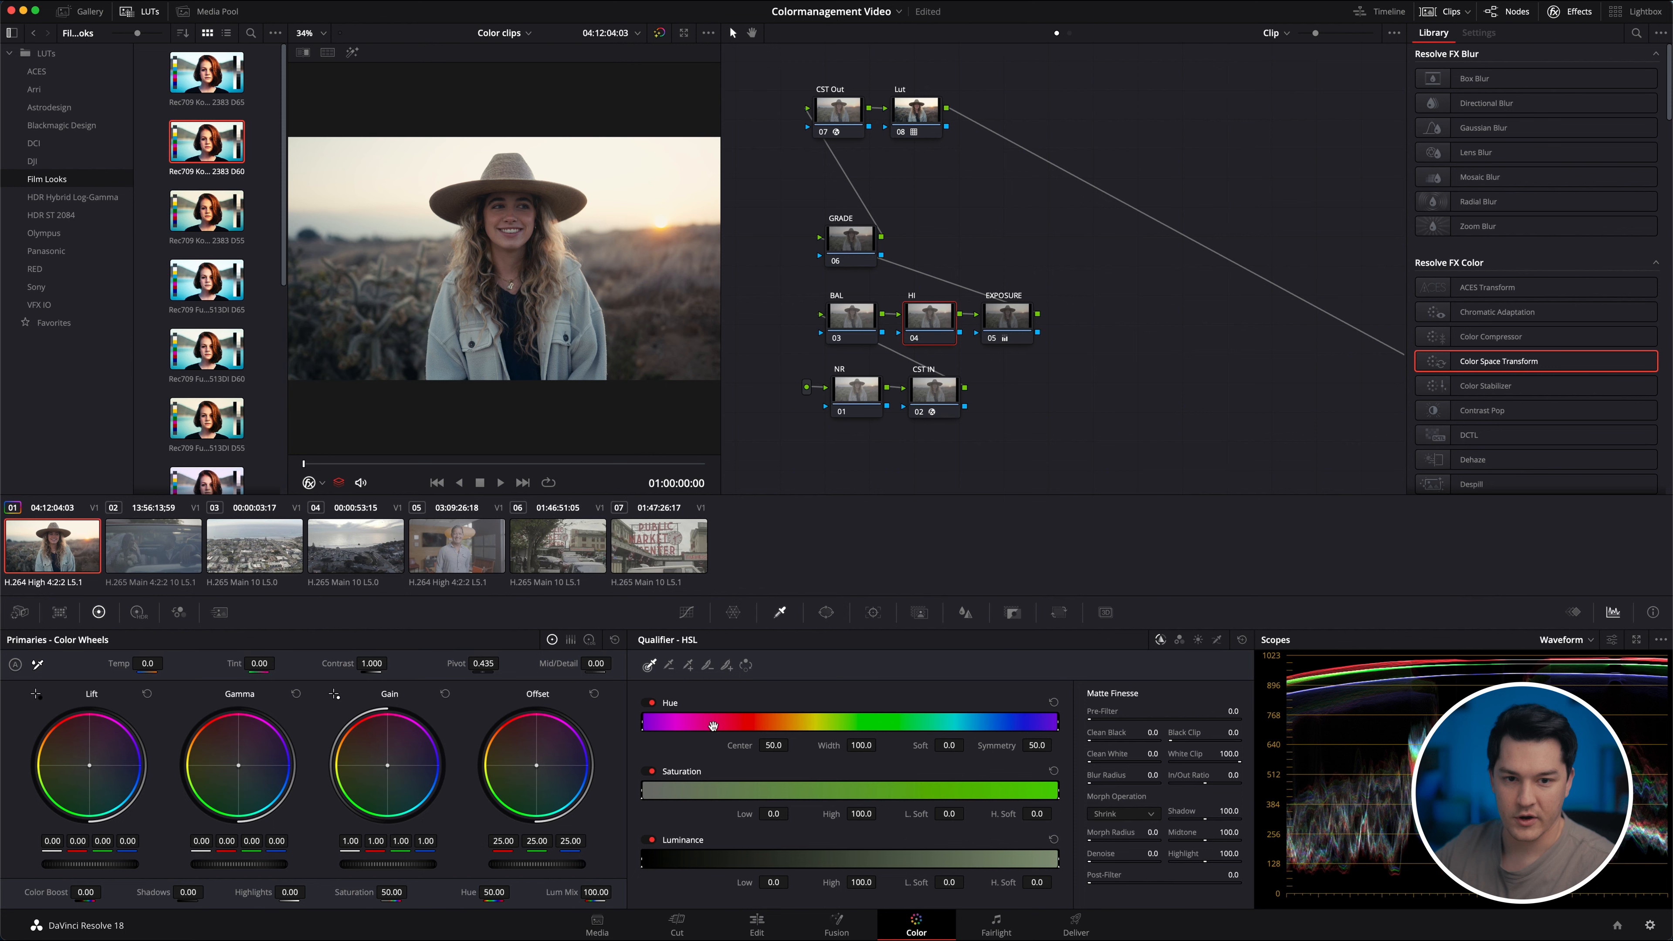
{"action": "left_click_drag", "start_coordinate": [640, 856], "coordinate": [908, 857]}
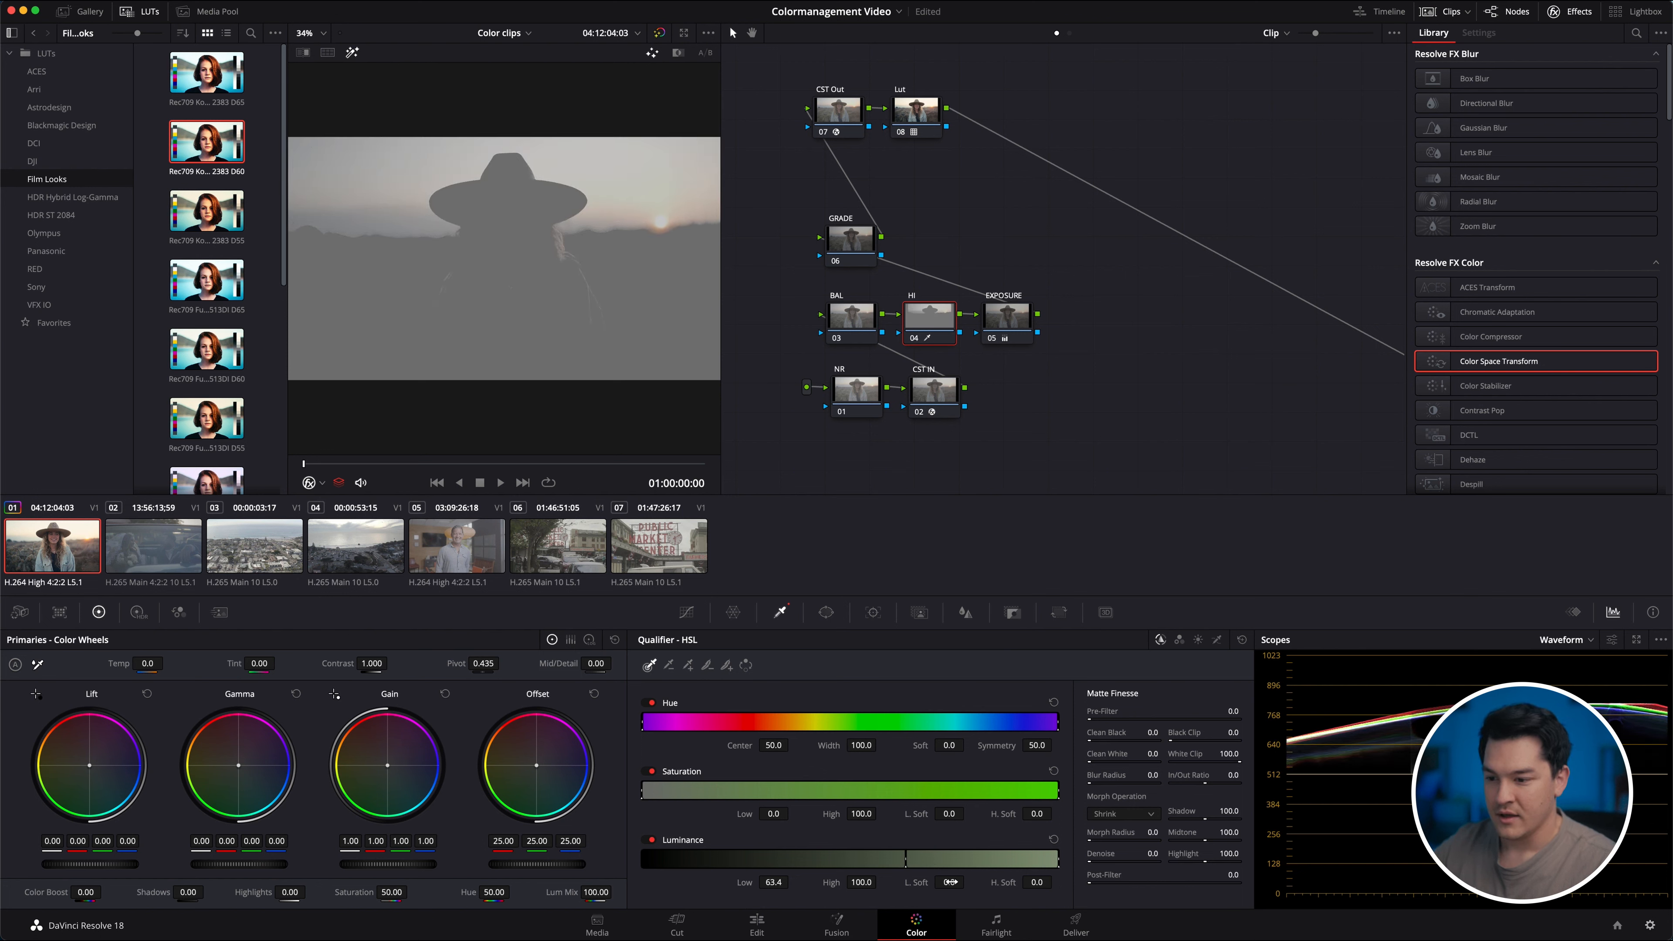
{"action": "left_click_drag", "start_coordinate": [919, 884], "coordinate": [919, 884]}
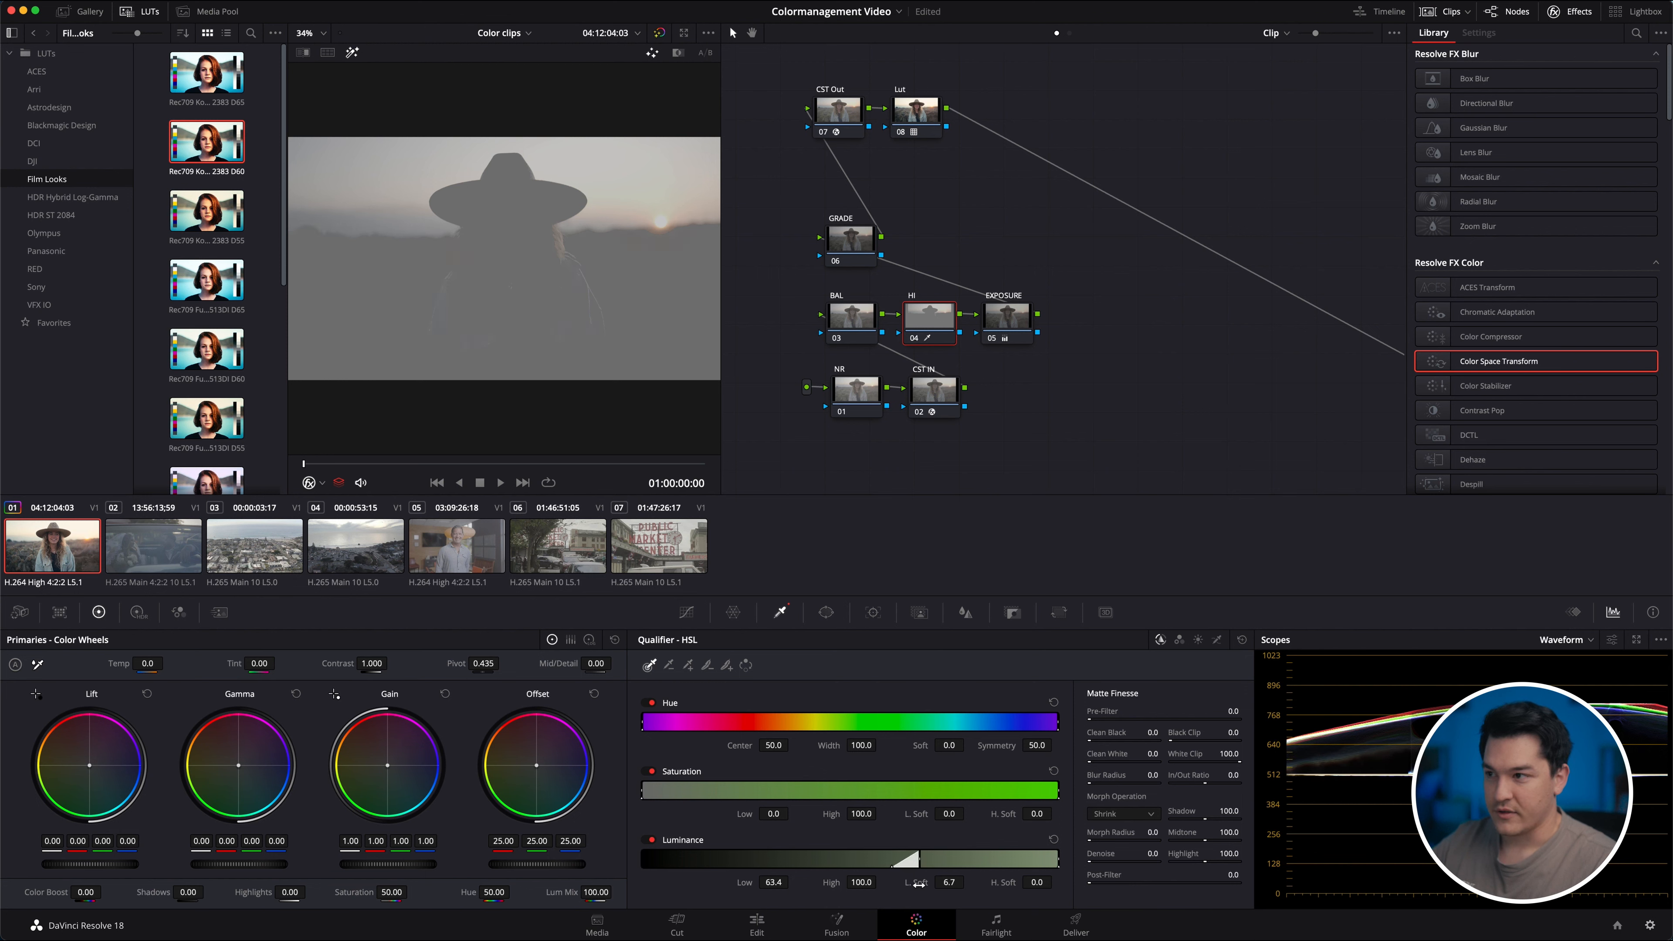
{"action": "left_click_drag", "start_coordinate": [920, 863], "coordinate": [918, 862]}
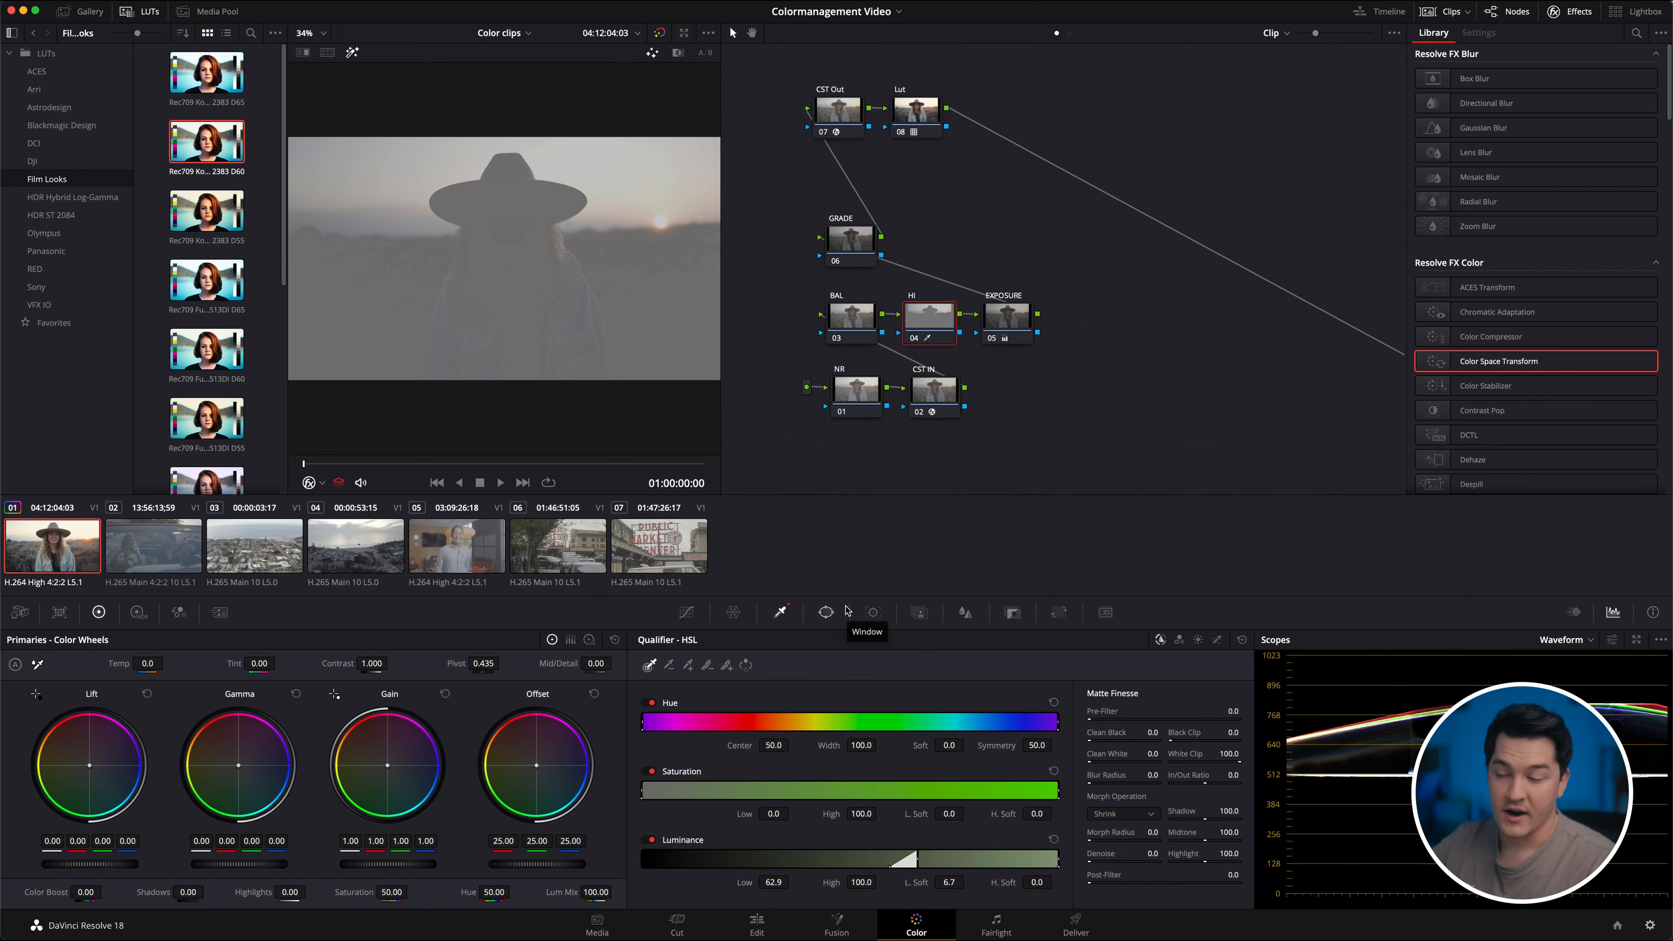
{"action": "left_click", "coordinate": [653, 702]}
{"action": "left_click", "coordinate": [653, 771]}
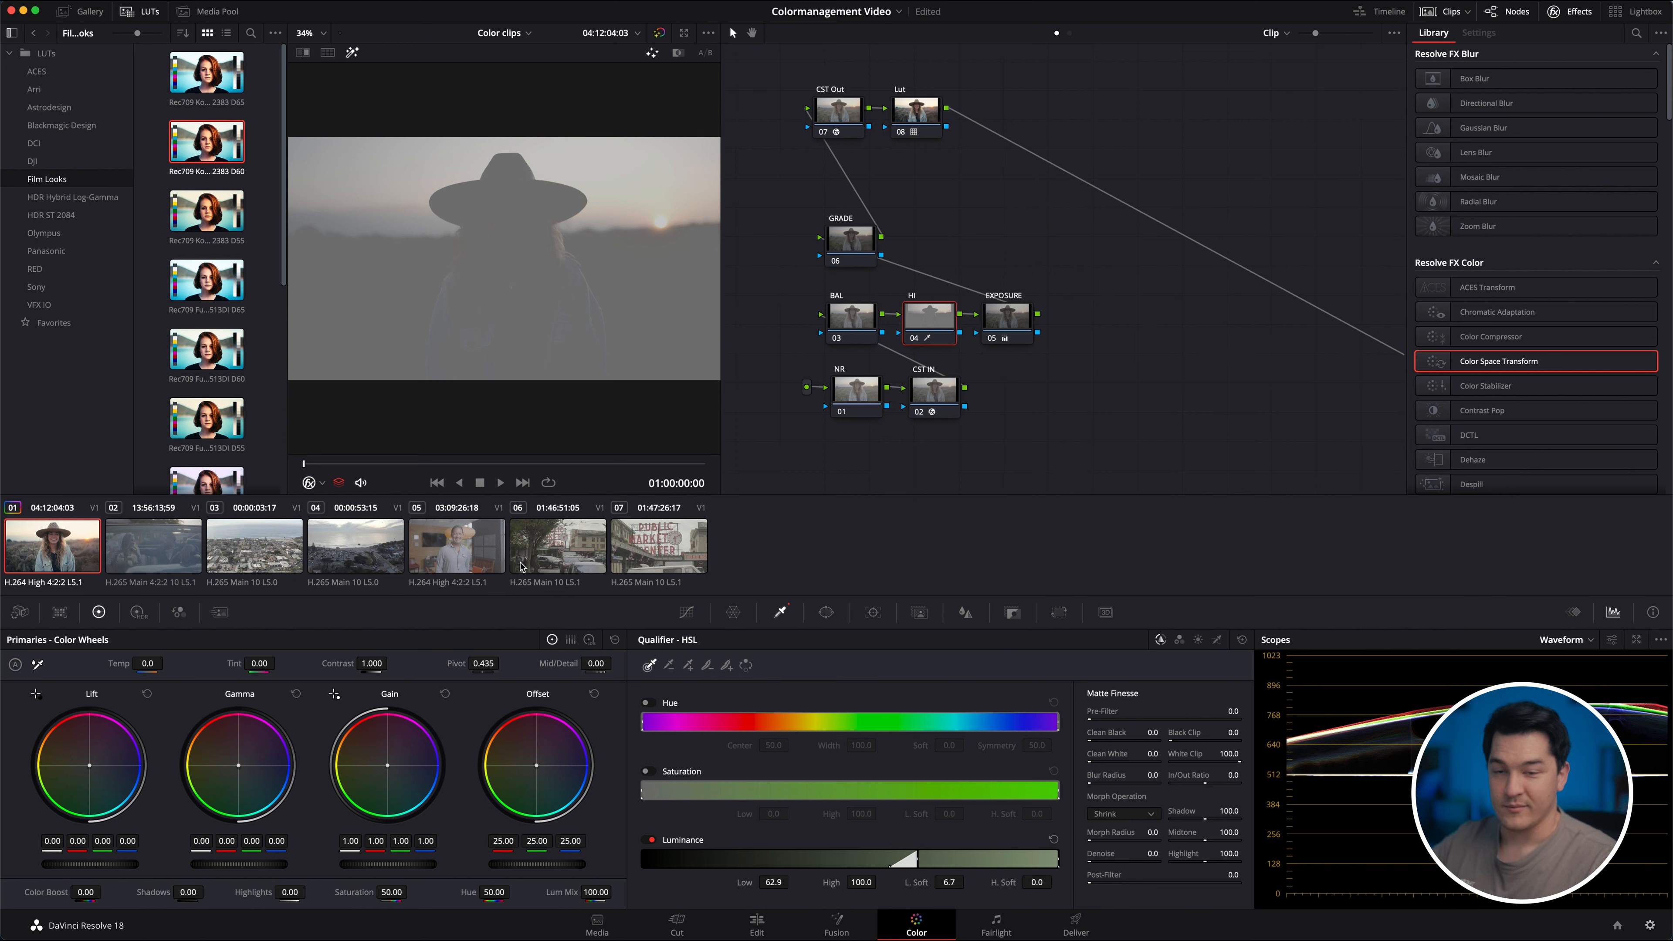
{"action": "key", "text": "shift+h"}
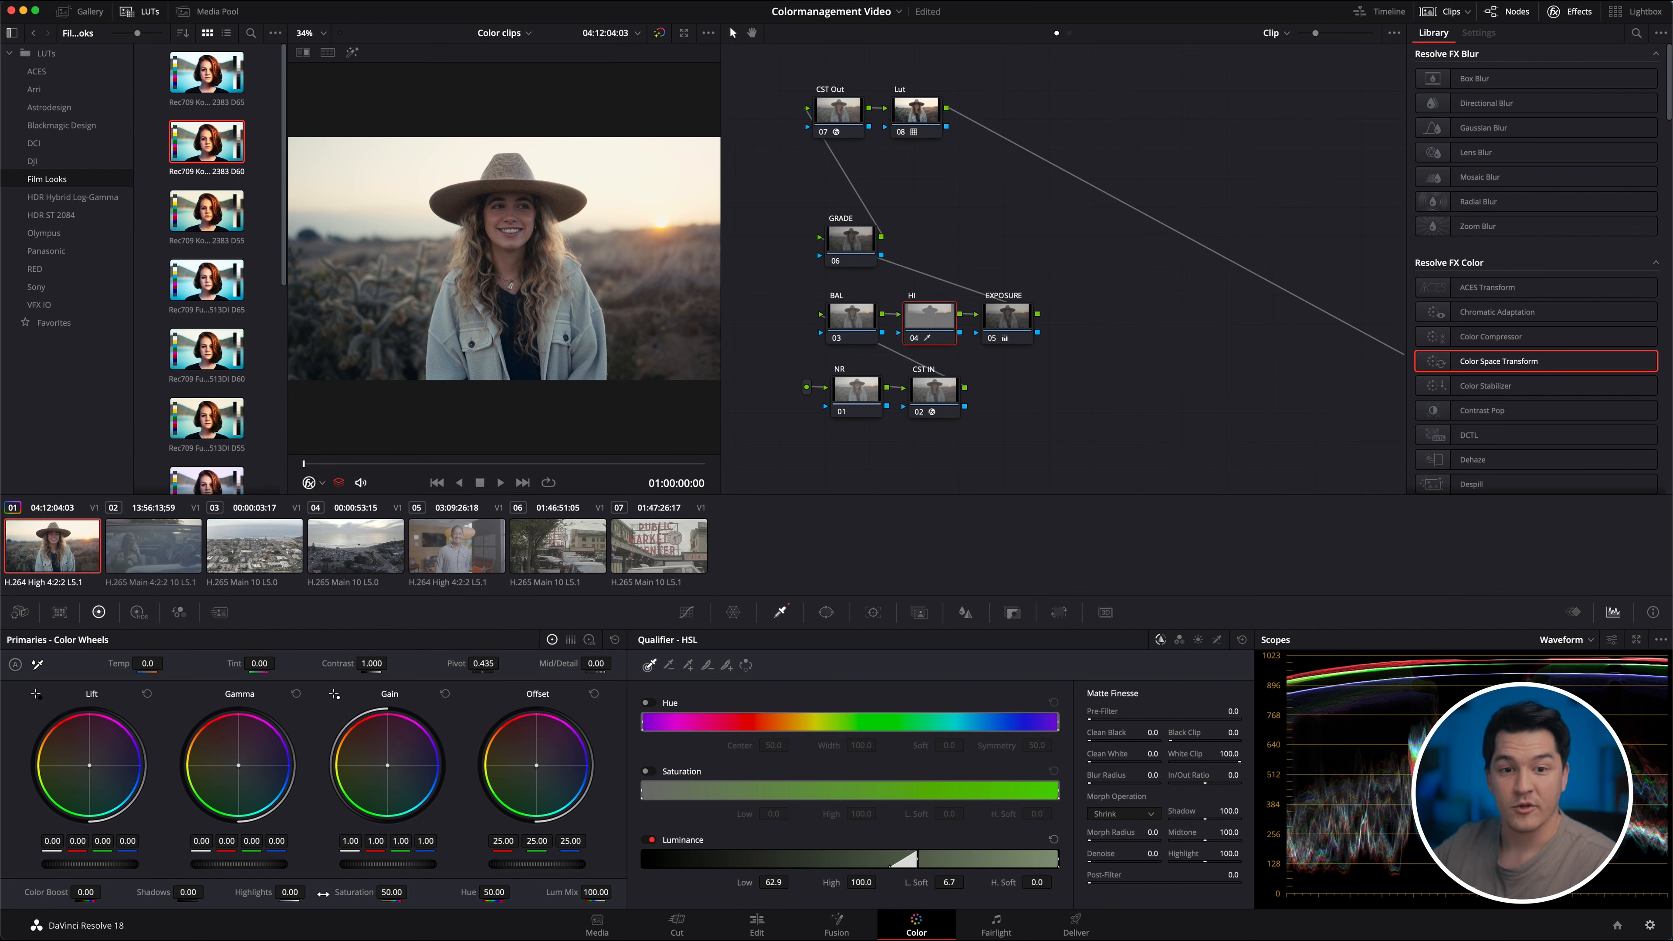
Lower the HI node's highlights to -12.50 and place the scopes in a floating window over the lower node graph.
{"action": "mouse_move", "coordinate": [295, 894]}
{"action": "left_mouse_down"}
{"action": "mouse_move", "coordinate": [254, 896]}
{"action": "mouse_move", "coordinate": [295, 893]}
{"action": "left_mouse_up"}
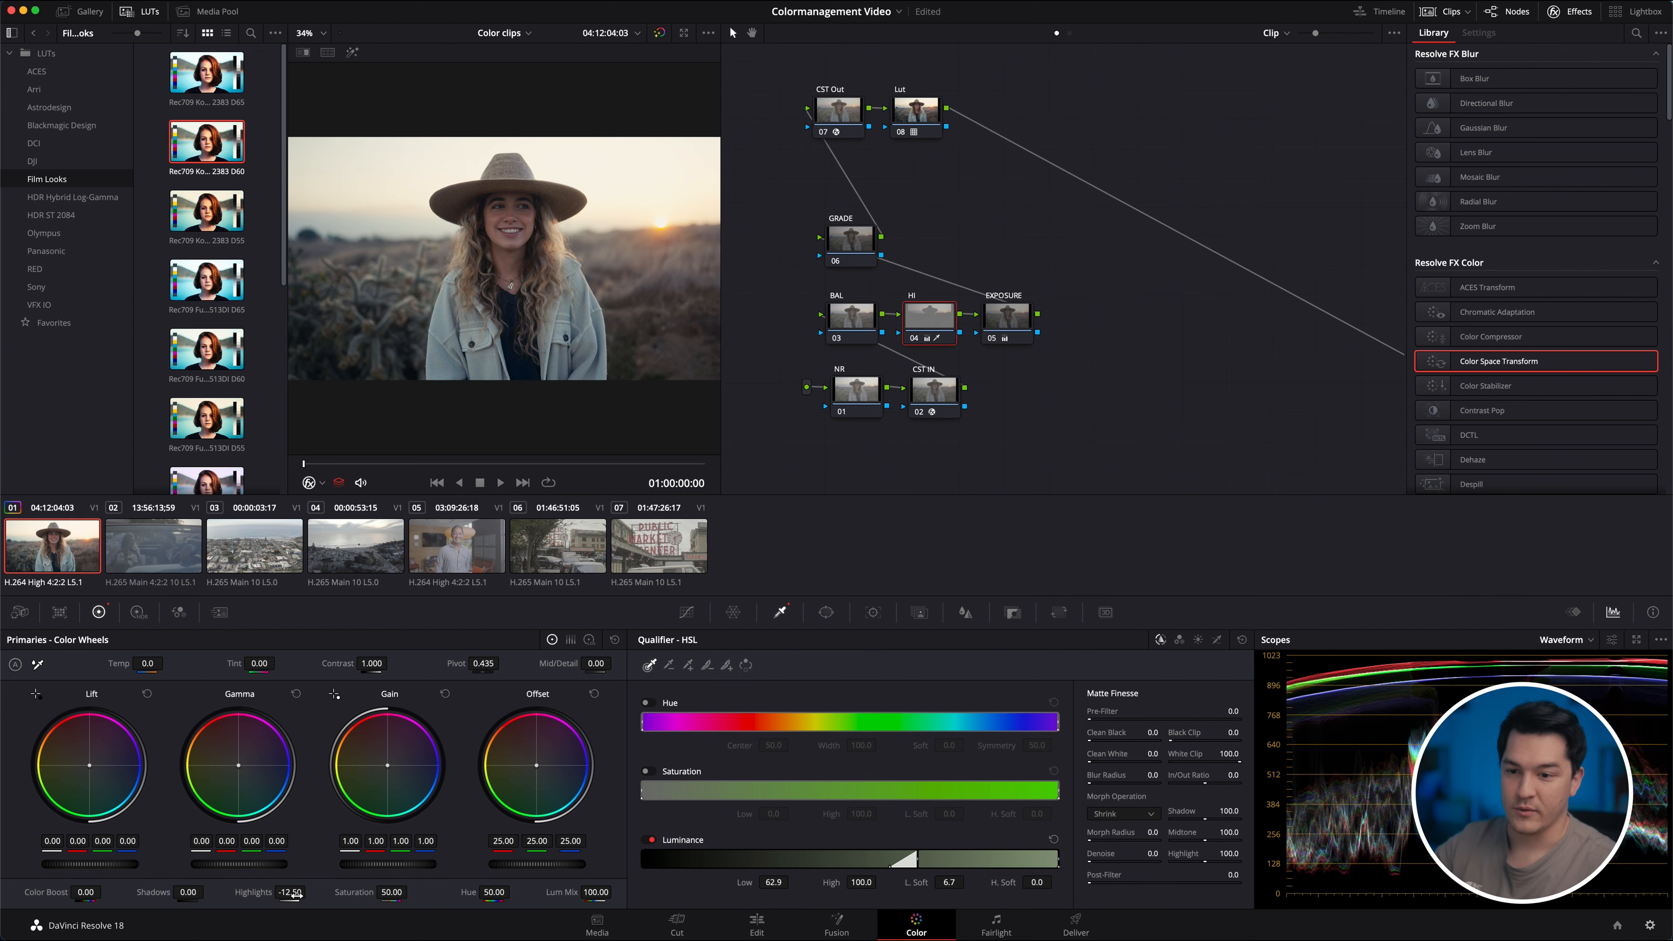
{"action": "left_click", "coordinate": [1636, 639]}
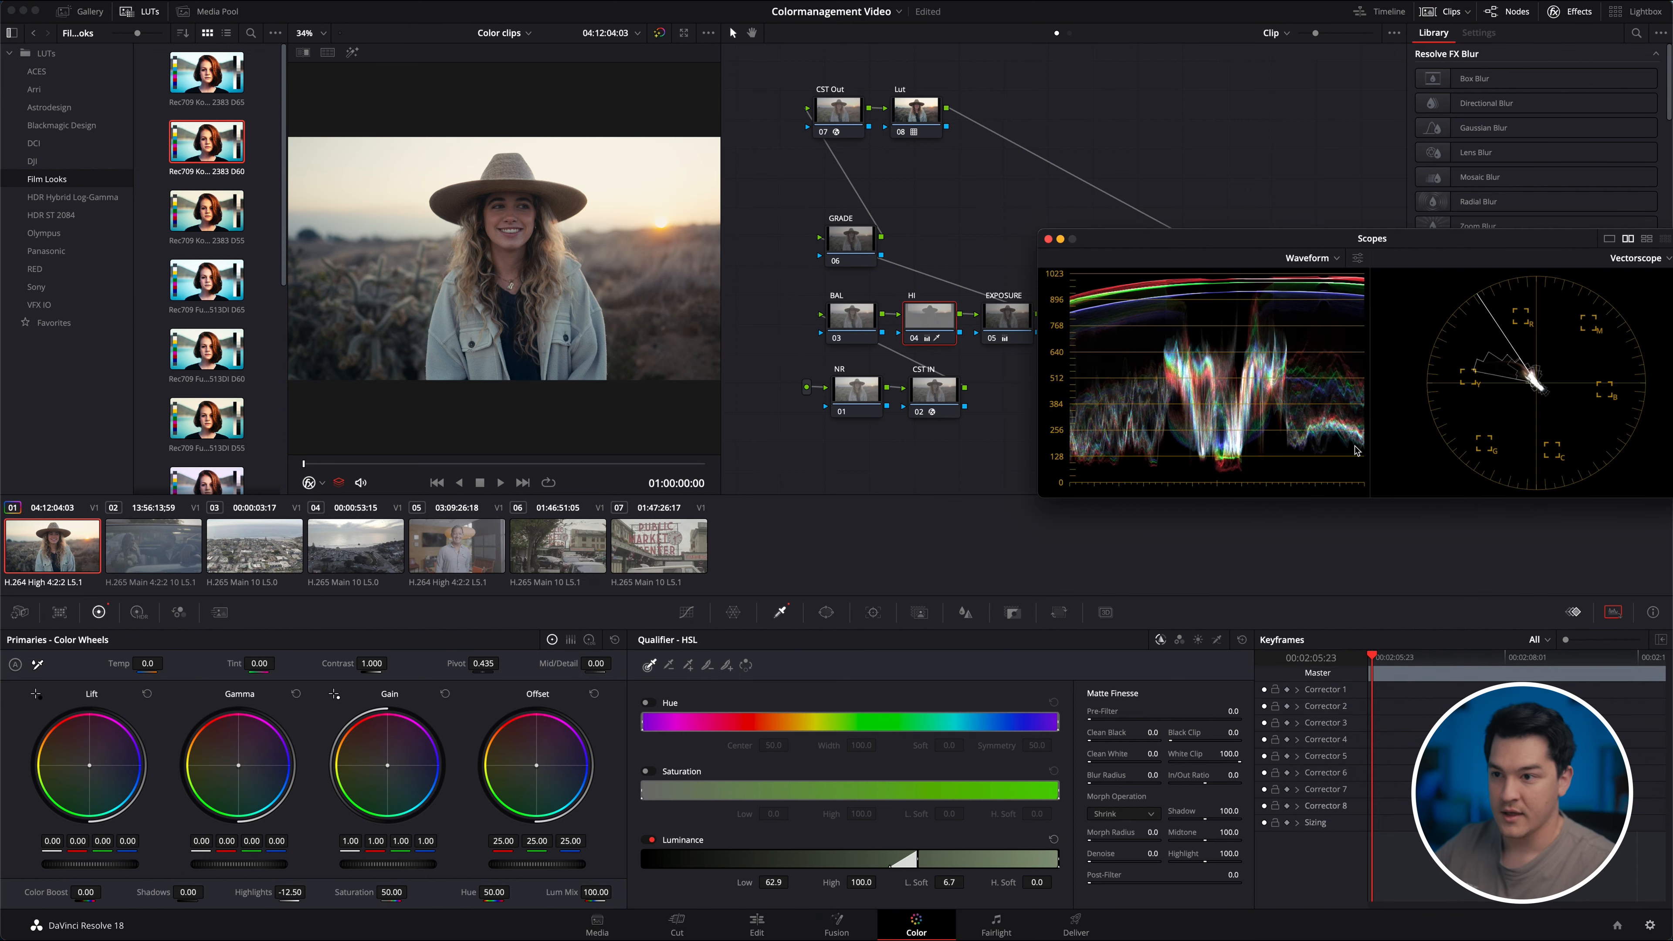
{"action": "left_click_drag", "start_coordinate": [1465, 240], "coordinate": [1345, 409]}
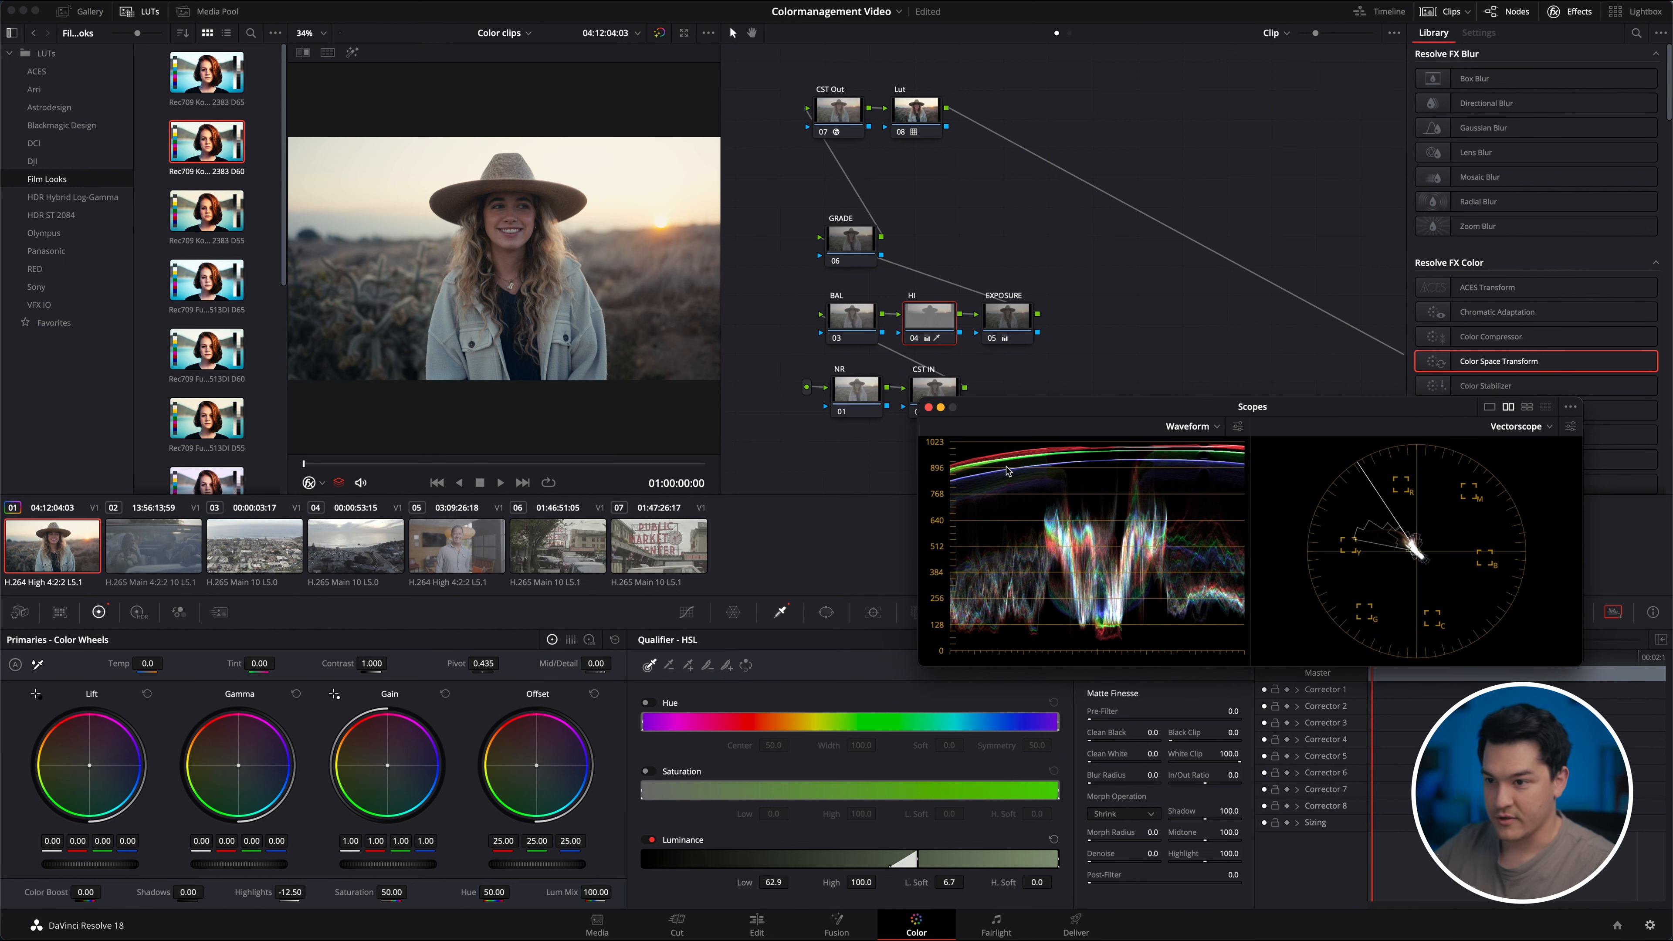
Set the HI node's highlights to -30.00 and its saturation to 61.60.
{"action": "left_click", "coordinate": [926, 302]}
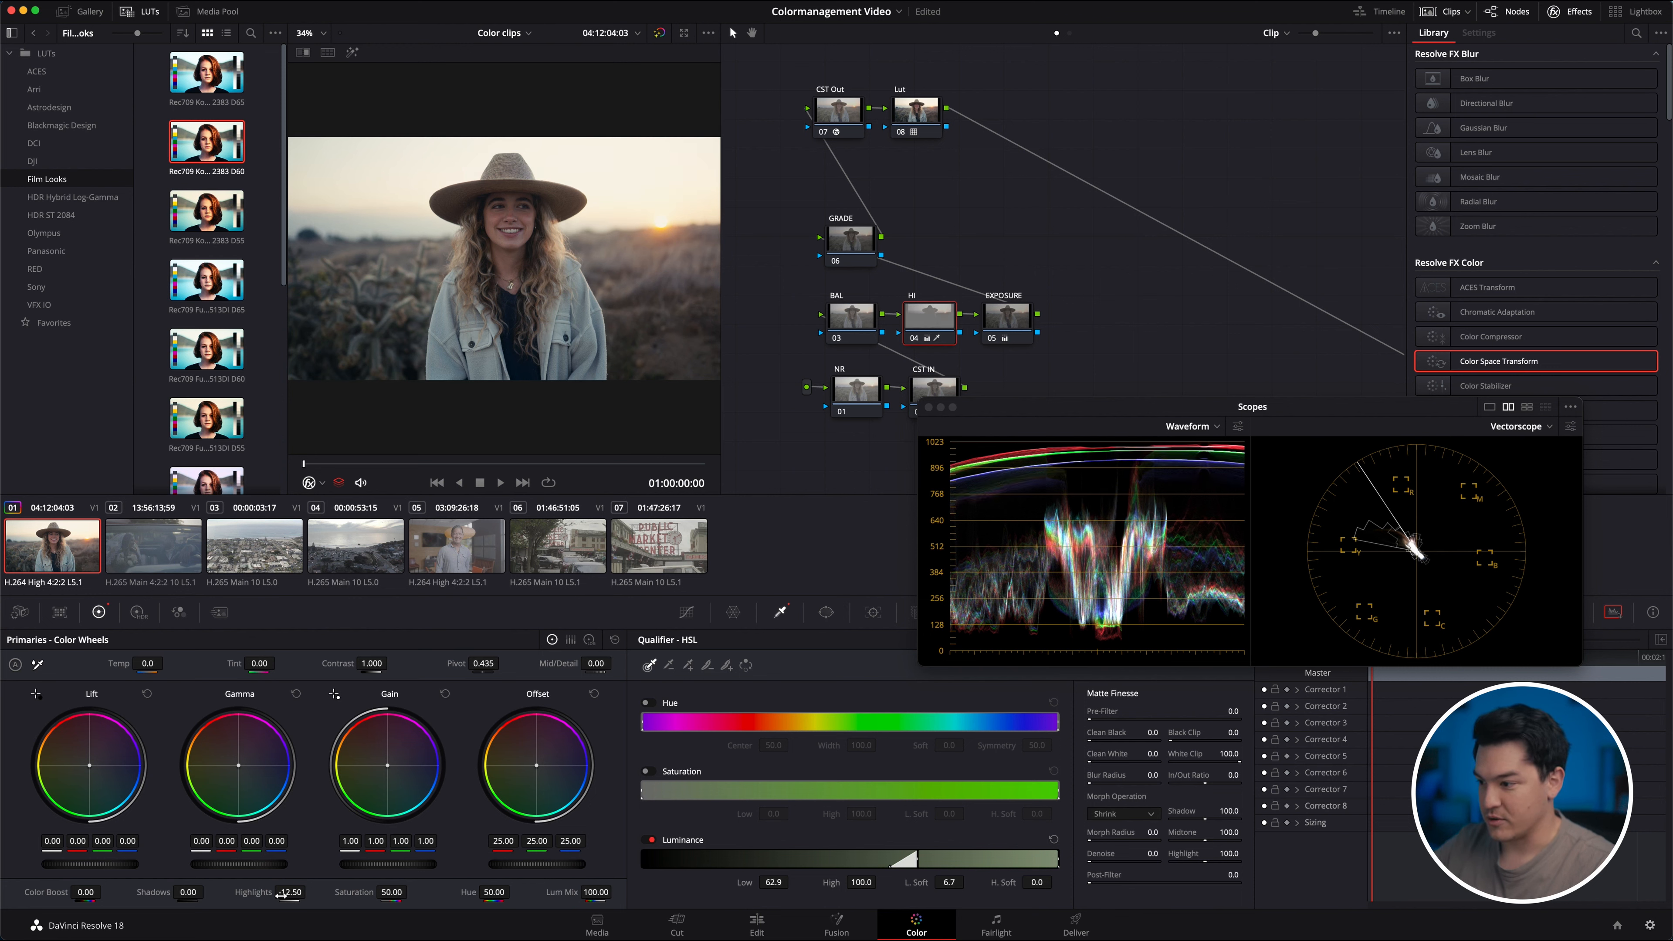
{"action": "left_click_drag", "start_coordinate": [282, 894], "coordinate": [243, 894]}
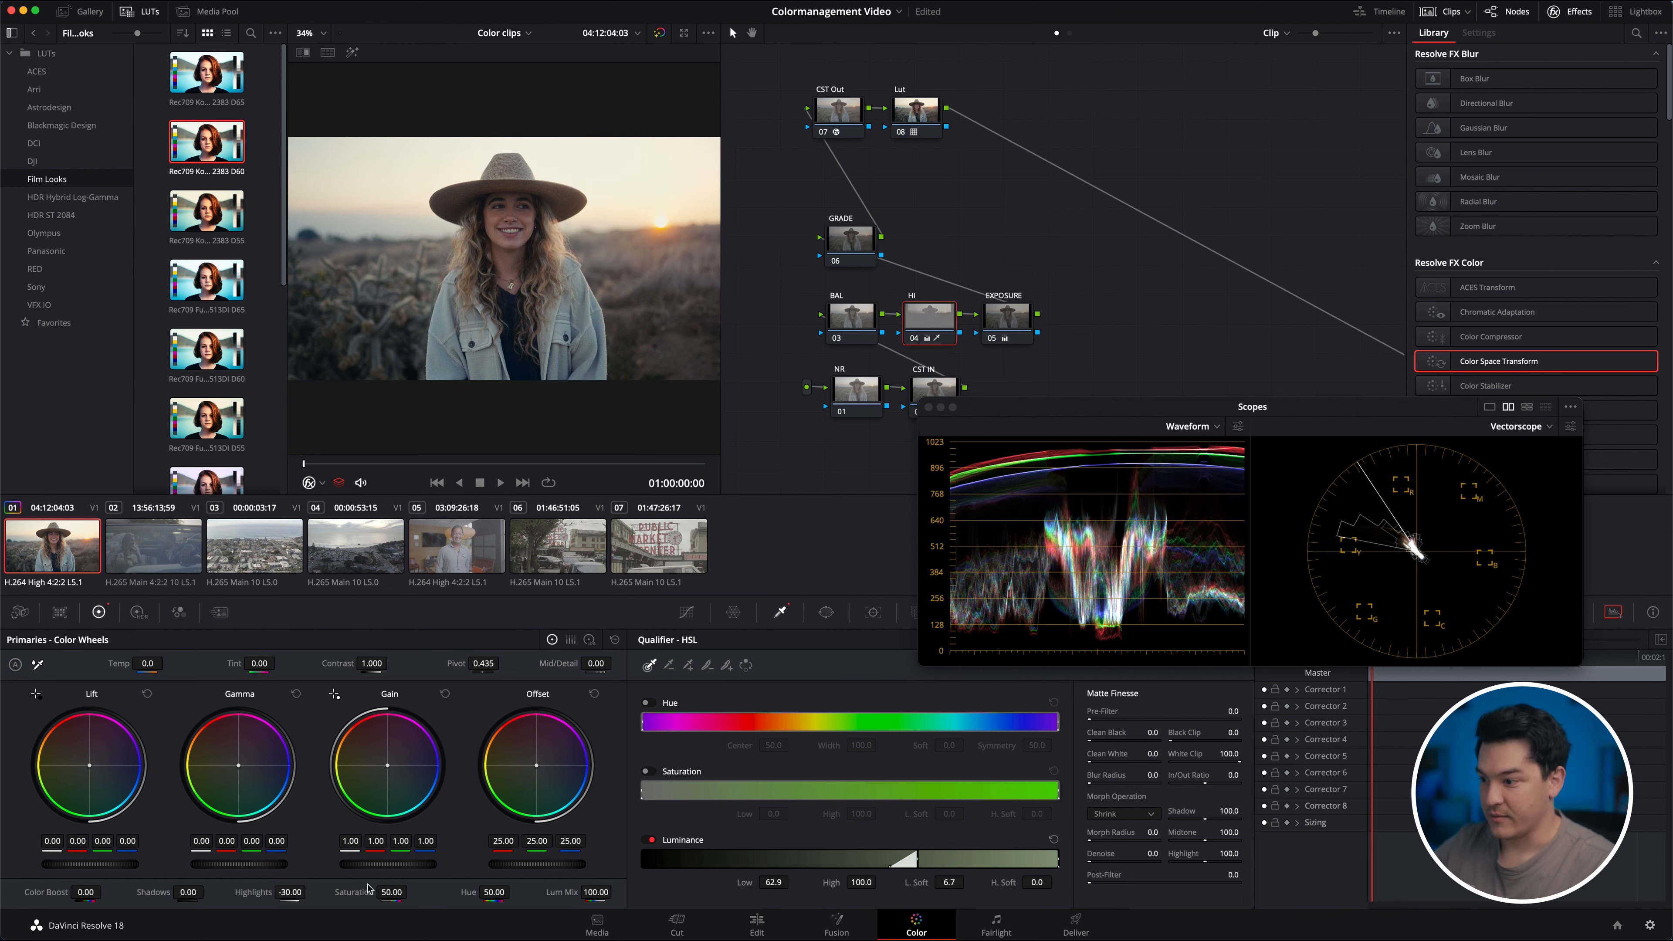
{"action": "mouse_move", "coordinate": [388, 892]}
{"action": "left_mouse_down"}
{"action": "mouse_move", "coordinate": [437, 885]}
{"action": "mouse_move", "coordinate": [422, 887]}
{"action": "left_mouse_up"}
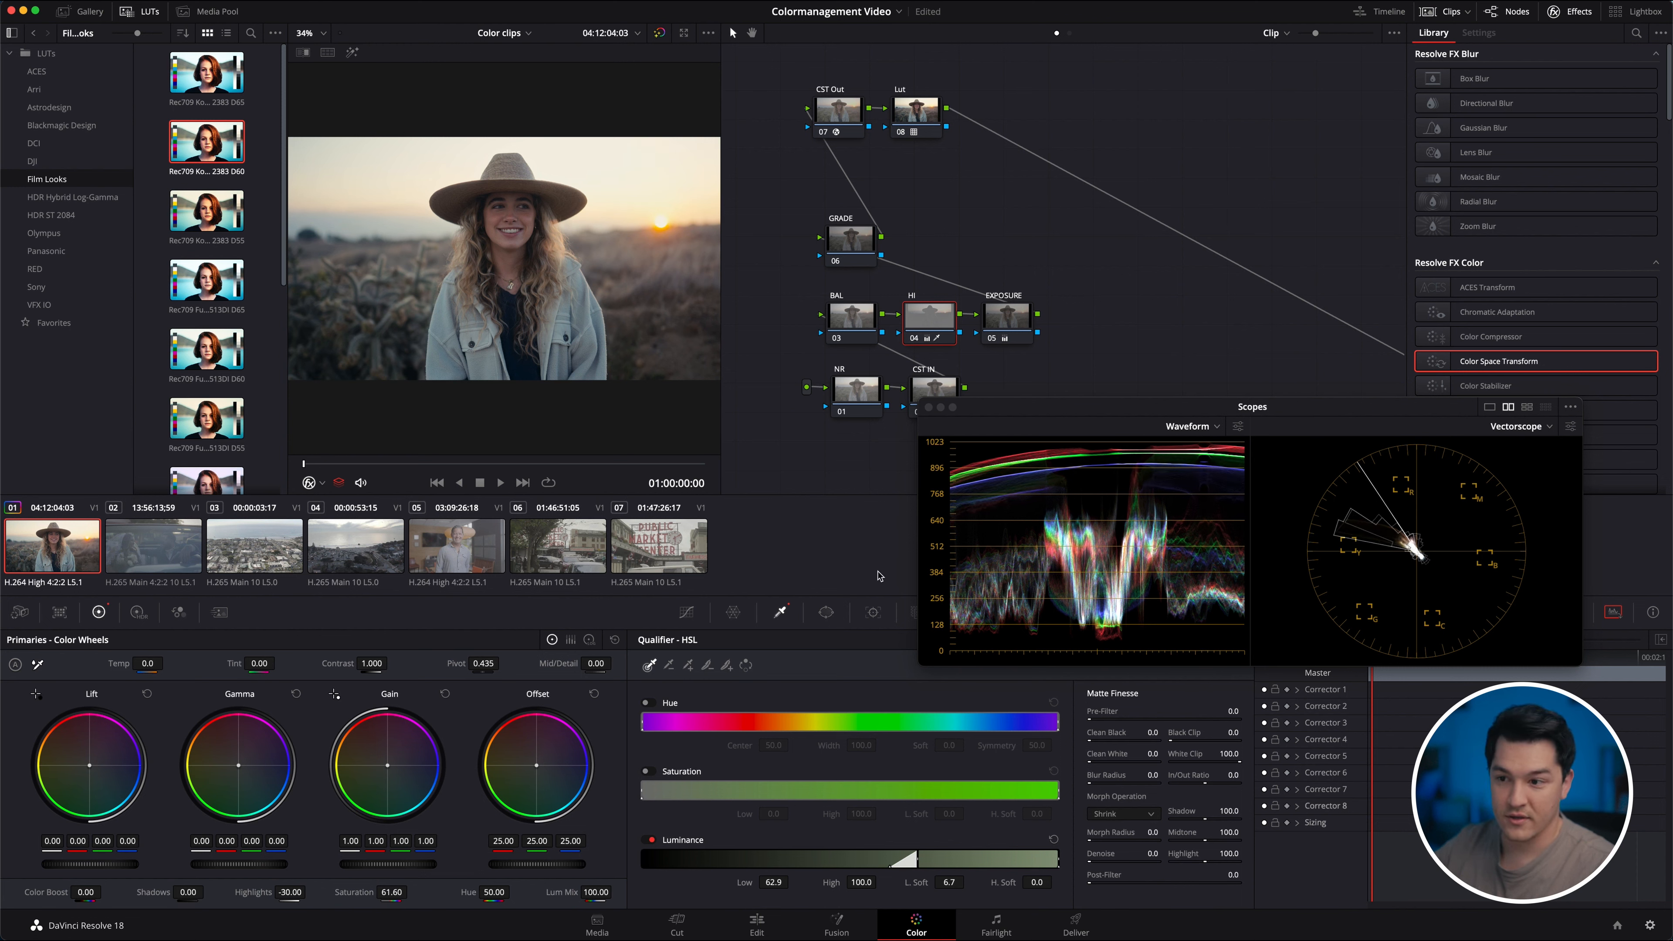
Nudge the red channel of the lift slightly on the BAL node.
{"action": "left_click", "coordinate": [859, 329]}
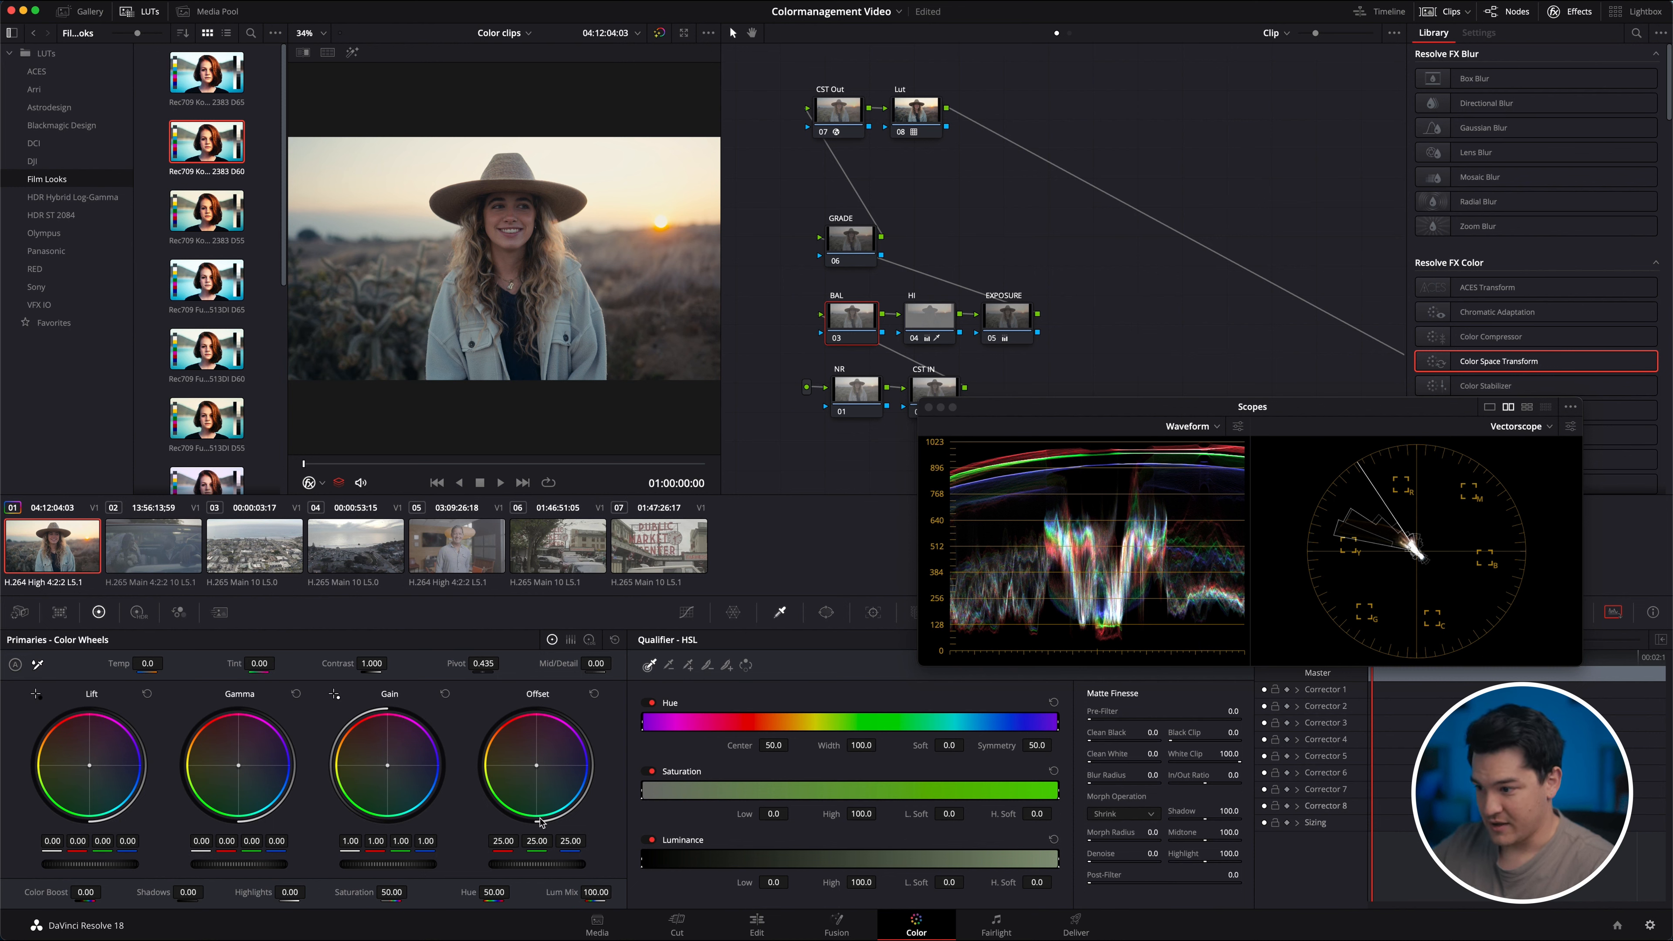
{"action": "left_click_drag", "start_coordinate": [74, 842], "coordinate": [75, 844]}
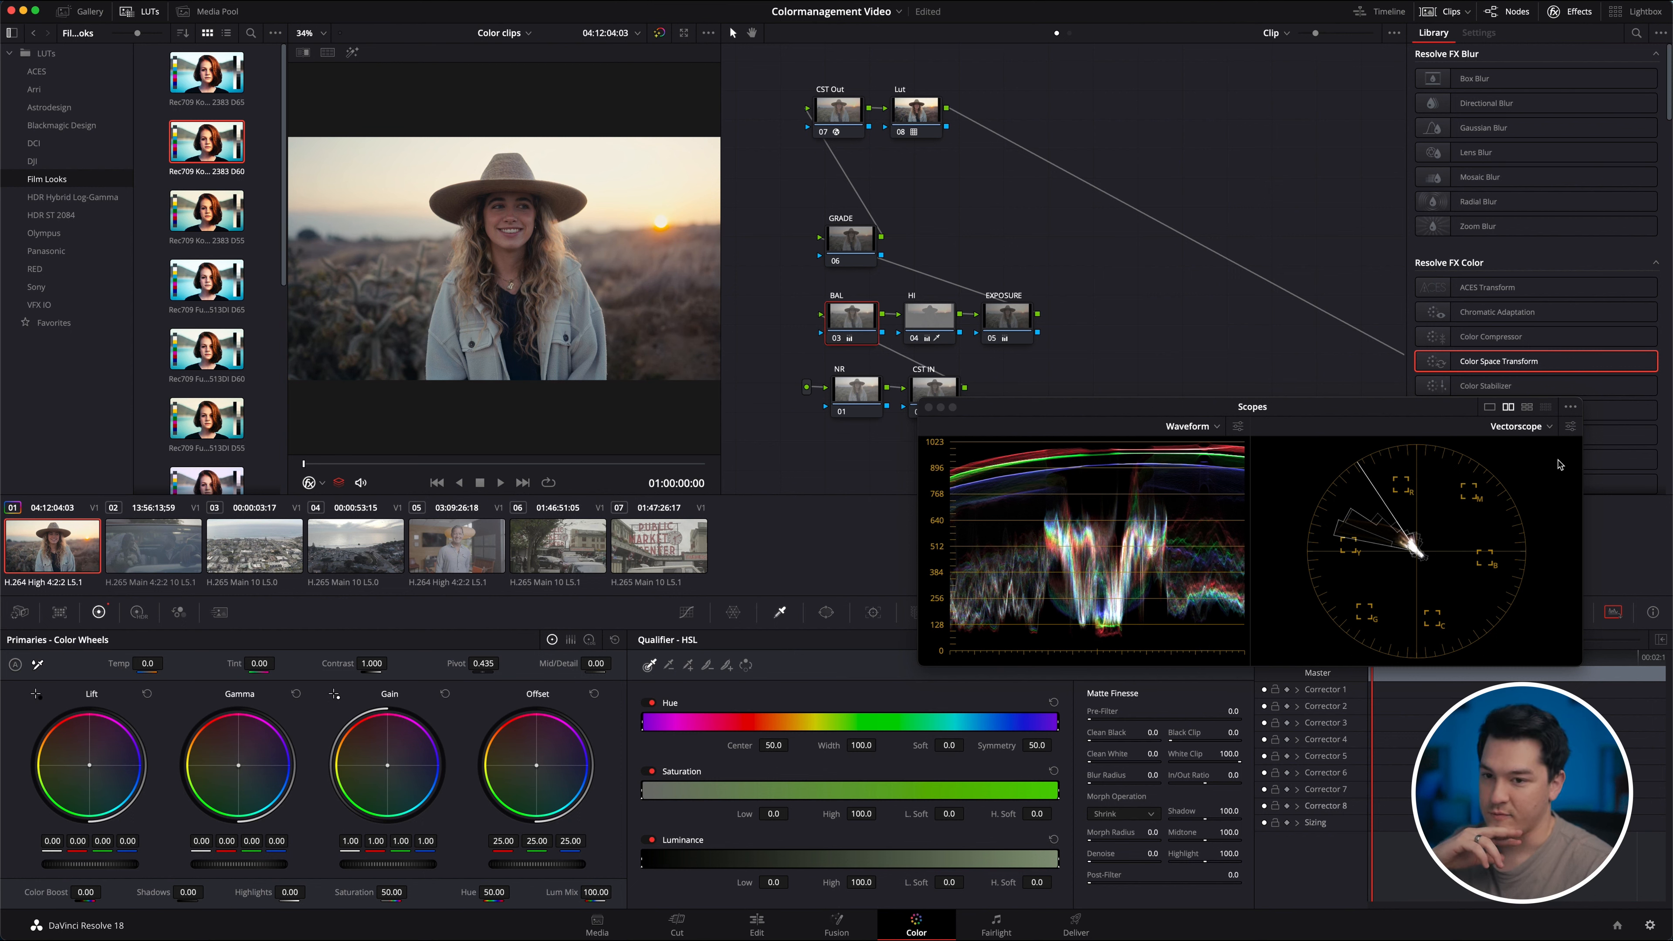
Switch the viewer's on-screen control to Qualifier and toggle Display Qualifier Focus for the scopes.
{"action": "left_click", "coordinate": [322, 483]}
{"action": "left_click", "coordinate": [339, 524]}
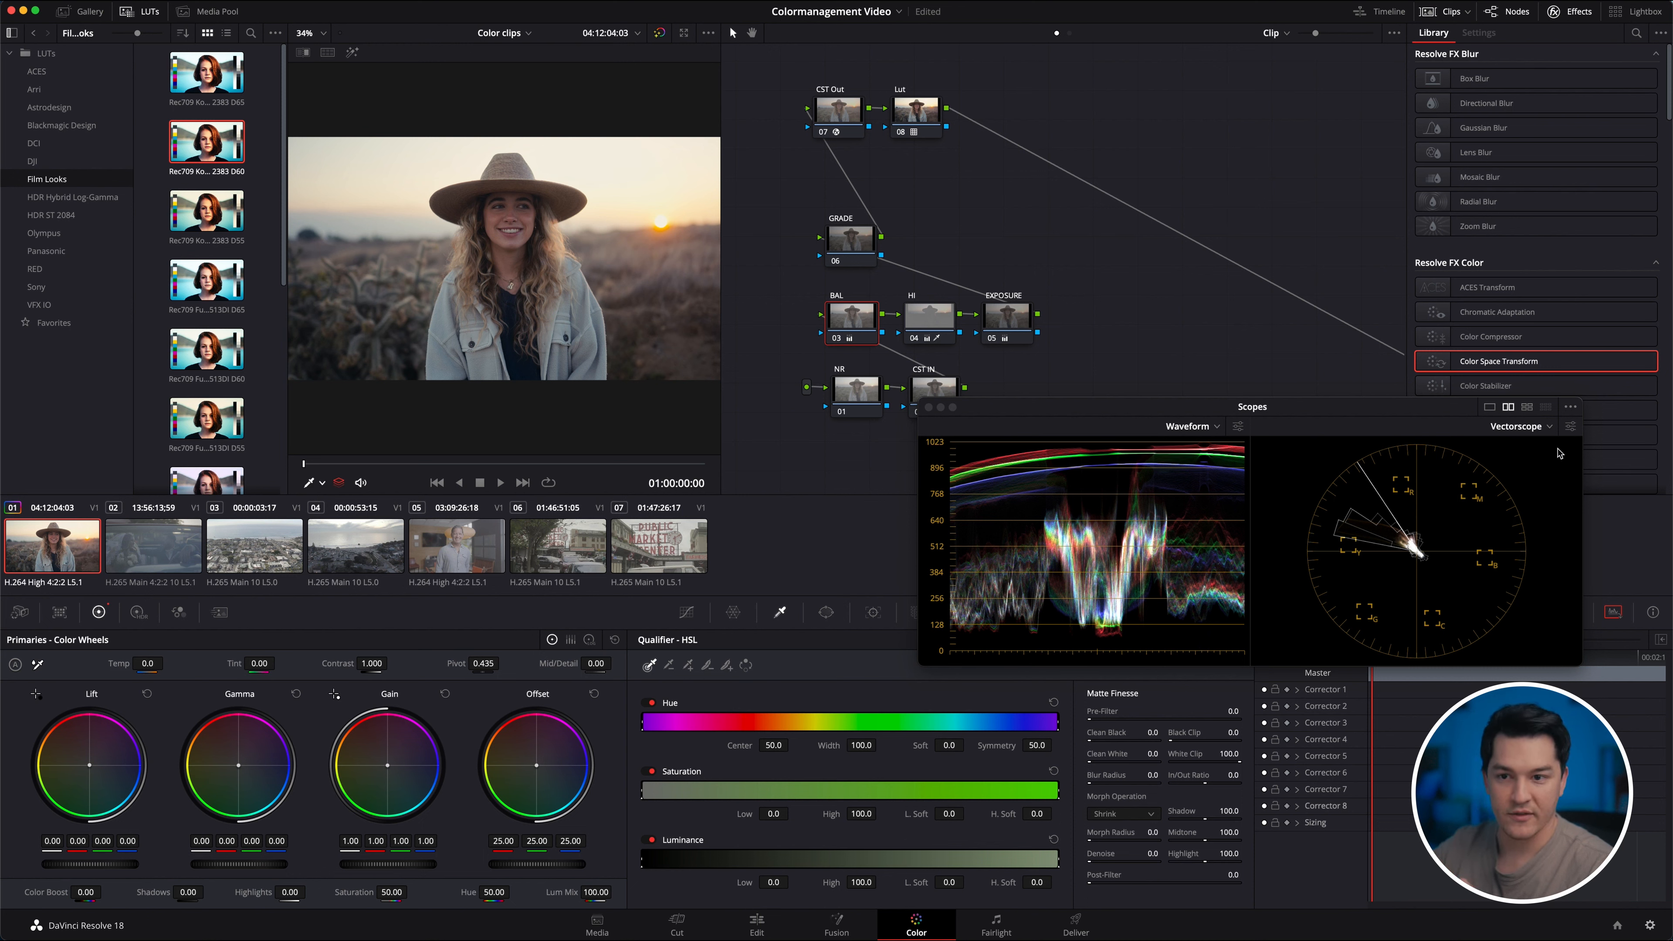
{"action": "left_click", "coordinate": [1570, 408]}
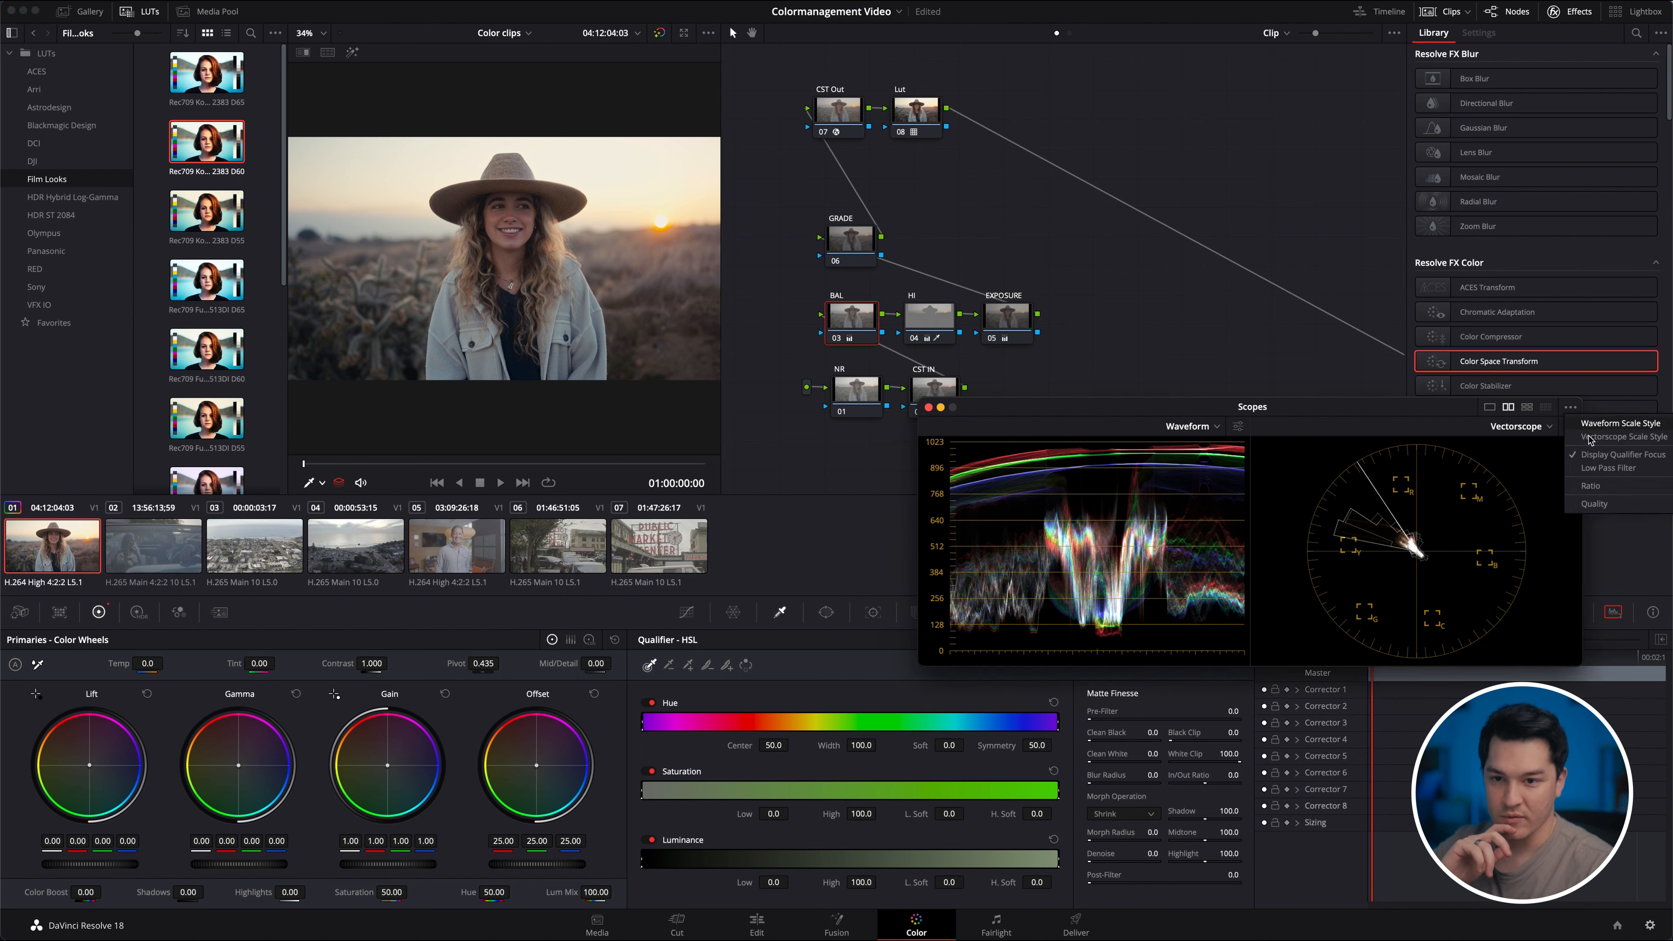
{"action": "left_click", "coordinate": [1600, 456]}
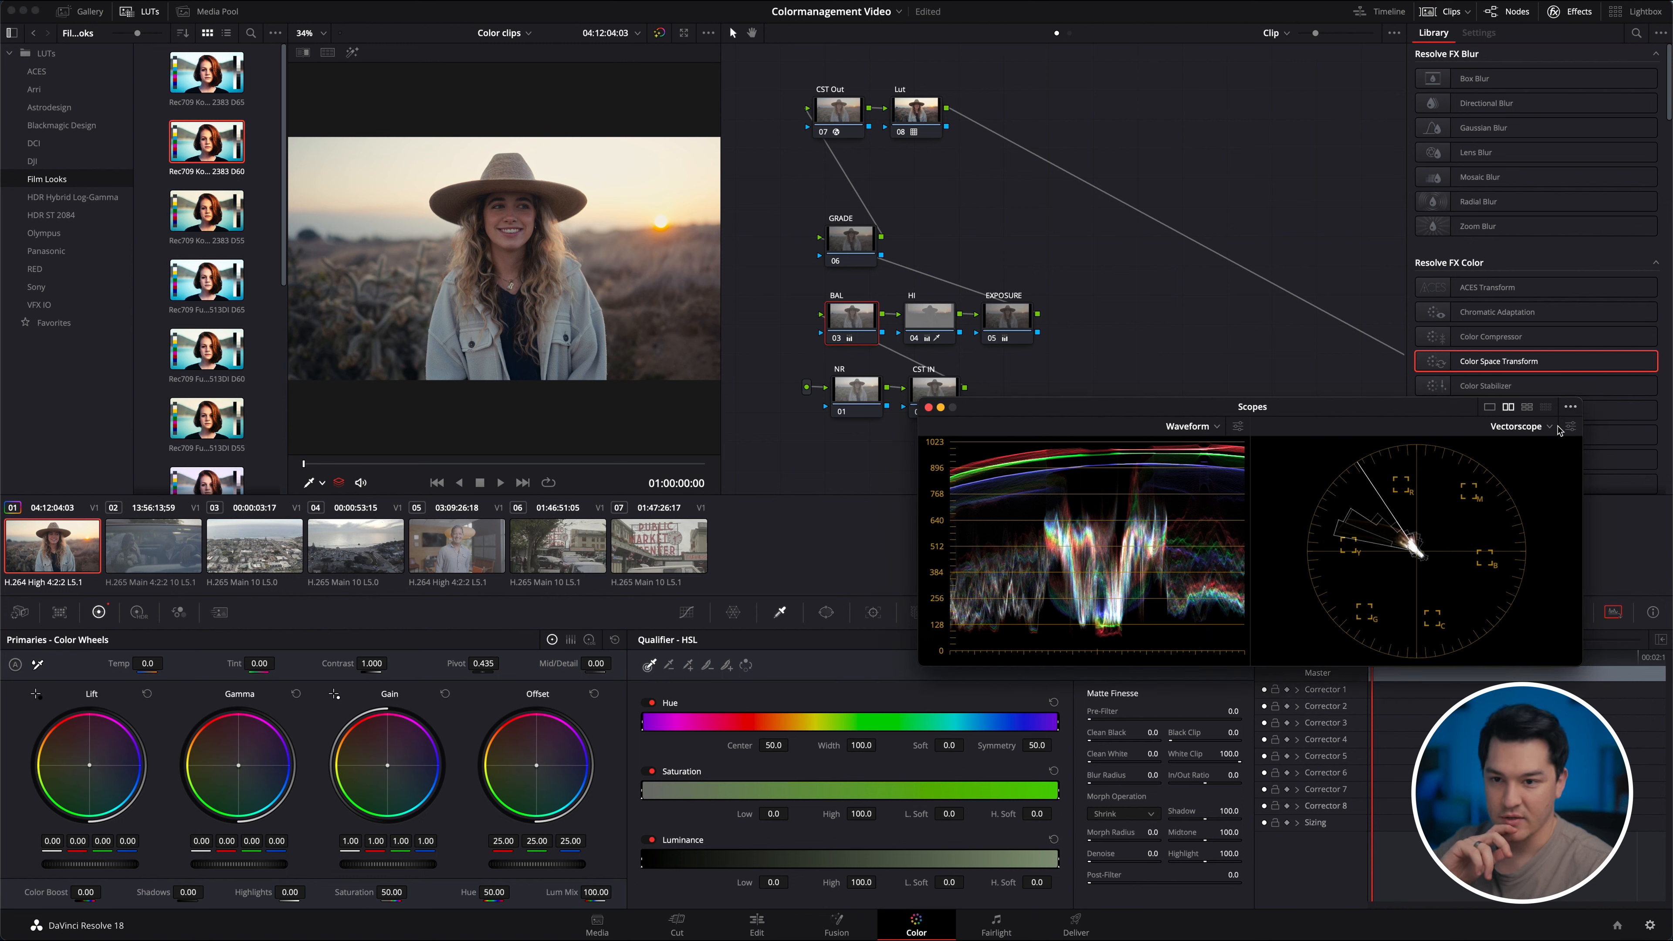
Turn on the 2x zoom display for the vectorscope.
{"action": "left_click", "coordinate": [1571, 427]}
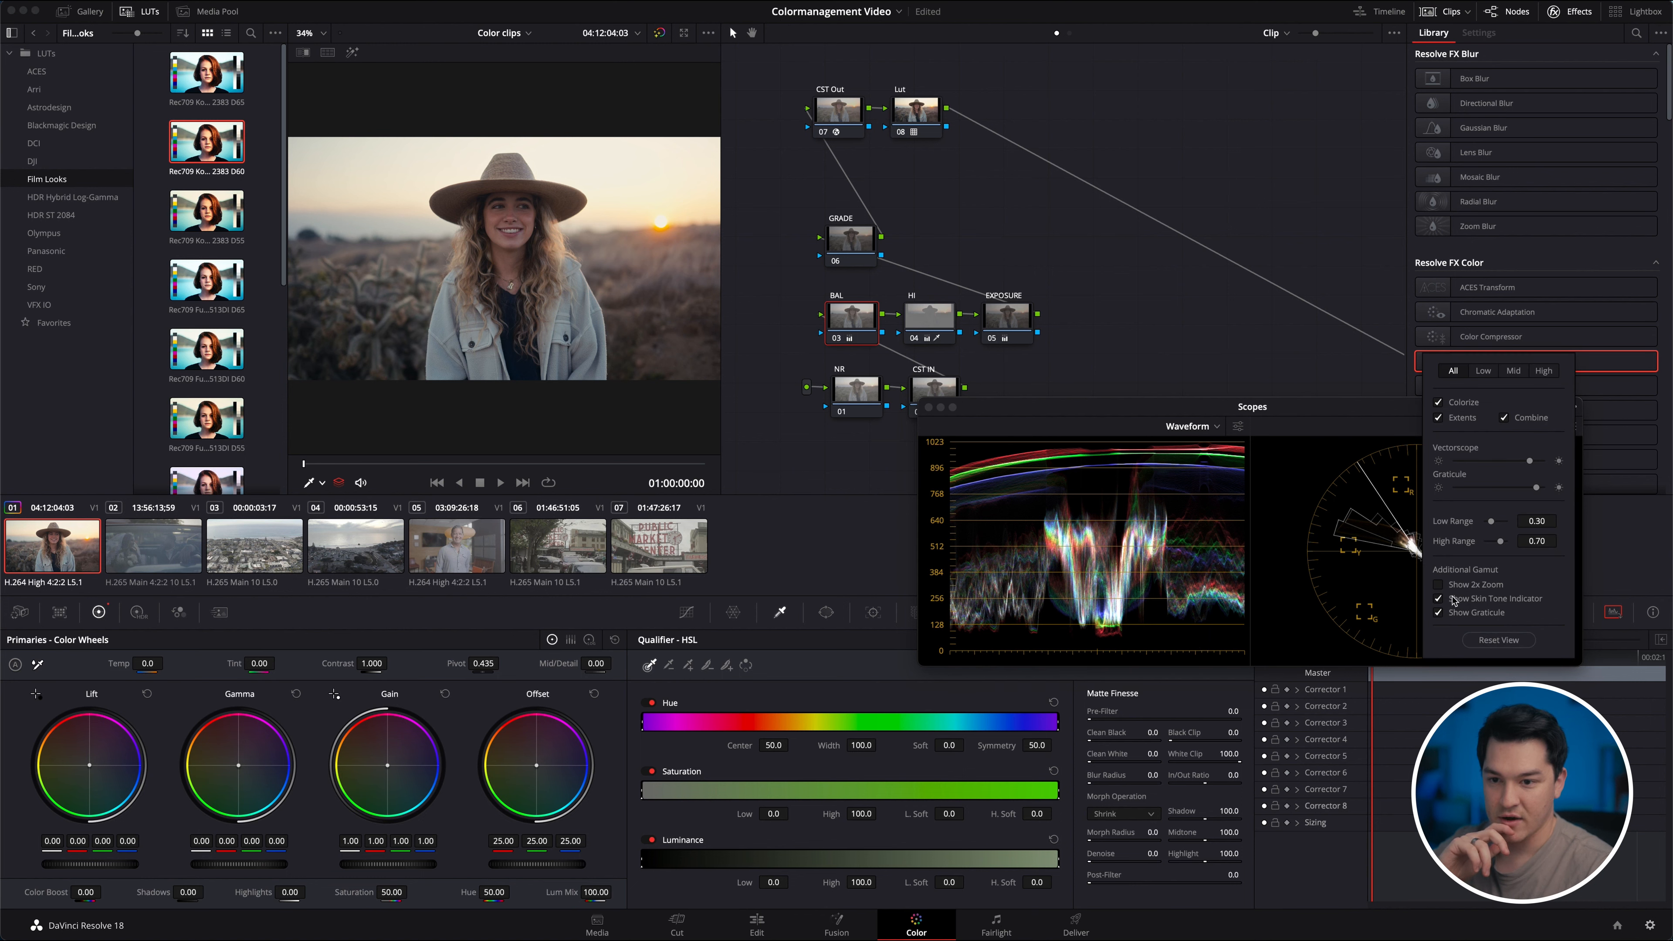
{"action": "left_click", "coordinate": [1440, 585]}
{"action": "left_click", "coordinate": [1369, 613]}
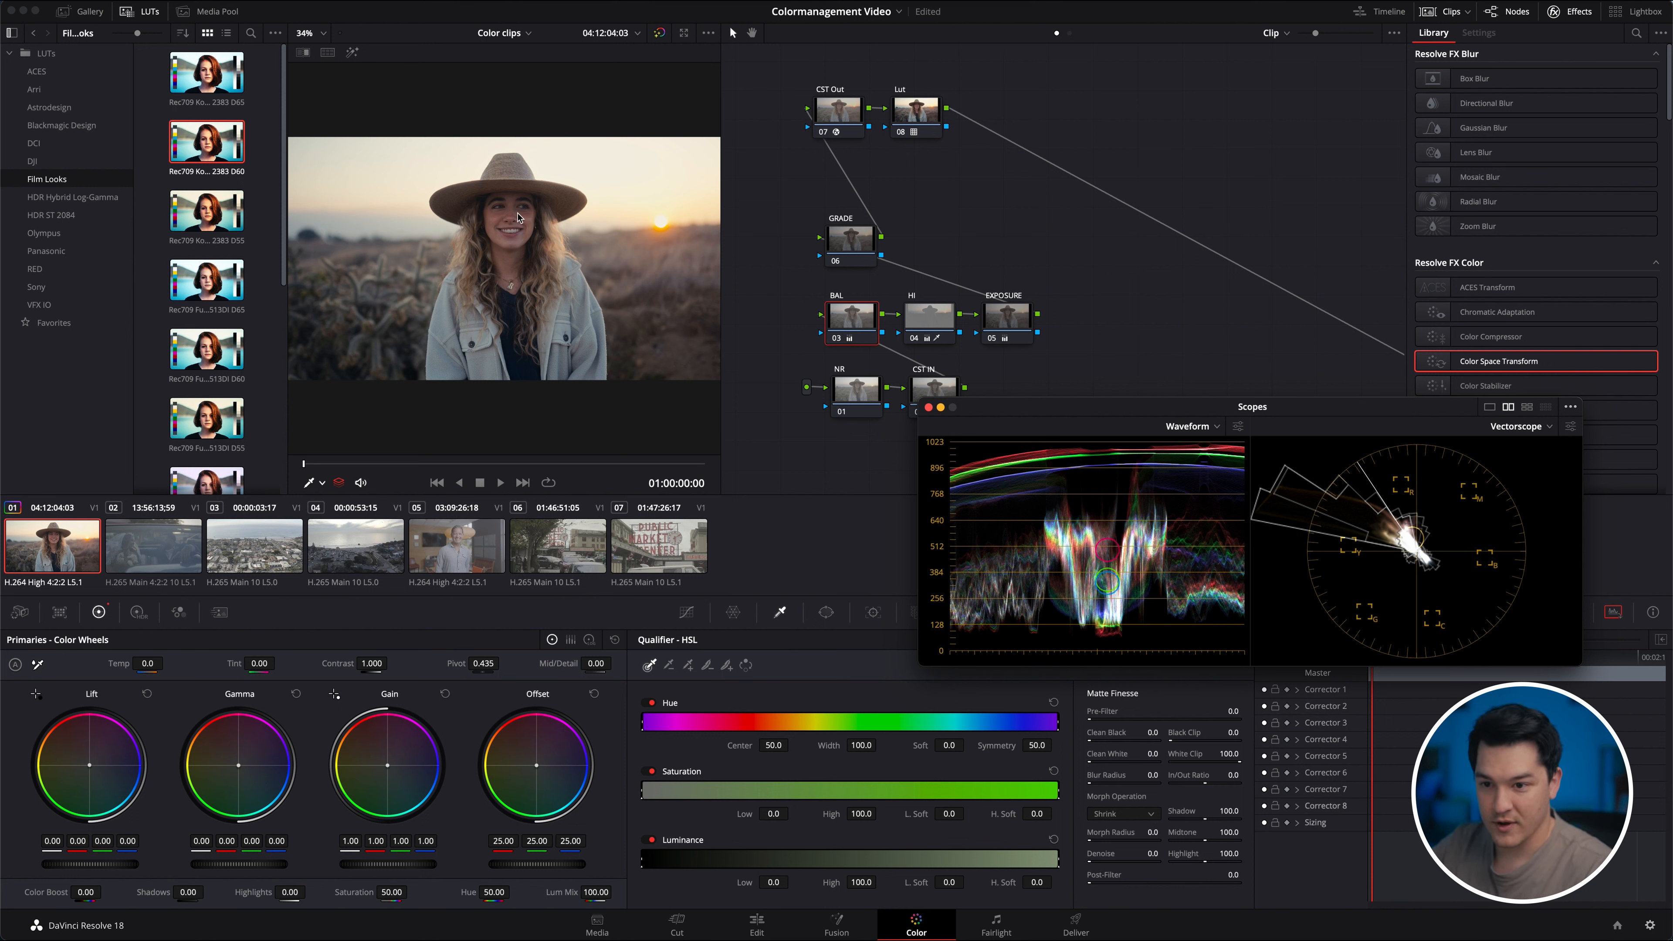
{"action": "left_click", "coordinate": [1238, 179]}
Add two serial nodes after the GRADE node and make GRADE the active node again.
{"action": "left_click", "coordinate": [1018, 315]}
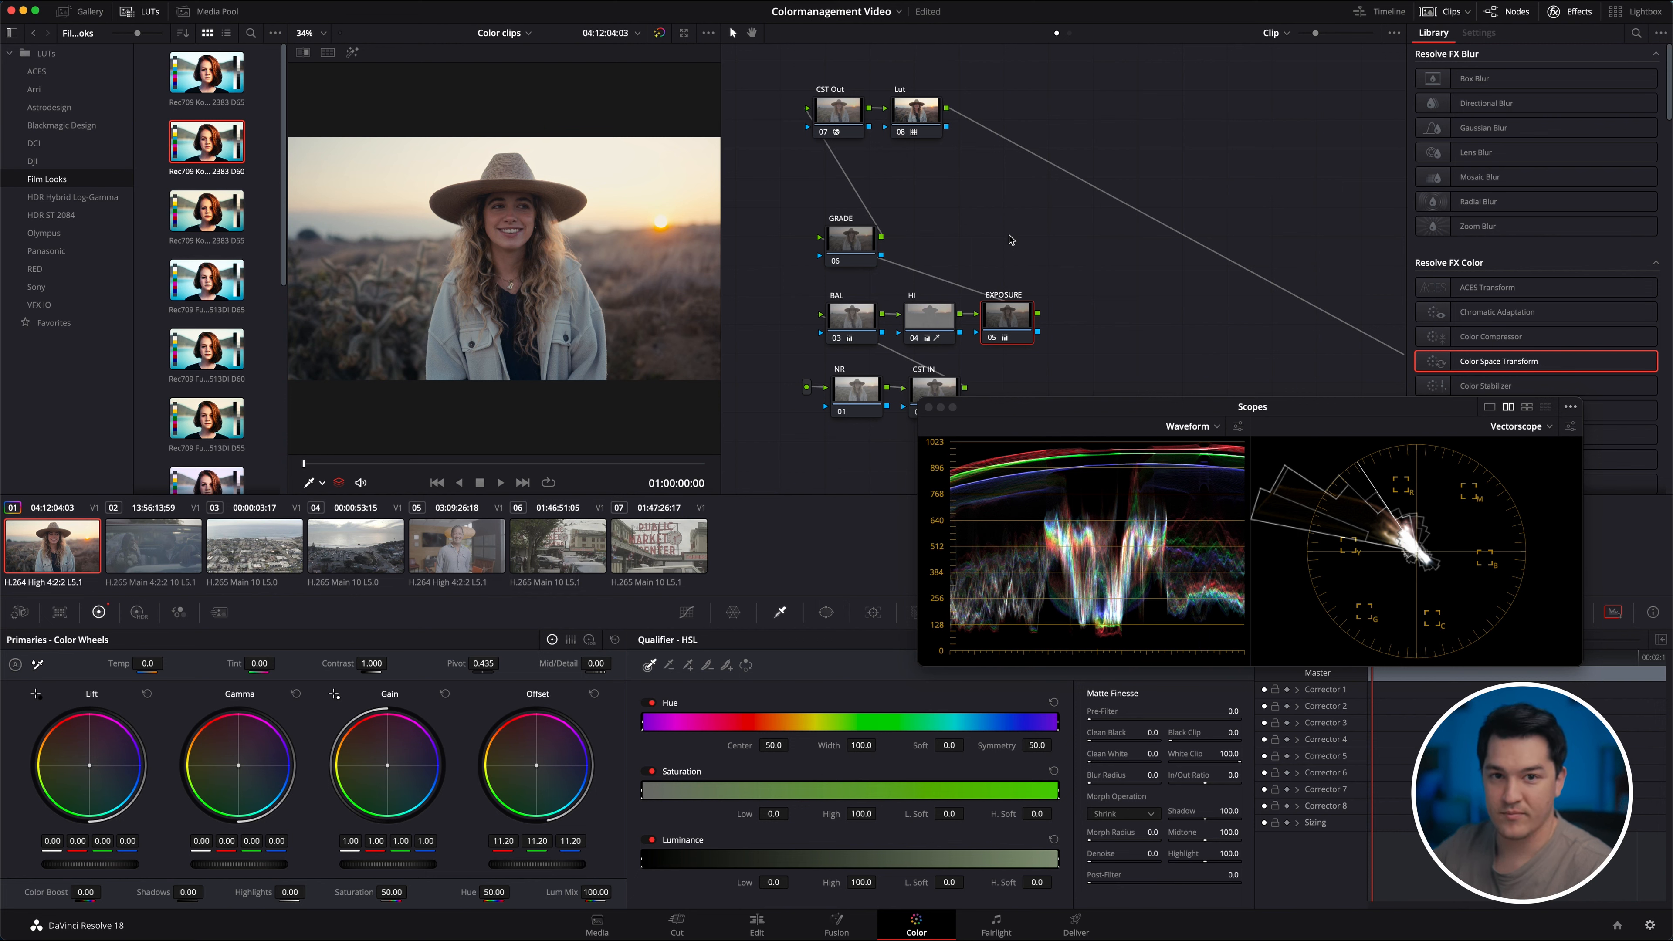
{"action": "left_click", "coordinate": [921, 122]}
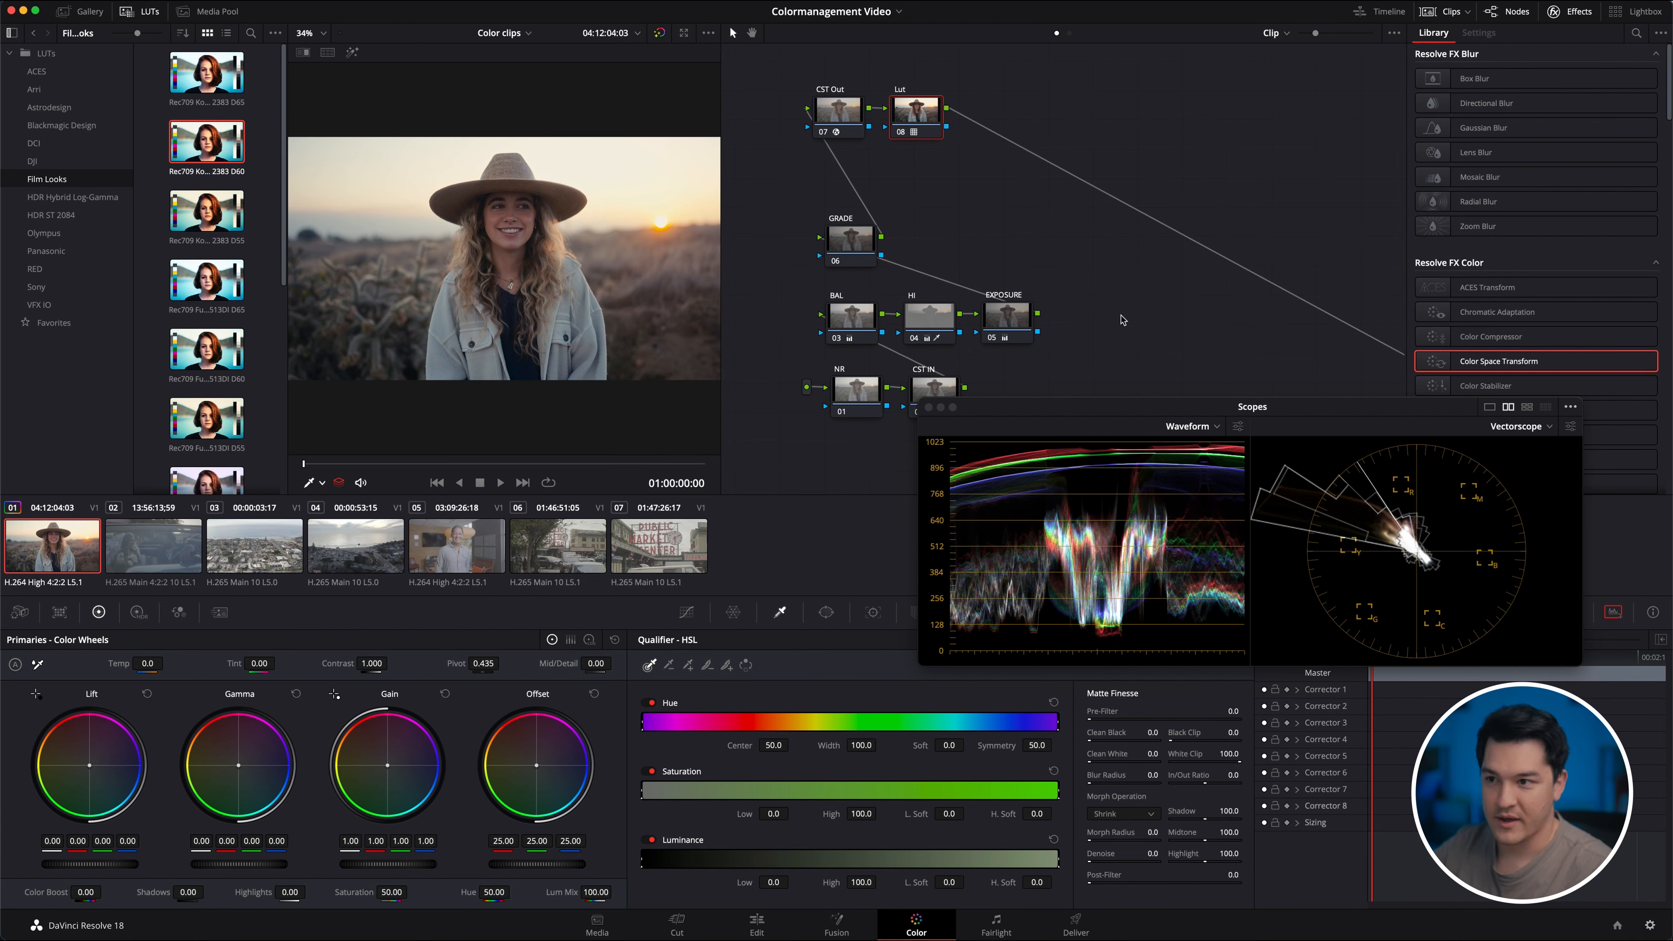
{"action": "left_click", "coordinate": [848, 247]}
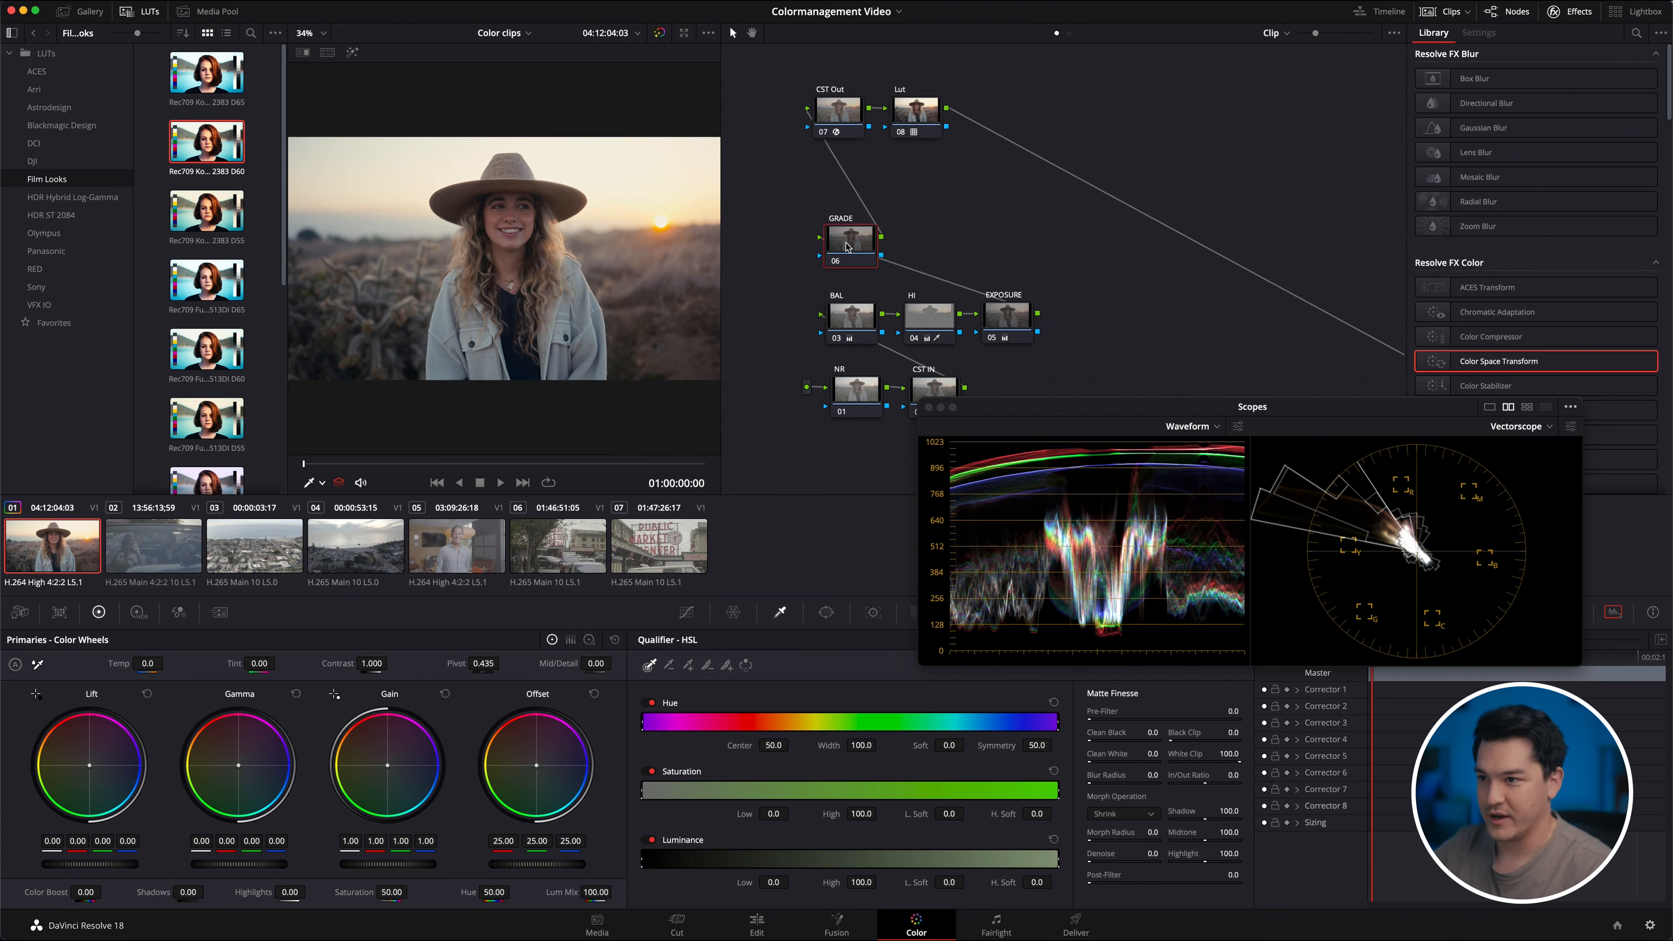
{"action": "key", "text": "alt+s"}
{"action": "key", "text": "alt+s"}
{"action": "left_click", "coordinate": [848, 247]}
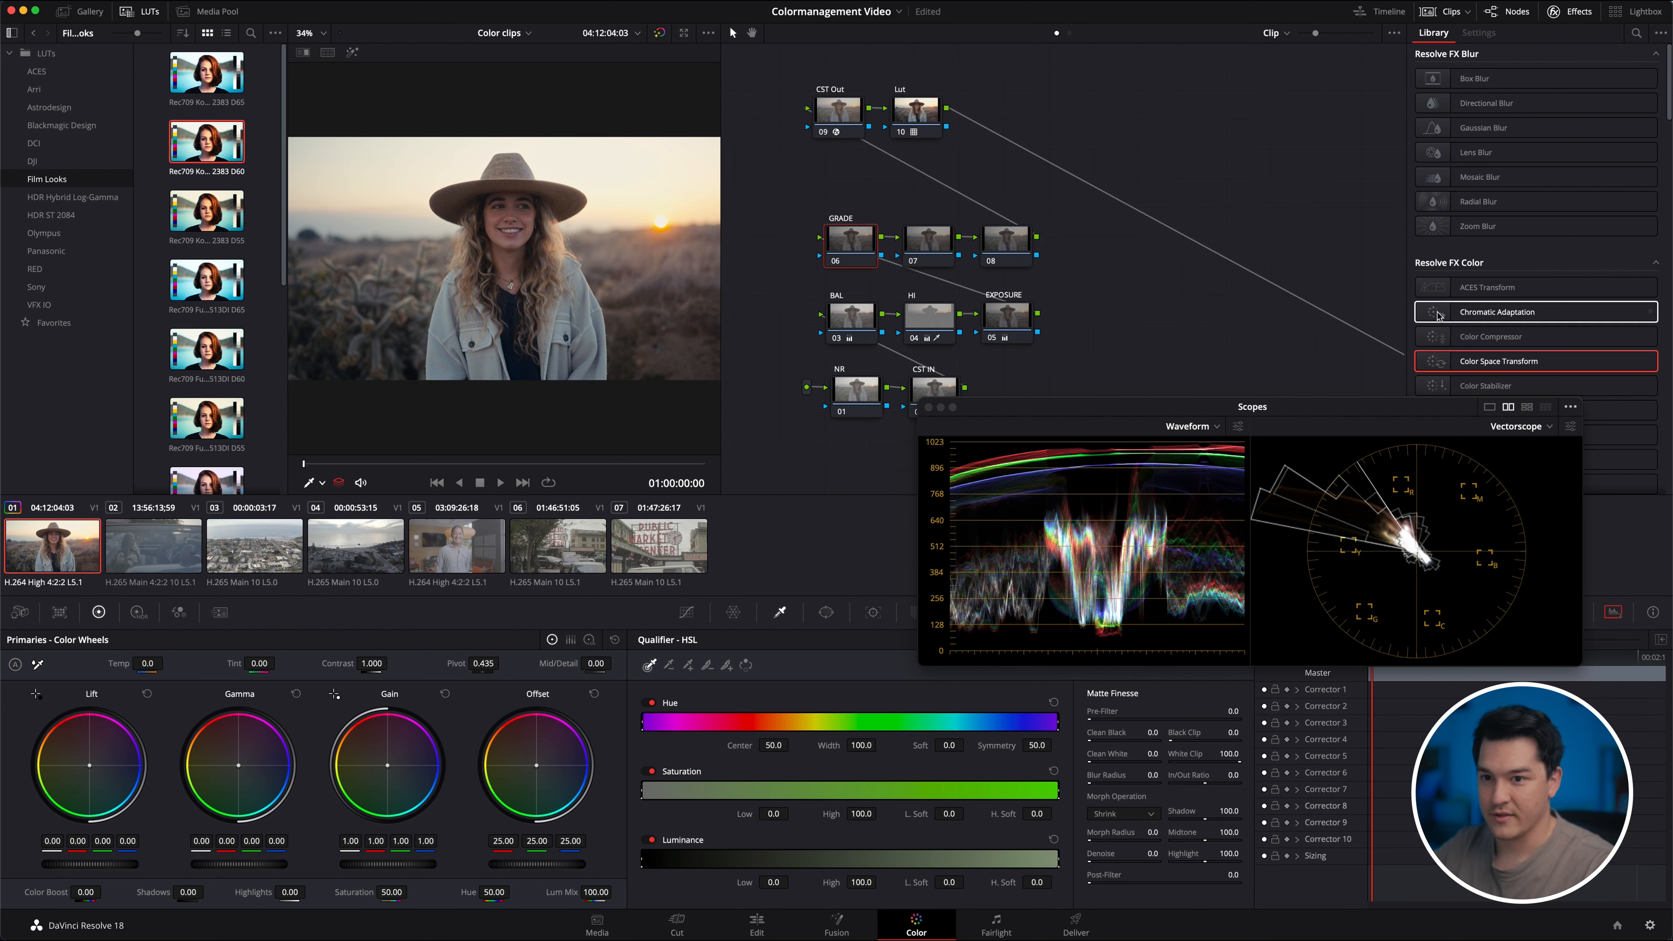
Move the scopes lower and give the GRADE node a gradient window rotated about 178° over the lower half of the frame.
{"action": "left_click_drag", "start_coordinate": [1388, 412], "coordinate": [1405, 468]}
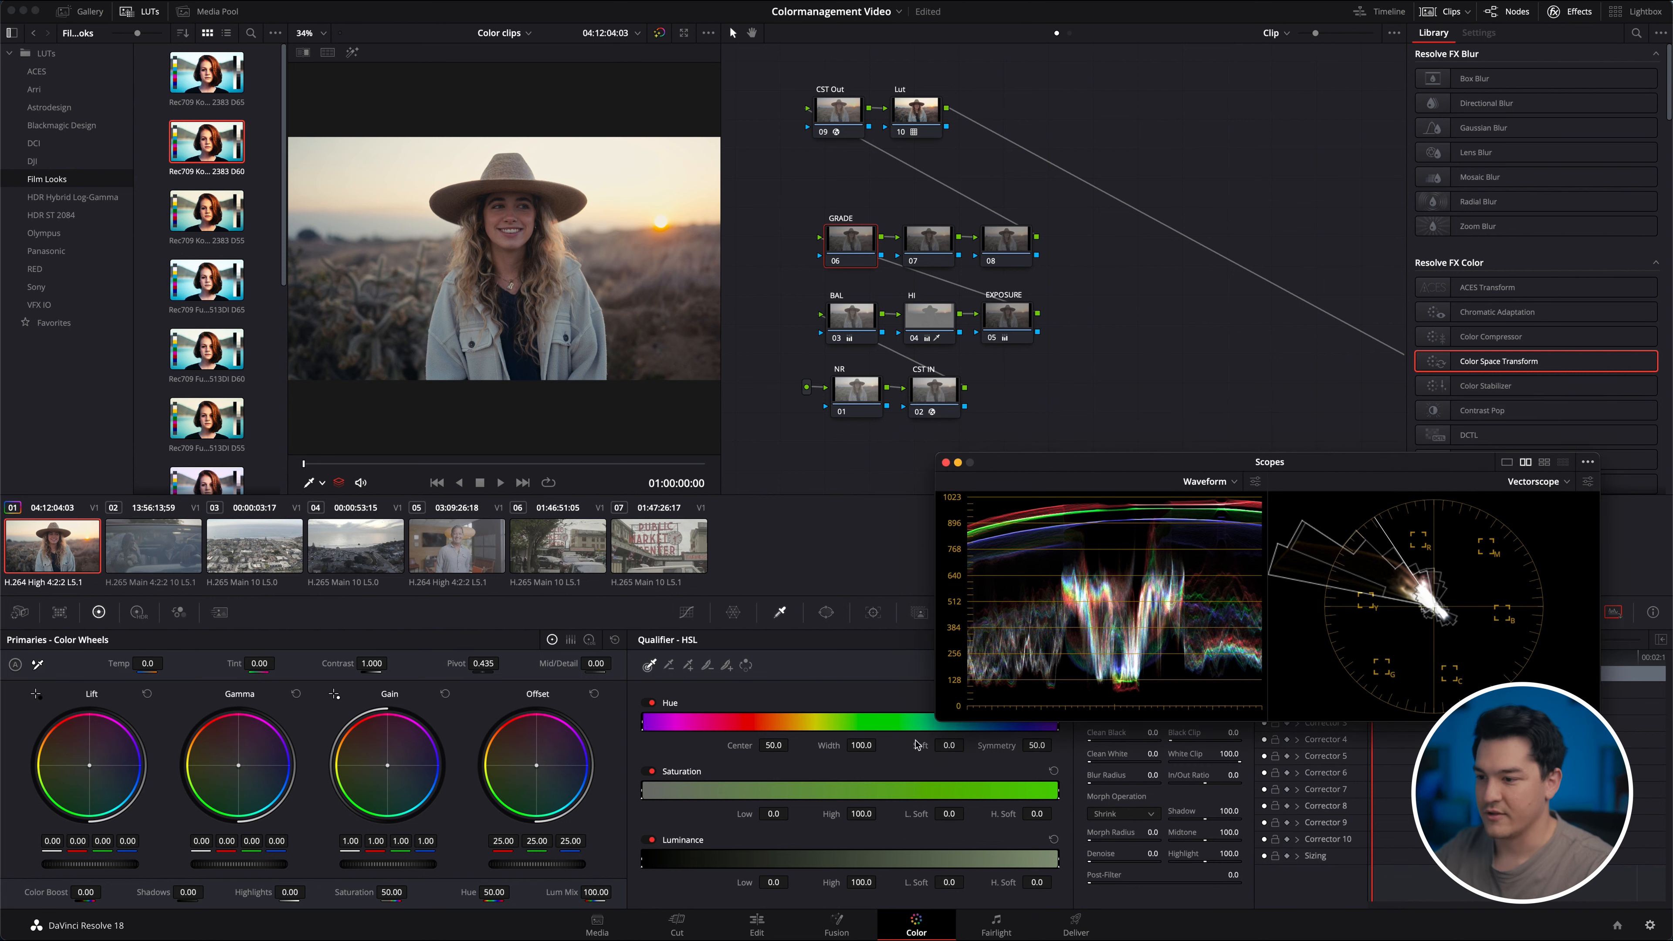
{"action": "left_click", "coordinate": [657, 734]}
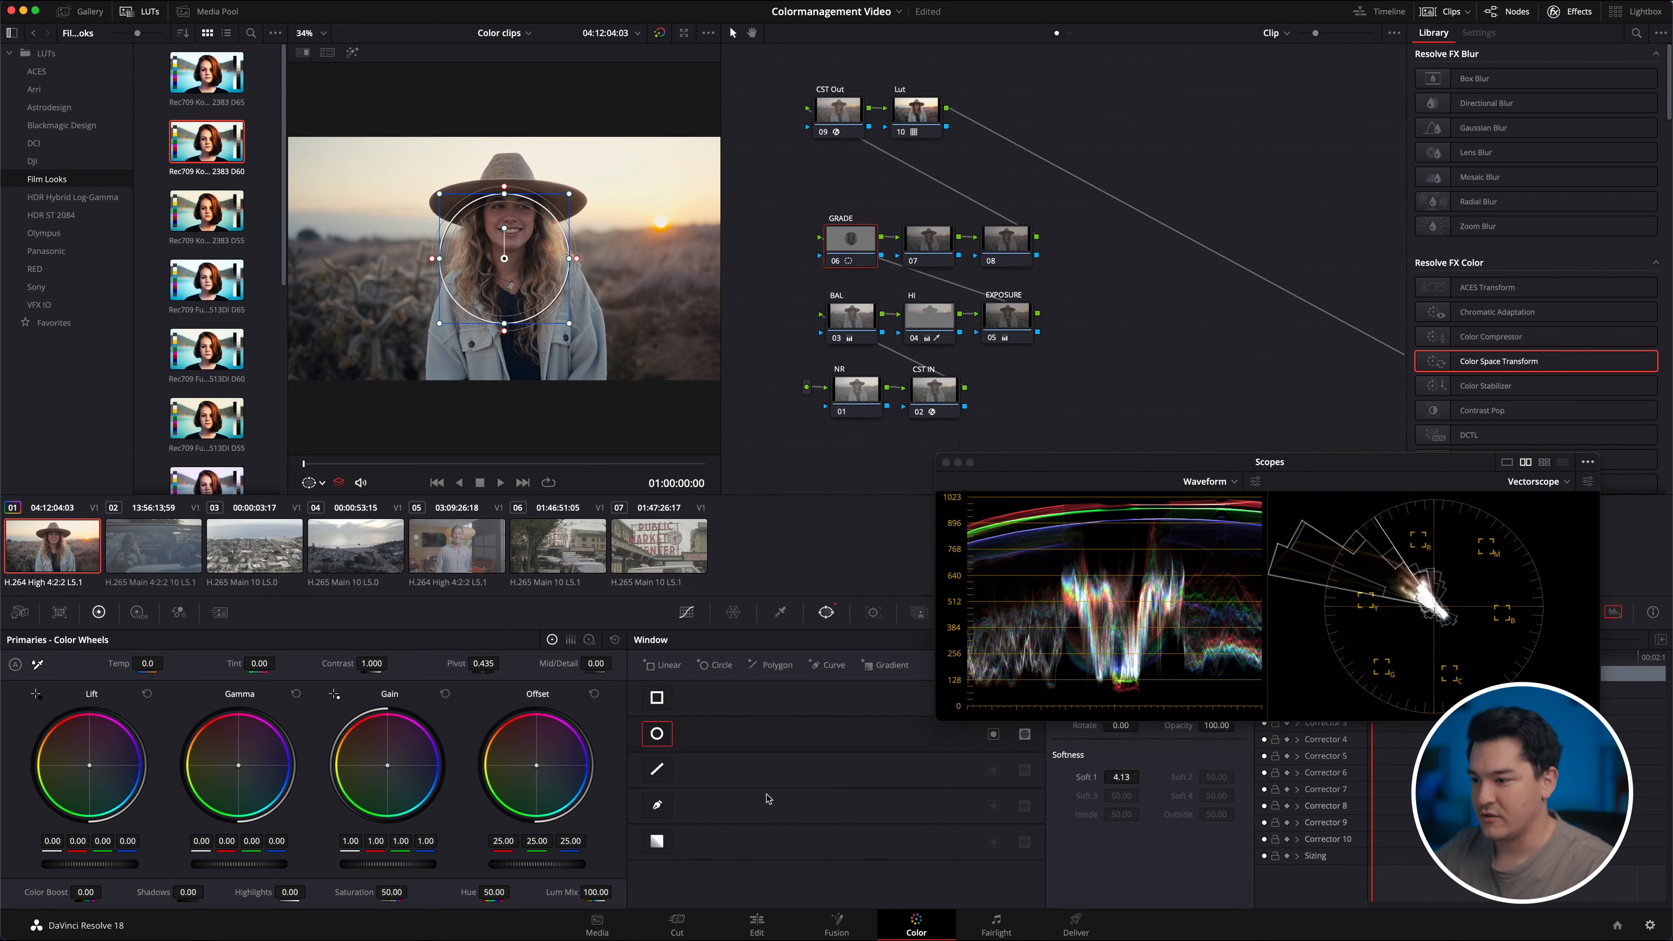
{"action": "left_click", "coordinate": [657, 733]}
{"action": "left_click", "coordinate": [656, 840]}
{"action": "left_click_drag", "start_coordinate": [505, 277], "coordinate": [502, 179]}
{"action": "key", "text": "shift+h"}
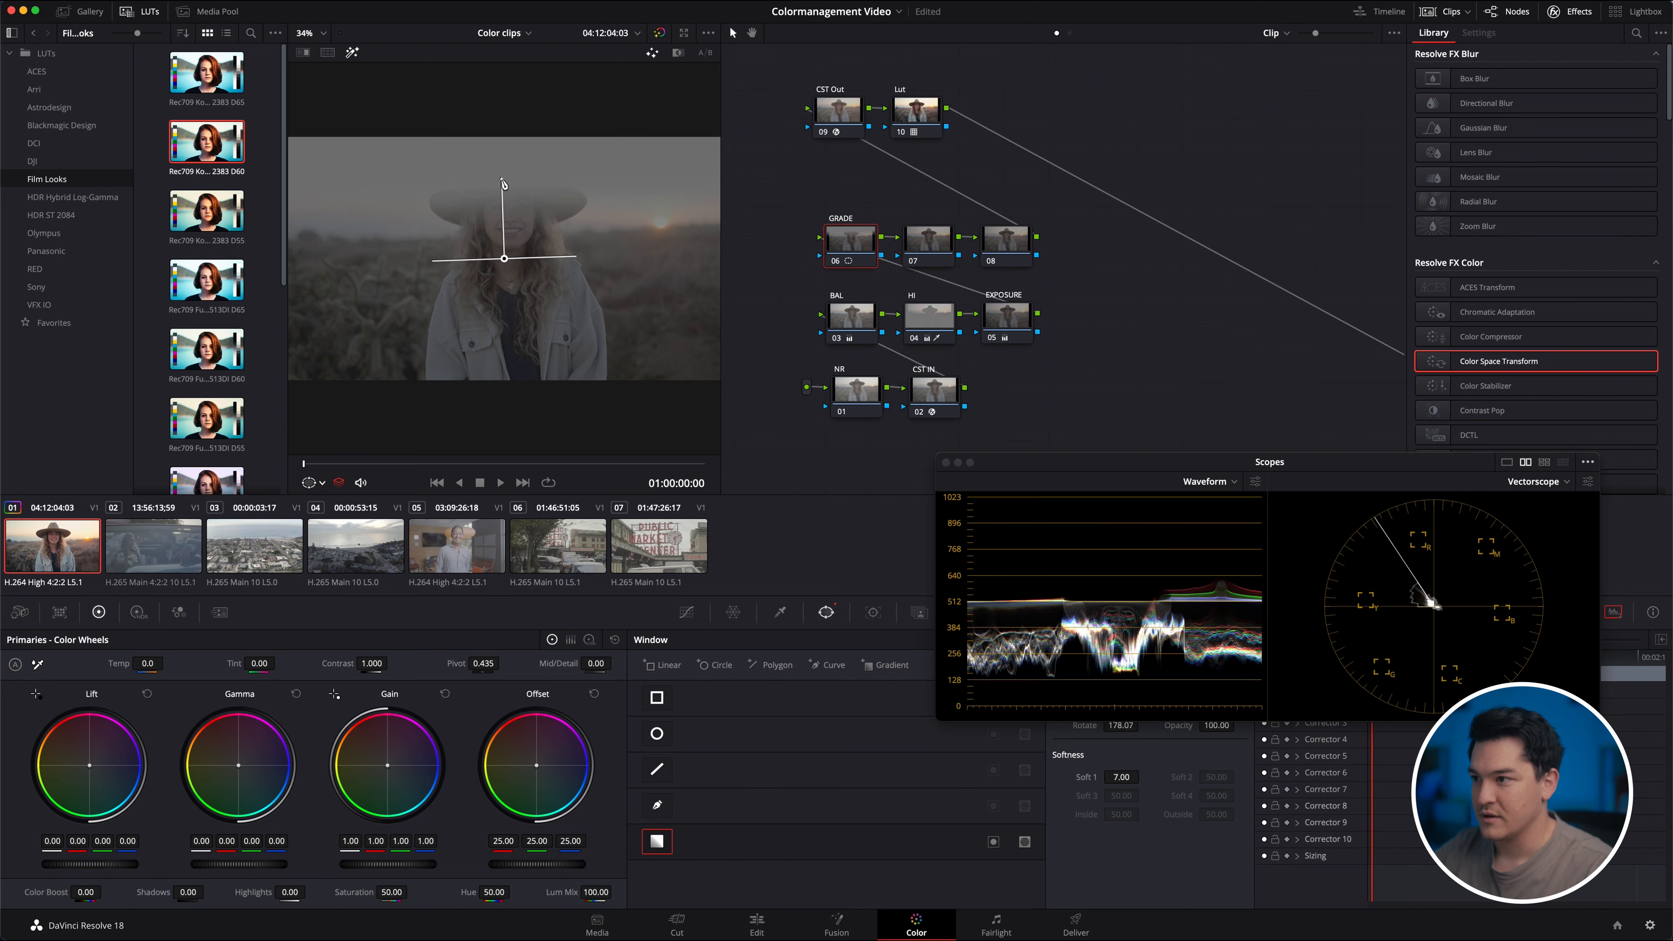
{"action": "key", "text": "shift+h"}
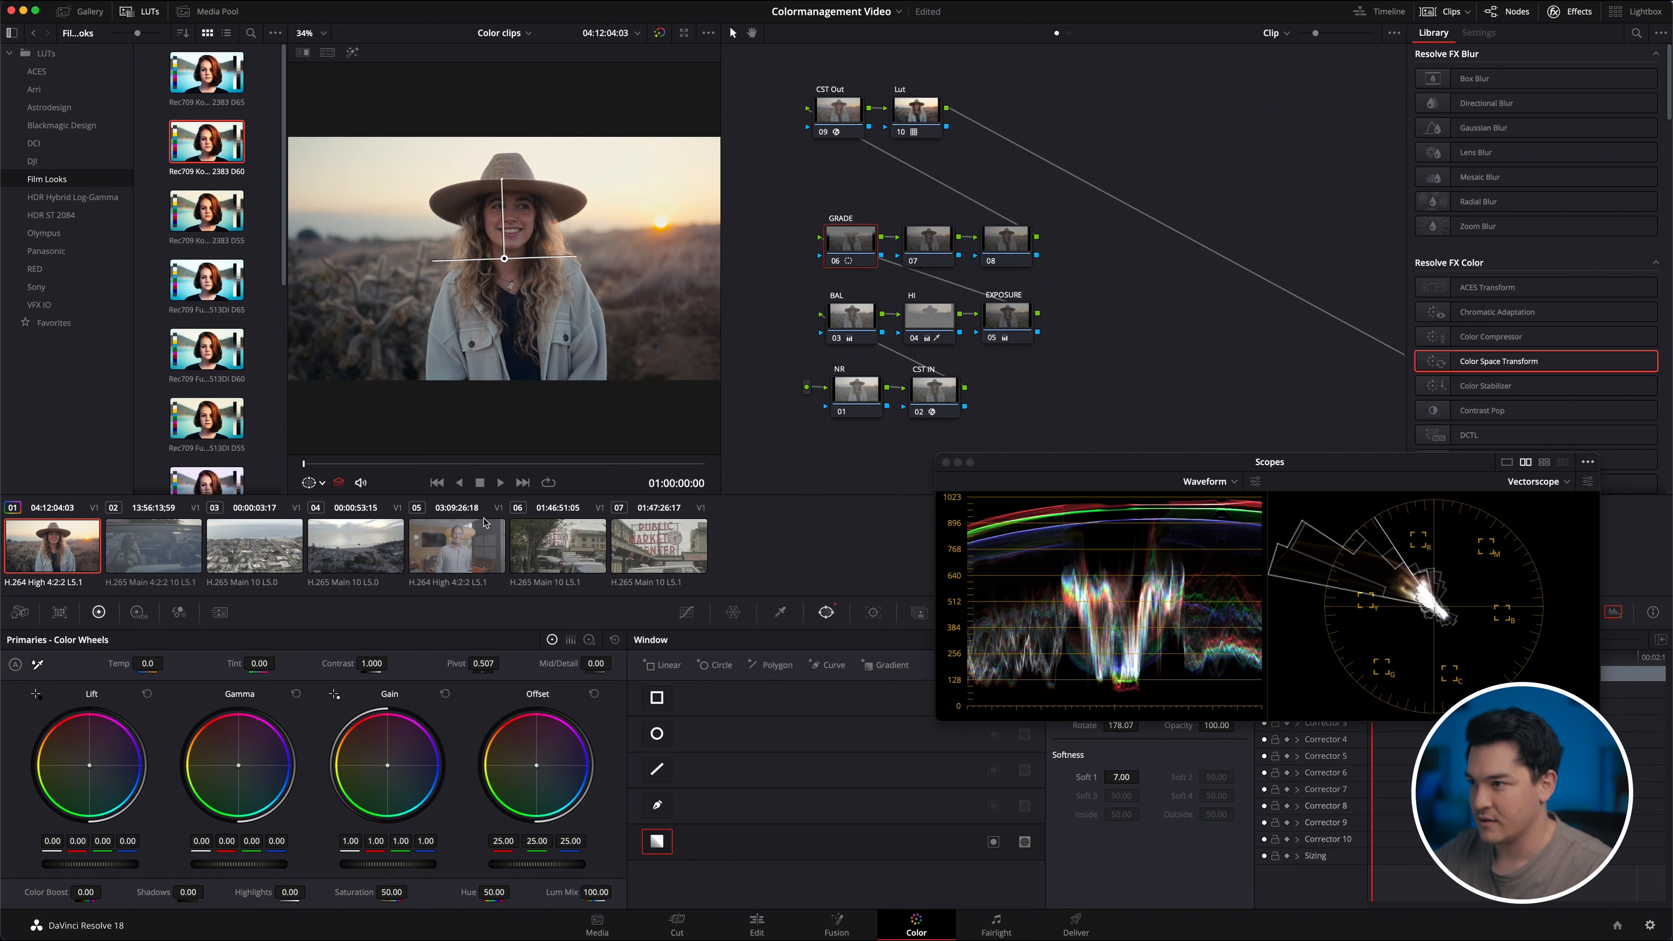
{"action": "left_click_drag", "start_coordinate": [504, 257], "coordinate": [502, 250]}
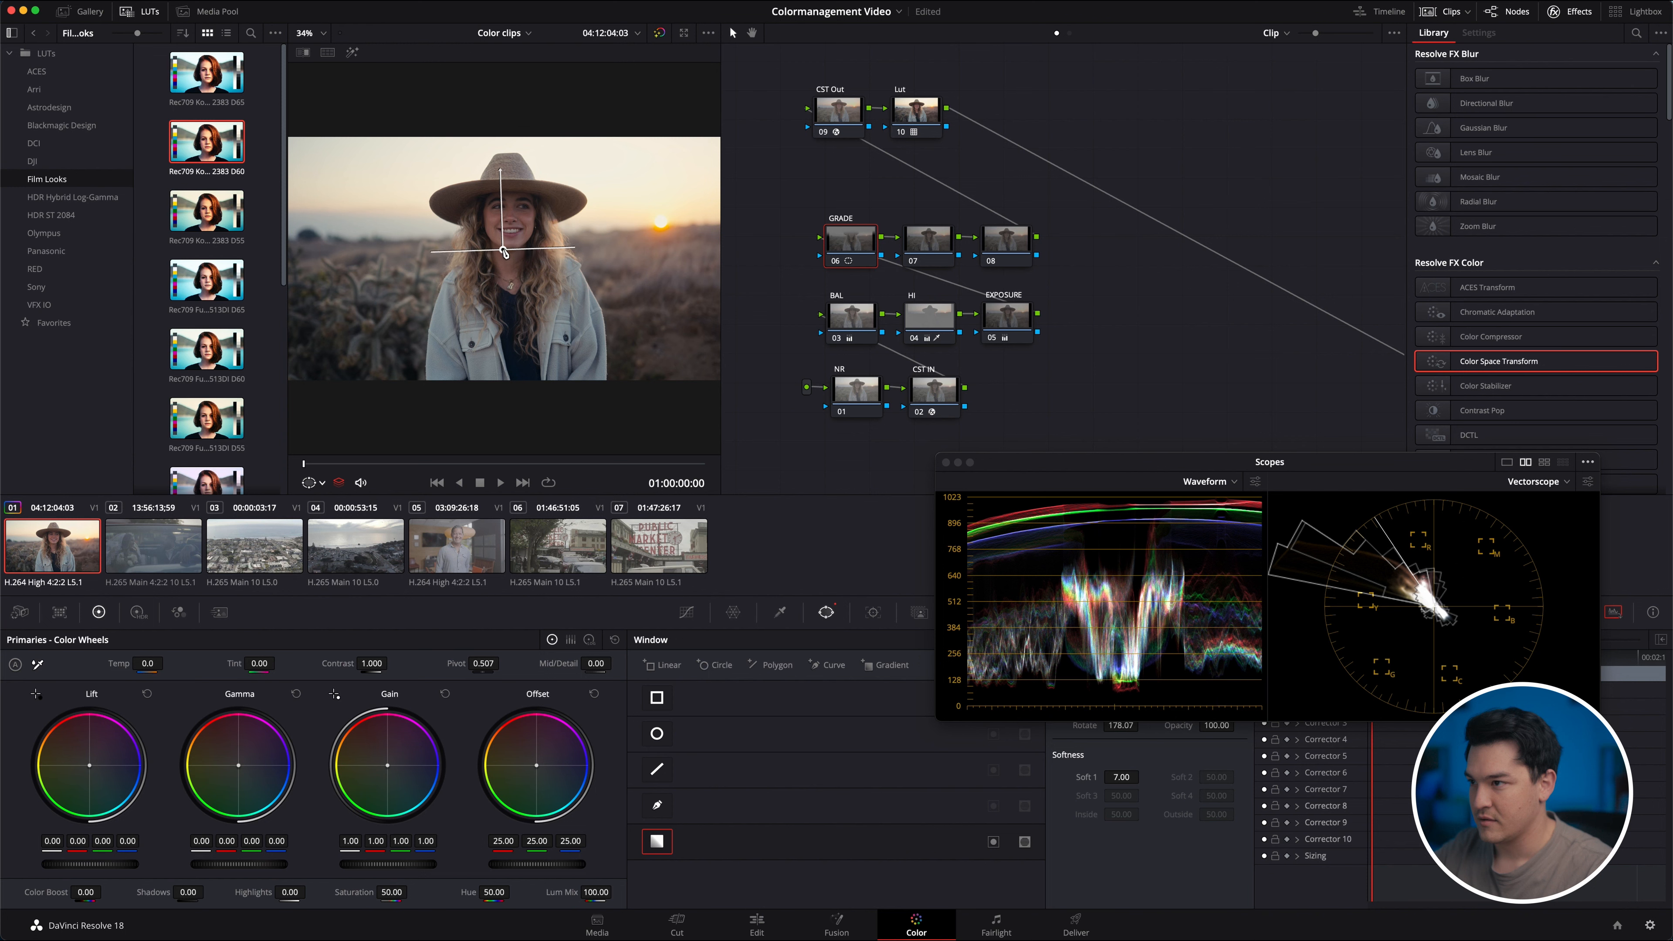
Reset the GRADE node's primaries, and set its offset to 27.30 and its contrast to 1.038.
{"action": "left_click", "coordinate": [614, 640]}
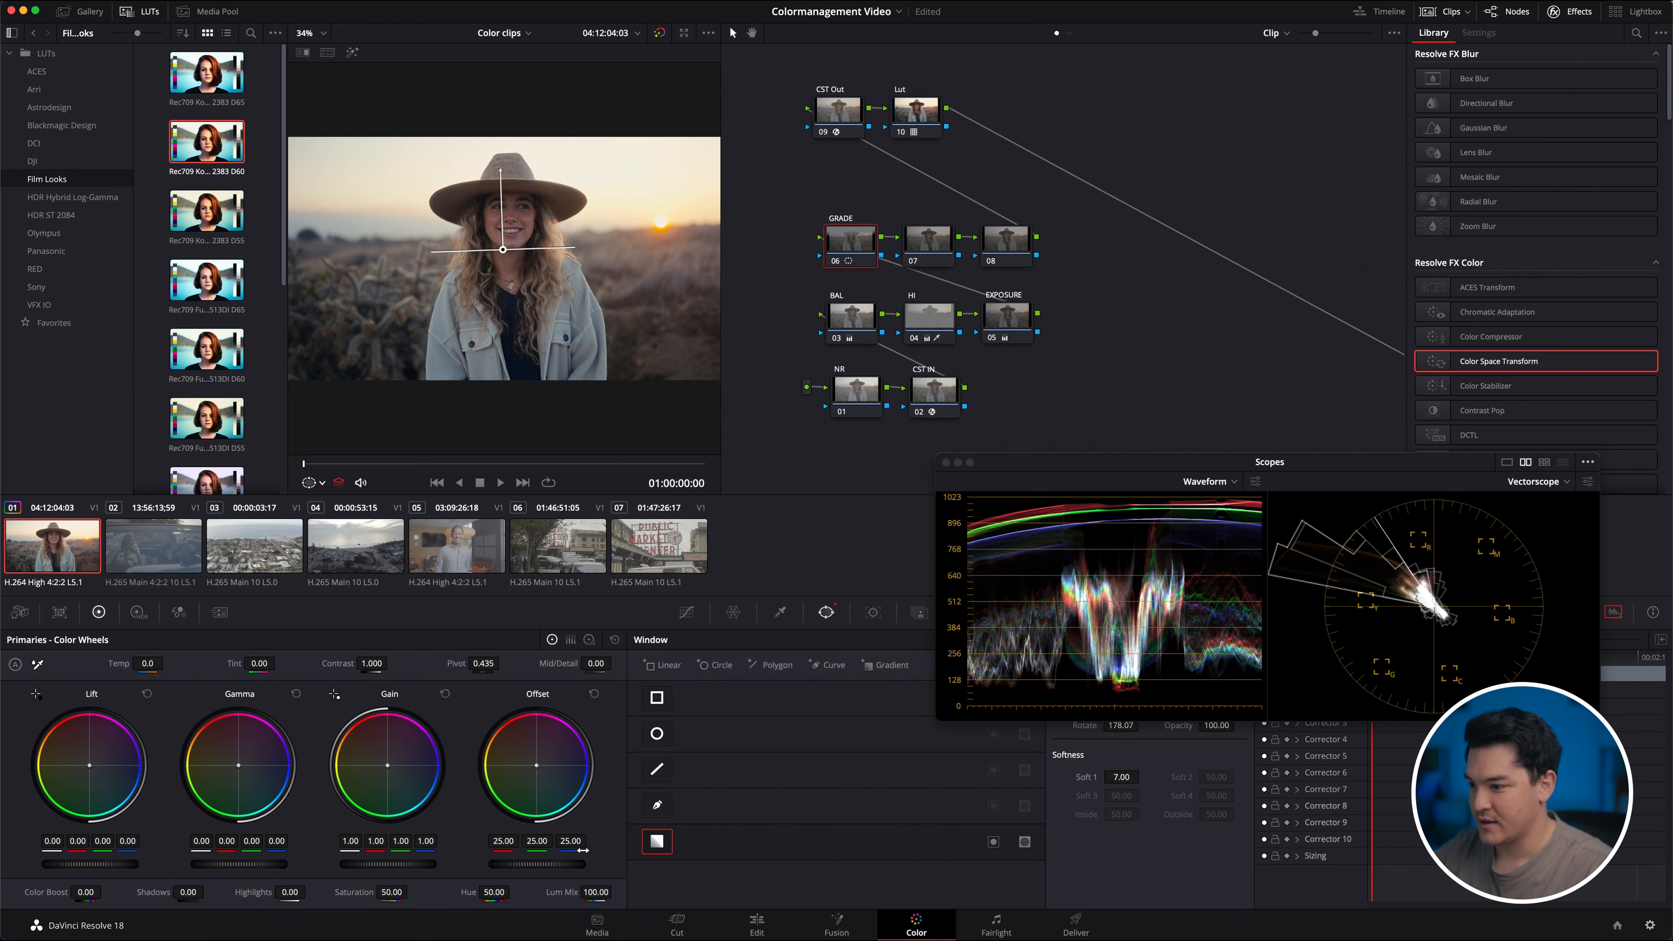
{"action": "left_click_drag", "start_coordinate": [566, 866], "coordinate": [624, 855]}
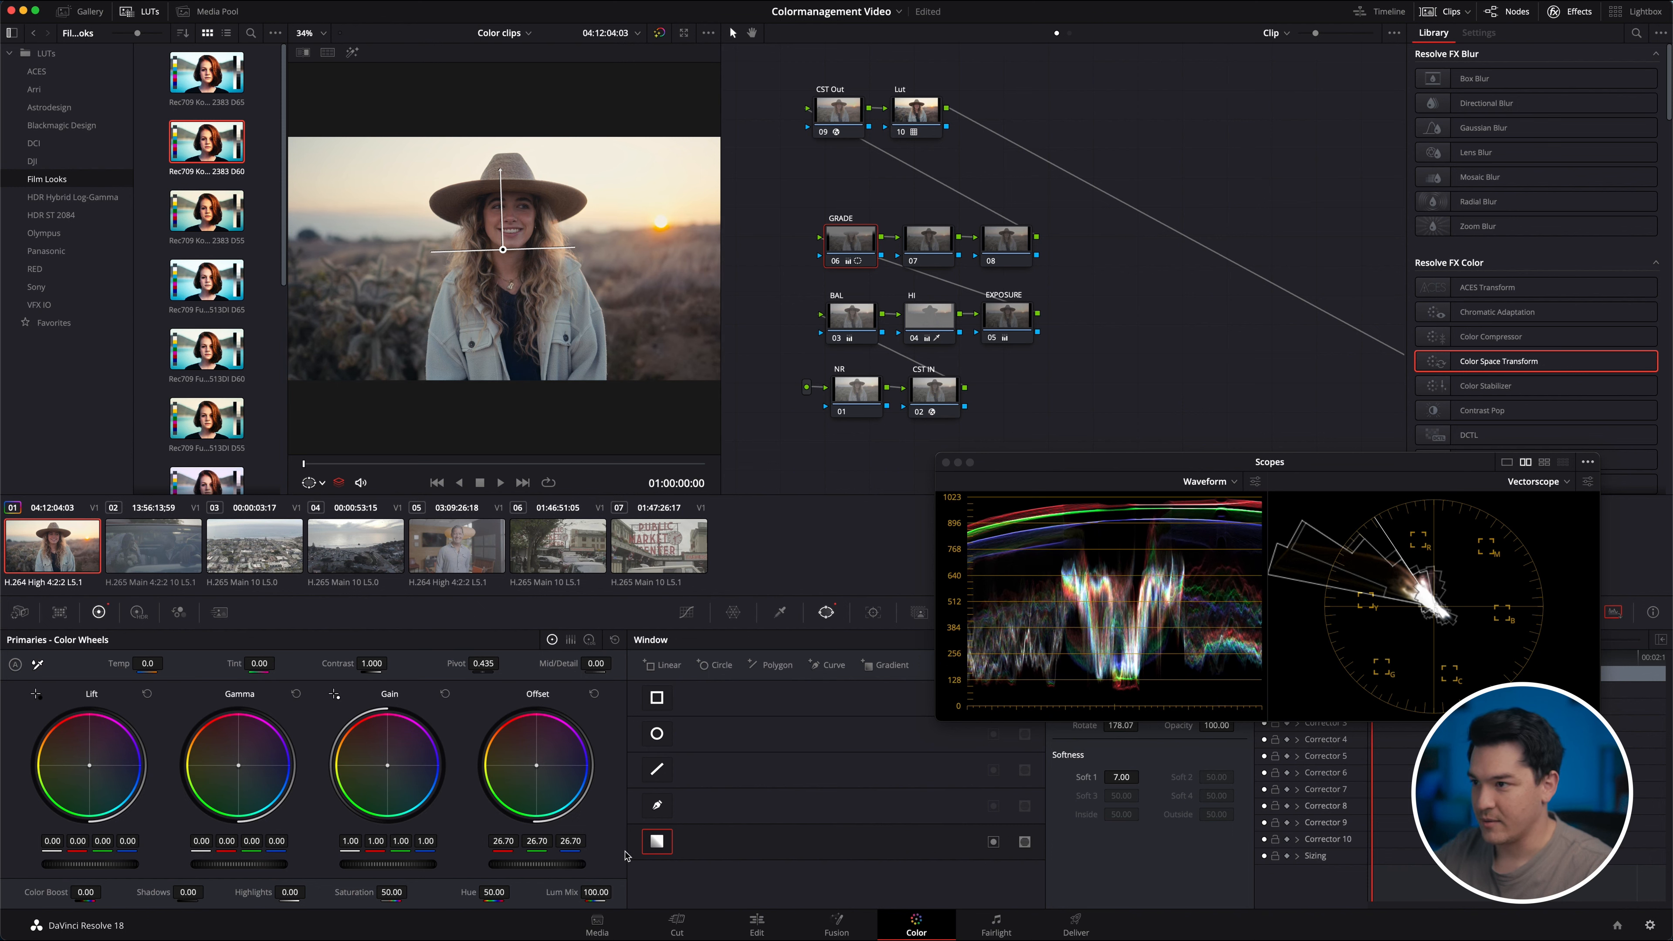
{"action": "left_click_drag", "start_coordinate": [512, 868], "coordinate": [517, 873]}
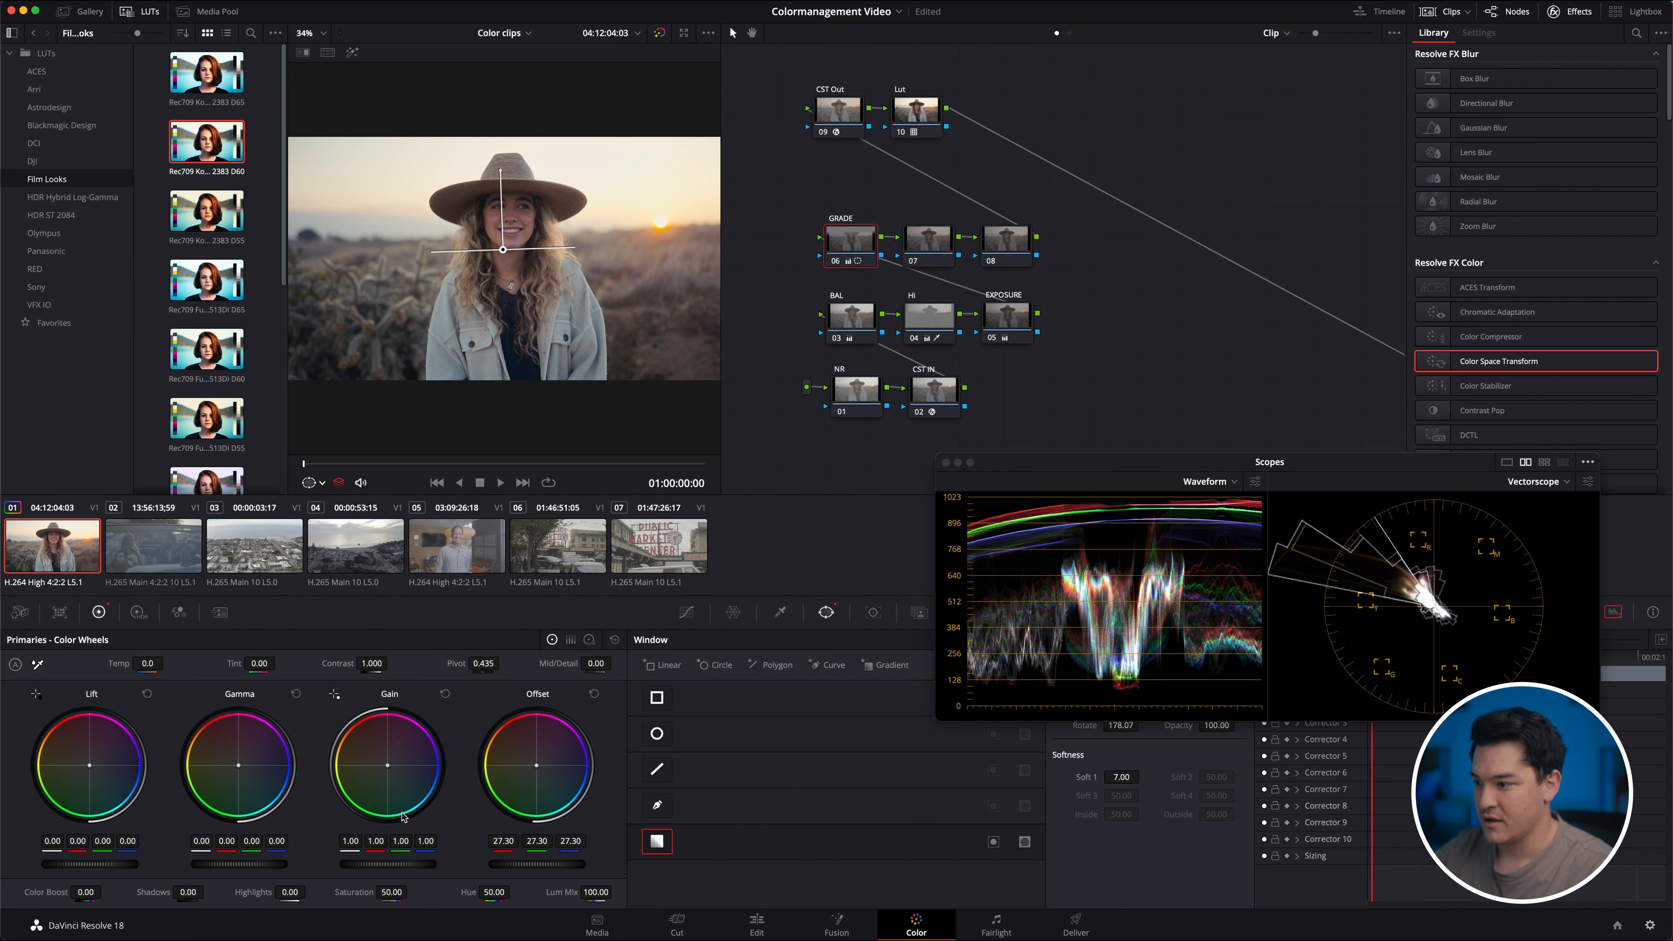
{"action": "left_click_drag", "start_coordinate": [373, 664], "coordinate": [382, 663]}
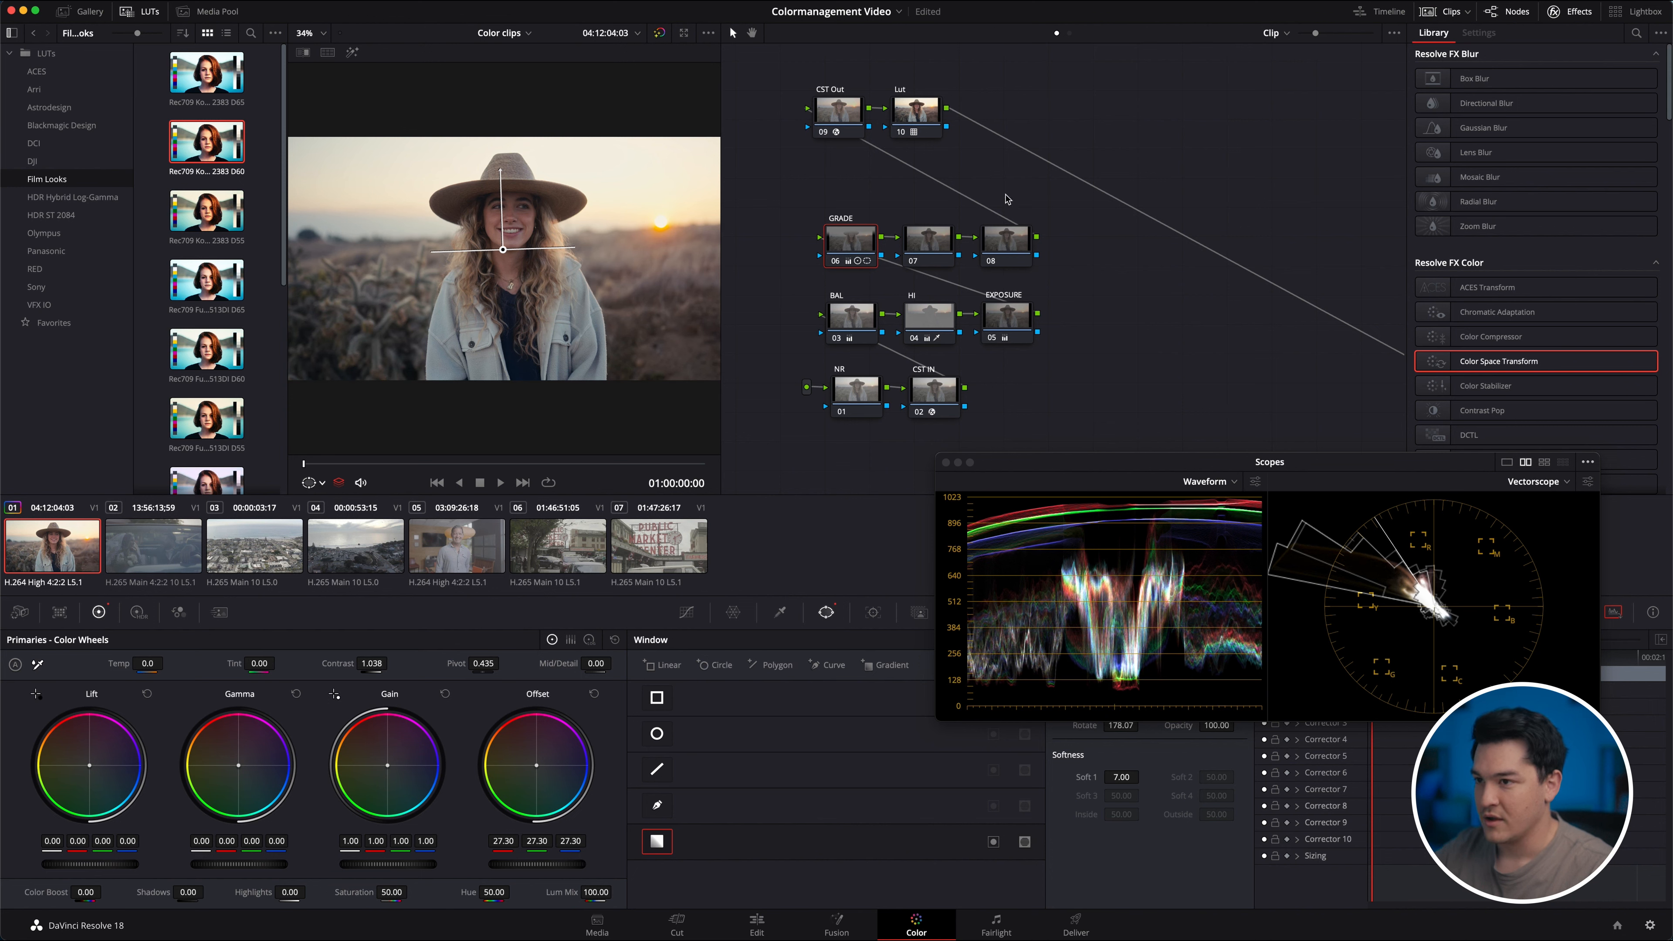
Set the HI node's contrast to 1.060 and its pivot to 1.000.
{"action": "left_click", "coordinate": [858, 323]}
{"action": "left_click", "coordinate": [928, 317]}
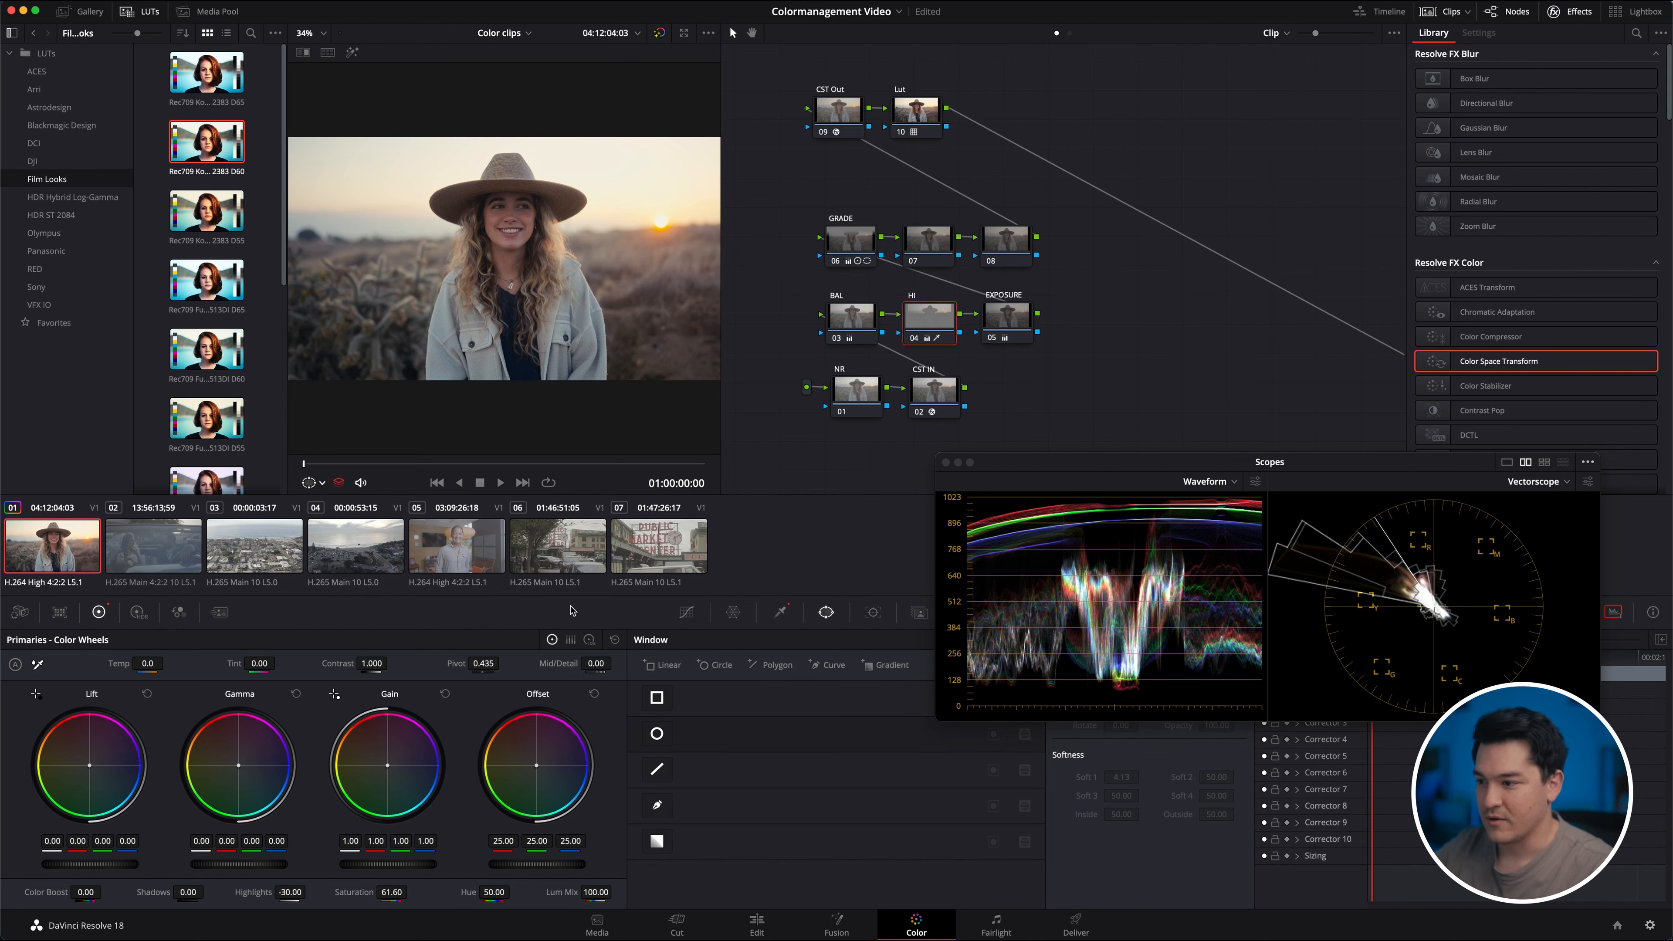
{"action": "left_click_drag", "start_coordinate": [376, 663], "coordinate": [718, 622]}
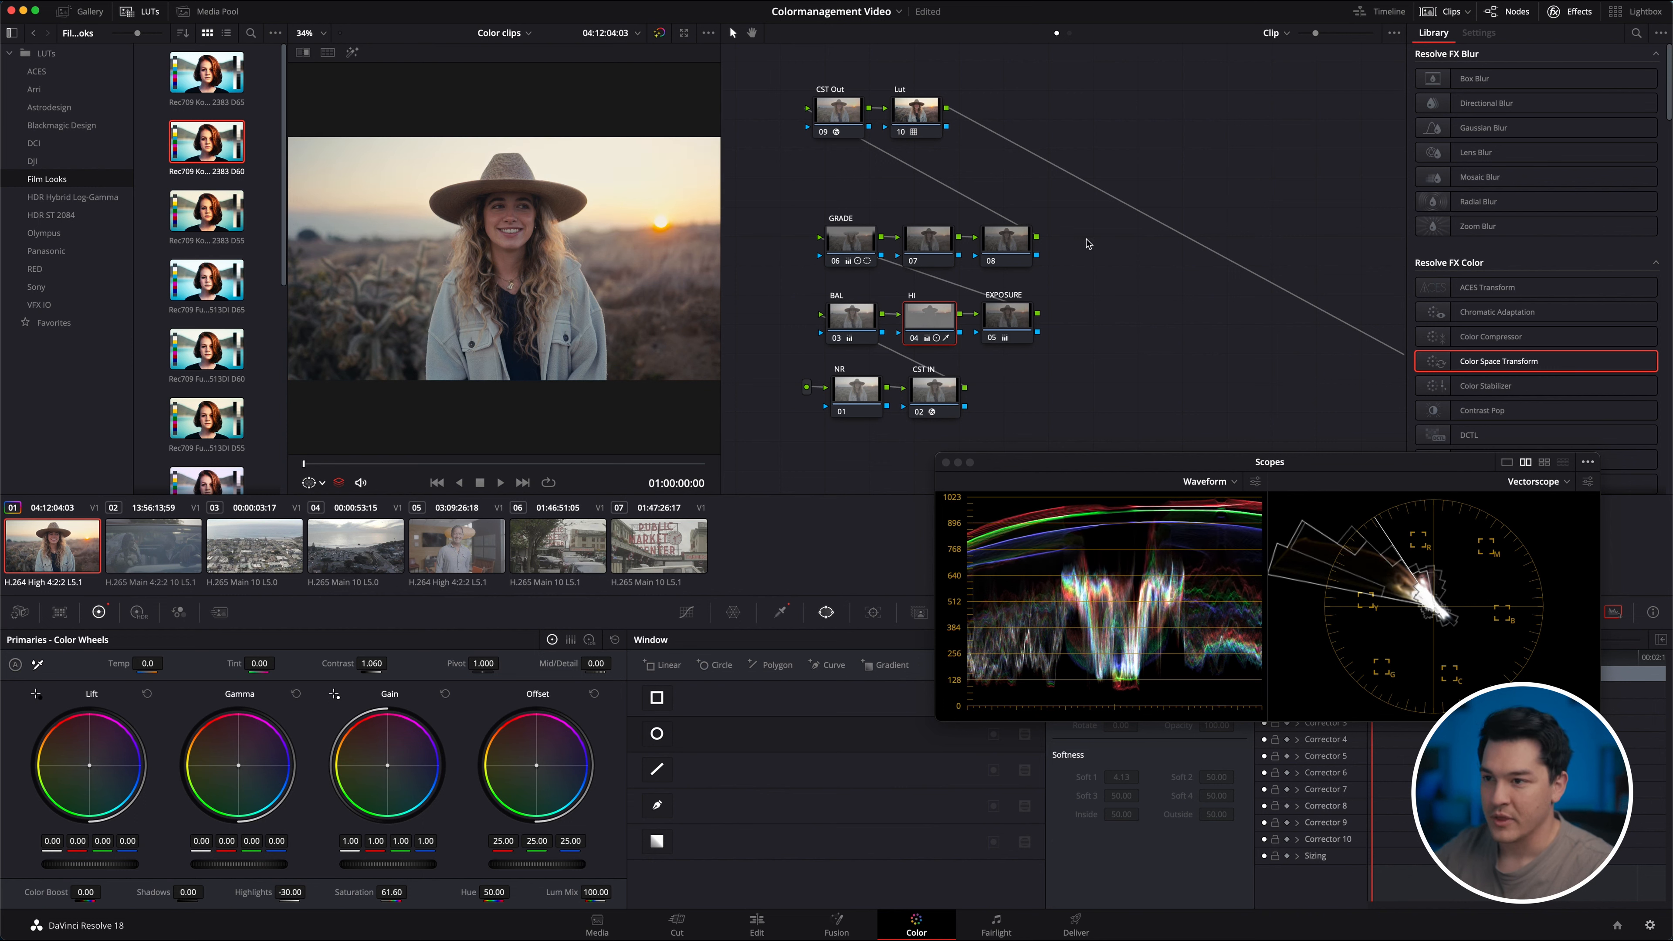
Compare the image before and after by toggling all grades and the GRADE node off and on.
{"action": "left_click", "coordinate": [837, 248]}
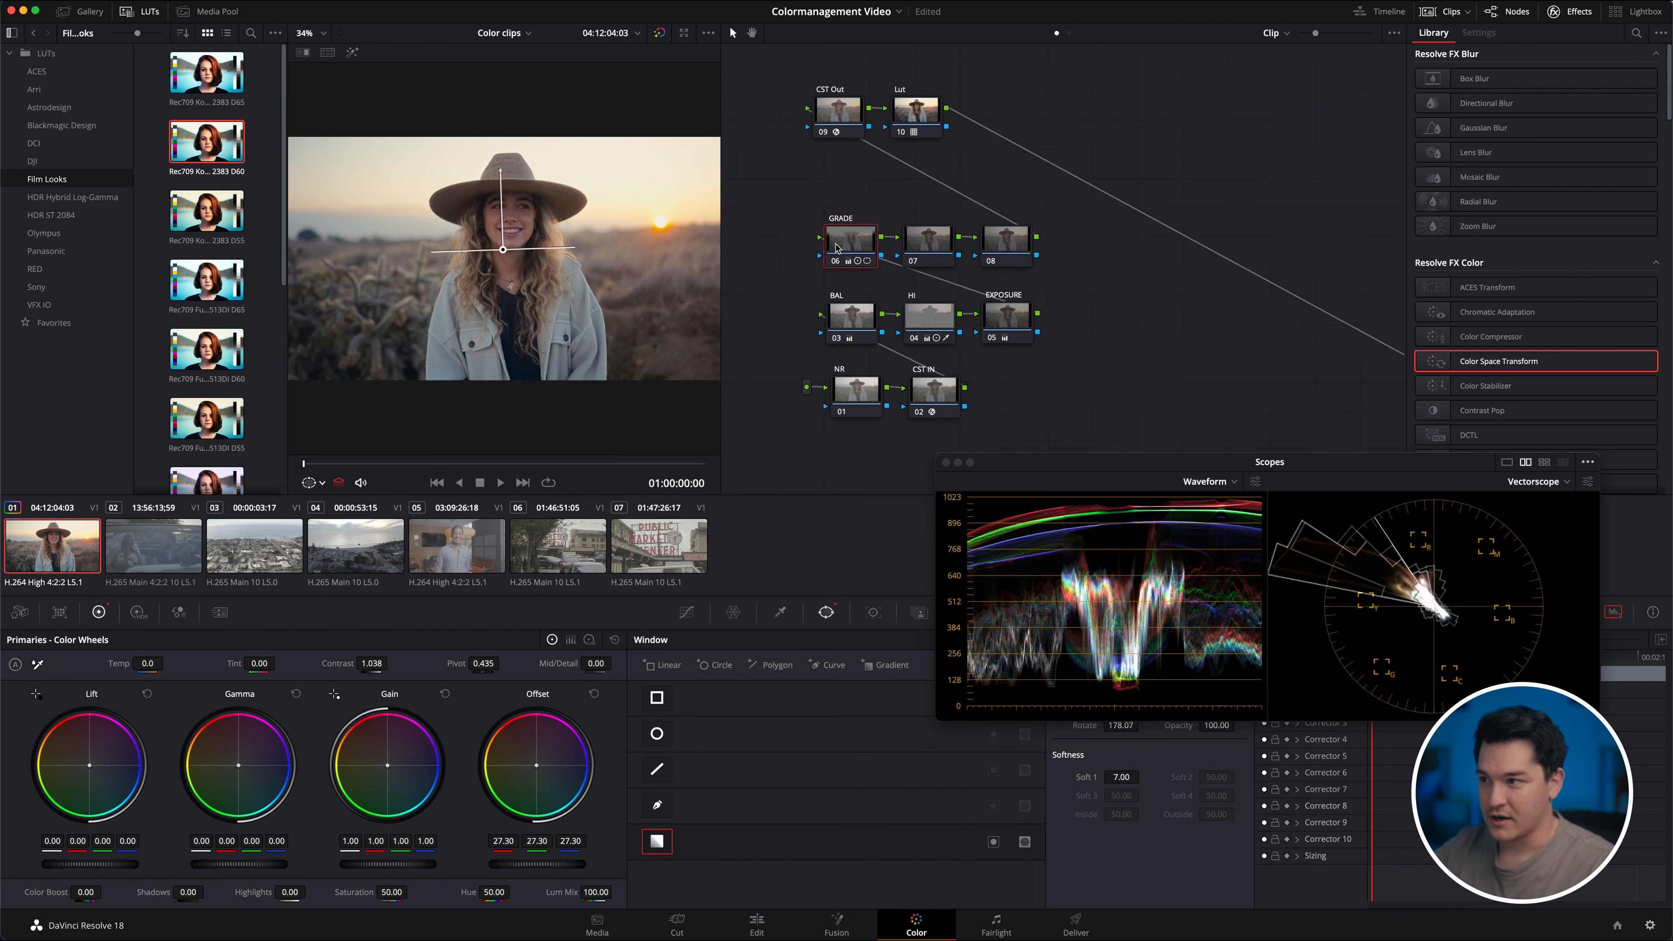
{"action": "key", "text": "shift+d"}
{"action": "key", "text": "shift+d"}
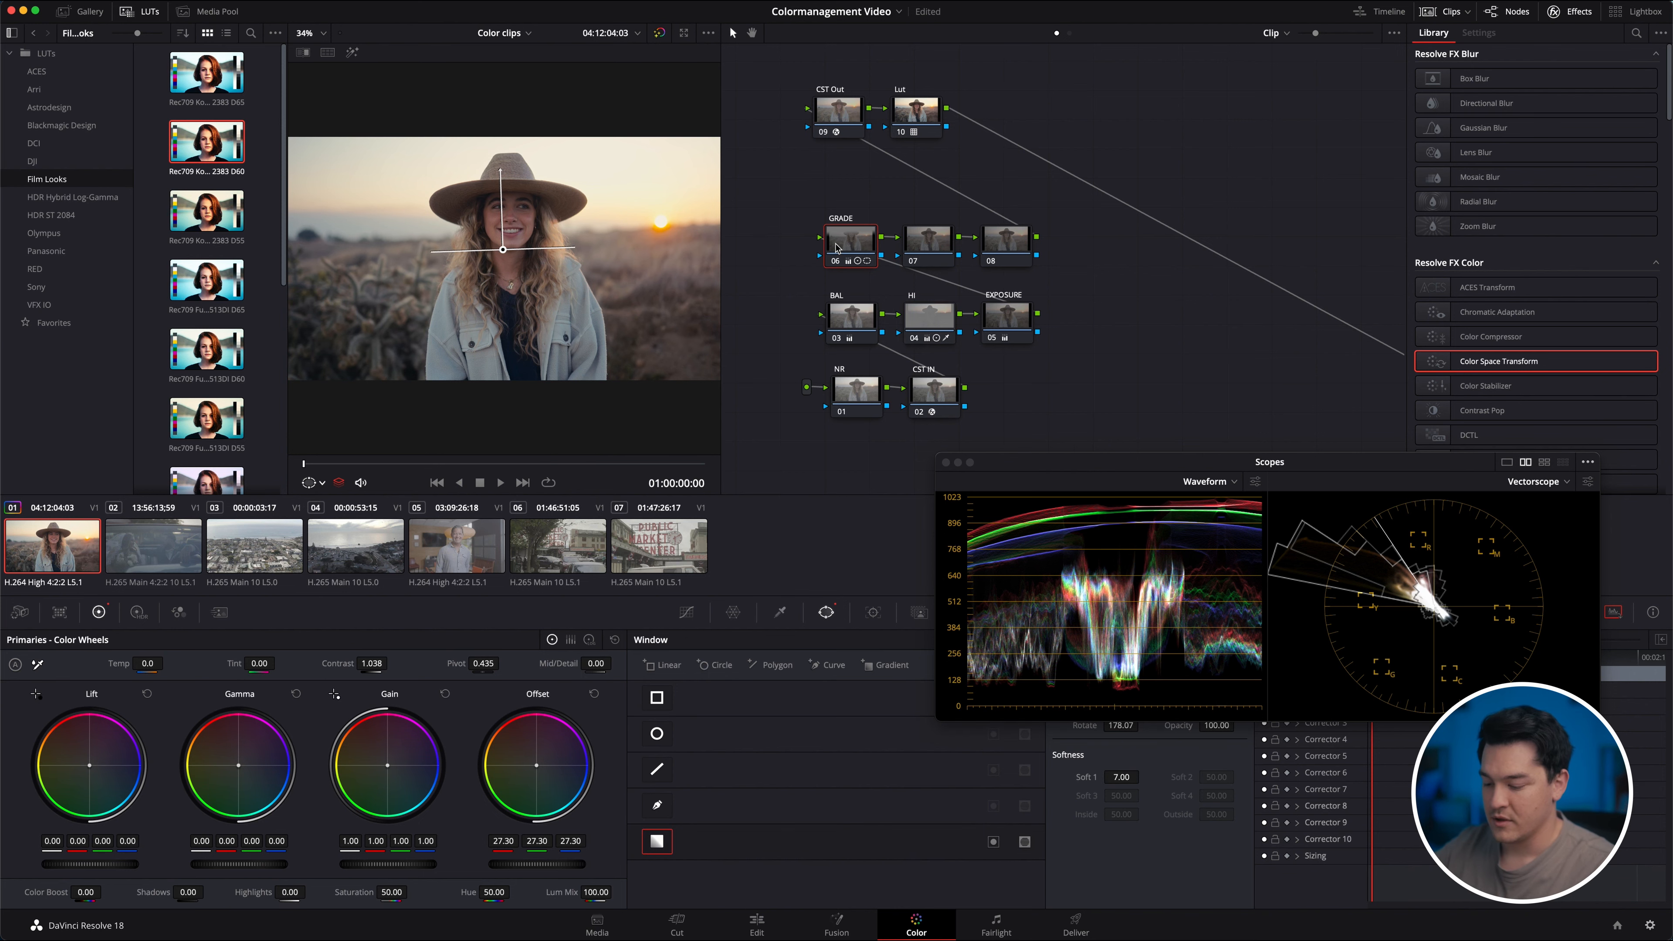
{"action": "key", "text": "ctrl+d"}
{"action": "key", "text": "ctrl+d"}
{"action": "key", "text": "ctrl+d"}
{"action": "key", "text": "ctrl+d"}
{"action": "key", "text": "ctrl+d"}
{"action": "key", "text": "ctrl+d"}
Add a circular window around the woman's face on node 07, with its edge softness at 30.10.
{"action": "left_click", "coordinate": [922, 240]}
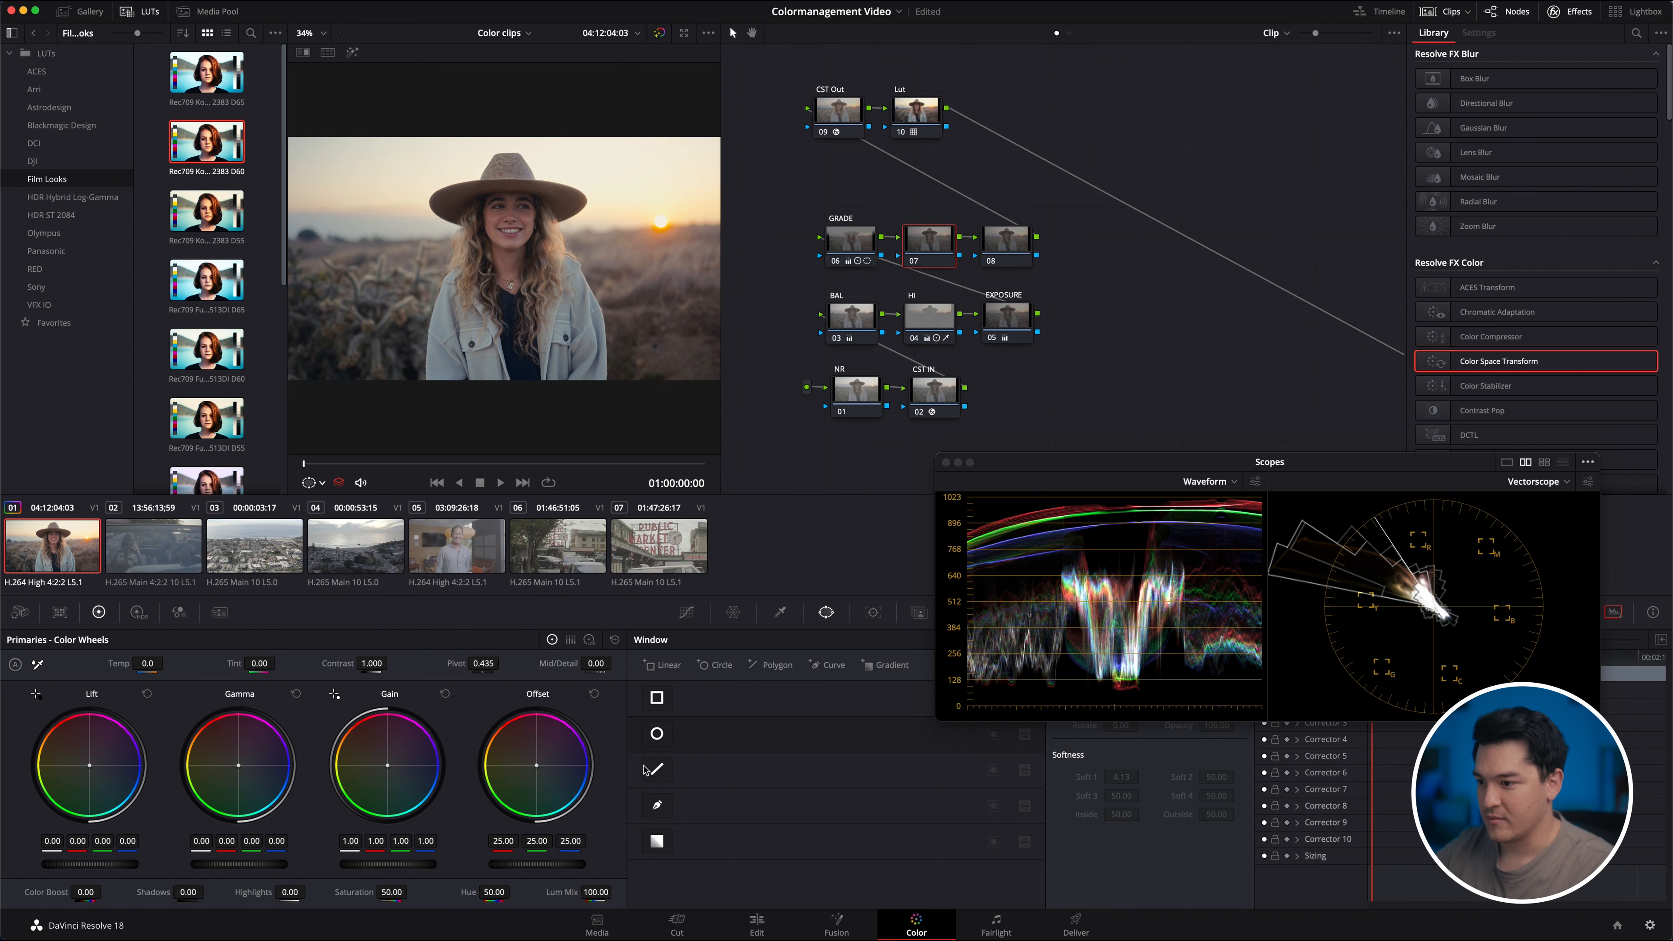
{"action": "left_click", "coordinate": [658, 735]}
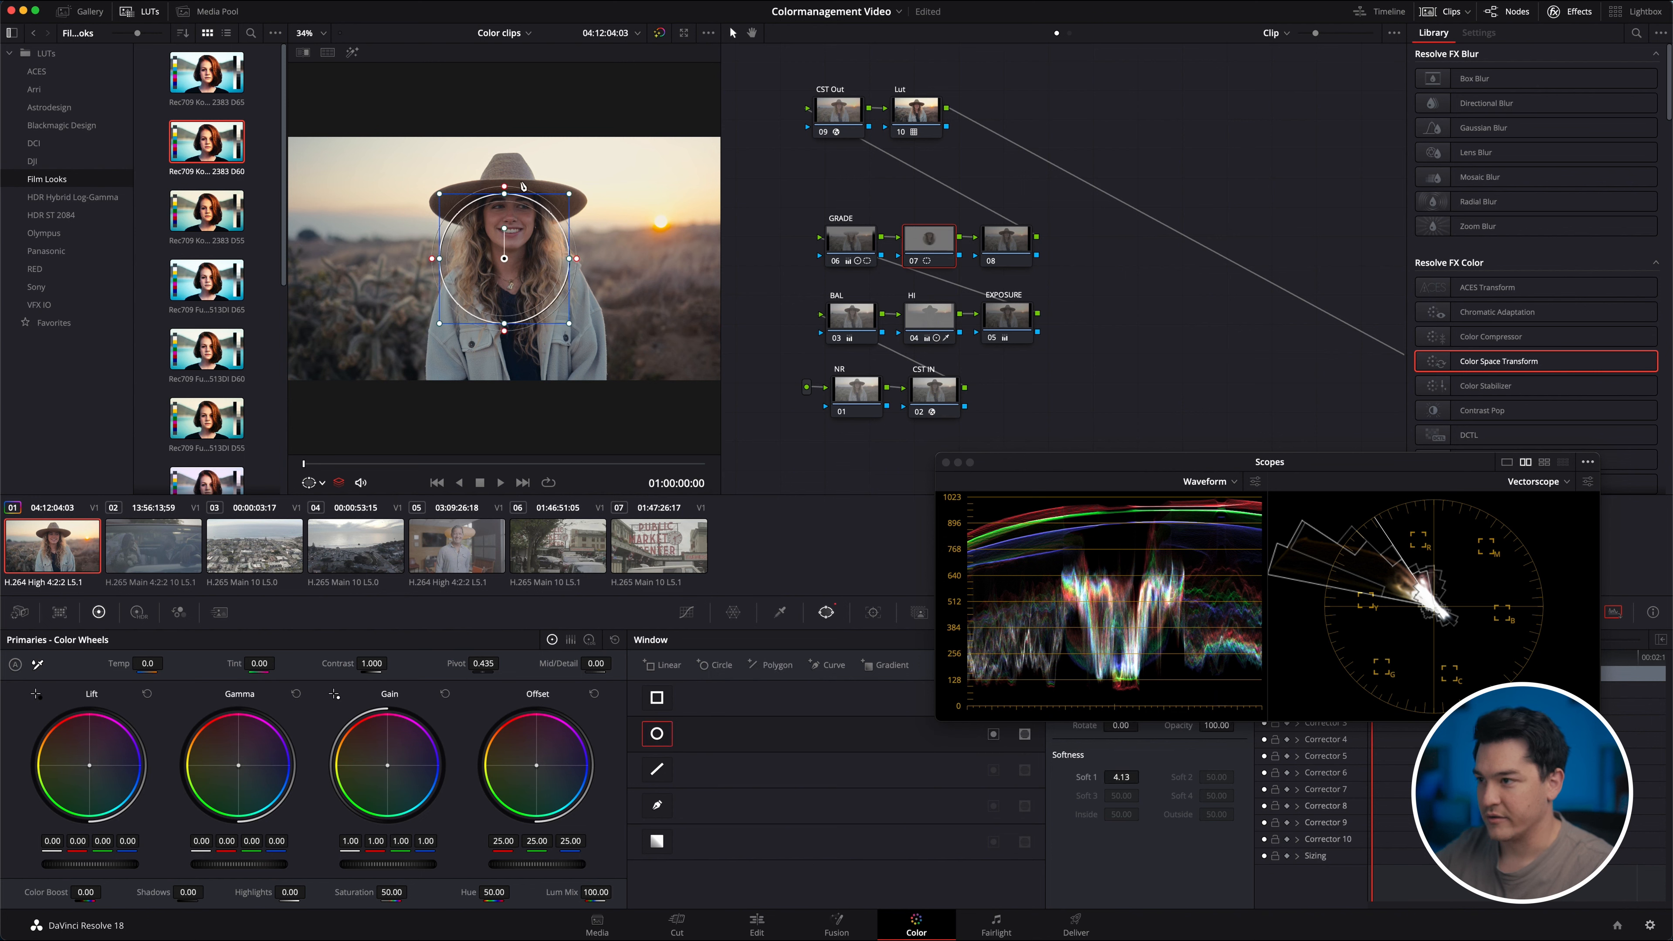
{"action": "left_click_drag", "start_coordinate": [504, 186], "coordinate": [504, 153]}
{"action": "left_click_drag", "start_coordinate": [569, 258], "coordinate": [591, 225]}
{"action": "left_click_drag", "start_coordinate": [504, 160], "coordinate": [501, 228]}
{"action": "key", "text": "shift+h"}
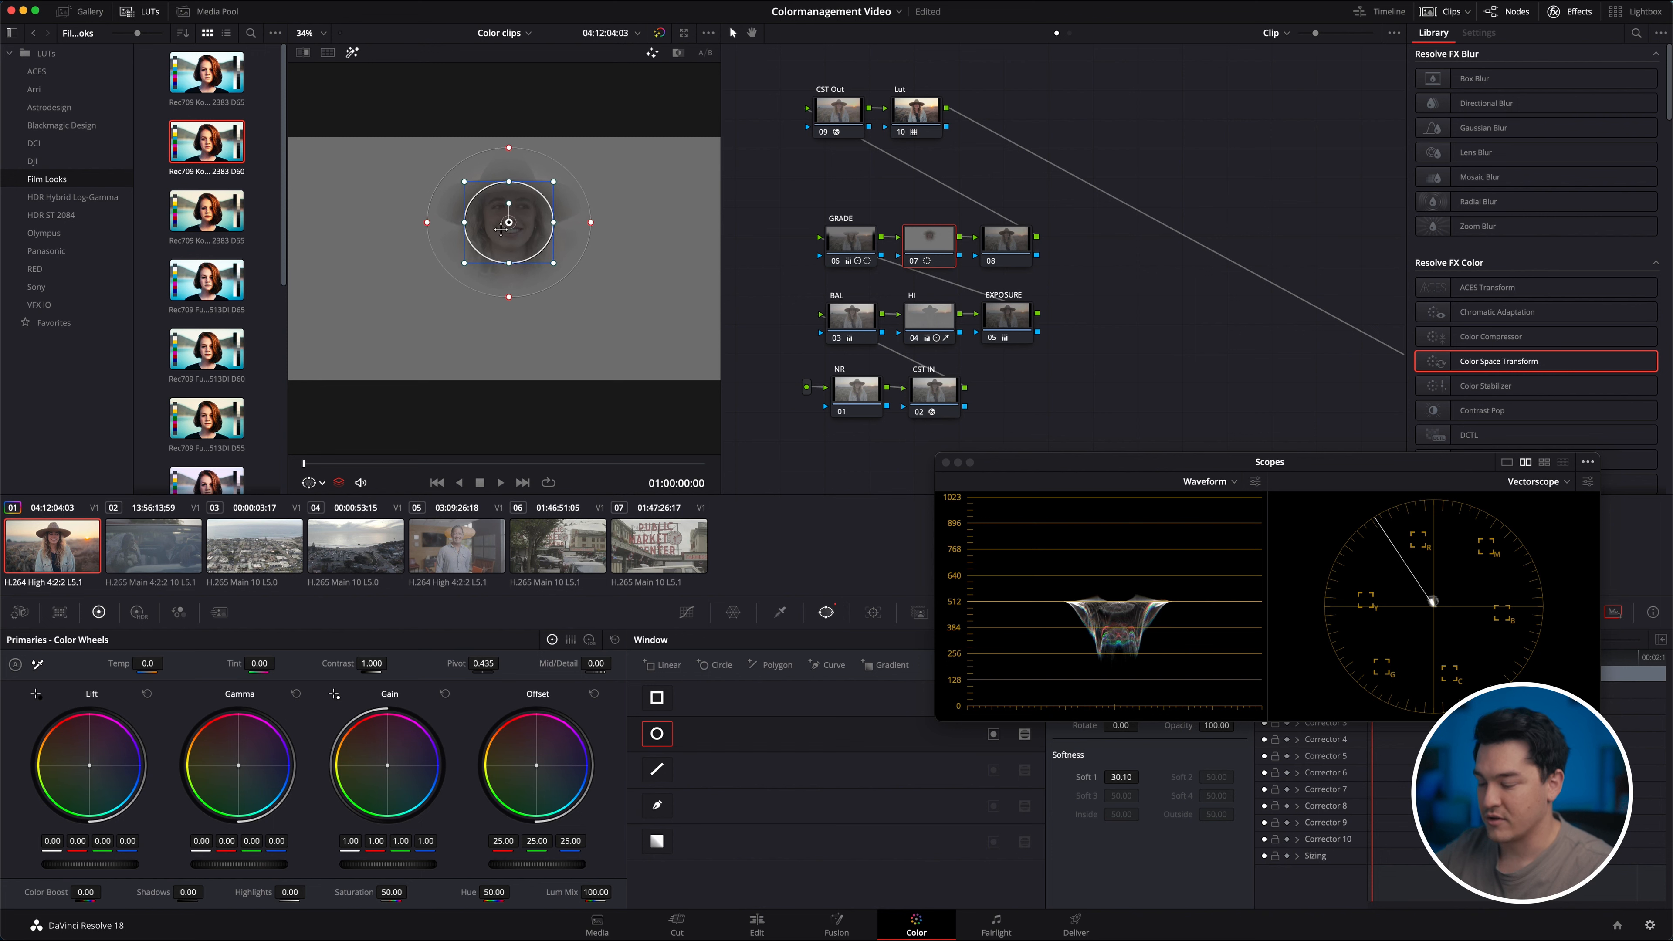
{"action": "key", "text": "shift+h"}
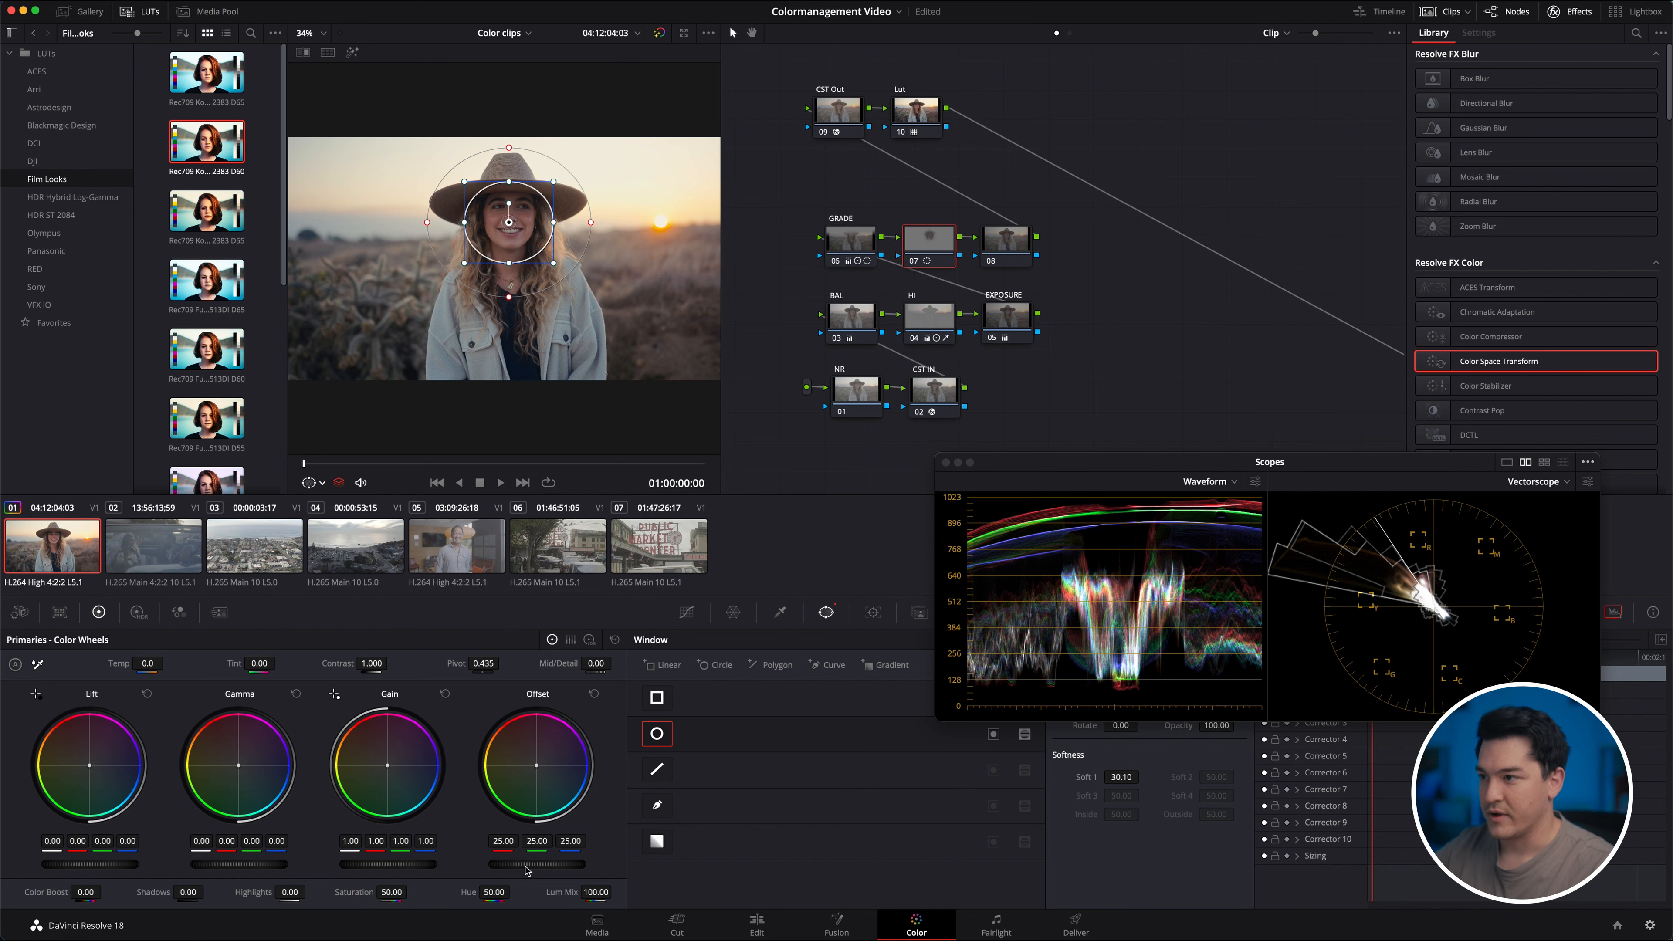
Set node 07's offset to 25.90 and gamma to 0.03, and enlarge the scopes window.
{"action": "left_click_drag", "start_coordinate": [576, 864], "coordinate": [552, 862]}
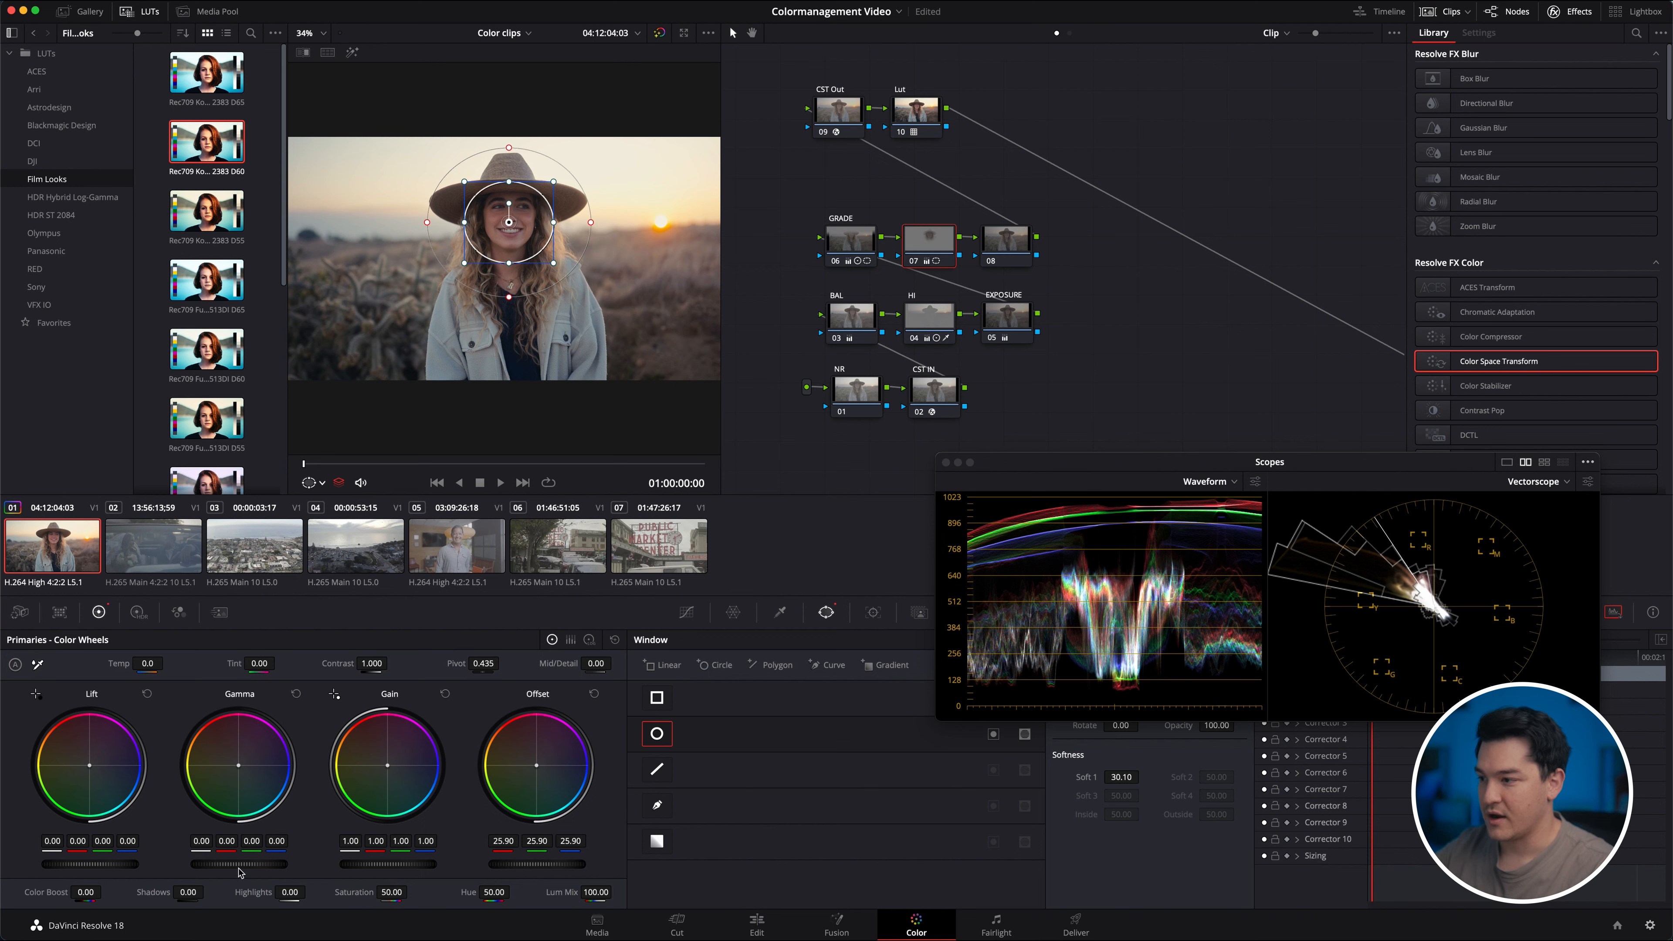
{"action": "left_click_drag", "start_coordinate": [261, 868], "coordinate": [322, 865]}
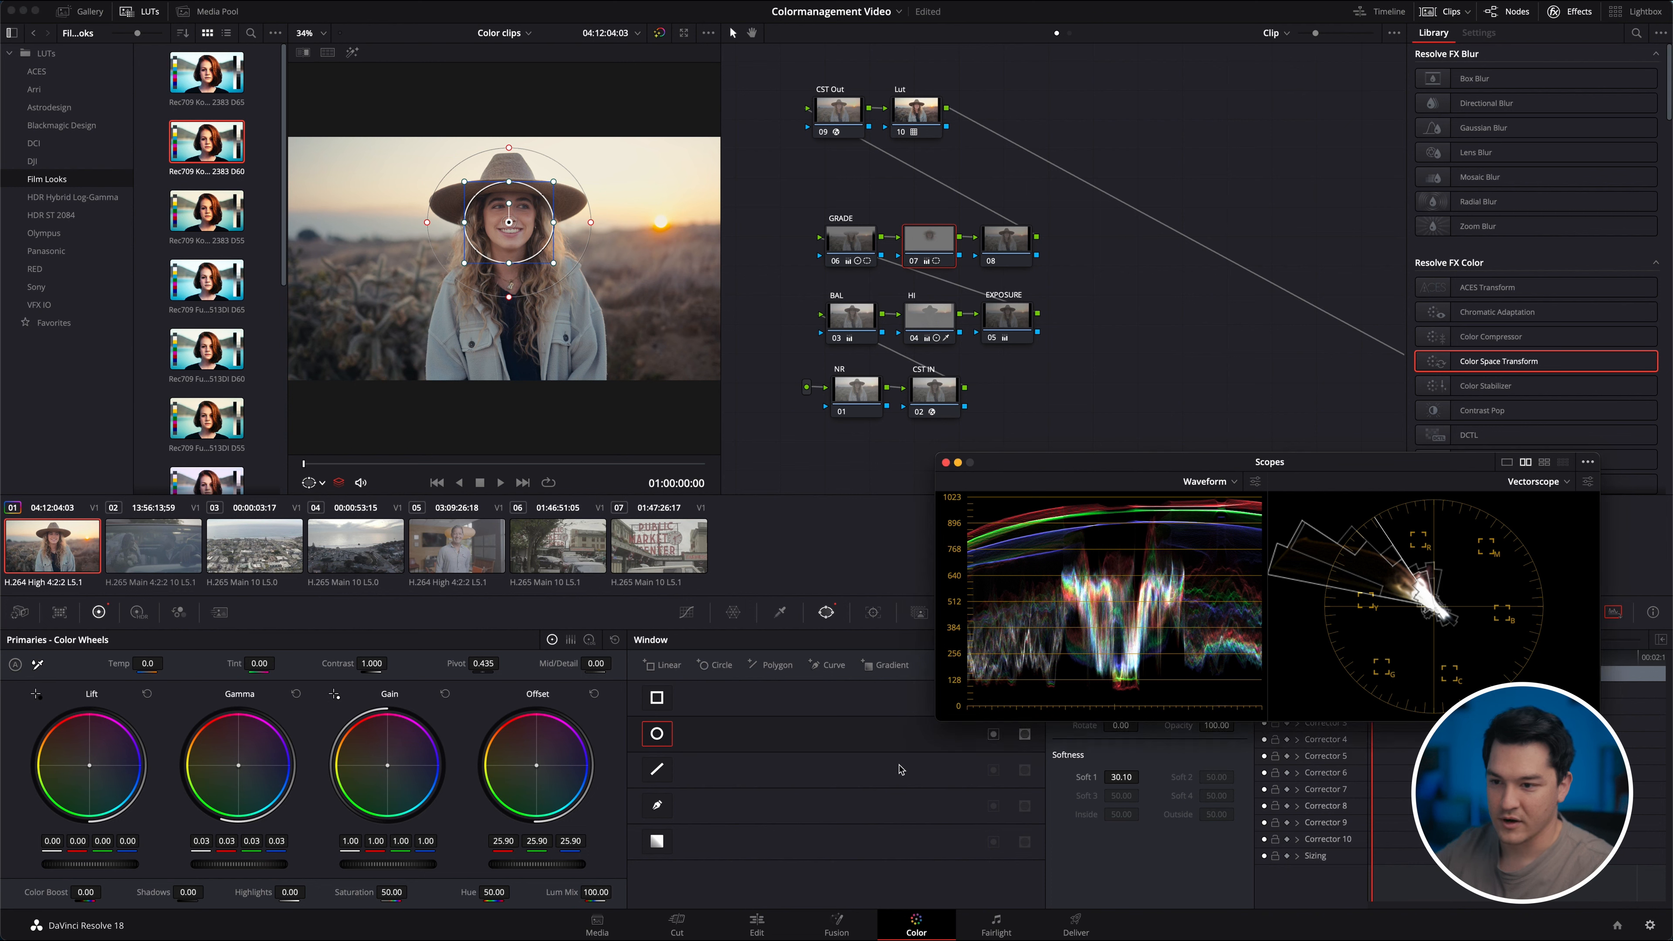
{"action": "mouse_move", "coordinate": [932, 730]}
{"action": "left_mouse_down"}
{"action": "mouse_move", "coordinate": [903, 742]}
{"action": "mouse_move", "coordinate": [915, 755]}
{"action": "left_mouse_up"}
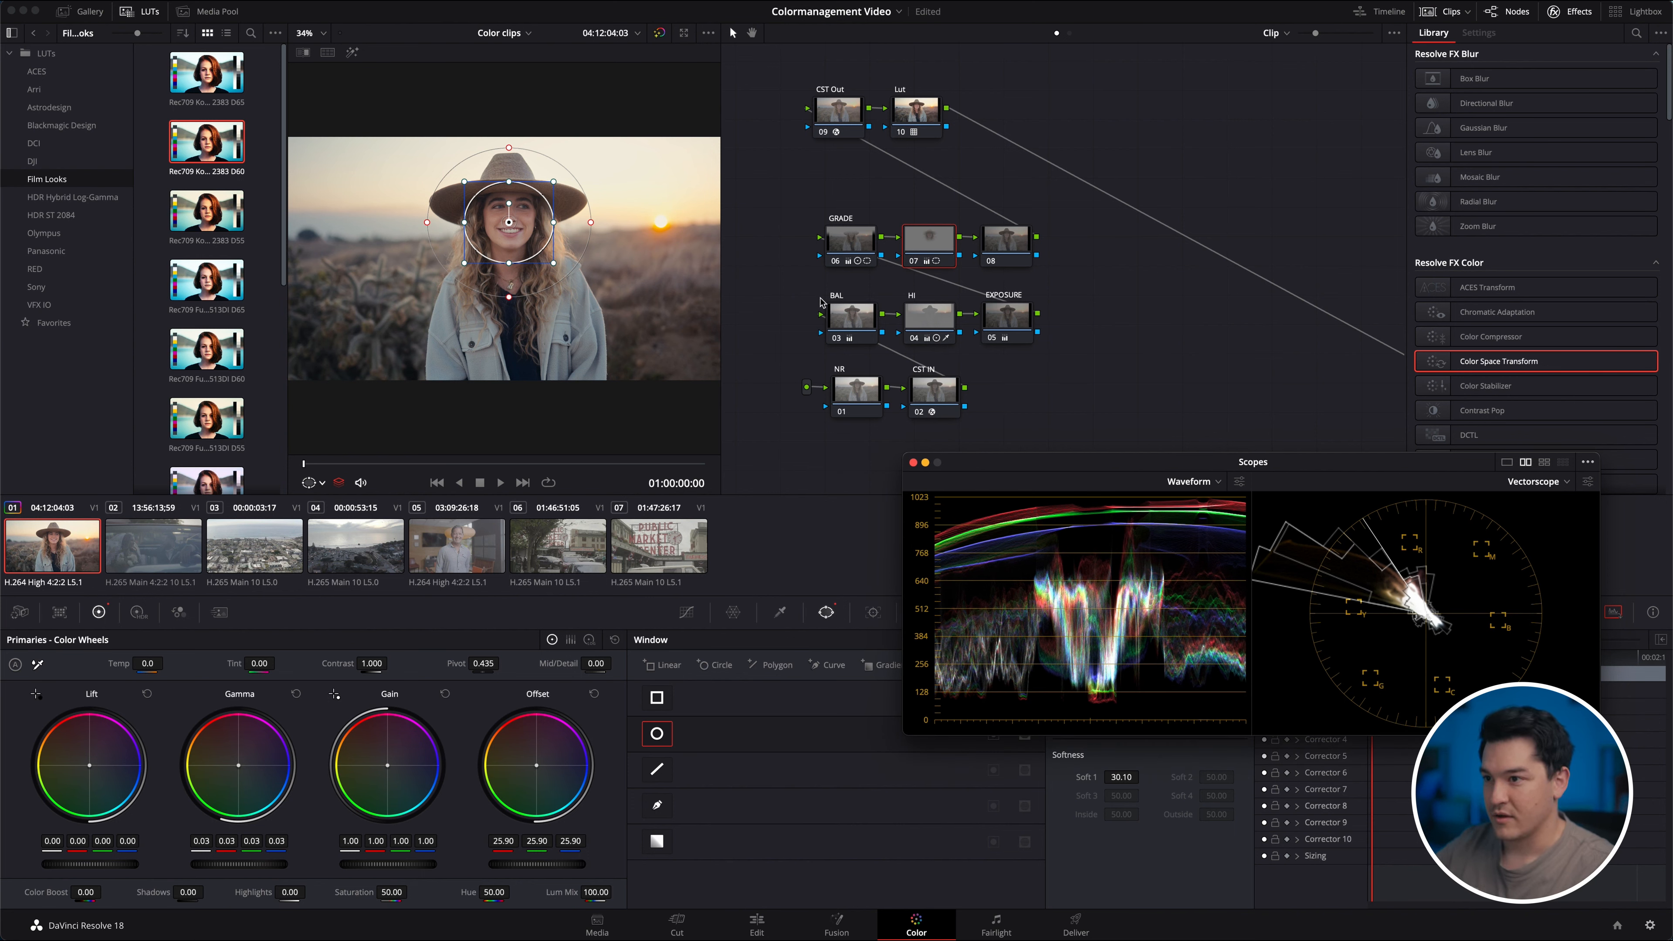
Hide the window outline in the viewer and compare the image with node 07 off and on.
{"action": "left_click", "coordinate": [318, 483]}
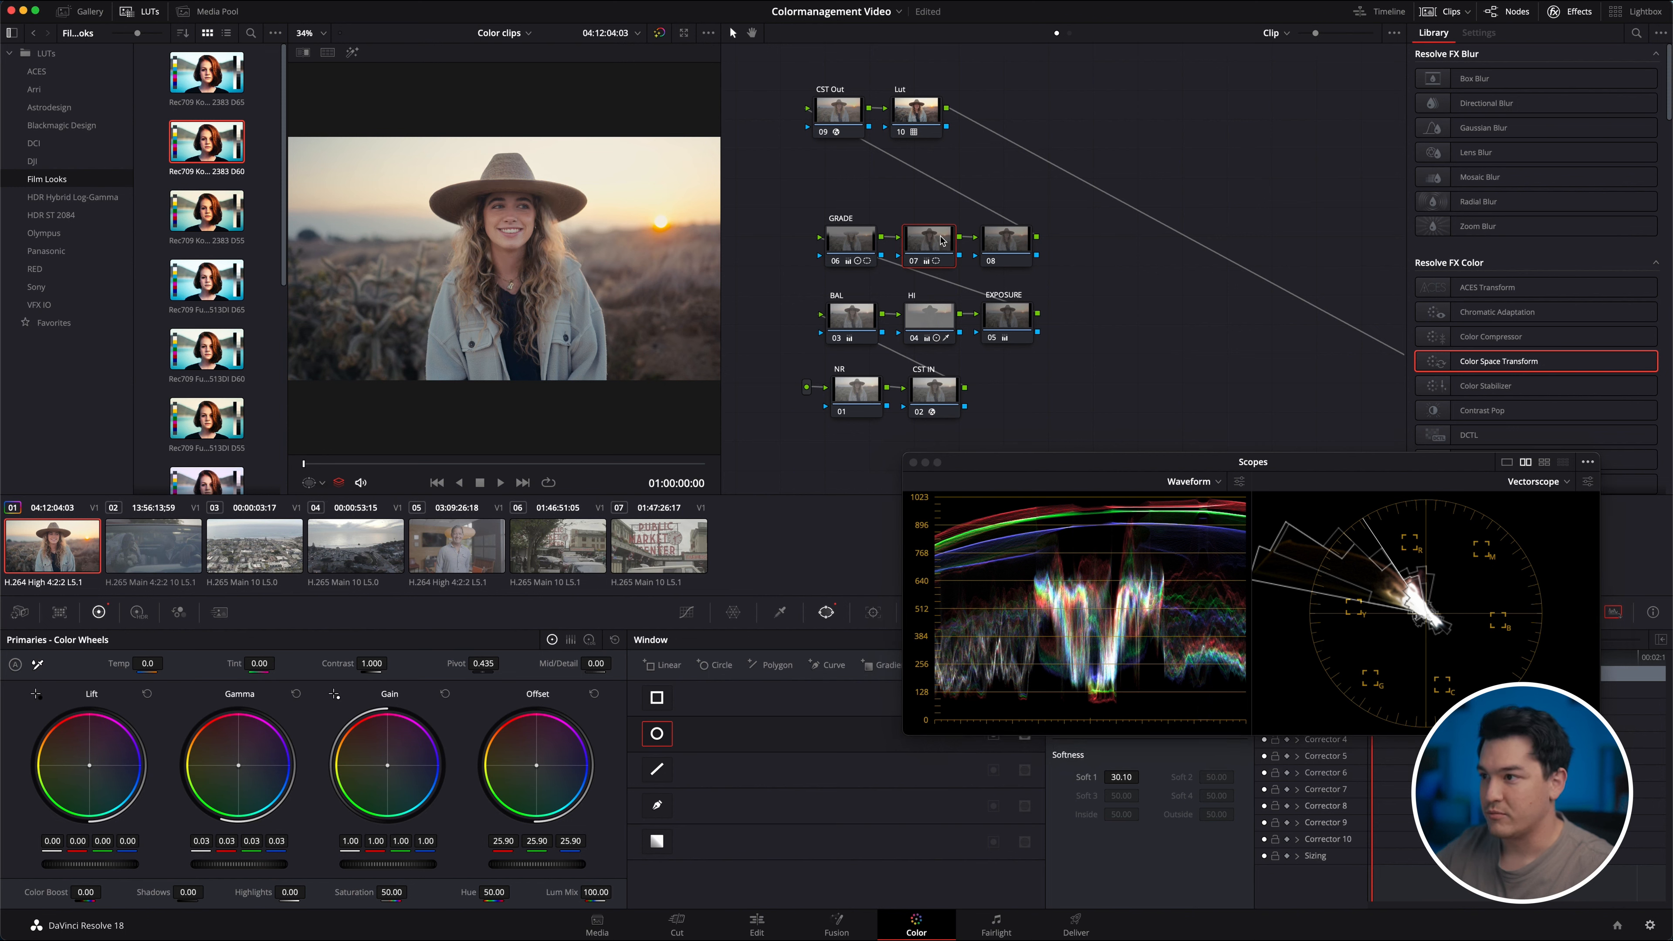
{"action": "key", "text": "ctrl+d"}
{"action": "key", "text": "ctrl+d"}
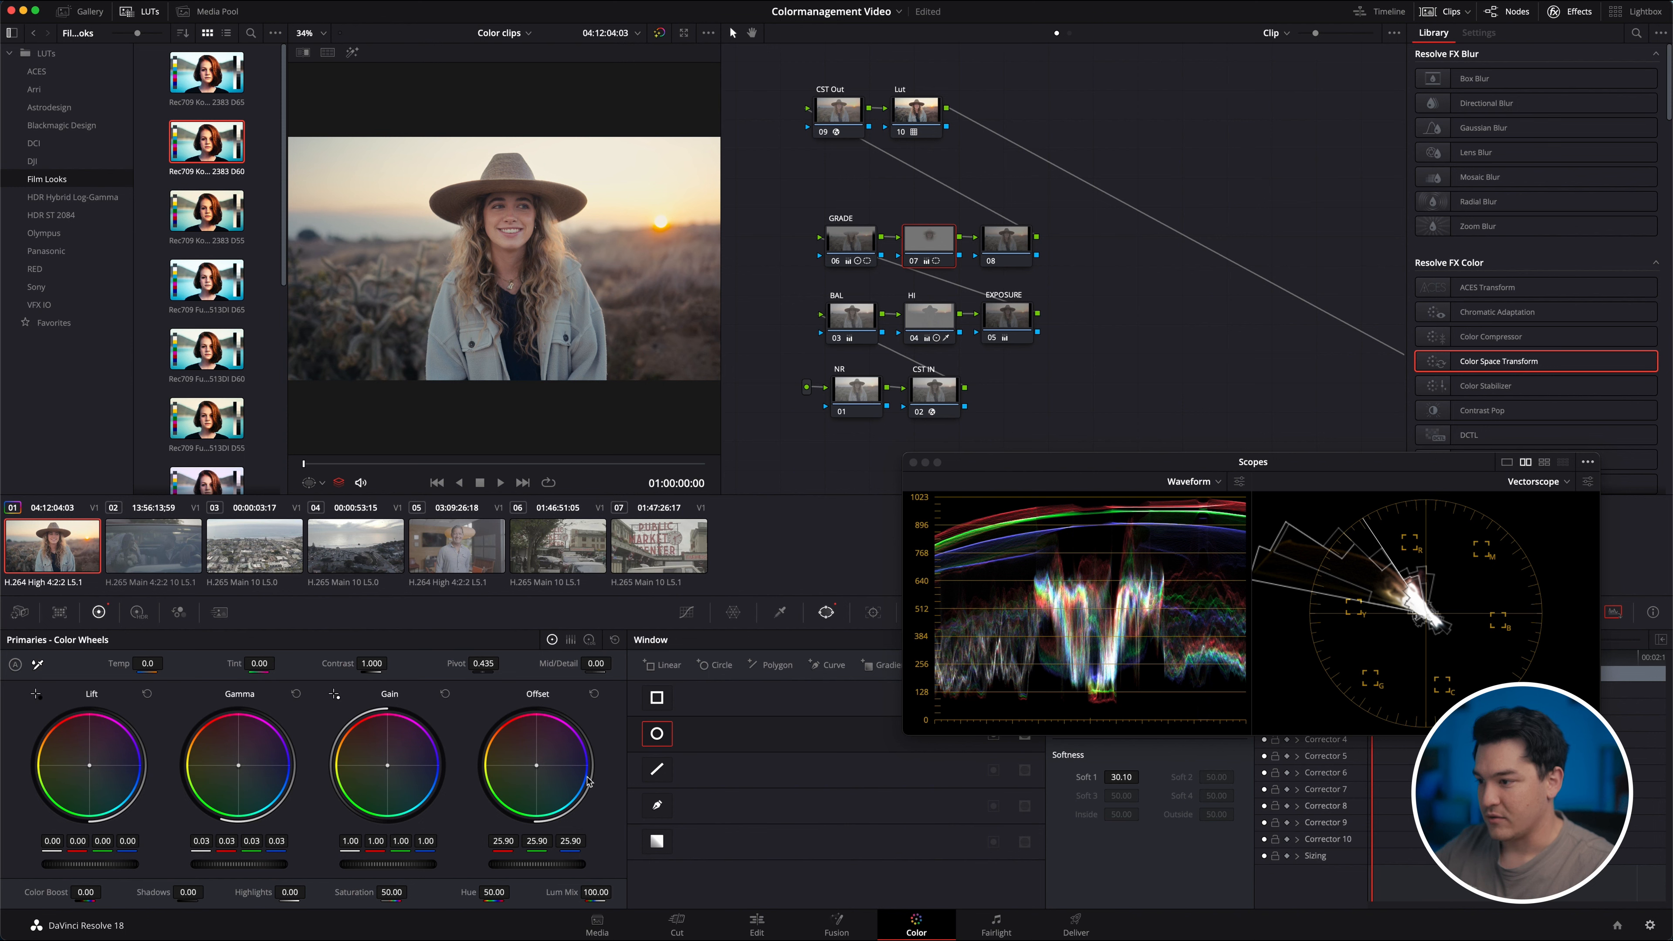
Lower node 07's offset to 24.20 and set its midtone detail to -14.50 to soften the face.
{"action": "left_click_drag", "start_coordinate": [565, 863], "coordinate": [548, 861]}
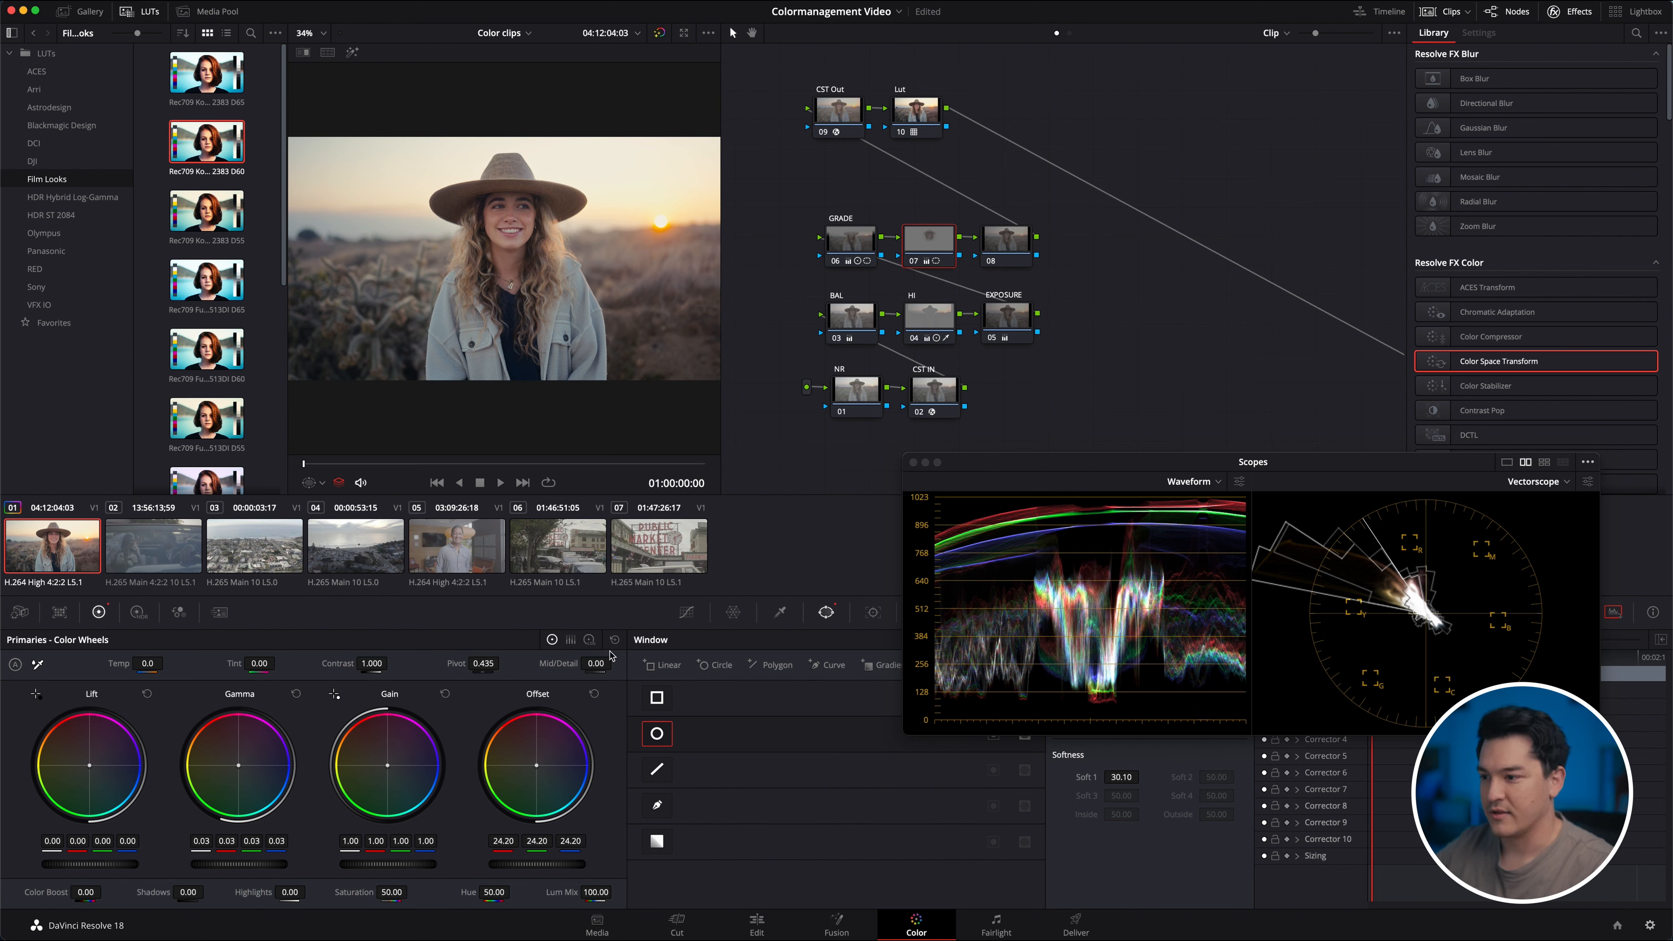
{"action": "left_click_drag", "start_coordinate": [602, 664], "coordinate": [571, 668]}
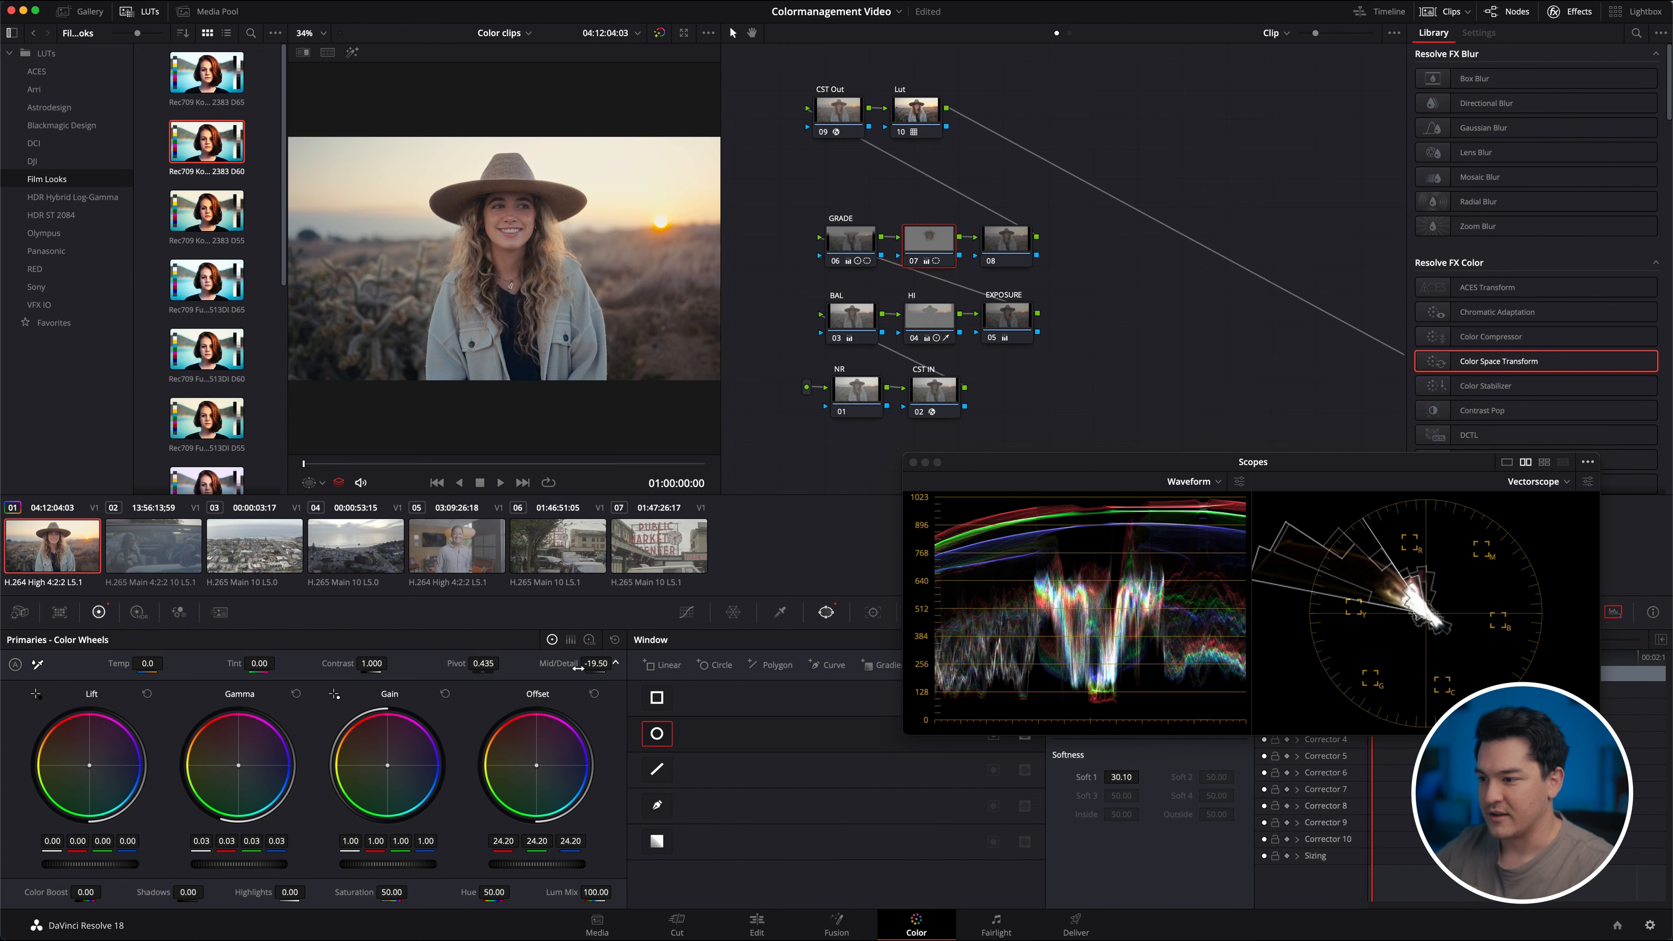
{"action": "left_click_drag", "start_coordinate": [584, 668], "coordinate": [604, 663]}
{"action": "scroll", "coordinate": [643, 220], "scroll_direction": "up", "scroll_amount": 3}
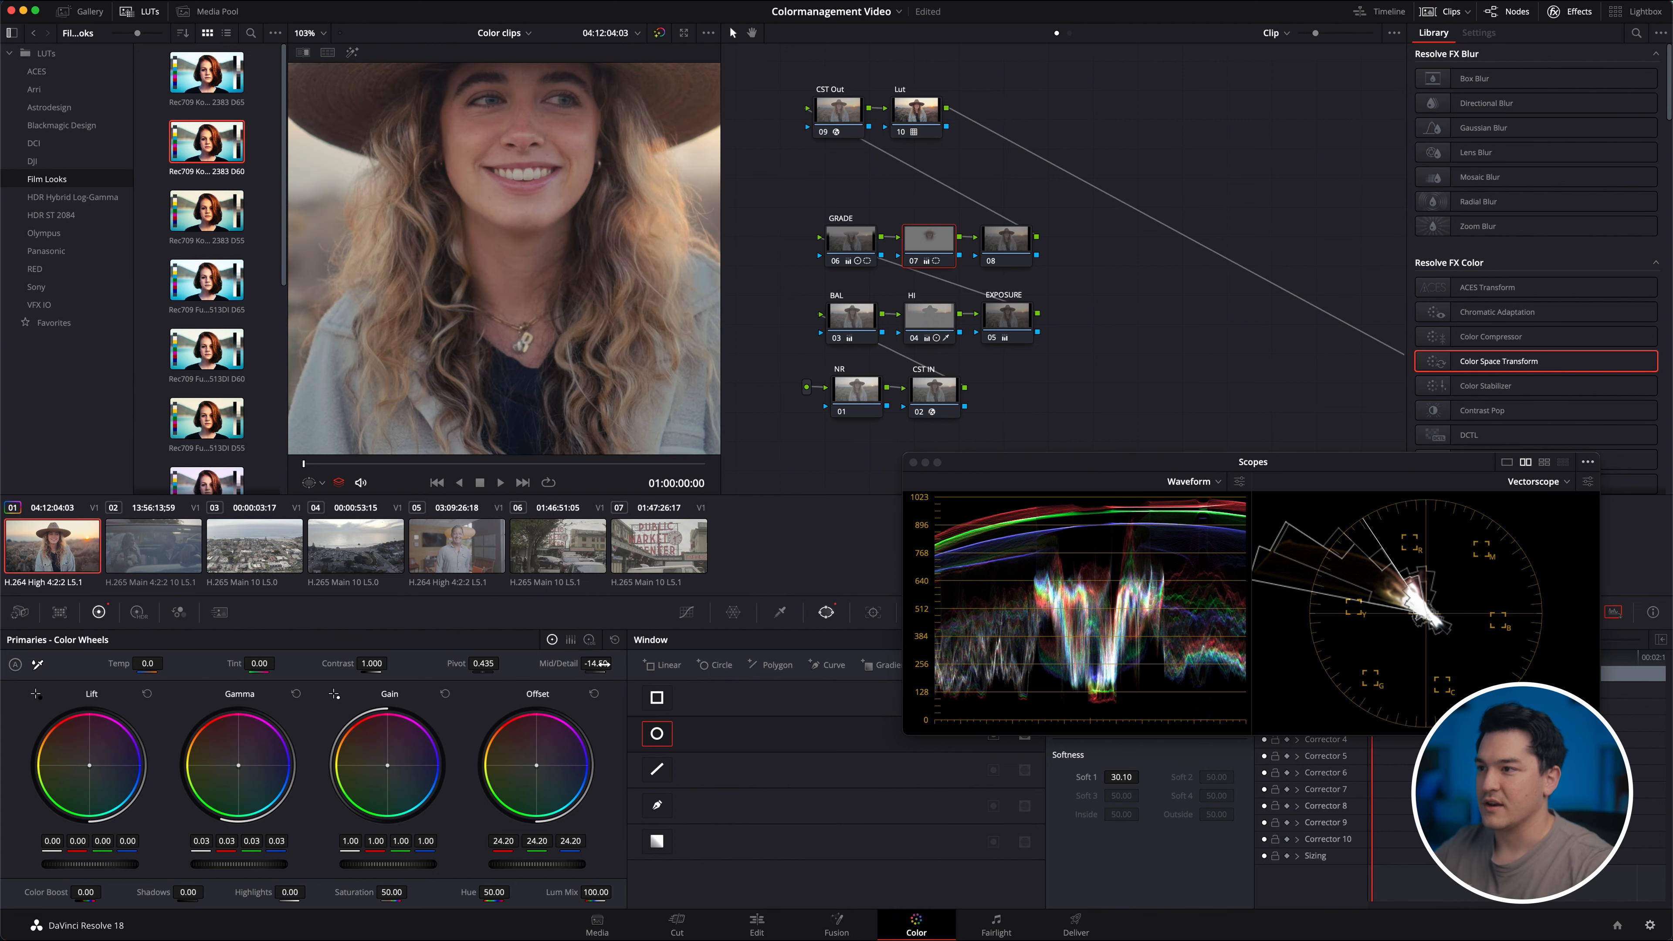
{"action": "scroll", "coordinate": [643, 220], "scroll_direction": "up", "scroll_amount": 5}
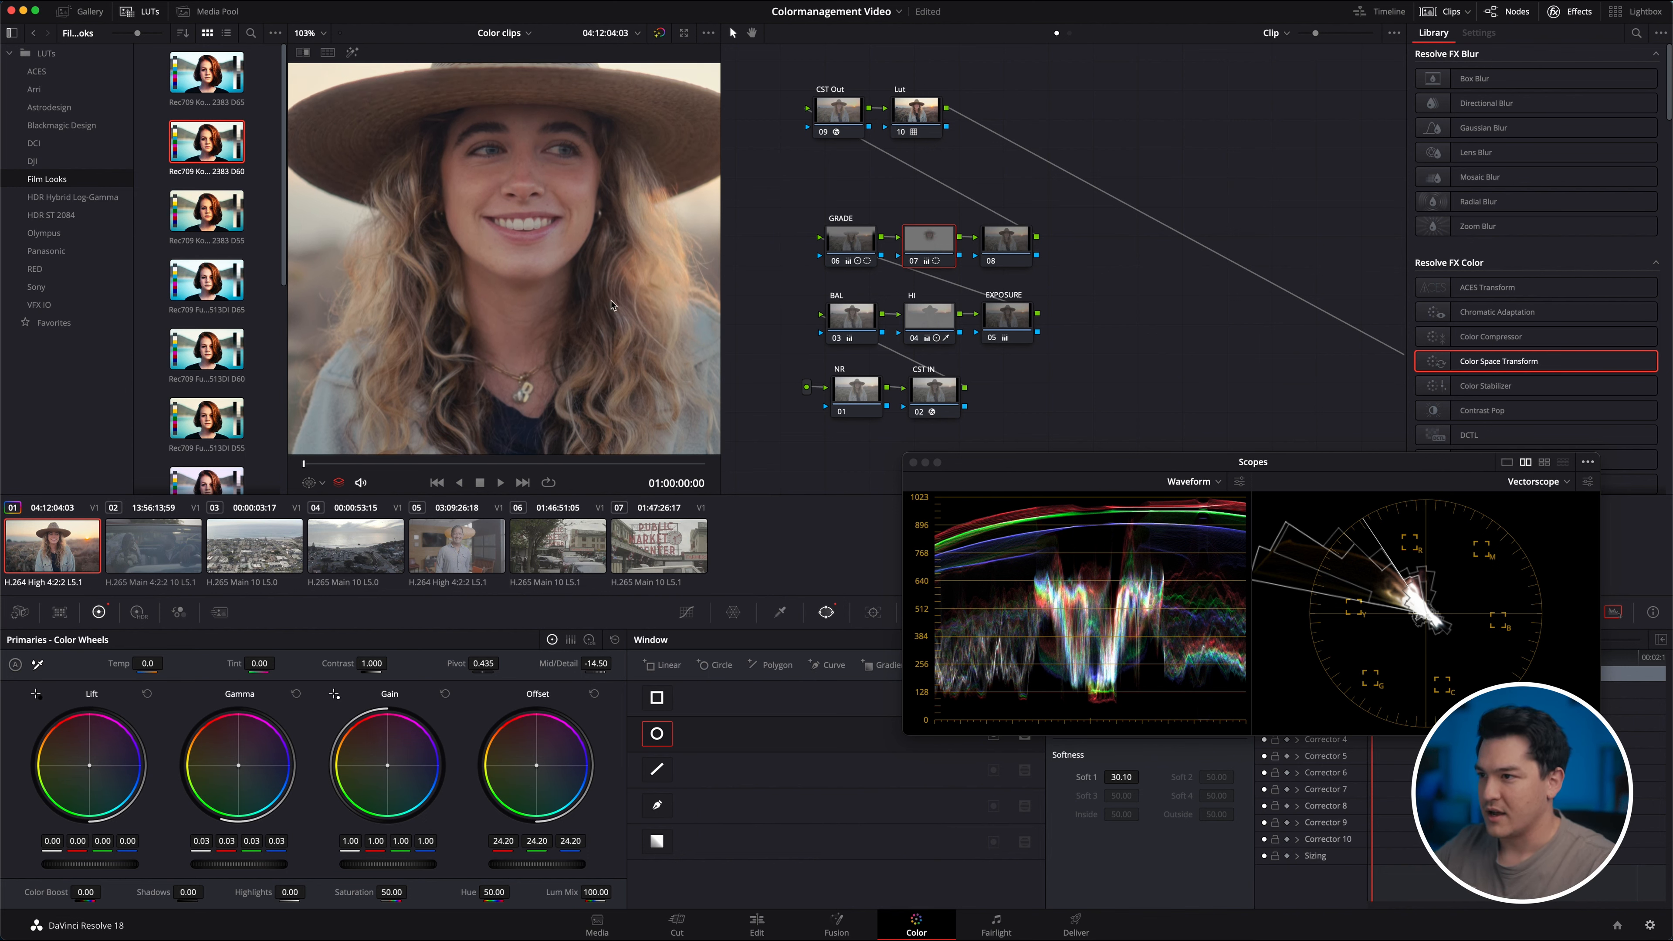
Toggle node 07 off and on to compare its effect on the woman's face up close.
{"action": "key", "text": "ctrl+d"}
{"action": "key", "text": "ctrl+d"}
{"action": "key", "text": "ctrl+d"}
{"action": "key", "text": "ctrl+d"}
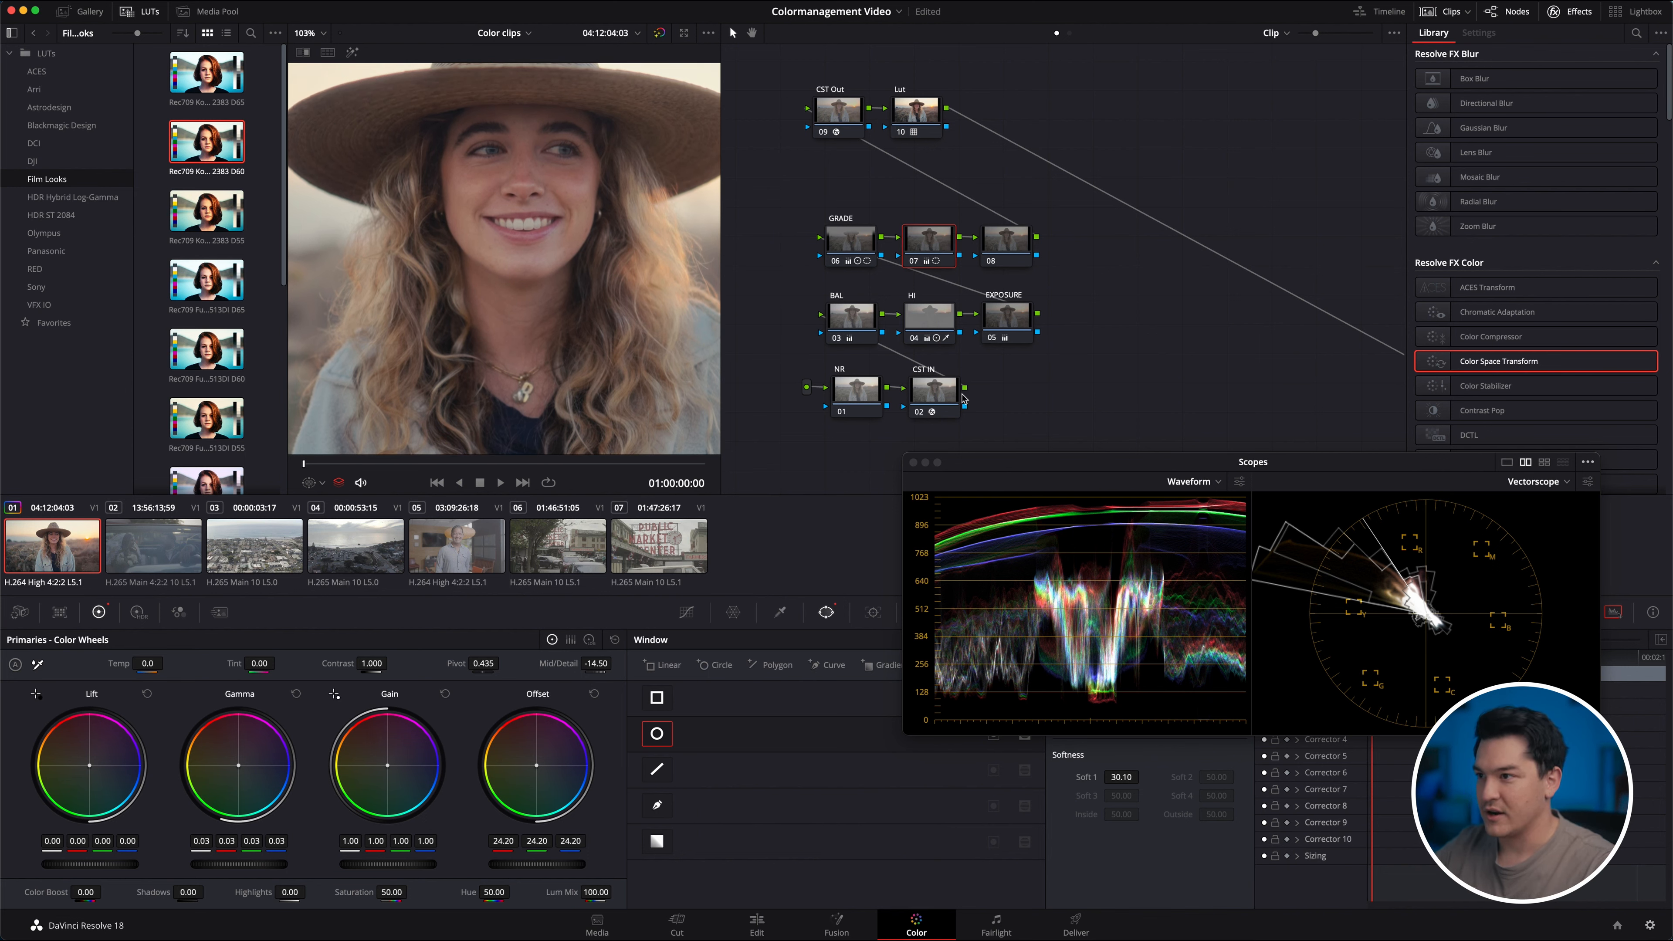
{"action": "key", "text": "ctrl+d"}
{"action": "key", "text": "ctrl+d"}
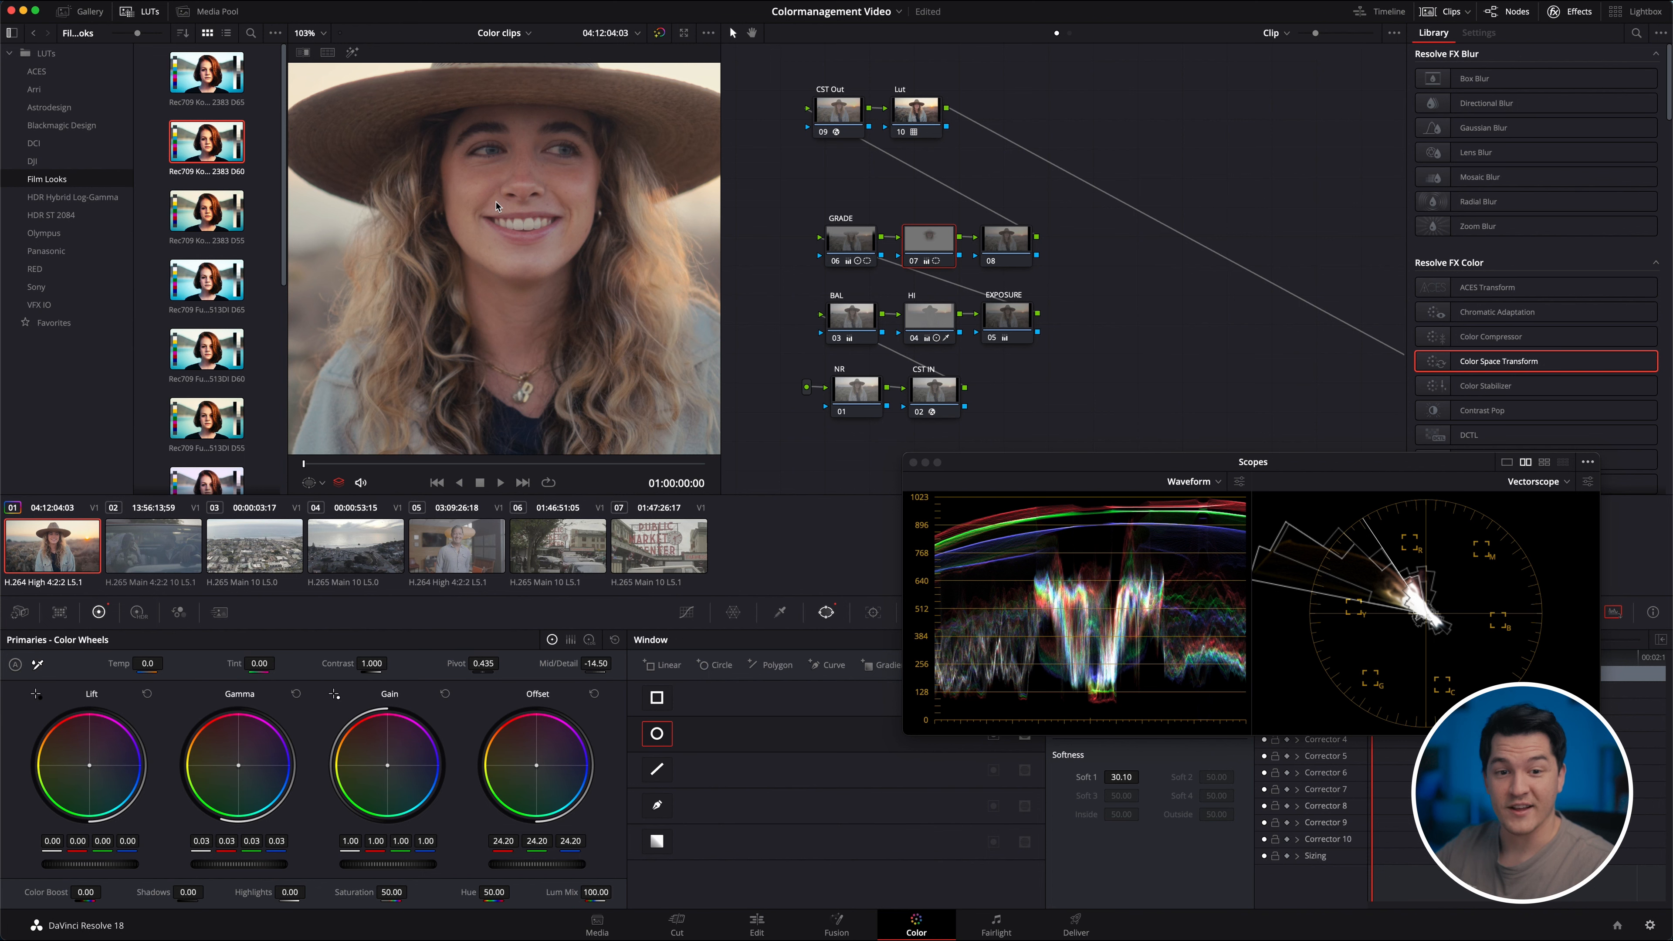
{"action": "key", "text": "ctrl+d"}
{"action": "key", "text": "ctrl+d"}
Move the Lut node slightly farther from the CST Out node in the node graph.
{"action": "left_click", "coordinate": [1010, 251]}
{"action": "mouse_move", "coordinate": [930, 101]}
{"action": "left_mouse_down"}
{"action": "mouse_move", "coordinate": [973, 109]}
{"action": "mouse_move", "coordinate": [945, 100]}
{"action": "left_mouse_up"}
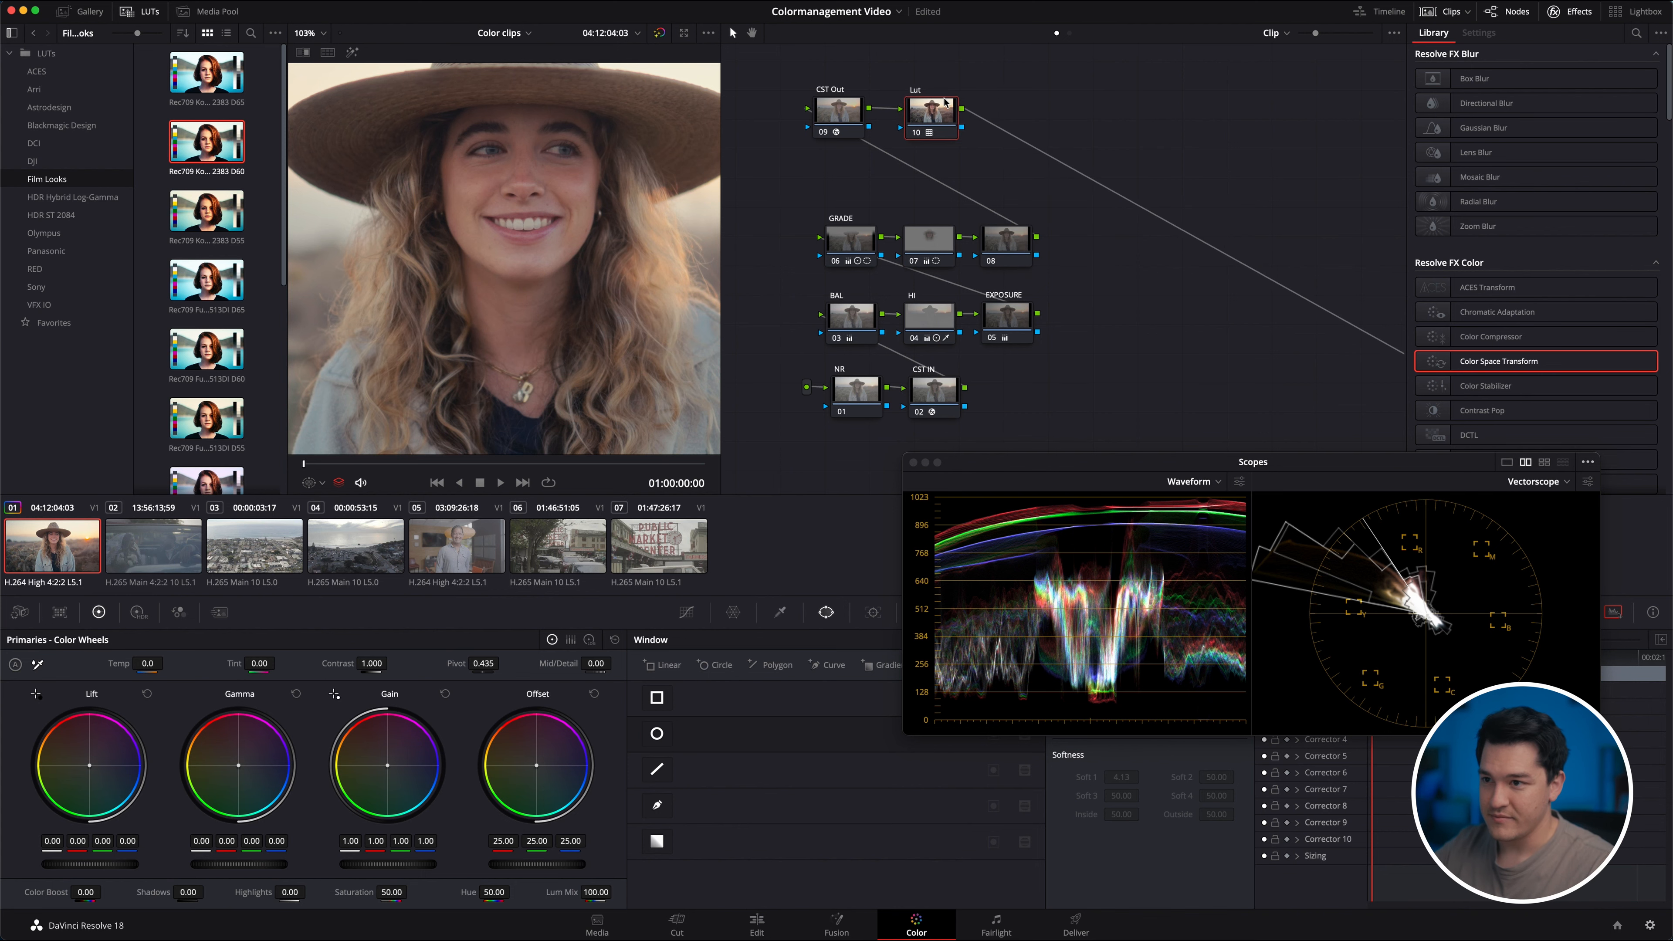
Fit the image to the viewer, hide the LUT browser and review the graded portrait full screen.
{"action": "key", "text": "shift+z"}
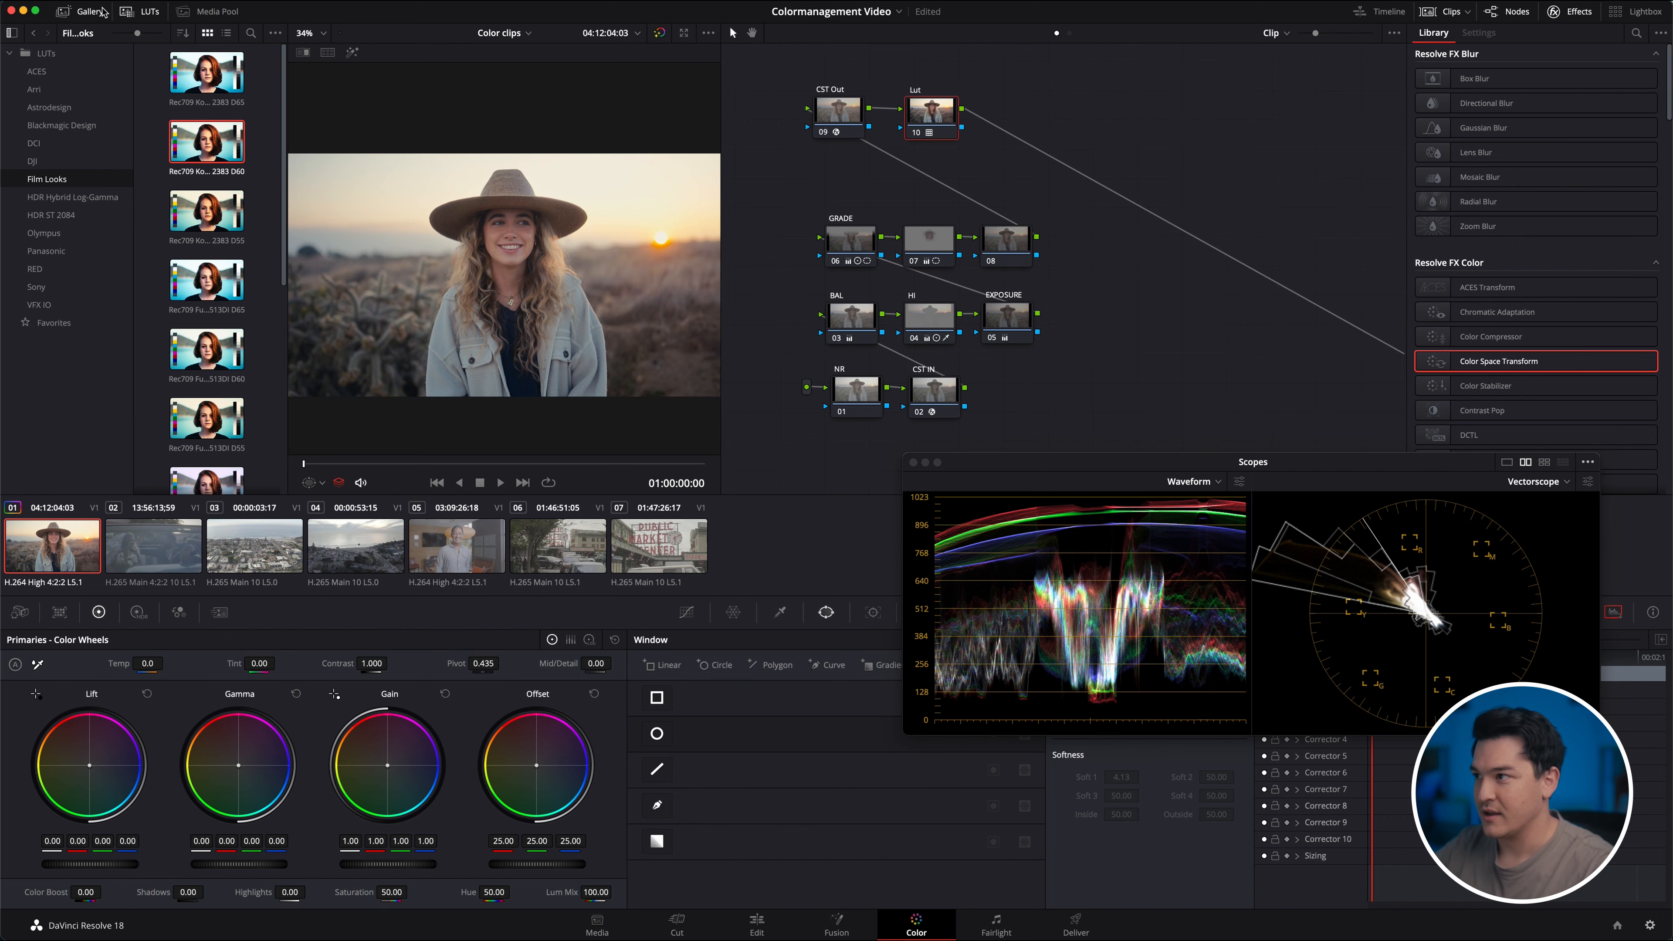
{"action": "left_click", "coordinate": [141, 14]}
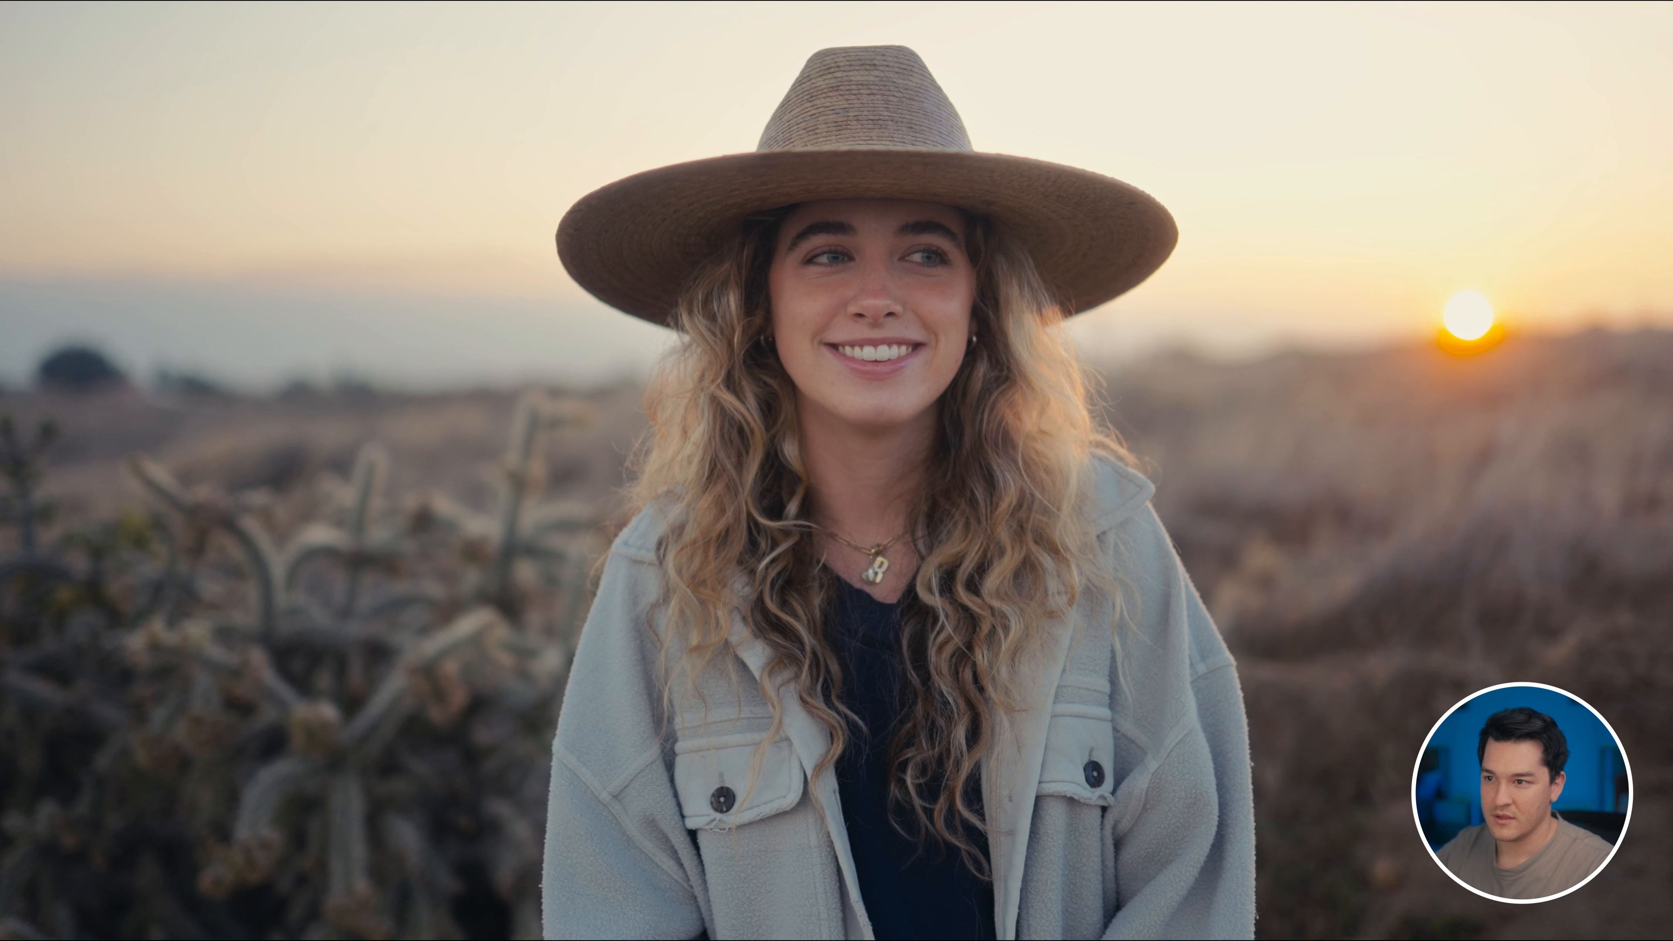
{"action": "mouse_move", "coordinate": [1341, 272]}
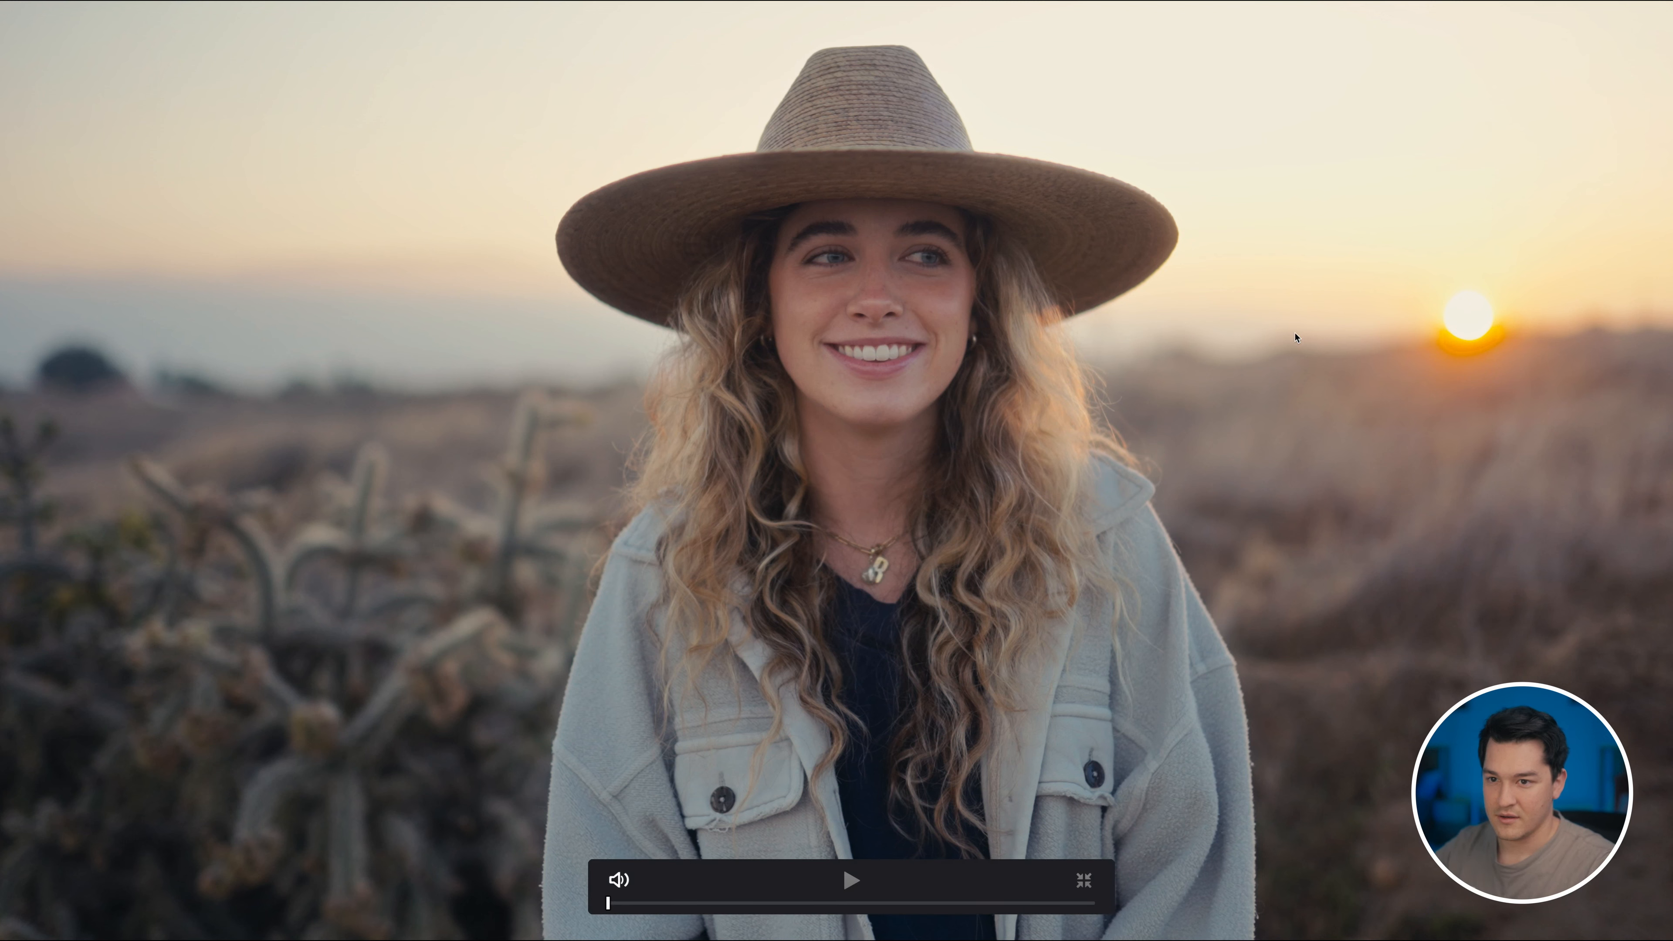
{"action": "key", "text": "Escape"}
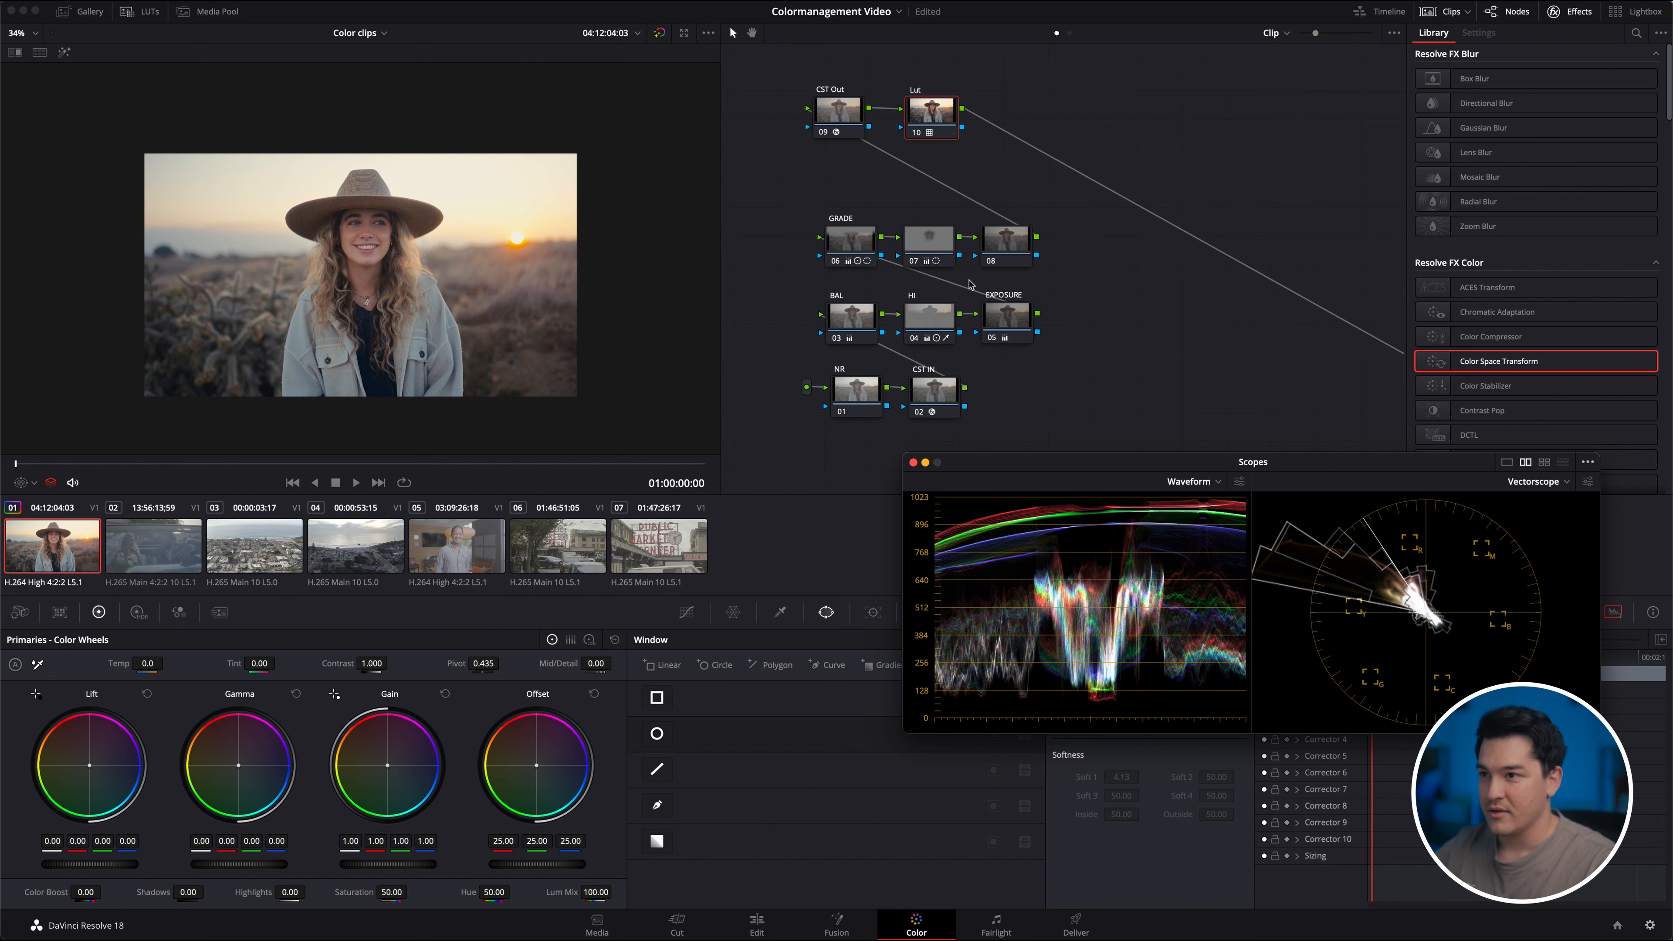
On the second clip, move node 01 beside the source, add three serial nodes and arrange nodes 03 and 04 in a row above.
{"action": "left_click", "coordinate": [192, 555]}
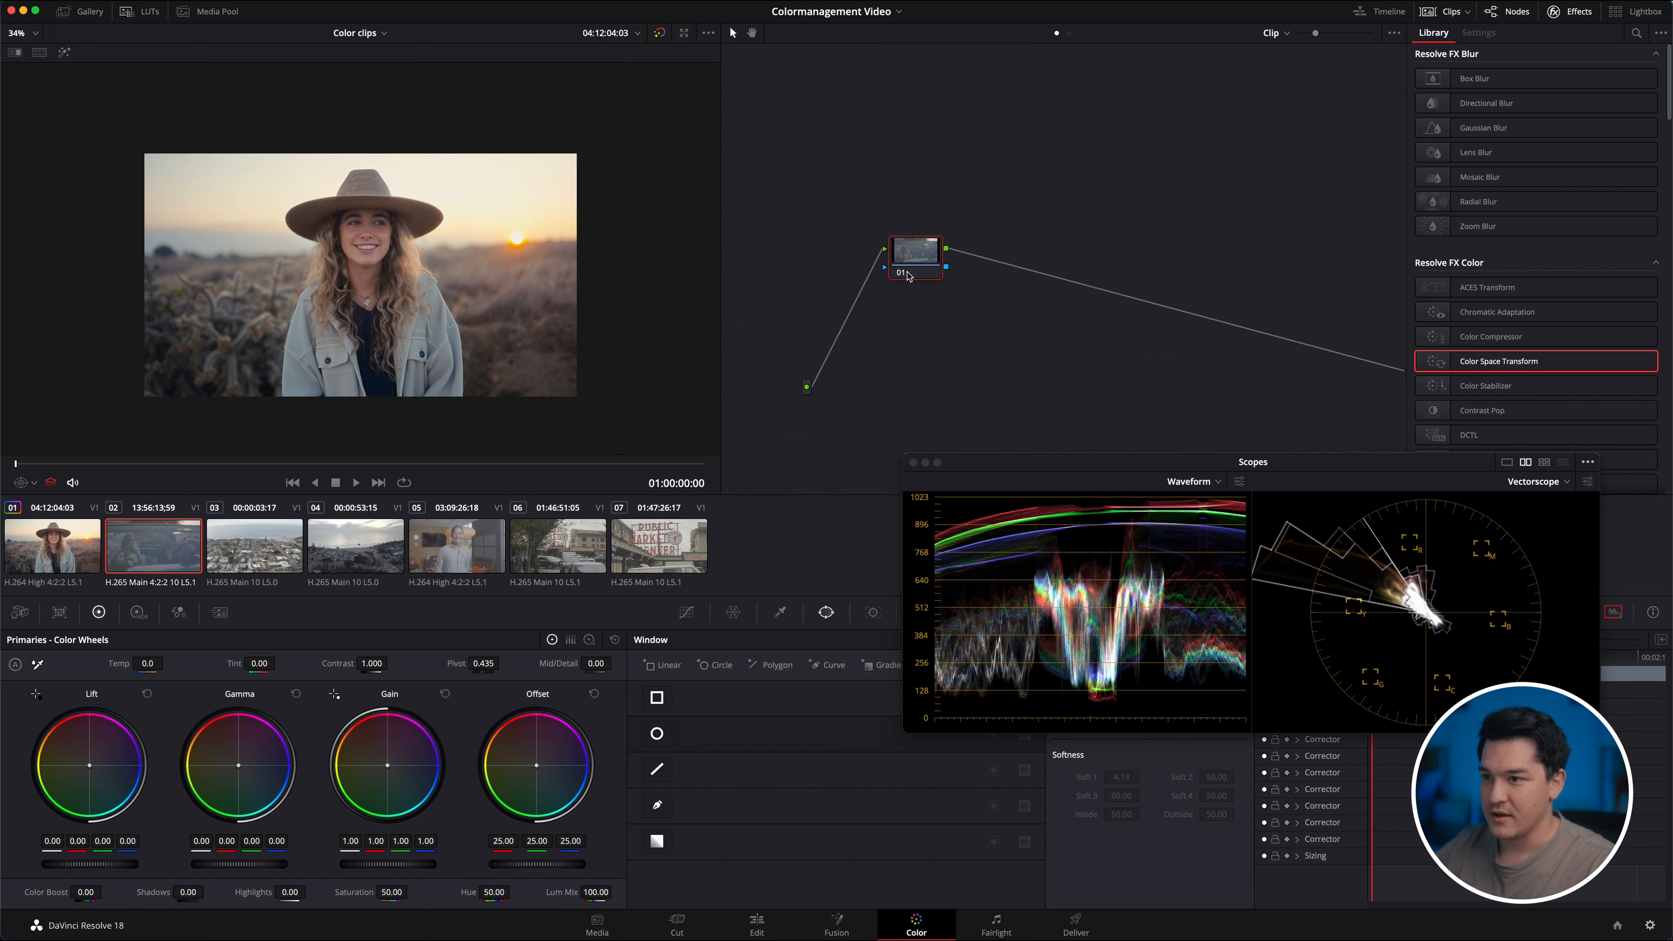
{"action": "left_click_drag", "start_coordinate": [910, 275], "coordinate": [878, 410]}
{"action": "key", "text": "alt+s"}
{"action": "key", "text": "alt+s"}
{"action": "key", "text": "alt+s"}
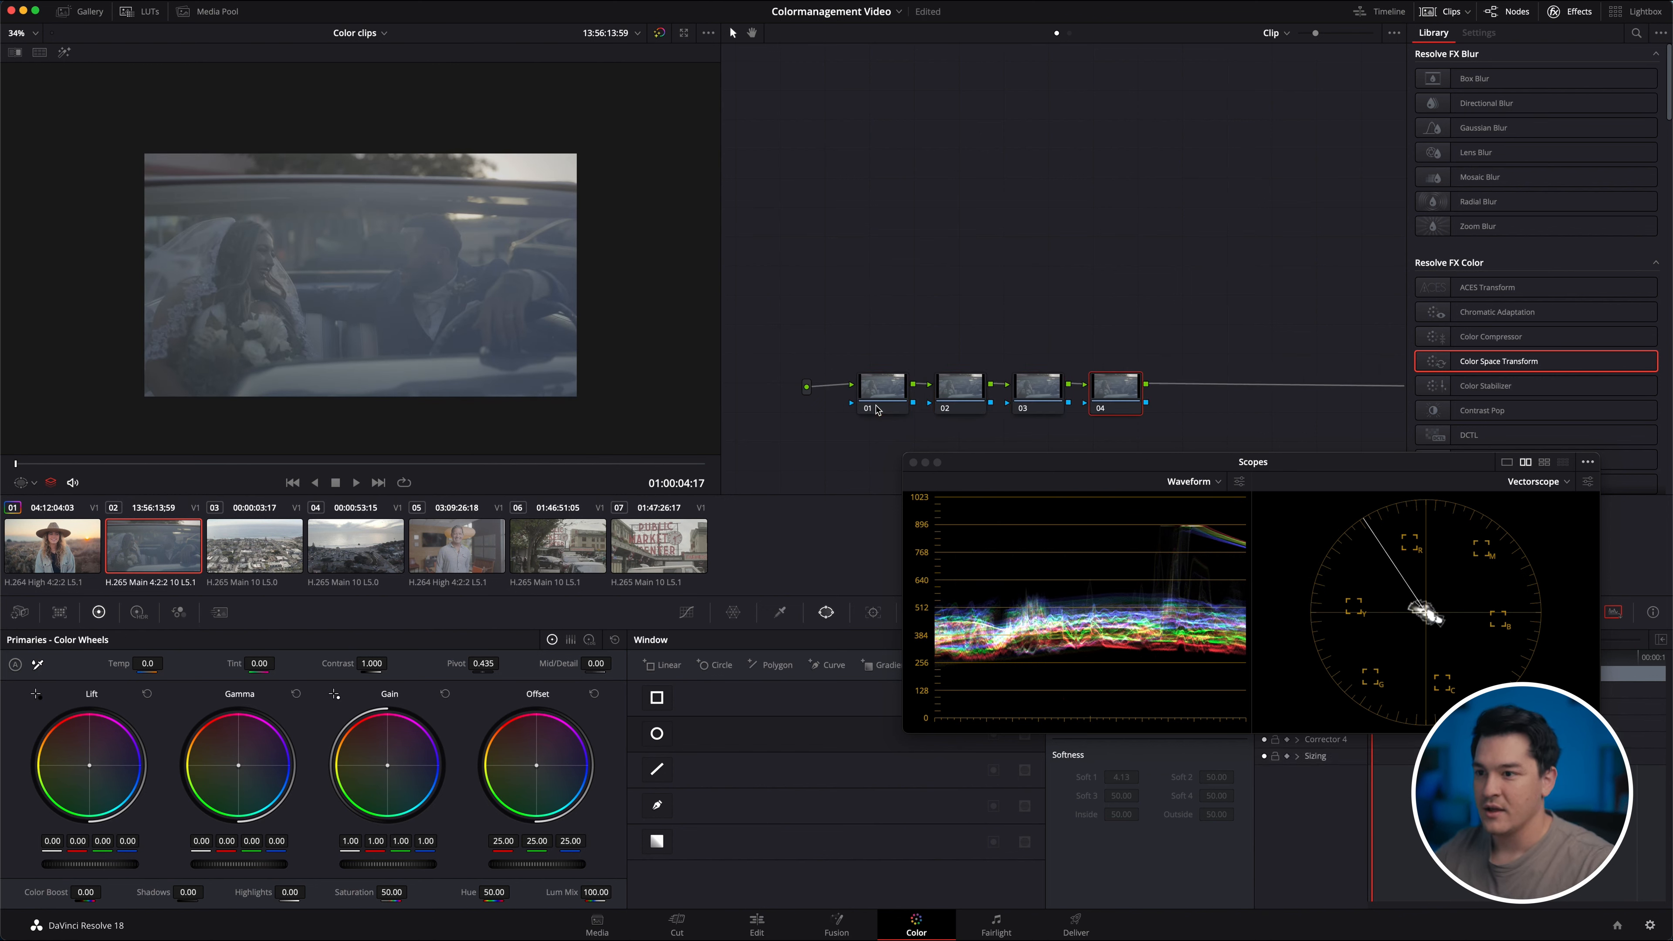
{"action": "left_click_drag", "start_coordinate": [1214, 408], "coordinate": [875, 329]}
Label node 02 CST In and apply a Color Space Transform with Sony S-Gamut3 and Sony S-Log3 as its input.
{"action": "left_click", "coordinate": [959, 394]}
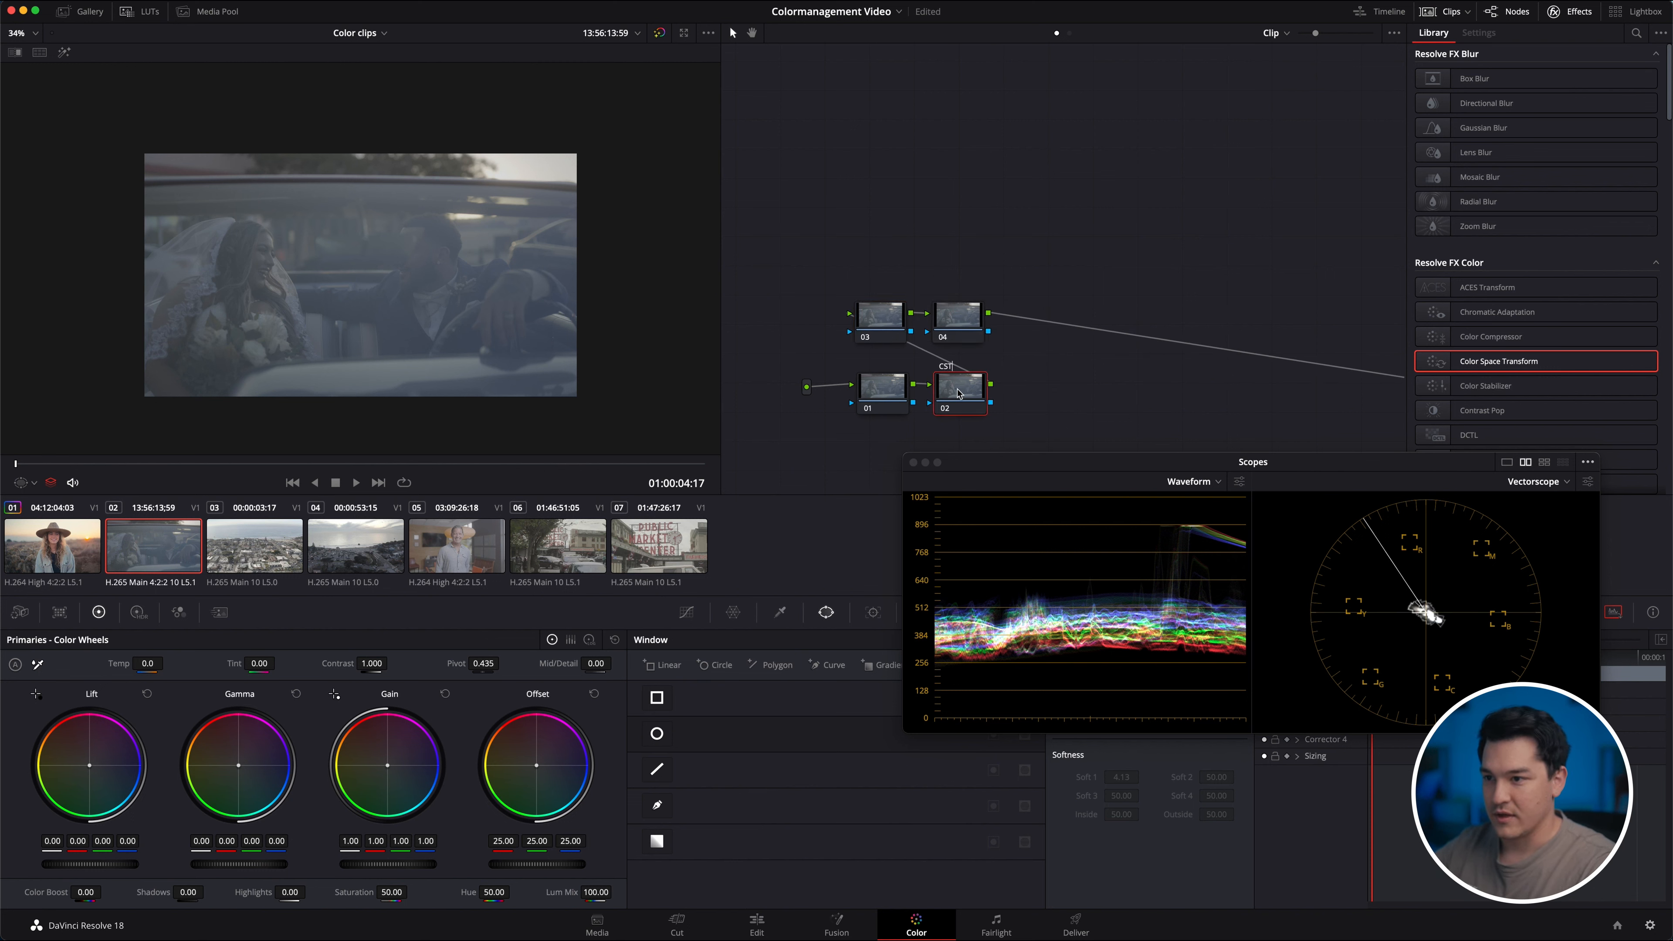
{"action": "left_click_drag", "start_coordinate": [1580, 367], "coordinate": [971, 389]}
{"action": "left_click", "coordinate": [1563, 95]}
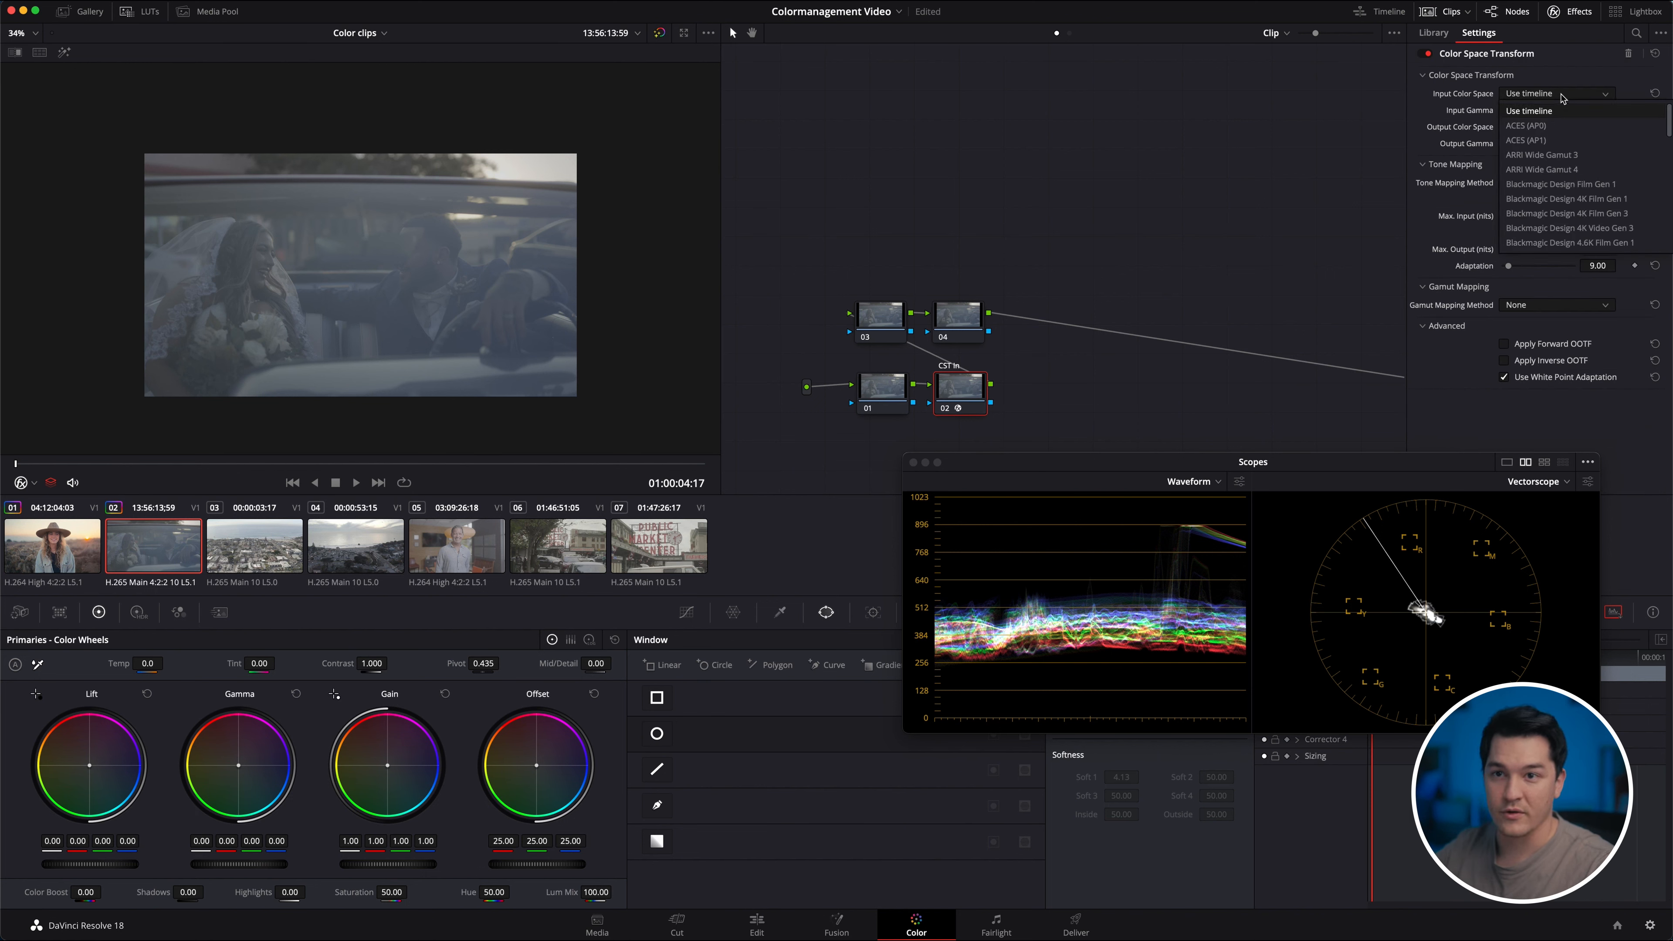
{"action": "scroll", "coordinate": [1555, 172], "scroll_direction": "down", "scroll_amount": 3}
{"action": "scroll", "coordinate": [1556, 213], "scroll_direction": "down", "scroll_amount": 10}
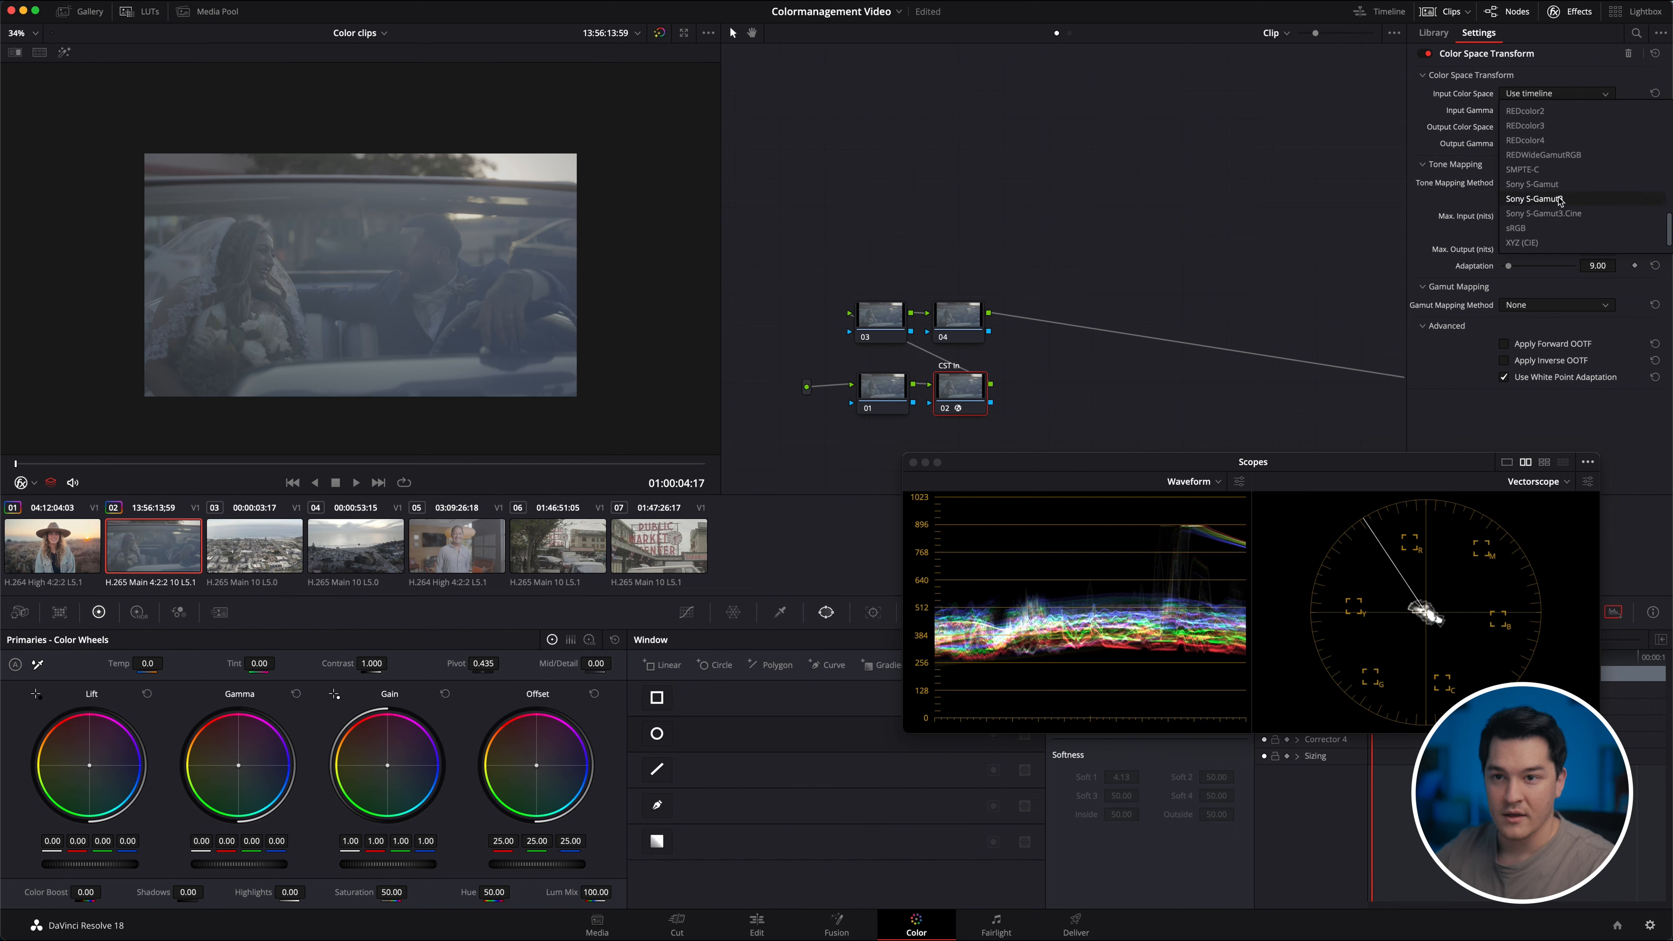
{"action": "left_click", "coordinate": [1535, 198]}
Set the CST In node's output color space to DaVinci Wide Gamut and its output gamma to DaVinci Intermediate.
{"action": "left_click", "coordinate": [1555, 127]}
{"action": "scroll", "coordinate": [1543, 217], "scroll_direction": "down", "scroll_amount": 3}
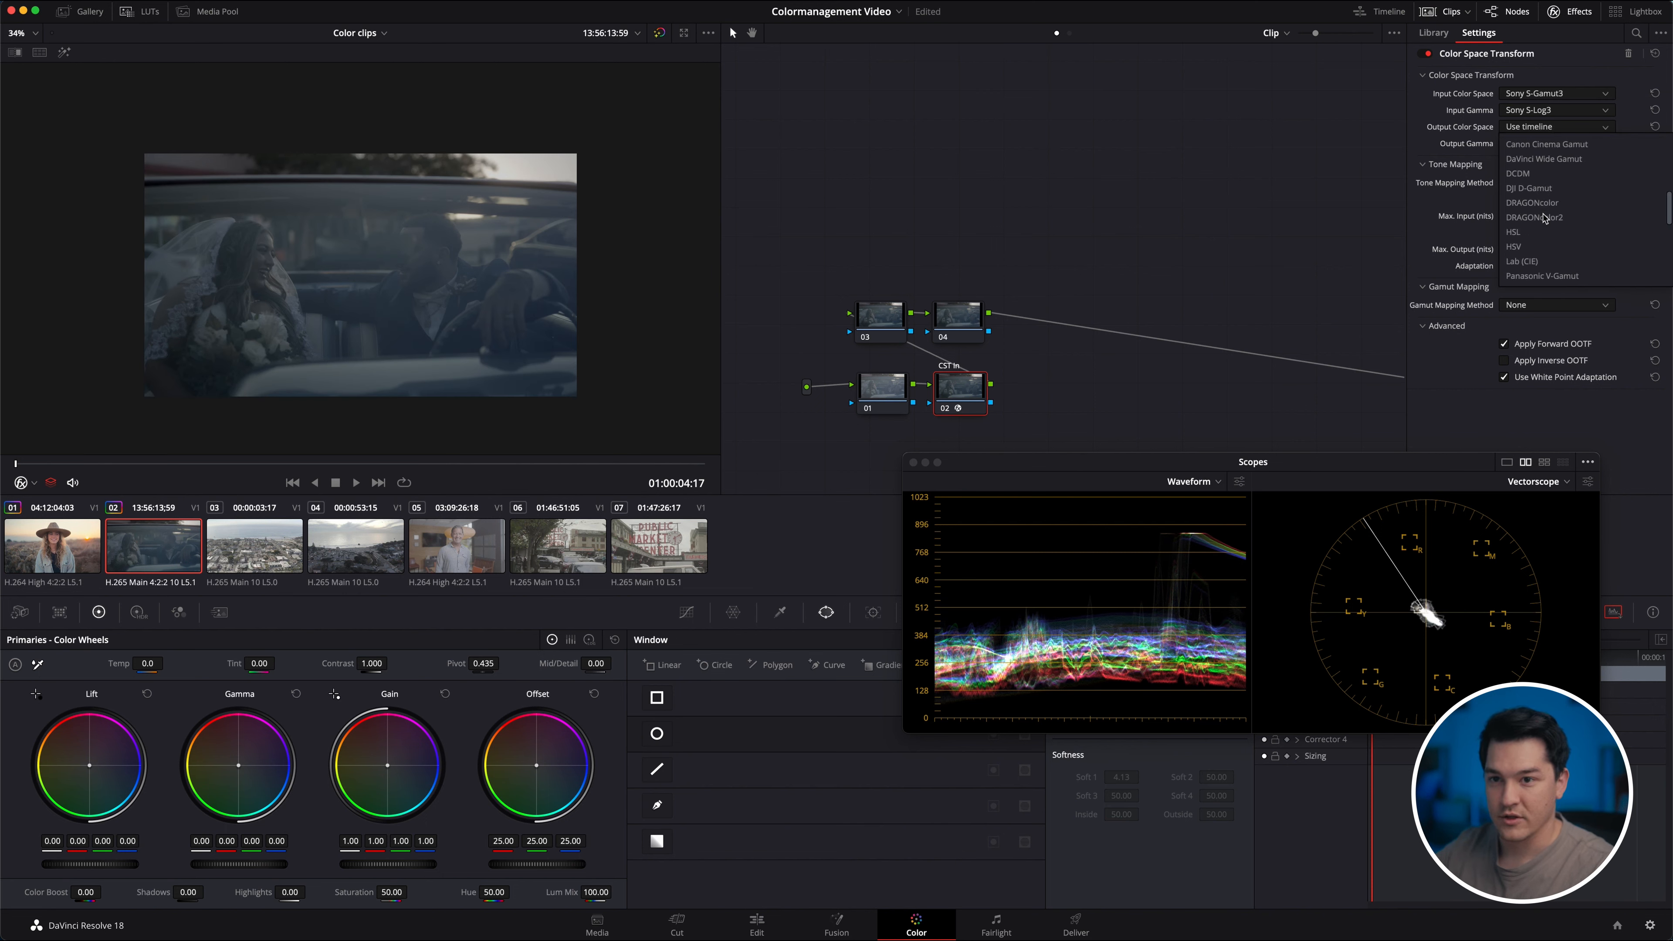
{"action": "left_click", "coordinate": [1558, 161]}
{"action": "left_click", "coordinate": [1556, 143]}
{"action": "scroll", "coordinate": [1570, 239], "scroll_direction": "down", "scroll_amount": 3}
{"action": "scroll", "coordinate": [1569, 237], "scroll_direction": "down", "scroll_amount": 1}
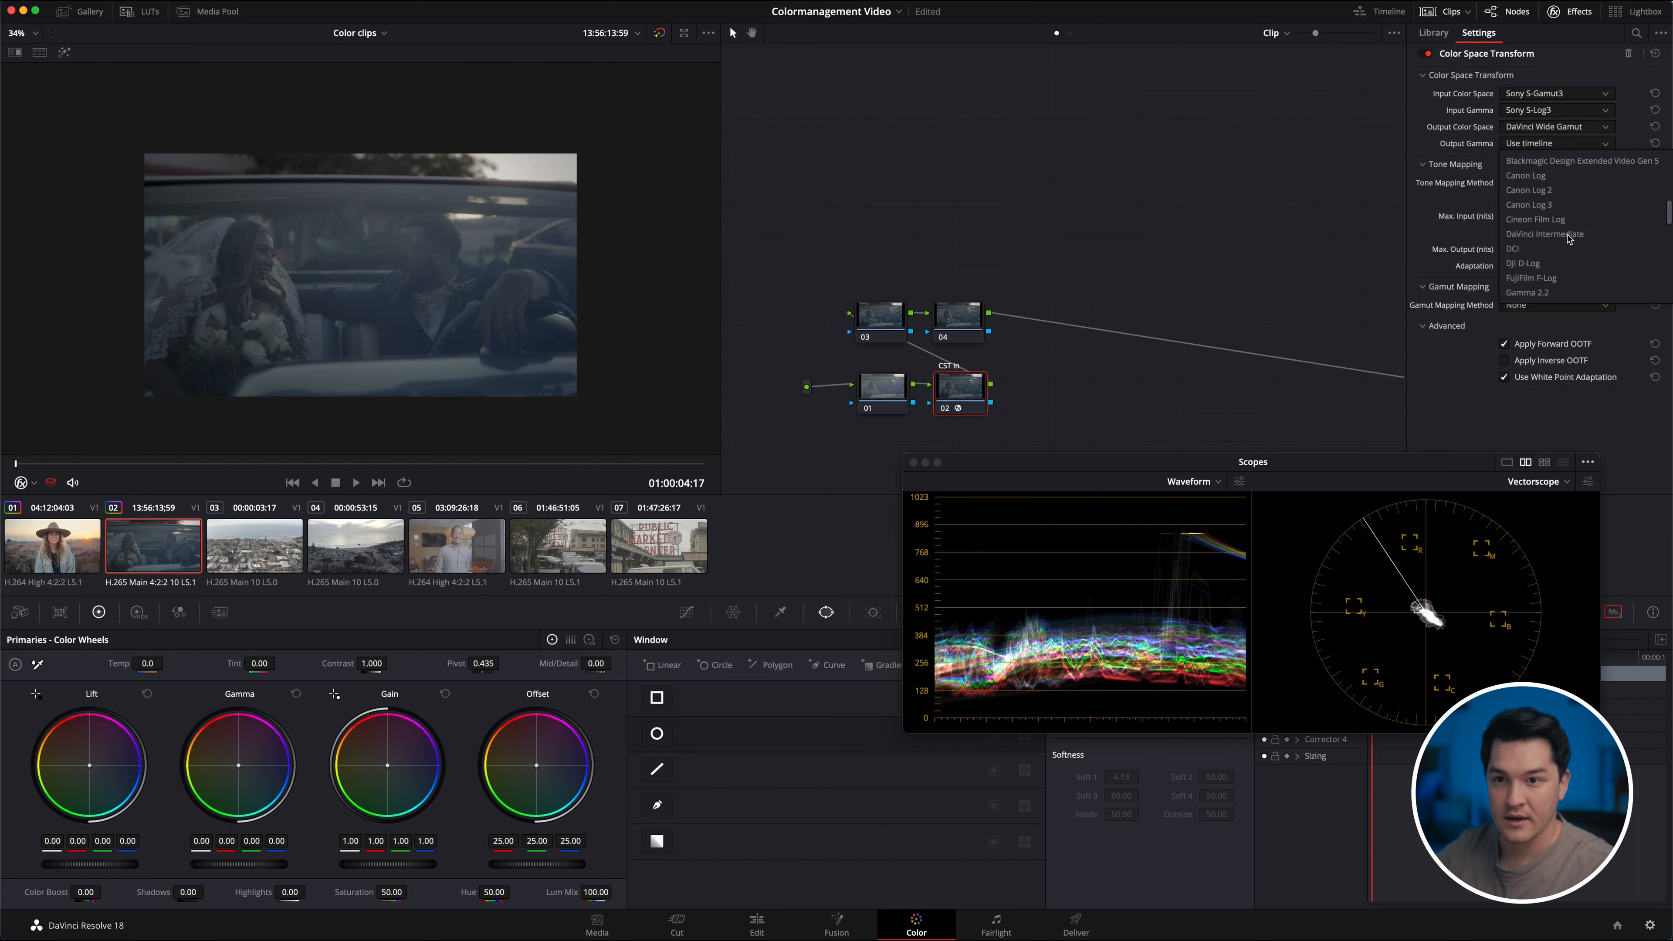
{"action": "left_click", "coordinate": [1570, 234]}
Move node 04 well above the other nodes in the graph and add a serial node after it.
{"action": "left_click_drag", "start_coordinate": [954, 322], "coordinate": [854, 109]}
{"action": "key", "text": "alt+s"}
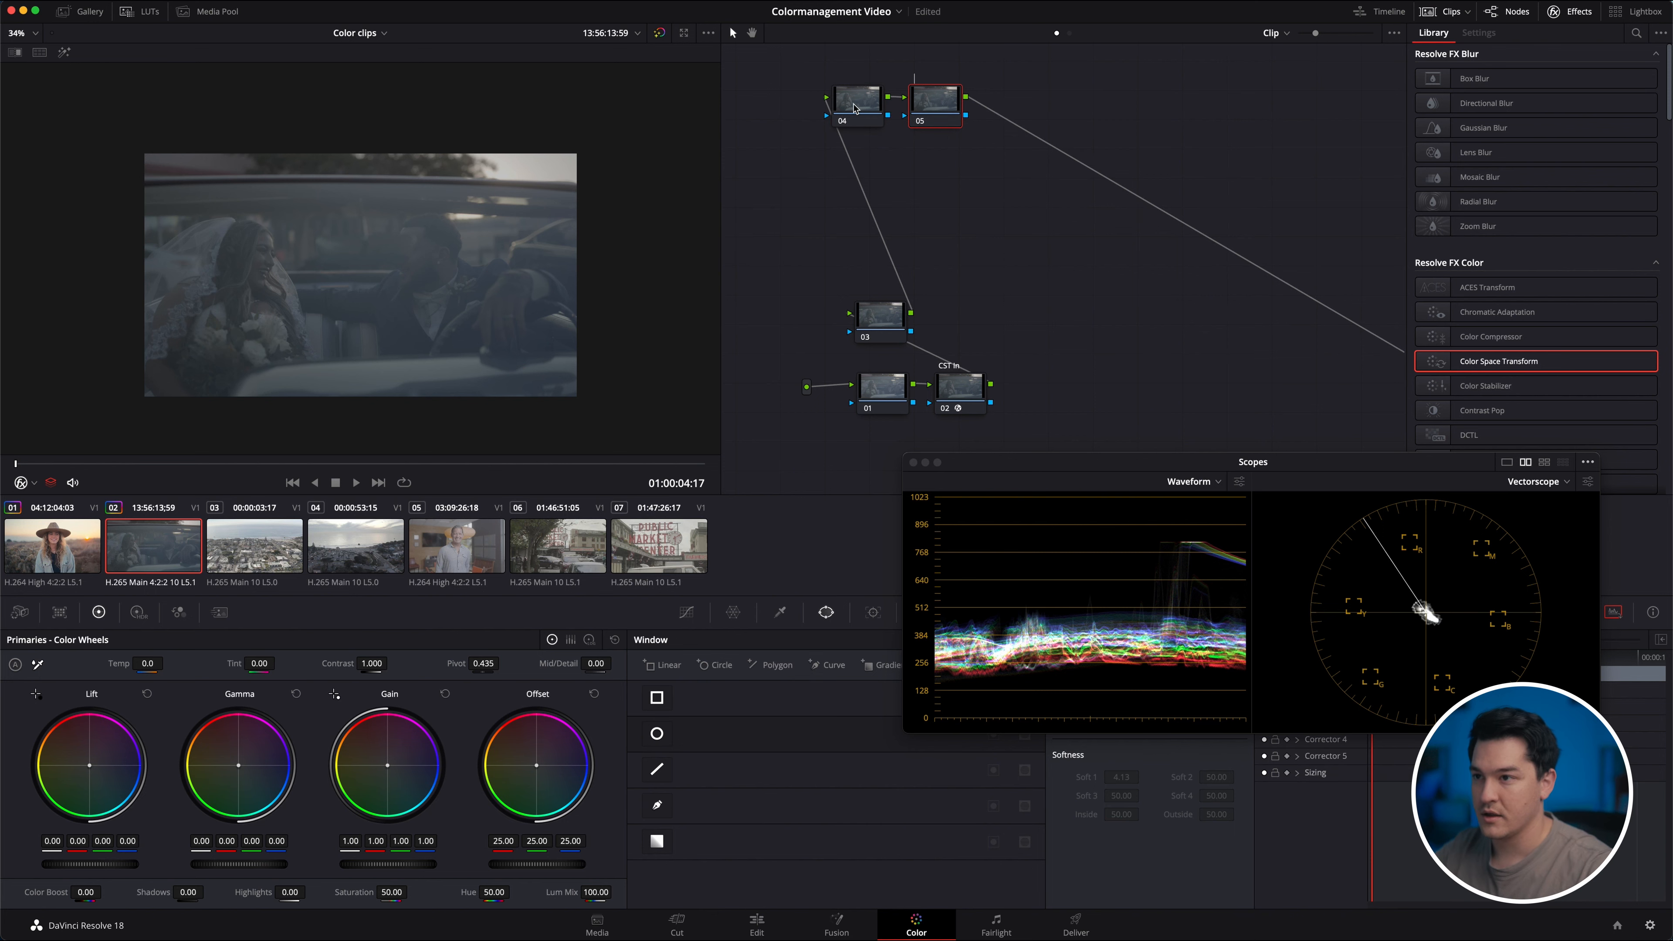
Apply a Color Space Transform to node 04 with DaVinci Wide Gamut as the input color space.
{"action": "left_click", "coordinate": [851, 103]}
{"action": "left_click_drag", "start_coordinate": [1505, 361], "coordinate": [869, 118]}
{"action": "left_click", "coordinate": [1520, 93]}
{"action": "scroll", "coordinate": [1602, 219], "scroll_direction": "down", "scroll_amount": 4}
{"action": "scroll", "coordinate": [1602, 218], "scroll_direction": "up", "scroll_amount": 5}
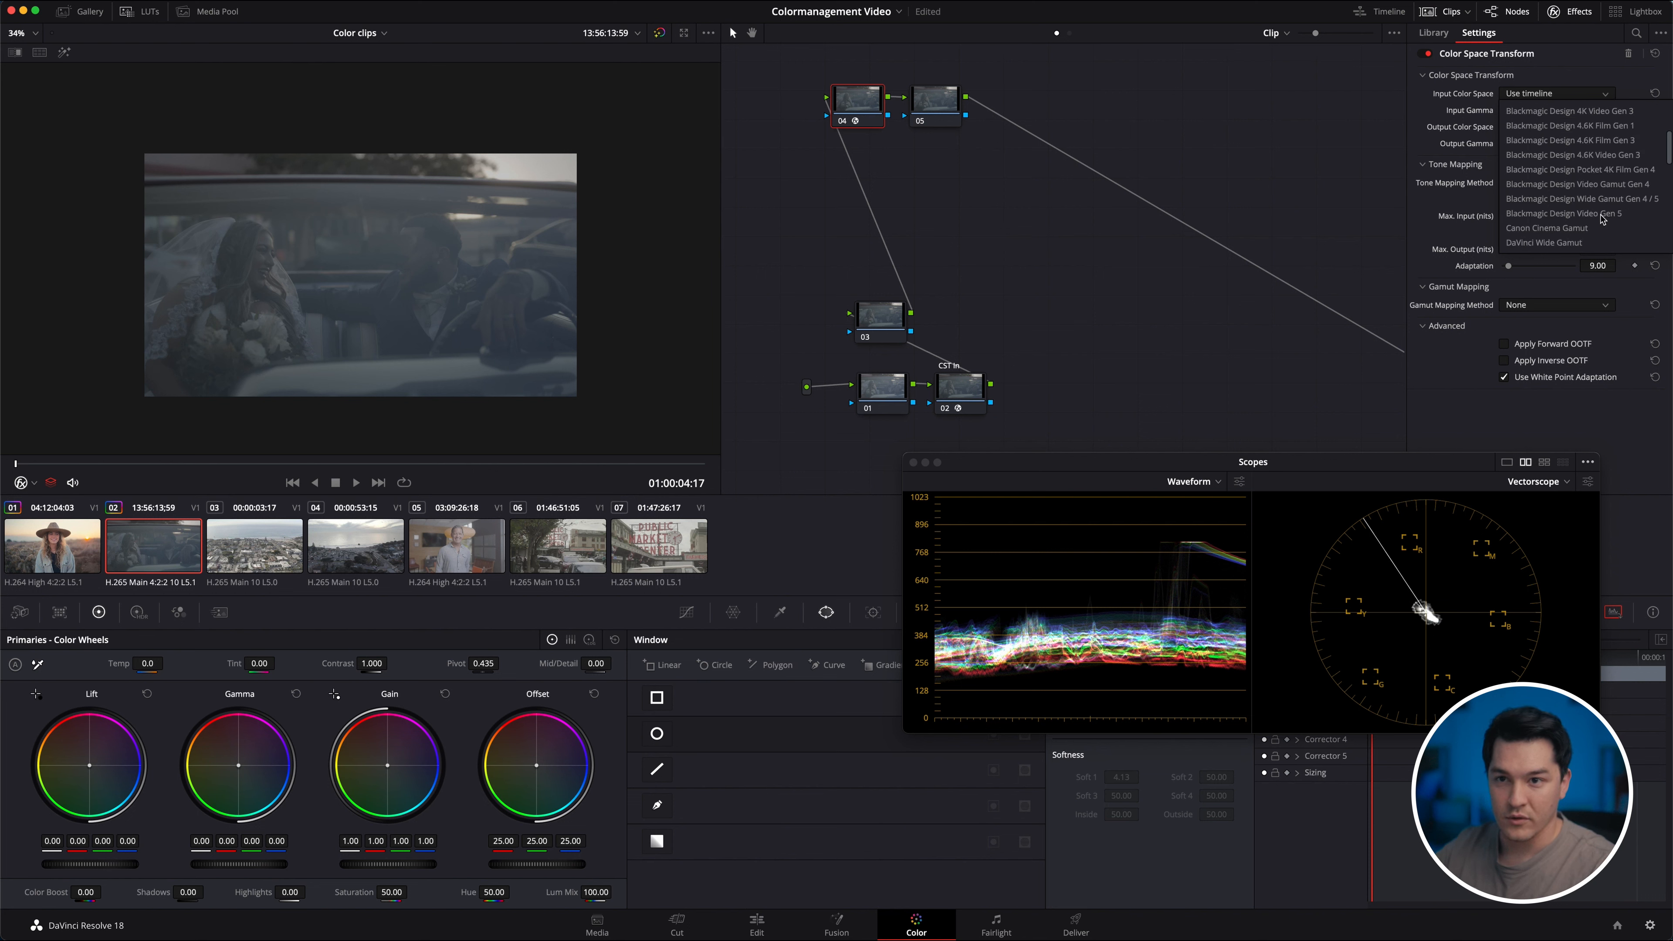
{"action": "scroll", "coordinate": [1602, 216], "scroll_direction": "down", "scroll_amount": 5}
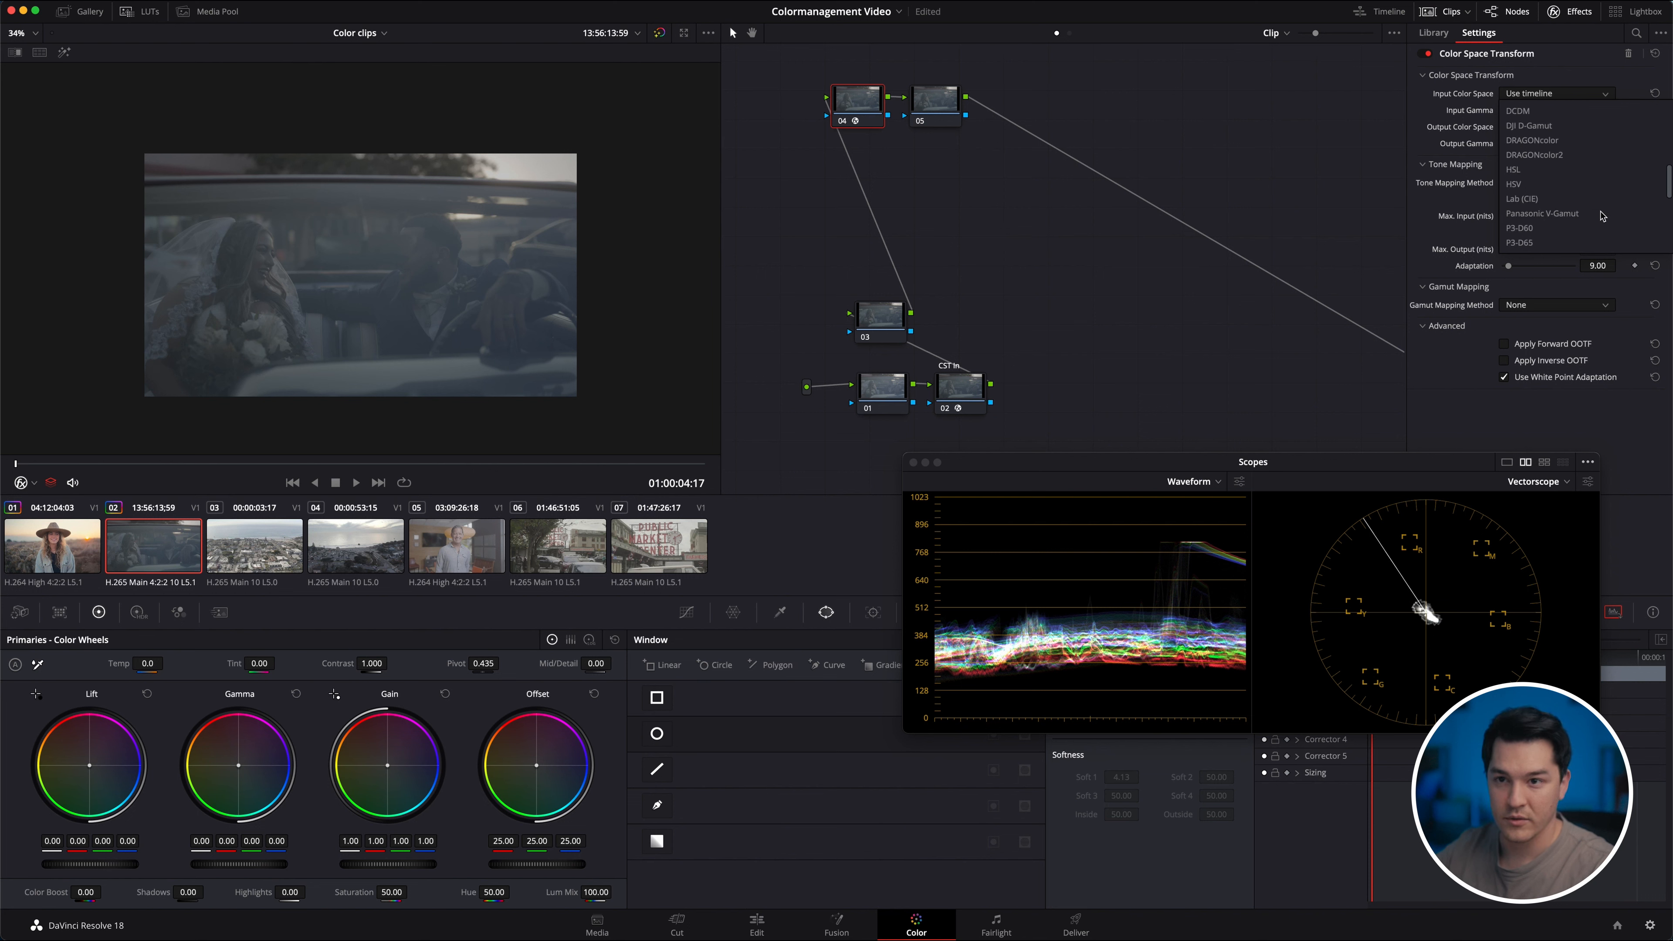
{"action": "scroll", "coordinate": [1555, 145], "scroll_direction": "up", "scroll_amount": 2}
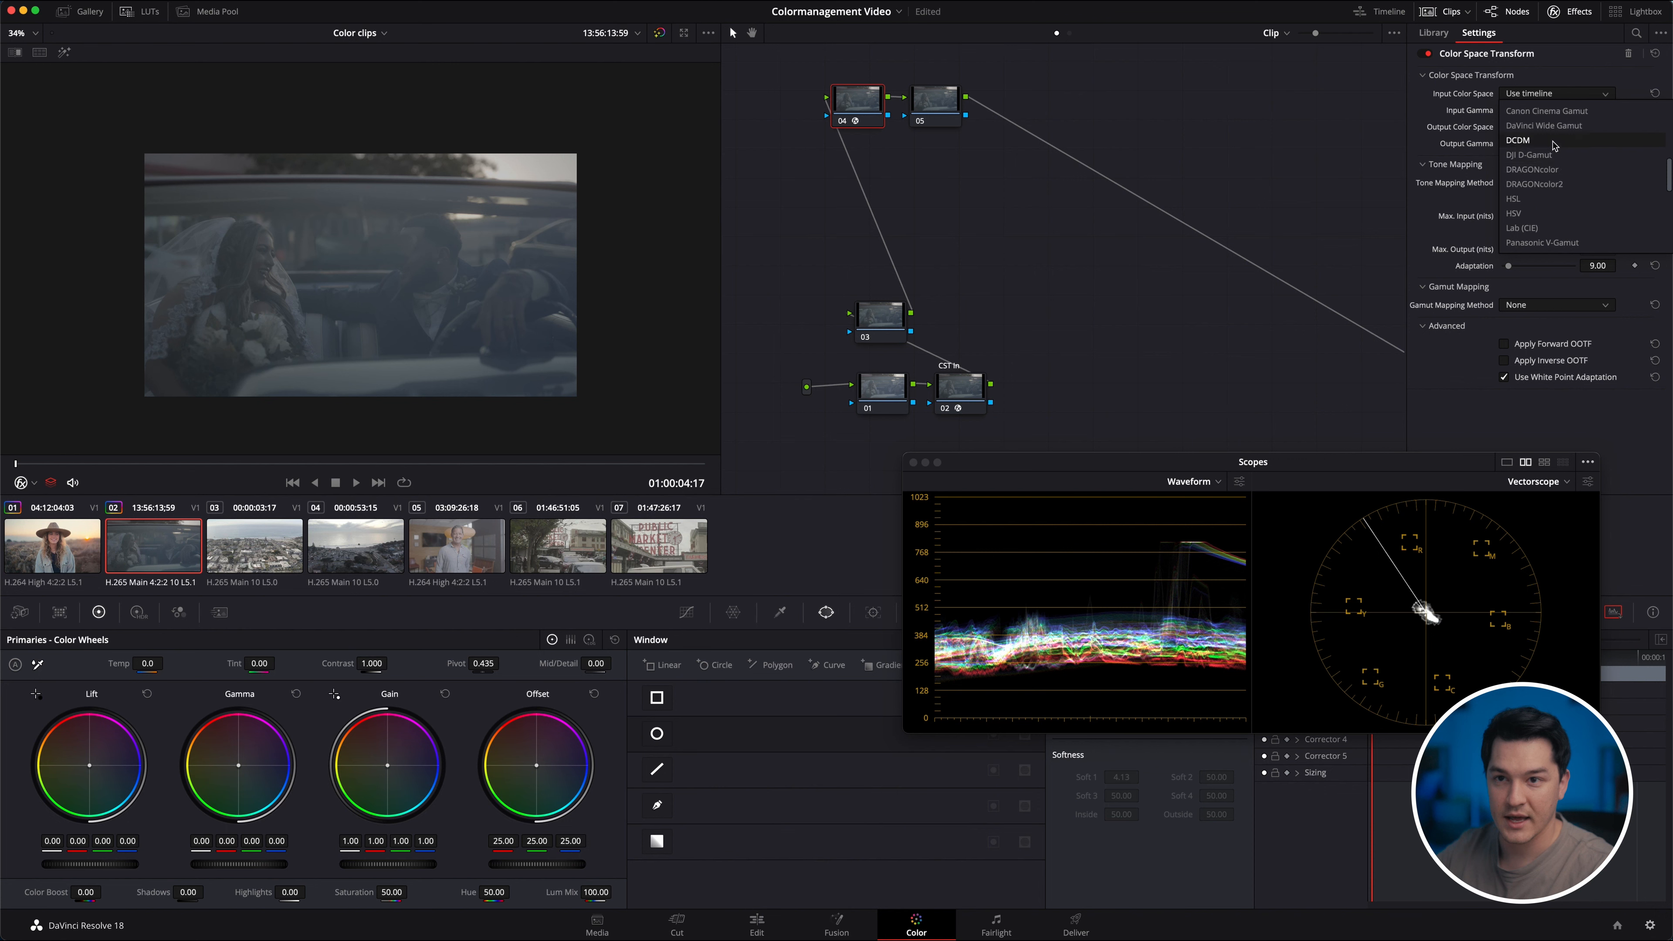
{"action": "left_click", "coordinate": [1554, 127]}
{"action": "left_click", "coordinate": [1544, 99]}
{"action": "left_click", "coordinate": [1545, 95]}
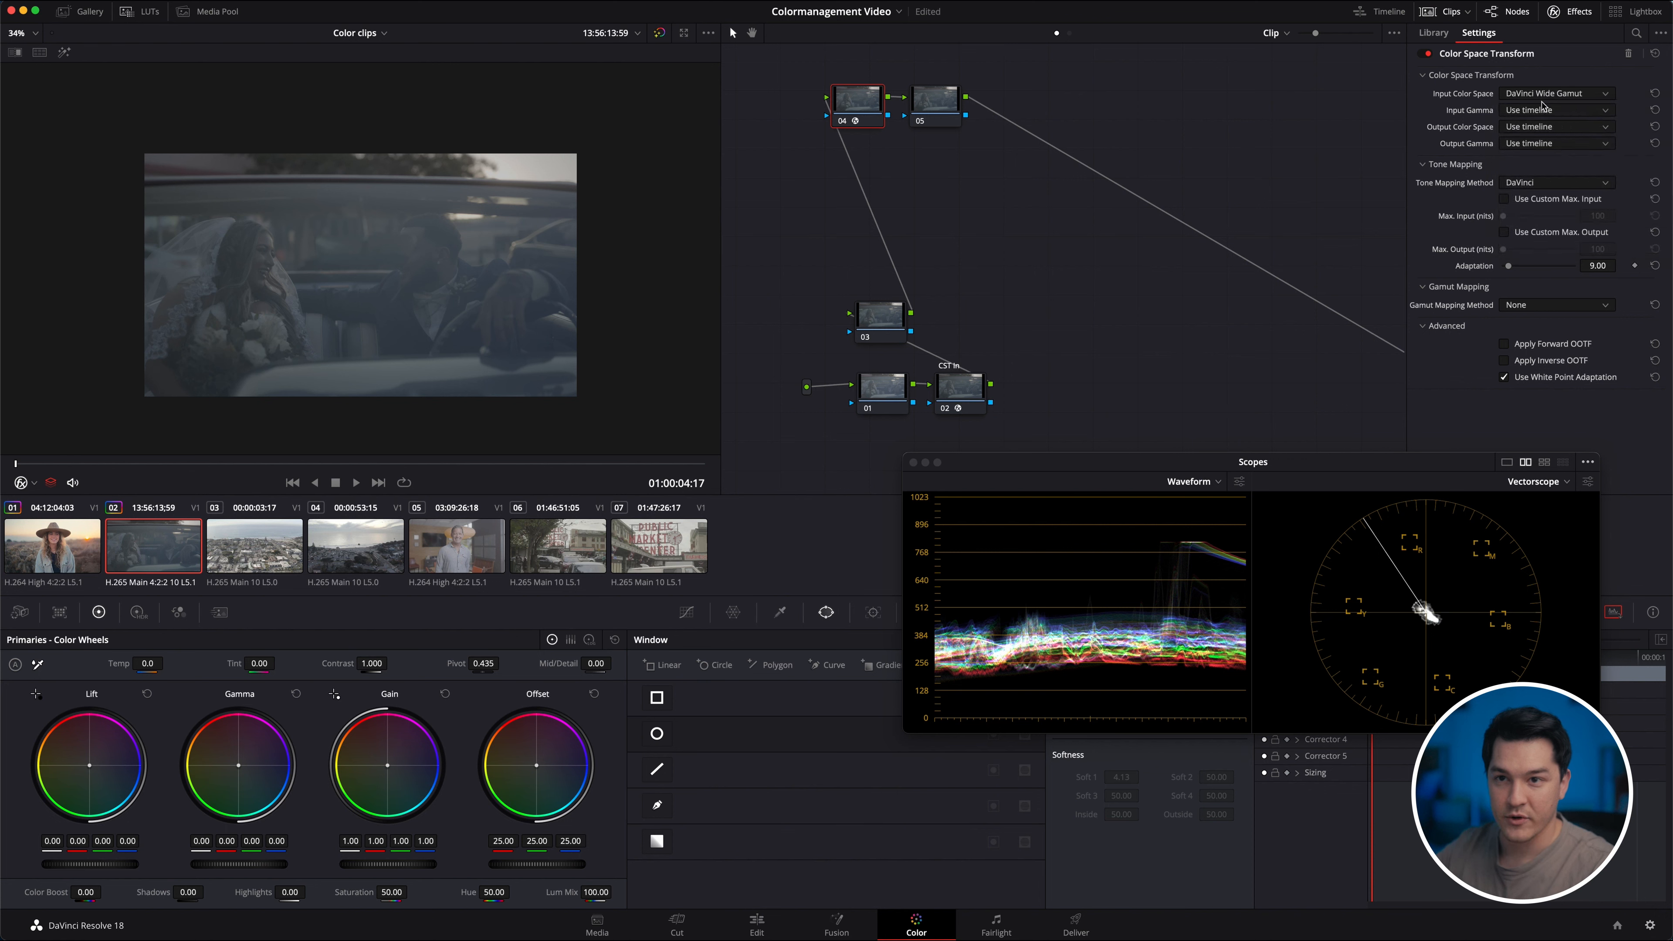
Set the input gamma of node 04's Color Space Transform to DaVinci Intermediate.
{"action": "left_click", "coordinate": [1555, 110]}
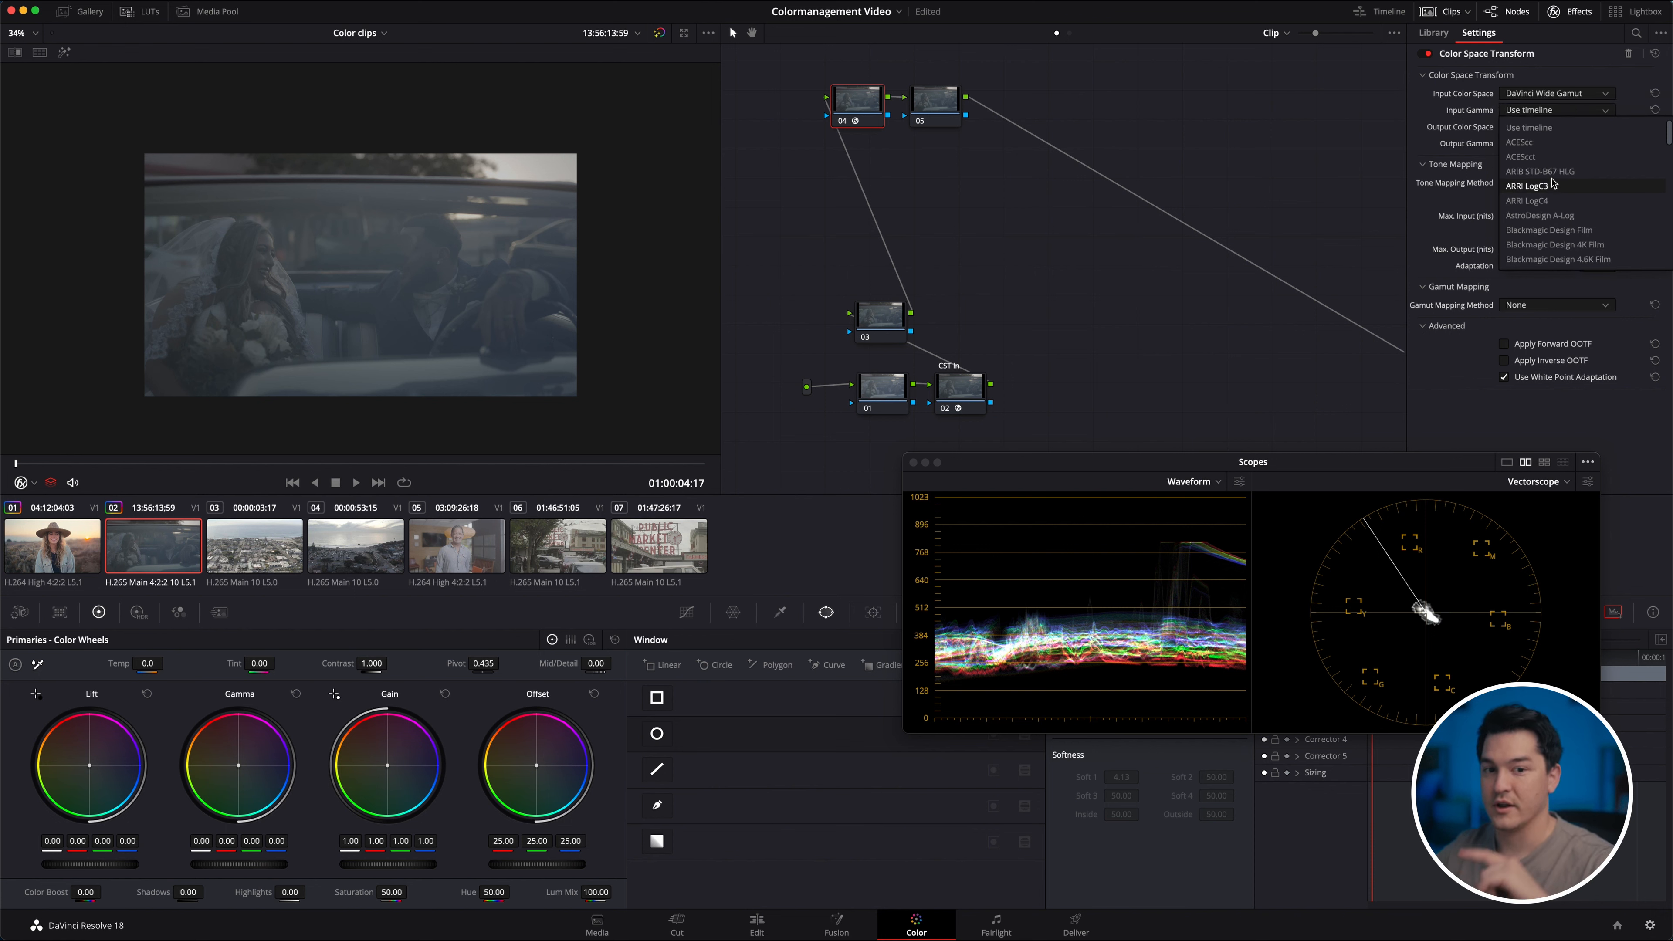
{"action": "scroll", "coordinate": [1575, 224], "scroll_direction": "down", "scroll_amount": 10}
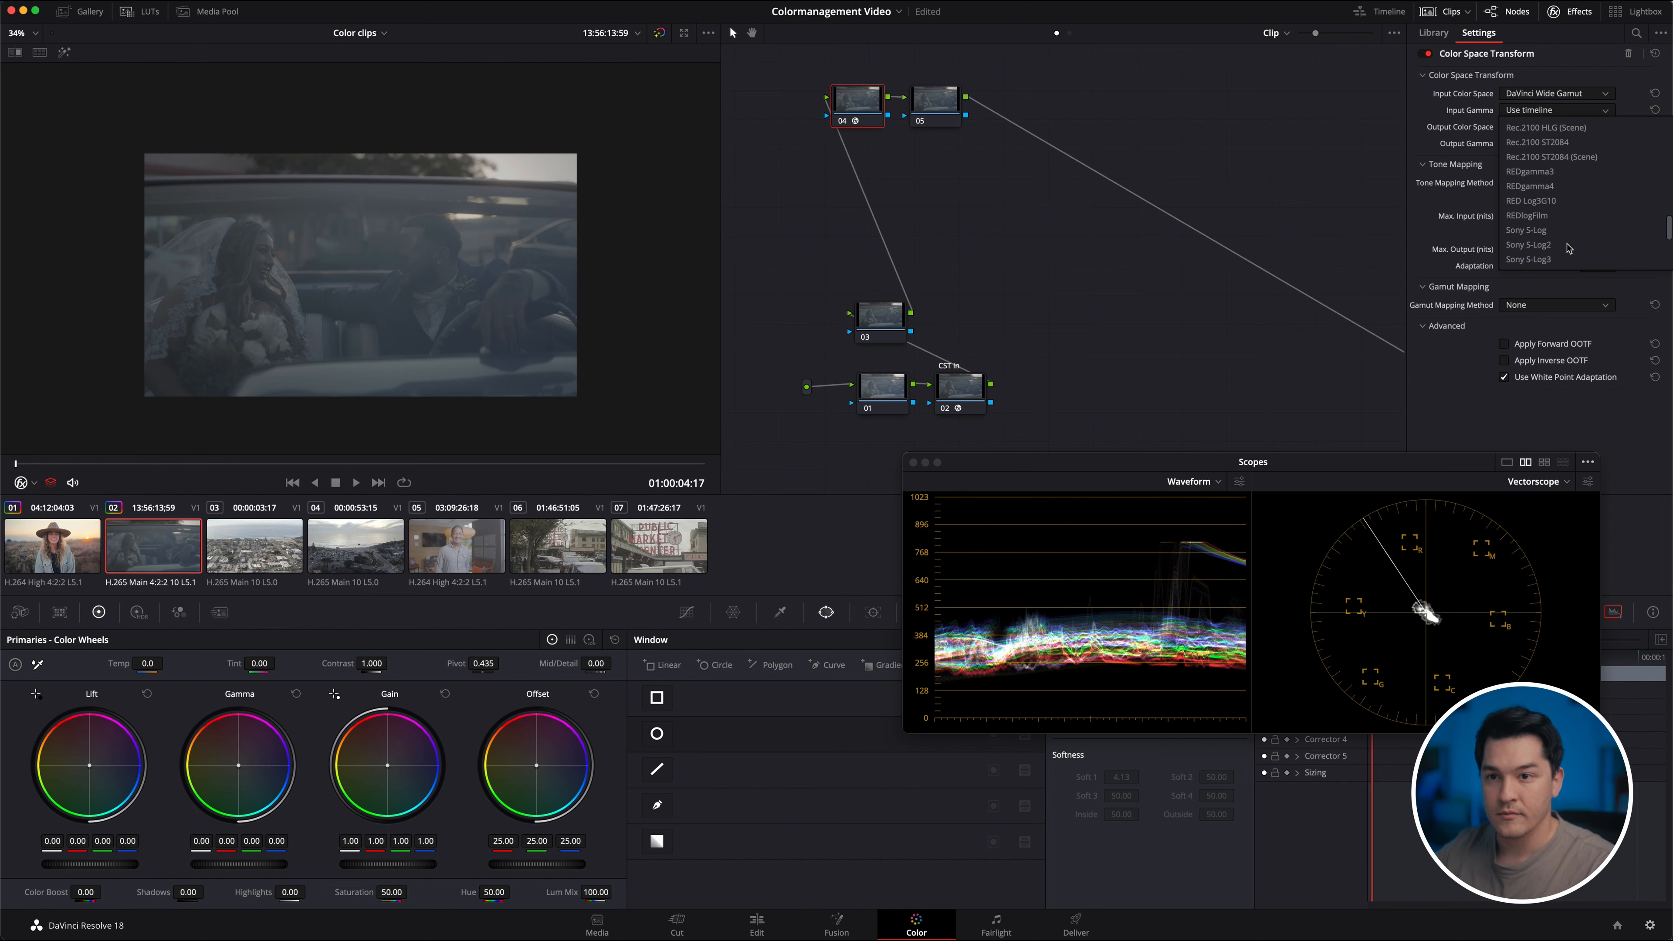
{"action": "scroll", "coordinate": [1567, 244], "scroll_direction": "down", "scroll_amount": 5}
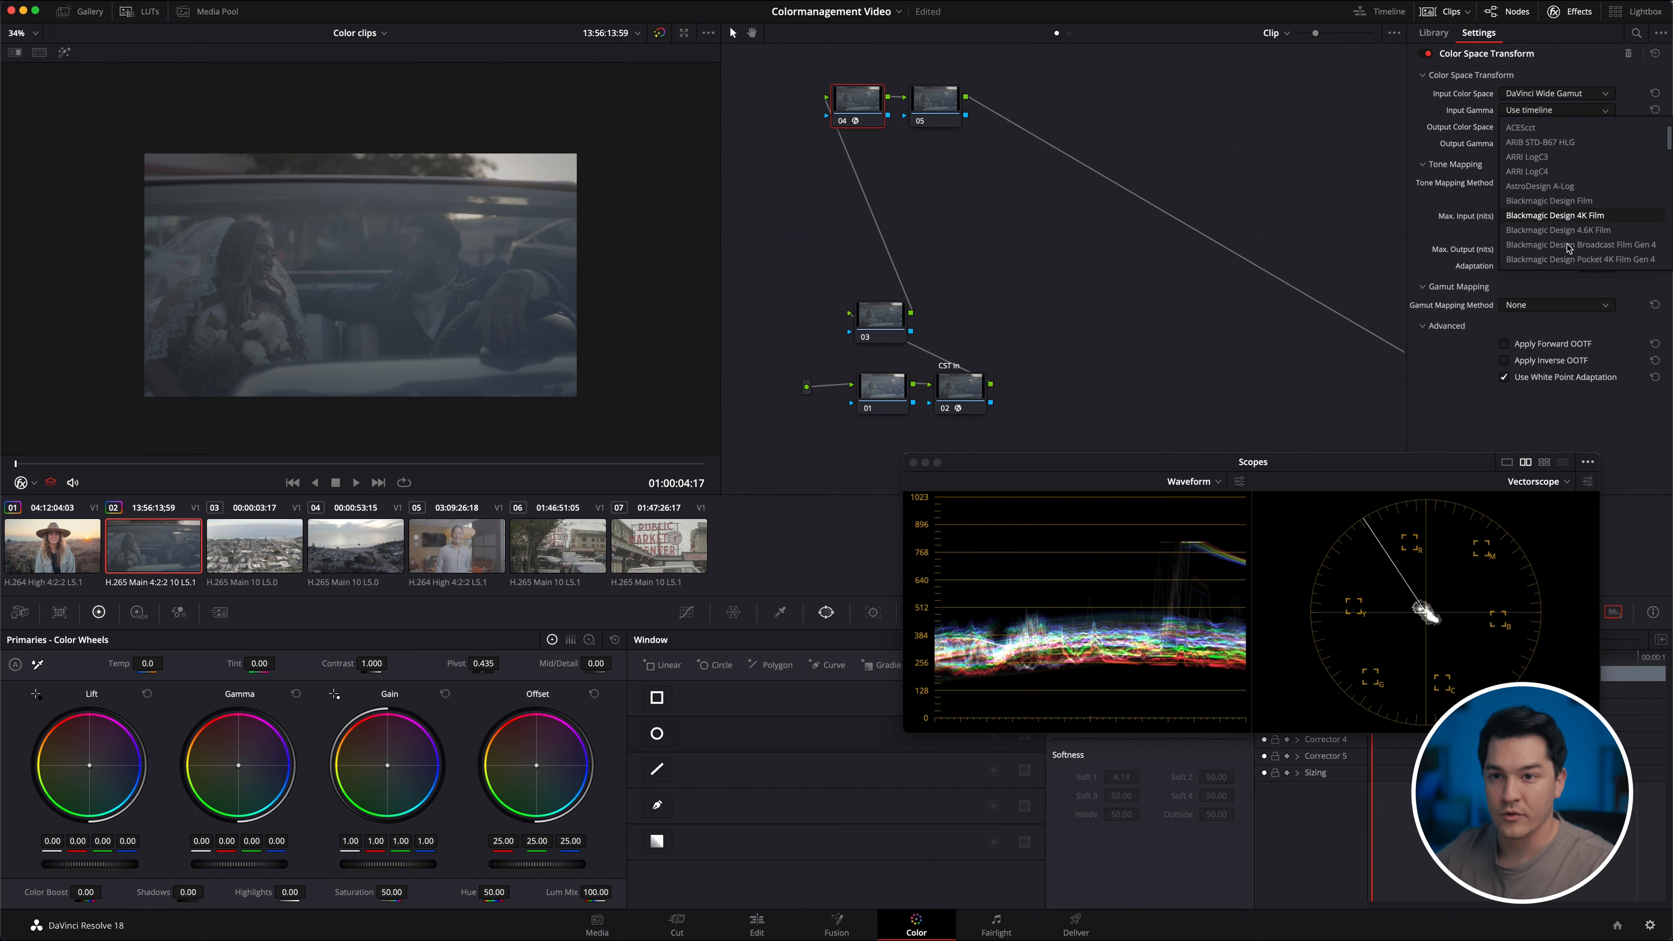
{"action": "scroll", "coordinate": [1549, 216], "scroll_direction": "down", "scroll_amount": 4}
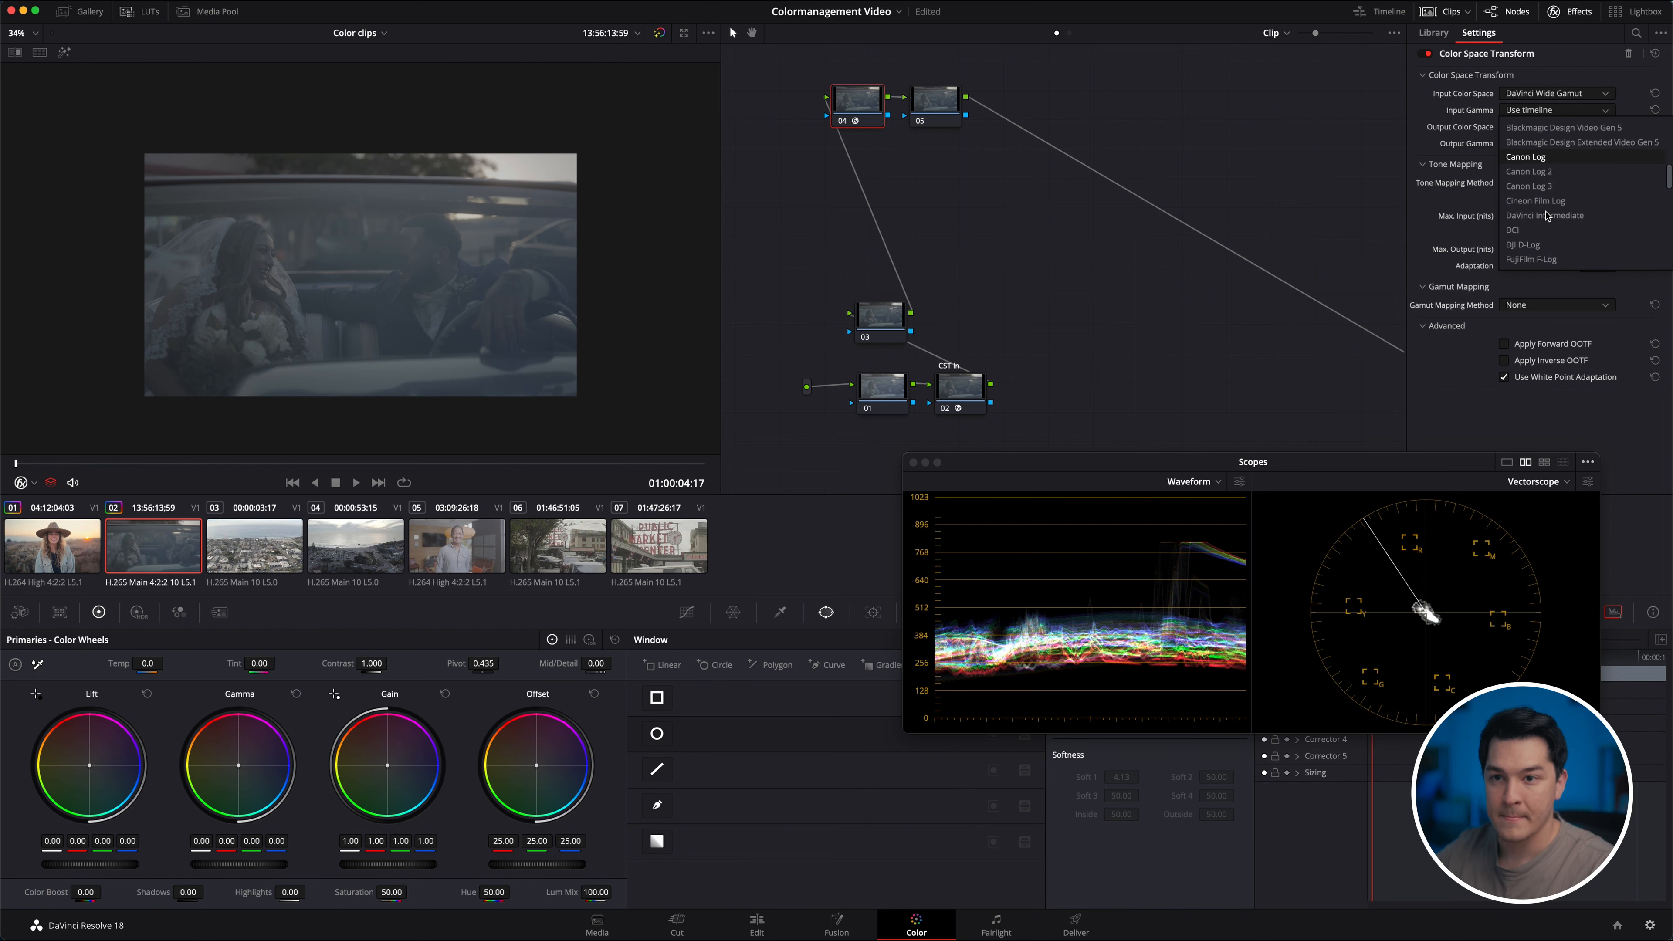
{"action": "left_click", "coordinate": [1569, 216]}
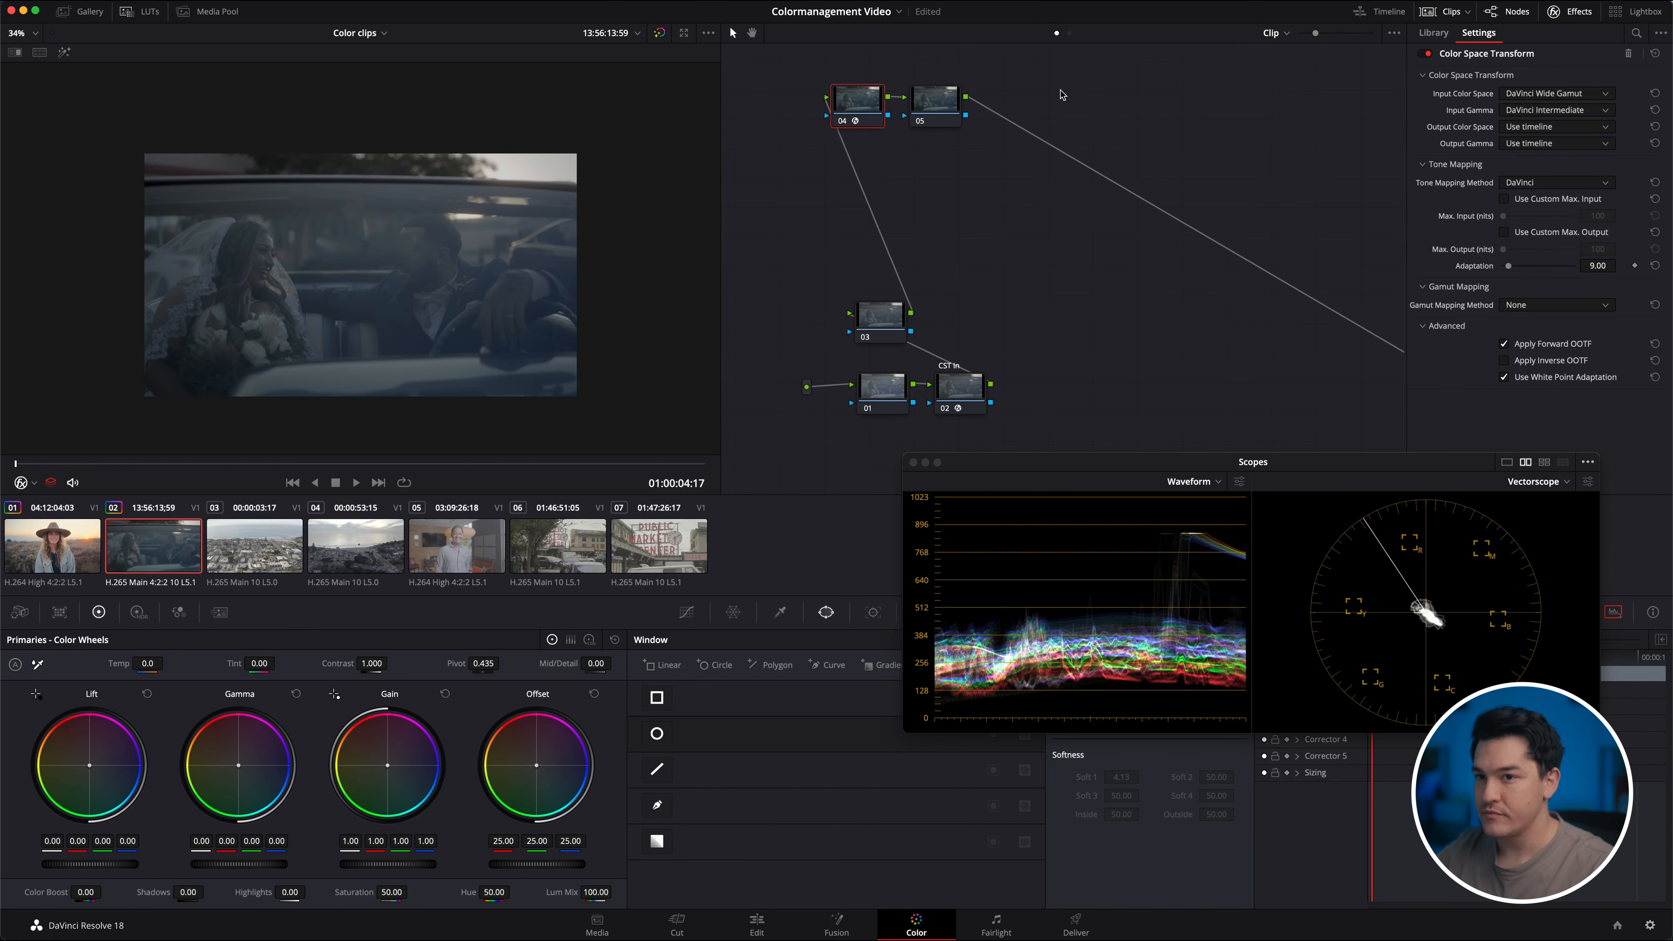
Set the output of node 04's Color Space Transform to Rec.709 color space and Gamma 2.4.
{"action": "left_click", "coordinate": [1544, 128]}
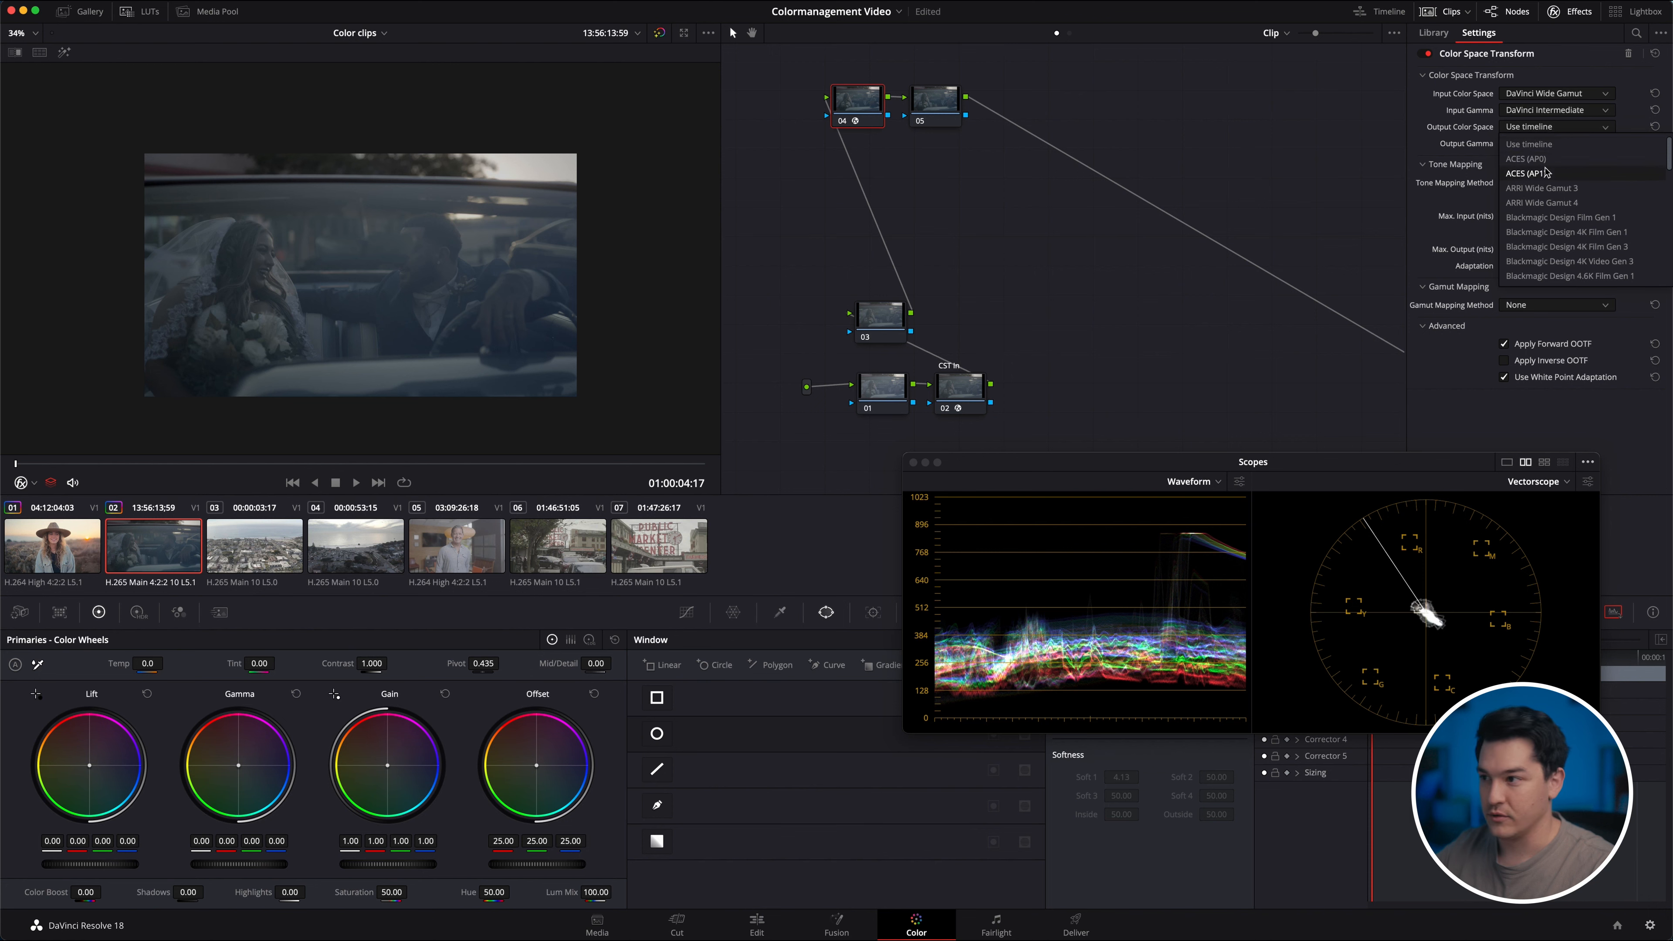
{"action": "scroll", "coordinate": [1548, 174], "scroll_direction": "down", "scroll_amount": 10}
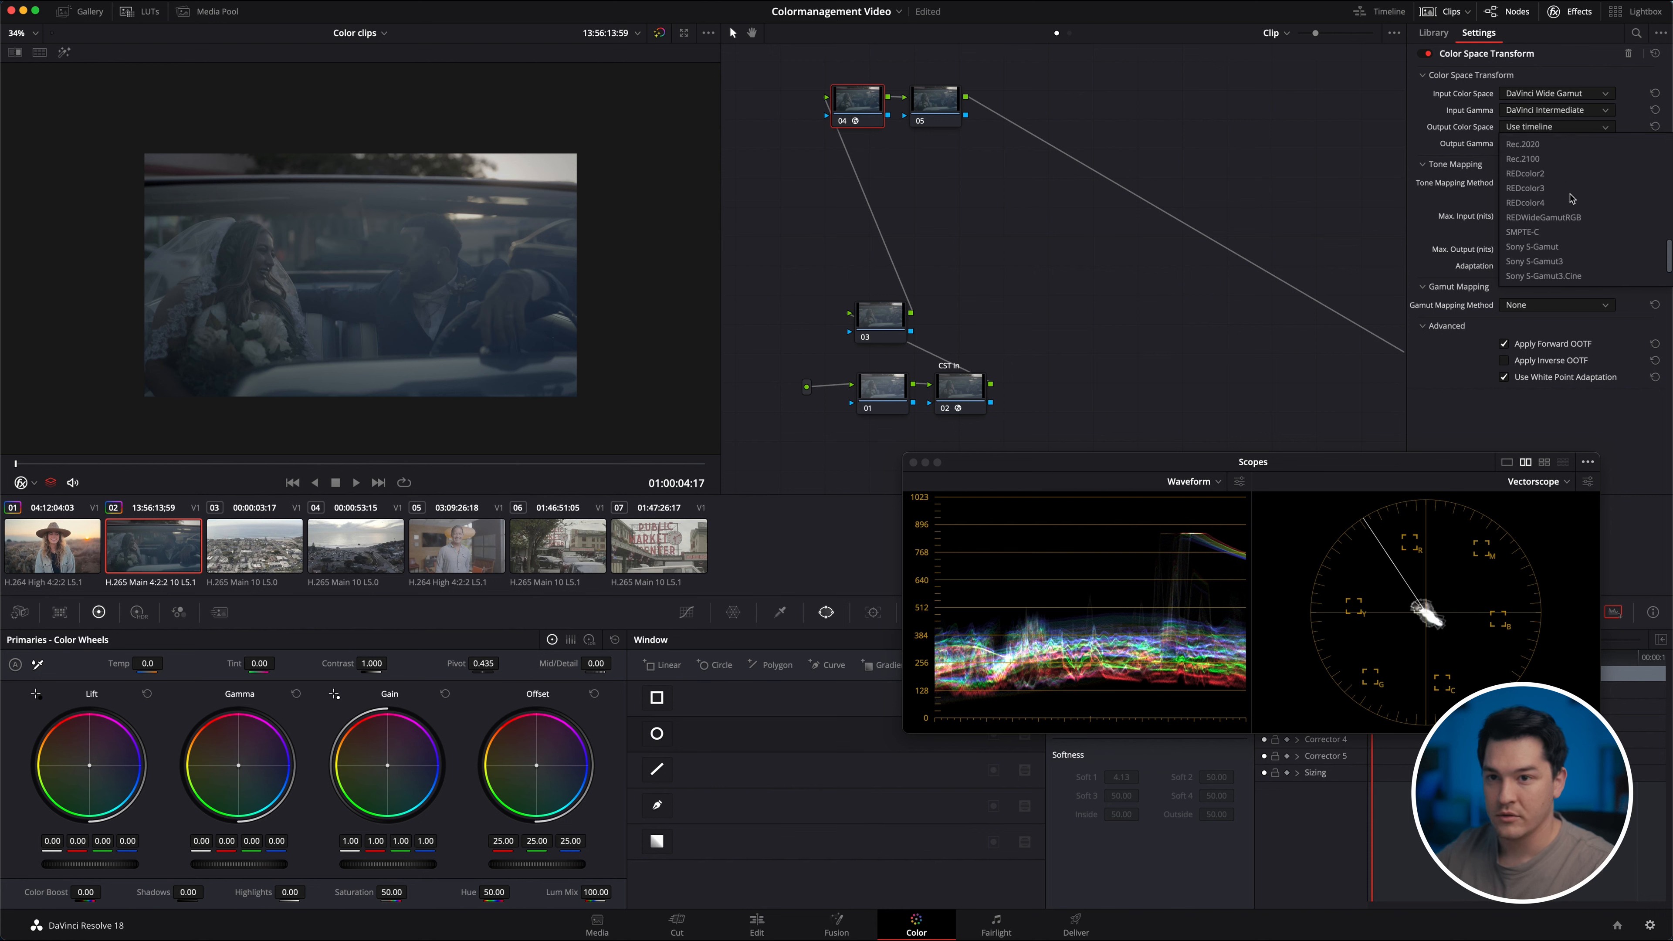
{"action": "left_click", "coordinate": [1523, 159]}
{"action": "left_click", "coordinate": [1537, 144]}
{"action": "scroll", "coordinate": [1541, 191], "scroll_direction": "down", "scroll_amount": 8}
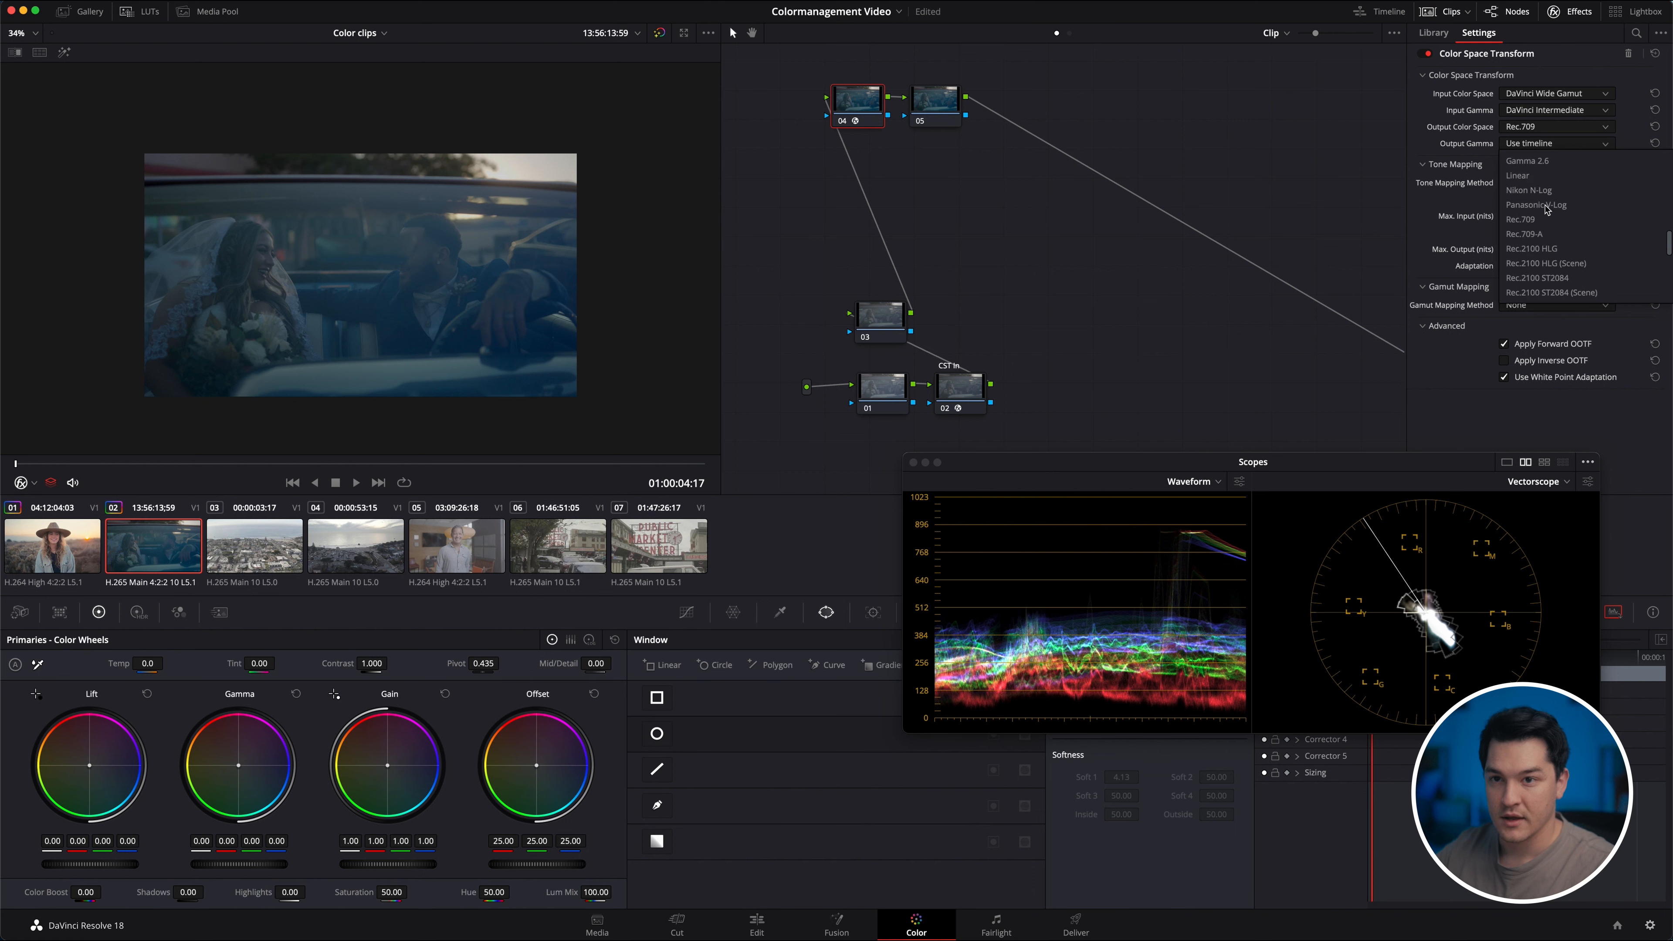
{"action": "left_click", "coordinate": [1548, 160]}
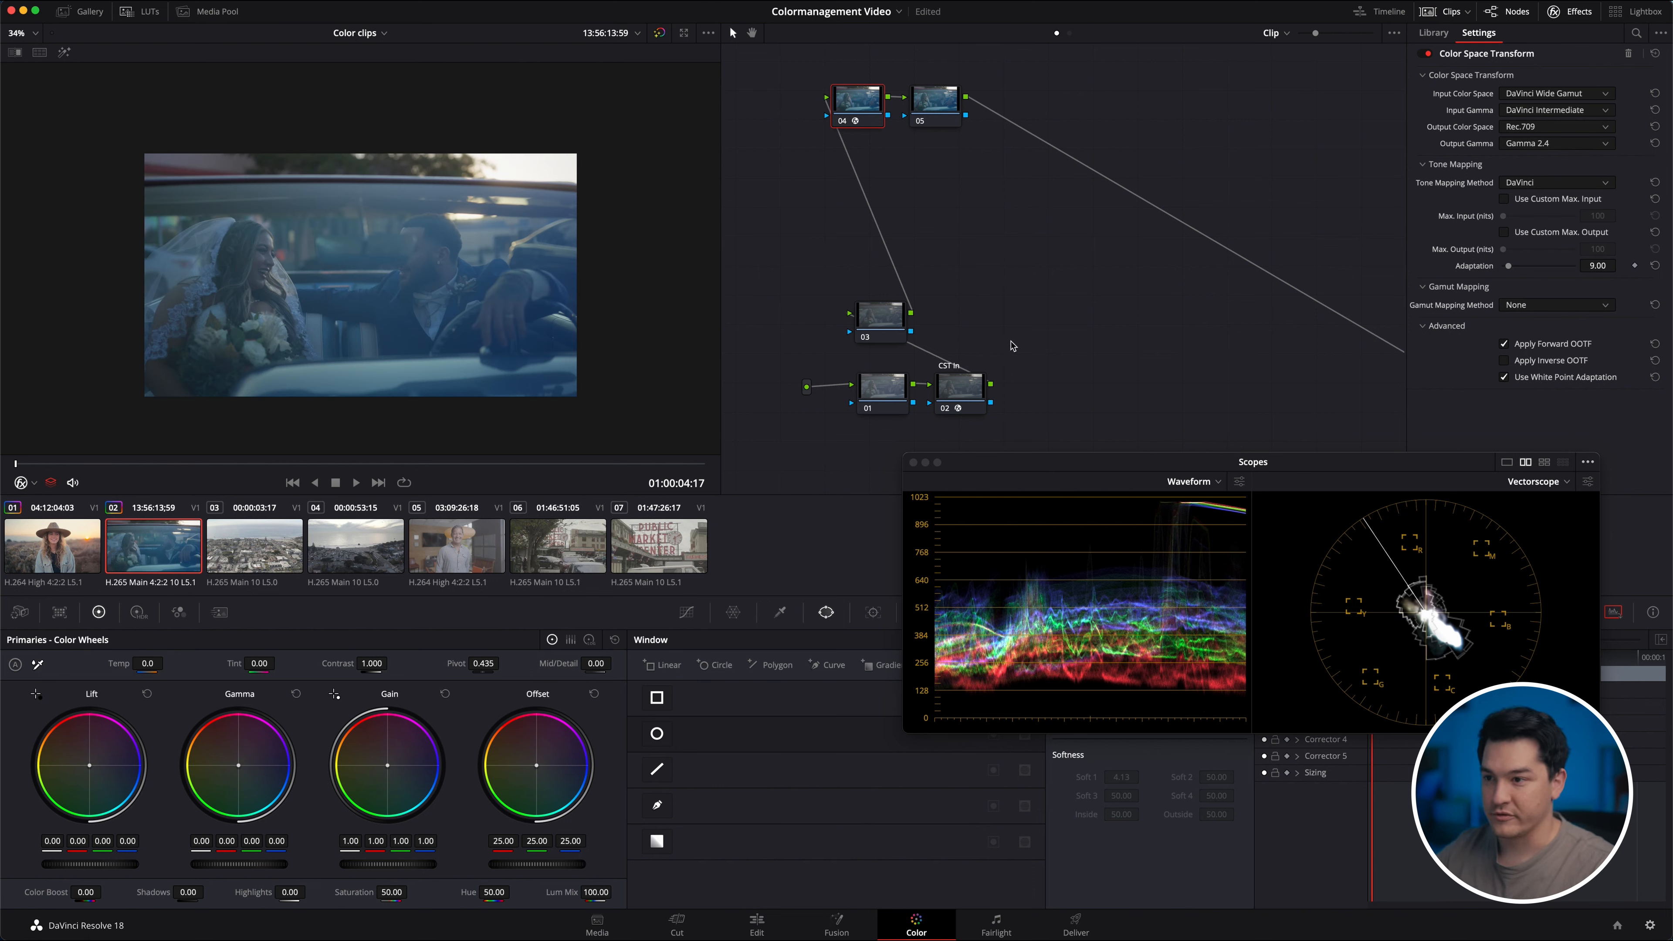
Label node 05 Lut and node 04 CST OUt.
{"action": "left_click", "coordinate": [943, 111]}
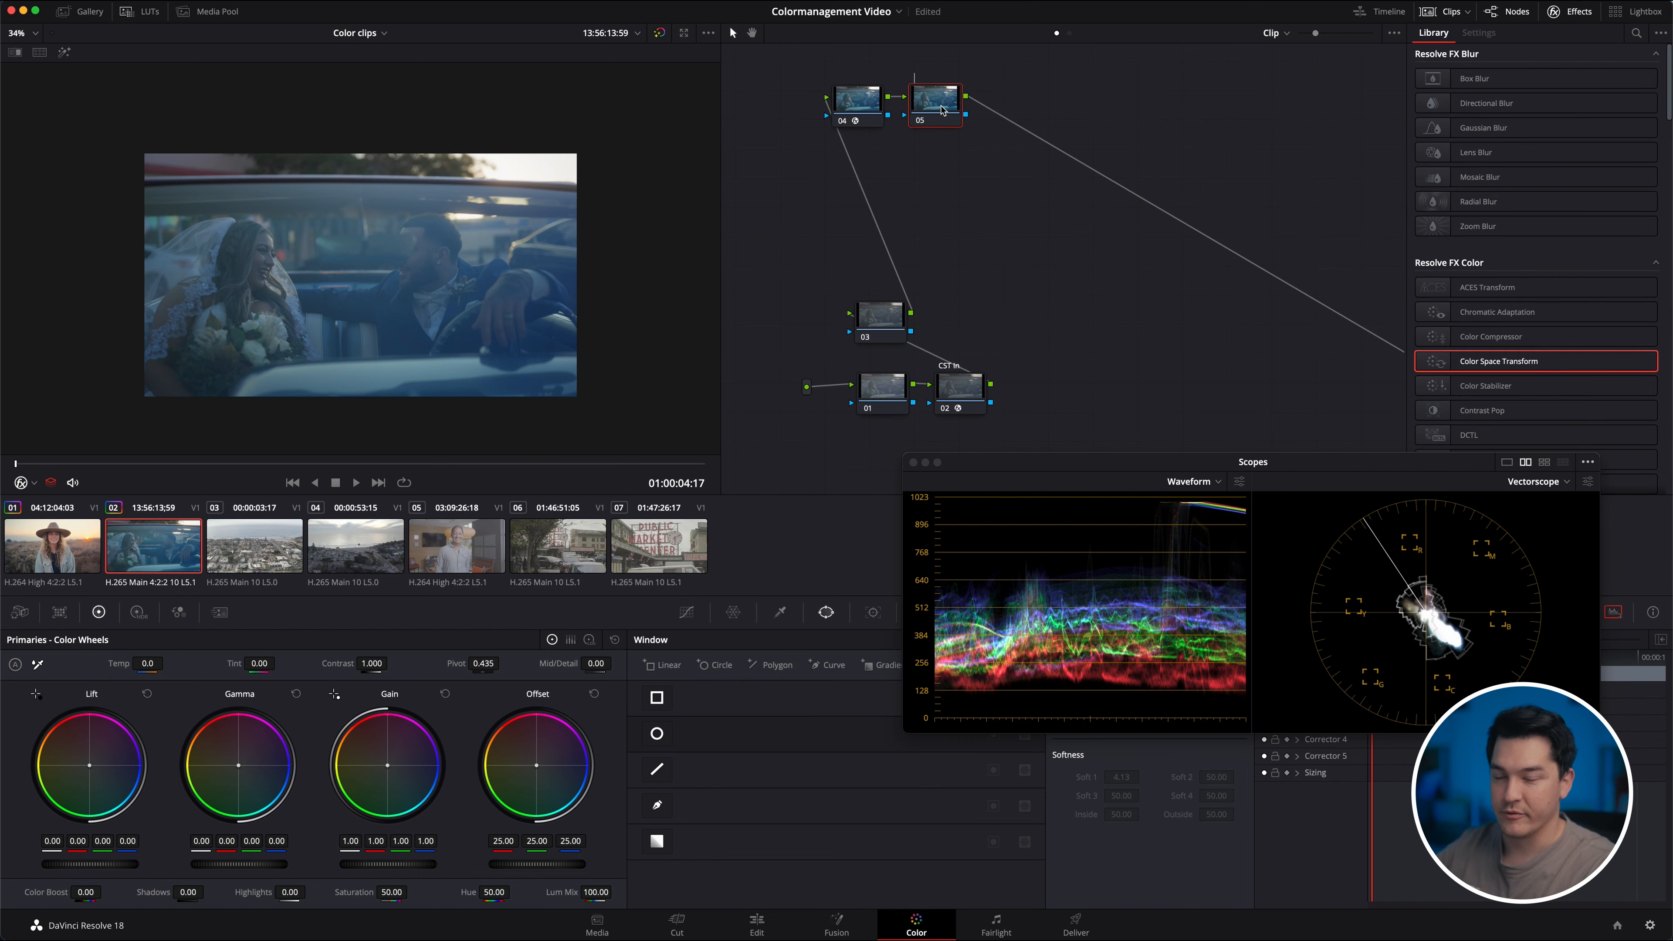
{"action": "left_click", "coordinate": [849, 107]}
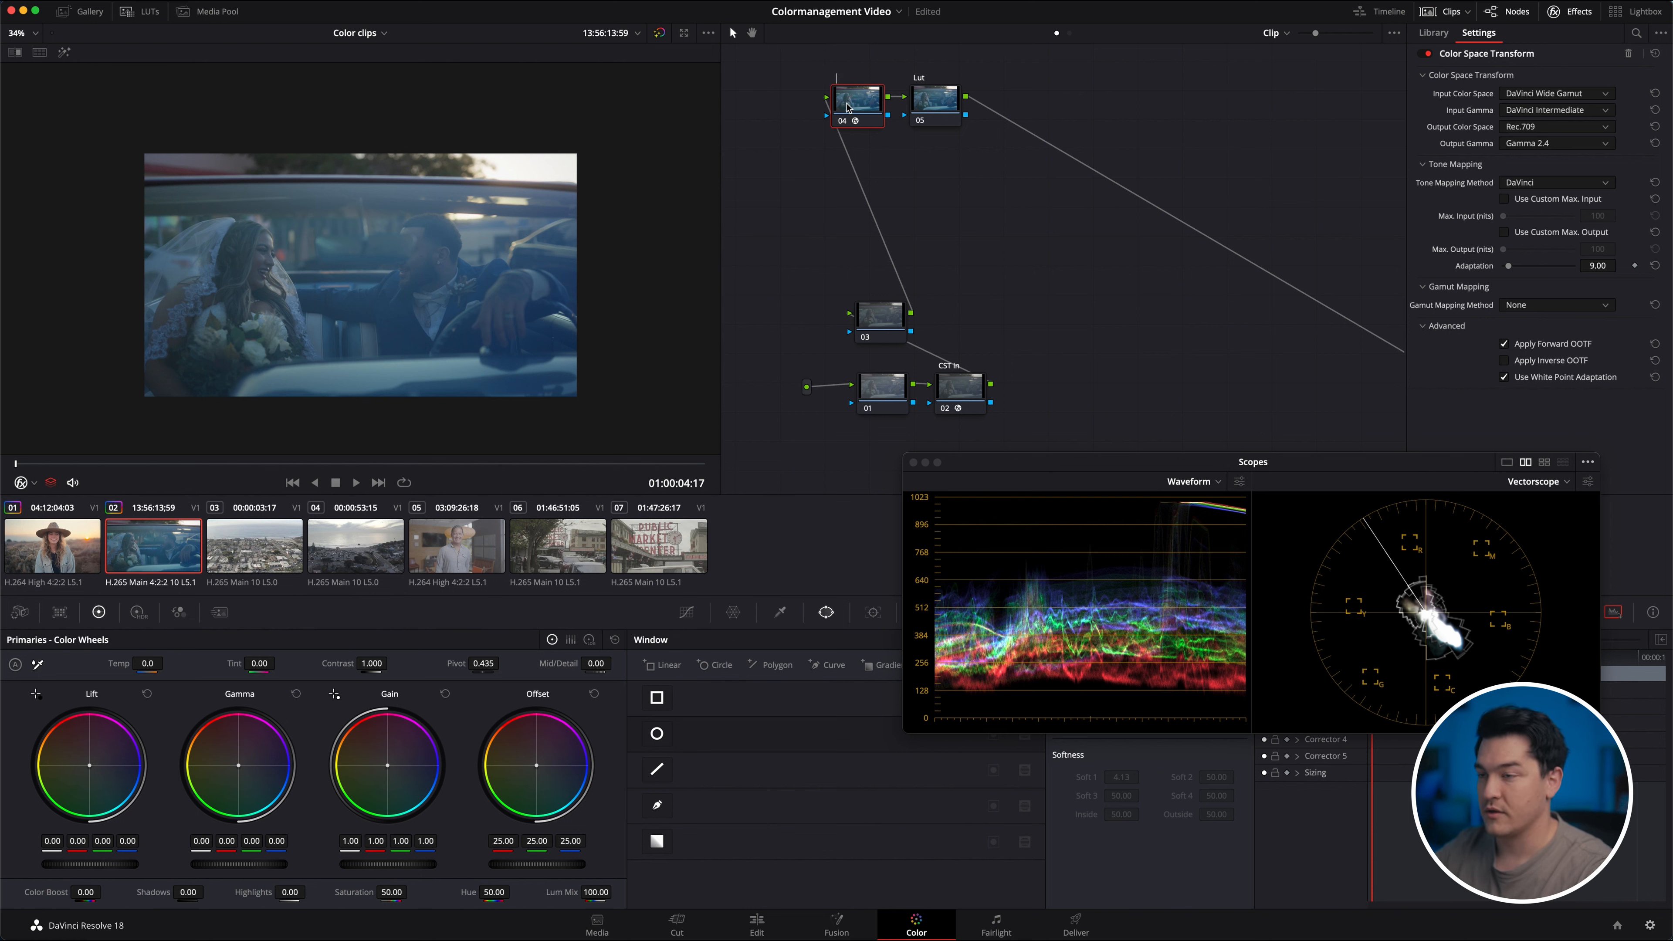
{"action": "type", "text": "CST OUt"}
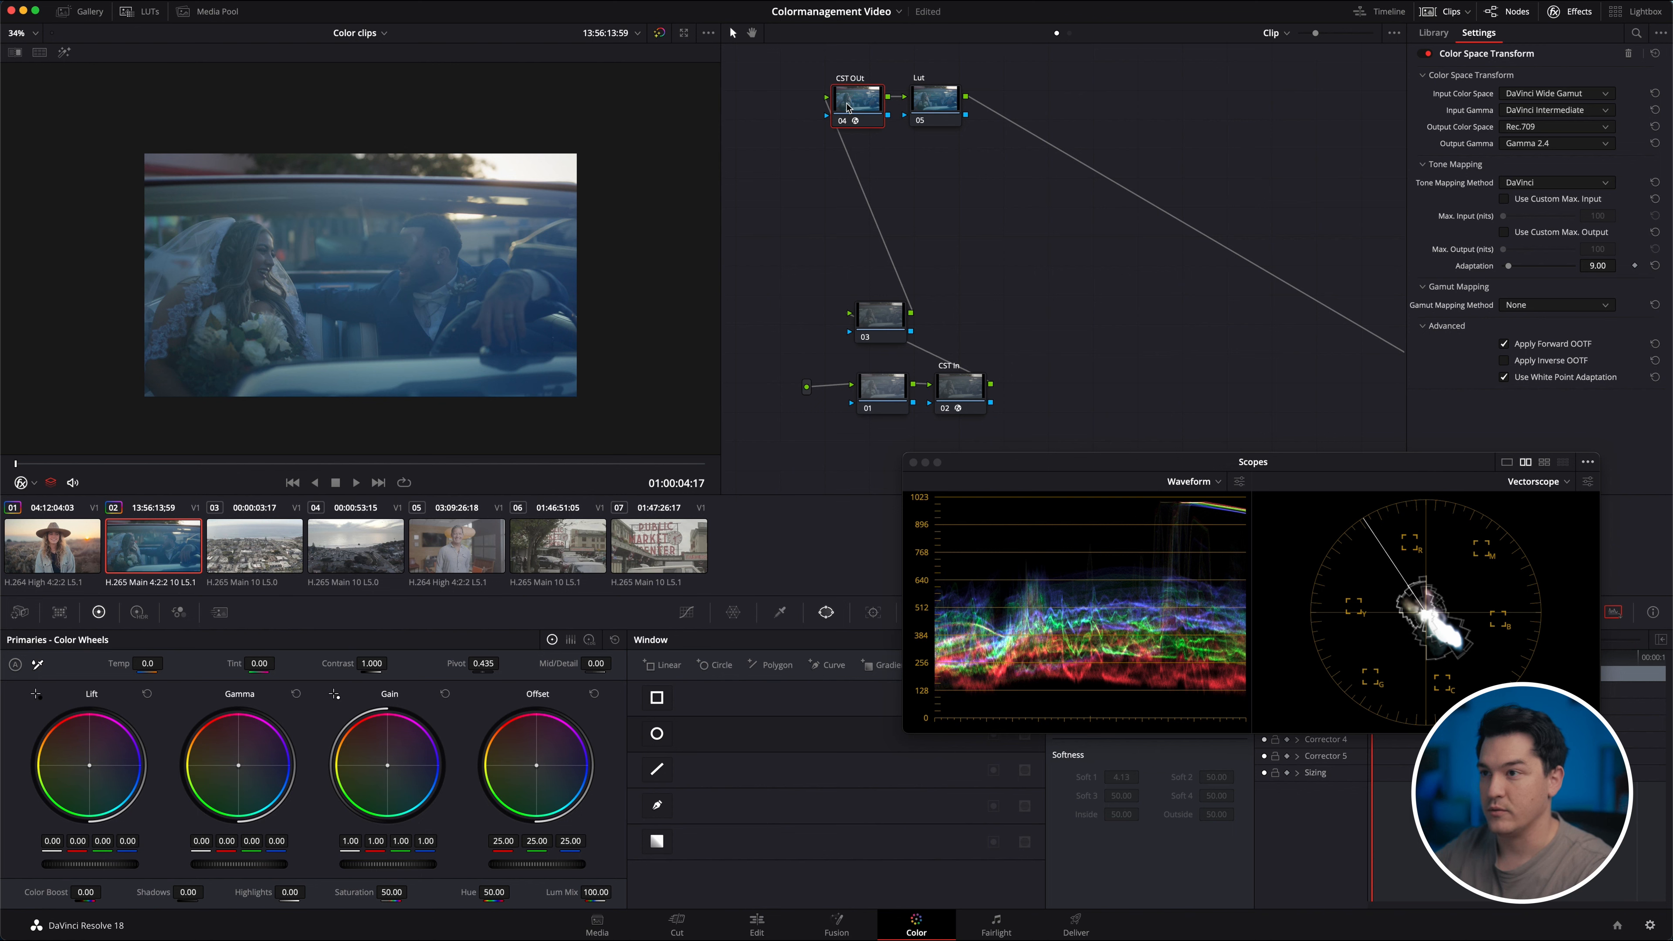
Label node 03 Balance, add two serial nodes after it labelled HI and Exposure, and save the project.
{"action": "left_click", "coordinate": [874, 332]}
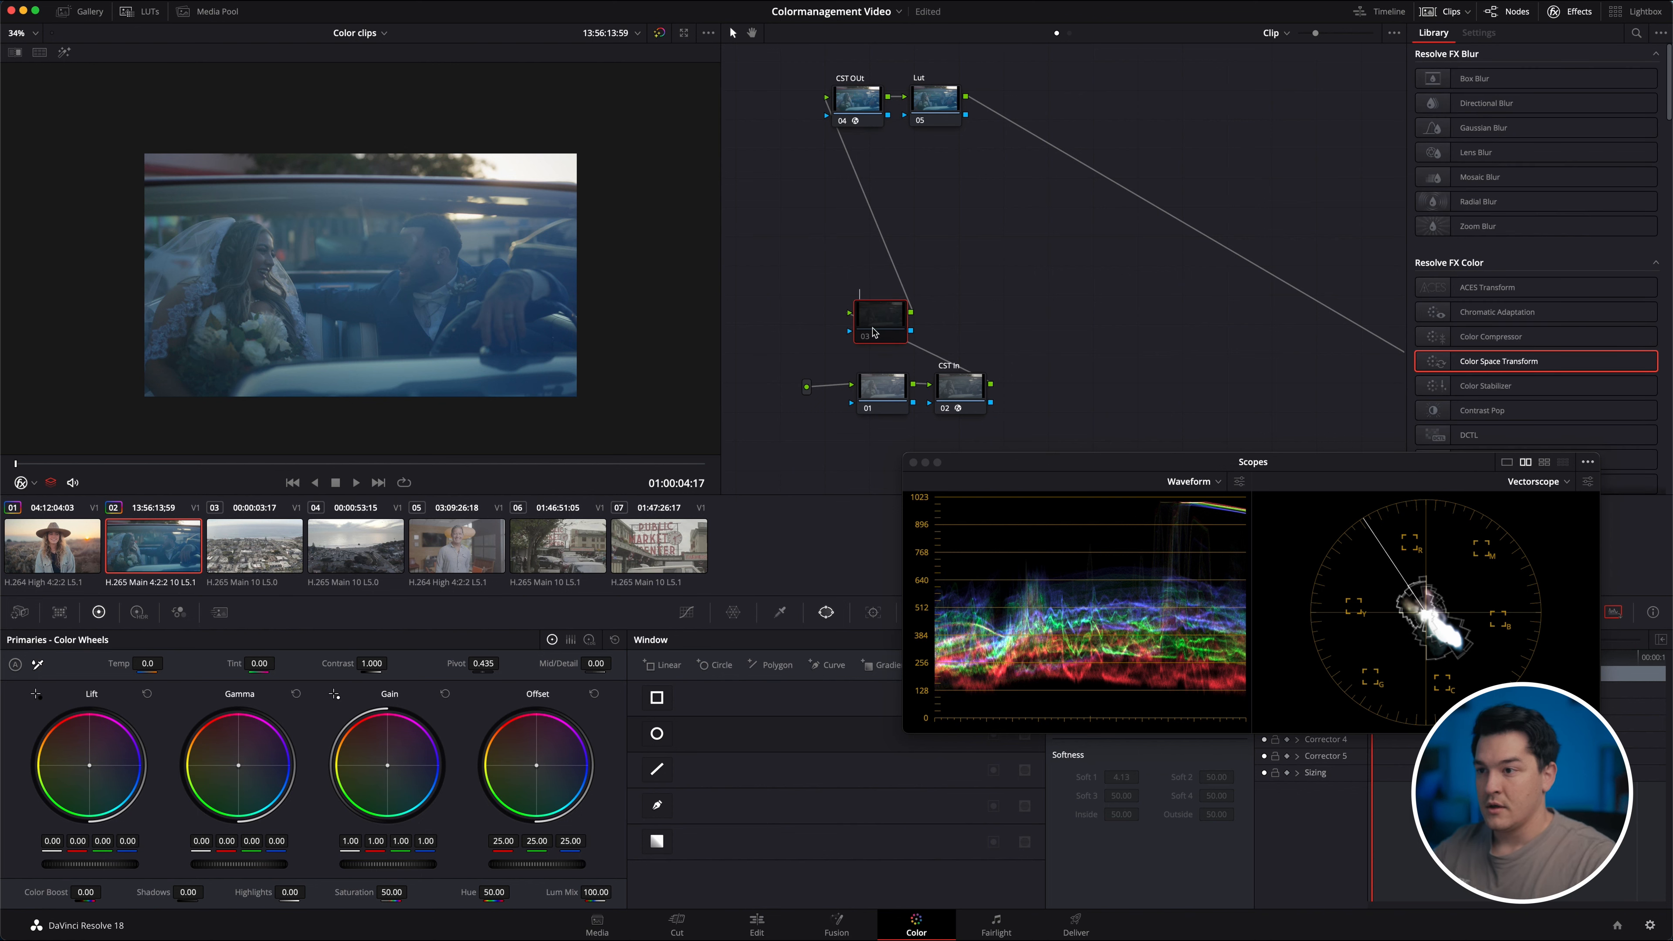
{"action": "type", "text": "Balance"}
{"action": "key", "text": "alt+s"}
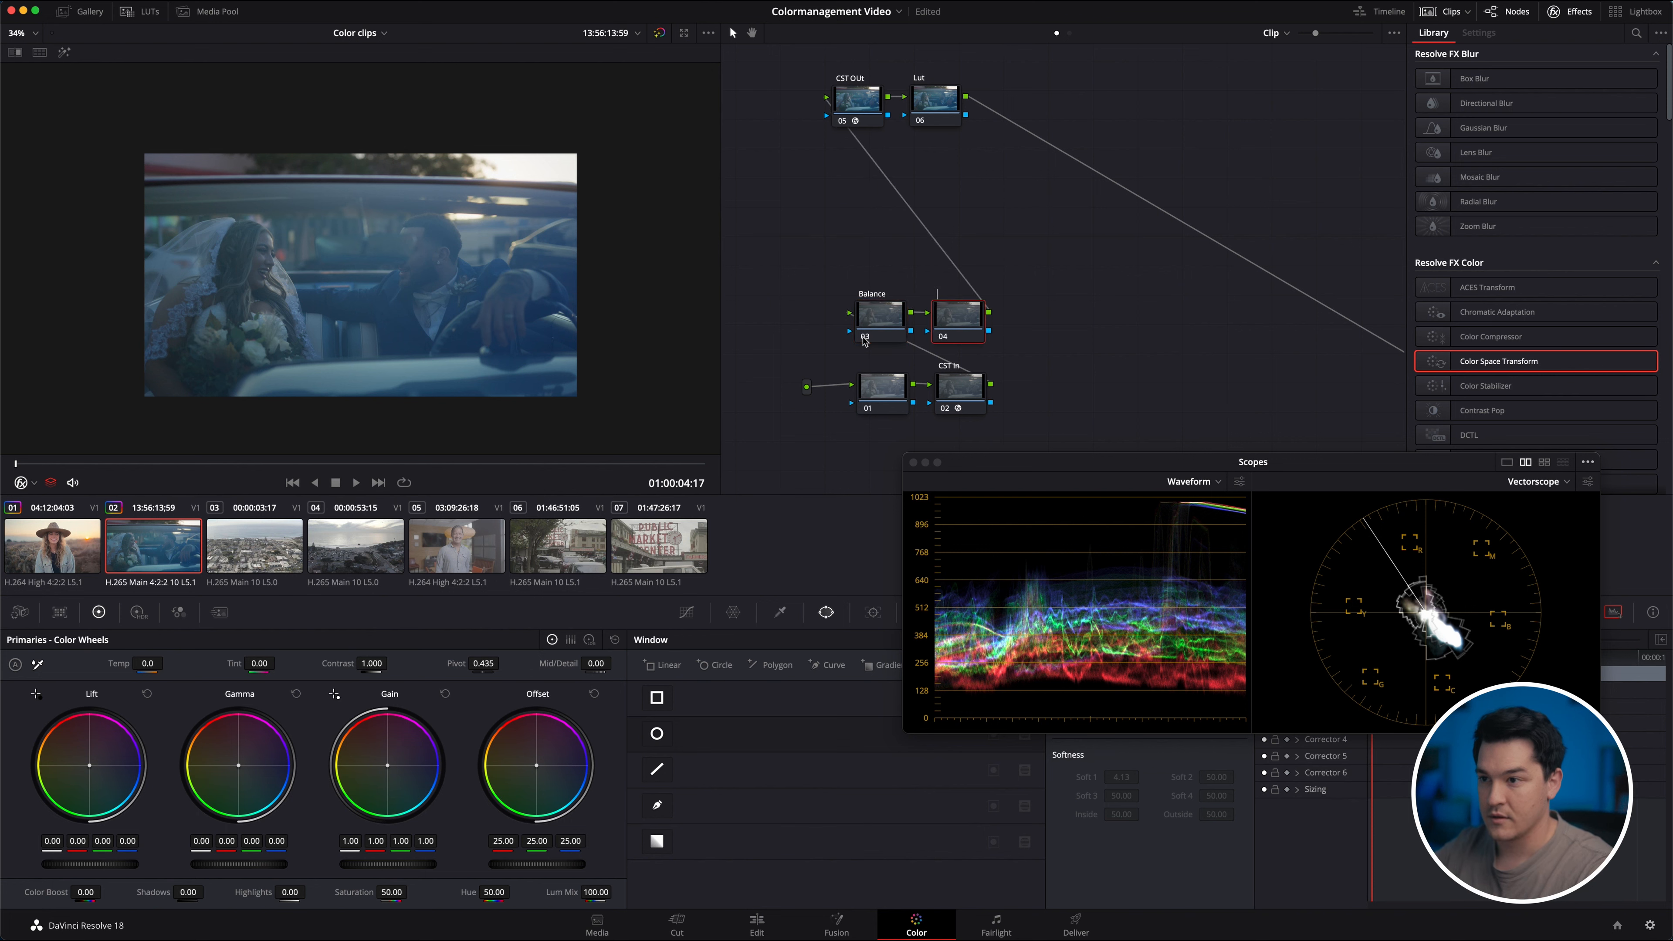
{"action": "key", "text": "alt+s"}
{"action": "type", "text": "Expos"}
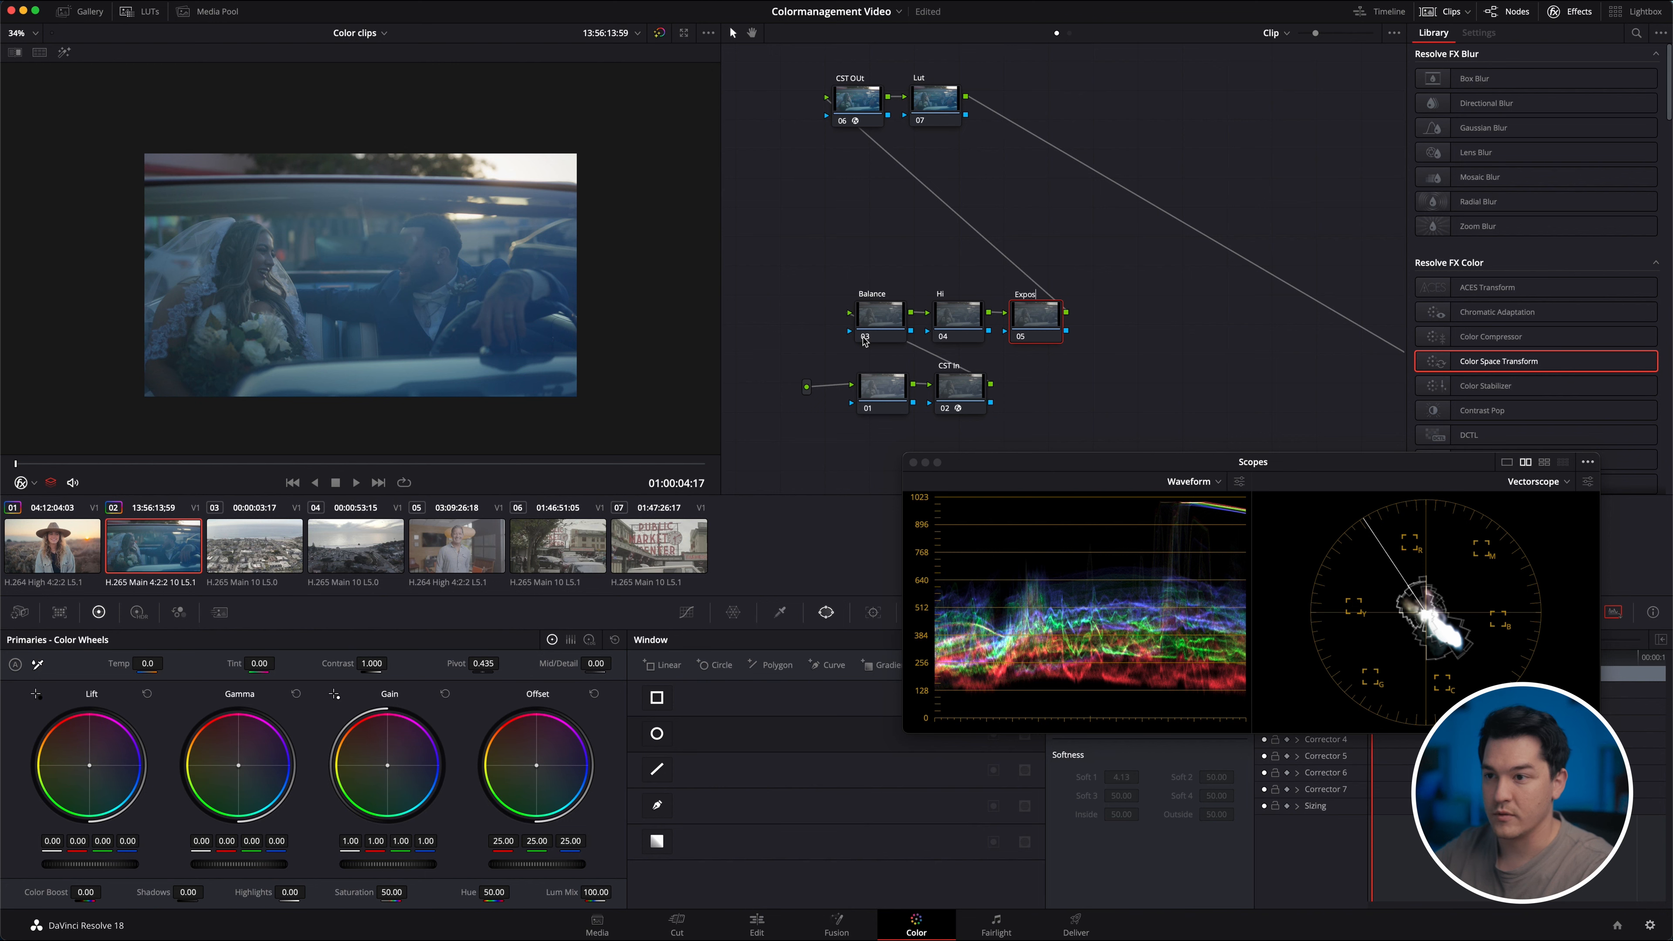
{"action": "type", "text": "ure"}
{"action": "key", "text": "Return"}
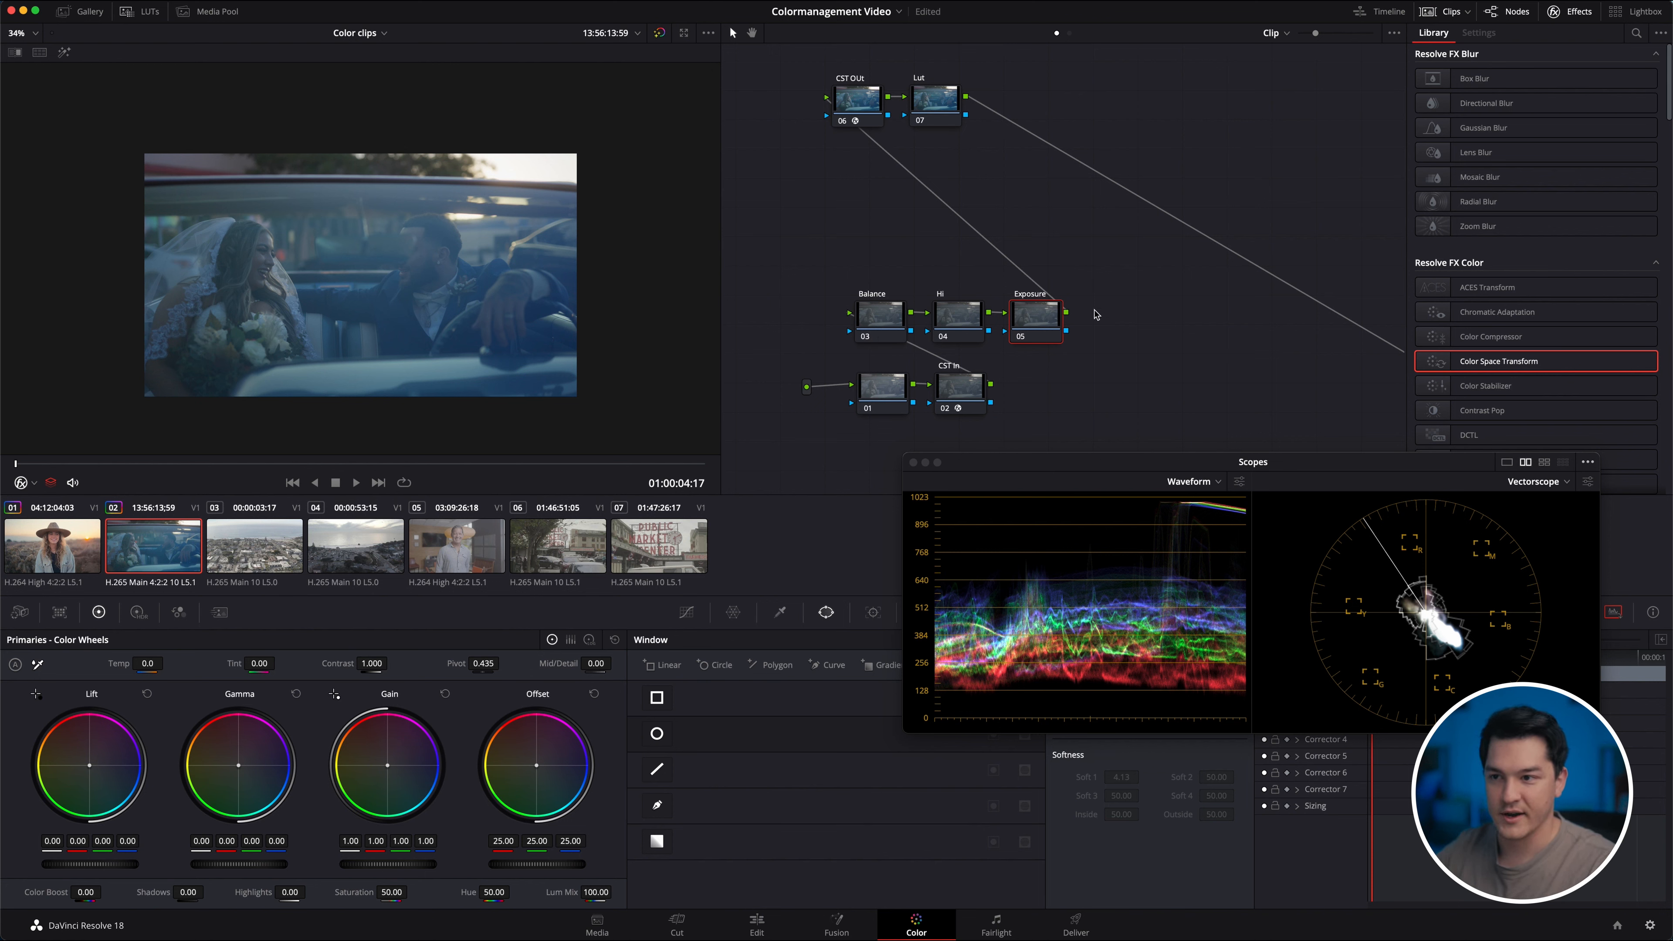
{"action": "left_click", "coordinate": [1041, 141]}
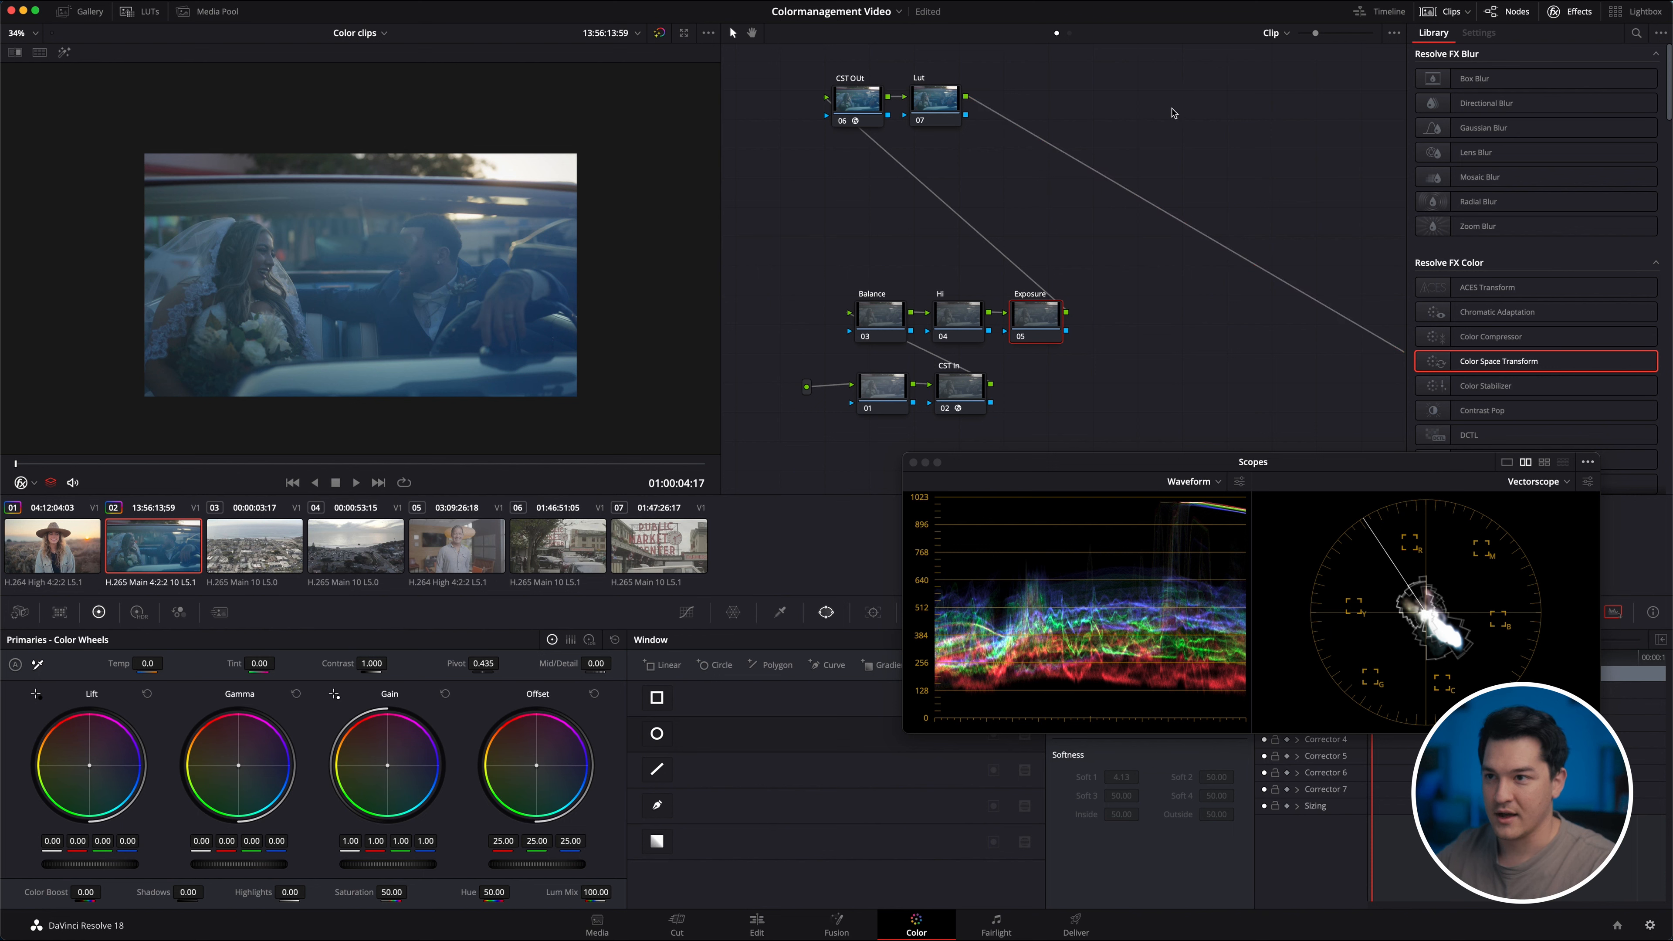
{"action": "key", "text": "super+s"}
Raise the Exposure node's master gamma to 0.04.
{"action": "left_click", "coordinate": [1042, 325]}
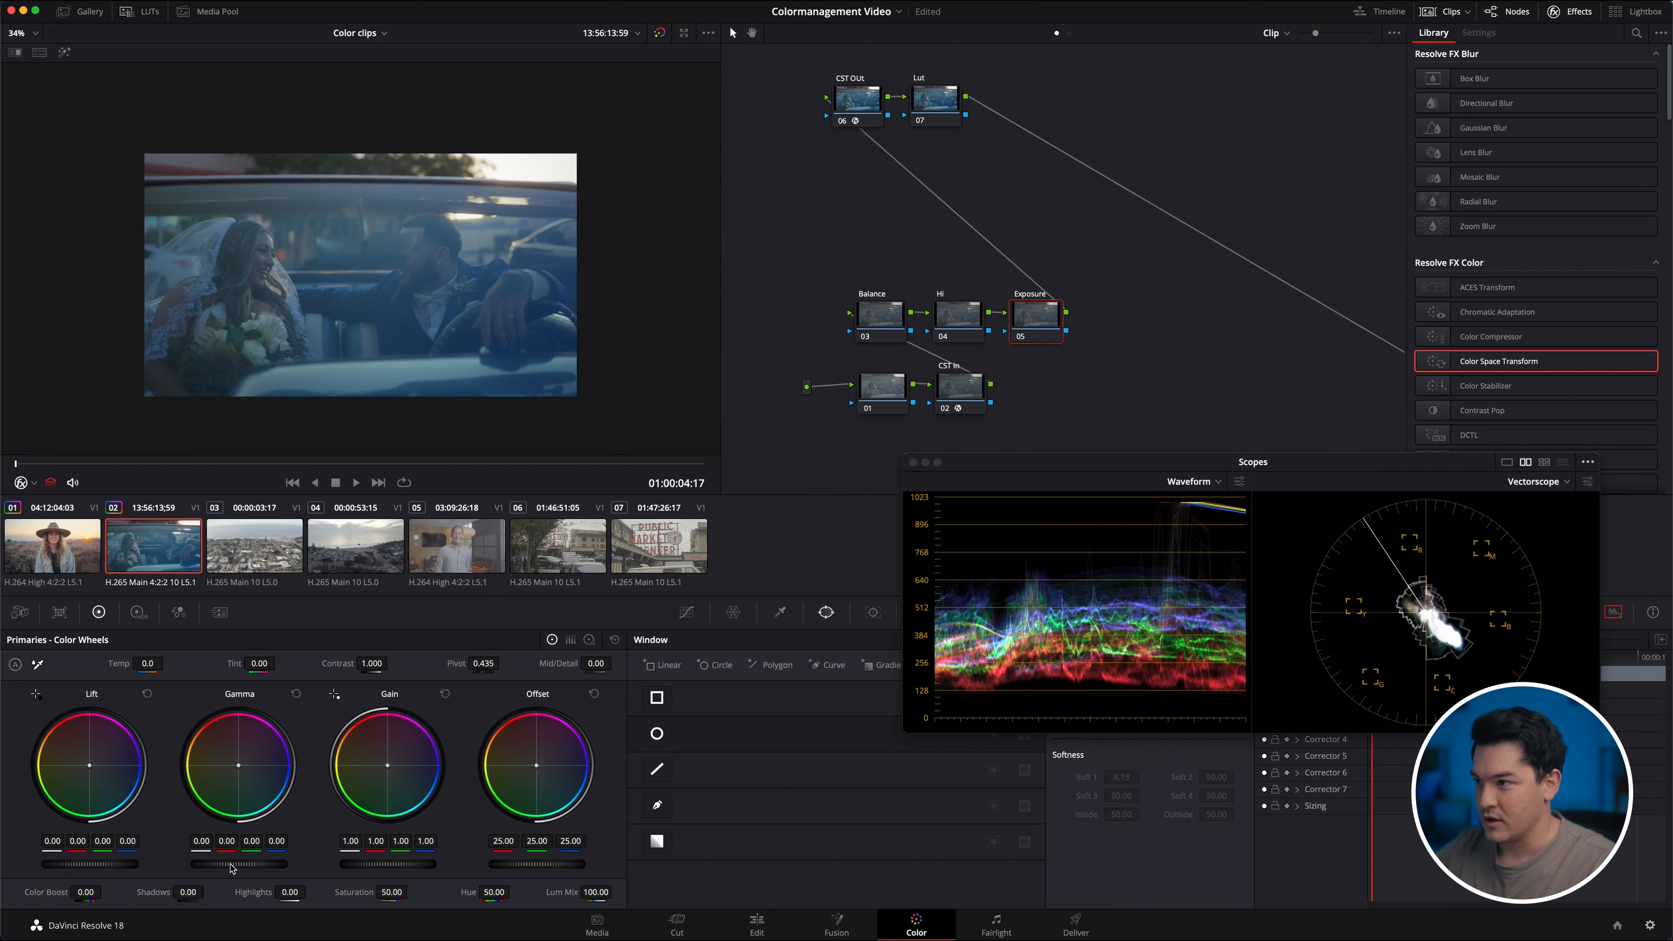
{"action": "left_click_drag", "start_coordinate": [234, 869], "coordinate": [237, 869]}
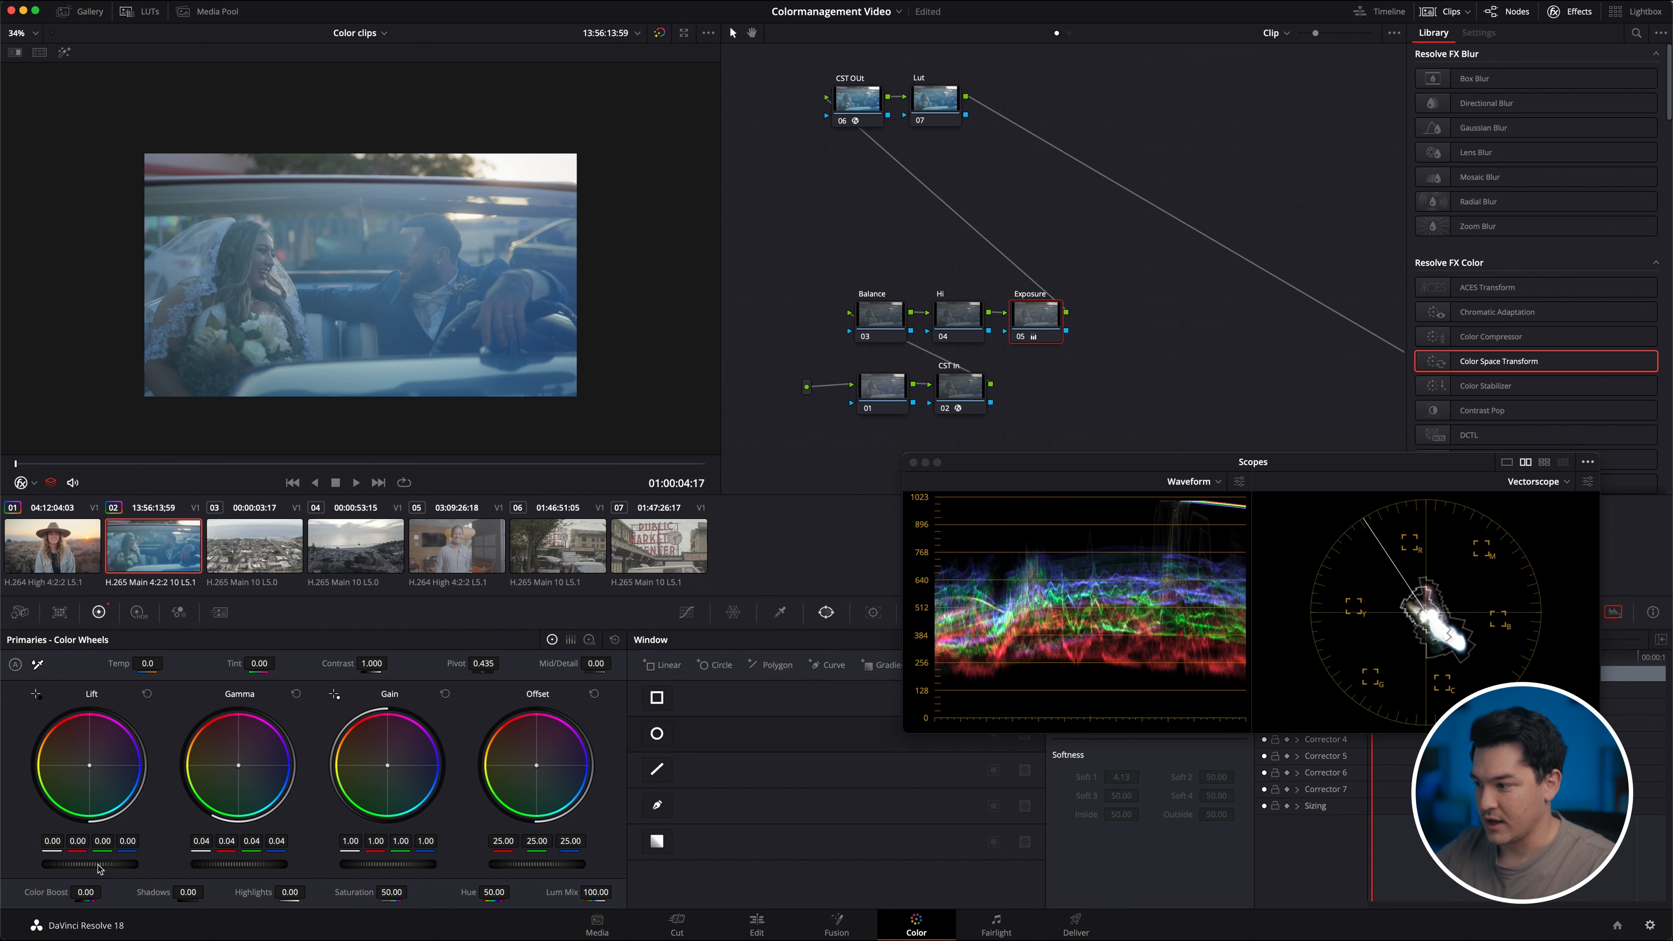
Lower the Exposure node's master lift to -0.05 and raise its master gamma to 0.08.
{"action": "left_click_drag", "start_coordinate": [96, 869], "coordinate": [77, 868]}
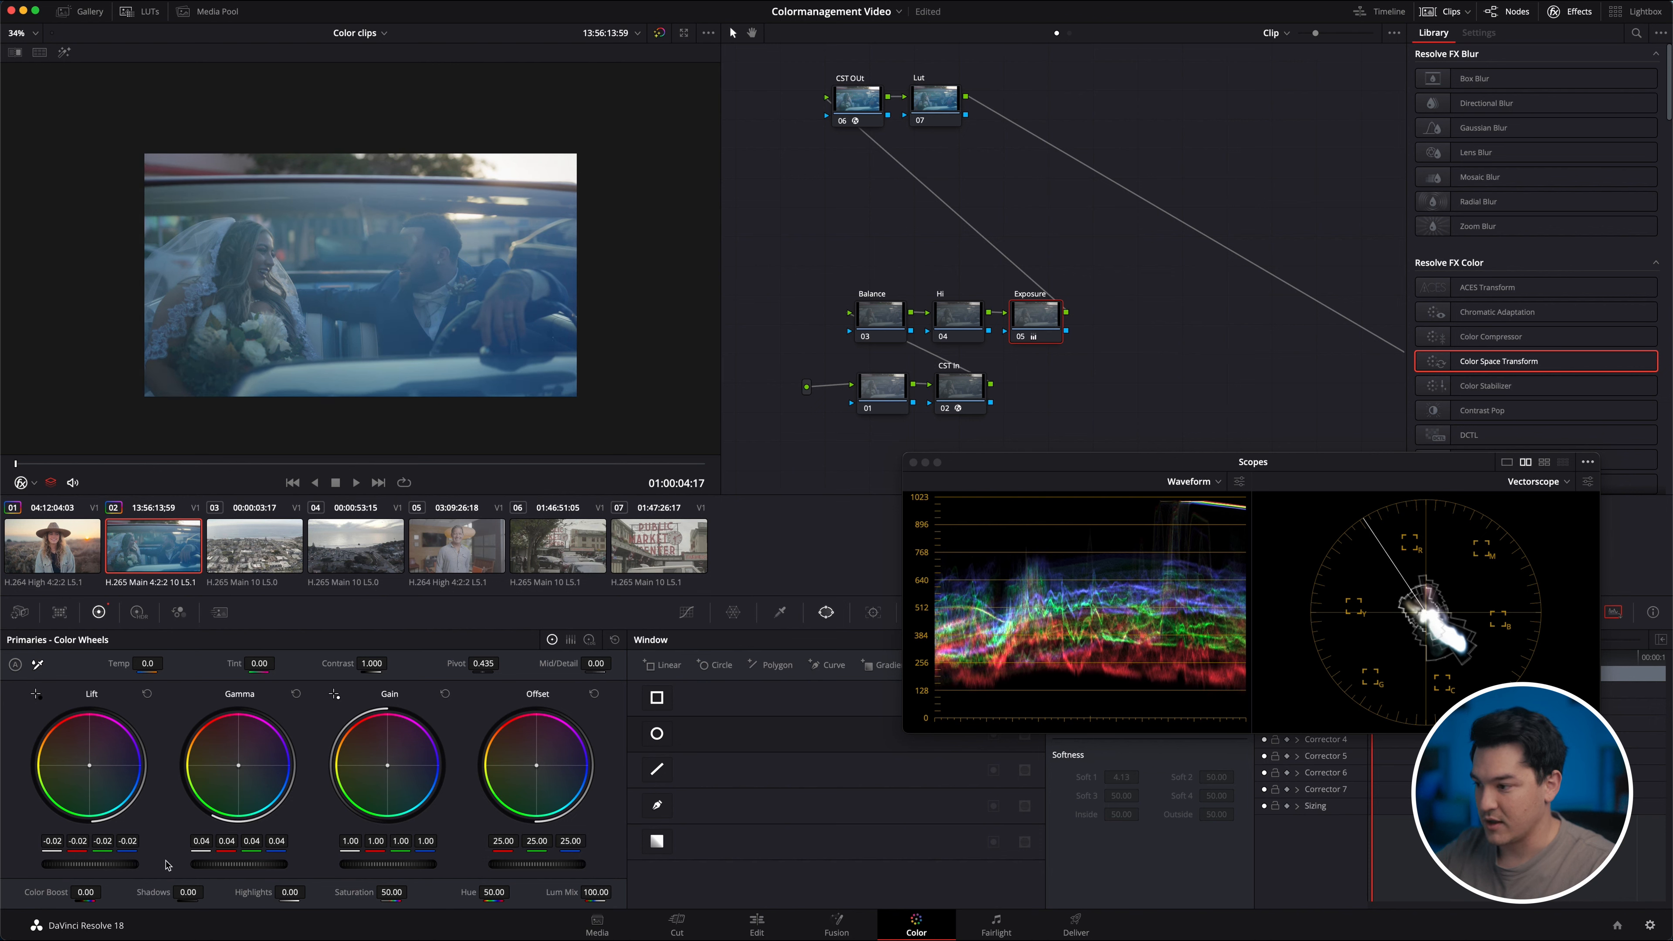
{"action": "left_click_drag", "start_coordinate": [230, 870], "coordinate": [315, 865]}
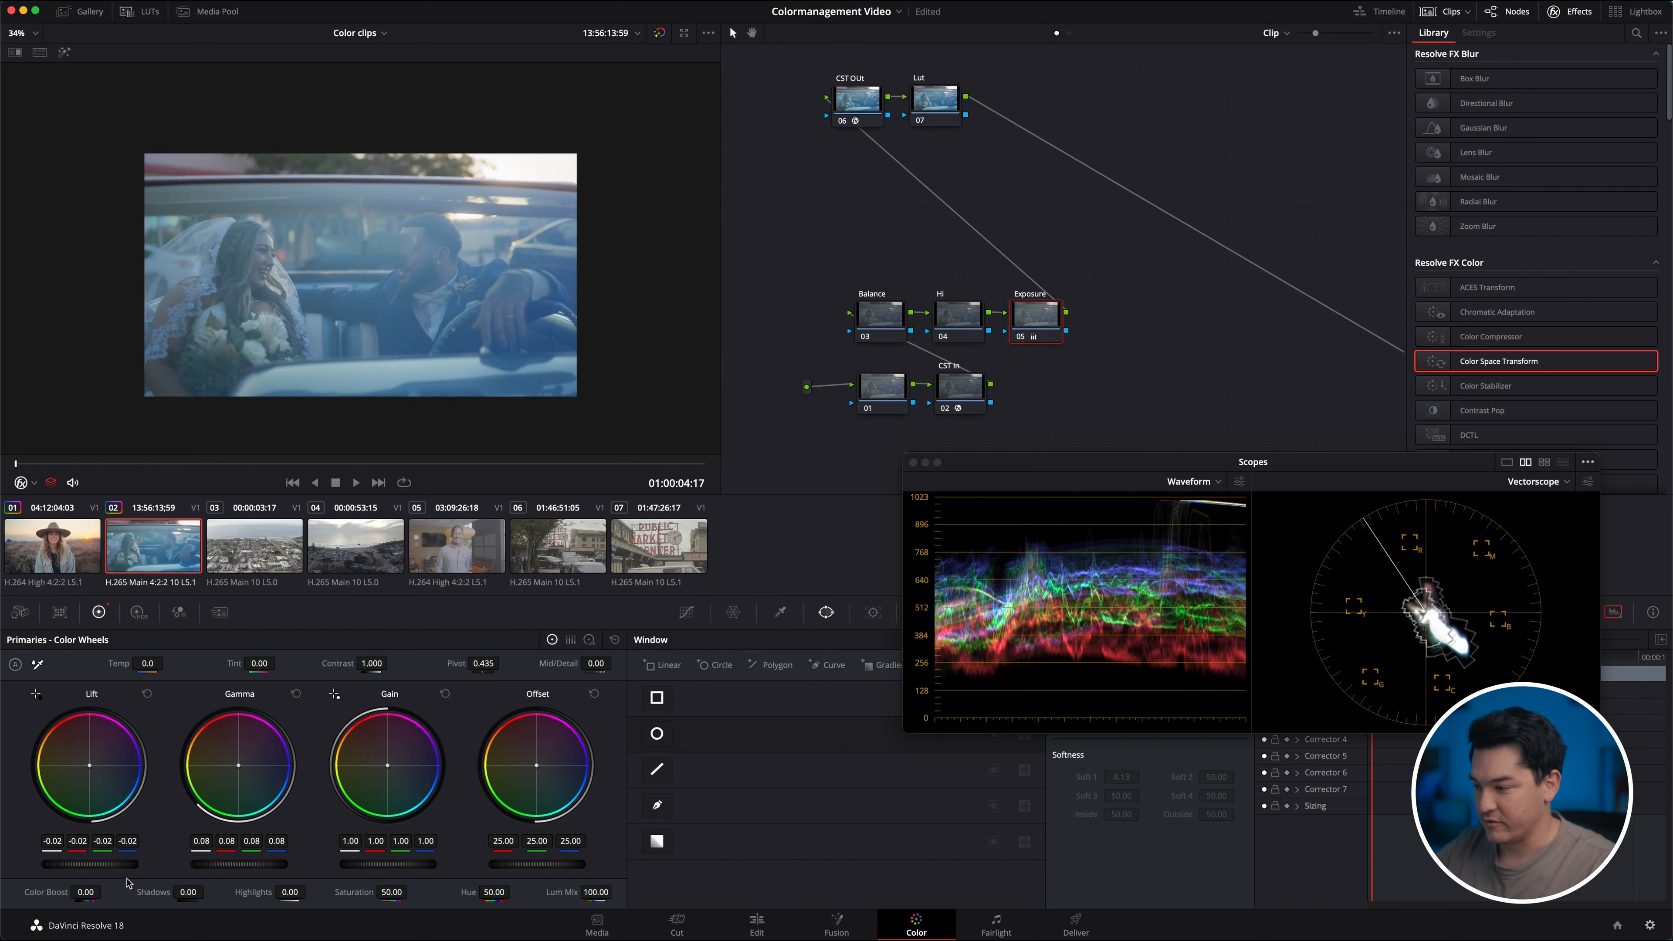
{"action": "left_click_drag", "start_coordinate": [106, 869], "coordinate": [63, 868]}
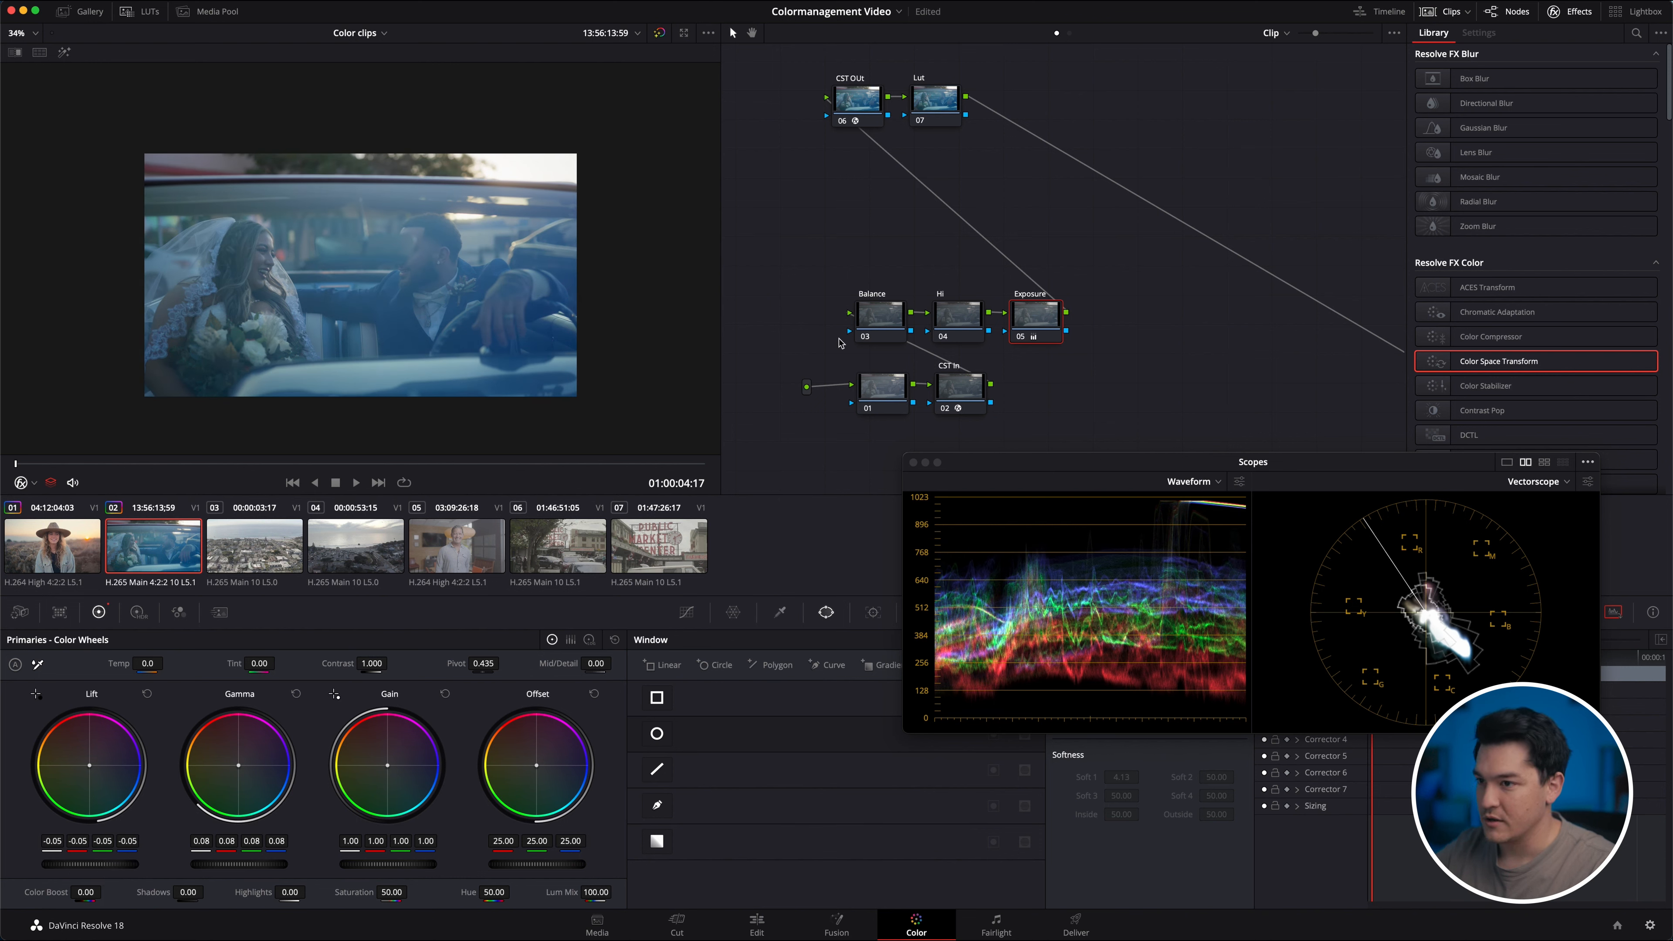
Qualify the highlights on the HI node by luminance, with Low at 62.3 and low softness at 7.9.
{"action": "left_click", "coordinate": [965, 313]}
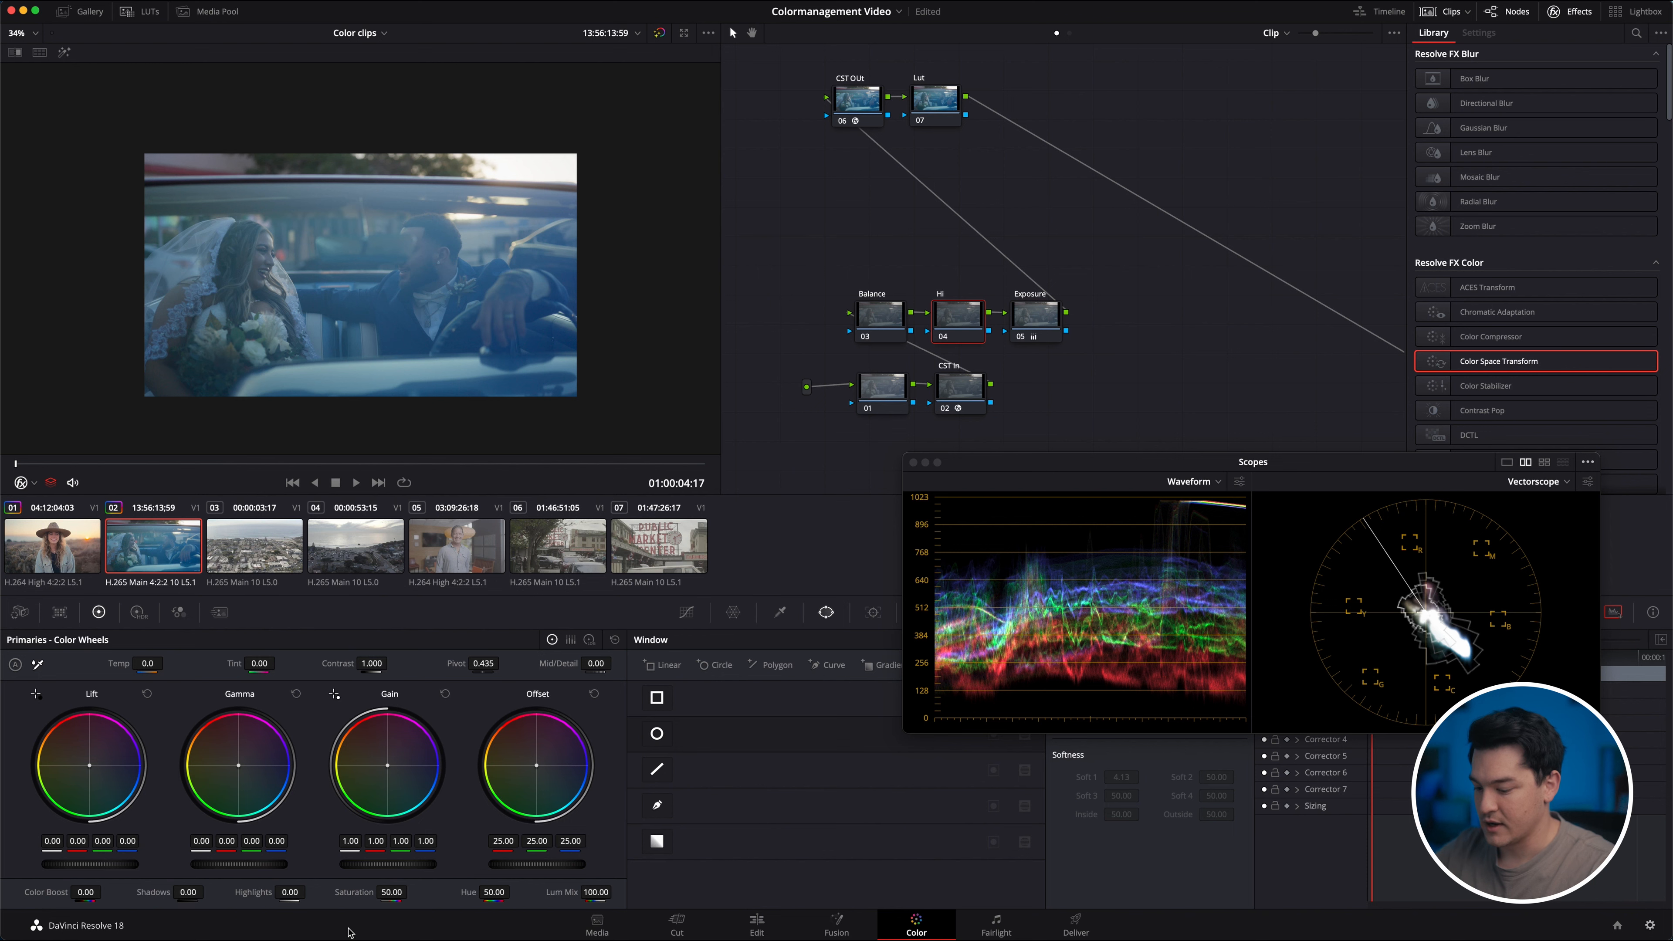
{"action": "key", "text": "shift+h"}
{"action": "left_click", "coordinate": [765, 621]}
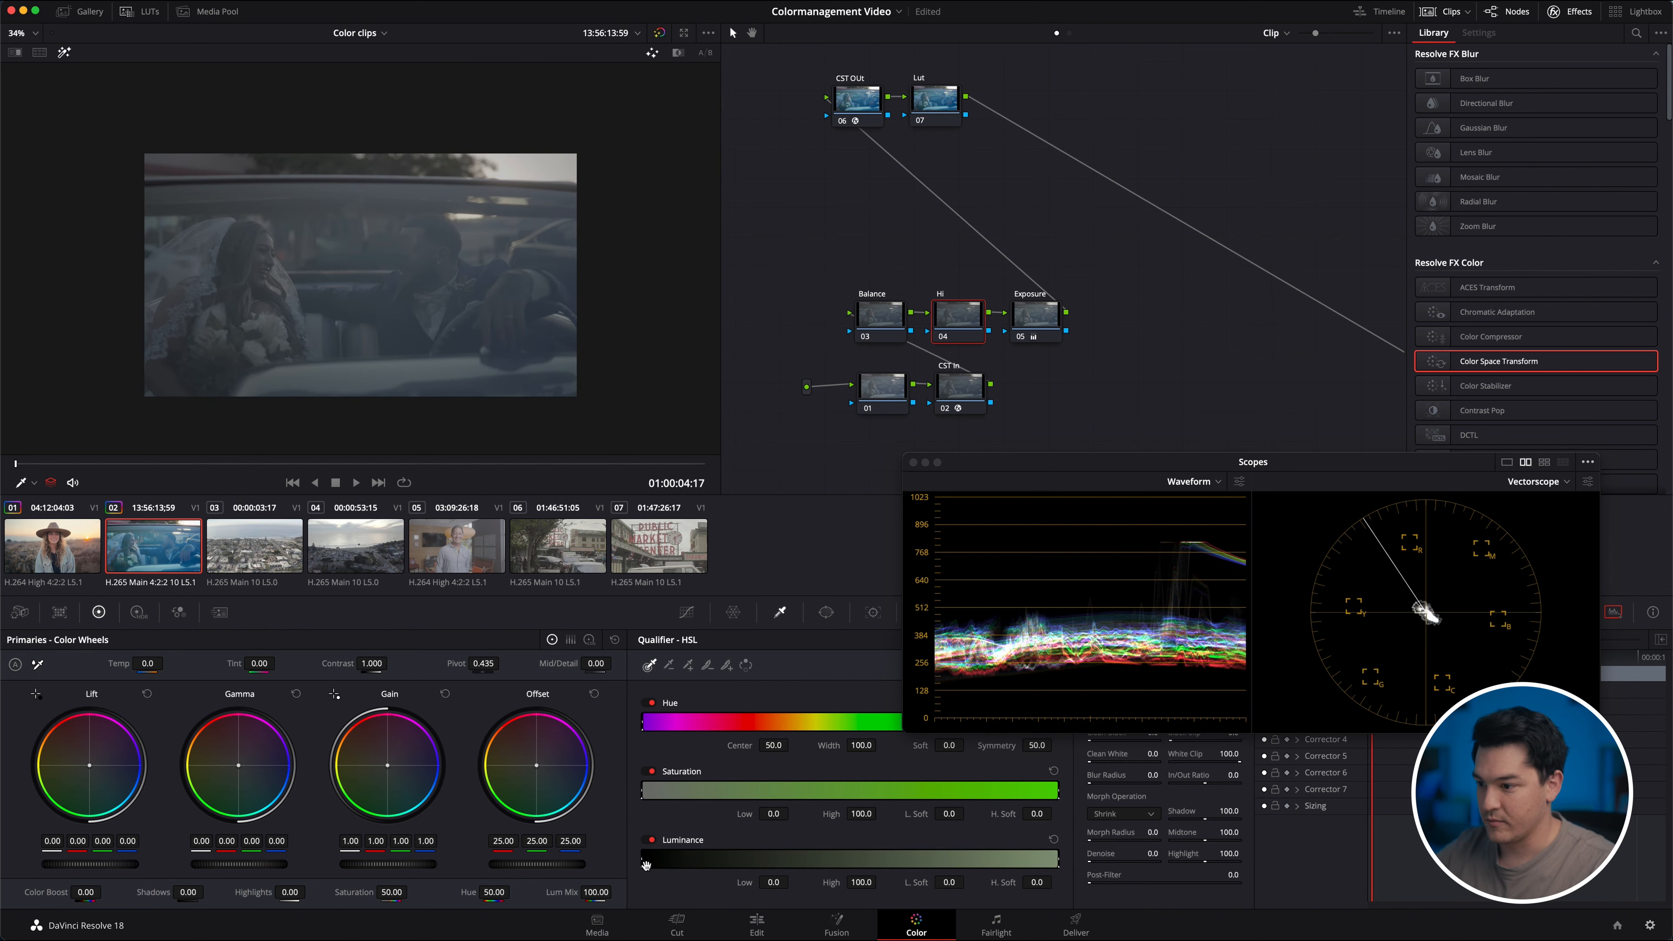
{"action": "left_click_drag", "start_coordinate": [680, 859], "coordinate": [921, 860]}
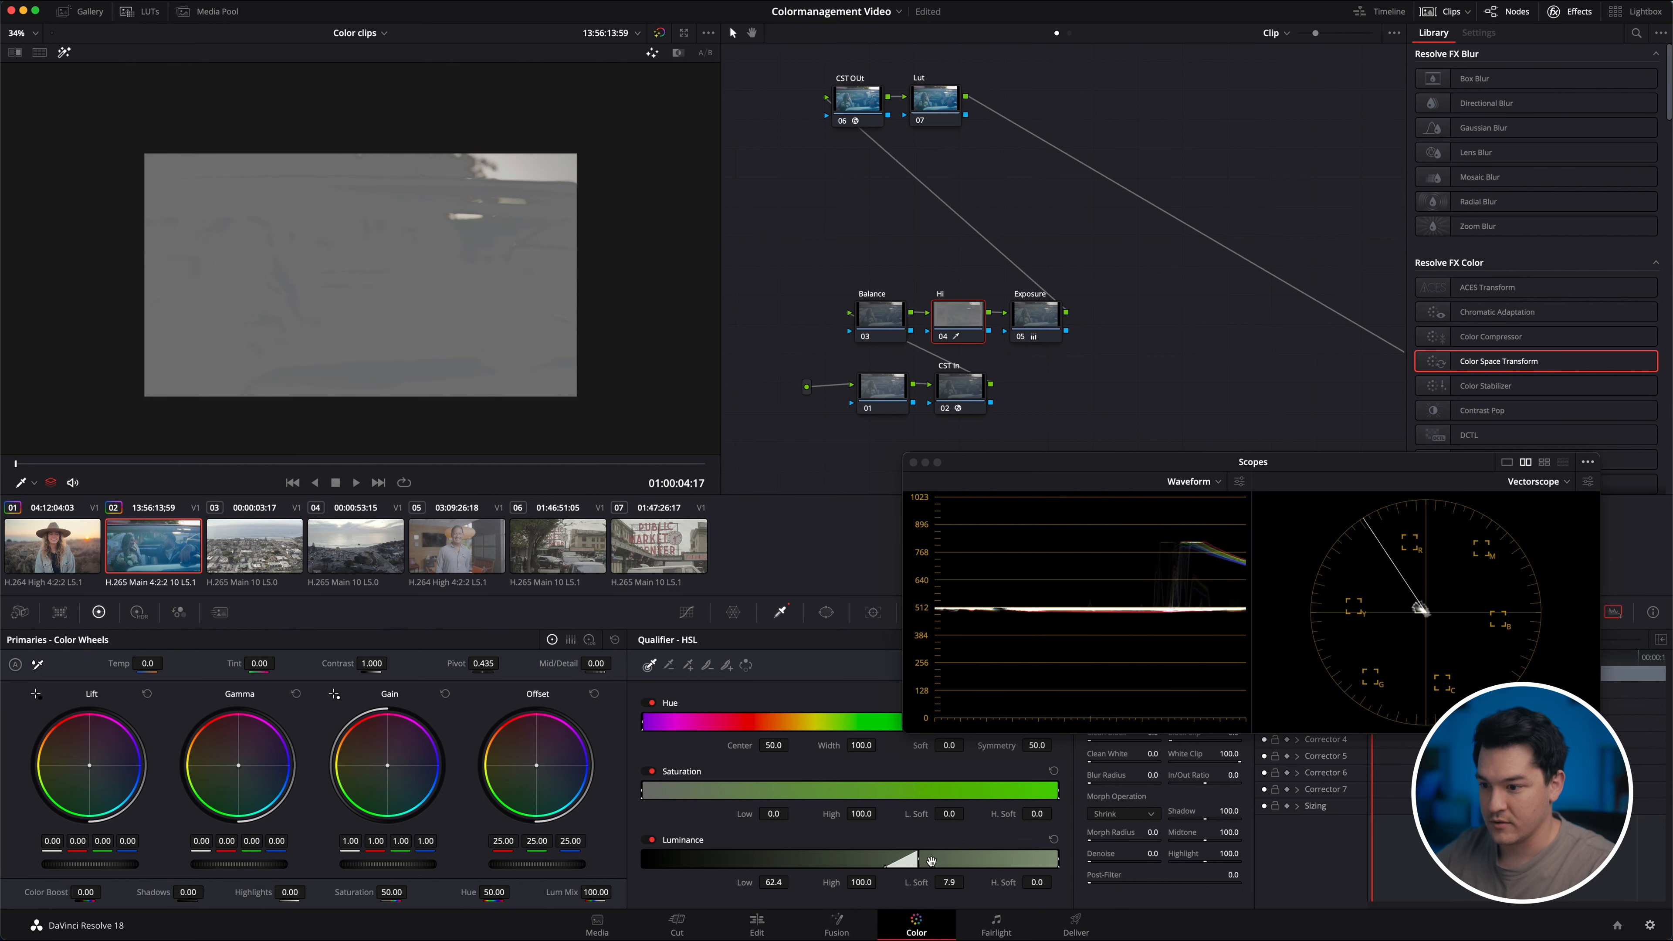
{"action": "left_click_drag", "start_coordinate": [921, 862], "coordinate": [918, 862]}
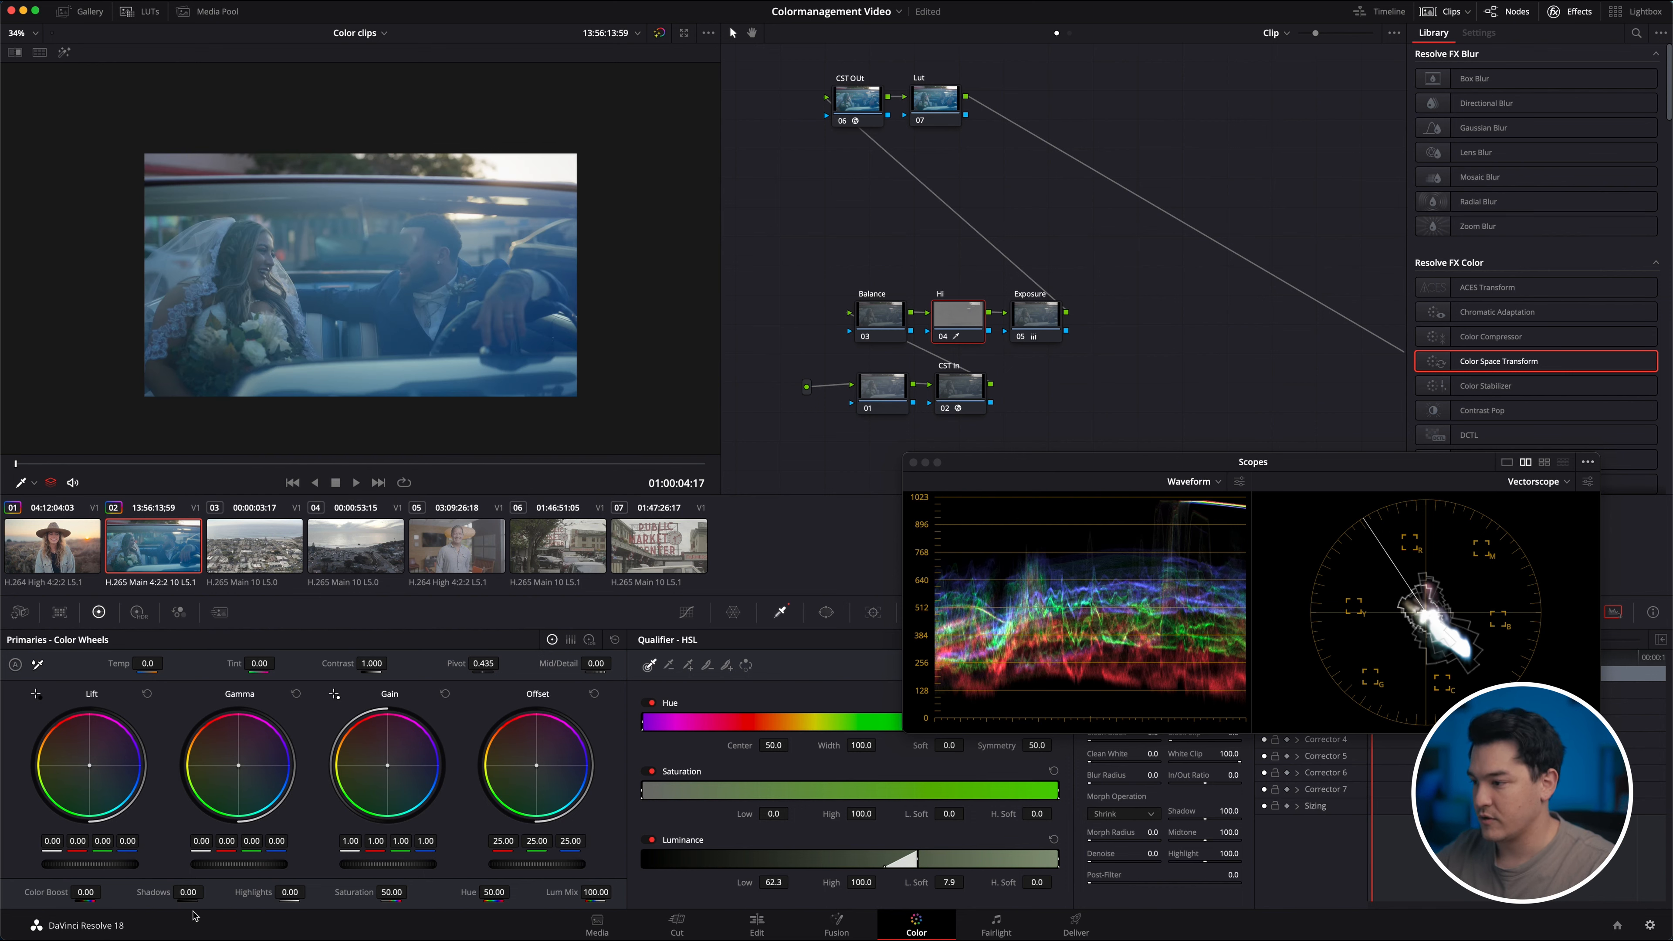
Set the HI node's highlights to -16, temperature to 540 and saturation to 62.20.
{"action": "mouse_move", "coordinate": [300, 888]}
{"action": "left_mouse_down"}
{"action": "mouse_move", "coordinate": [284, 893]}
{"action": "mouse_move", "coordinate": [303, 892]}
{"action": "left_mouse_up"}
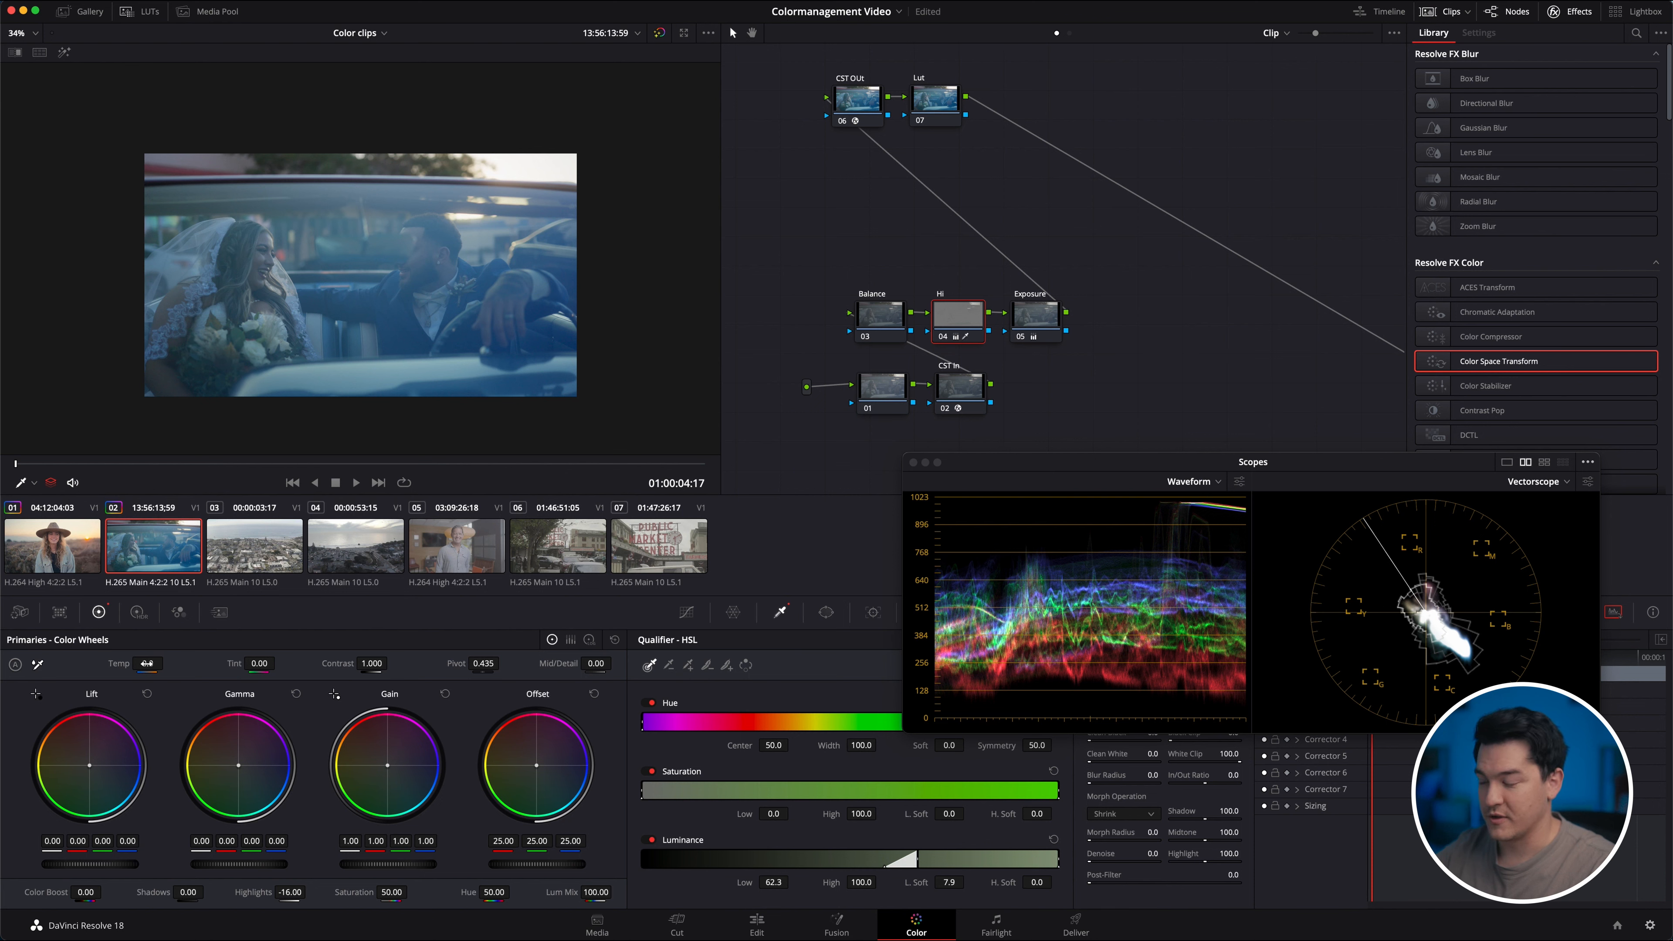
{"action": "left_click_drag", "start_coordinate": [152, 666], "coordinate": [189, 667]}
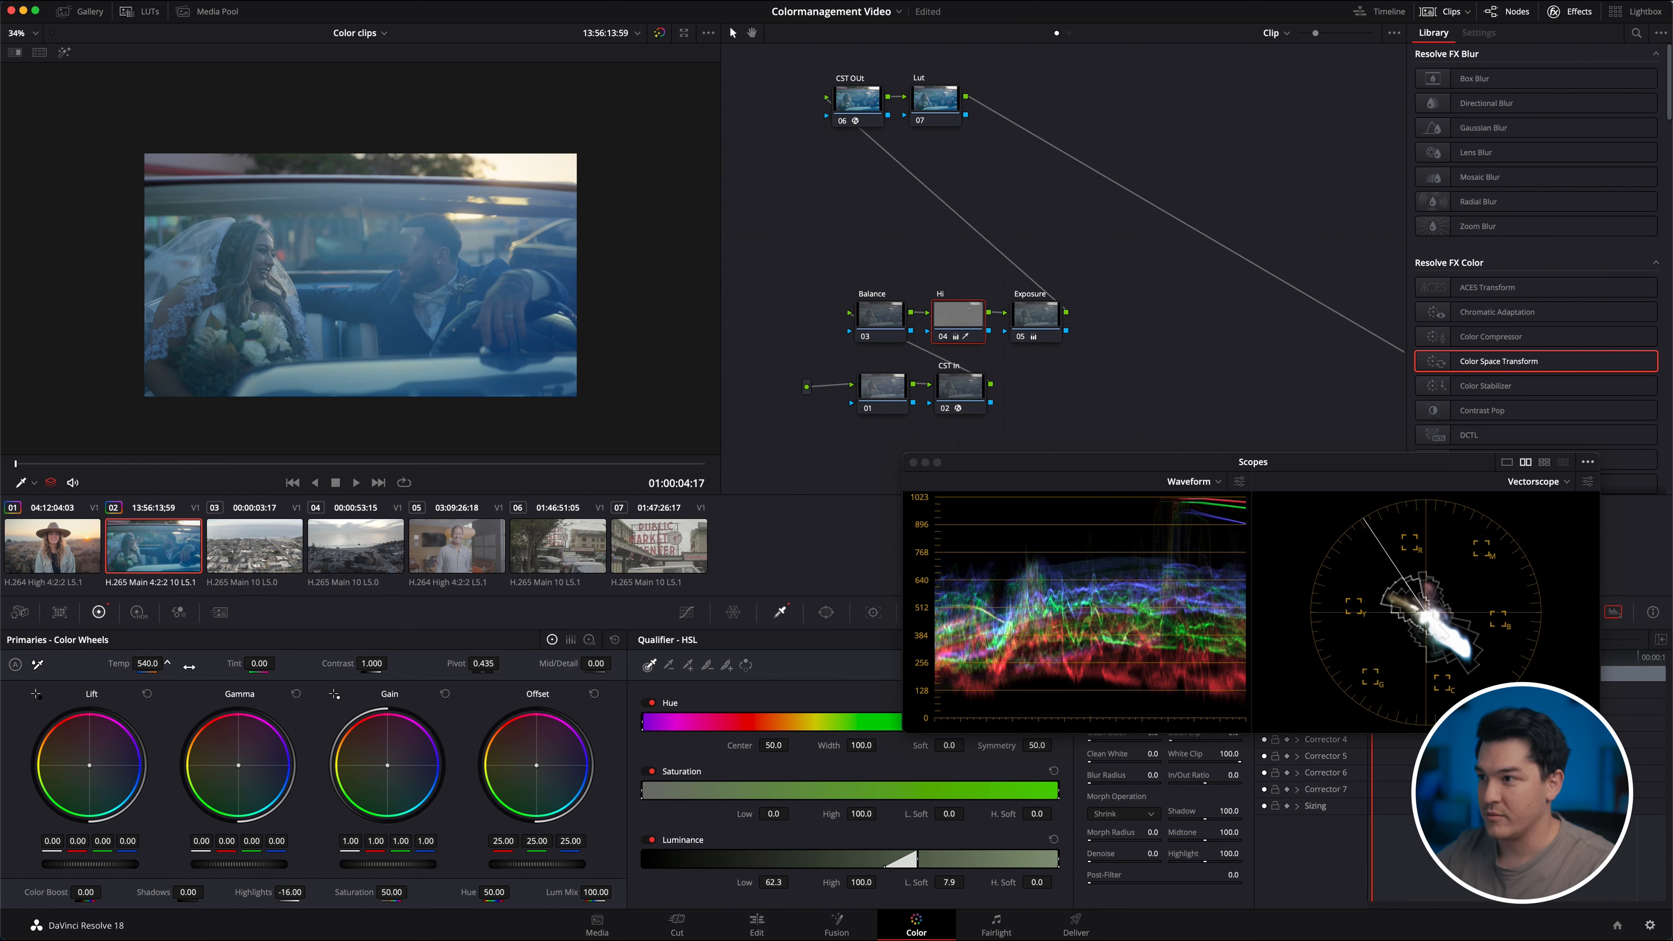
{"action": "left_click_drag", "start_coordinate": [393, 892], "coordinate": [431, 891]}
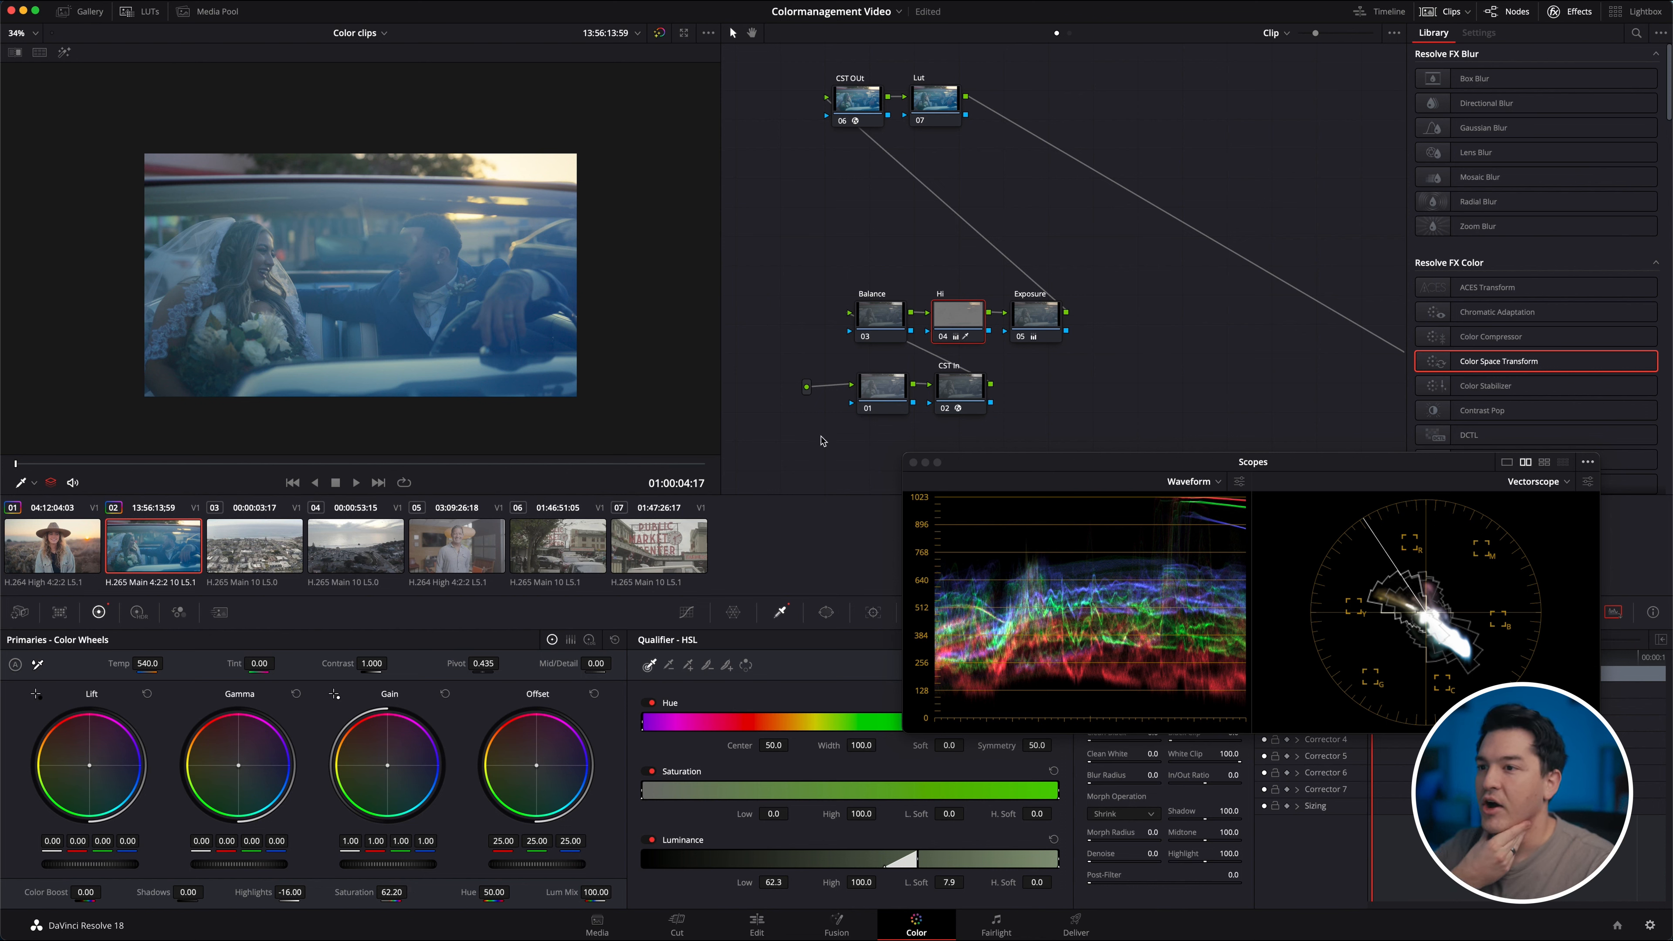
Raise the Balance node's red lift to 0.01 and trim its green and blue lift slightly below zero.
{"action": "left_click", "coordinate": [897, 328]}
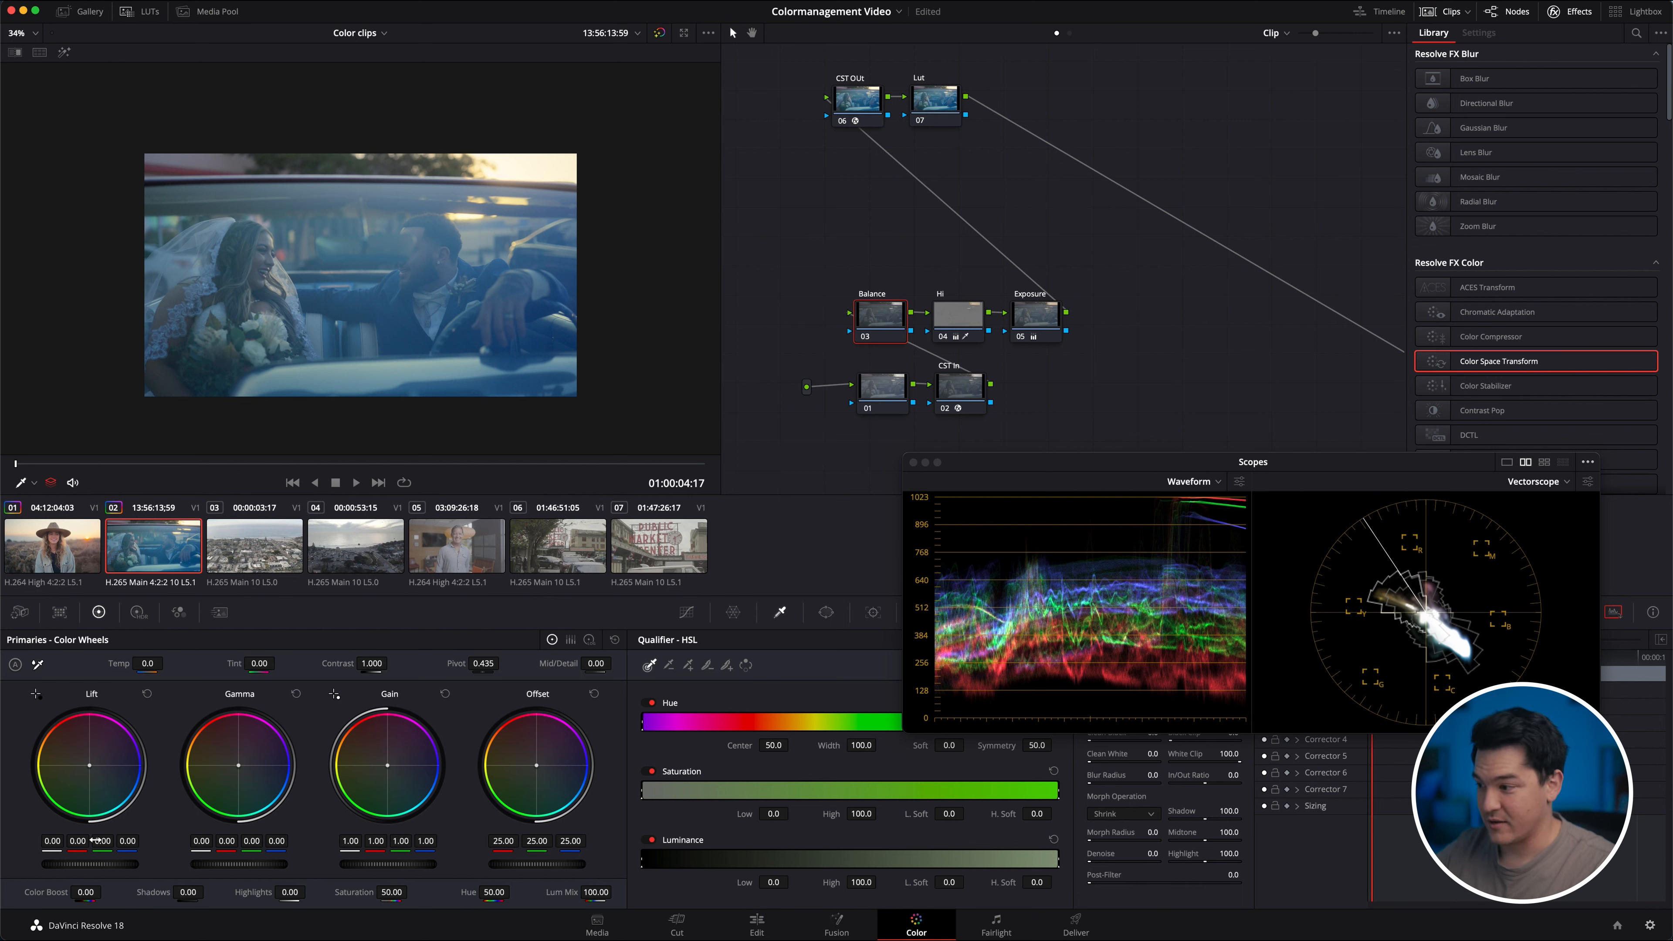
{"action": "left_click_drag", "start_coordinate": [74, 841], "coordinate": [79, 843]}
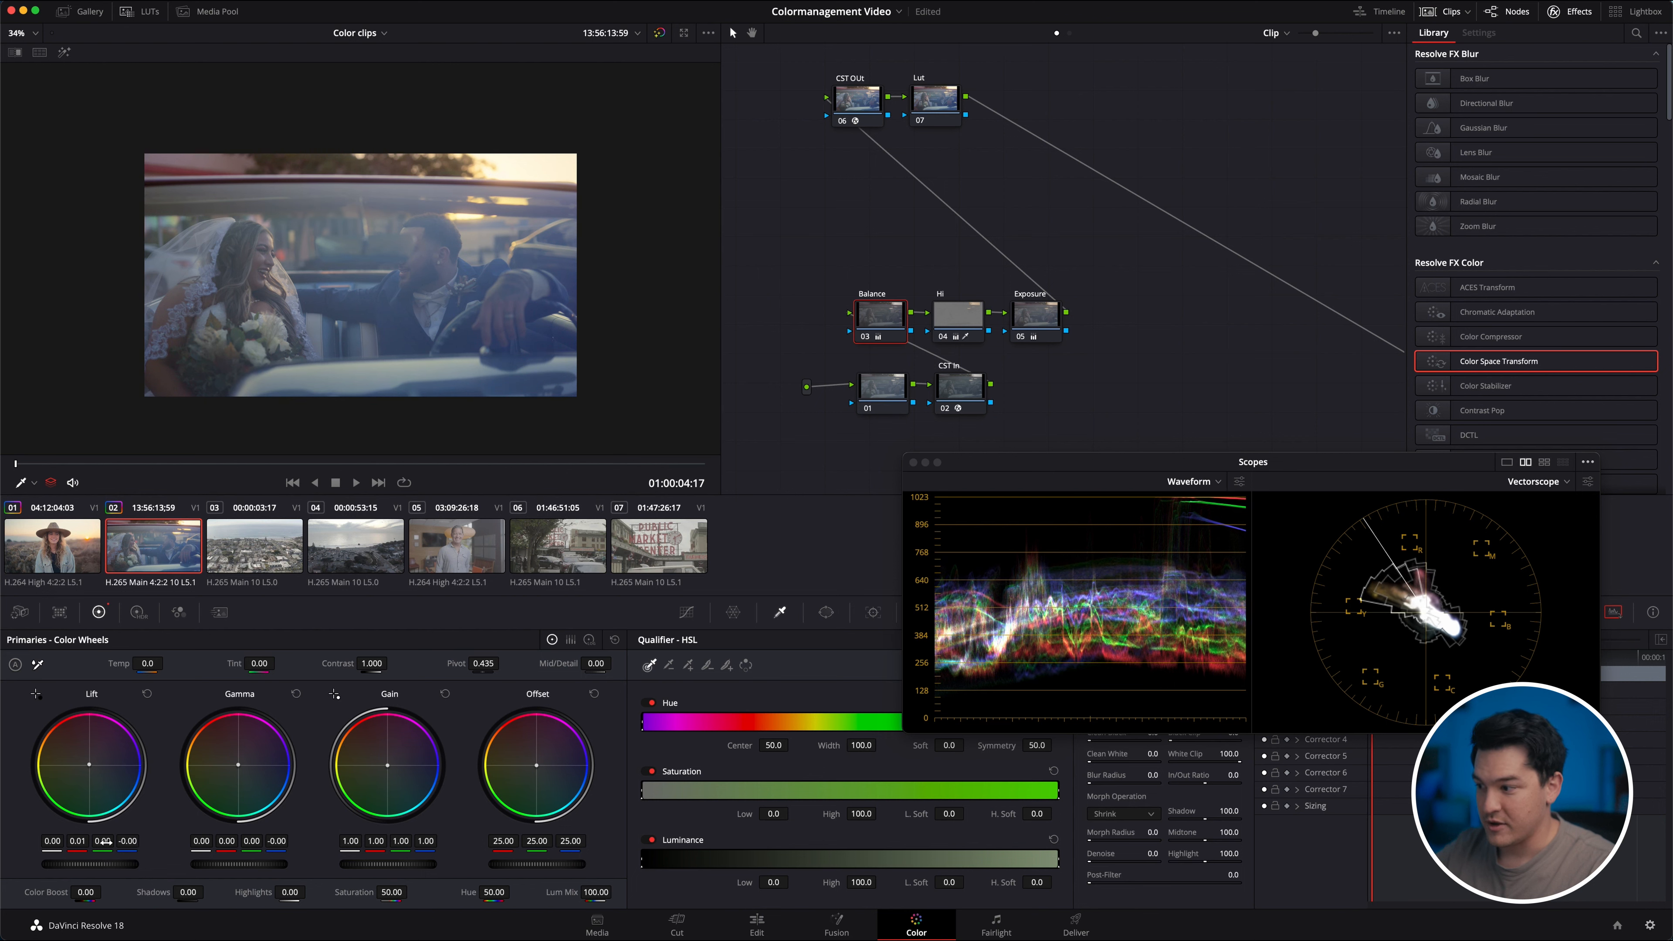
{"action": "left_click_drag", "start_coordinate": [103, 842], "coordinate": [104, 842]}
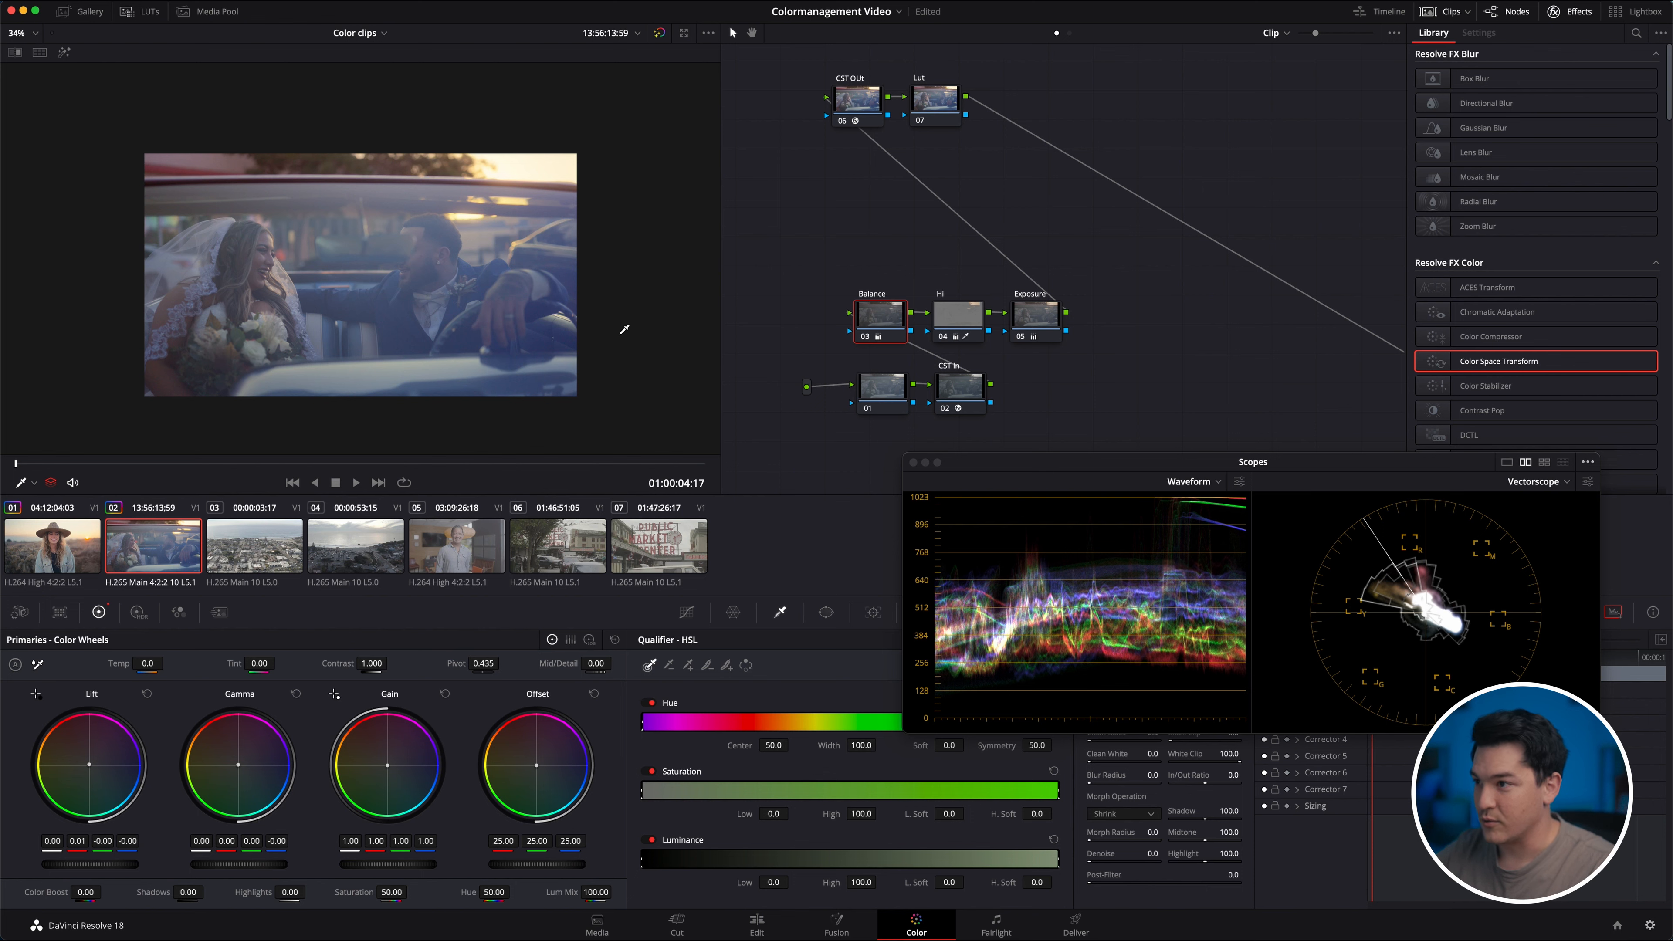
Set the Balance node's offset to 26.04 red and 25.96 green, judging the skin tones up close.
{"action": "scroll", "coordinate": [608, 266], "scroll_direction": "up", "scroll_amount": 5}
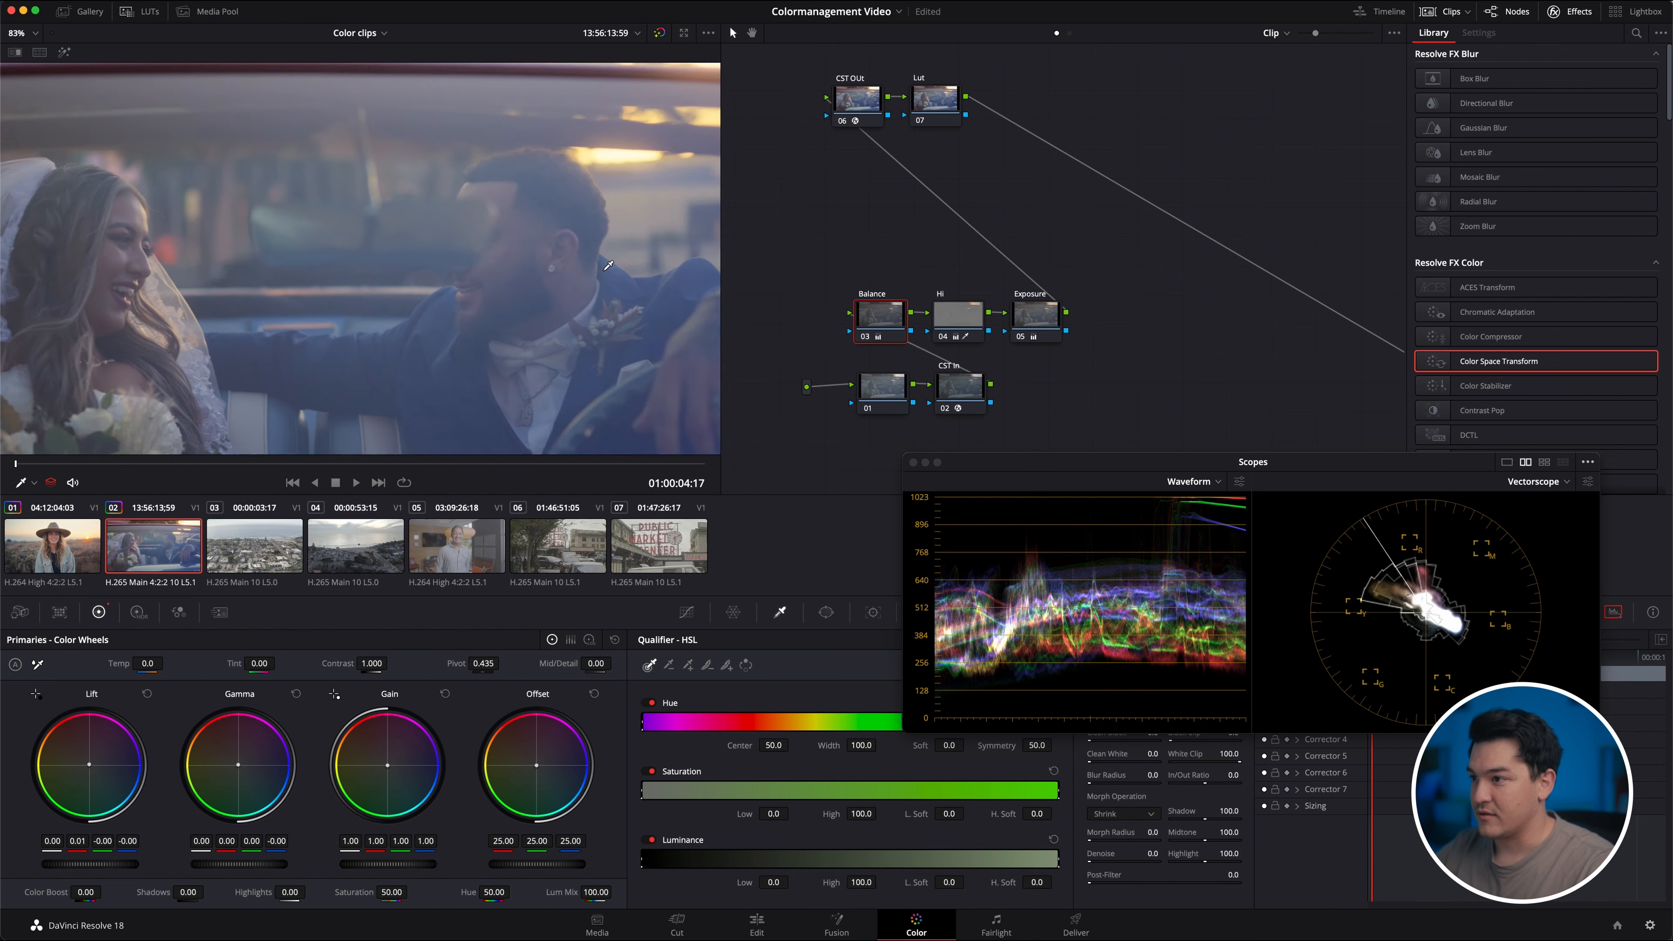
{"action": "scroll", "coordinate": [608, 266], "scroll_direction": "up", "scroll_amount": 4}
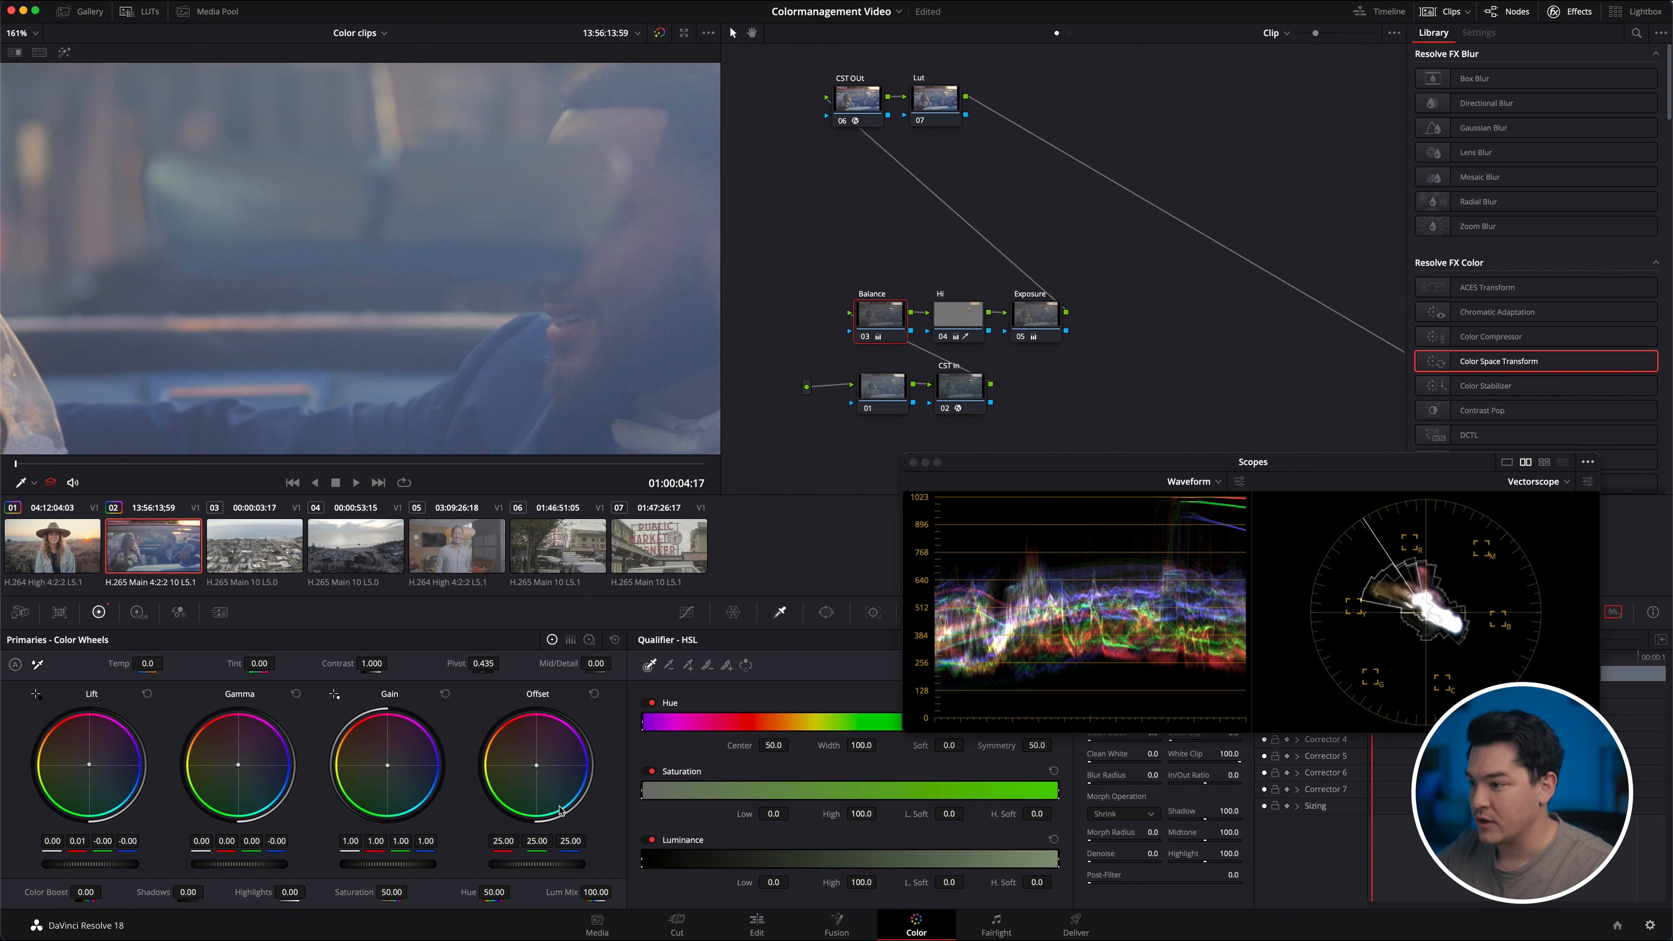
{"action": "left_click_drag", "start_coordinate": [511, 845], "coordinate": [508, 848]}
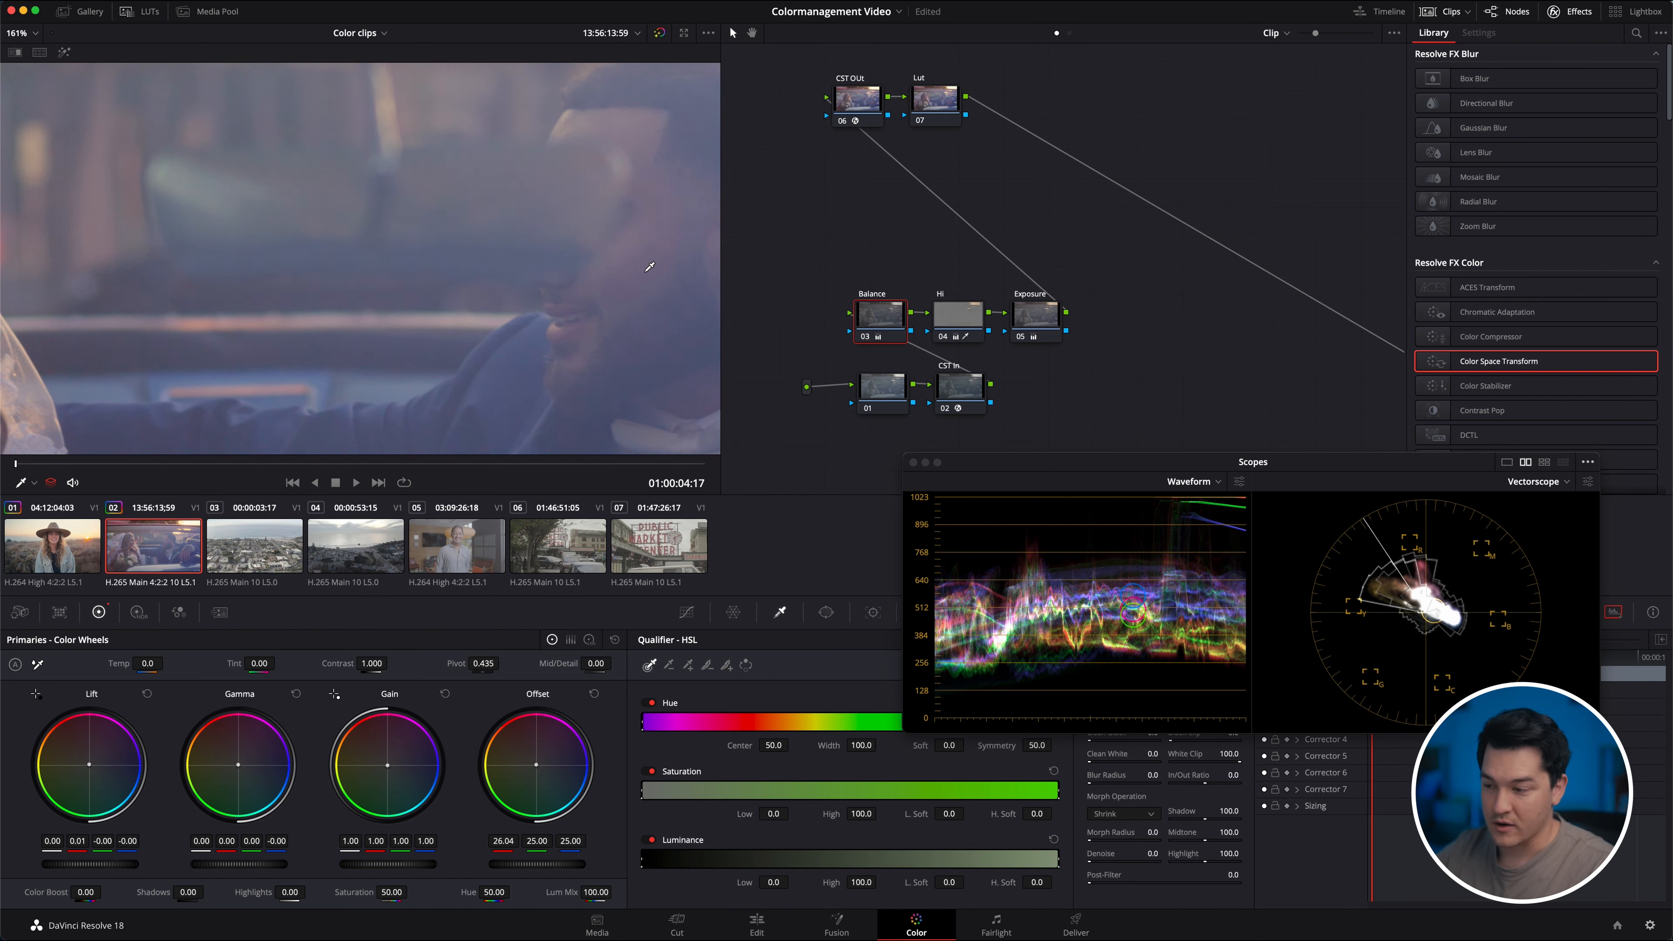
{"action": "left_click_drag", "start_coordinate": [543, 842], "coordinate": [551, 842]}
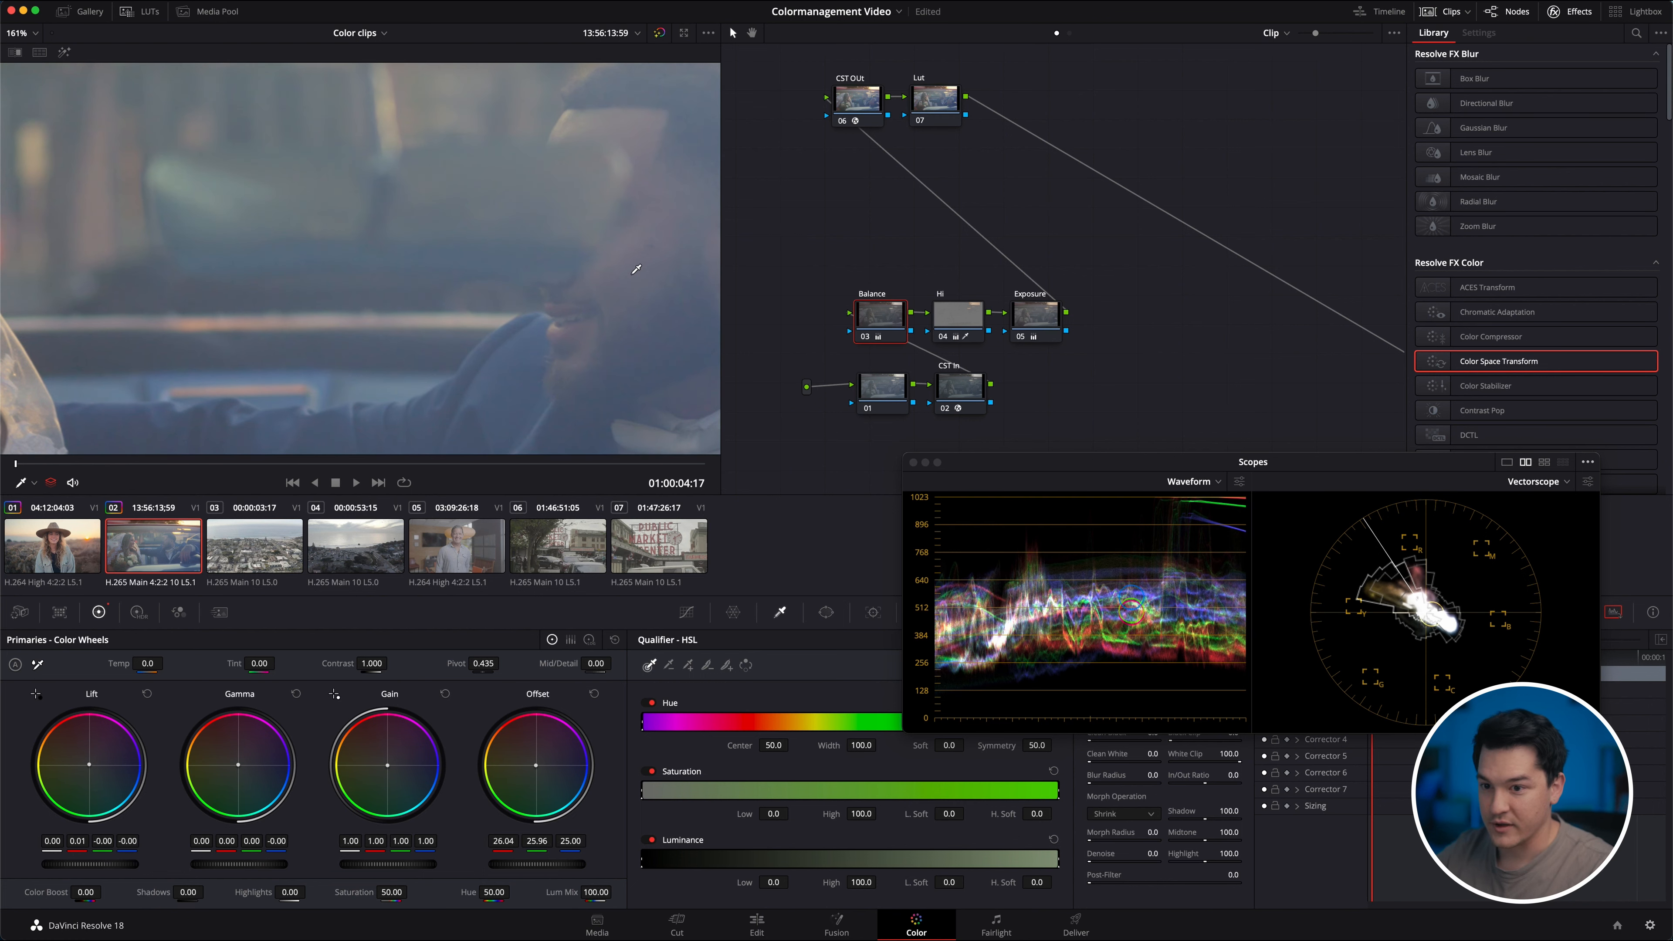
{"action": "scroll", "coordinate": [488, 346], "scroll_direction": "down", "scroll_amount": 3}
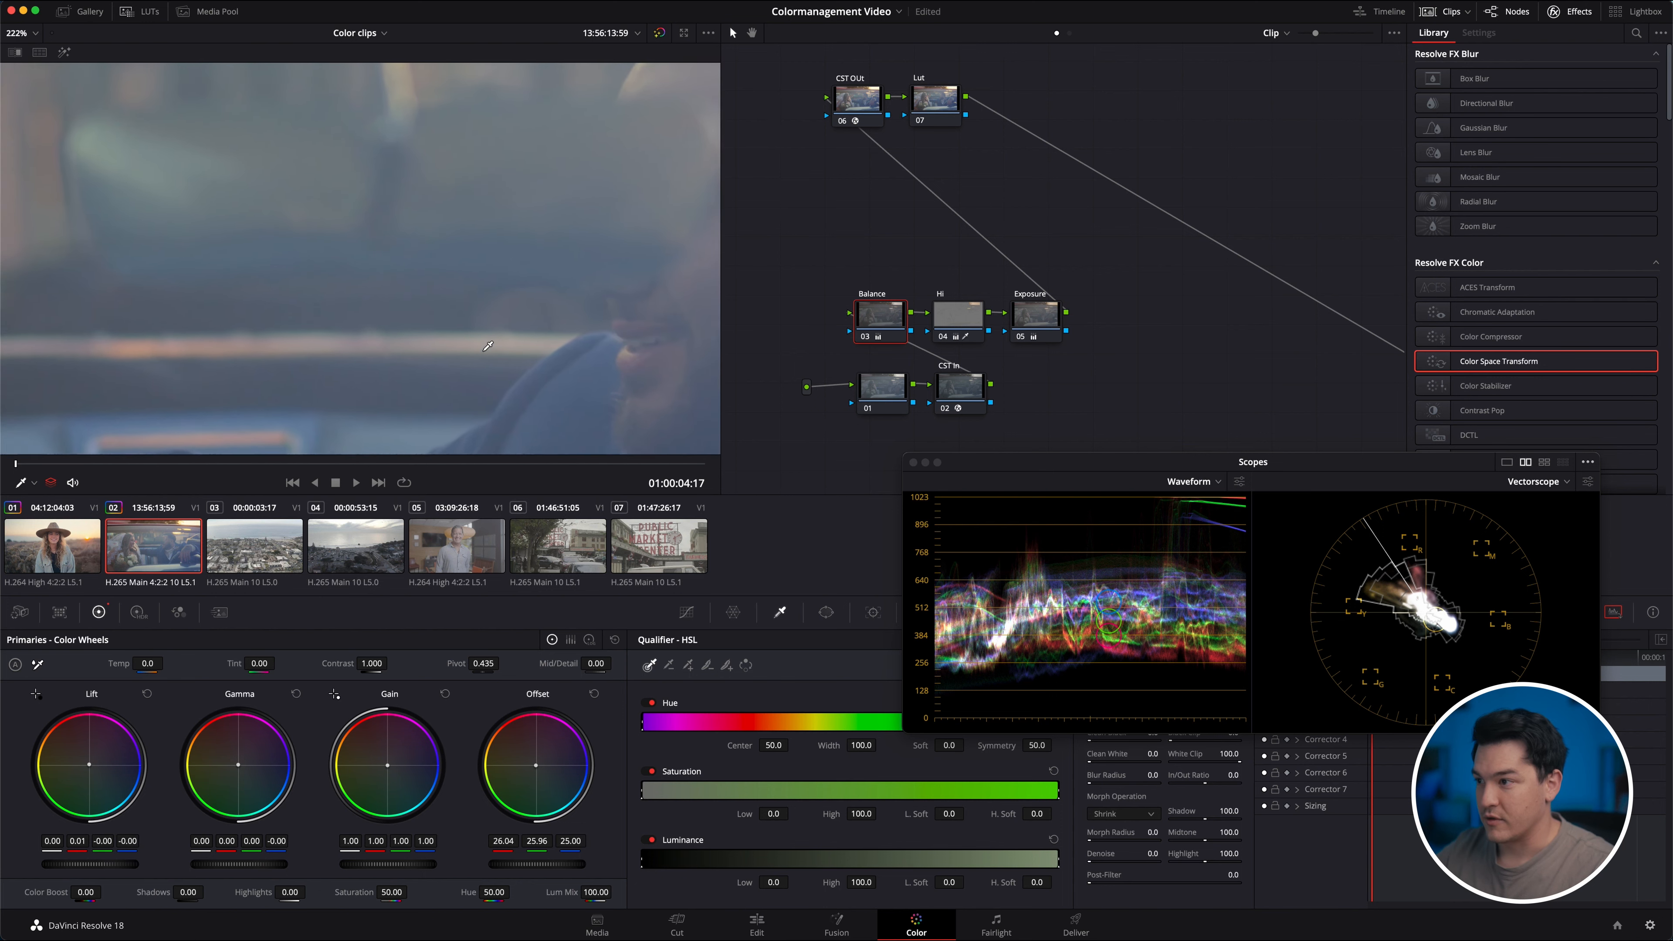
{"action": "scroll", "coordinate": [488, 346], "scroll_direction": "down", "scroll_amount": 3}
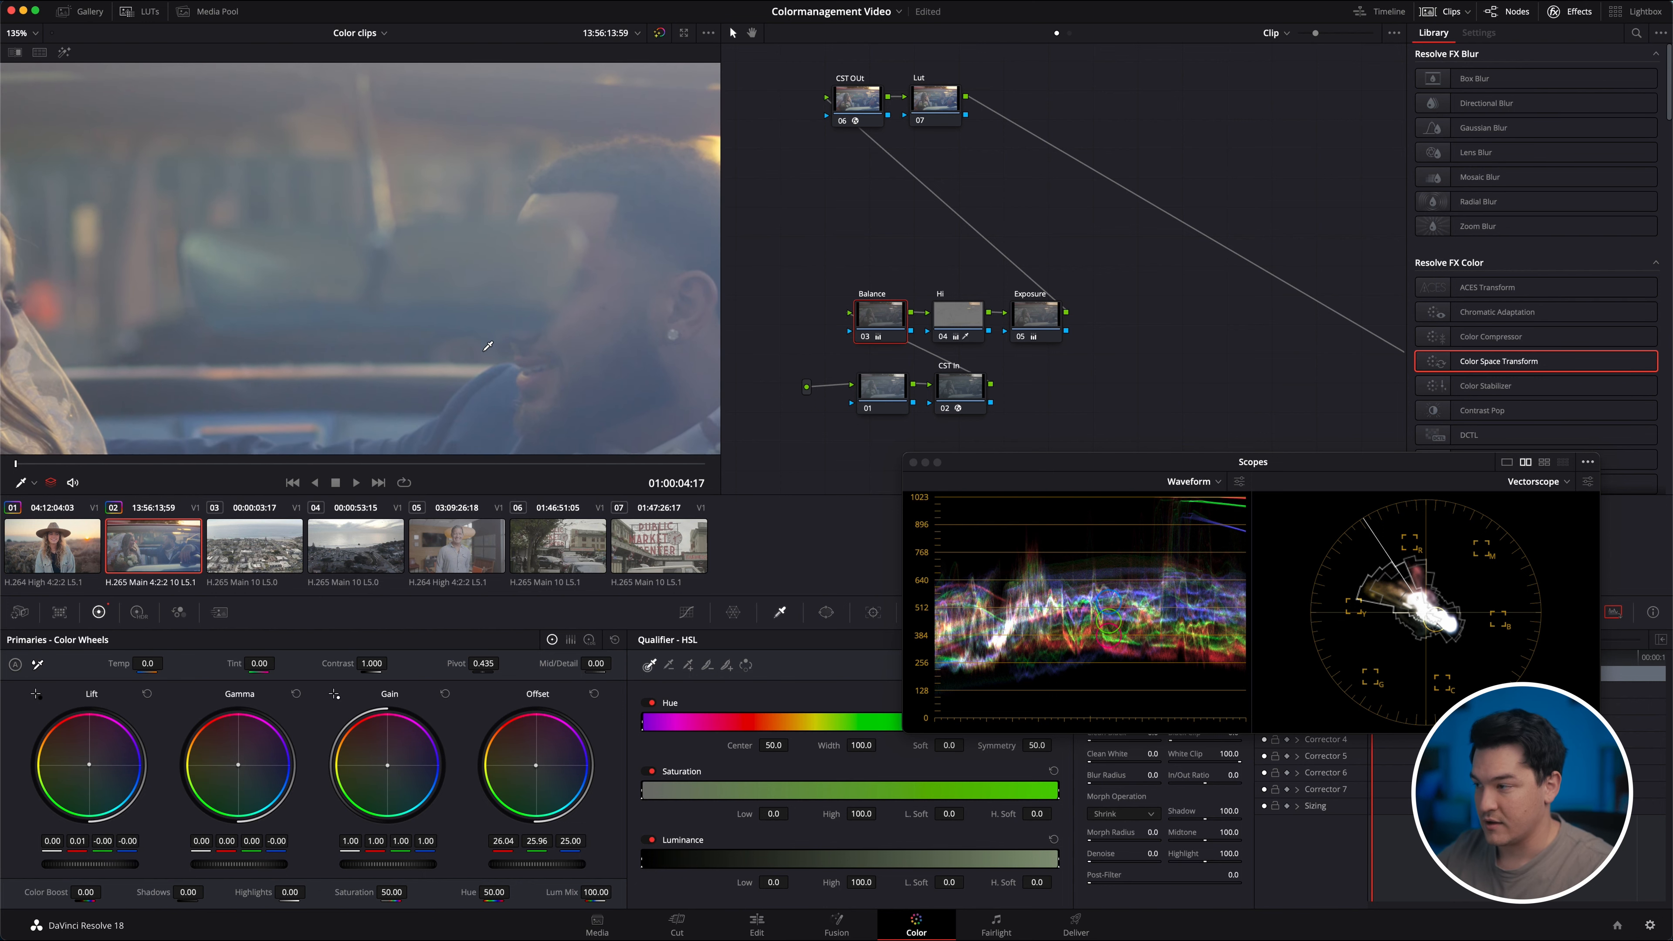
{"action": "scroll", "coordinate": [487, 346], "scroll_direction": "down", "scroll_amount": 5}
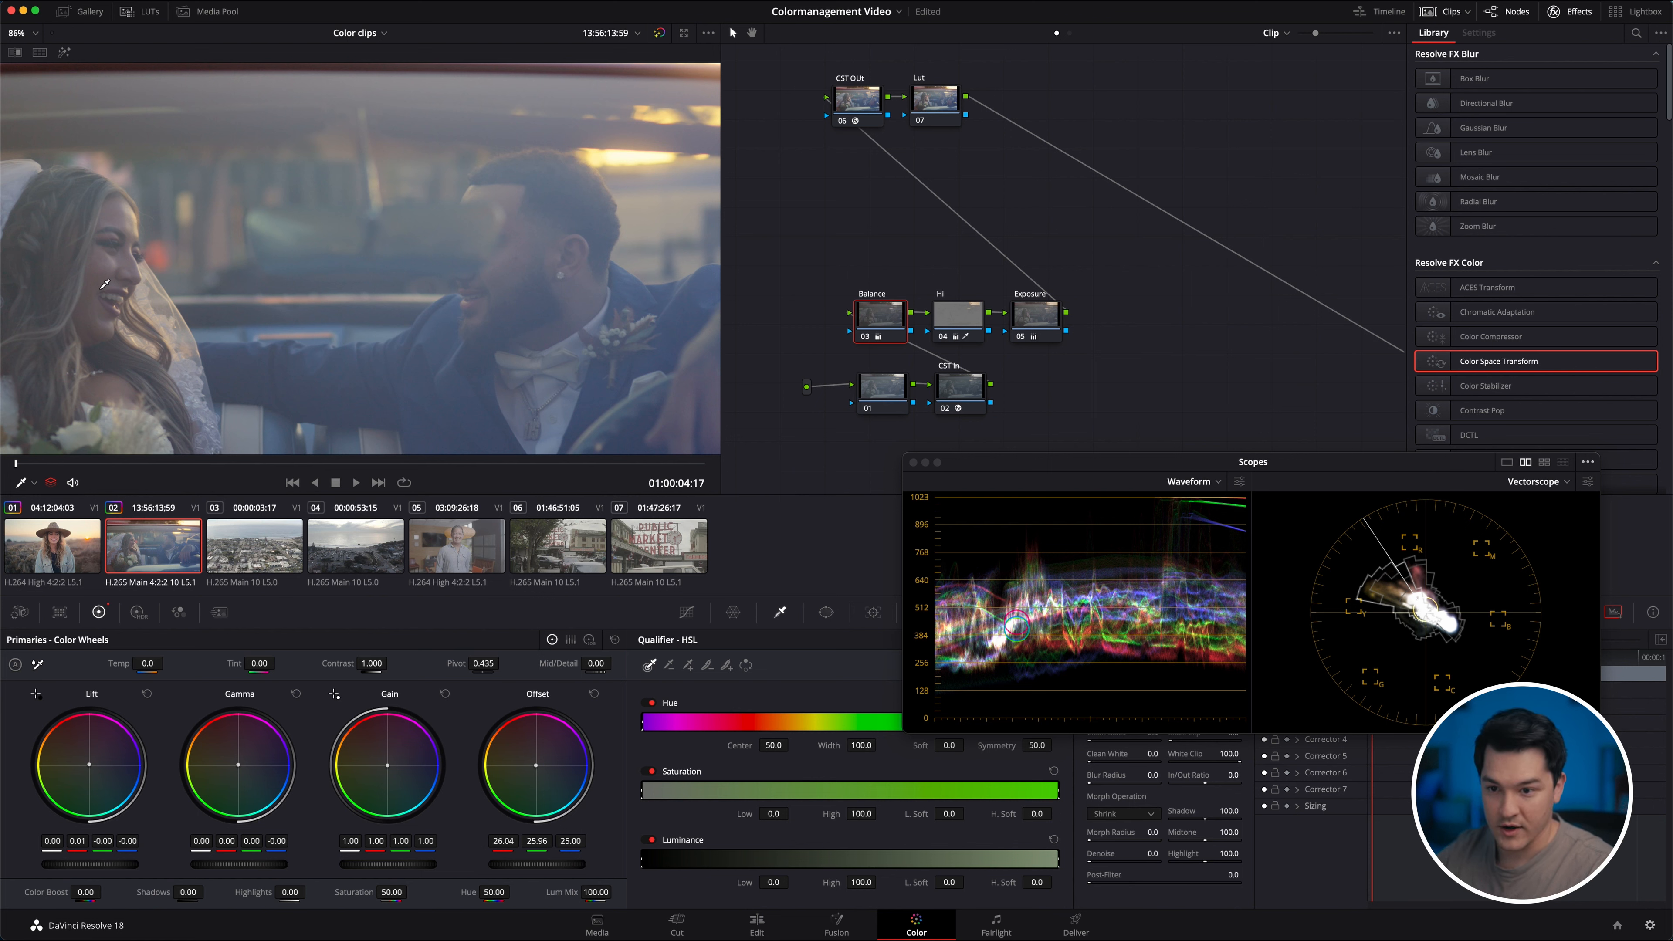
{"action": "scroll", "coordinate": [104, 283], "scroll_direction": "down", "scroll_amount": 4}
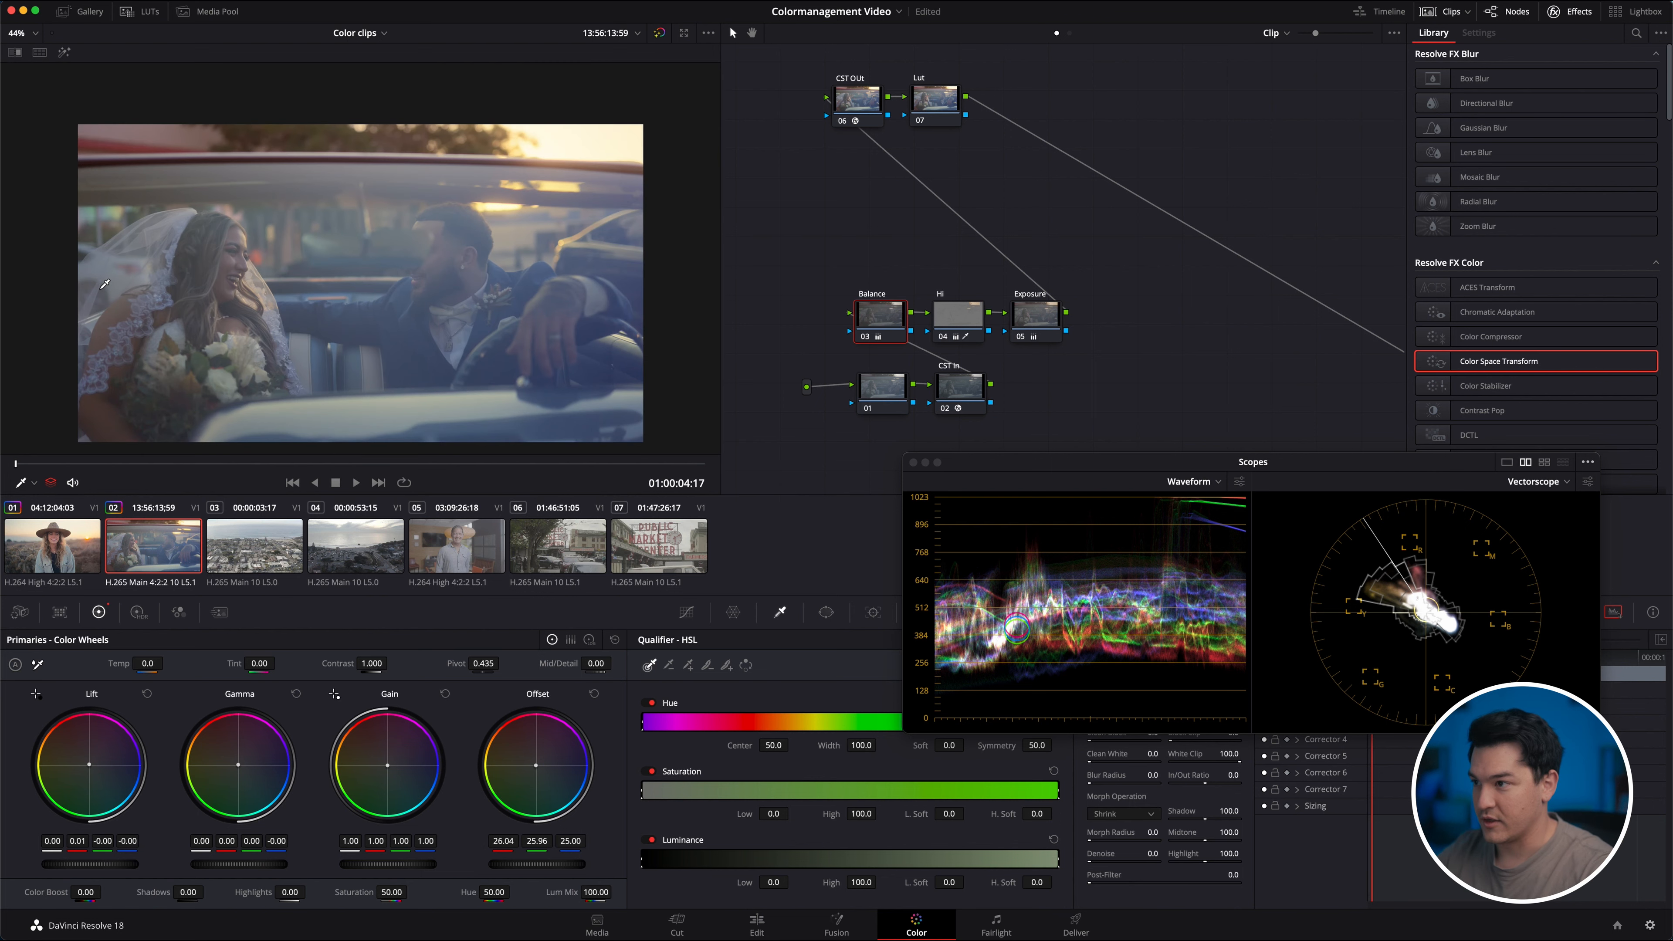
Add two serial nodes after Exposure and place them in their own row between the Balance and CST OUt rows.
{"action": "left_click", "coordinate": [935, 99]}
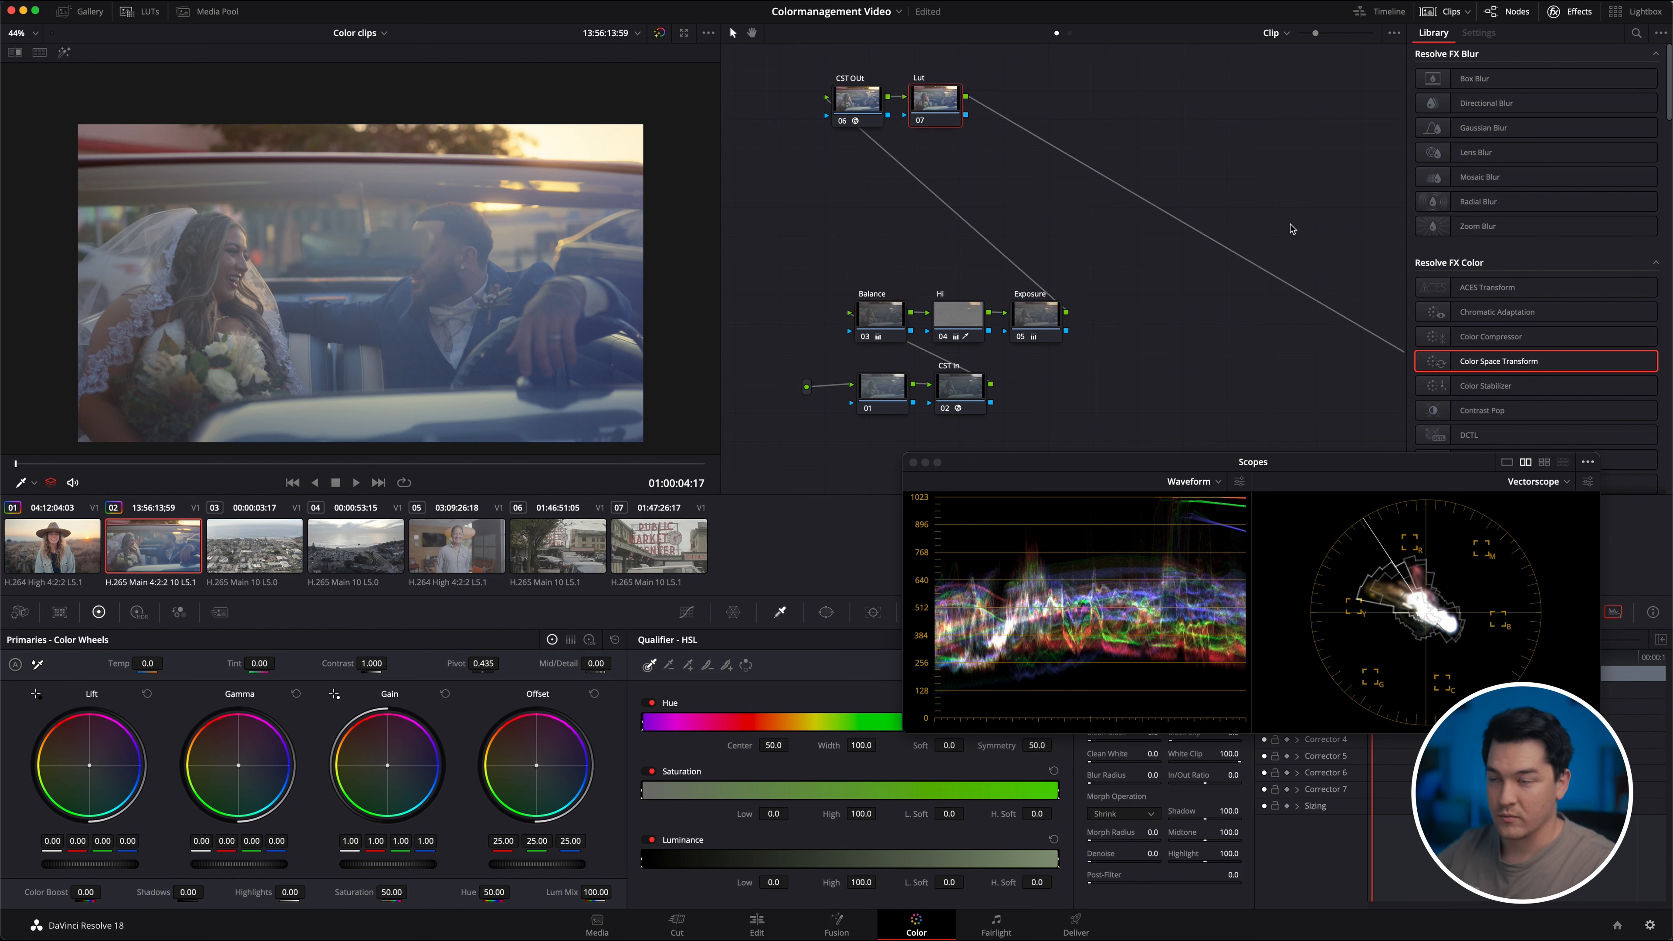
{"action": "left_click", "coordinate": [1019, 328]}
{"action": "key", "text": "alt+s"}
{"action": "key", "text": "alt+s"}
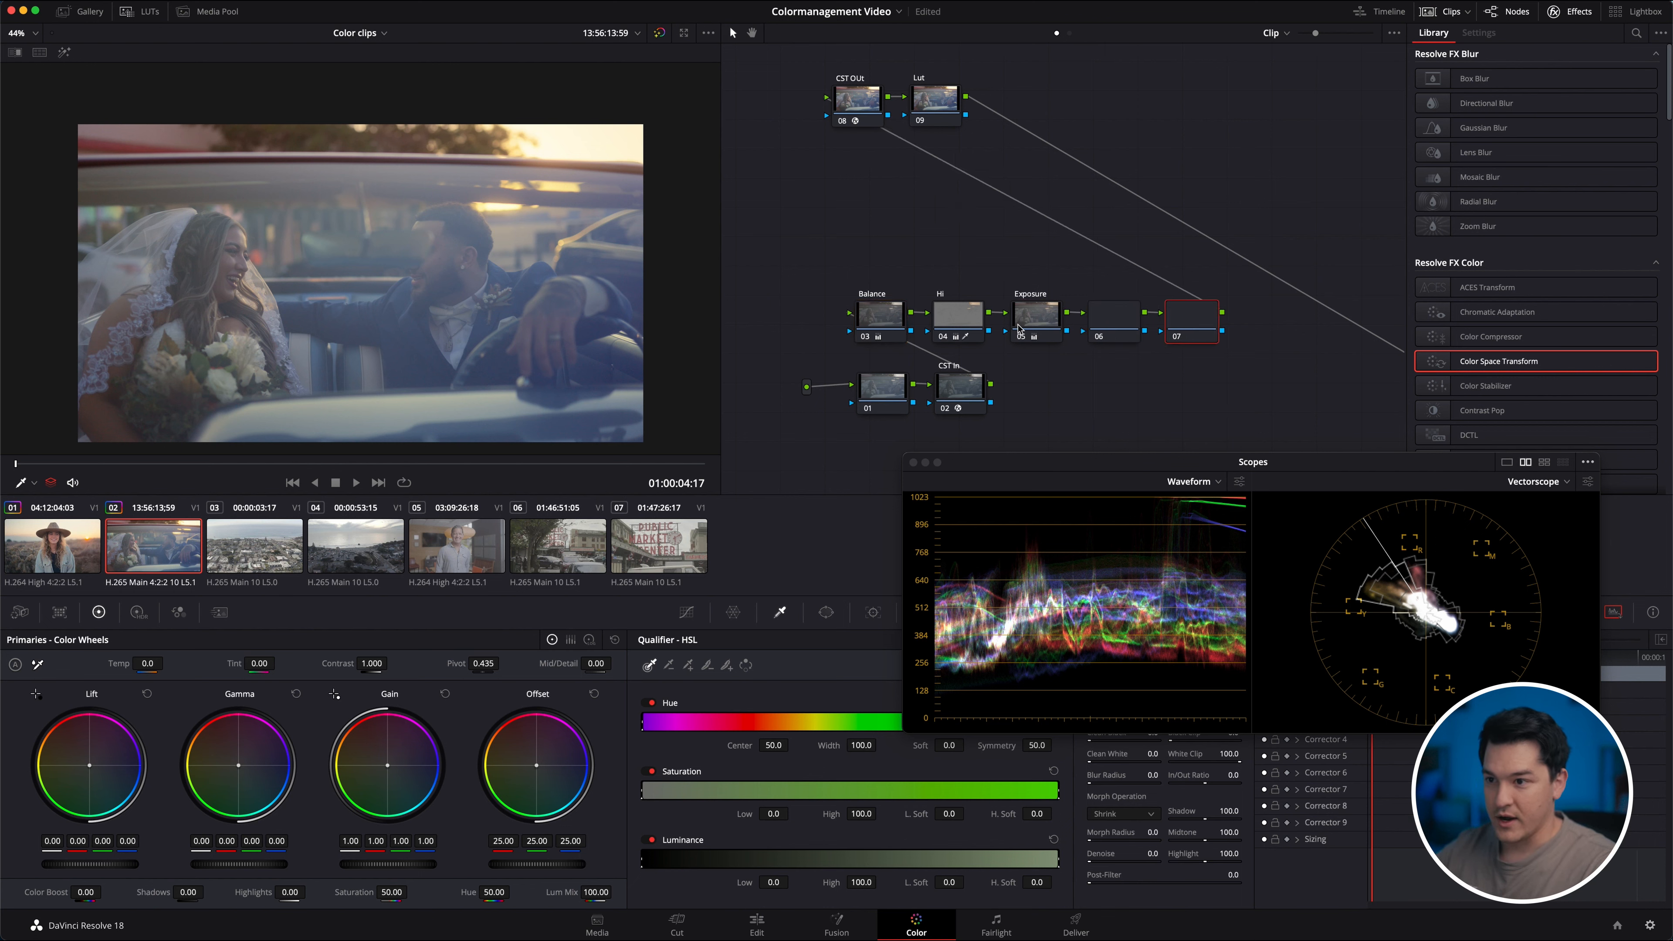
{"action": "left_click_drag", "start_coordinate": [1299, 346], "coordinate": [872, 223]}
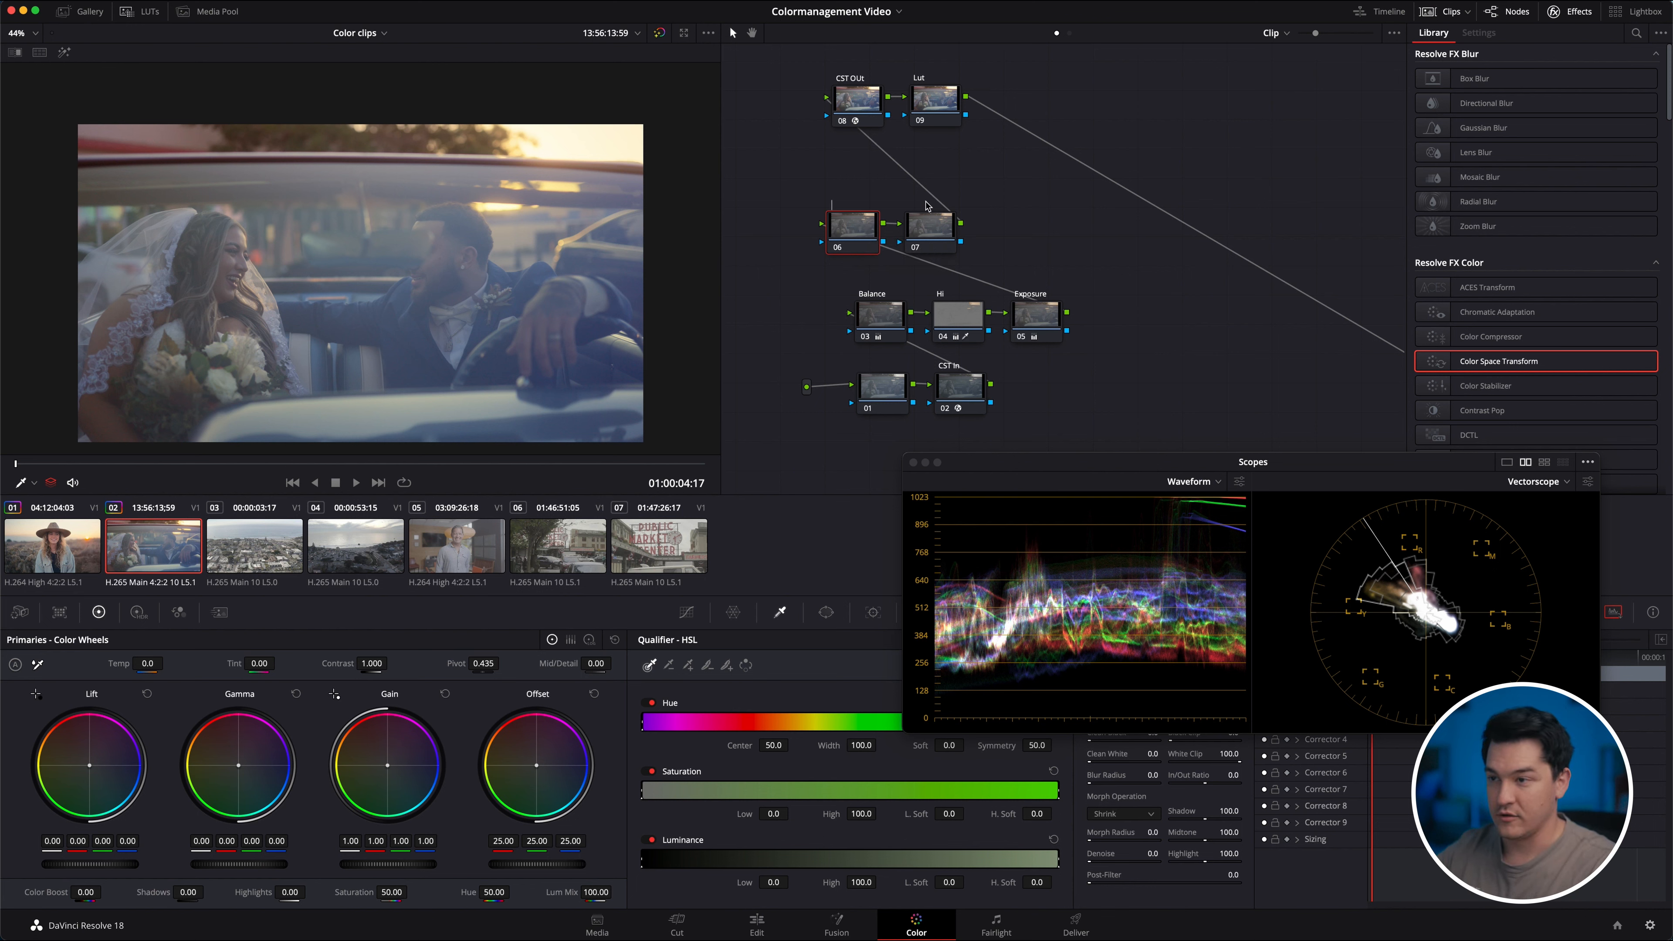
Label node 06 Hlation and node 07 Grain, and shift both nodes along their row to free space before them.
{"action": "type", "text": "lation"}
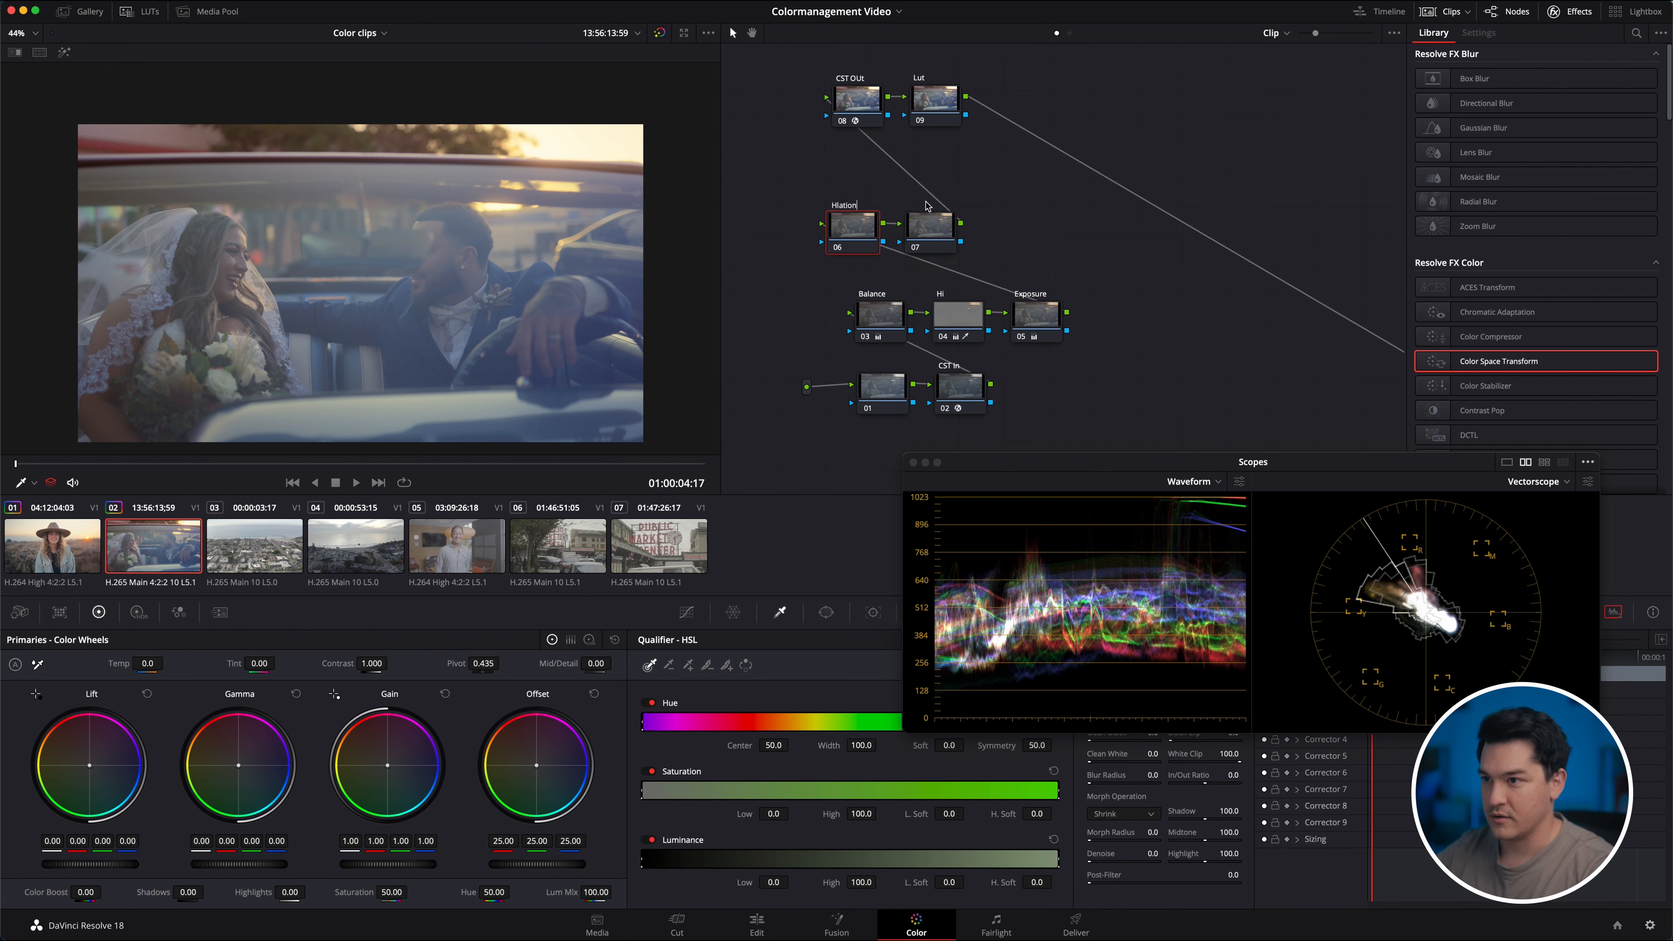
{"action": "left_click", "coordinate": [939, 224]}
{"action": "type", "text": "Grain"}
{"action": "key", "text": "Return"}
{"action": "left_click_drag", "start_coordinate": [787, 236], "coordinate": [984, 227]}
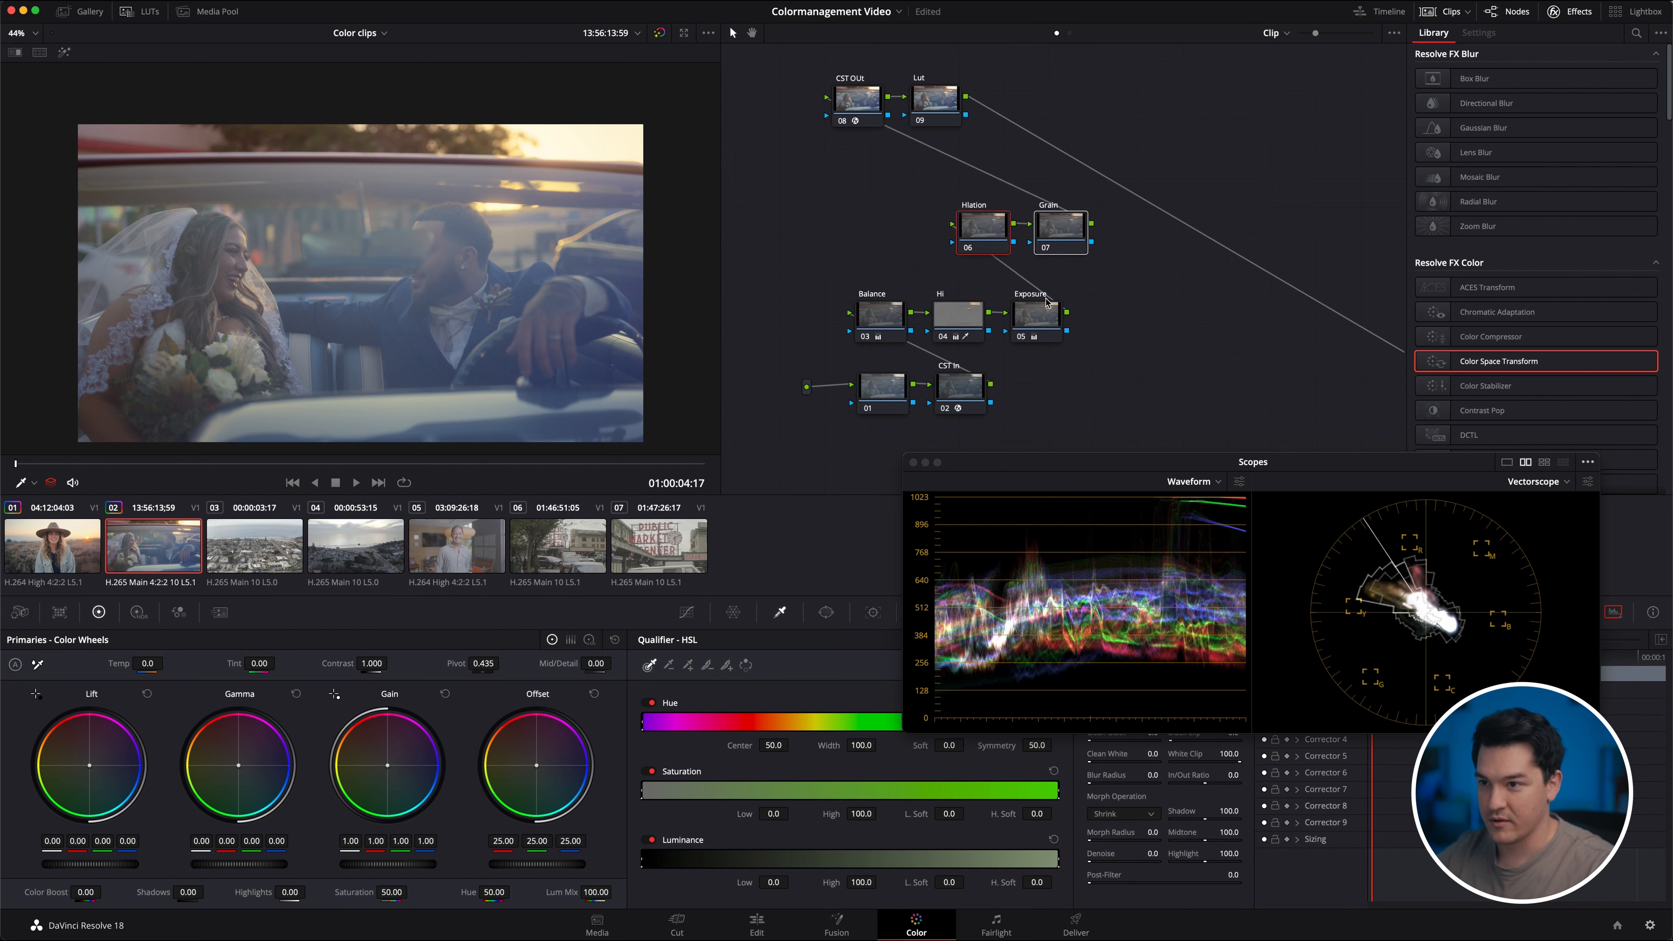
Add a serial node before Hlation, label it Glow, and line it up in the row with Hlation and Grain.
{"action": "right_click", "coordinate": [975, 216]}
{"action": "mouse_move", "coordinate": [1053, 283]}
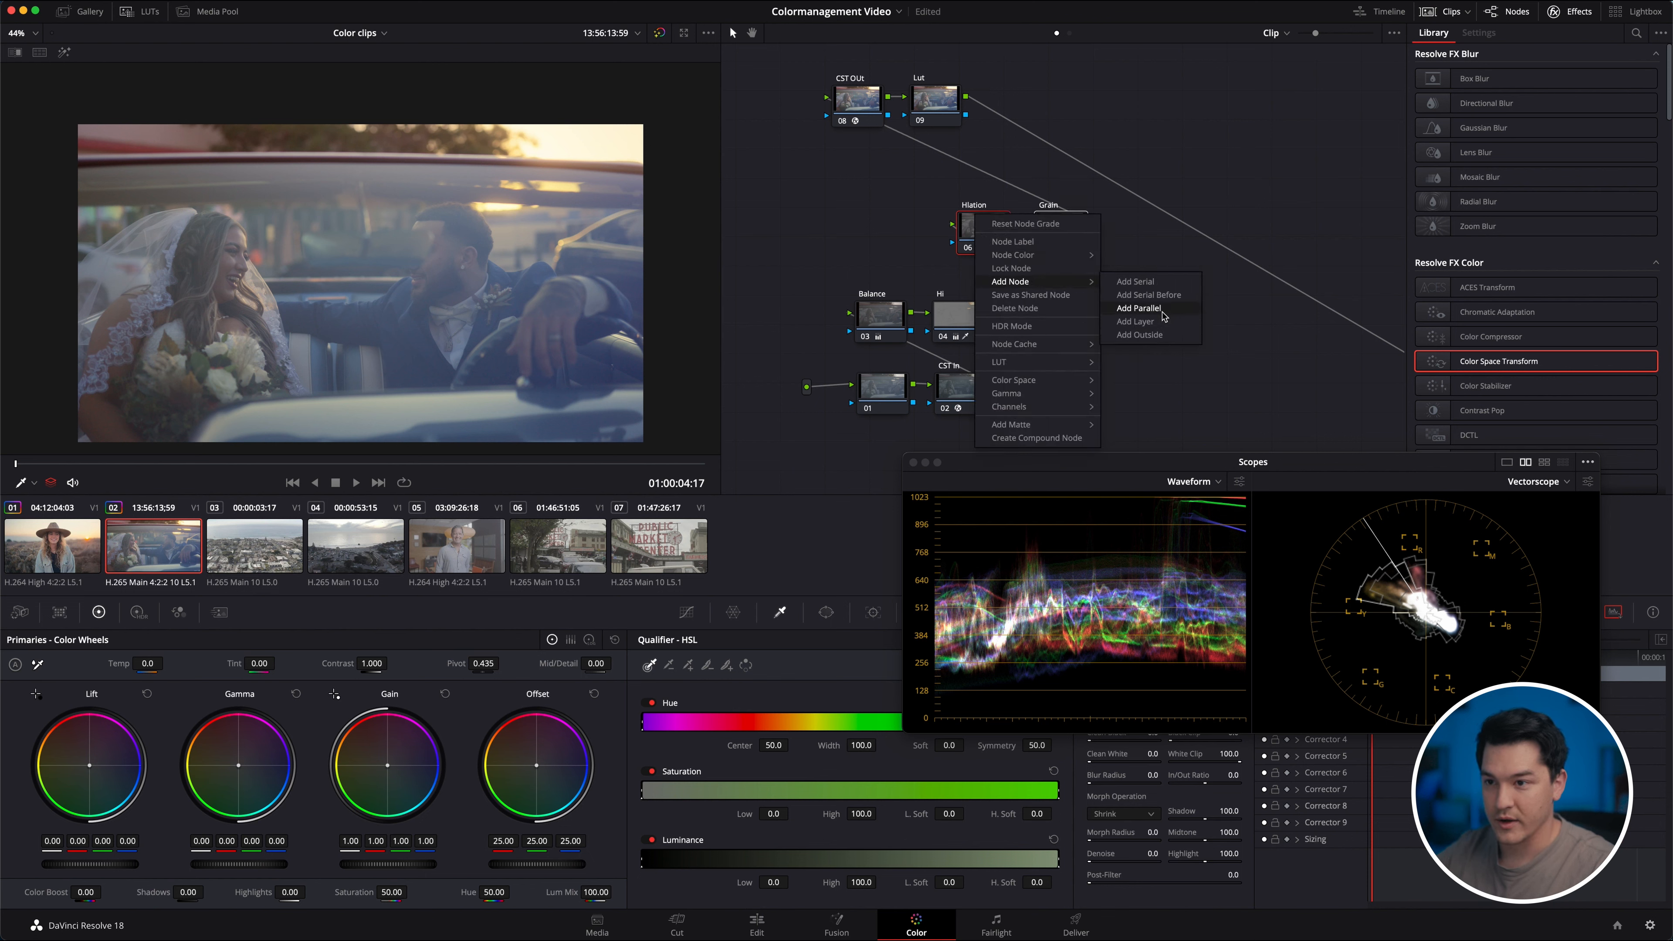
{"action": "left_click", "coordinate": [1148, 294]}
{"action": "left_click_drag", "start_coordinate": [975, 447], "coordinate": [898, 237]}
{"action": "left_click_drag", "start_coordinate": [1176, 248], "coordinate": [859, 245]}
{"action": "left_click", "coordinate": [859, 175]}
{"action": "key", "text": "Return"}
Find the Glow effect in the effects library and apply it to the Glow node.
{"action": "left_click", "coordinate": [1637, 34]}
{"action": "type", "text": "Glow"}
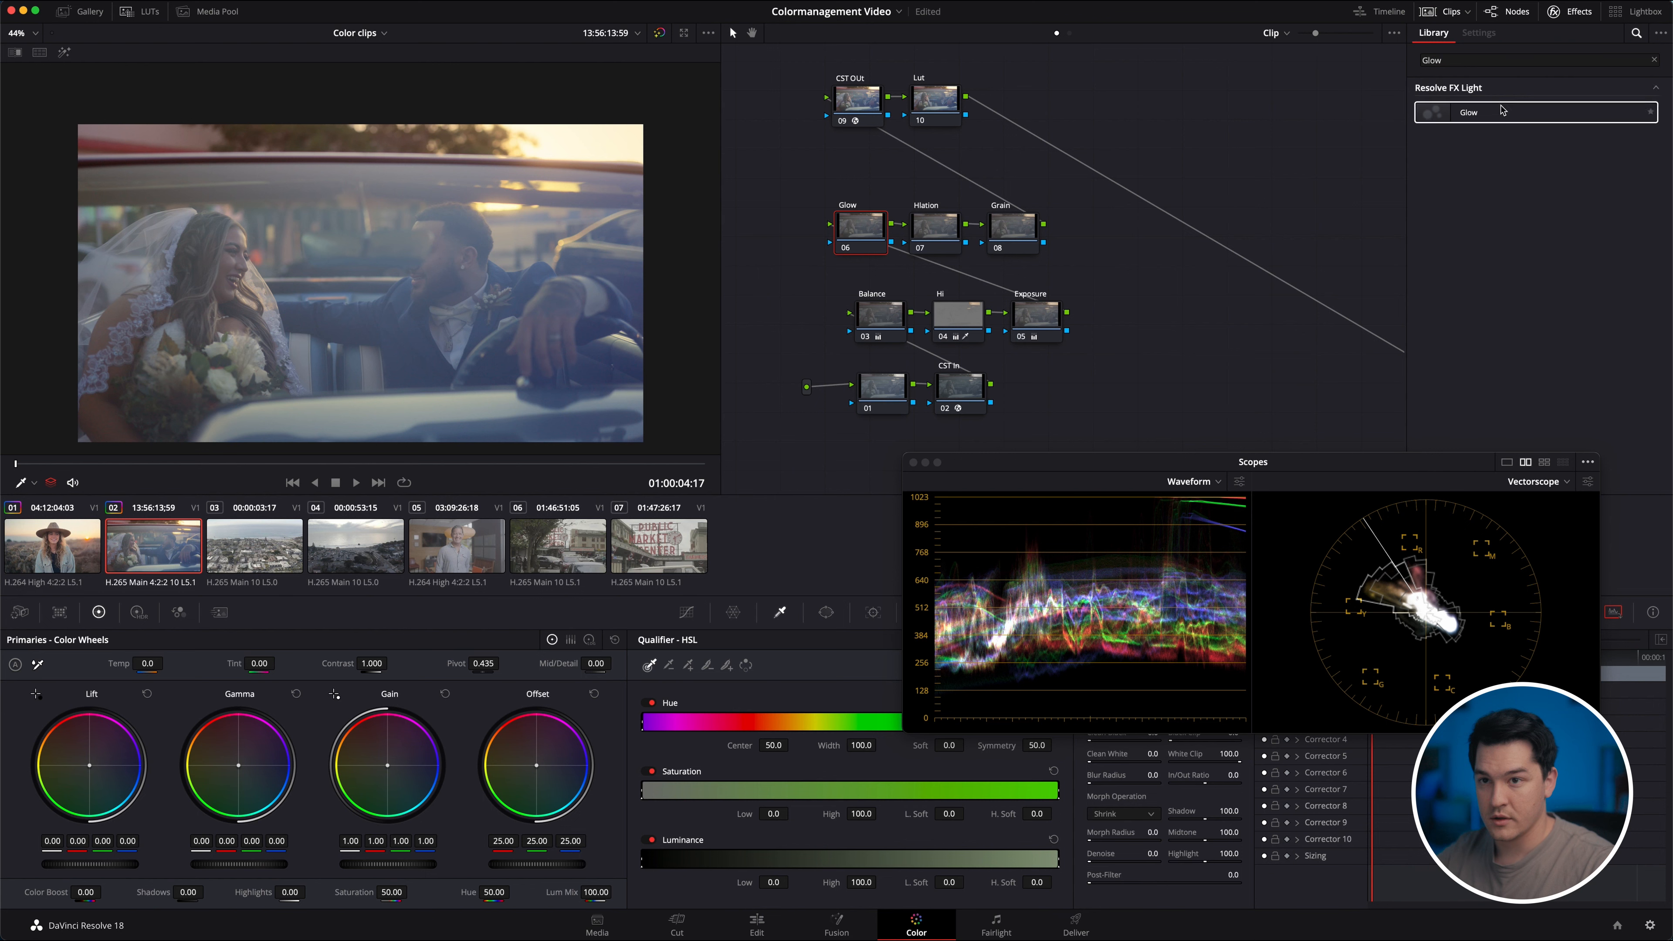
{"action": "left_click_drag", "start_coordinate": [1469, 112], "coordinate": [856, 230]}
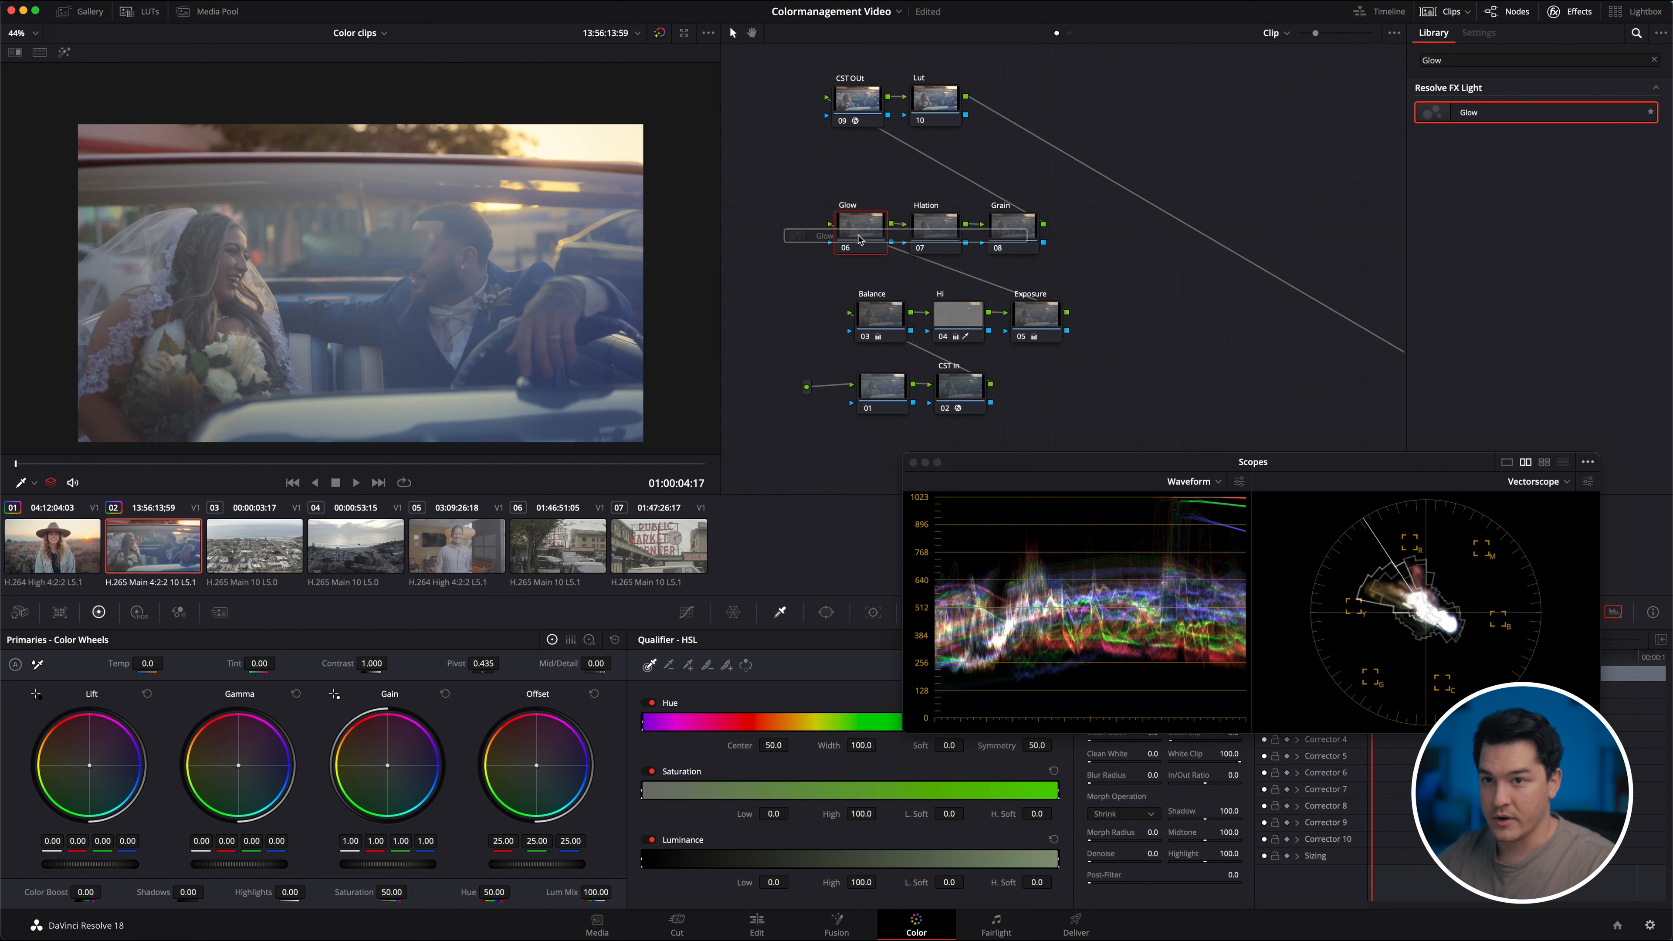
{"action": "left_click", "coordinate": [1567, 108]}
{"action": "left_click", "coordinate": [1567, 116]}
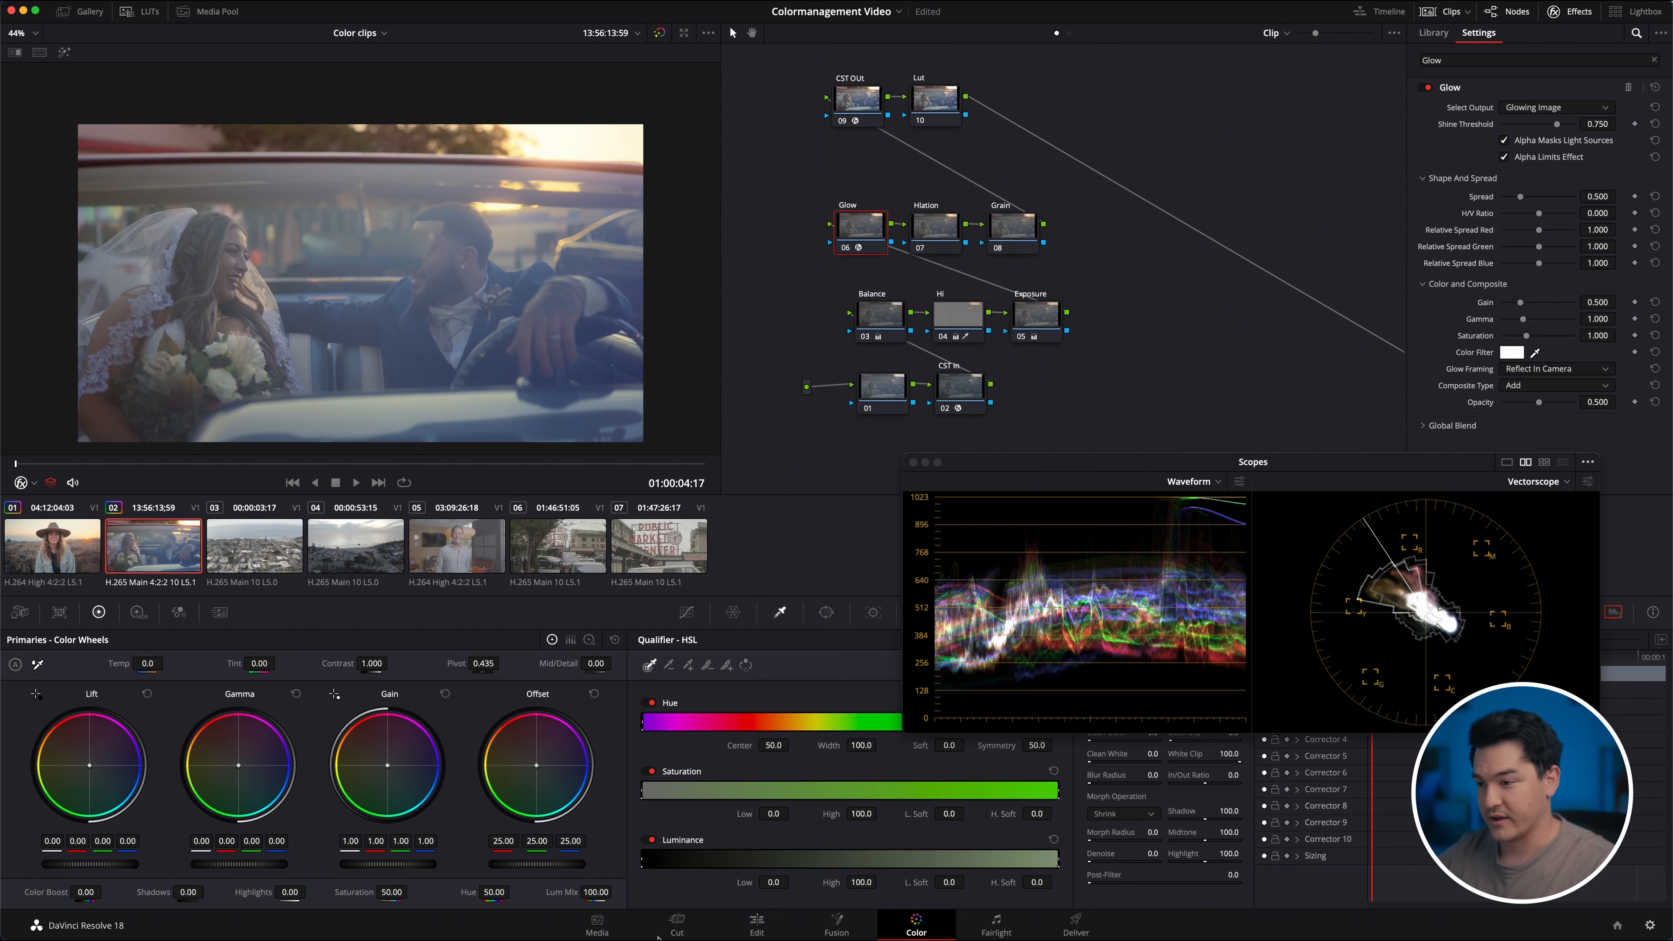
Limit the Glow node by luminance with the qualifier's High at 58.3 and high softness at 2.8, checking the highlighted selection.
{"action": "key", "text": "shift+h"}
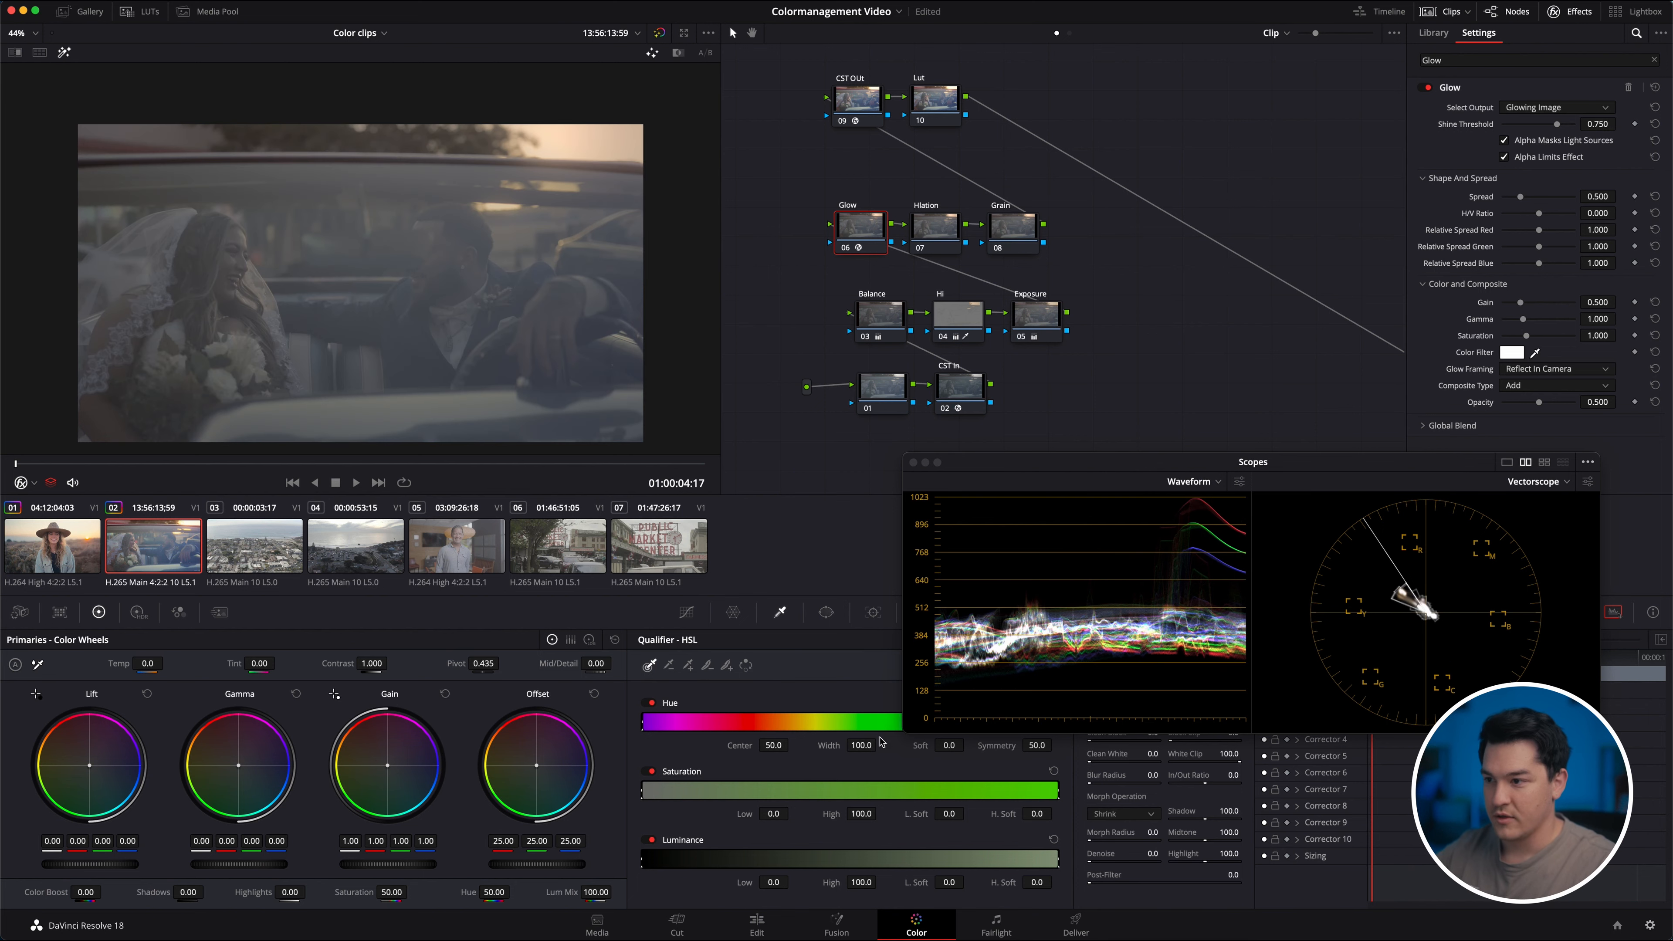
{"action": "left_click_drag", "start_coordinate": [1057, 859], "coordinate": [881, 861]}
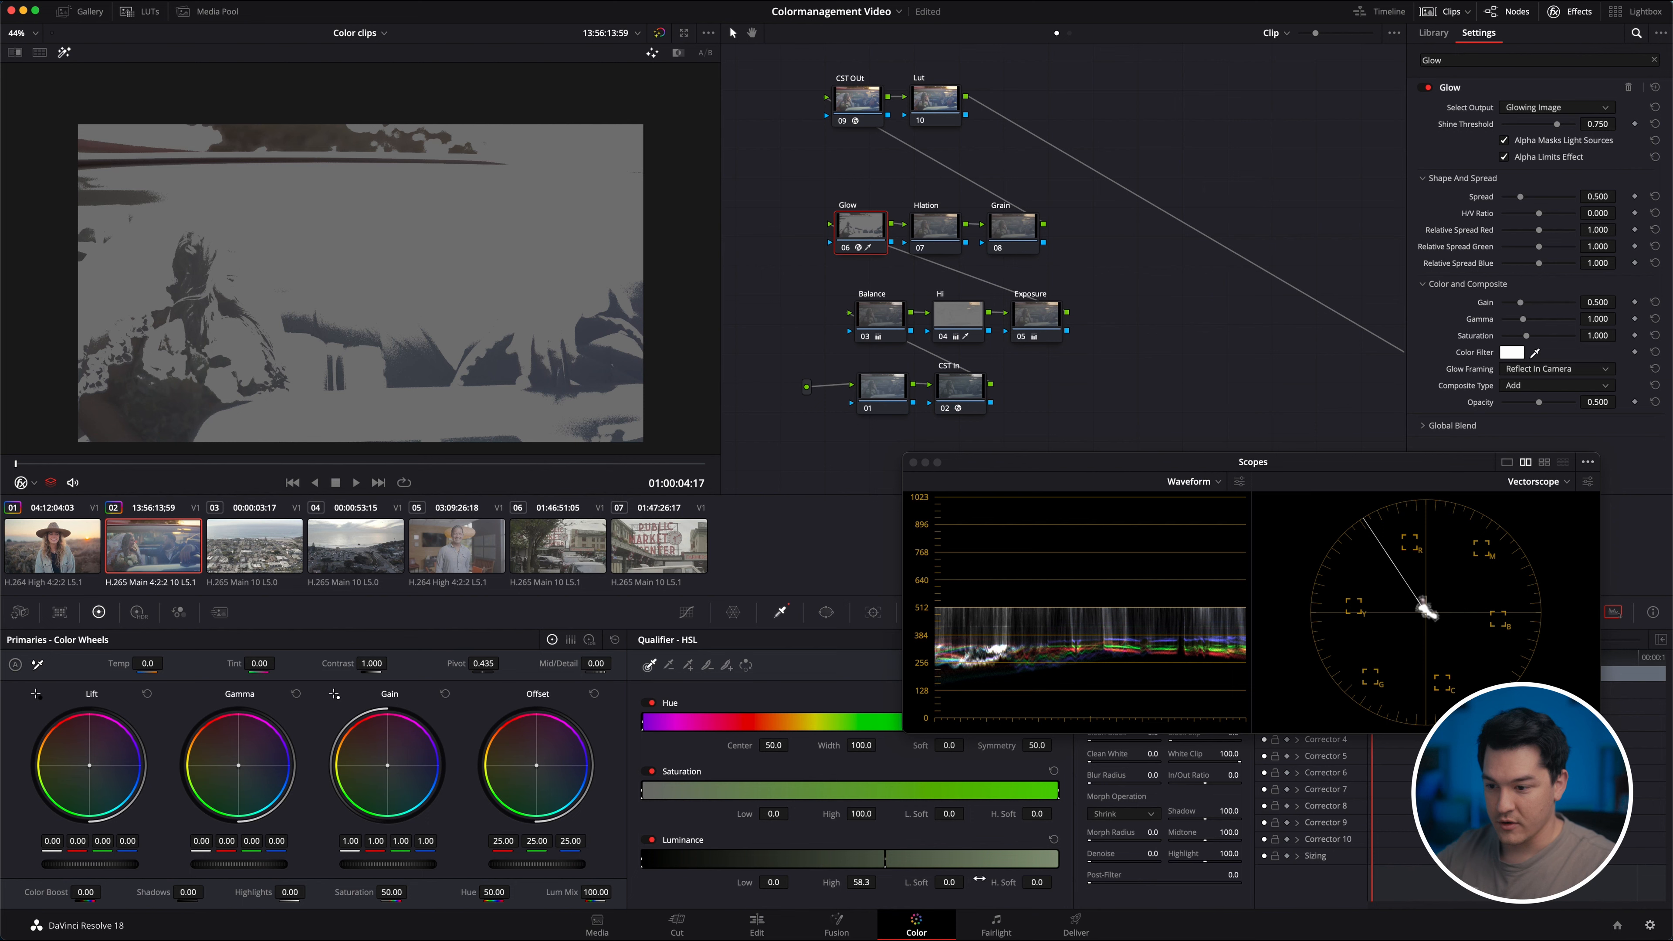
{"action": "left_click_drag", "start_coordinate": [994, 884], "coordinate": [993, 883]}
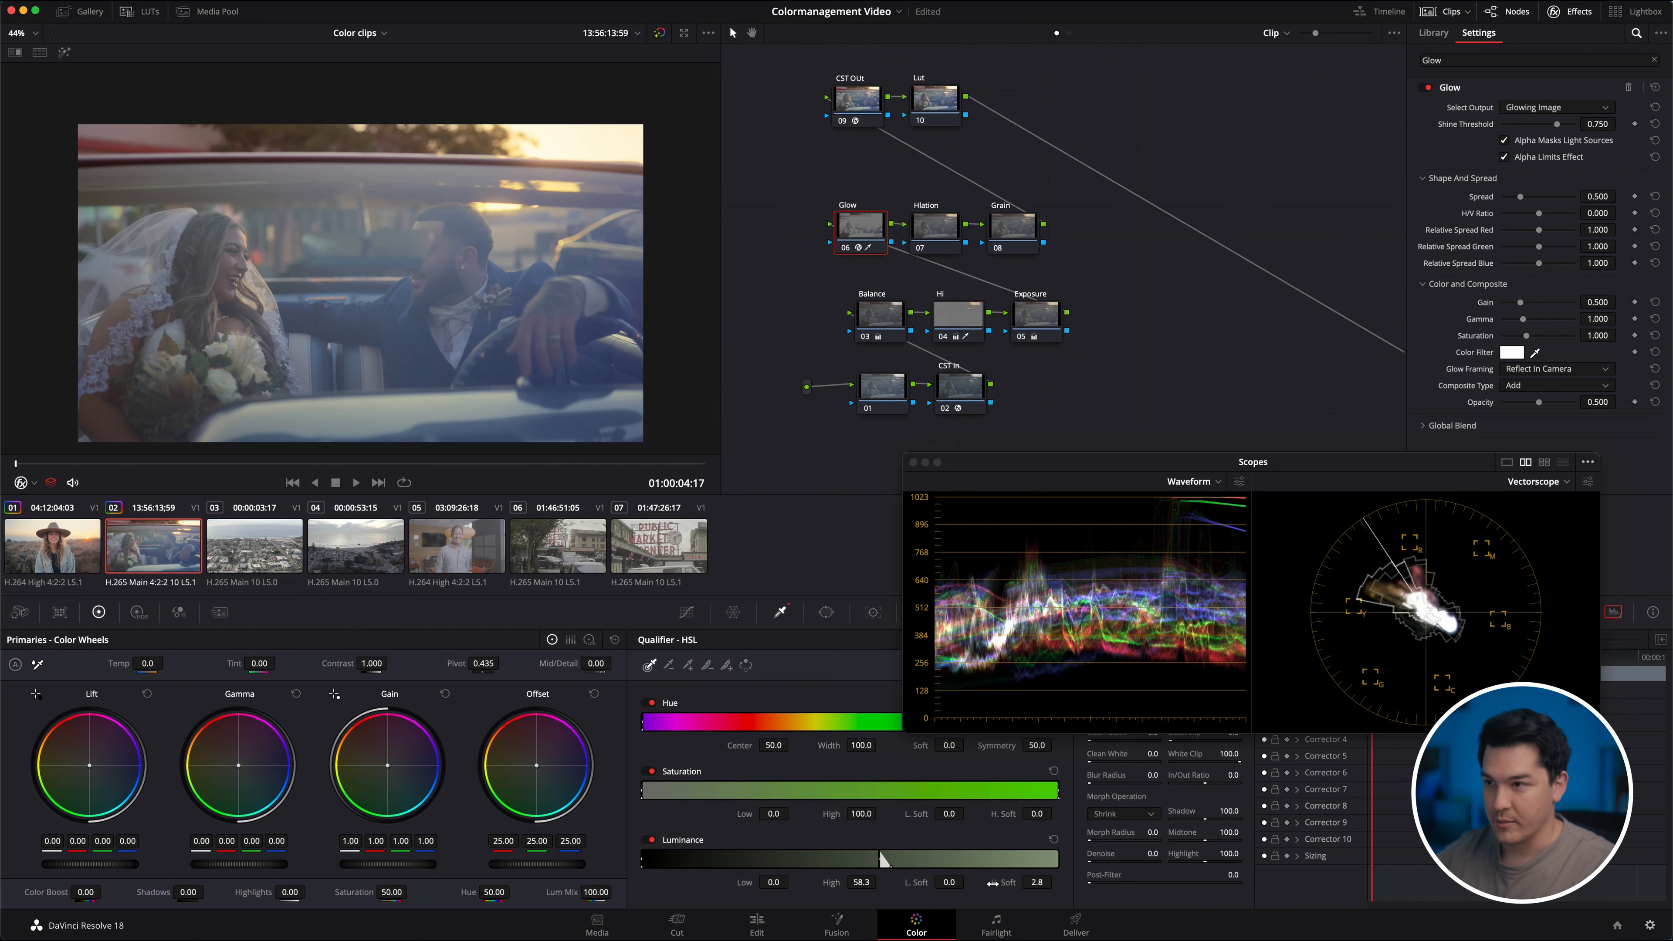
Change the Glow effect's composite type to Softlight.
{"action": "left_click", "coordinate": [1545, 386]}
{"action": "scroll", "coordinate": [1542, 490], "scroll_direction": "down", "scroll_amount": 2}
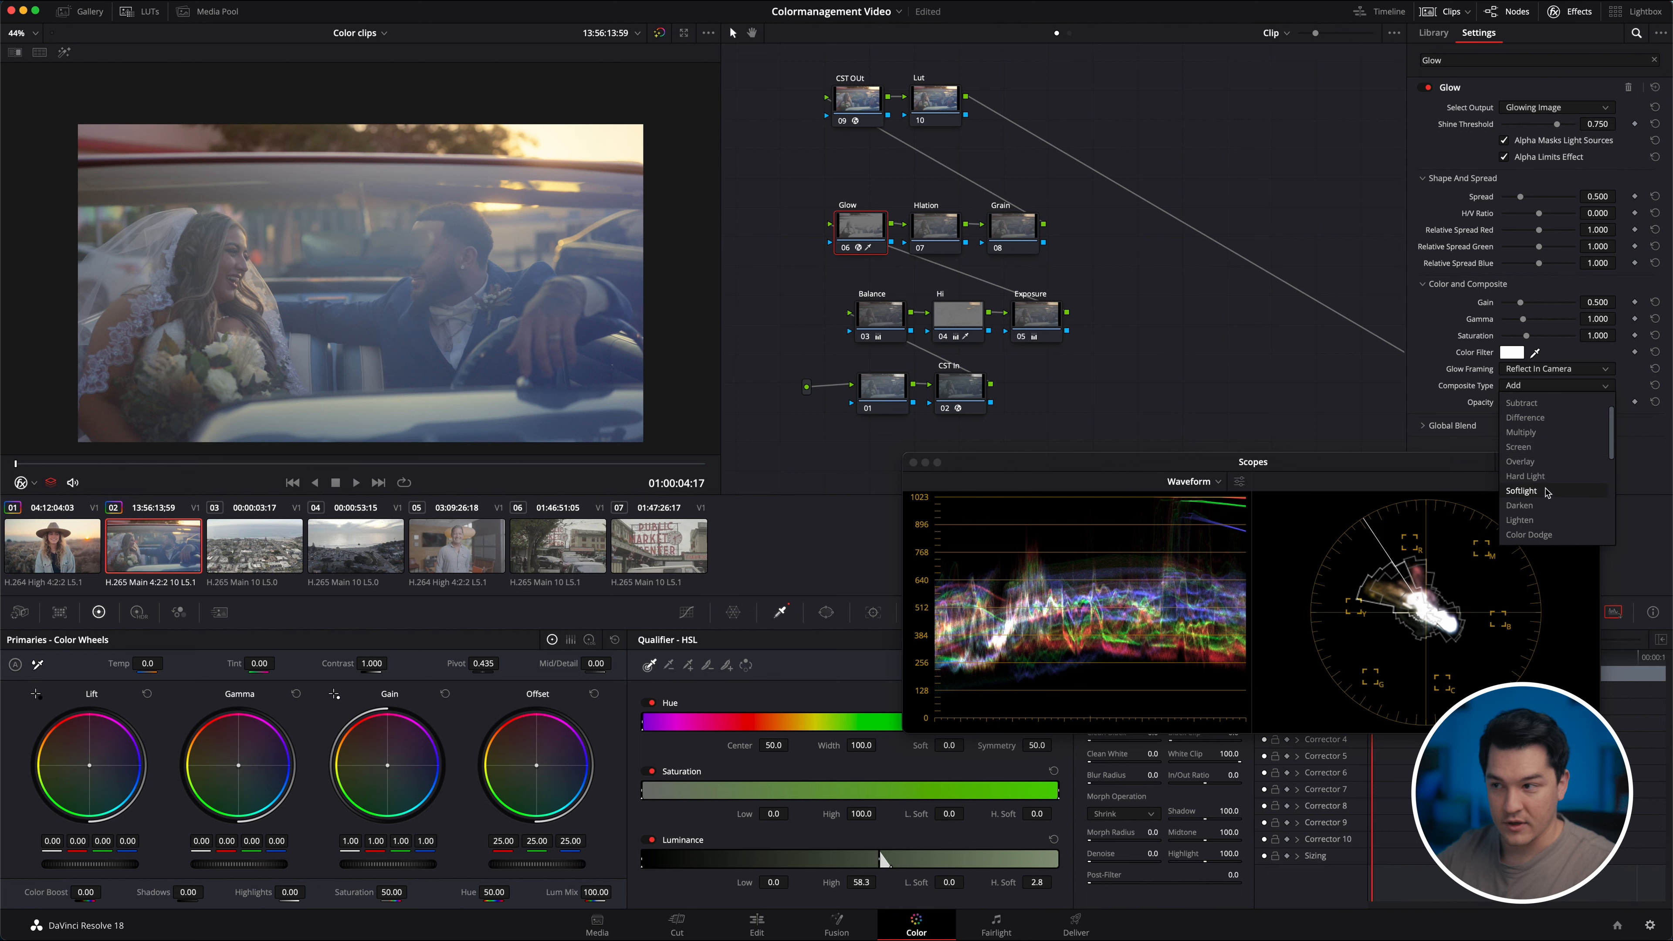
{"action": "left_click", "coordinate": [1522, 491]}
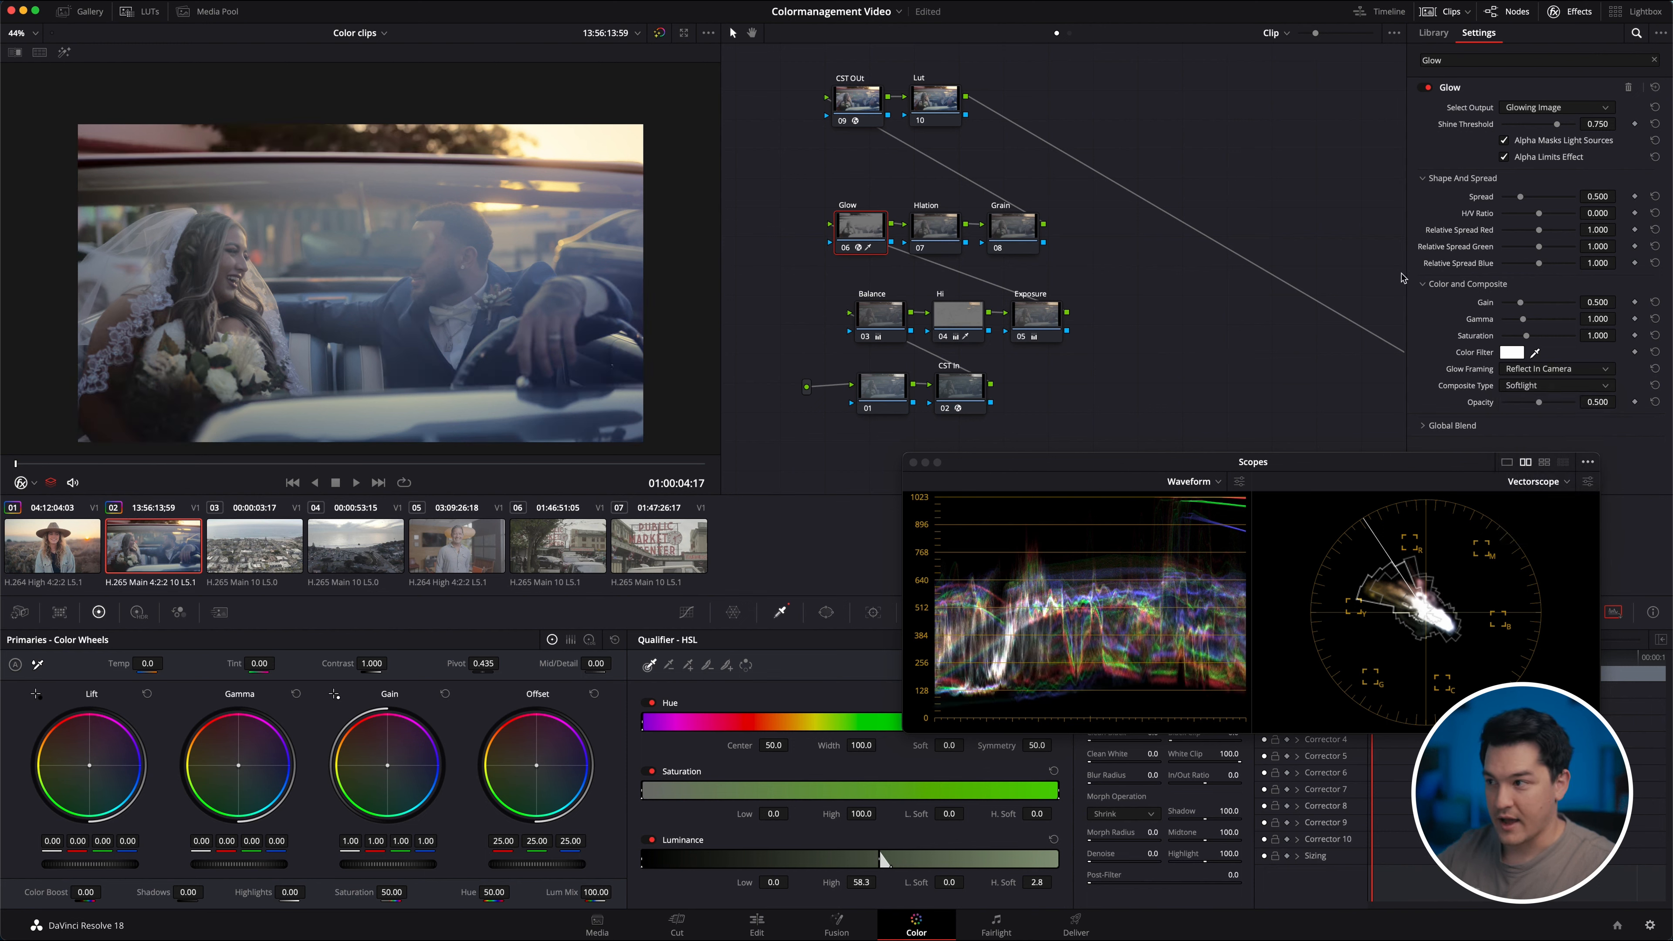
Compare the image with the Glow node off and on, and lower the effect's Spread and Shine Threshold to 0.
{"action": "key", "text": "ctrl+d"}
{"action": "key", "text": "ctrl+d"}
{"action": "key", "text": "ctrl+d"}
{"action": "key", "text": "ctrl+d"}
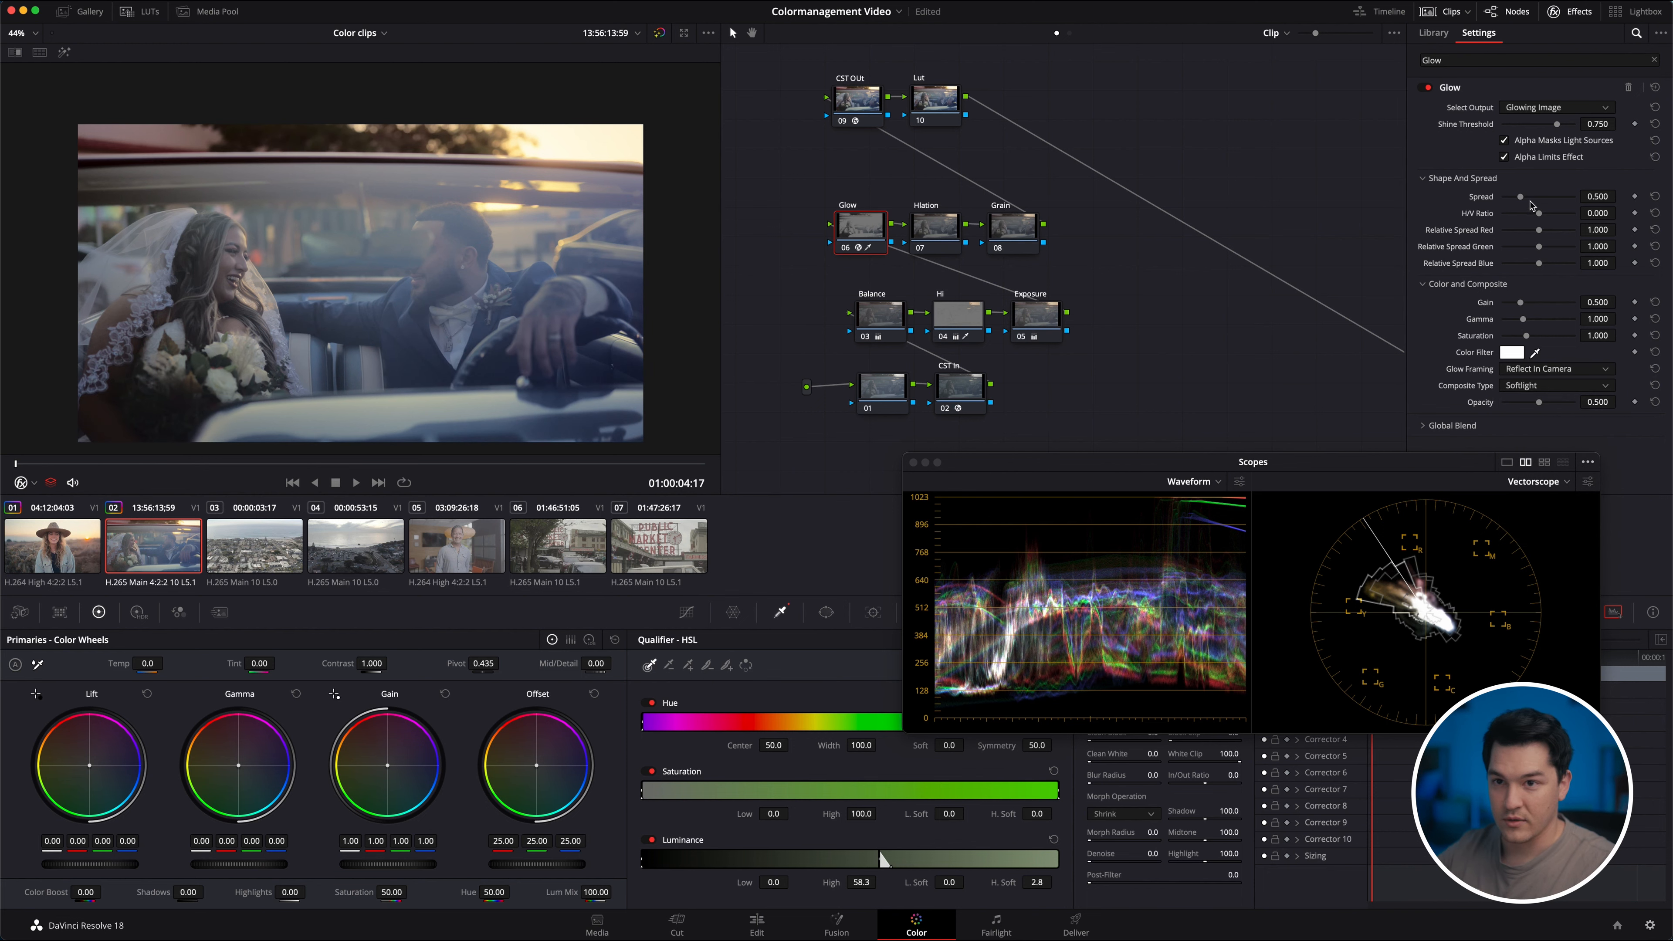
{"action": "left_click_drag", "start_coordinate": [1530, 202], "coordinate": [1490, 202]}
{"action": "left_click", "coordinate": [1533, 125]}
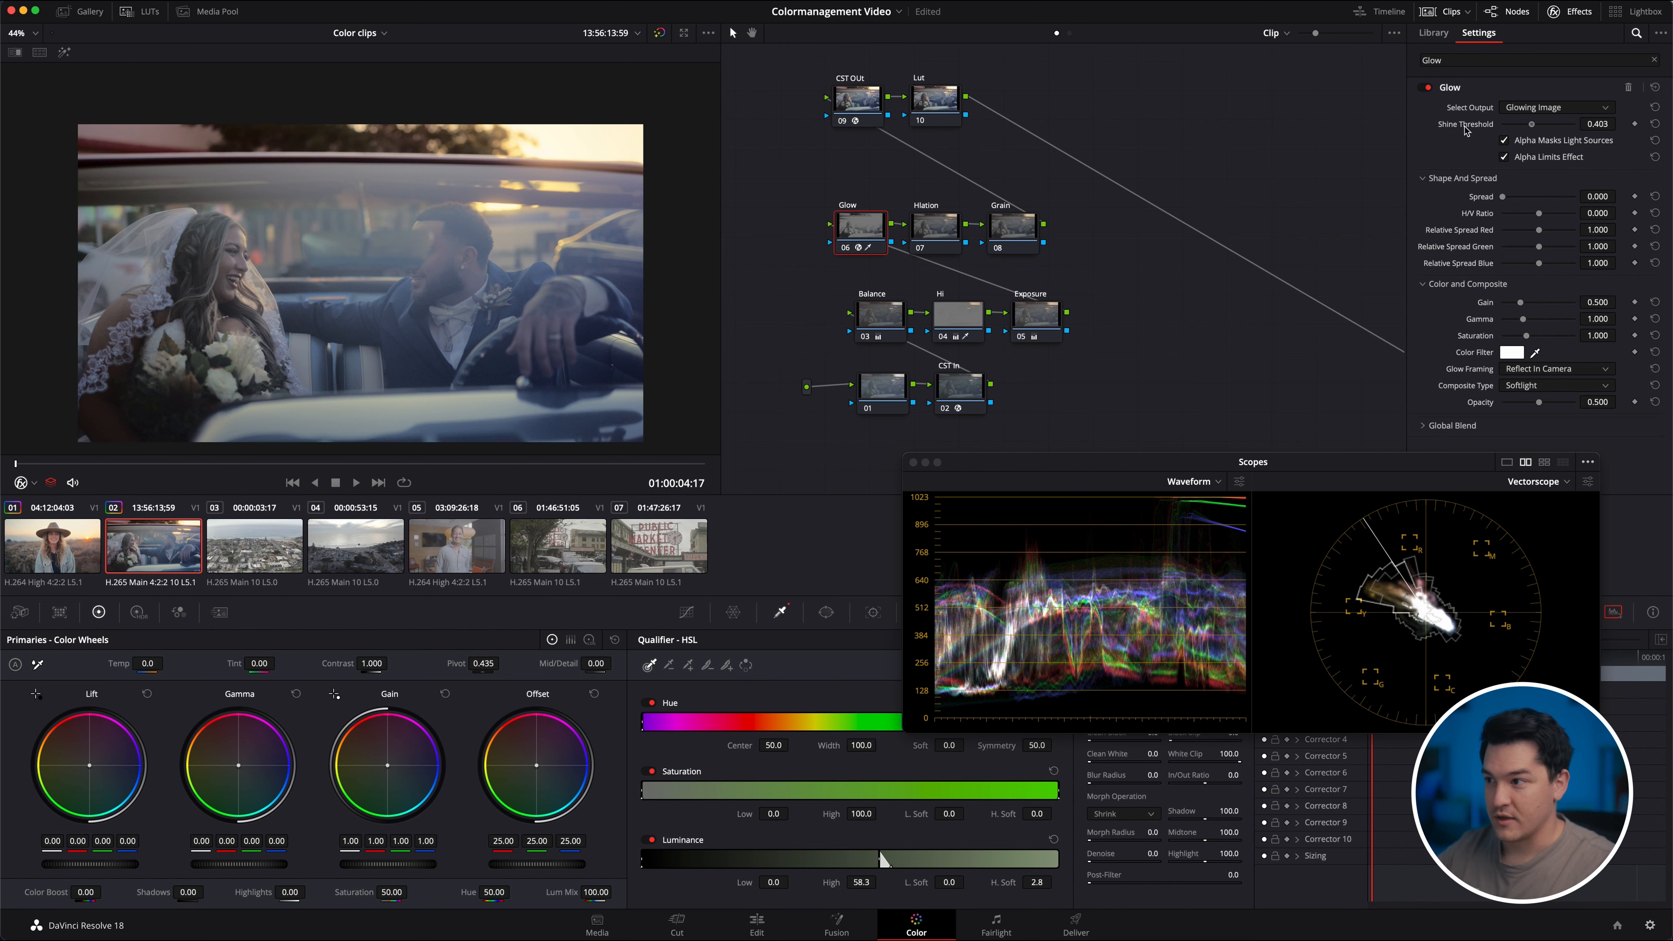
{"action": "left_click_drag", "start_coordinate": [1464, 129], "coordinate": [1411, 132]}
Compare the clip with the Glow node off and on, and set the effect's global Blend to 0.532.
{"action": "key", "text": "super+d"}
{"action": "key", "text": "super+d"}
{"action": "key", "text": "super+d"}
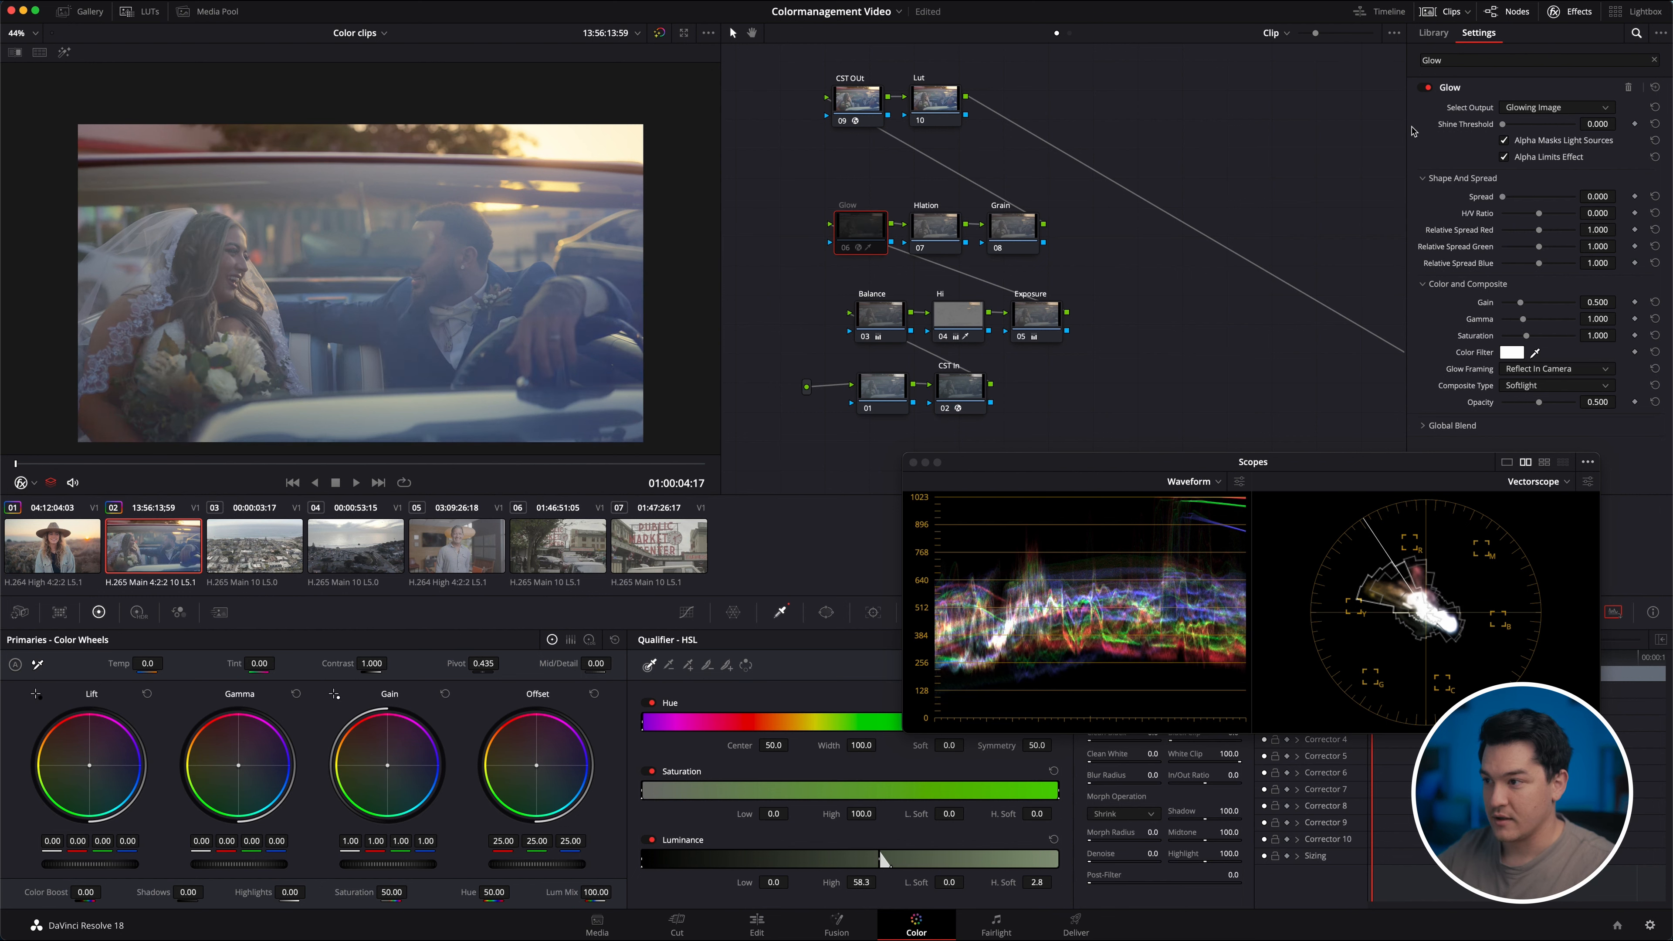
{"action": "key", "text": "super+d"}
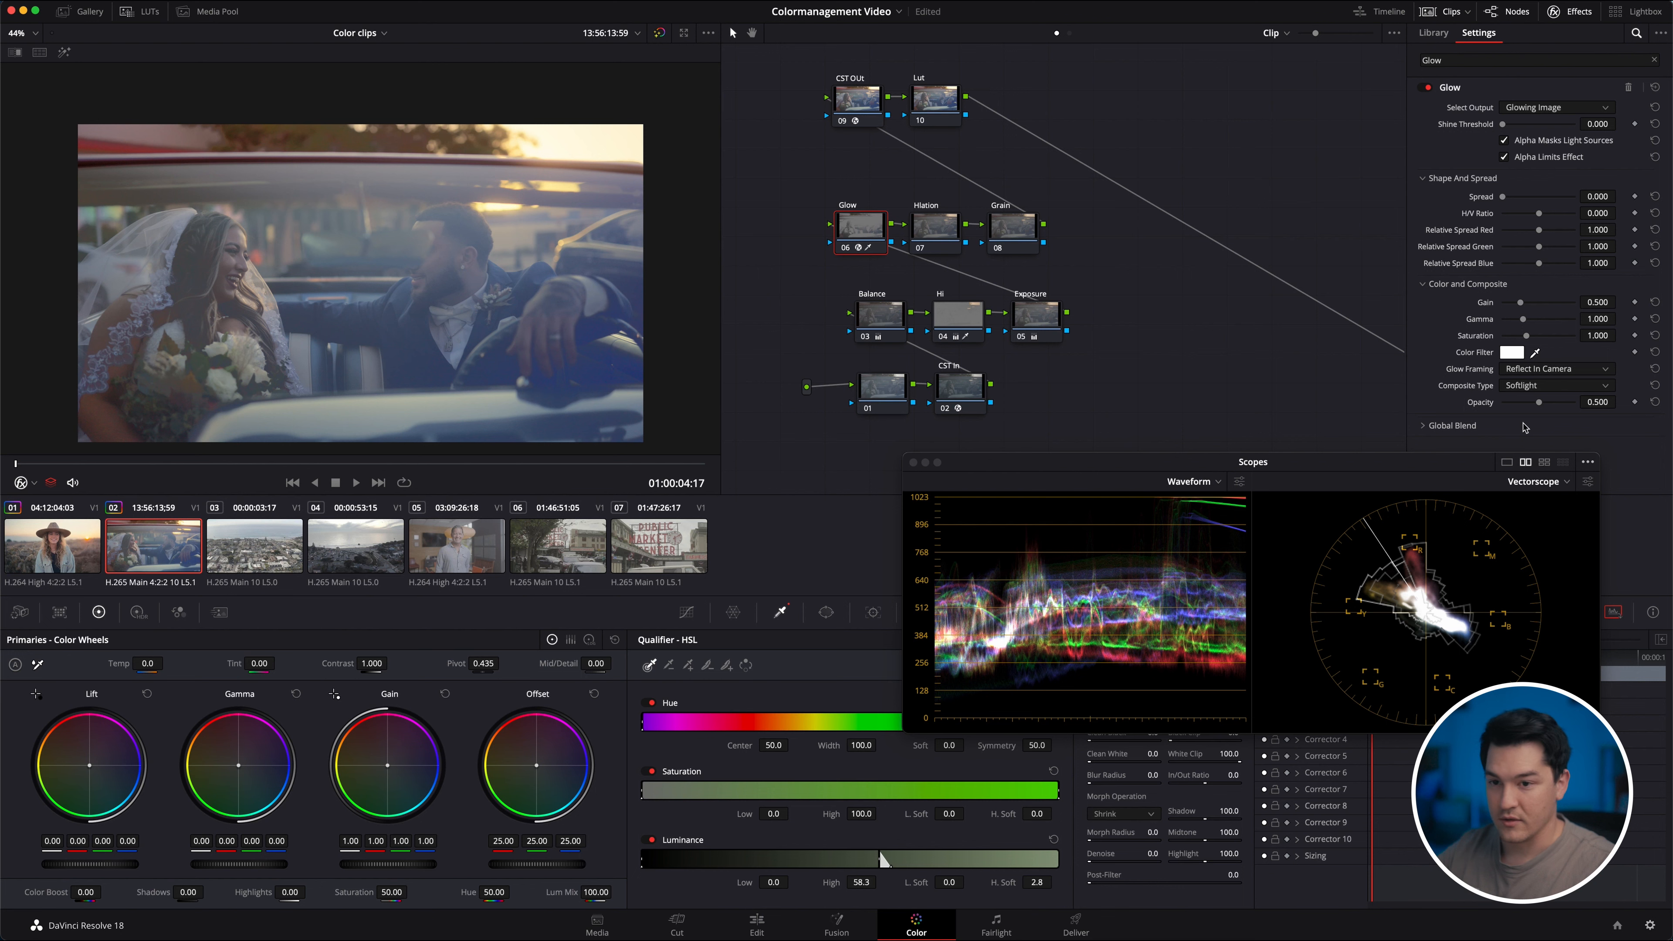
{"action": "left_click", "coordinate": [1442, 426]}
{"action": "left_click", "coordinate": [1540, 444]}
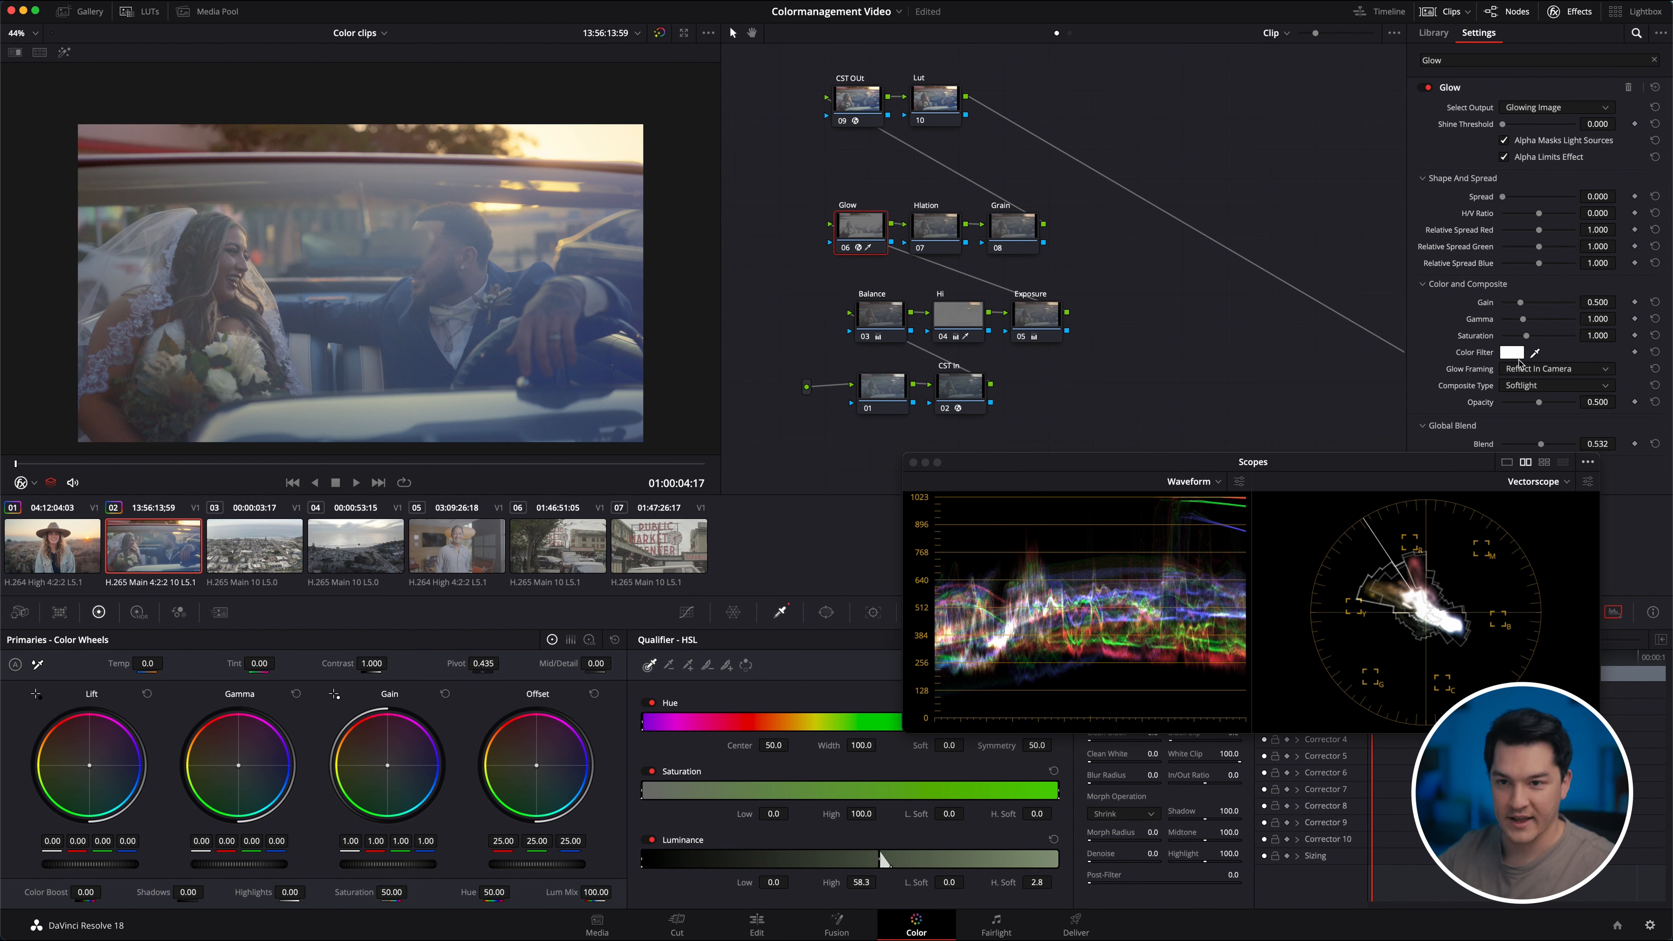
Tint the Glow effect's color filter a light blue.
{"action": "left_click", "coordinate": [1512, 352]}
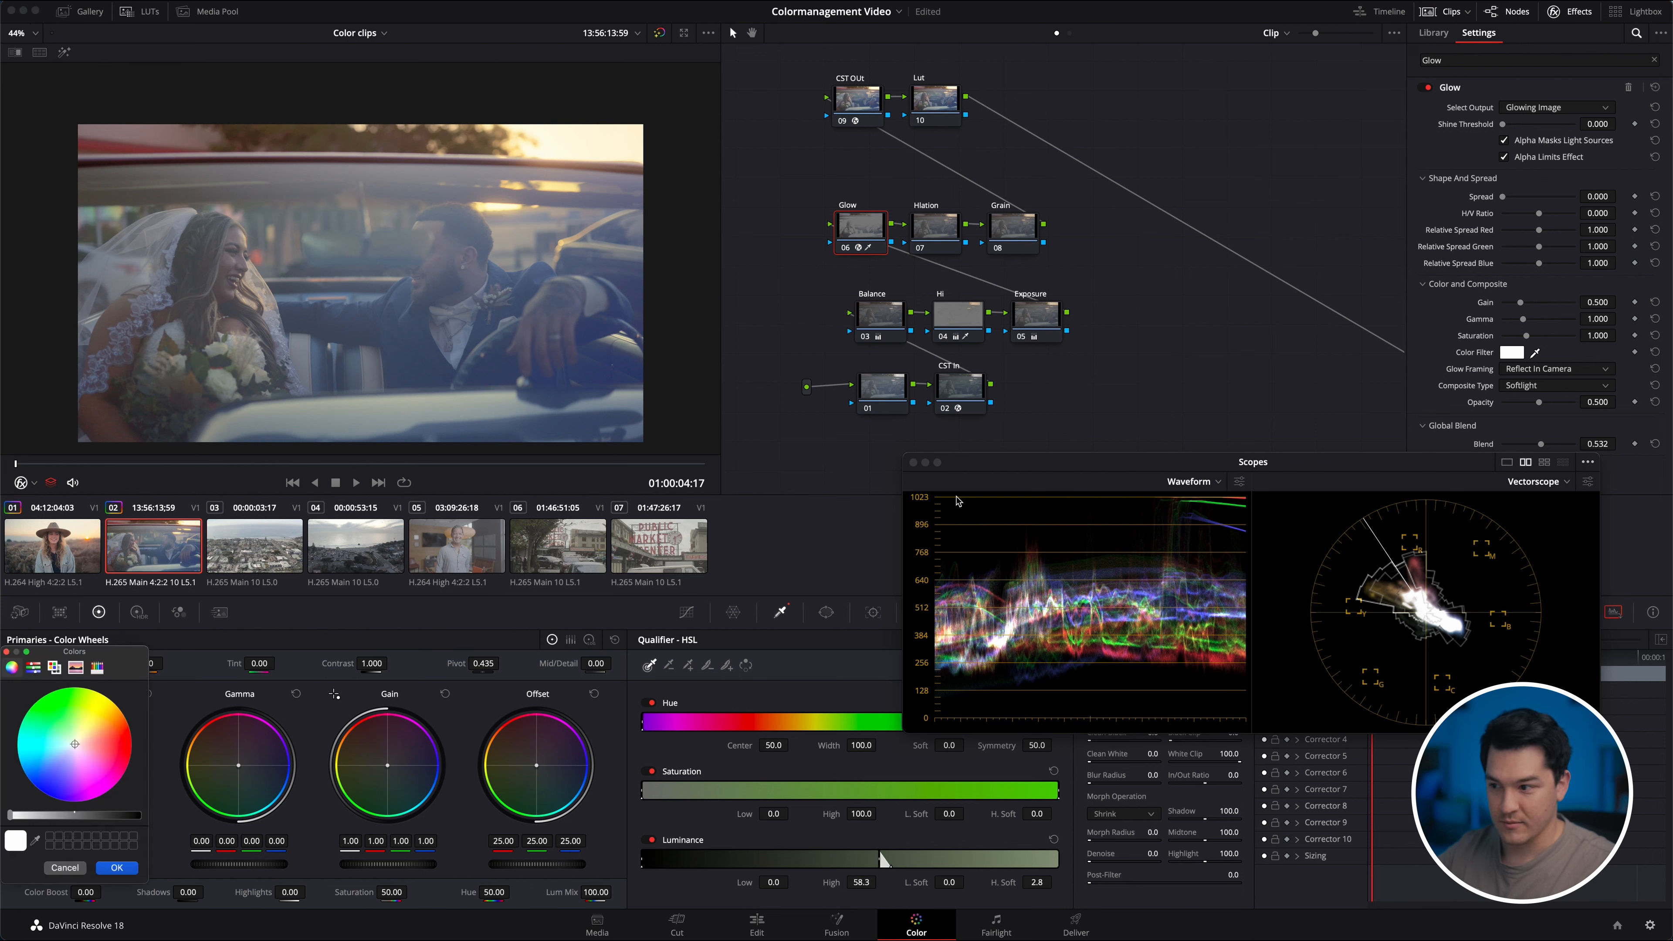
{"action": "left_click", "coordinate": [60, 738]}
{"action": "left_click_drag", "start_coordinate": [60, 738], "coordinate": [61, 756]}
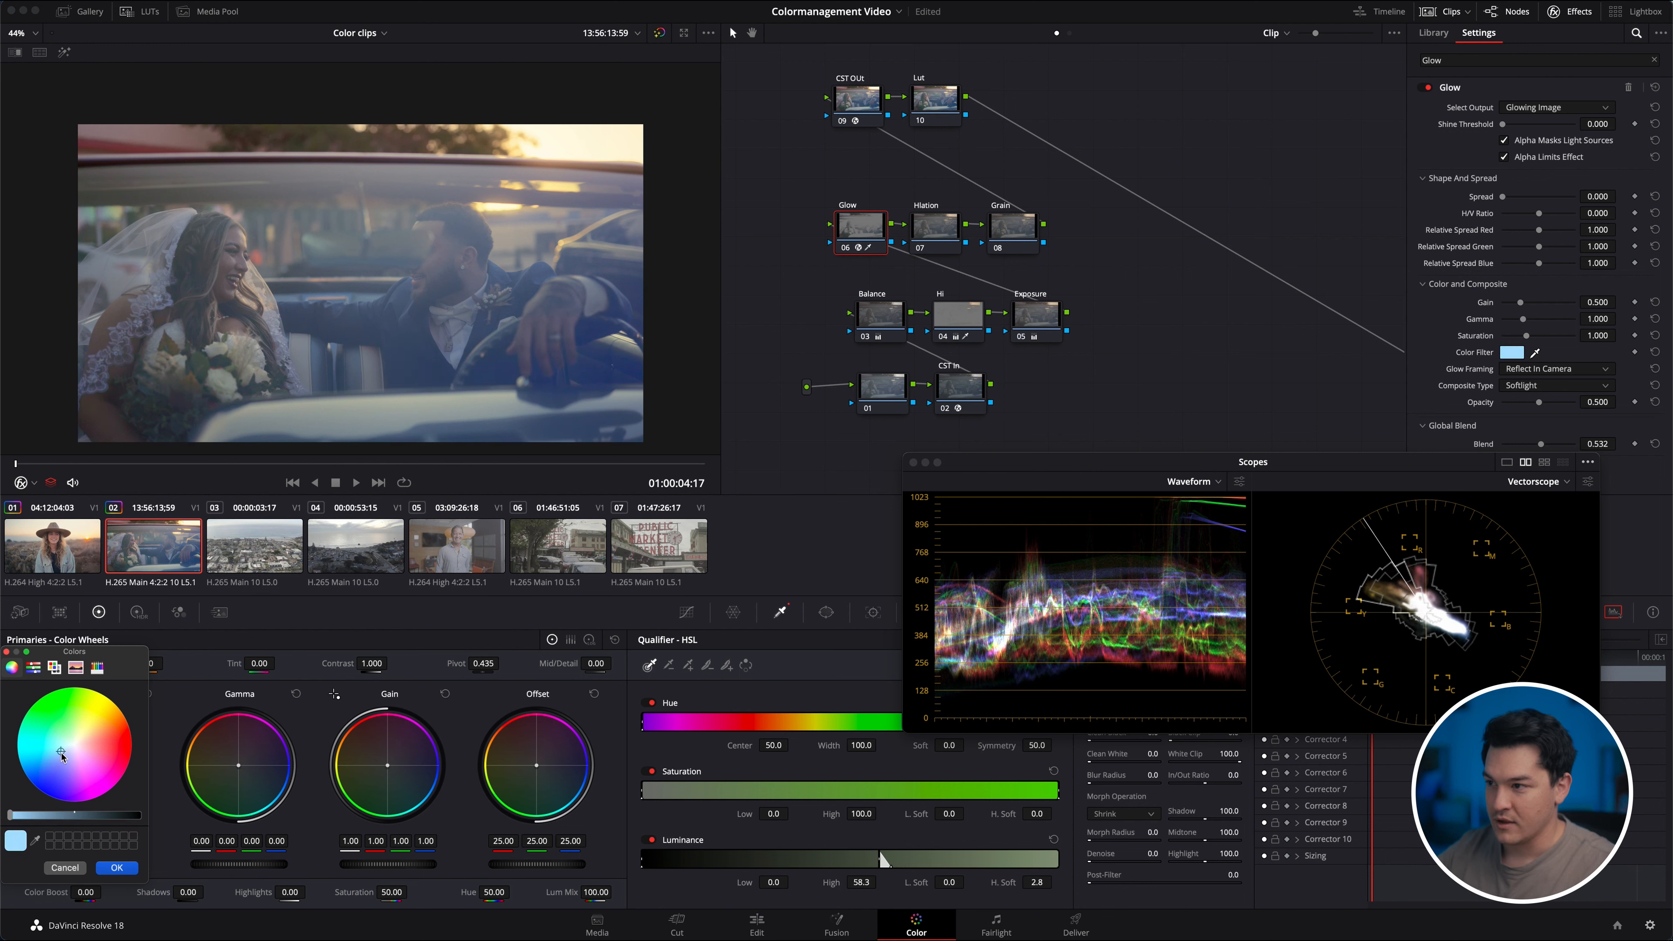
{"action": "left_click_drag", "start_coordinate": [62, 755], "coordinate": [64, 756]}
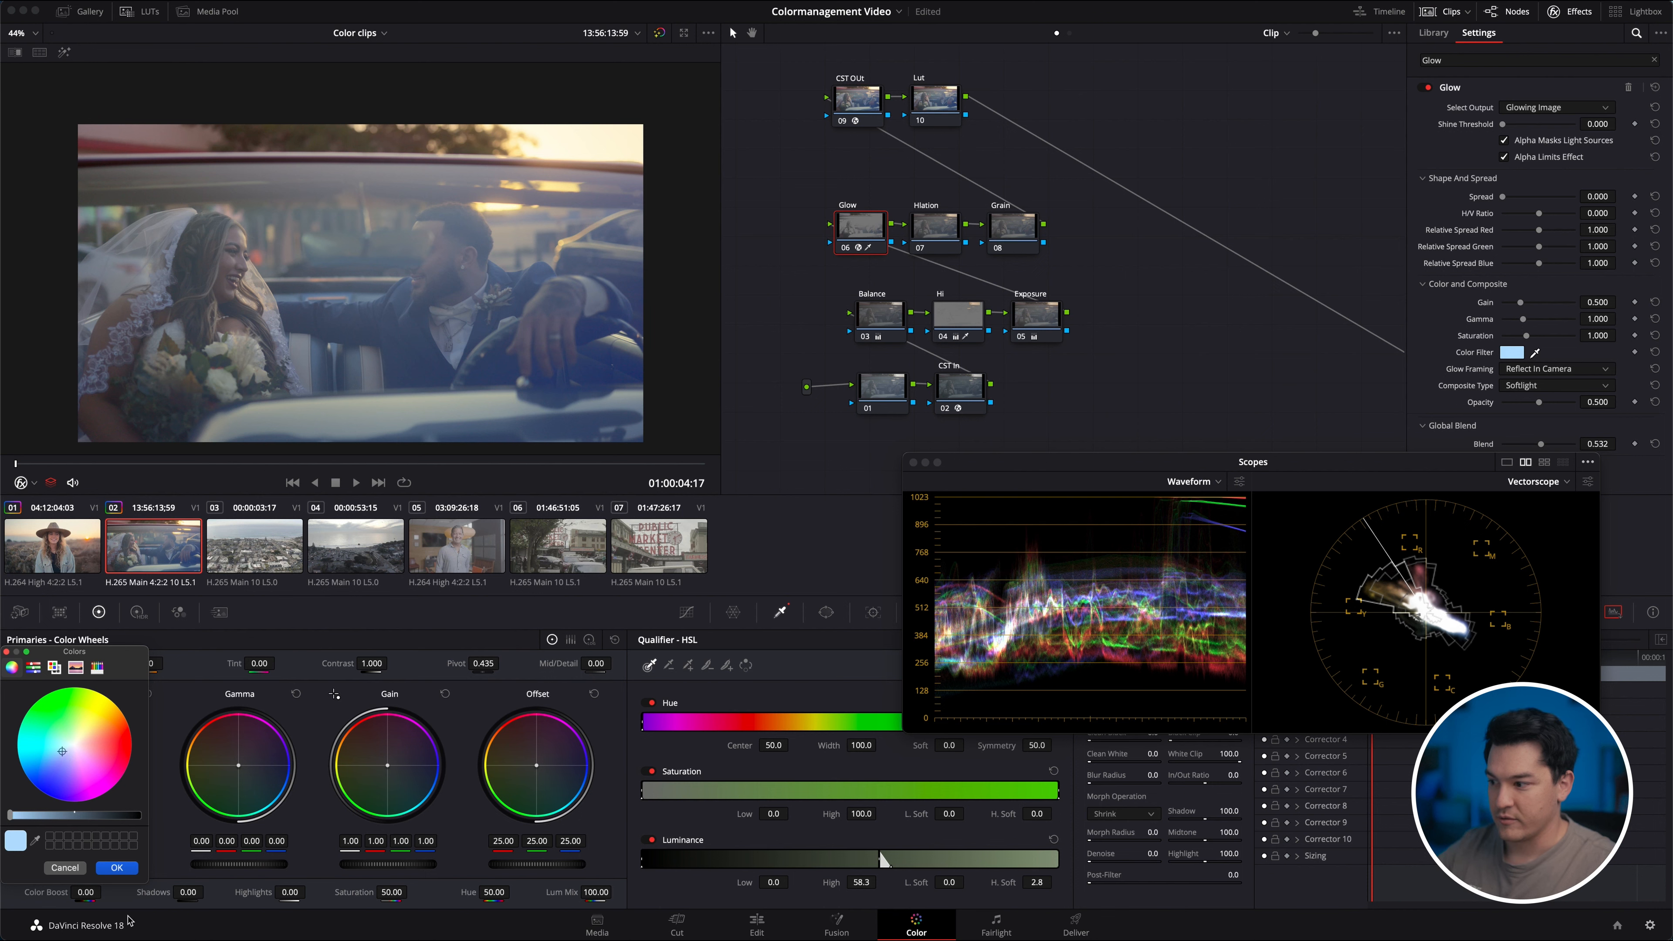
{"action": "left_click", "coordinate": [119, 868]}
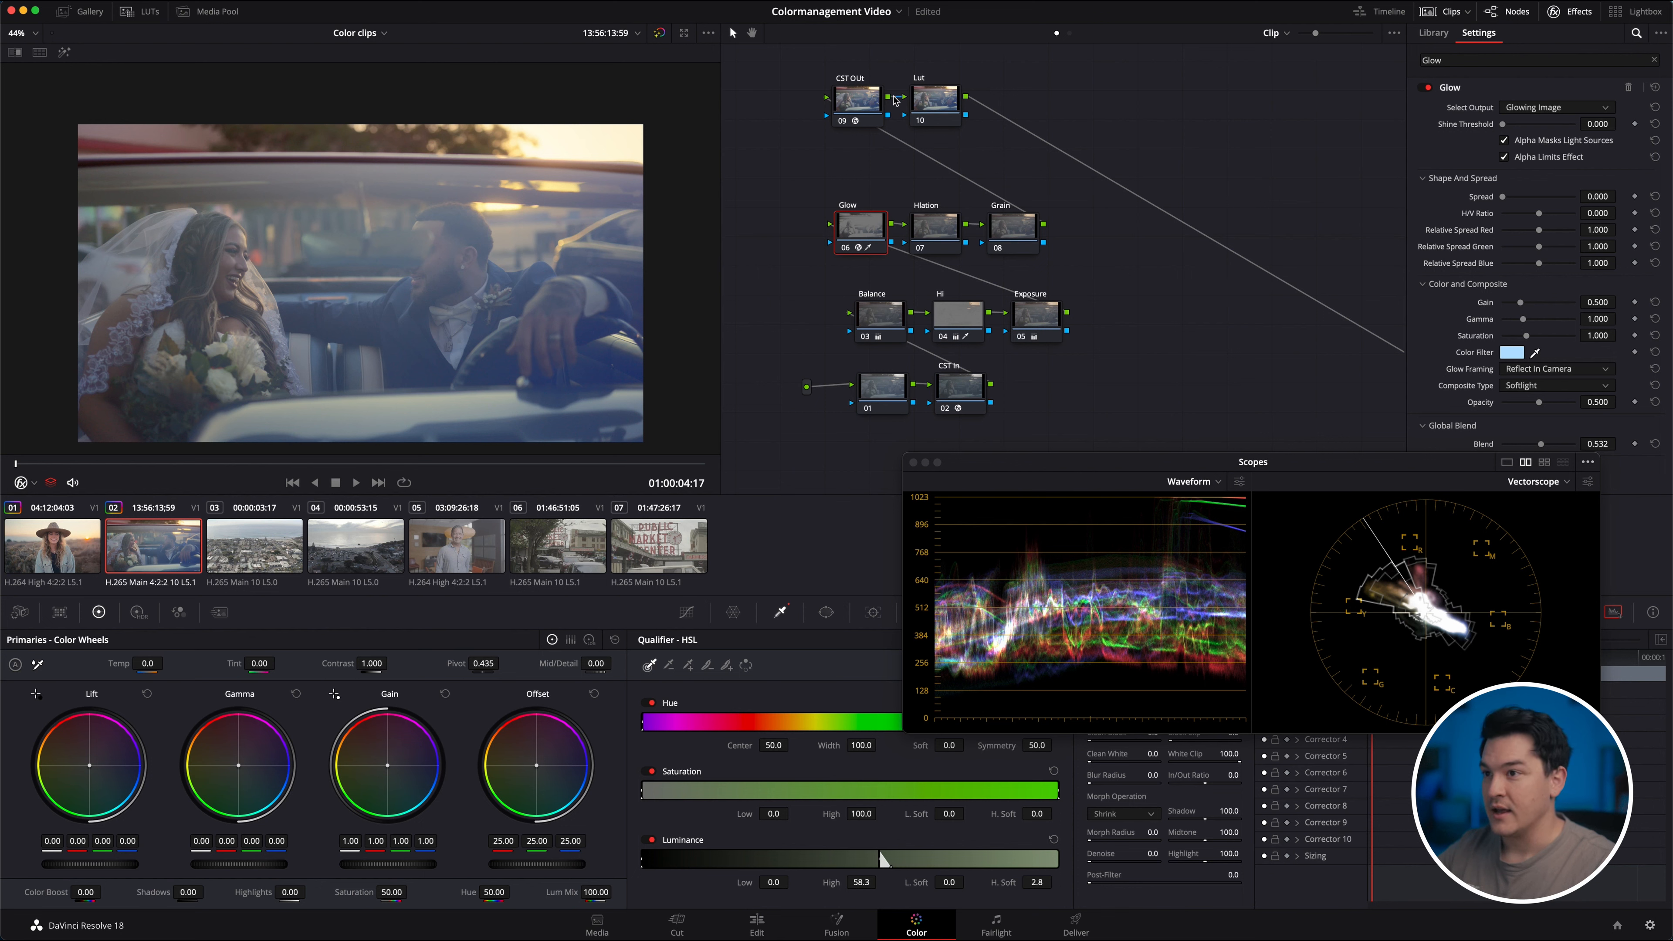
Change the CST Out node's output gamma to Cineon Film Log.
{"action": "left_click", "coordinate": [868, 95]}
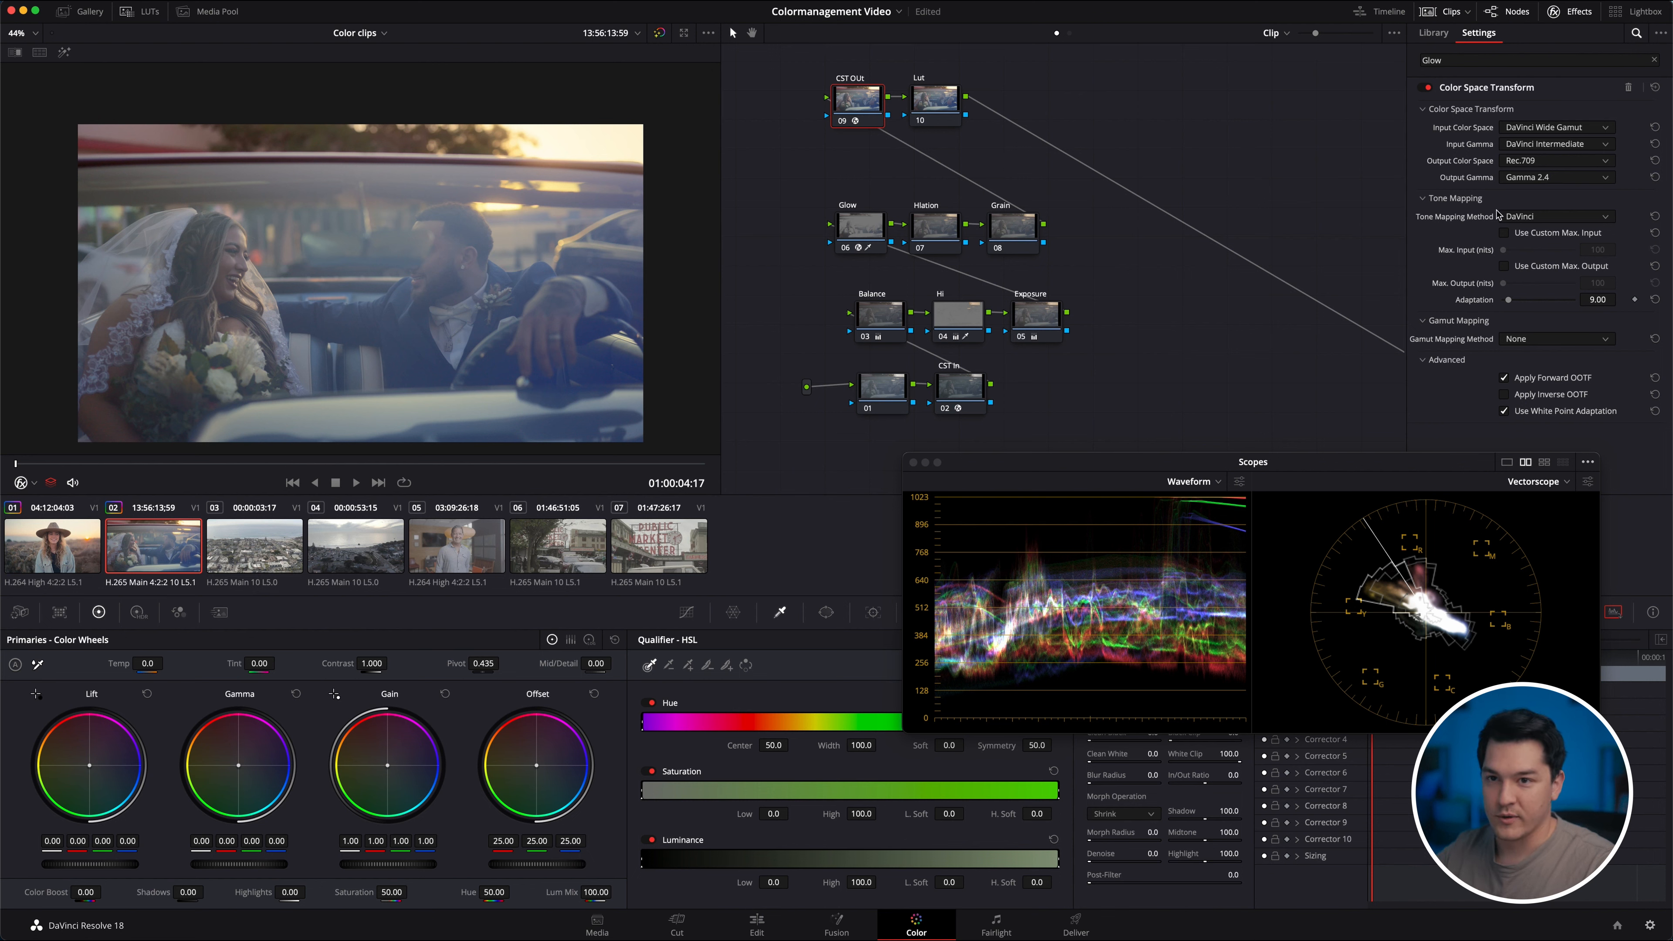
{"action": "left_click", "coordinate": [1581, 179]}
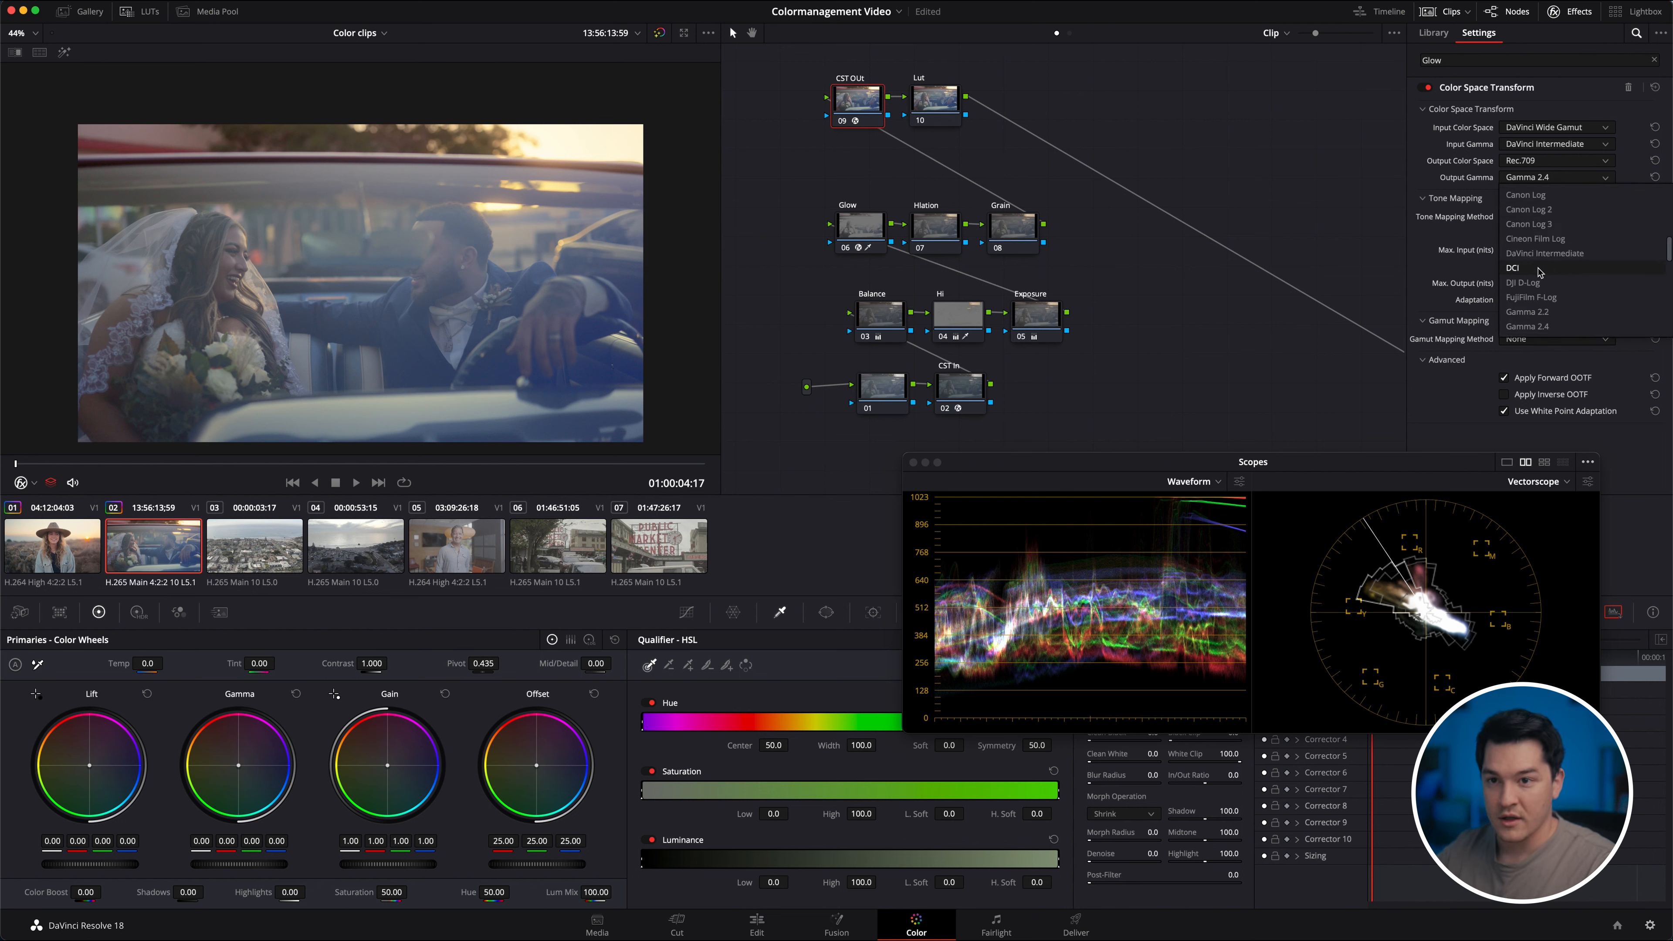
{"action": "left_click", "coordinate": [1518, 244]}
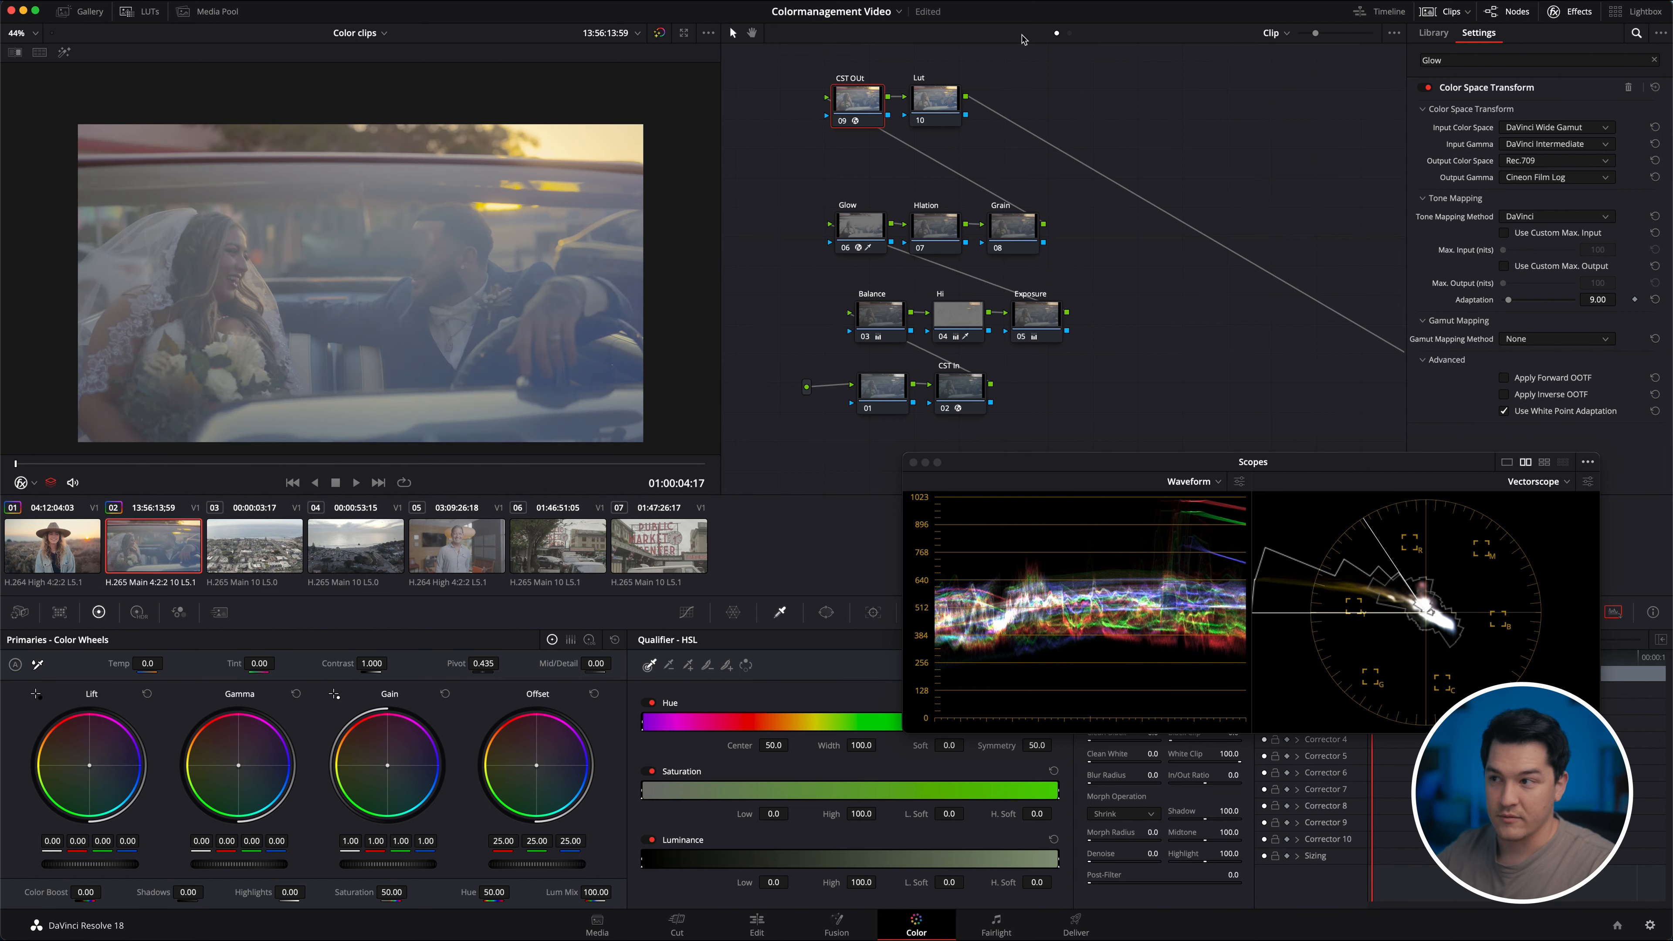
Apply the Rec709 Kodak 2383 D60 LUT from the Film Looks collection to the Lut node.
{"action": "left_click", "coordinate": [929, 109]}
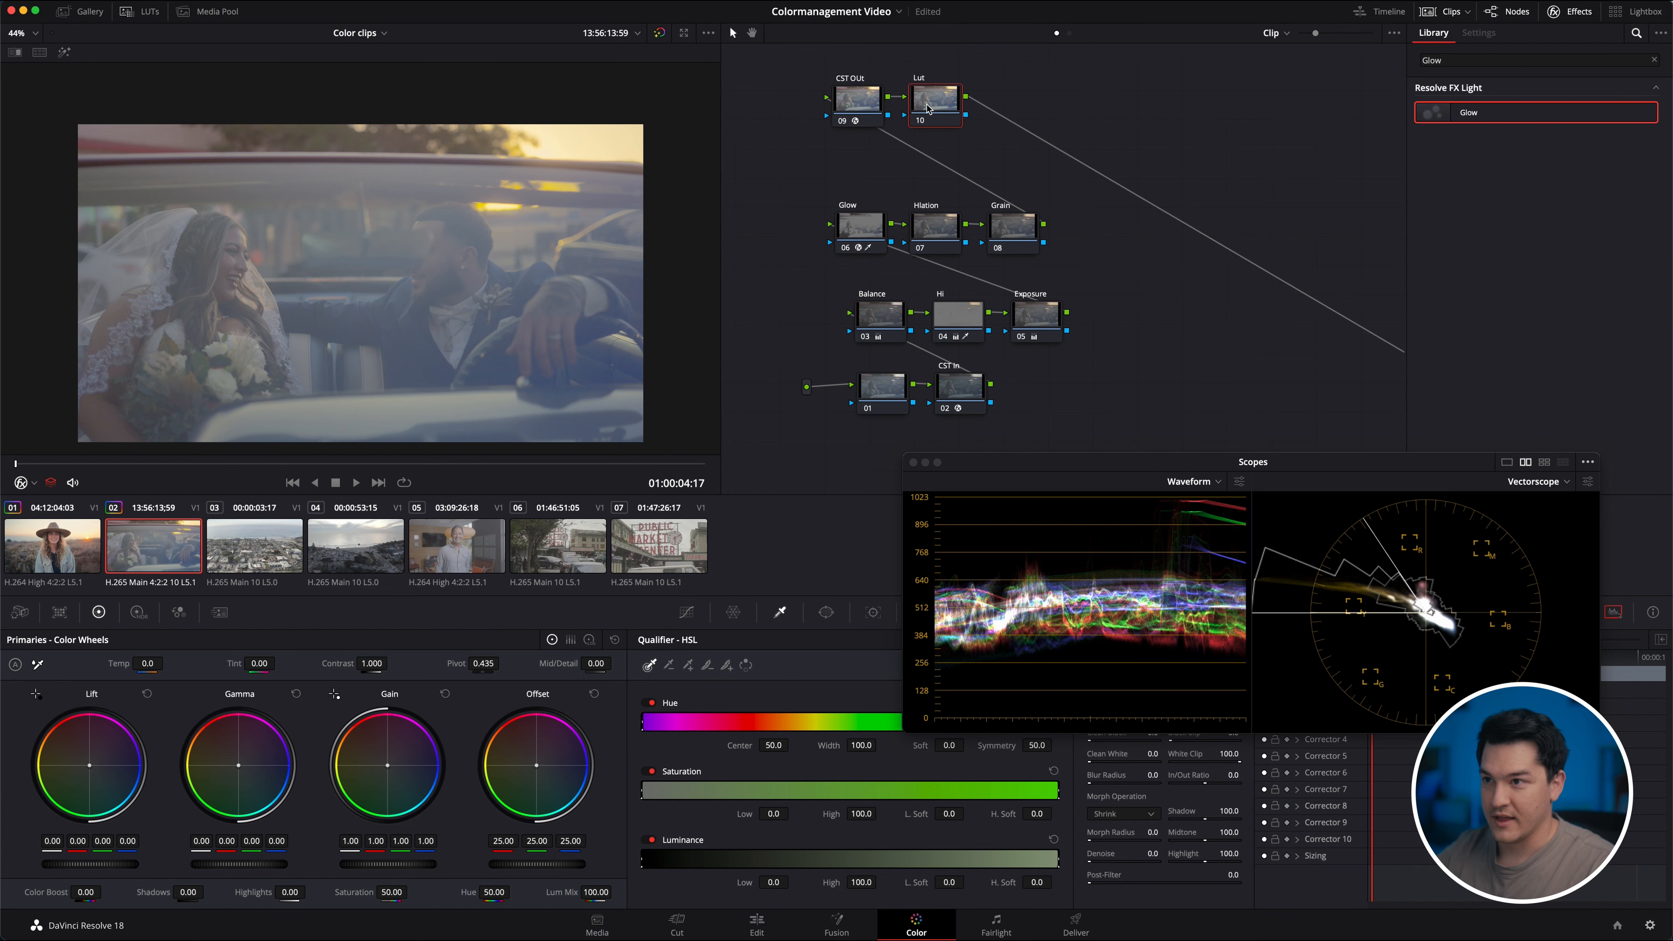
{"action": "left_click", "coordinate": [83, 11]}
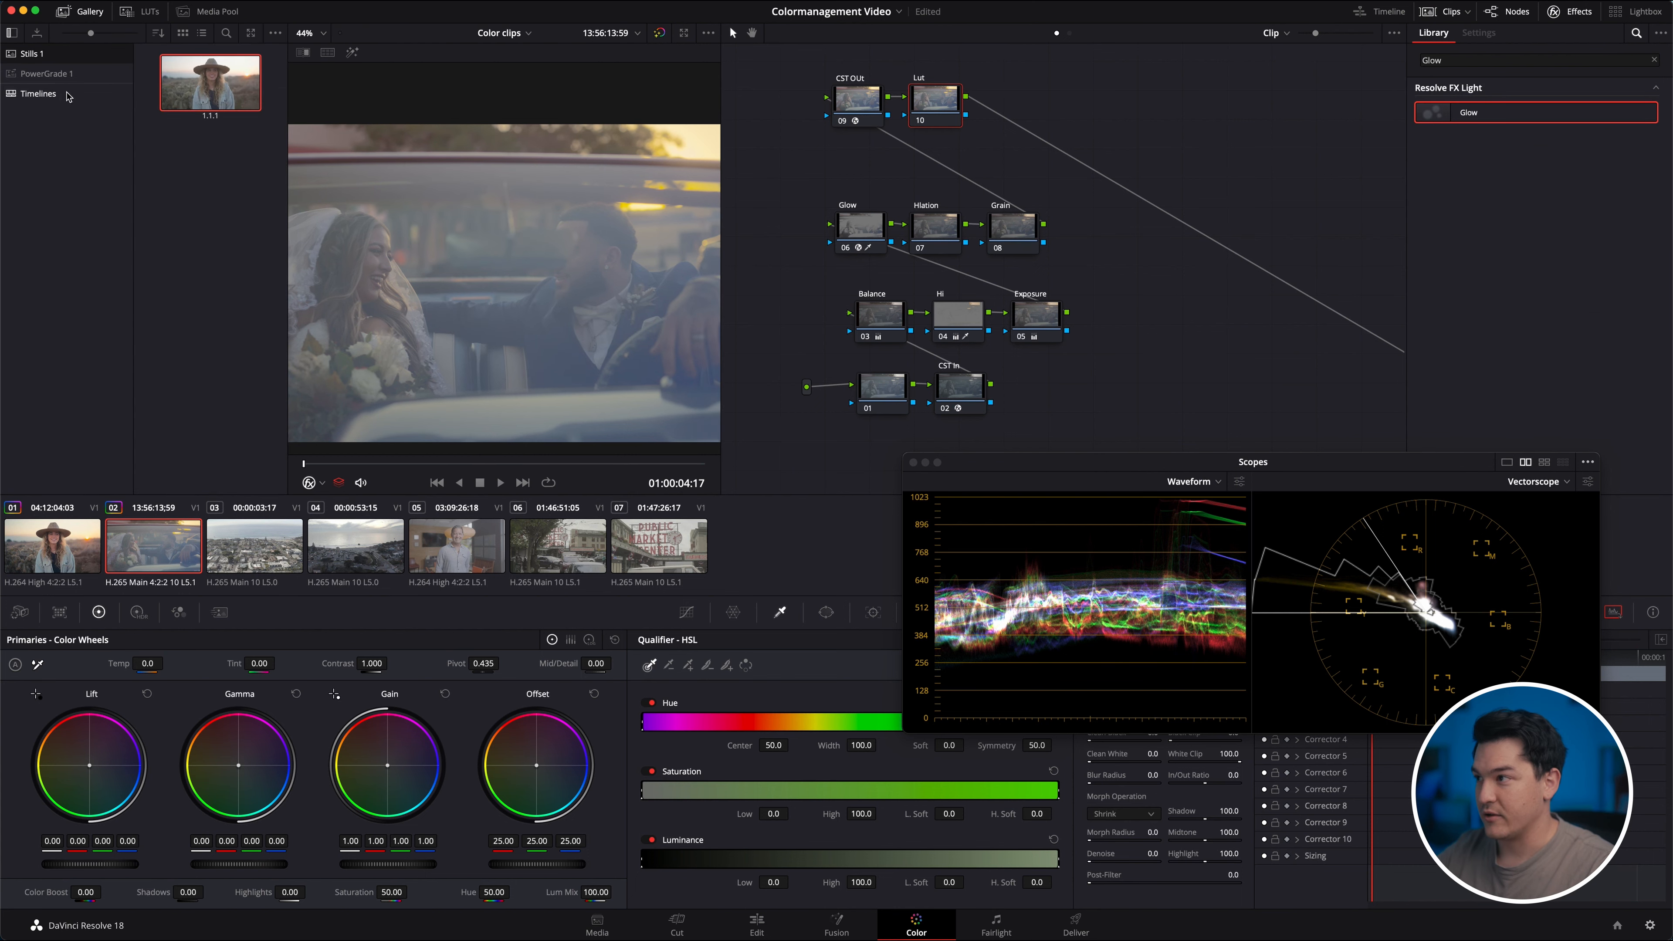
{"action": "left_click", "coordinate": [138, 12]}
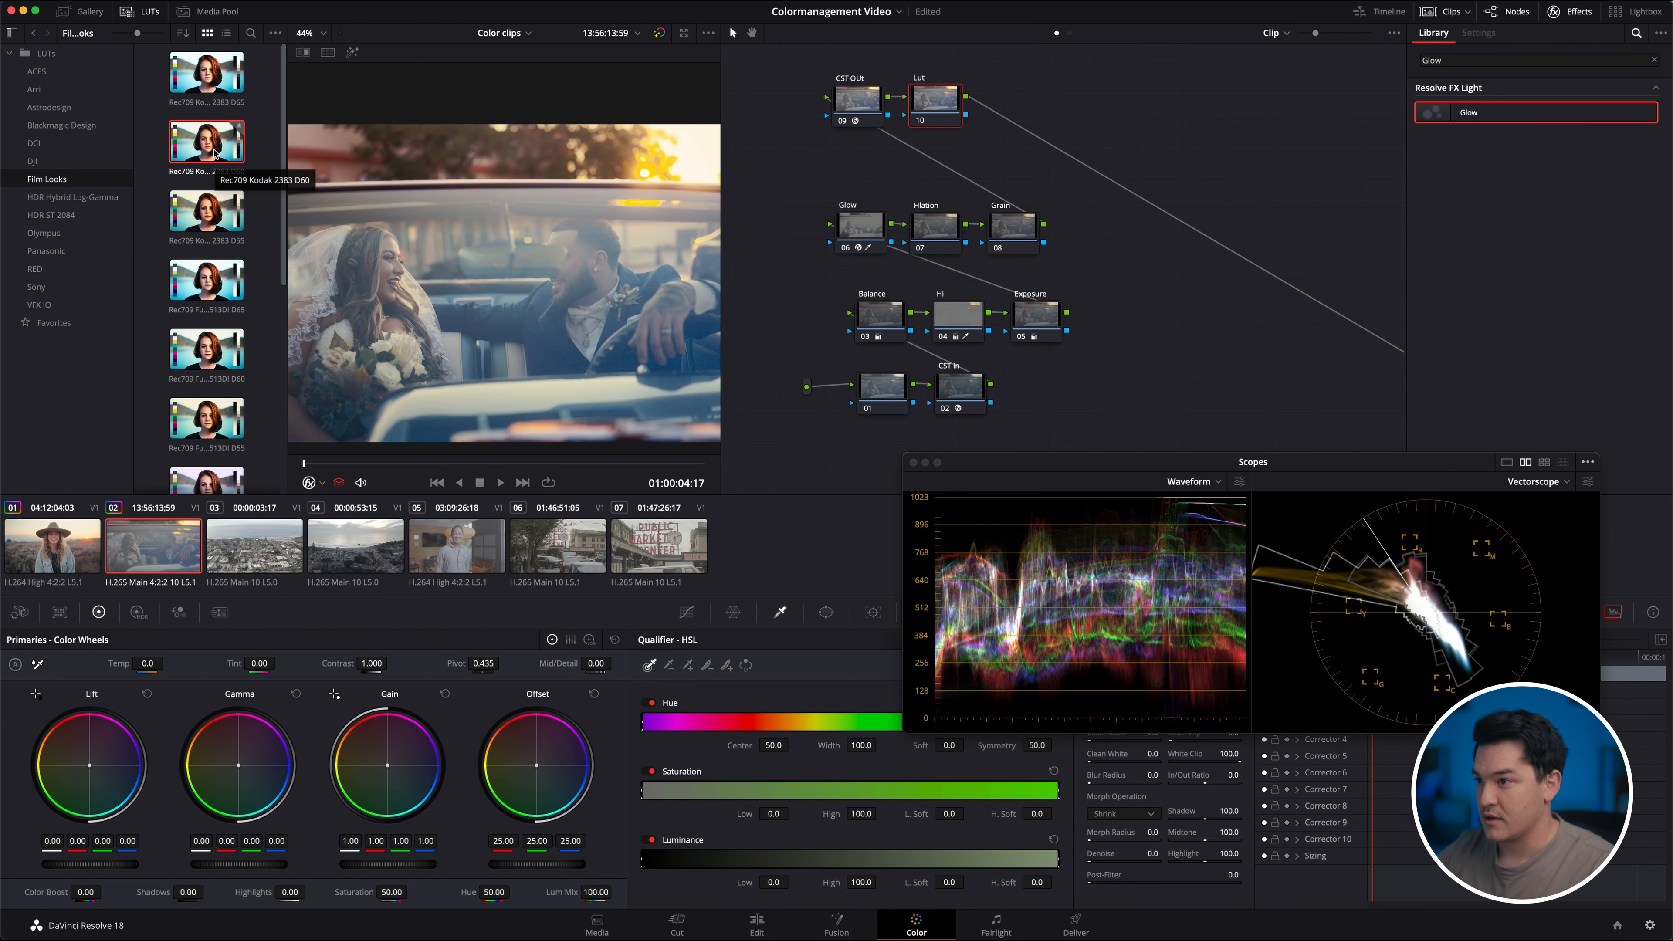
{"action": "double_click", "coordinate": [215, 153]}
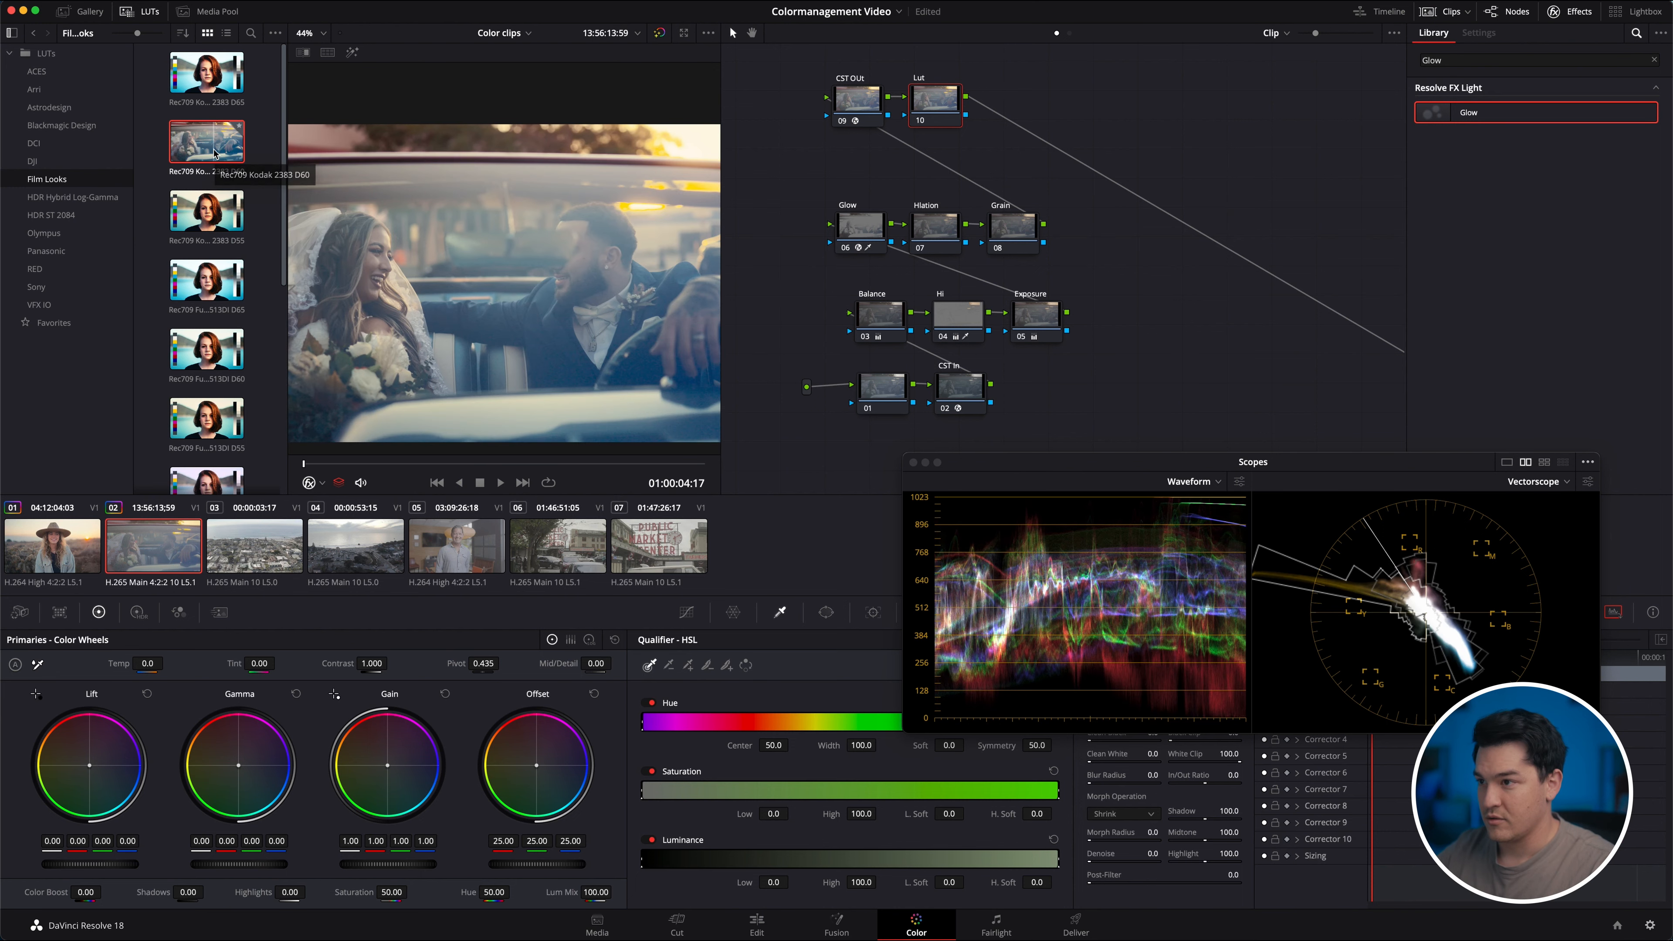
{"action": "left_click", "coordinate": [128, 18]}
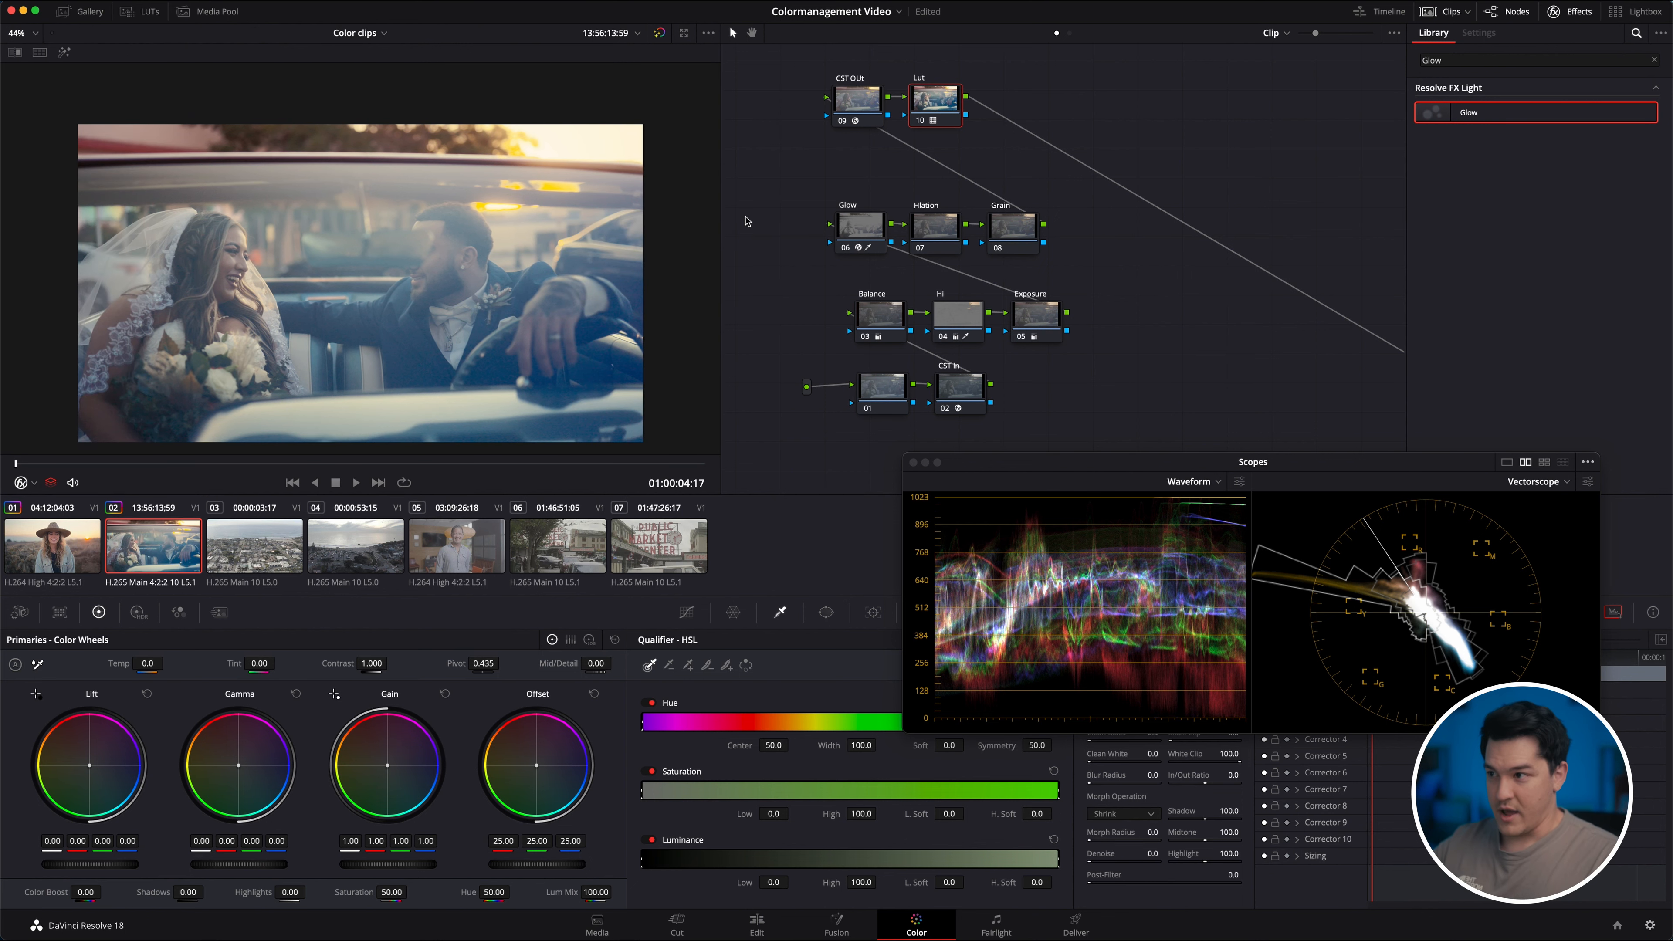
Set the saturation of the HI node to 50.
{"action": "left_click", "coordinate": [860, 96]}
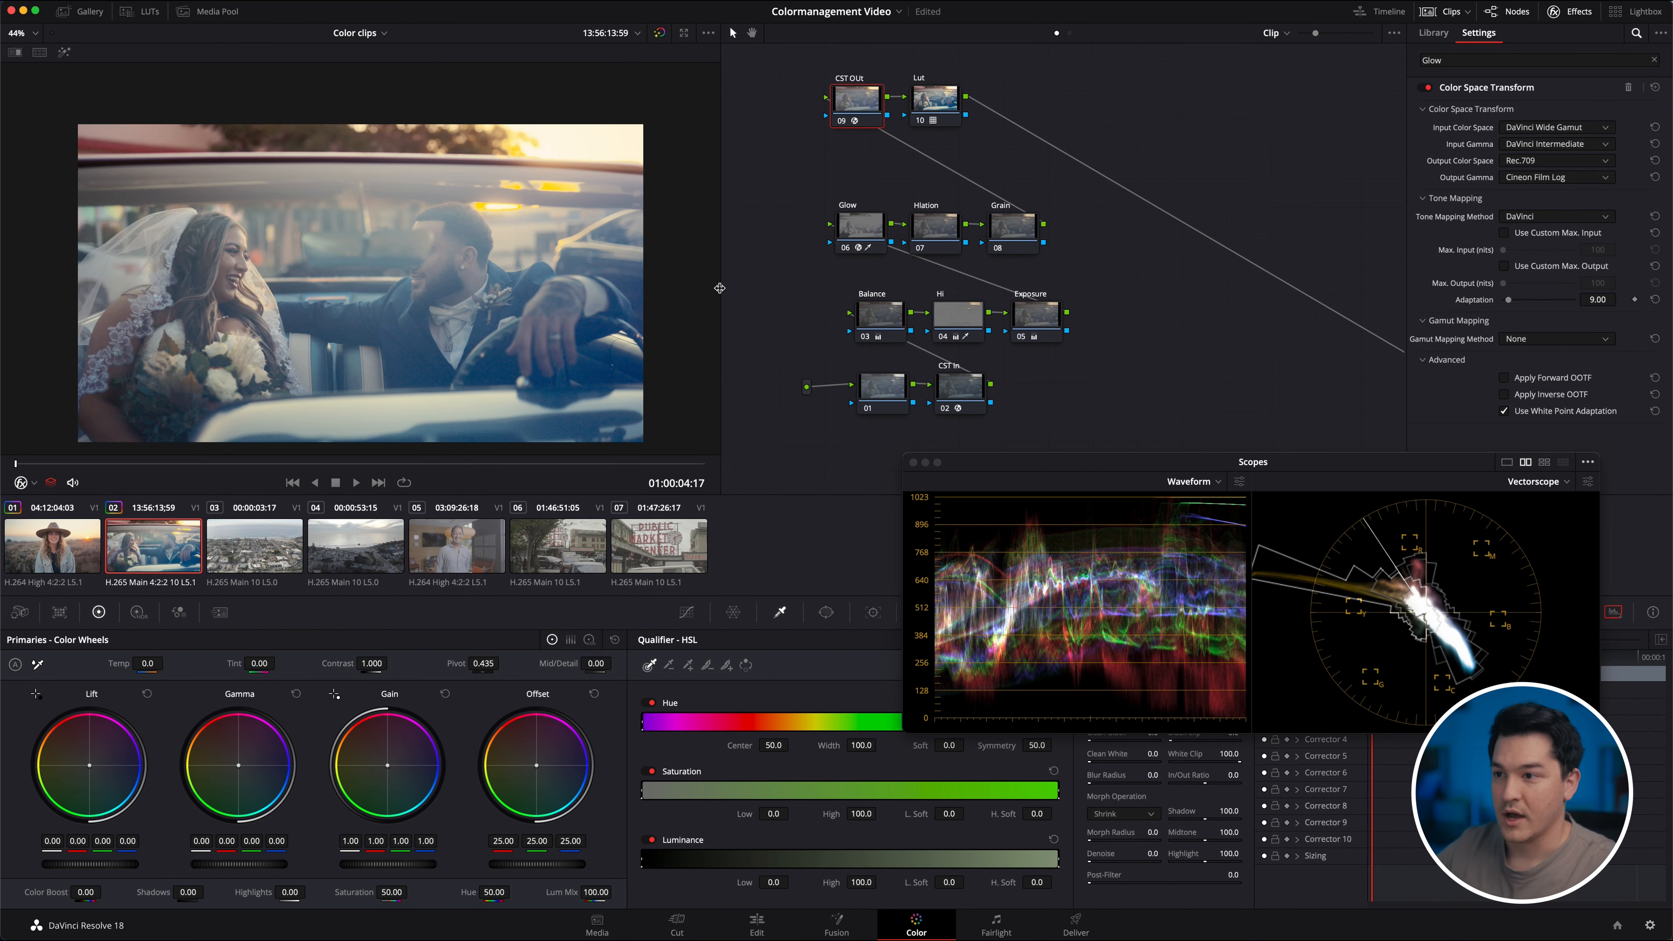
{"action": "left_click", "coordinate": [958, 315]}
{"action": "left_click", "coordinate": [389, 892]}
{"action": "type", "text": "50"}
{"action": "key", "text": "Return"}
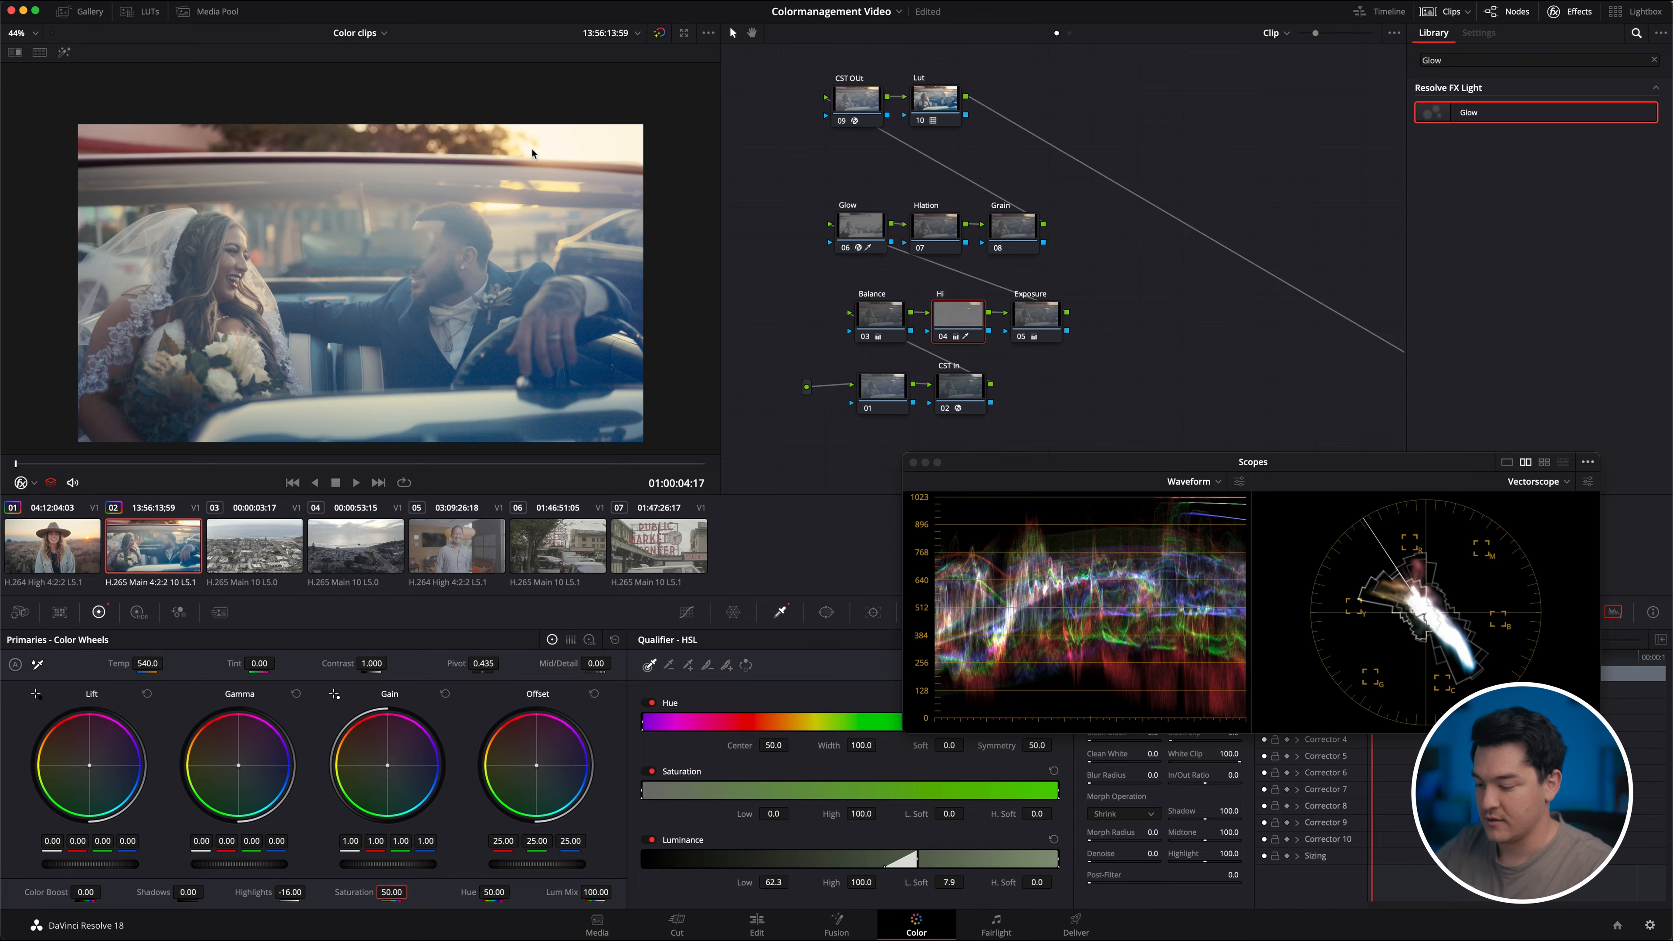
Review the graded wedding clip full screen, scrubbing close to its end.
{"action": "key", "text": "super+f"}
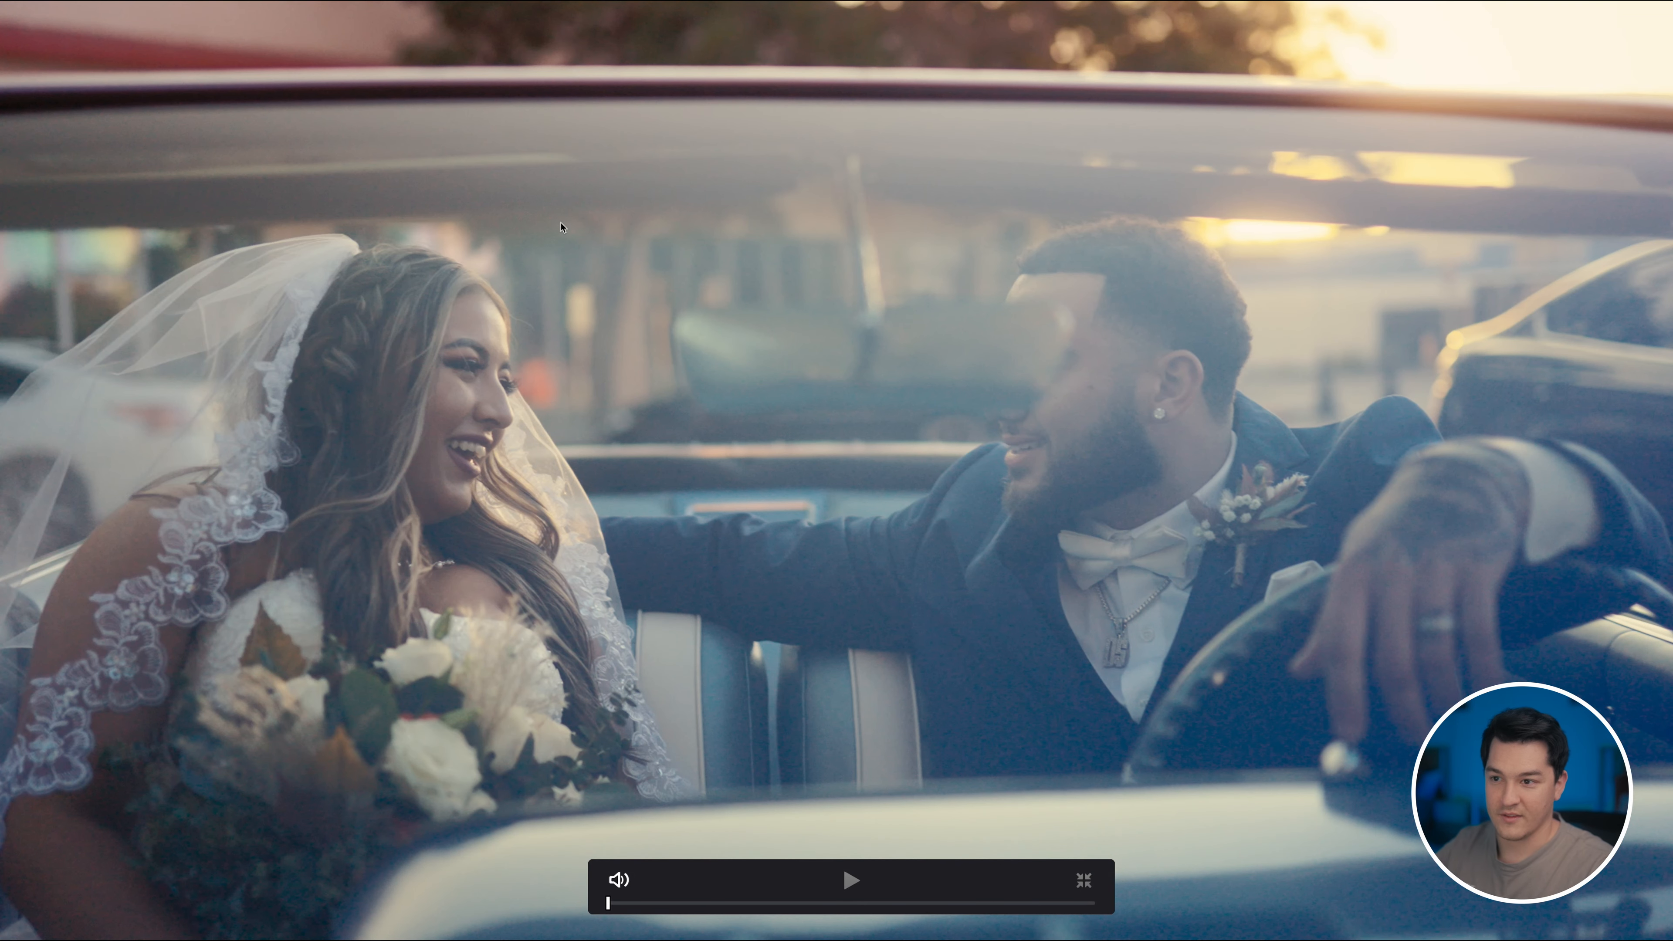
{"action": "left_click_drag", "start_coordinate": [666, 904], "coordinate": [1079, 900]}
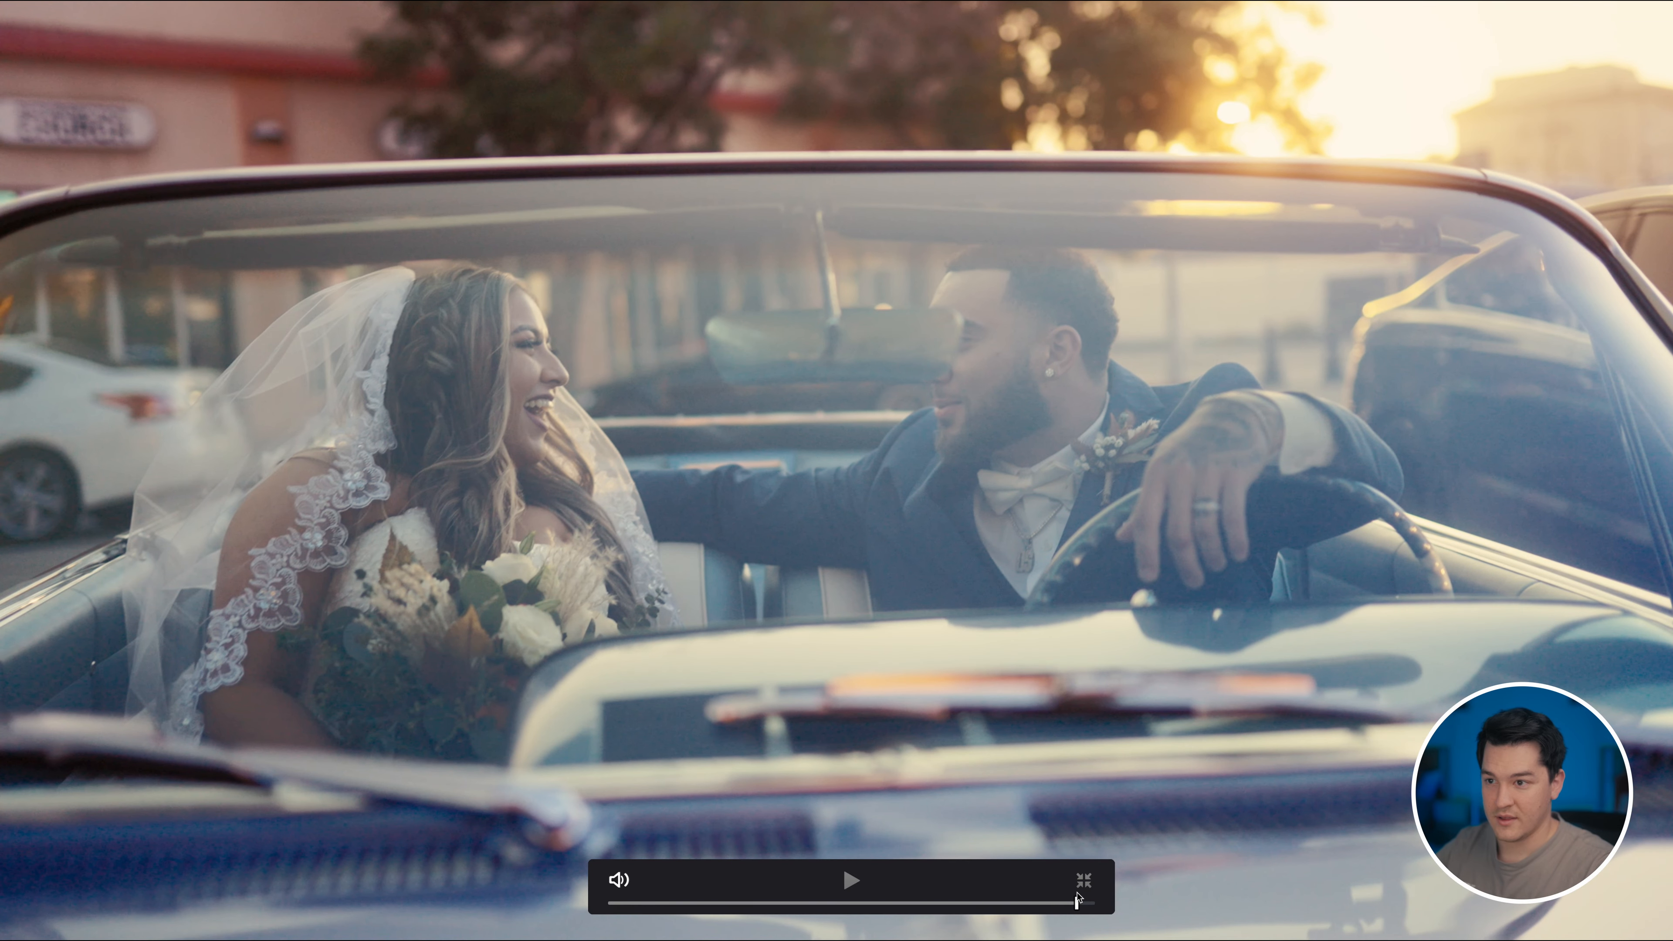
{"action": "key", "text": "Escape"}
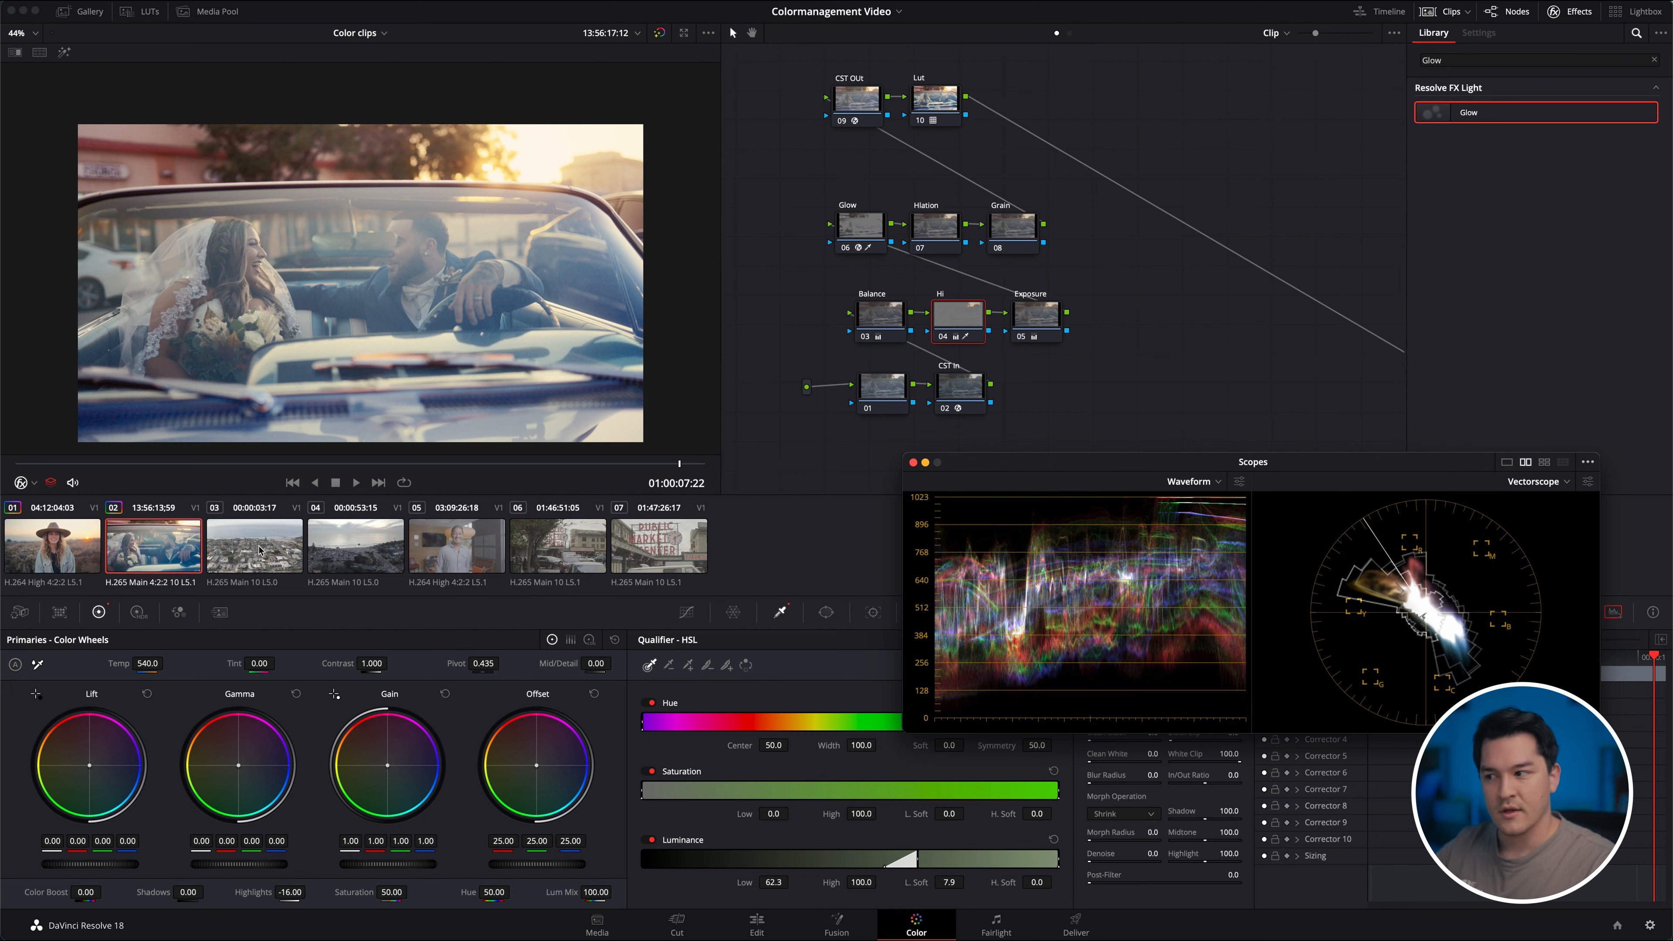
Open the third clip, the aerial town shot, without the floating scopes, and place its first node beside the source.
{"action": "left_click", "coordinate": [255, 555]}
{"action": "left_click", "coordinate": [283, 524]}
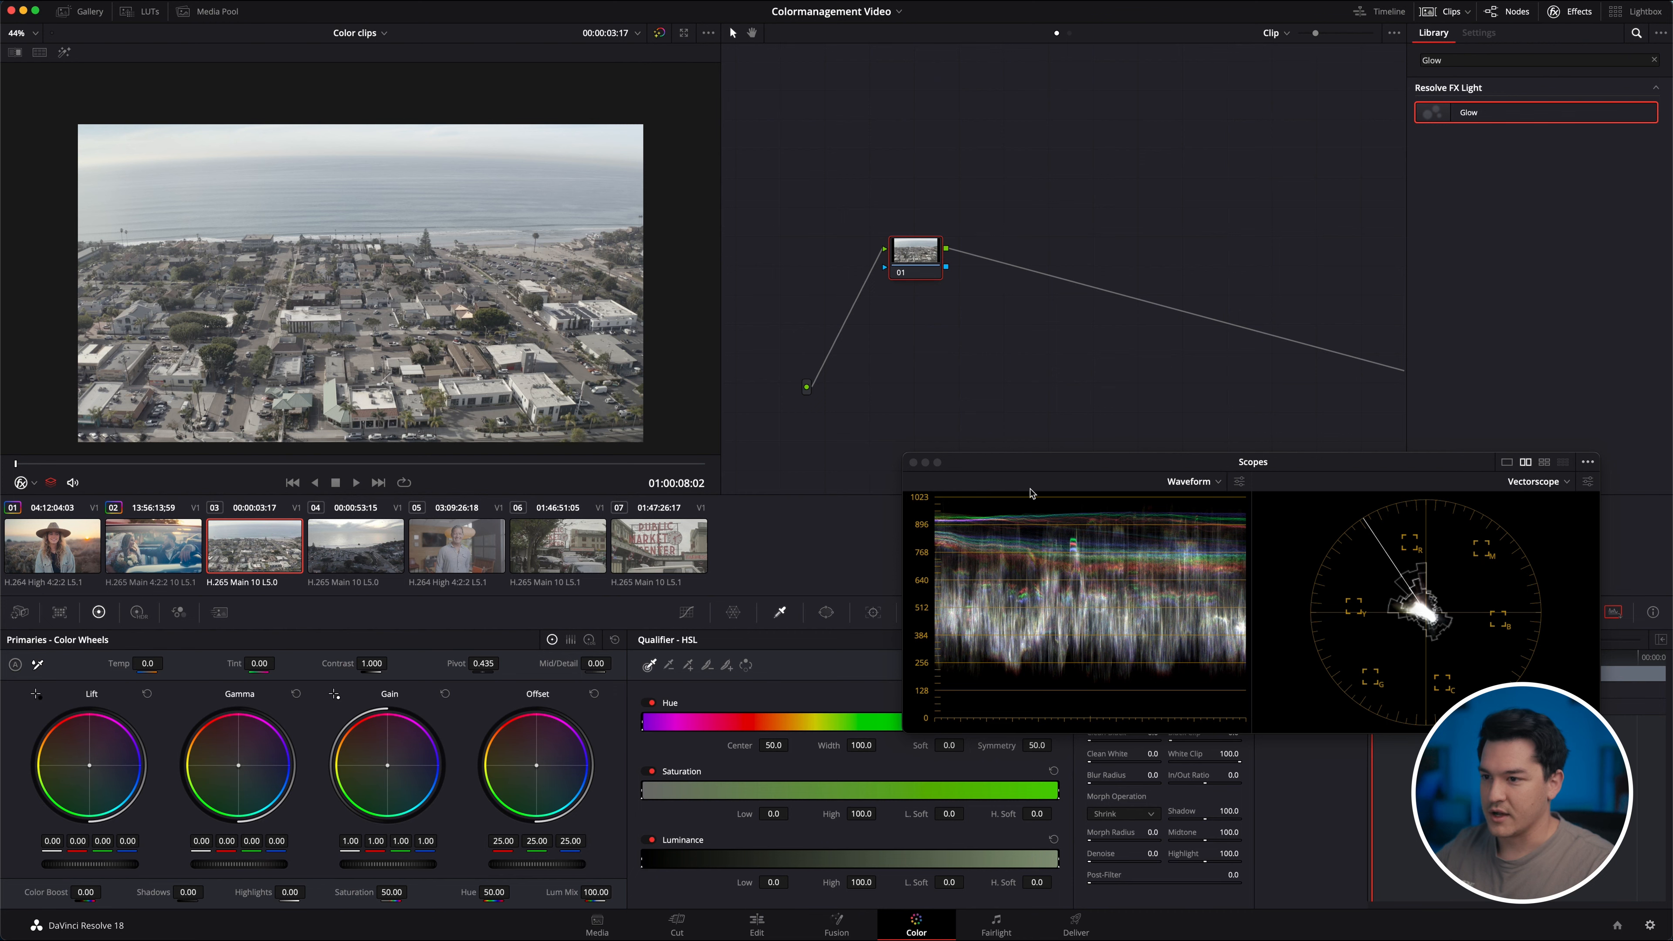
{"action": "left_click", "coordinate": [914, 462]}
{"action": "left_click_drag", "start_coordinate": [923, 268], "coordinate": [858, 140]}
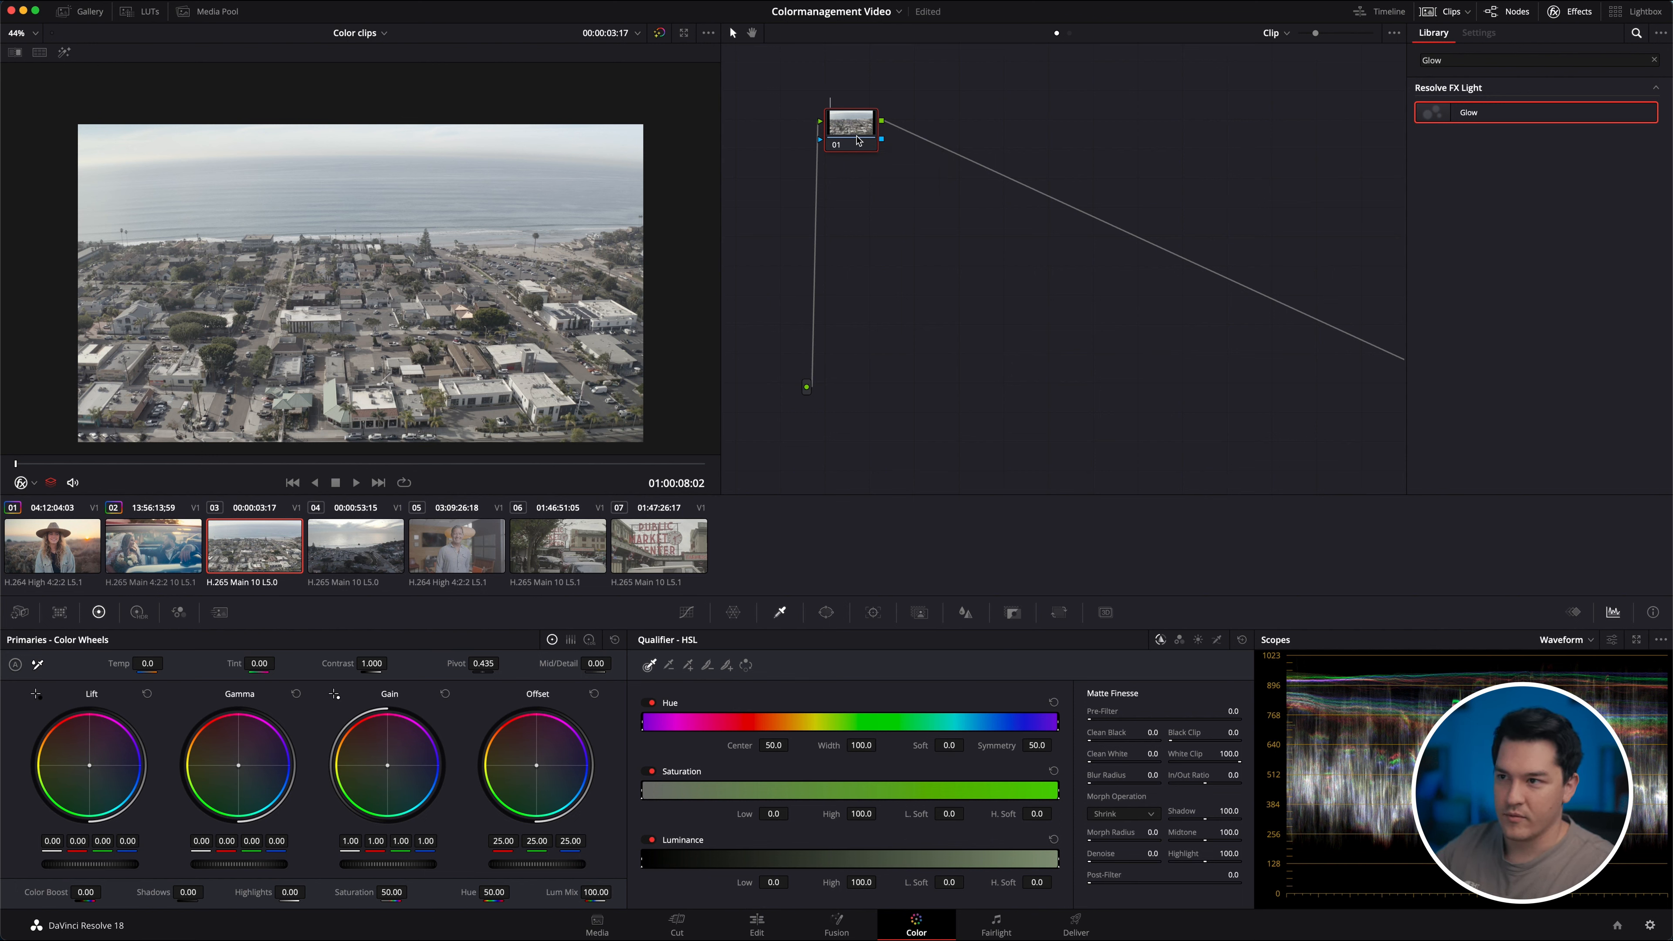
{"action": "left_click_drag", "start_coordinate": [865, 145], "coordinate": [874, 406]}
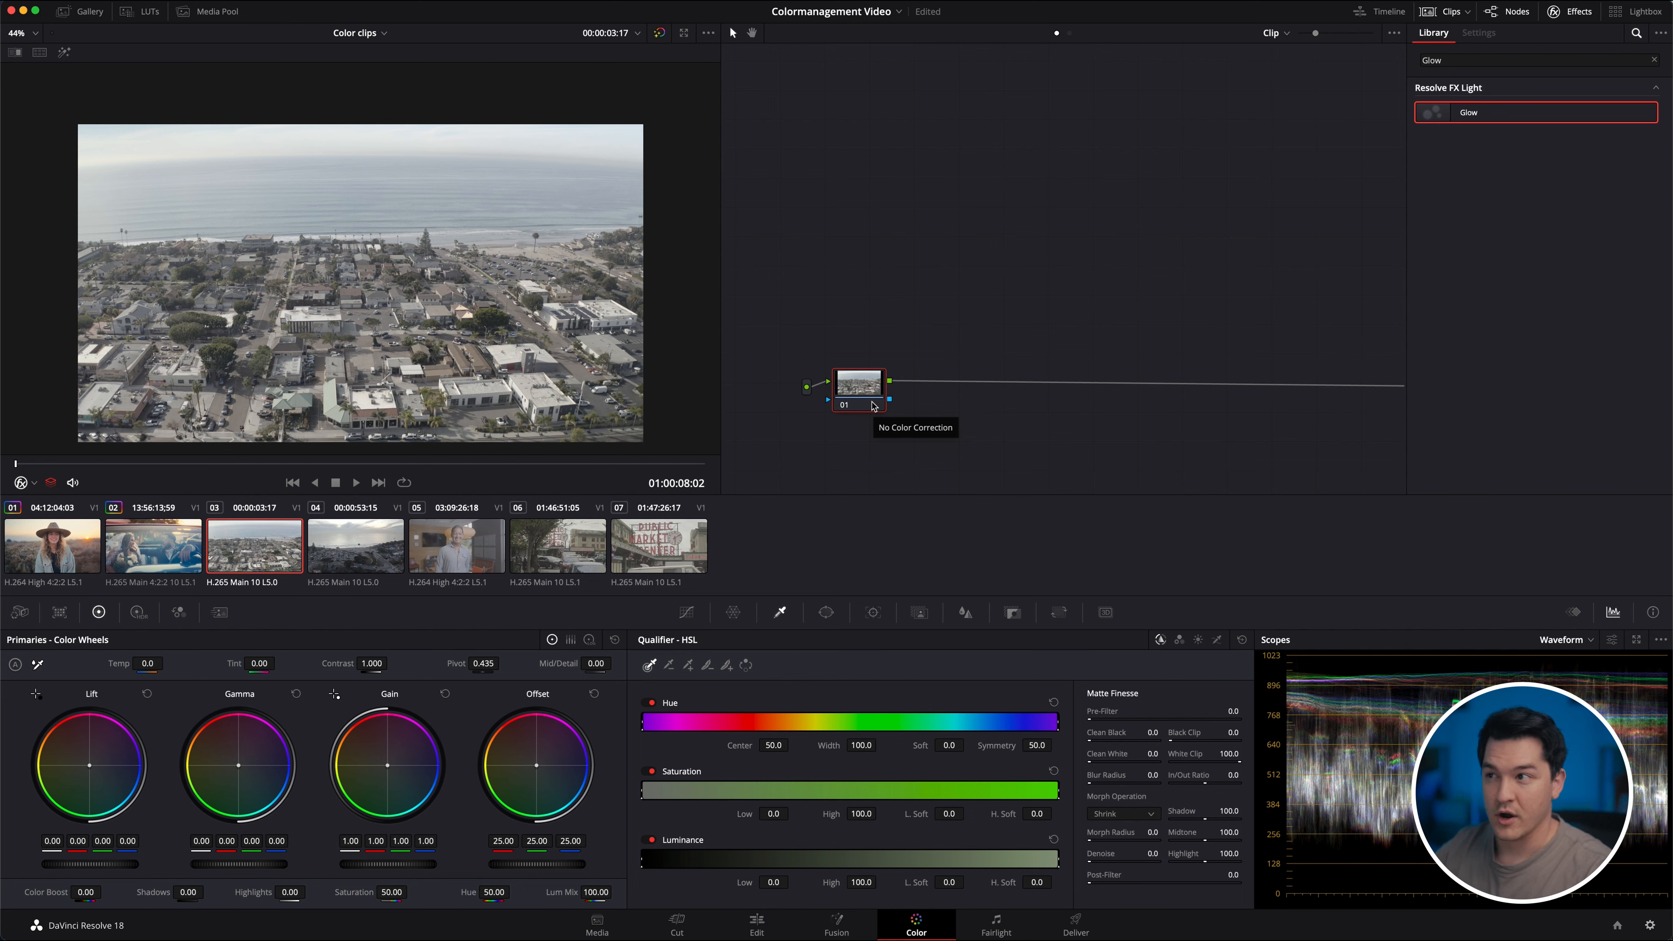
Label the first node NR and add two serial nodes after it, labelled LUT and CST.
{"action": "left_click", "coordinate": [35, 33]}
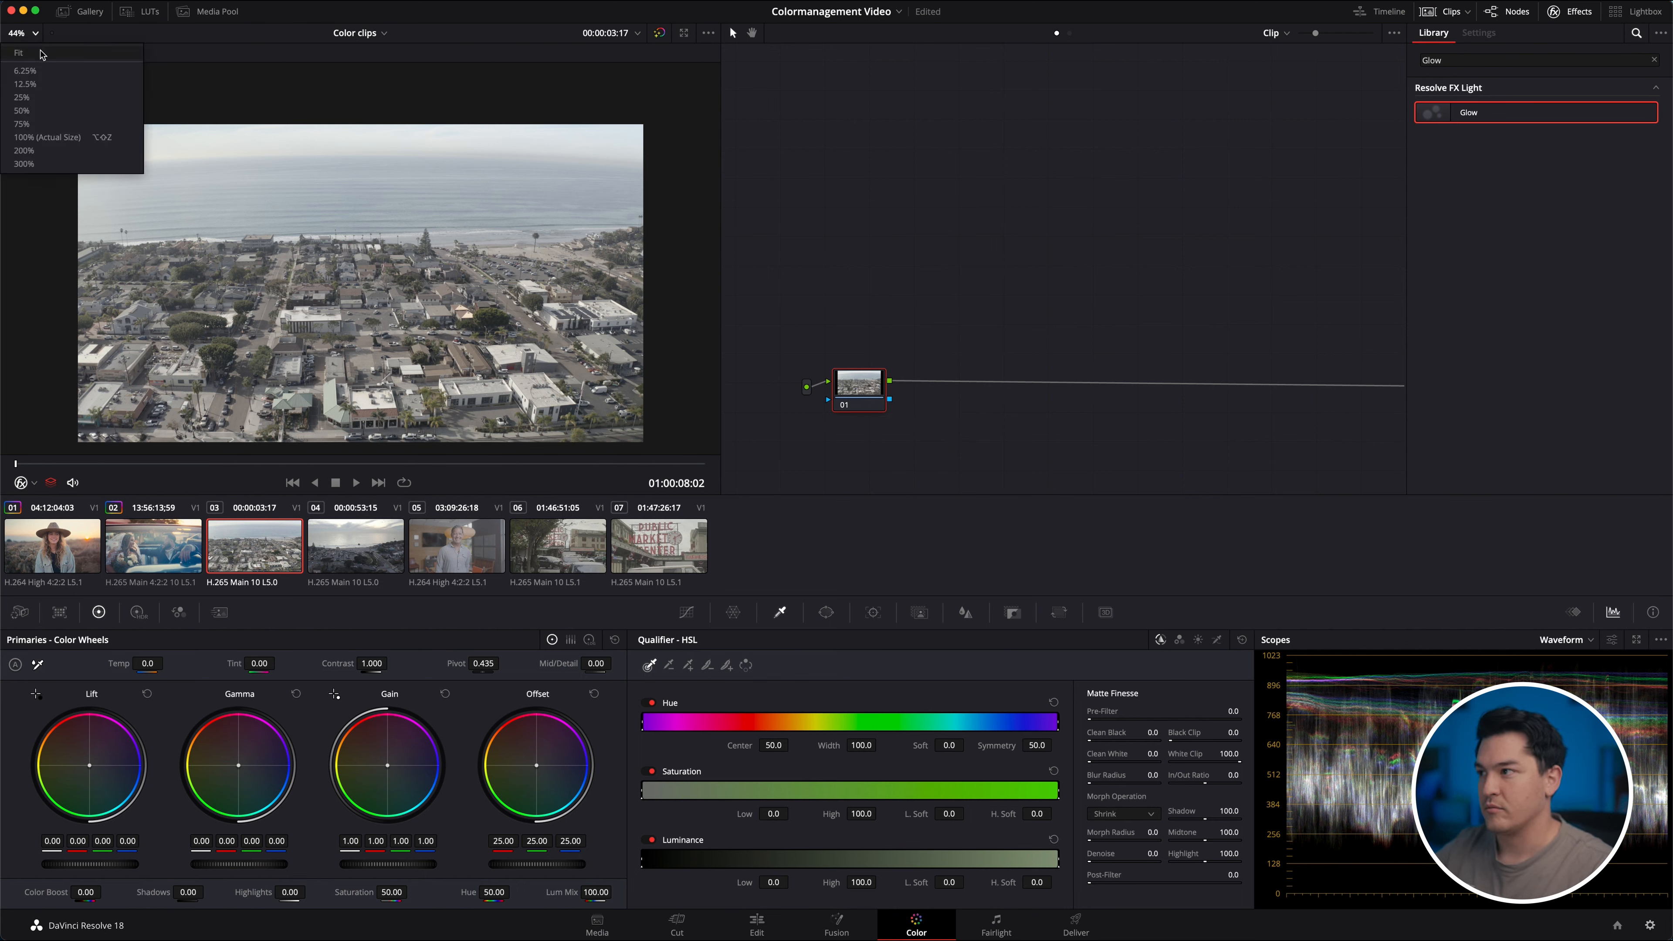
{"action": "left_click", "coordinate": [40, 56]}
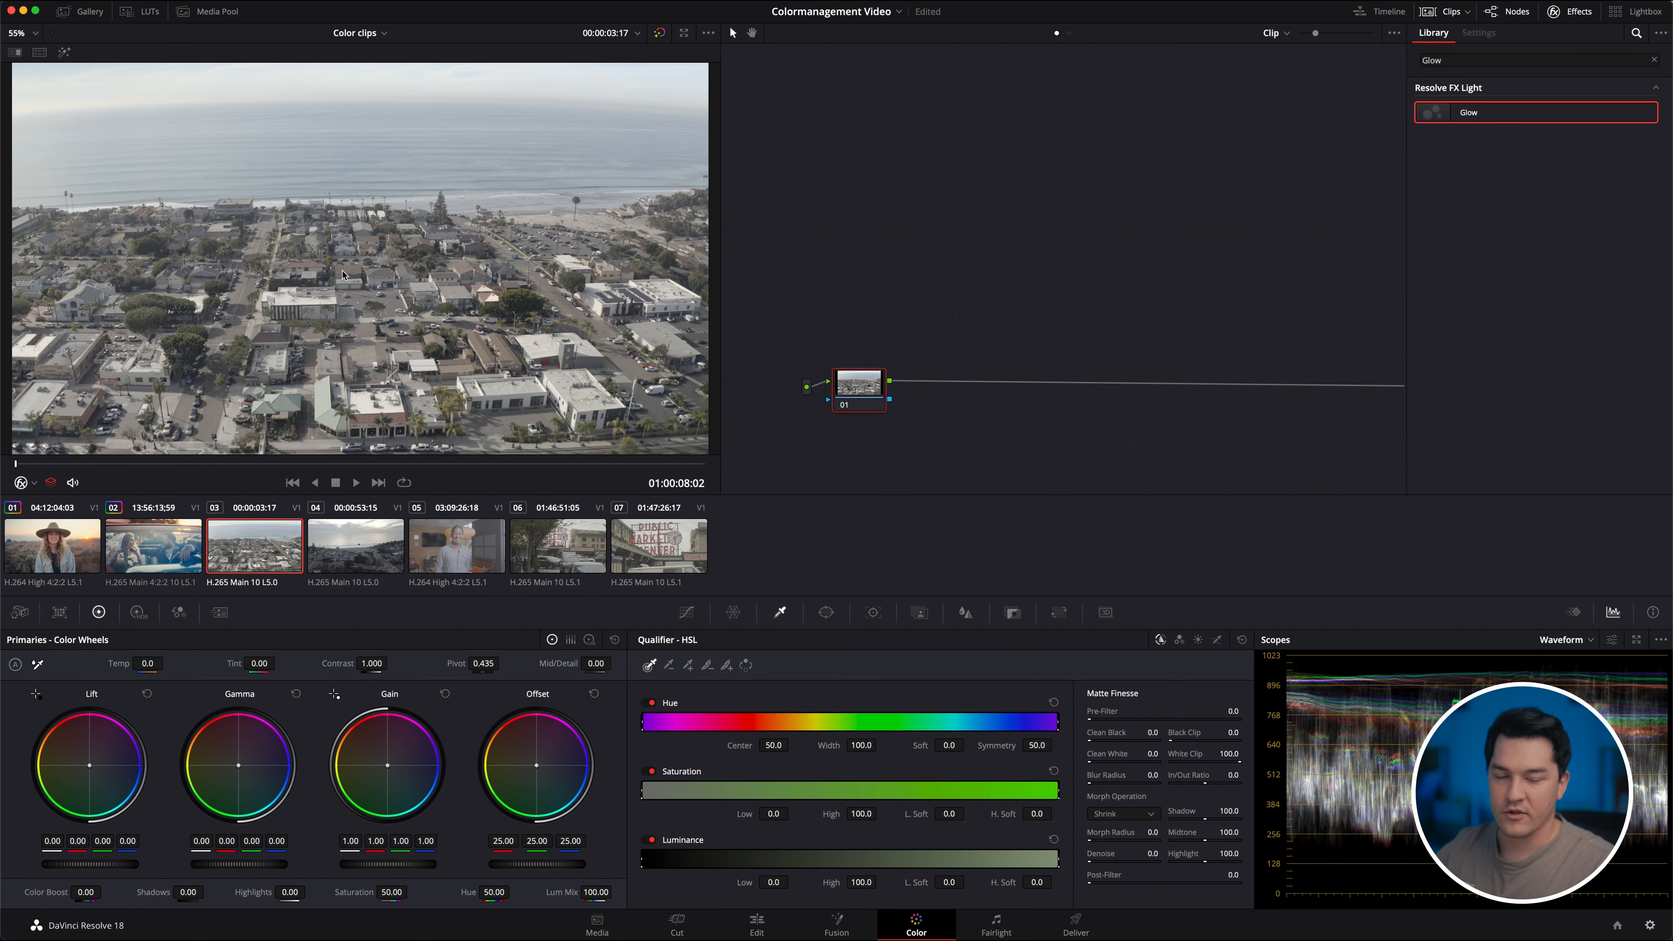
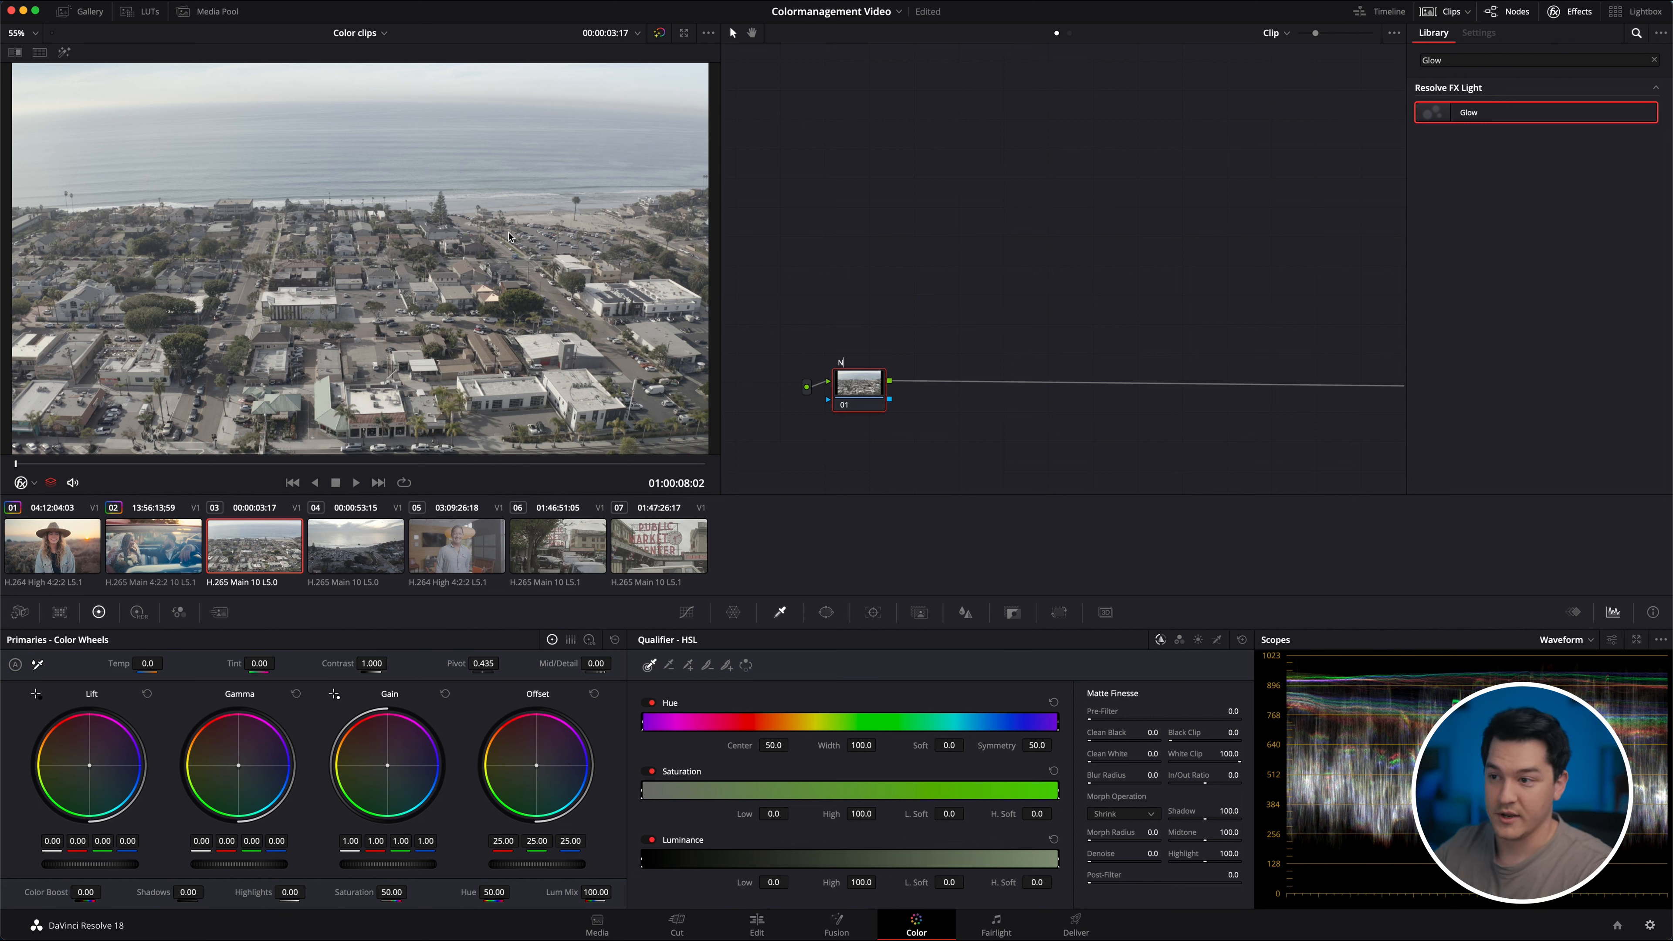
{"action": "key", "text": "alt+s"}
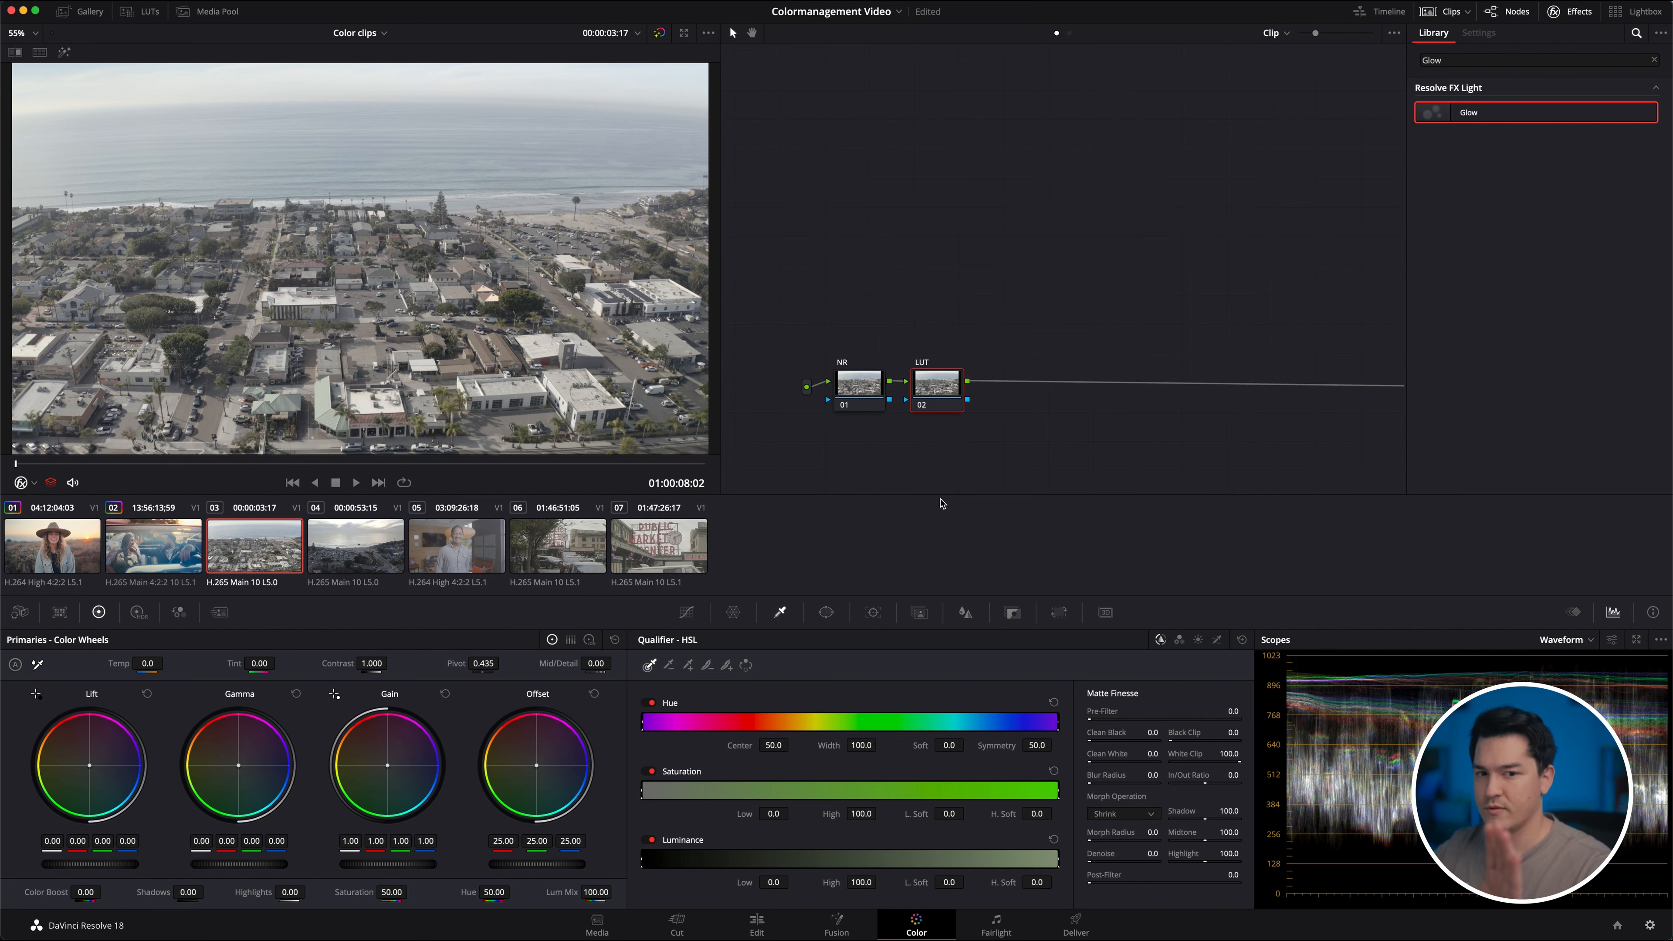
{"action": "key", "text": "alt+s"}
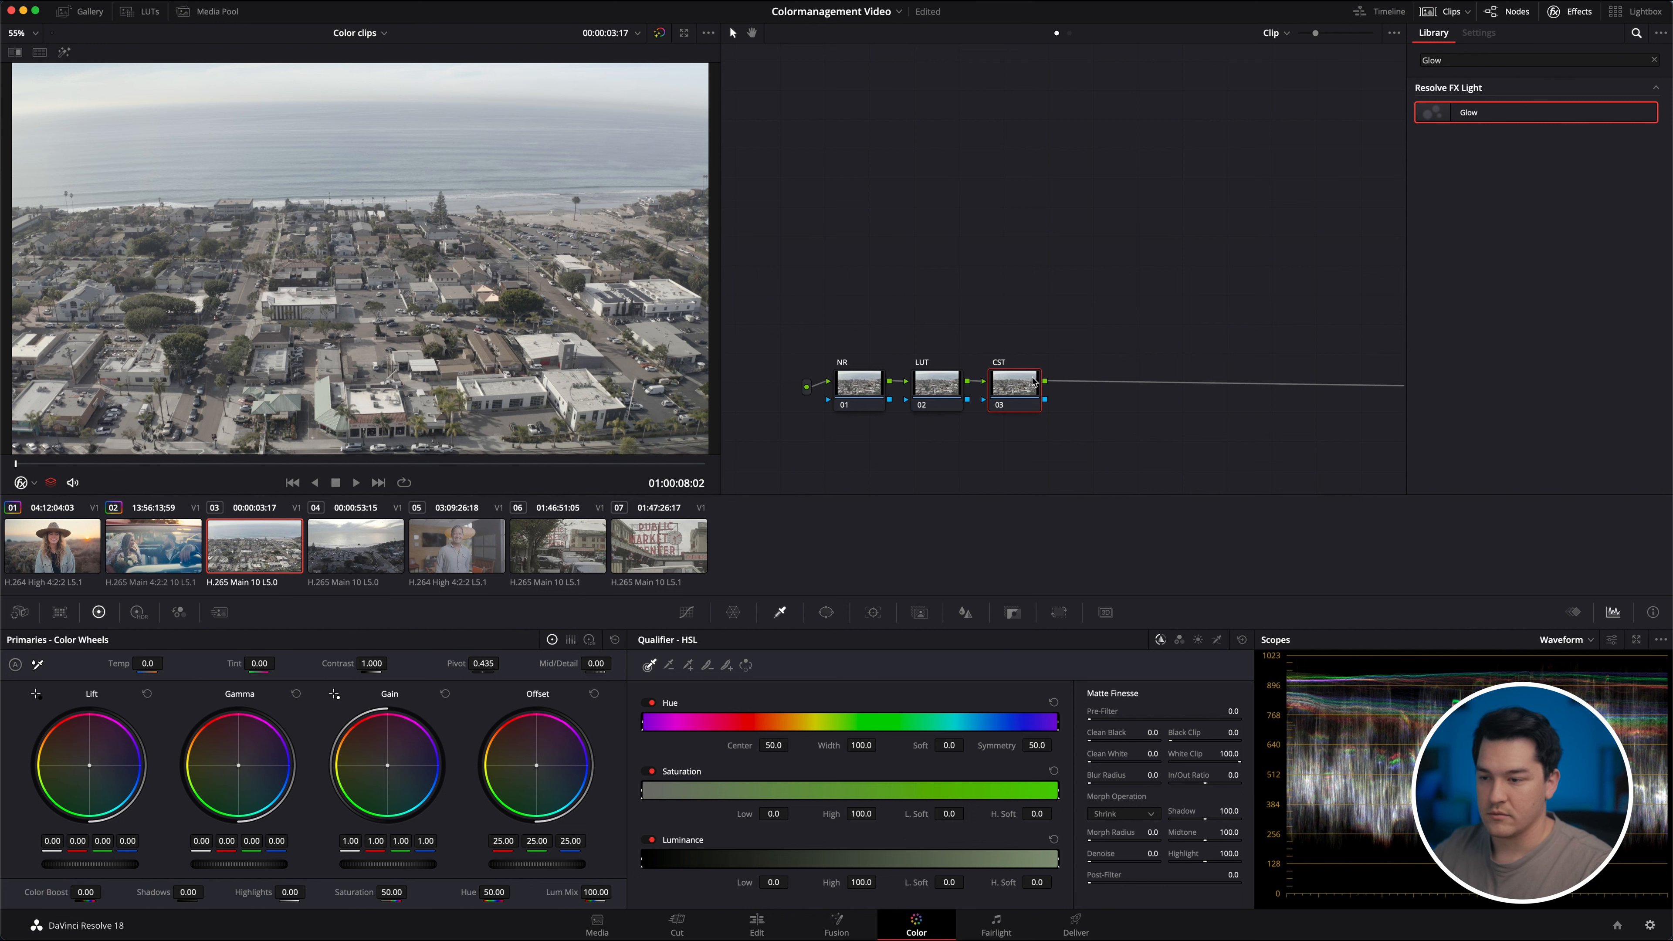
Add a serial node after CST, place it in a new row above NR, and tighten the lower row's spacing.
{"action": "key", "text": "alt+s"}
{"action": "left_click_drag", "start_coordinate": [1091, 389], "coordinate": [855, 285]}
{"action": "left_click", "coordinate": [850, 396]}
{"action": "left_click", "coordinate": [939, 388]}
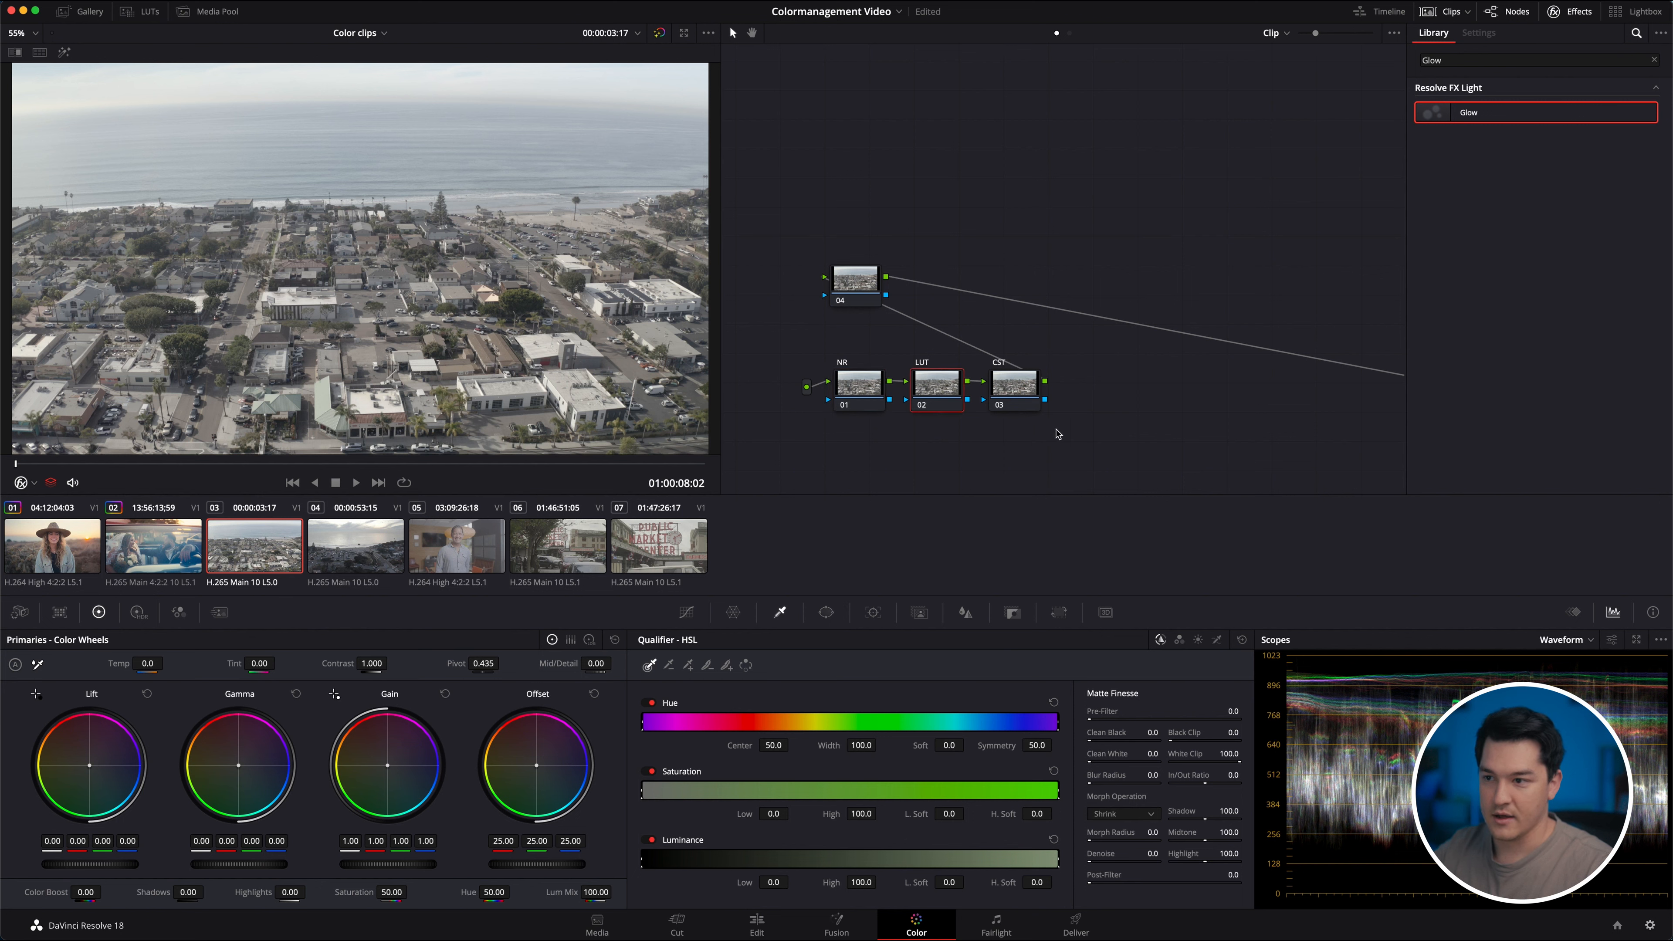
{"action": "left_click_drag", "start_coordinate": [1078, 444], "coordinate": [929, 387]}
{"action": "left_click", "coordinate": [1093, 383]}
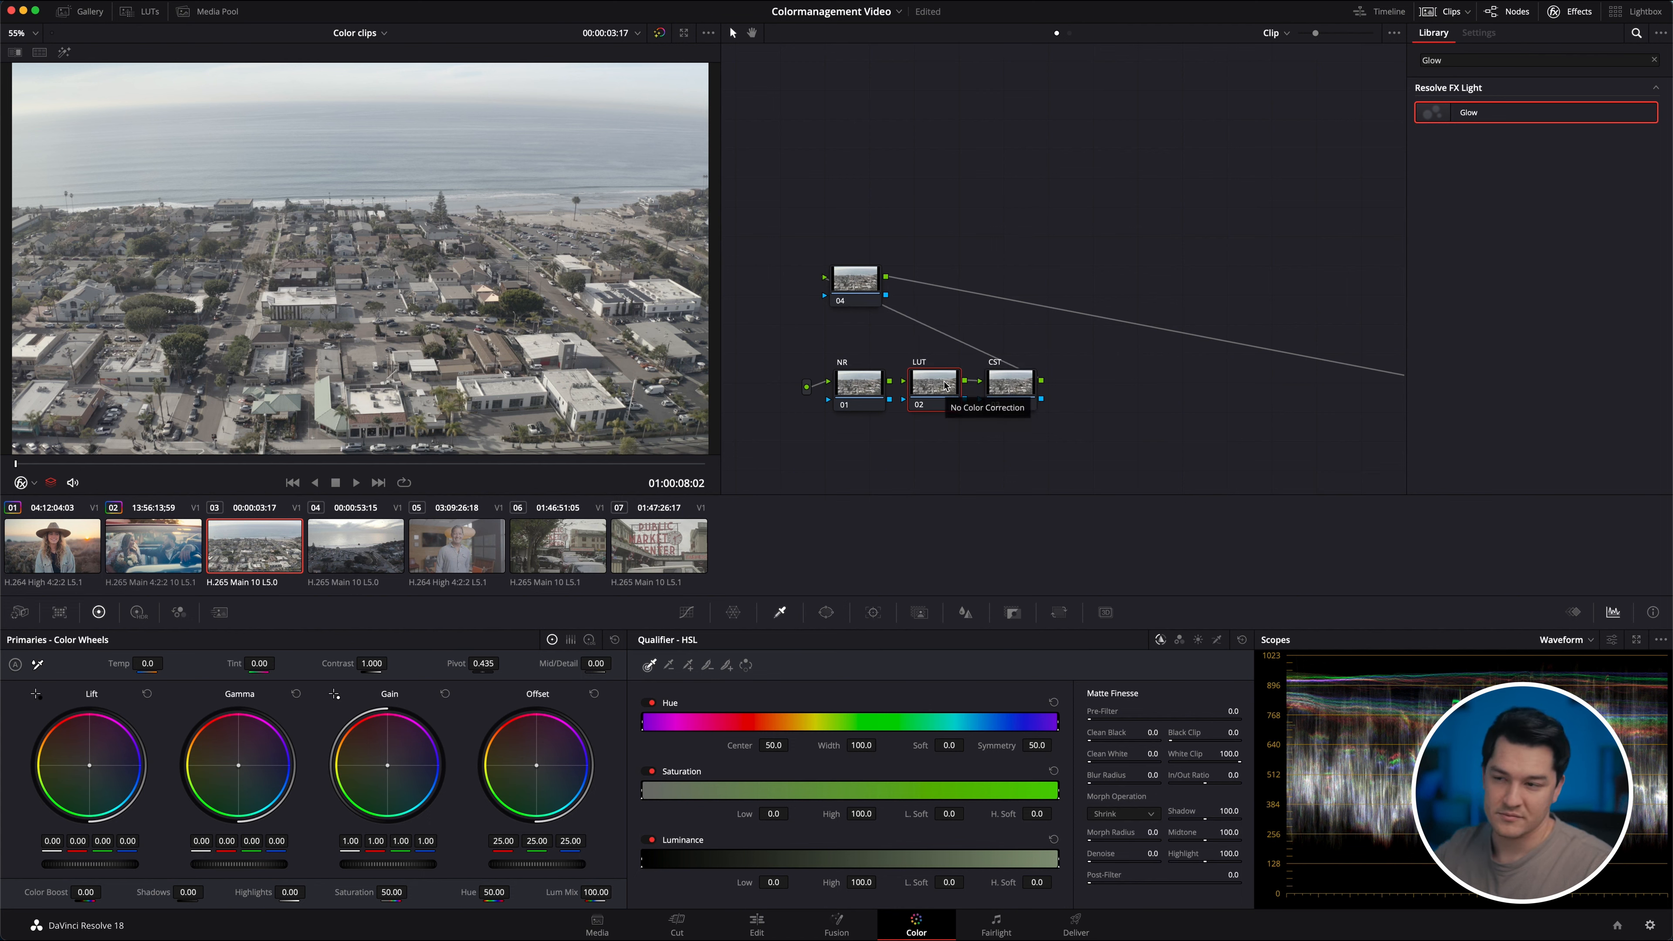
Label the upper row's first node BAL and add two serial nodes after it, labelled HI and EXP.
{"action": "left_click_drag", "start_coordinate": [843, 287], "coordinate": [841, 303]}
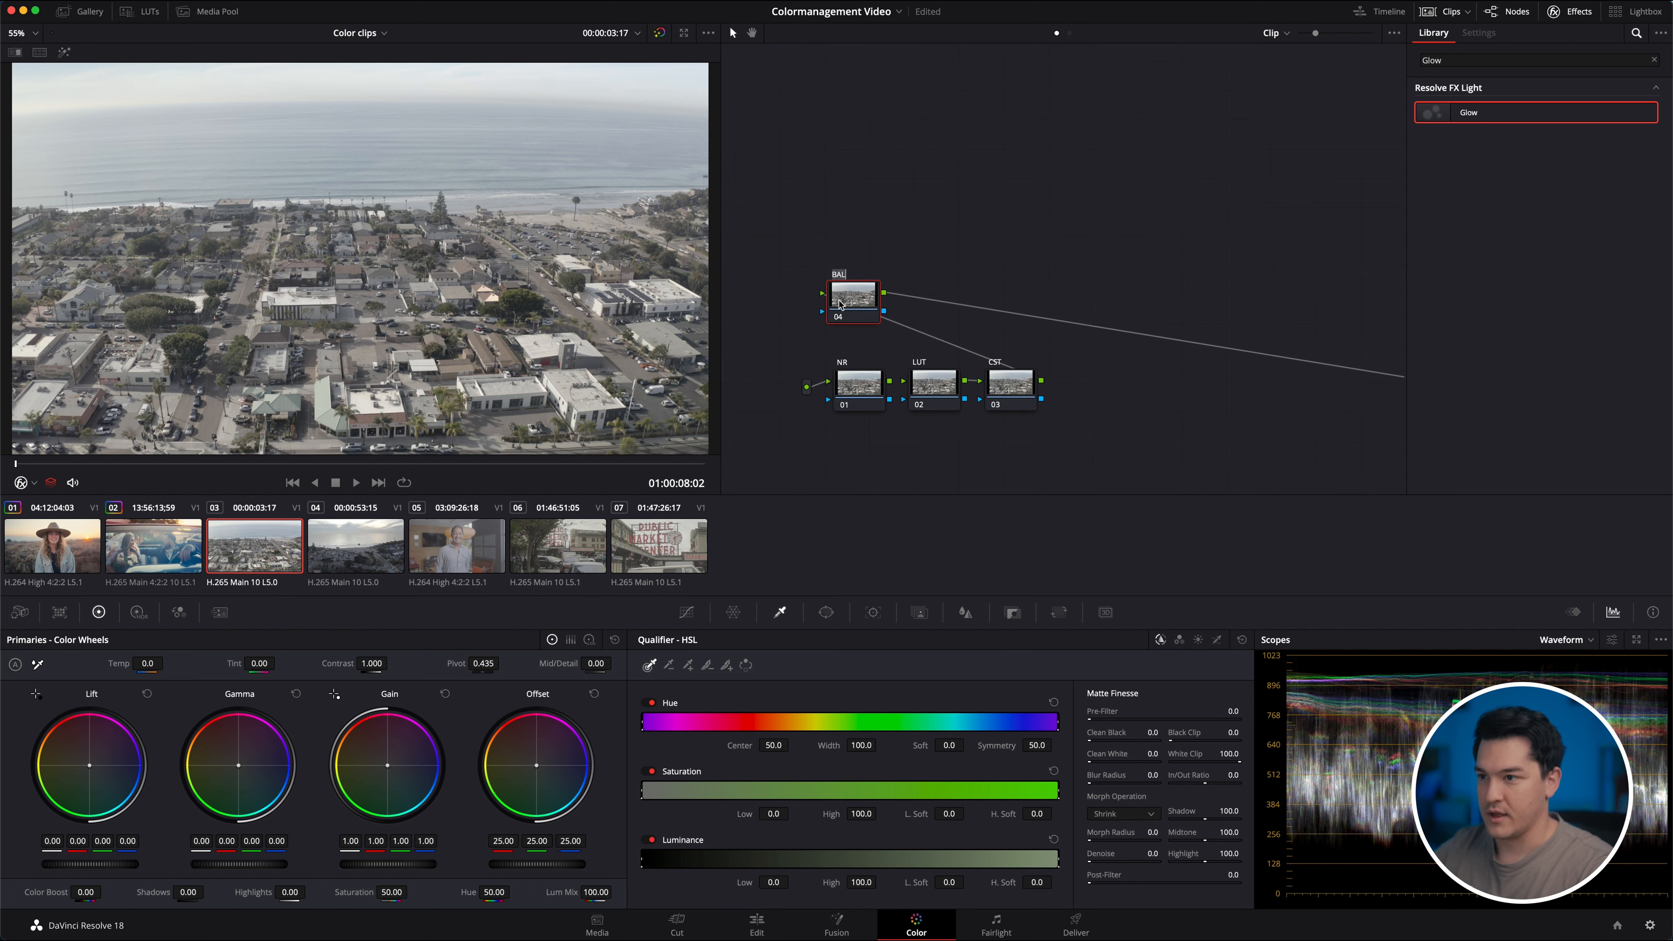
{"action": "key", "text": "alt+s"}
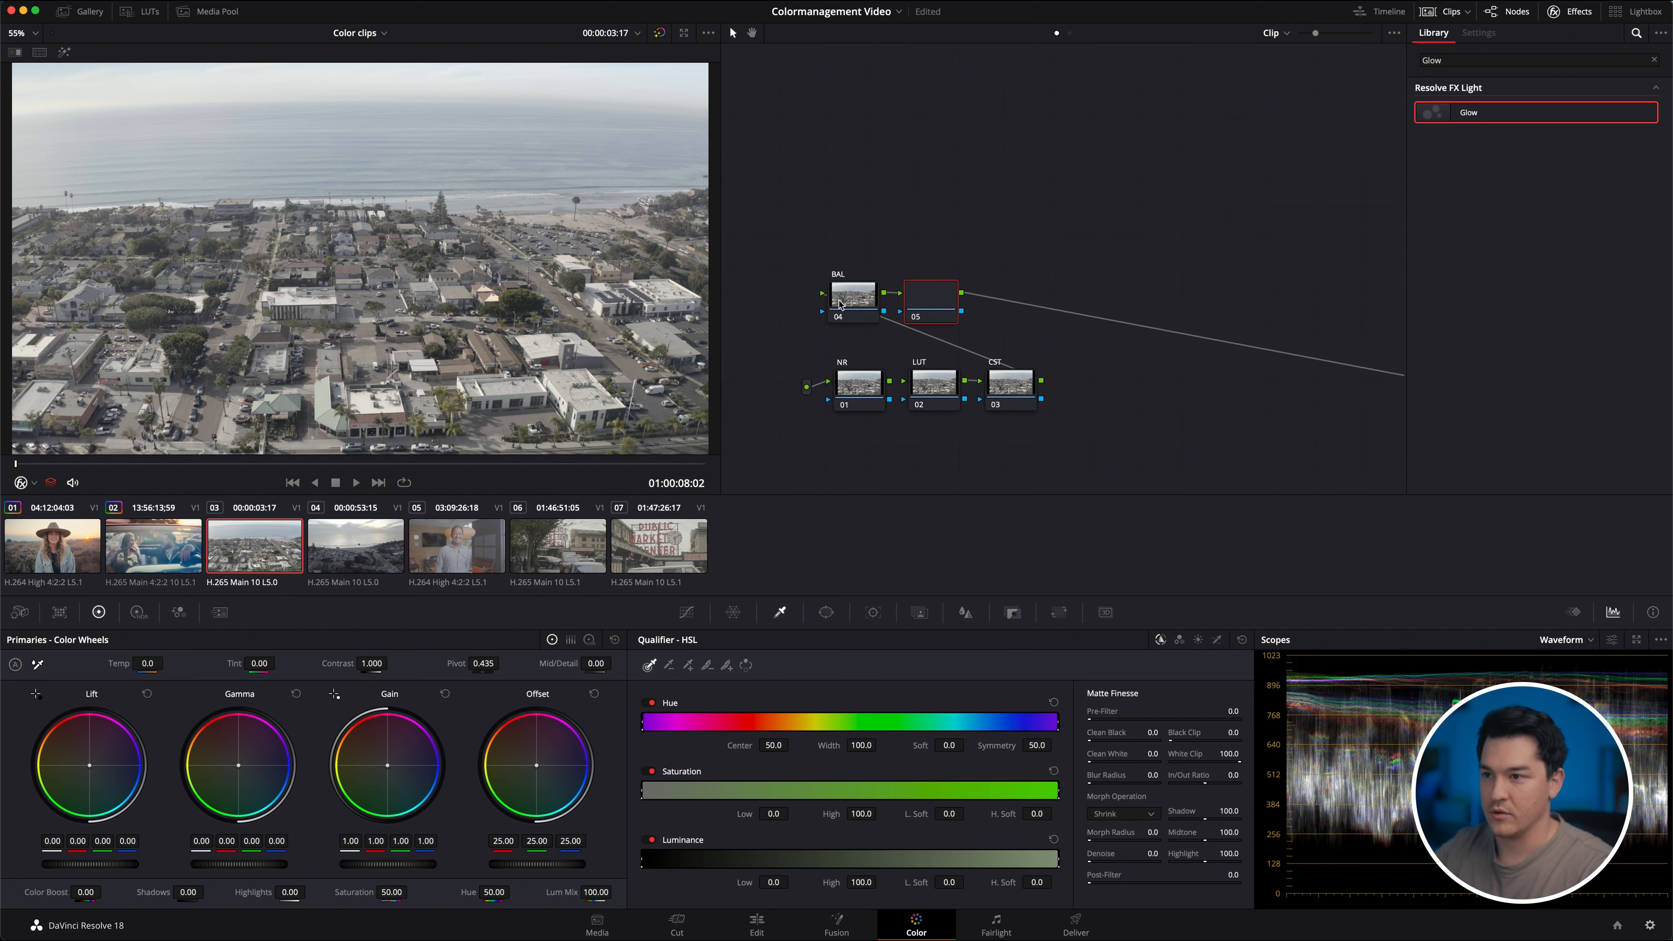
{"action": "key", "text": "alt+s"}
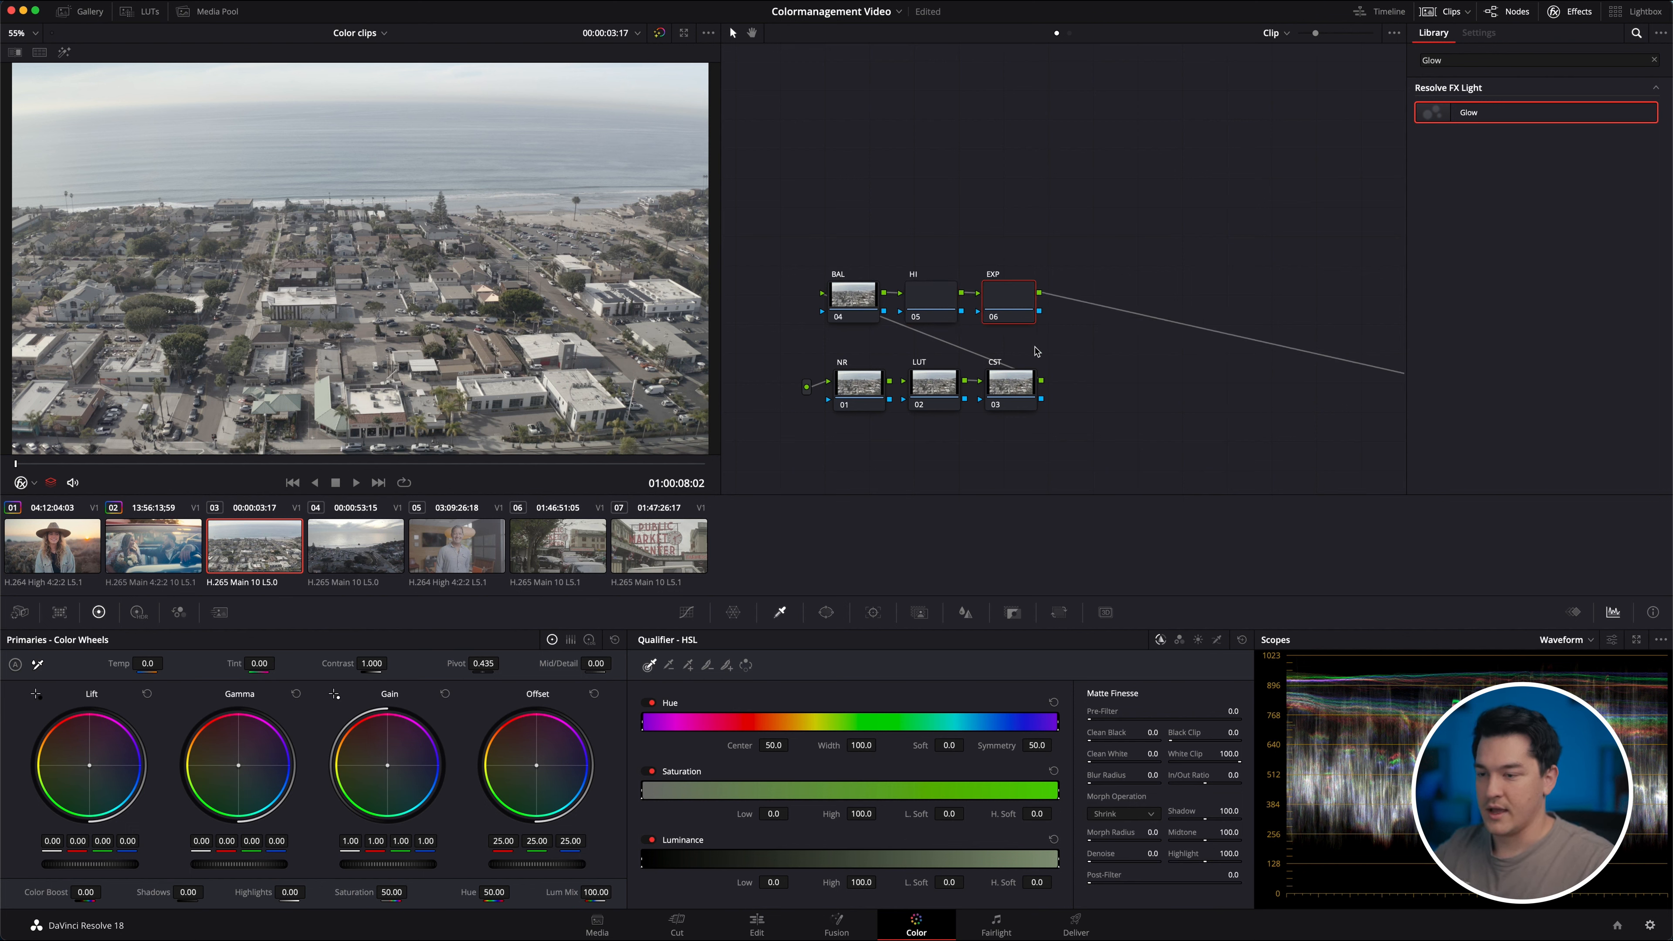
Add a serial node after EXP, place it well above the BAL row, and label it CST OUT.
{"action": "key", "text": "alt+s"}
{"action": "left_click_drag", "start_coordinate": [1077, 295], "coordinate": [832, 99]}
{"action": "type", "text": "T OUT"}
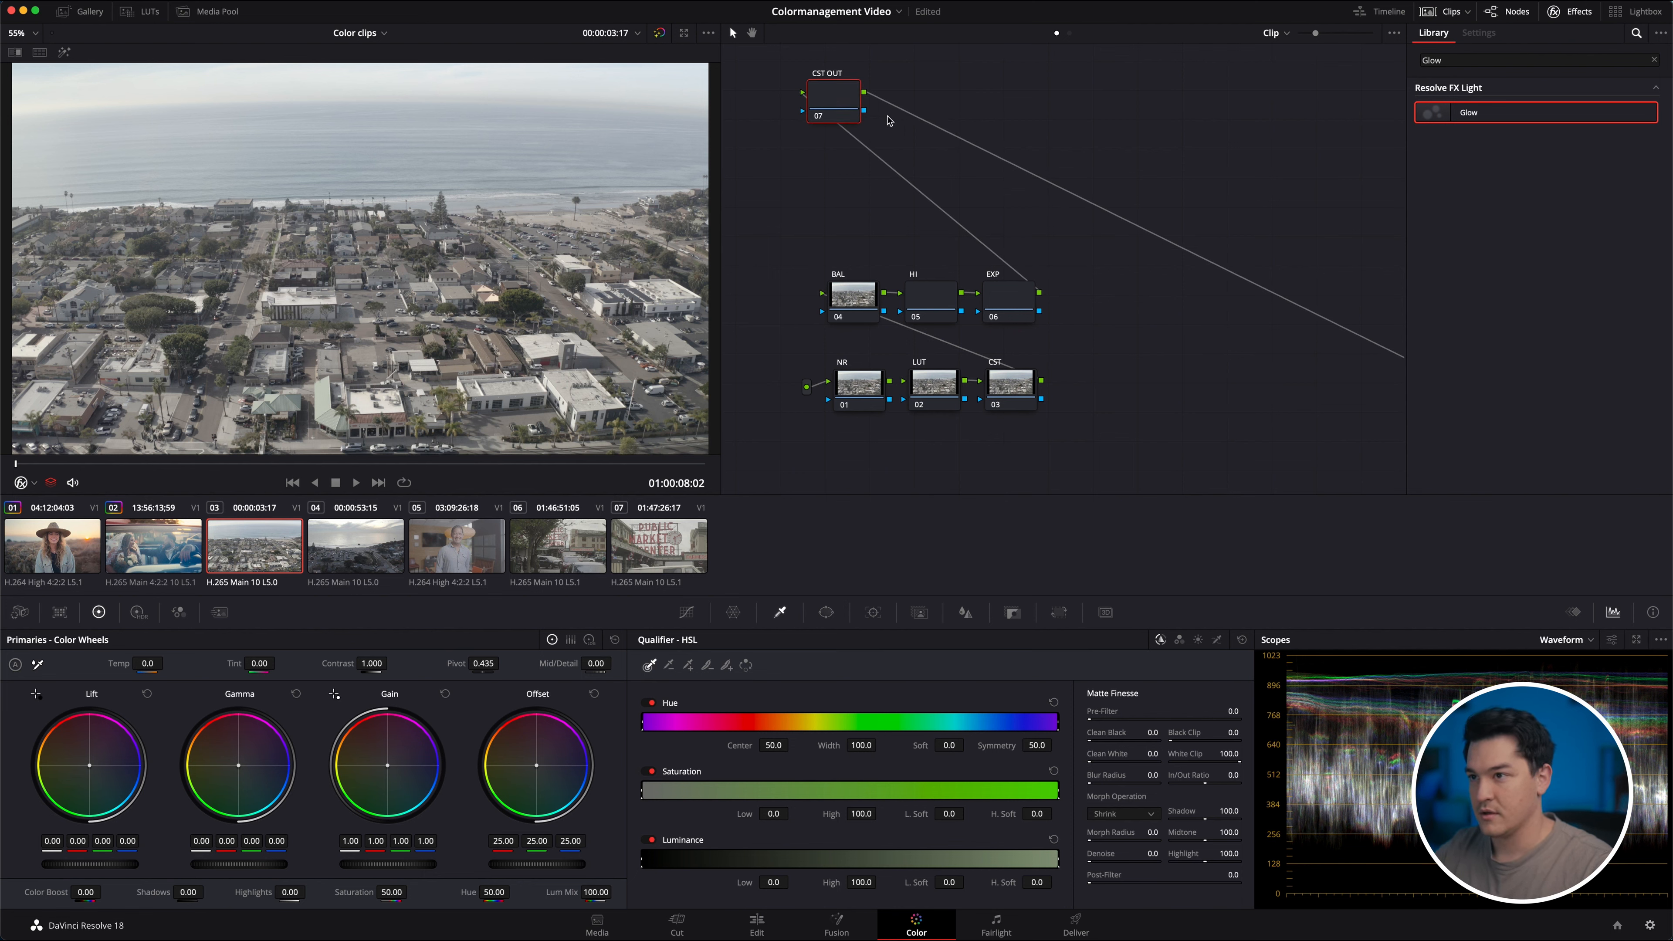
Apply the DJI DLog-M to Rec709 LUT to the node labelled LUT.
{"action": "left_click", "coordinate": [1021, 399]}
{"action": "left_click", "coordinate": [918, 398]}
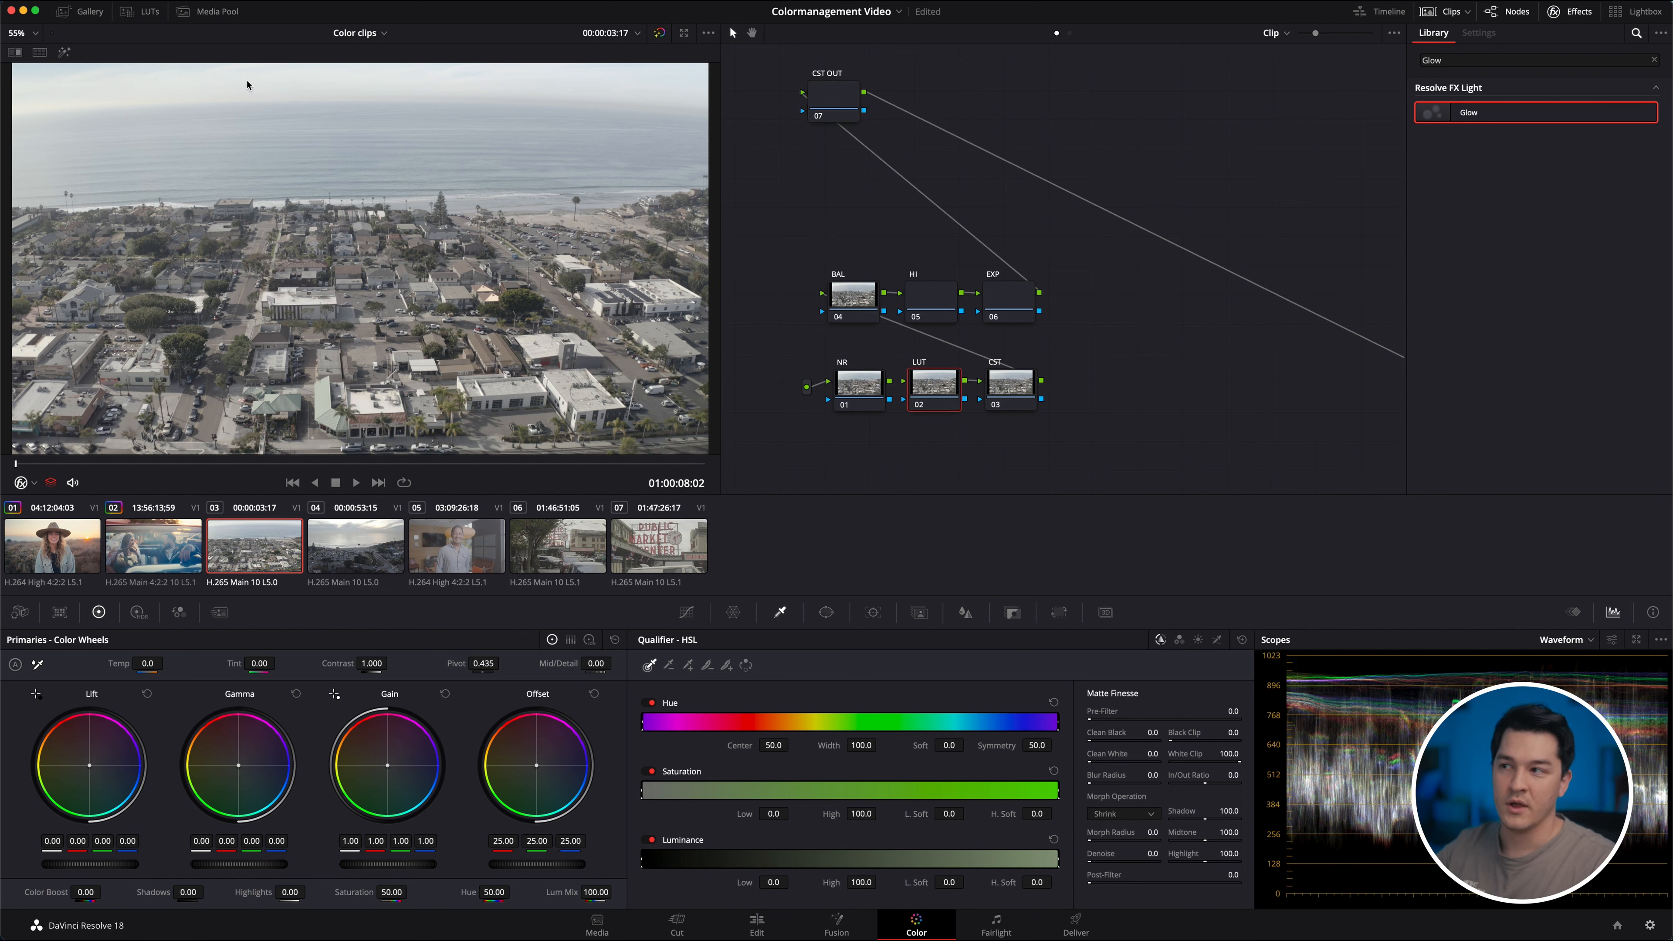
{"action": "left_click", "coordinate": [145, 13]}
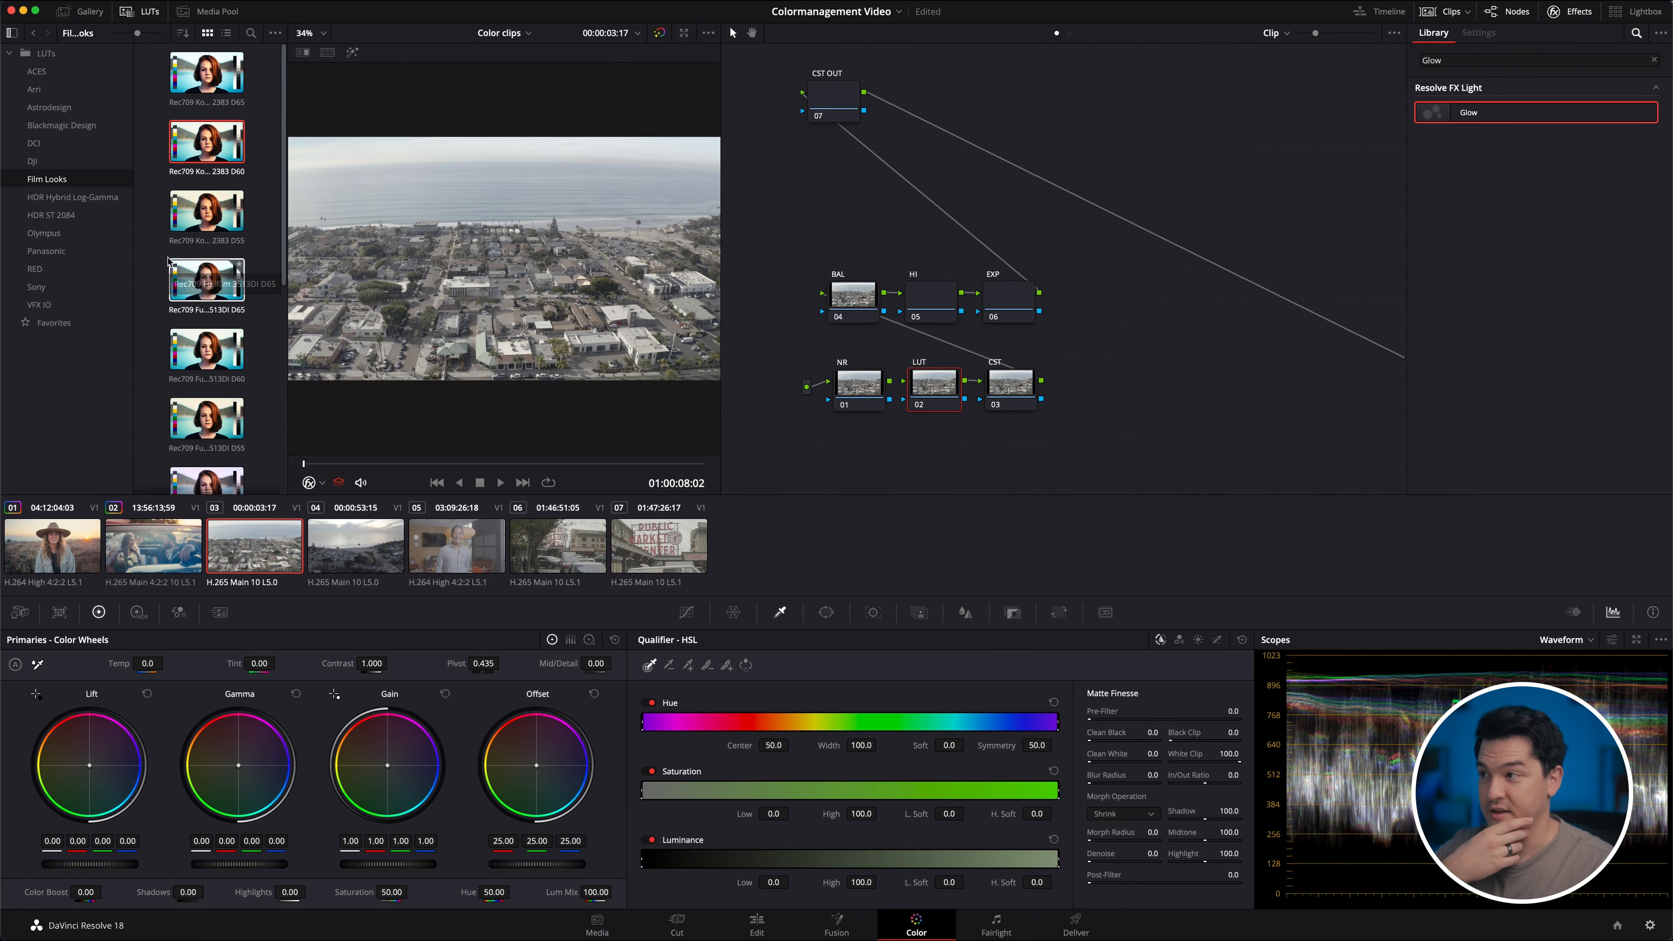
{"action": "left_click", "coordinate": [41, 164]}
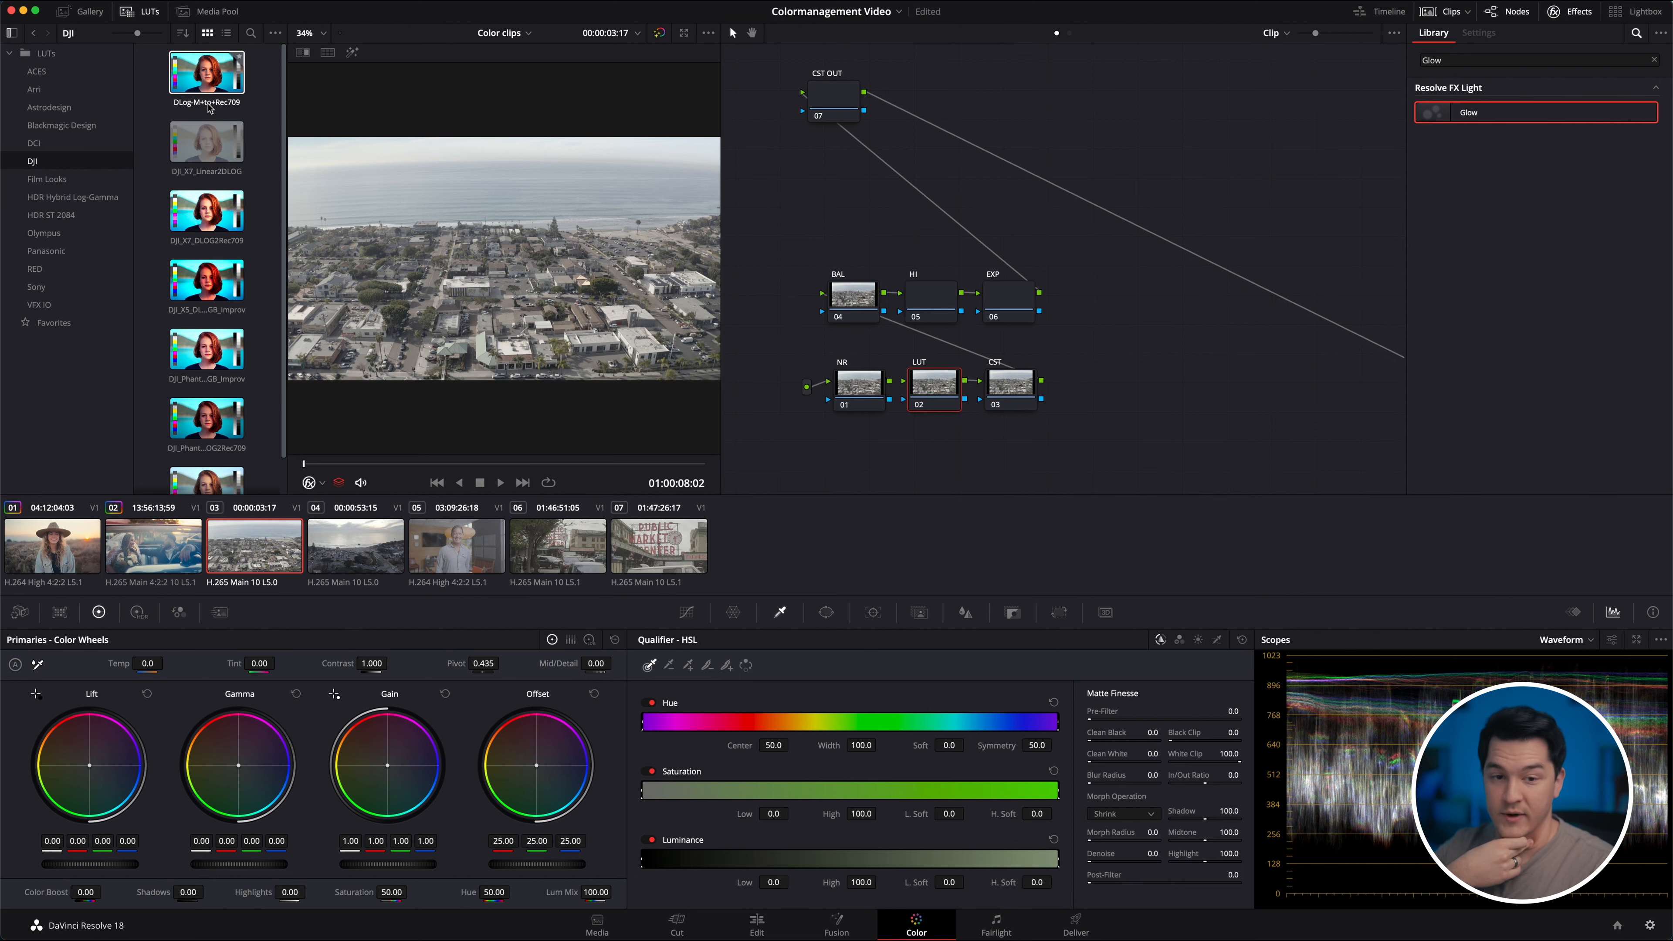
{"action": "left_click_drag", "start_coordinate": [208, 94], "coordinate": [940, 380]}
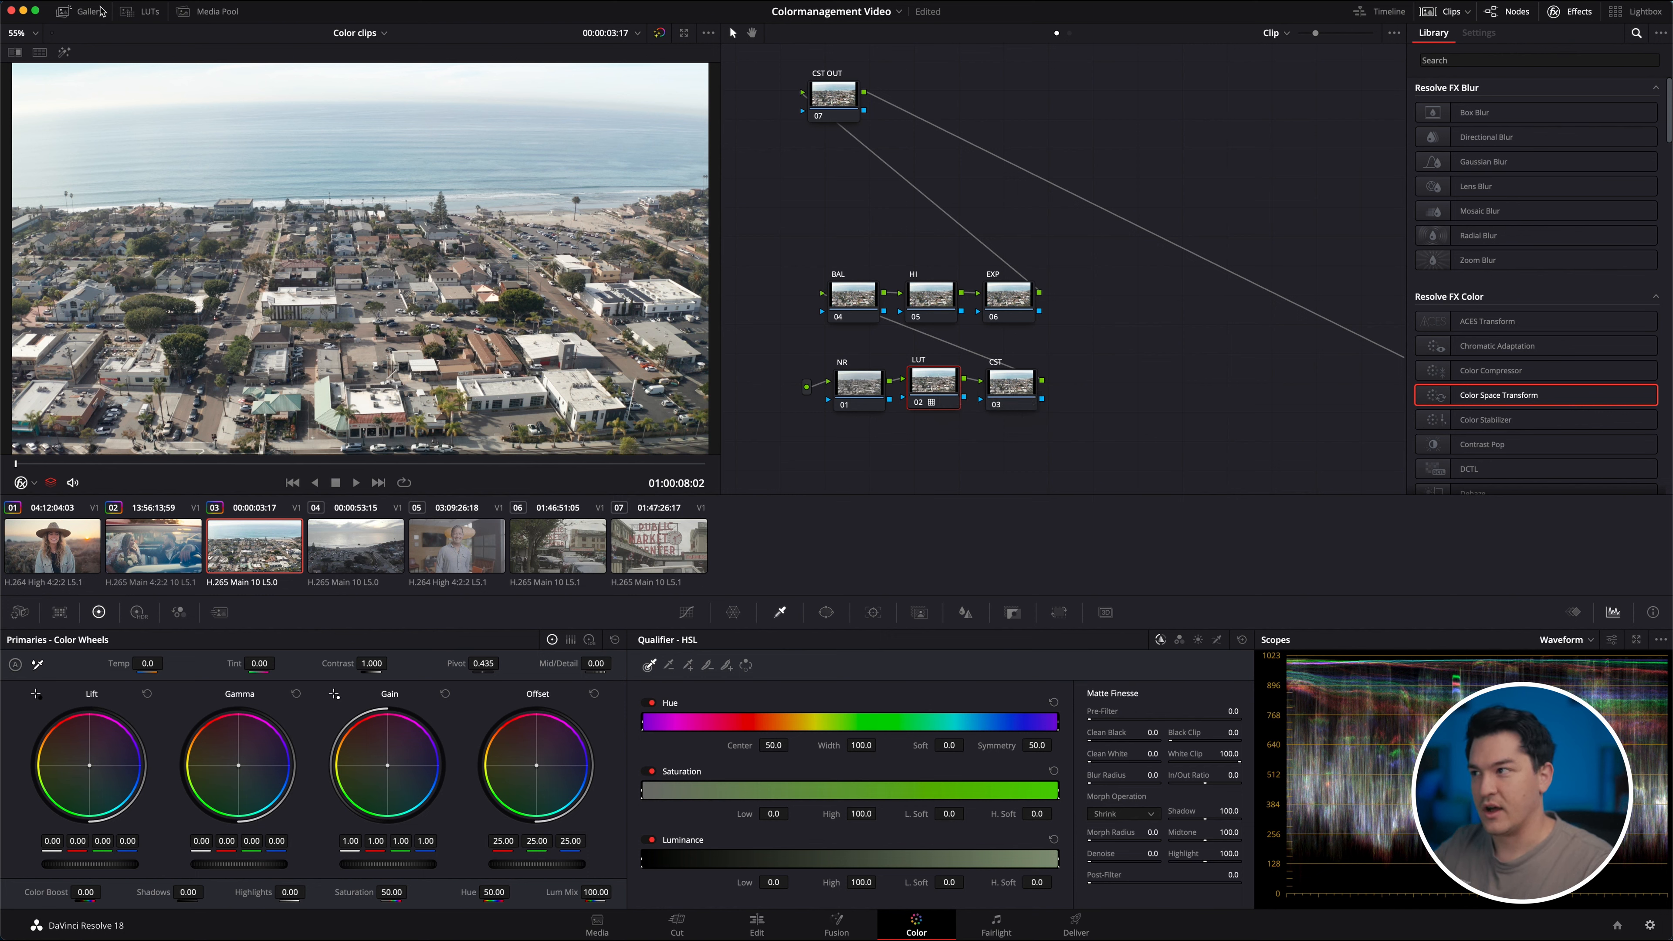
{"action": "left_click", "coordinate": [81, 12]}
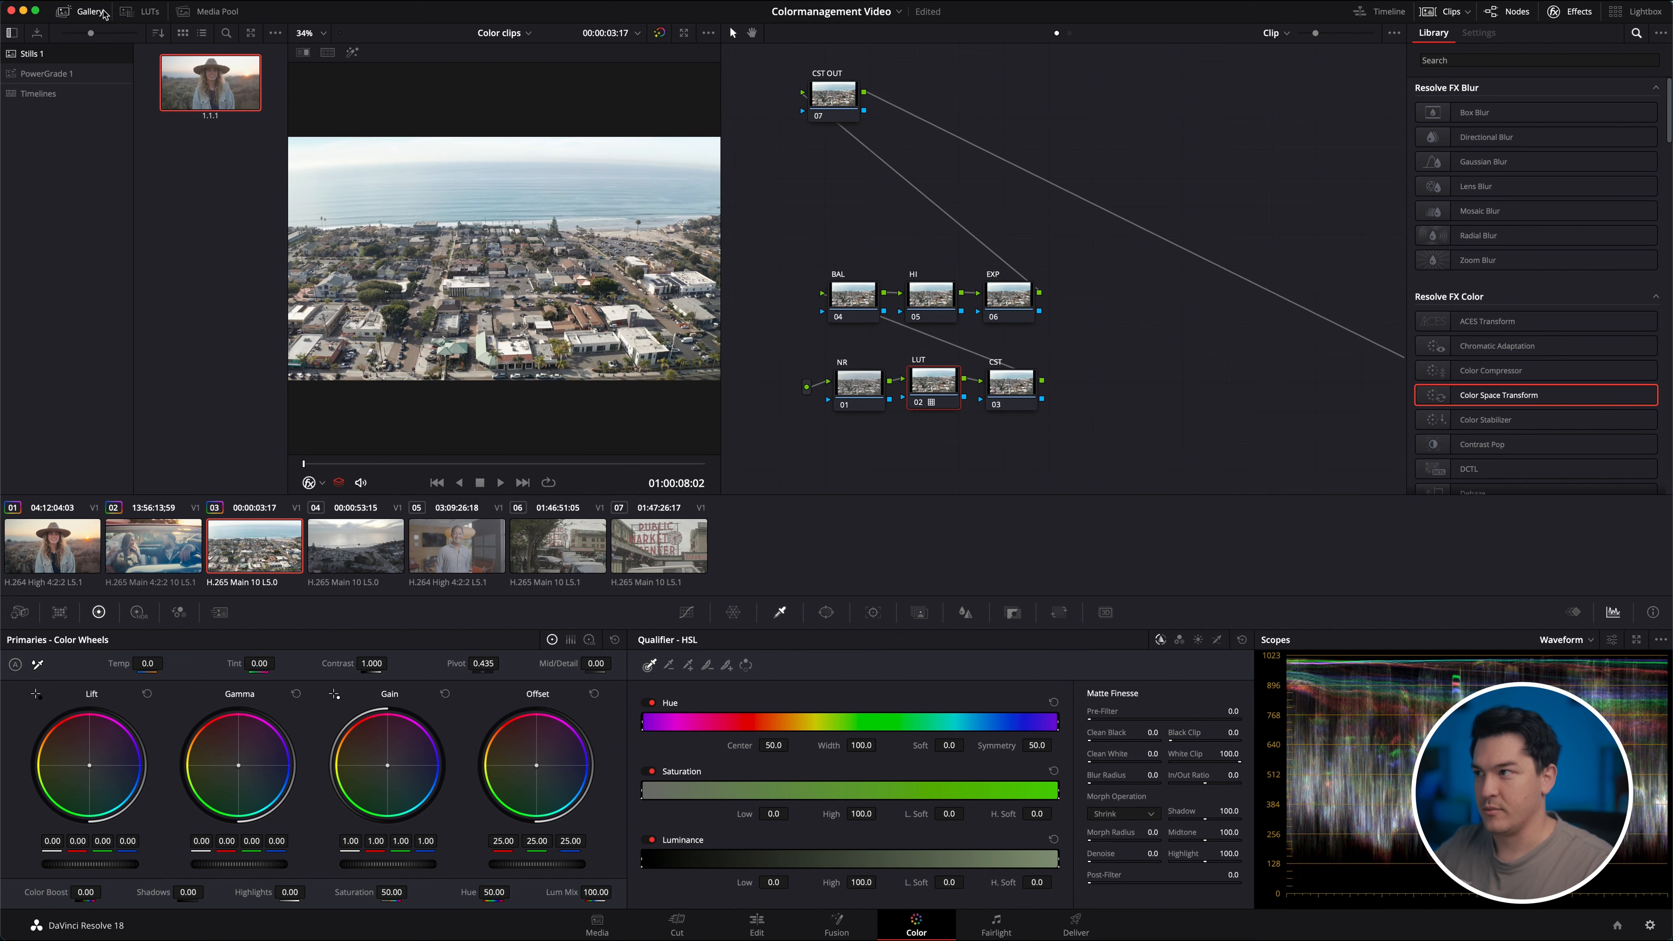
{"action": "left_click", "coordinate": [49, 76]}
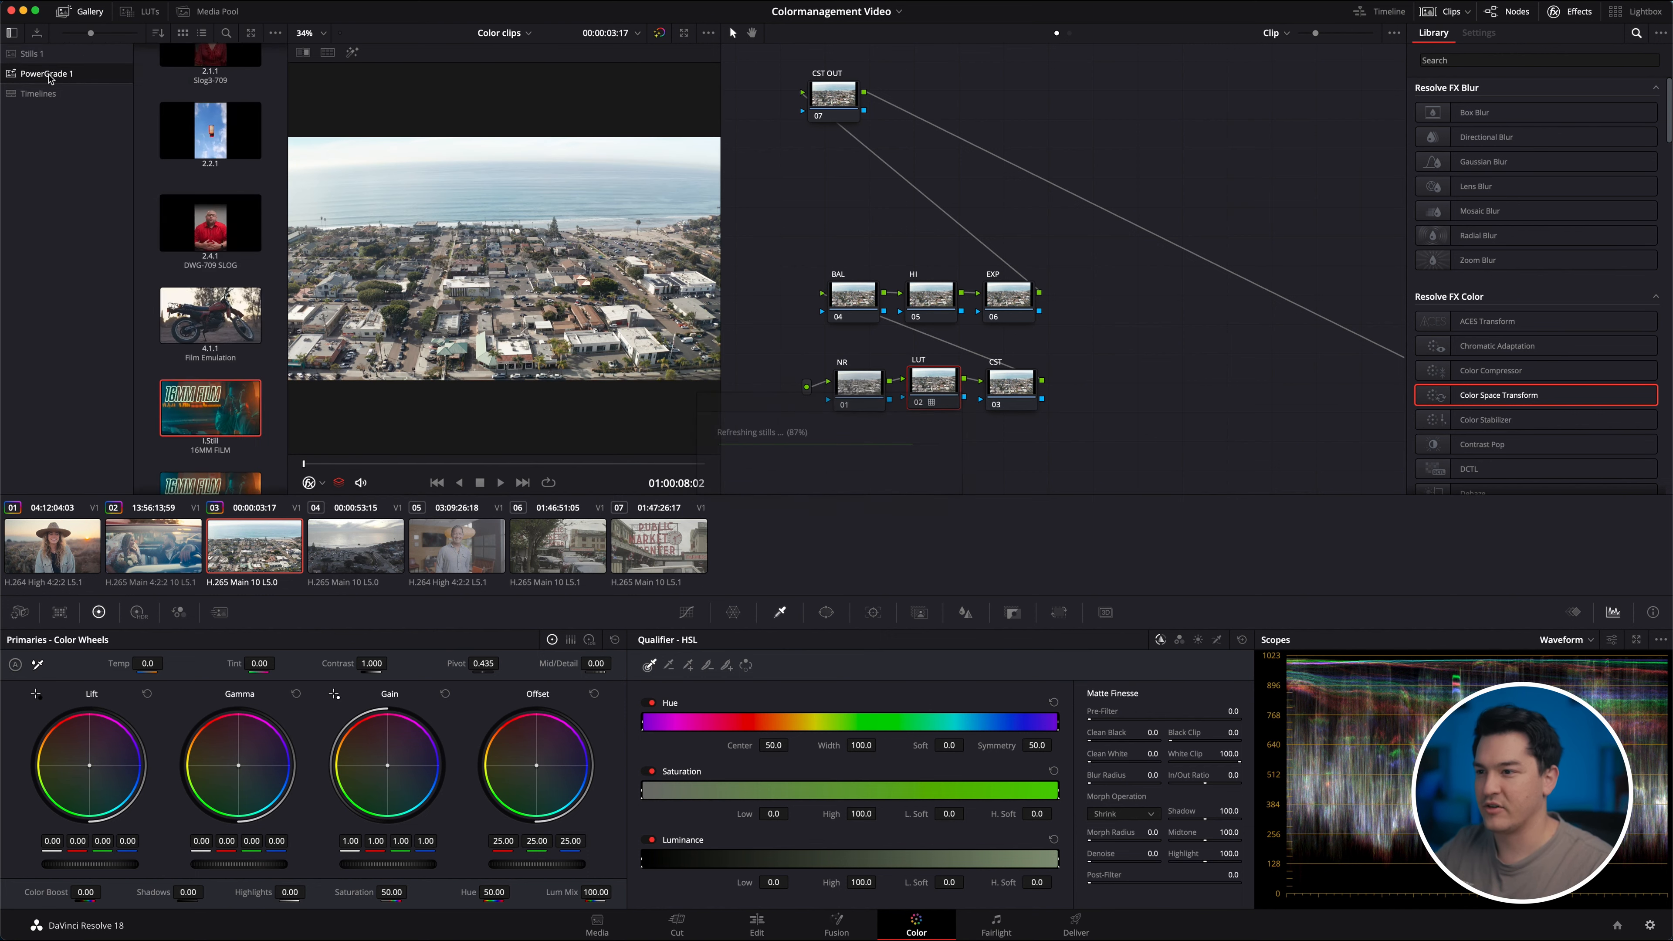
{"action": "left_click", "coordinate": [41, 54]}
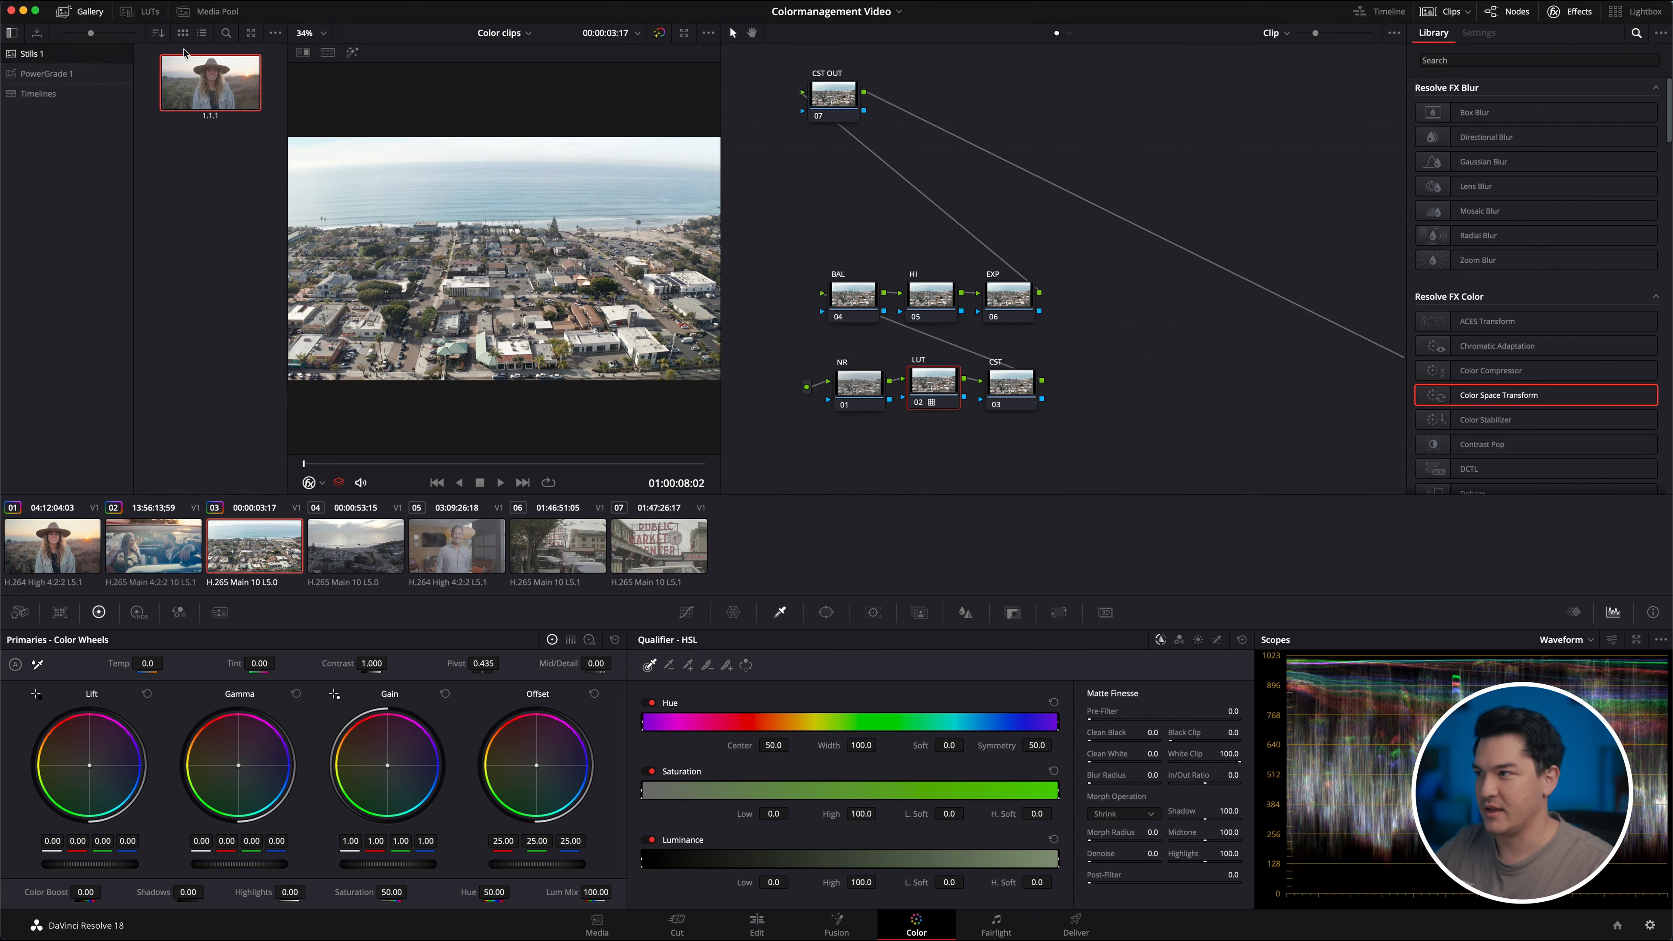
{"action": "left_click", "coordinate": [144, 15]}
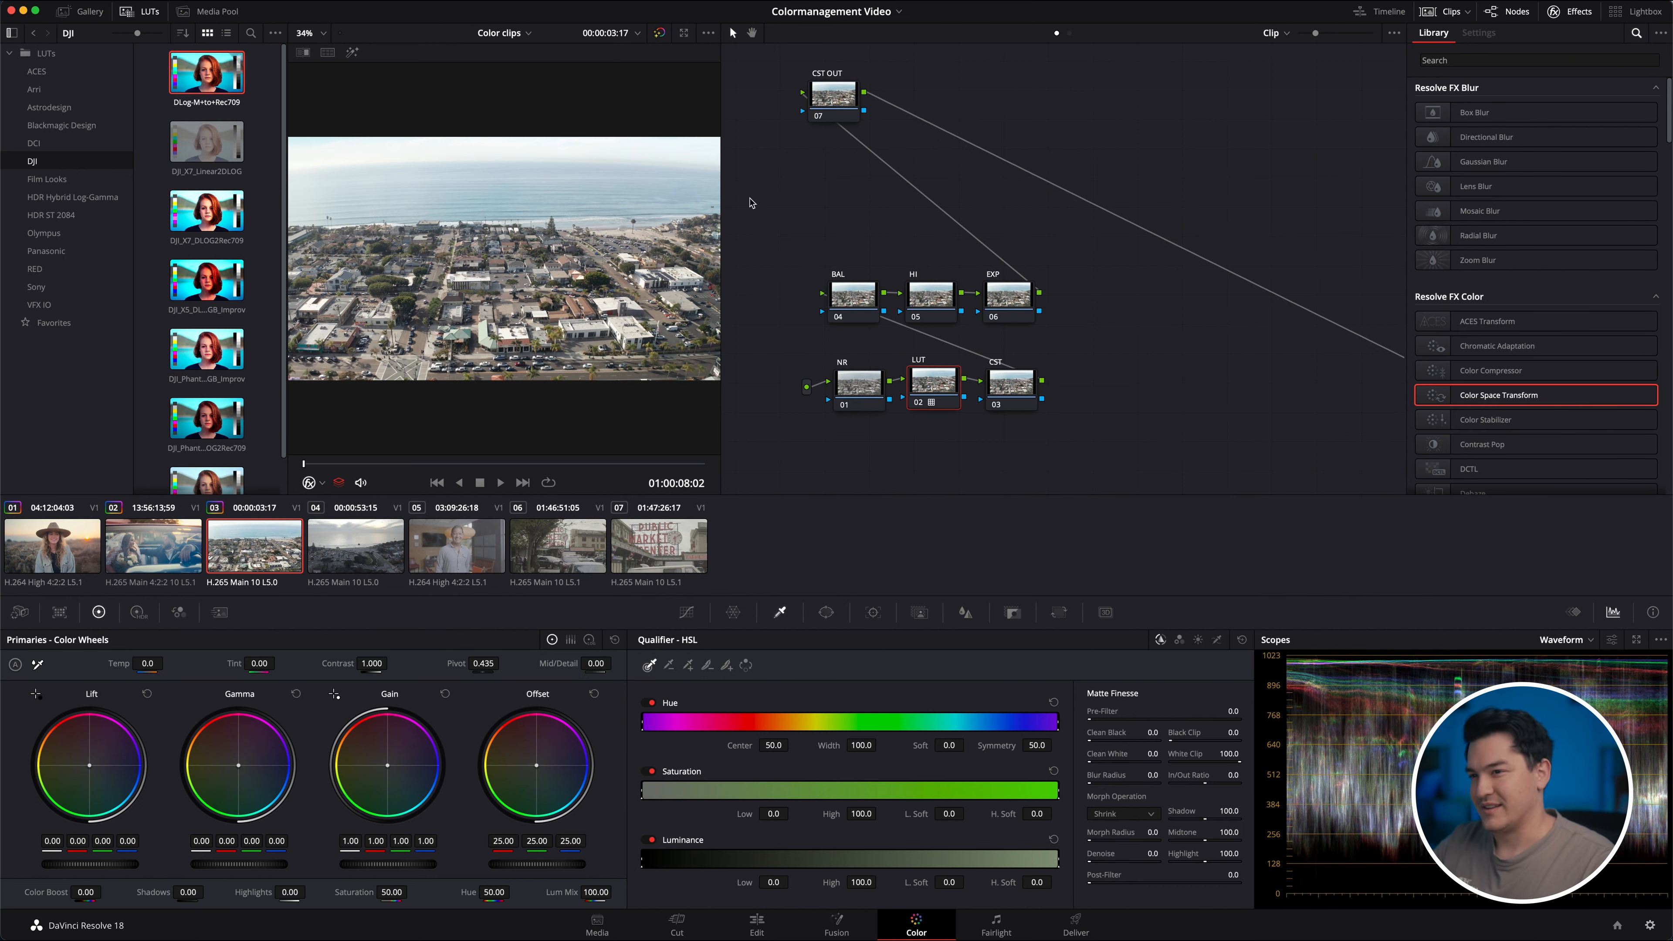
{"action": "left_click", "coordinate": [140, 11]}
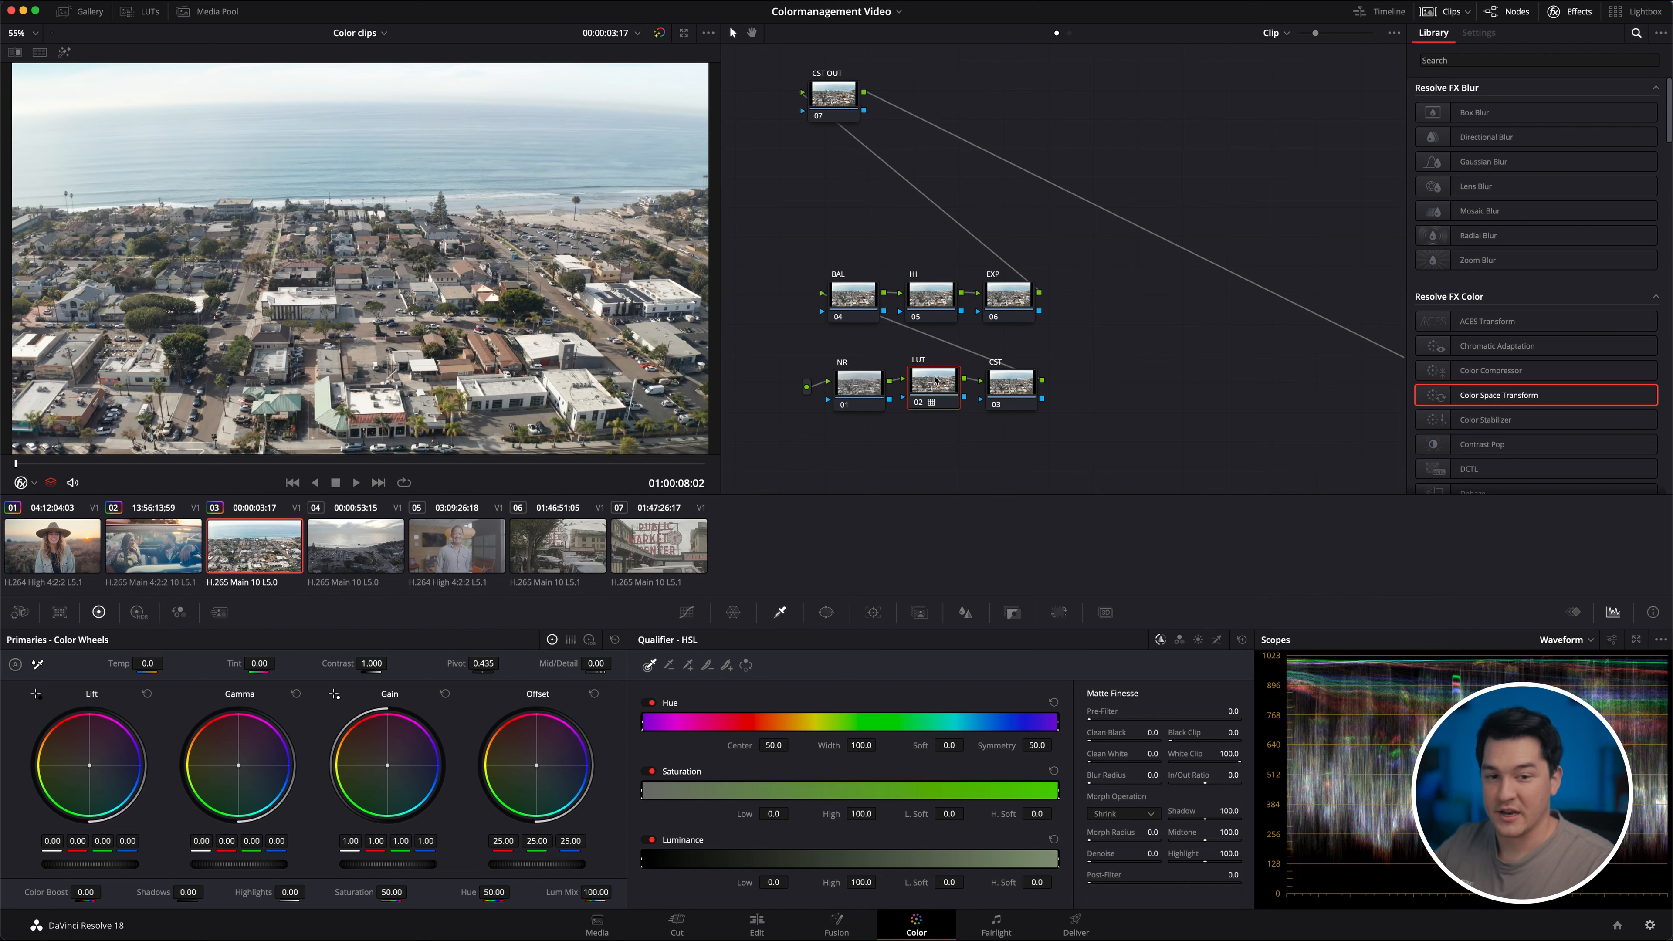
Apply the Color Space Transform effect to the CST node after the LUT node.
{"action": "left_click_drag", "start_coordinate": [1088, 447], "coordinate": [918, 411]}
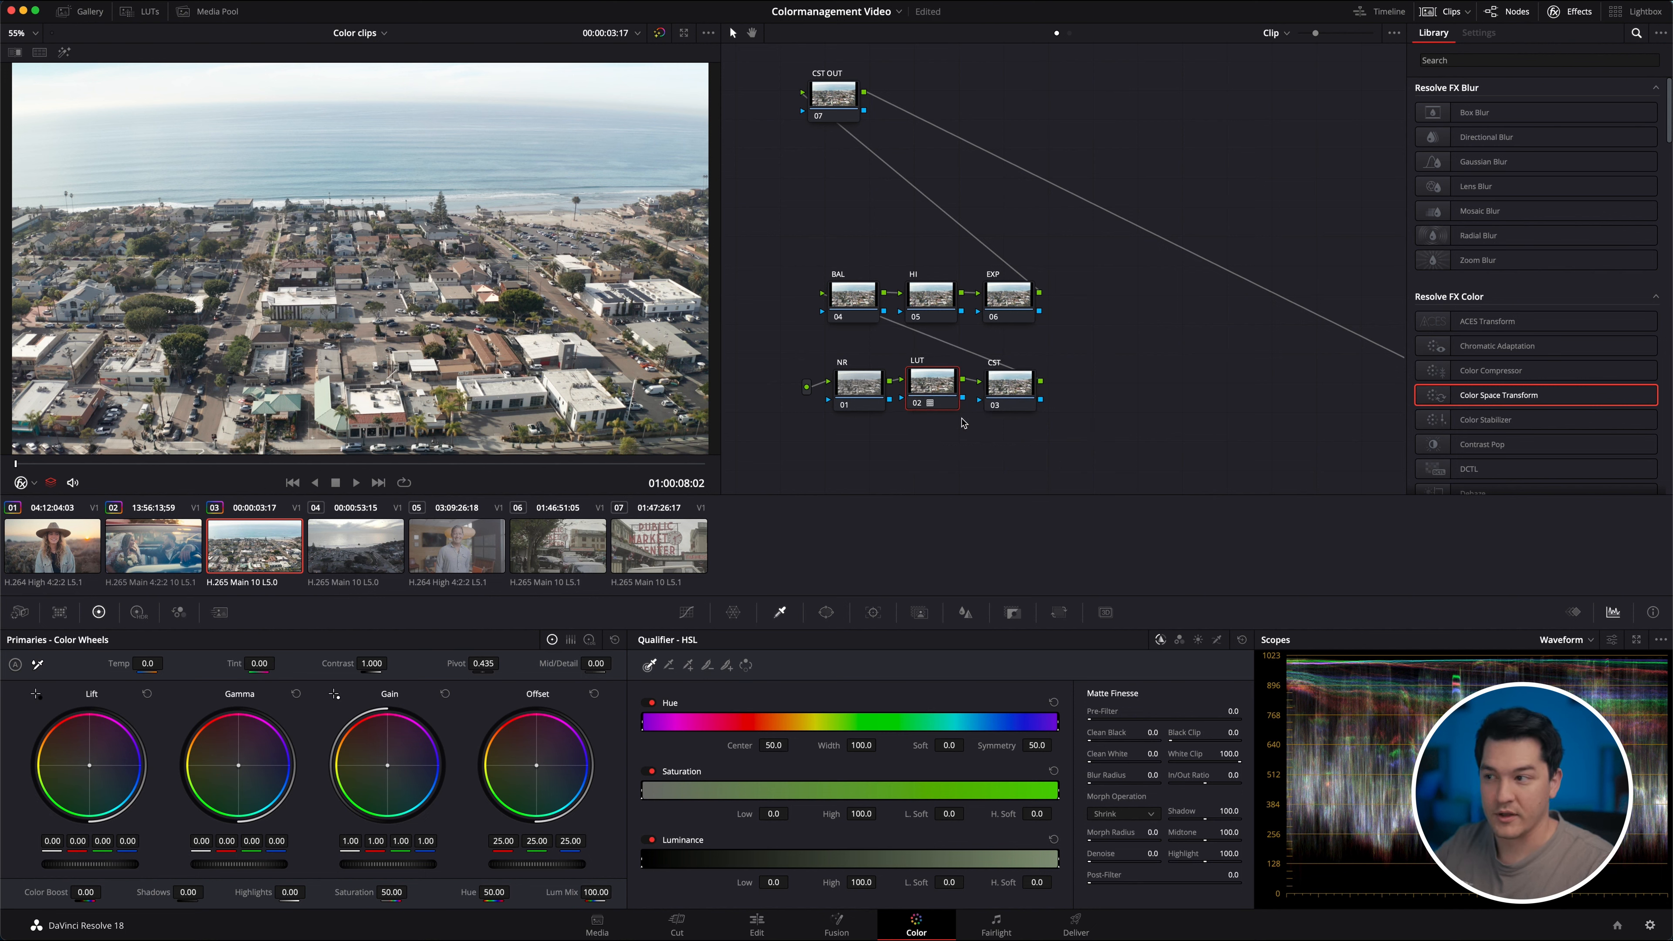
{"action": "left_click", "coordinate": [1018, 386]}
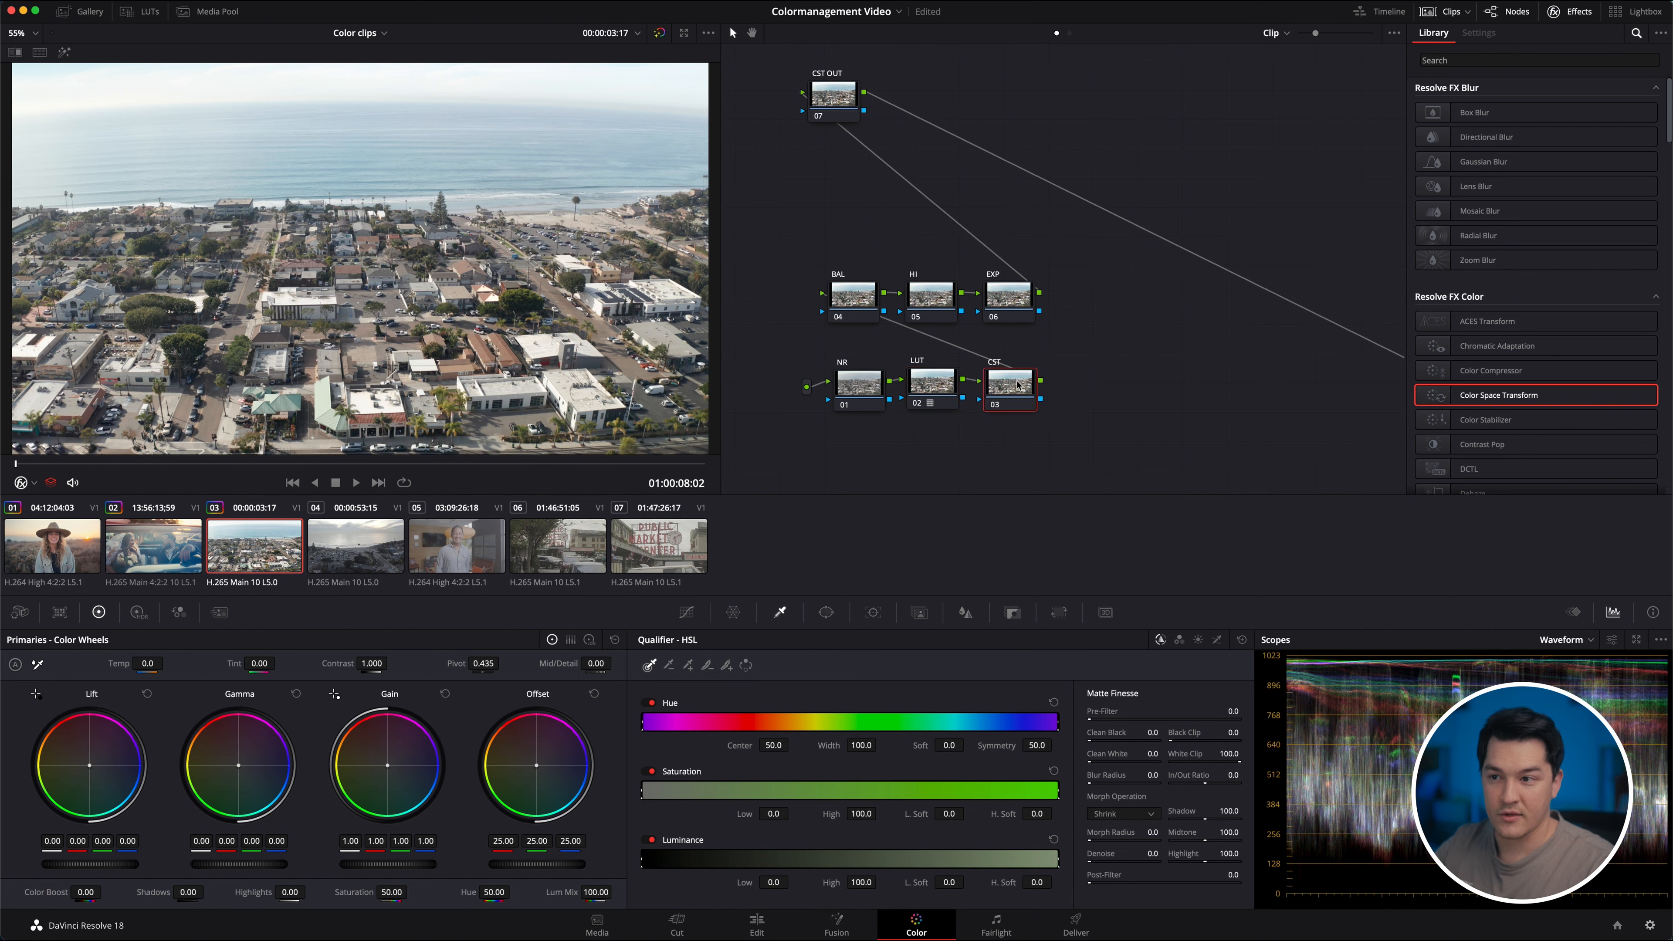
{"action": "left_click_drag", "start_coordinate": [1436, 394], "coordinate": [1022, 391]}
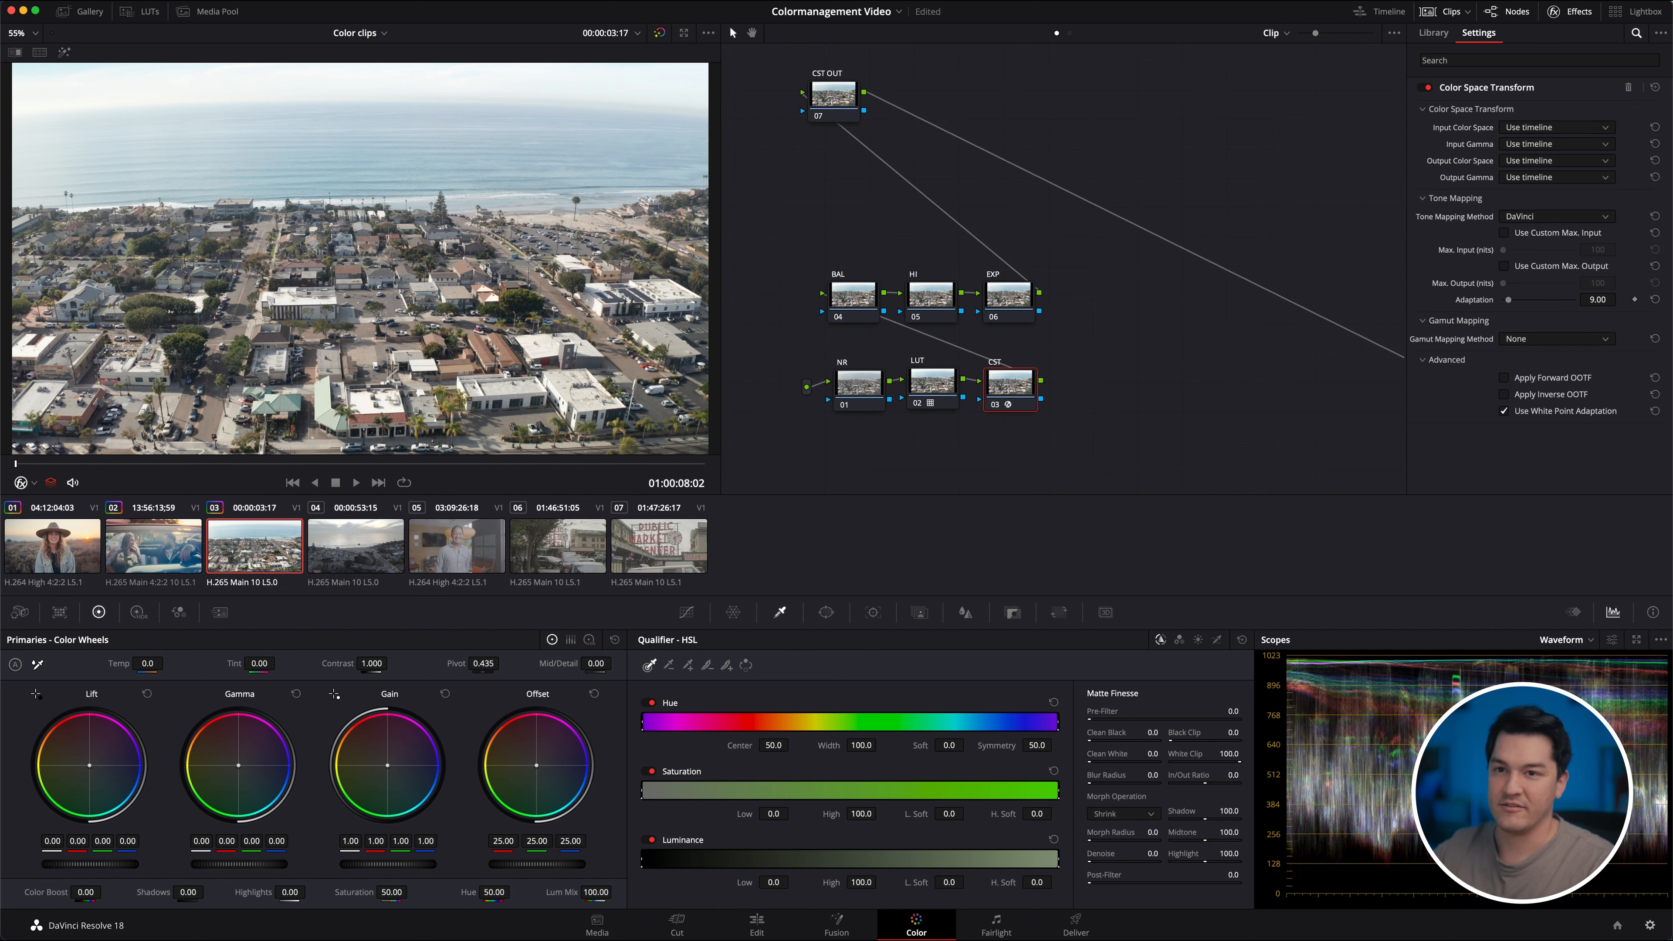
Browse the input color space options of the CST node's Color Space Transform.
{"action": "left_click", "coordinate": [1547, 128]}
{"action": "scroll", "coordinate": [1554, 210], "scroll_direction": "down", "scroll_amount": 10}
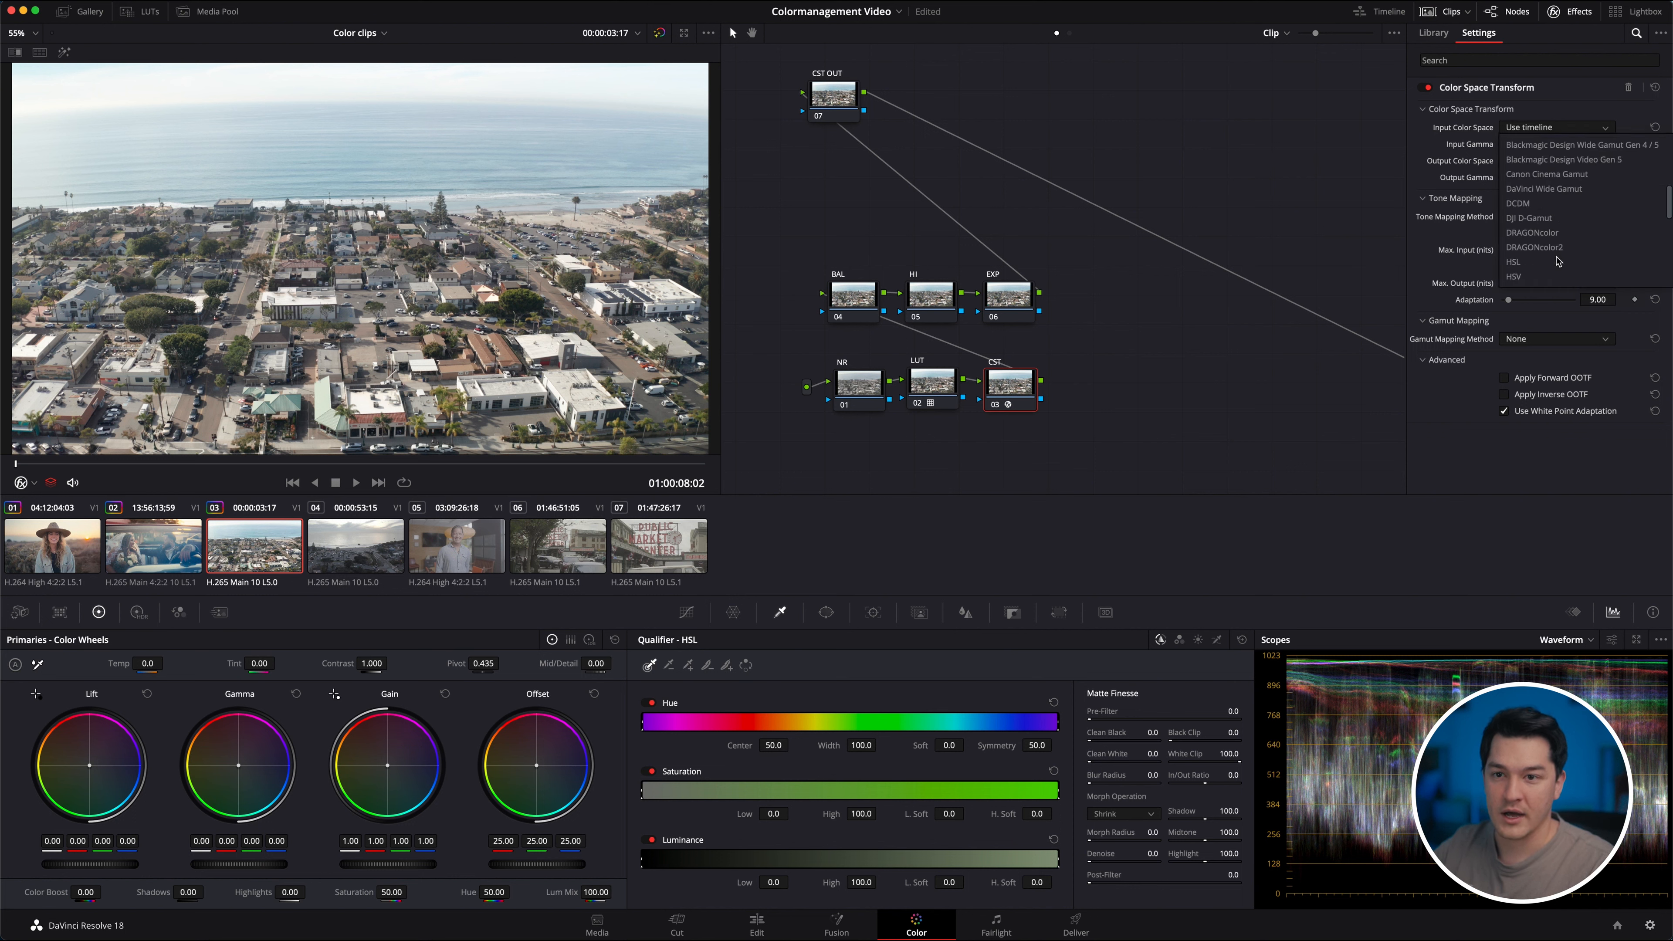
{"action": "scroll", "coordinate": [1561, 222], "scroll_direction": "up", "scroll_amount": 5}
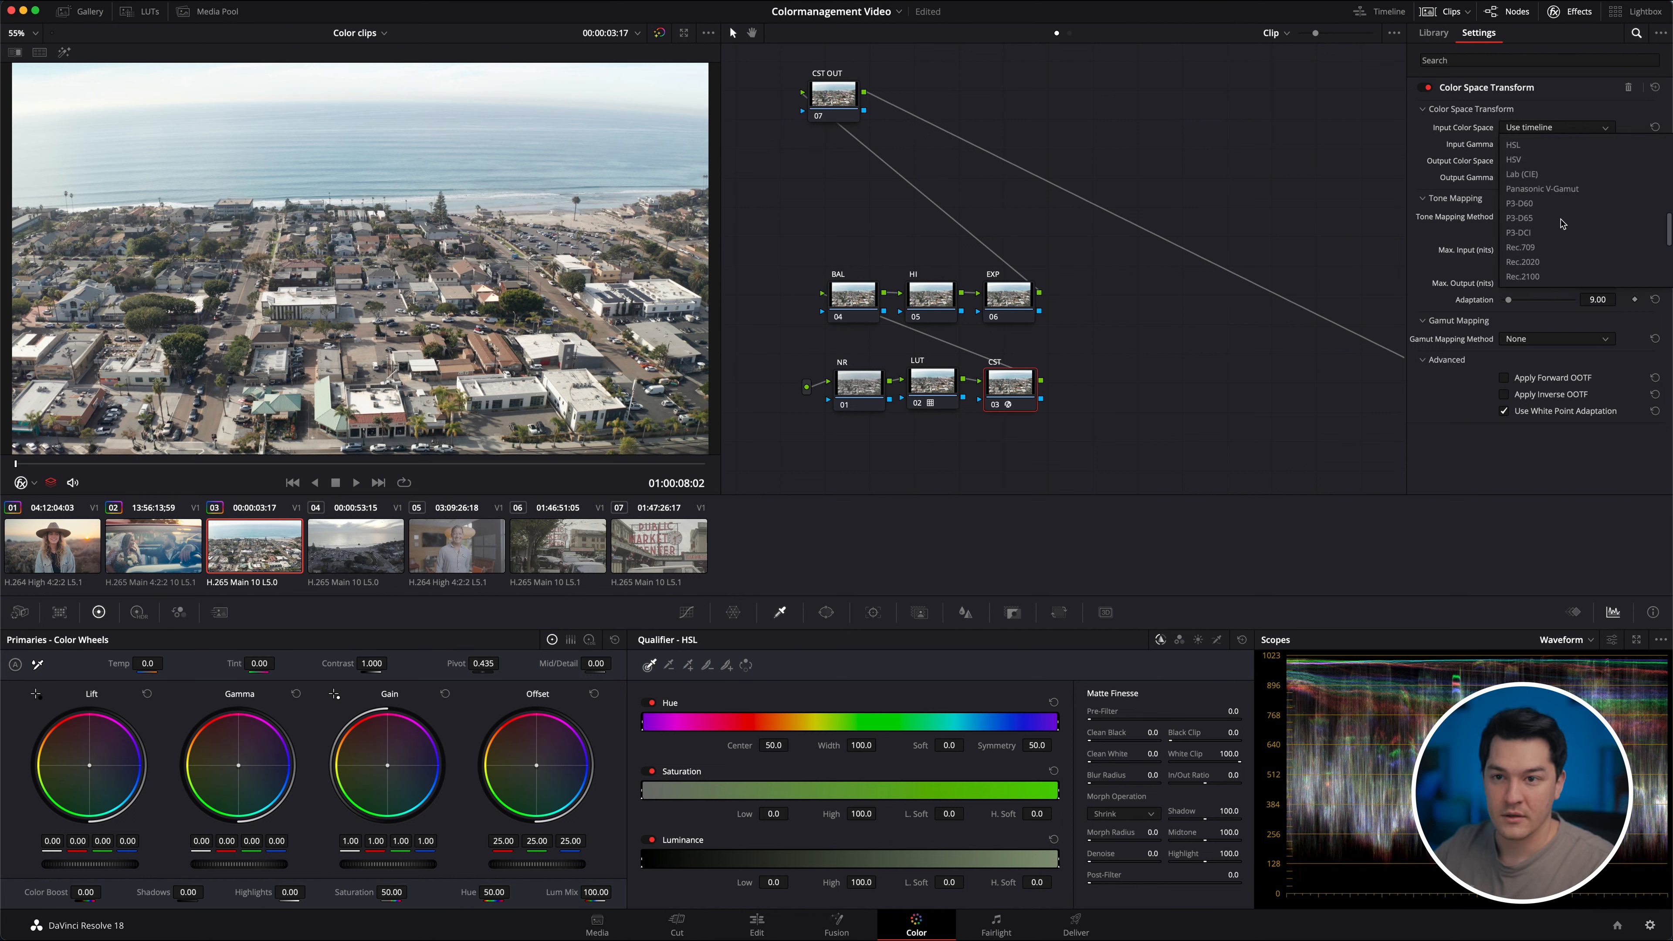
Set the CST node's input color space to Rec.709 and its input gamma to Gamma 2.4.
{"action": "scroll", "coordinate": [1544, 197], "scroll_direction": "up", "scroll_amount": 3}
{"action": "left_click", "coordinate": [1545, 189]}
{"action": "left_click", "coordinate": [1544, 145]}
{"action": "scroll", "coordinate": [1555, 257], "scroll_direction": "down", "scroll_amount": 3}
{"action": "scroll", "coordinate": [1555, 228], "scroll_direction": "down", "scroll_amount": 3}
{"action": "left_click", "coordinate": [1554, 235]}
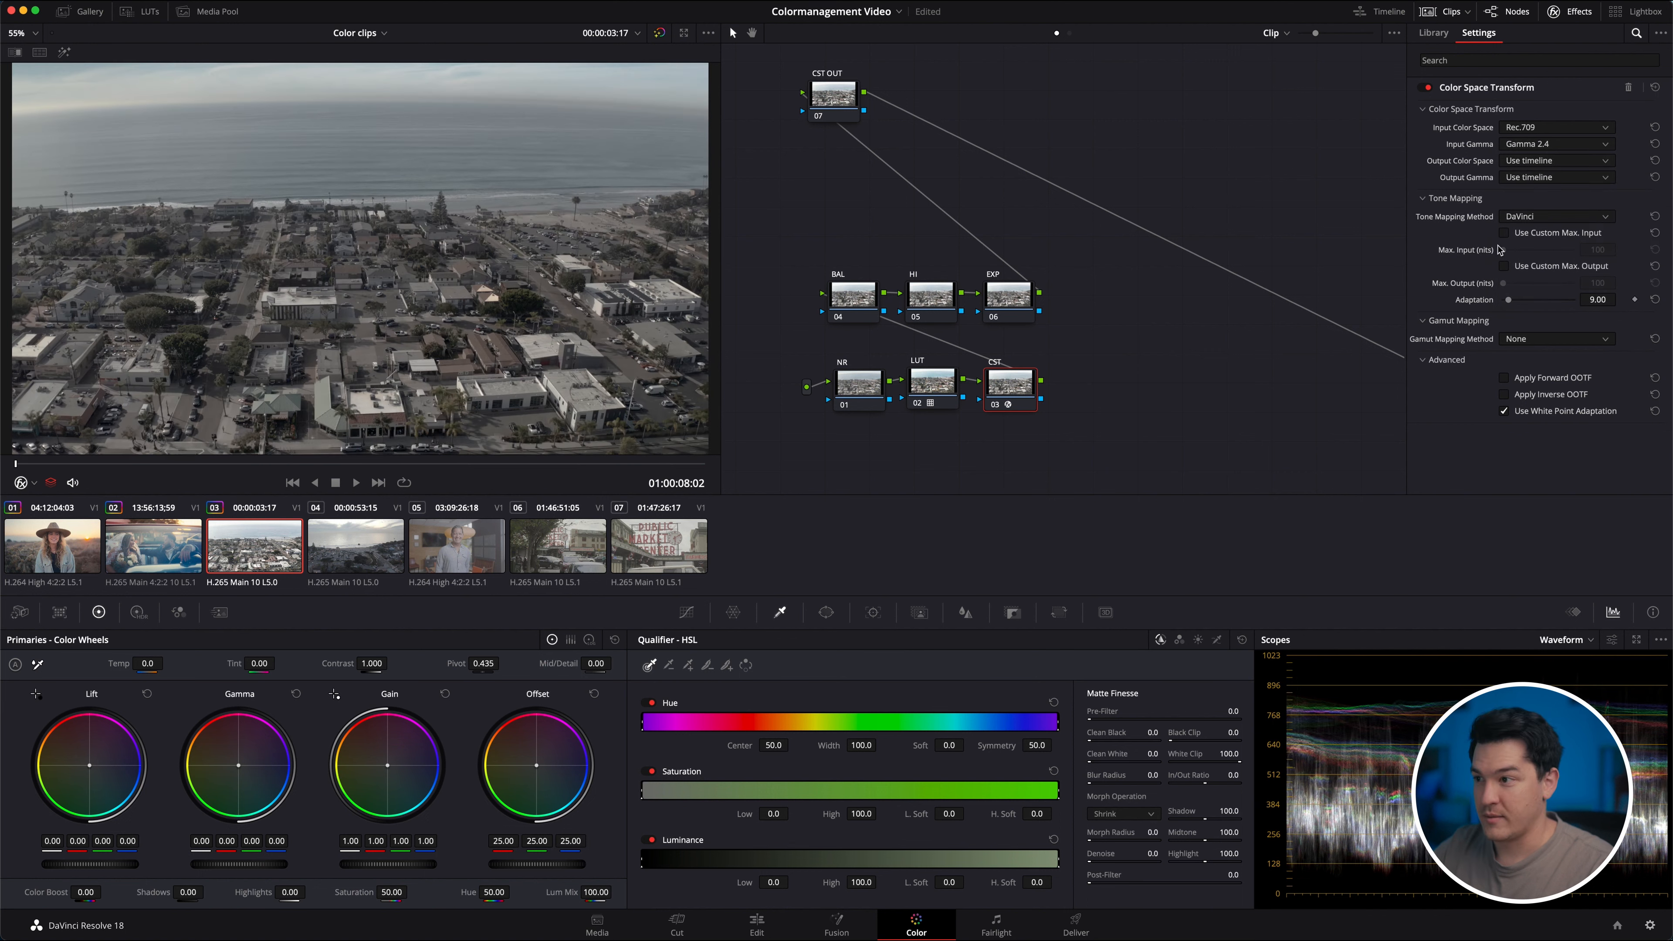
Set the CST node's output color space to DaVinci Wide Gamut and its output gamma to DaVinci Intermediate.
{"action": "left_click", "coordinate": [1562, 162]}
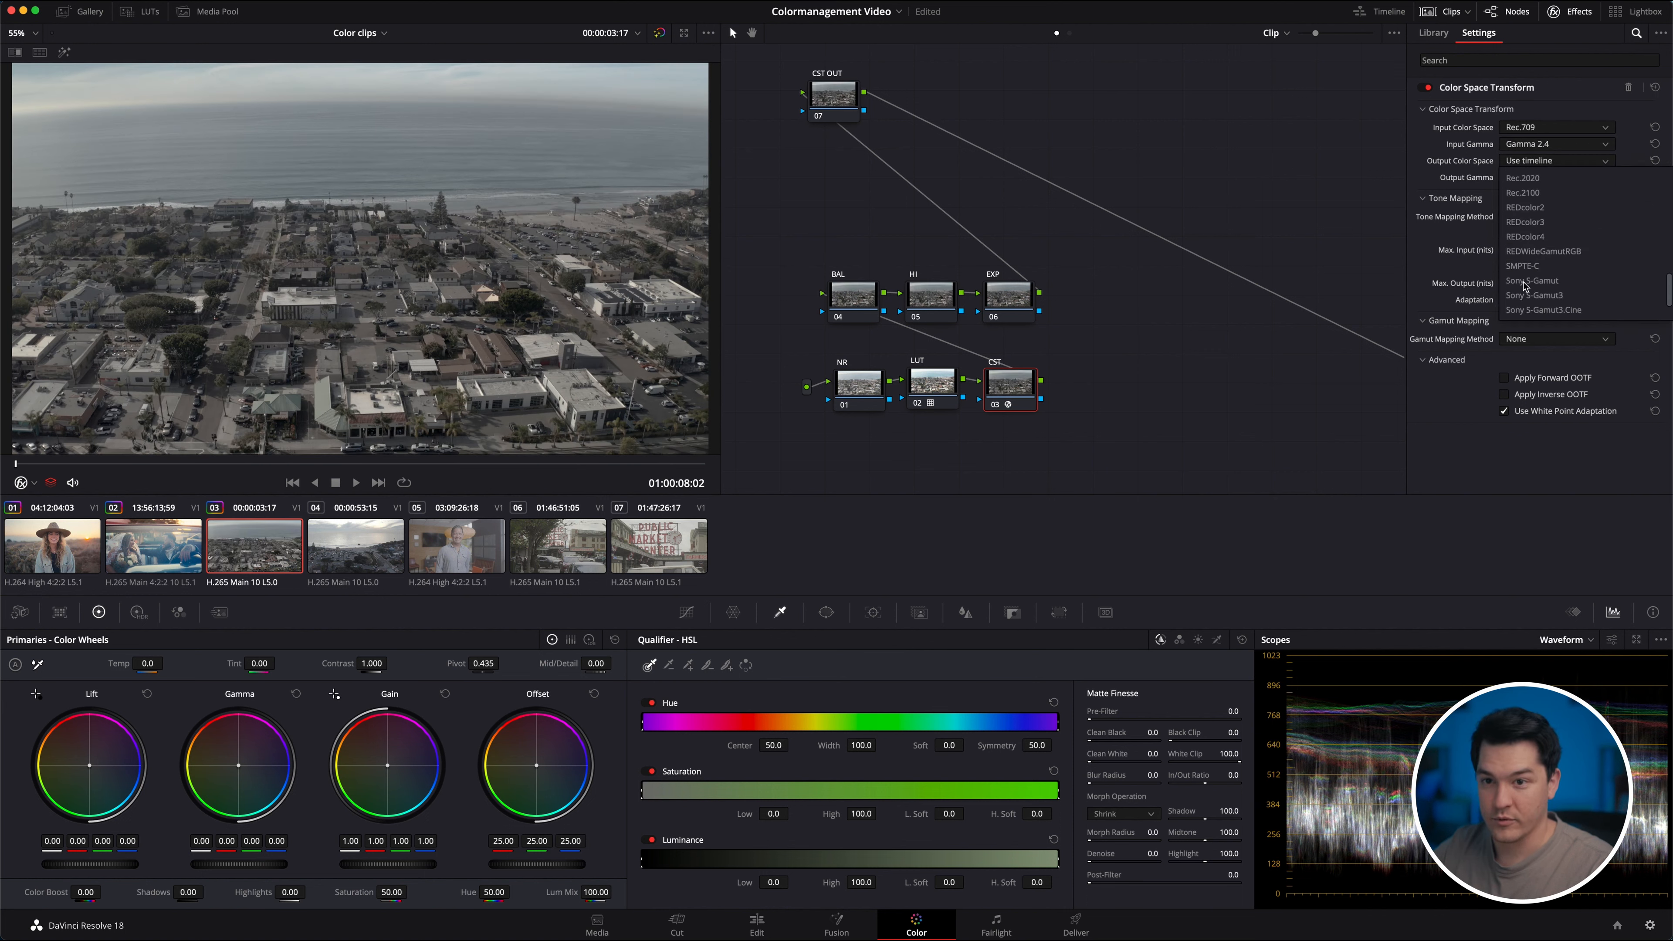
{"action": "scroll", "coordinate": [1526, 285], "scroll_direction": "up", "scroll_amount": 10}
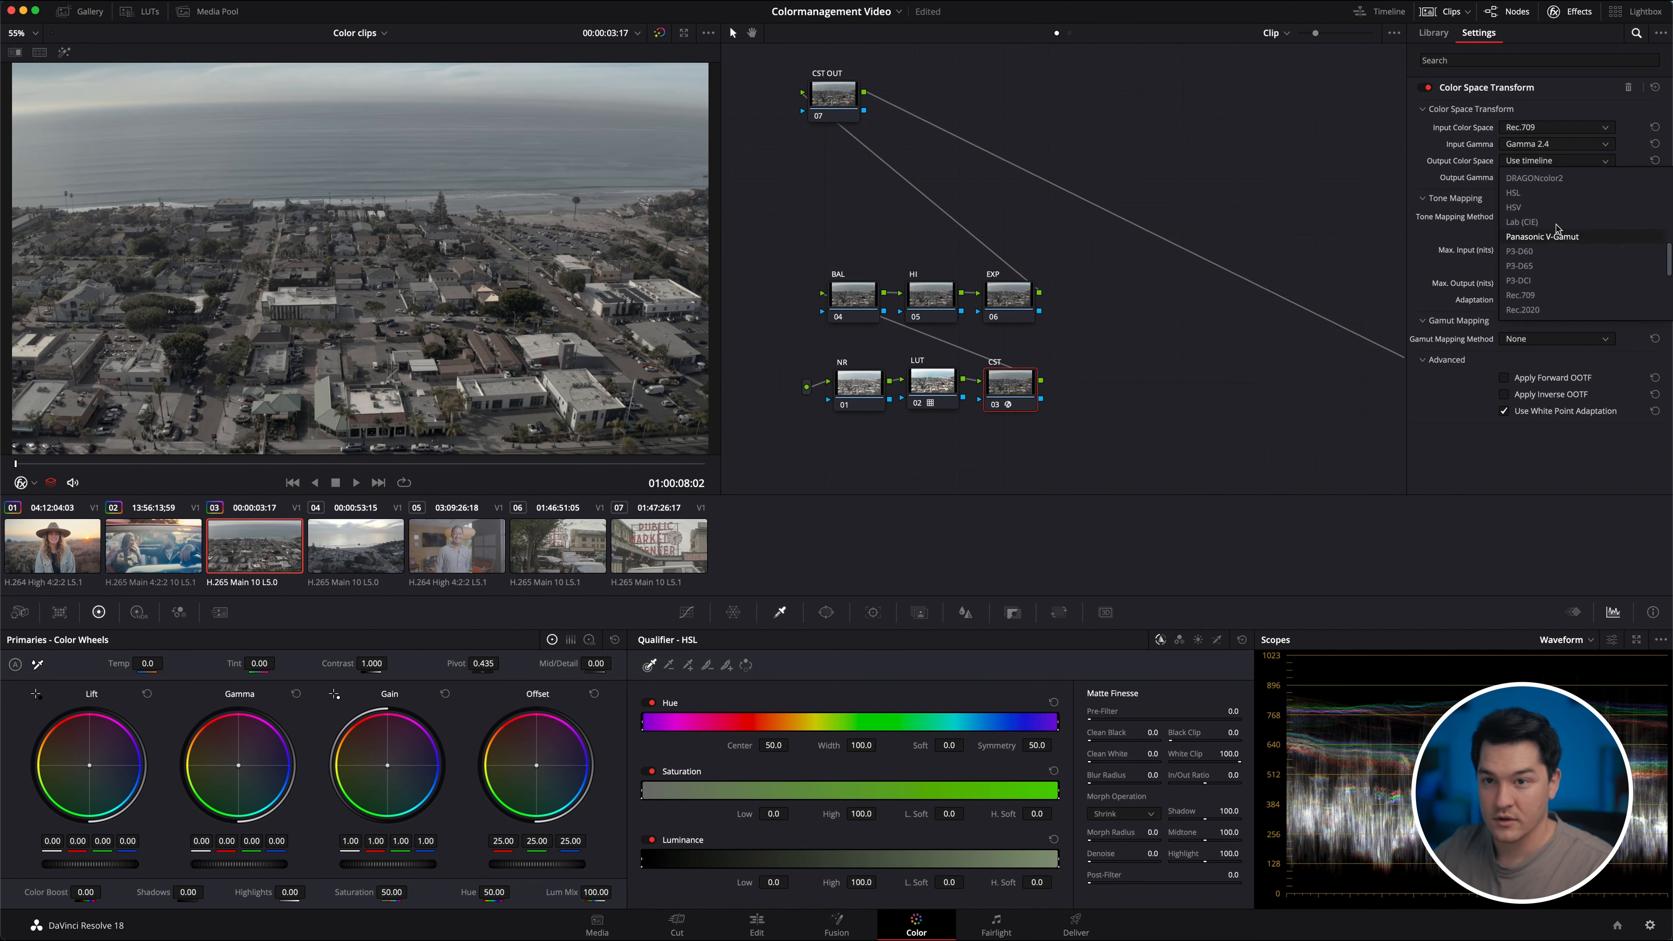
{"action": "left_click", "coordinate": [1547, 251]}
{"action": "left_click", "coordinate": [1547, 166]}
{"action": "left_click", "coordinate": [1545, 221]}
{"action": "left_click", "coordinate": [1554, 177]}
{"action": "scroll", "coordinate": [1551, 265], "scroll_direction": "down", "scroll_amount": 3}
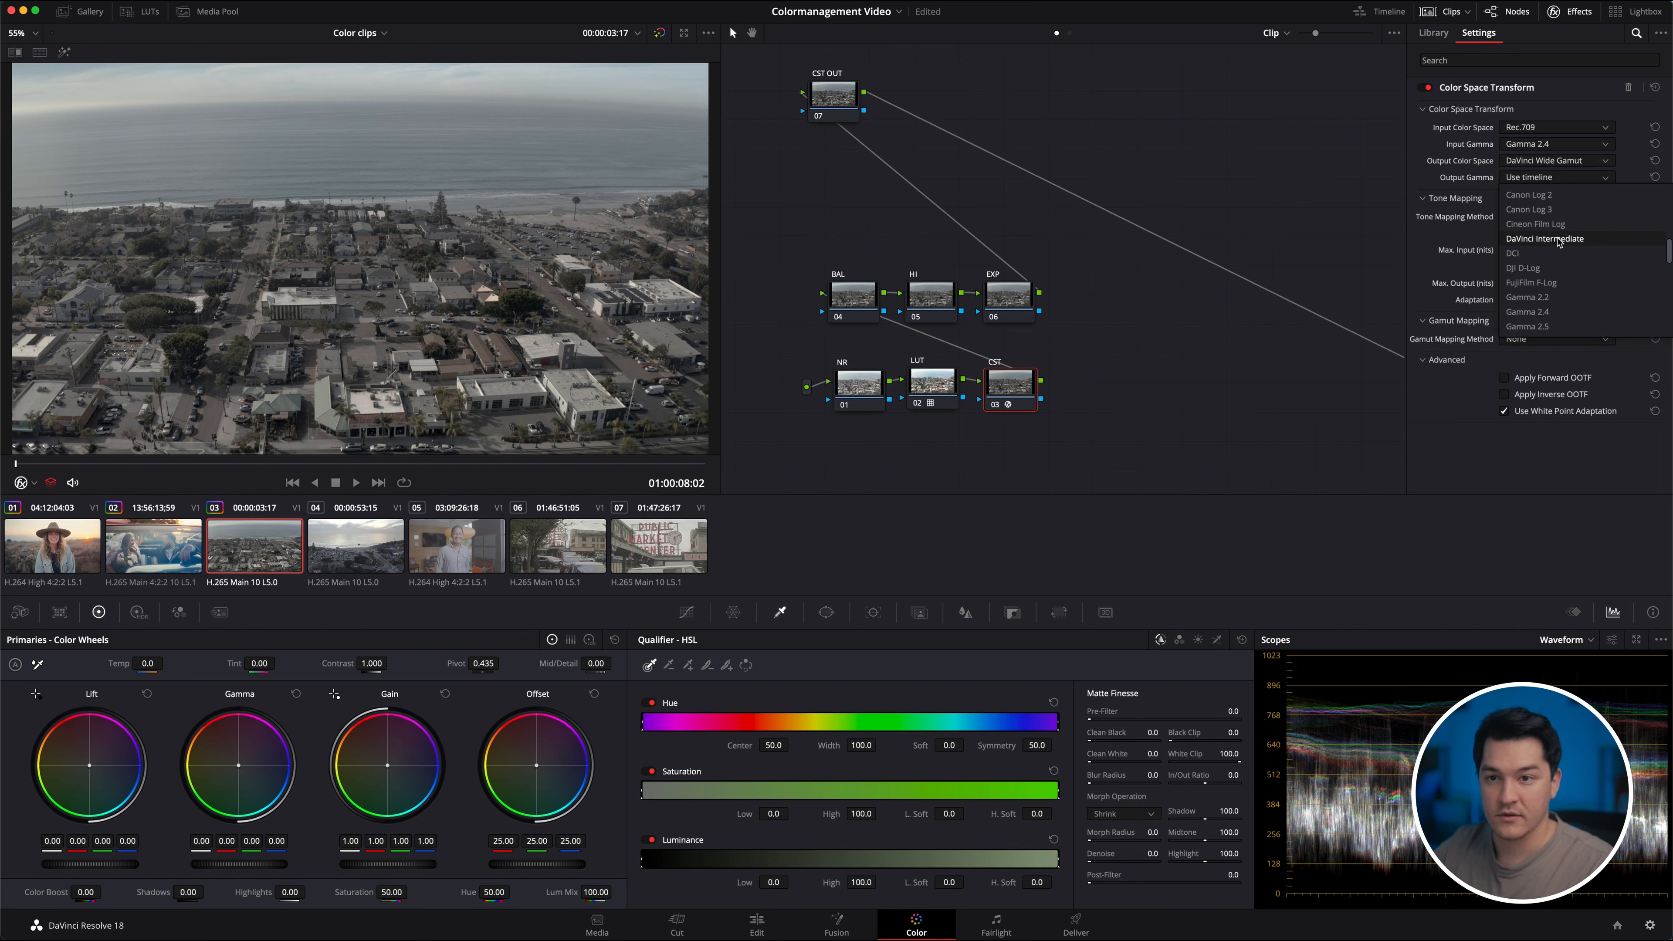
{"action": "left_click", "coordinate": [1559, 243]}
Add a Color Space Transform to the CST OUT node with DaVinci Wide Gamut input color space and DaVinci Intermediate input gamma.
{"action": "left_click", "coordinate": [847, 108]}
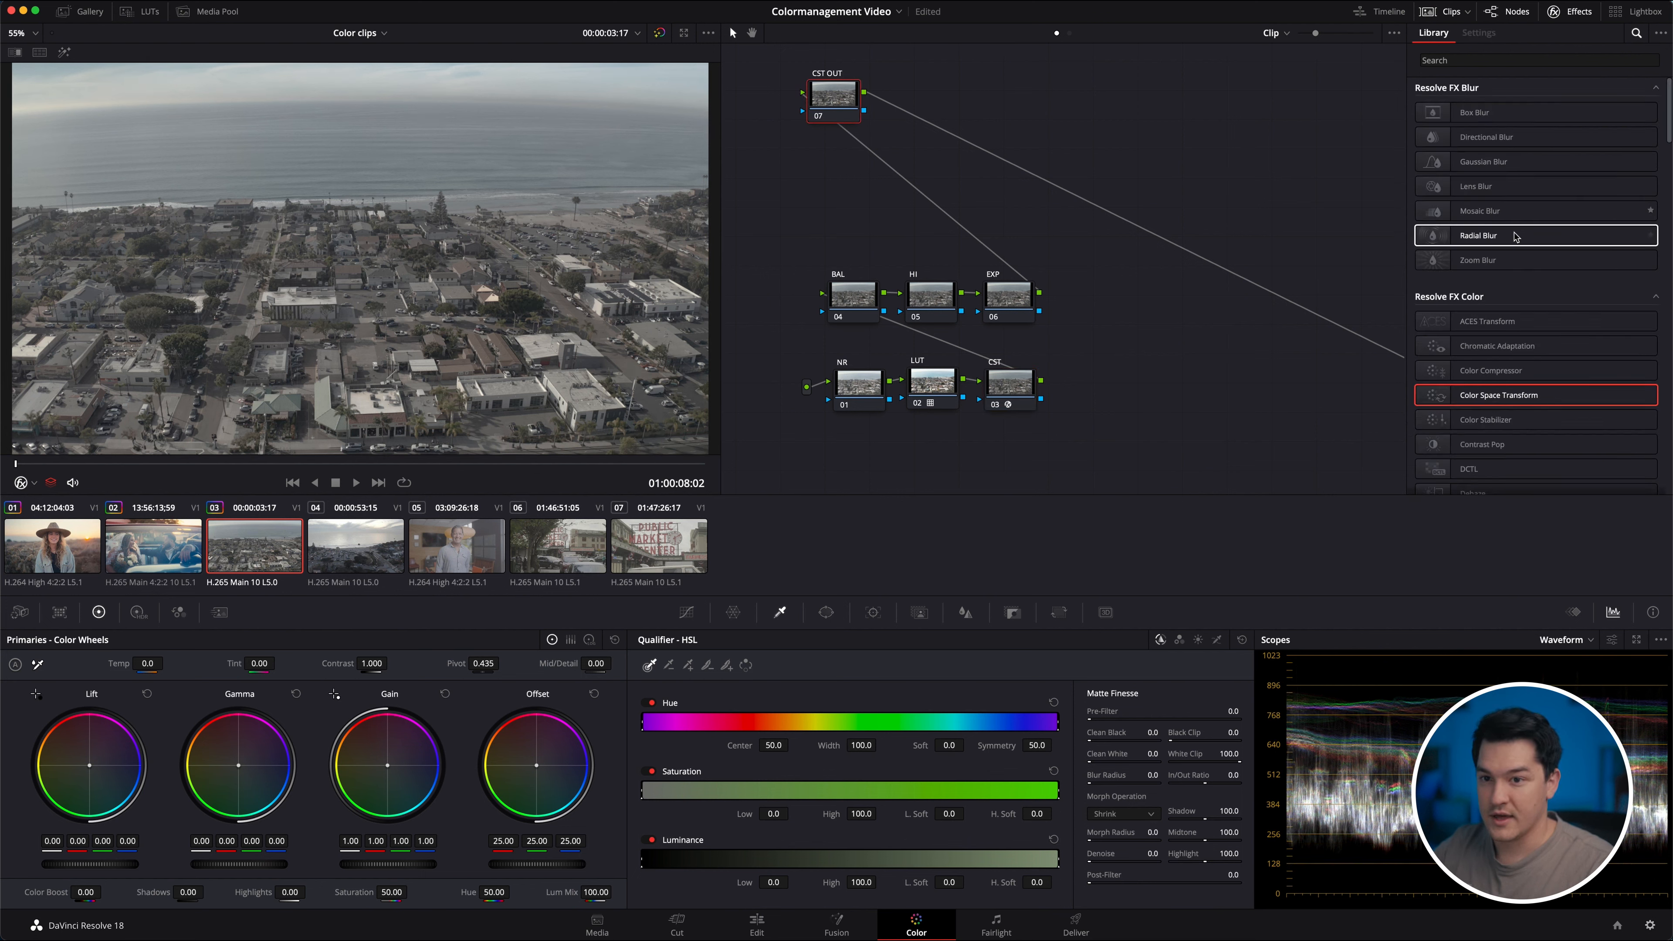
{"action": "left_click_drag", "start_coordinate": [1519, 396], "coordinate": [844, 115]}
{"action": "left_click", "coordinate": [1559, 126]}
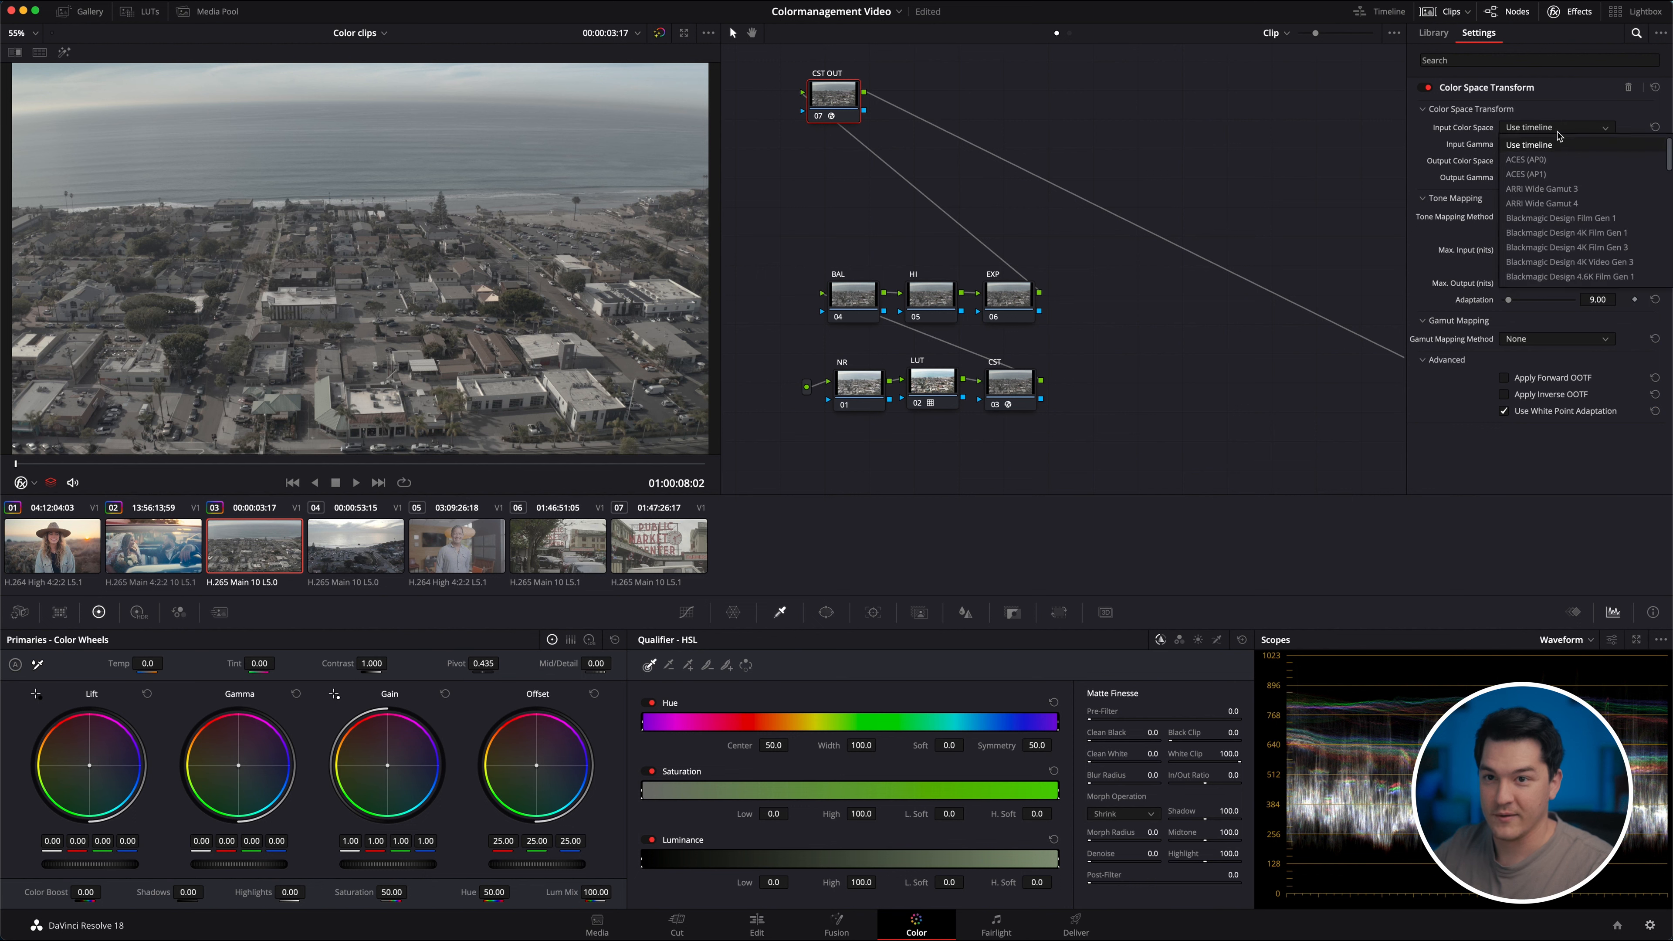
{"action": "scroll", "coordinate": [1561, 171], "scroll_direction": "down", "scroll_amount": 3}
{"action": "left_click", "coordinate": [1544, 173]}
{"action": "left_click", "coordinate": [1556, 143]}
{"action": "scroll", "coordinate": [1566, 249], "scroll_direction": "down", "scroll_amount": 2}
{"action": "scroll", "coordinate": [1566, 249], "scroll_direction": "down", "scroll_amount": 3}
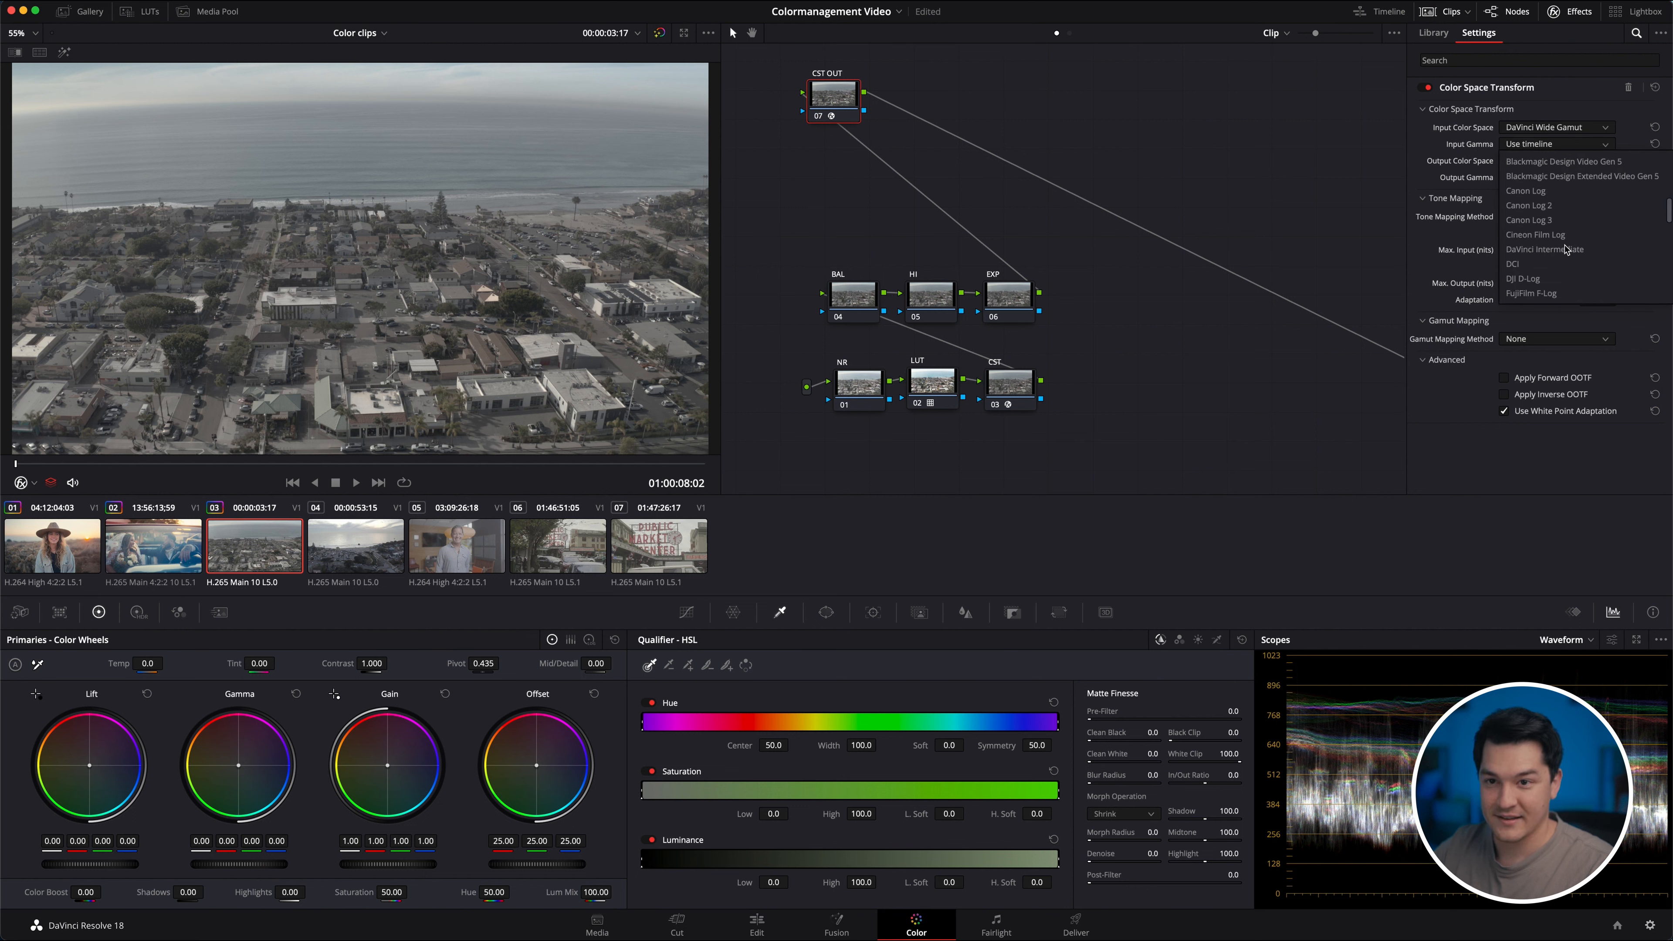
{"action": "left_click", "coordinate": [1565, 251]}
Set the CST OUT node's output color space to Rec.709 and its output gamma to Gamma 2.4.
{"action": "left_click", "coordinate": [1535, 161]}
{"action": "scroll", "coordinate": [1535, 264], "scroll_direction": "down", "scroll_amount": 3}
{"action": "left_click", "coordinate": [1522, 280]}
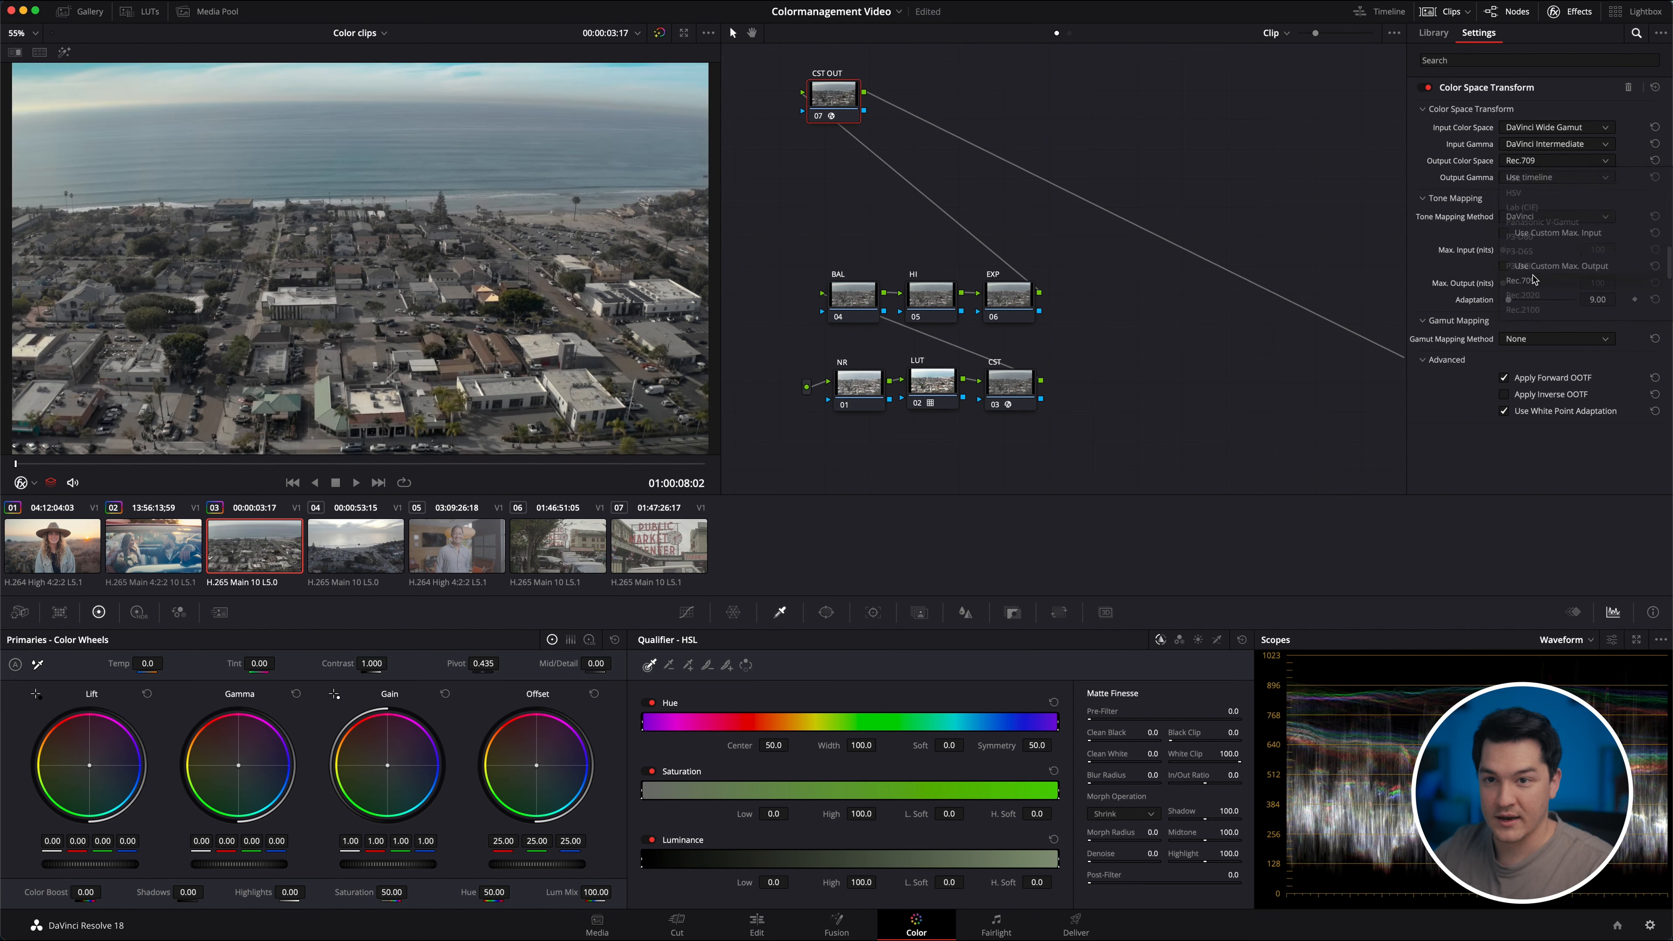
{"action": "left_click", "coordinate": [1555, 176]}
{"action": "scroll", "coordinate": [1567, 267], "scroll_direction": "down", "scroll_amount": 2}
{"action": "scroll", "coordinate": [1567, 267], "scroll_direction": "down", "scroll_amount": 2}
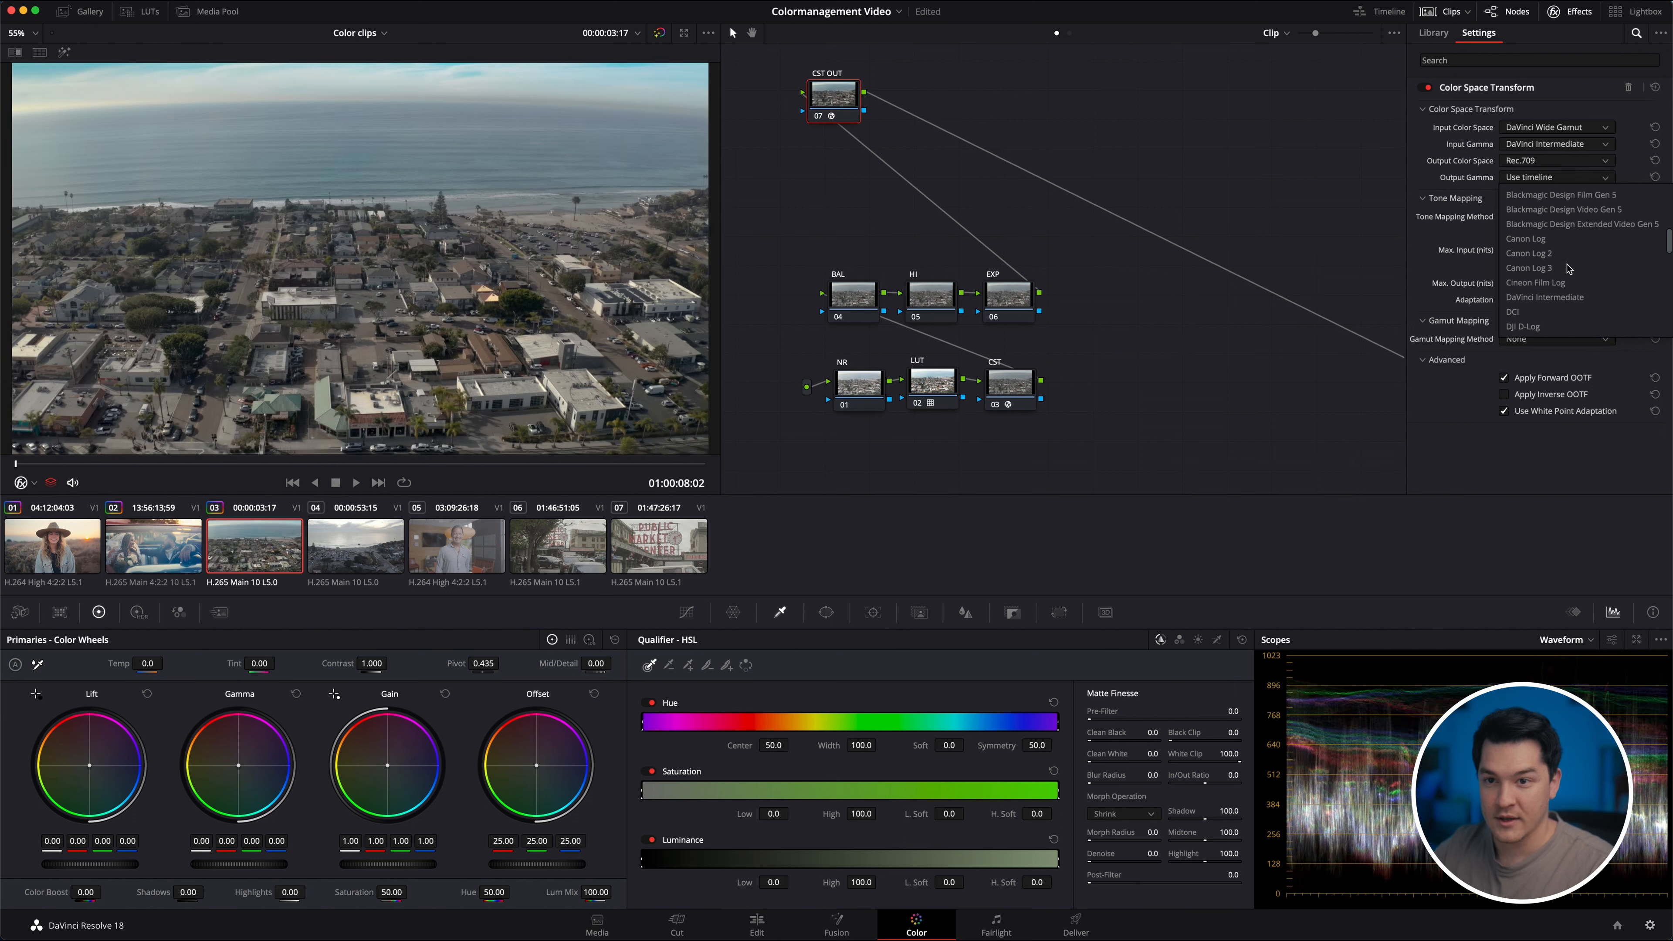
{"action": "scroll", "coordinate": [1558, 309], "scroll_direction": "down", "scroll_amount": 2}
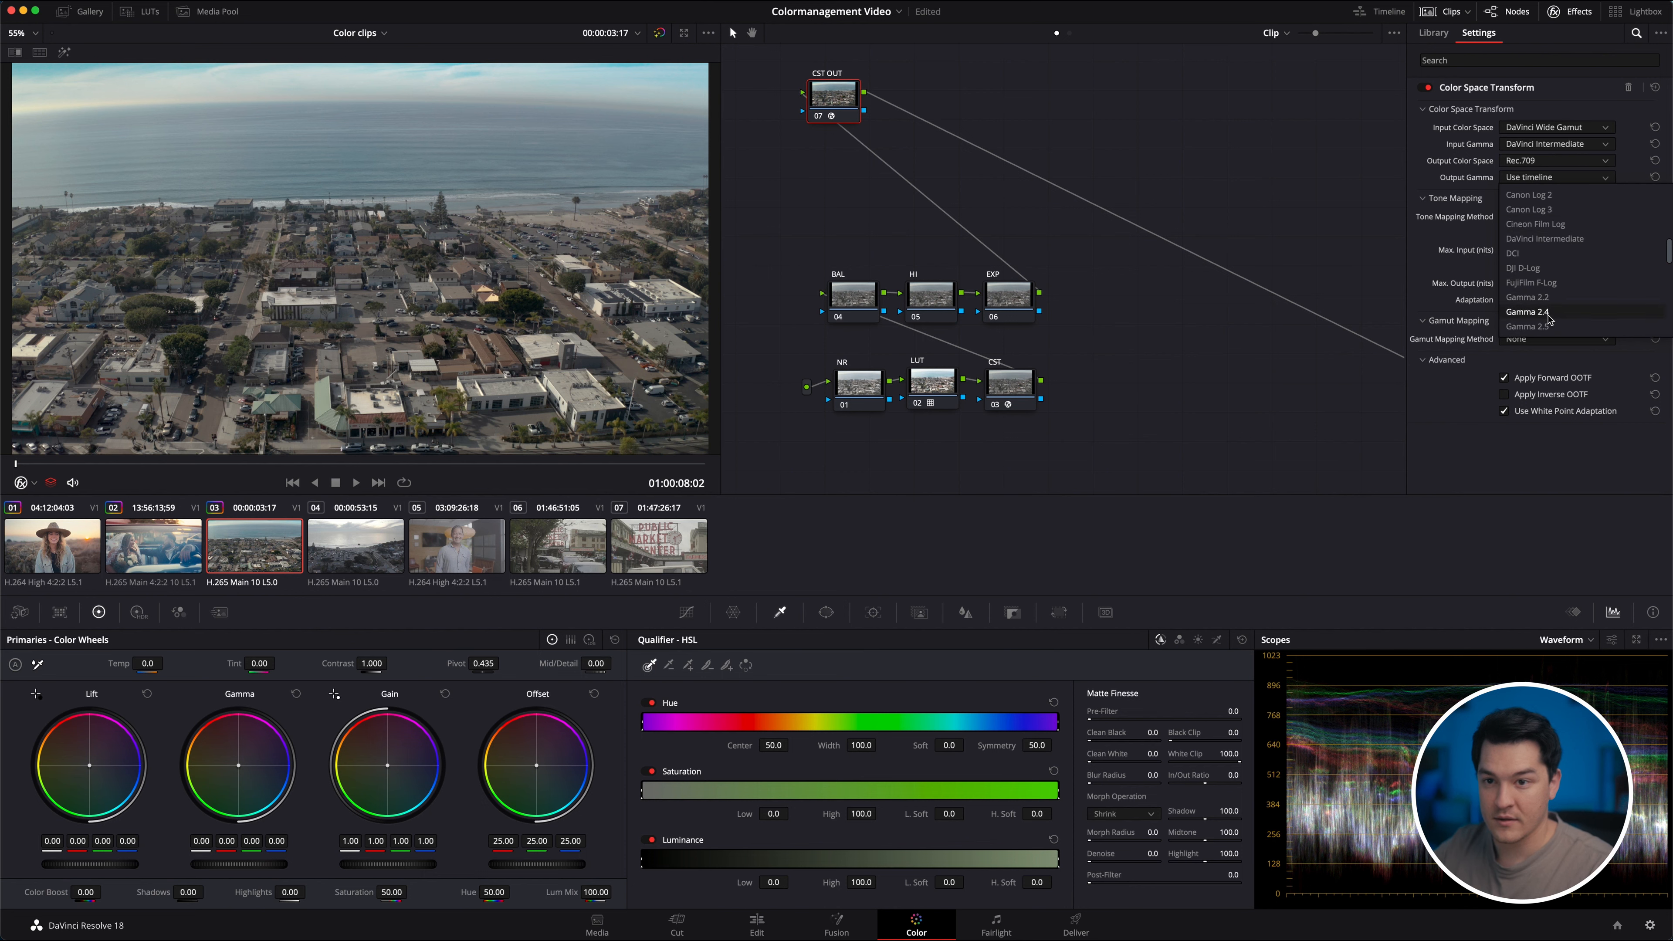
{"action": "left_click", "coordinate": [1553, 315]}
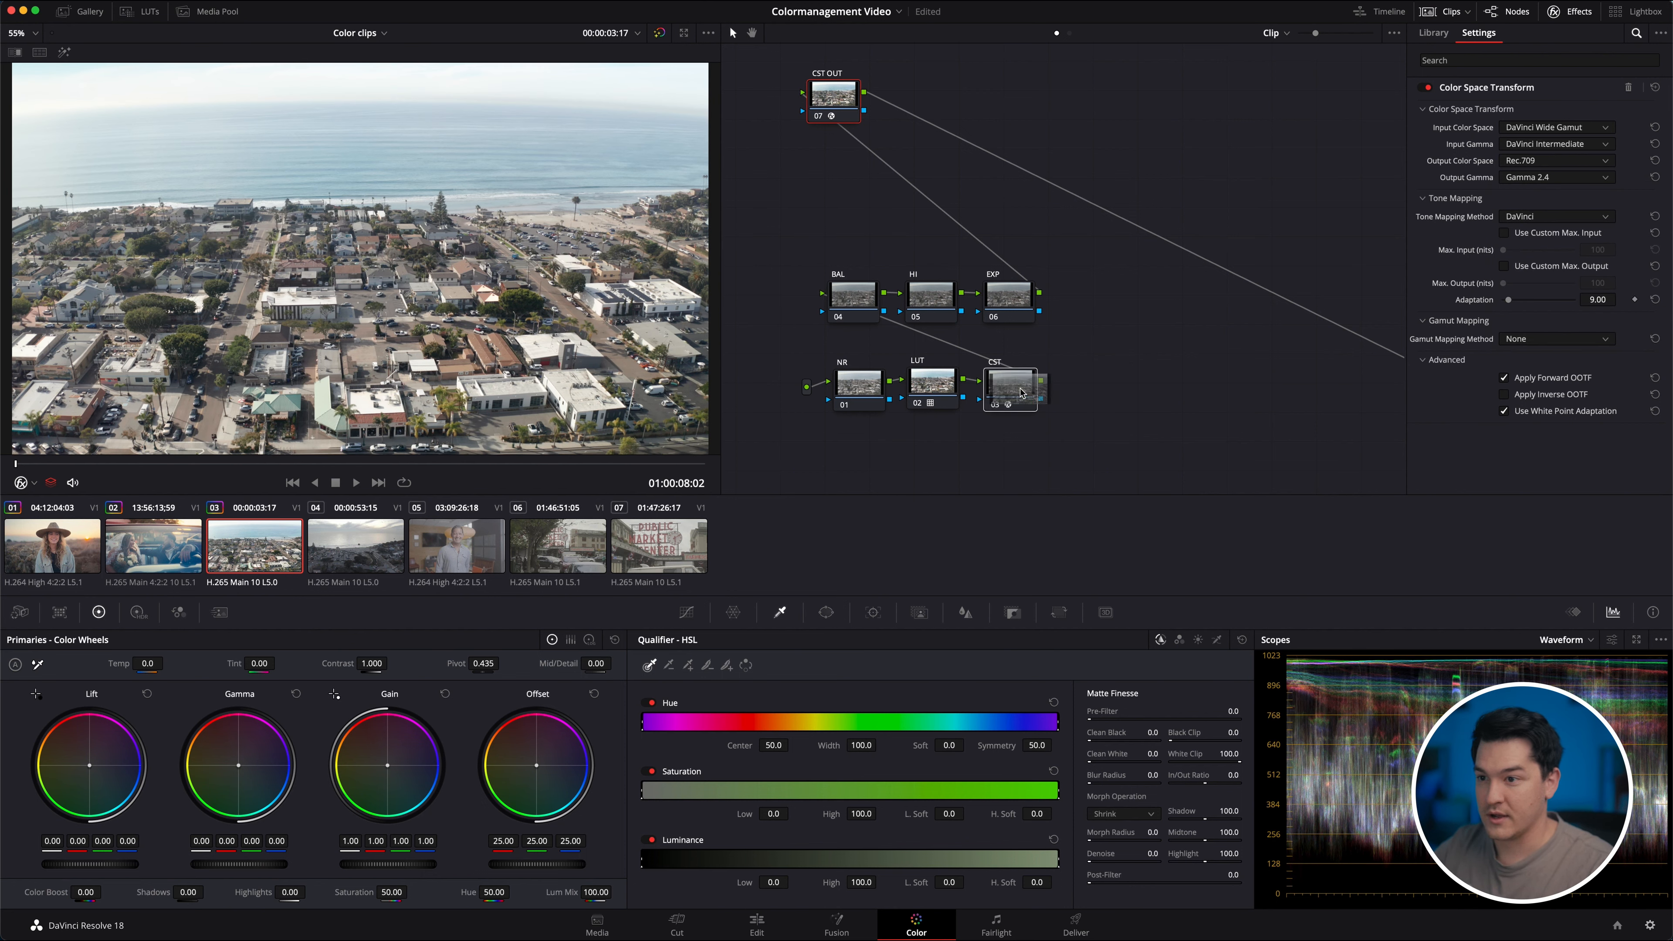
Compare the image with the CST and CST OUT nodes disabled and enabled, leaving both enabled.
{"action": "left_click", "coordinate": [1008, 396]}
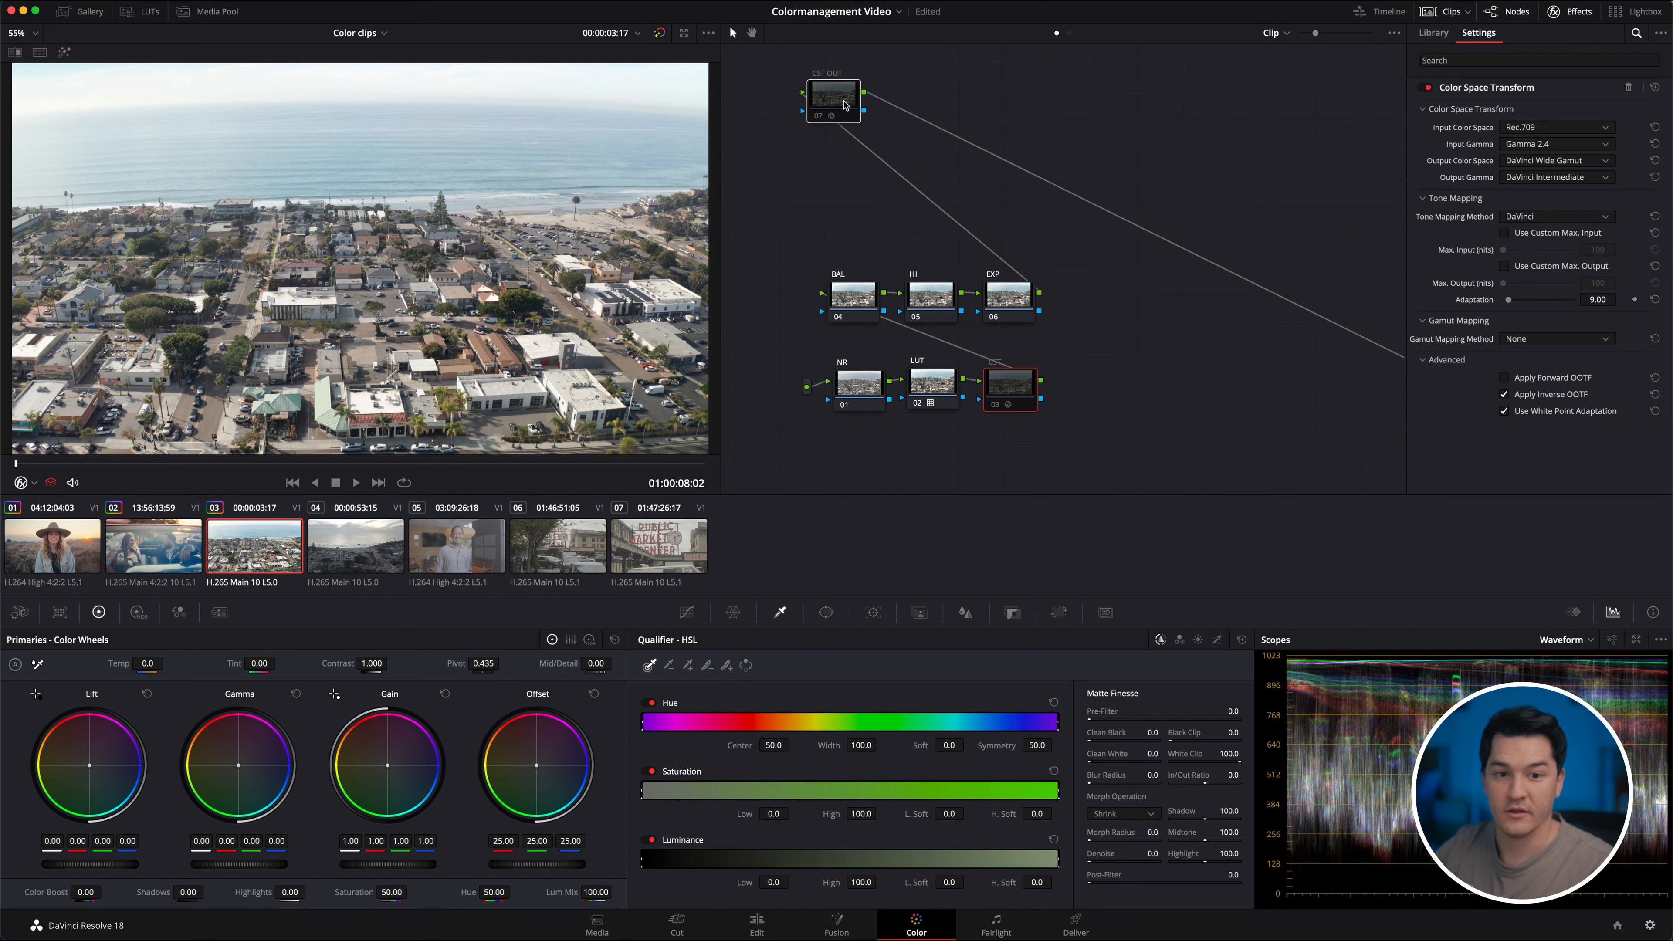
{"action": "key", "text": "ctrl+d"}
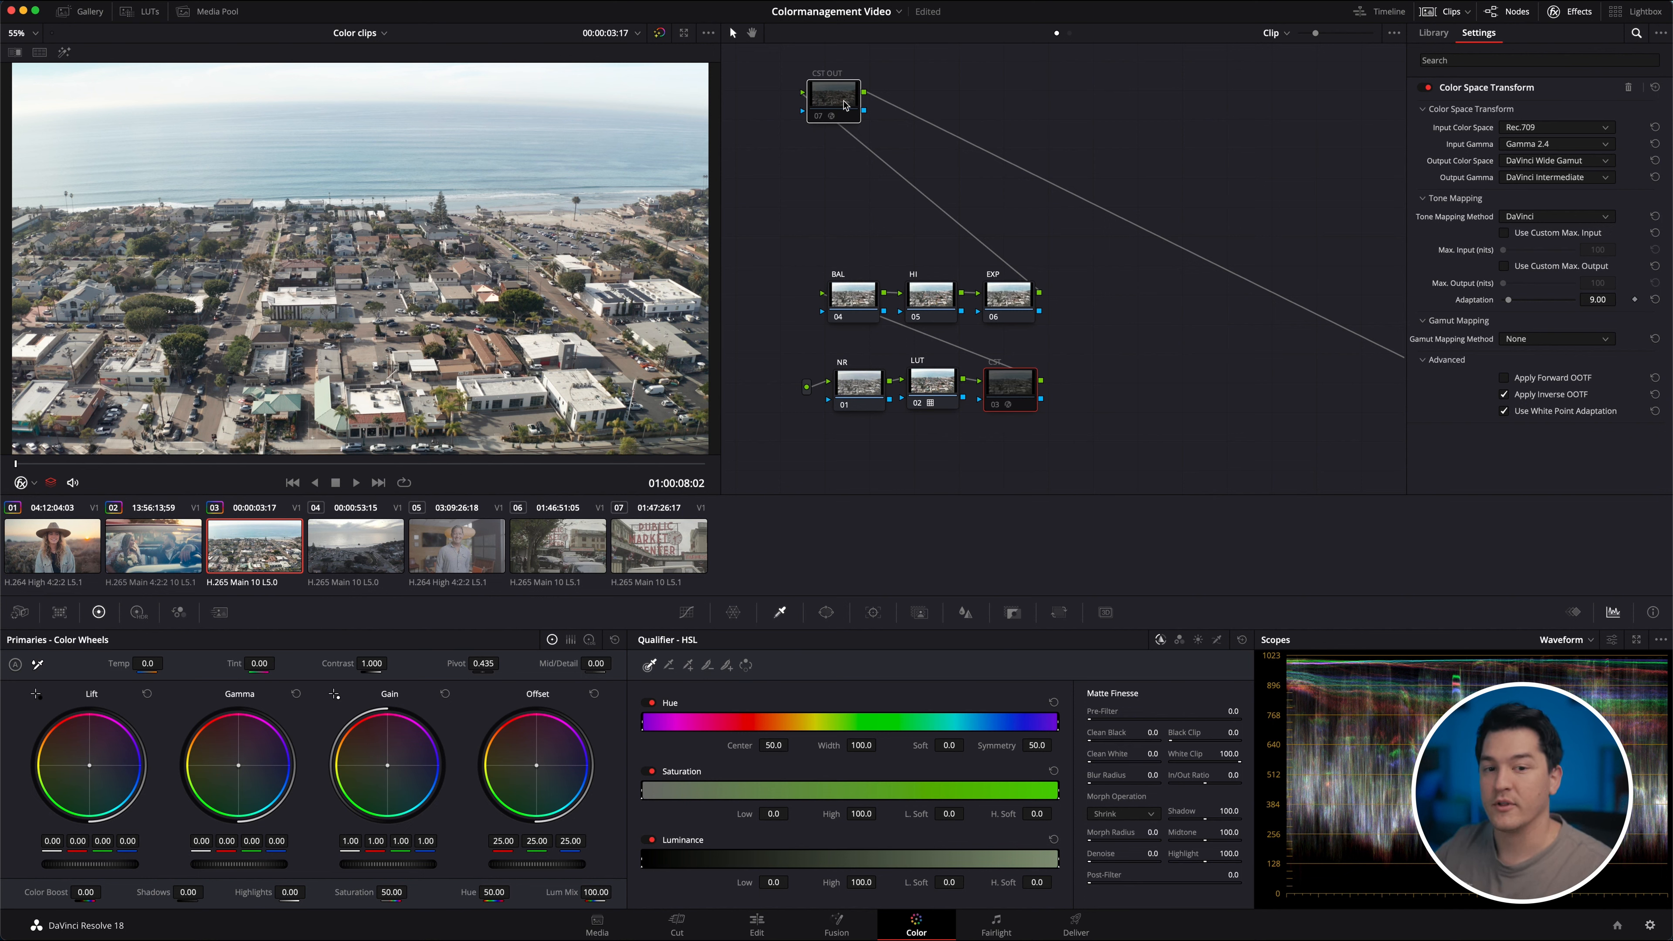
{"action": "key", "text": "ctrl+d"}
{"action": "key", "text": "ctrl+d"}
{"action": "key", "text": "ctrl+d"}
{"action": "key", "text": "ctrl+d"}
{"action": "key", "text": "ctrl+d"}
{"action": "key", "text": "ctrl+d"}
{"action": "key", "text": "ctrl+d"}
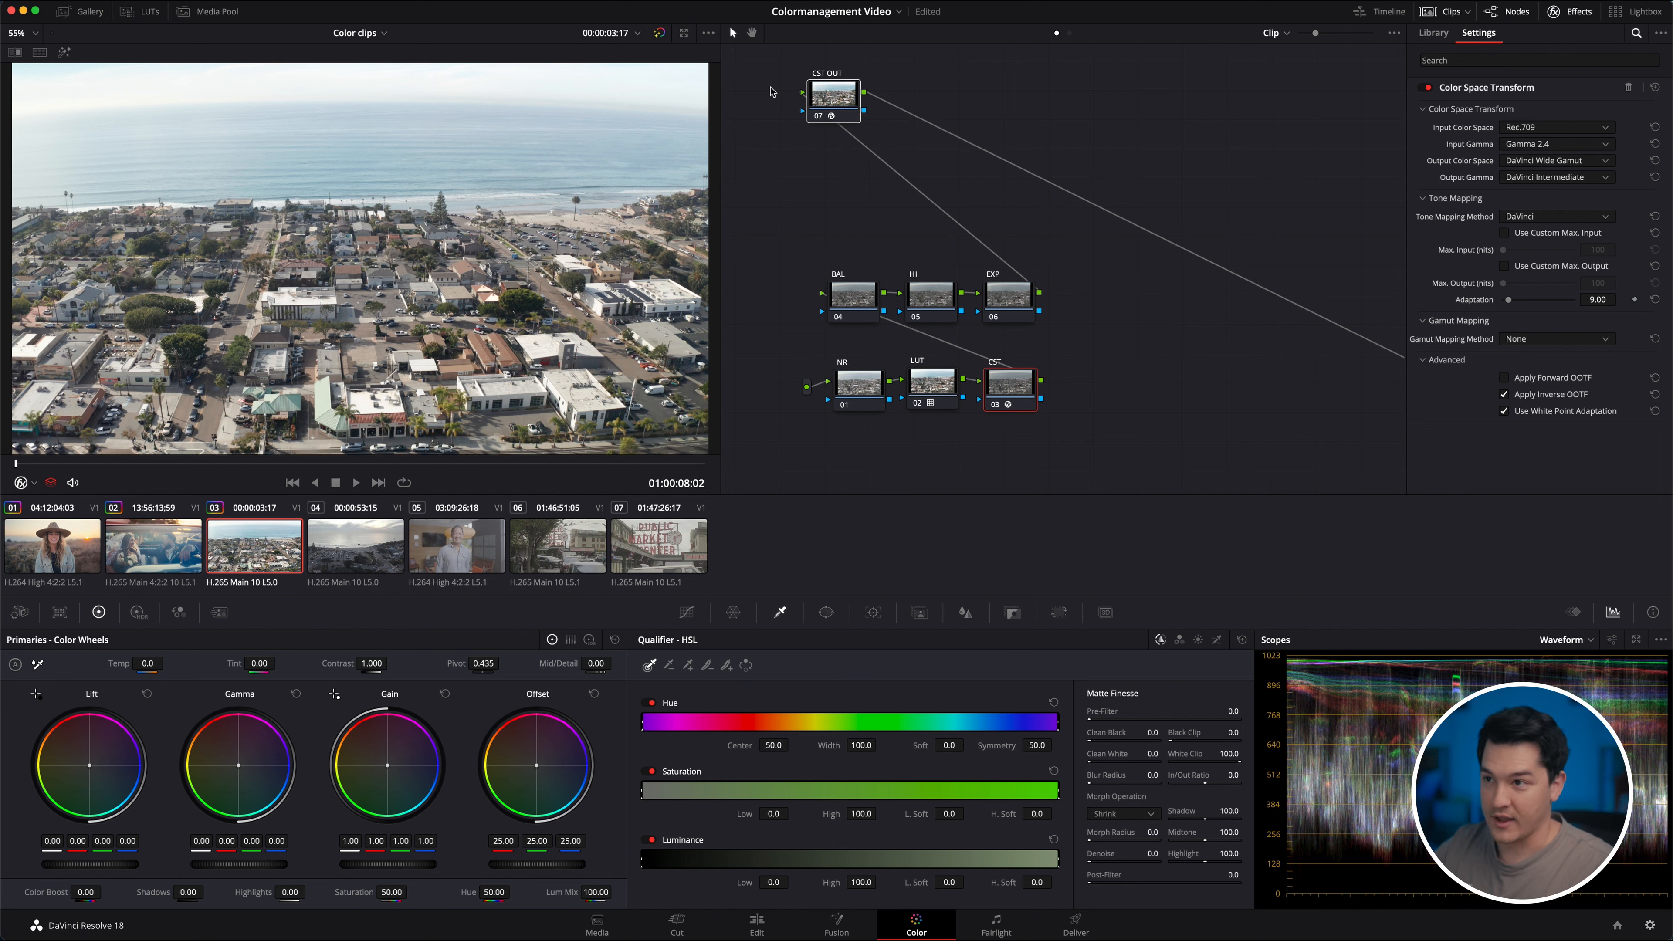
{"action": "key", "text": "ctrl+d"}
{"action": "key", "text": "ctrl+d"}
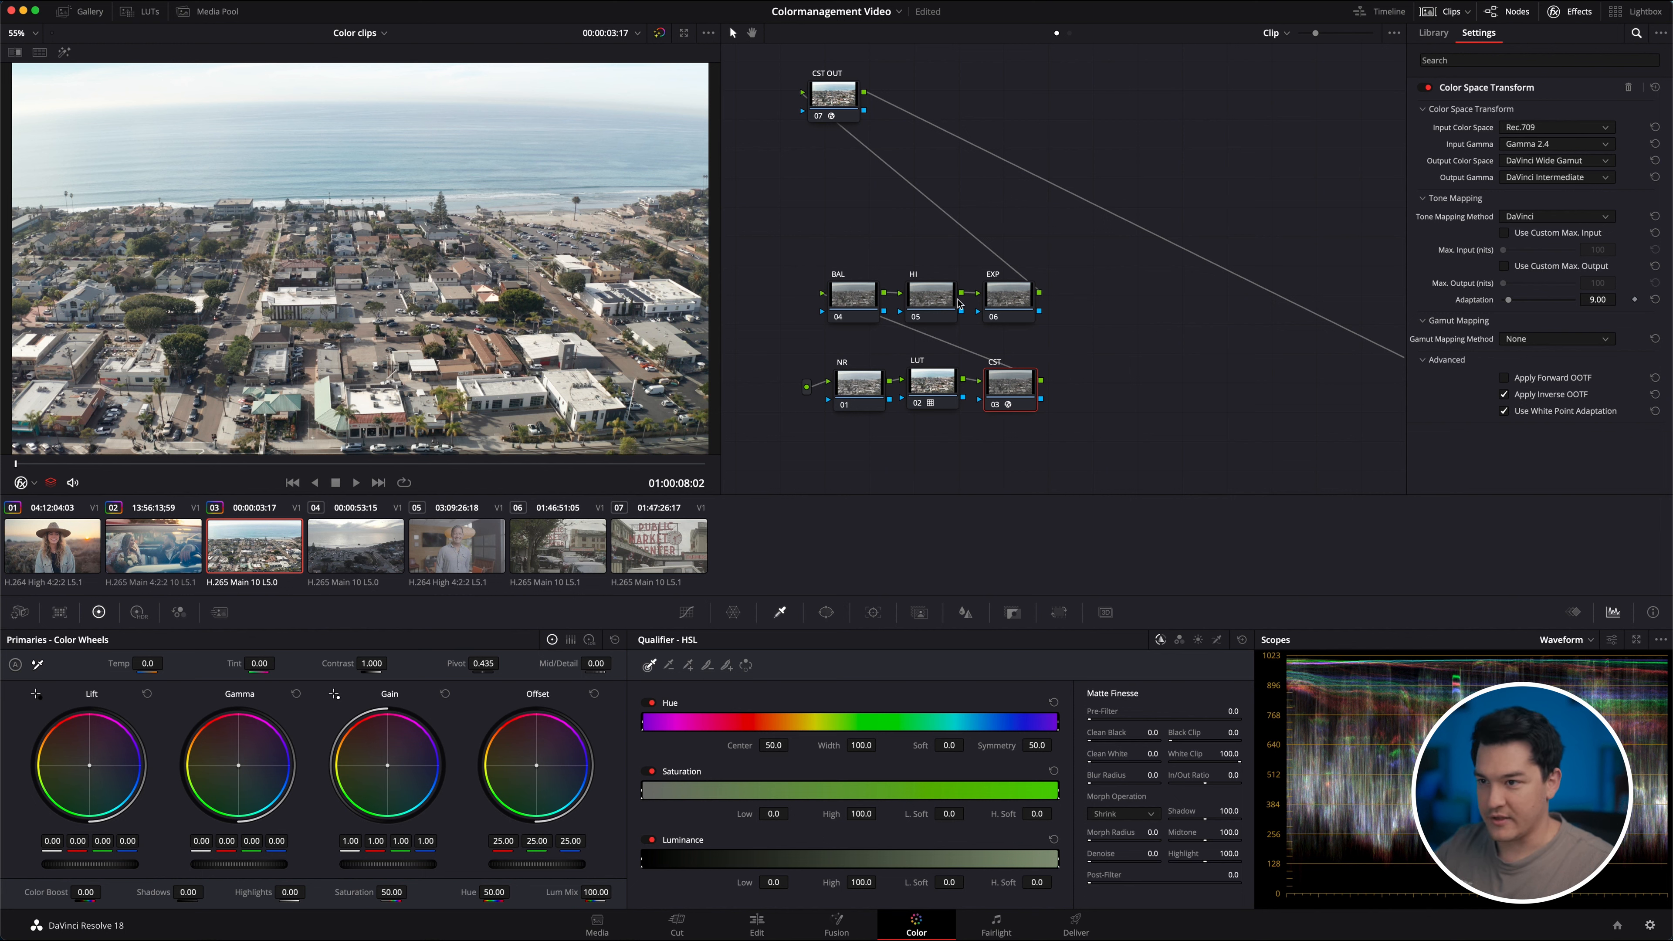
On the EXP node, raise the contrast to 1.192 and set the pivot to 0.585.
{"action": "left_click", "coordinate": [1025, 305]}
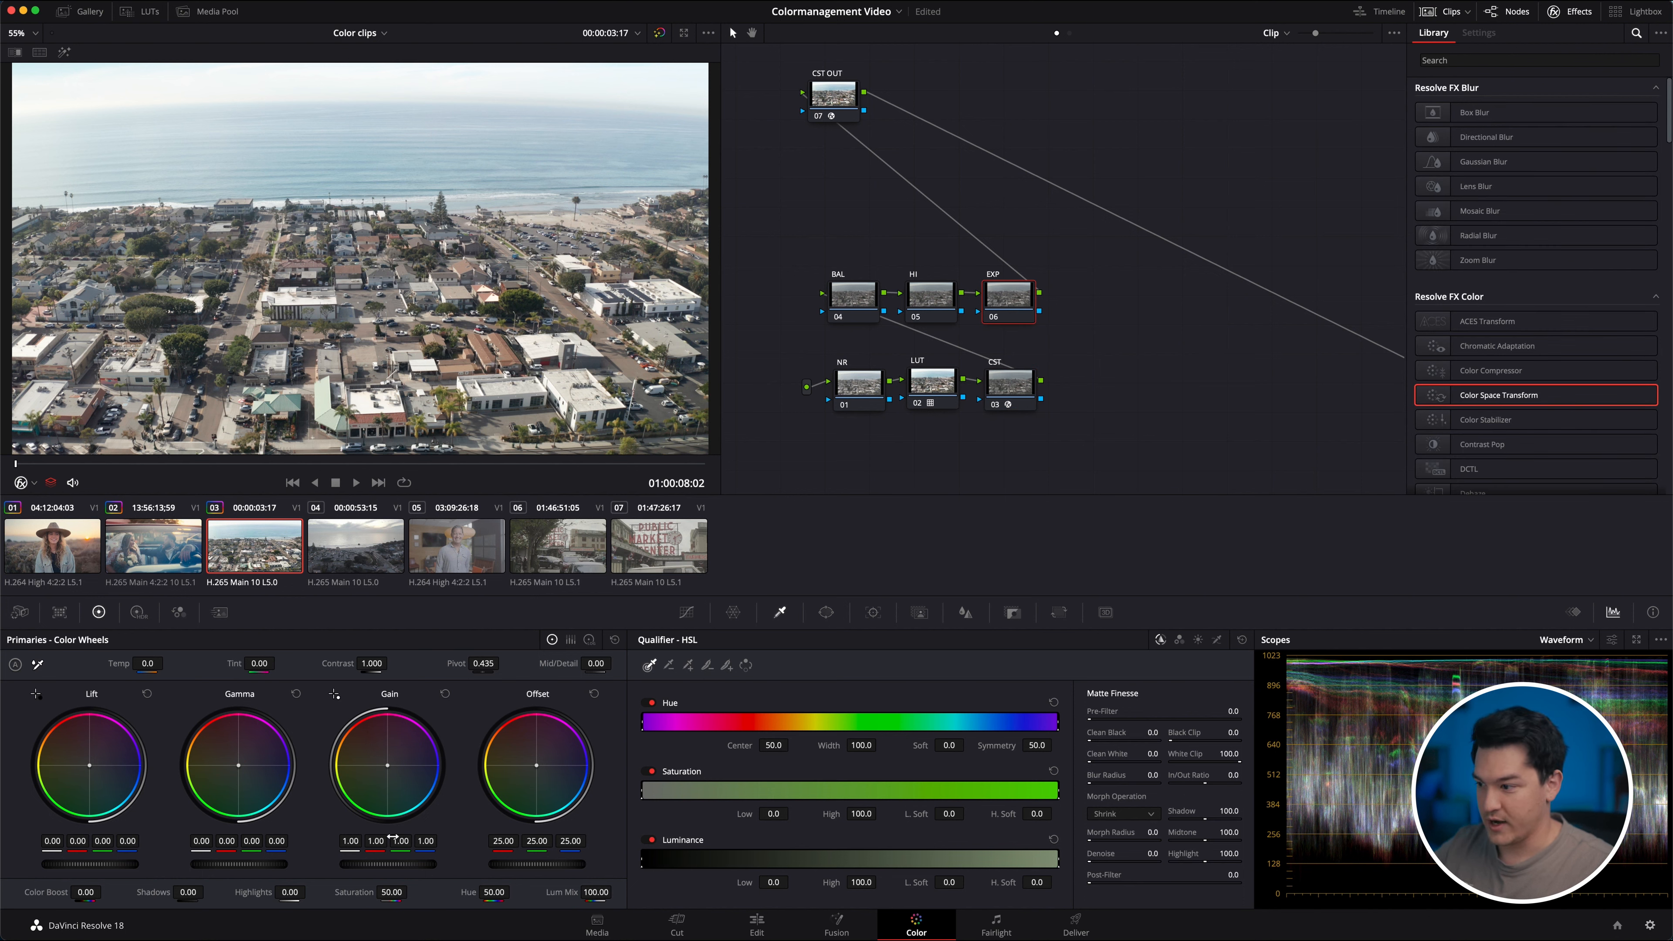
{"action": "left_click_drag", "start_coordinate": [369, 665], "coordinate": [432, 669]}
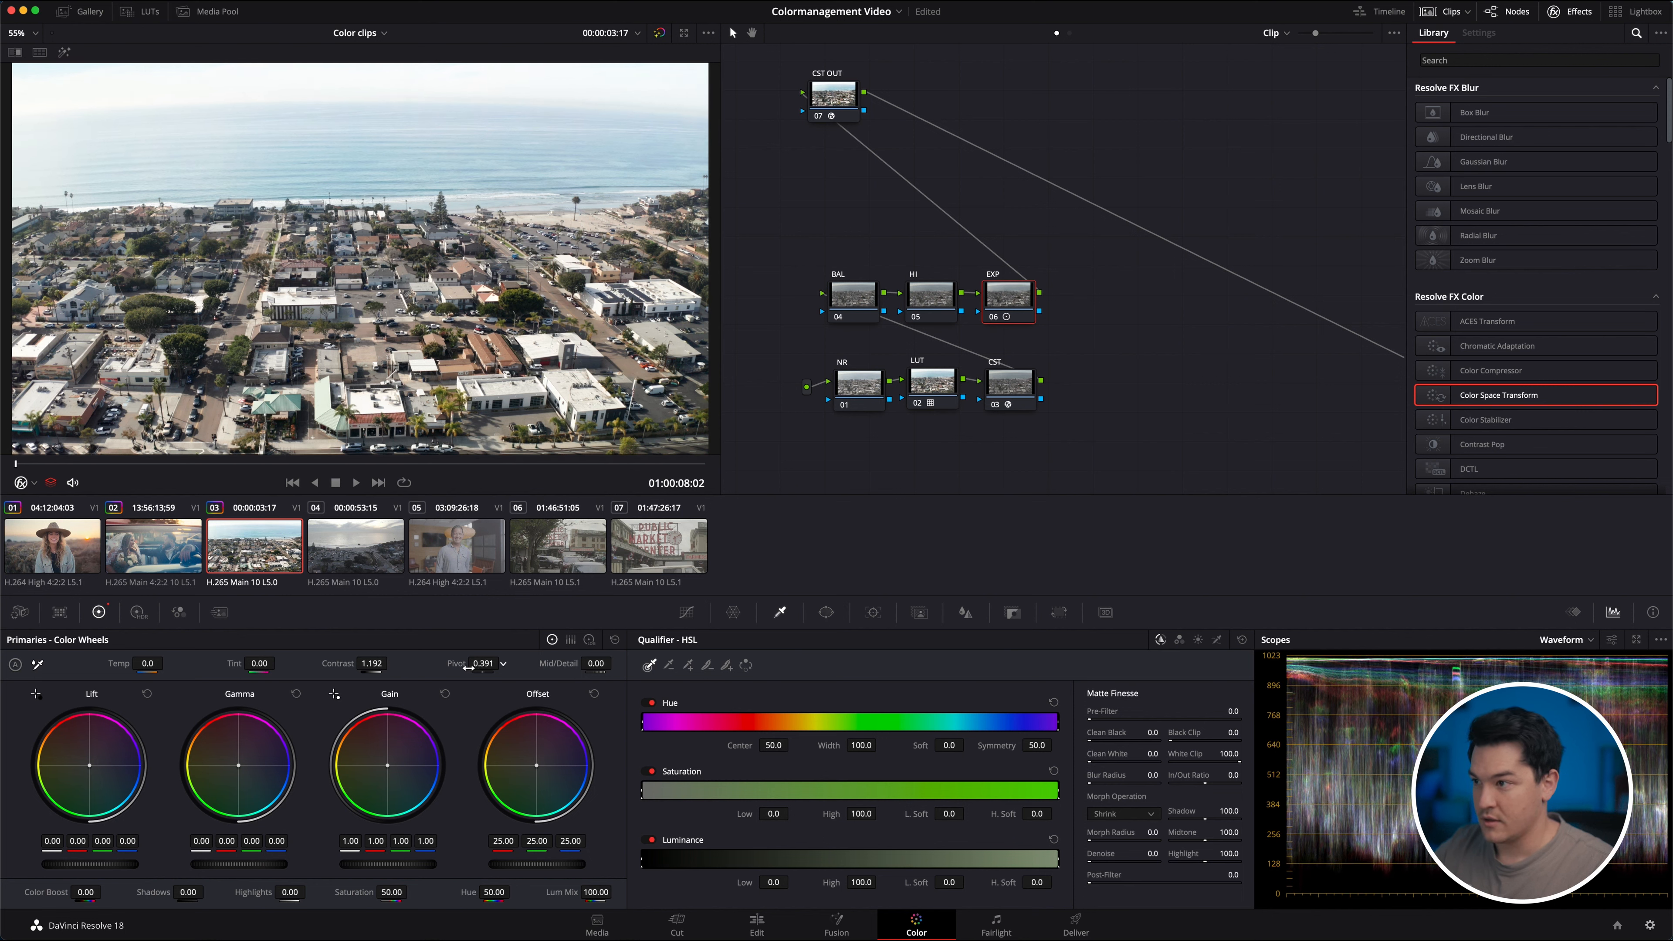
{"action": "left_click_drag", "start_coordinate": [484, 668], "coordinate": [534, 666]}
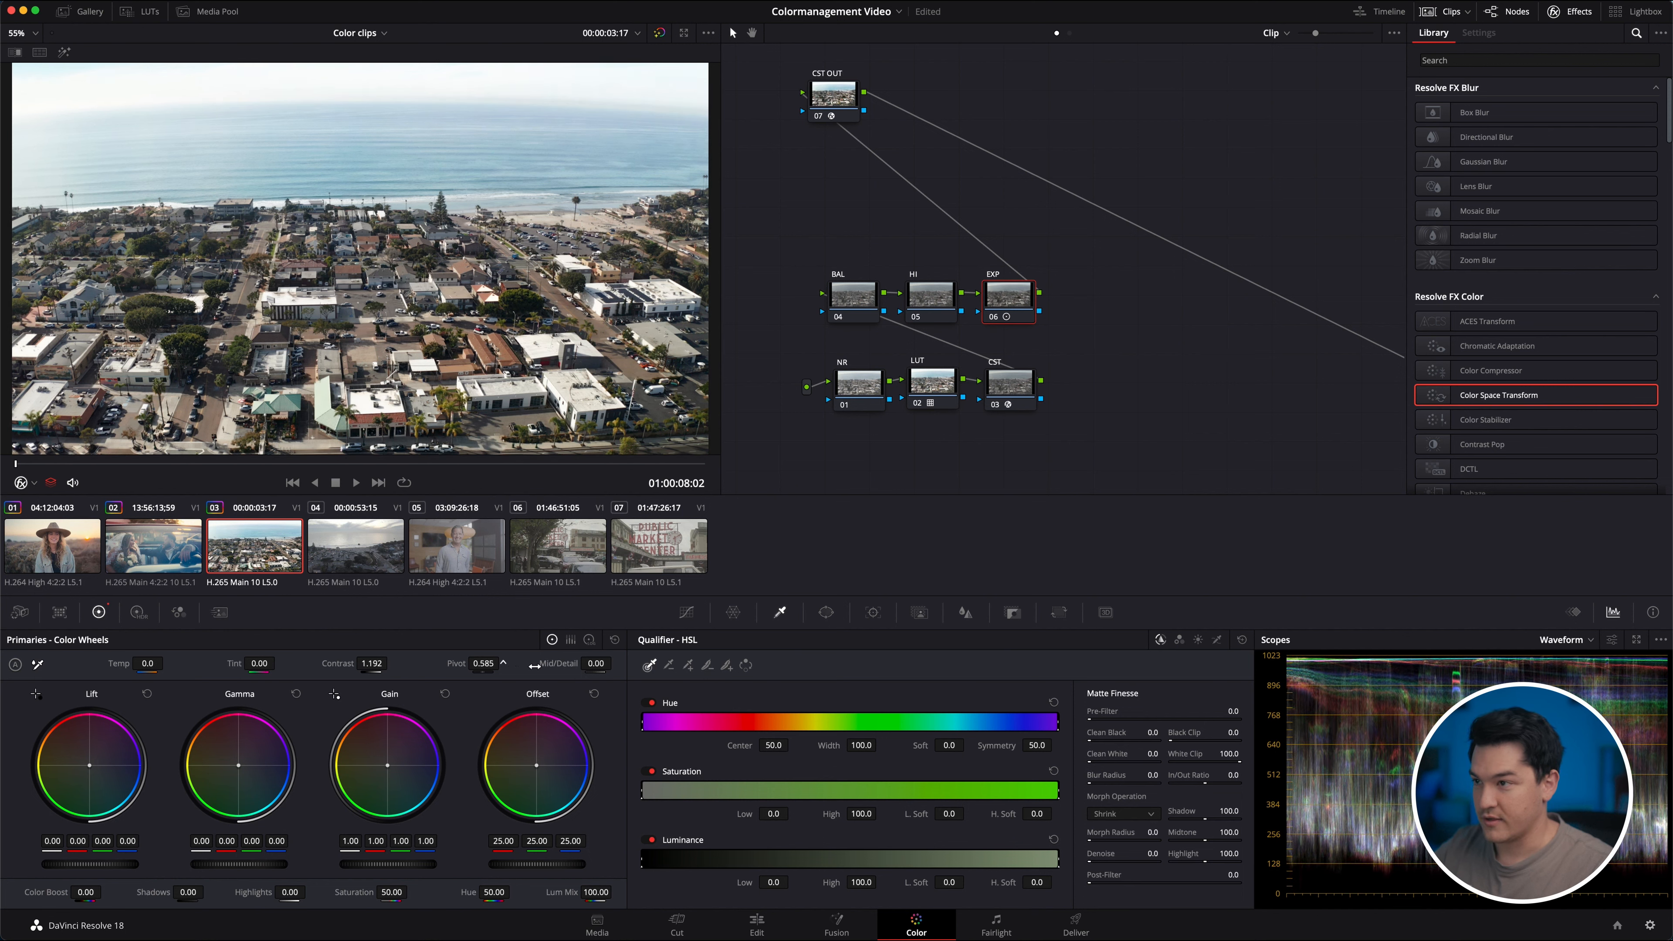
On the HI node, qualify luminance with Low 63.2 and L. Soft 7.9, and set Highlights to -31.00, Contrast to 1.066 and Pivot to 0.749.
{"action": "left_click", "coordinate": [929, 295]}
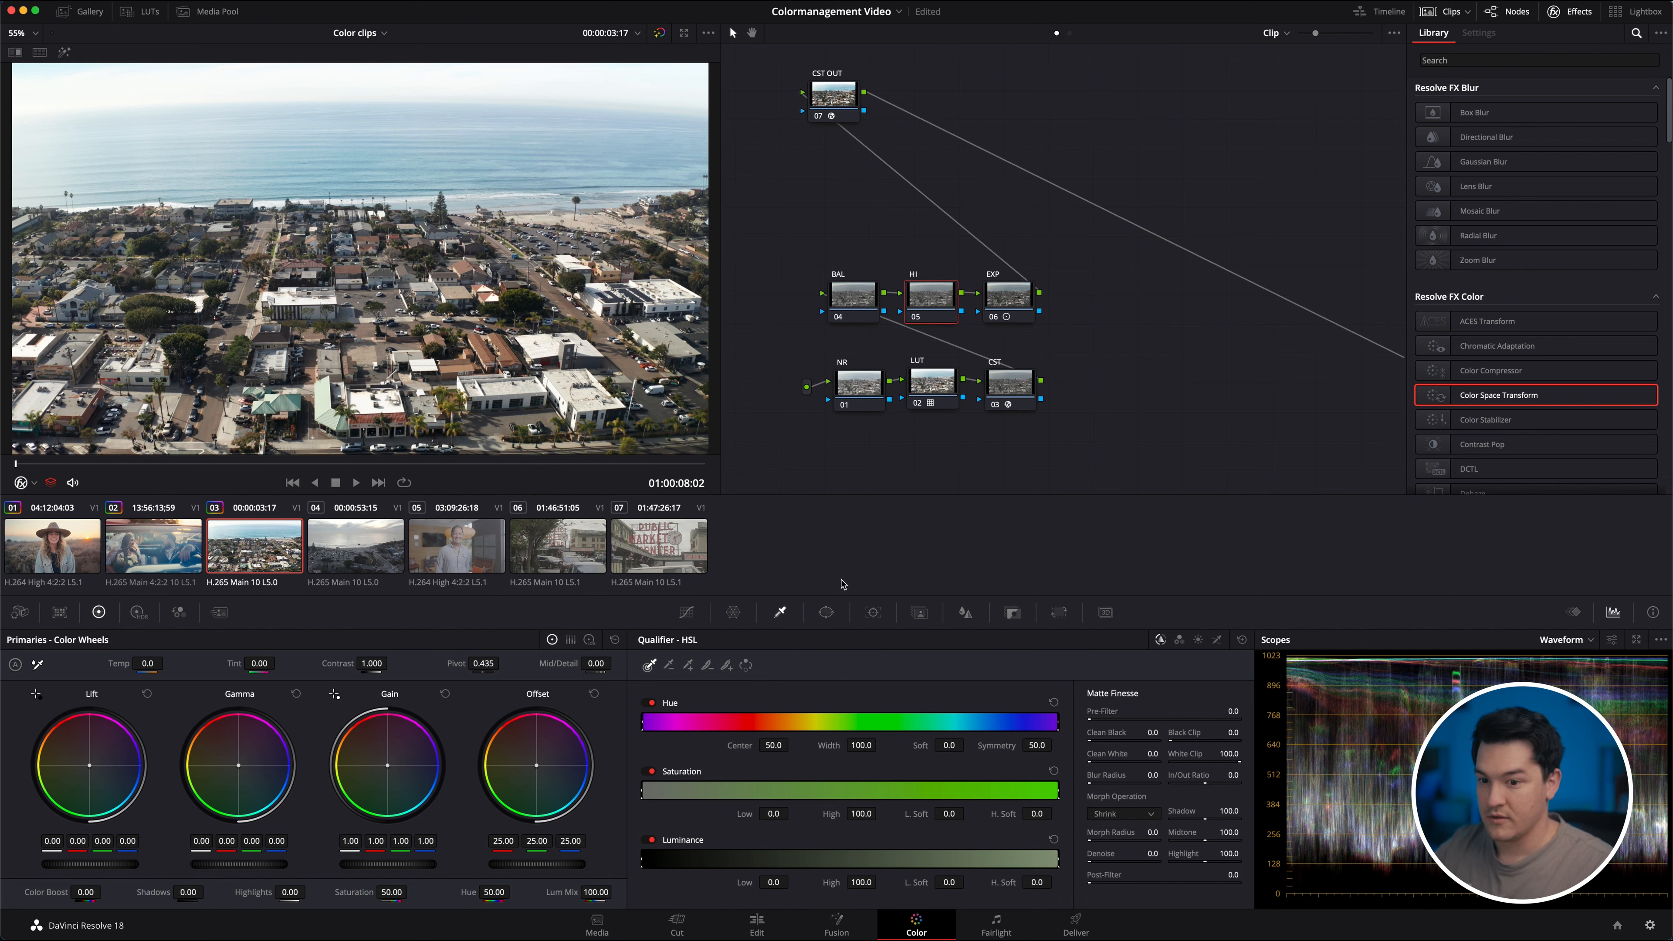
{"action": "key", "text": "shift+h"}
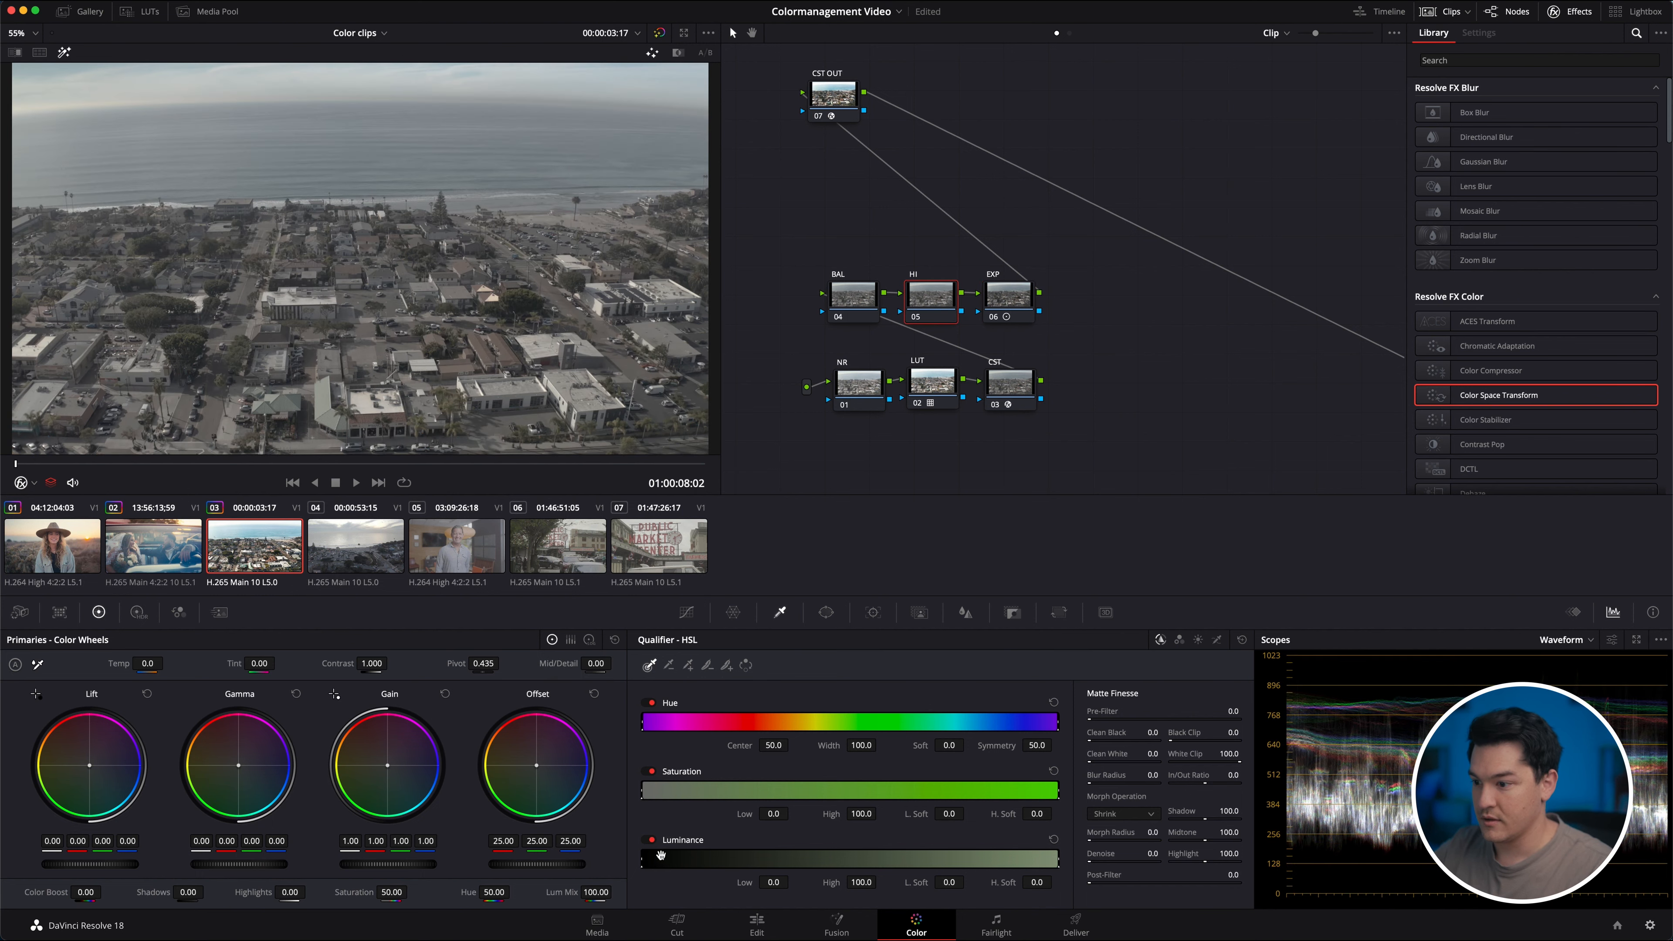
{"action": "left_click_drag", "start_coordinate": [644, 858], "coordinate": [977, 884]}
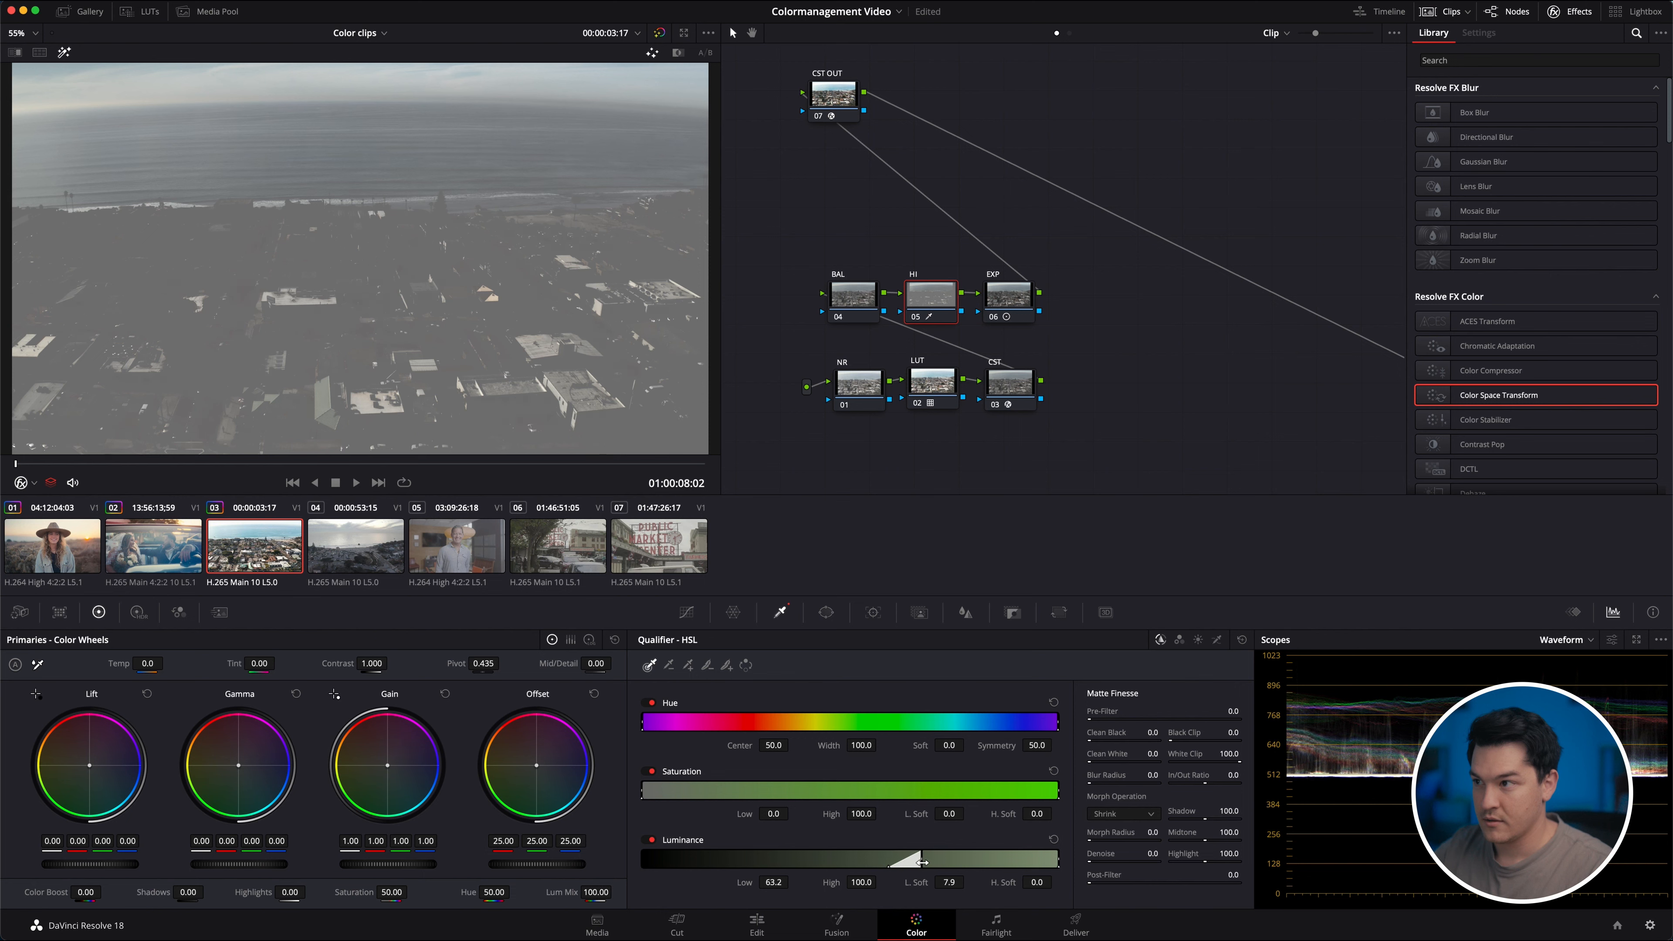
{"action": "left_click_drag", "start_coordinate": [925, 861], "coordinate": [921, 860]}
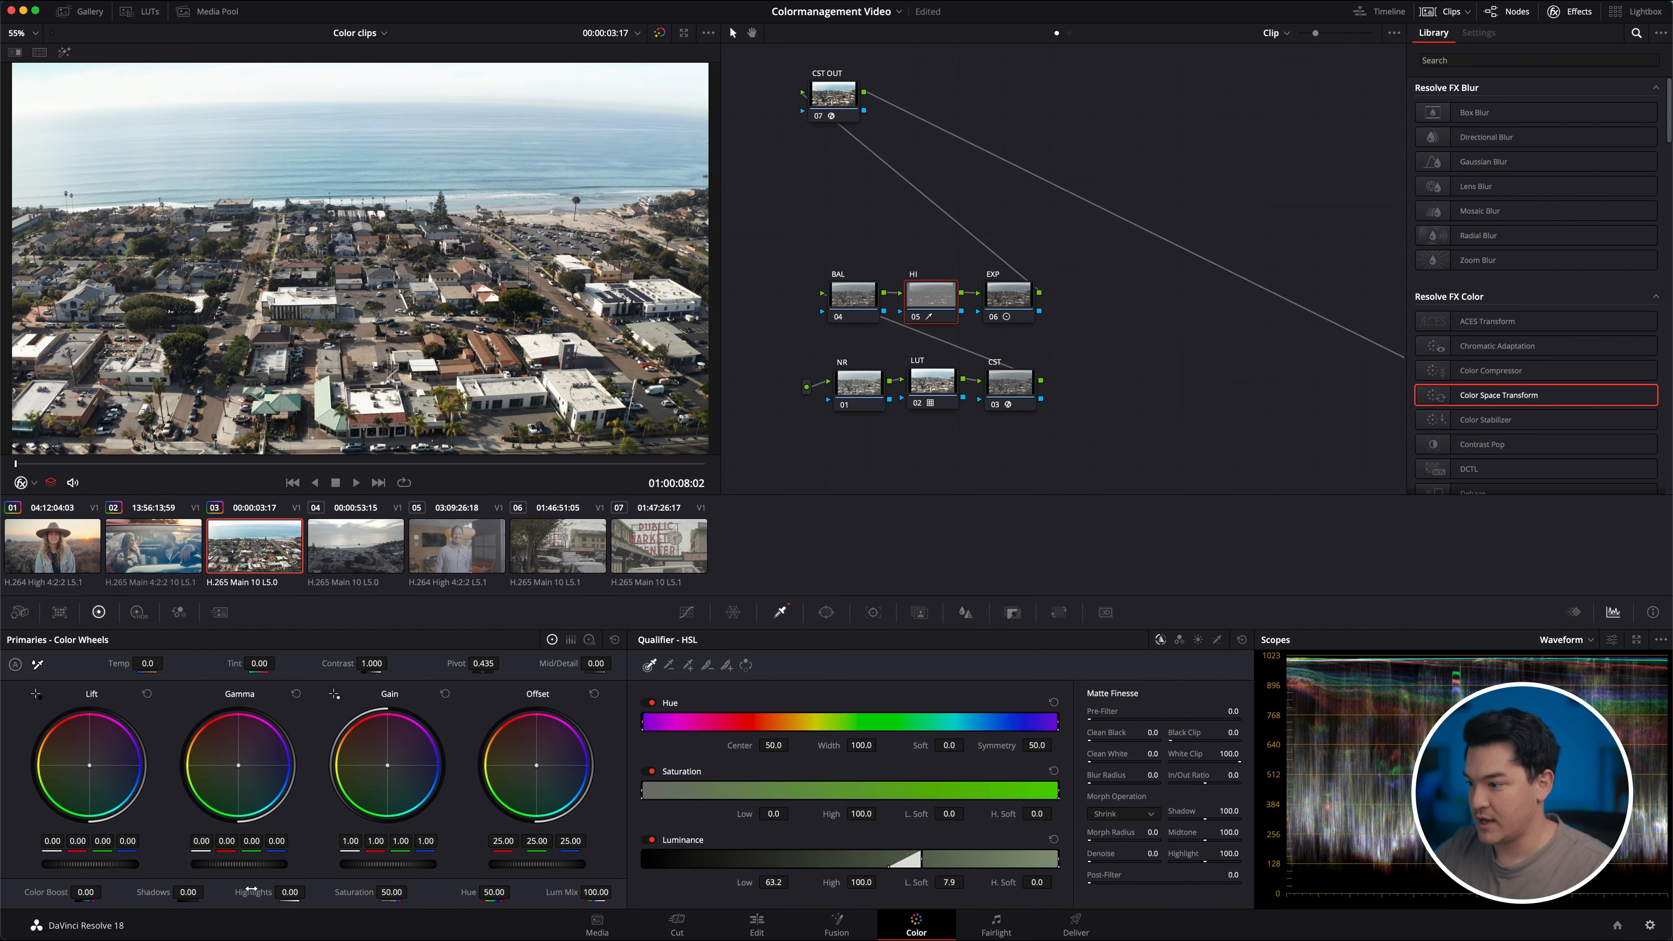
{"action": "mouse_move", "coordinate": [290, 893]}
{"action": "left_mouse_down"}
{"action": "mouse_move", "coordinate": [246, 897]}
{"action": "mouse_move", "coordinate": [287, 893]}
{"action": "left_mouse_up"}
{"action": "left_click_drag", "start_coordinate": [377, 663], "coordinate": [573, 669]}
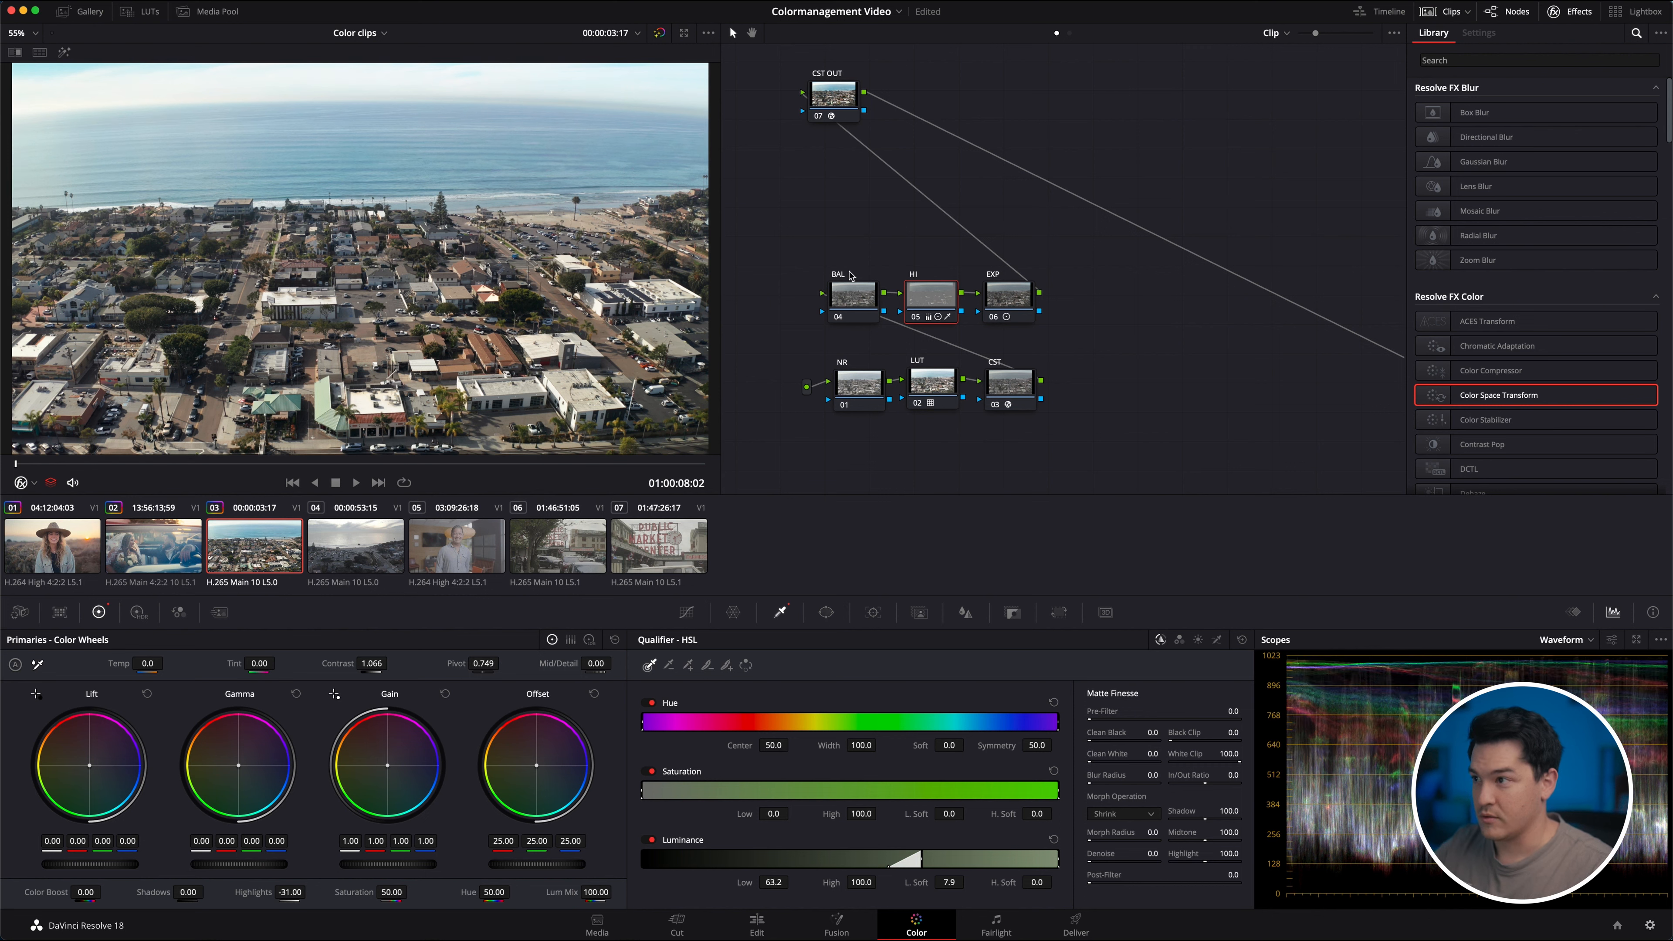
Balance the image on the BAL node by setting Offset red to 24.84 and green to 24.76.
{"action": "left_click", "coordinate": [859, 296]}
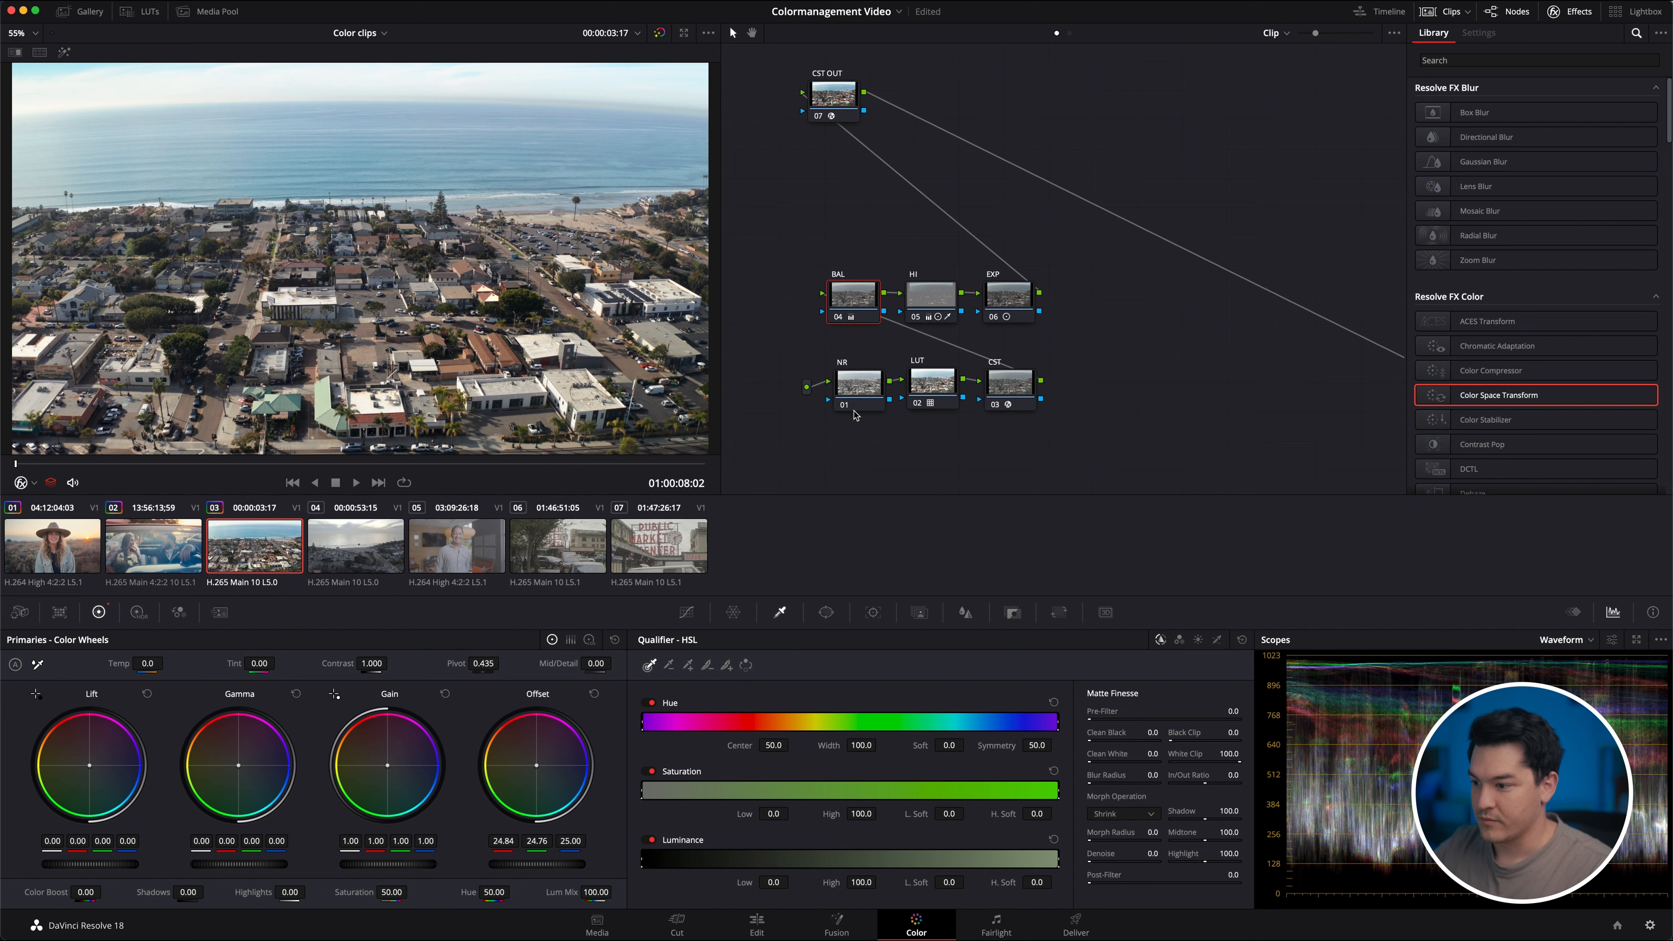
{"action": "left_click", "coordinate": [825, 91]}
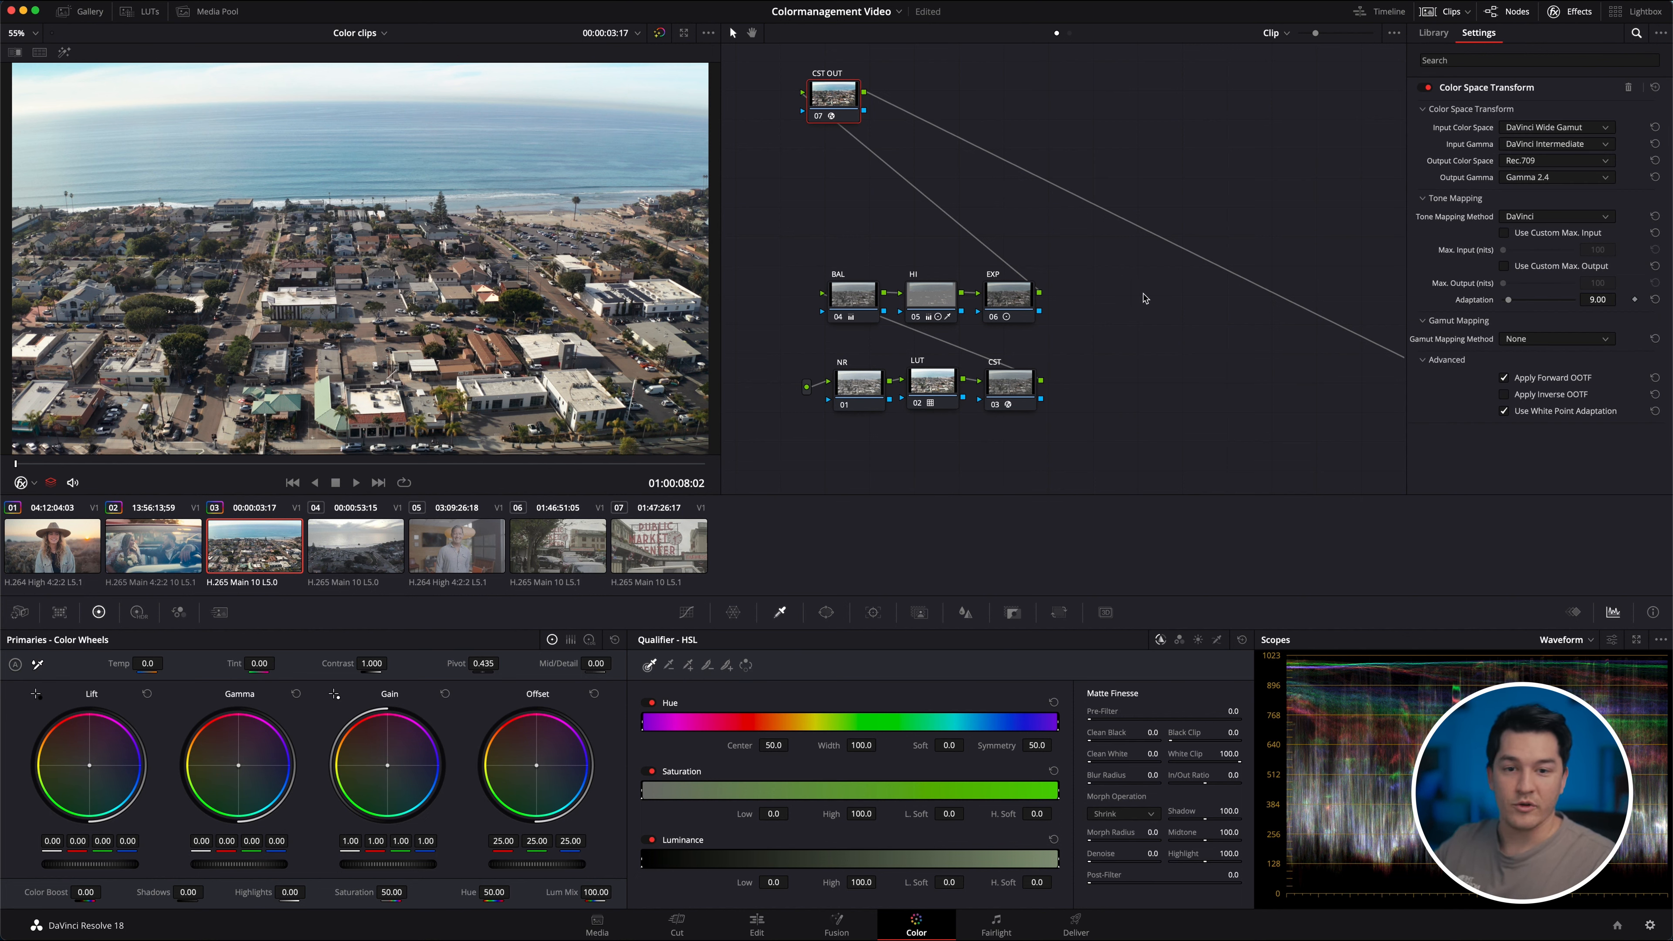
{"action": "right_click", "coordinate": [398, 270]}
{"action": "left_click", "coordinate": [848, 235]}
Apply the grade of clip 03 to clip 04 and compare the two clips.
{"action": "left_click", "coordinate": [283, 539]}
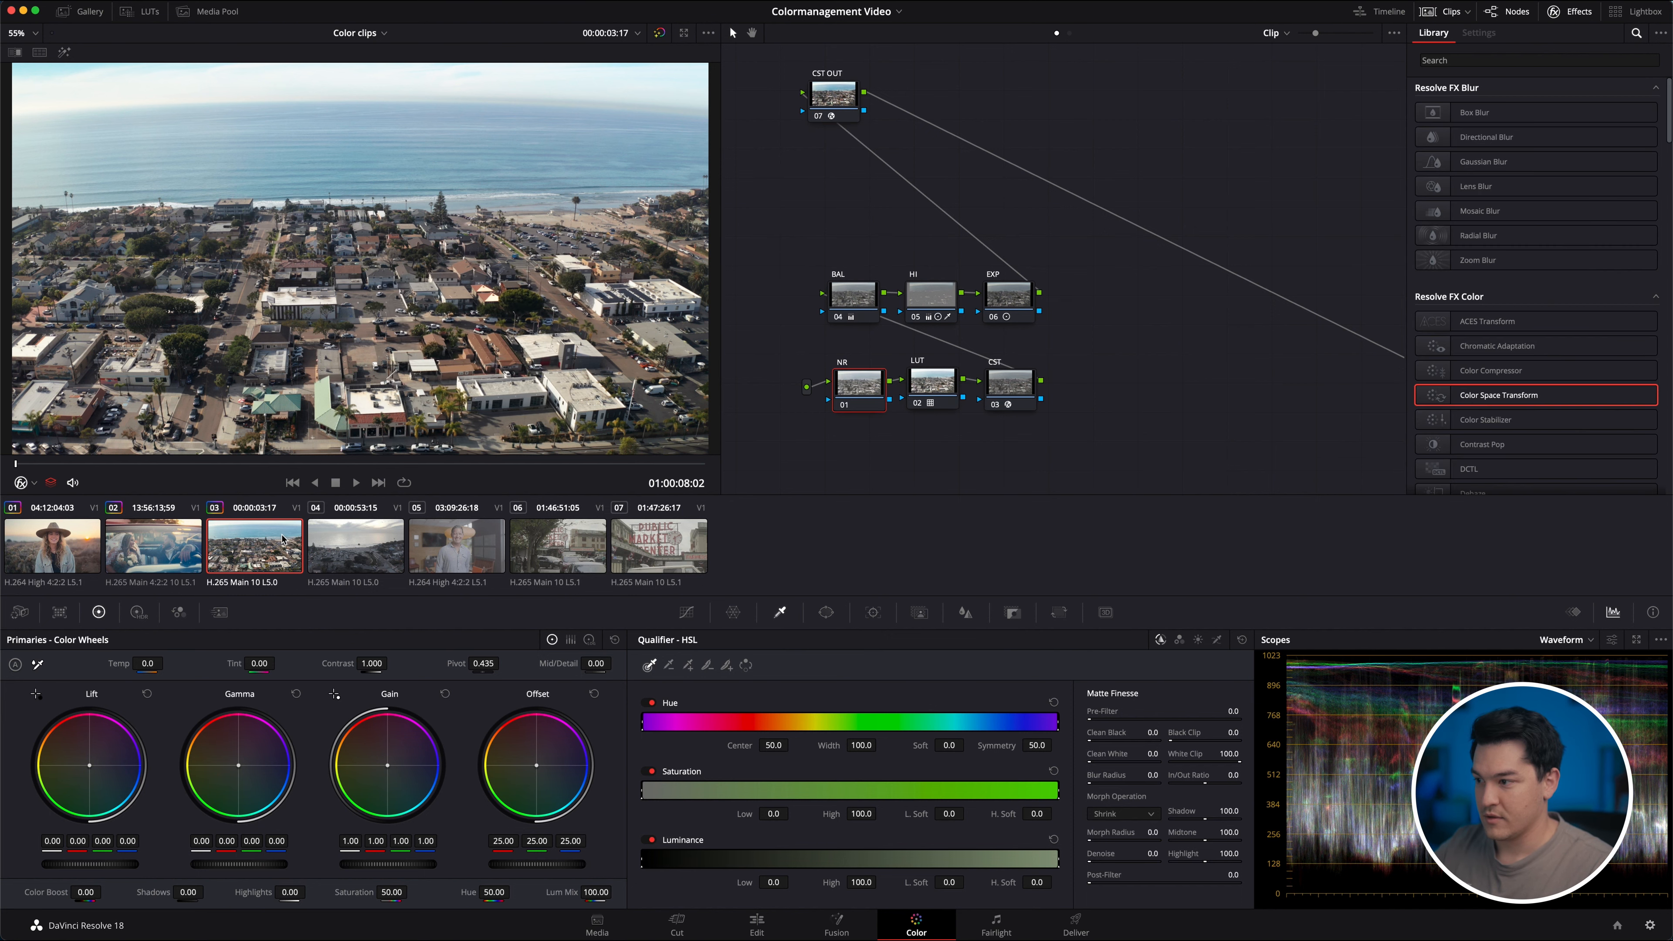
{"action": "left_click", "coordinate": [349, 544]}
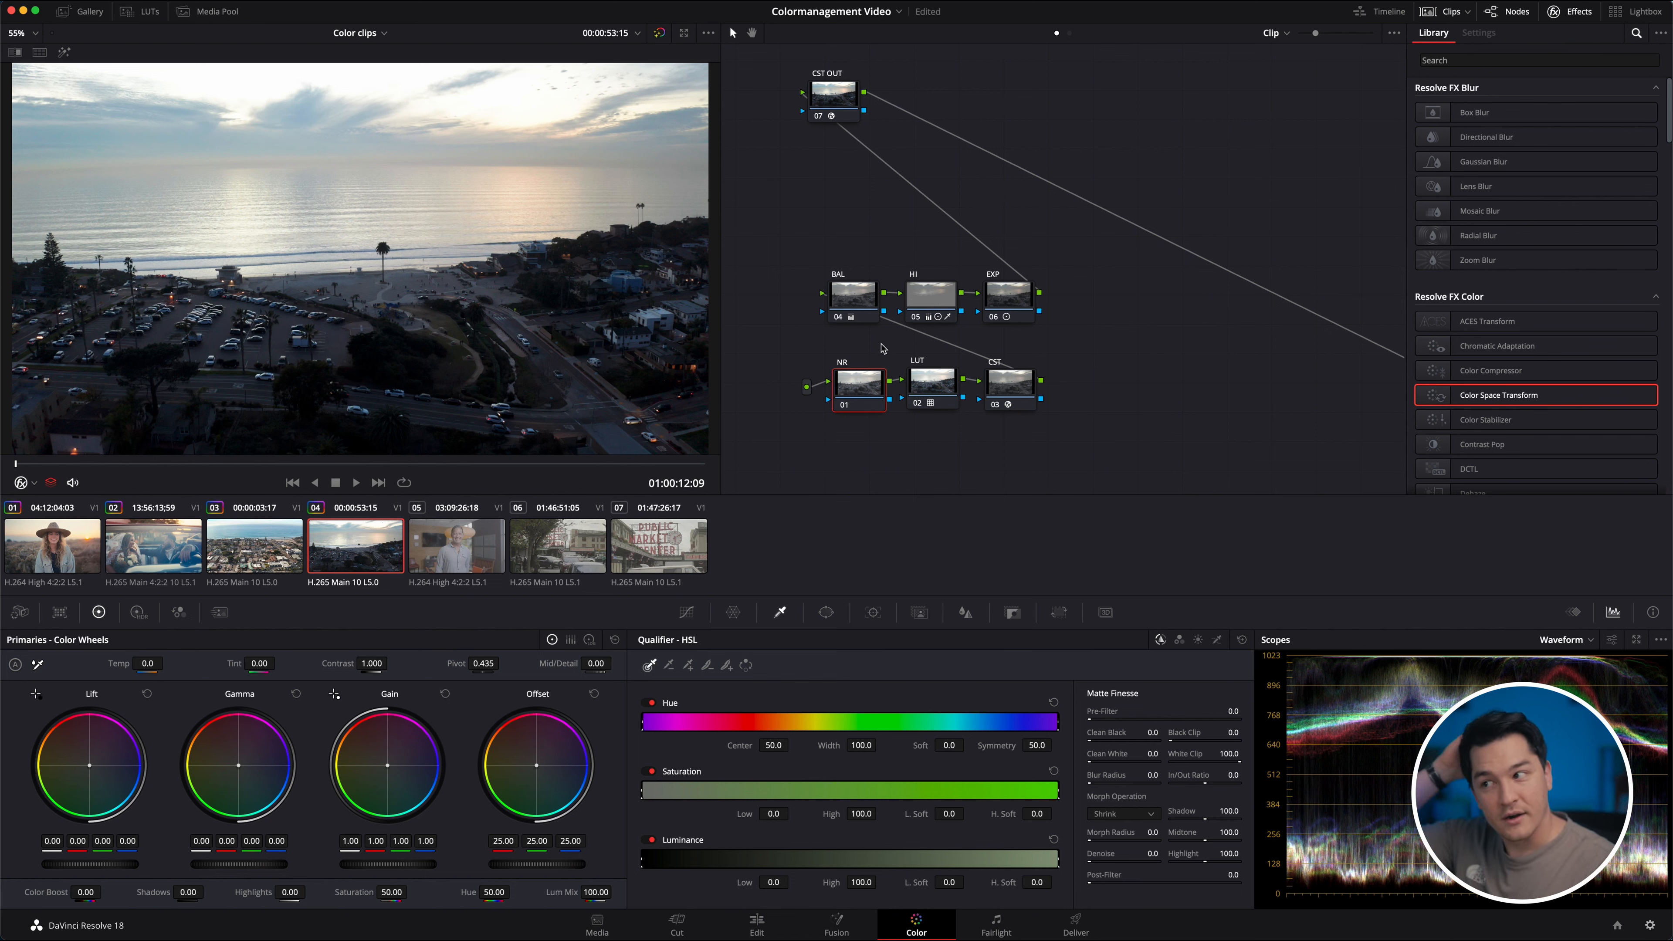
{"action": "left_click", "coordinate": [253, 541]}
{"action": "left_click", "coordinate": [393, 548]}
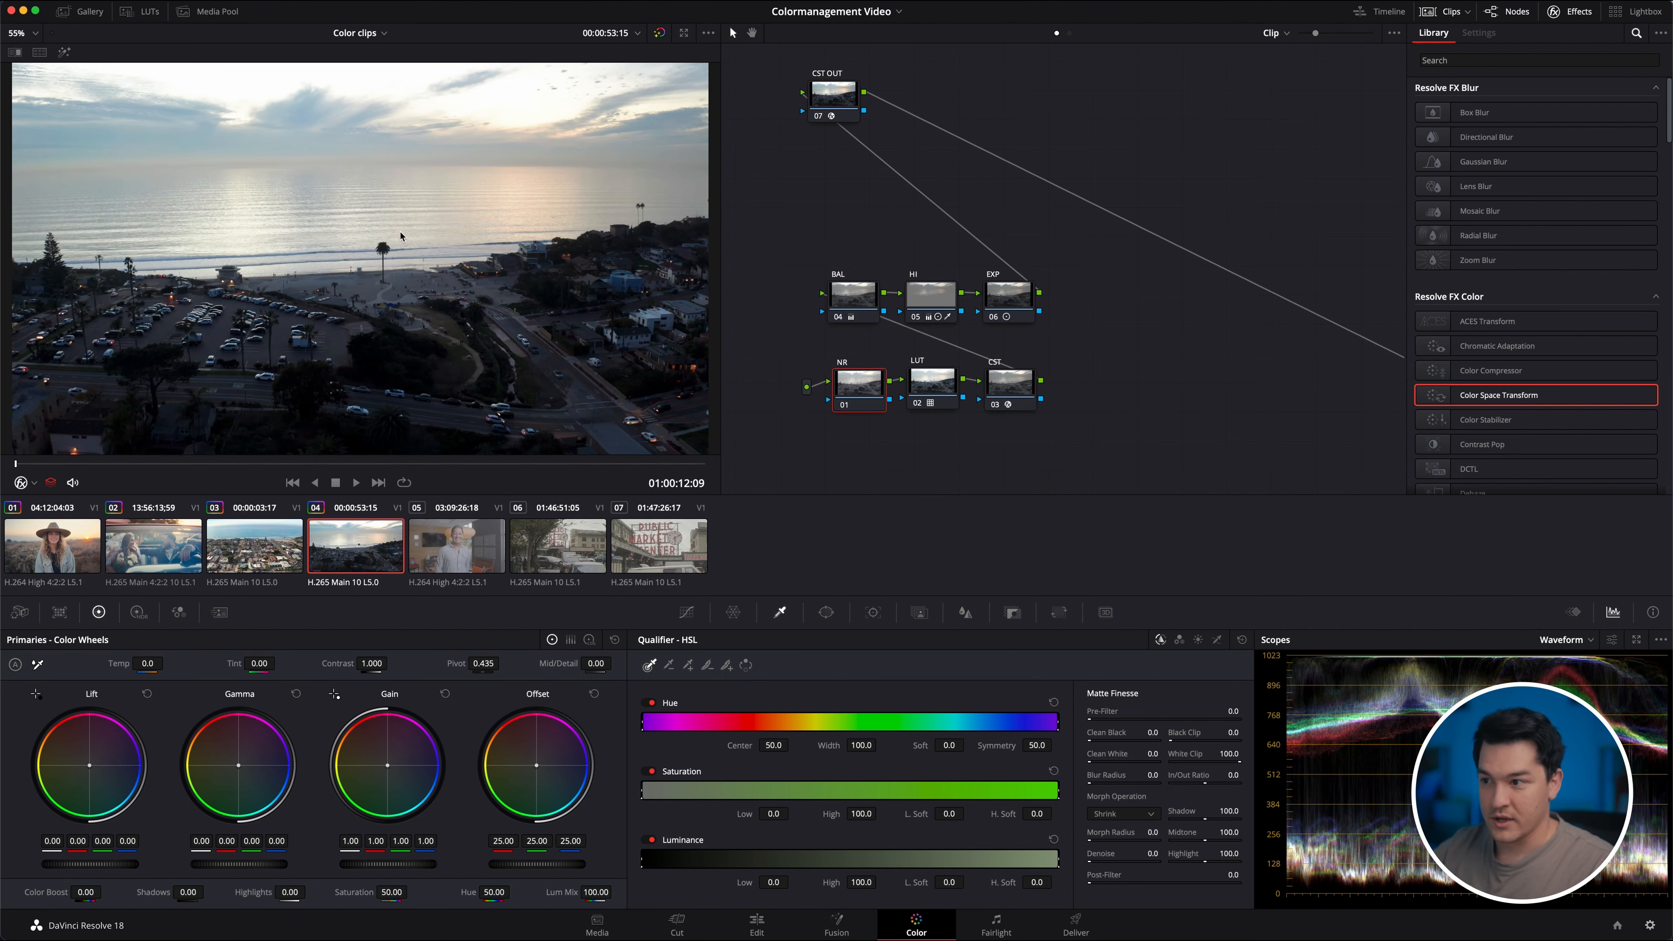
Return to clip 03 and move its CST OUT node down, closer to the BAL node.
{"action": "left_click_drag", "start_coordinate": [1147, 333], "coordinate": [817, 284]}
{"action": "left_click", "coordinate": [282, 554]}
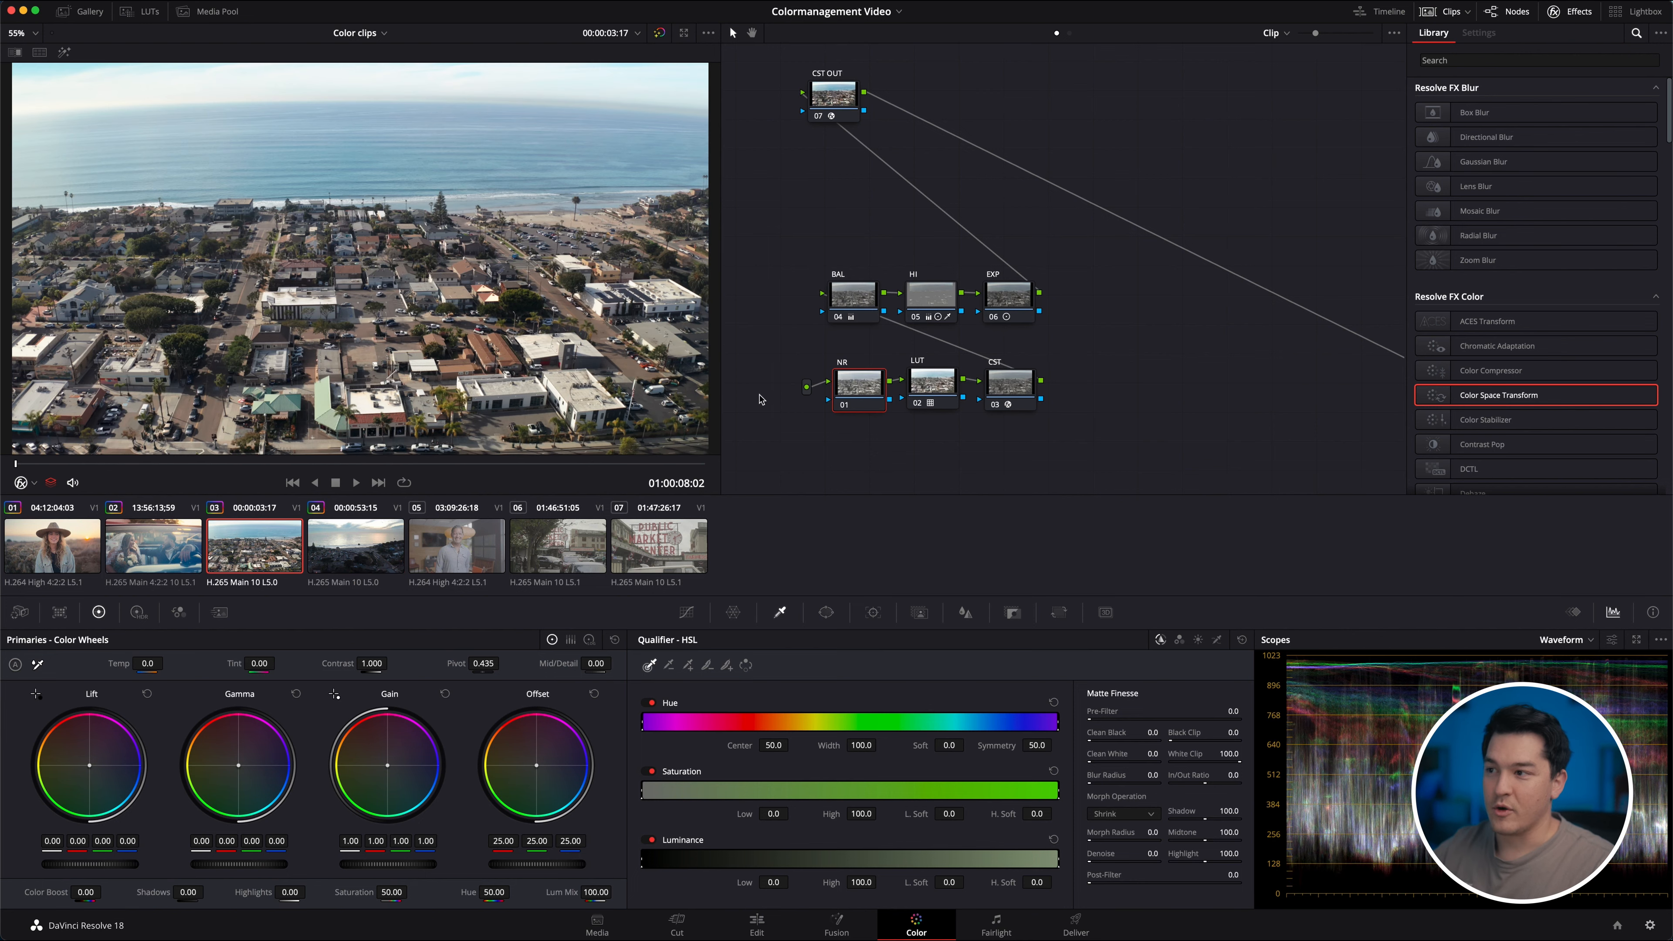
{"action": "left_click_drag", "start_coordinate": [1187, 290], "coordinate": [806, 458]}
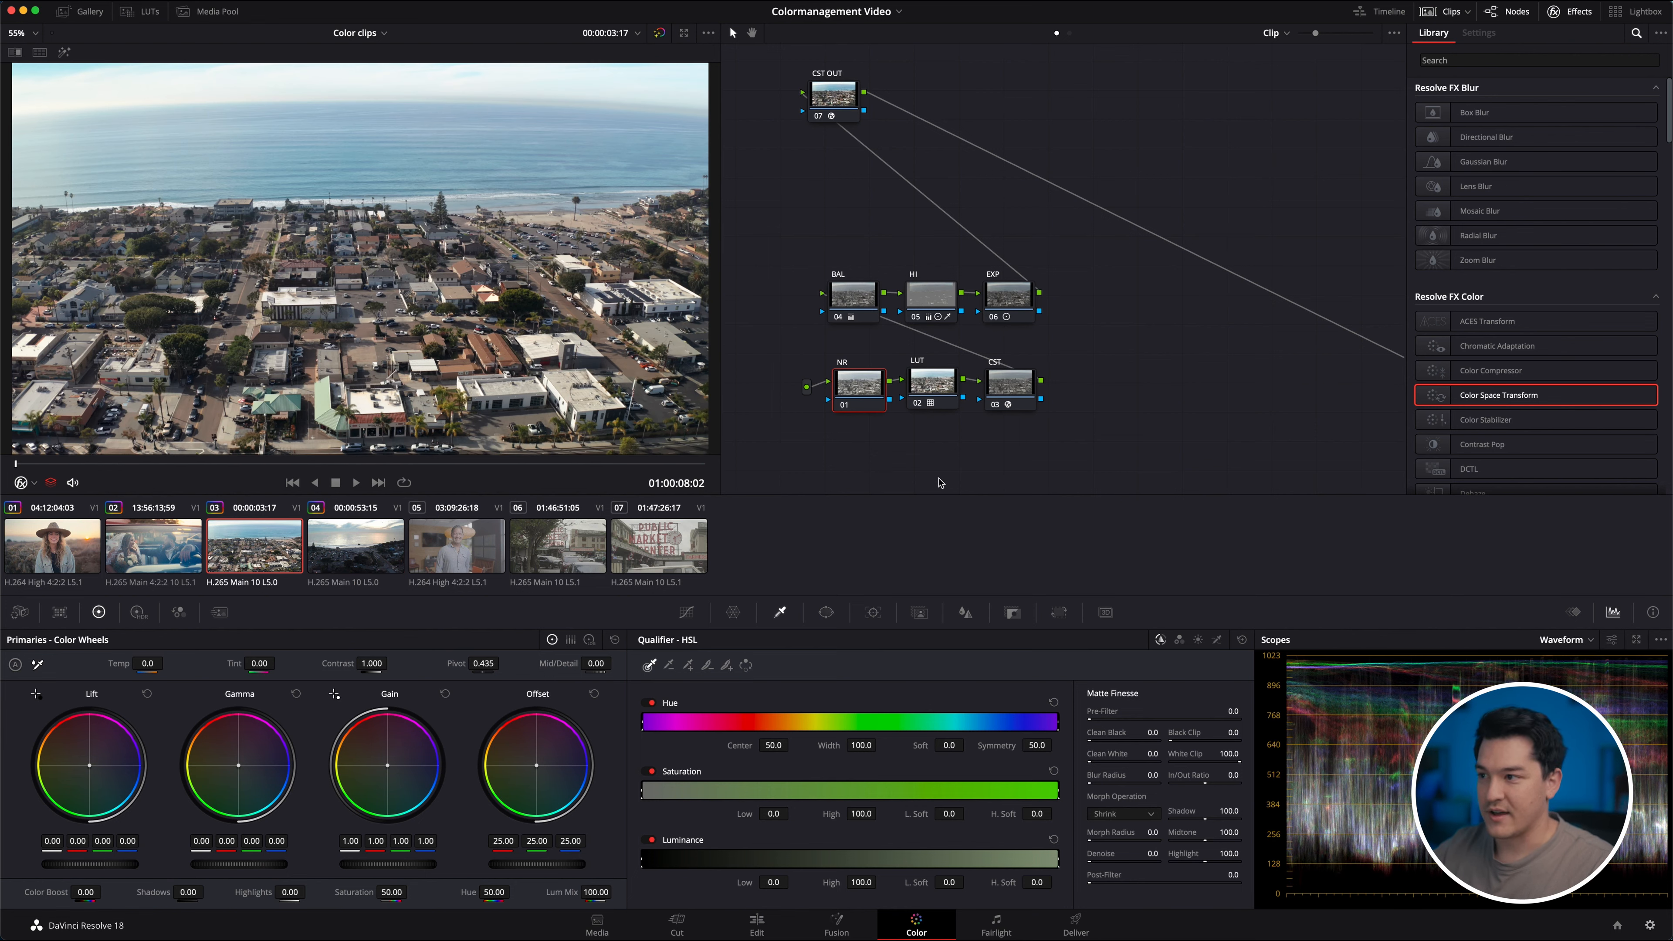
{"action": "left_click_drag", "start_coordinate": [1264, 447], "coordinate": [812, 276]}
{"action": "left_click_drag", "start_coordinate": [839, 93], "coordinate": [831, 139]}
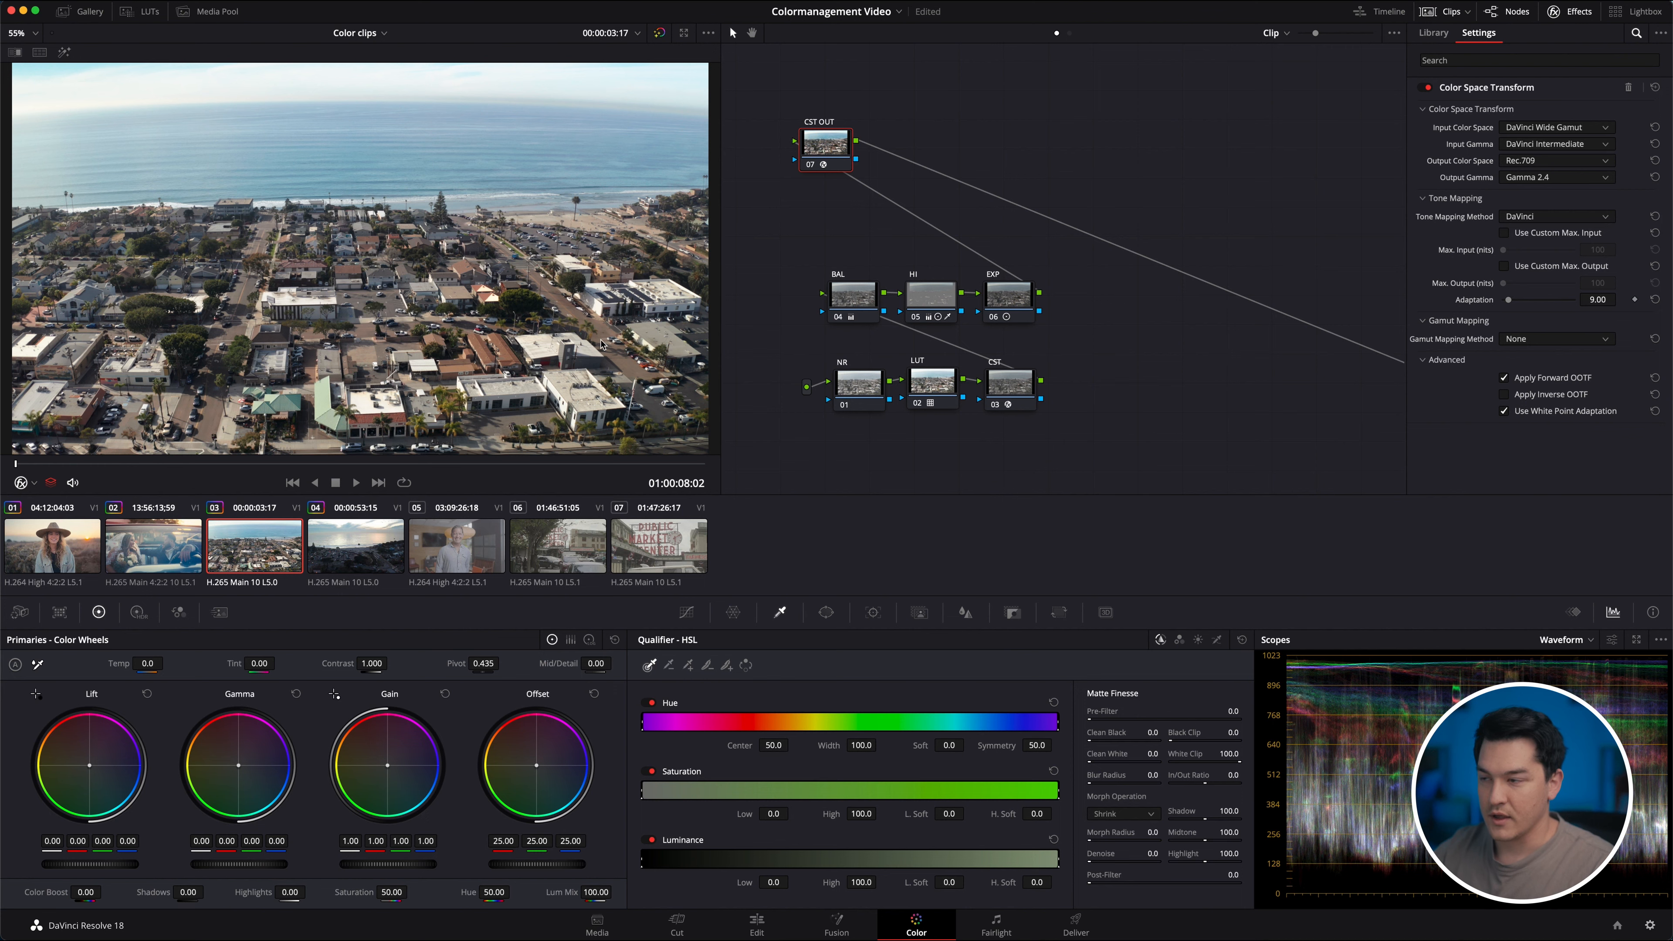
Examine the graded aerial image of clip 03 up close, looking over the buildings and parked cars.
{"action": "scroll", "coordinate": [600, 343], "scroll_direction": "up", "scroll_amount": 5}
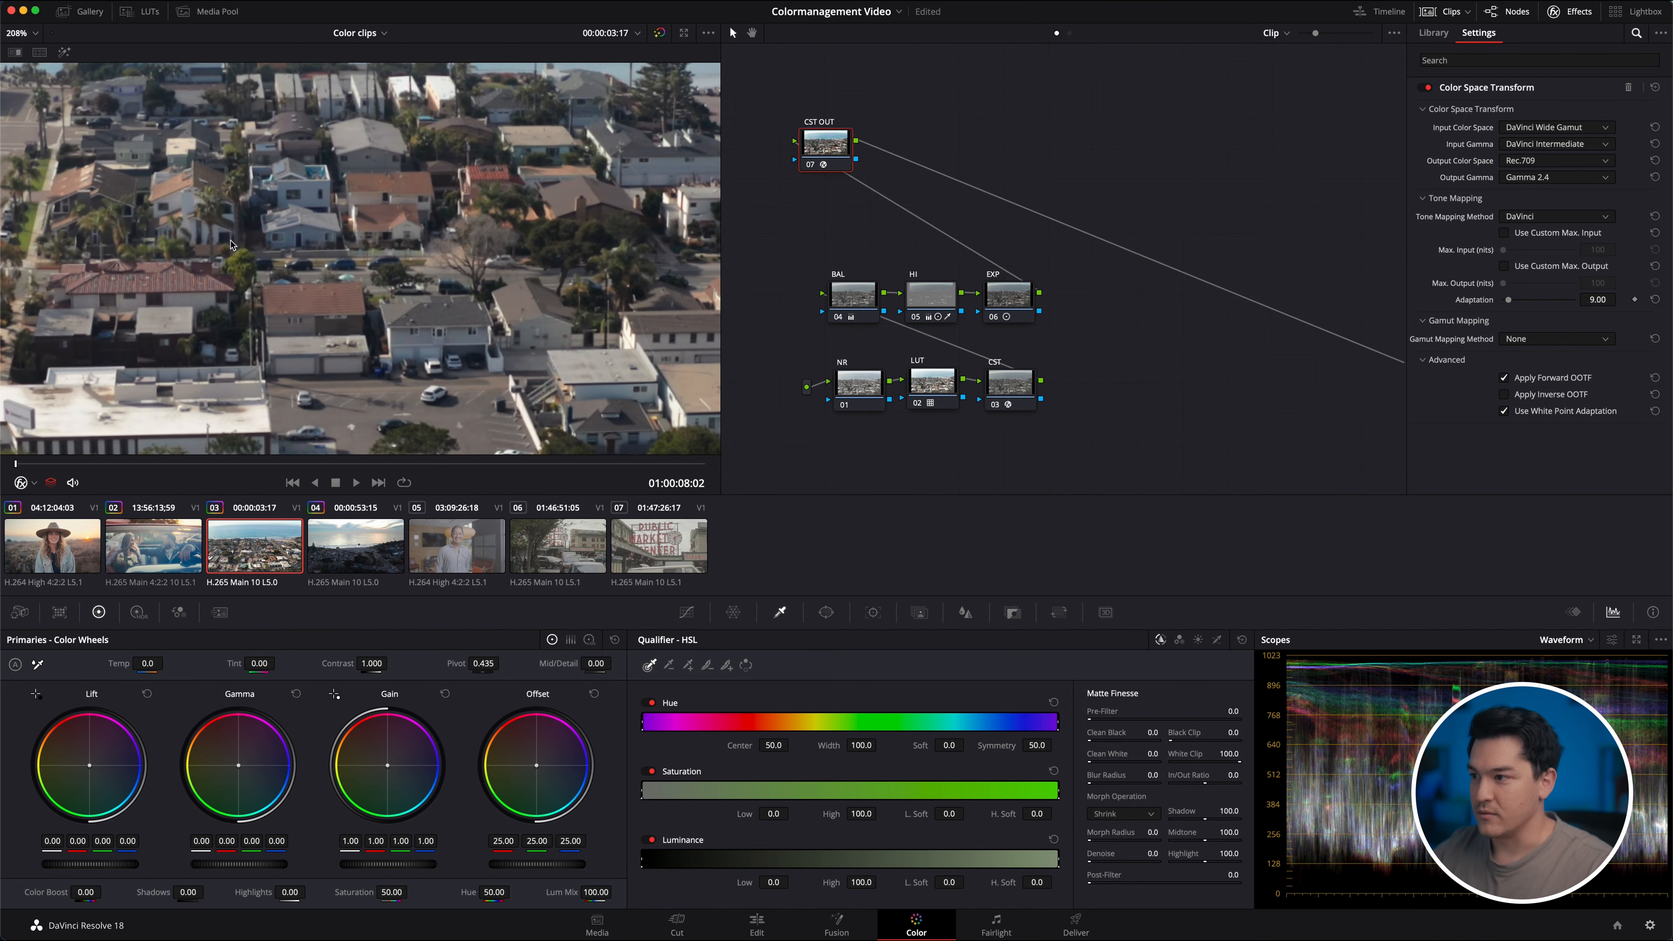
{"action": "scroll", "coordinate": [231, 246], "scroll_direction": "down", "scroll_amount": 10}
{"action": "scroll", "coordinate": [231, 246], "scroll_direction": "up", "scroll_amount": 2}
{"action": "scroll", "coordinate": [230, 245], "scroll_direction": "right", "scroll_amount": 5}
{"action": "scroll", "coordinate": [218, 247], "scroll_direction": "up", "scroll_amount": 5}
{"action": "scroll", "coordinate": [196, 250], "scroll_direction": "down", "scroll_amount": 5}
{"action": "scroll", "coordinate": [196, 249], "scroll_direction": "right", "scroll_amount": 5}
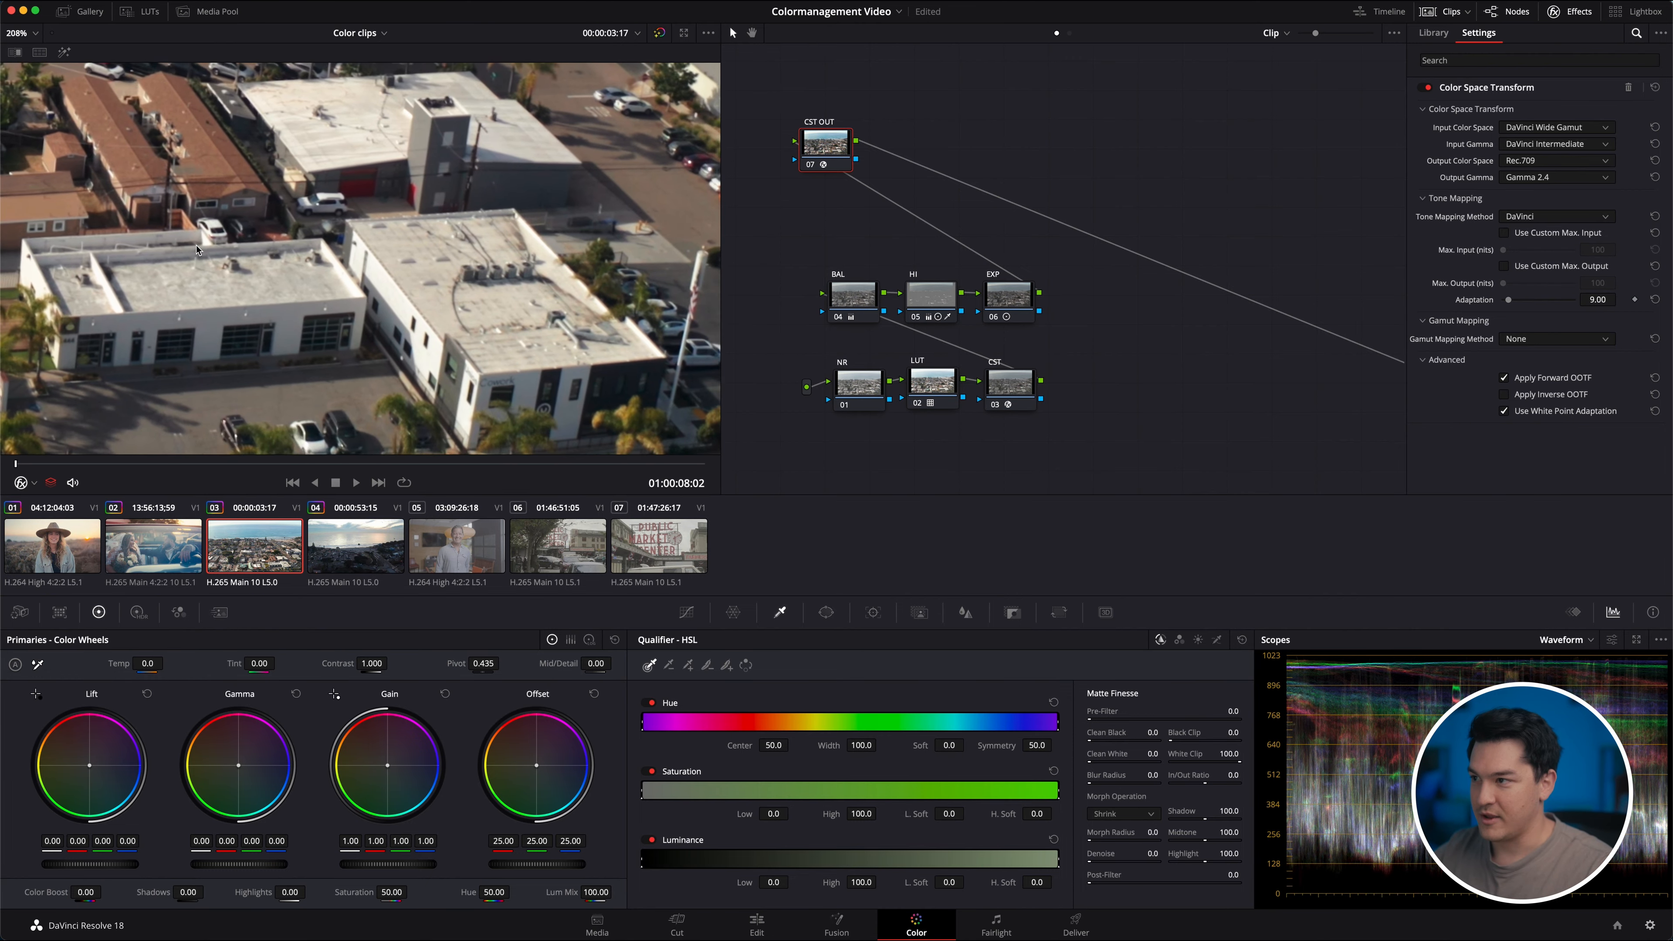
{"action": "scroll", "coordinate": [197, 249], "scroll_direction": "up", "scroll_amount": 5}
{"action": "scroll", "coordinate": [256, 268], "scroll_direction": "up", "scroll_amount": 2}
{"action": "scroll", "coordinate": [480, 233], "scroll_direction": "up", "scroll_amount": 2}
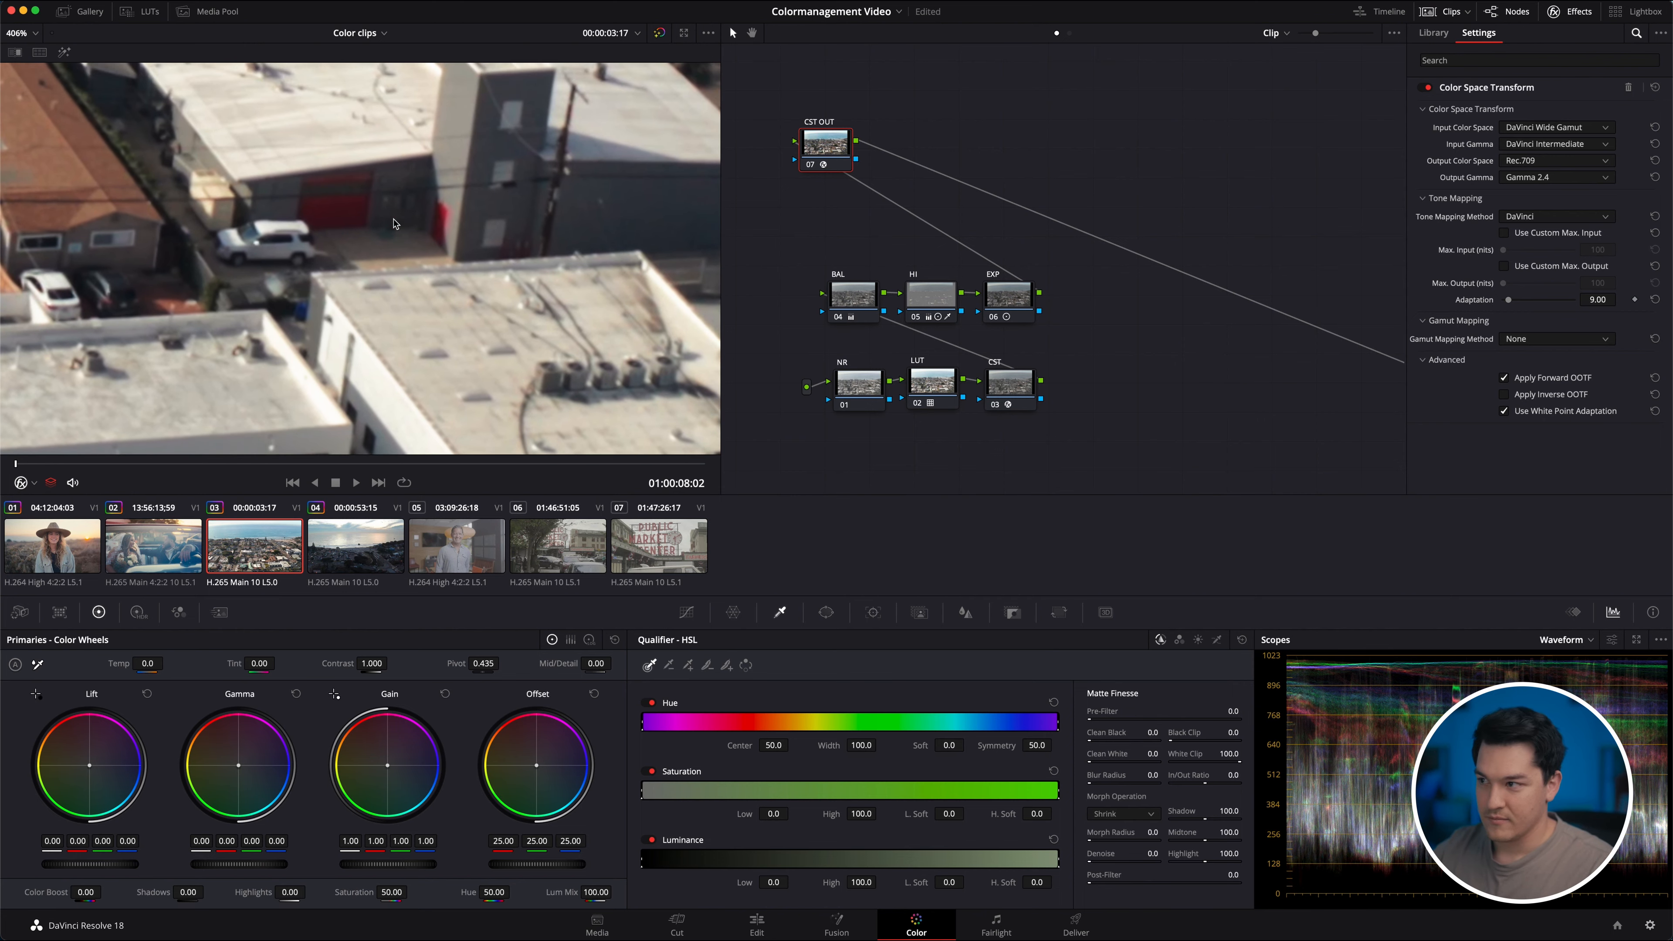
{"action": "scroll", "coordinate": [394, 224], "scroll_direction": "down", "scroll_amount": 6}
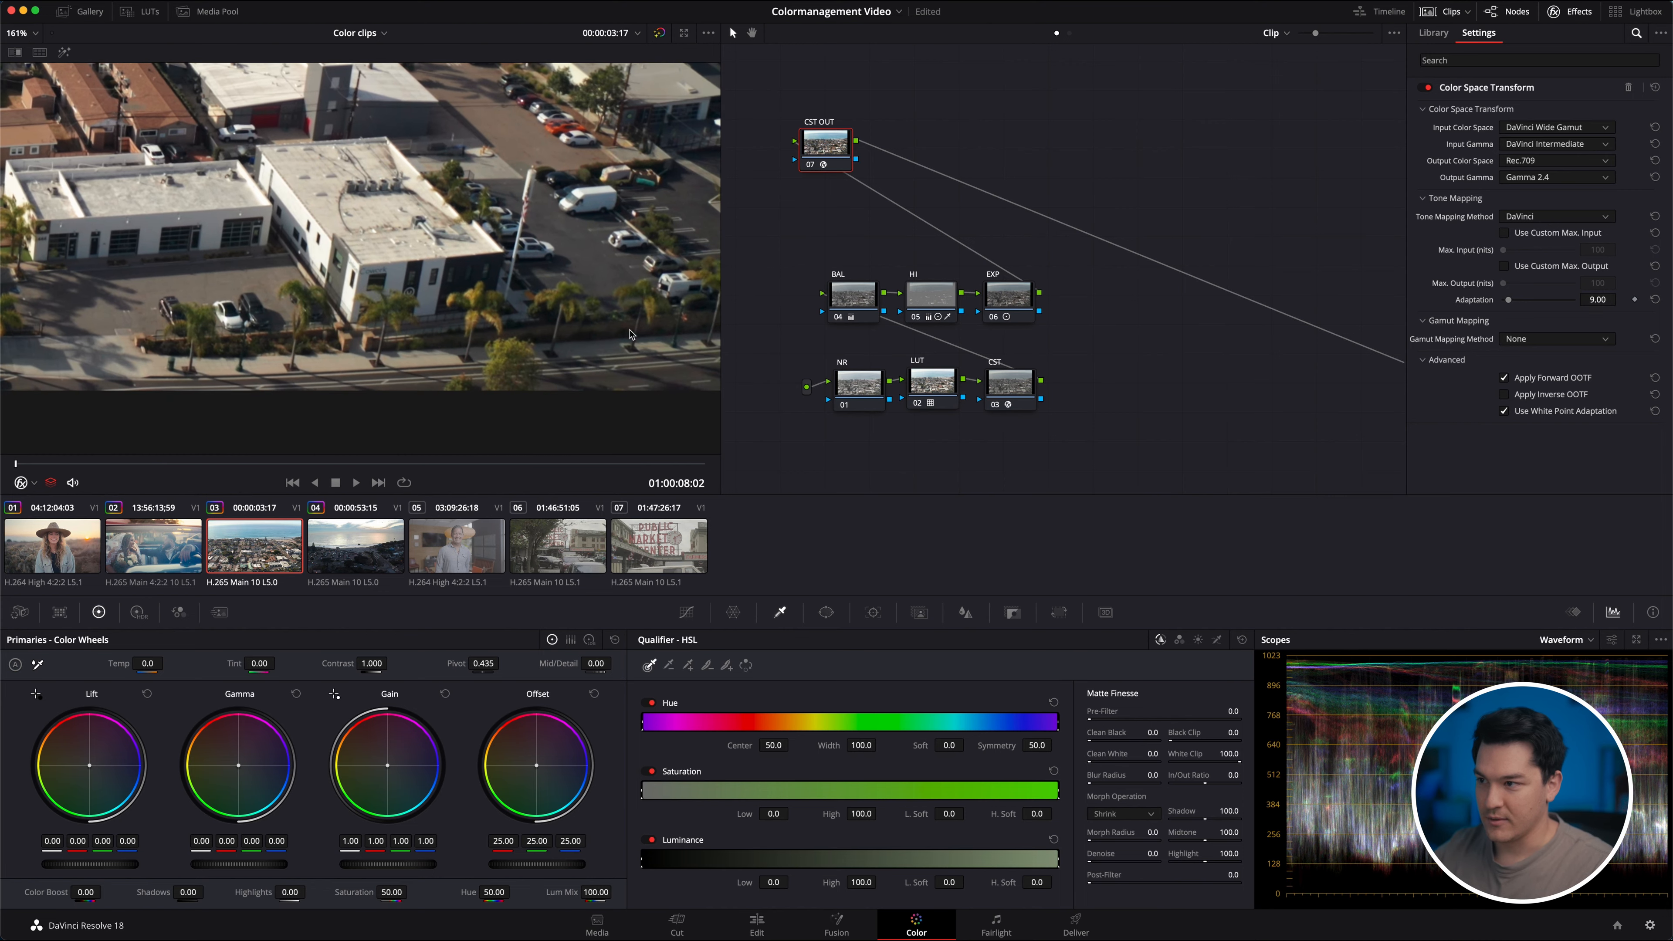
Inspect the street, trees and parked cars of clip 03 up close, and return to the full aerial frame.
{"action": "scroll", "coordinate": [553, 303], "scroll_direction": "up", "scroll_amount": 10}
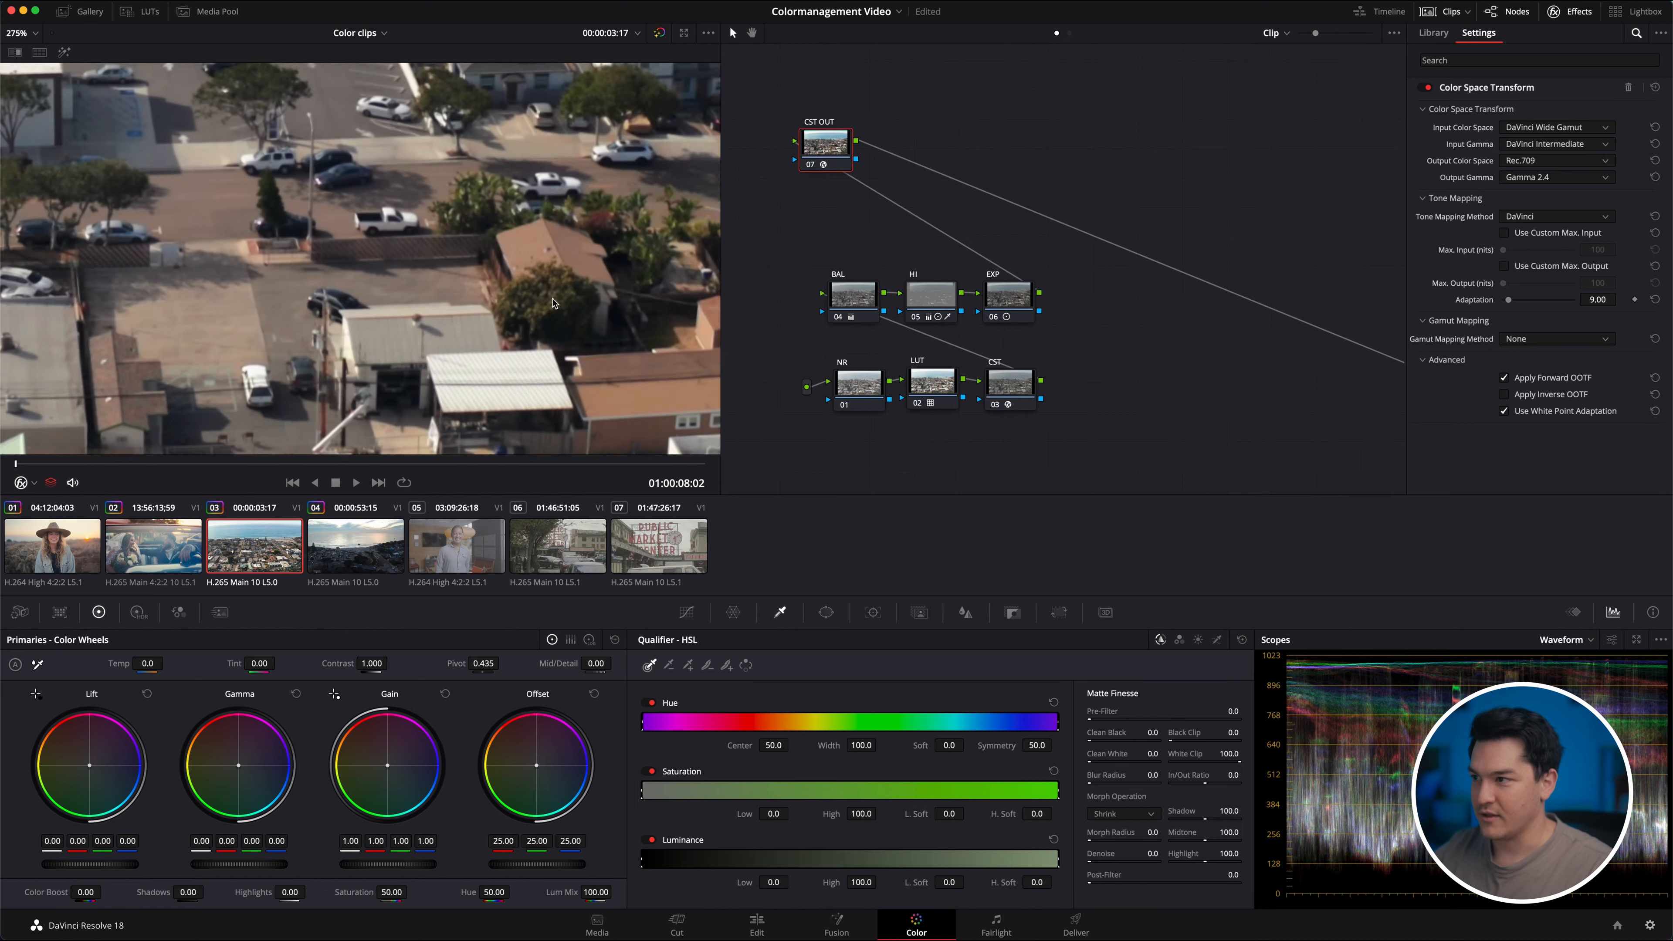
{"action": "scroll", "coordinate": [552, 304], "scroll_direction": "down", "scroll_amount": 12}
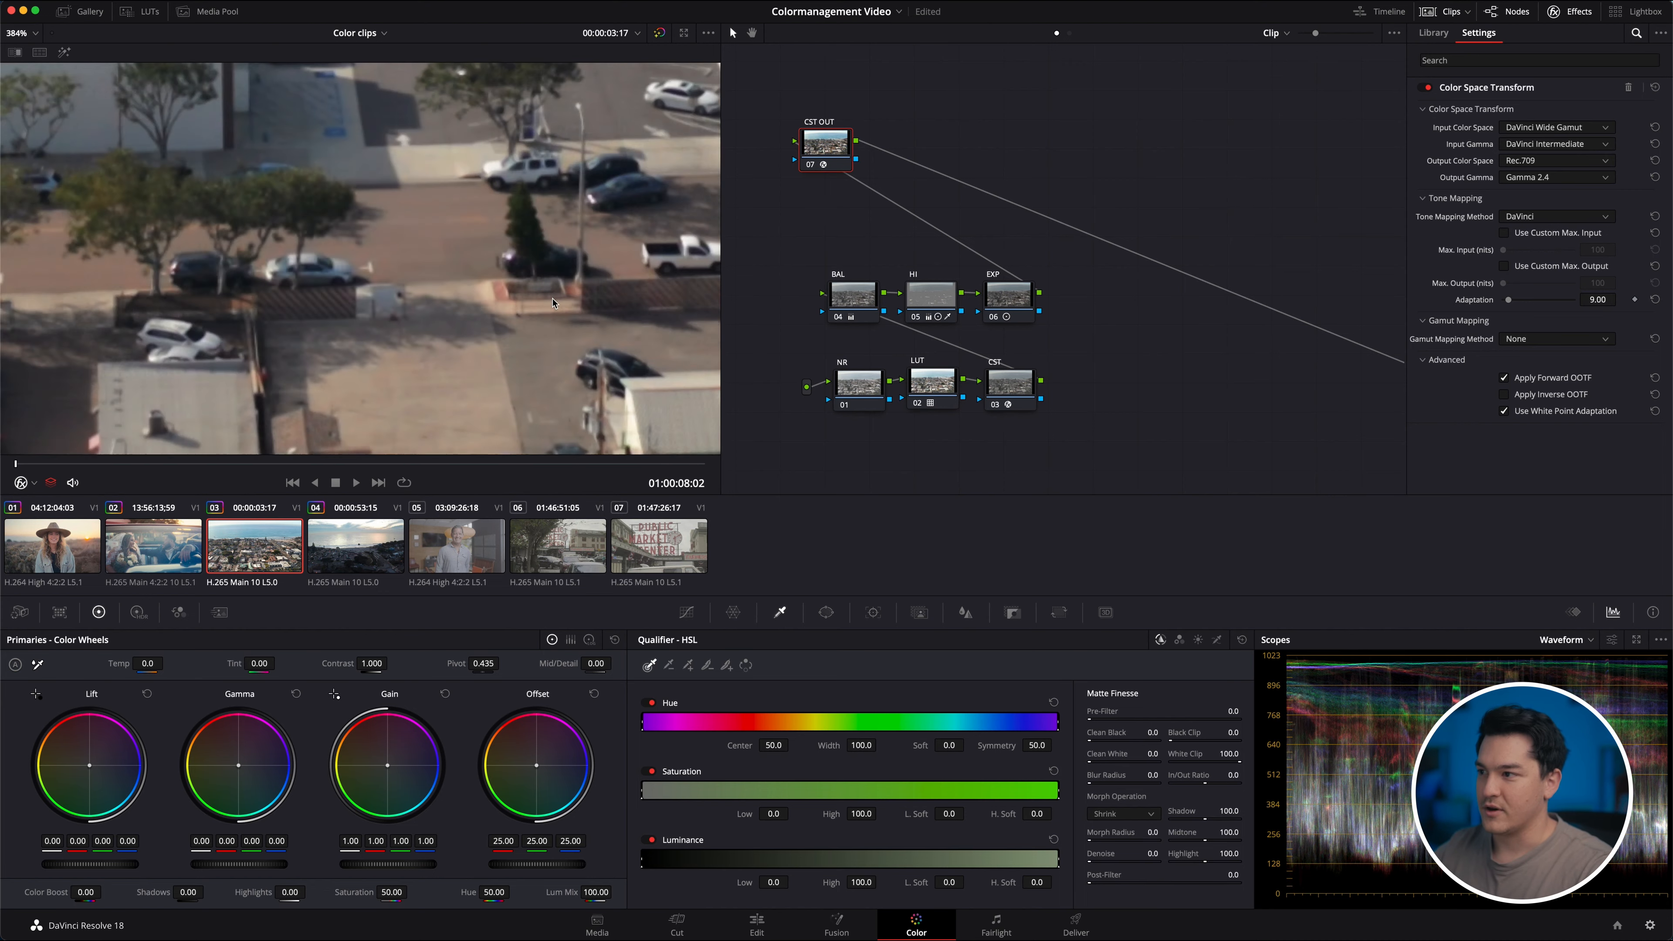
{"action": "scroll", "coordinate": [552, 304], "scroll_direction": "down", "scroll_amount": 2}
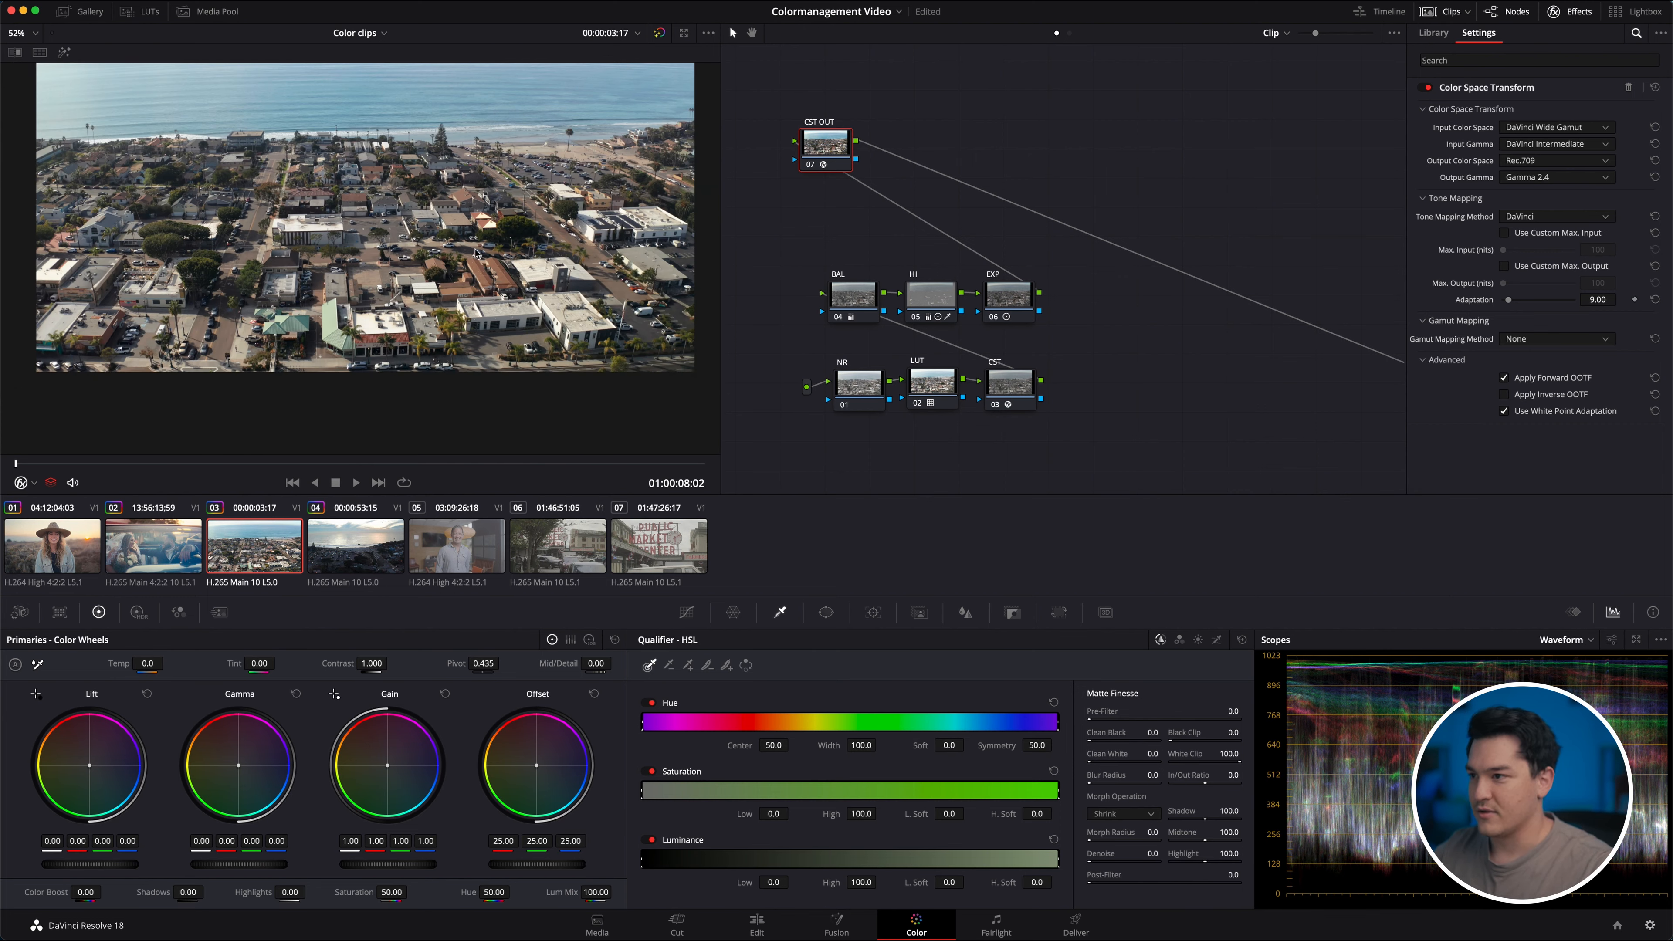
{"action": "scroll", "coordinate": [476, 252], "scroll_direction": "up", "scroll_amount": 5}
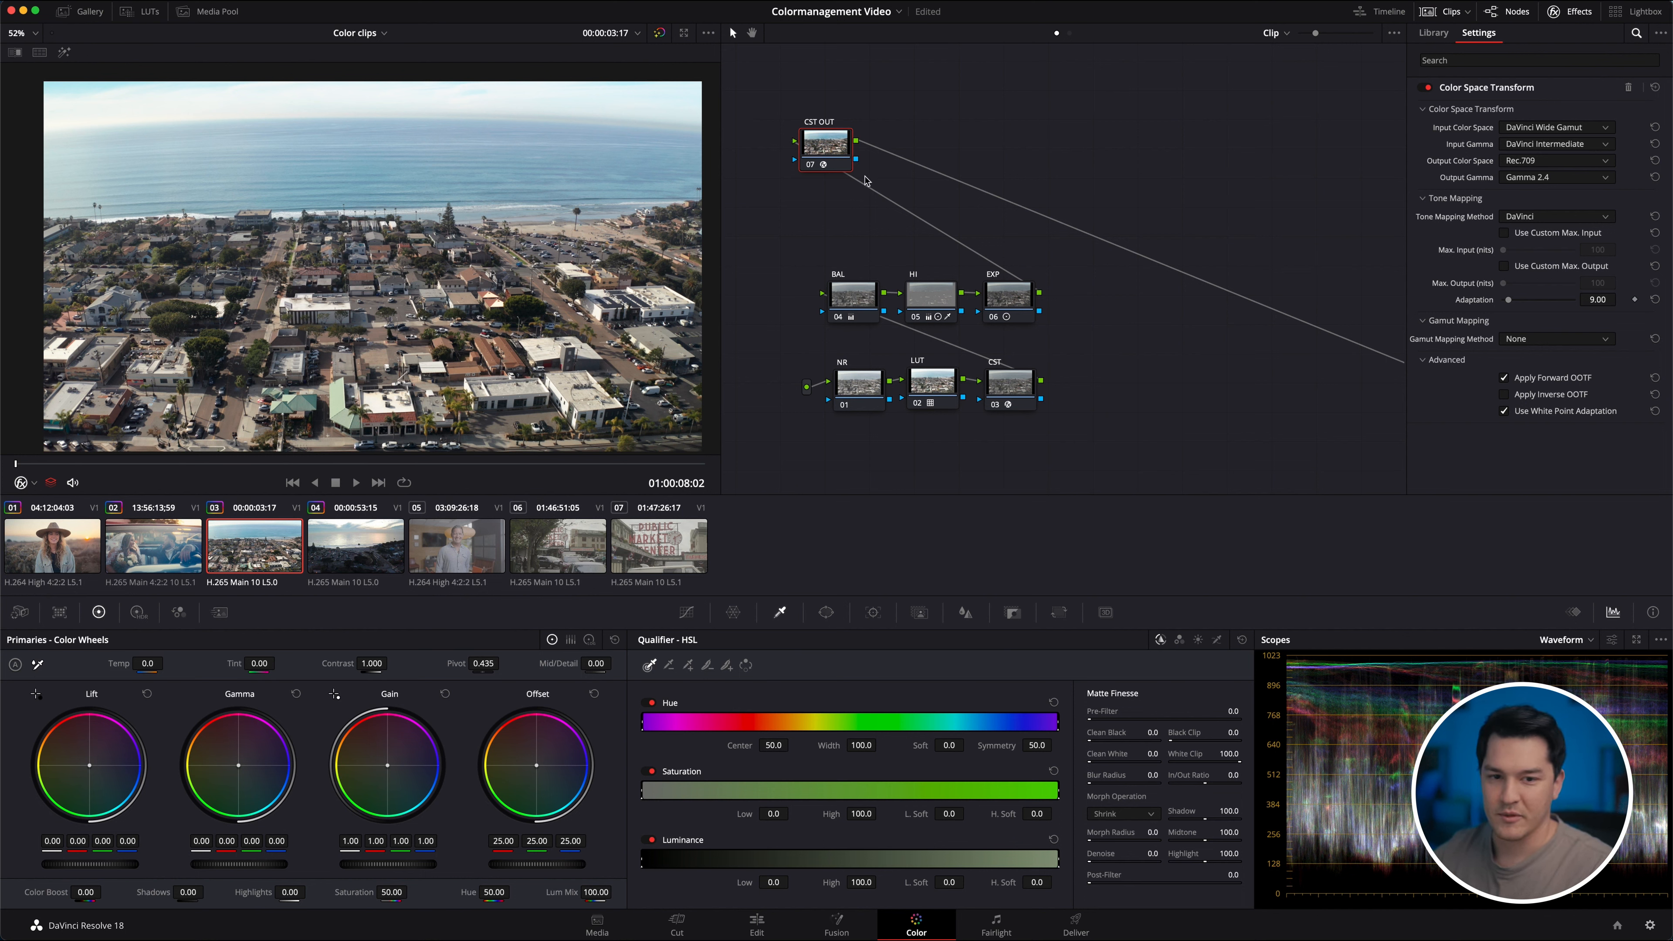
Shift the CST OUT node slightly up and set its Output Gamma to Cineon Film Log.
{"action": "mouse_move", "coordinate": [828, 144]}
{"action": "left_mouse_down"}
{"action": "mouse_move", "coordinate": [846, 194]}
{"action": "mouse_move", "coordinate": [849, 124]}
{"action": "left_mouse_up"}
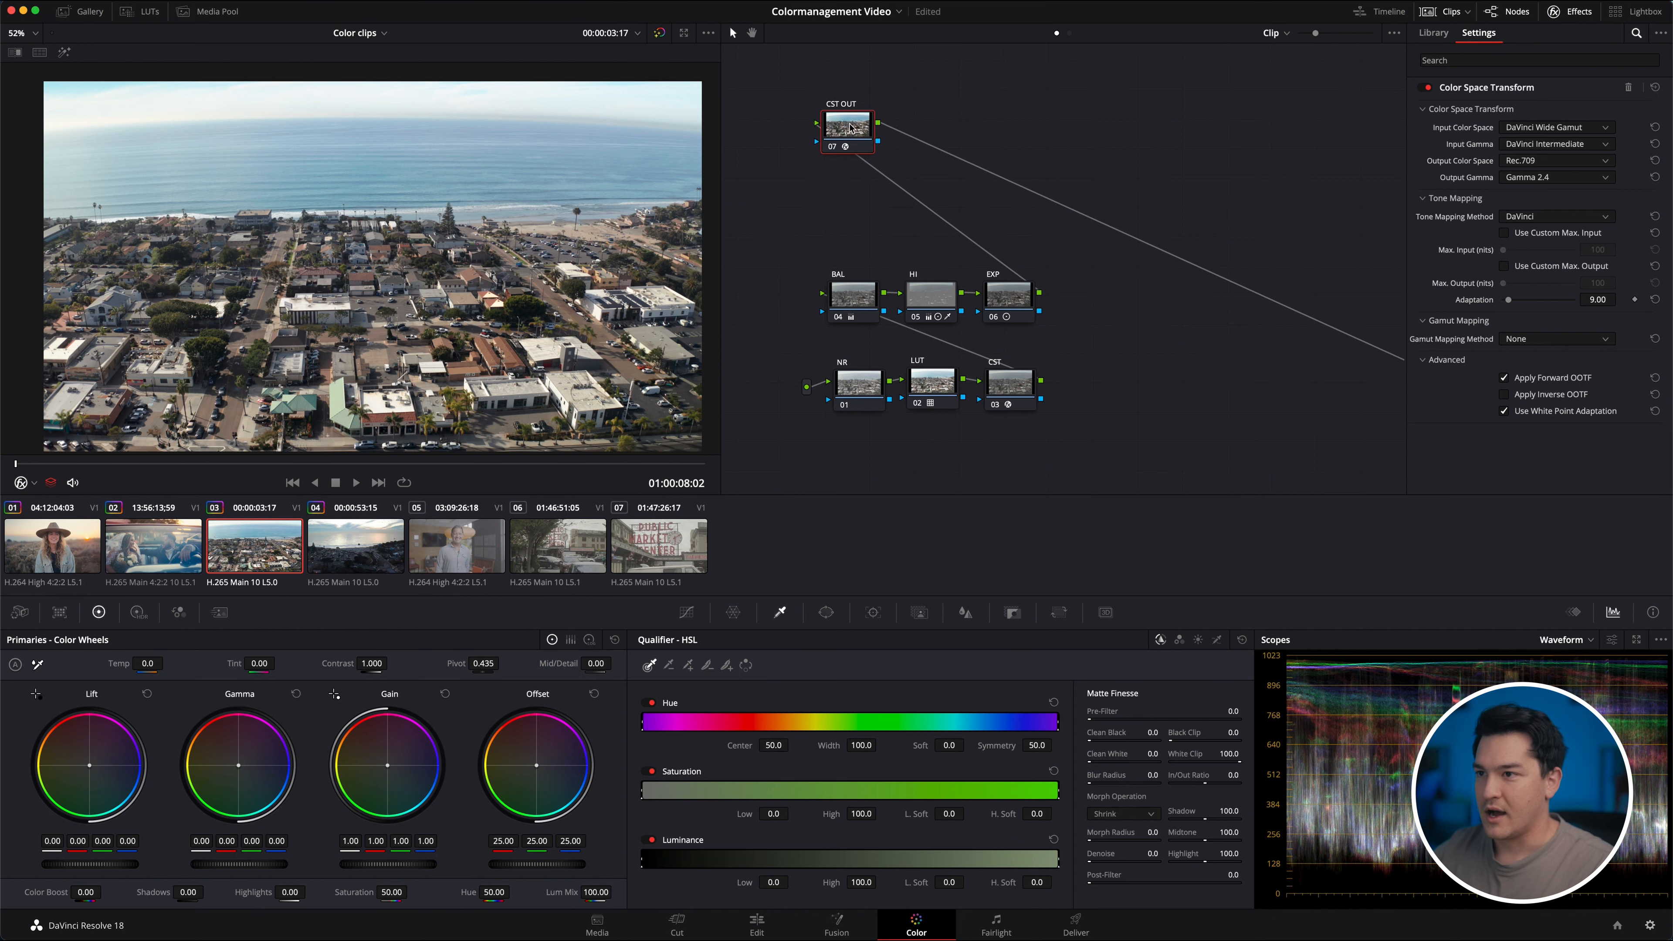
{"action": "left_click", "coordinate": [1554, 183]}
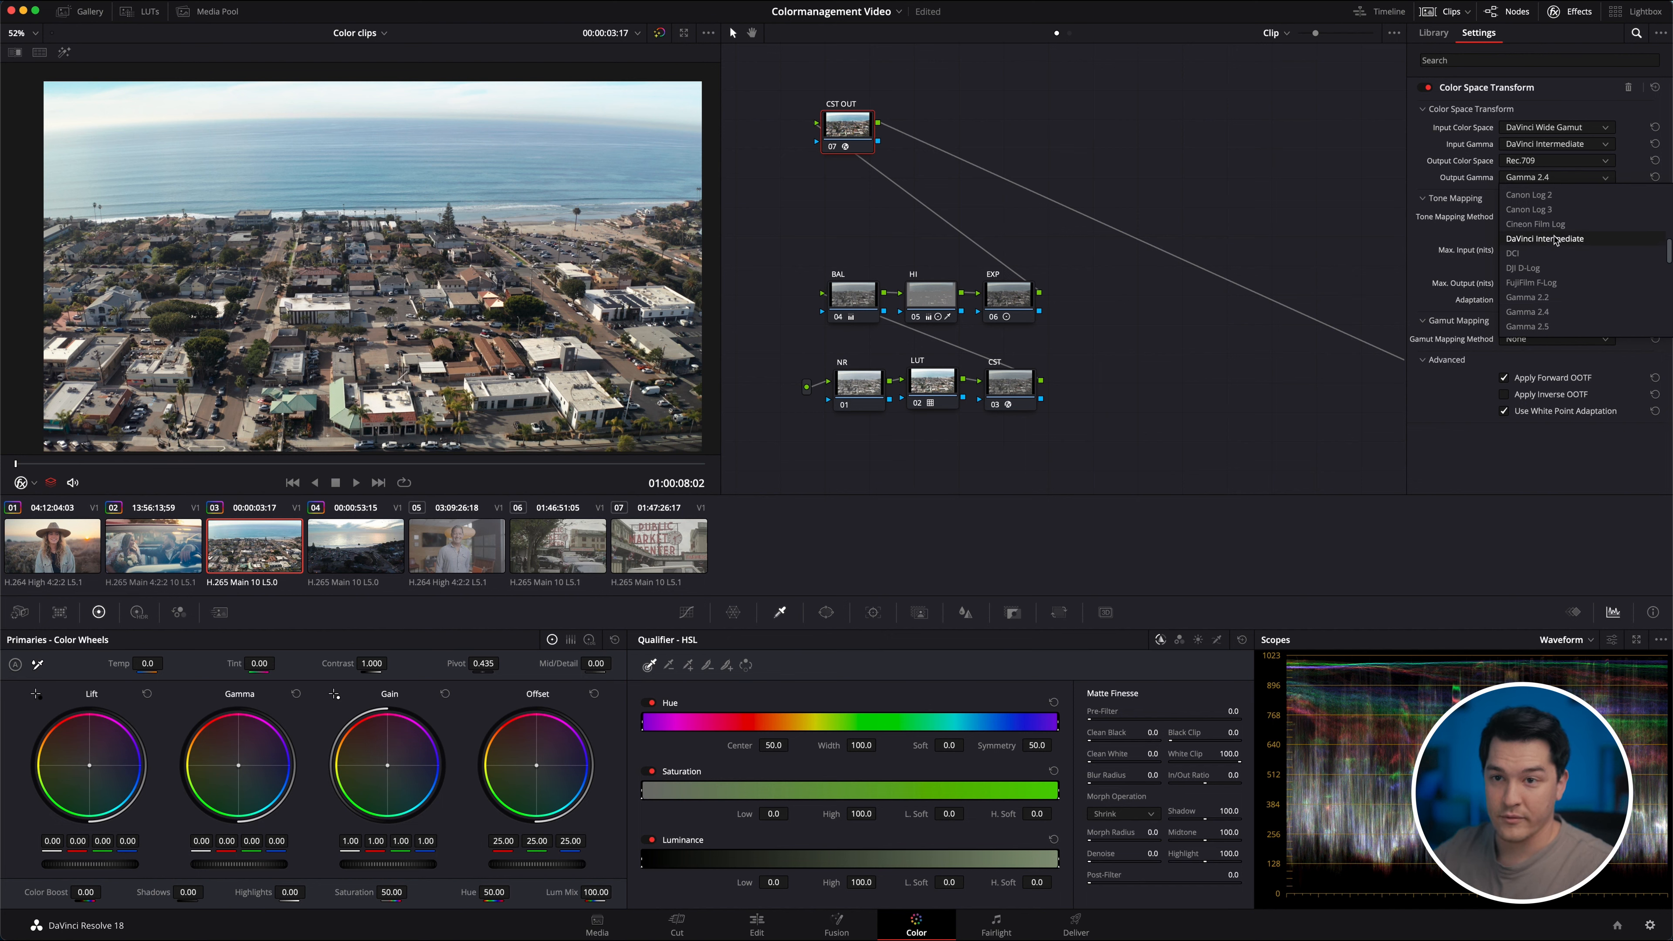
{"action": "left_click", "coordinate": [1535, 224]}
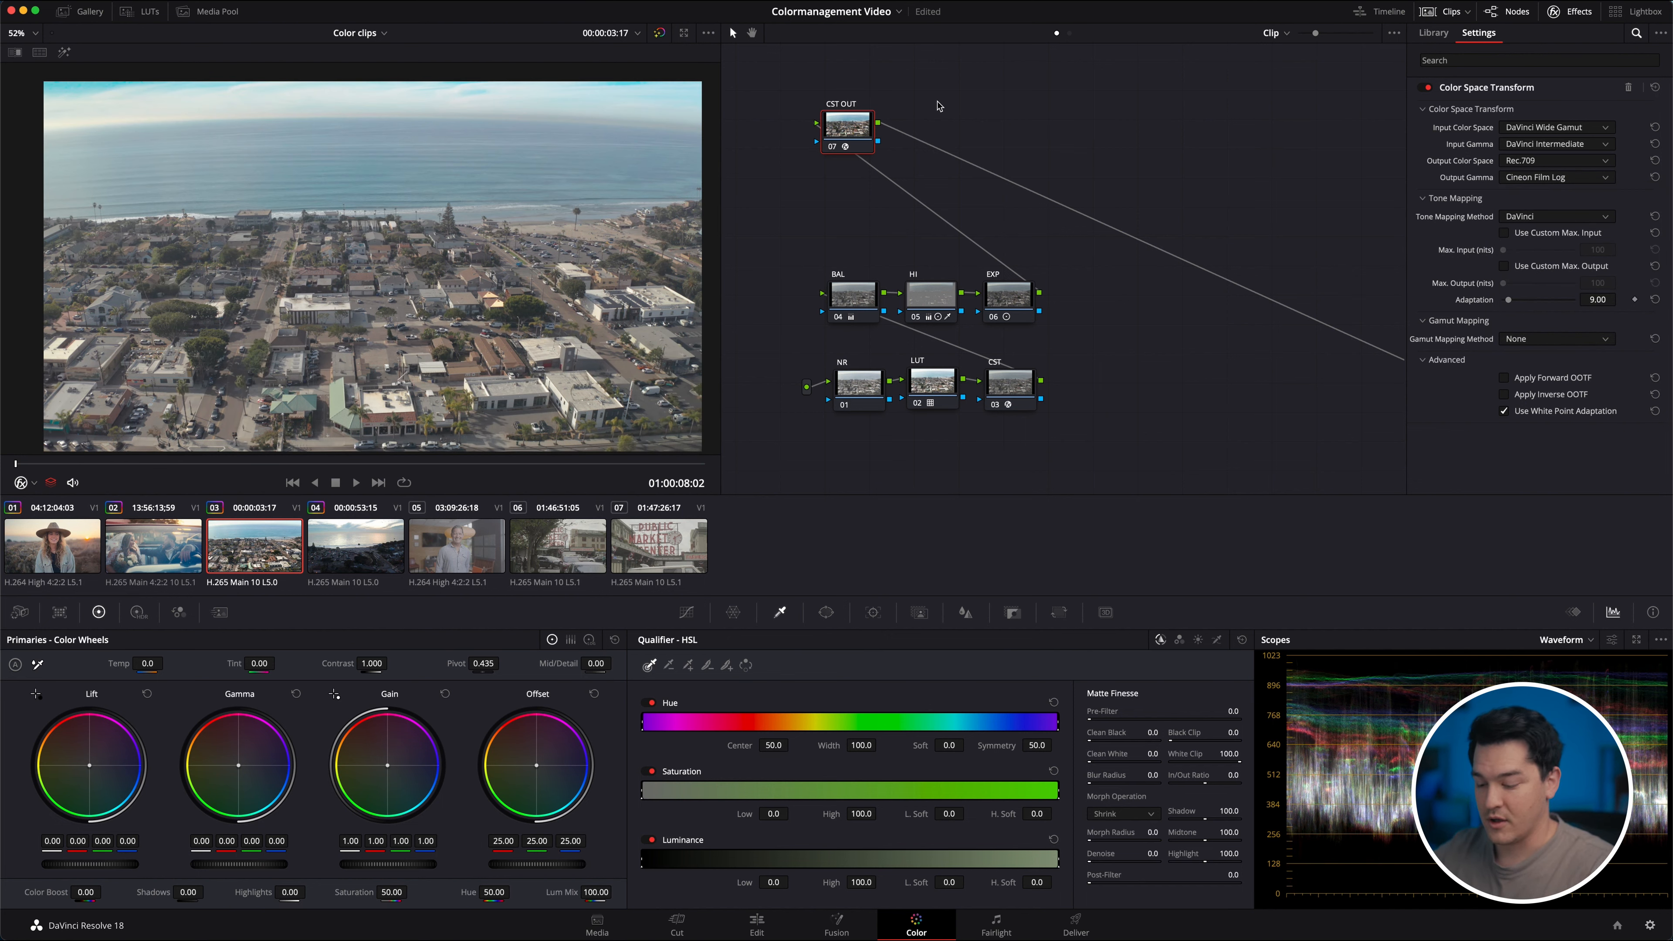
Add a serial node after CST OUT and apply the Rec709 Fujifilm 3513DI D60 film look LUT to it.
{"action": "key", "text": "alt+s"}
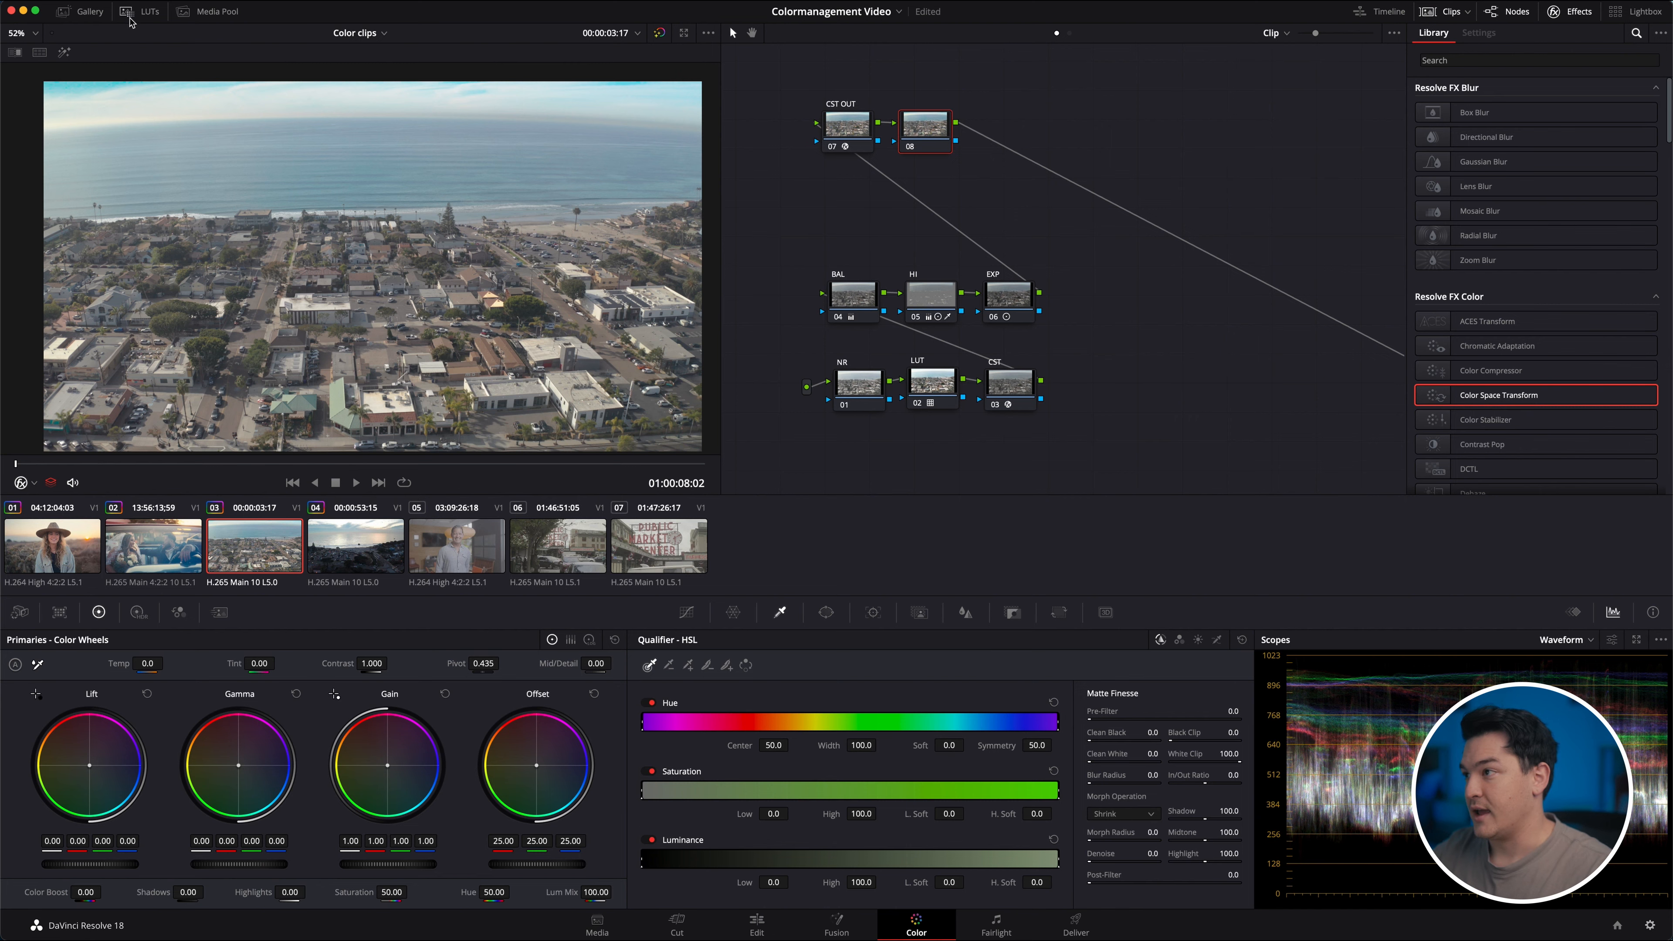
{"action": "left_click", "coordinate": [130, 21]}
{"action": "left_click", "coordinate": [47, 179]}
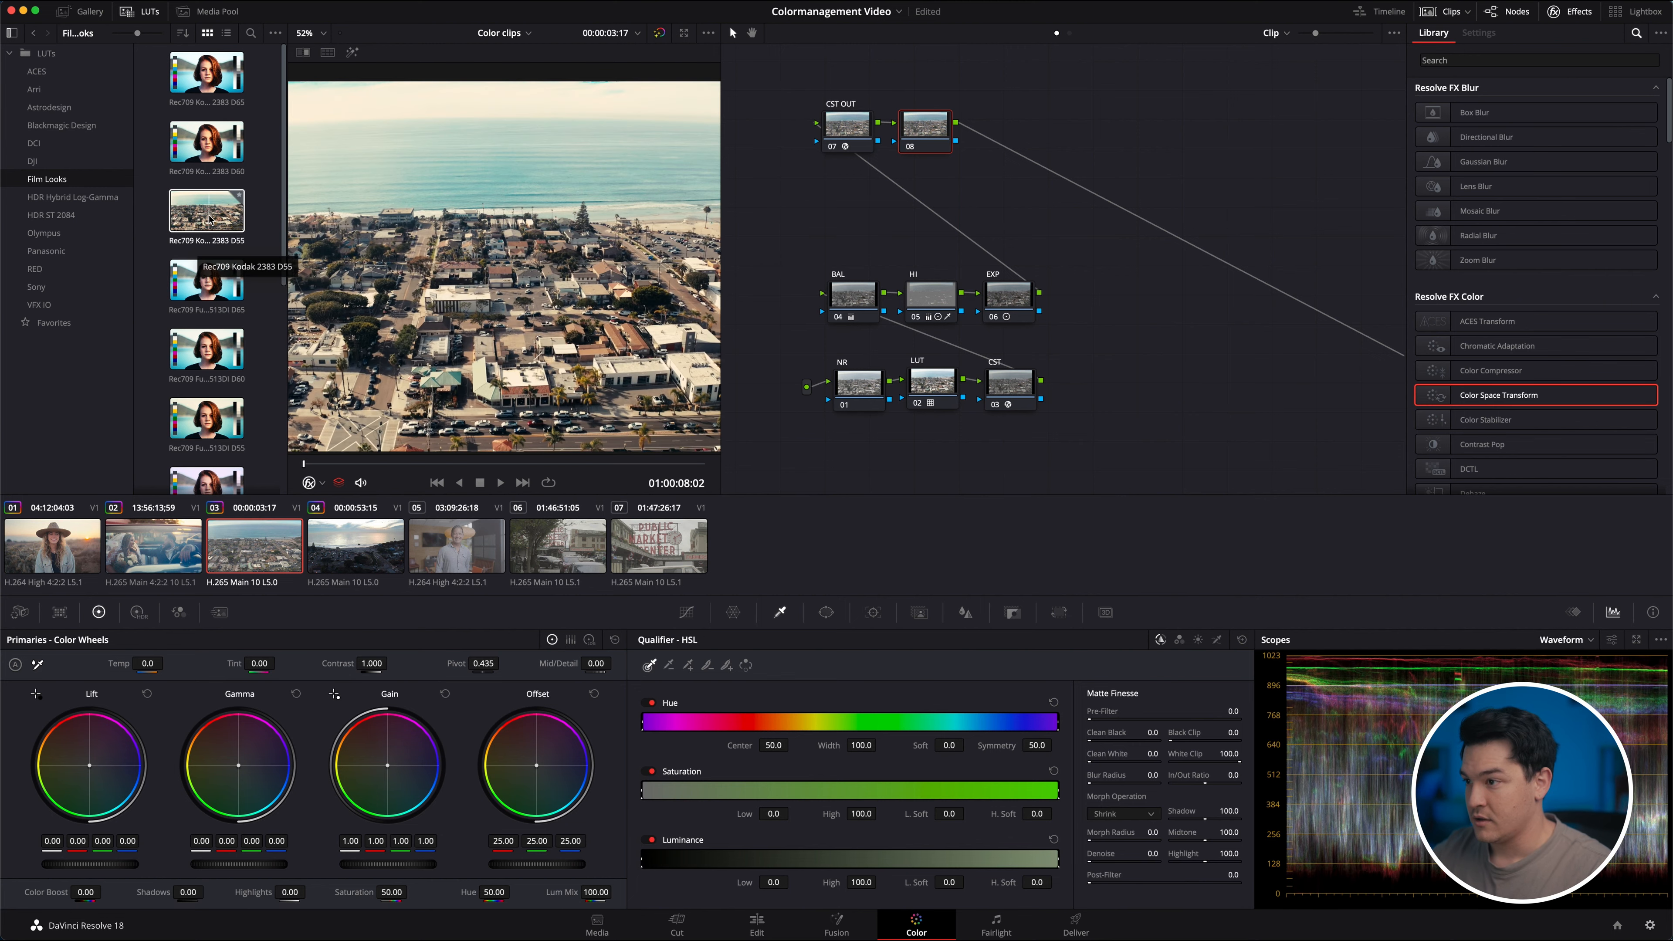
{"action": "double_click", "coordinate": [203, 290]}
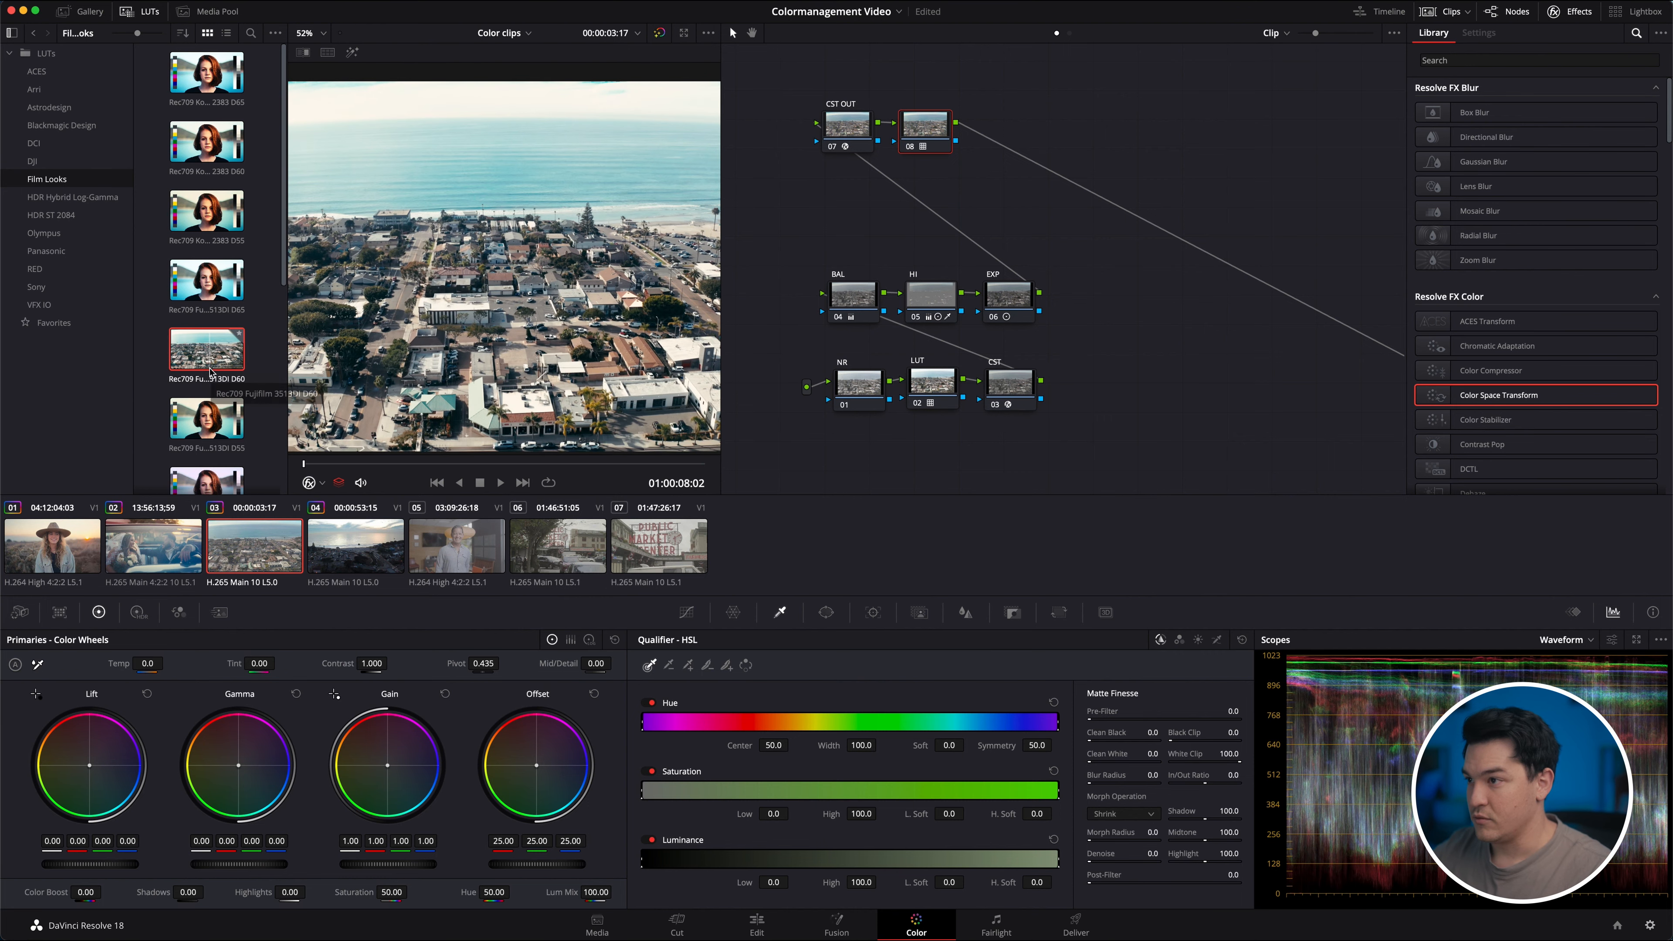
{"action": "left_click", "coordinate": [141, 12]}
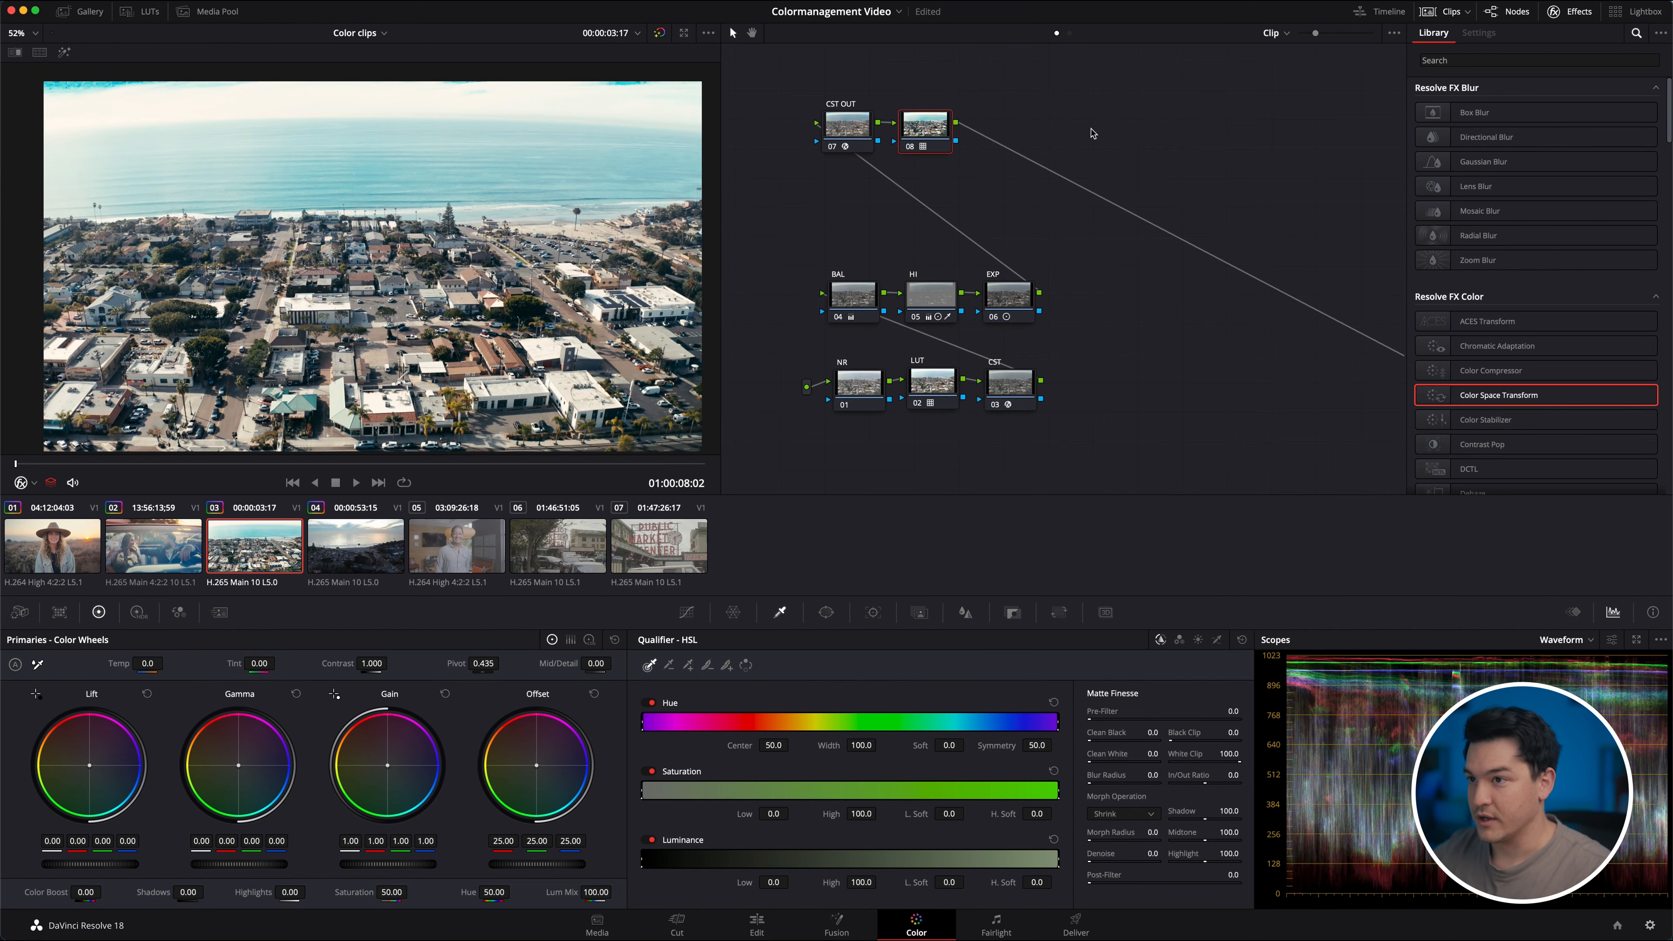
On the EXP node, set Offset to 21.25 for all channels, Shadows to 12.00 and Highlights to -6.50.
{"action": "left_click", "coordinate": [1008, 295]}
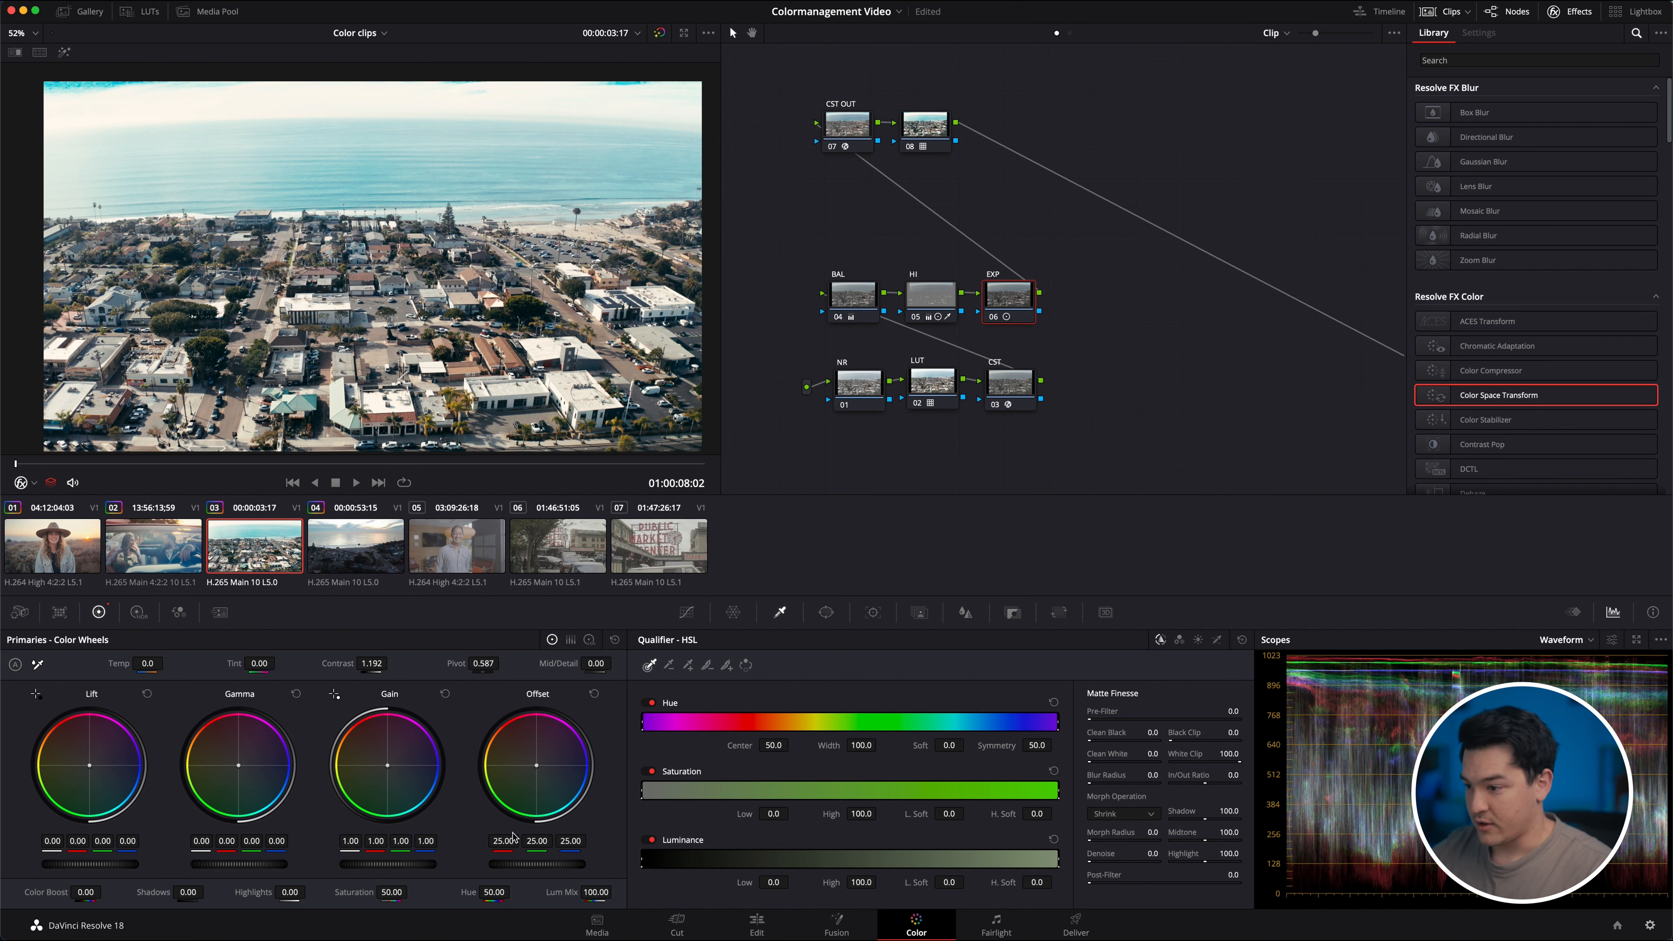
{"action": "left_click_drag", "start_coordinate": [563, 872], "coordinate": [457, 869]}
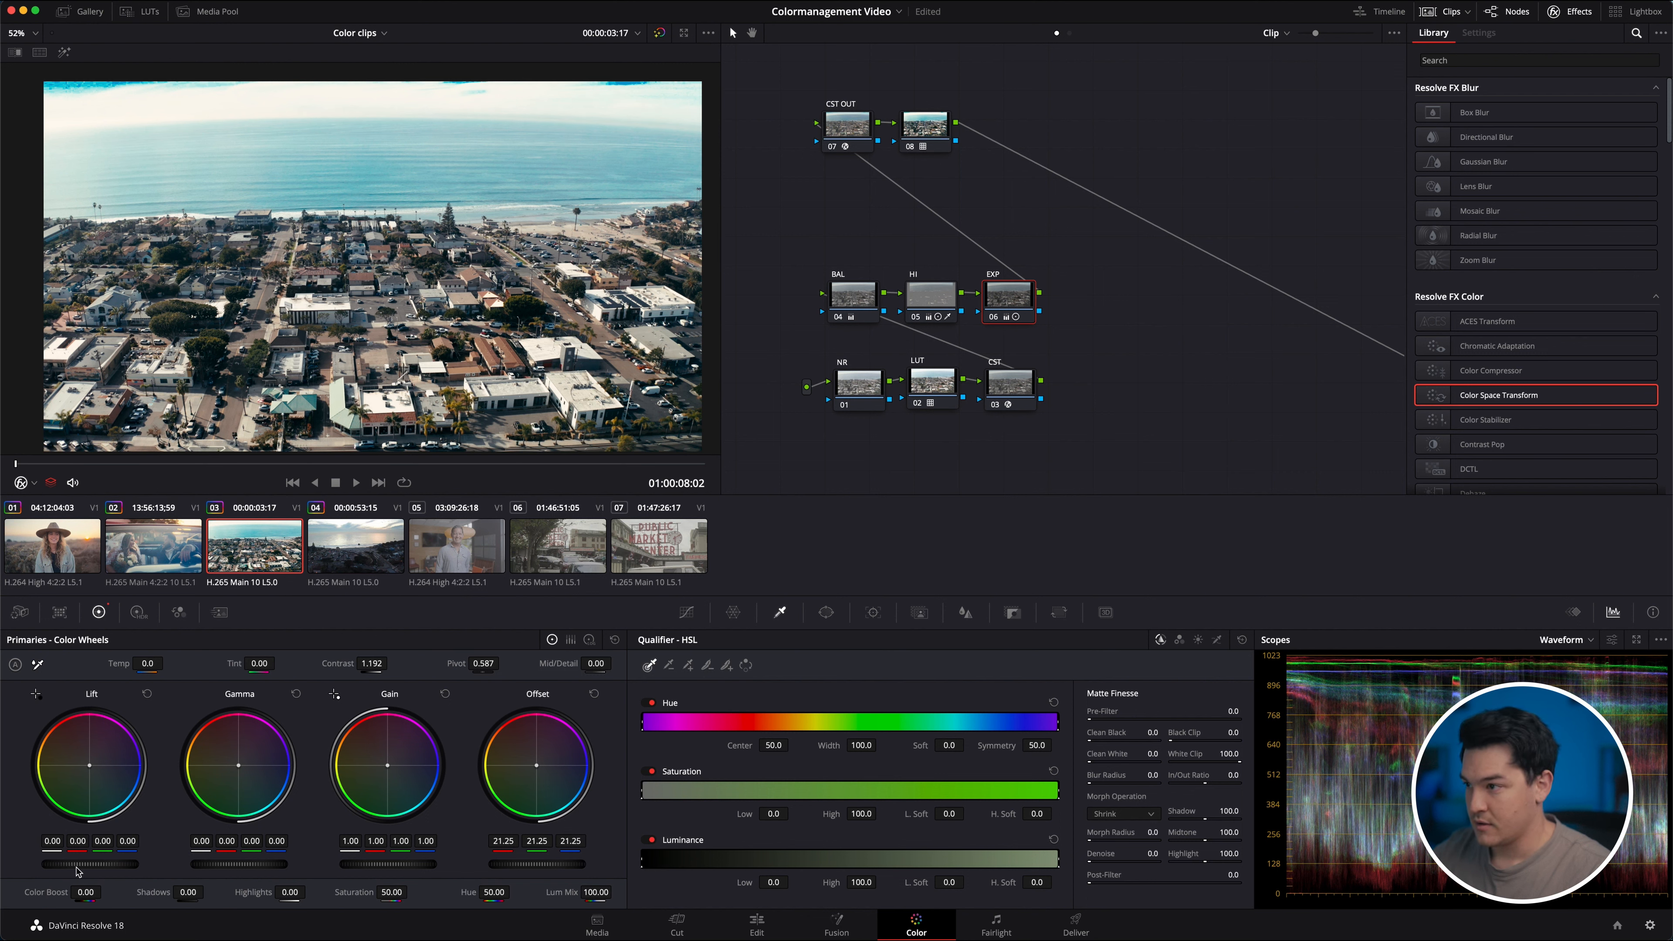
{"action": "left_click_drag", "start_coordinate": [187, 893], "coordinate": [201, 893]}
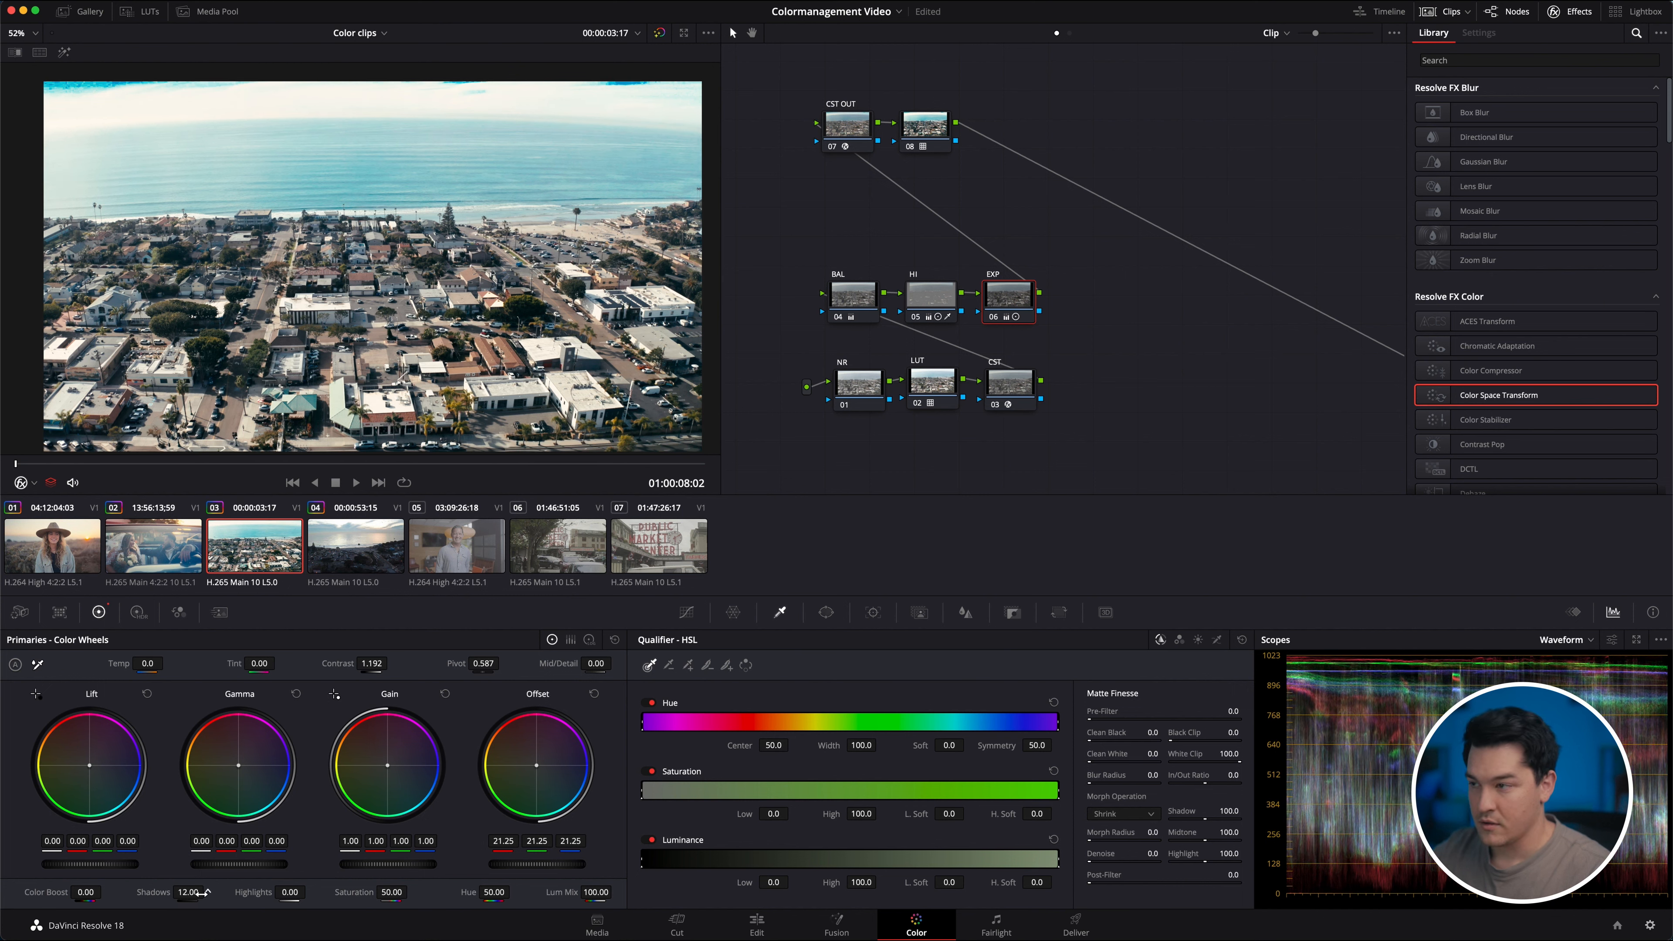
{"action": "left_click_drag", "start_coordinate": [294, 891], "coordinate": [283, 892]}
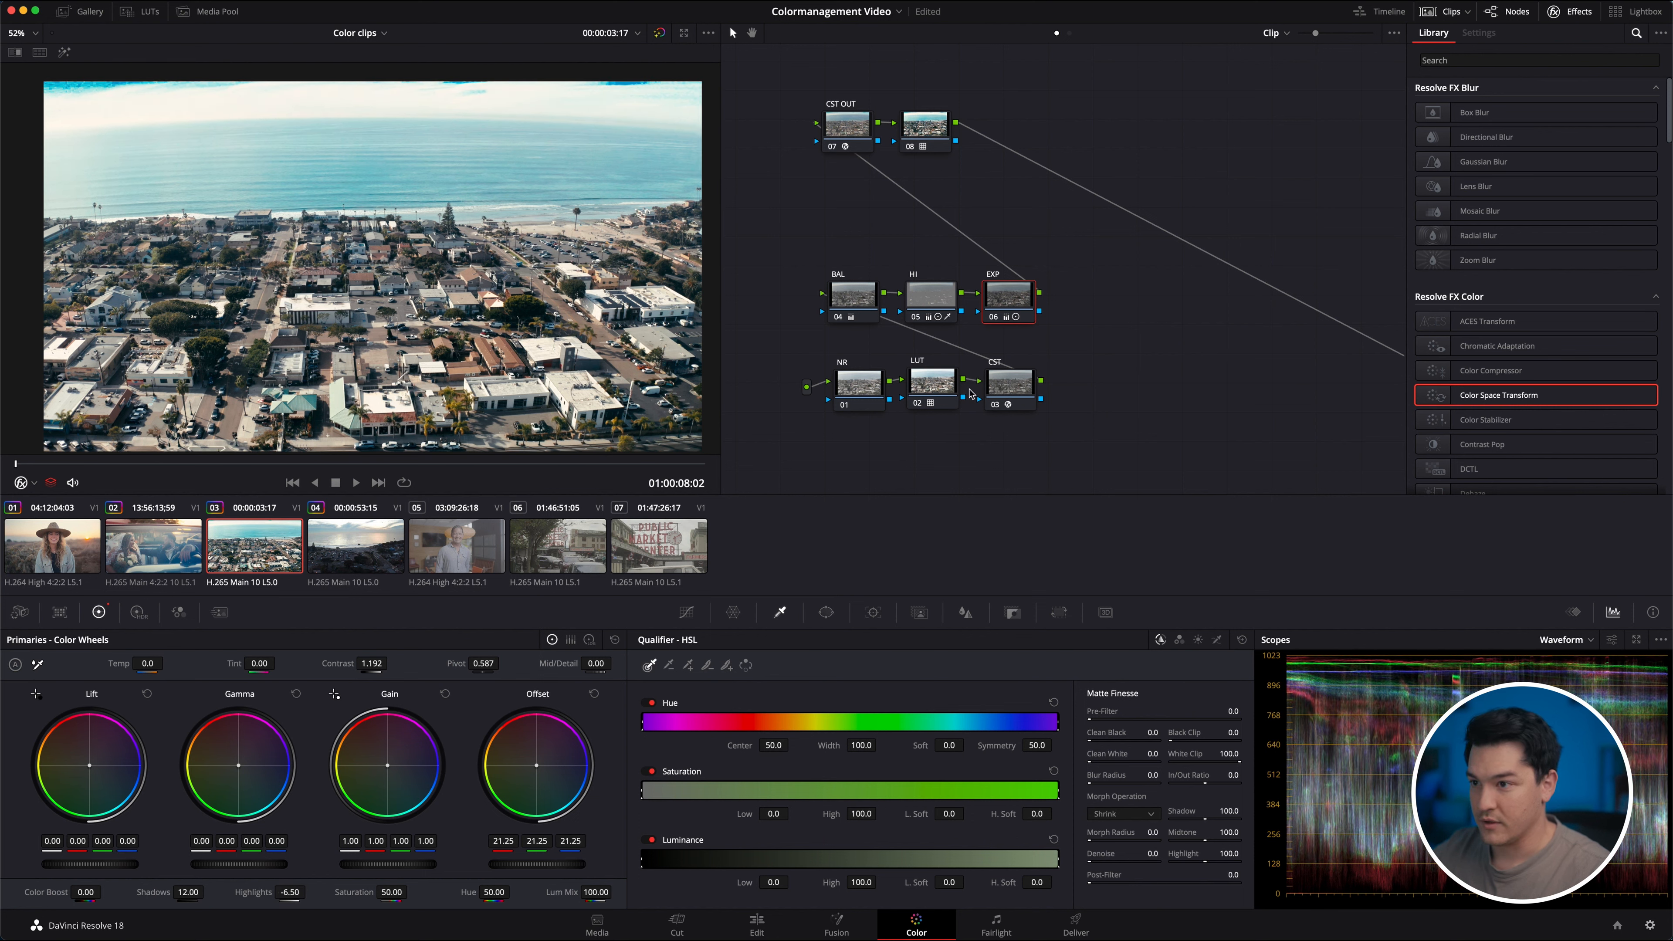
On the HI node, return Contrast to 1.000 and Pivot to 0.500, and set Highlights to 2.00.
{"action": "left_click", "coordinate": [926, 291]}
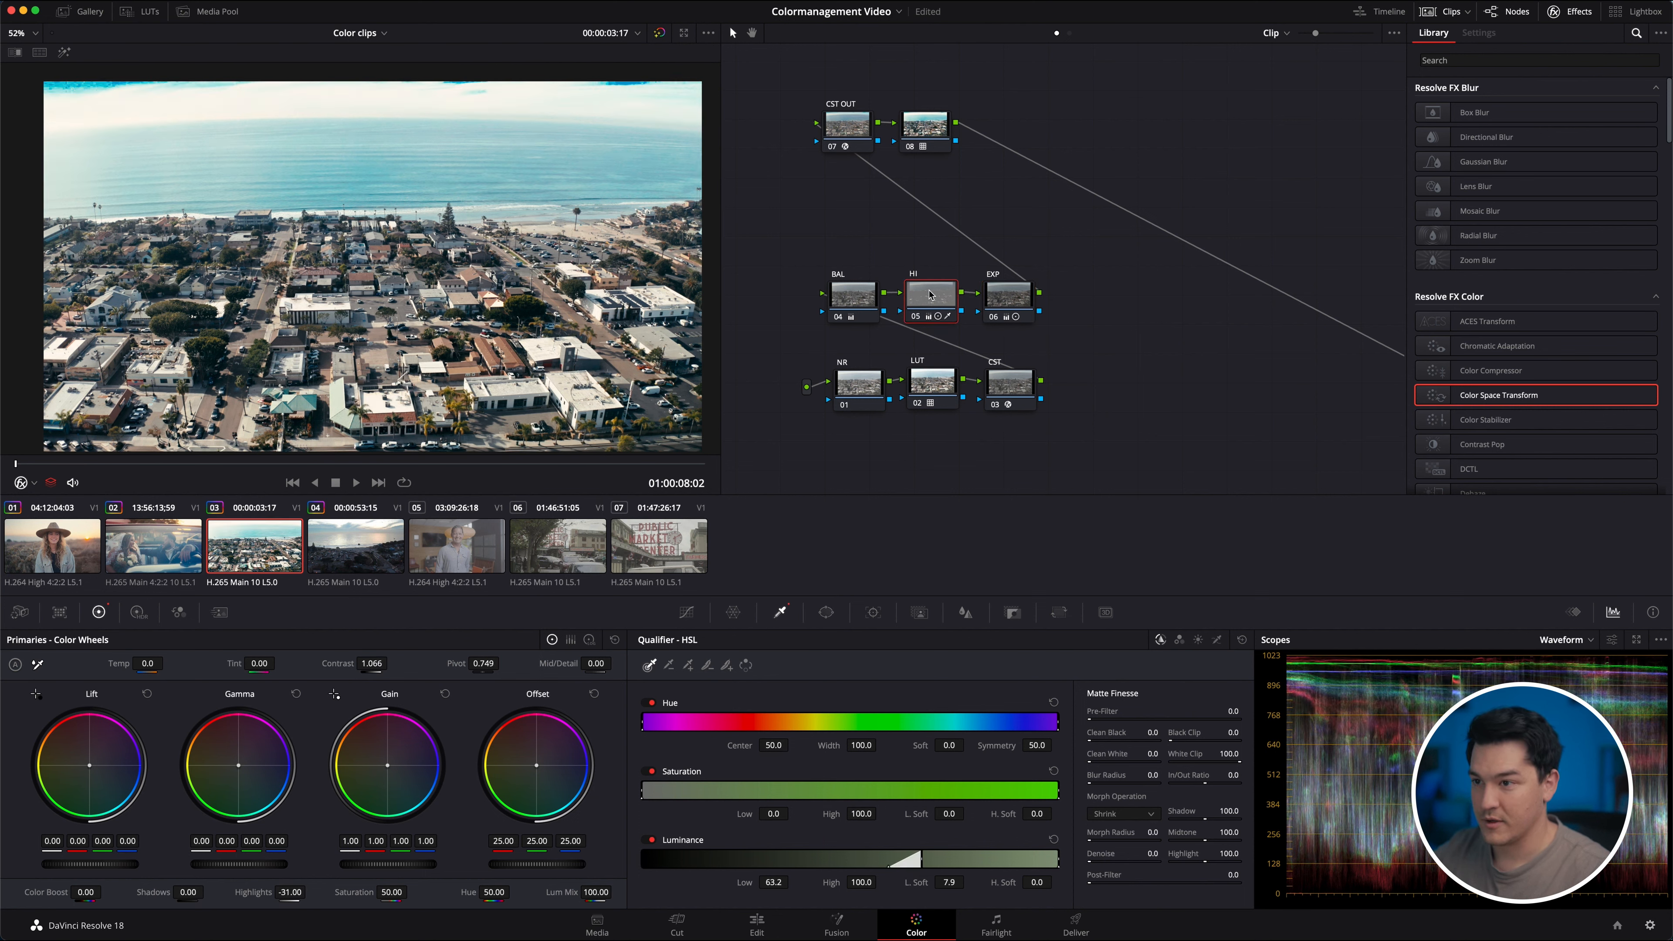
{"action": "left_click", "coordinate": [371, 663]}
{"action": "type", "text": "1.005"}
{"action": "key", "text": "Return"}
{"action": "left_click", "coordinate": [484, 664]}
{"action": "type", "text": "0.6"}
{"action": "key", "text": "Return"}
{"action": "double_click", "coordinate": [373, 663]}
{"action": "left_click_drag", "start_coordinate": [301, 889], "coordinate": [317, 892]}
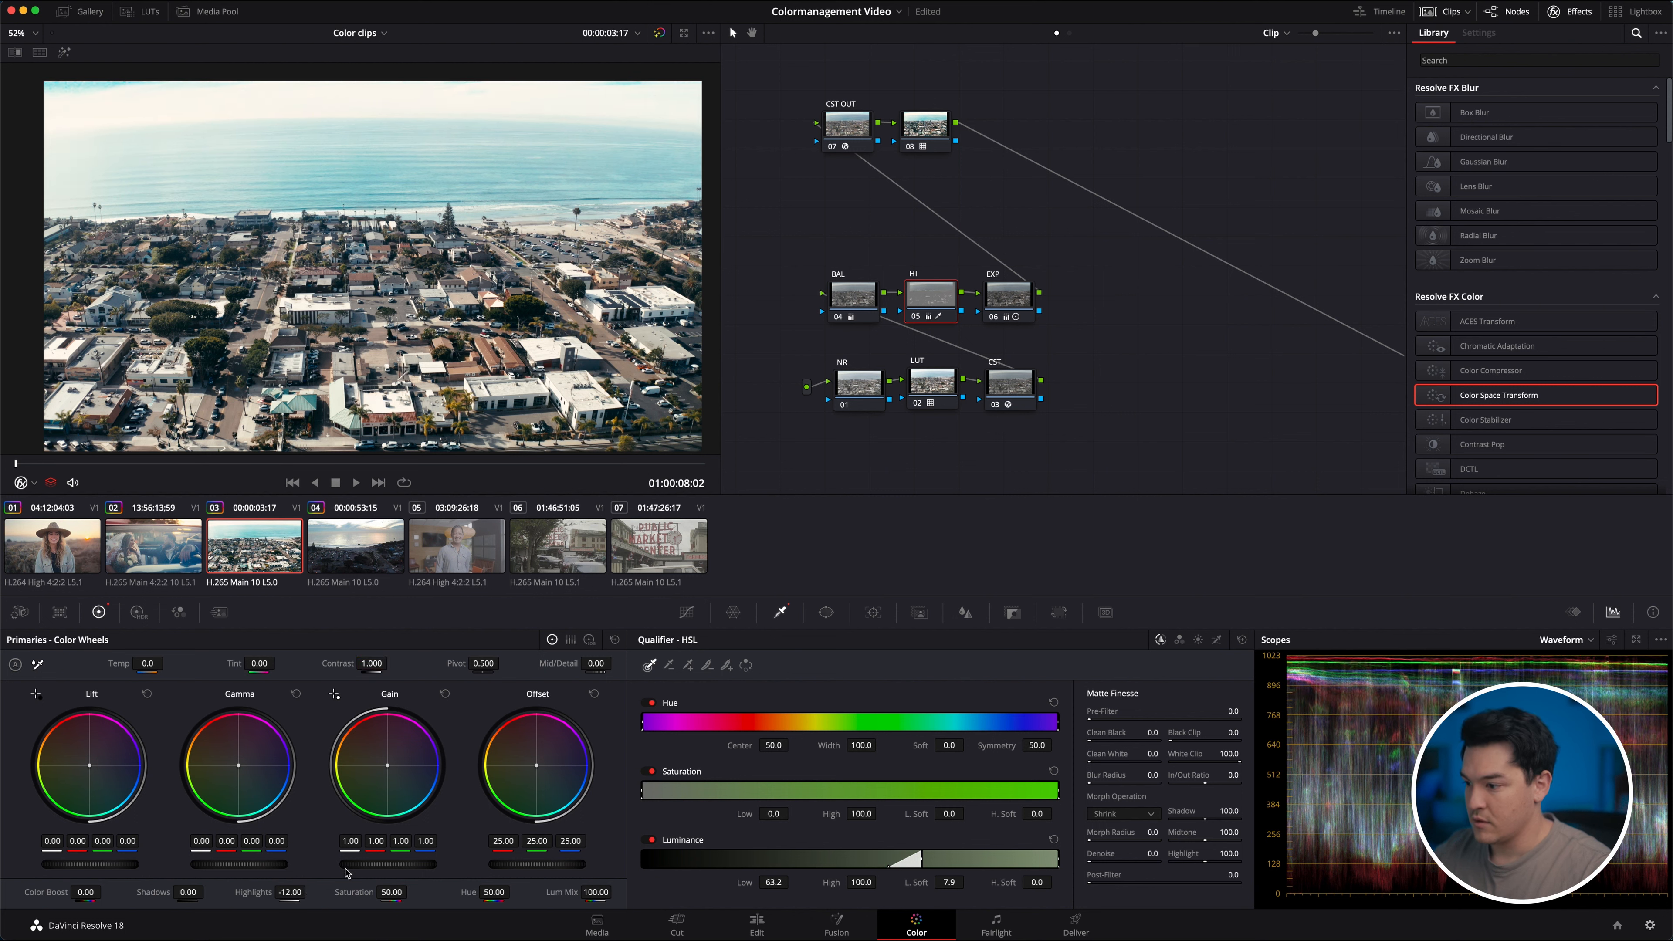
{"action": "left_click_drag", "start_coordinate": [301, 893], "coordinate": [300, 893]}
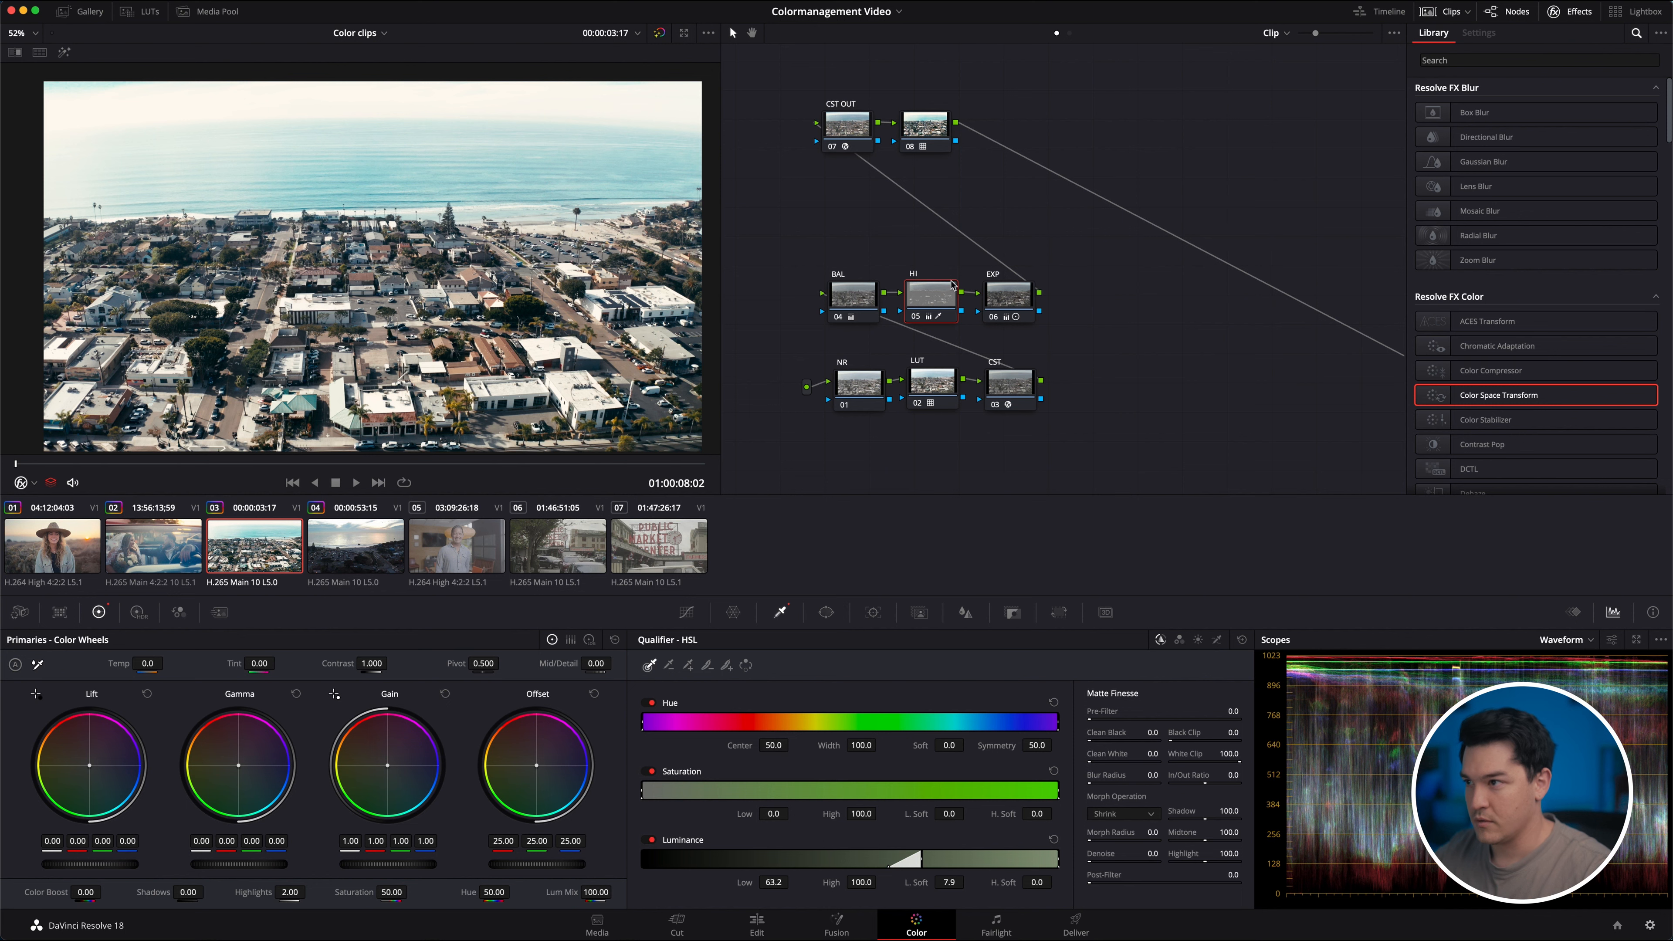
Darken the image on the EXP node by setting Offset to 16.35 for all channels, and play the clip.
{"action": "left_click", "coordinate": [1011, 300]}
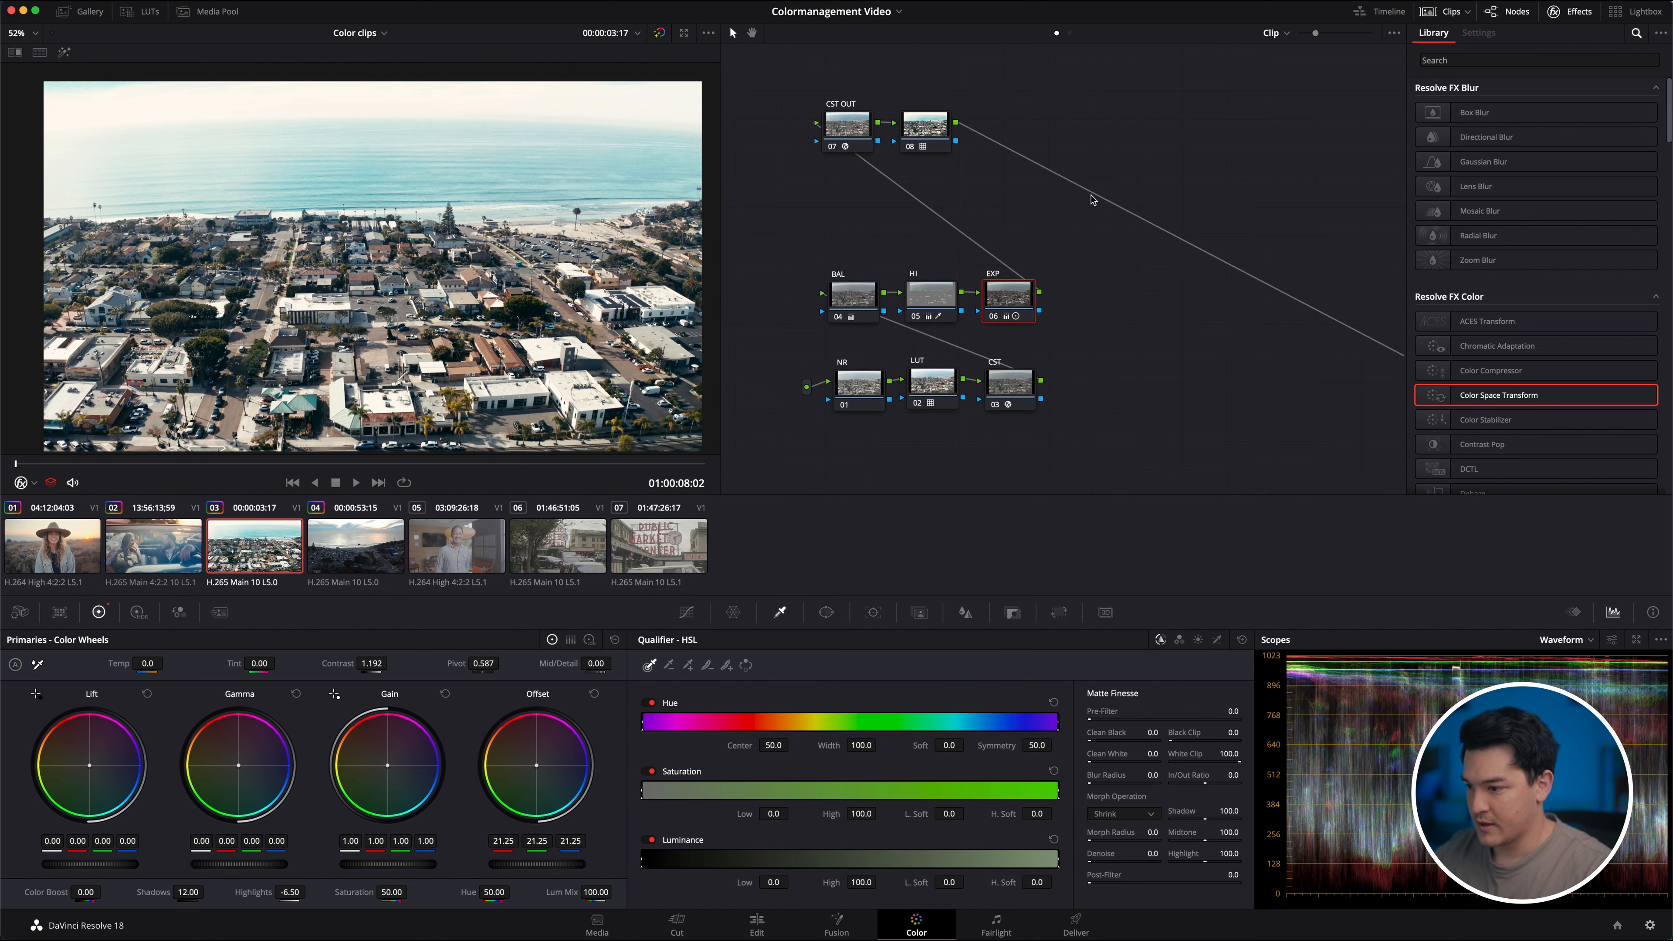
{"action": "left_click_drag", "start_coordinate": [536, 864], "coordinate": [419, 856]}
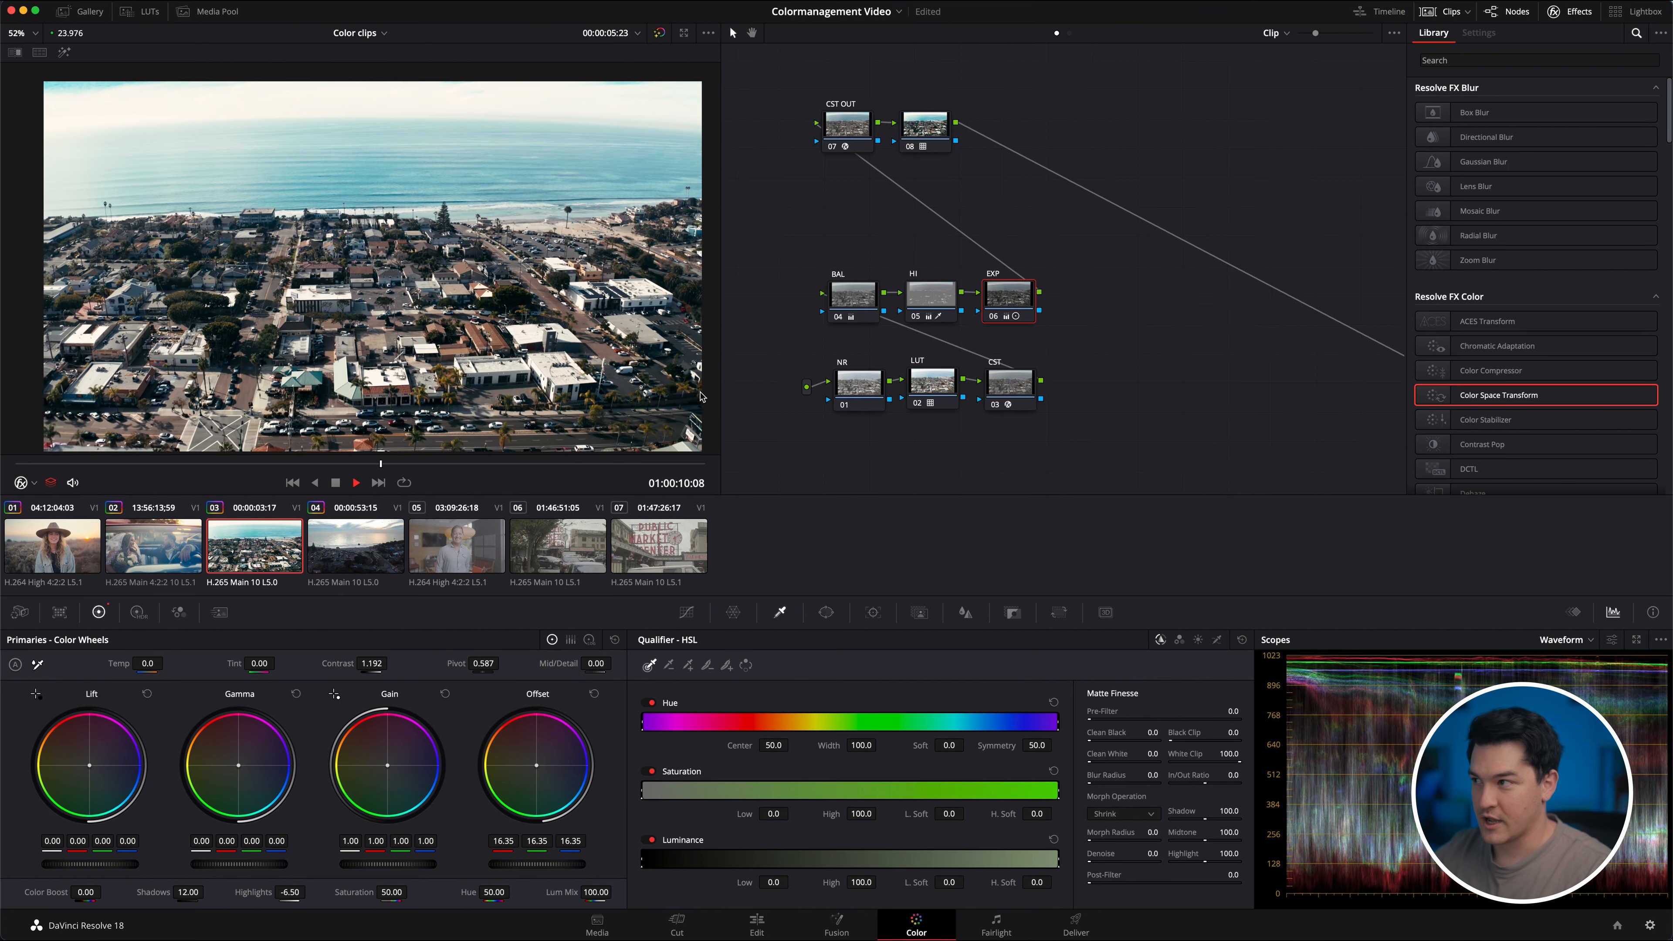
Nudge the Fujifilm LUT node closer to CST OUT and review the LUT and color space settings of the two nodes.
{"action": "left_click", "coordinate": [929, 124]}
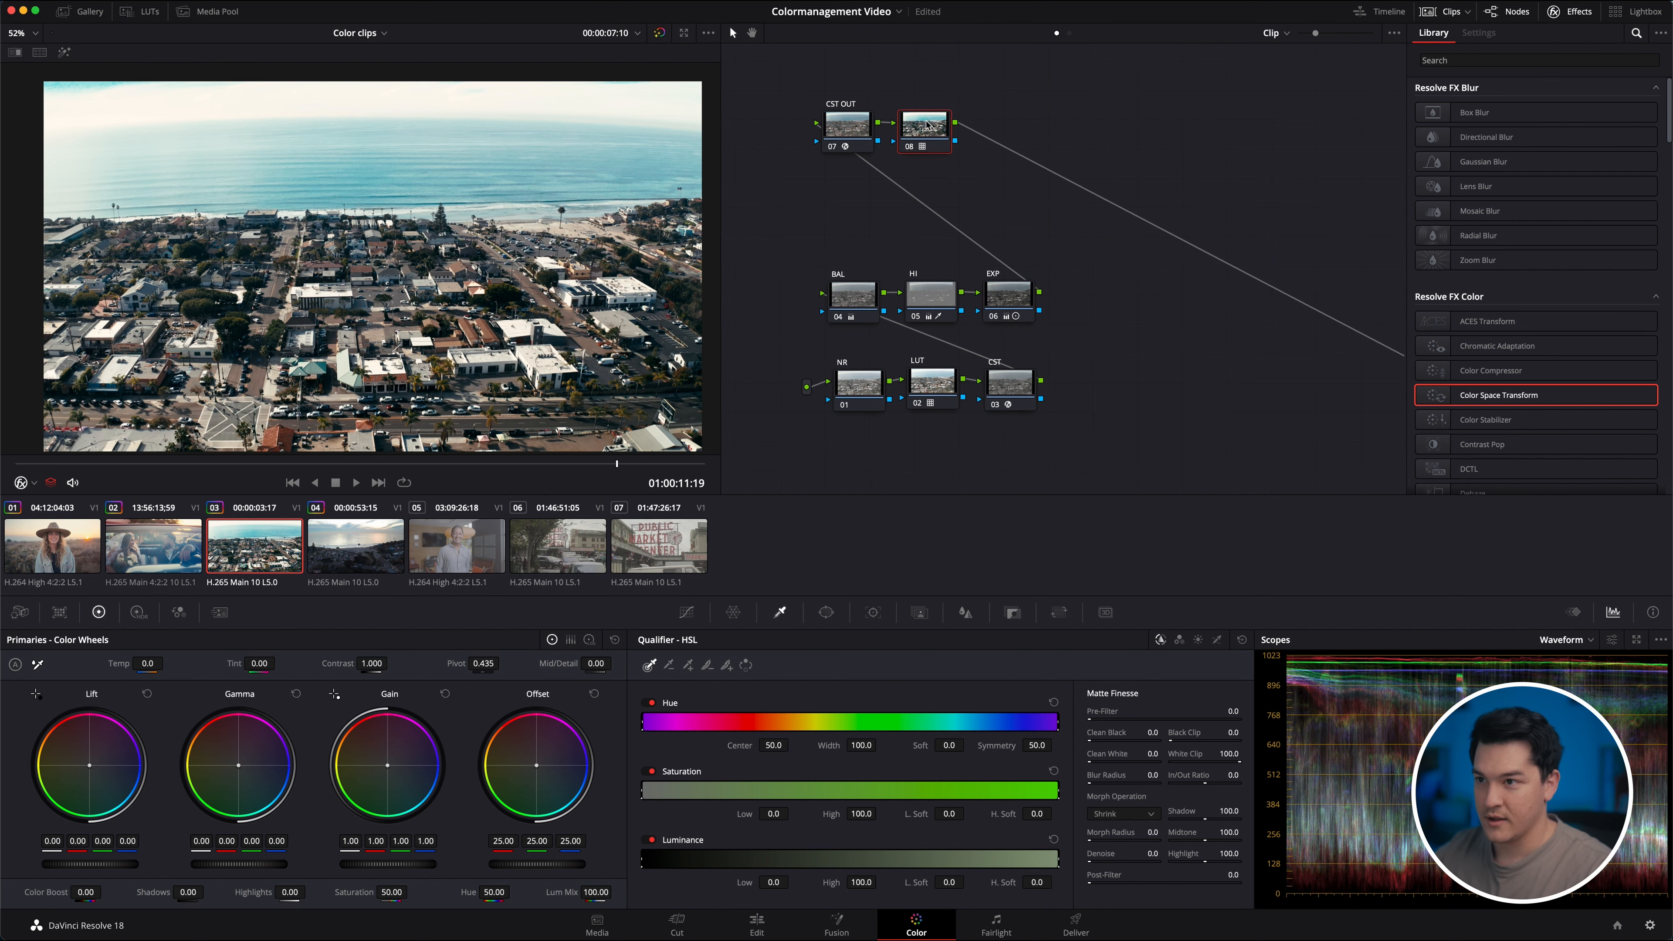
{"action": "mouse_move", "coordinate": [939, 147]}
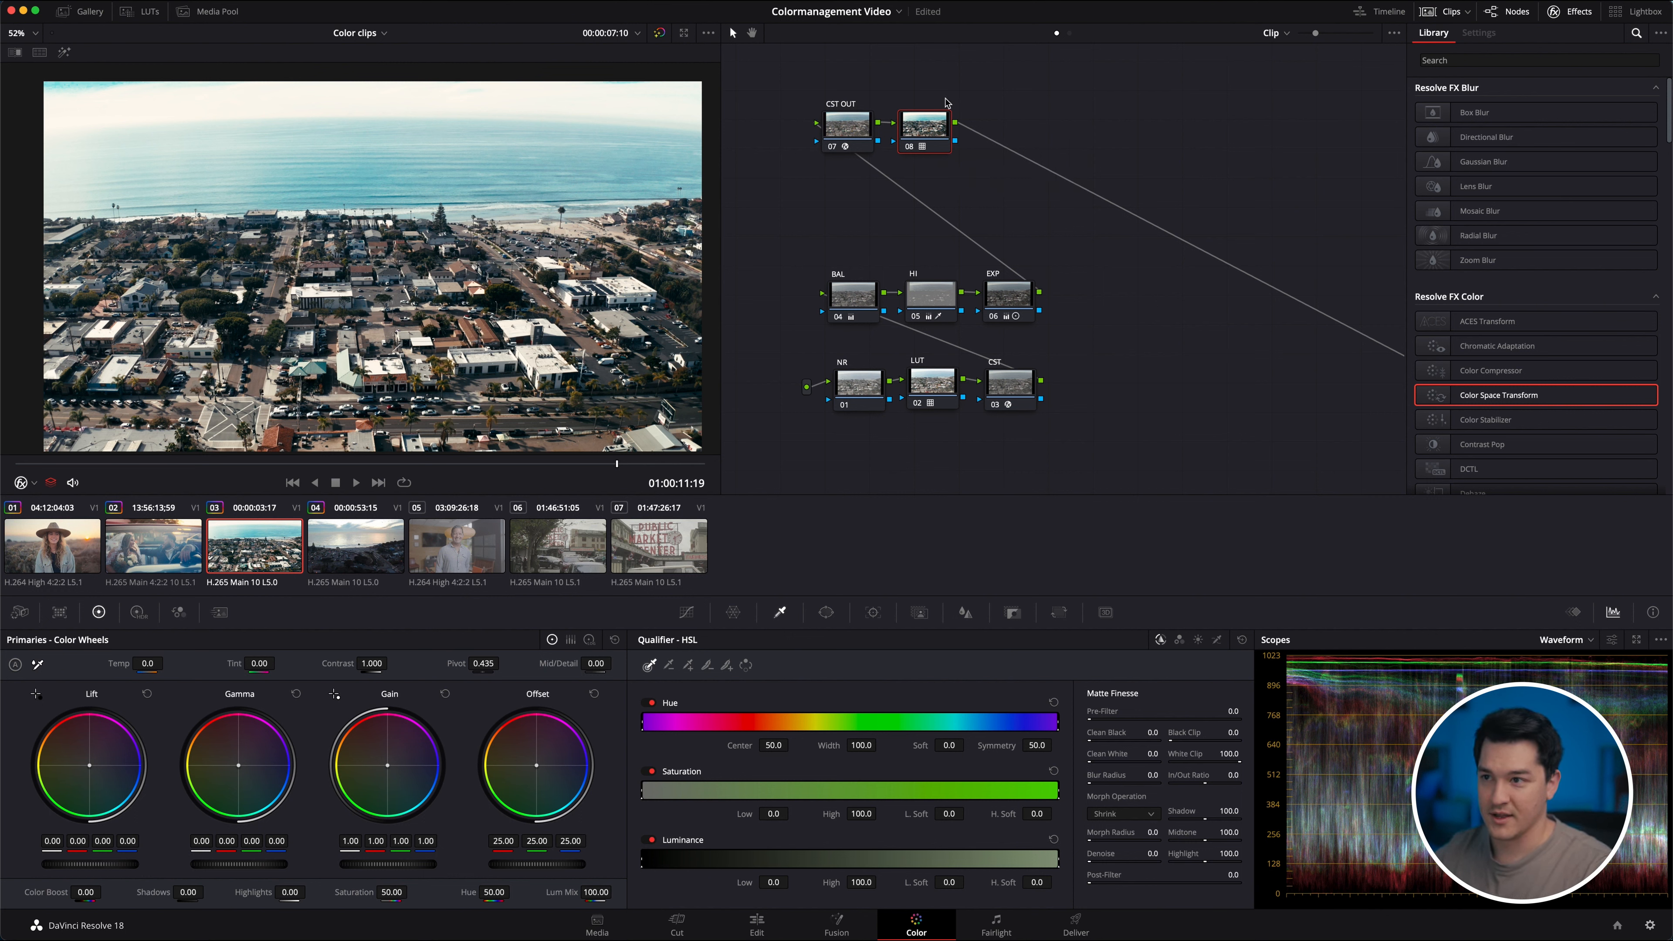
{"action": "left_click", "coordinate": [837, 135]}
{"action": "left_click", "coordinate": [903, 135]}
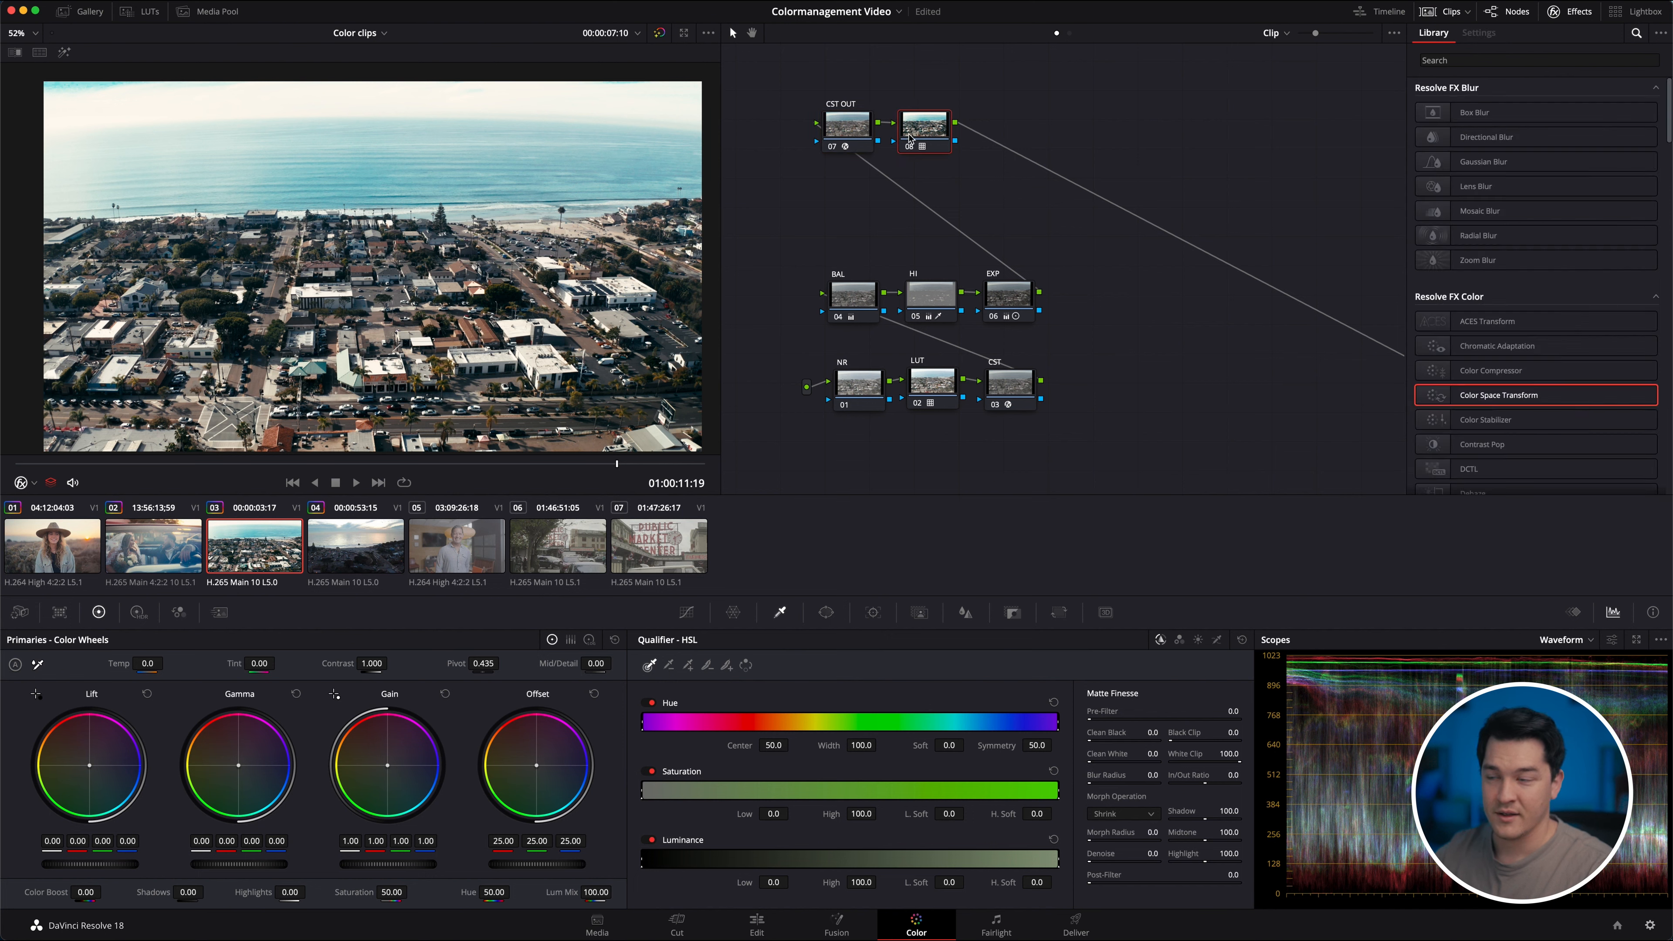
{"action": "mouse_move", "coordinate": [923, 129]}
{"action": "left_mouse_down"}
{"action": "mouse_move", "coordinate": [1006, 131]}
{"action": "mouse_move", "coordinate": [994, 116]}
{"action": "mouse_move", "coordinate": [914, 129]}
{"action": "left_mouse_up"}
{"action": "left_click", "coordinate": [853, 131]}
{"action": "left_click", "coordinate": [902, 130]}
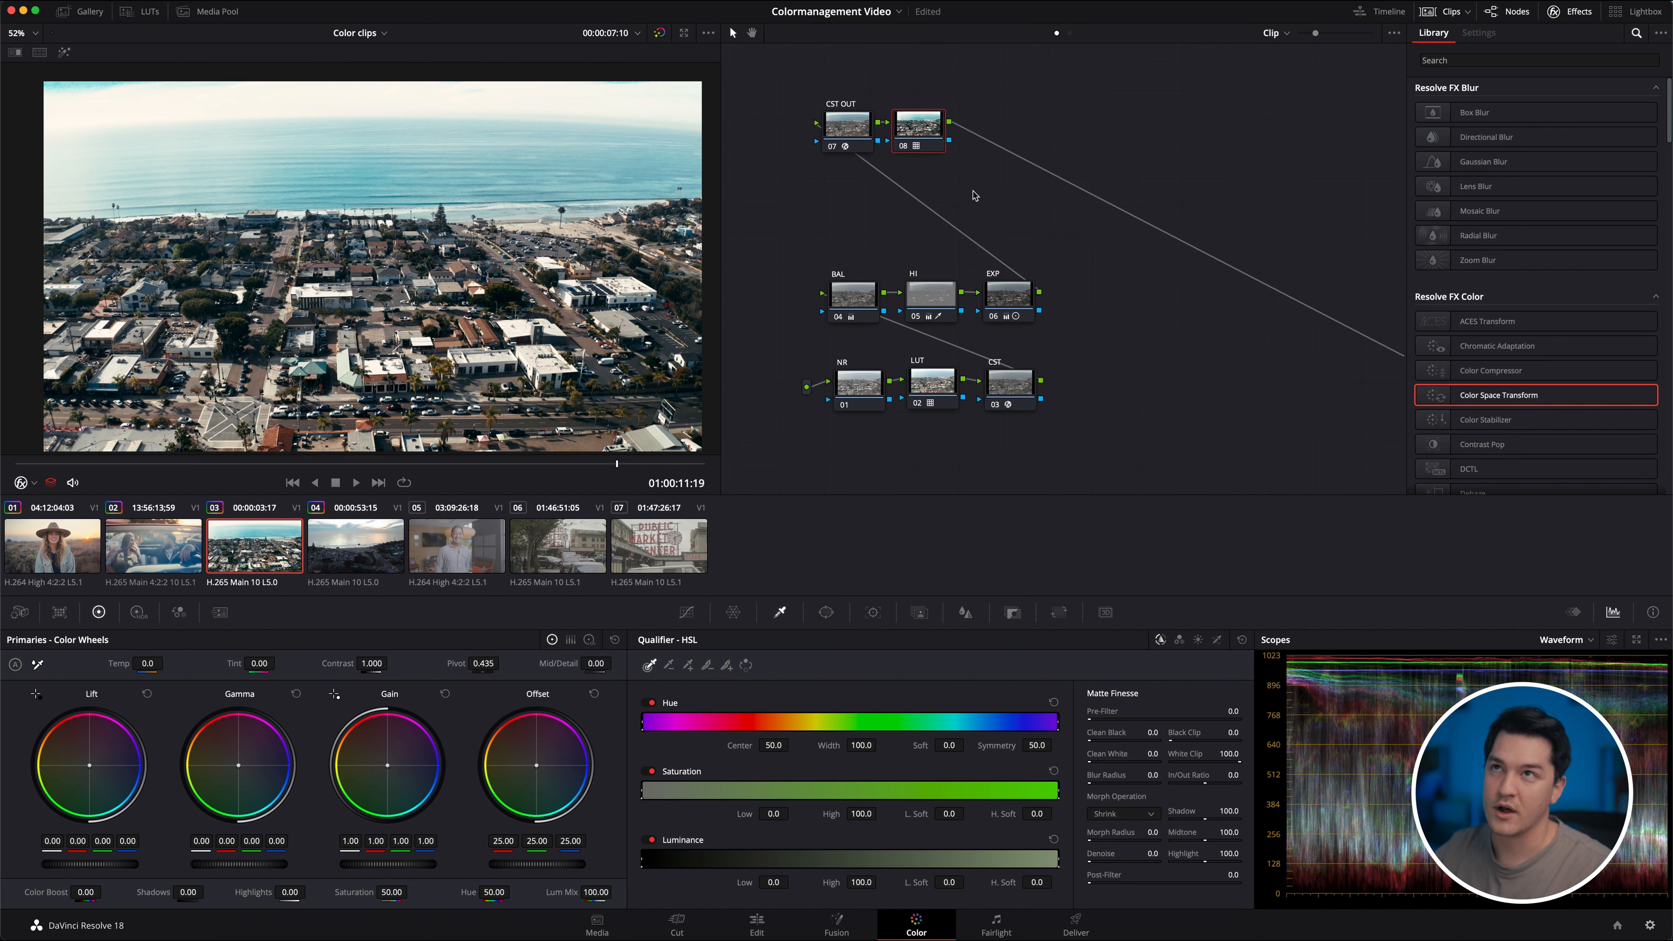
{"action": "mouse_move", "coordinate": [912, 120]}
{"action": "left_mouse_down"}
{"action": "mouse_move", "coordinate": [957, 118]}
{"action": "mouse_move", "coordinate": [912, 118]}
{"action": "mouse_move", "coordinate": [913, 135]}
{"action": "mouse_move", "coordinate": [961, 128]}
{"action": "mouse_move", "coordinate": [926, 133]}
{"action": "left_mouse_up"}
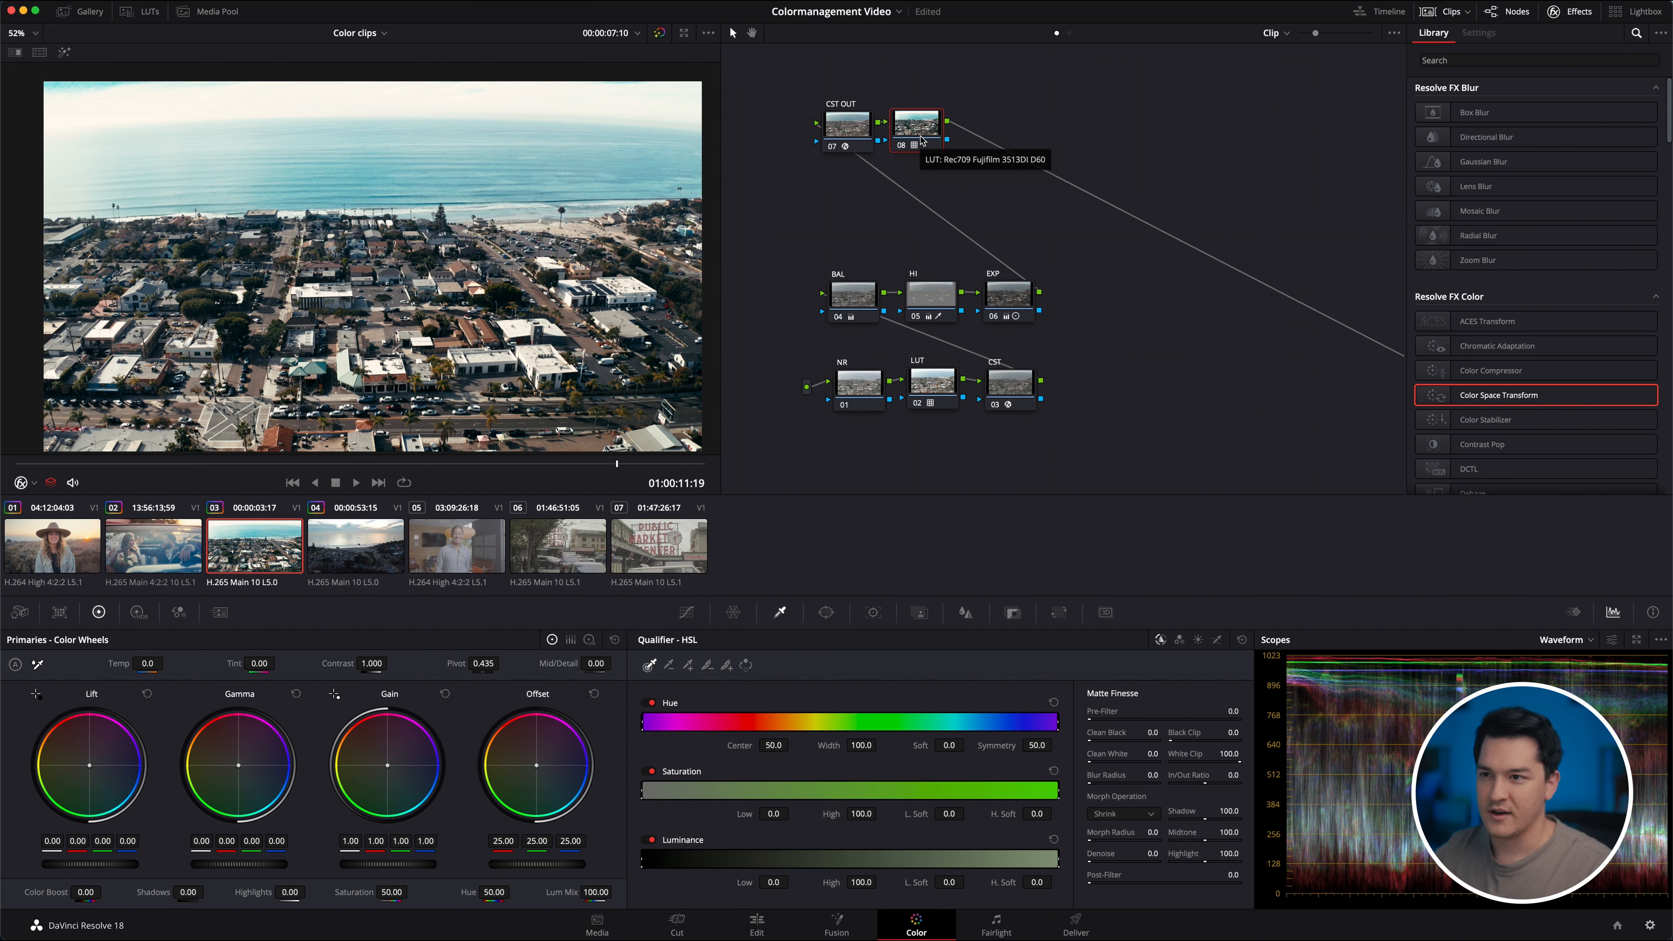
{"action": "left_click_drag", "start_coordinate": [912, 126], "coordinate": [915, 127]}
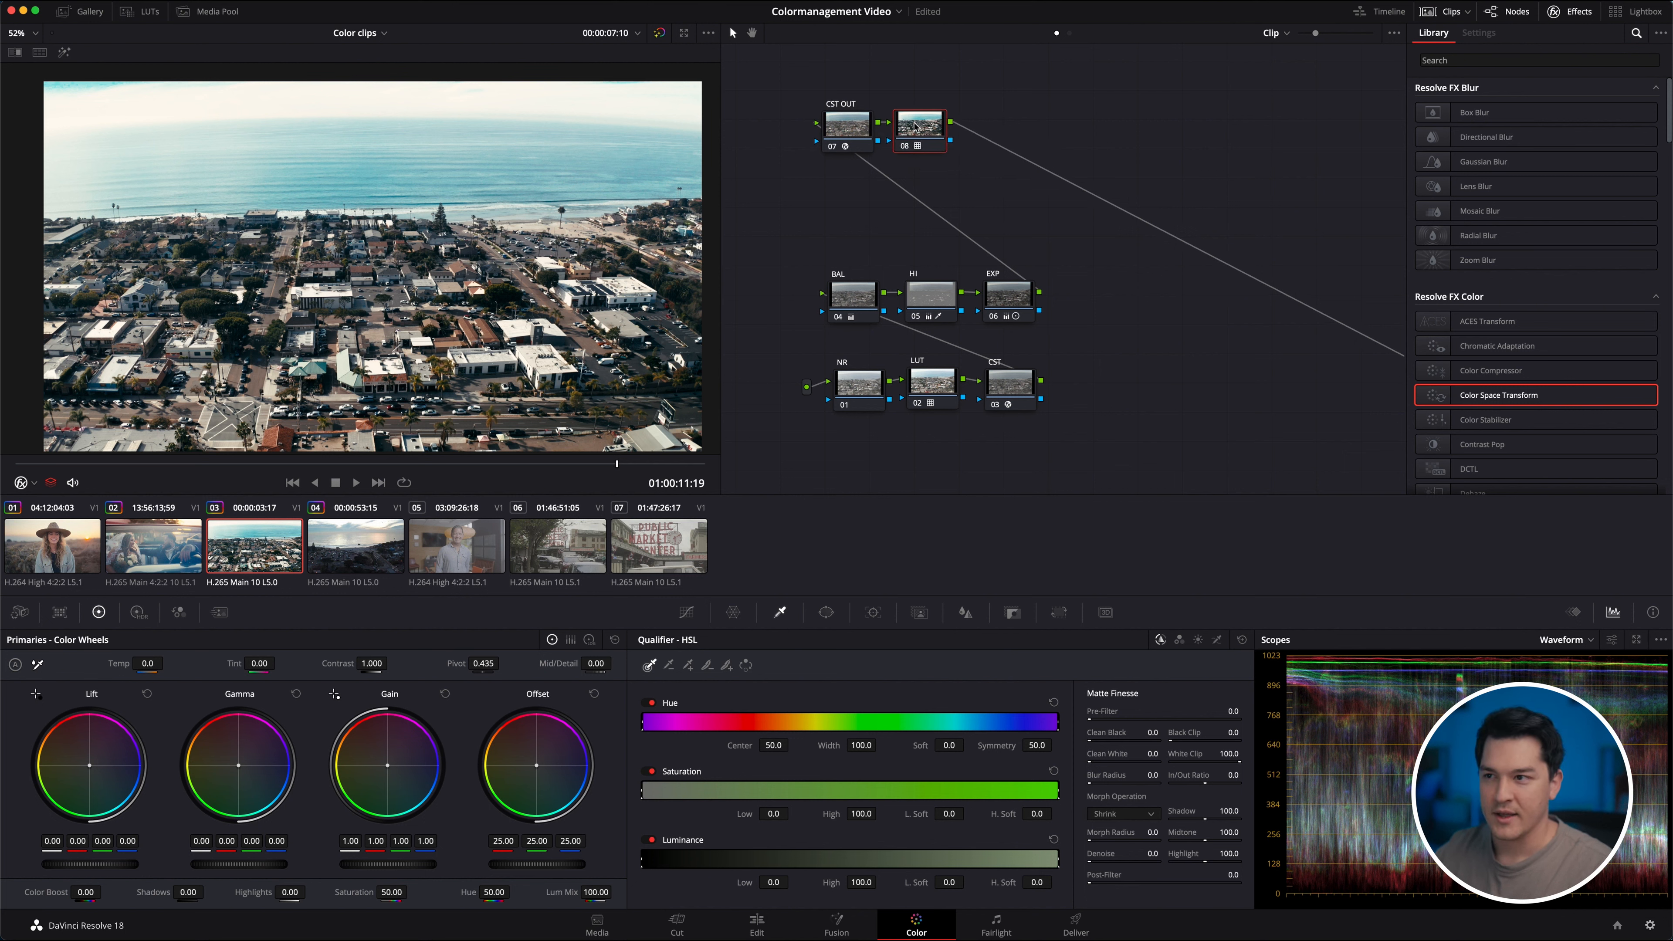
{"action": "left_click", "coordinate": [856, 124]}
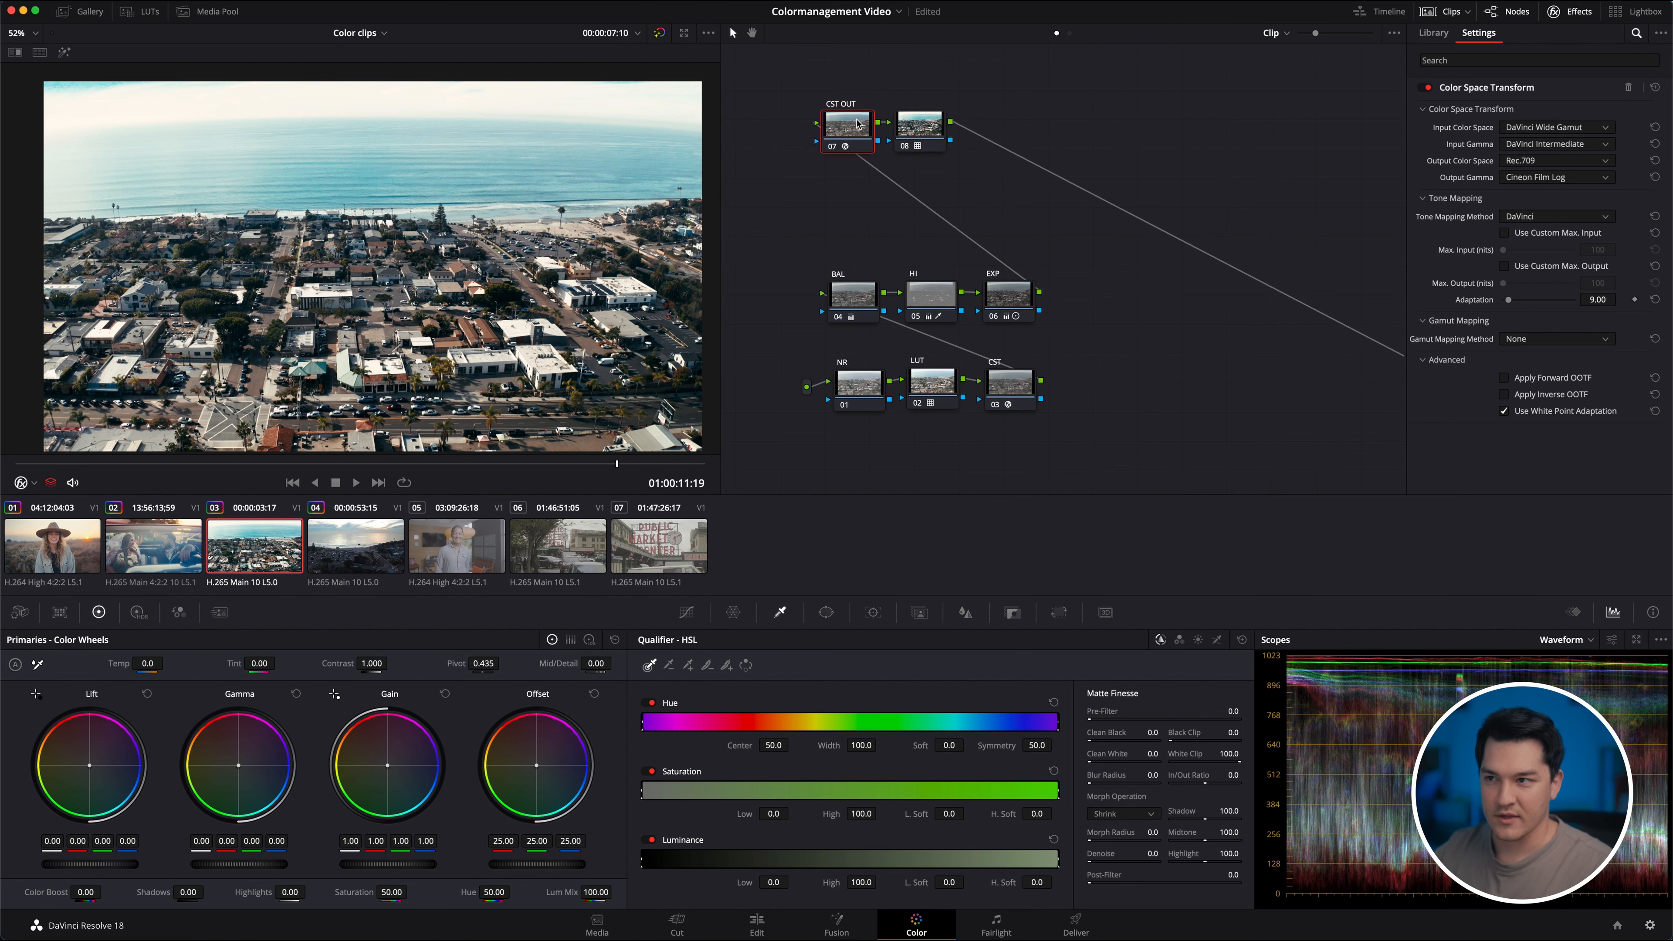
{"action": "left_click", "coordinate": [917, 135]}
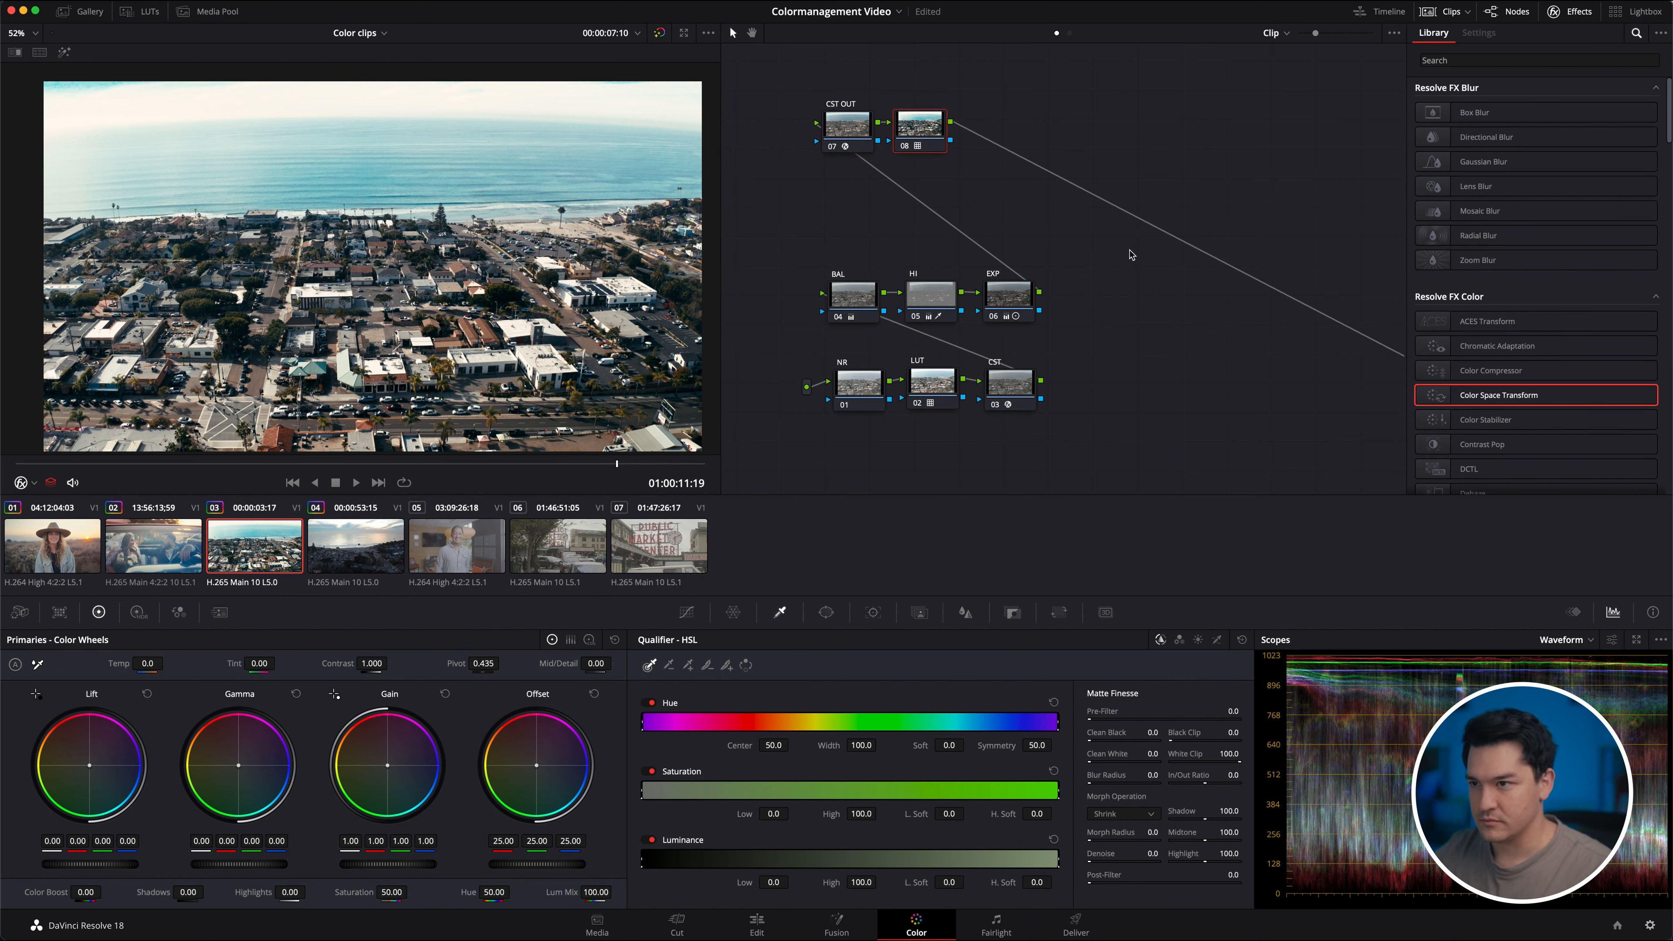
Move the CST OUT and Fujifilm LUT nodes down together, just above the BAL node row.
{"action": "left_click_drag", "start_coordinate": [848, 125], "coordinate": [848, 204]}
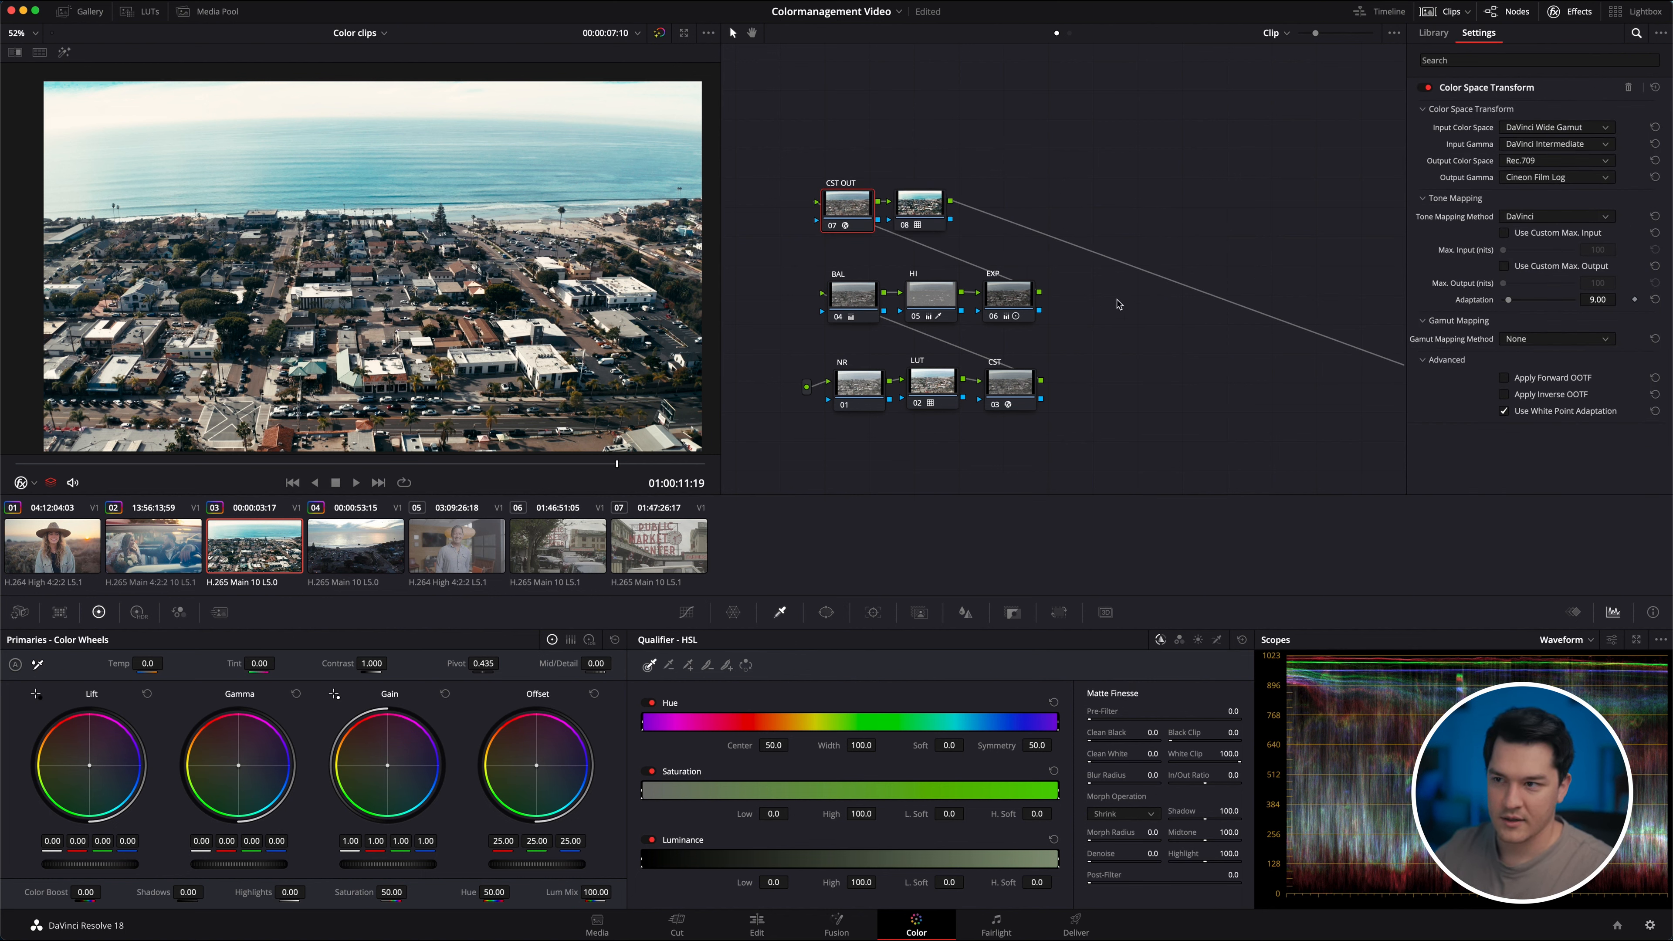
{"action": "left_click_drag", "start_coordinate": [1041, 197], "coordinate": [785, 198]}
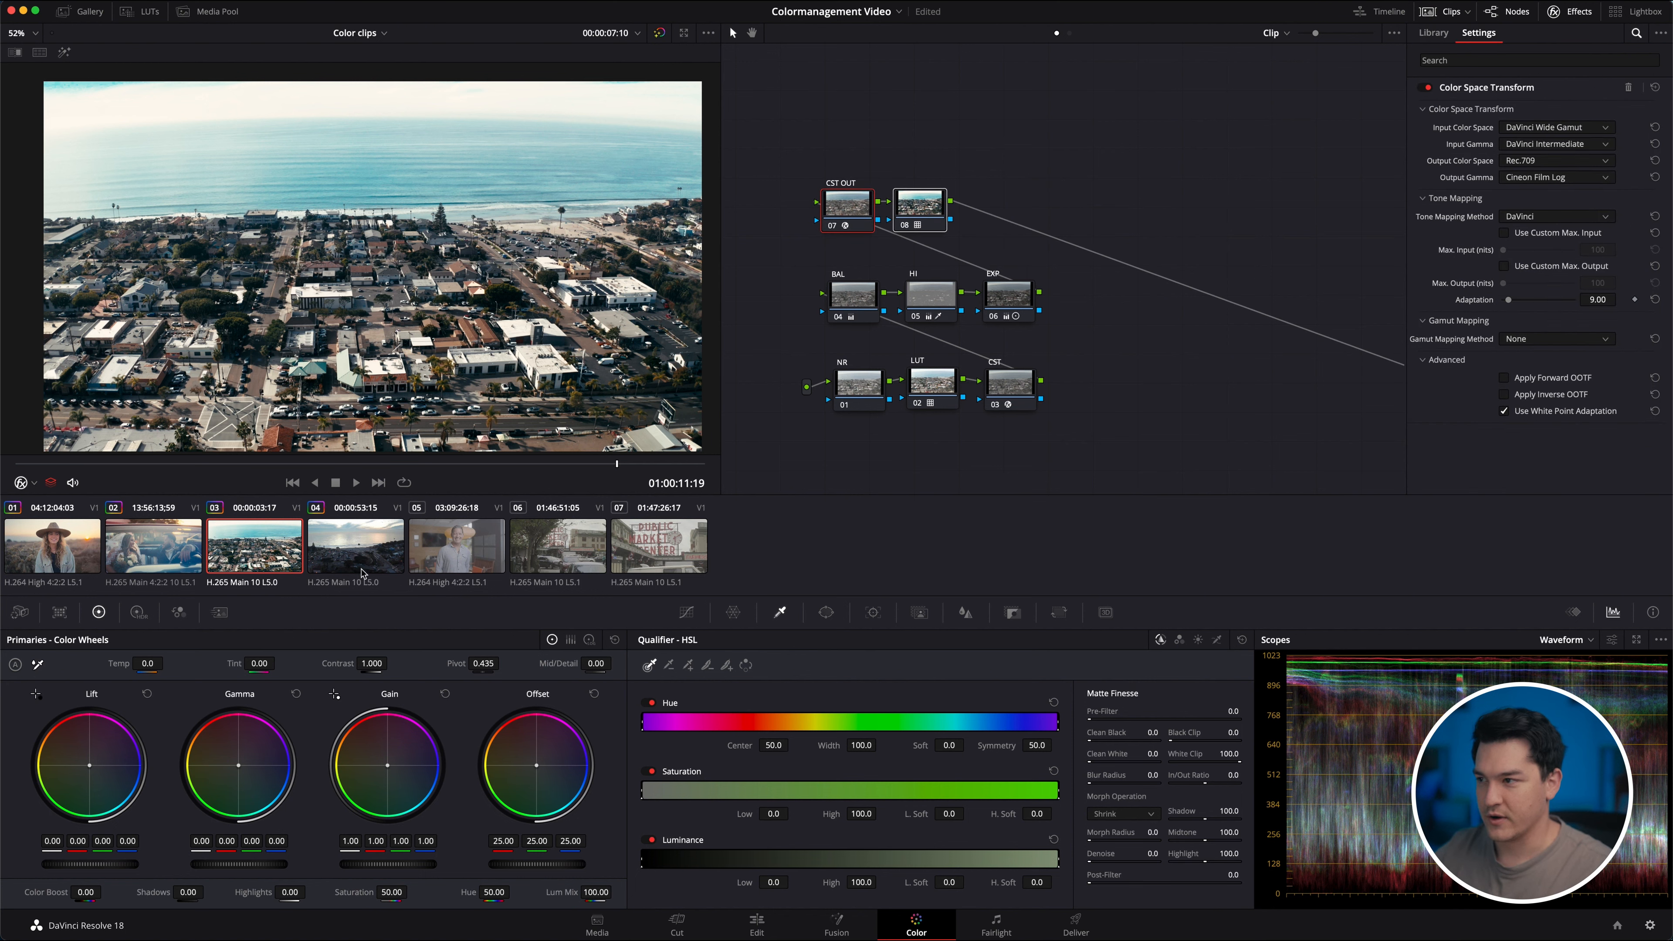
{"action": "left_click", "coordinate": [926, 174]}
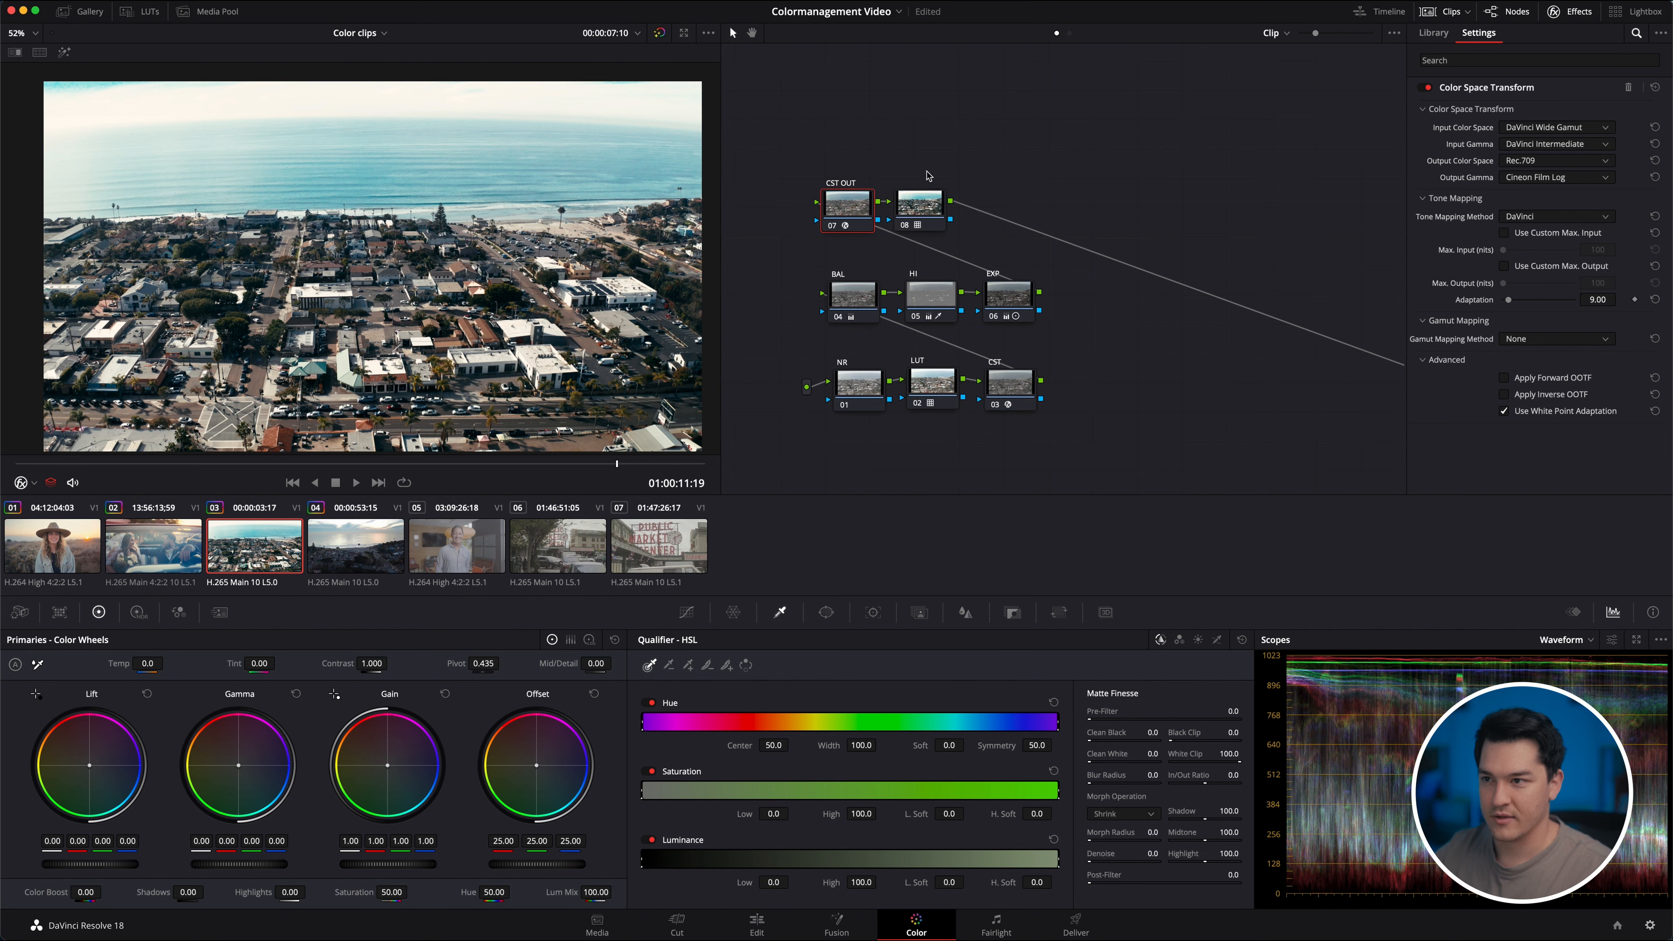
{"action": "left_click", "coordinate": [920, 204]}
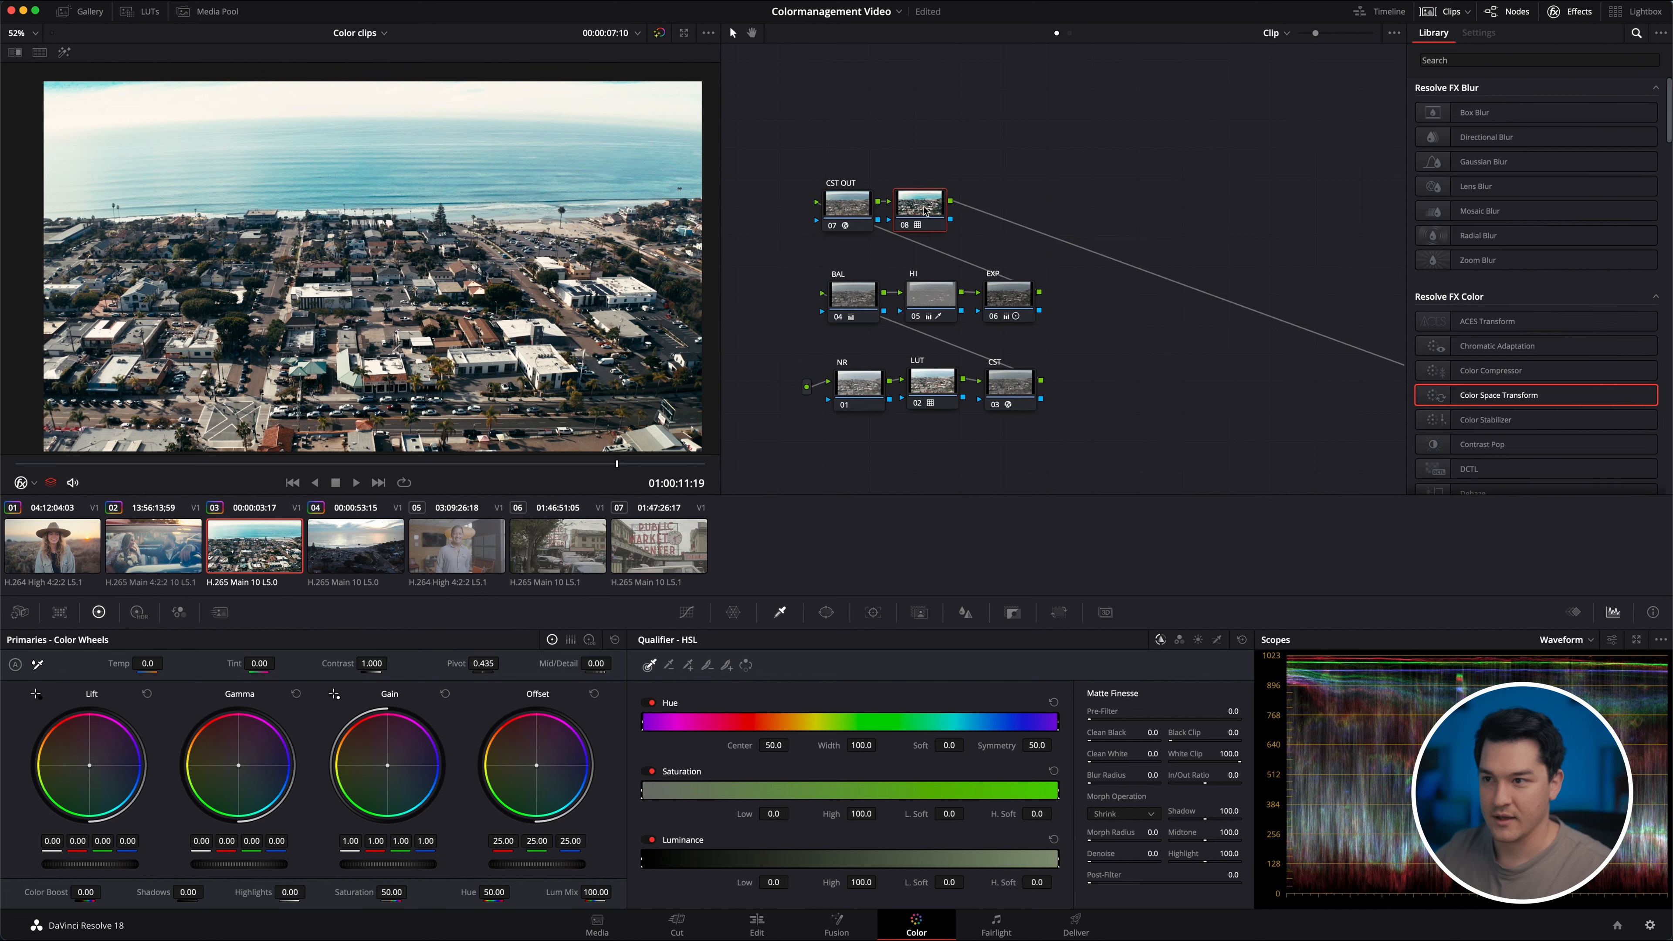
{"action": "left_click", "coordinate": [851, 205]}
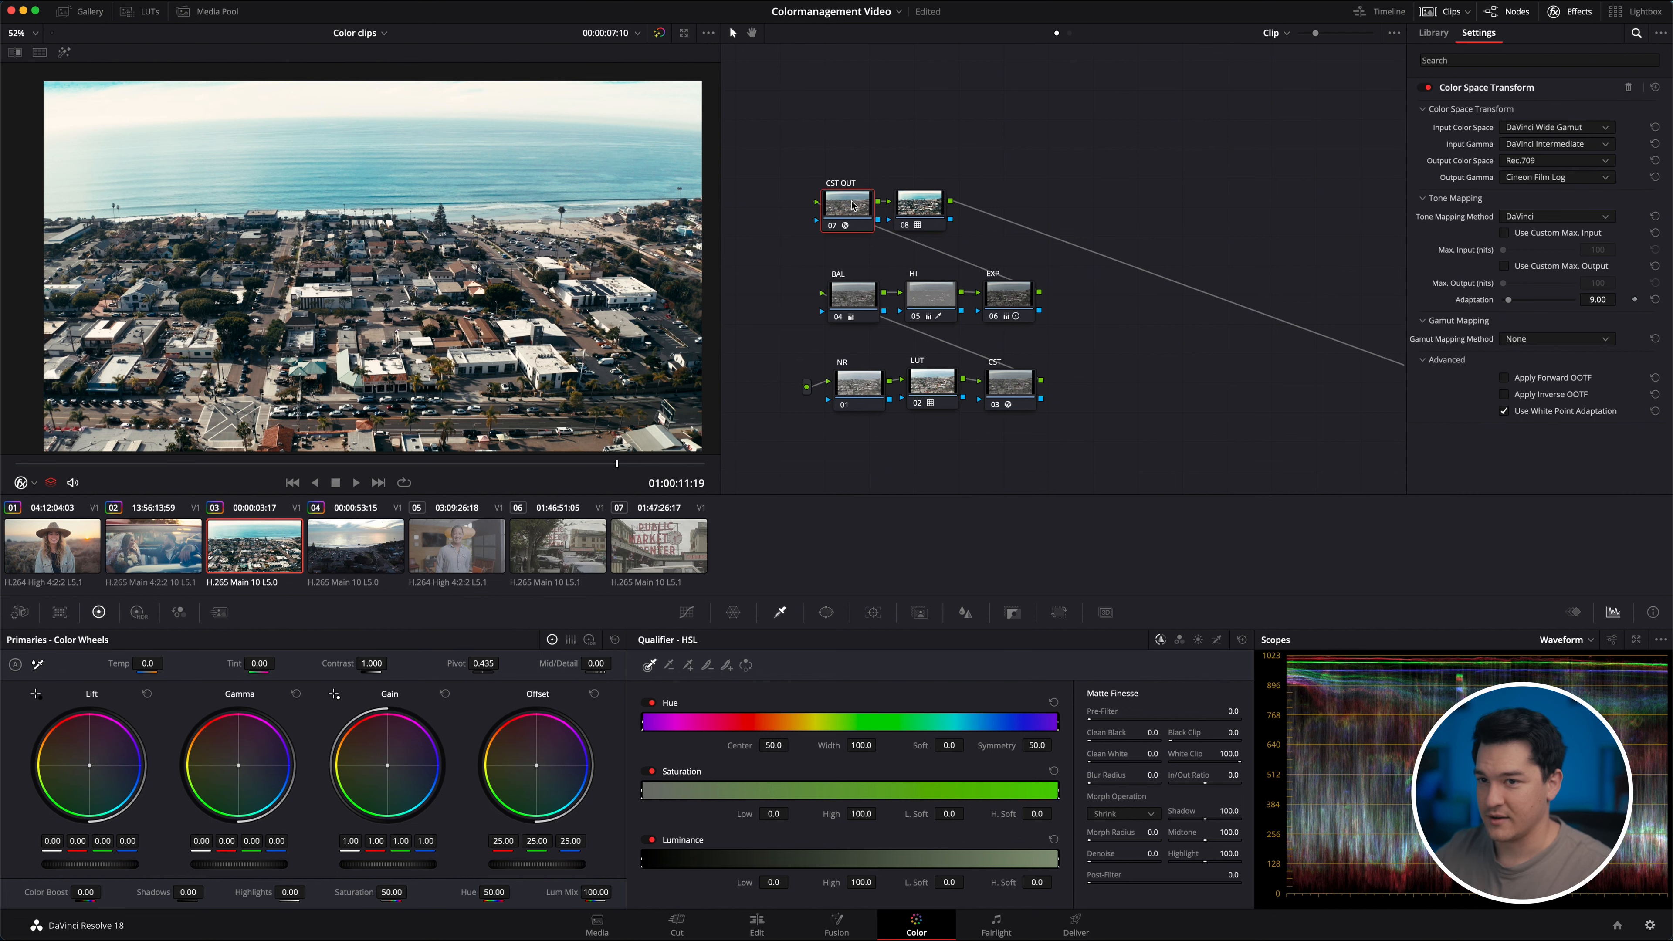
Set Shadows to 30.00 on the EXP node and disable the HI node.
{"action": "left_click", "coordinate": [857, 304]}
{"action": "left_click", "coordinate": [1008, 295]}
{"action": "left_click_drag", "start_coordinate": [188, 895], "coordinate": [200, 895]}
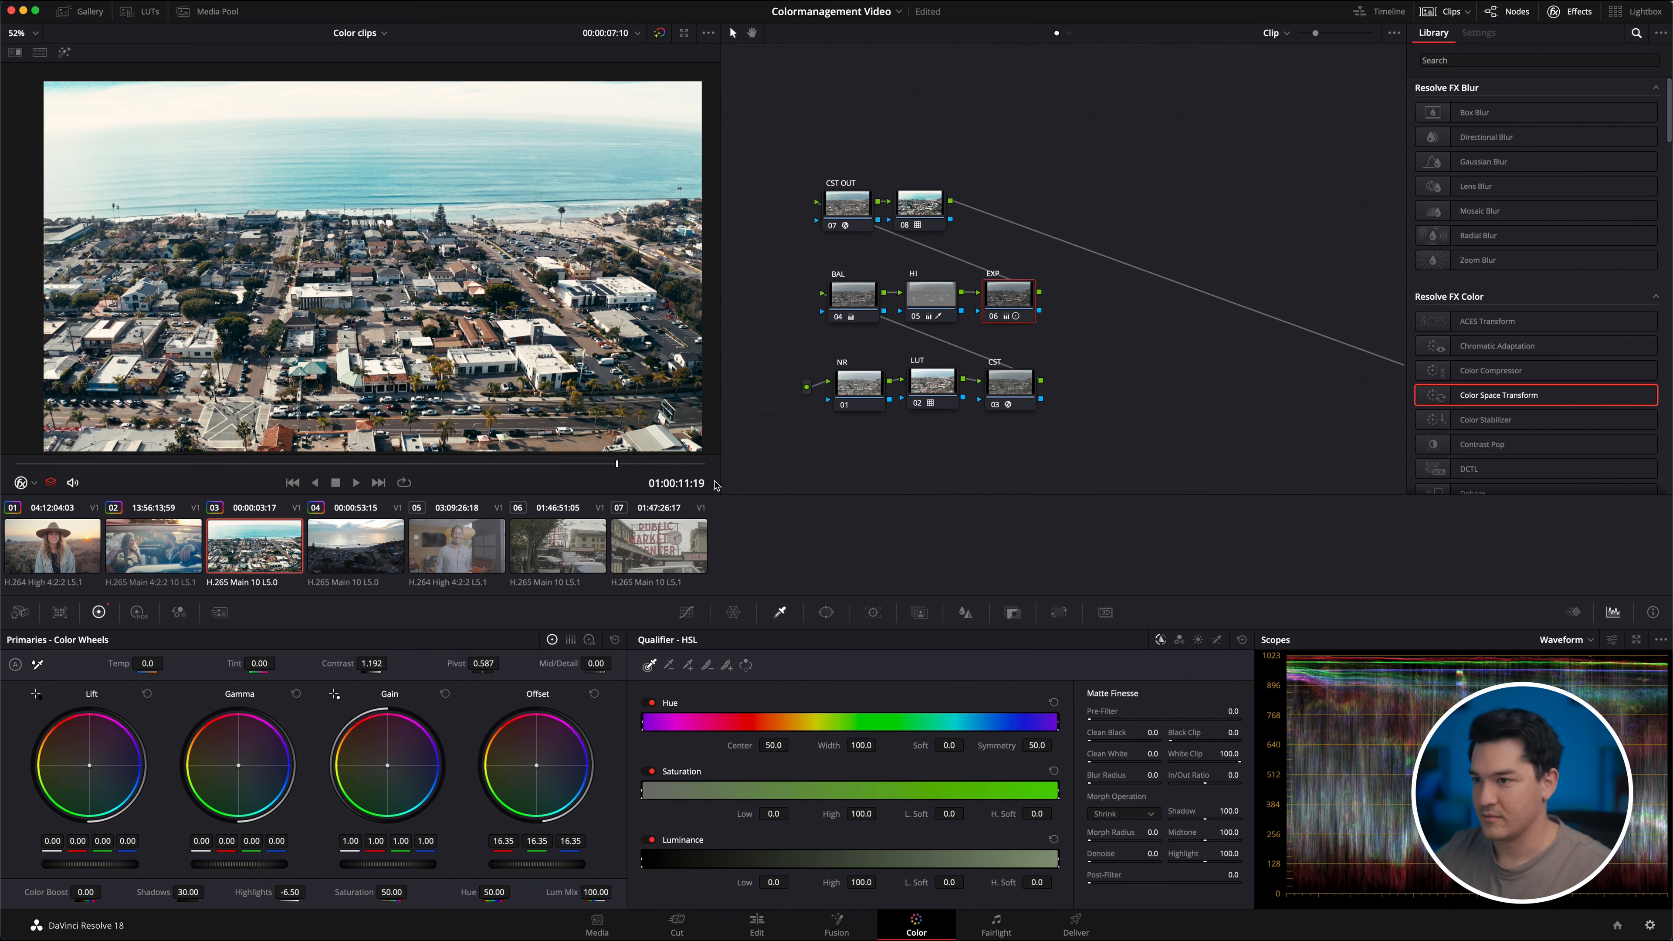
{"action": "key", "text": "super+d"}
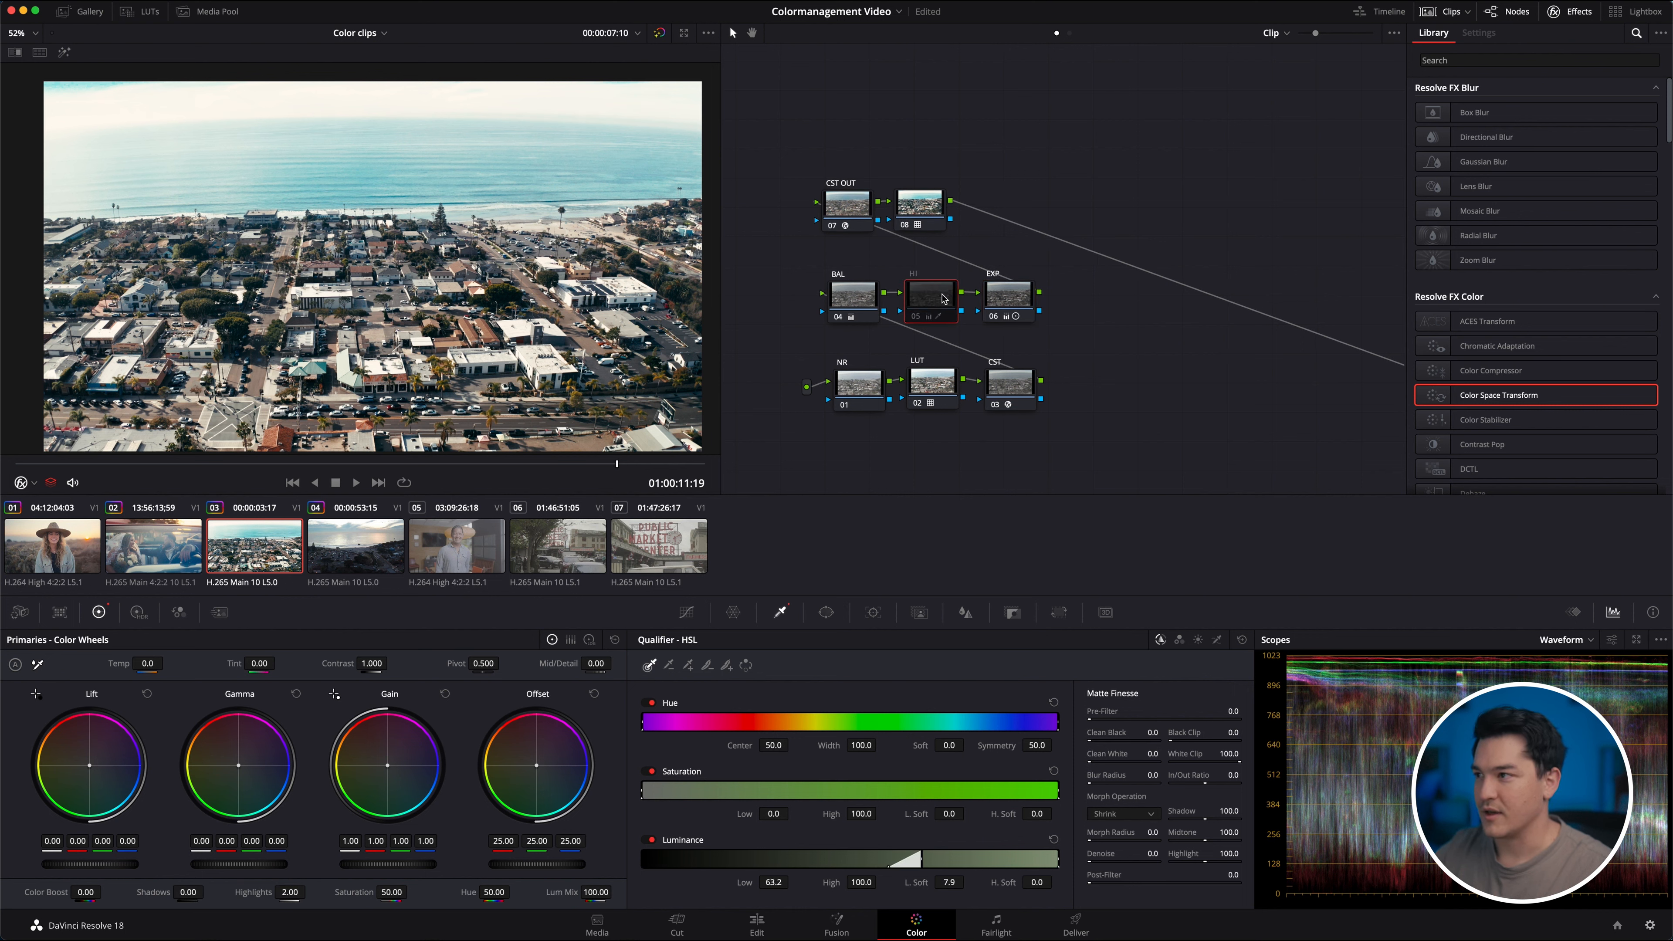
Set Gamma to 0.01 and Gain to 0.86 on the EXP node, and check the levels on enlarged scopes.
{"action": "left_click_drag", "start_coordinate": [292, 893], "coordinate": [304, 893]}
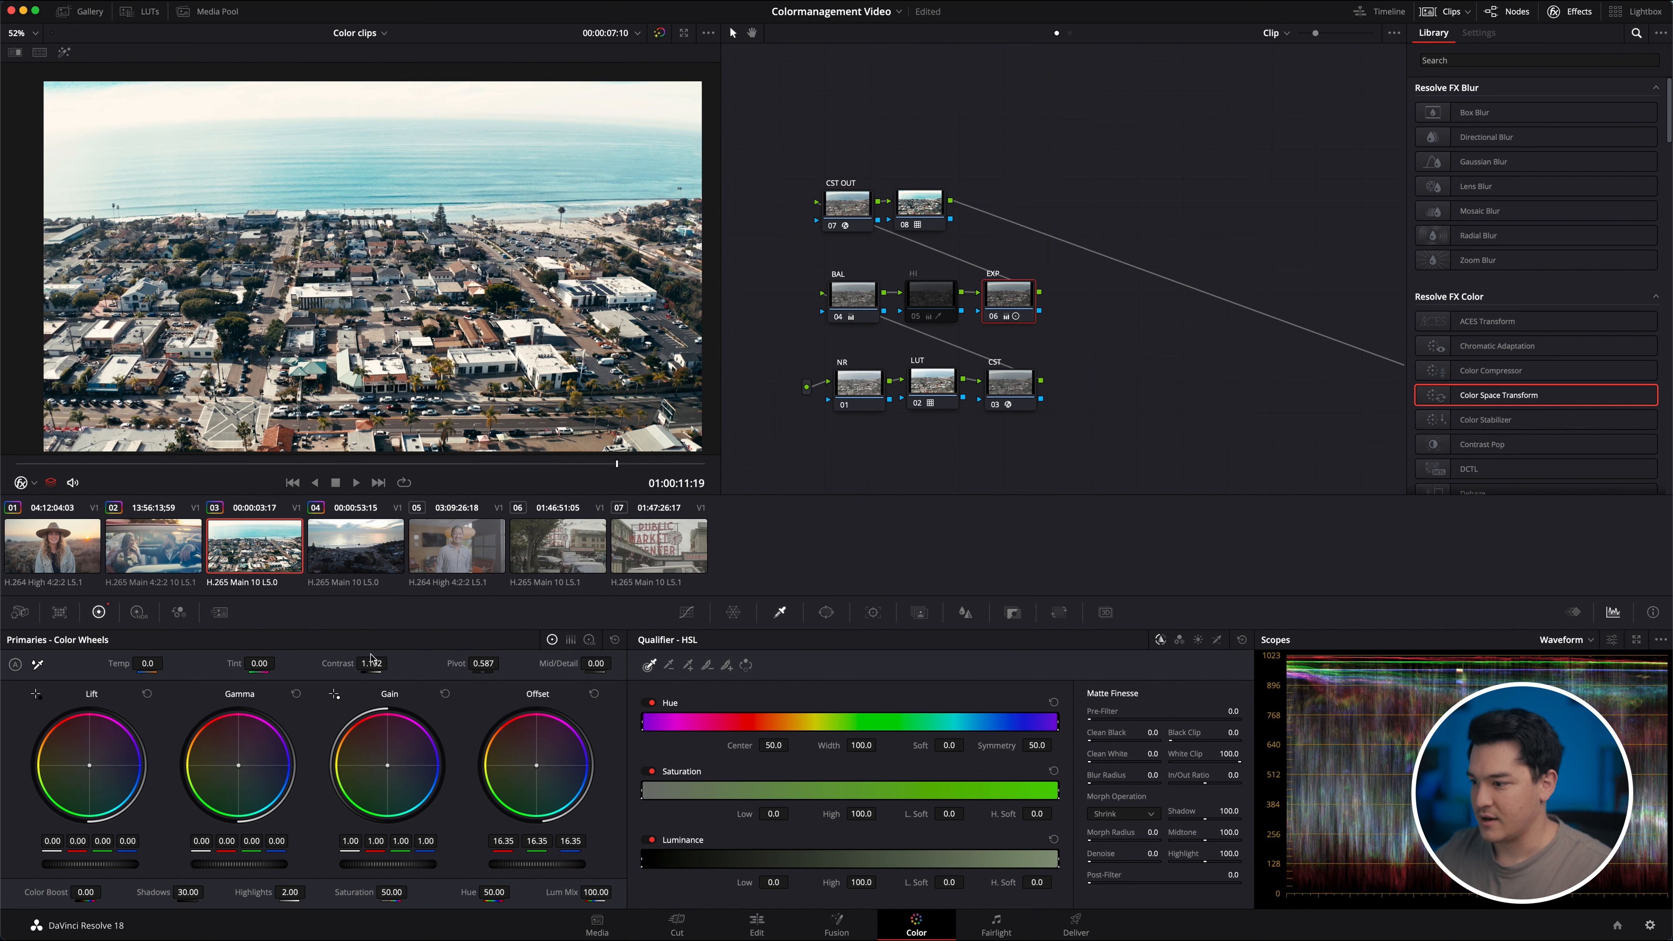
{"action": "left_click_drag", "start_coordinate": [393, 869], "coordinate": [308, 868]}
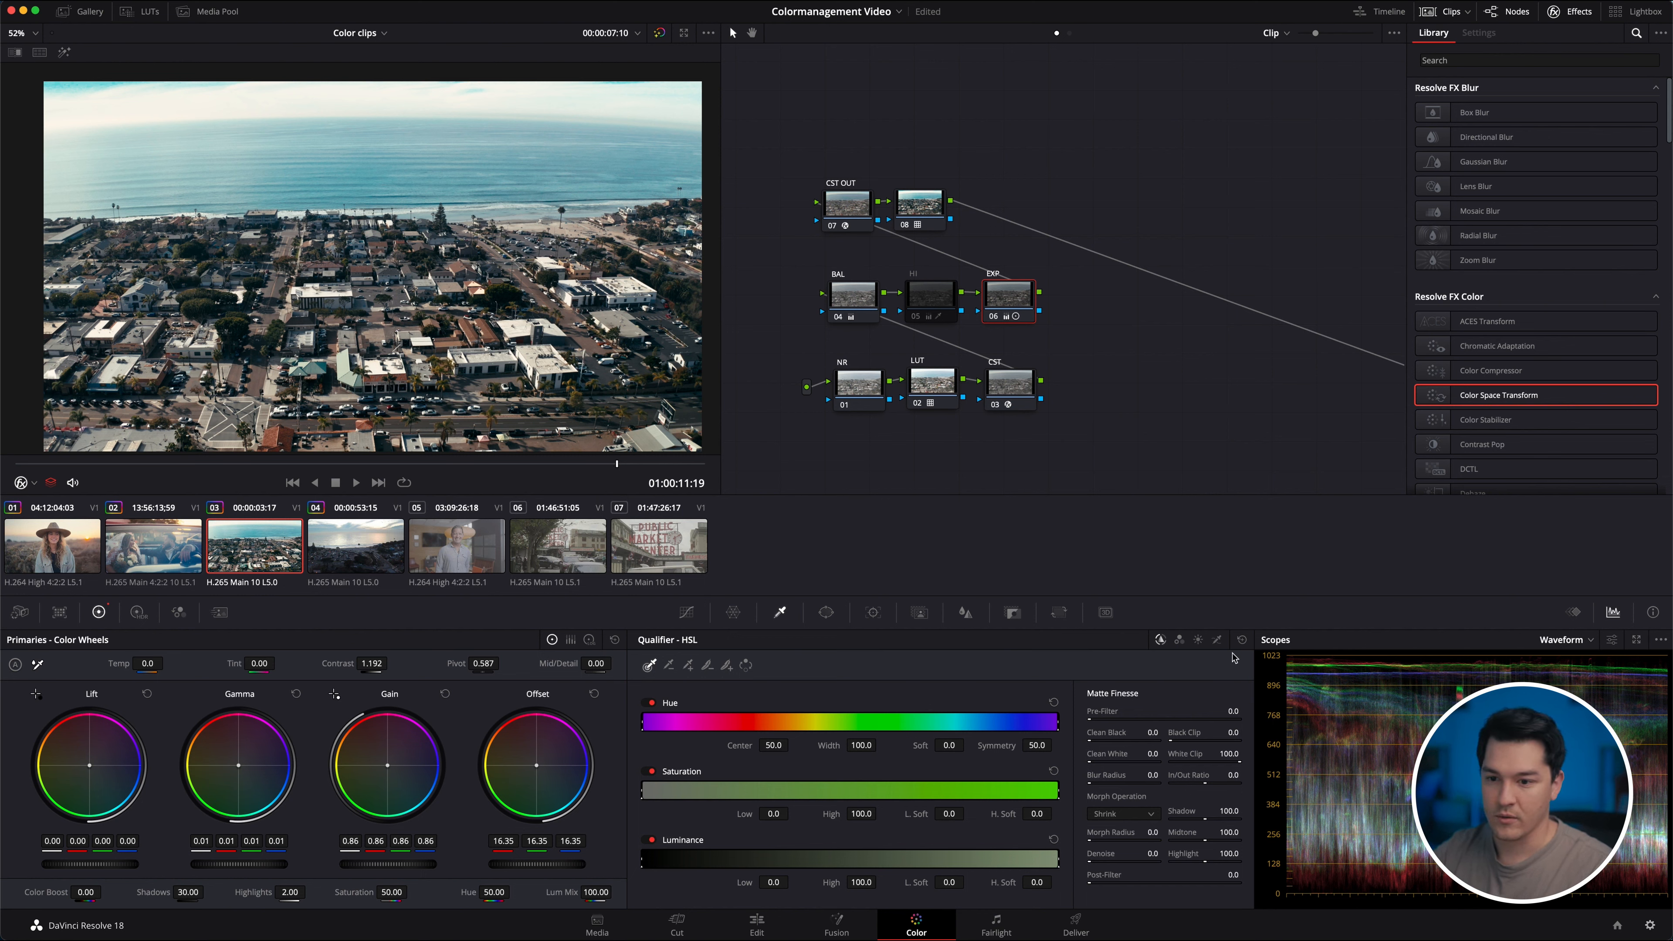
{"action": "left_click", "coordinate": [1636, 641]}
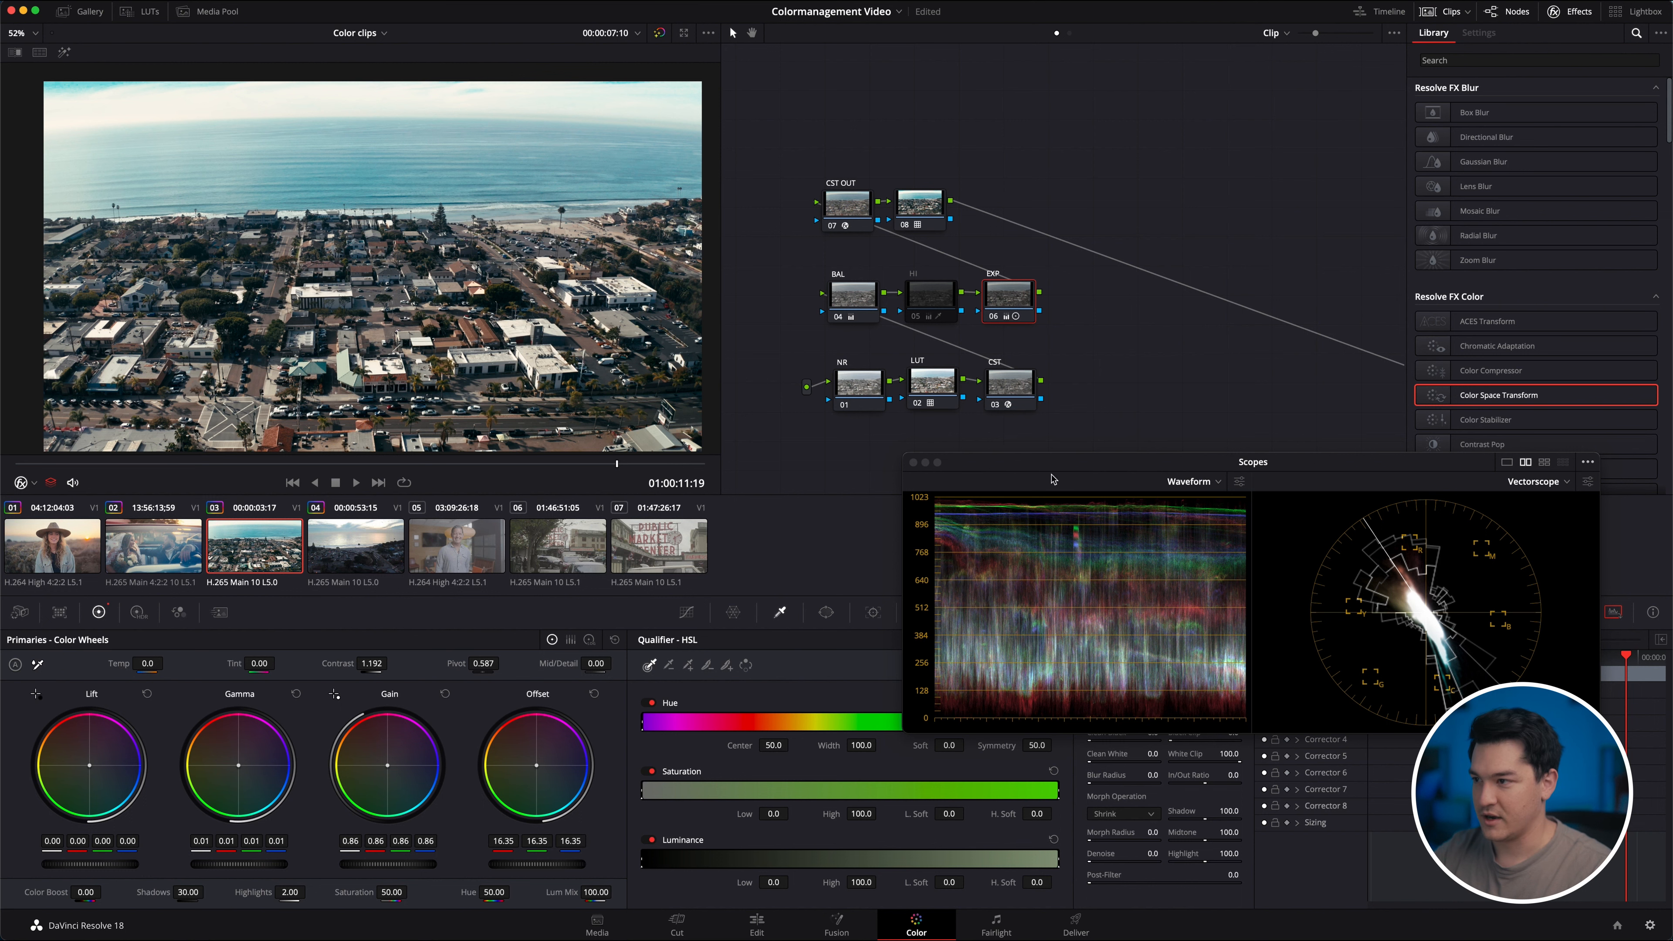
{"action": "left_click", "coordinate": [913, 463]}
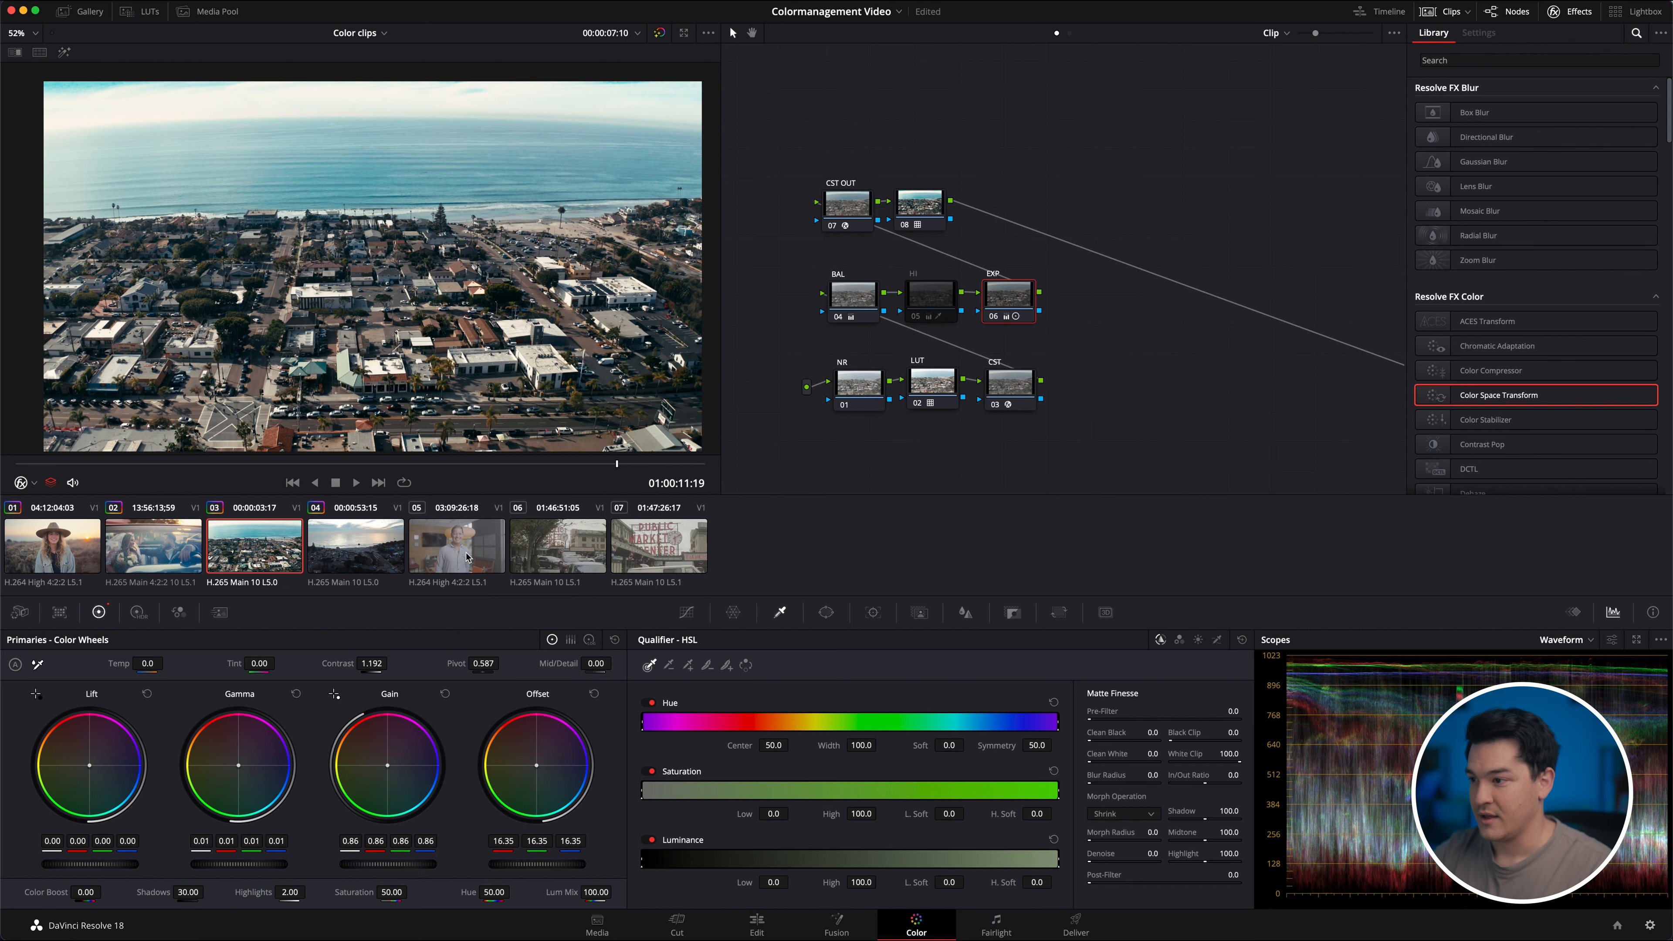
Open clip 05, add three serial nodes after node 01, and arrange the four nodes in two stacked rows of two.
{"action": "left_click", "coordinate": [431, 550]}
{"action": "left_click", "coordinate": [524, 531]}
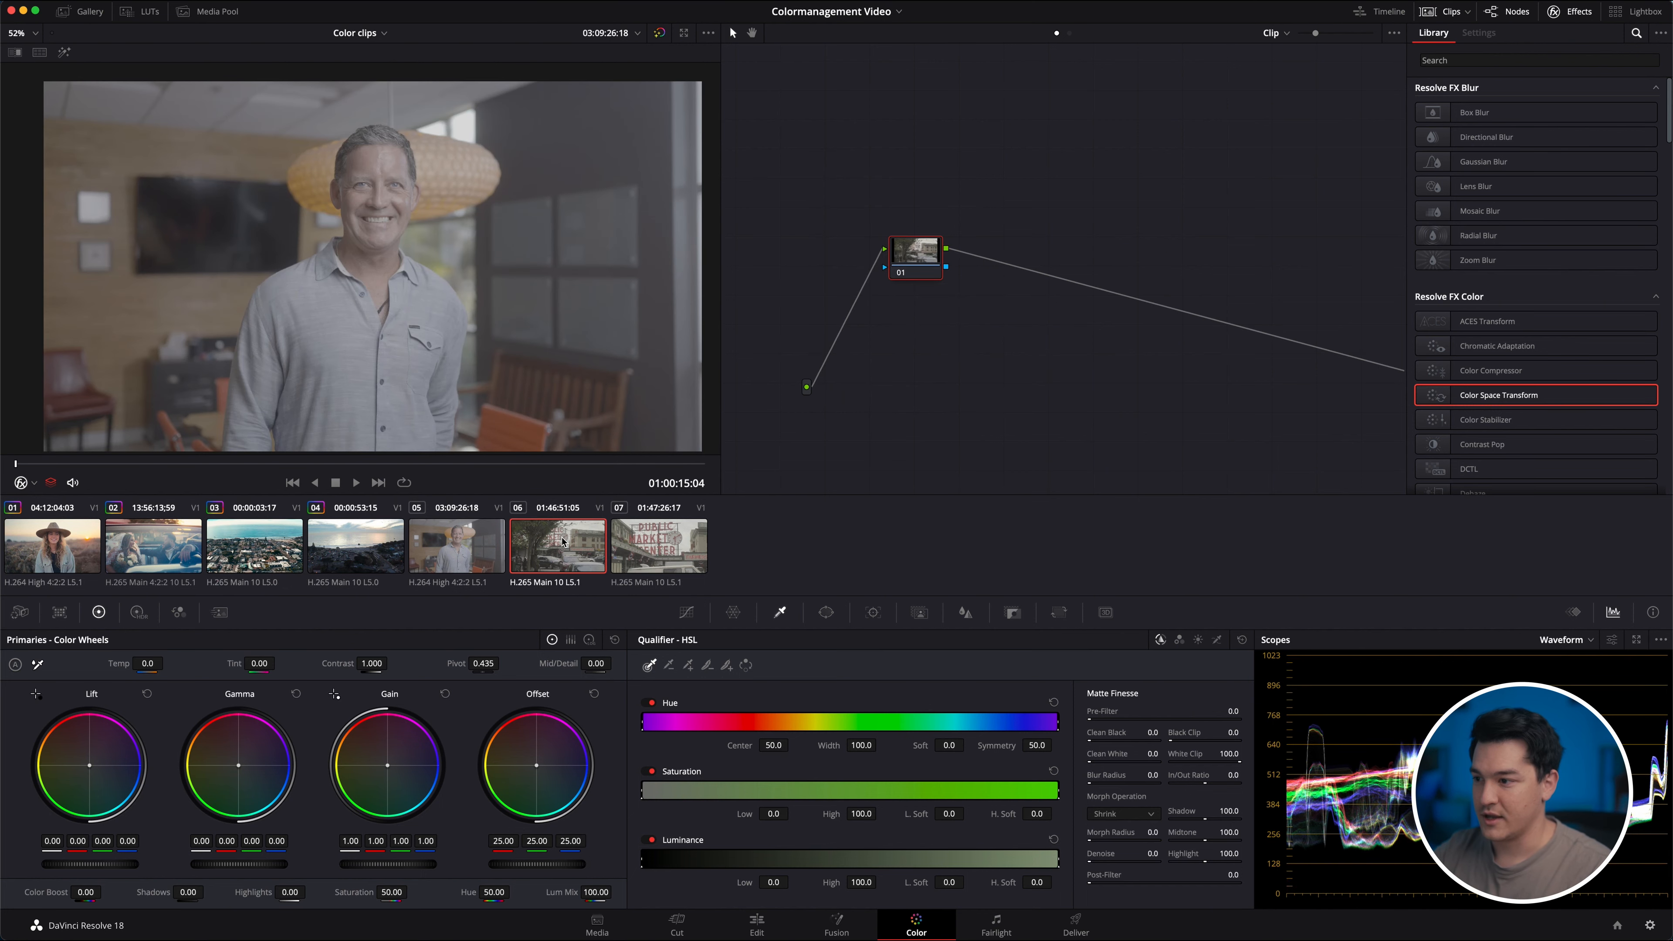
{"action": "left_click", "coordinate": [465, 565]}
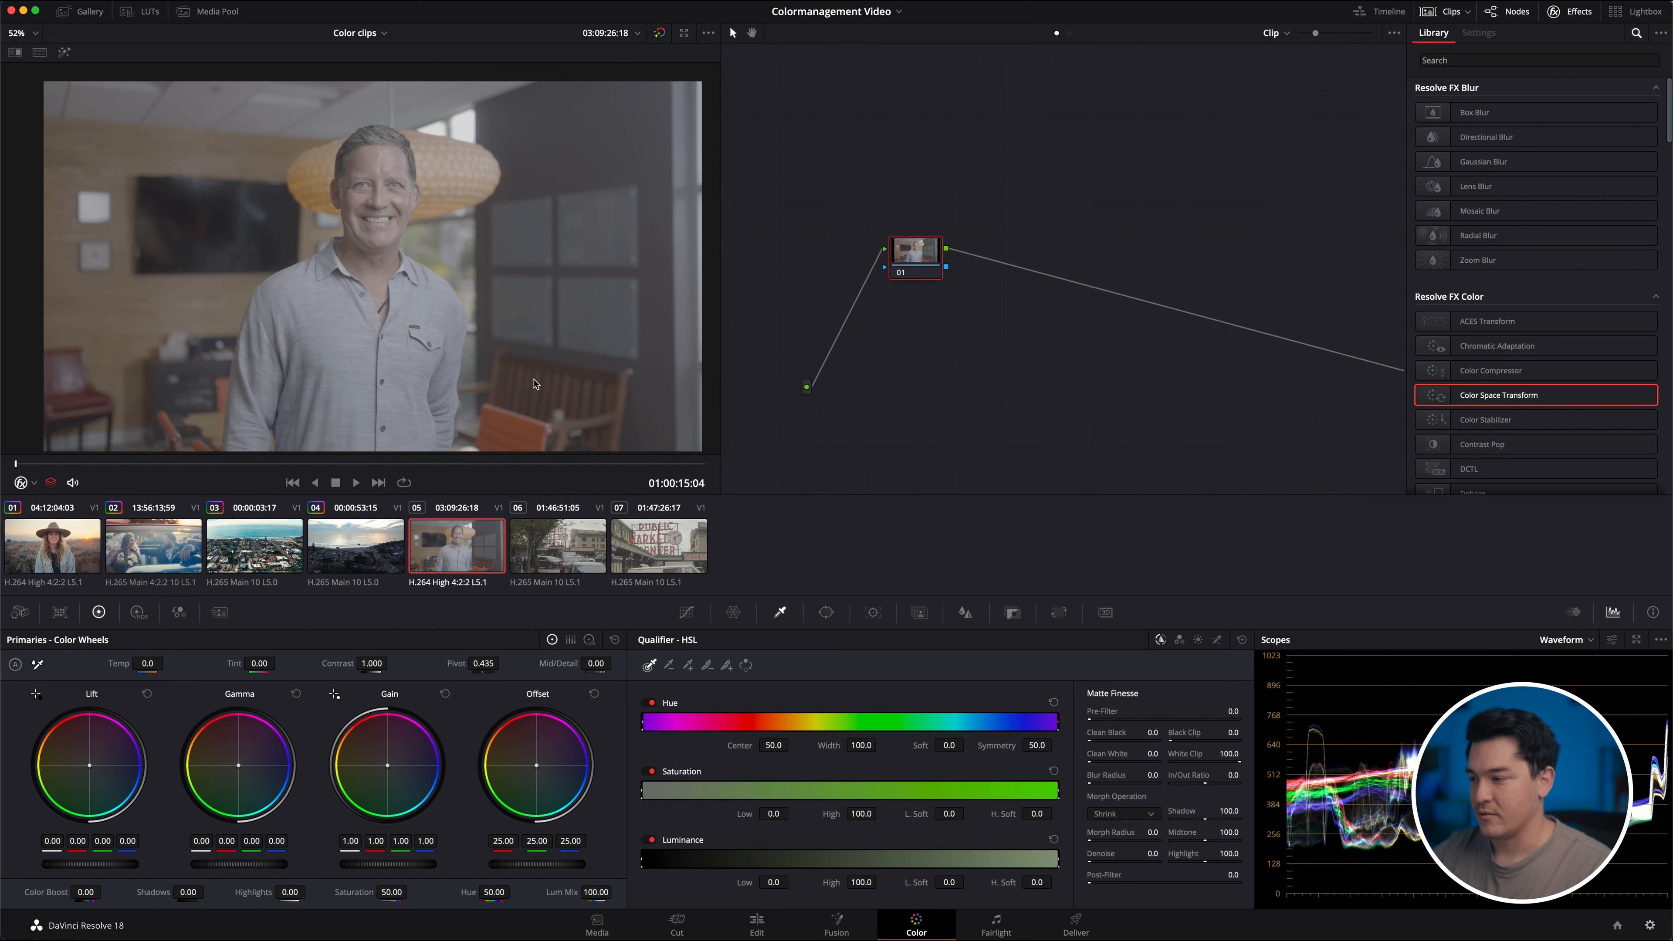
{"action": "key", "text": "alt+s"}
{"action": "key", "text": "alt+s"}
{"action": "key", "text": "alt+s"}
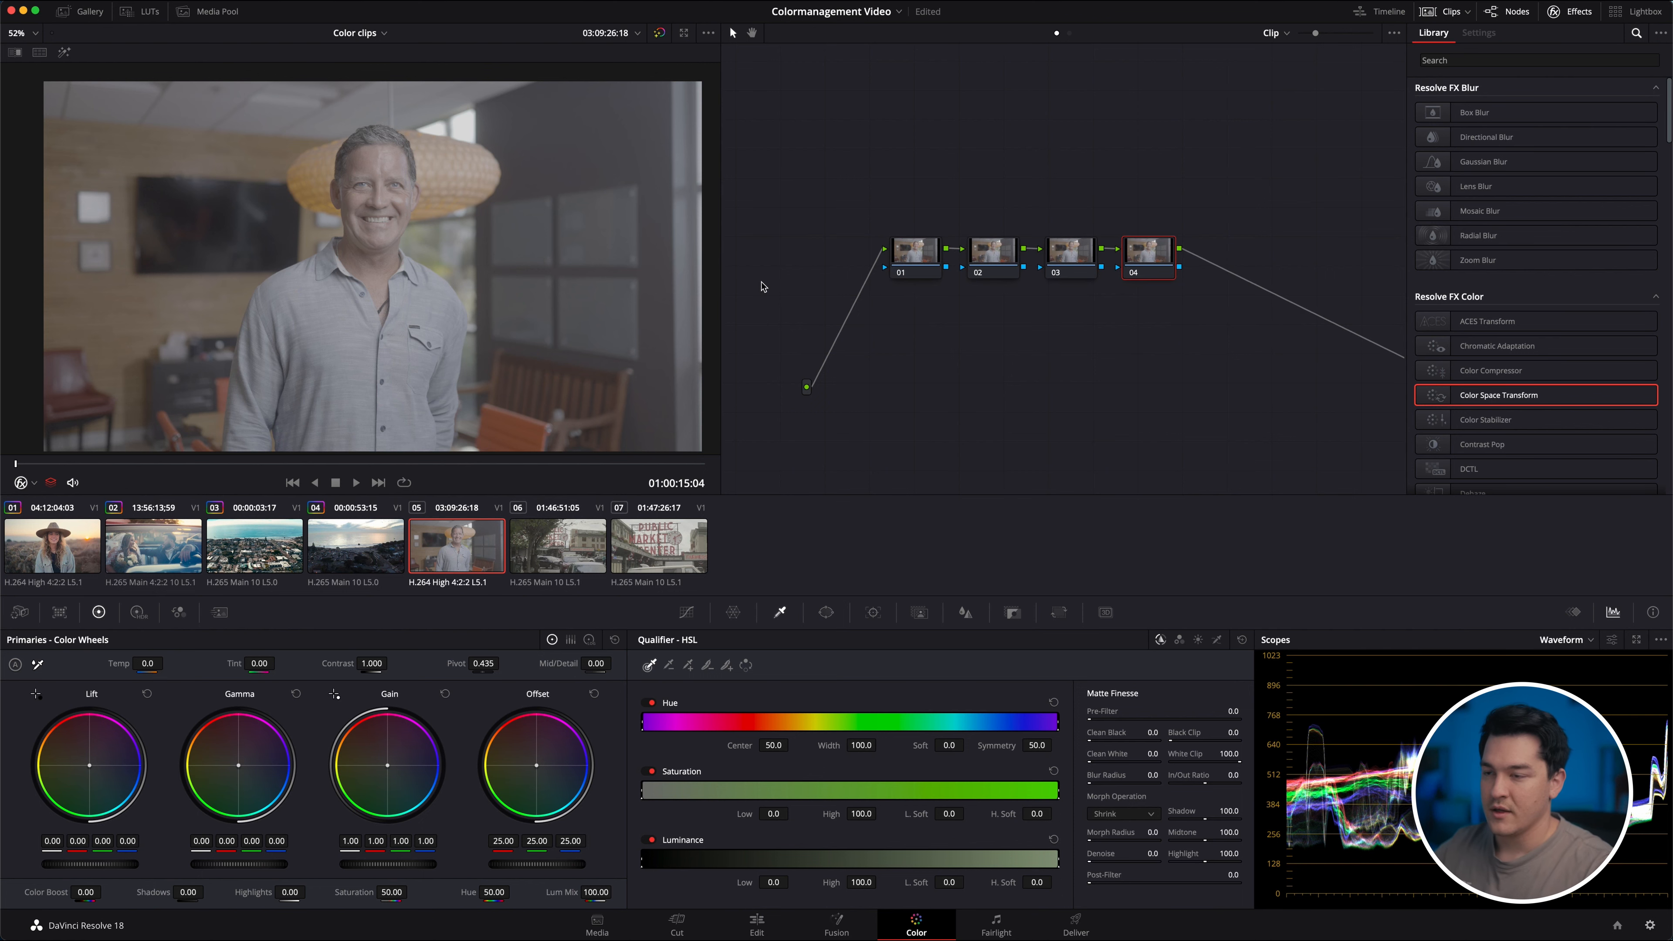
{"action": "left_click_drag", "start_coordinate": [1013, 312], "coordinate": [854, 400]}
{"action": "left_click_drag", "start_coordinate": [1210, 310], "coordinate": [844, 331]}
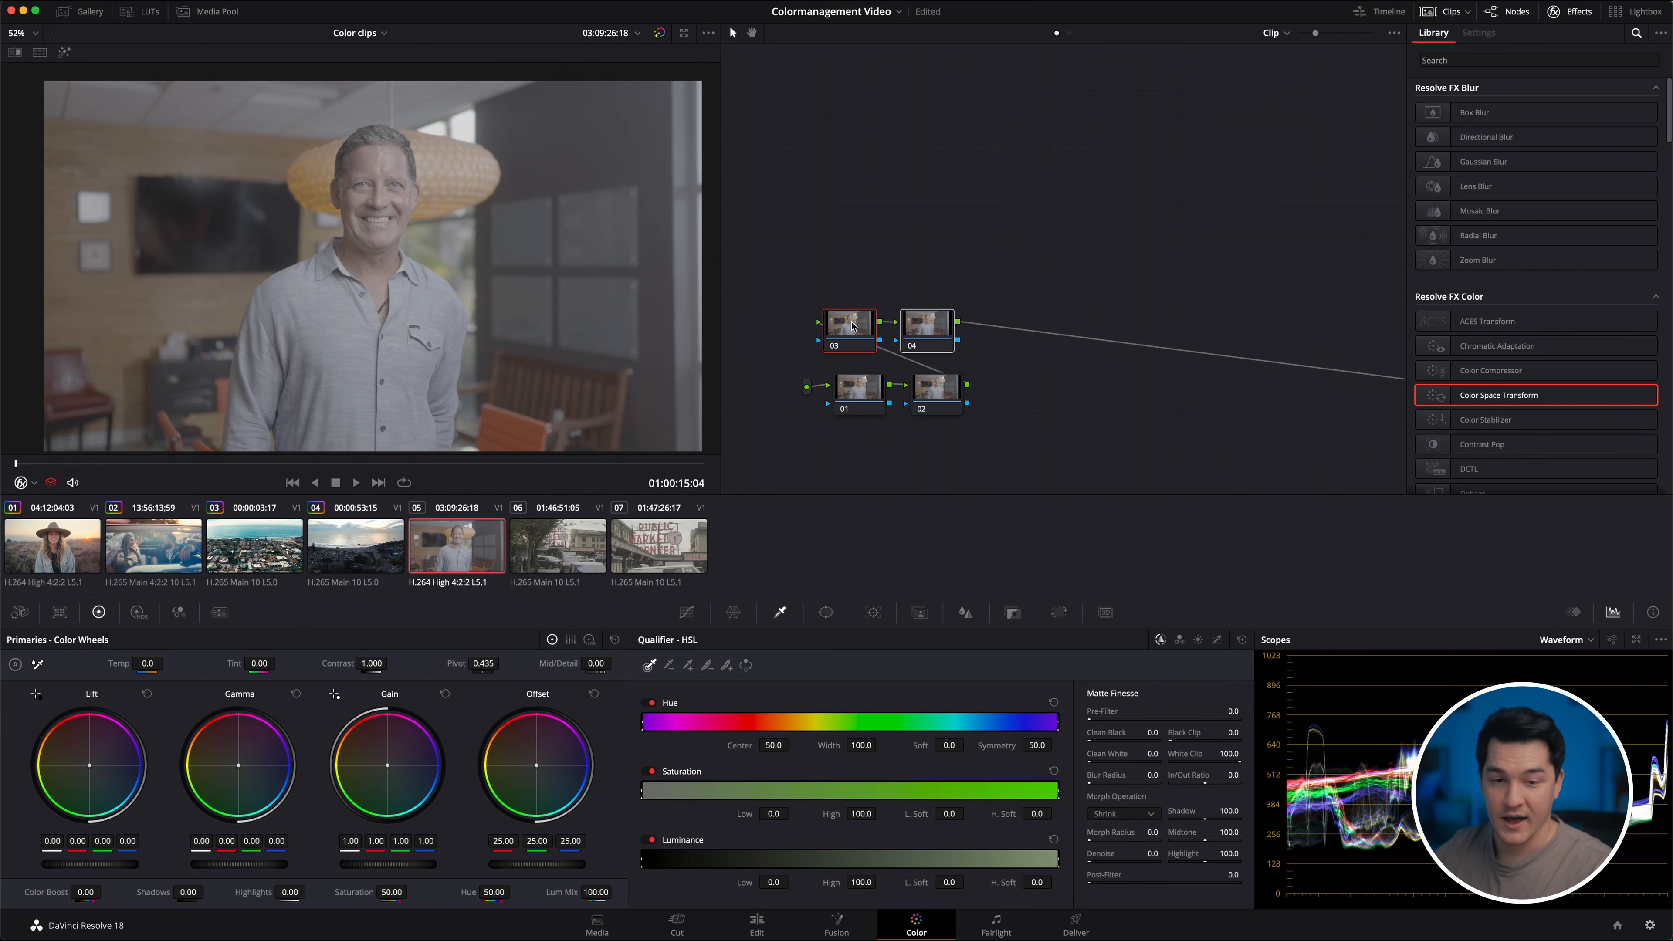
Add two serial nodes after node 04 and place node 06 above node 03 to start a third row.
{"action": "left_click", "coordinate": [939, 325]}
{"action": "key", "text": "alt+s"}
{"action": "key", "text": "alt+s"}
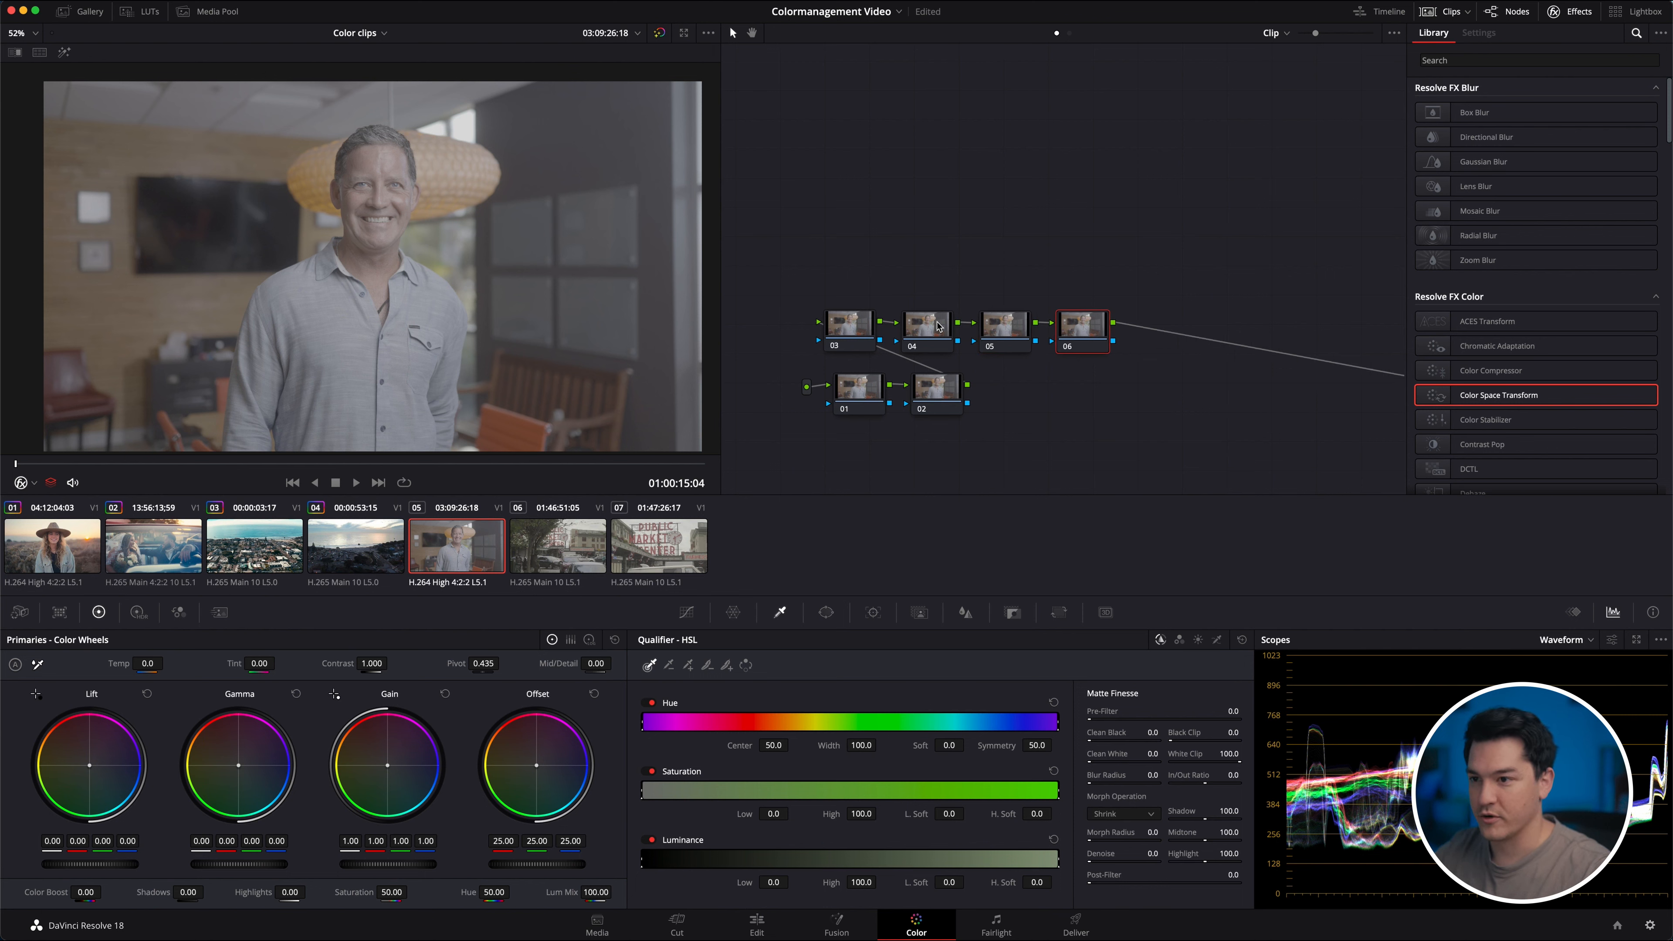
{"action": "left_click_drag", "start_coordinate": [1065, 341], "coordinate": [854, 284]}
Add three serial nodes after node 06 and place node 09 above it to start a fourth row.
{"action": "key", "text": "alt+s"}
{"action": "key", "text": "alt+s"}
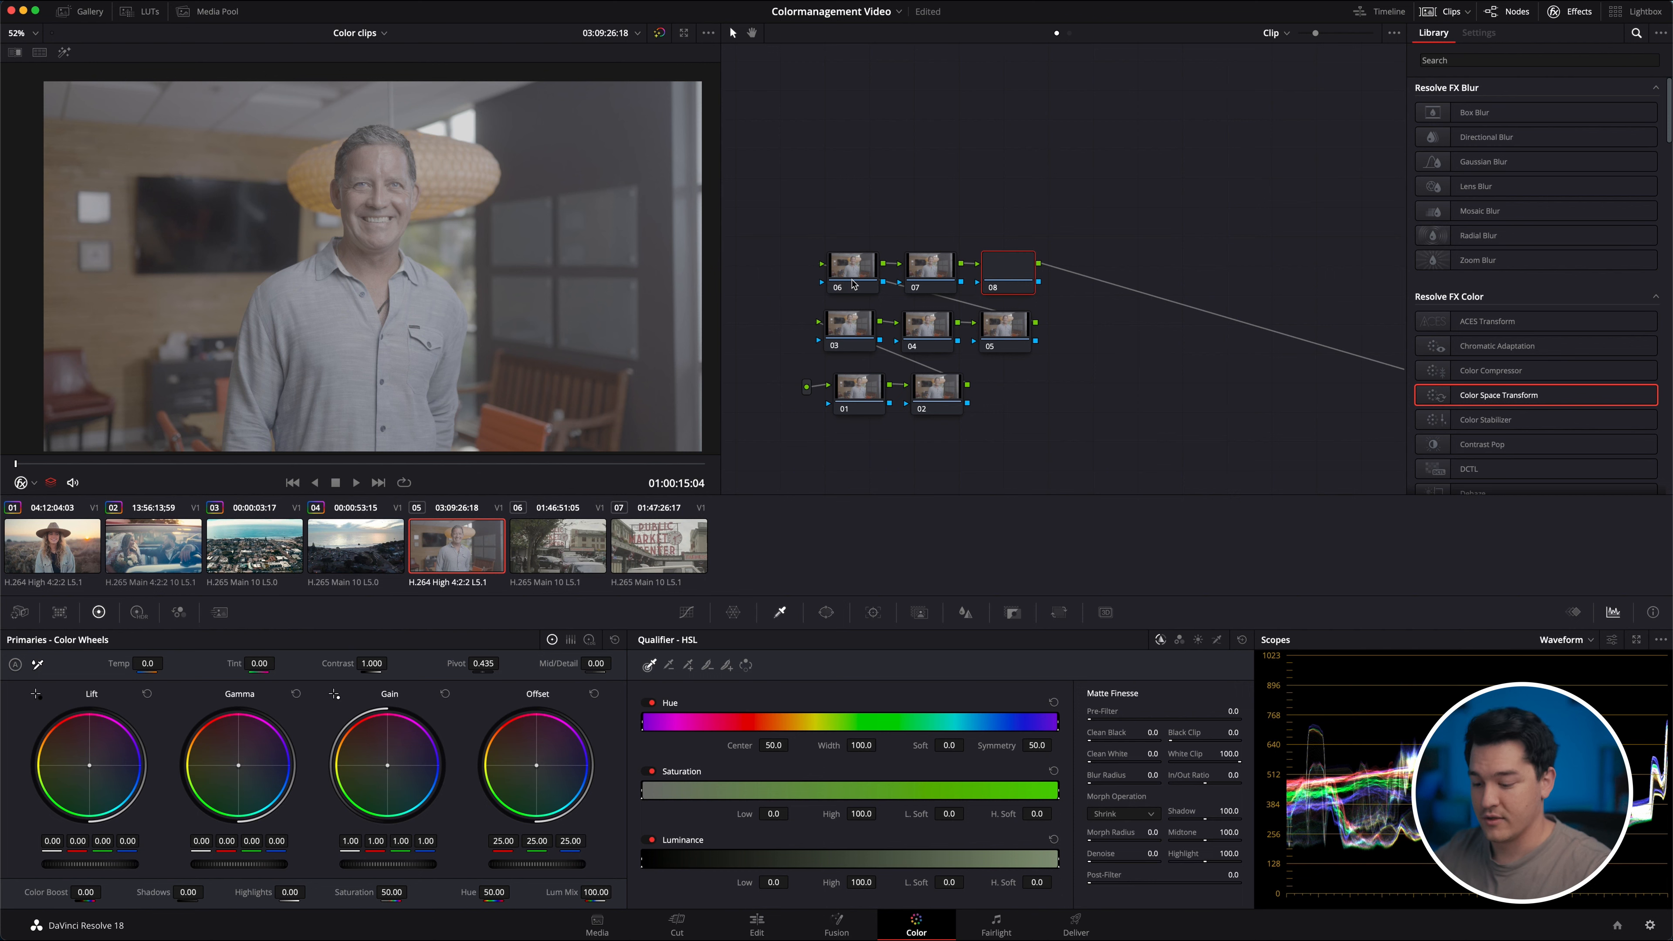
{"action": "key", "text": "alt+s"}
{"action": "left_click_drag", "start_coordinate": [1088, 272], "coordinate": [853, 202]}
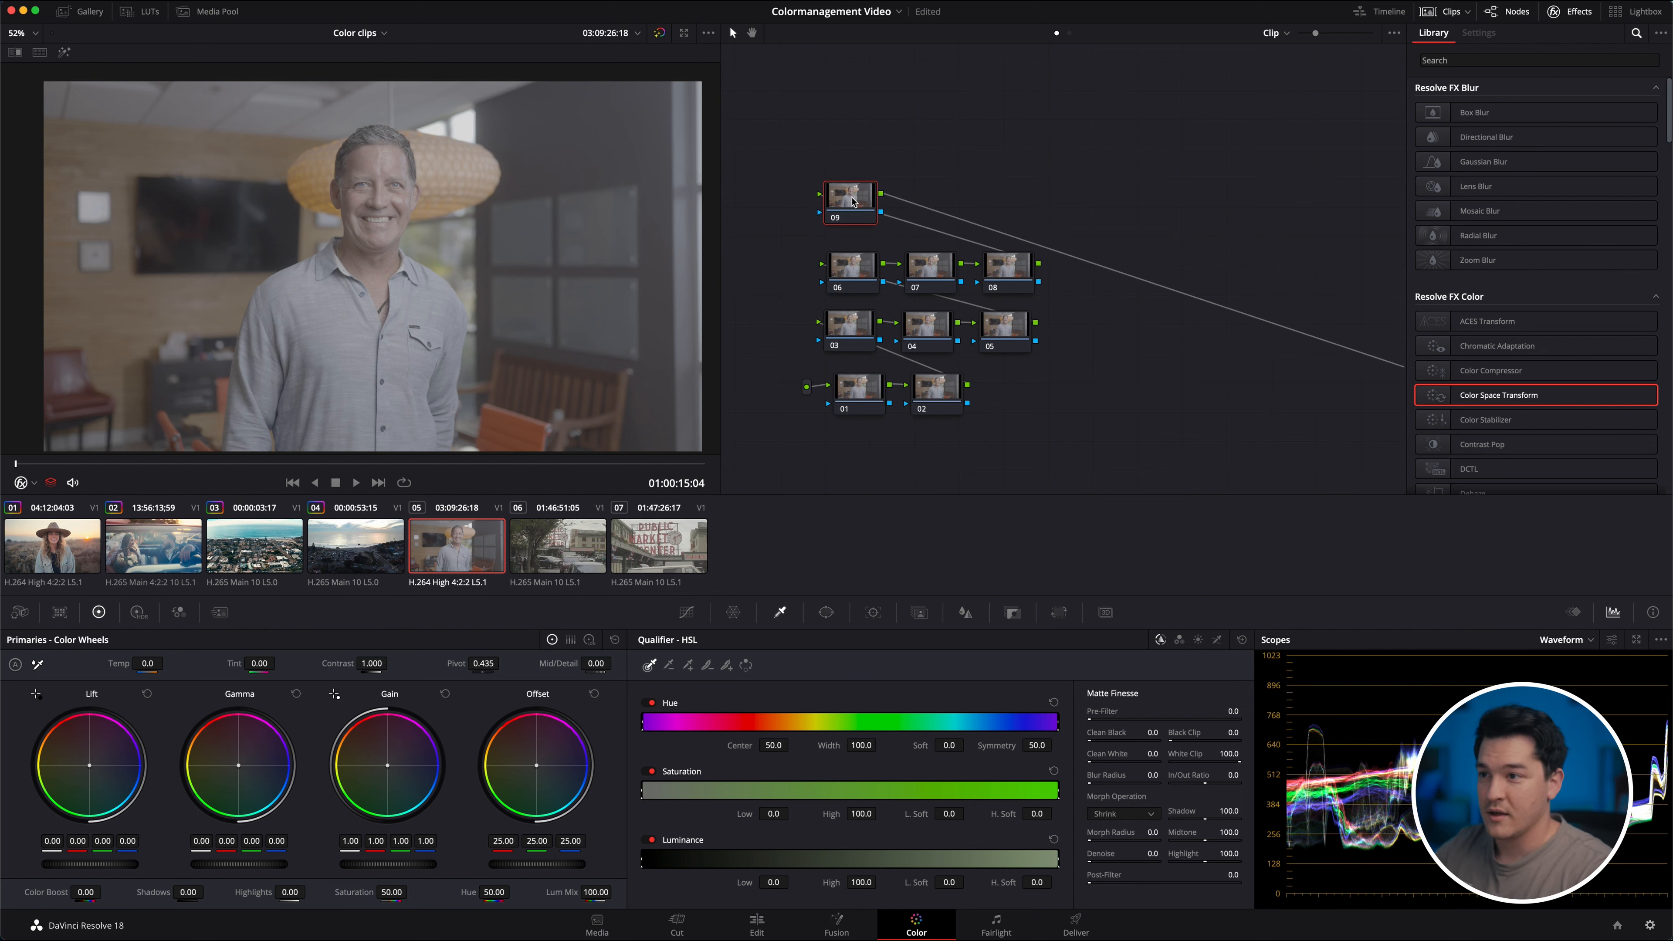
Label node 09 CST OUT and node 02 CST.
{"action": "type", "text": "OUT"}
{"action": "key", "text": "Return"}
{"action": "left_click", "coordinate": [938, 388]}
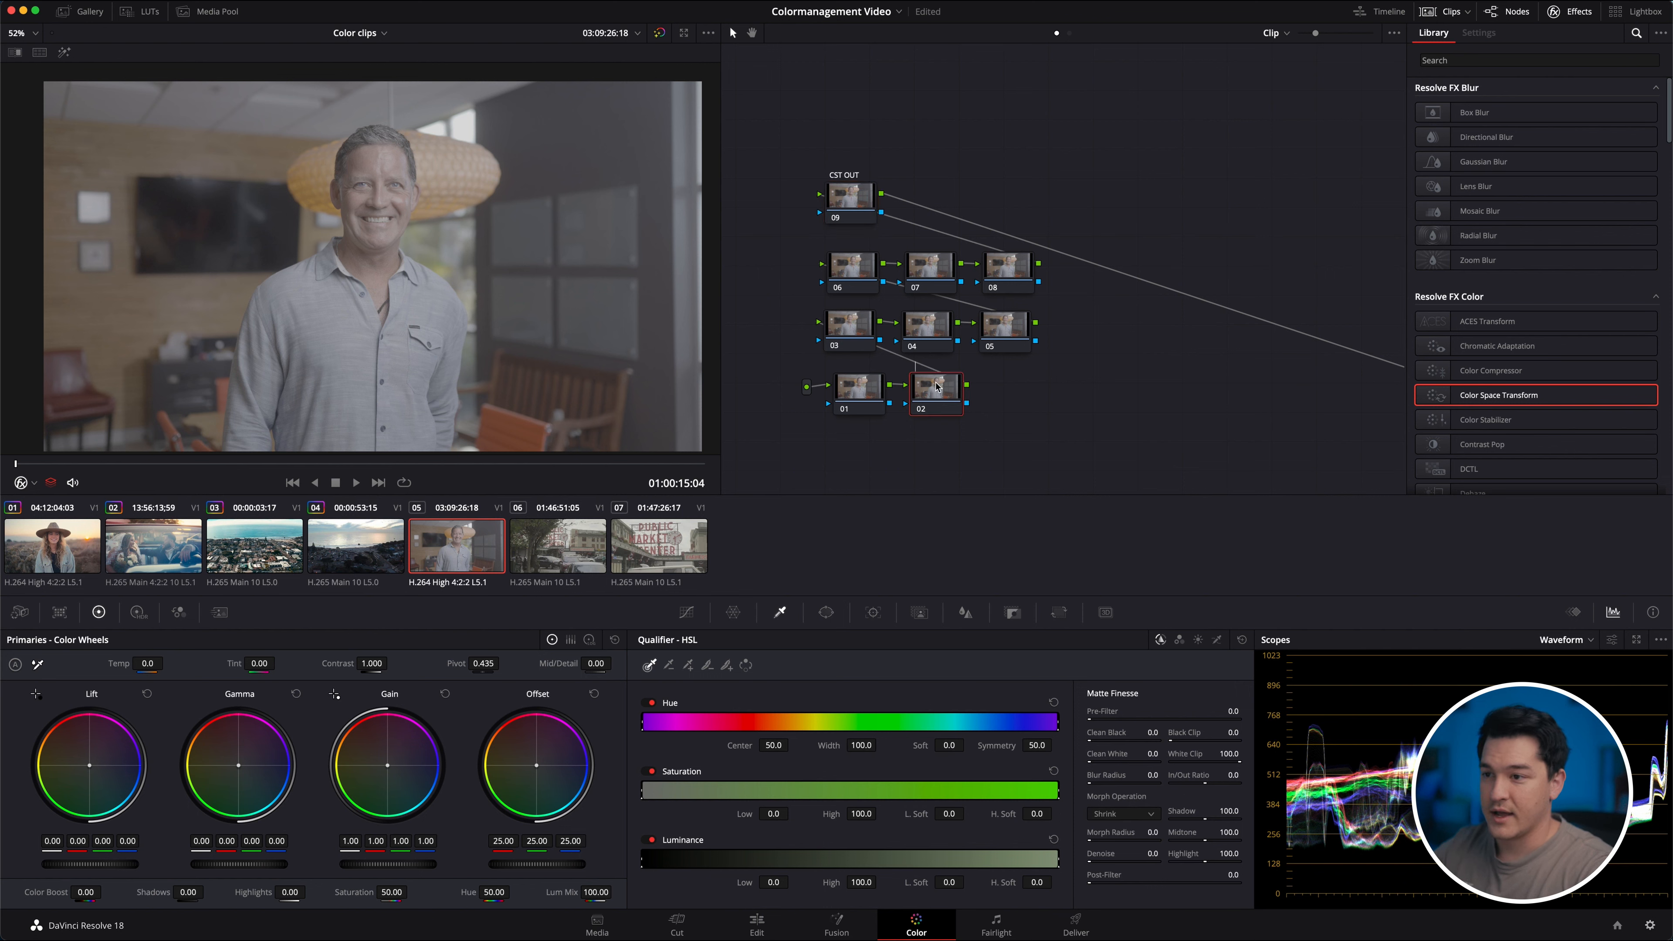
{"action": "key", "text": "Return"}
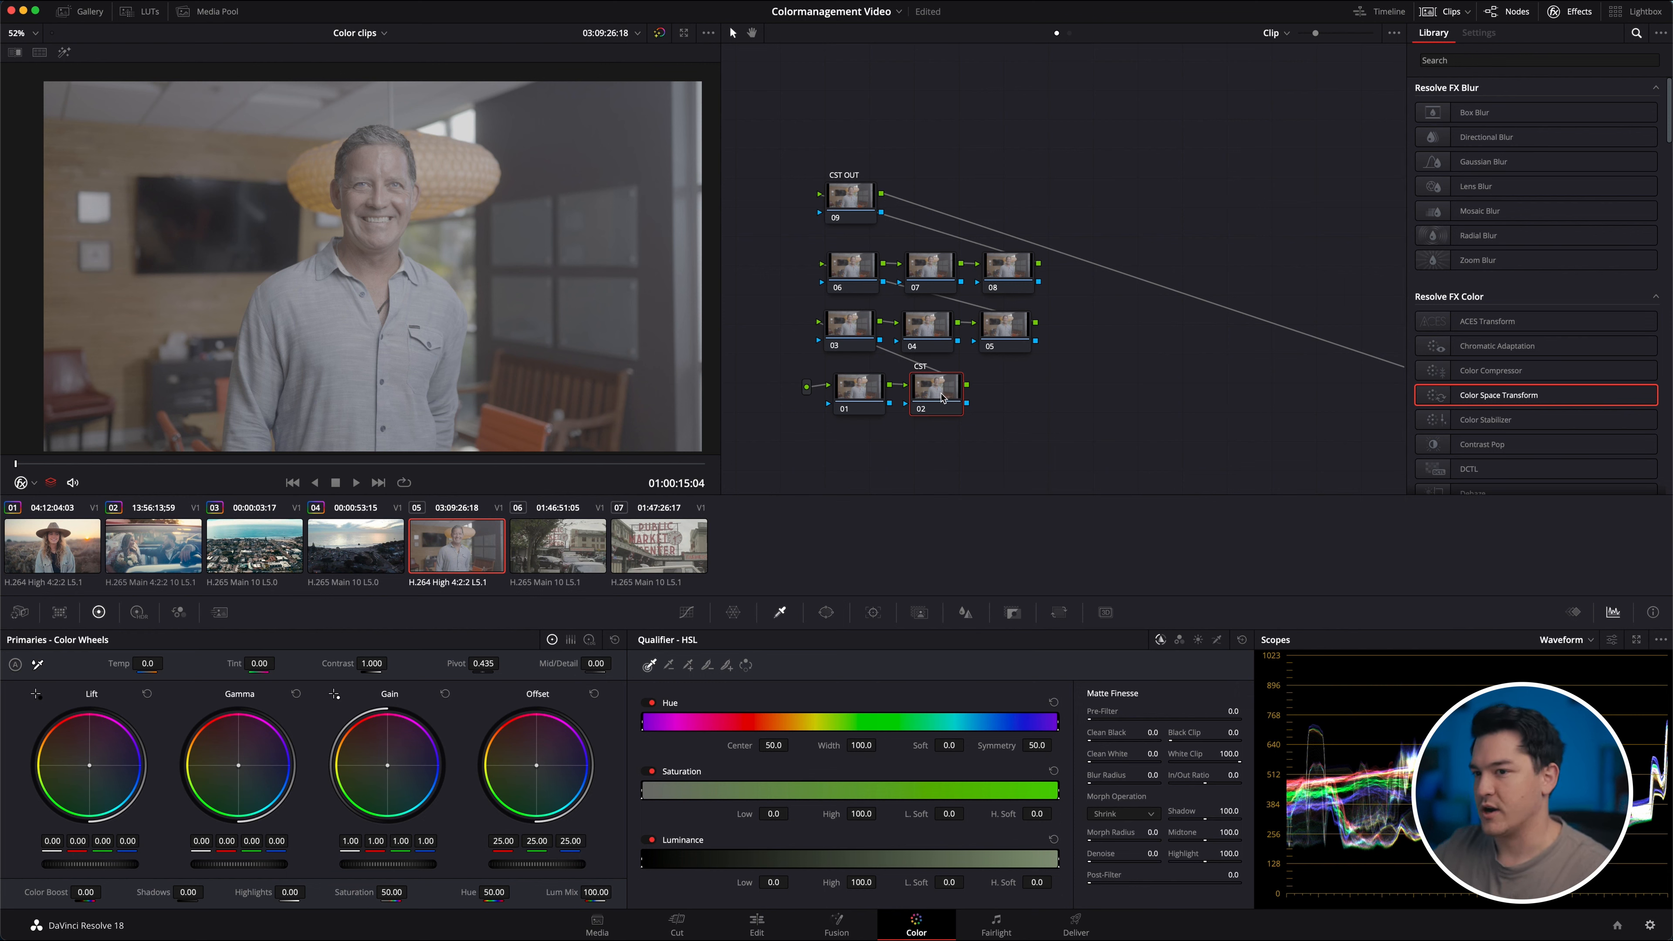
Apply a Color Space Transform to the CST node with Sony S-Gamut3 input color space and Sony S-Log3 input gamma.
{"action": "left_click_drag", "start_coordinate": [1480, 396], "coordinate": [936, 389]}
{"action": "left_click", "coordinate": [1572, 131]}
{"action": "scroll", "coordinate": [1539, 249], "scroll_direction": "down", "scroll_amount": 5}
{"action": "scroll", "coordinate": [1539, 249], "scroll_direction": "down", "scroll_amount": 2}
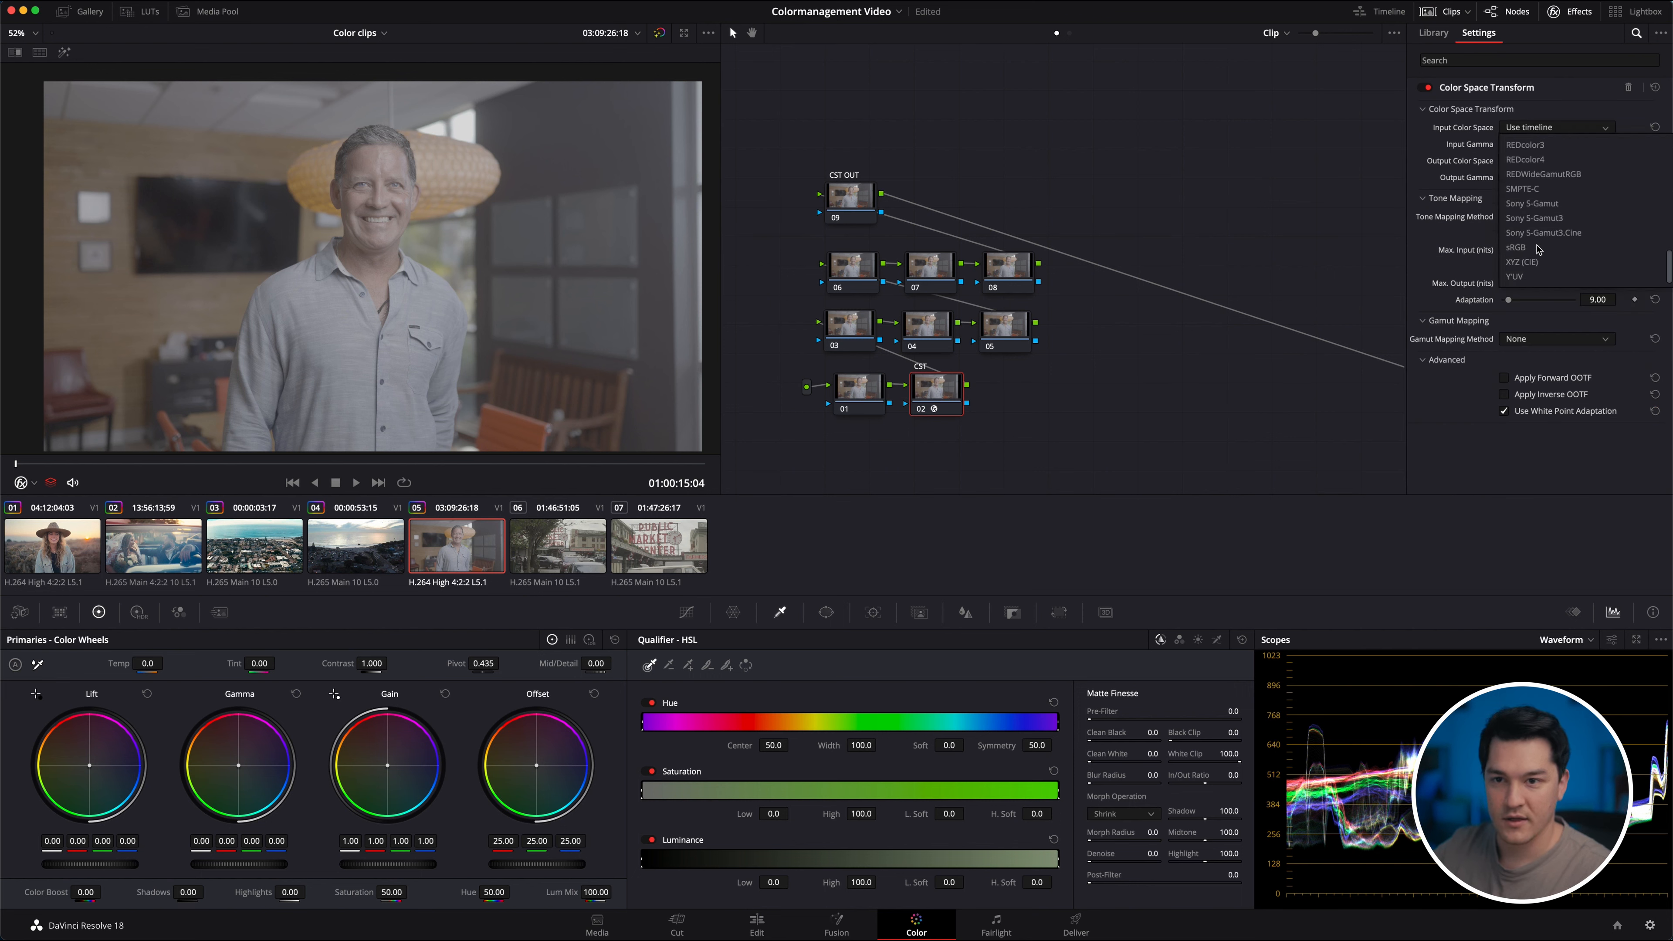
{"action": "left_click", "coordinate": [1555, 218]}
{"action": "left_click", "coordinate": [1544, 146]}
{"action": "scroll", "coordinate": [1554, 198], "scroll_direction": "down", "scroll_amount": 5}
{"action": "scroll", "coordinate": [1559, 190], "scroll_direction": "down", "scroll_amount": 8}
{"action": "scroll", "coordinate": [1558, 190], "scroll_direction": "up", "scroll_amount": 2}
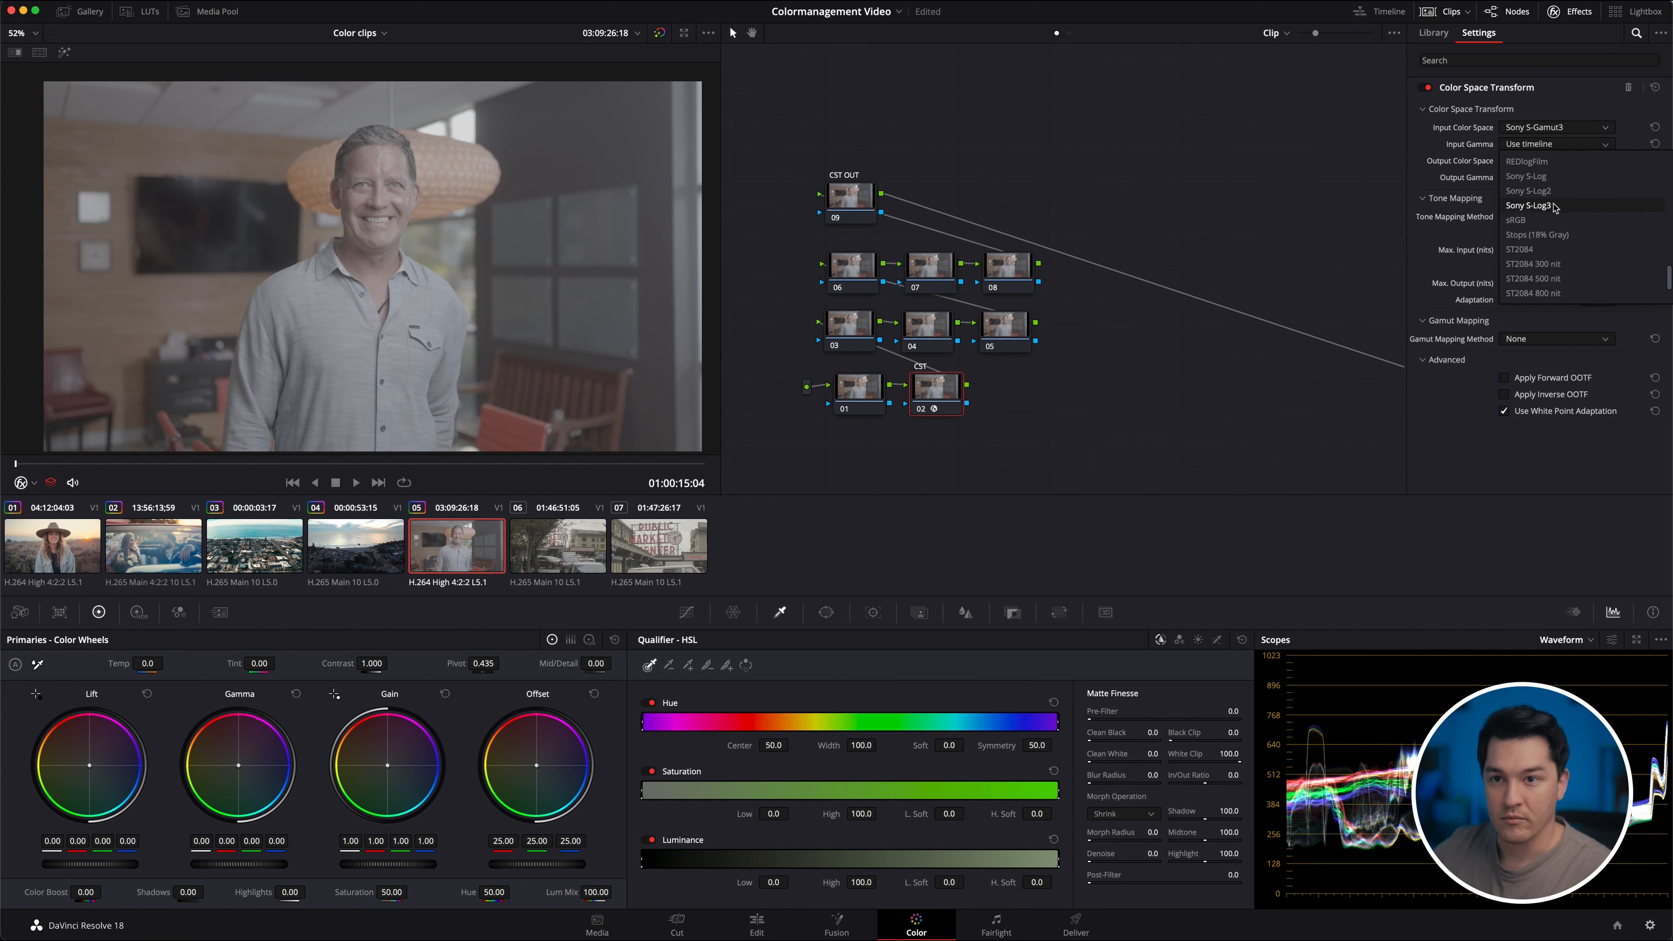
{"action": "left_click", "coordinate": [1553, 206]}
Apply a Color Space Transform to the CST OUT node with DaVinci Wide Gamut input color space and DaVinci Intermediate input gamma.
{"action": "left_click", "coordinate": [844, 193]}
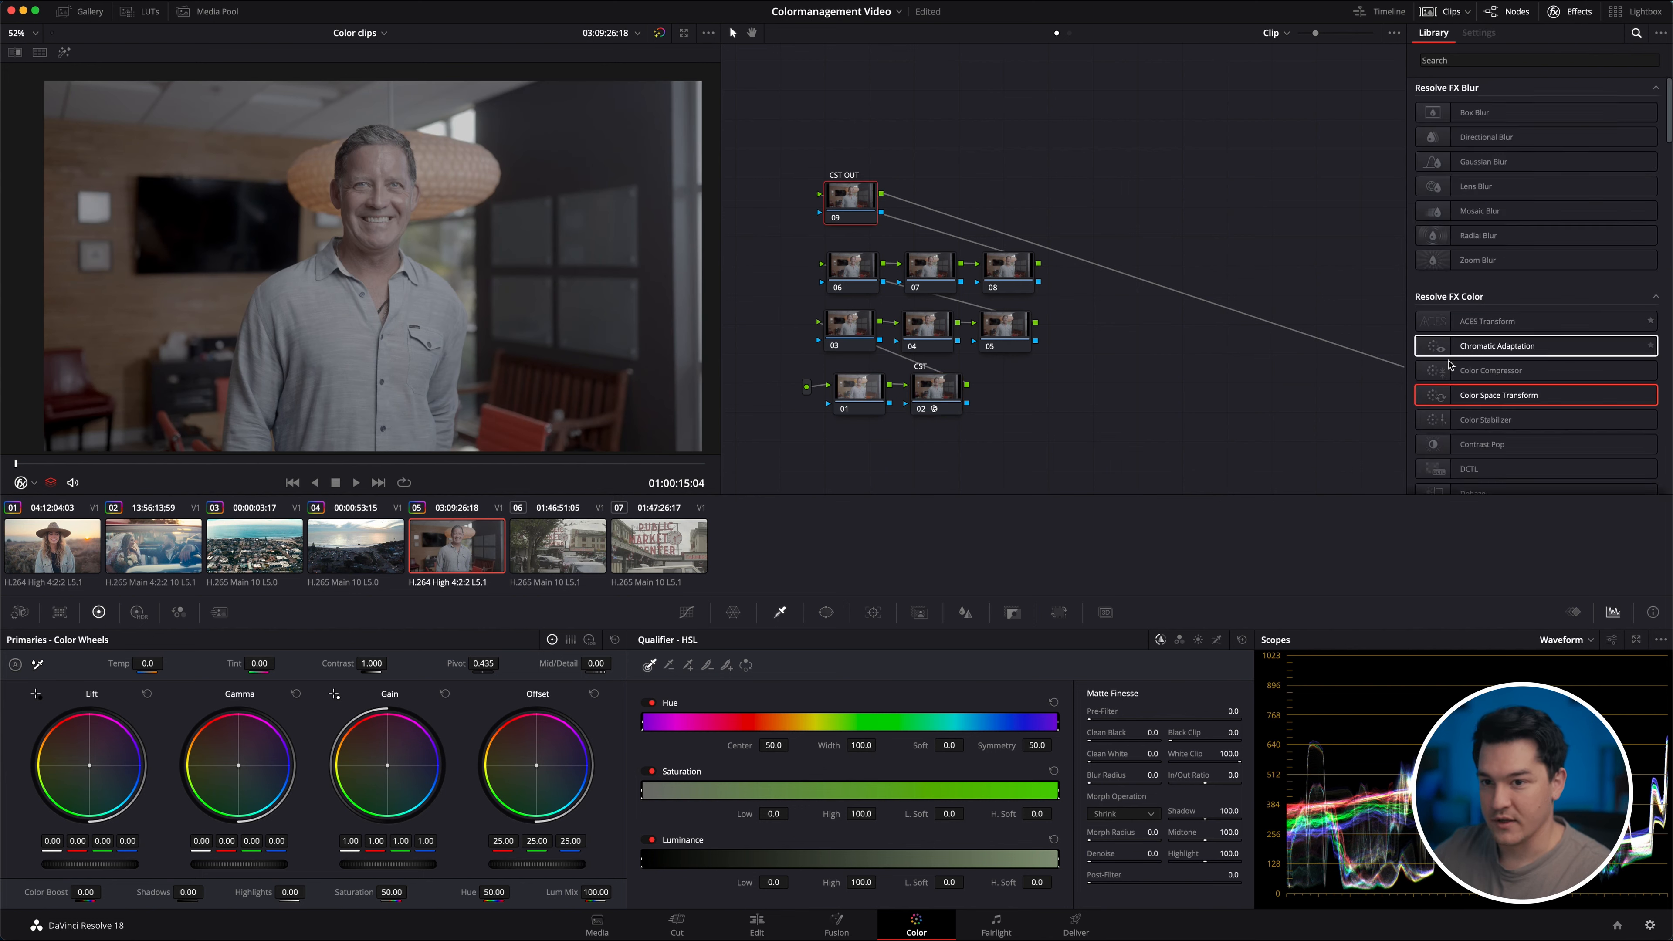
{"action": "left_click_drag", "start_coordinate": [1459, 396], "coordinate": [859, 188]}
{"action": "left_click", "coordinate": [1565, 129]}
{"action": "scroll", "coordinate": [1561, 244], "scroll_direction": "down", "scroll_amount": 5}
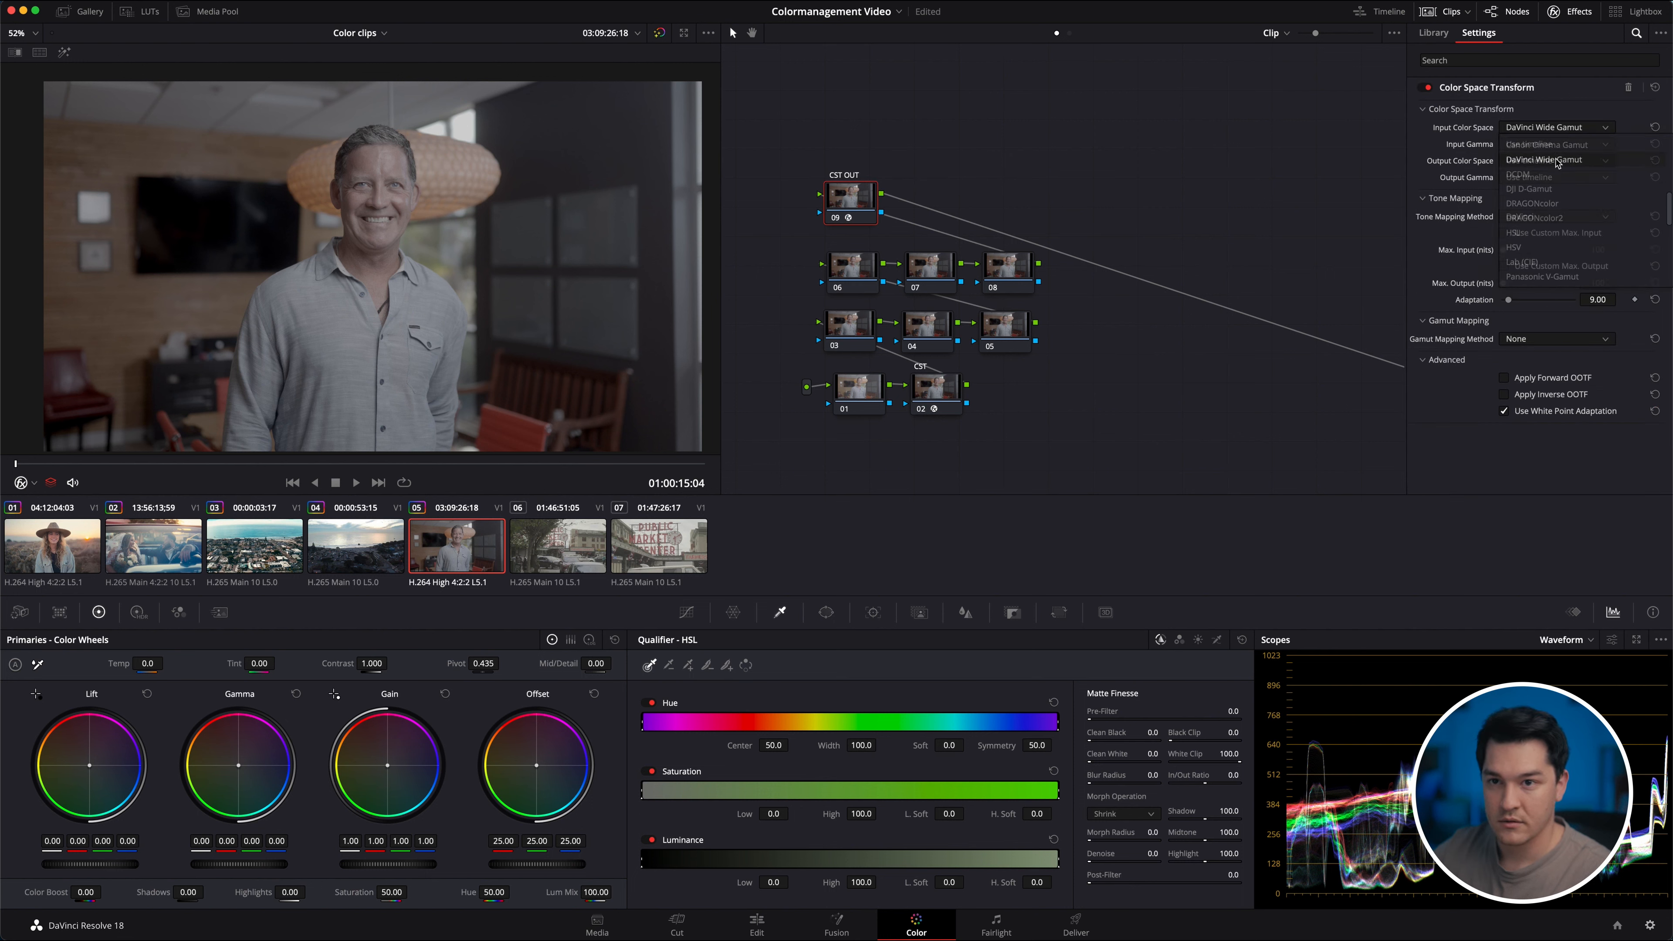
{"action": "left_click", "coordinate": [1546, 145]}
{"action": "scroll", "coordinate": [1535, 252], "scroll_direction": "down", "scroll_amount": 3}
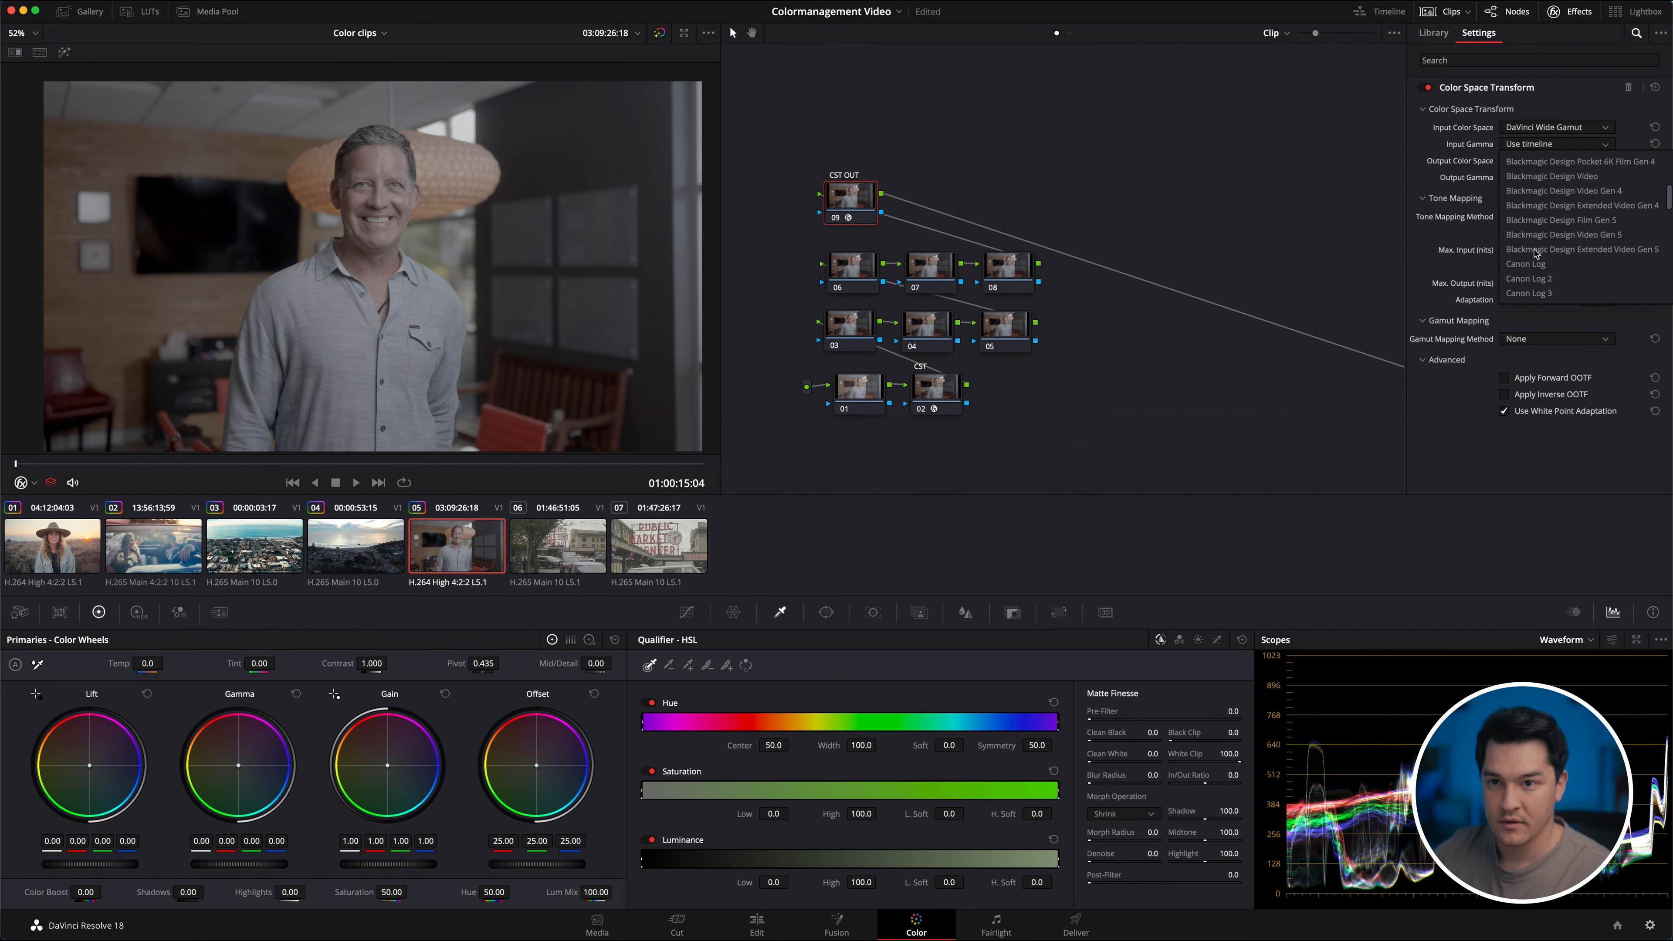
{"action": "left_click", "coordinate": [1544, 191]}
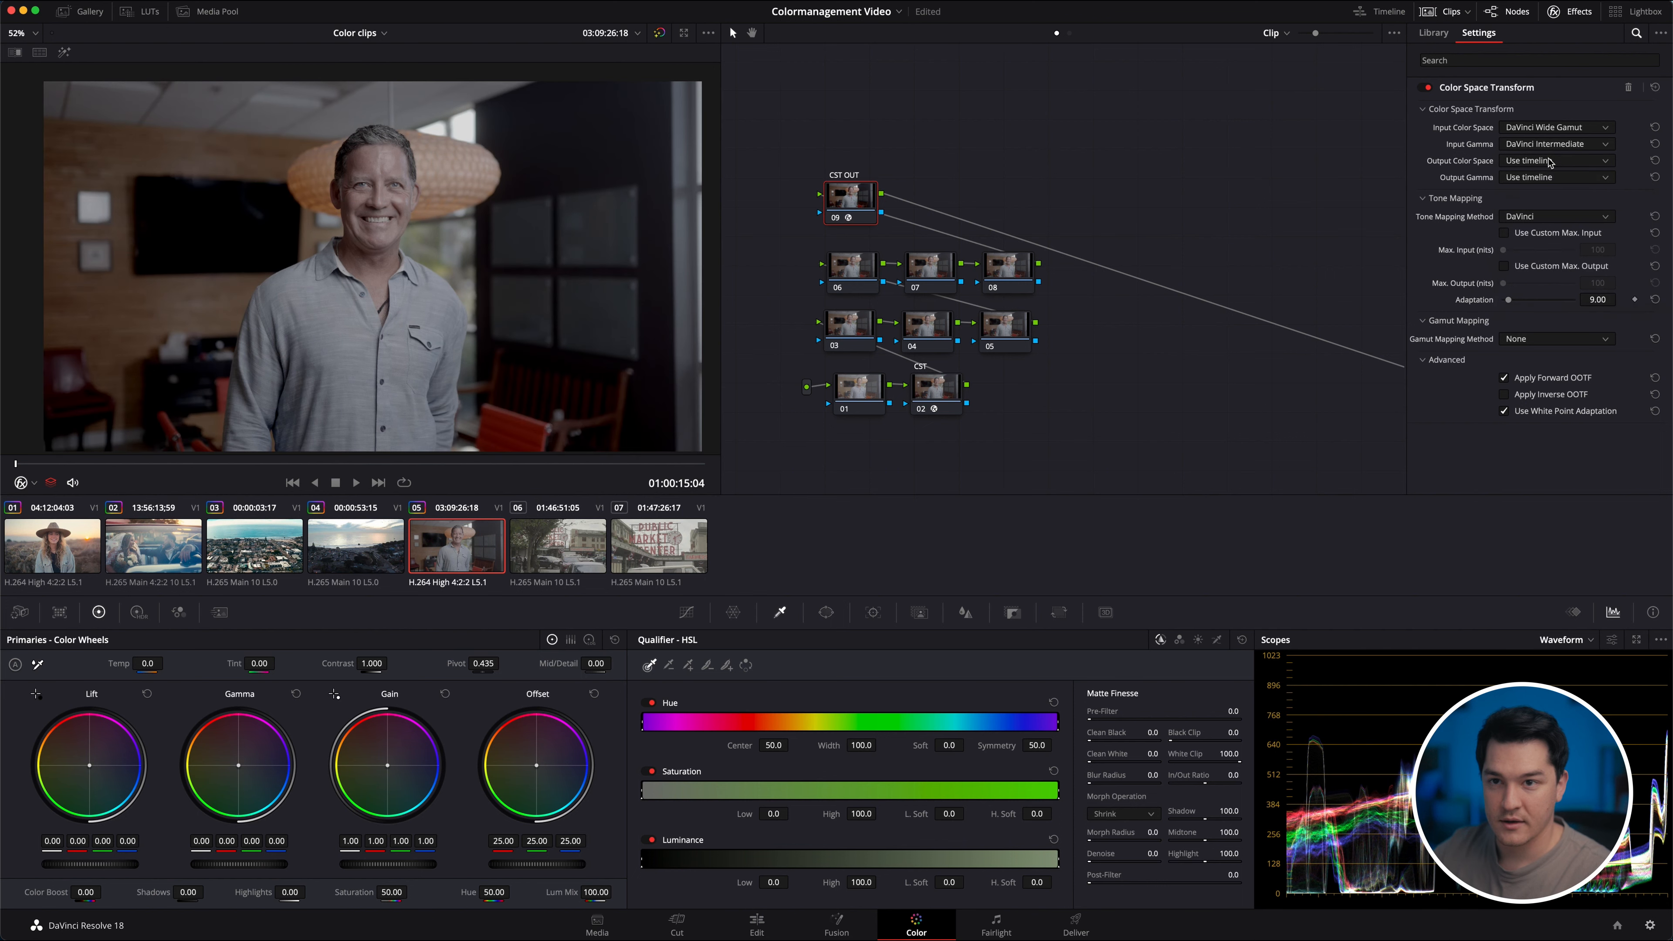
Set the CST OUT node's output color space to Rec.709 and choose a display gamma for its output.
{"action": "left_click", "coordinate": [1554, 161]}
{"action": "scroll", "coordinate": [1553, 263], "scroll_direction": "down", "scroll_amount": 3}
{"action": "scroll", "coordinate": [1551, 274], "scroll_direction": "down", "scroll_amount": 3}
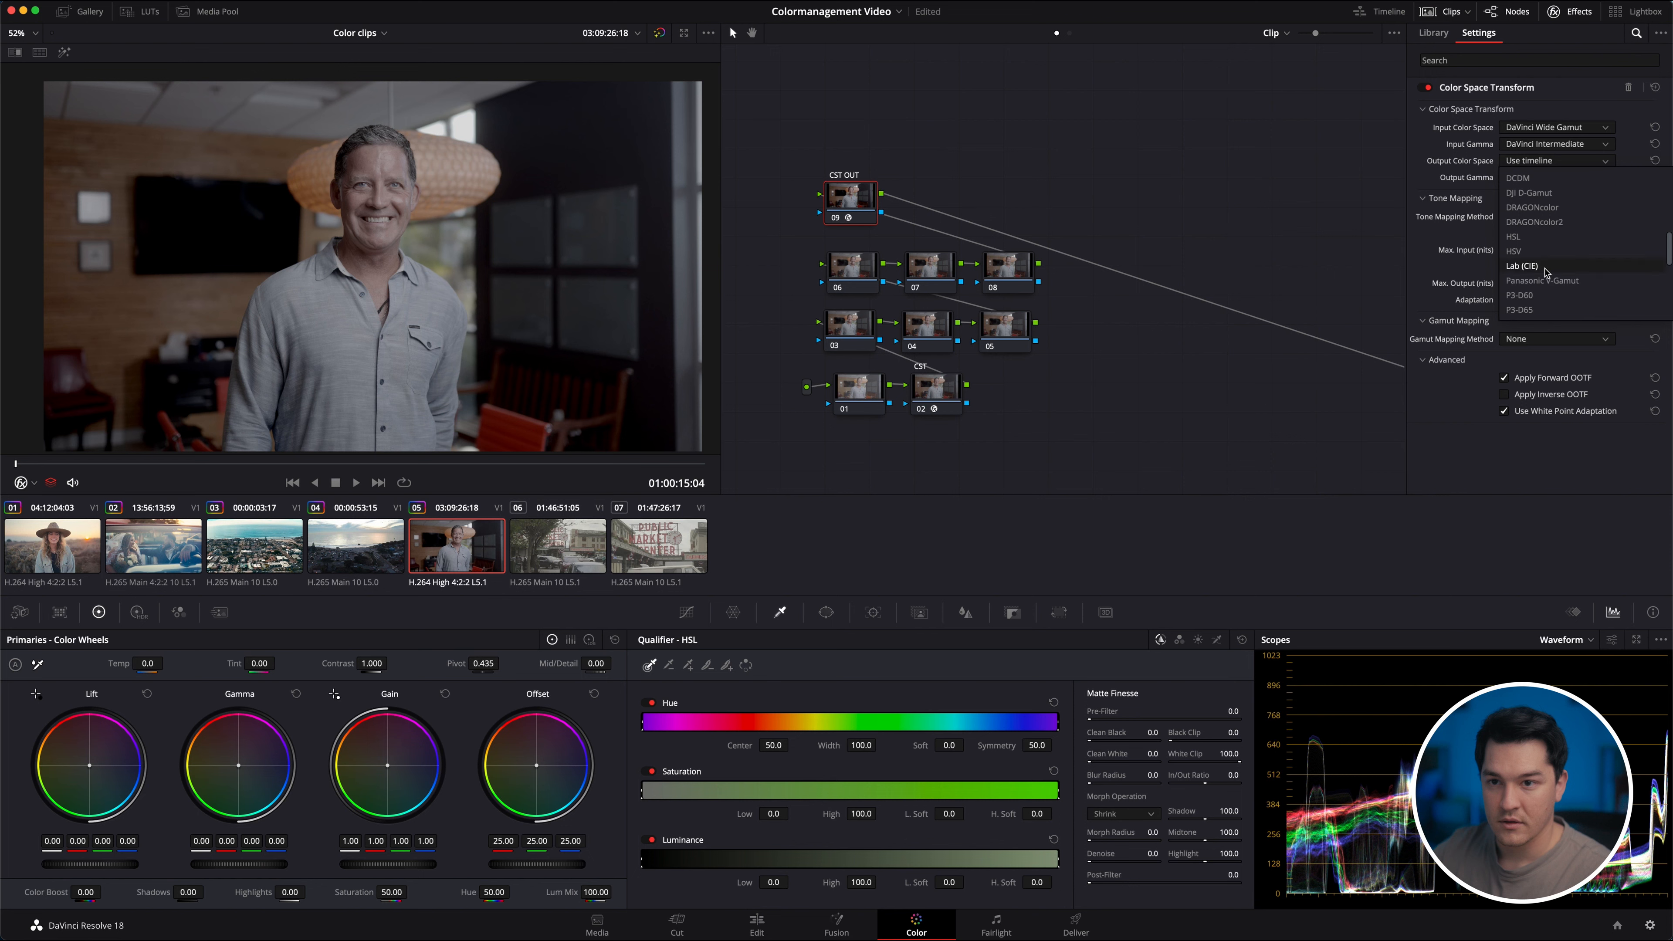
{"action": "scroll", "coordinate": [1542, 297], "scroll_direction": "down", "scroll_amount": 1}
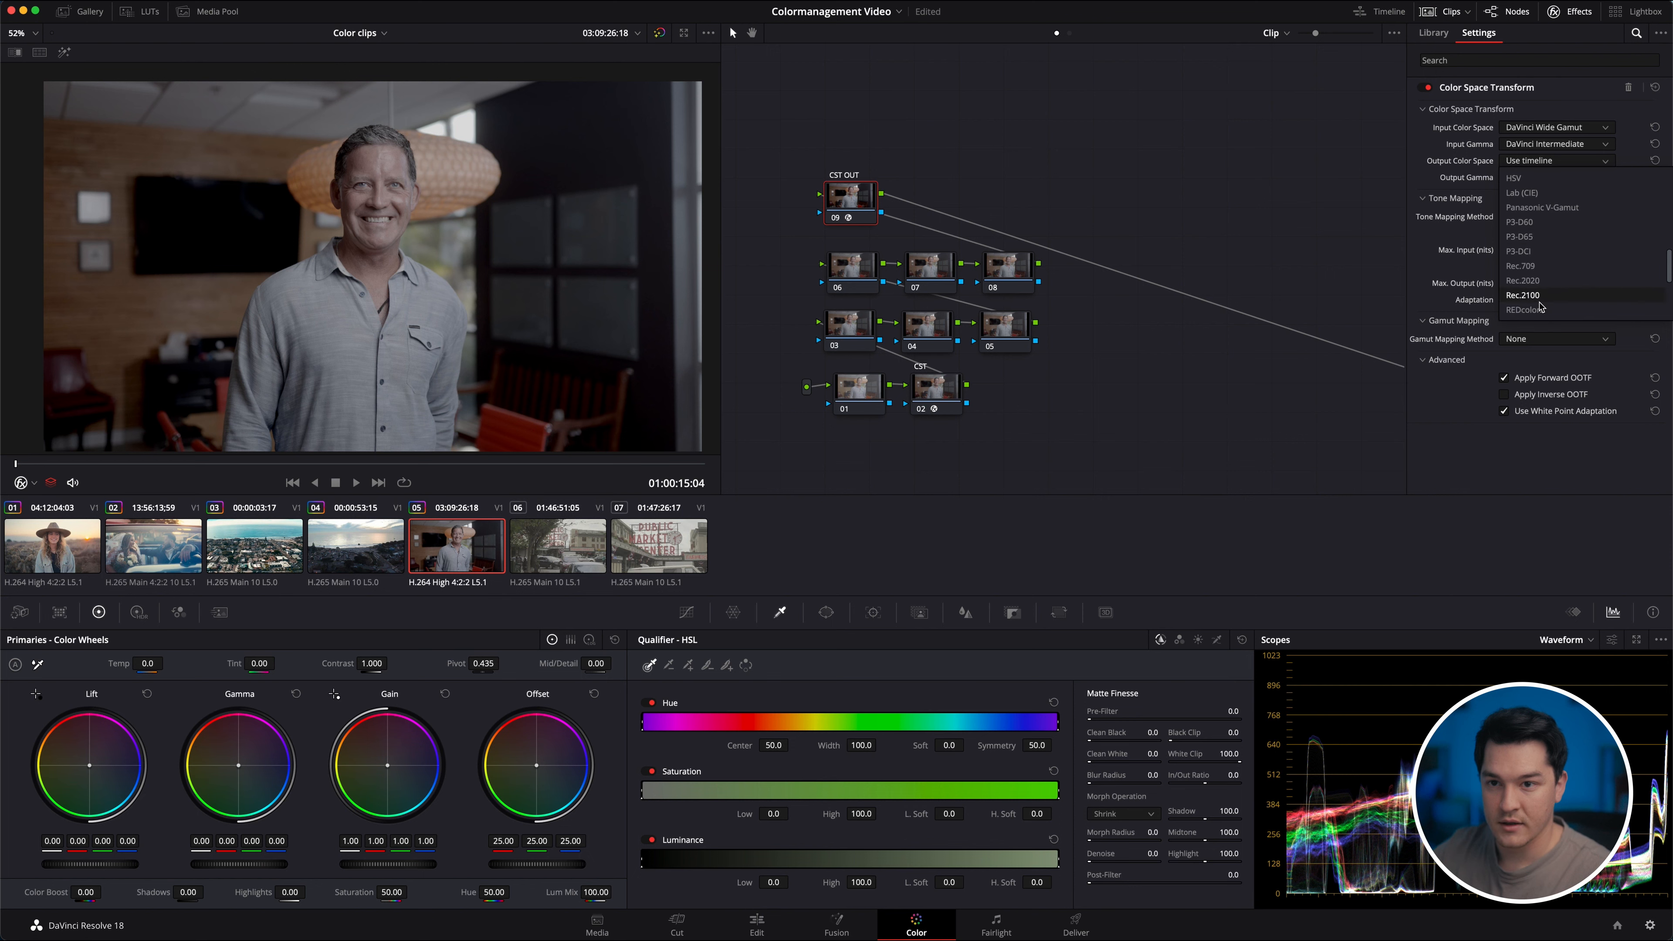
{"action": "left_click", "coordinate": [1528, 251]}
{"action": "left_click", "coordinate": [1546, 178]}
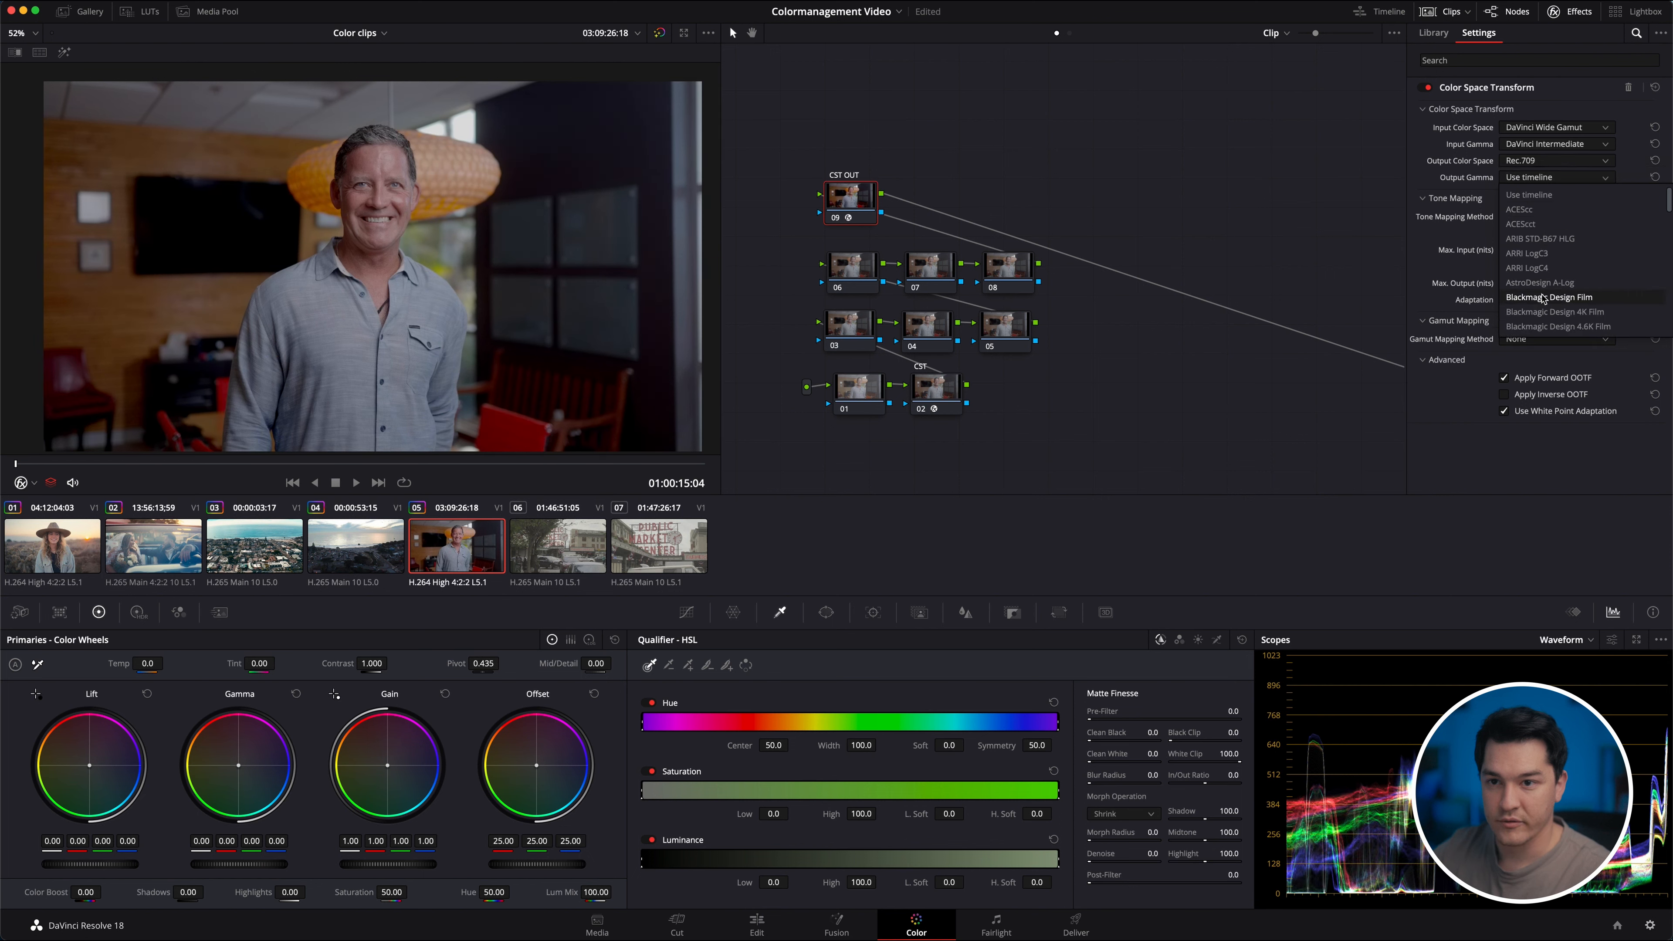
{"action": "scroll", "coordinate": [1544, 299], "scroll_direction": "down", "scroll_amount": 2}
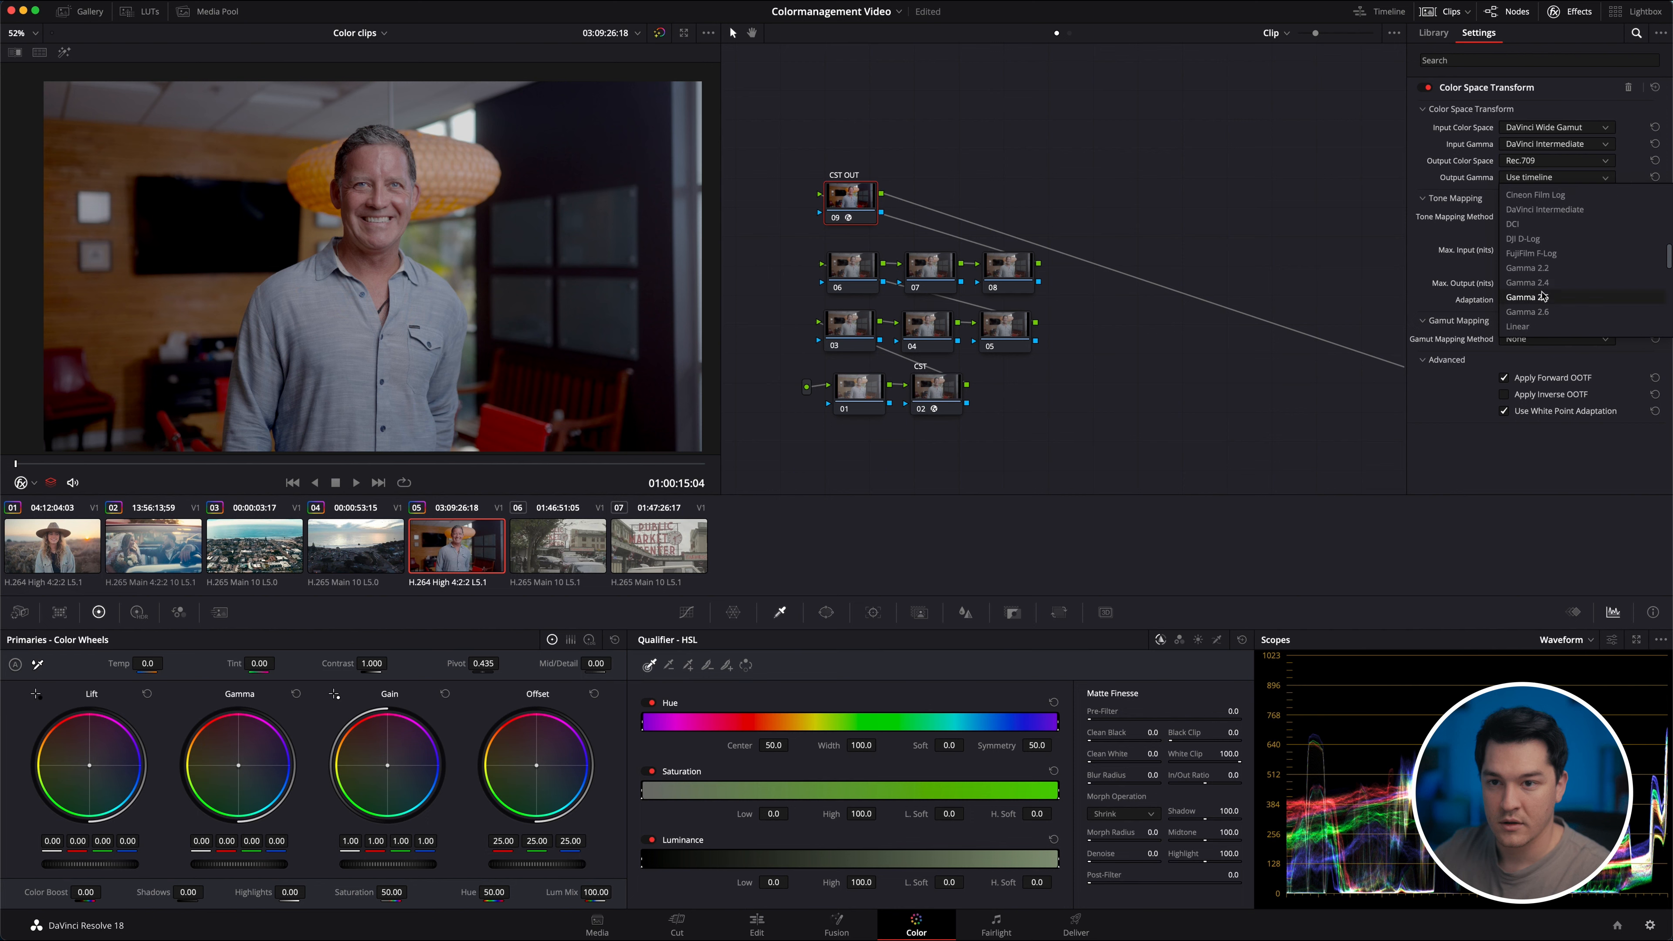
{"action": "left_click", "coordinate": [1544, 275]}
Set the CST node's output color space to DaVinci Wide Gamut and its output gamma to DaVinci Intermediate.
{"action": "left_click", "coordinate": [939, 389]}
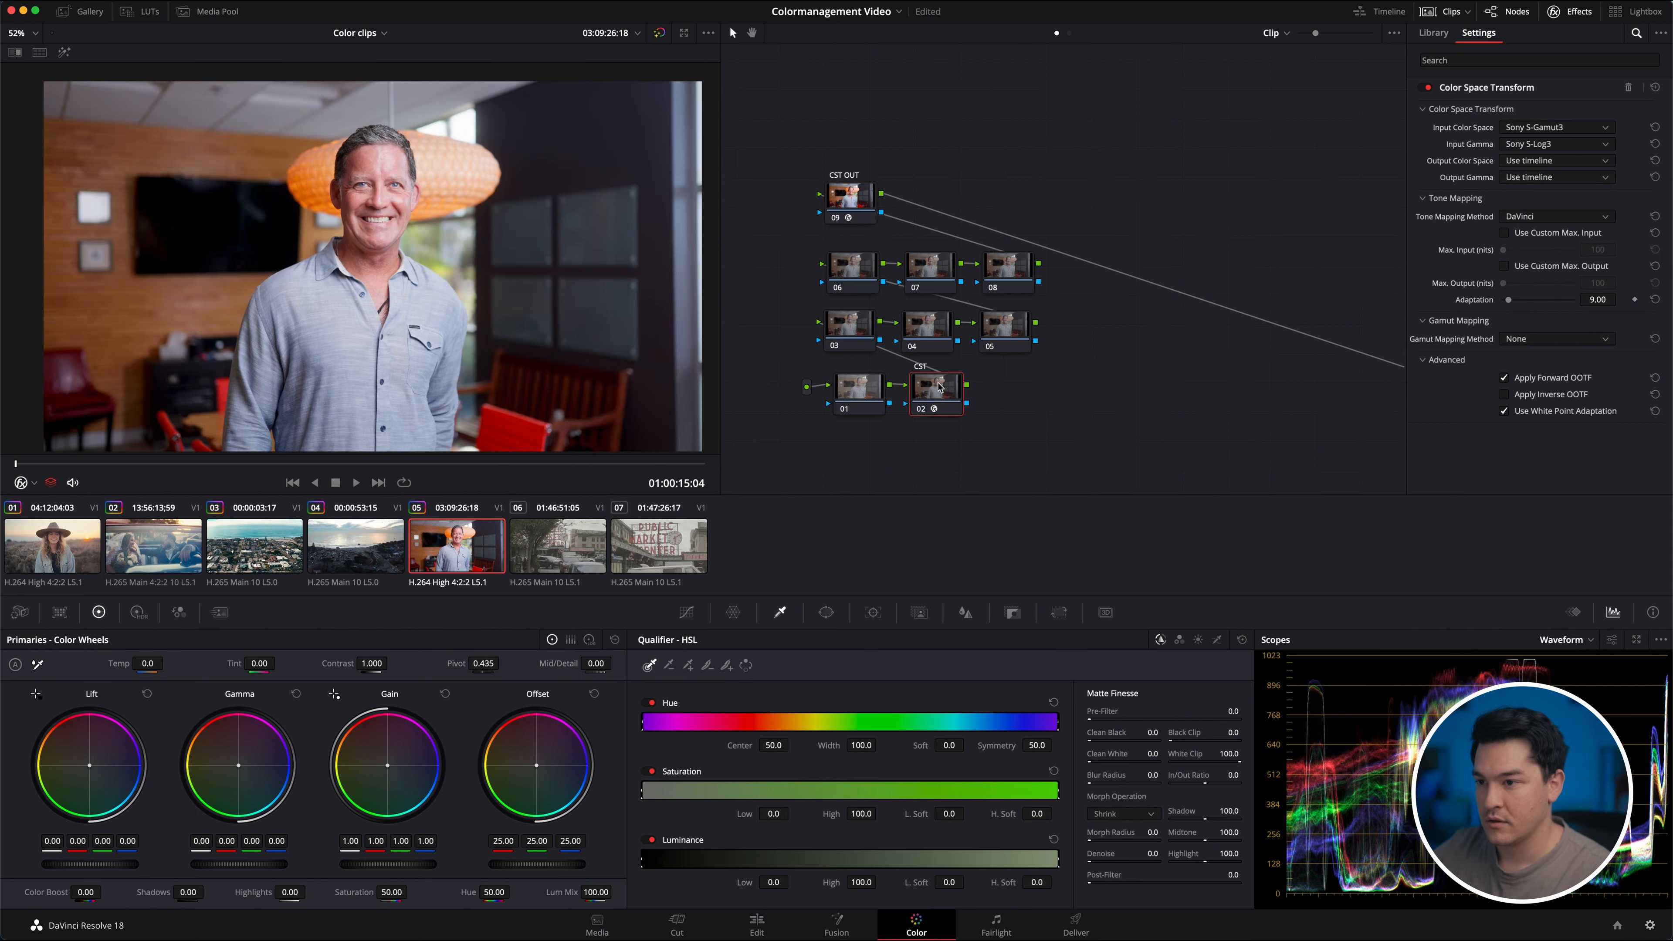
{"action": "left_click", "coordinate": [1568, 162]}
{"action": "scroll", "coordinate": [1550, 300], "scroll_direction": "down", "scroll_amount": 6}
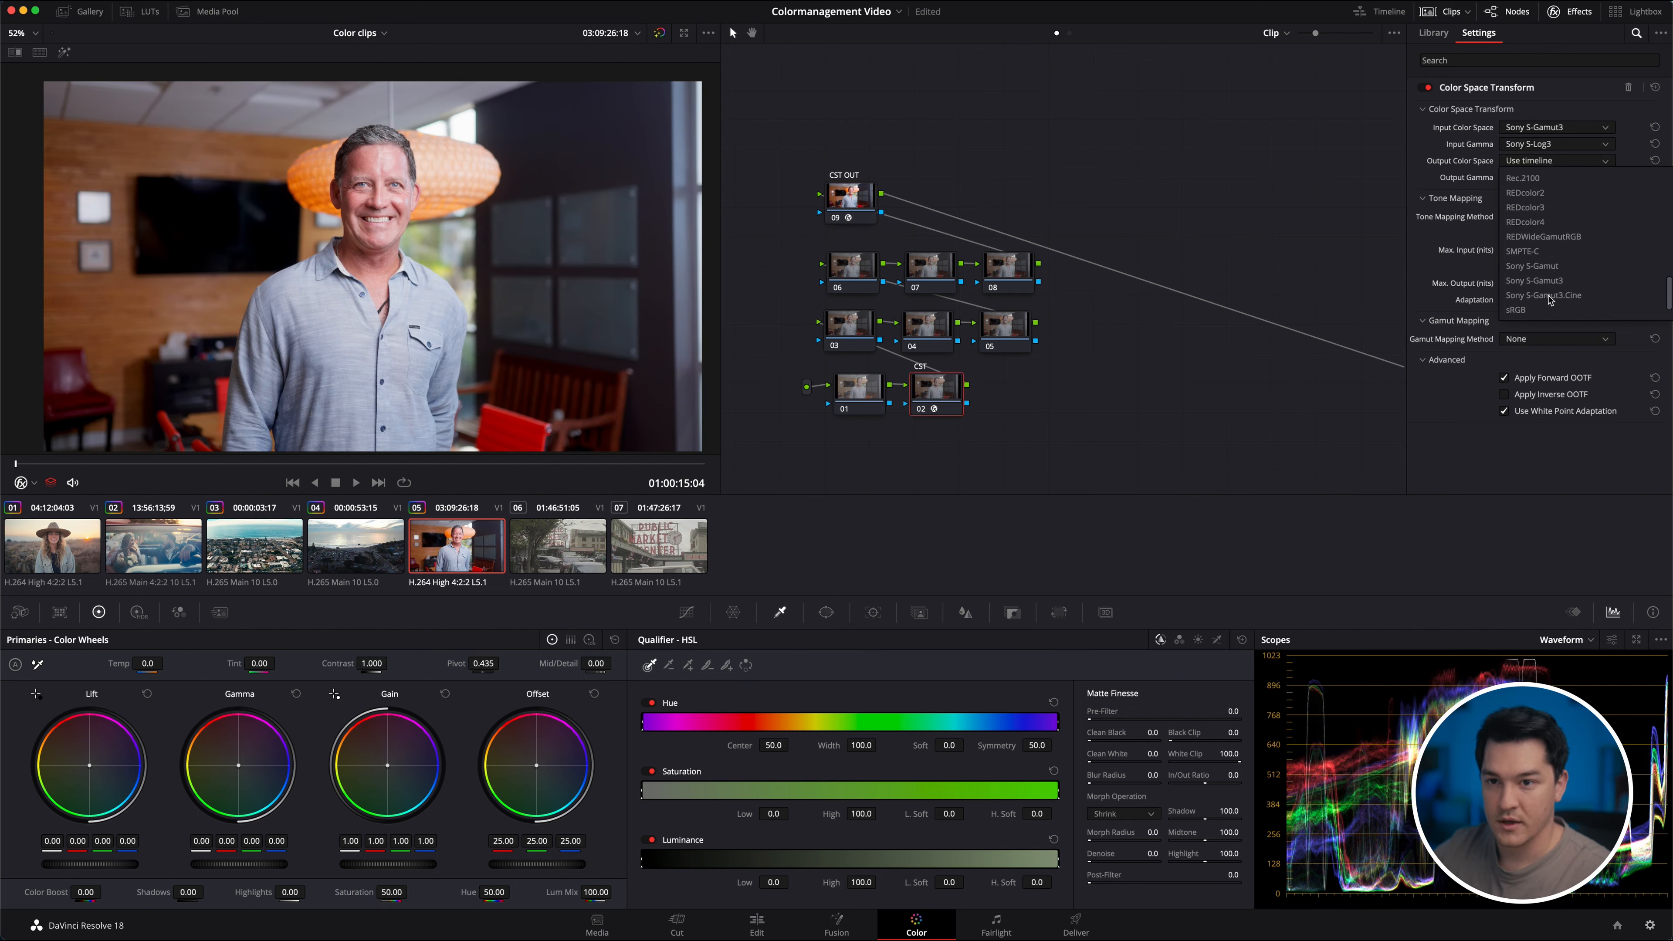
{"action": "scroll", "coordinate": [1557, 205], "scroll_direction": "up", "scroll_amount": 6}
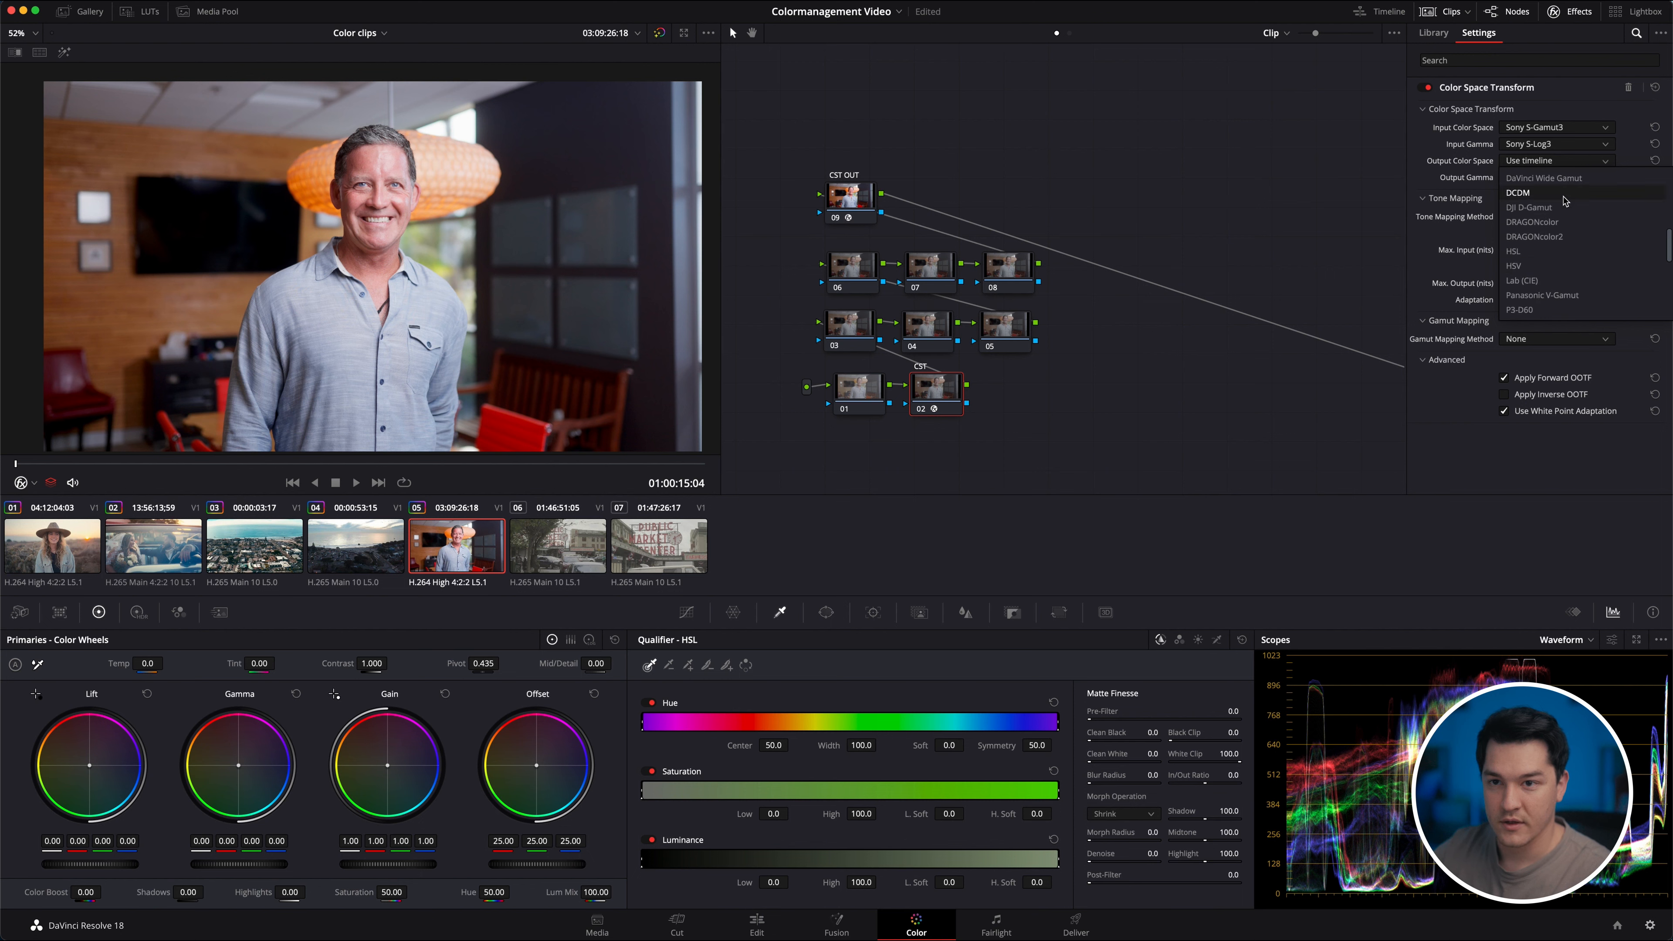
{"action": "left_click", "coordinate": [1544, 193]}
{"action": "left_click", "coordinate": [1557, 177]}
{"action": "scroll", "coordinate": [1562, 321], "scroll_direction": "down", "scroll_amount": 4}
{"action": "scroll", "coordinate": [1563, 321], "scroll_direction": "down", "scroll_amount": 3}
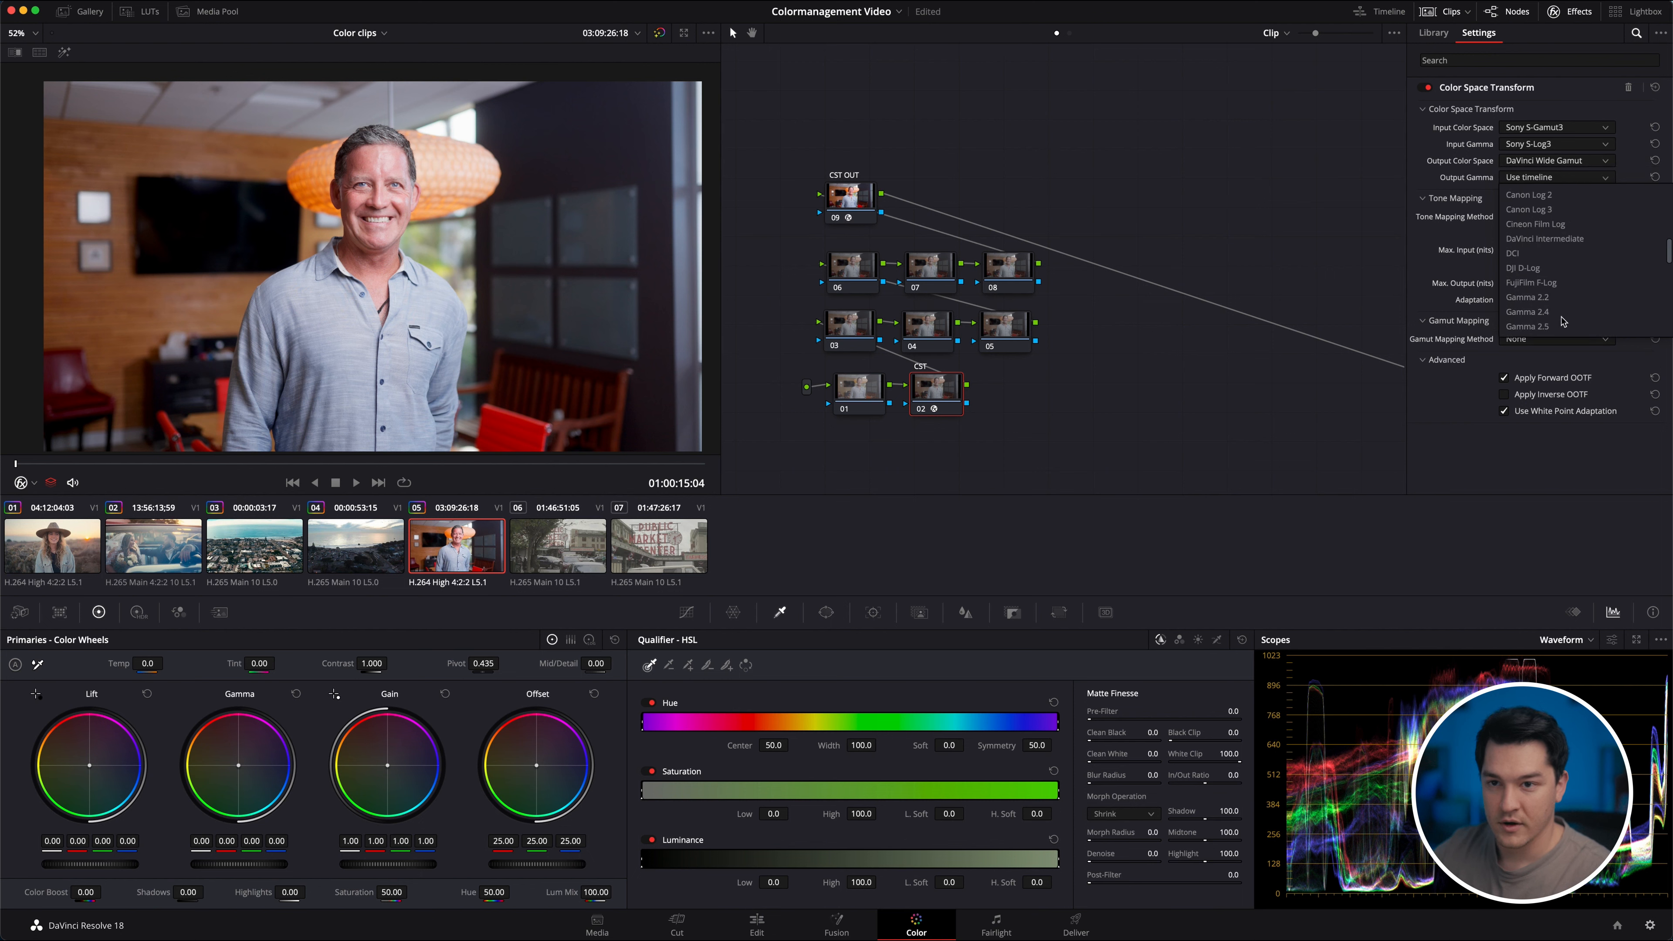
{"action": "left_click", "coordinate": [1574, 249]}
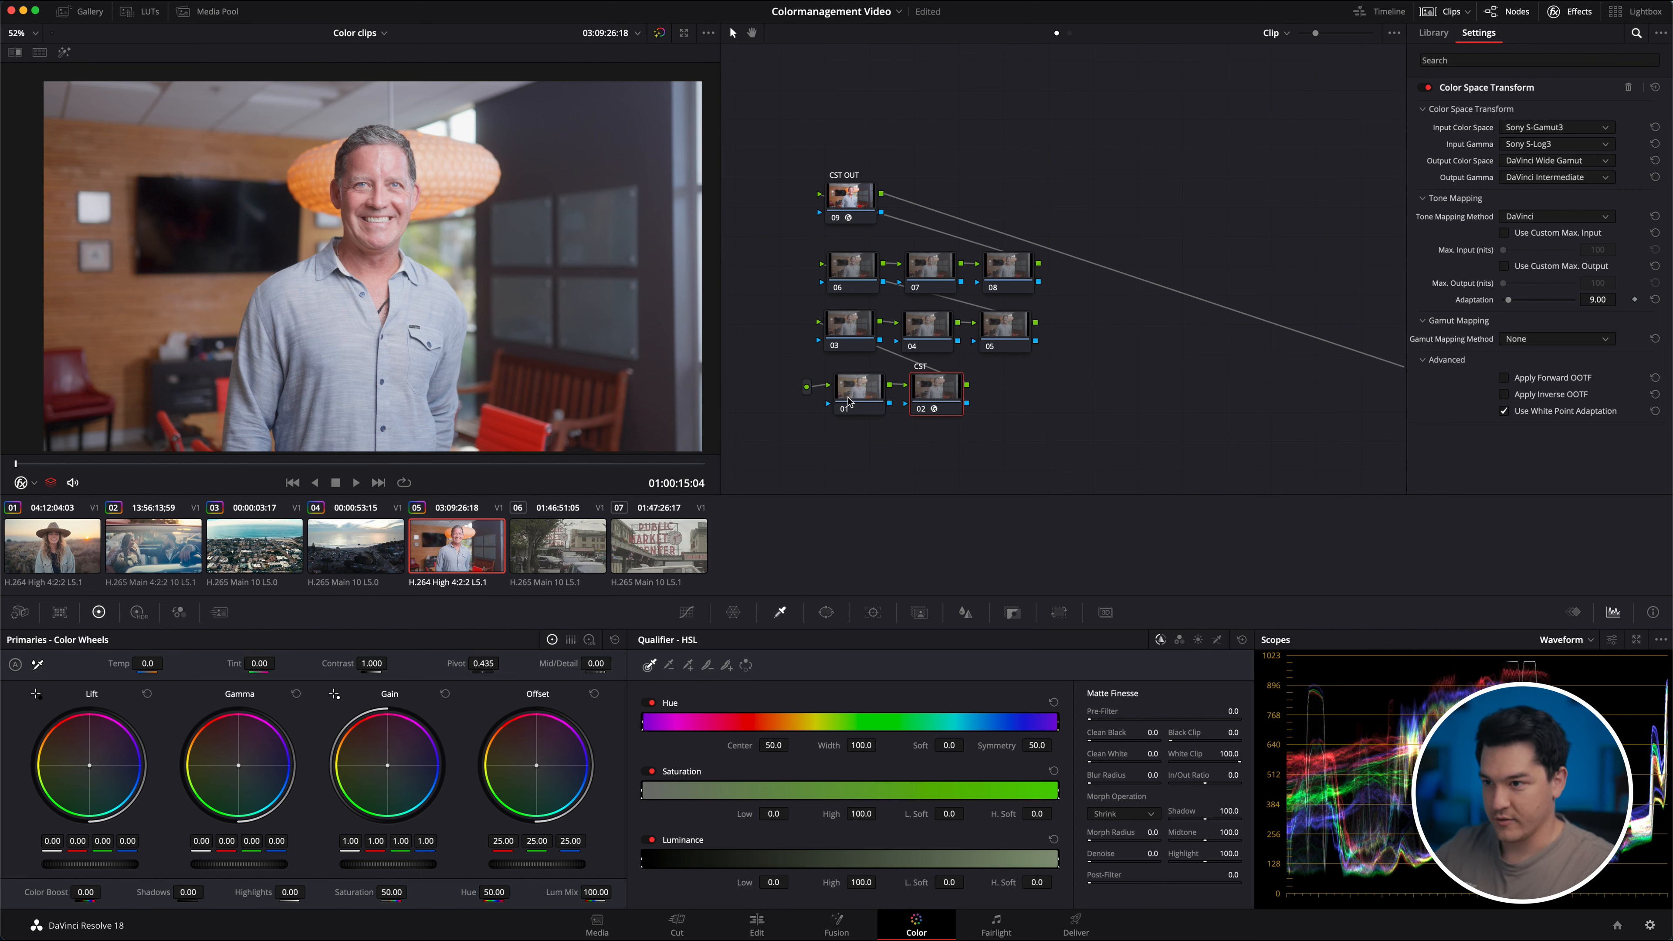
Relabel the CST node as CST IN and label node 01 NR.
{"action": "left_click", "coordinate": [865, 402]}
{"action": "left_click", "coordinate": [934, 396]}
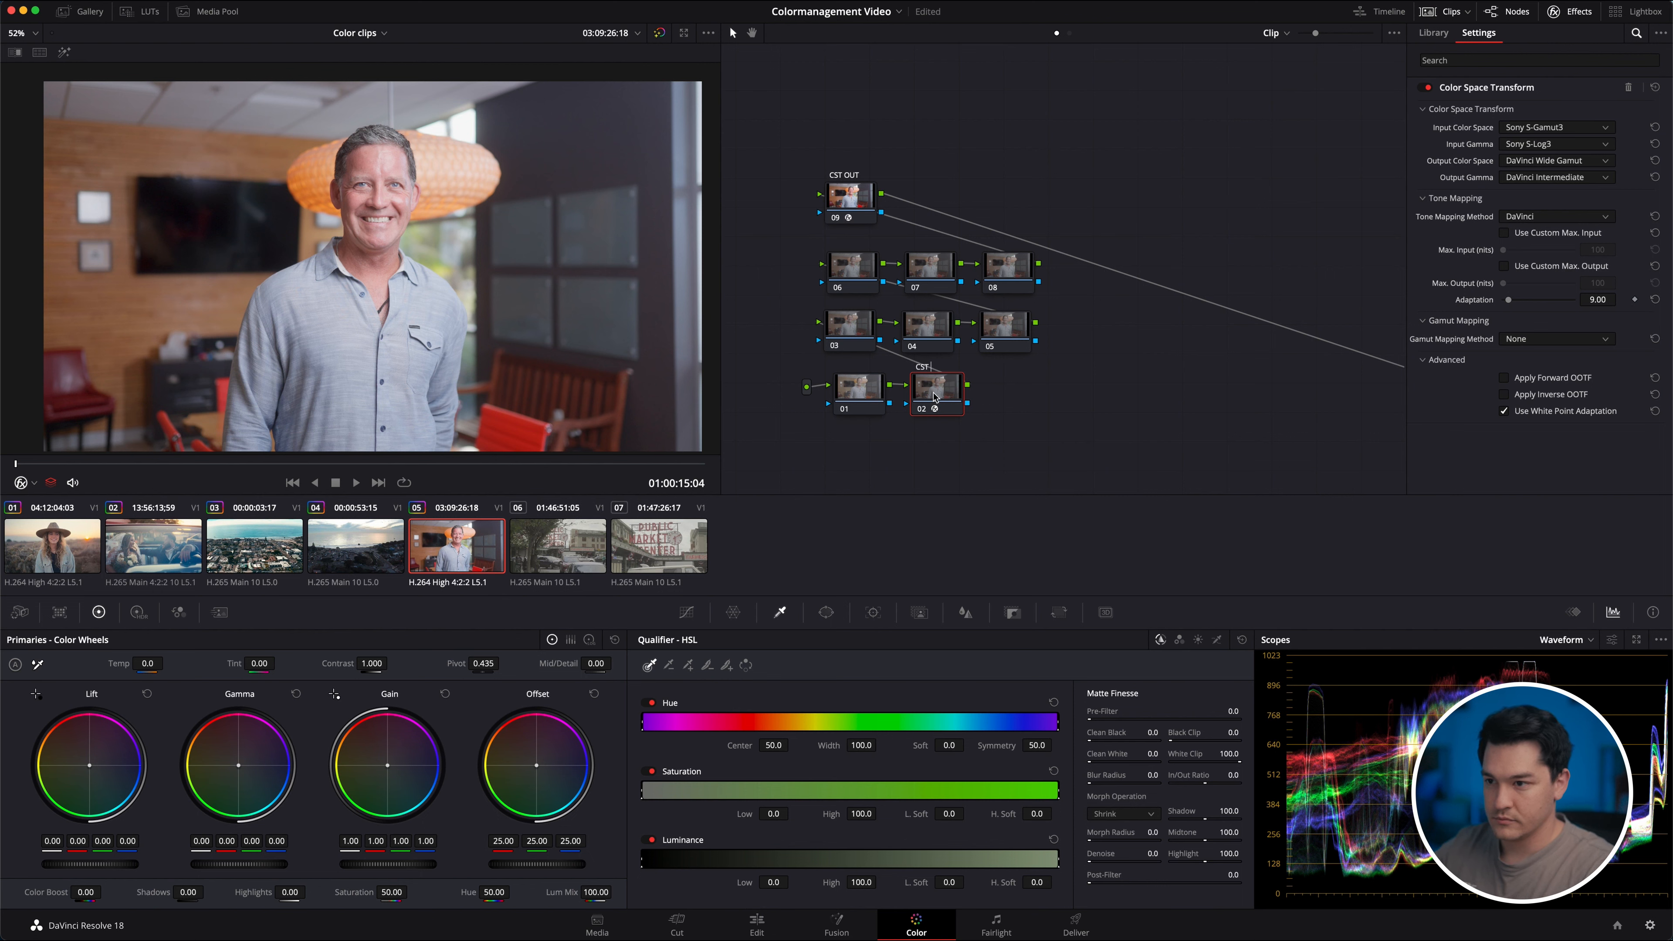
{"action": "left_click", "coordinate": [871, 401]}
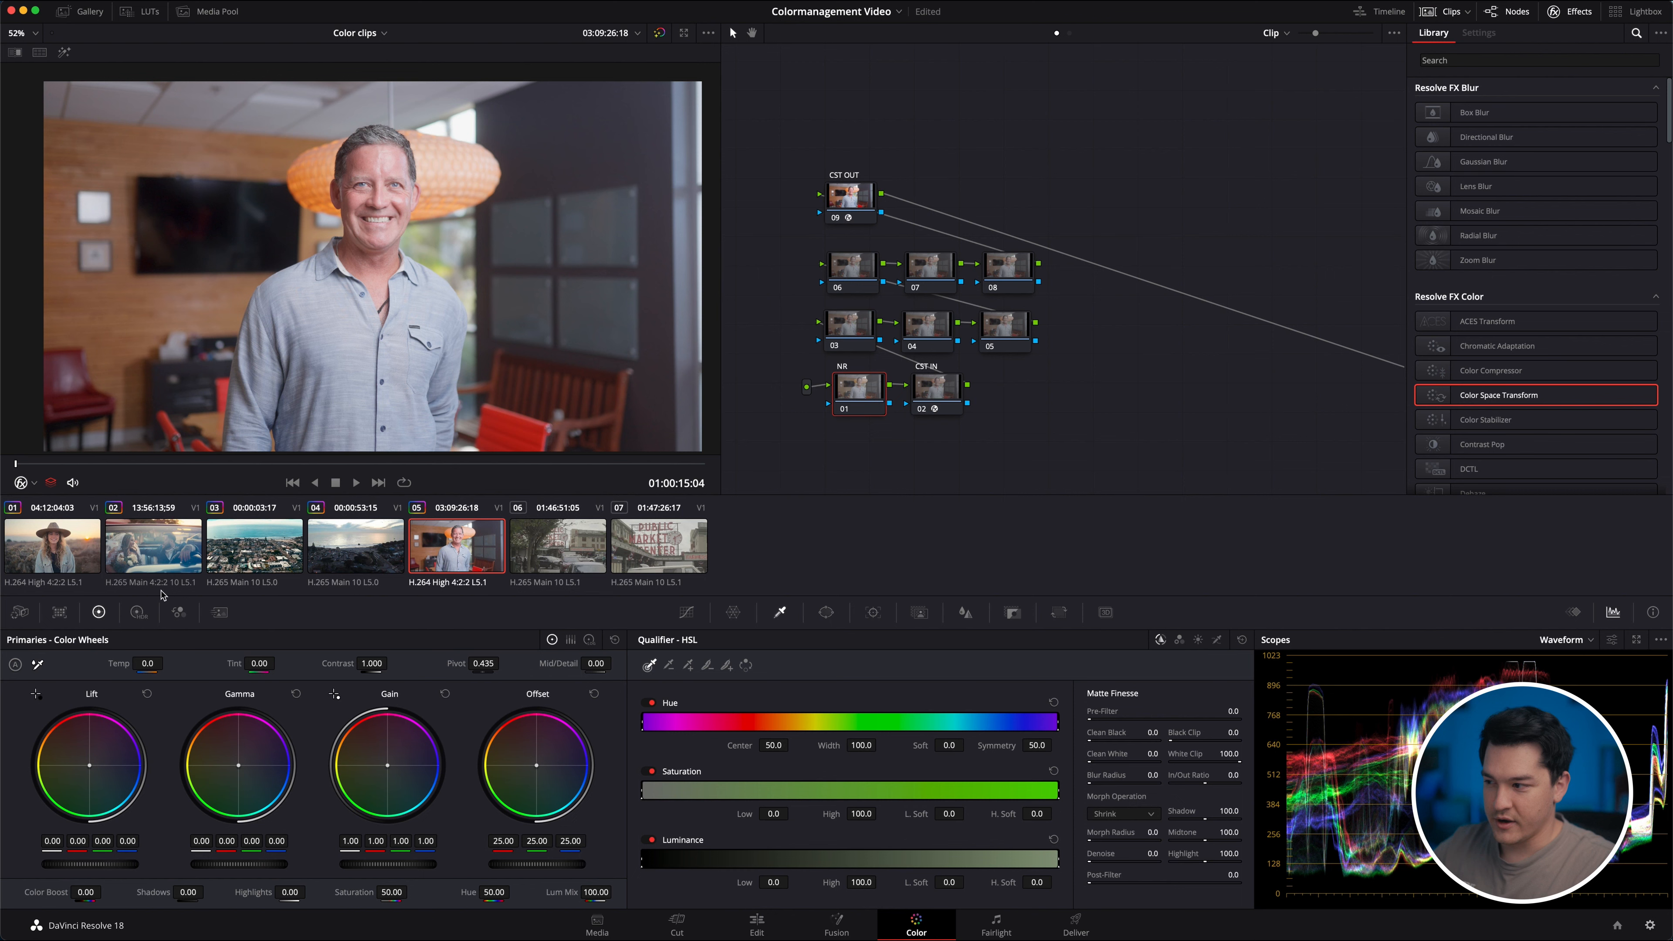
On the NR node, set temporal noise reduction to 3 frames with luma and chroma thresholds of 5.0, and spatial chroma threshold to 3.0.
{"action": "left_click", "coordinate": [216, 612]}
{"action": "left_click", "coordinate": [99, 696]}
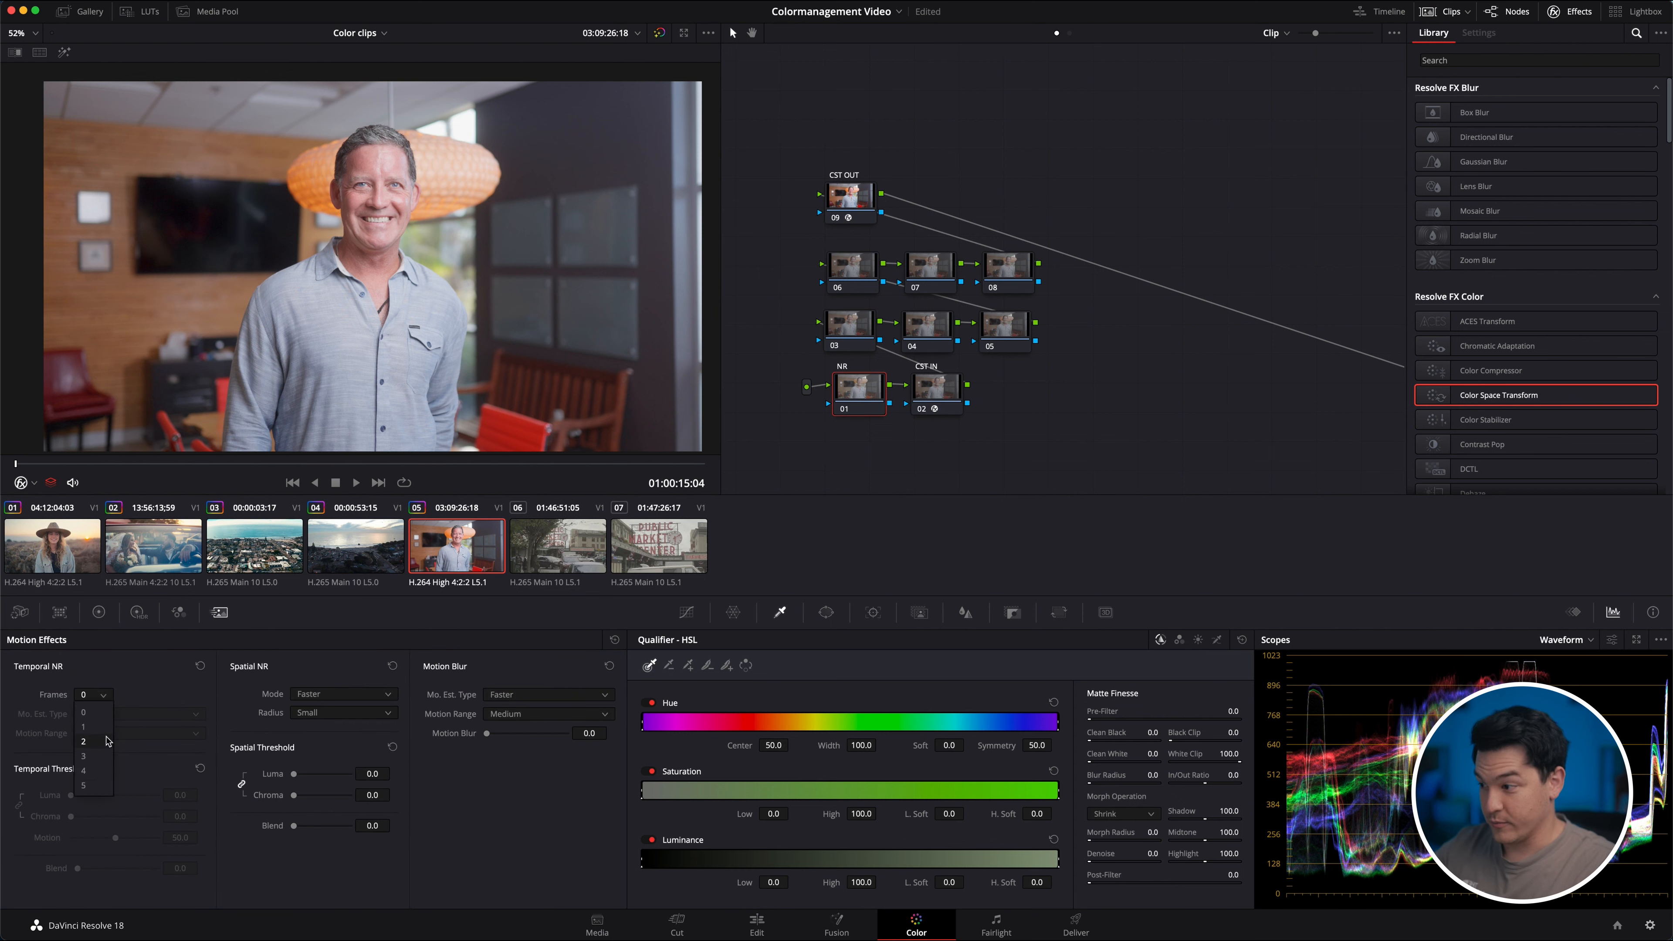
{"action": "left_click", "coordinate": [106, 765]}
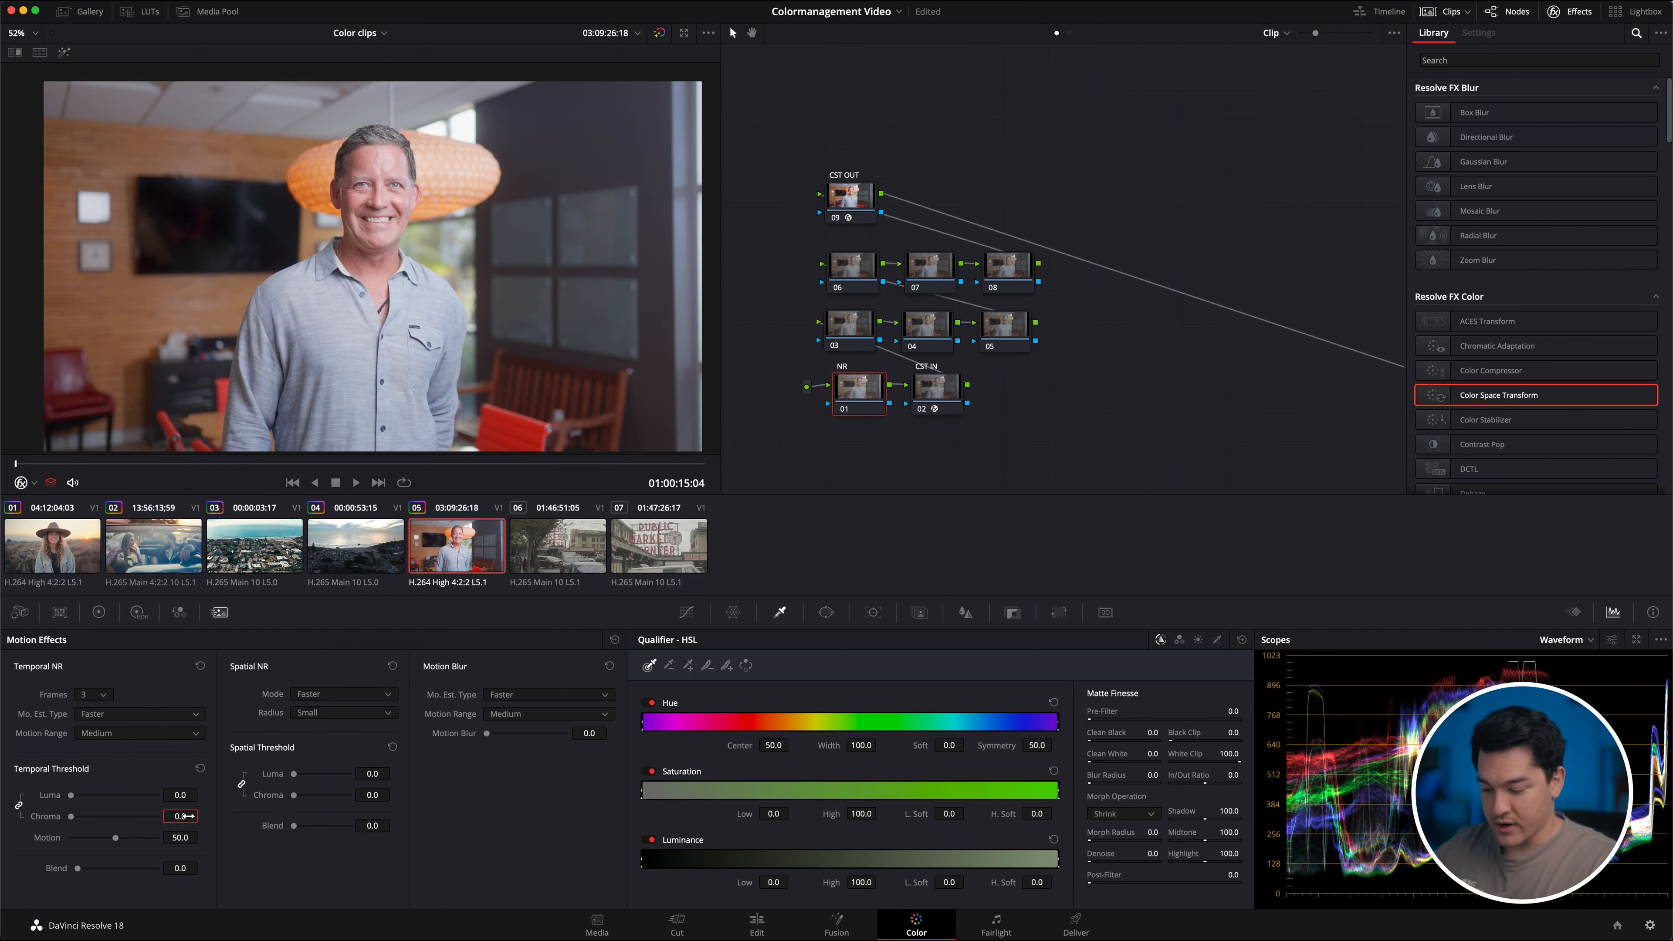
{"action": "left_click_drag", "start_coordinate": [188, 816], "coordinate": [188, 817]}
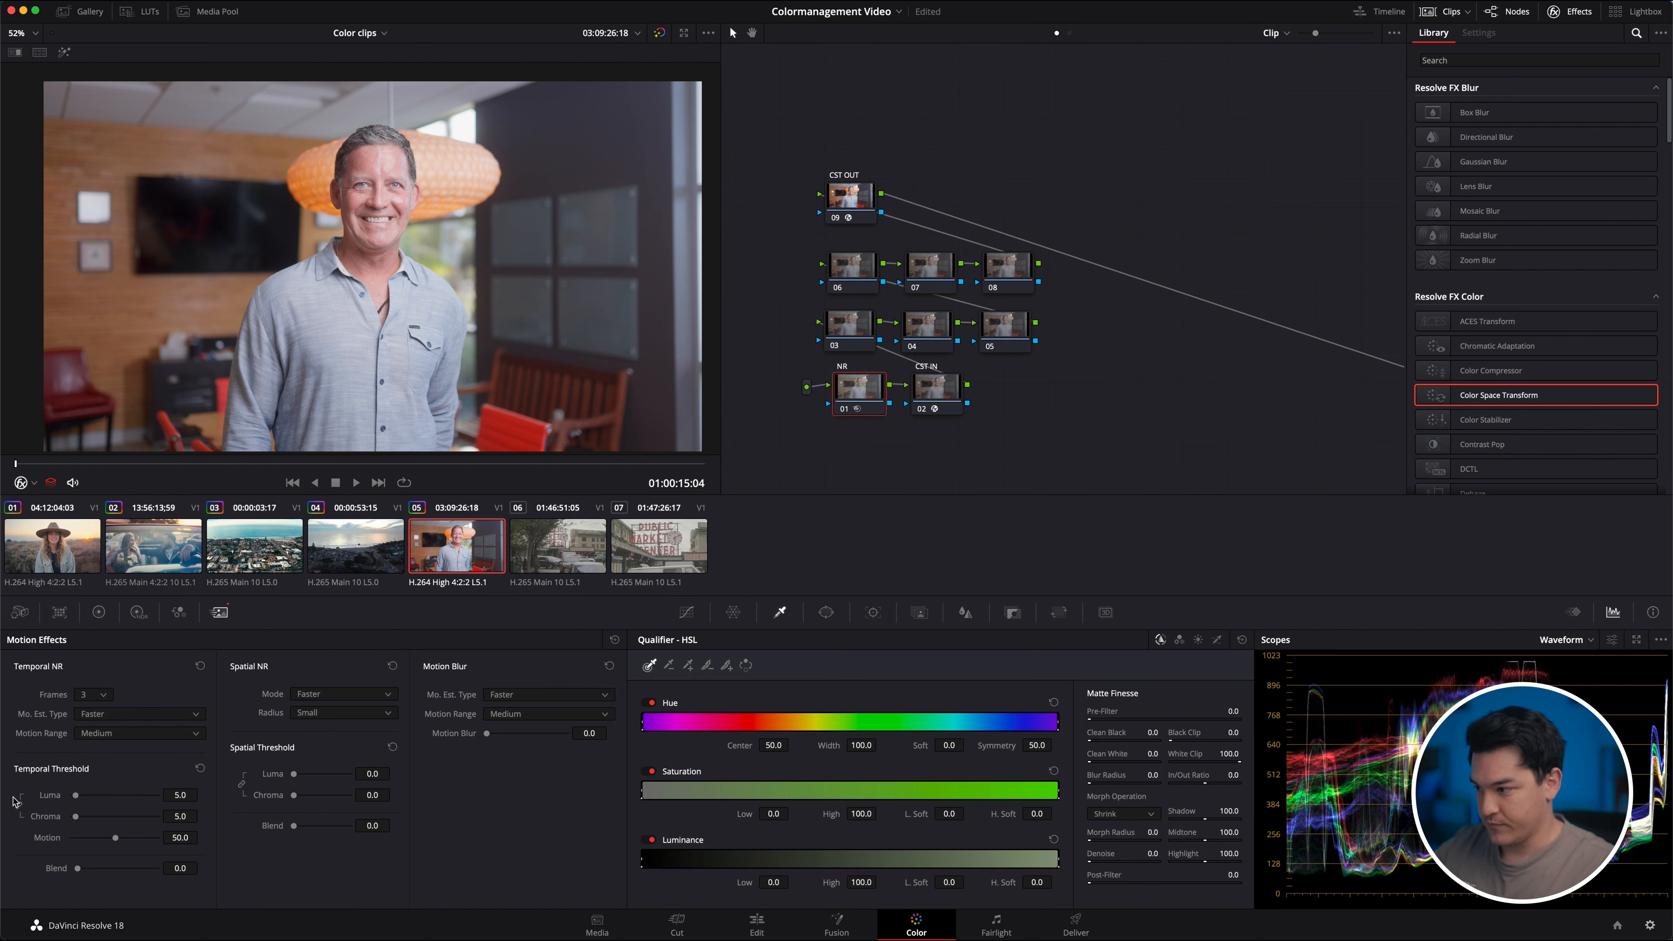
{"action": "left_click_drag", "start_coordinate": [382, 791], "coordinate": [380, 792]}
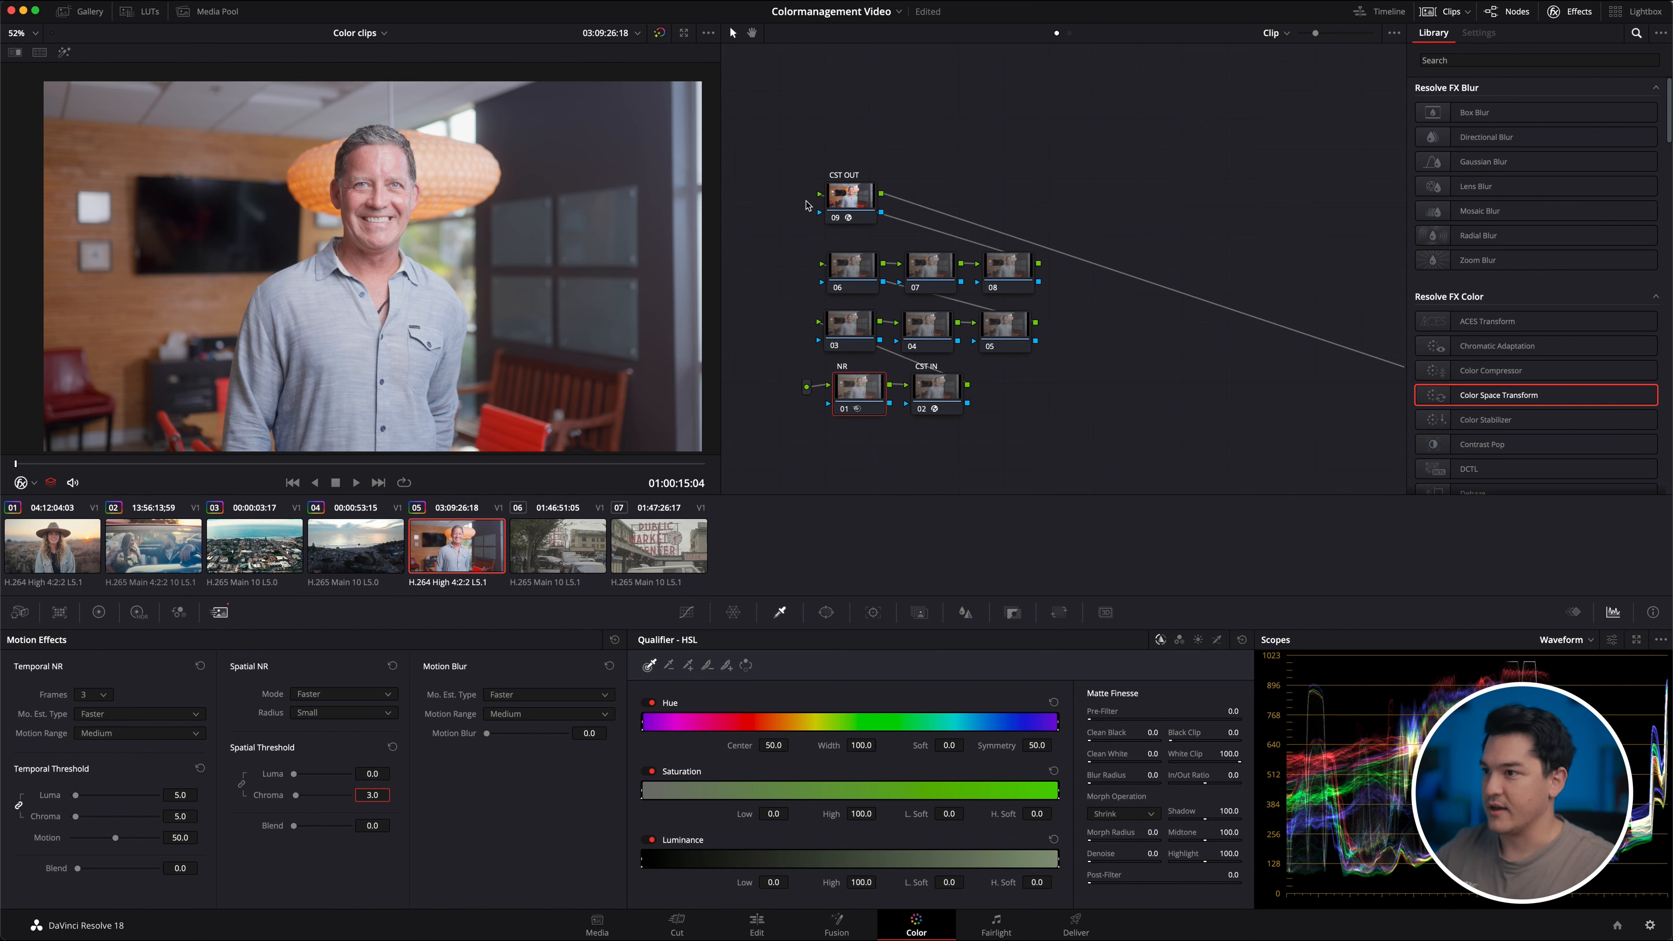
Move the NR and CST IN nodes down together, away from the row above.
{"action": "left_click", "coordinate": [1133, 379]}
{"action": "left_click_drag", "start_coordinate": [1132, 378], "coordinate": [866, 435]}
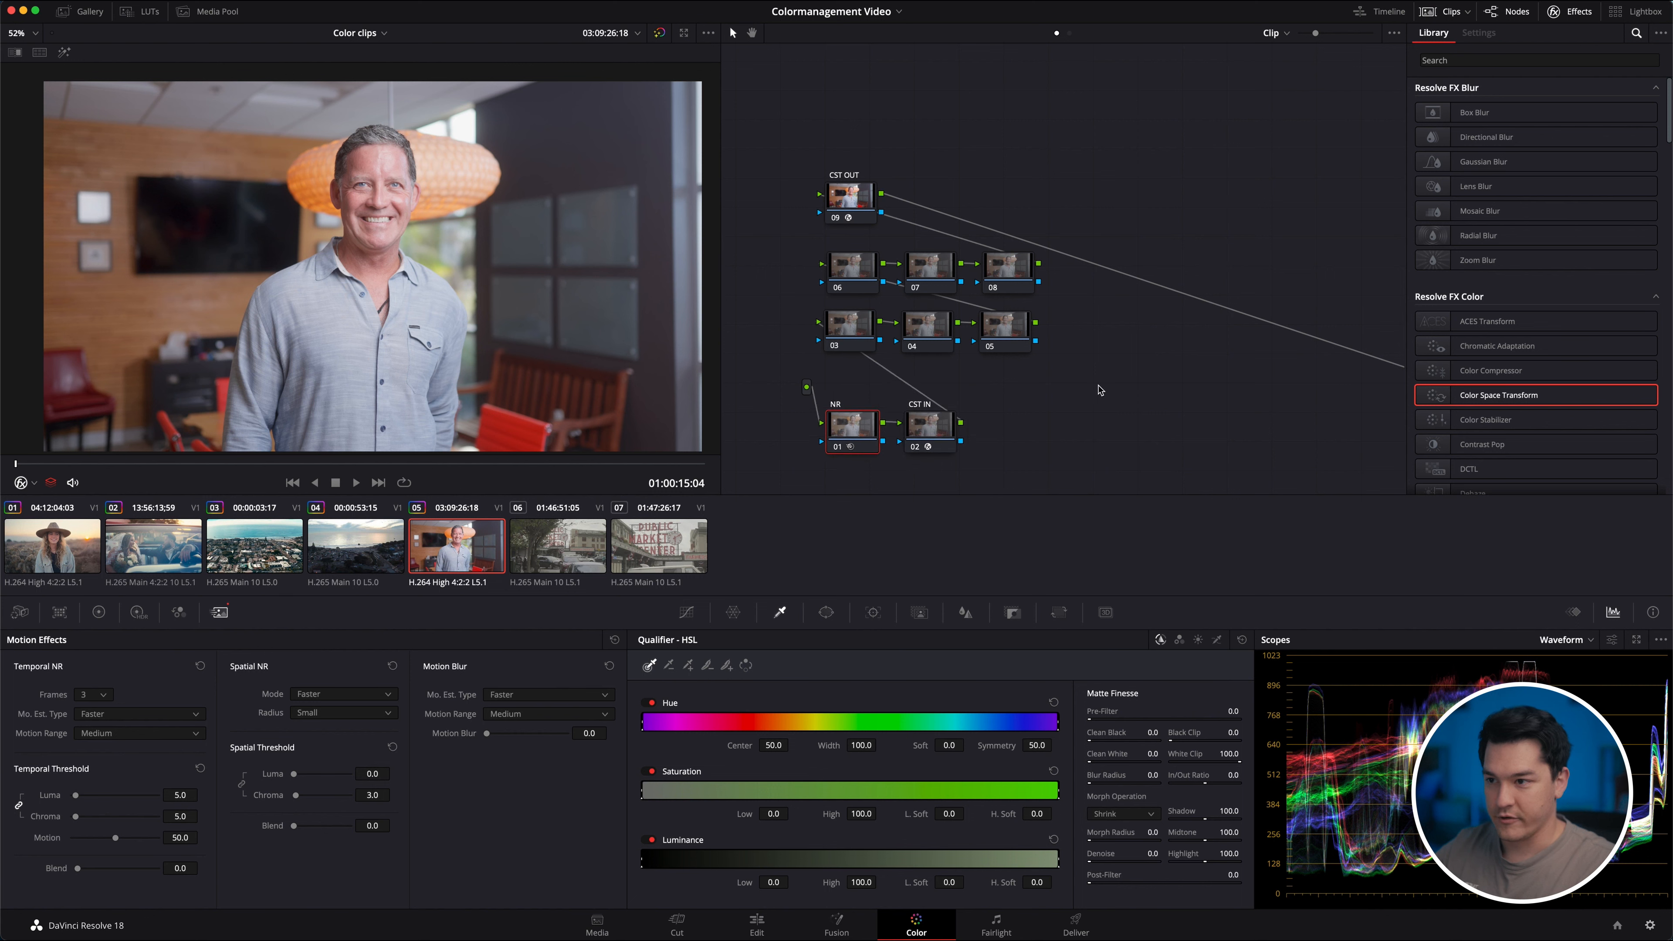
Label node 03 BALANCE, node 04 HIGHLIGHTS and node 05 EXPOSURE.
{"action": "left_click", "coordinate": [860, 336]}
{"action": "left_click_drag", "start_coordinate": [859, 336], "coordinate": [860, 338]}
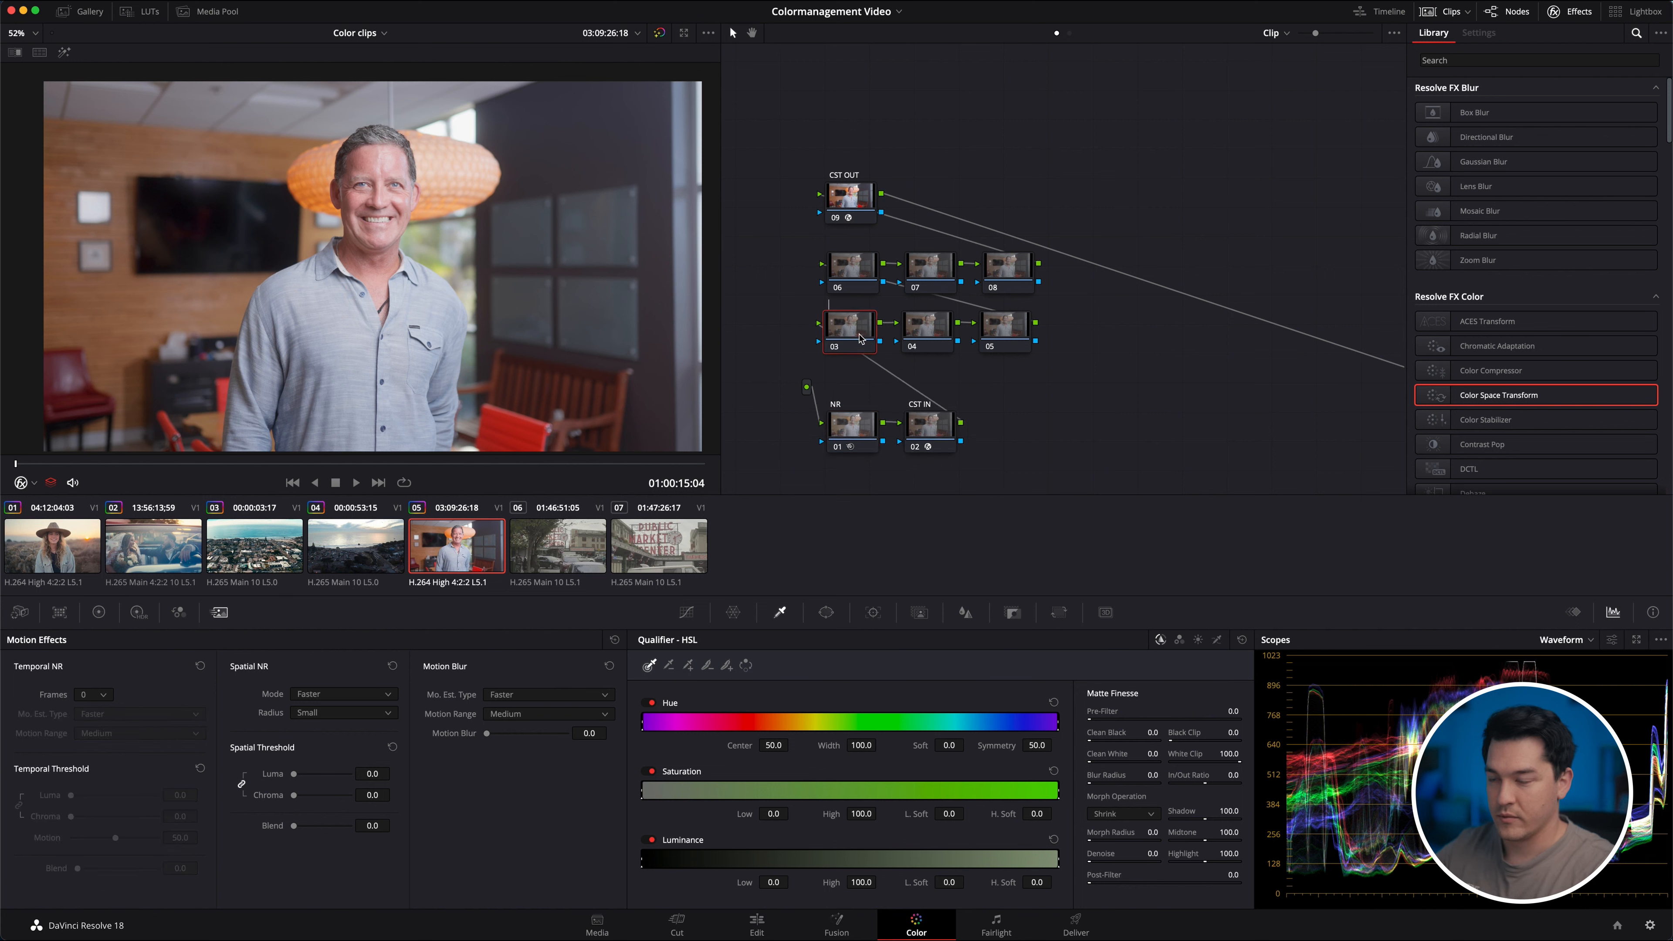
{"action": "type", "text": "BAL"}
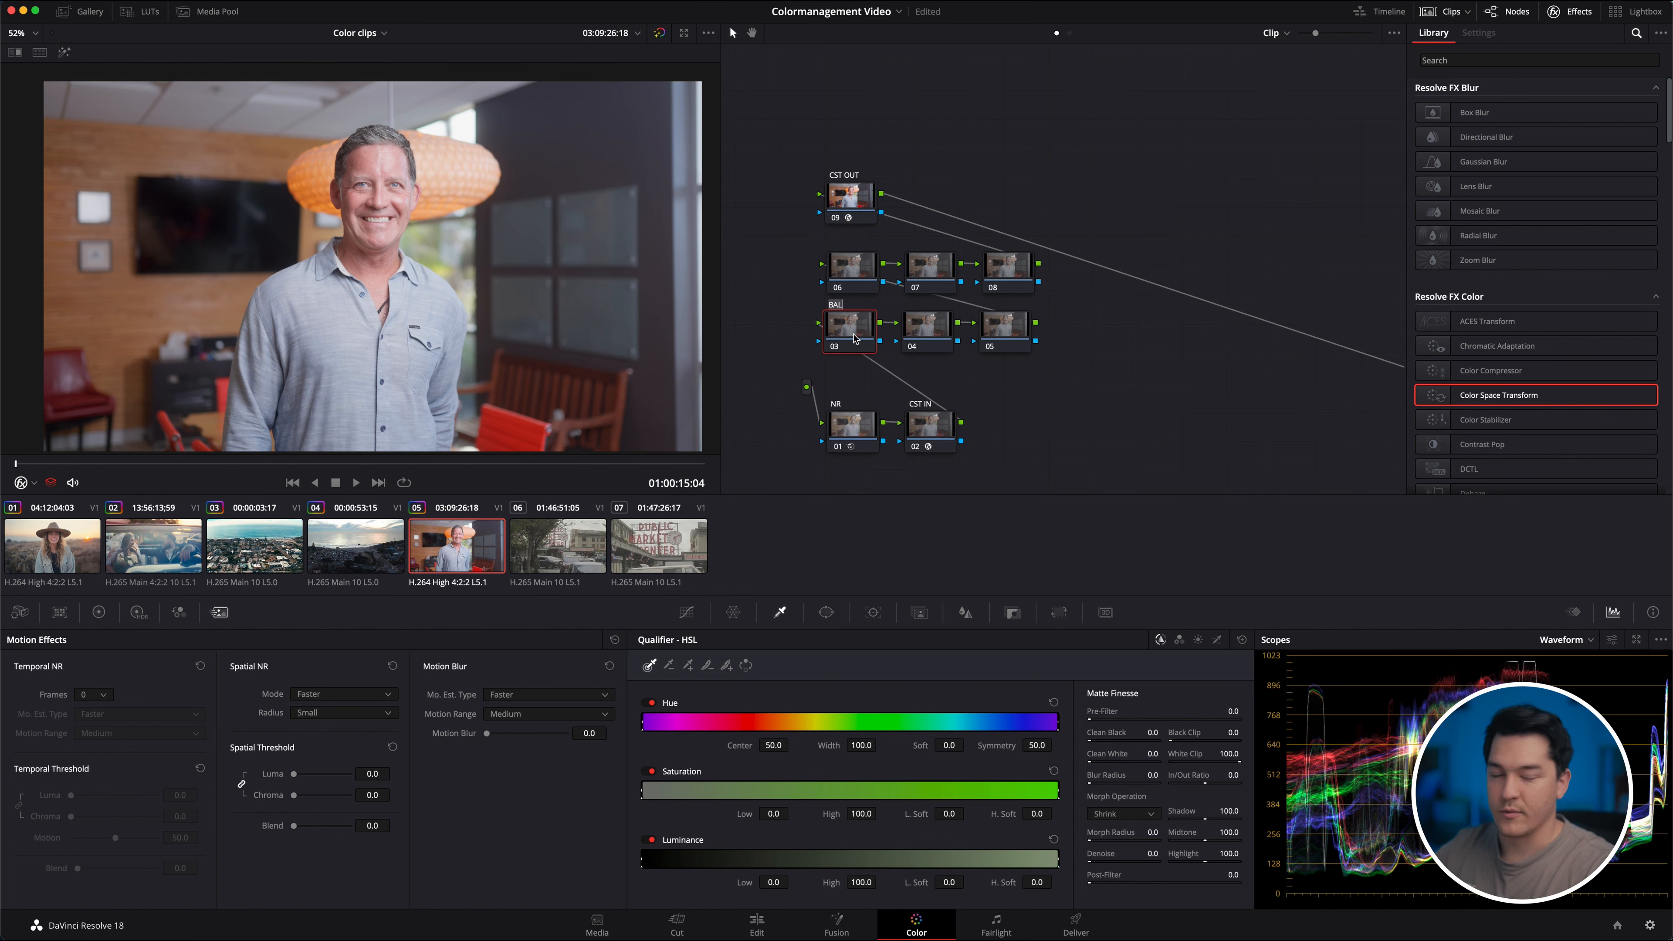
{"action": "type", "text": "NCEANCE"}
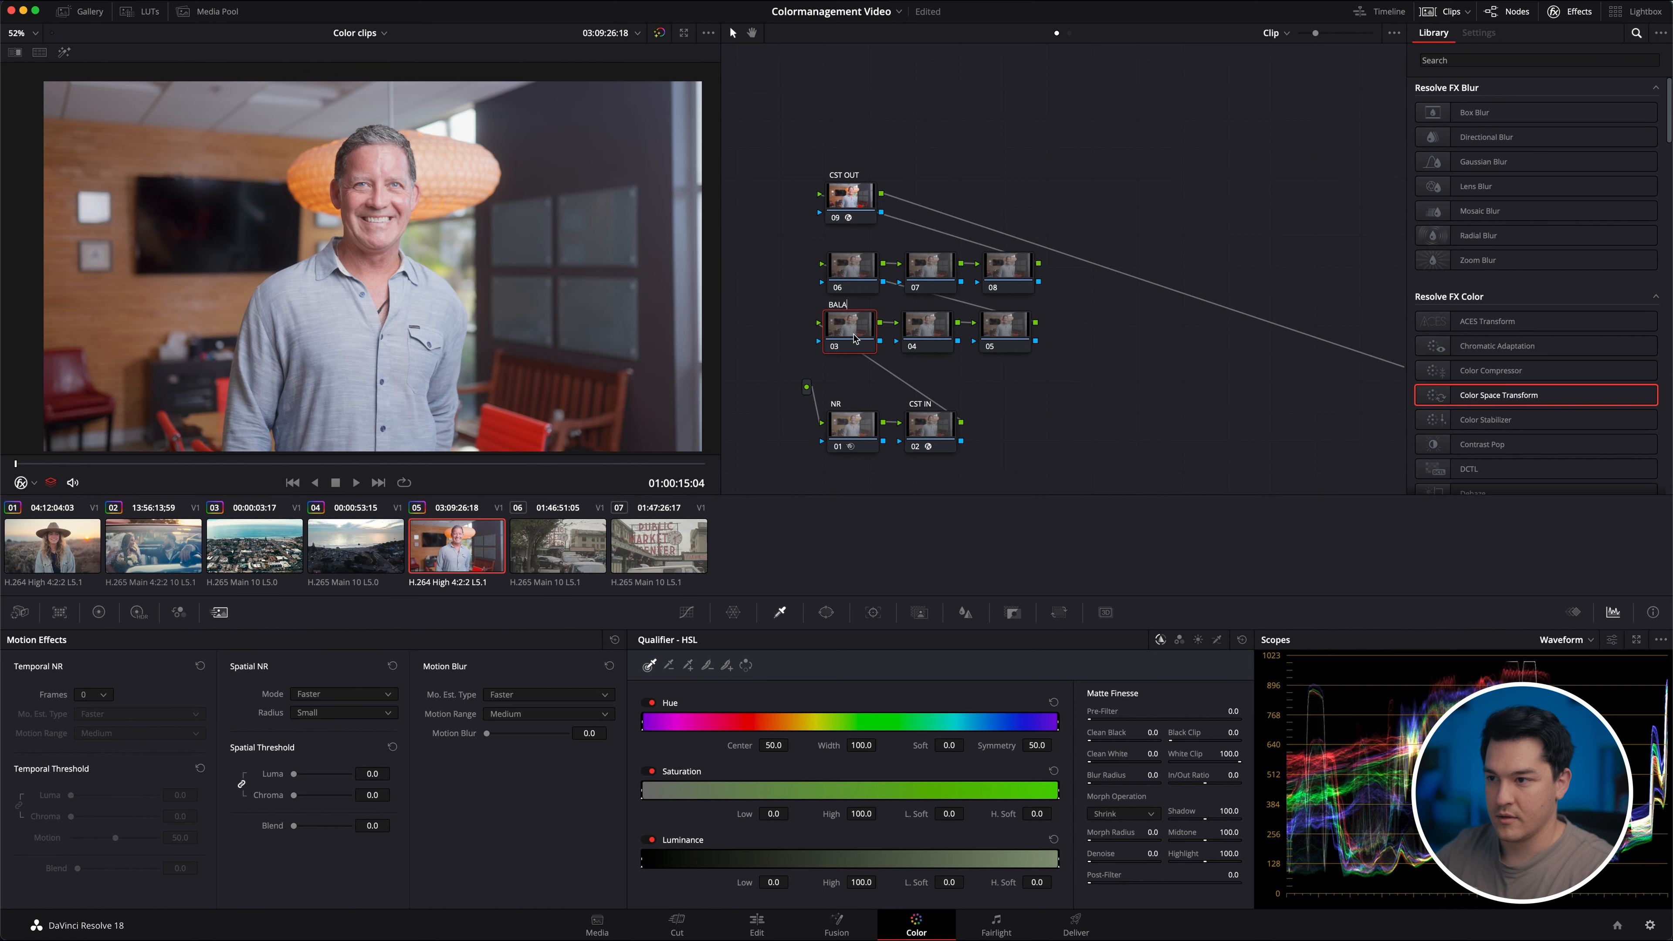
{"action": "left_click", "coordinate": [925, 336]}
{"action": "type", "text": "HIGHL"}
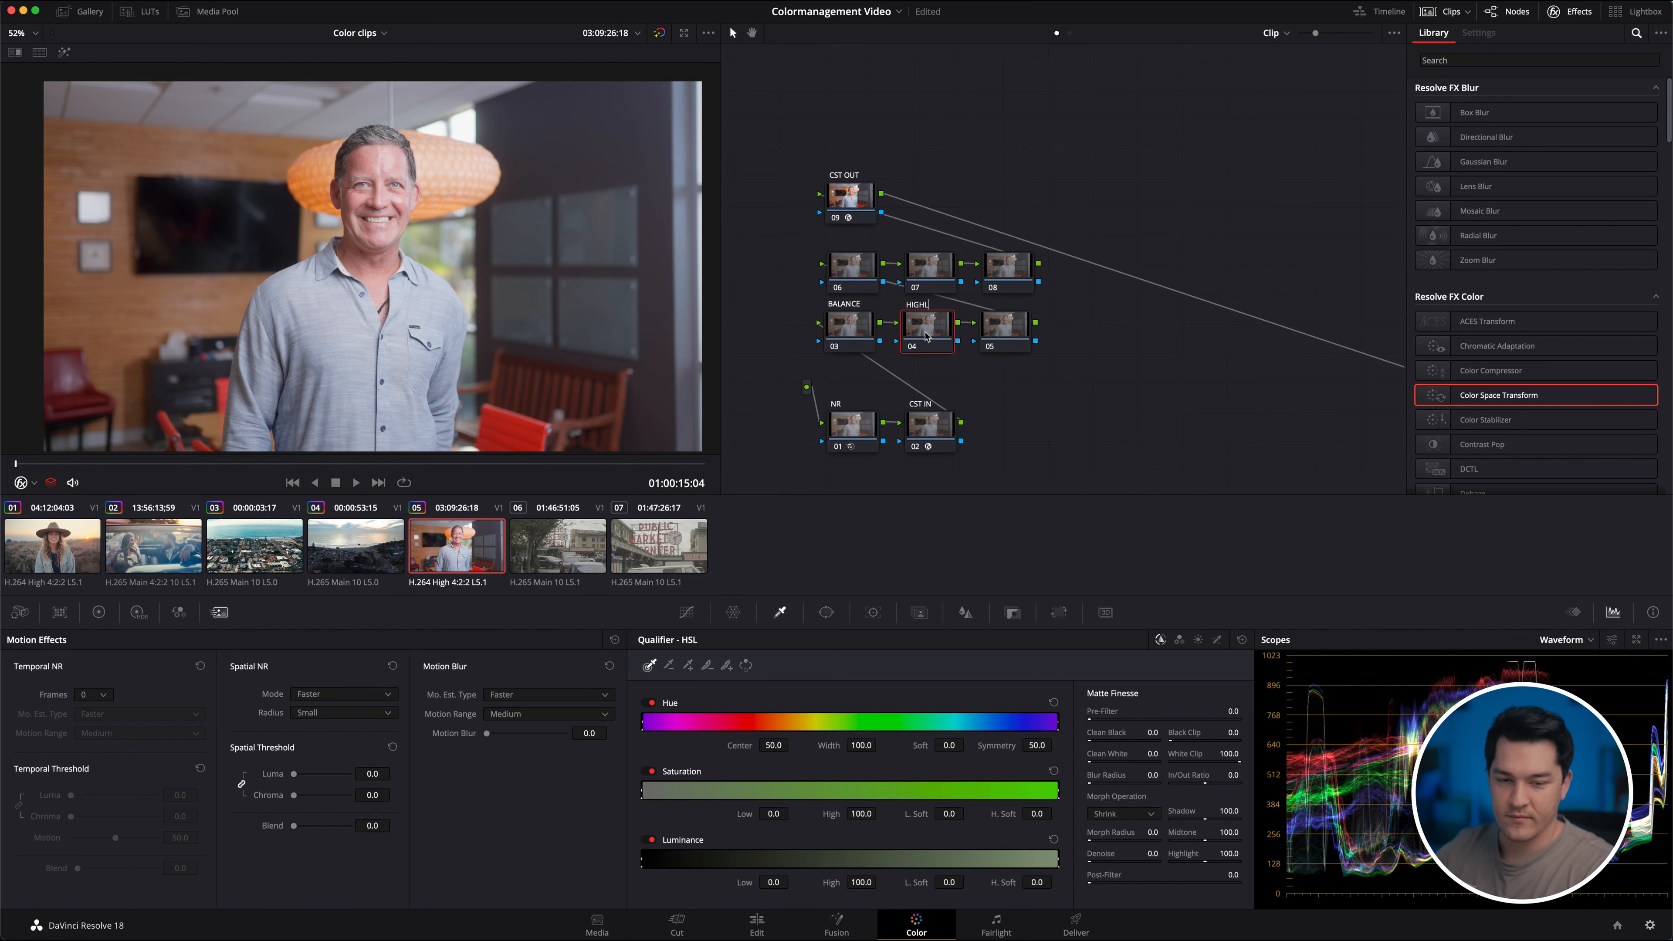
{"action": "type", "text": "IGHTS"}
{"action": "left_click", "coordinate": [998, 330]}
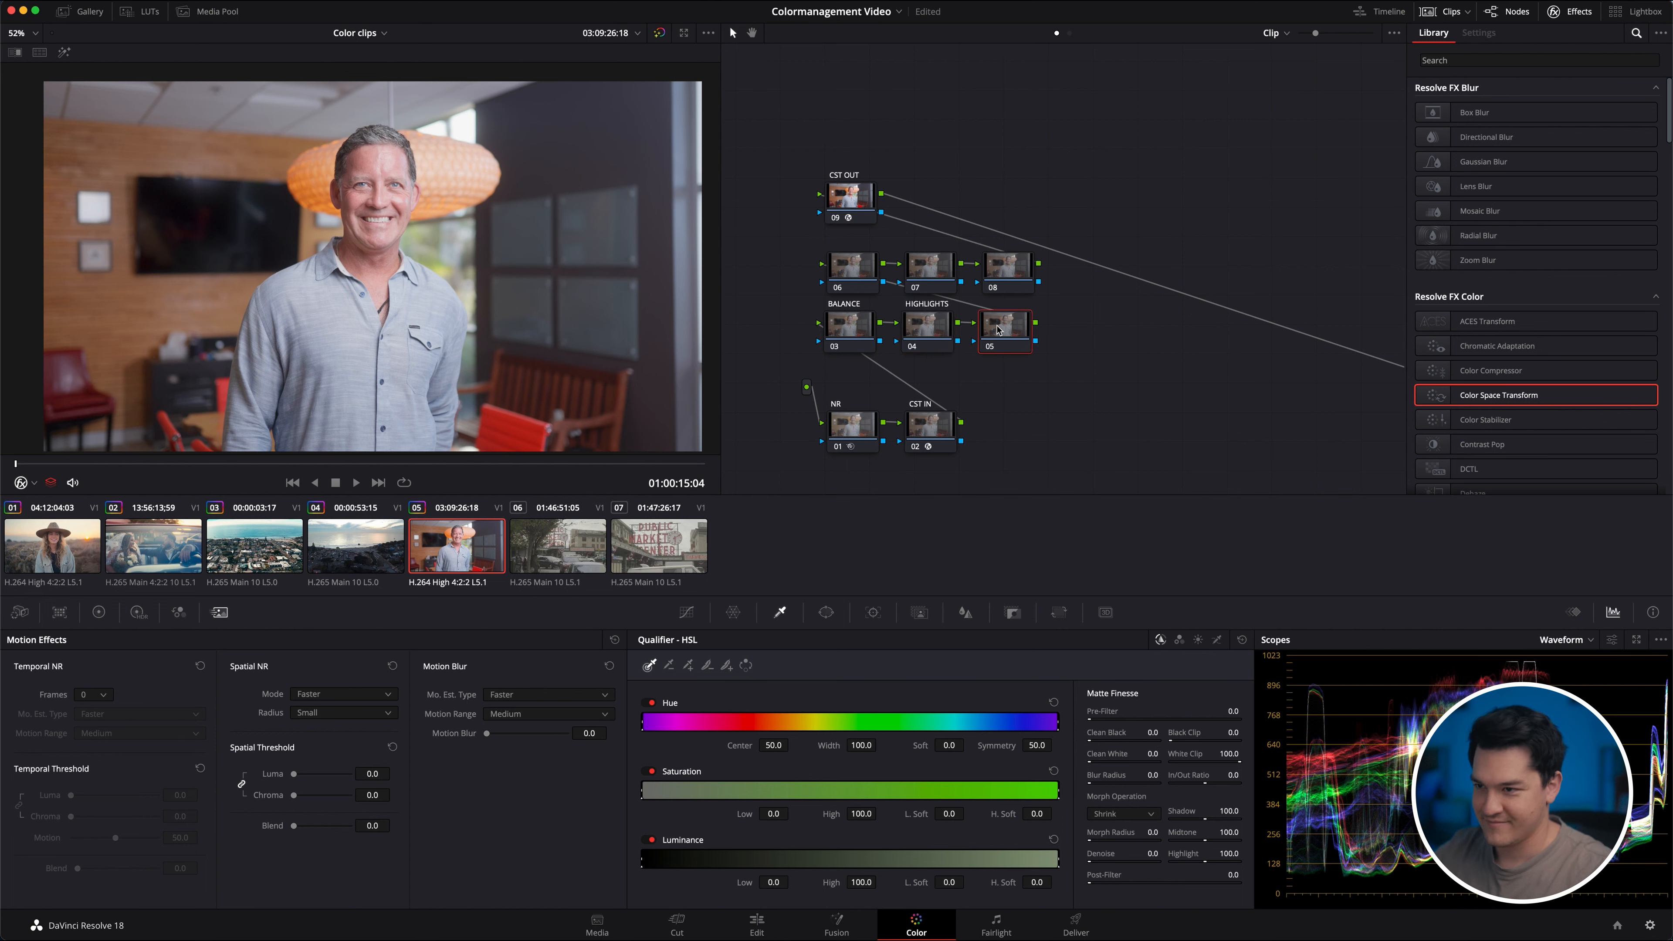
{"action": "type", "text": "EXPOSURE"}
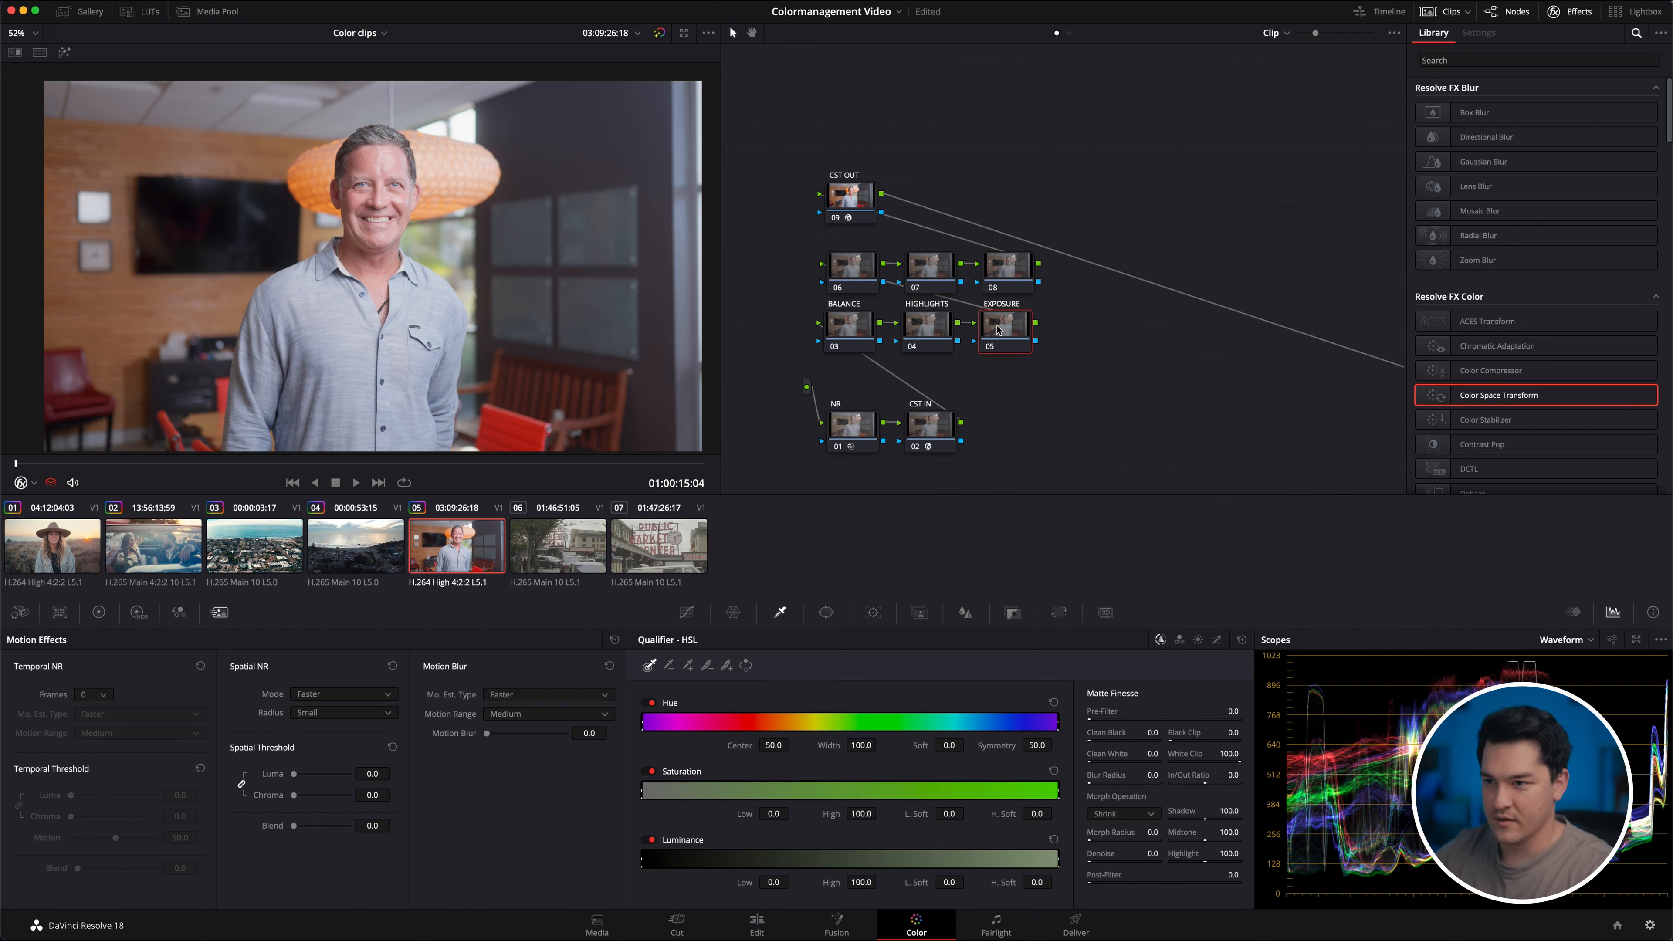
Move the BALANCE, HIGHLIGHTS and EXPOSURE nodes down together, closer to the NR and CST IN row, and select the EXPOSURE node.
{"action": "left_click_drag", "start_coordinate": [1048, 361], "coordinate": [840, 350]}
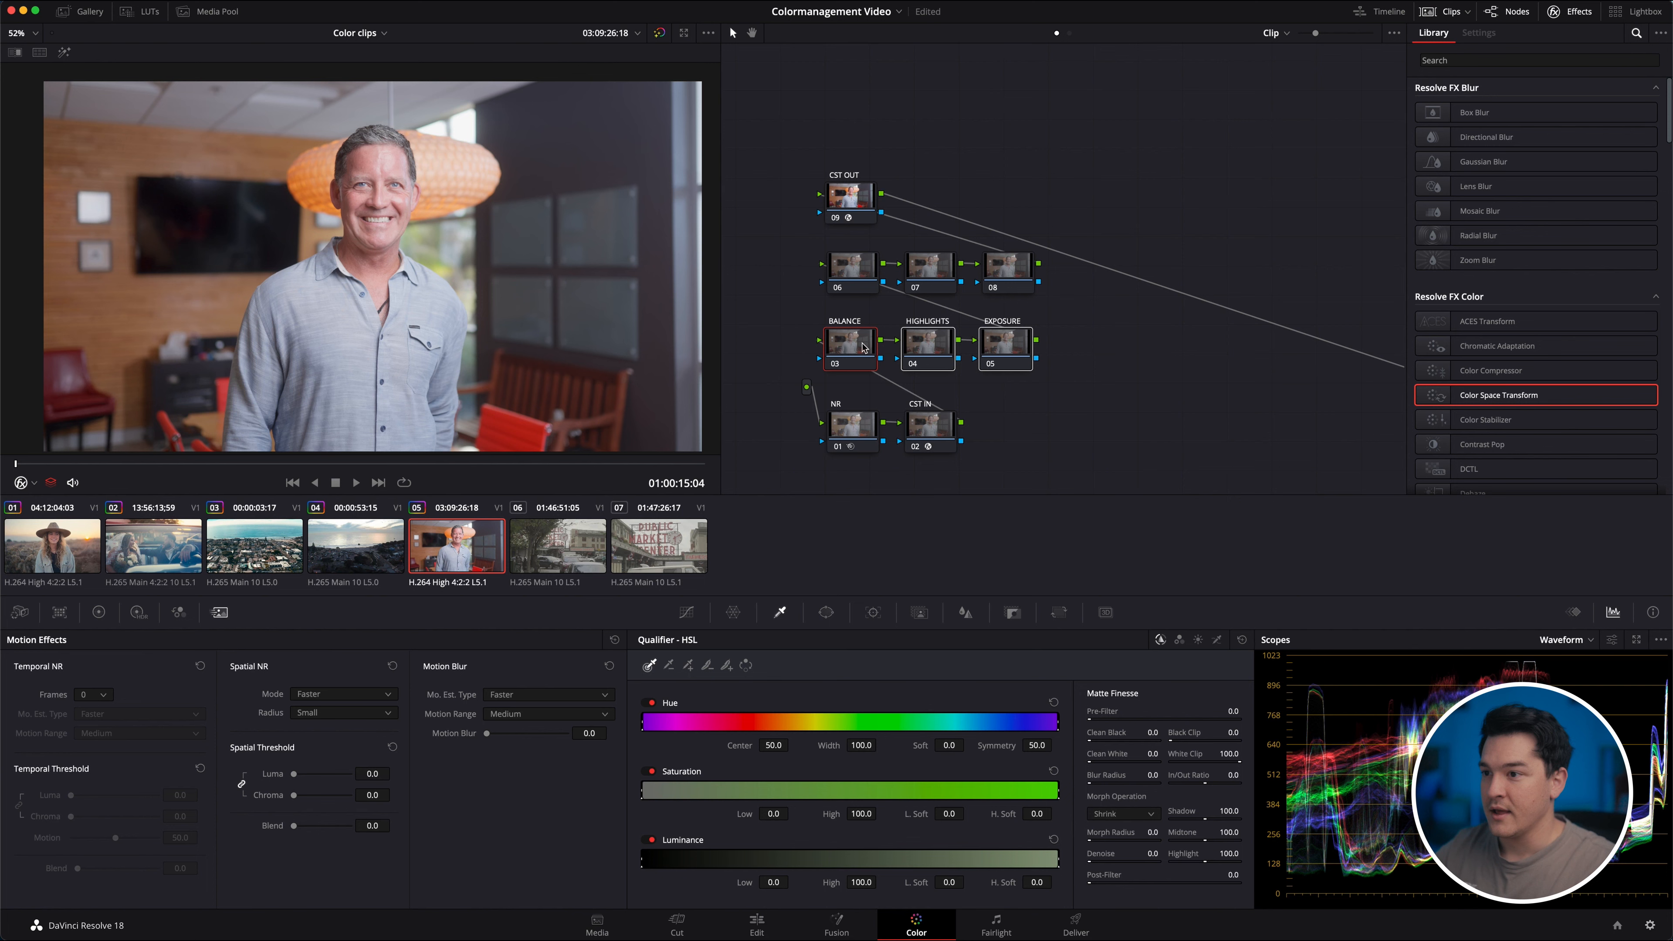
{"action": "left_click", "coordinate": [1014, 348]}
{"action": "left_click", "coordinate": [1107, 393]}
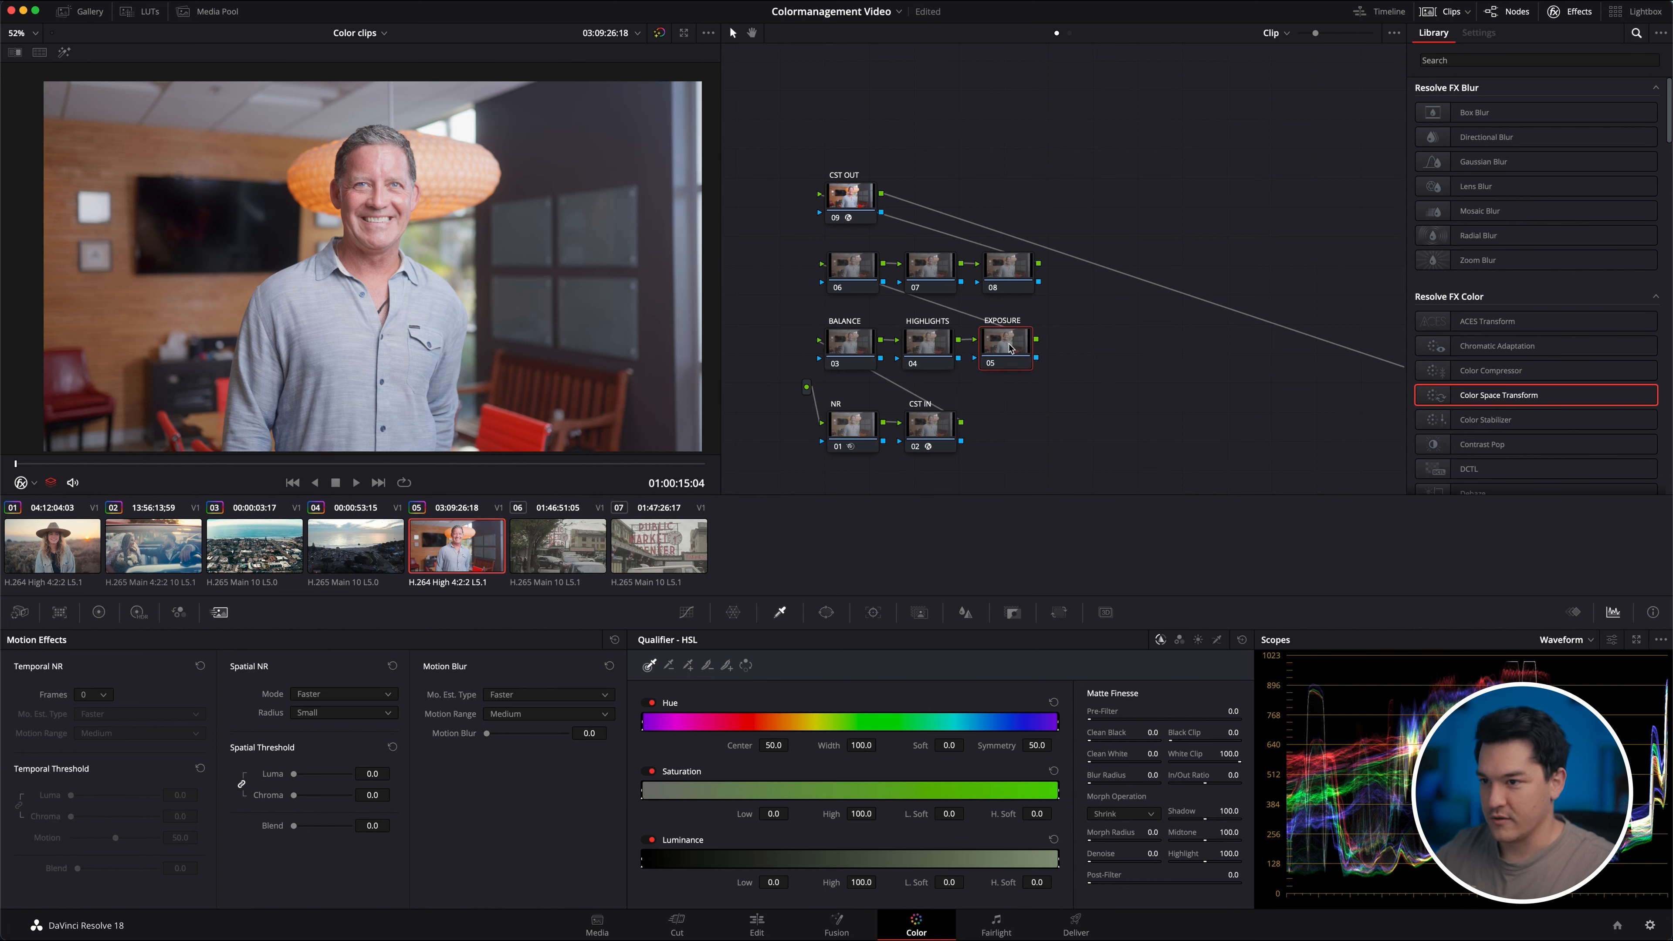
On the EXPOSURE node, lower the primaries to gain 0.85 and lift -0.01, with gamma just below 0.00.
{"action": "left_click", "coordinate": [99, 612]}
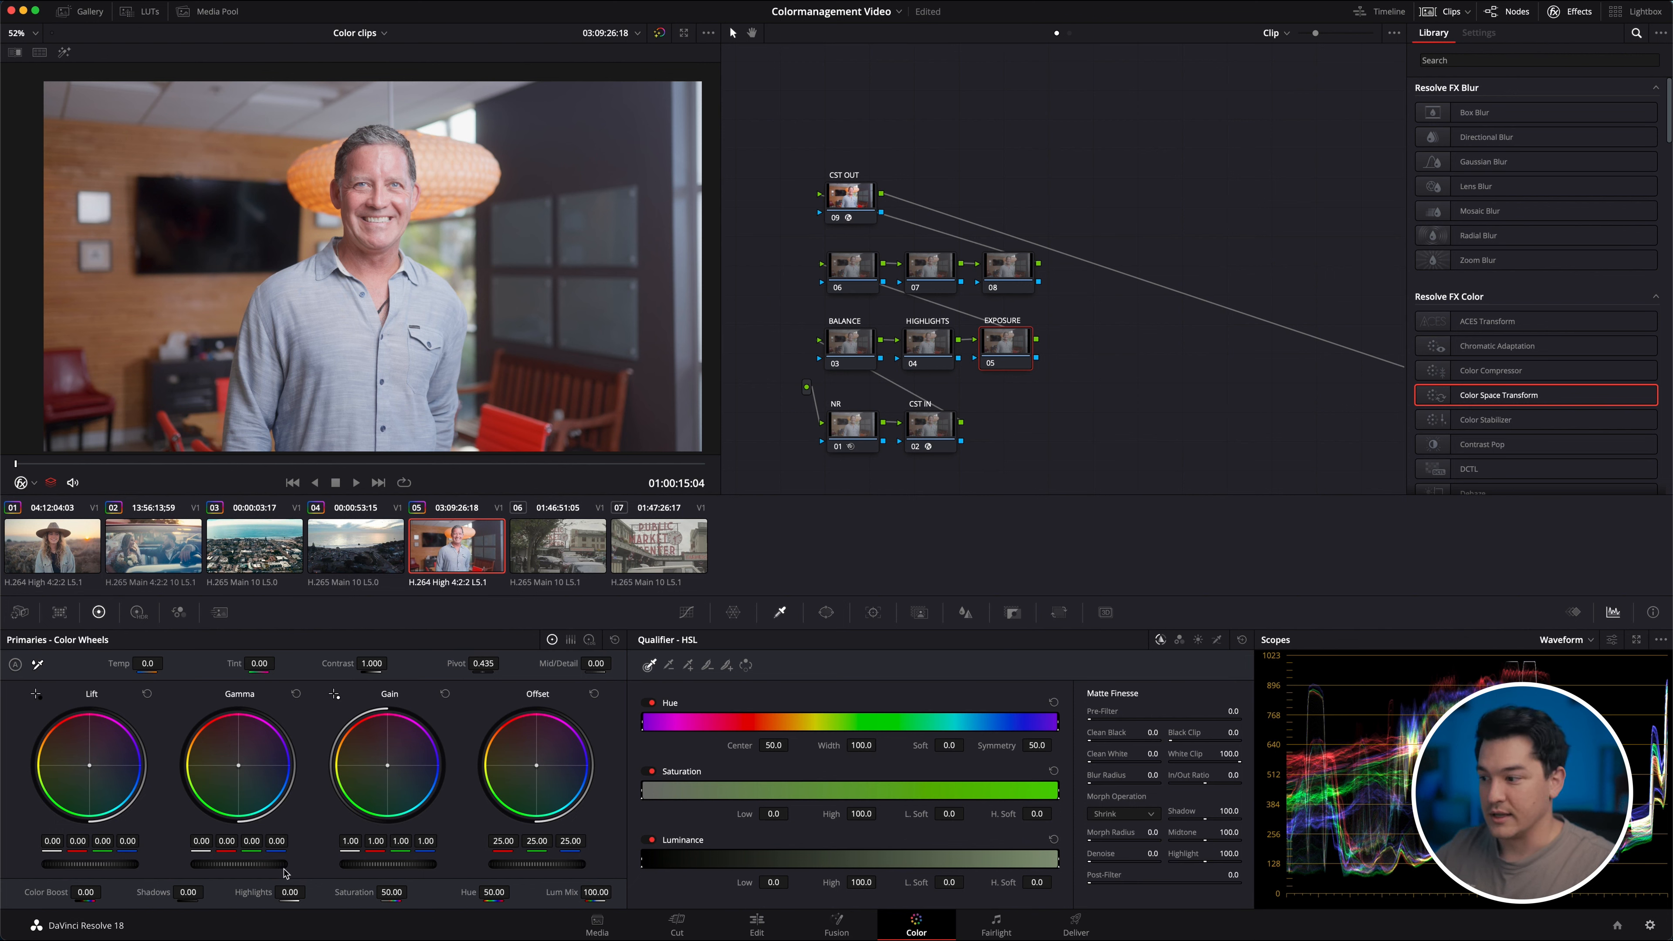
{"action": "left_click_drag", "start_coordinate": [410, 863], "coordinate": [356, 864]}
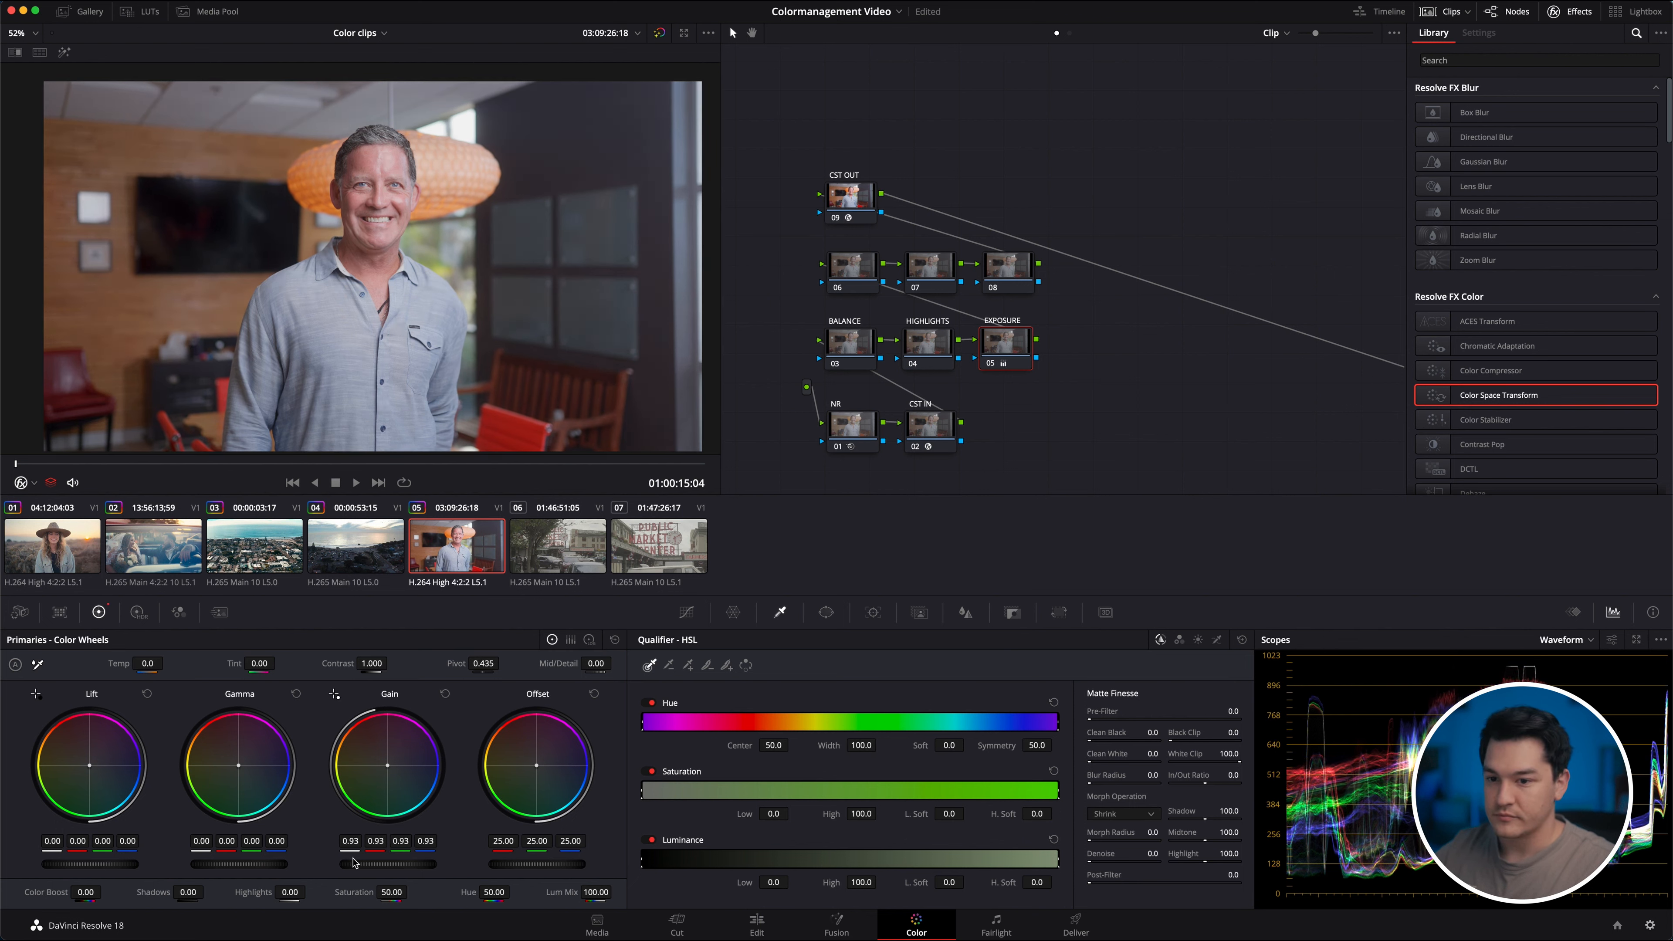
{"action": "left_click_drag", "start_coordinate": [271, 866], "coordinate": [320, 879]}
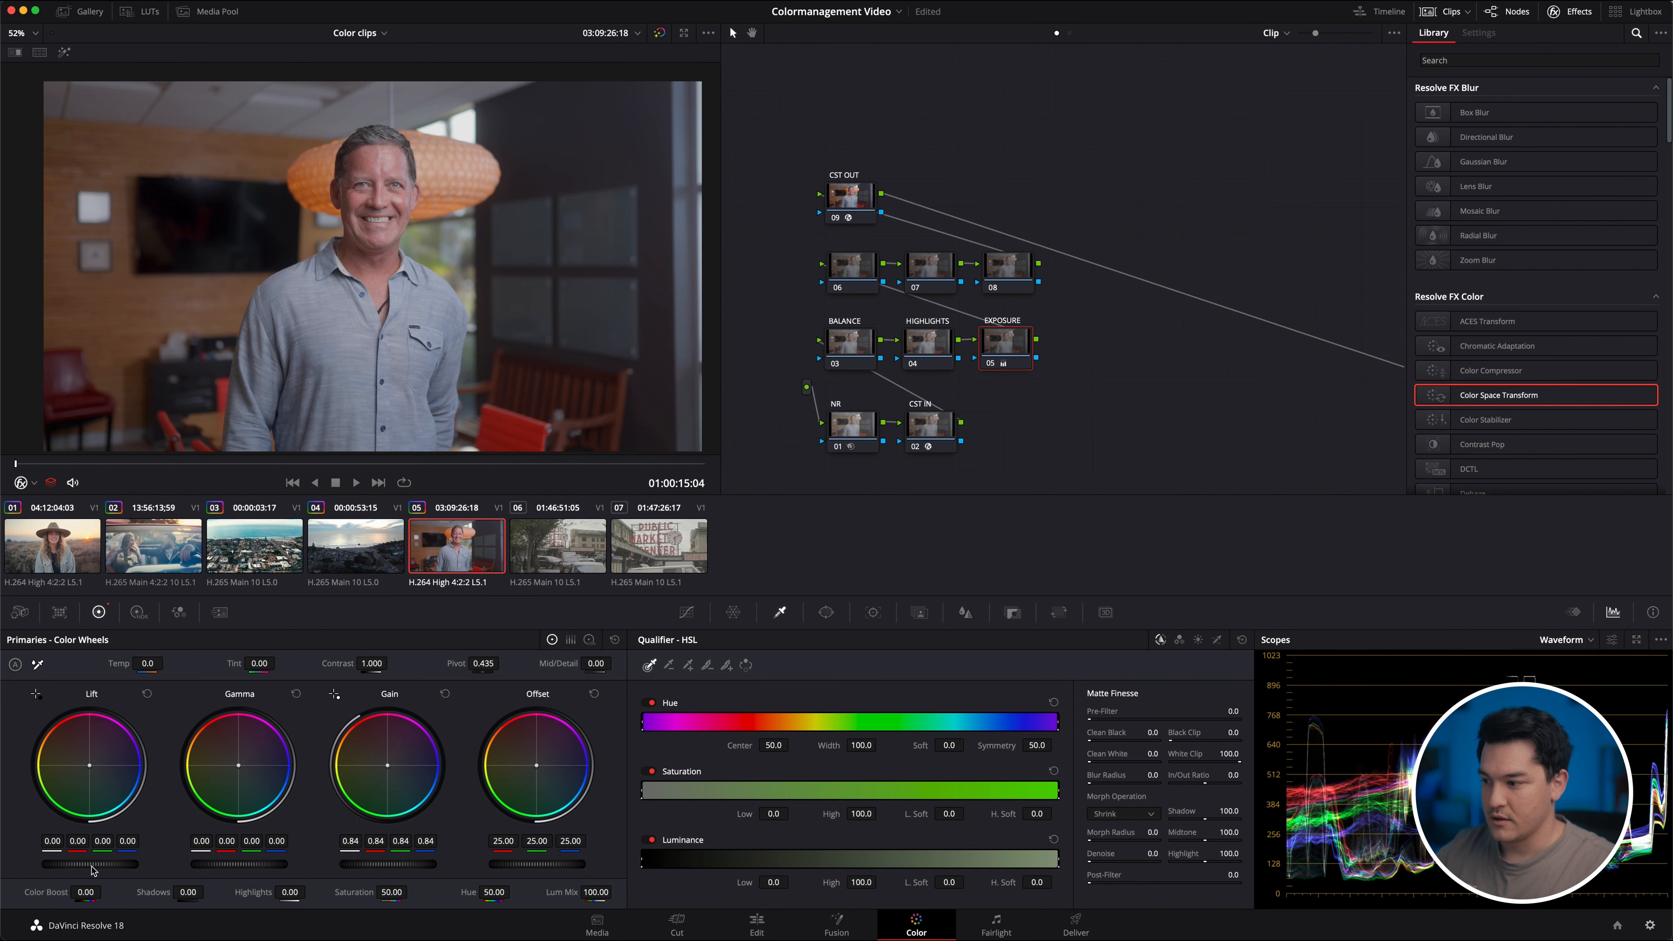
{"action": "left_click_drag", "start_coordinate": [90, 870], "coordinate": [42, 873]}
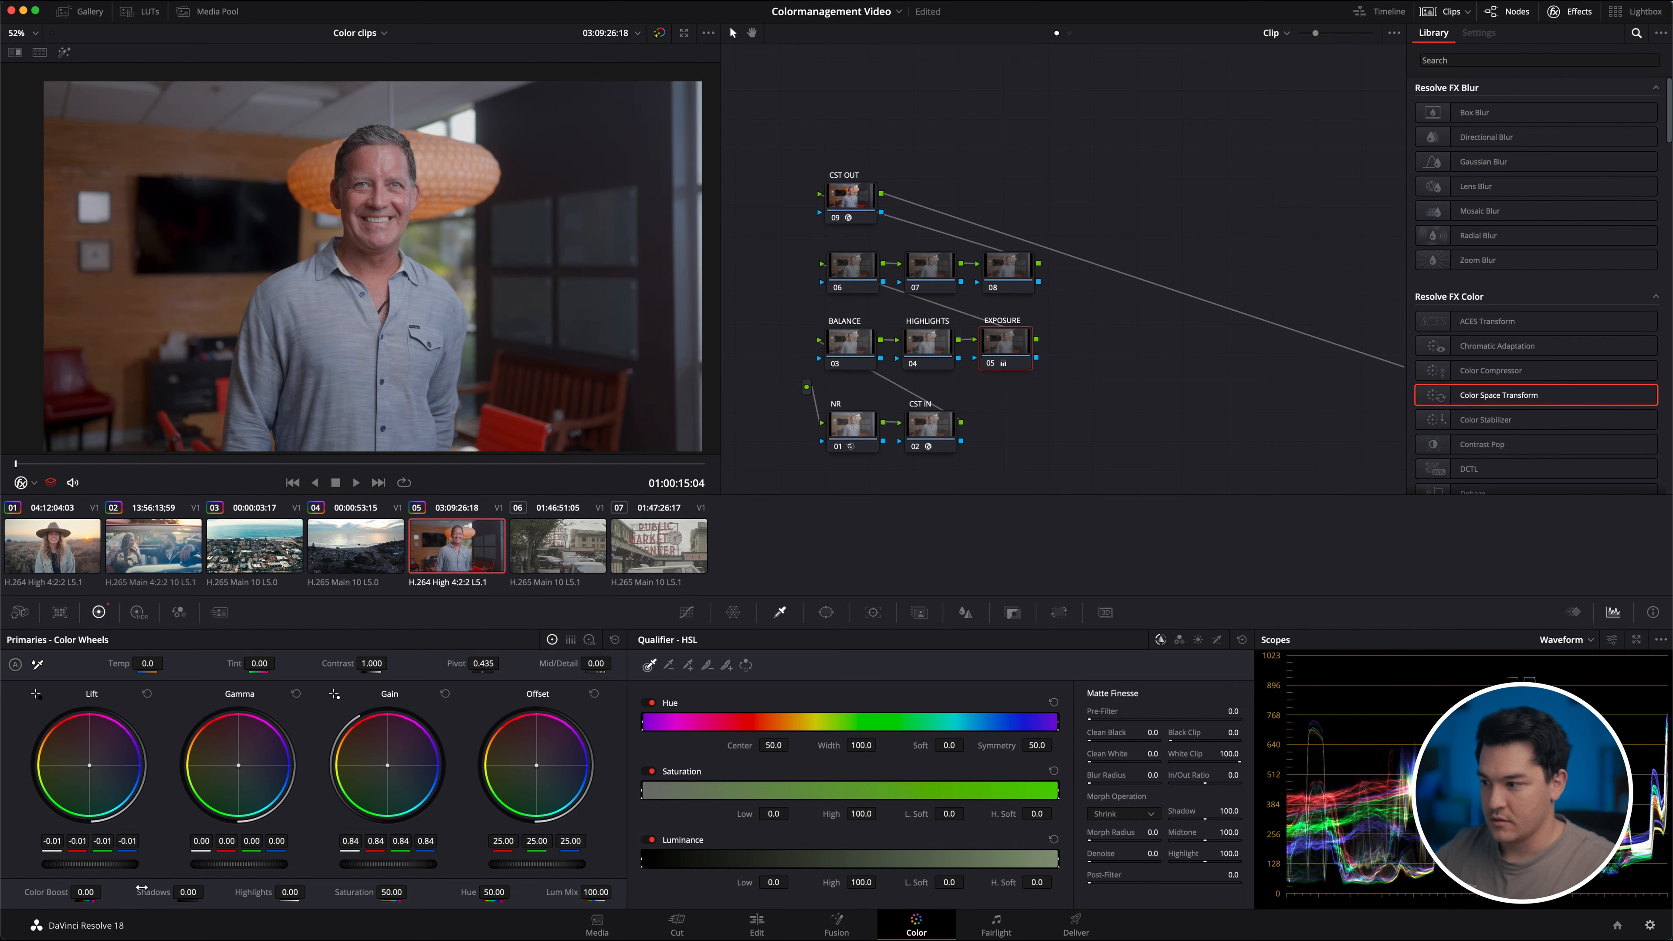
{"action": "left_click_drag", "start_coordinate": [241, 865], "coordinate": [208, 864]}
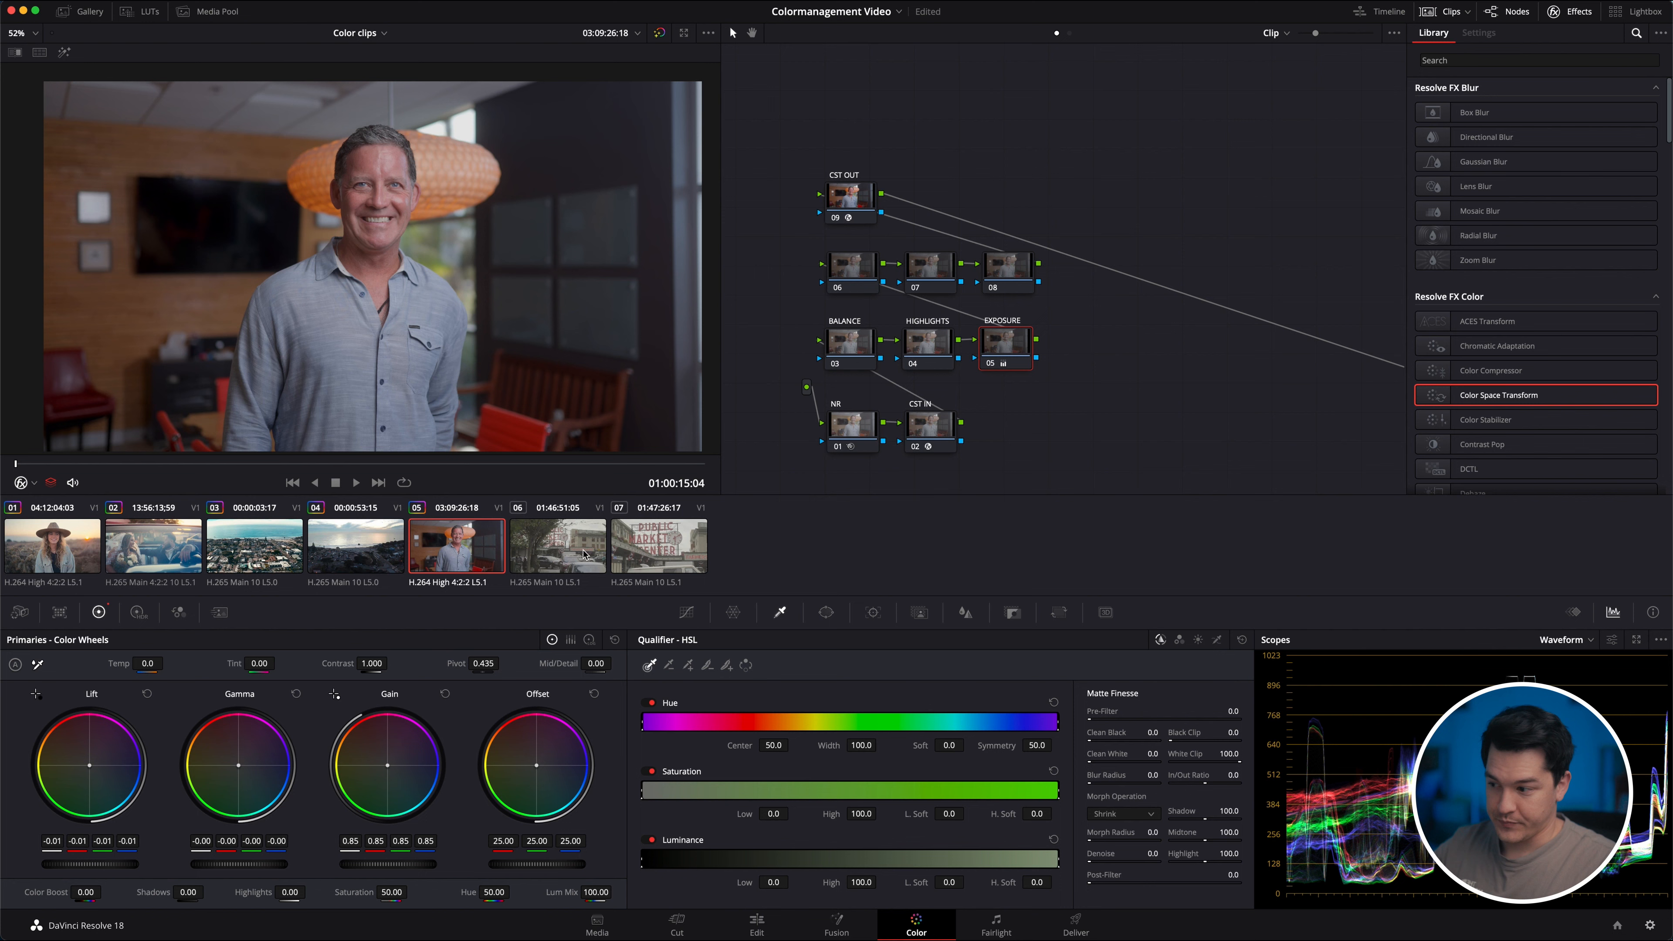
Compare clips 04 and 01 with the interview clip, and look over its unlabelled nodes 06 to 08.
{"action": "left_click", "coordinate": [366, 566]}
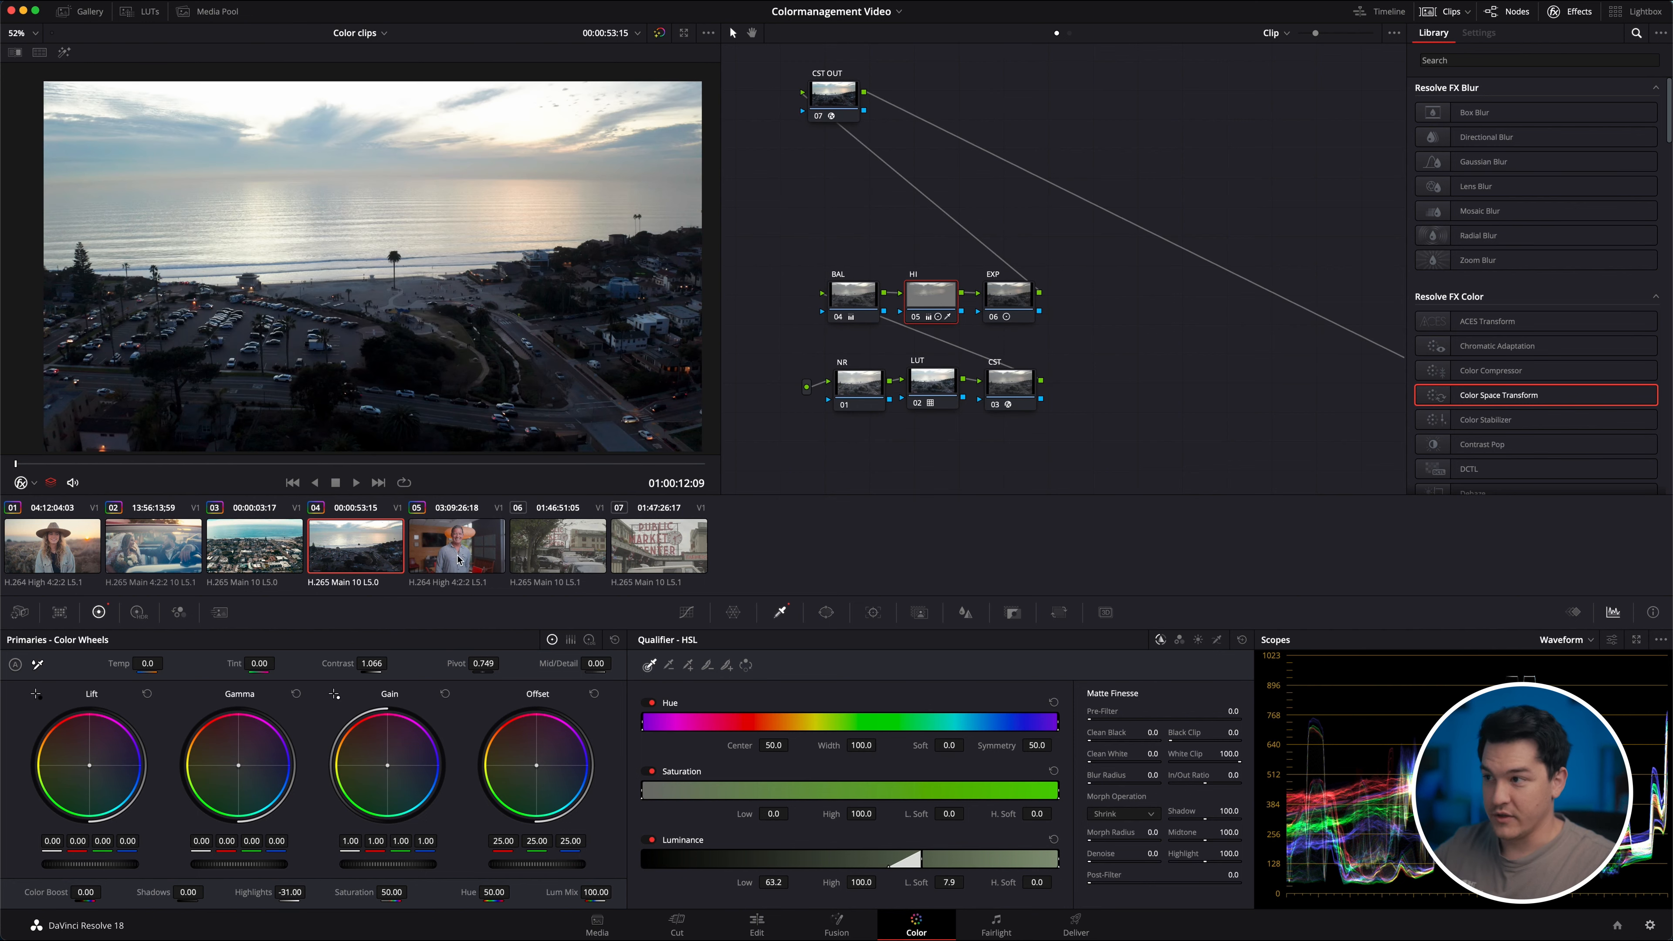
{"action": "key", "text": "Up"}
{"action": "left_click", "coordinate": [345, 572]}
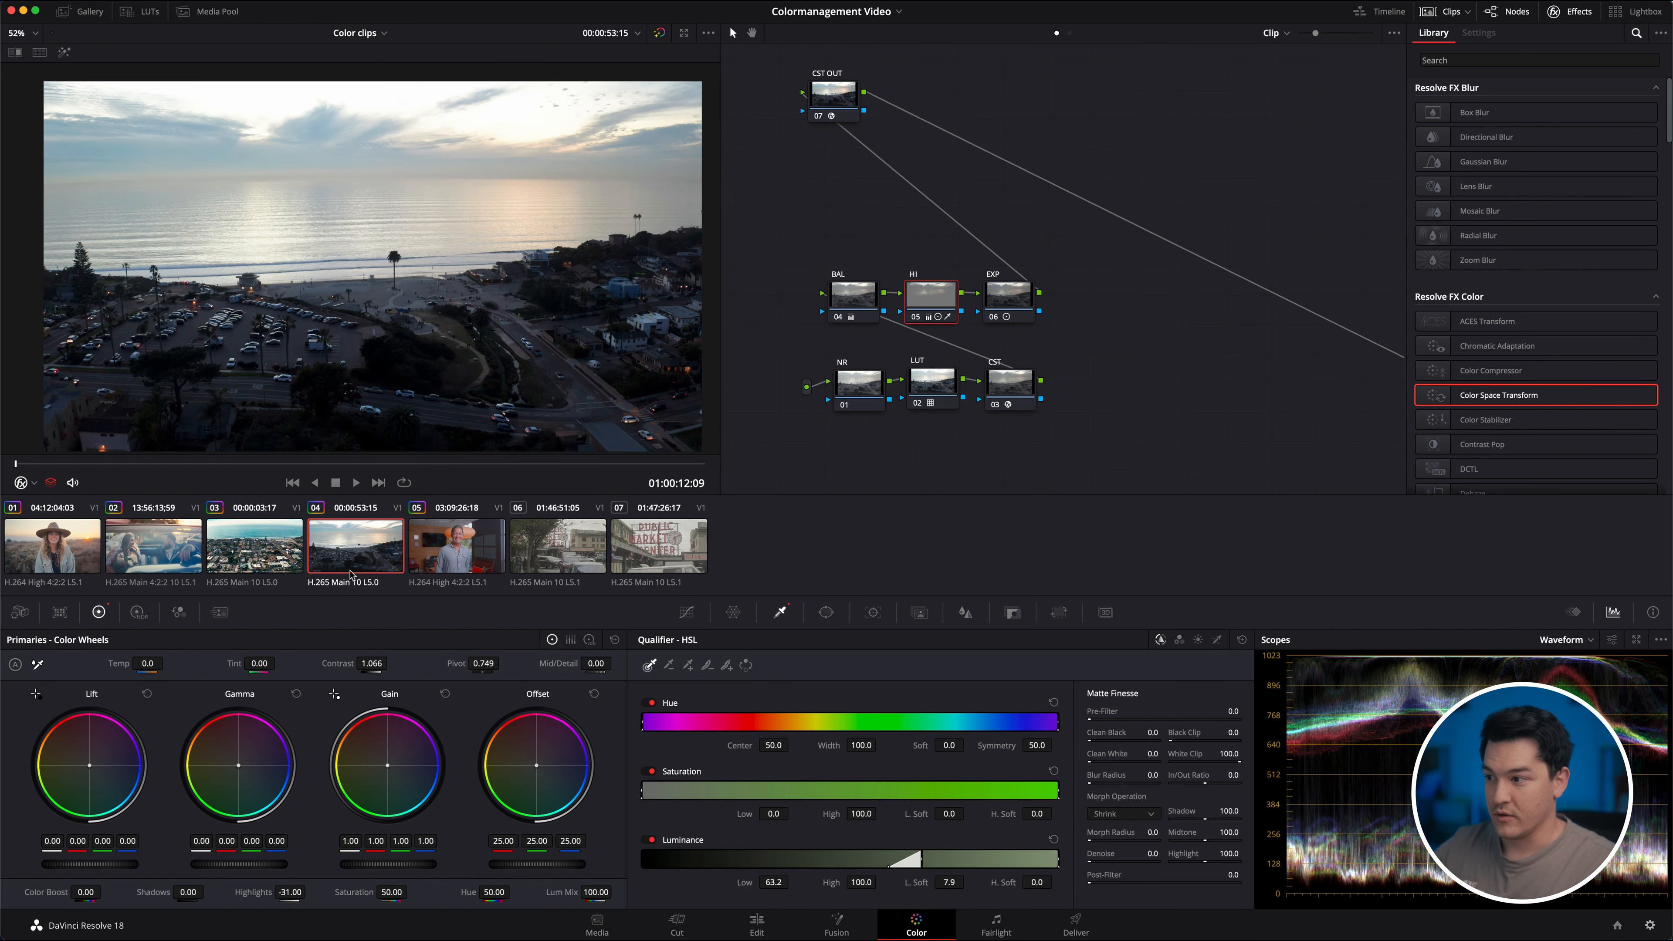
{"action": "left_click", "coordinate": [439, 569]}
{"action": "left_click", "coordinate": [66, 551]}
{"action": "left_click", "coordinate": [430, 577]}
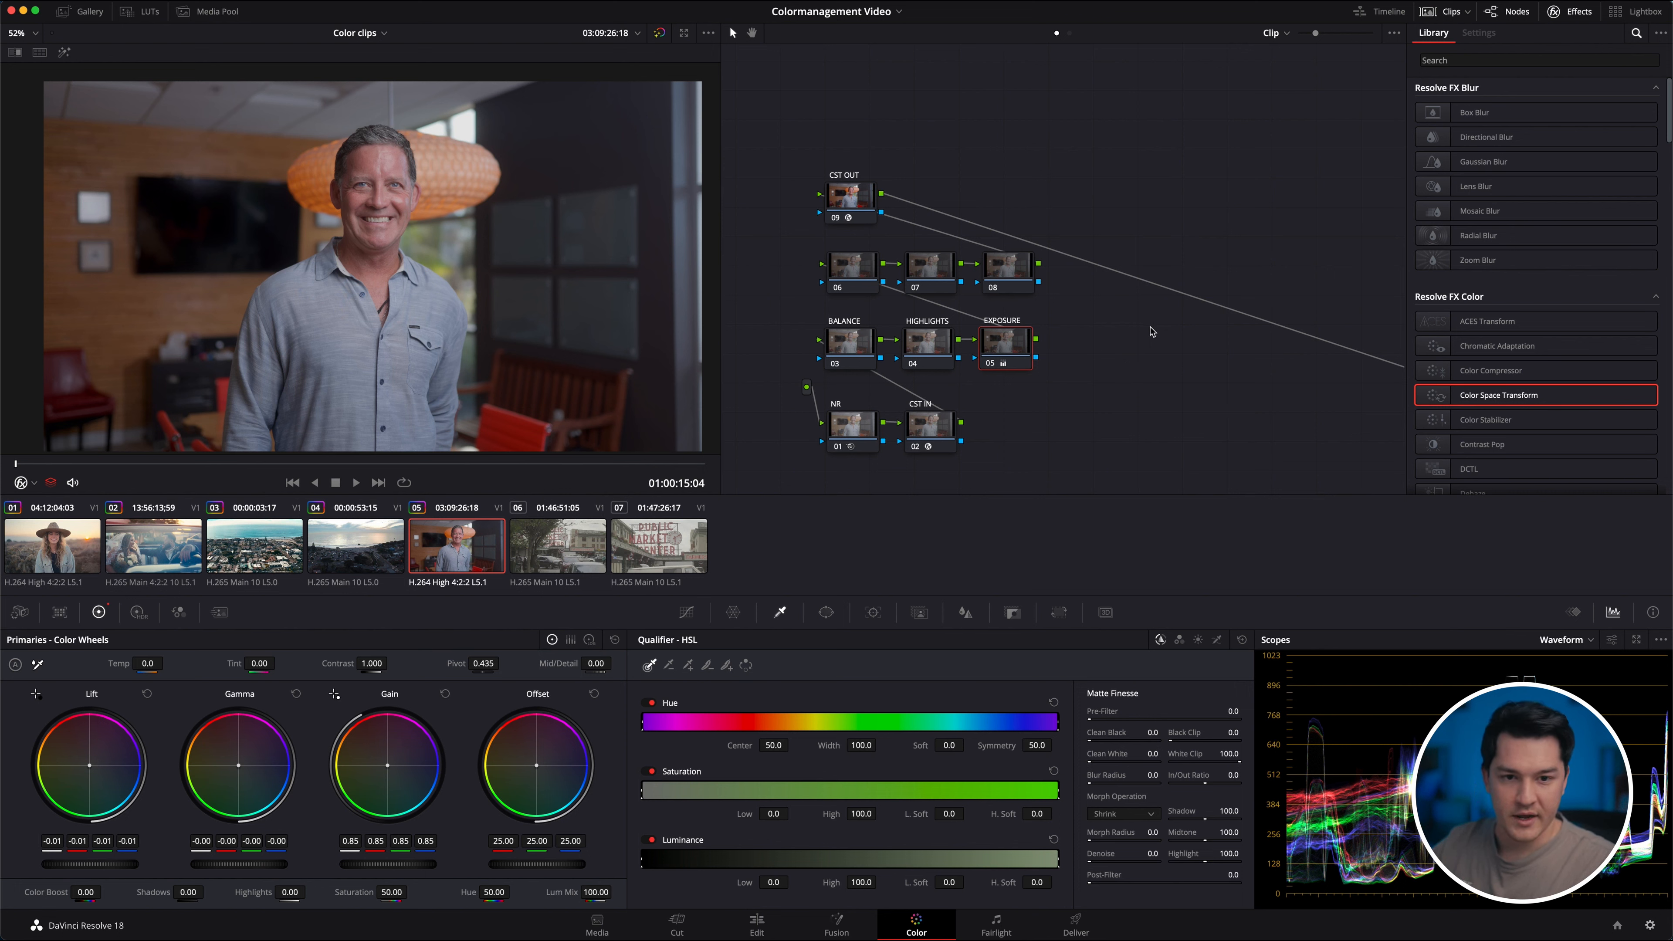
{"action": "left_click_drag", "start_coordinate": [1154, 309], "coordinate": [738, 251]}
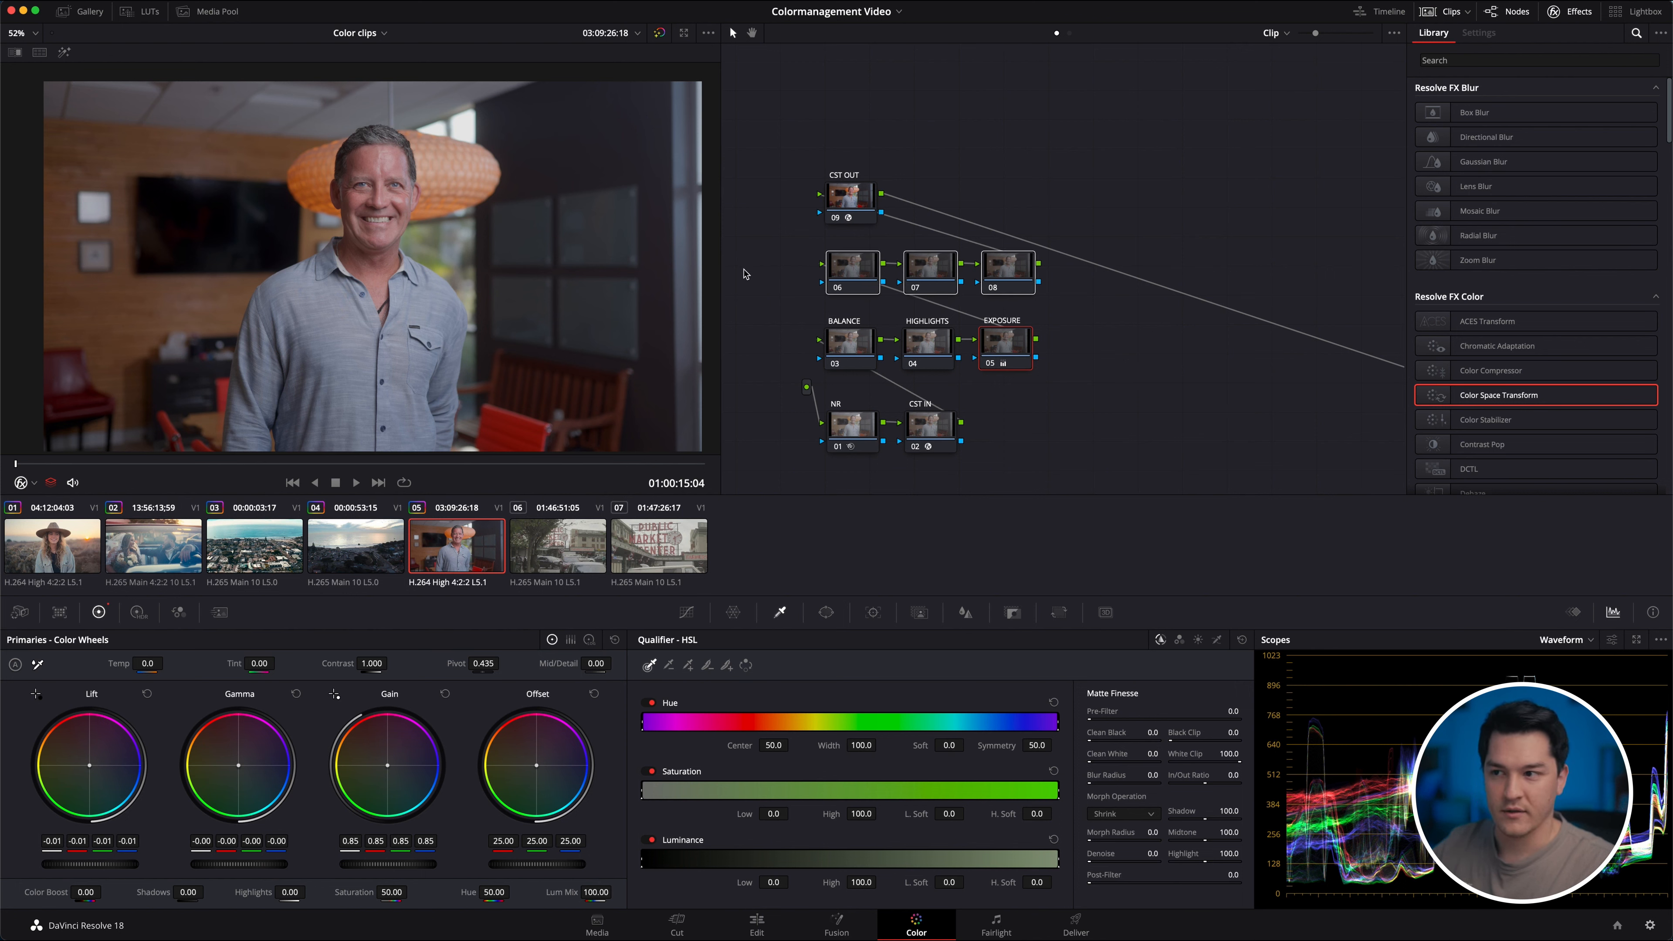
{"action": "left_click", "coordinate": [1346, 172]}
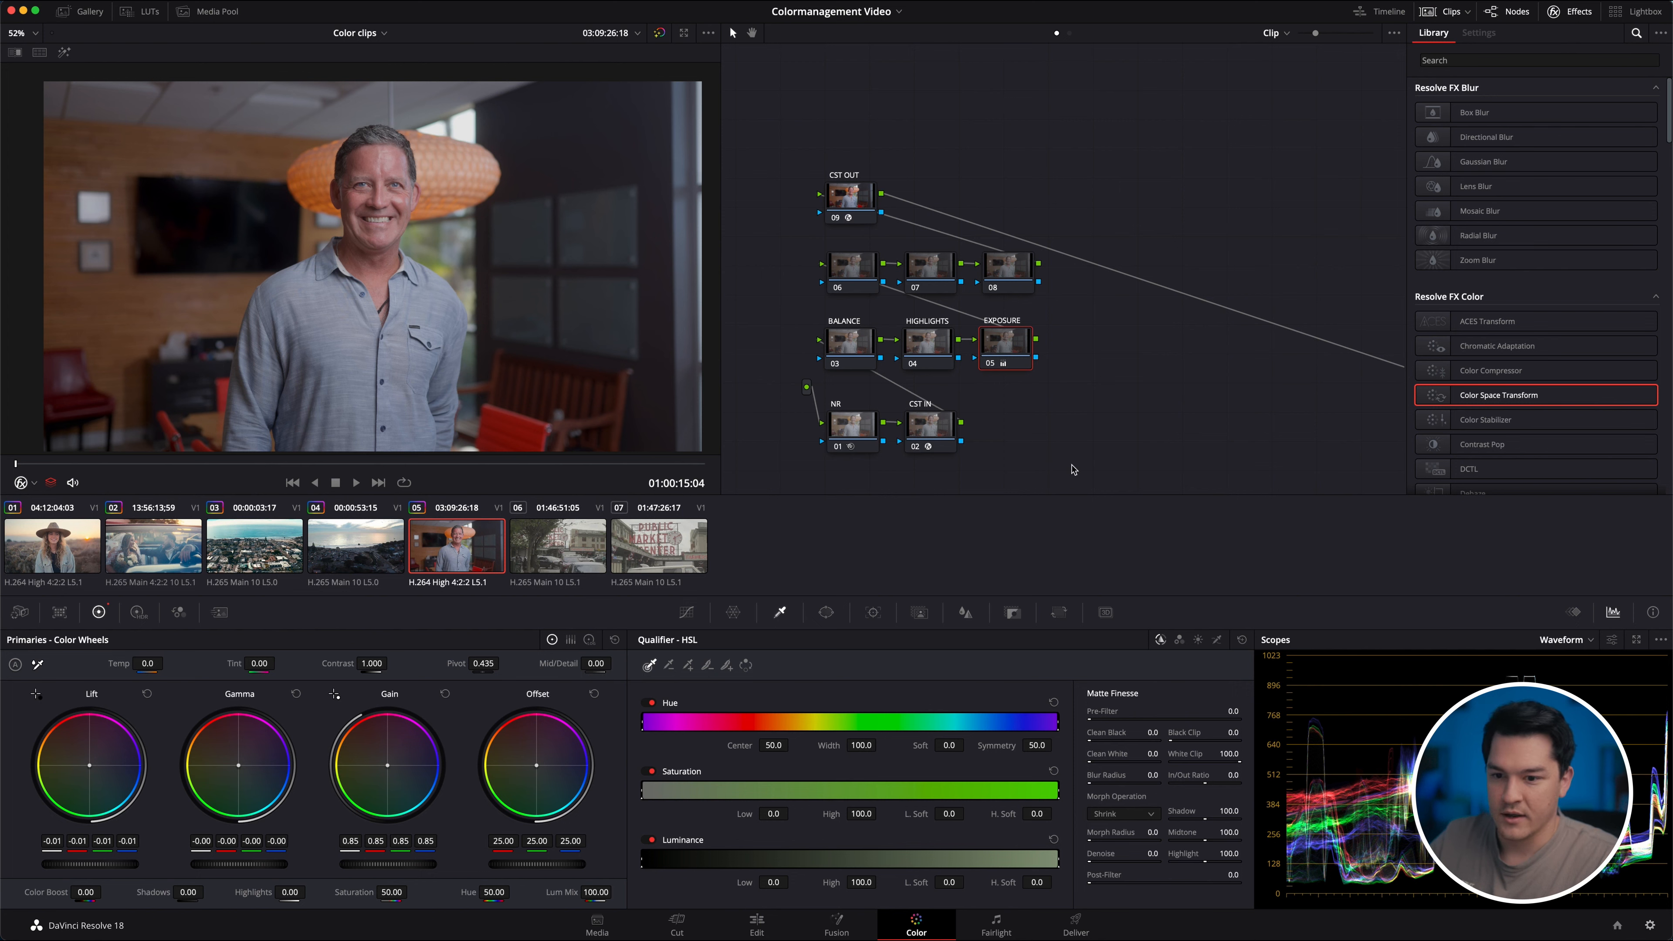
Show the scopes in a floating window and set the viewer's on-screen control to Qualifier for sampling skin tones.
{"action": "left_click", "coordinate": [1637, 640]}
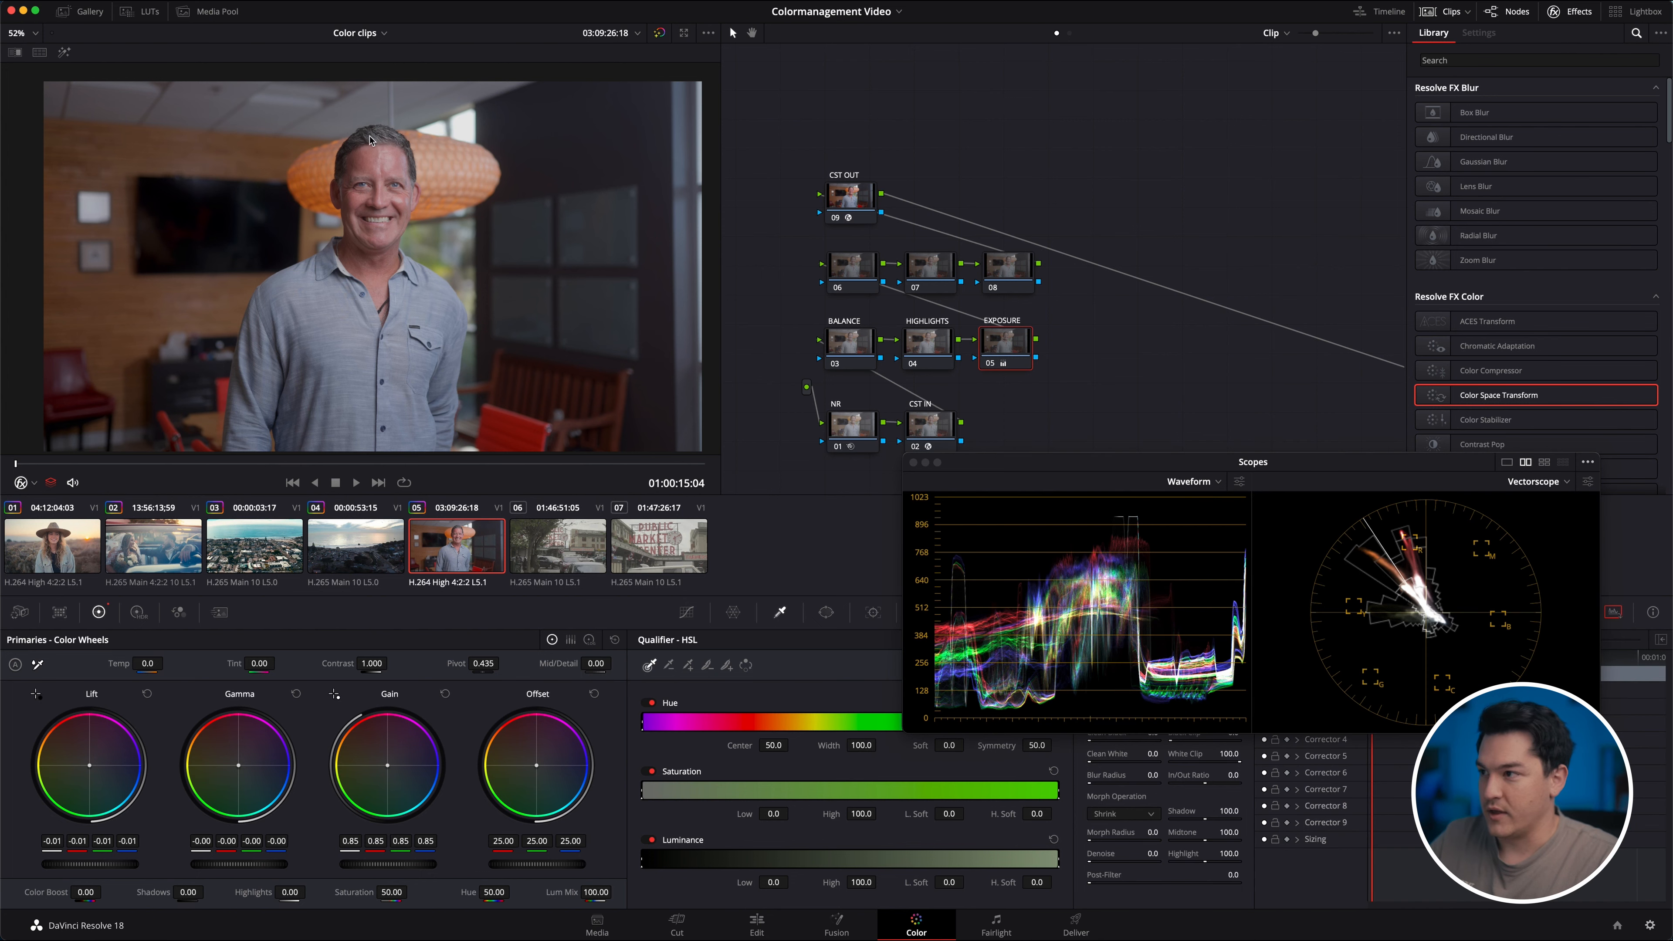
{"action": "left_click", "coordinate": [33, 483]}
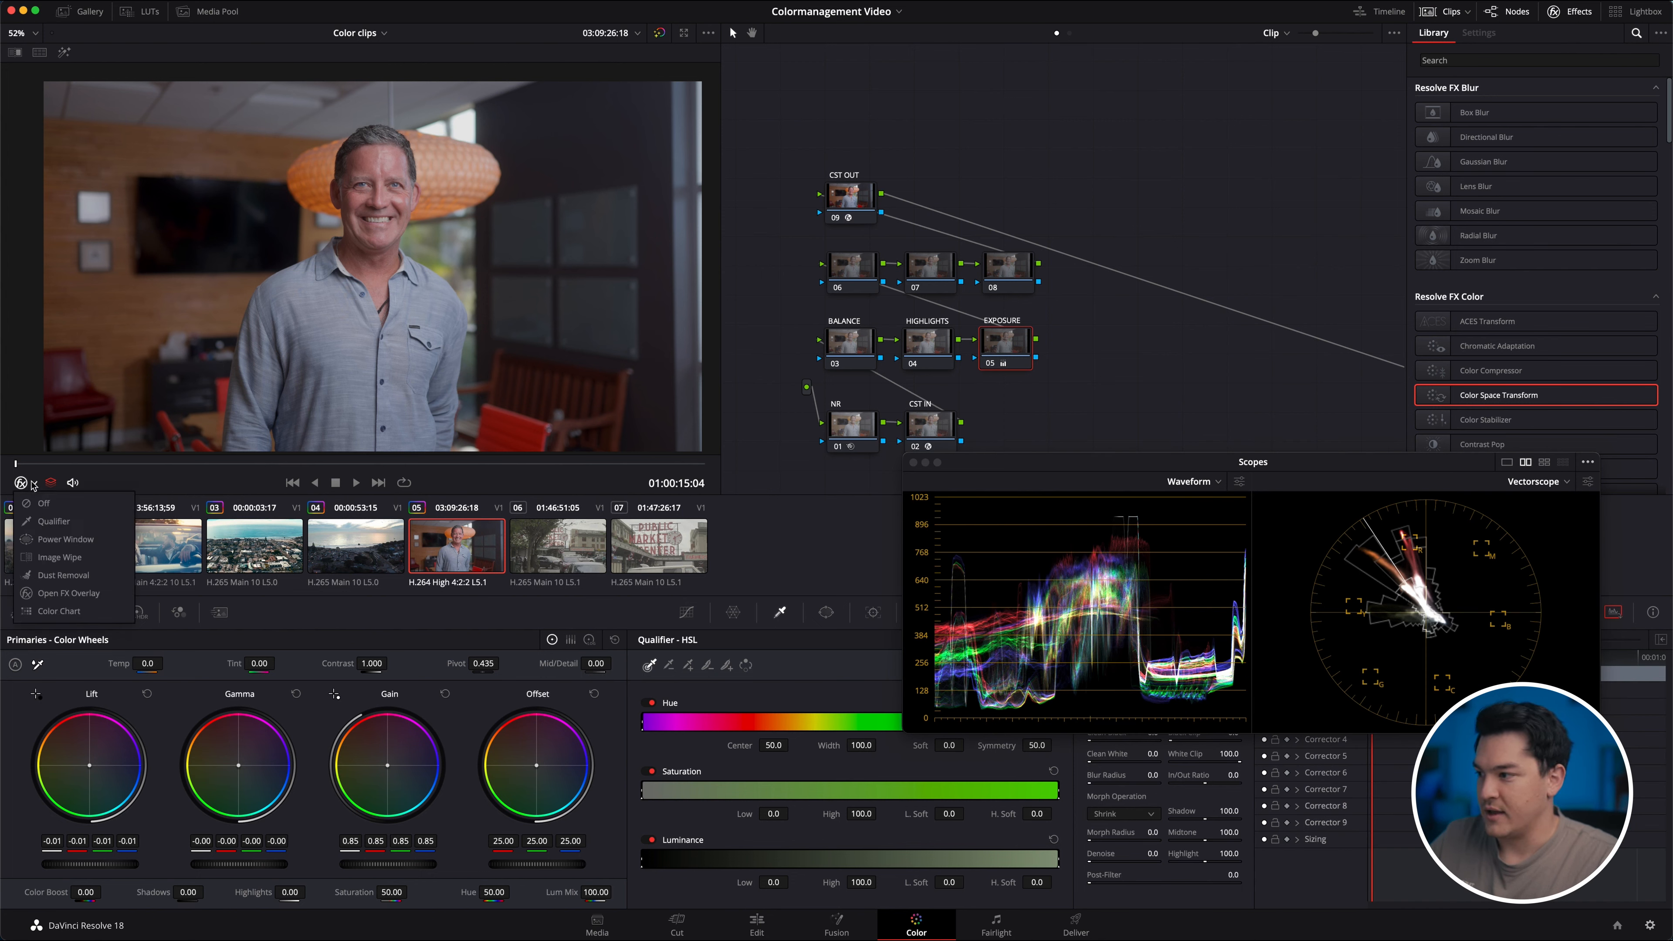
{"action": "left_click", "coordinate": [41, 521]}
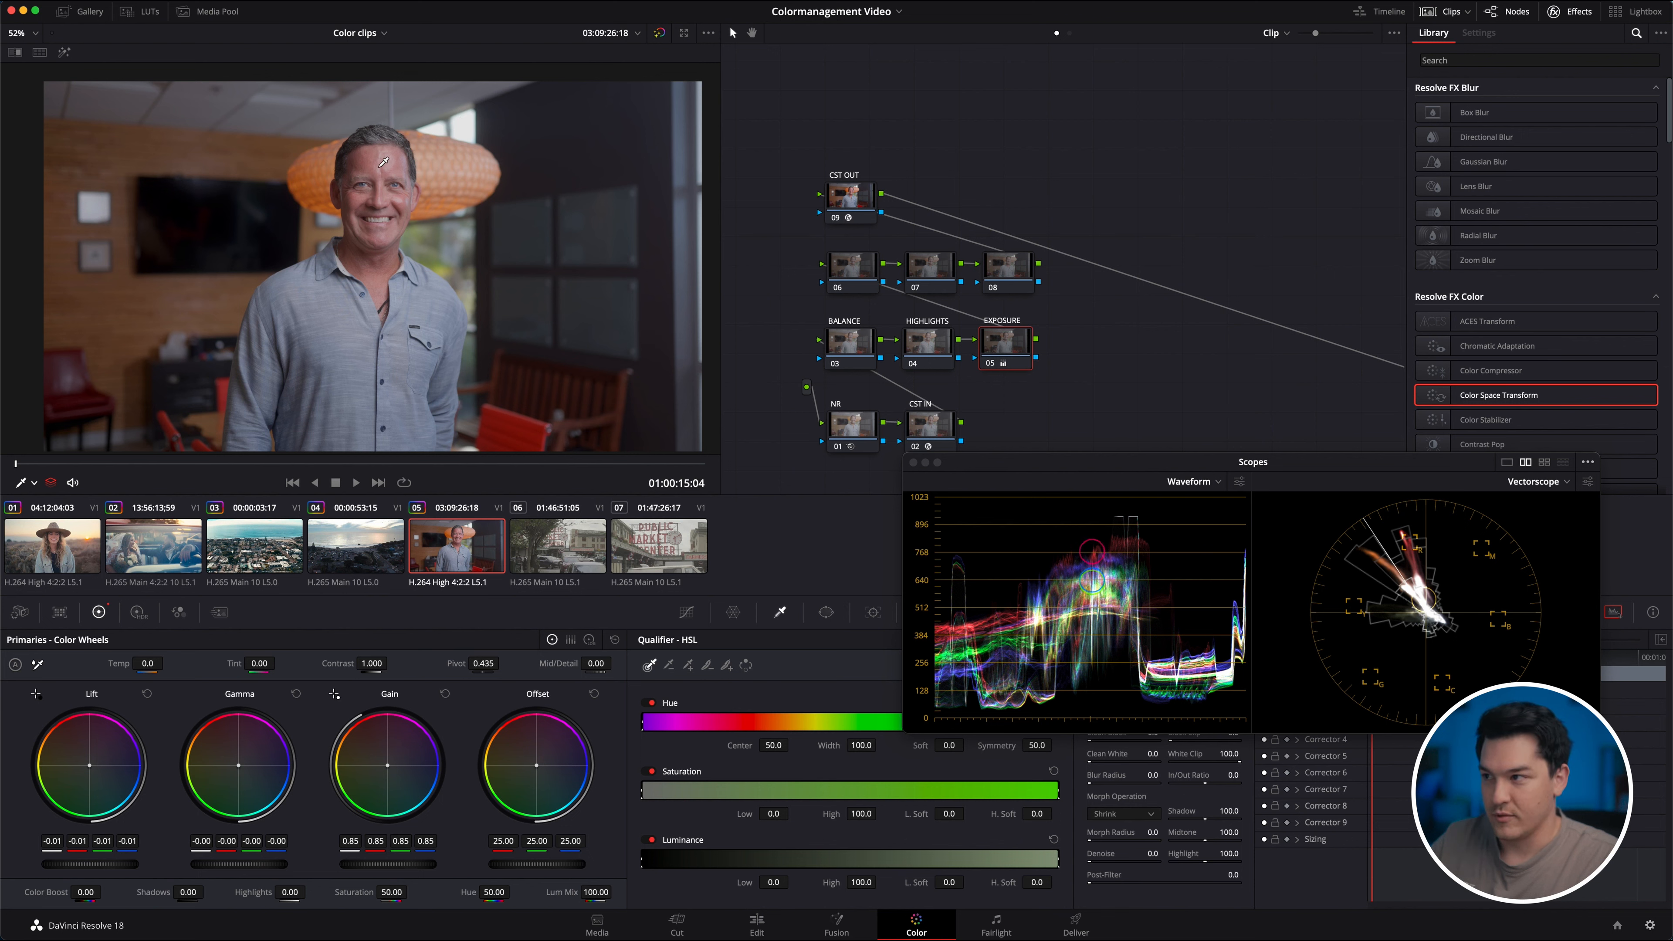
On the BALANCE node, reduce the red lift slightly, to just below 0.00.
{"action": "left_click", "coordinate": [862, 340]}
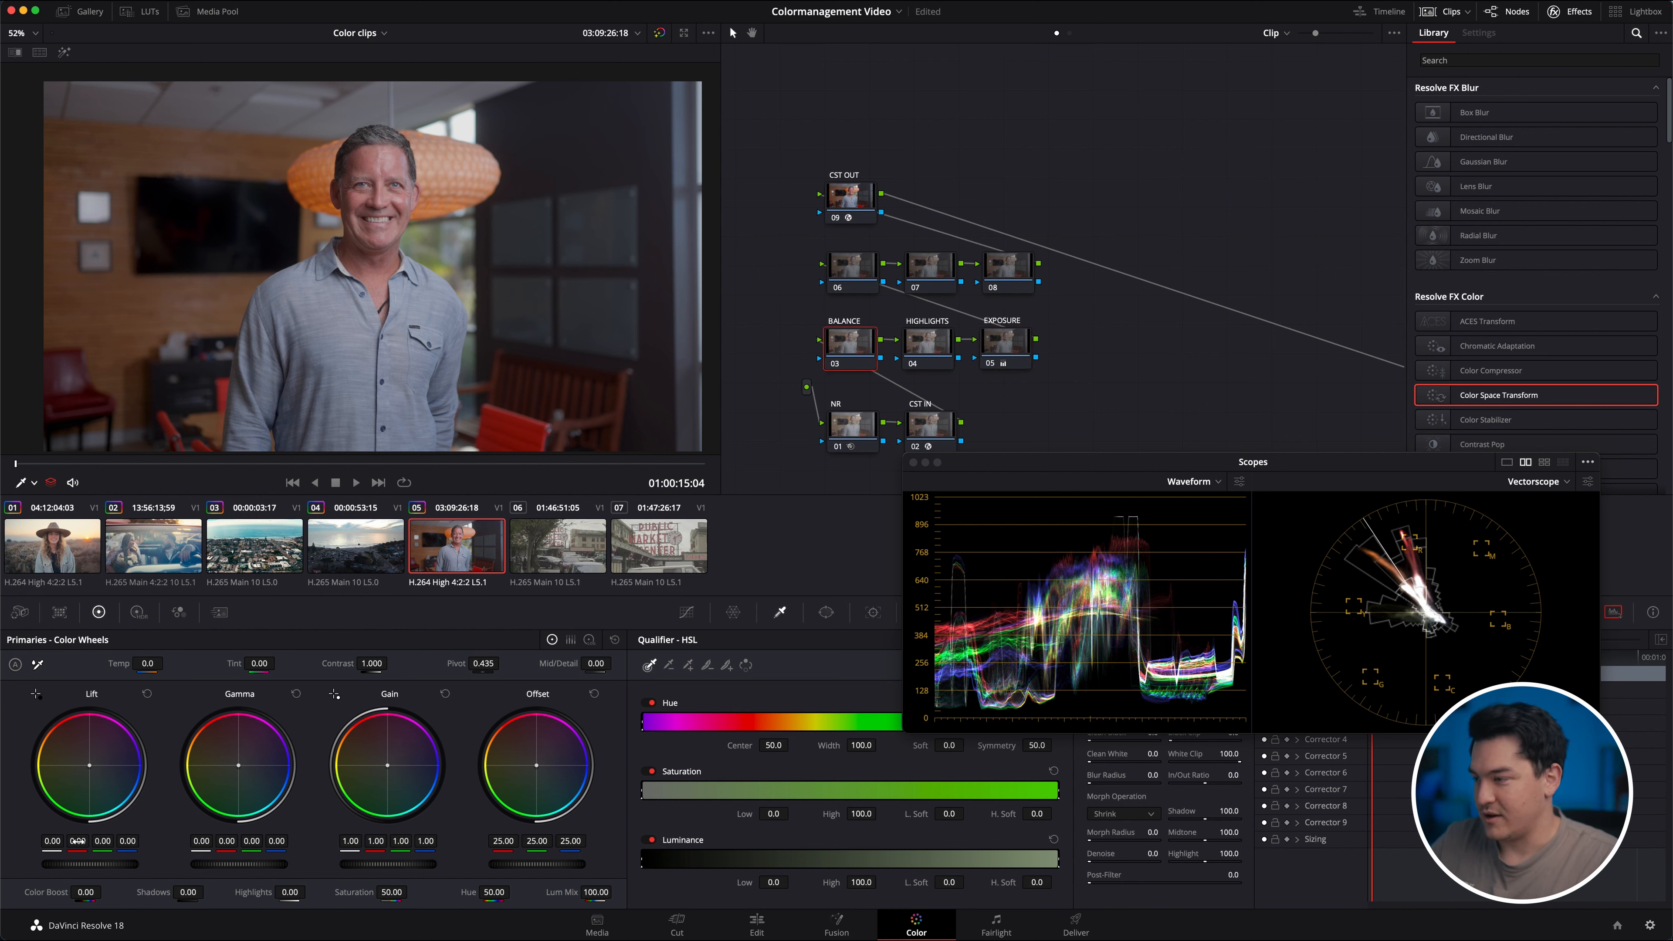
{"action": "left_click_drag", "start_coordinate": [76, 842], "coordinate": [75, 844]}
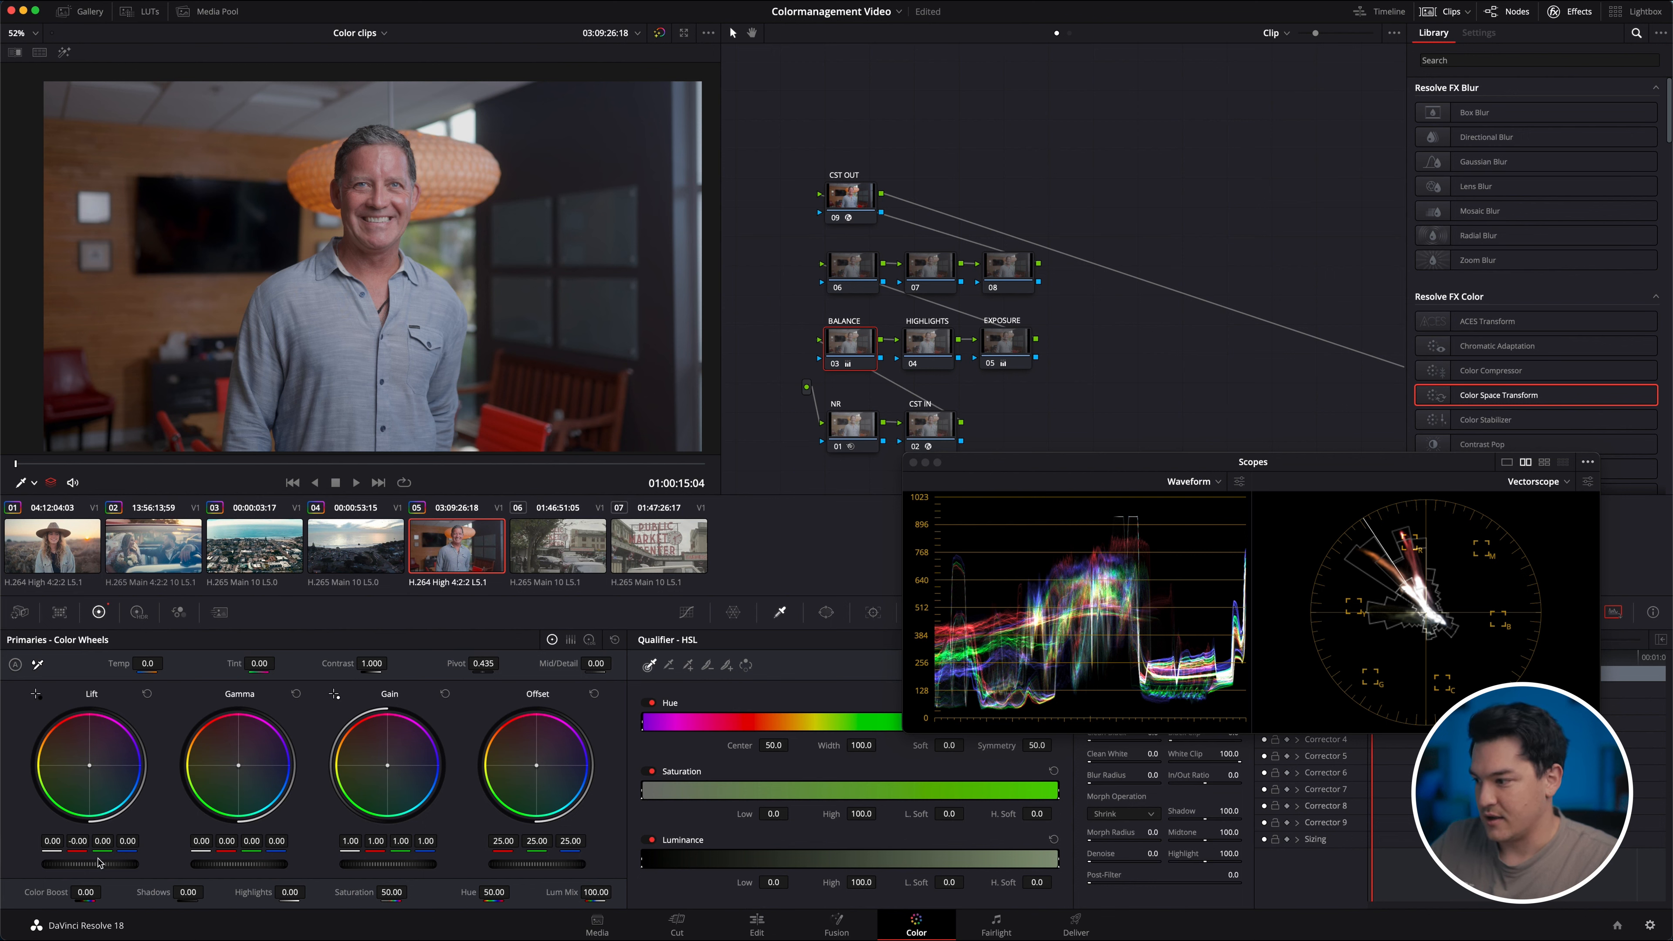
{"action": "left_click_drag", "start_coordinate": [83, 846], "coordinate": [83, 846]}
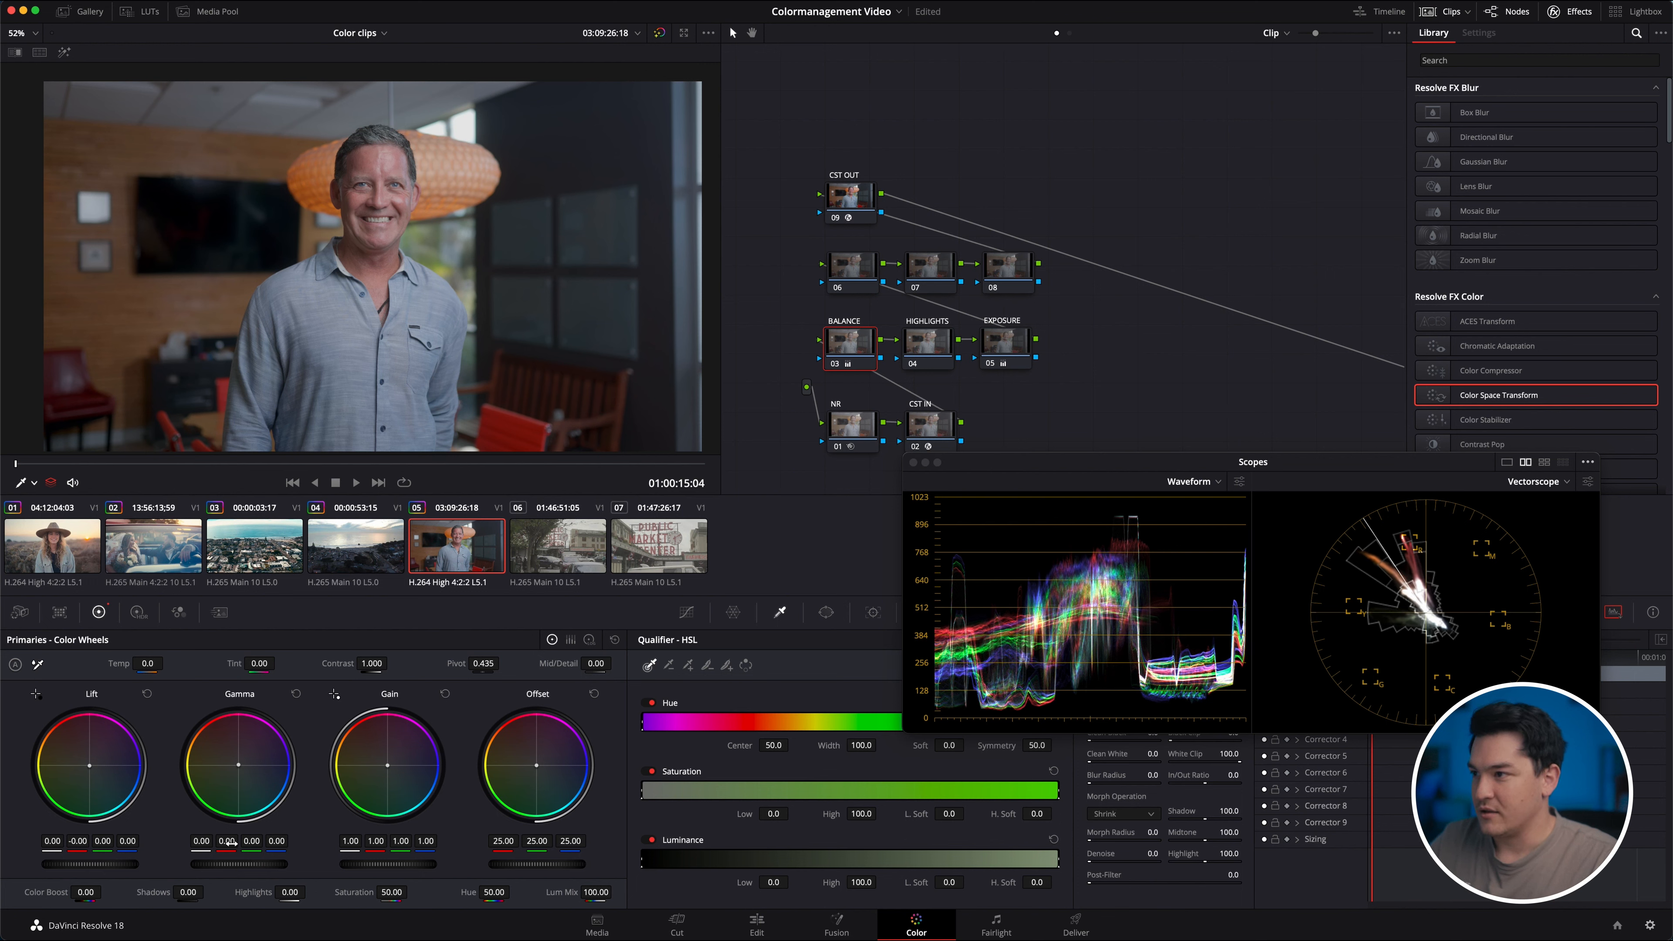
{"action": "left_click_drag", "start_coordinate": [231, 843], "coordinate": [234, 843]}
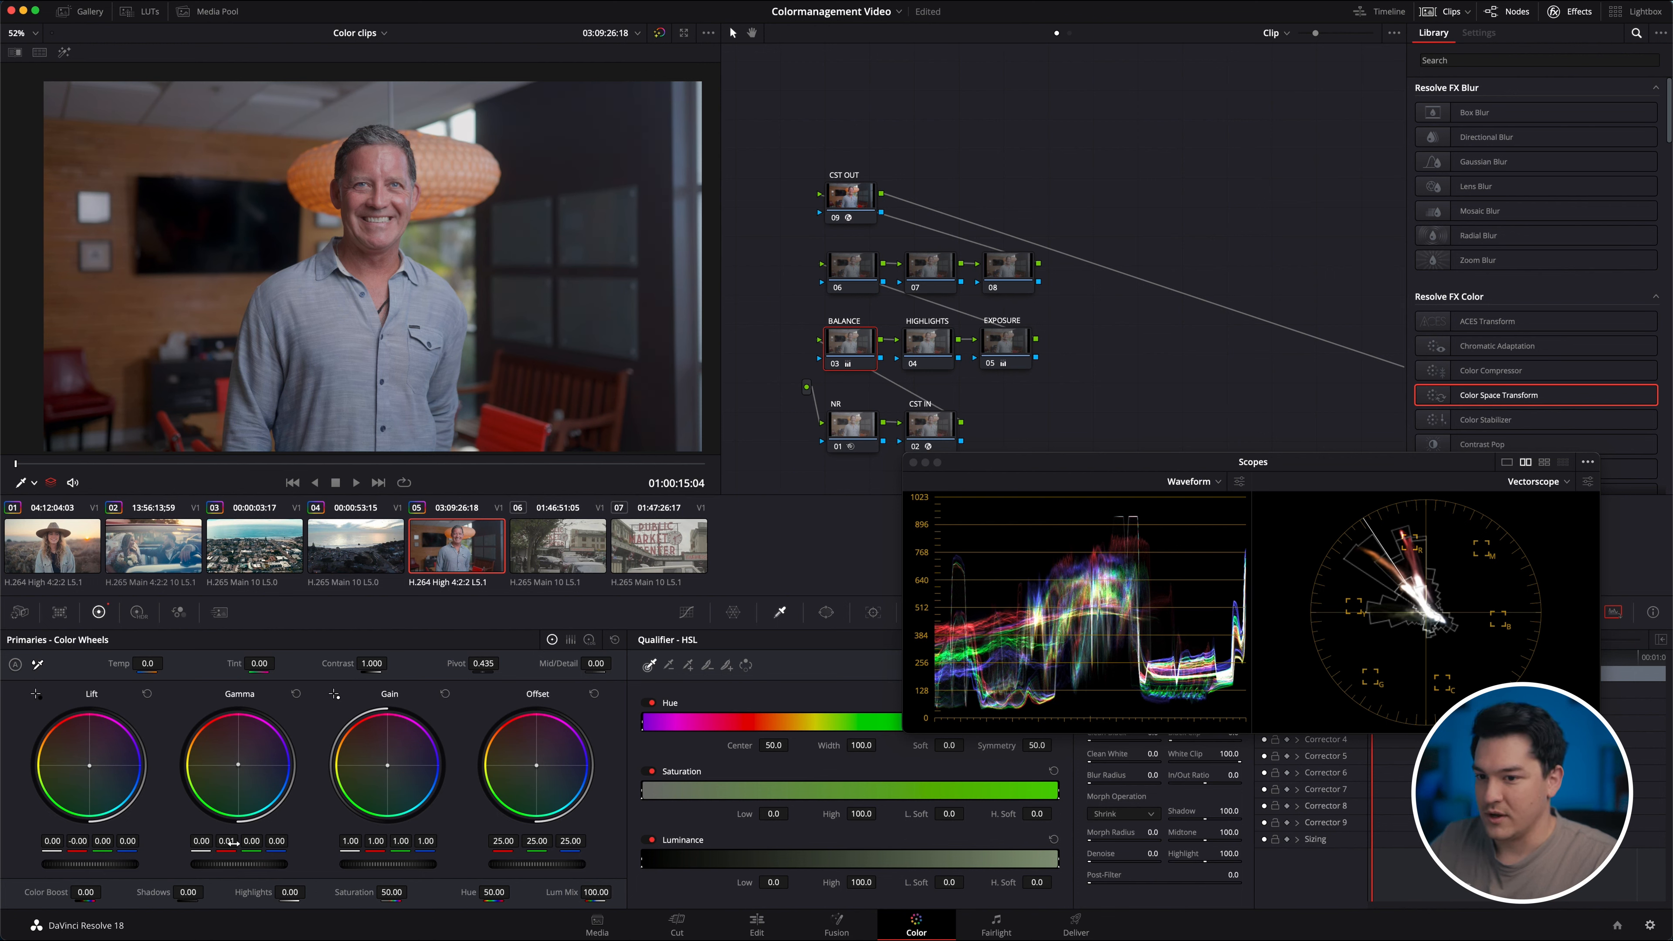
{"action": "left_click", "coordinate": [296, 693]}
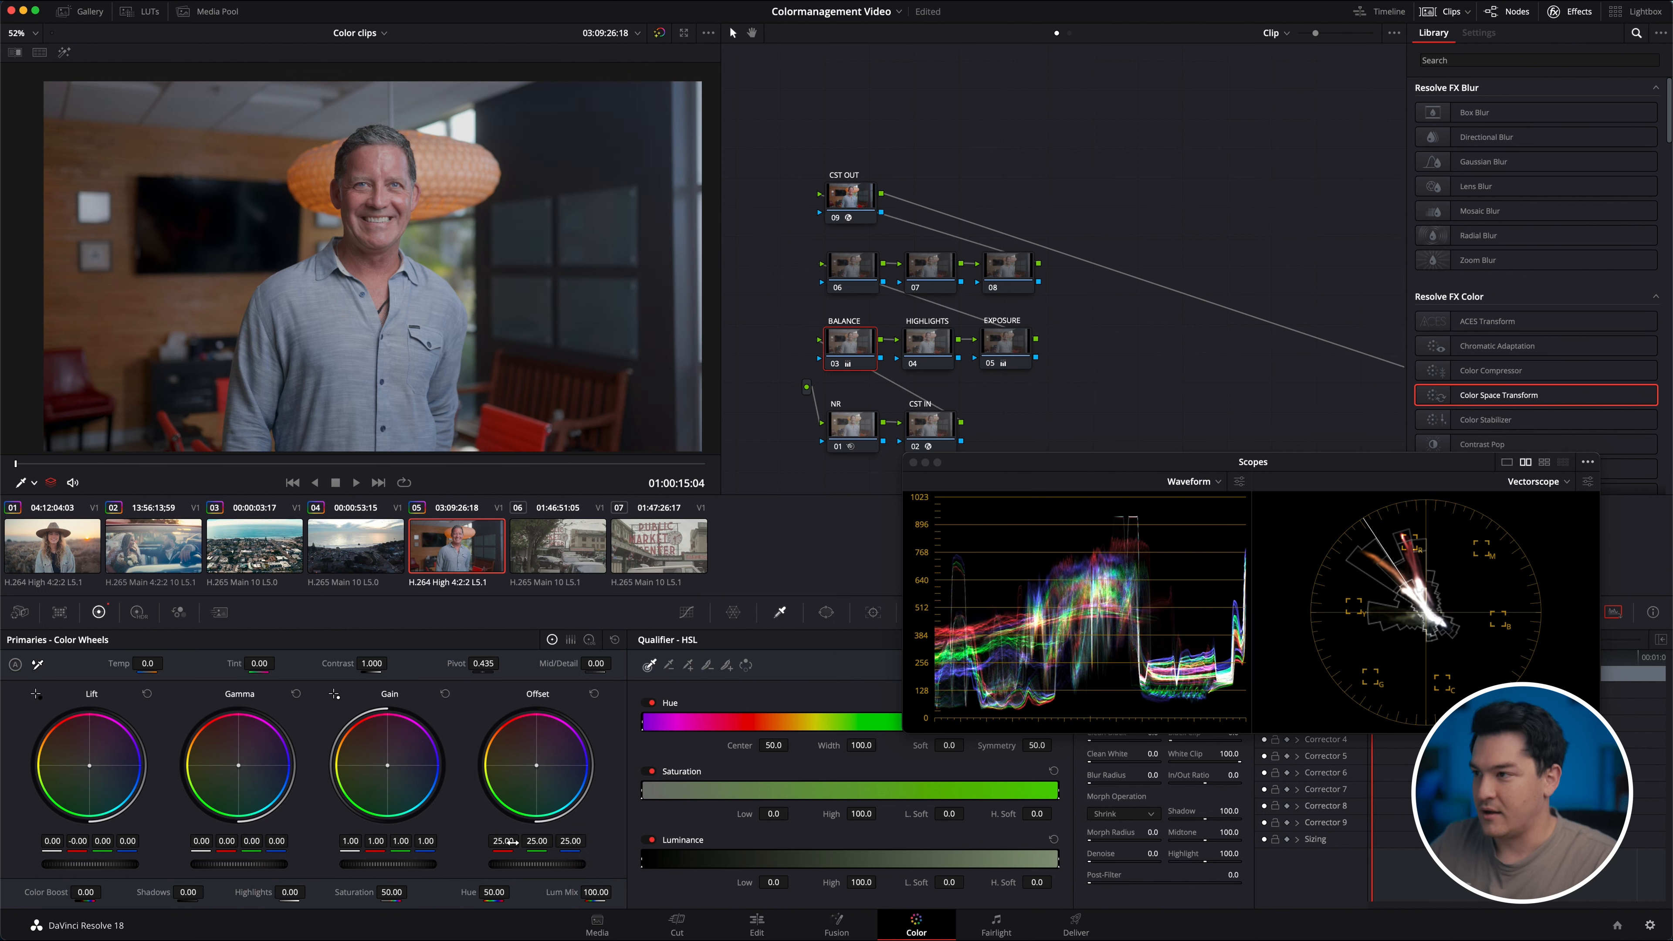
{"action": "left_click_drag", "start_coordinate": [570, 844], "coordinate": [572, 843]}
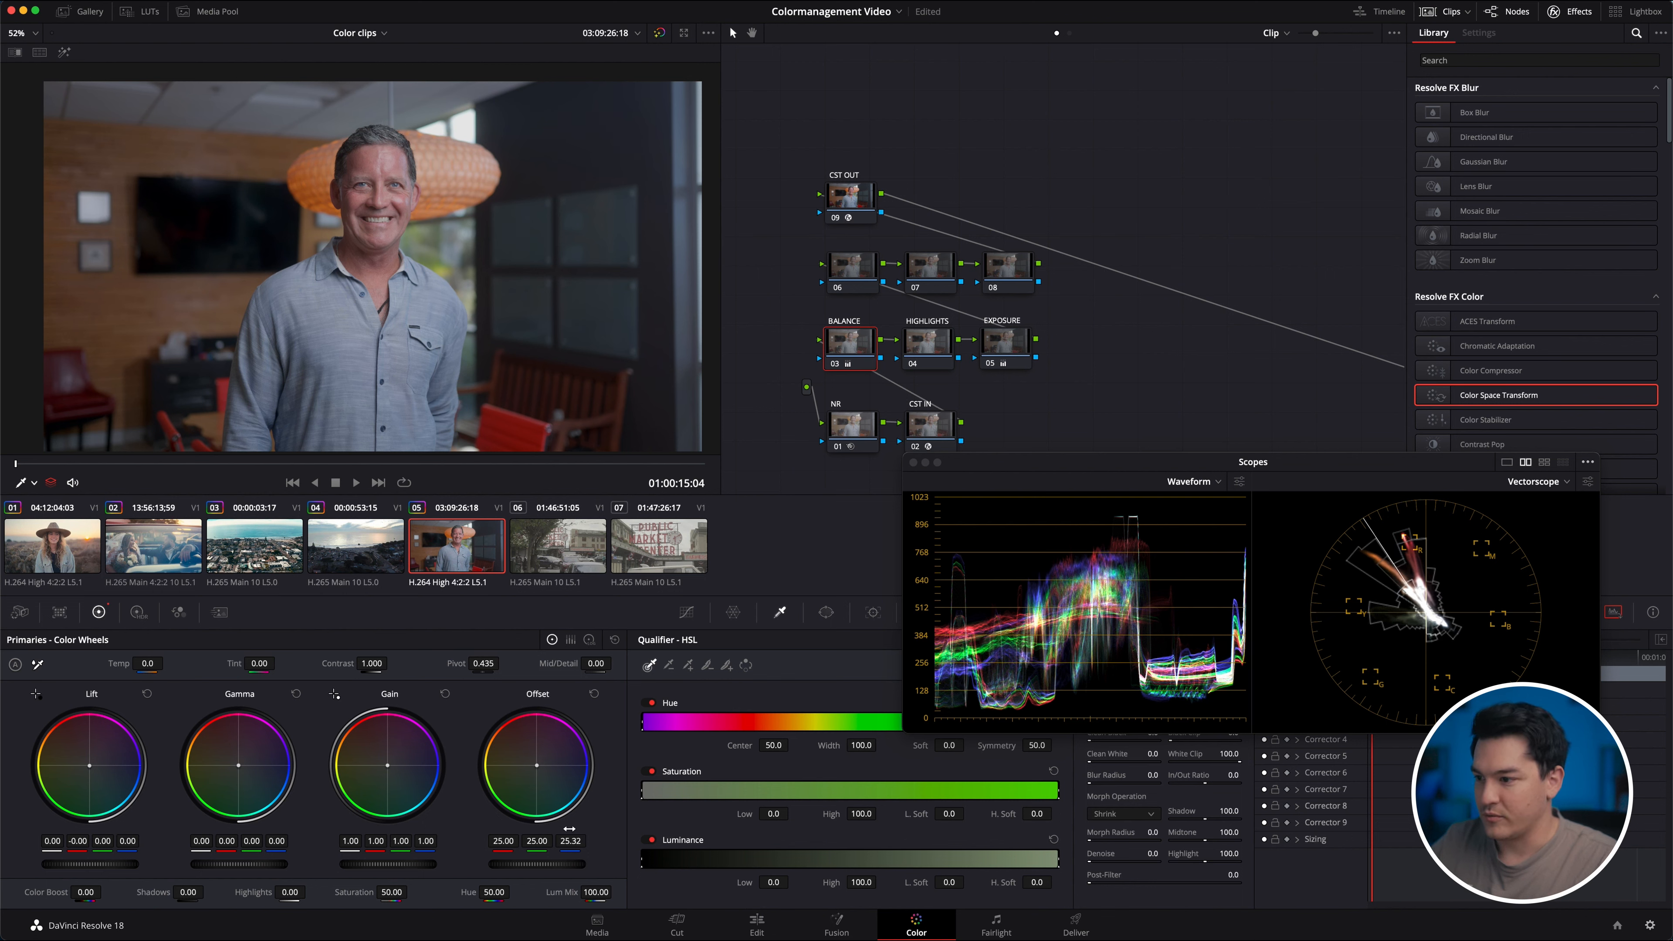
{"action": "left_click", "coordinate": [593, 693]}
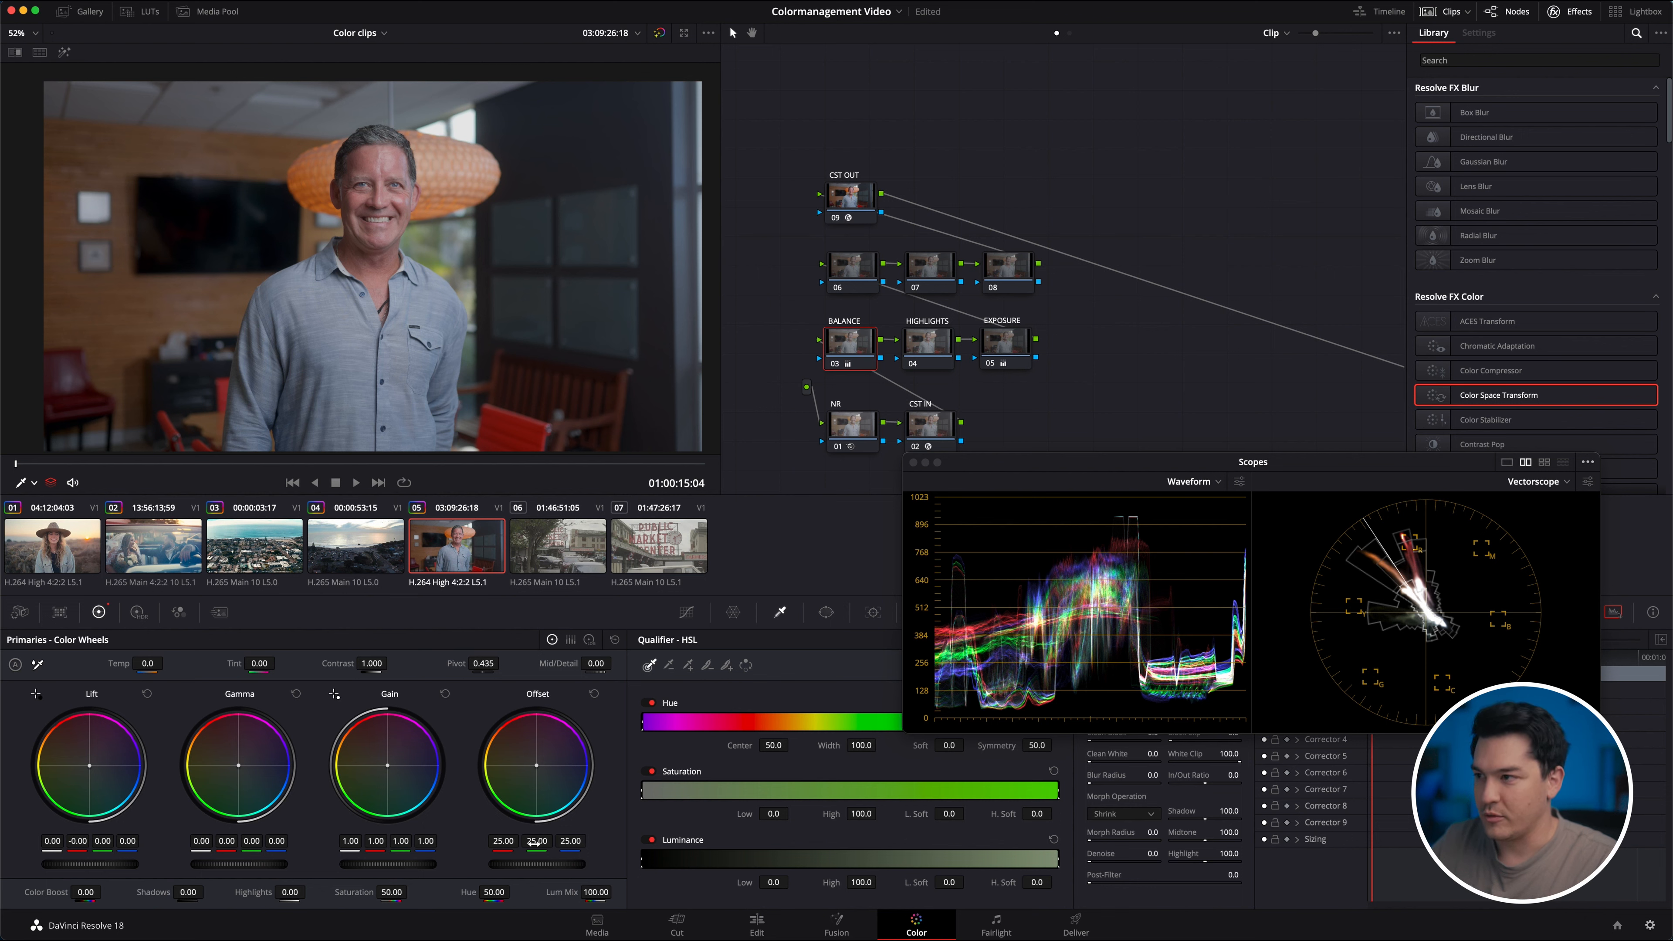
Raise the BALANCE node's green offset to 25.48.
{"action": "left_click_drag", "start_coordinate": [535, 843], "coordinate": [538, 845]}
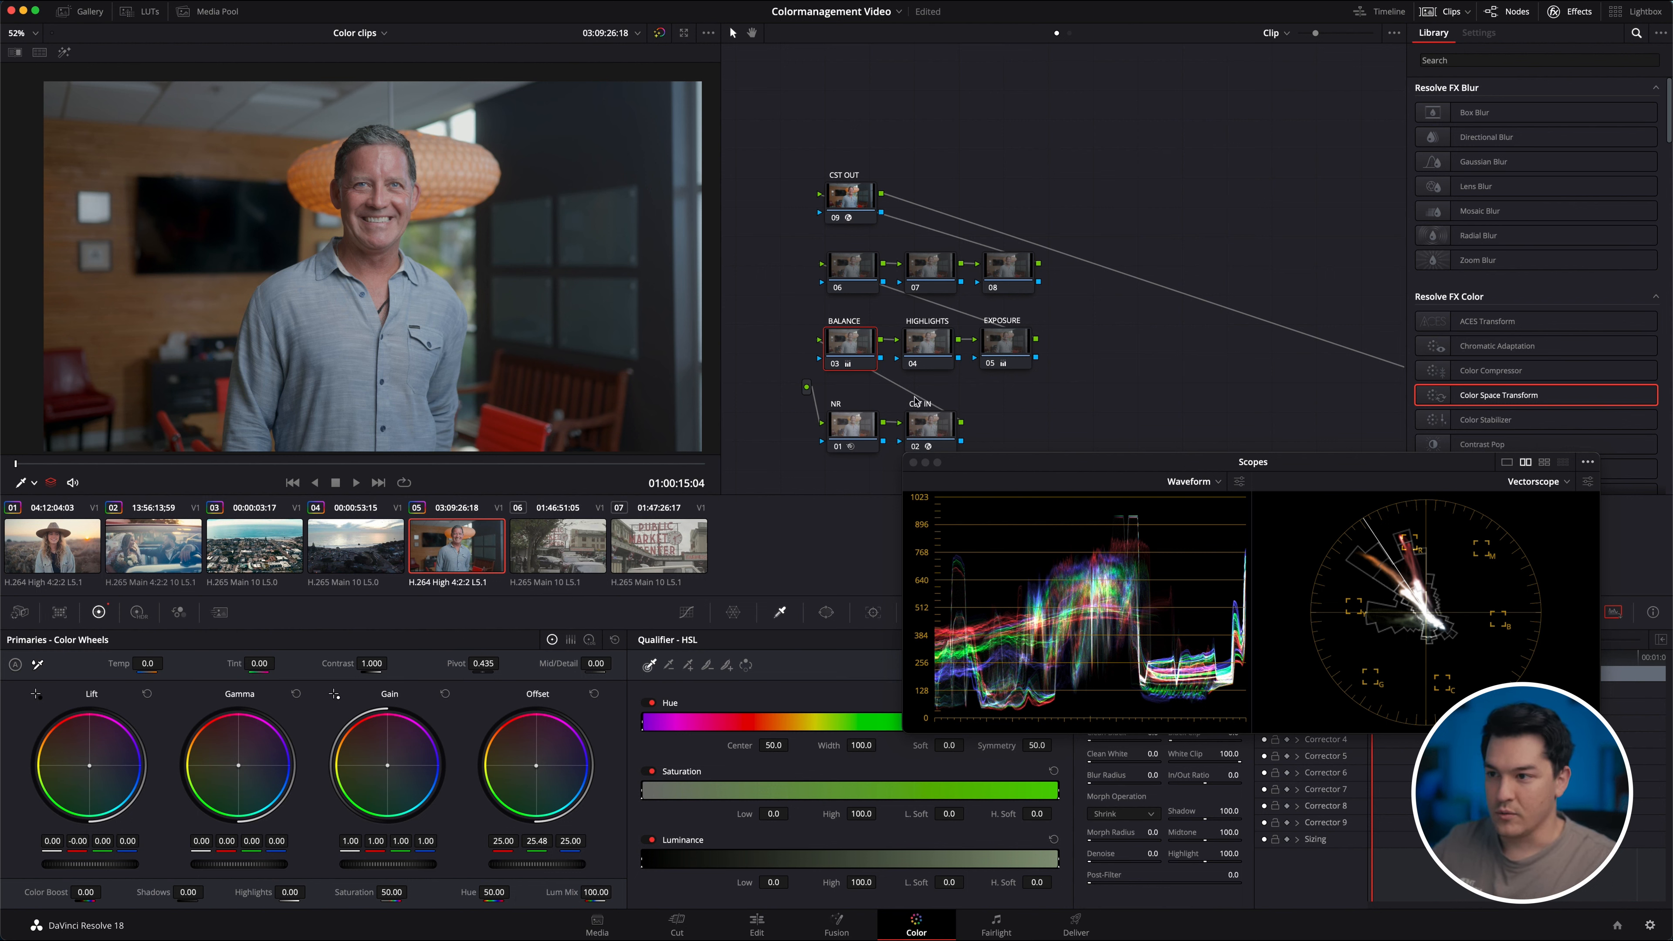
On the HIGHLIGHTS node, qualify the bright areas with luminance low at 64.5 and low softness at 5.6, checking the selection with the highlight view.
{"action": "left_click", "coordinate": [944, 348]}
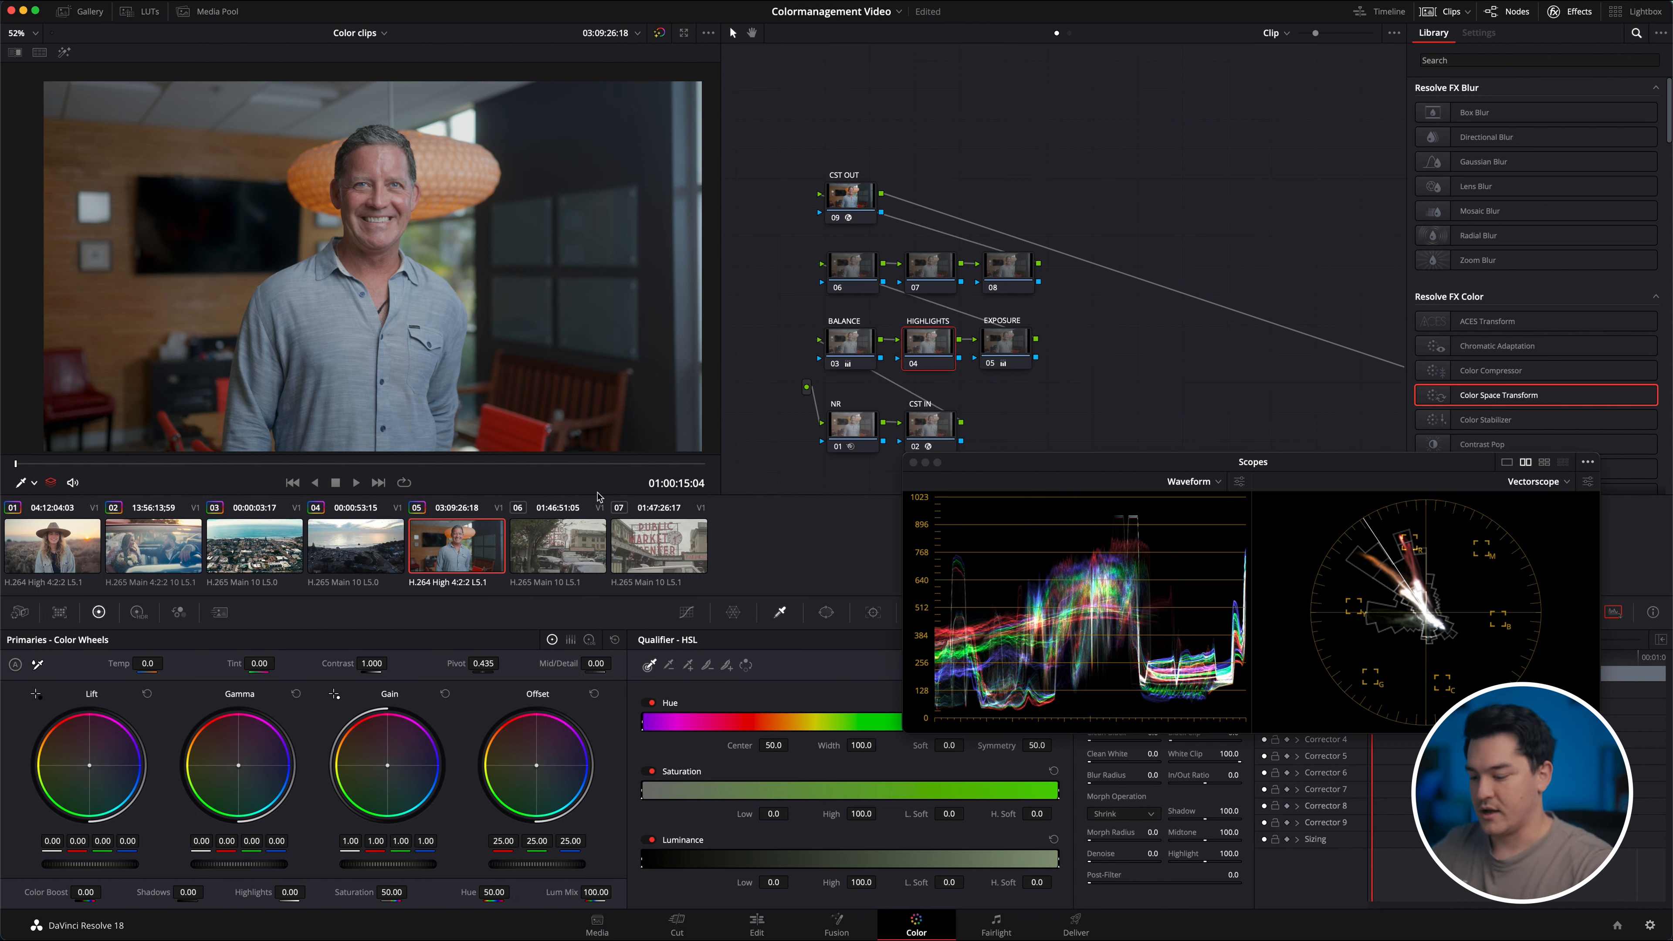
{"action": "key", "text": "shift+h"}
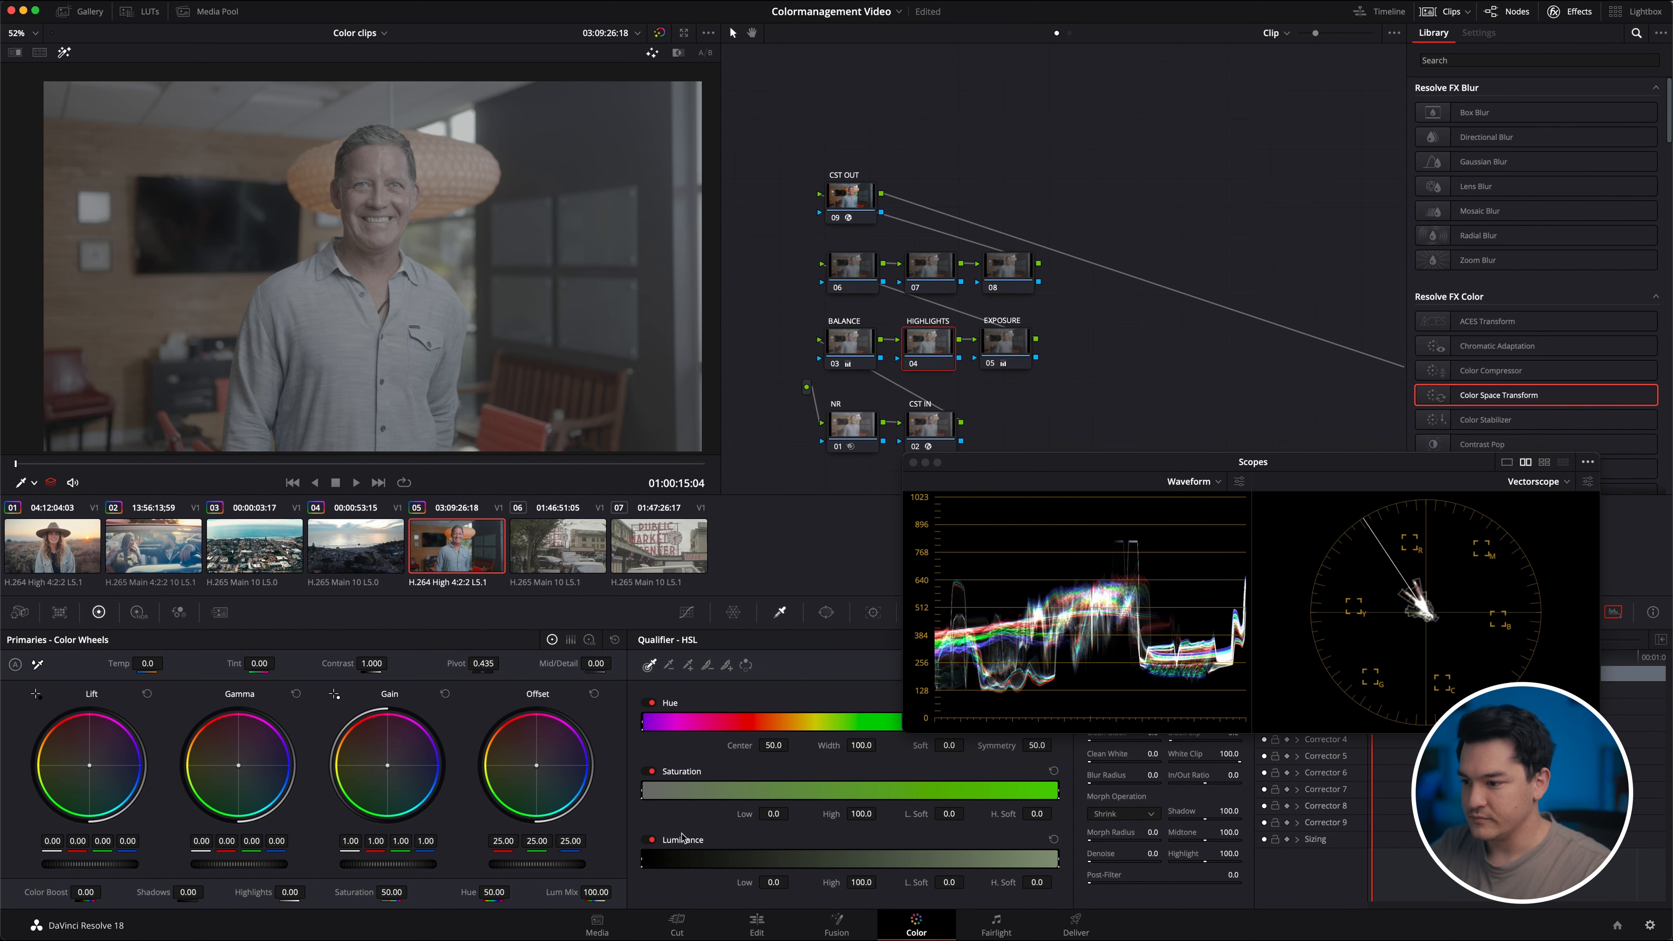
{"action": "left_click_drag", "start_coordinate": [643, 860], "coordinate": [792, 861]}
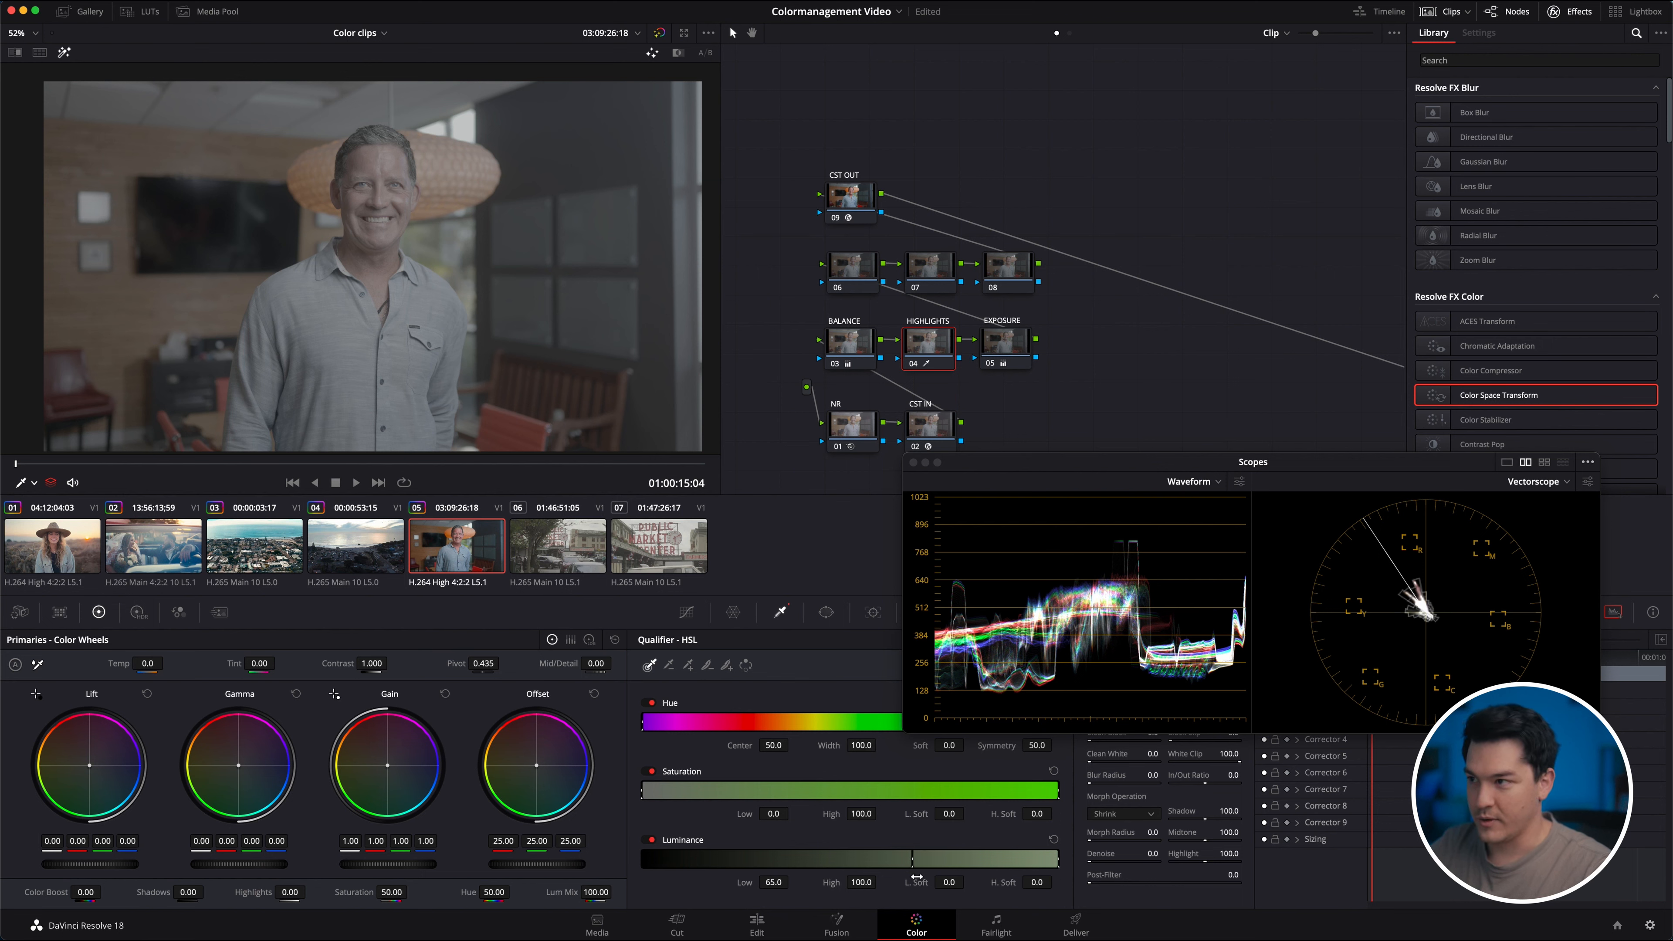
{"action": "mouse_move", "coordinate": [916, 877]}
{"action": "left_mouse_down"}
{"action": "mouse_move", "coordinate": [941, 876]}
{"action": "mouse_move", "coordinate": [913, 872]}
{"action": "left_mouse_up"}
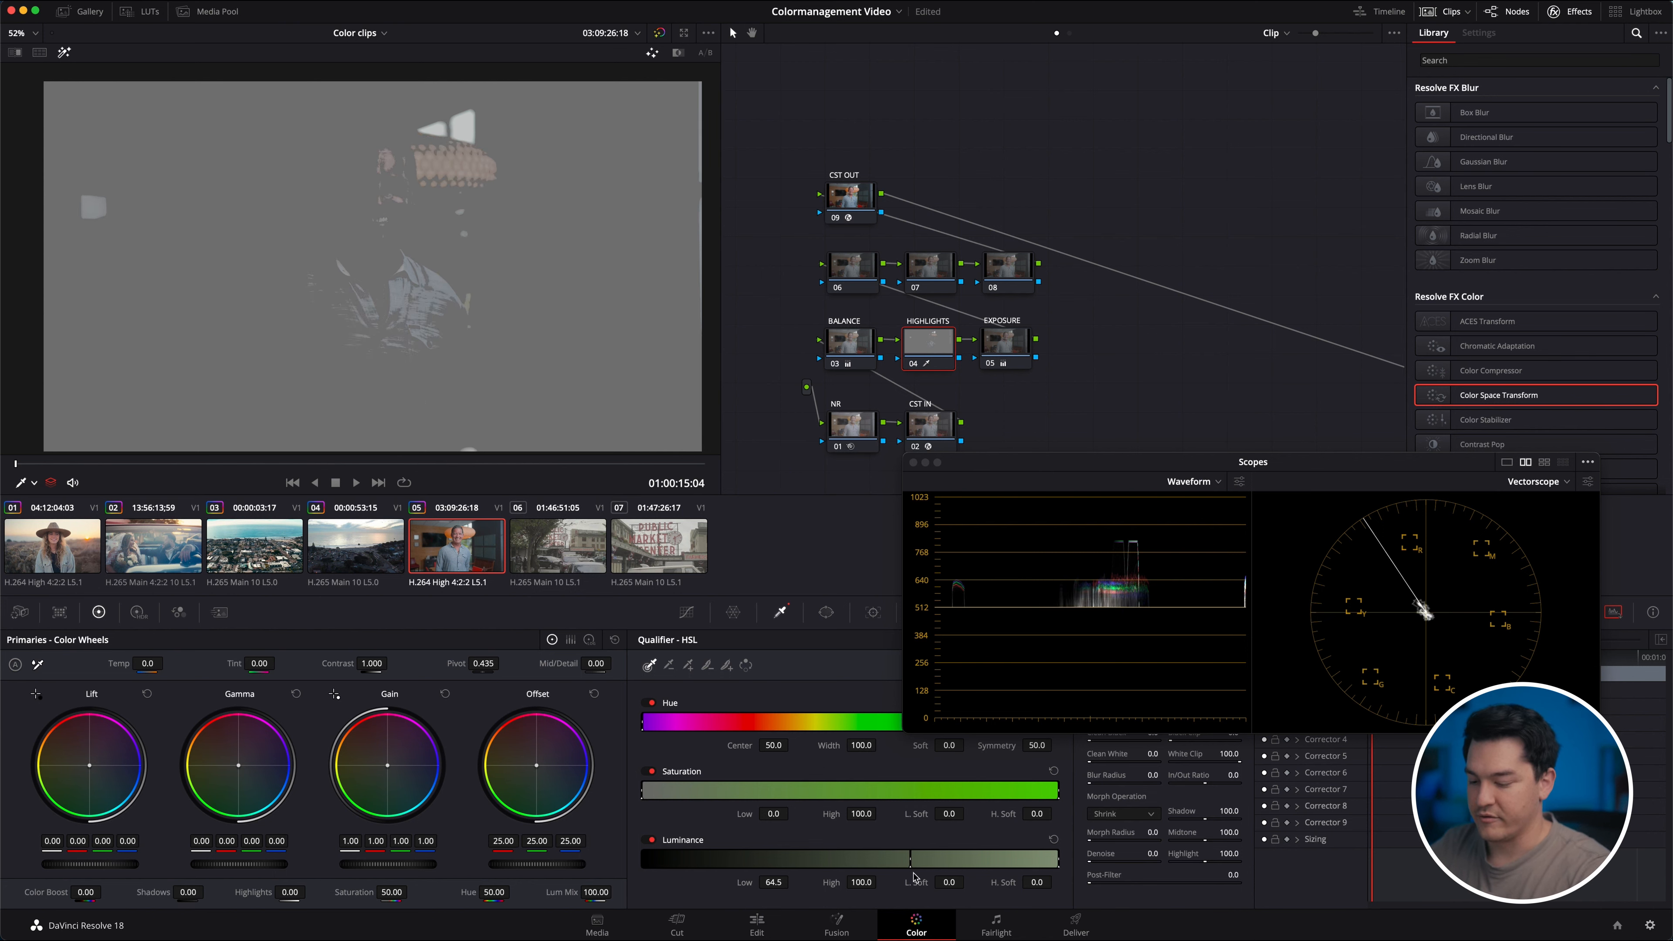
{"action": "key", "text": "shift+h"}
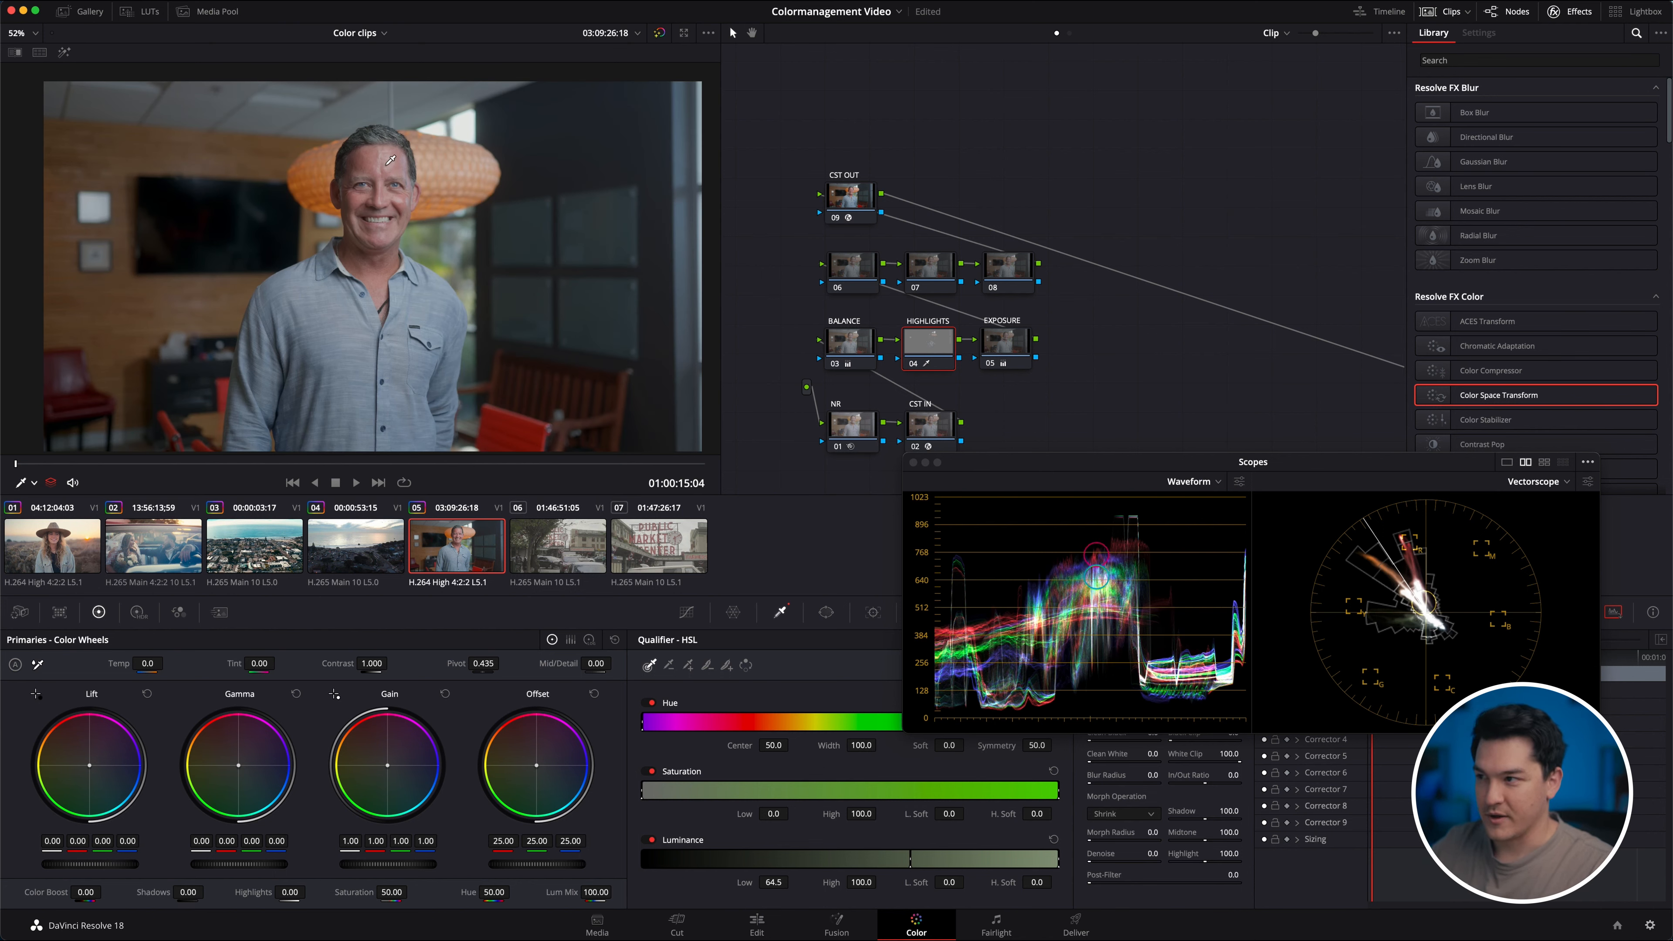
{"action": "left_click_drag", "start_coordinate": [928, 882], "coordinate": [955, 882]}
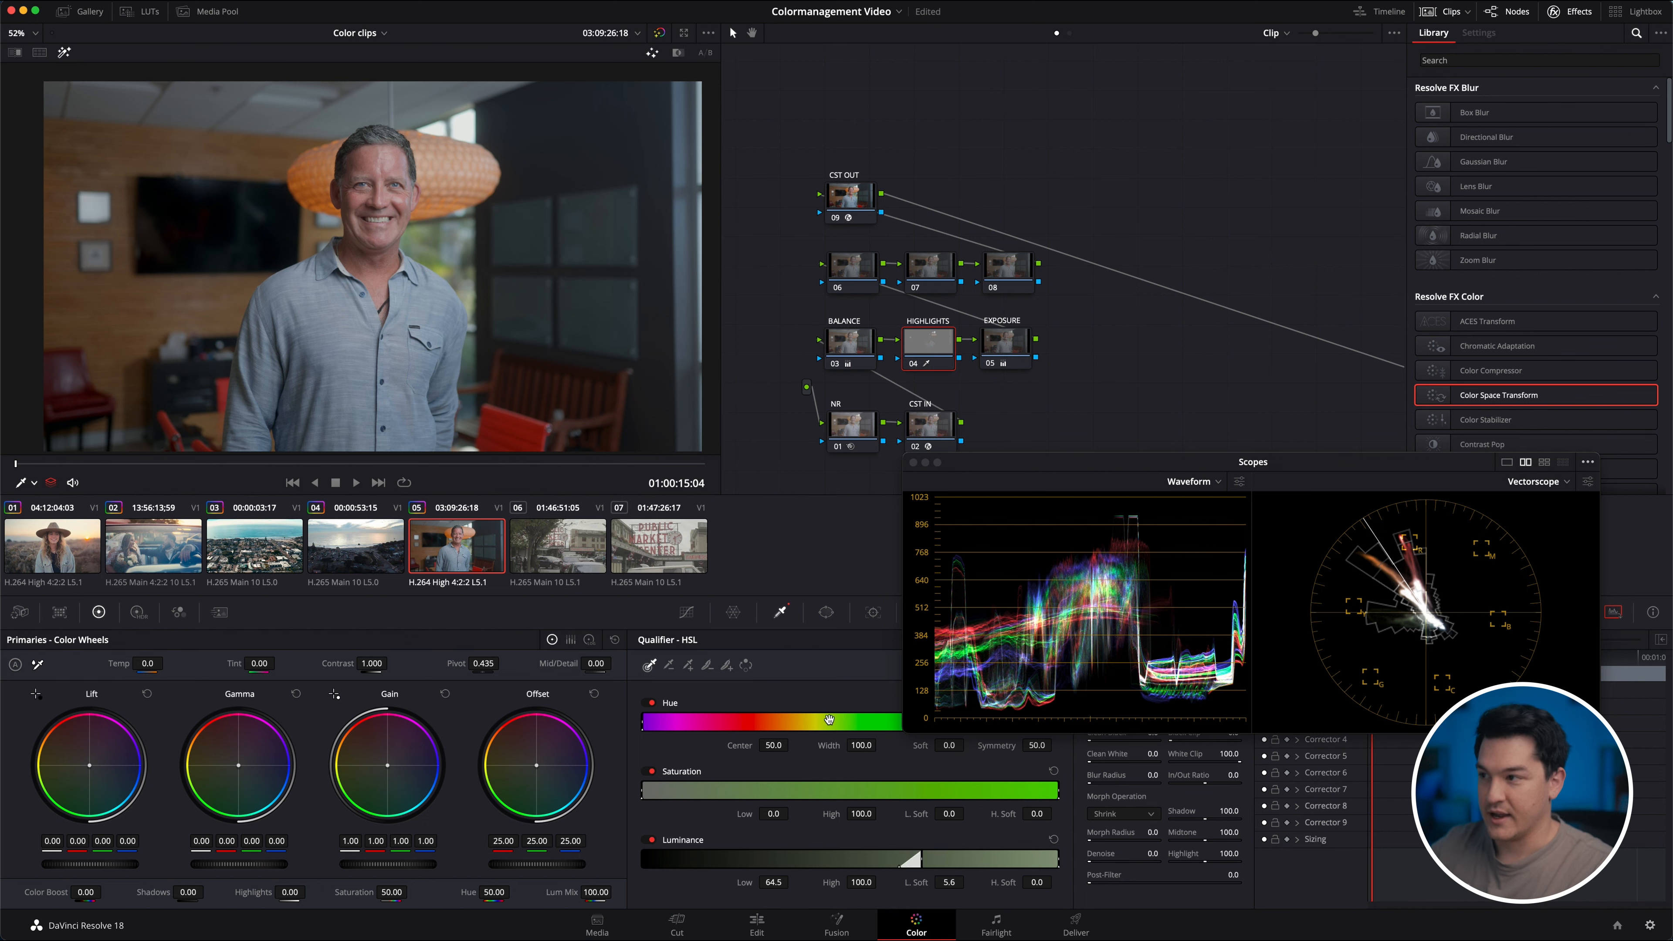
On the HIGHLIGHTS node, lower Highlights to -56.50 and raise Saturation to 57.40 within the qualified bright areas.
{"action": "key", "text": "shift+h"}
{"action": "key", "text": "shift+h"}
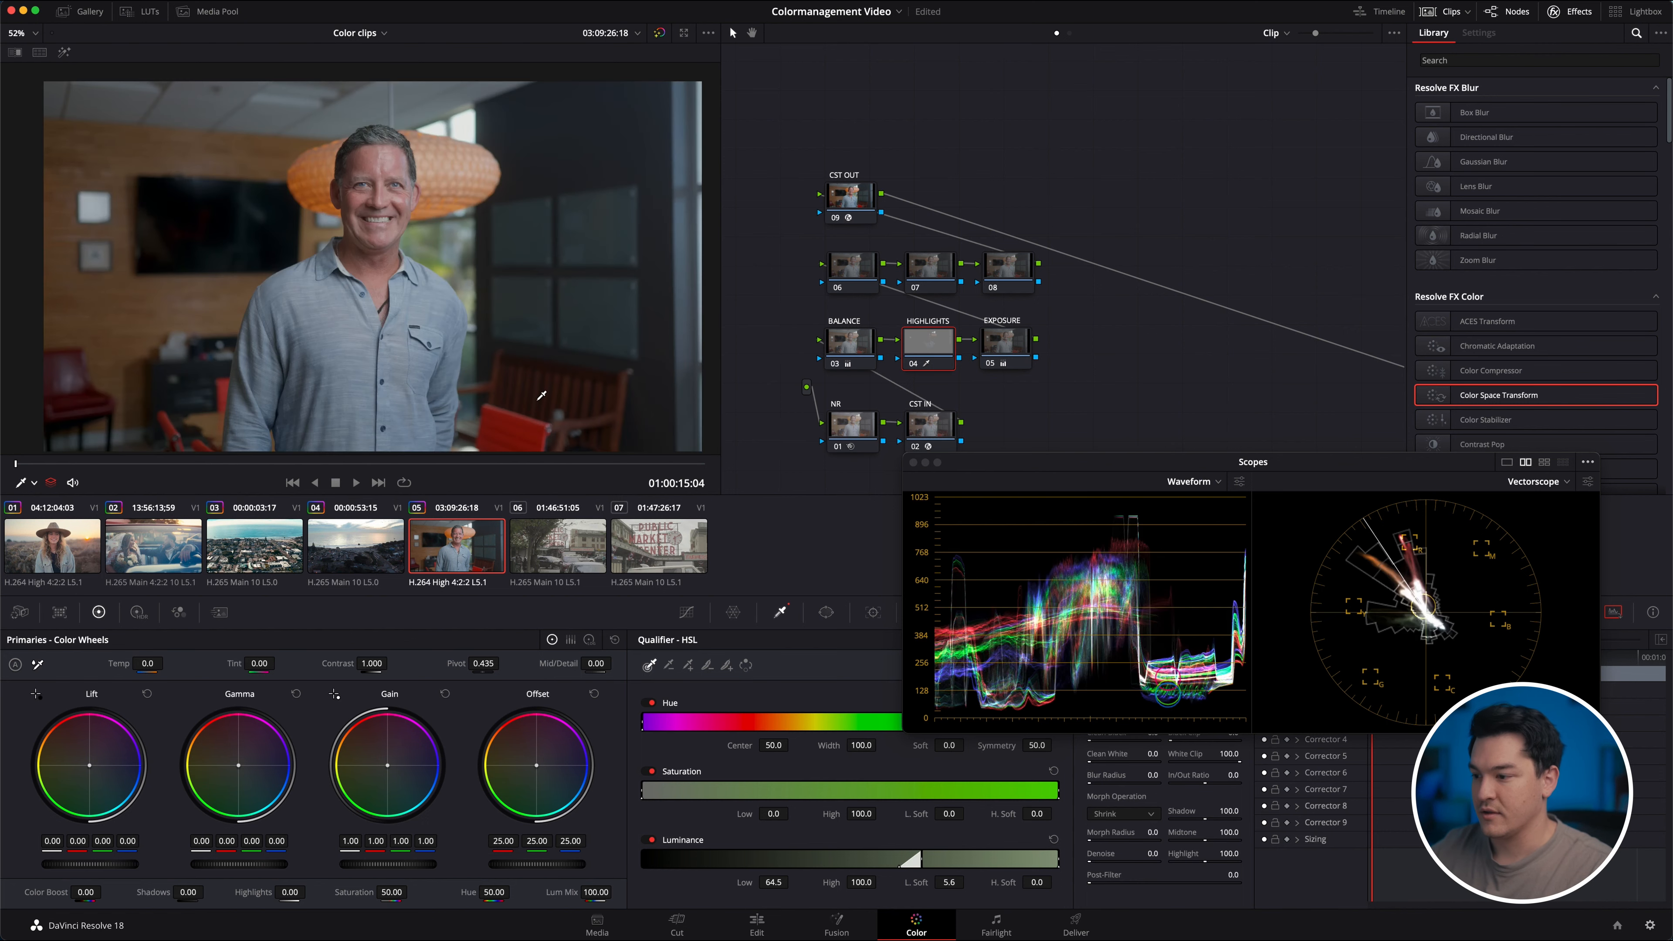
{"action": "left_click_drag", "start_coordinate": [290, 891], "coordinate": [212, 892]}
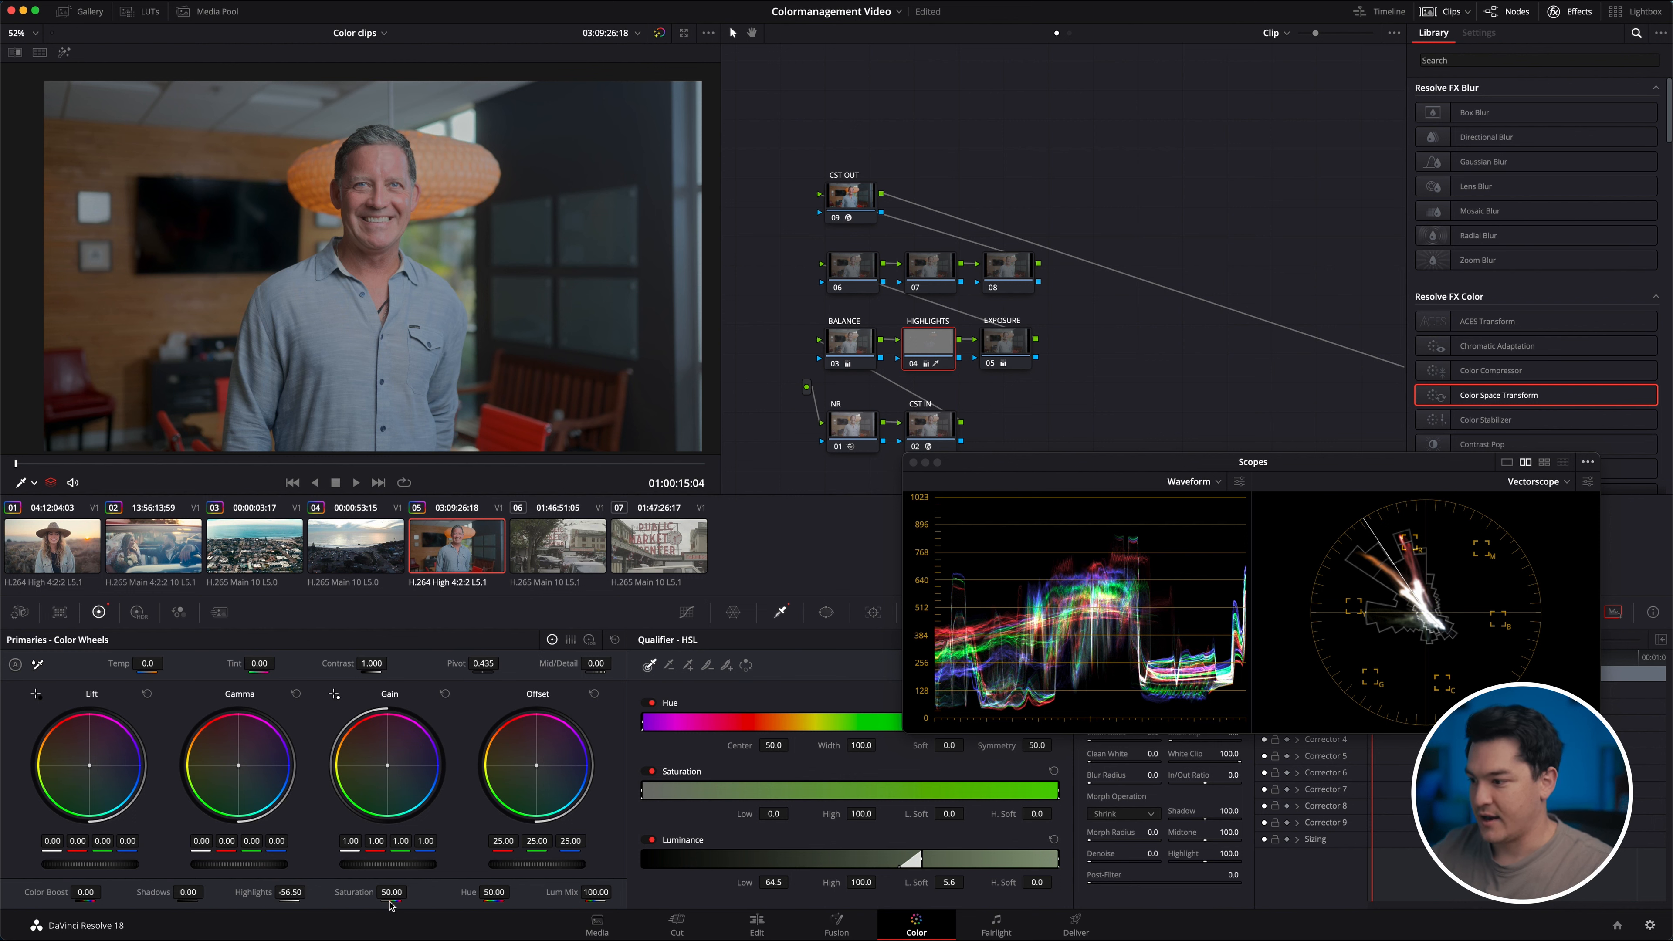
{"action": "left_click_drag", "start_coordinate": [392, 893], "coordinate": [416, 890]}
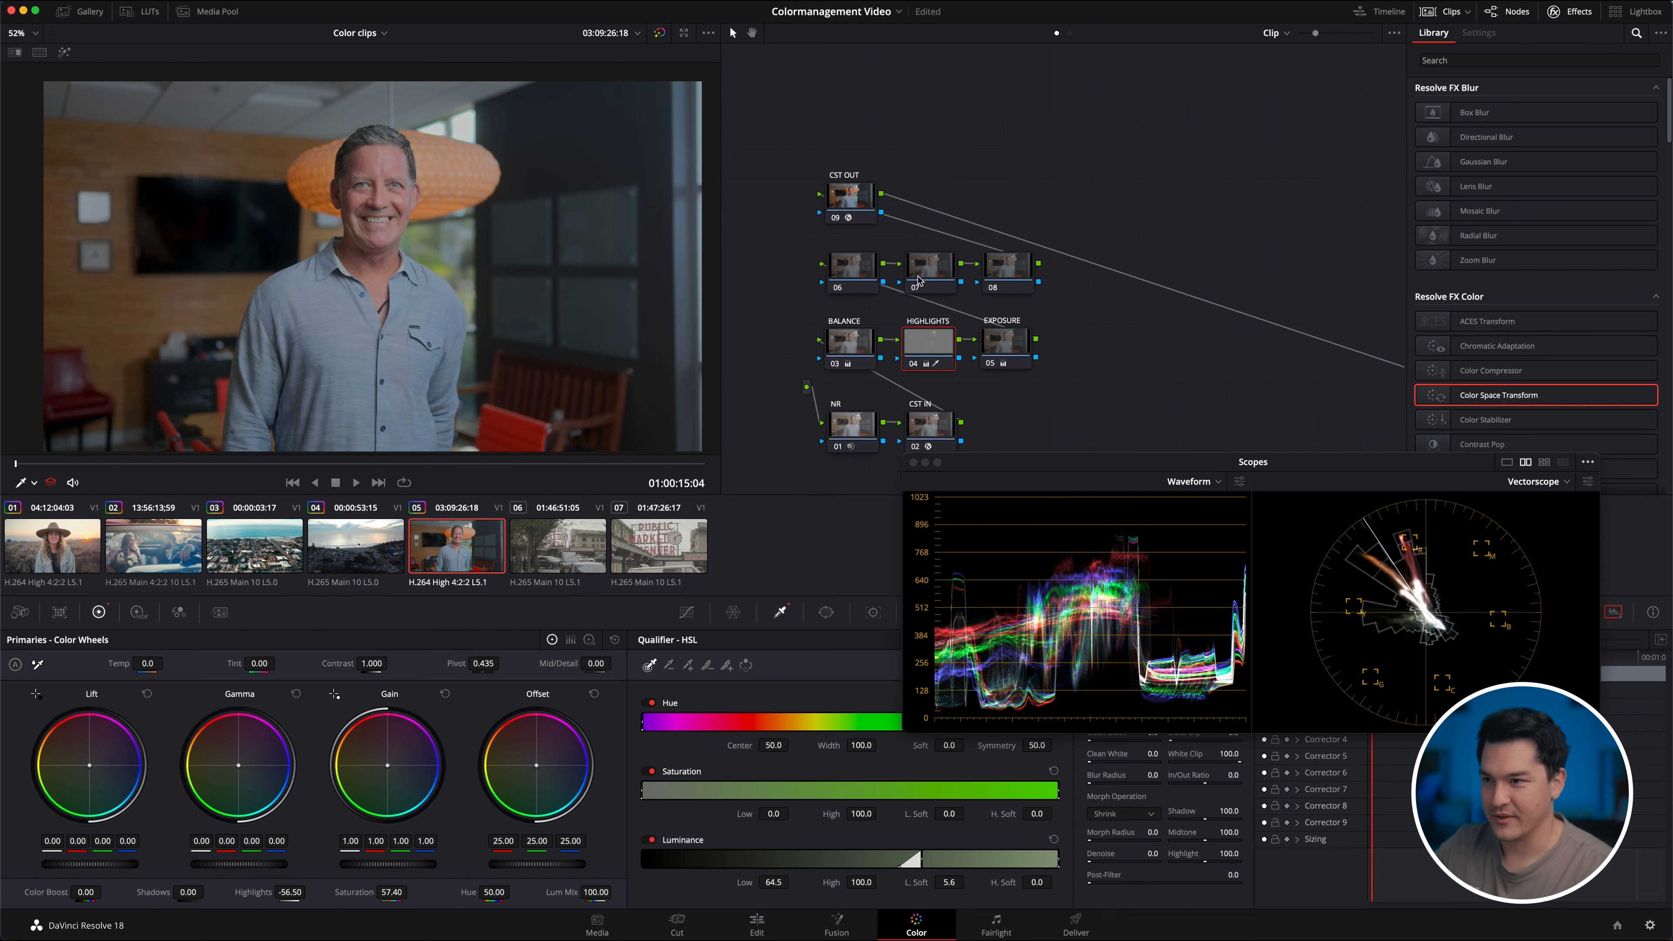
Add a serial SKIN node after EXPOSURE and rotate the hue sampled from the man's forehead by -6.05 in Hue Vs Hue.
{"action": "left_click", "coordinate": [1005, 339]}
{"action": "key", "text": "alt+s"}
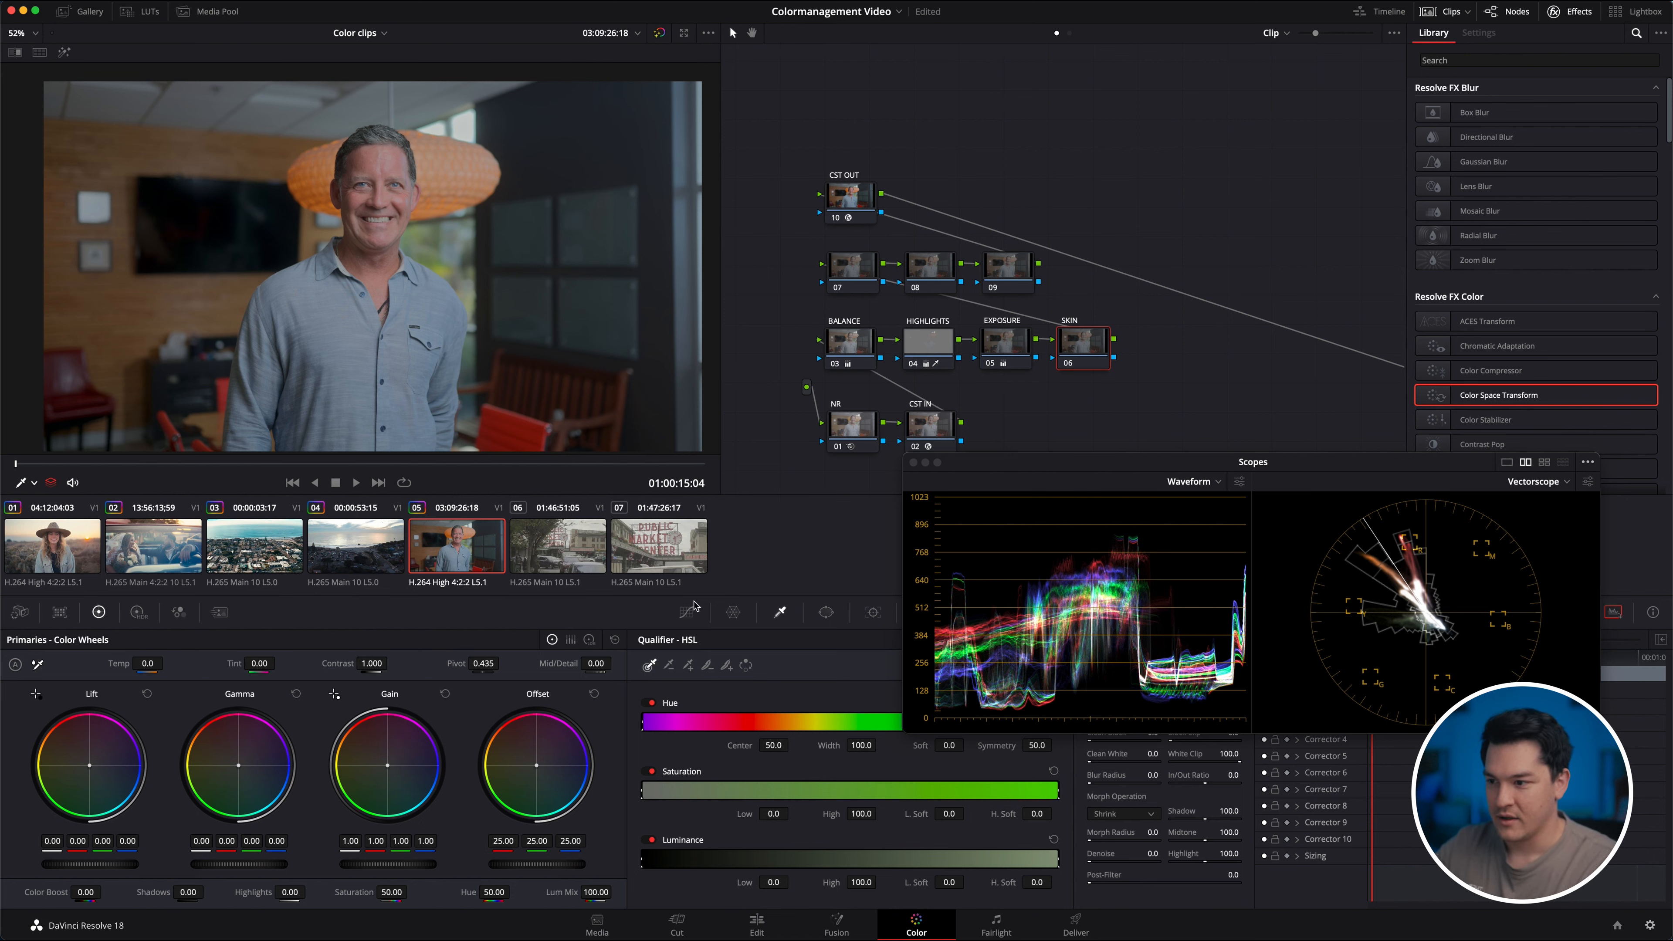
{"action": "left_click", "coordinate": [686, 611]}
{"action": "left_click_drag", "start_coordinate": [1196, 453], "coordinate": [1256, 319]}
{"action": "left_click", "coordinate": [1074, 639]}
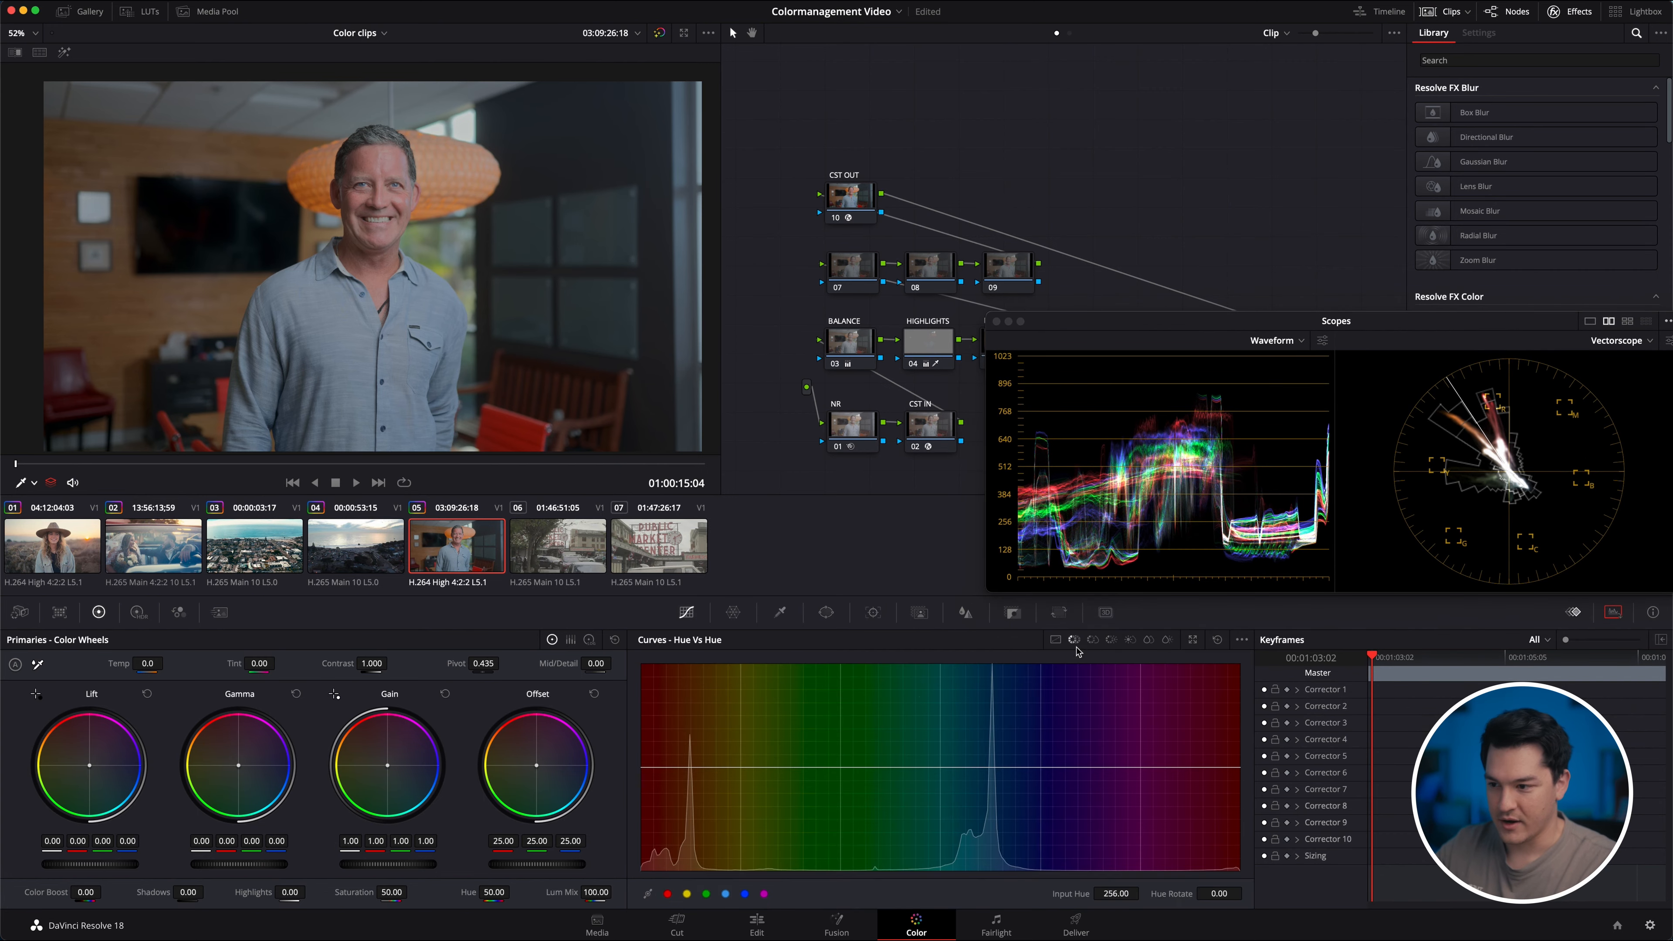
{"action": "left_click", "coordinate": [390, 156]}
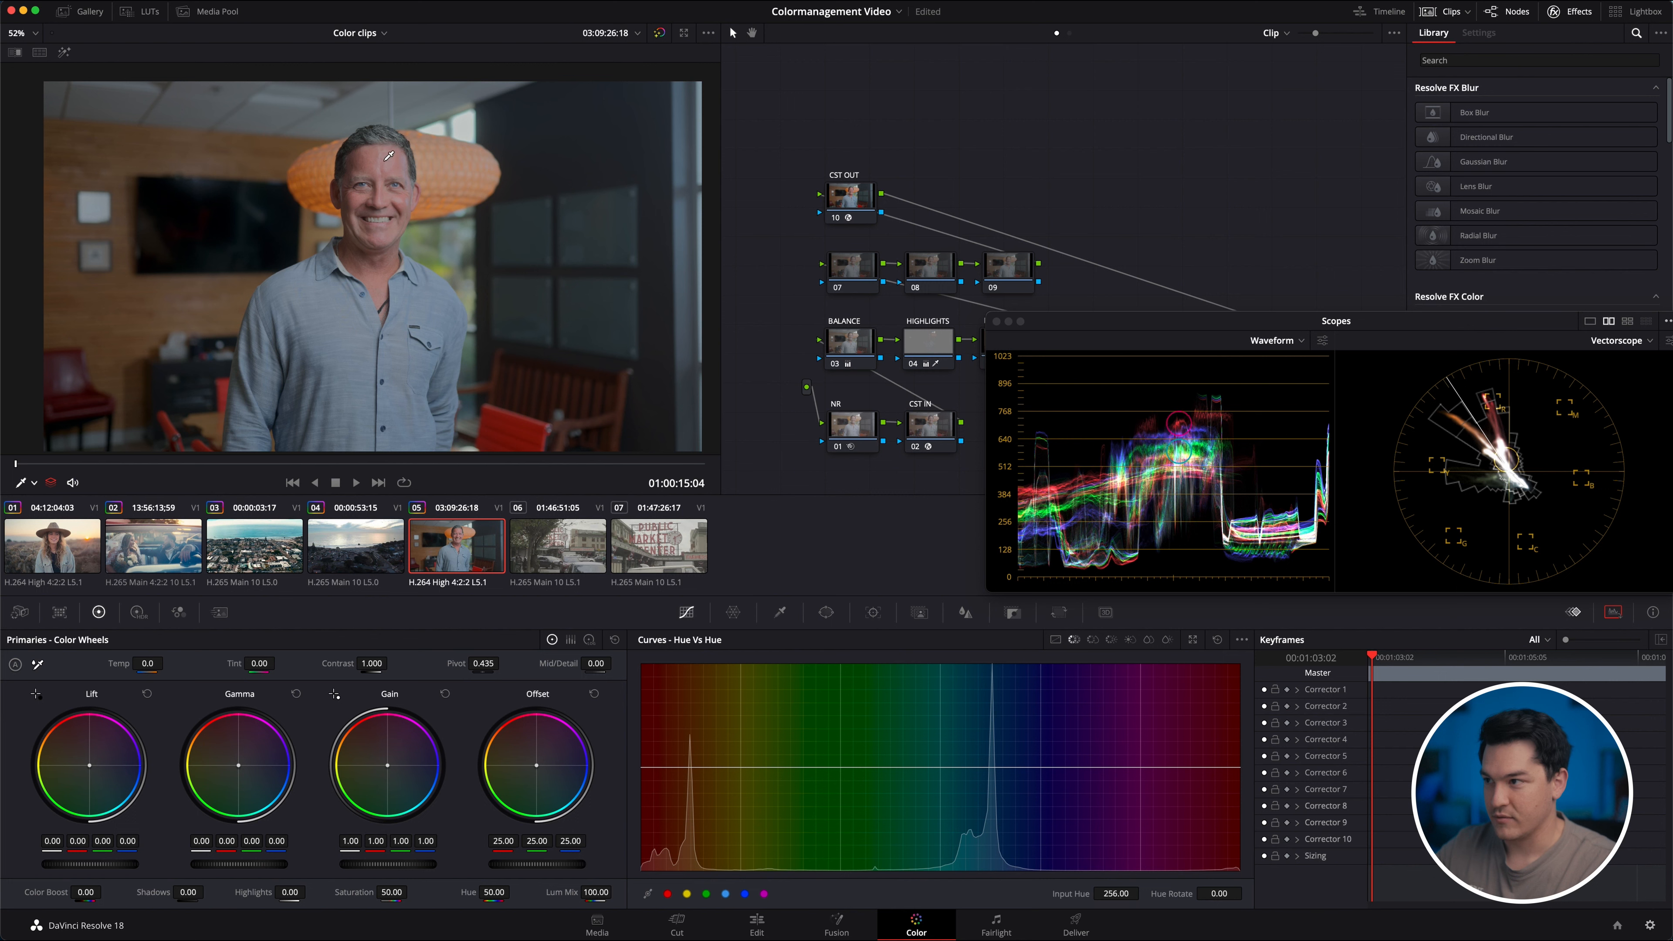
{"action": "left_click_drag", "start_coordinate": [1190, 897], "coordinate": [1077, 866]}
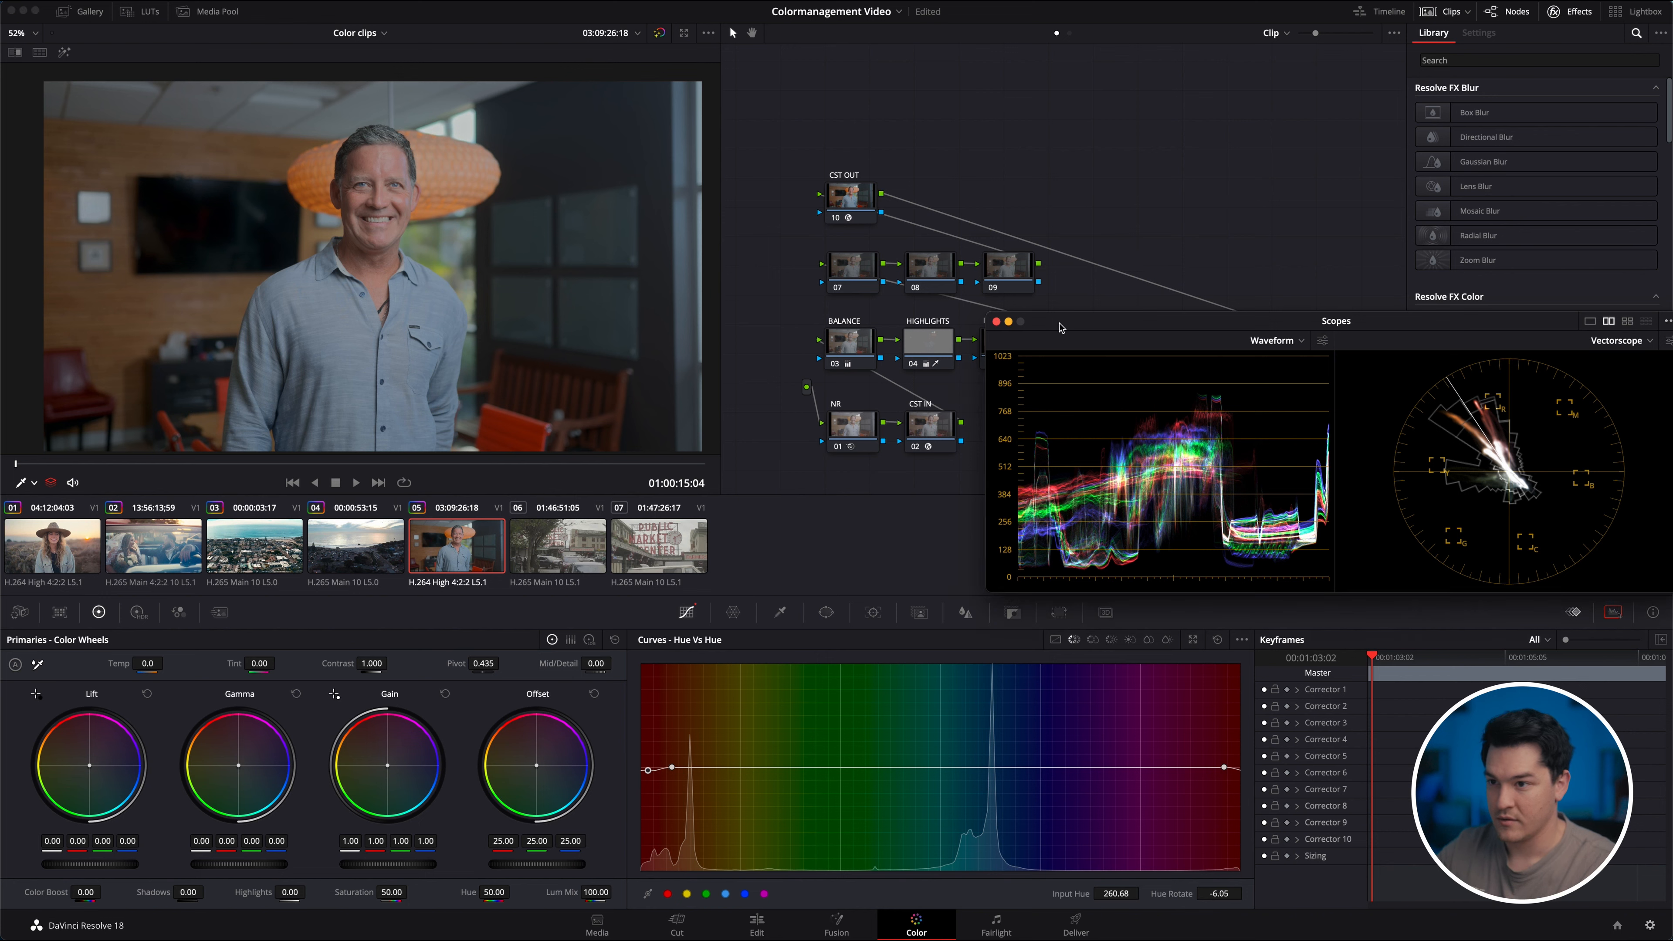
On the SKIN node, sample the forehead for the Hue Vs Sat curve and raise that hue's saturation to 1.30.
{"action": "left_click_drag", "start_coordinate": [1063, 326], "coordinate": [1054, 384]}
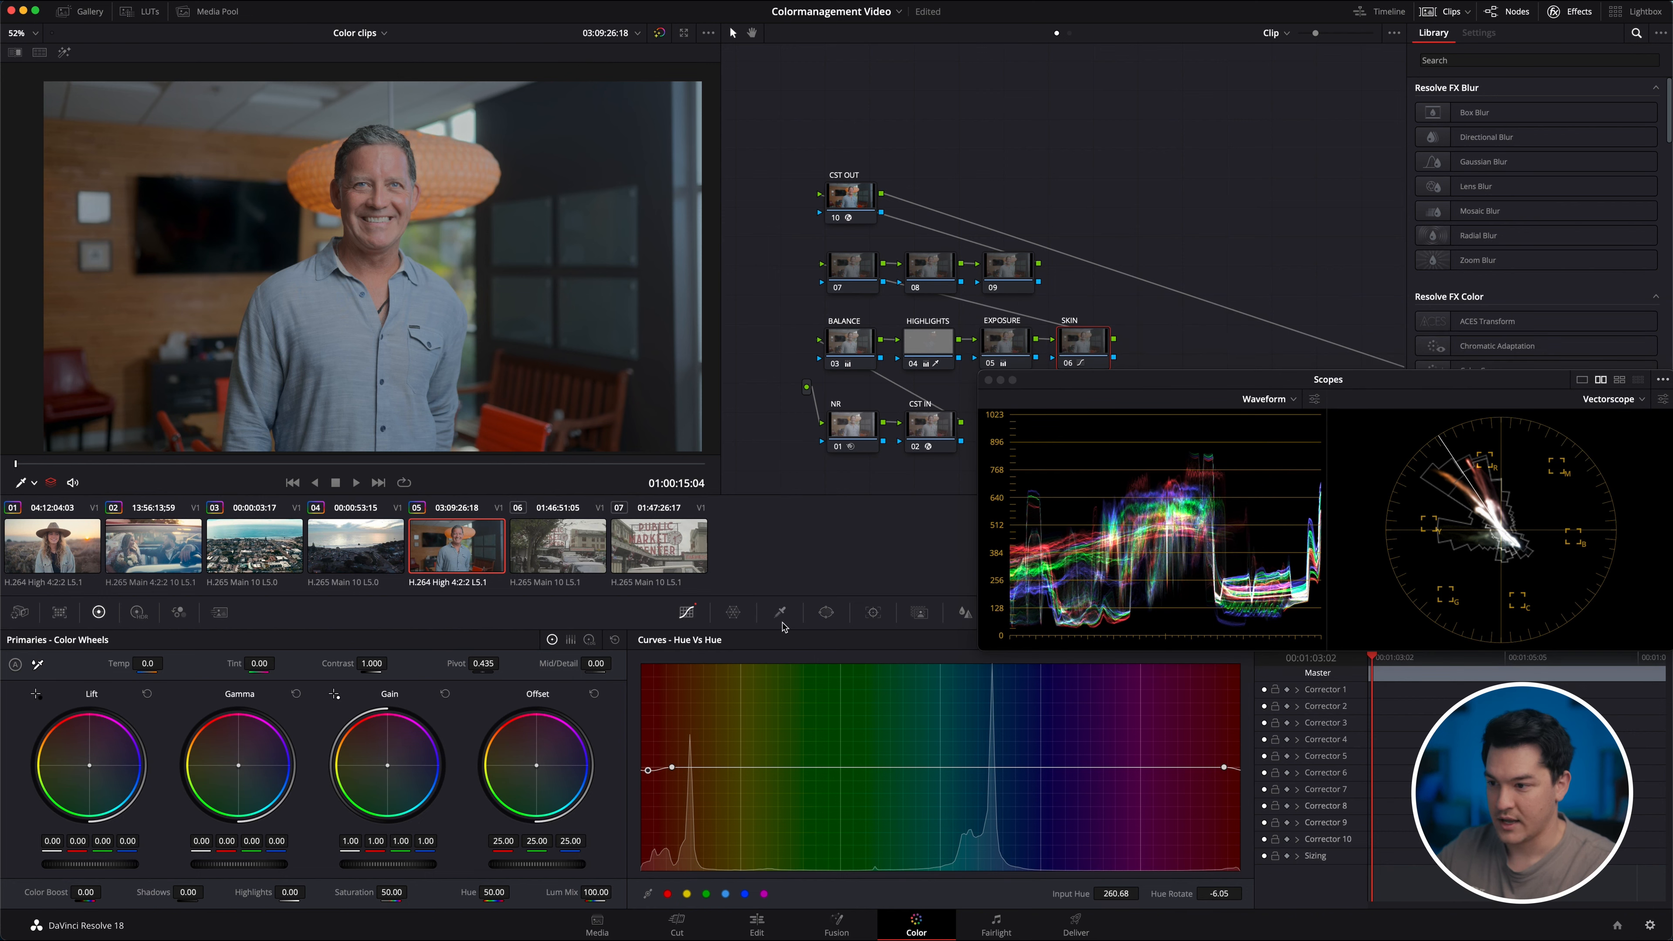
{"action": "left_click_drag", "start_coordinate": [1187, 381], "coordinate": [1187, 337]}
{"action": "left_click", "coordinate": [1093, 642]}
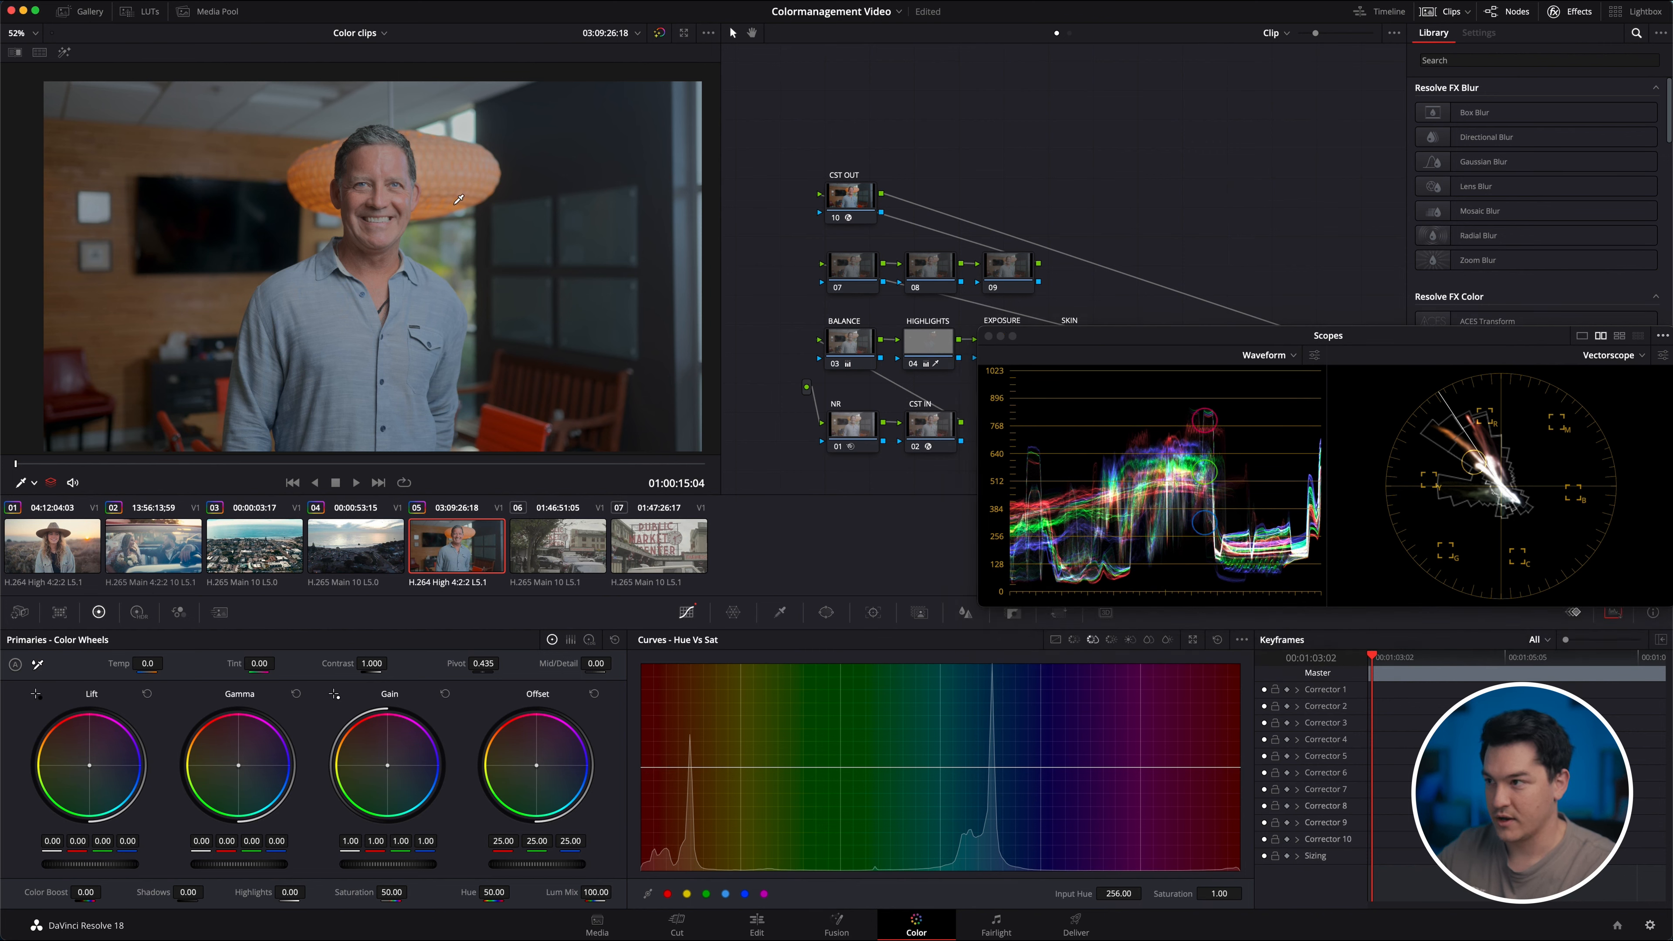
{"action": "left_click", "coordinate": [390, 161]}
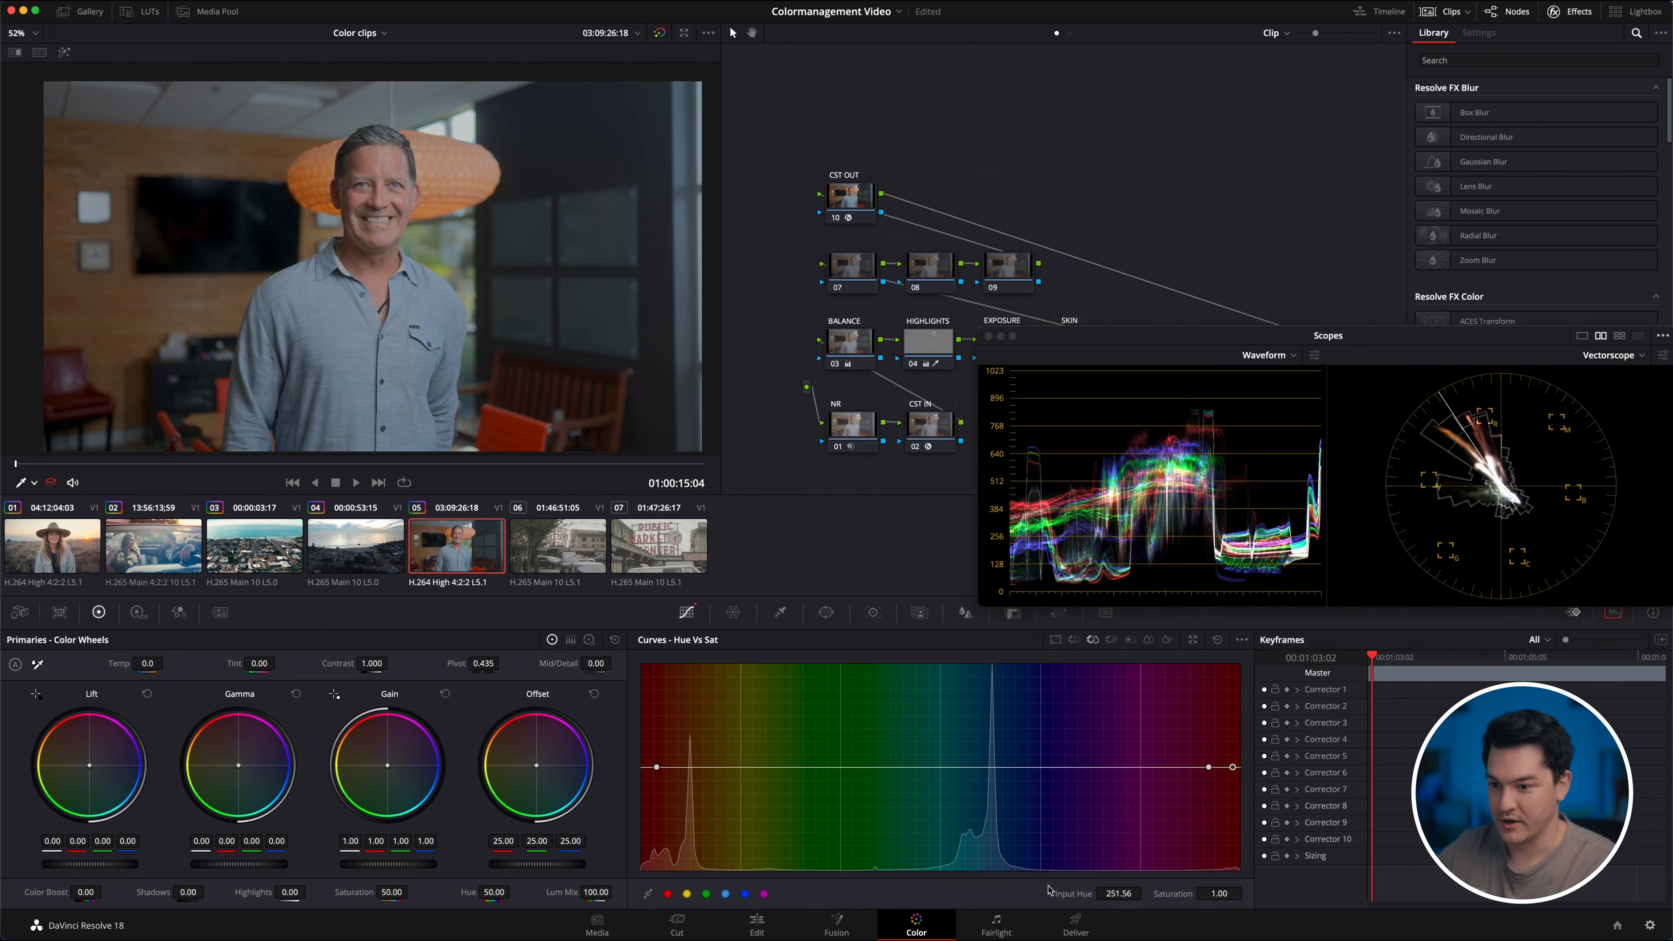
{"action": "left_click_drag", "start_coordinate": [1184, 896], "coordinate": [1201, 894]}
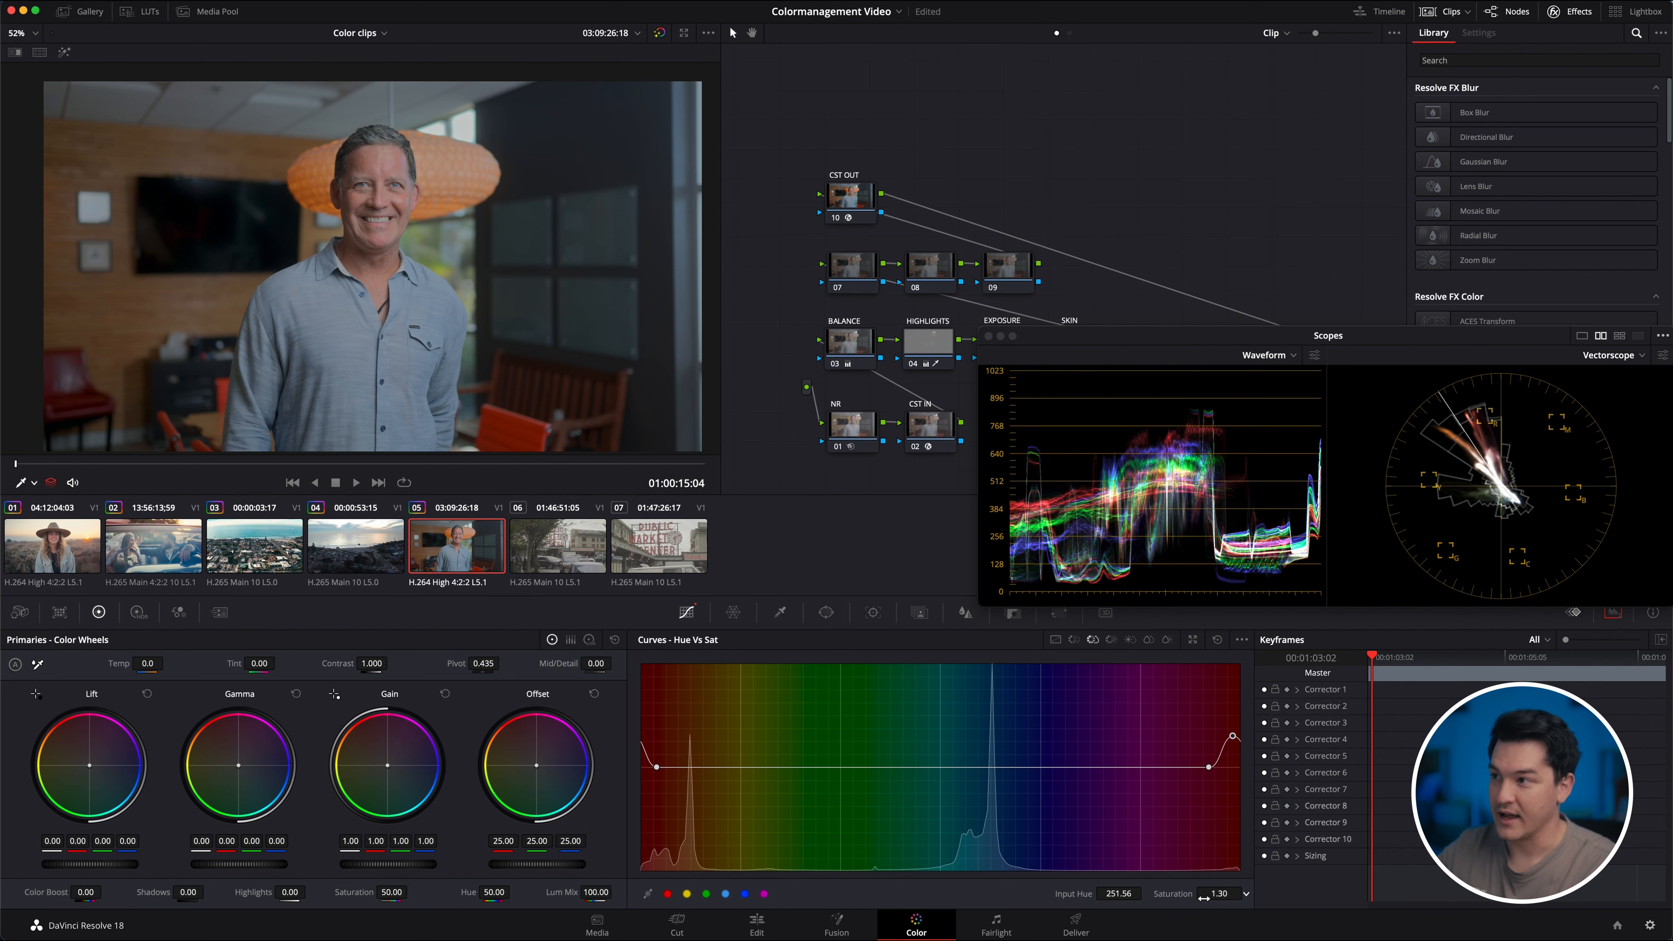
Lower the skin hue's luminance gain to 0.79 in the SKIN node's Hue Vs Lum curve.
{"action": "left_click", "coordinate": [1111, 639]}
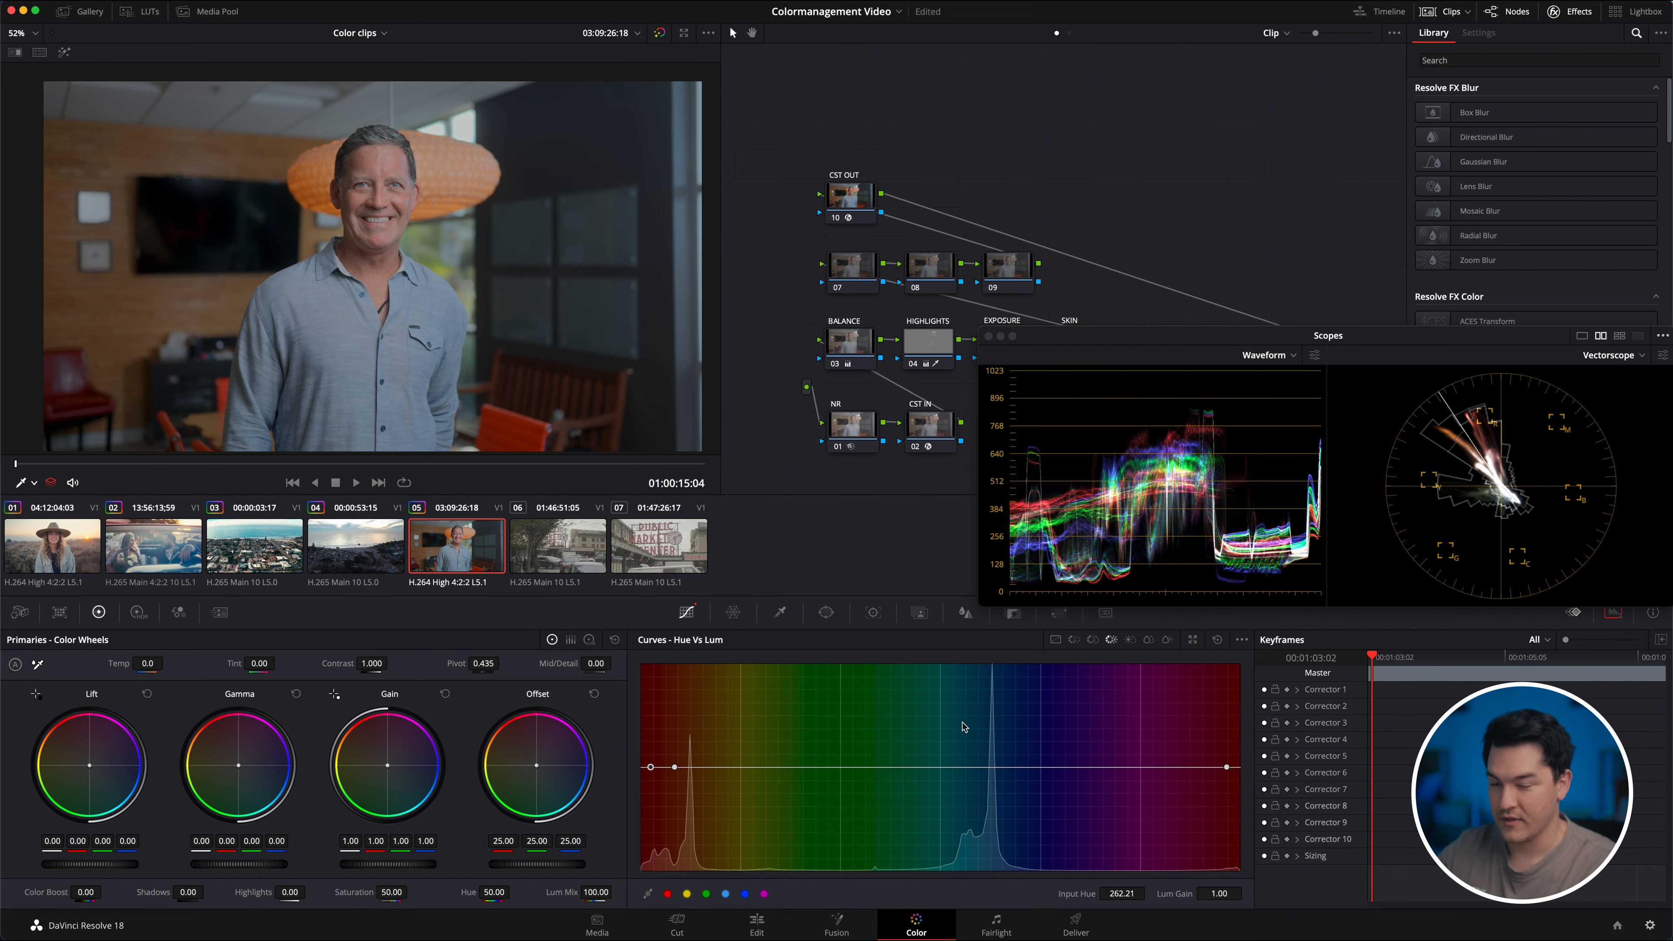
{"action": "left_click_drag", "start_coordinate": [1173, 887], "coordinate": [1157, 893]}
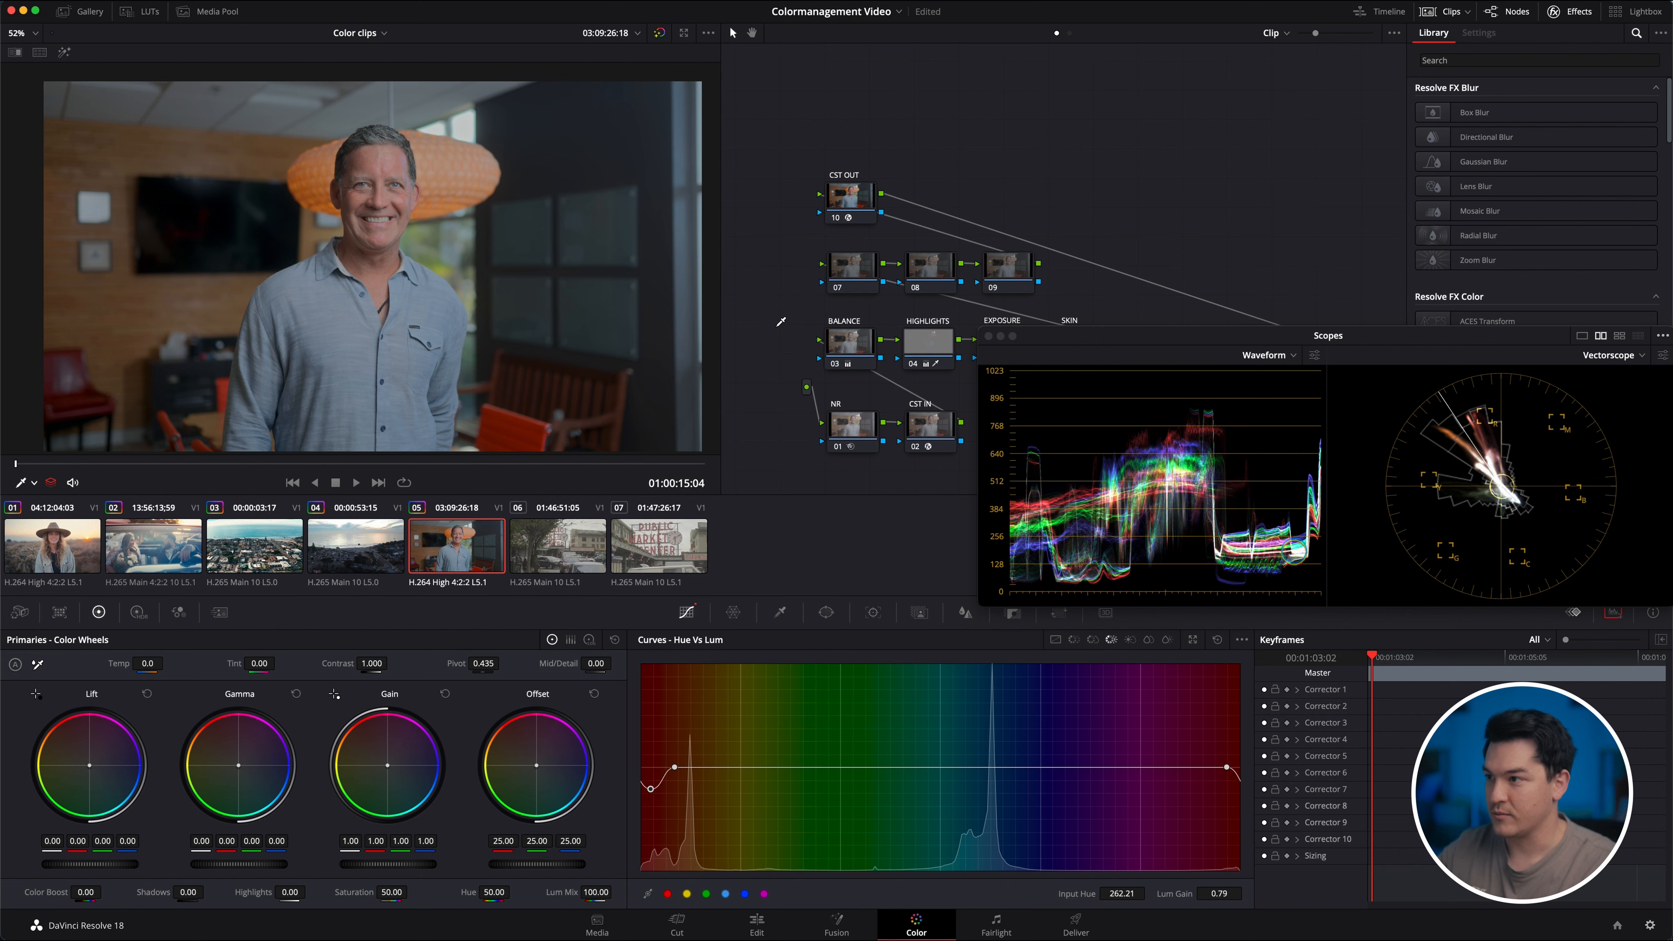
{"action": "left_click_drag", "start_coordinate": [1070, 343], "coordinate": [811, 459]}
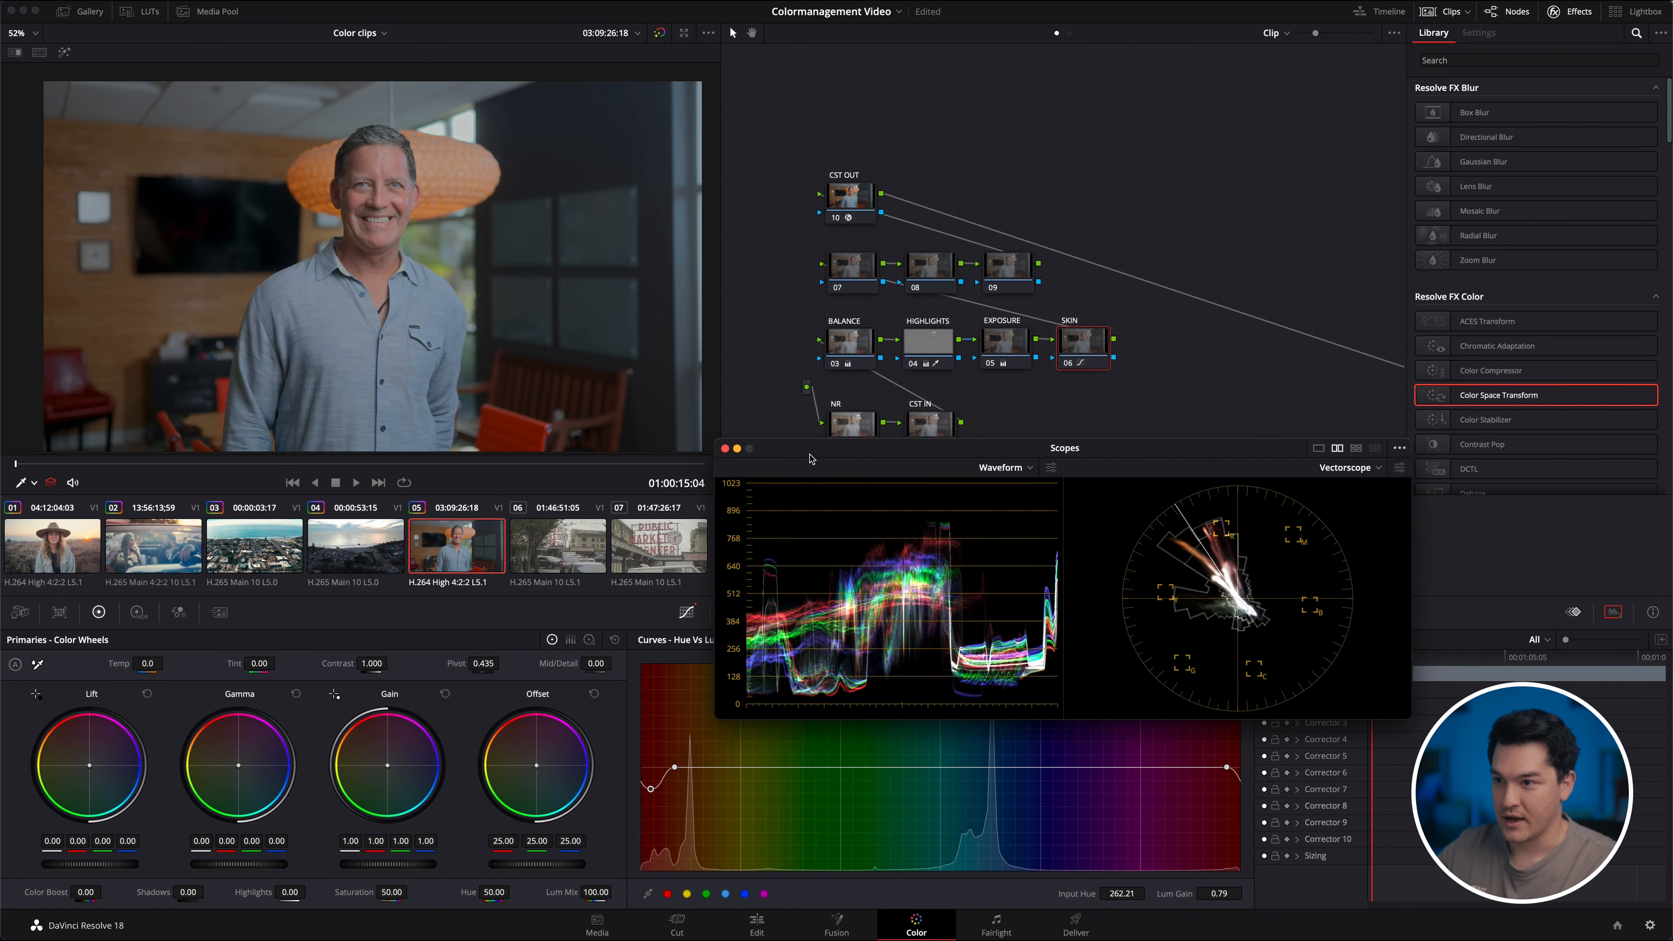
Apply the Glow effect to node 07, label the node GLOW, and use Softlight compositing with the alpha limiting the effect.
{"action": "left_click", "coordinate": [860, 263]}
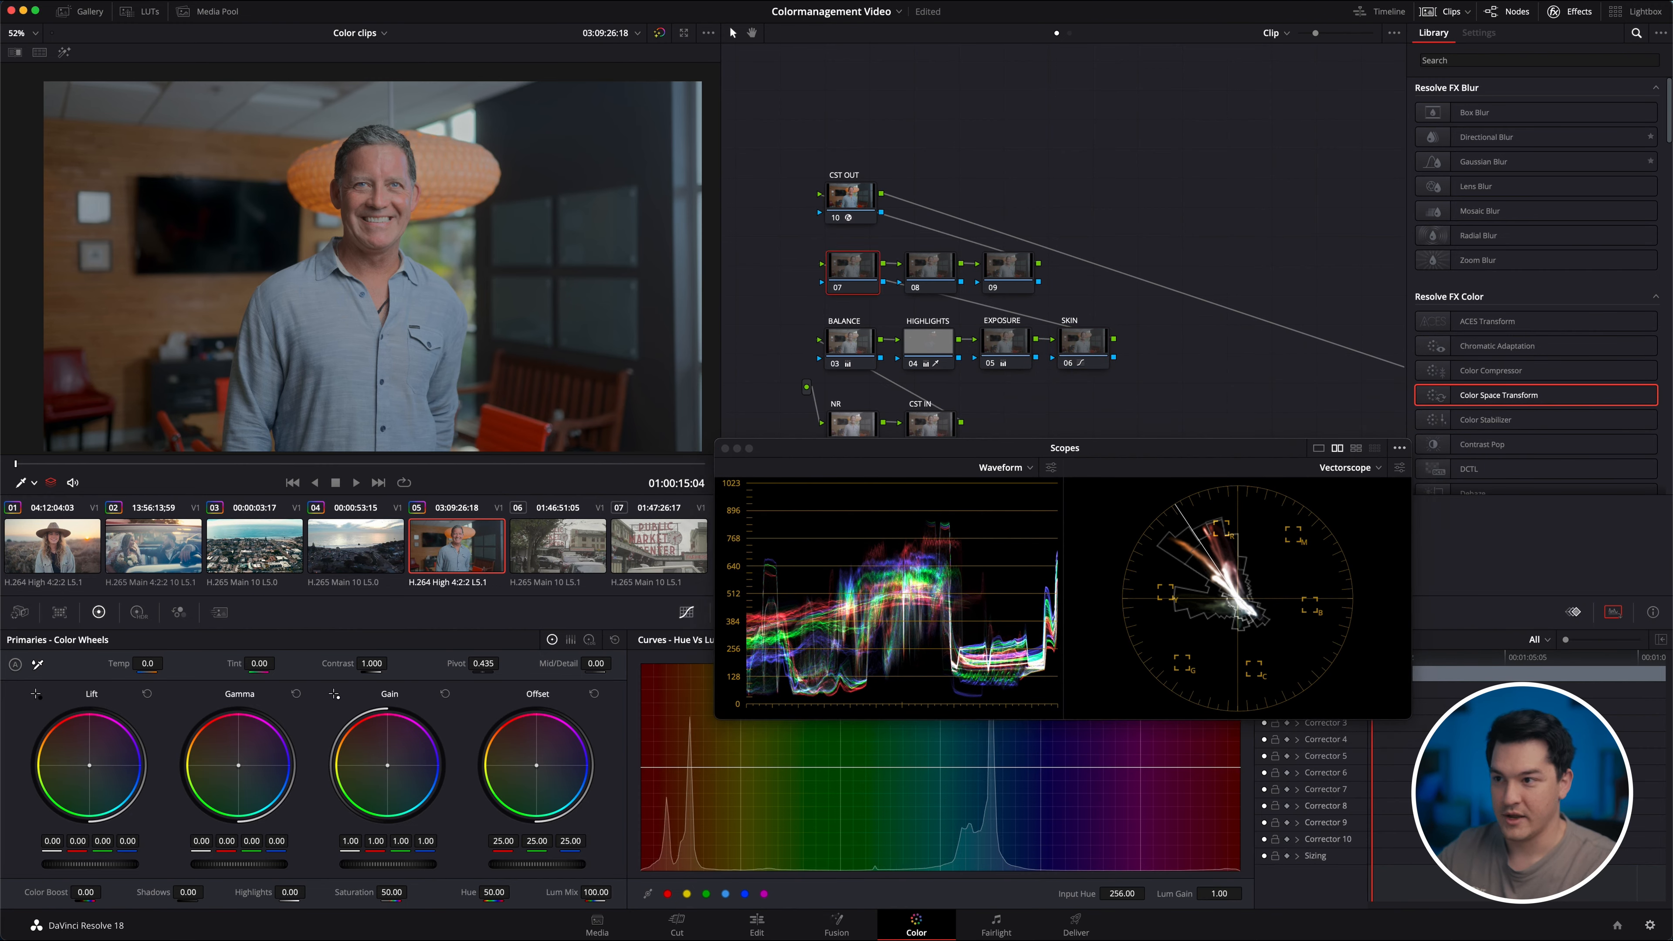
{"action": "left_click", "coordinate": [1521, 56]}
{"action": "type", "text": "GLOW"}
{"action": "left_click", "coordinate": [1470, 113]}
{"action": "left_click_drag", "start_coordinate": [1470, 125], "coordinate": [852, 274]}
{"action": "type", "text": "G"}
{"action": "type", "text": "LOW"}
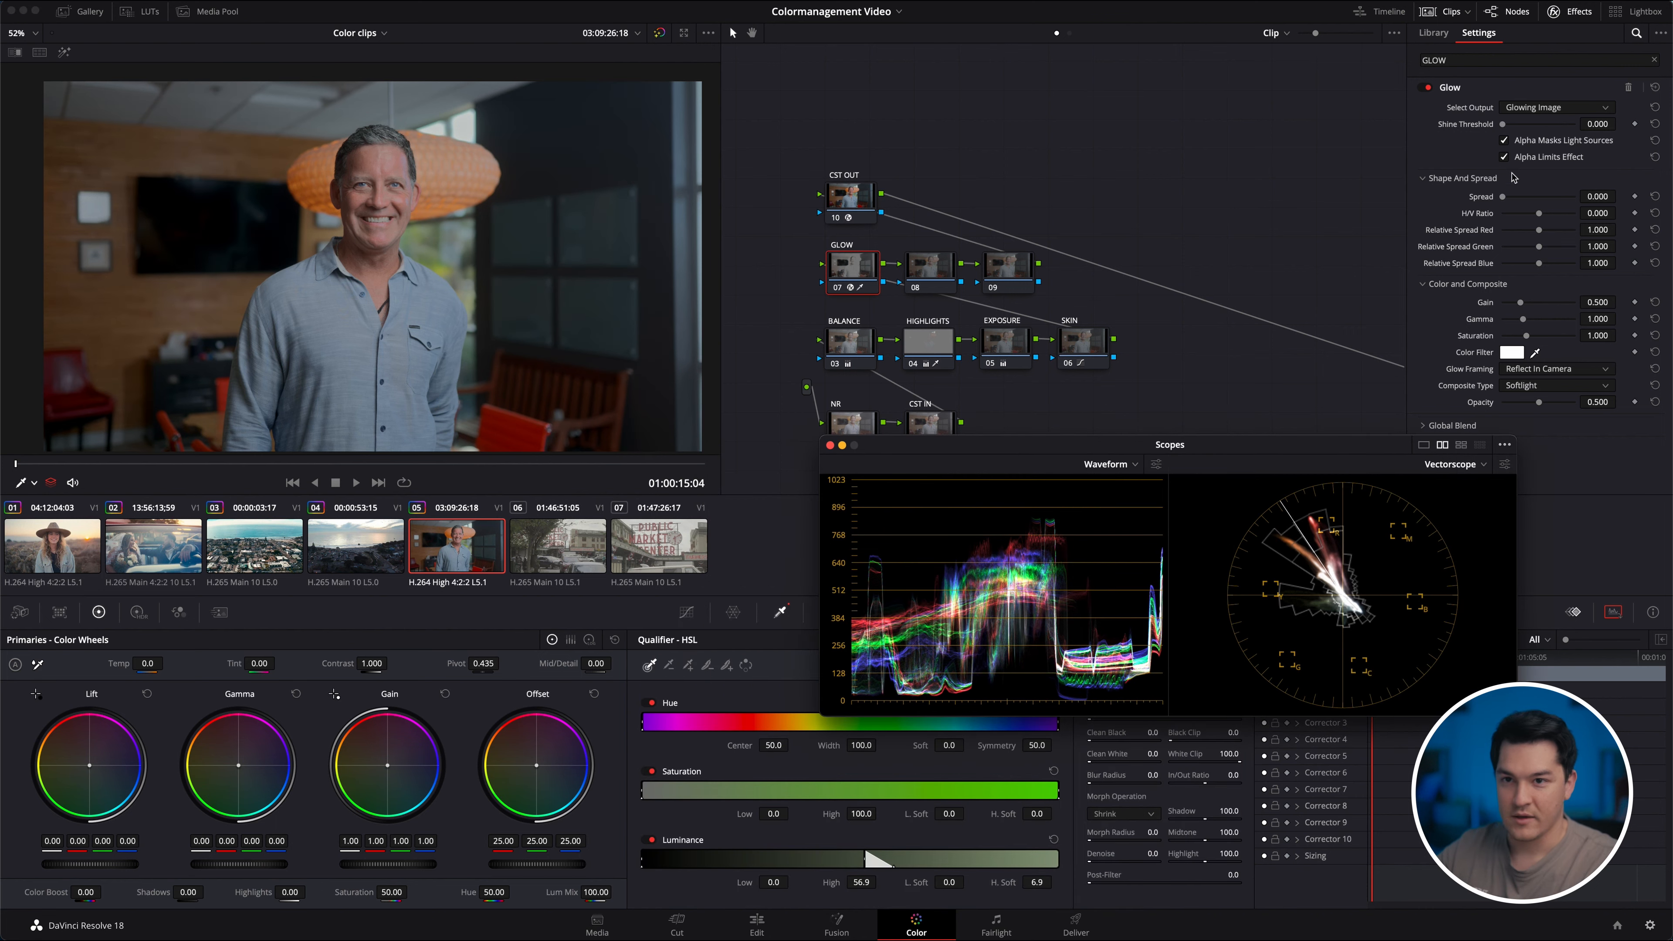
{"action": "left_click", "coordinate": [1510, 174]}
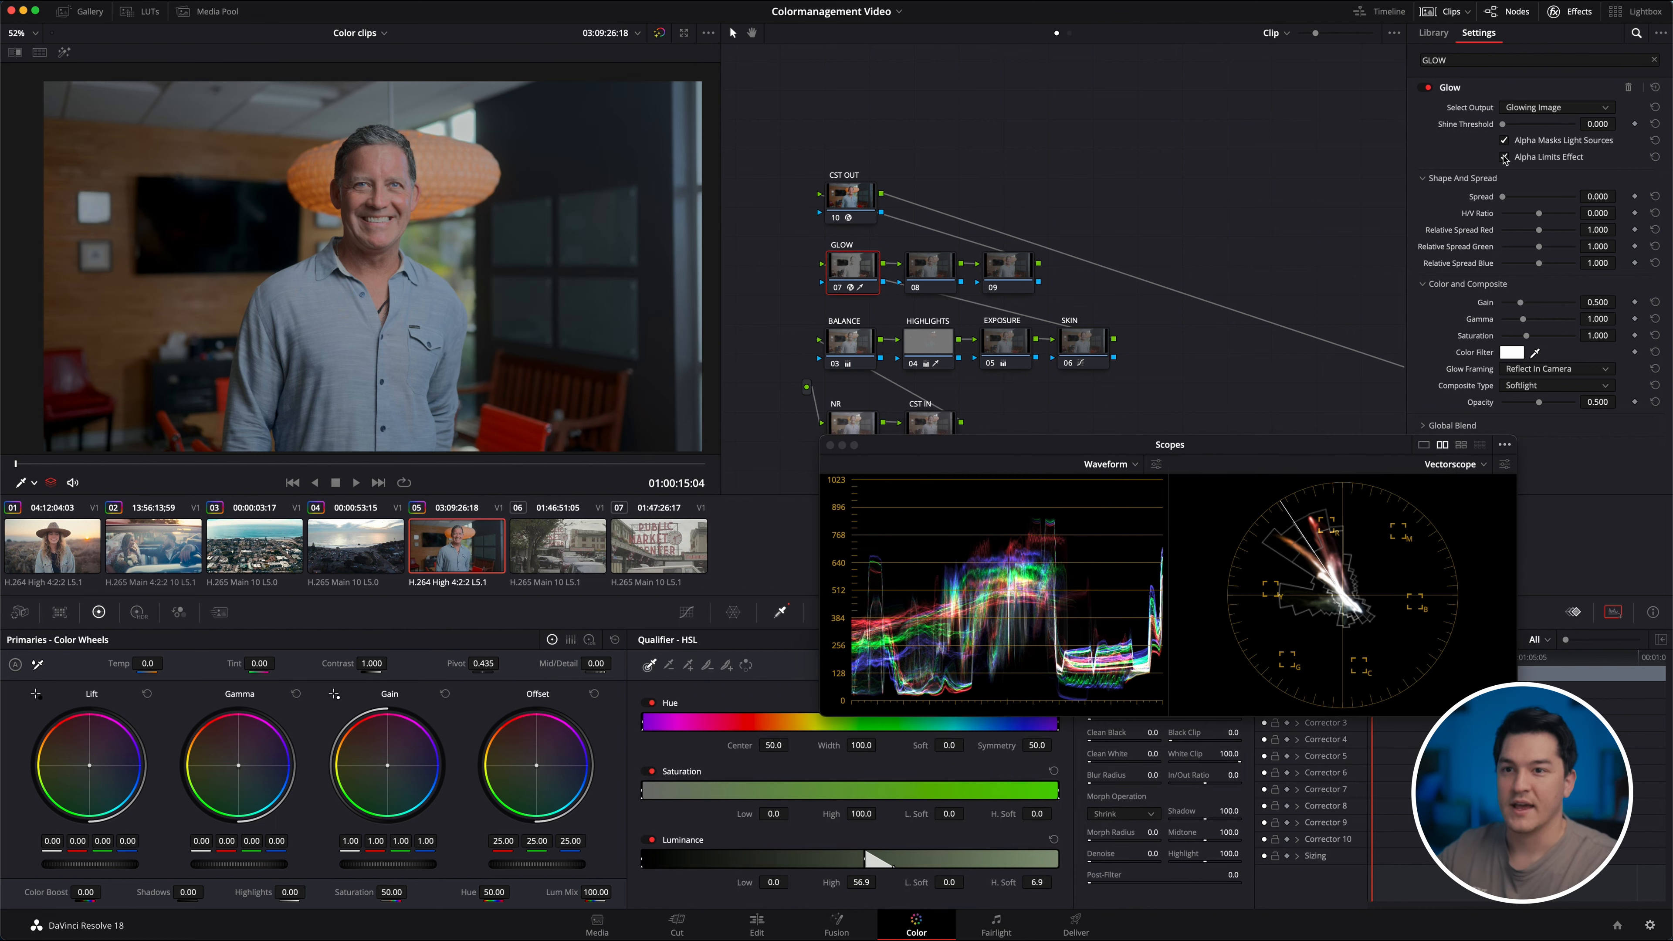
Compare the picture with the GLOW node disabled and enabled.
{"action": "key", "text": "ctrl+d"}
{"action": "key", "text": "ctrl+d"}
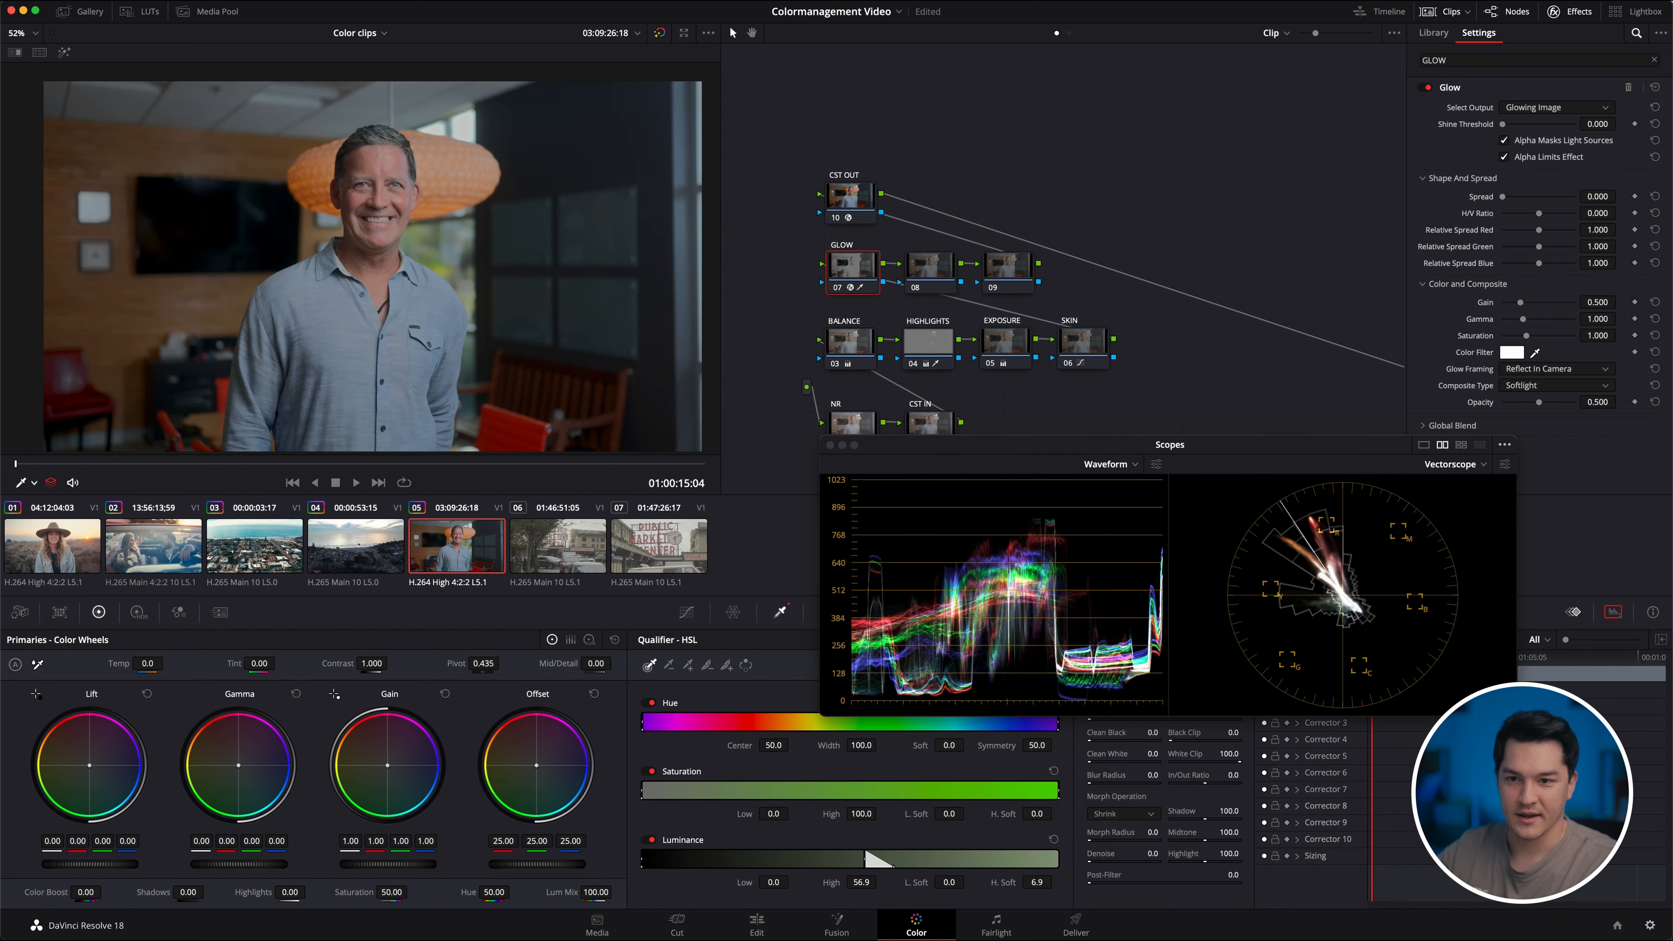
{"action": "key", "text": "ctrl+d"}
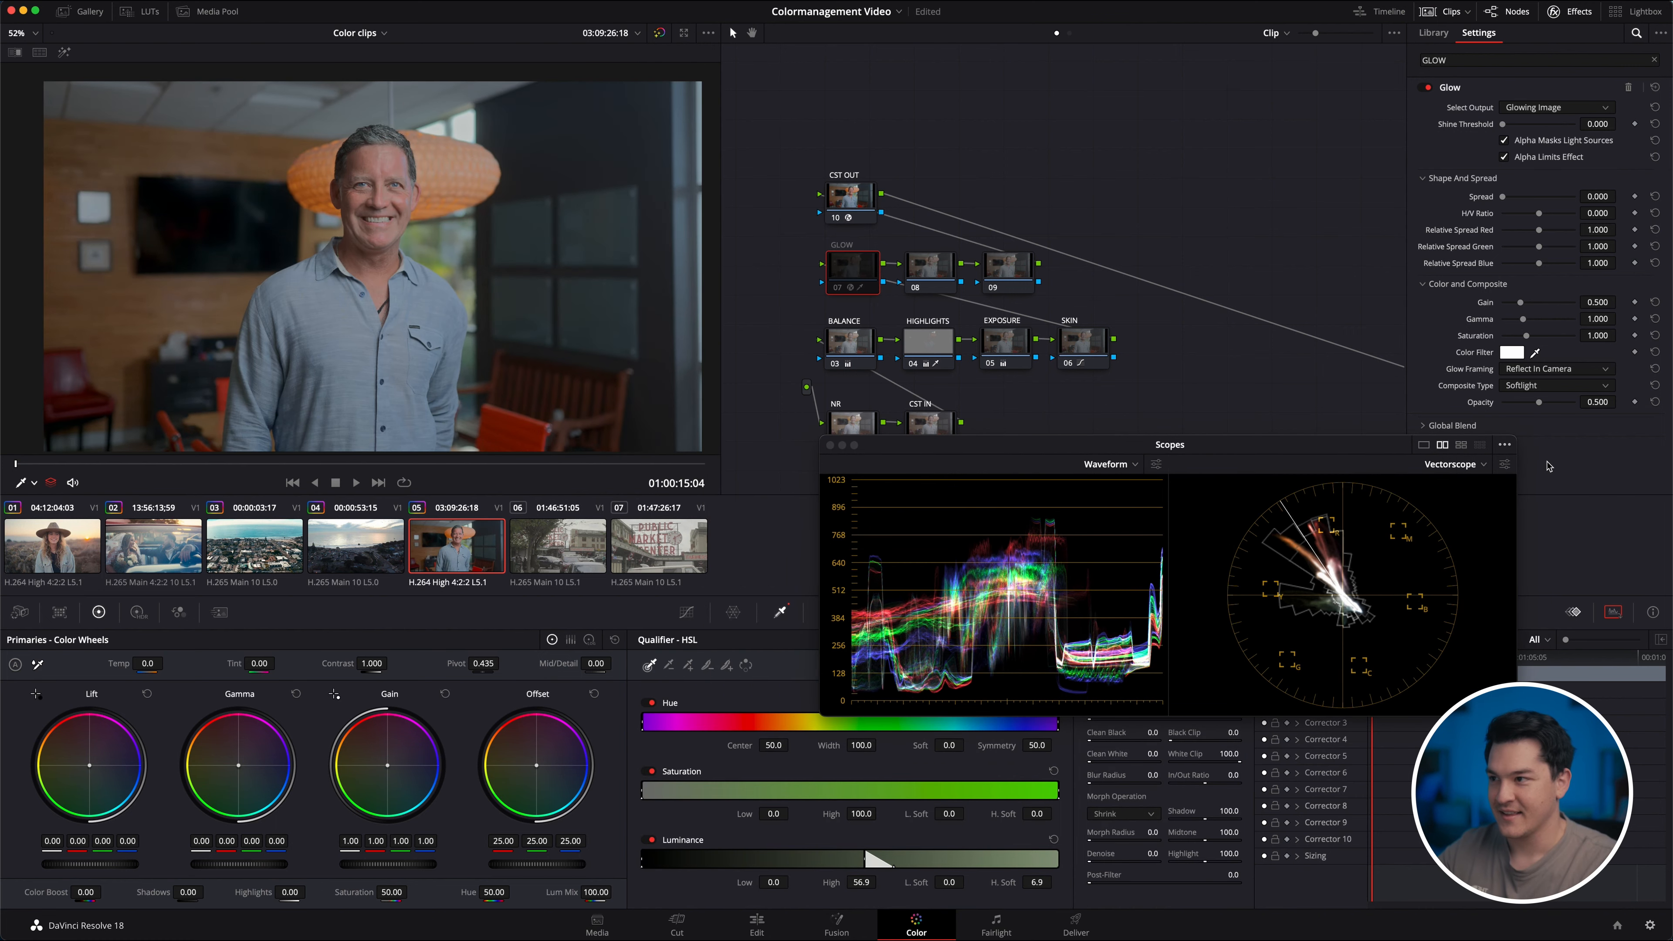
{"action": "key", "text": "ctrl+d"}
{"action": "key", "text": "ctrl+d"}
{"action": "key", "text": "ctrl+d"}
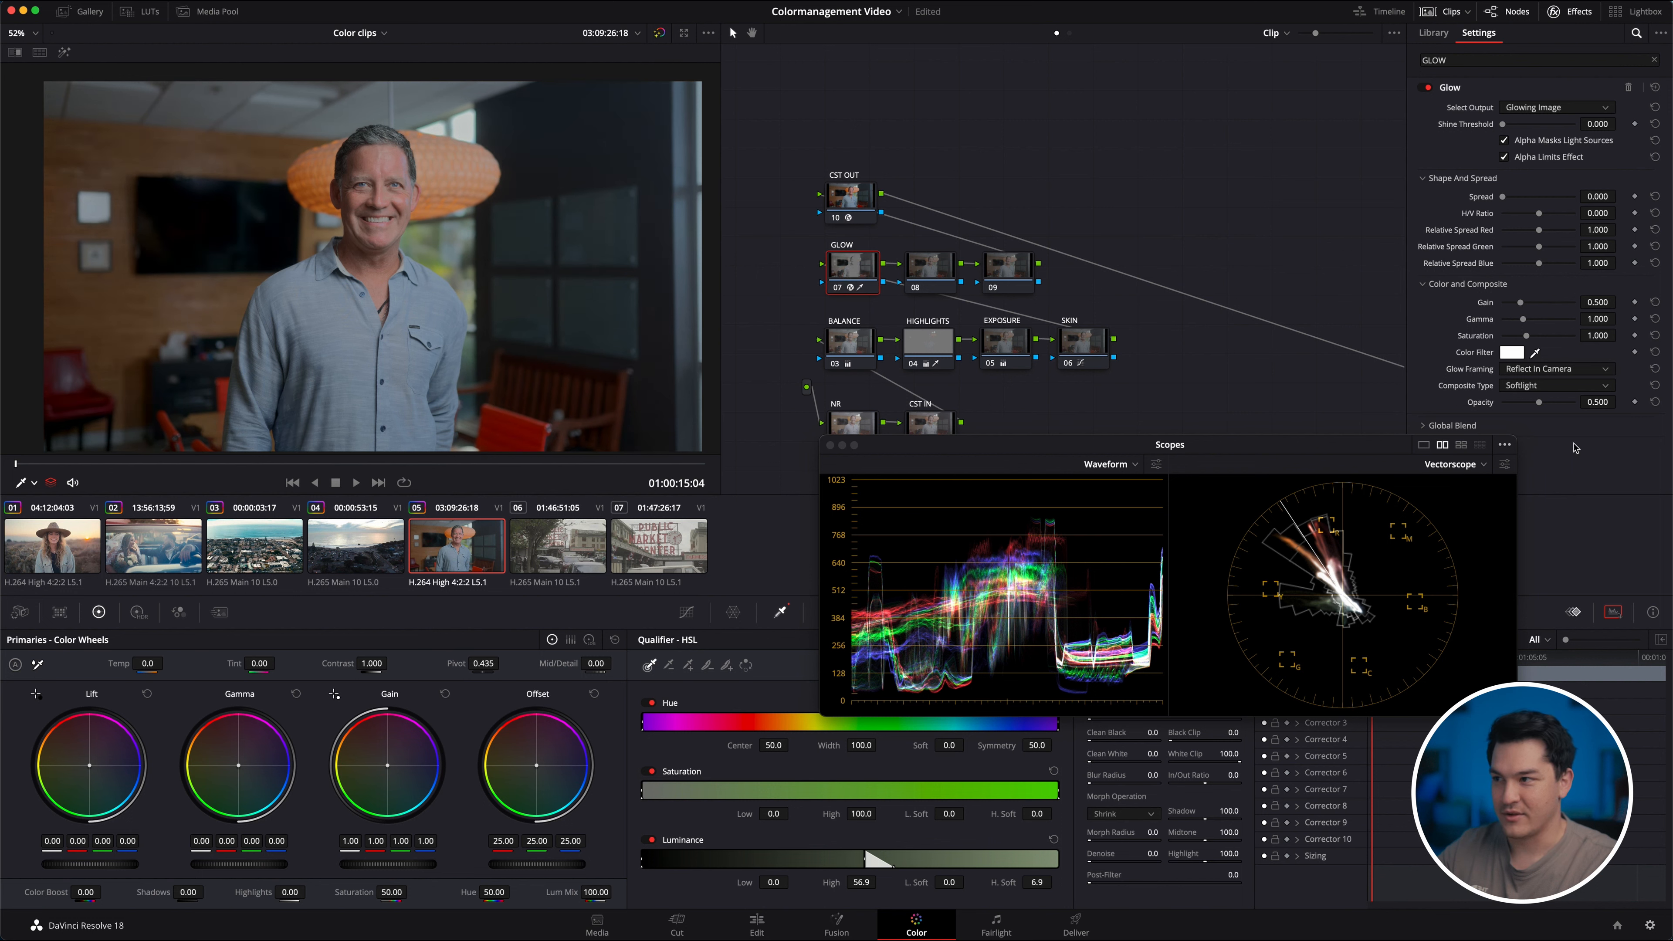
Reduce the Glow effect's Global Blend and check the softer glow by switching the node off and on.
{"action": "left_click", "coordinate": [1453, 426]}
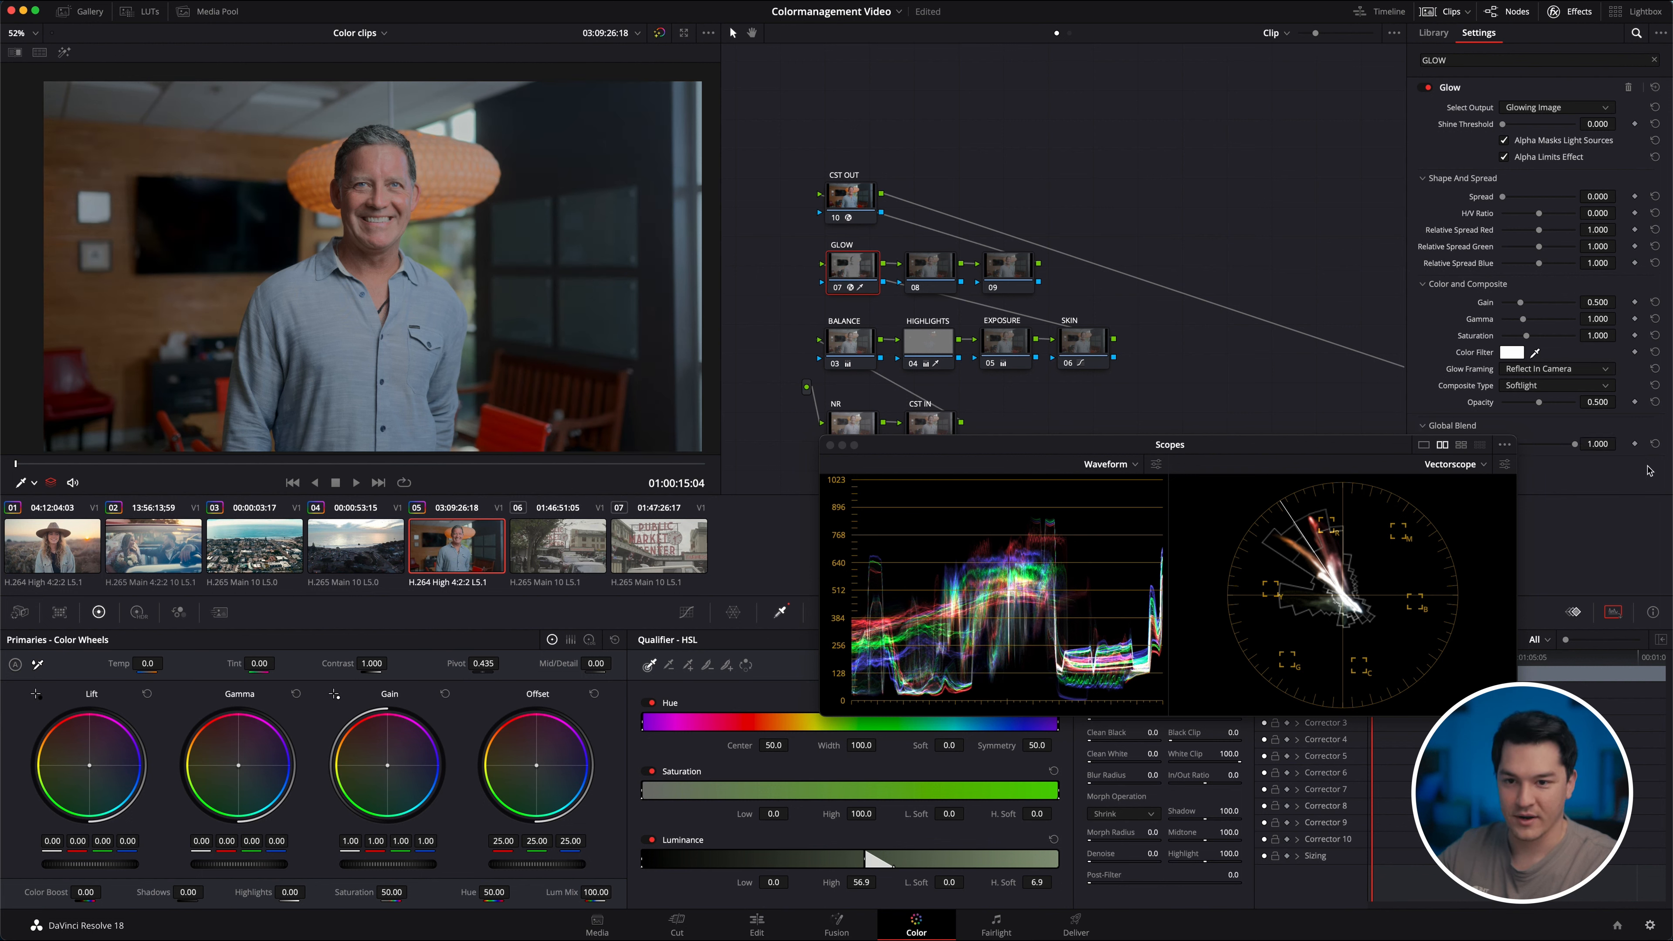
{"action": "left_click_drag", "start_coordinate": [1541, 449], "coordinate": [1511, 456]}
{"action": "key", "text": "super+d"}
{"action": "key", "text": "super+d"}
{"action": "key", "text": "super+d"}
{"action": "key", "text": "super+d"}
{"action": "key", "text": "super+d"}
{"action": "key", "text": "super+d"}
Add two serial nodes after CST OUT and move them into their own row above it.
{"action": "left_click_drag", "start_coordinate": [1125, 454], "coordinate": [1149, 547]}
{"action": "left_click", "coordinate": [850, 196]}
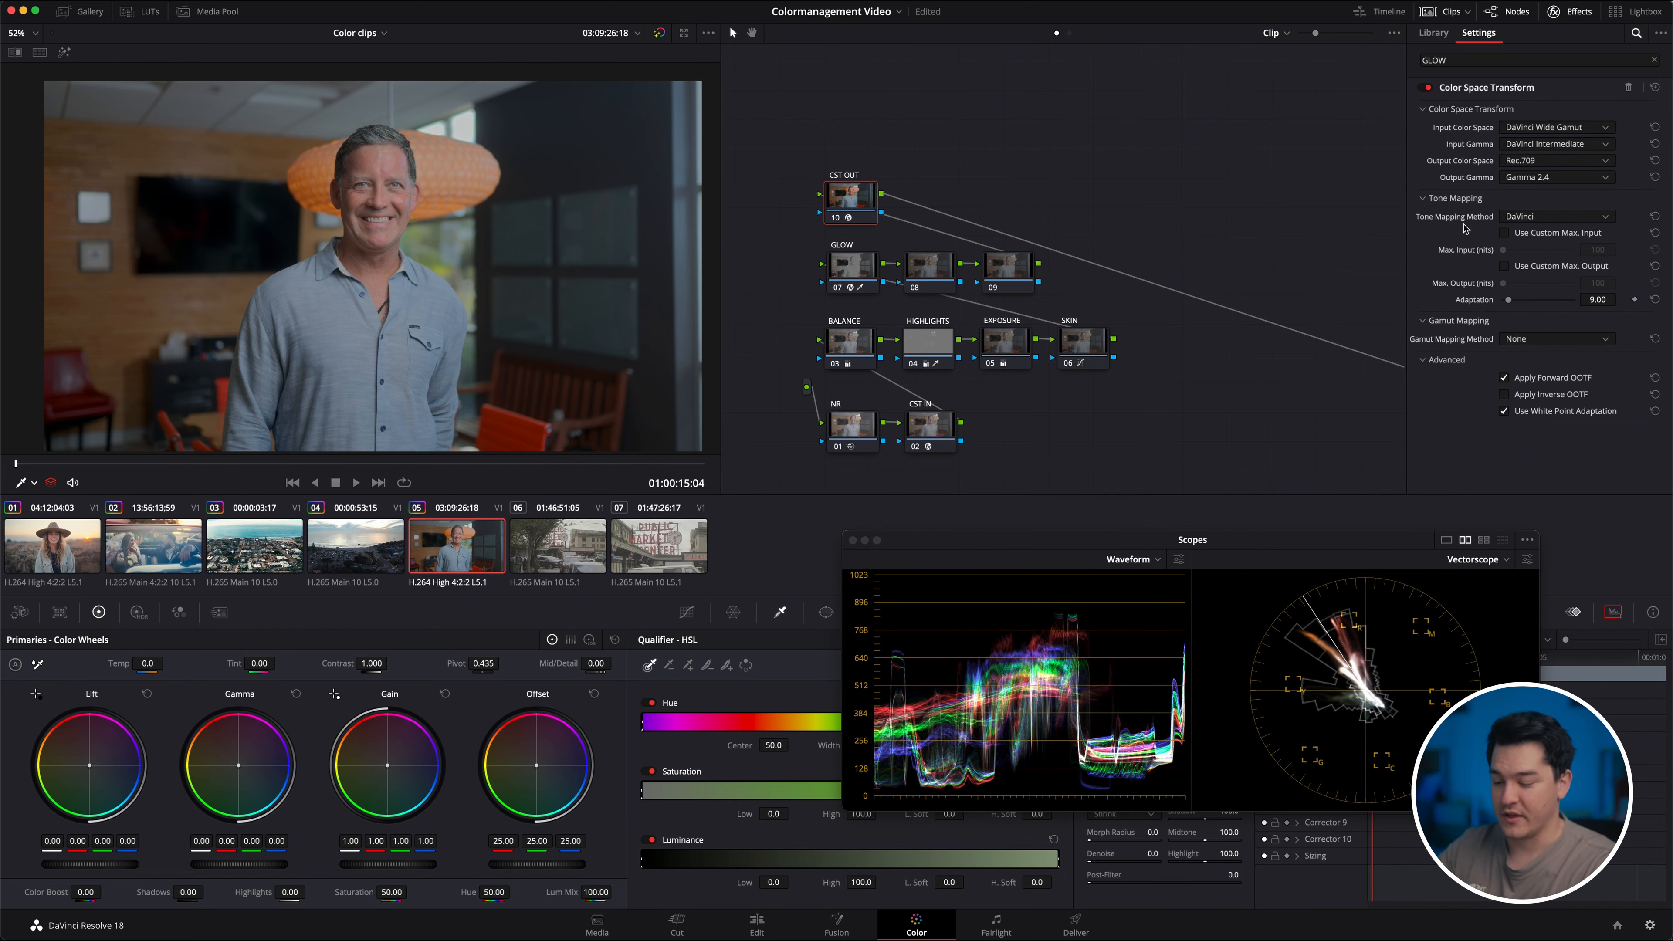
{"action": "key", "text": "alt+s"}
{"action": "key", "text": "alt+s"}
{"action": "left_click", "coordinate": [936, 196]}
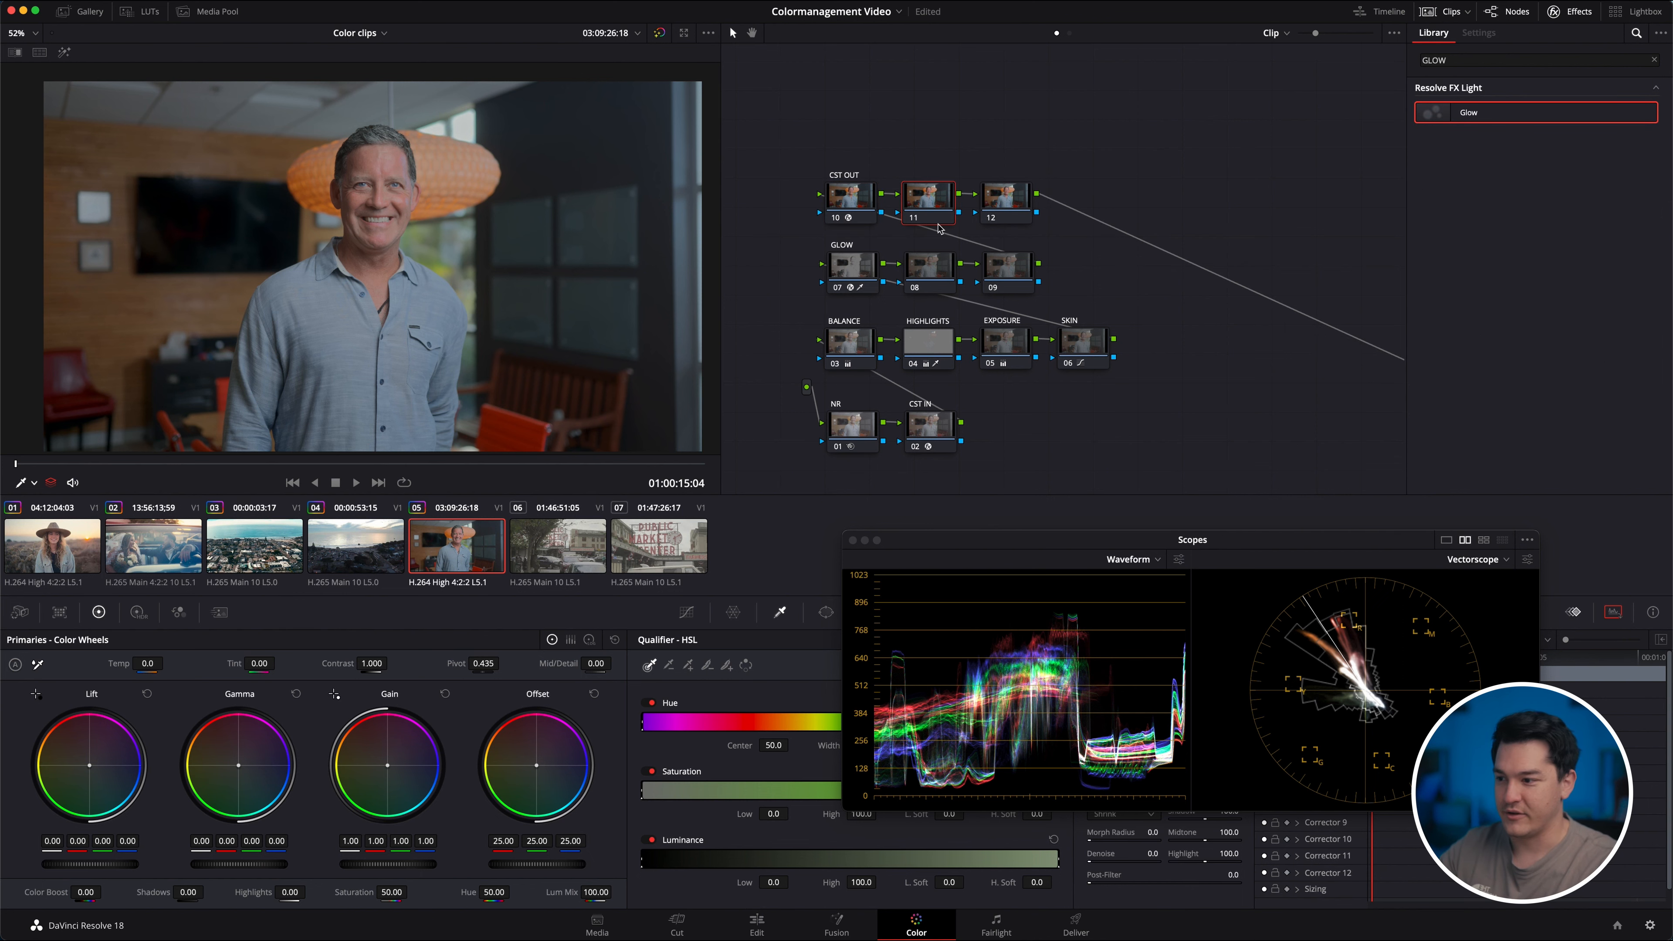
{"action": "left_click_drag", "start_coordinate": [988, 529], "coordinate": [1191, 458]}
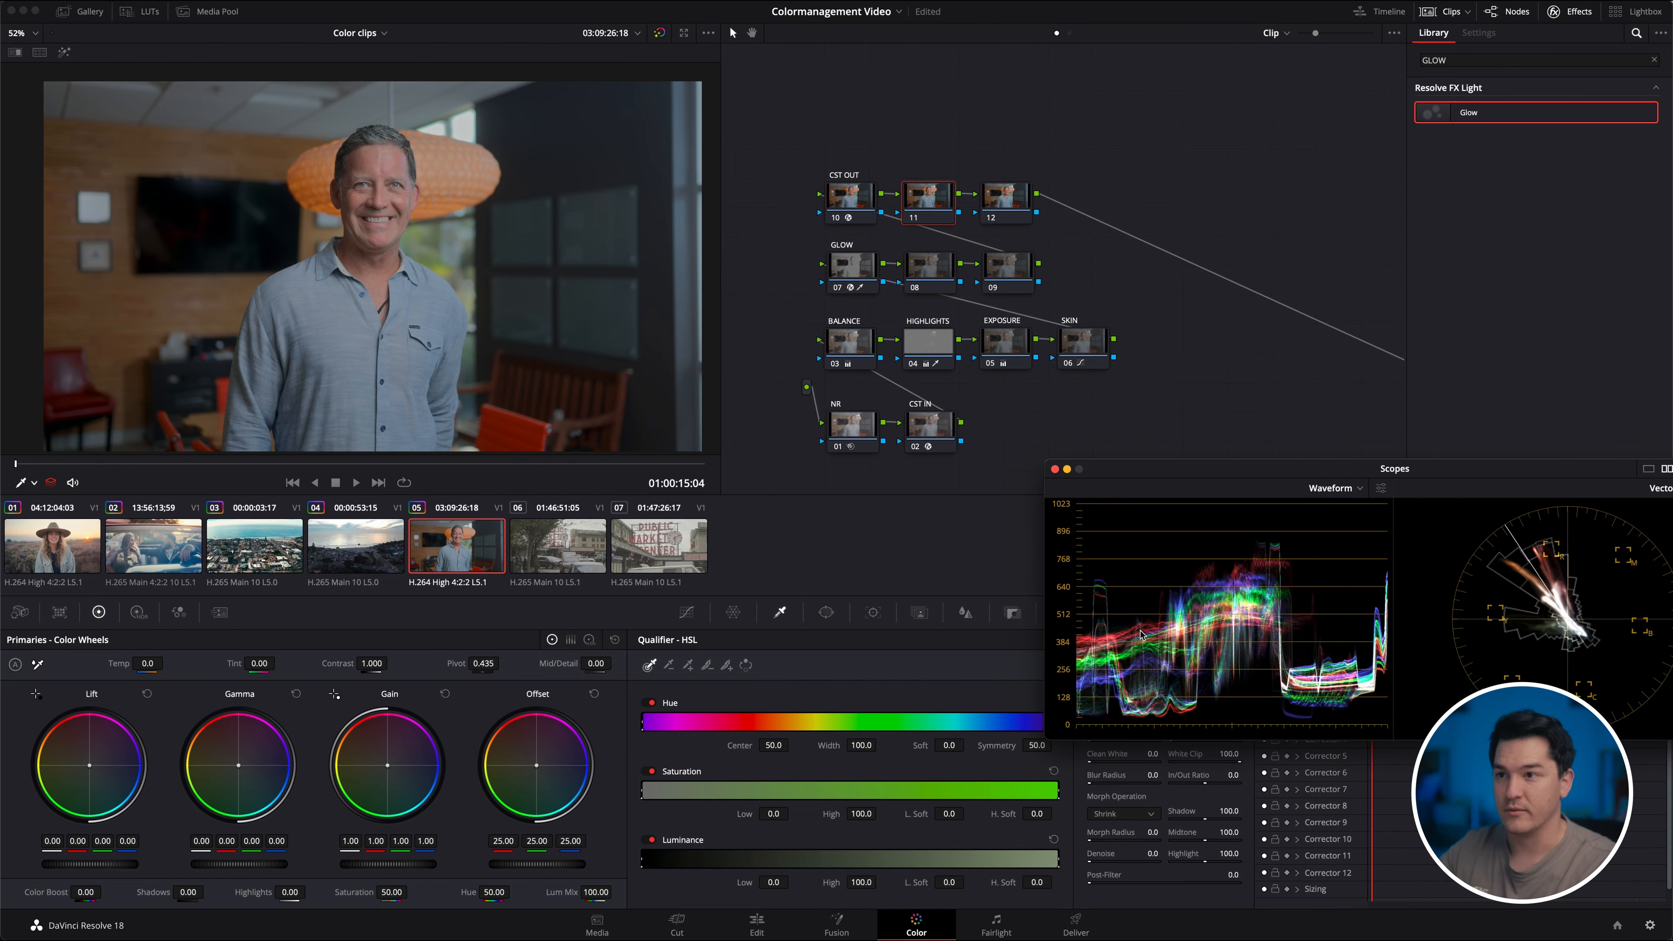
{"action": "left_click_drag", "start_coordinate": [1097, 165], "coordinate": [1019, 137]}
Bypass and re-enable the CST OUT node to check its effect on the image.
{"action": "left_click", "coordinate": [866, 210]}
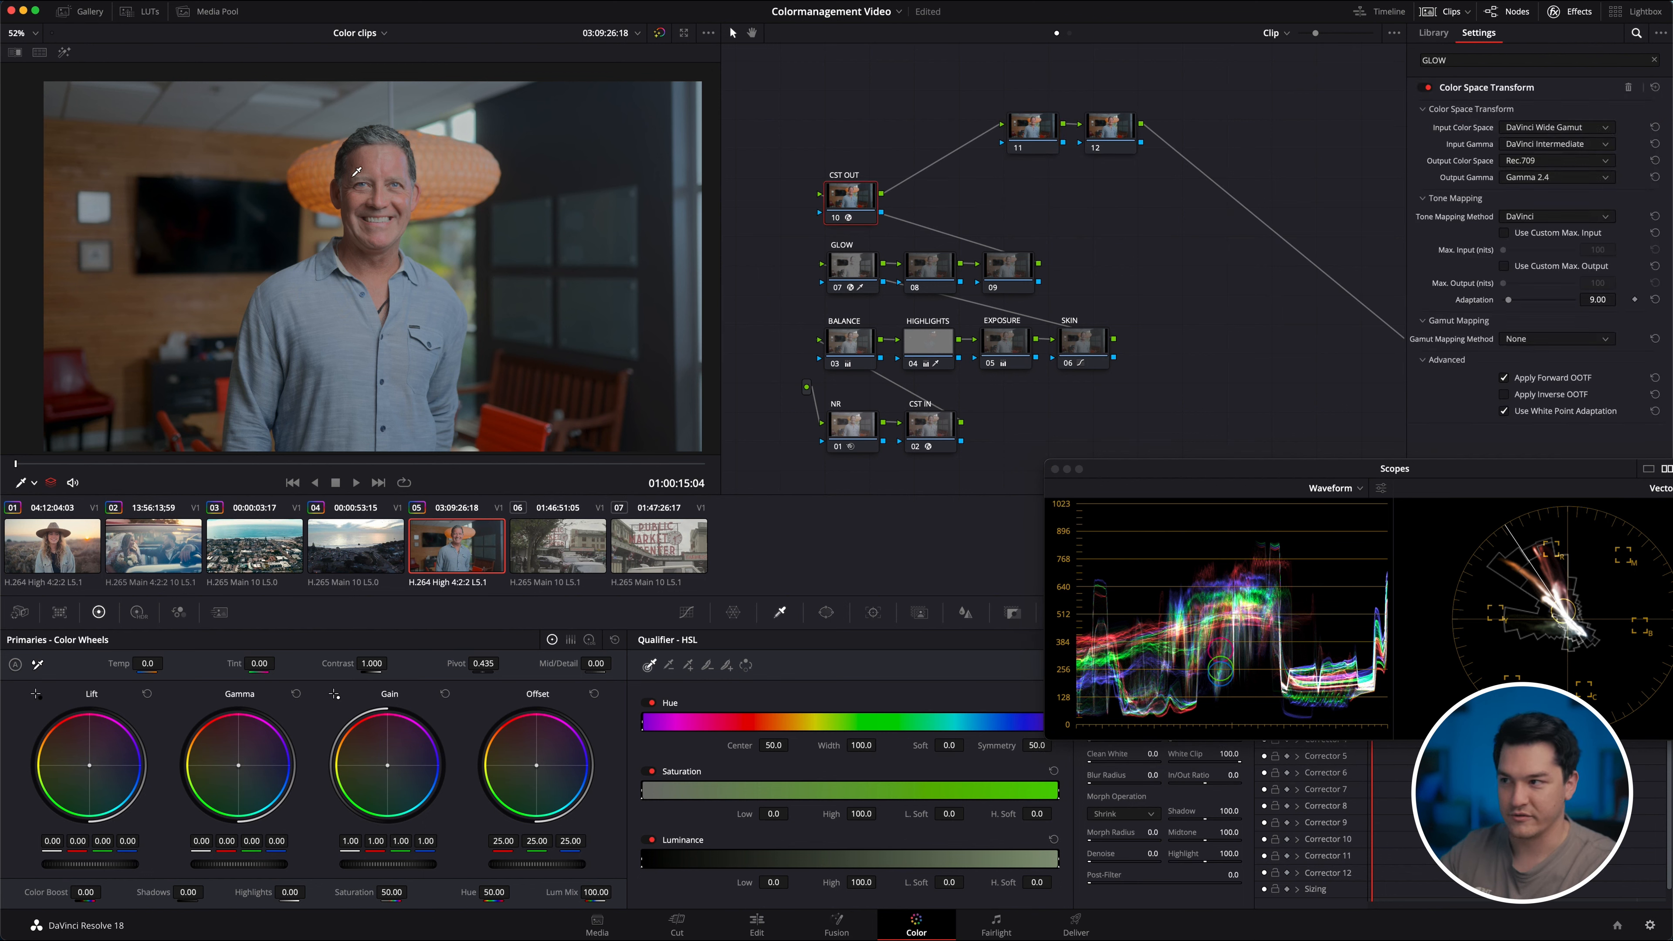
{"action": "left_click", "coordinate": [836, 218]}
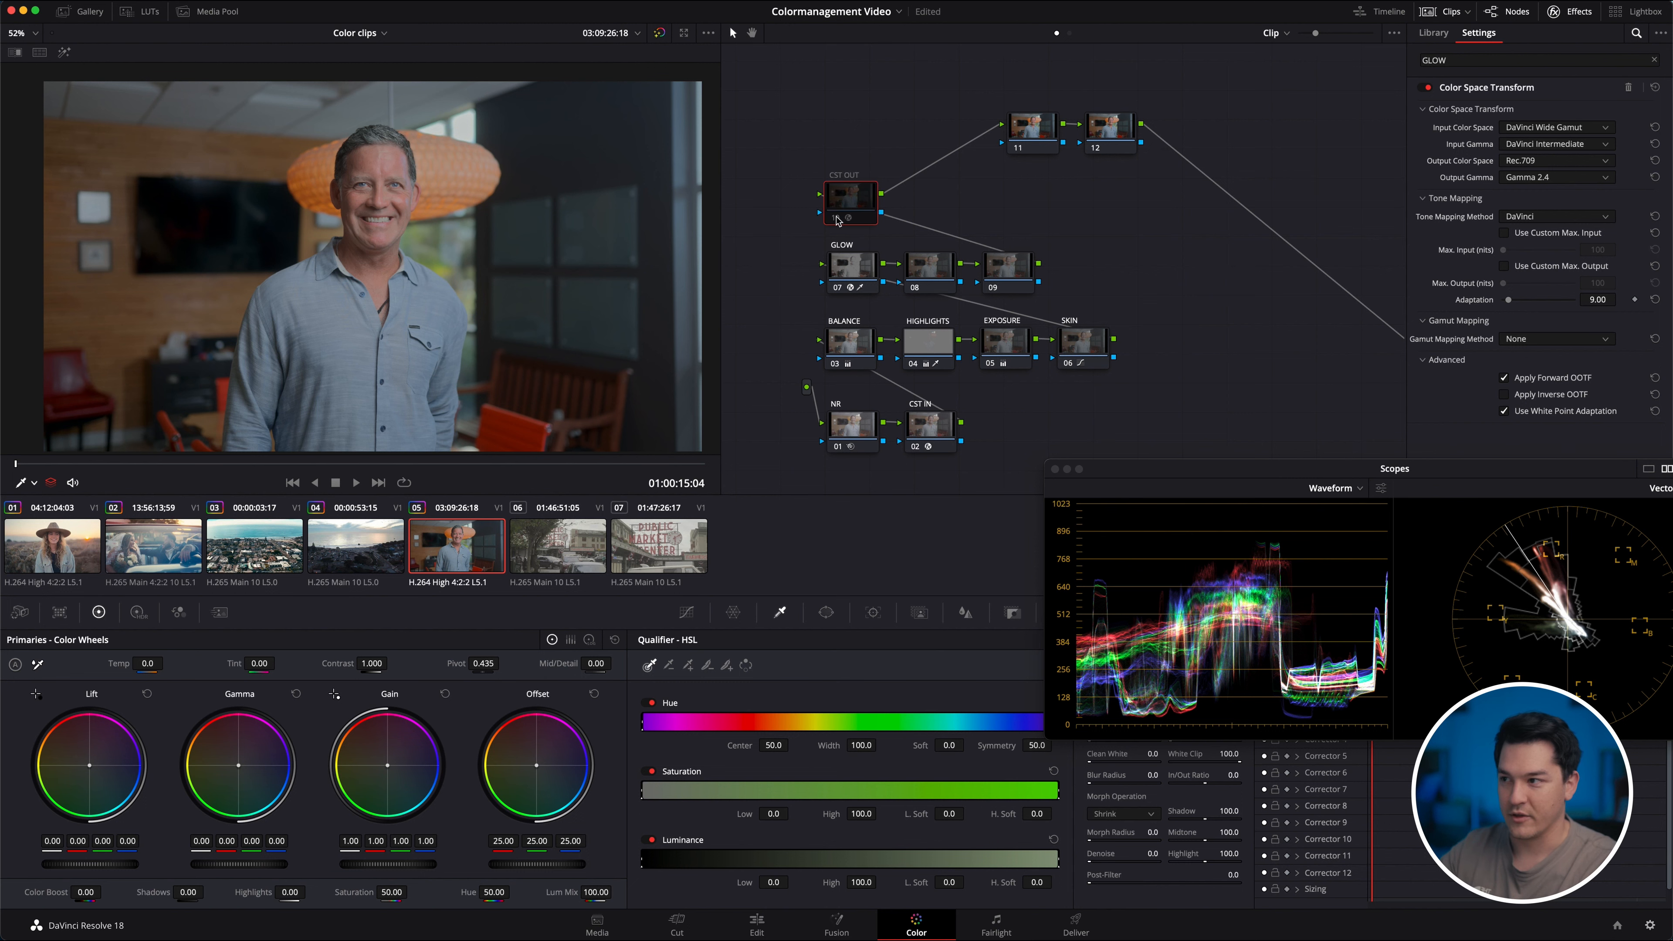
{"action": "left_click", "coordinate": [836, 219]}
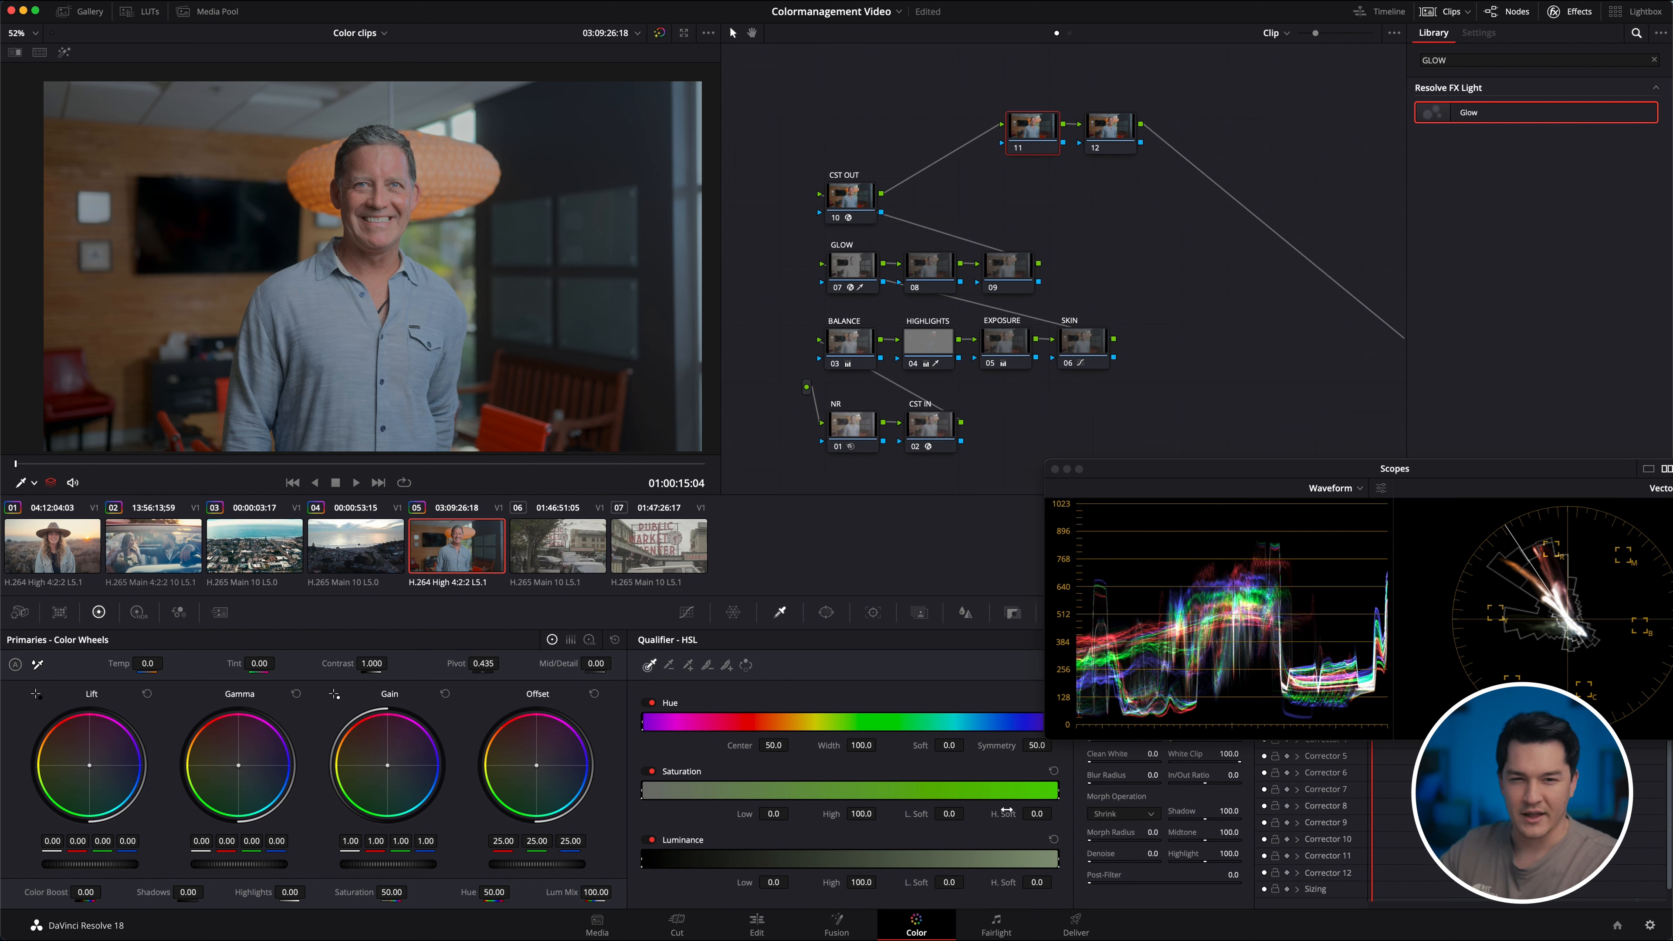
On node 11, qualify the sampled skin with hue center 27.1 and width 32.3, saturation high 9.5 and luminance low 43.3, viewing the highlight.
{"action": "left_click", "coordinate": [386, 162]}
{"action": "key", "text": "shift+h"}
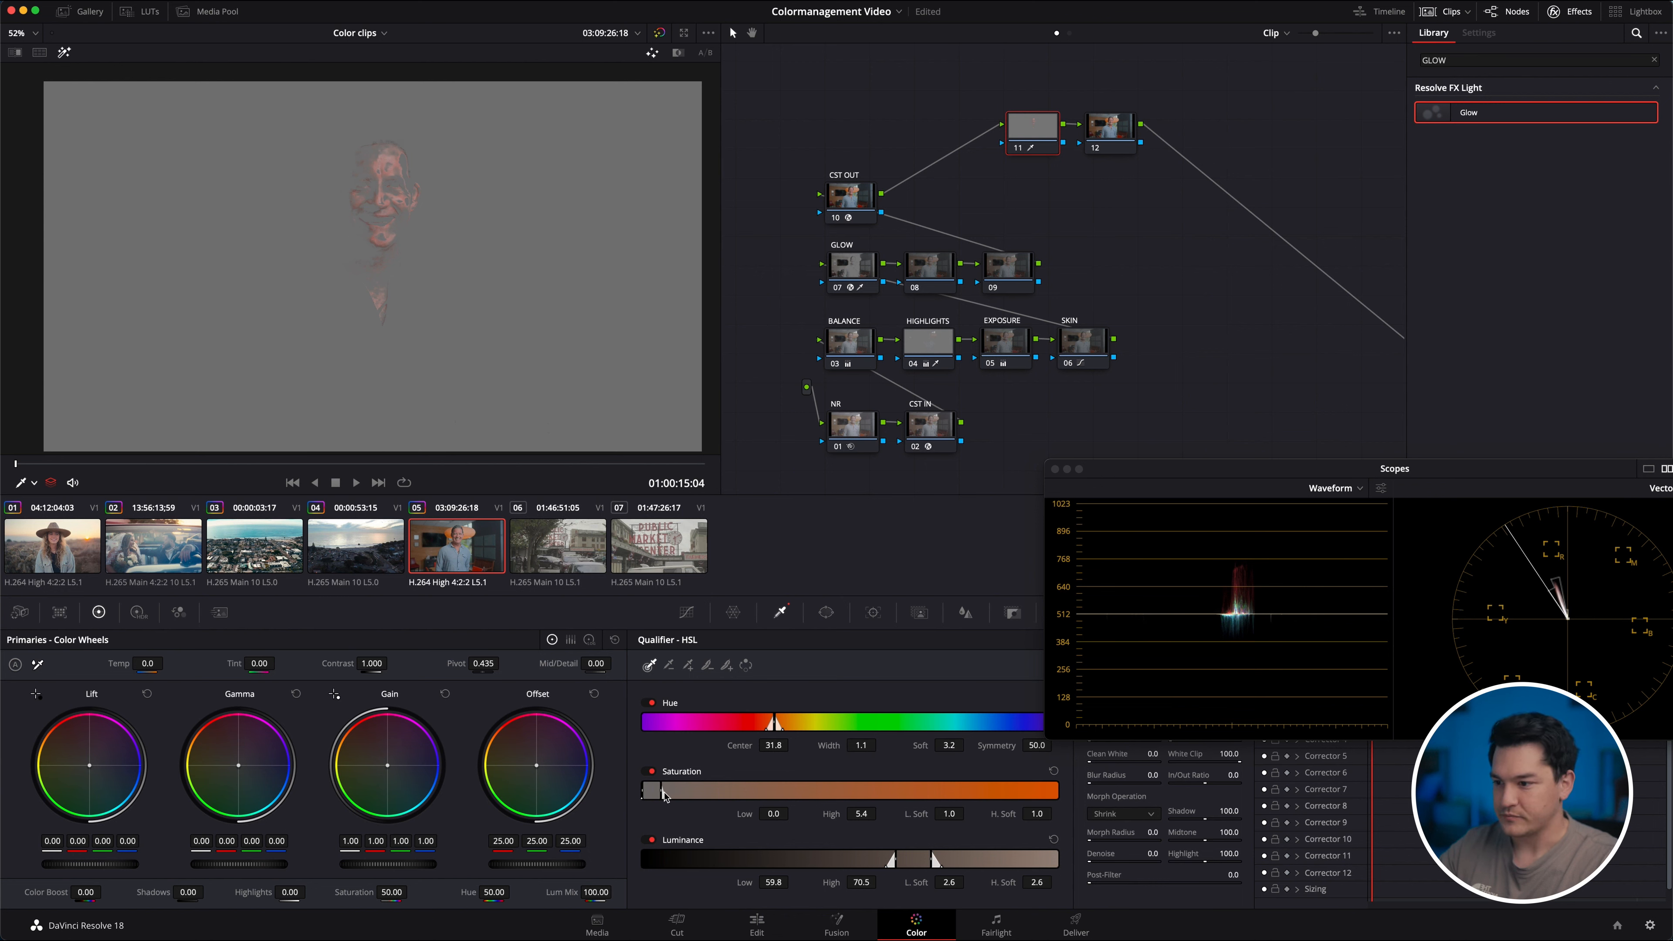
{"action": "left_click_drag", "start_coordinate": [662, 793], "coordinate": [679, 793]}
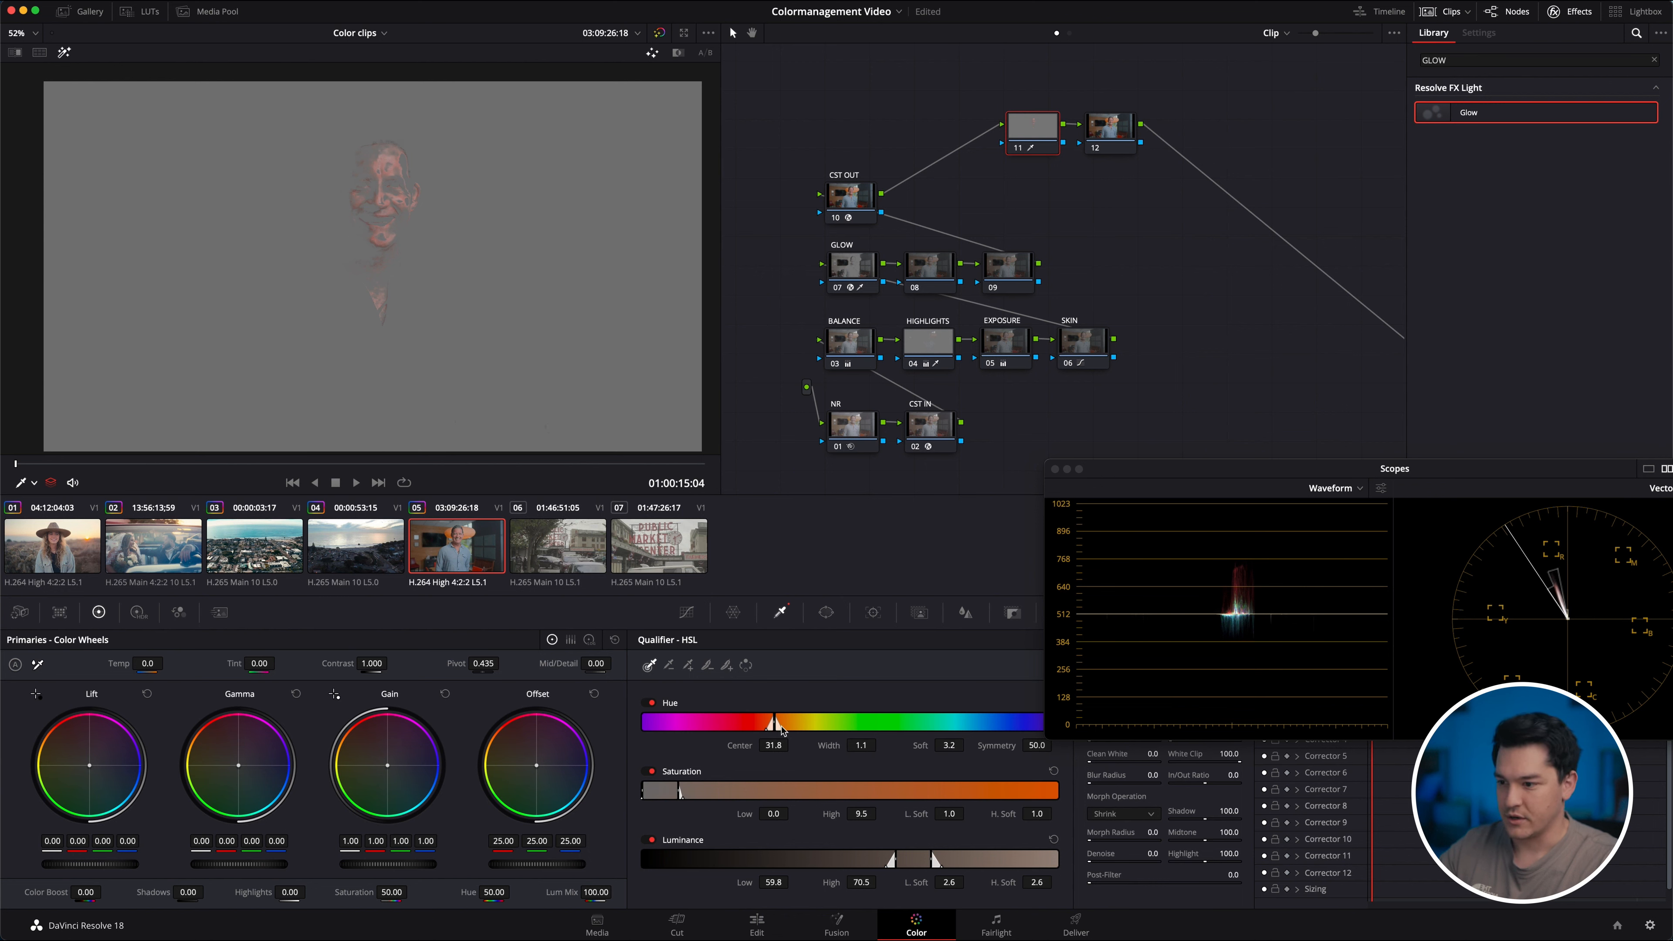
{"action": "left_click_drag", "start_coordinate": [836, 743], "coordinate": [911, 752]}
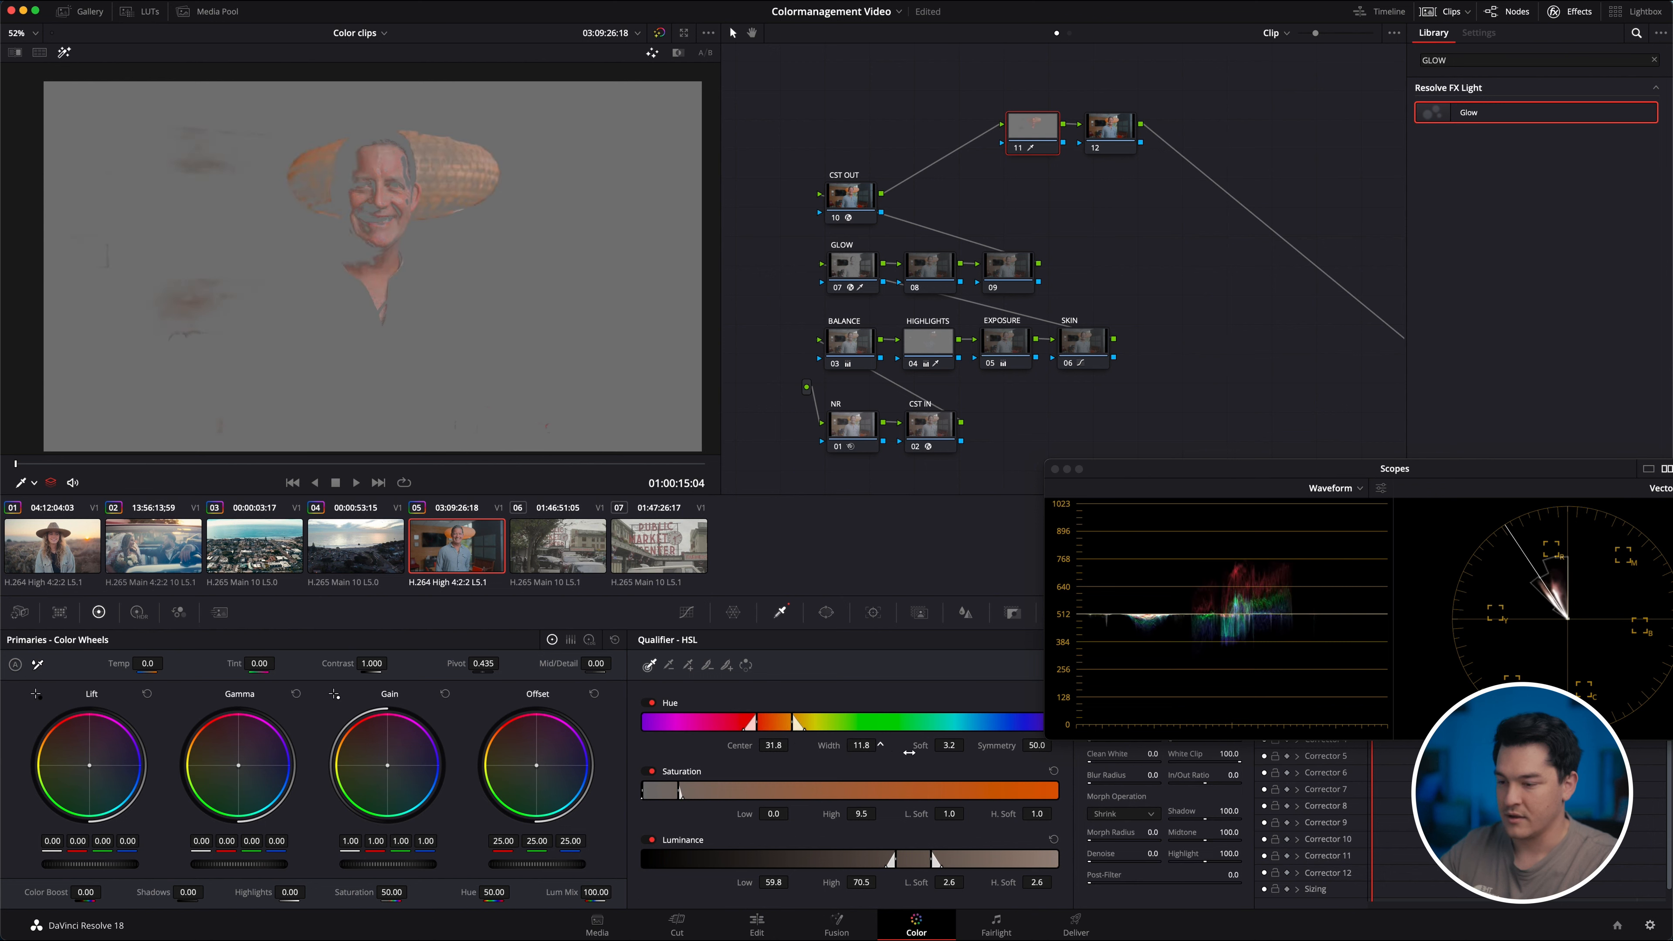
{"action": "left_click_drag", "start_coordinate": [897, 861], "coordinate": [827, 863]}
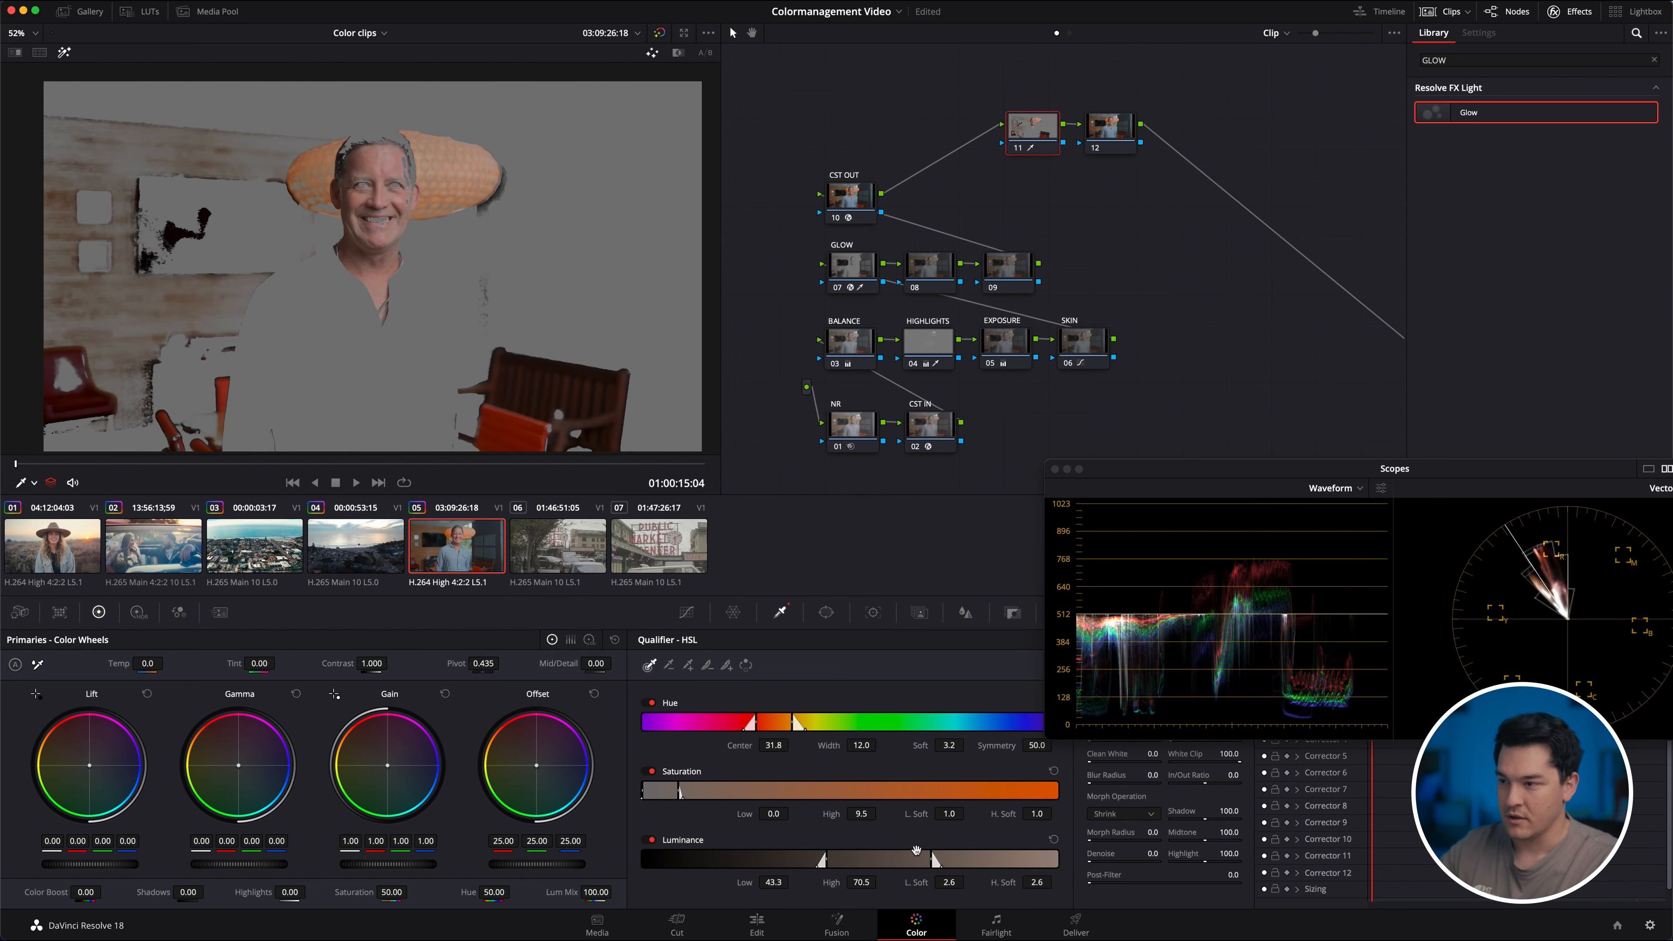
{"action": "left_click_drag", "start_coordinate": [755, 723], "coordinate": [789, 730]}
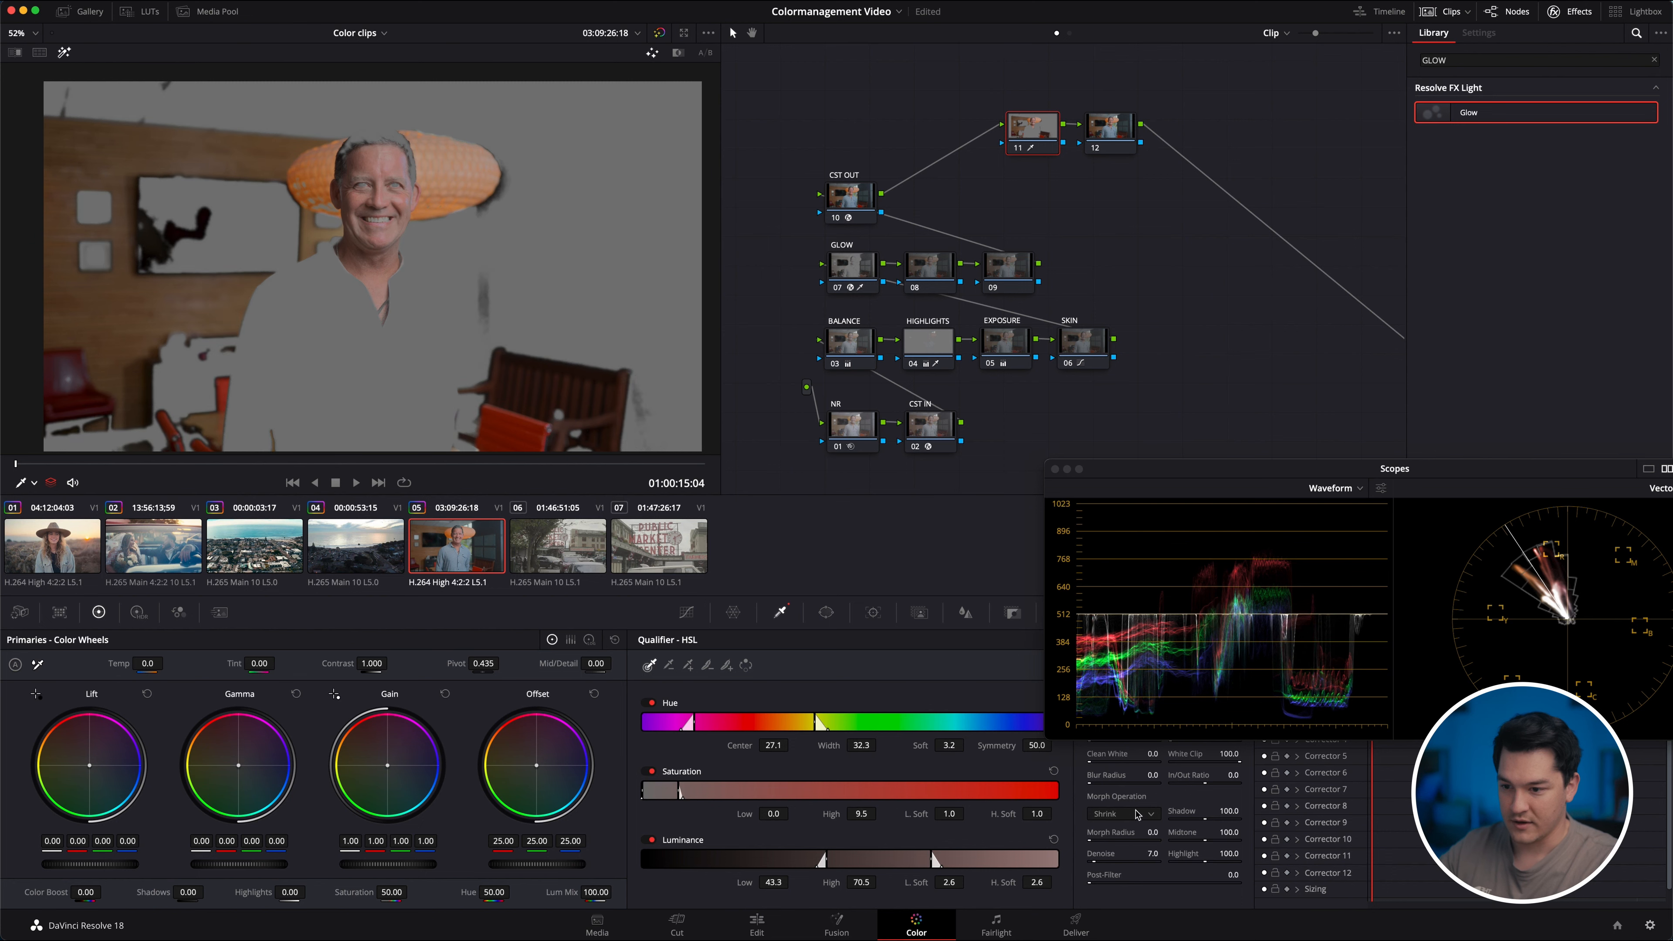
Smooth node 11's skin matte with denoise 7.0 and blur radius 11.6, and check it during playback.
{"action": "left_click_drag", "start_coordinate": [1149, 774], "coordinate": [1179, 774]}
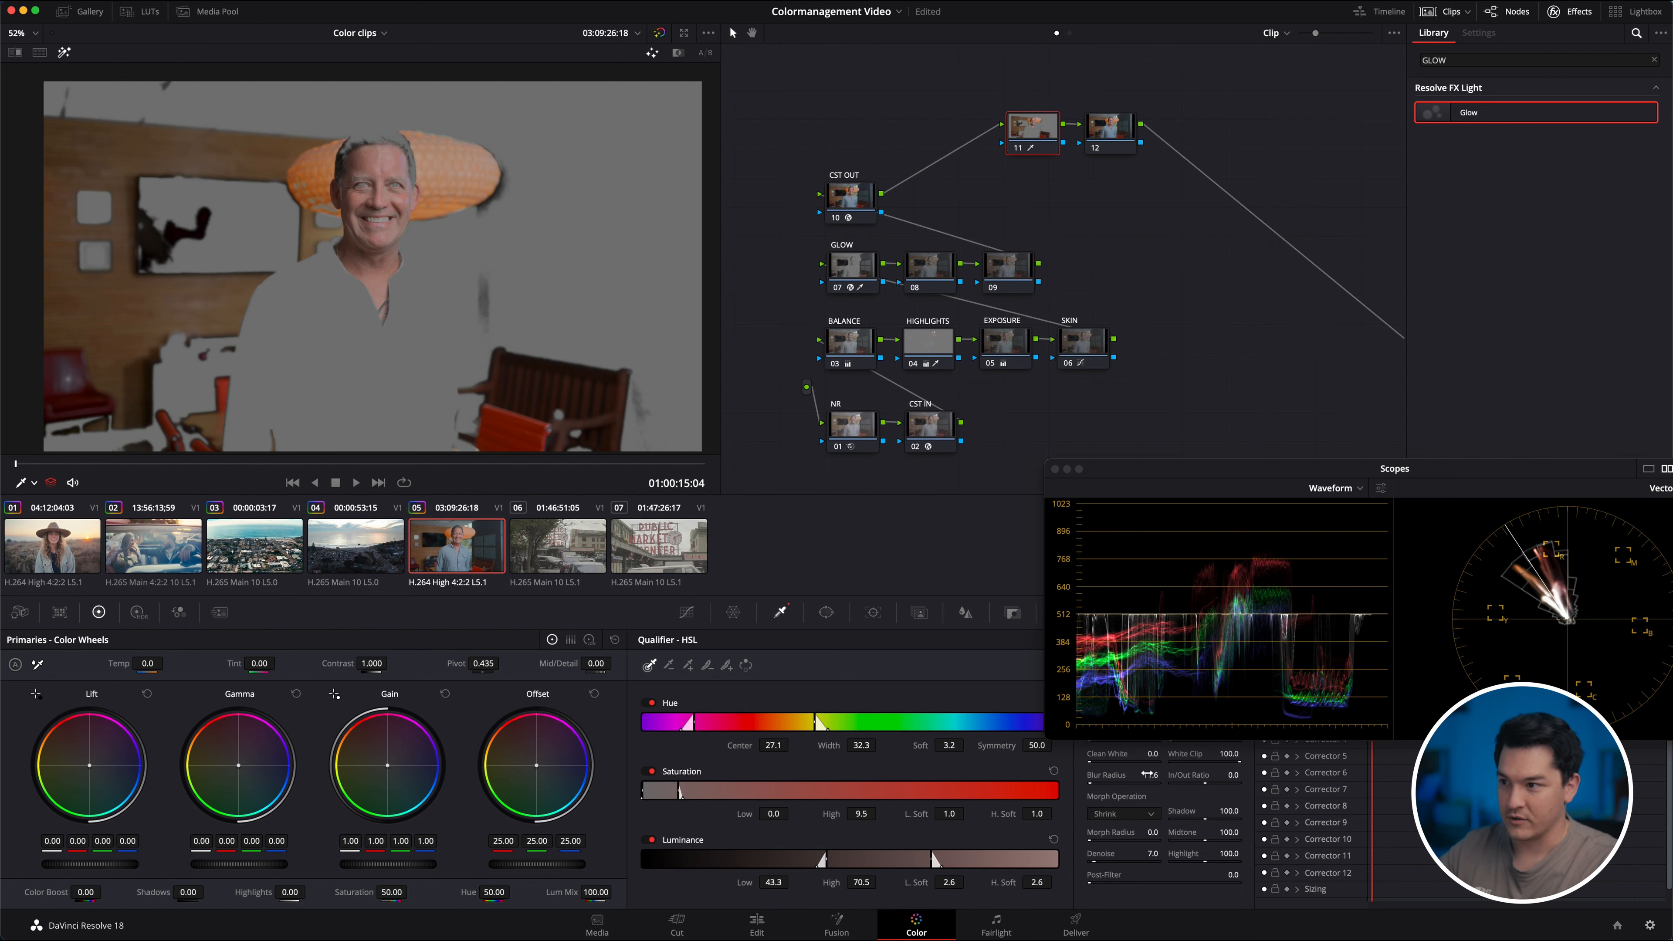
{"action": "key", "text": "space"}
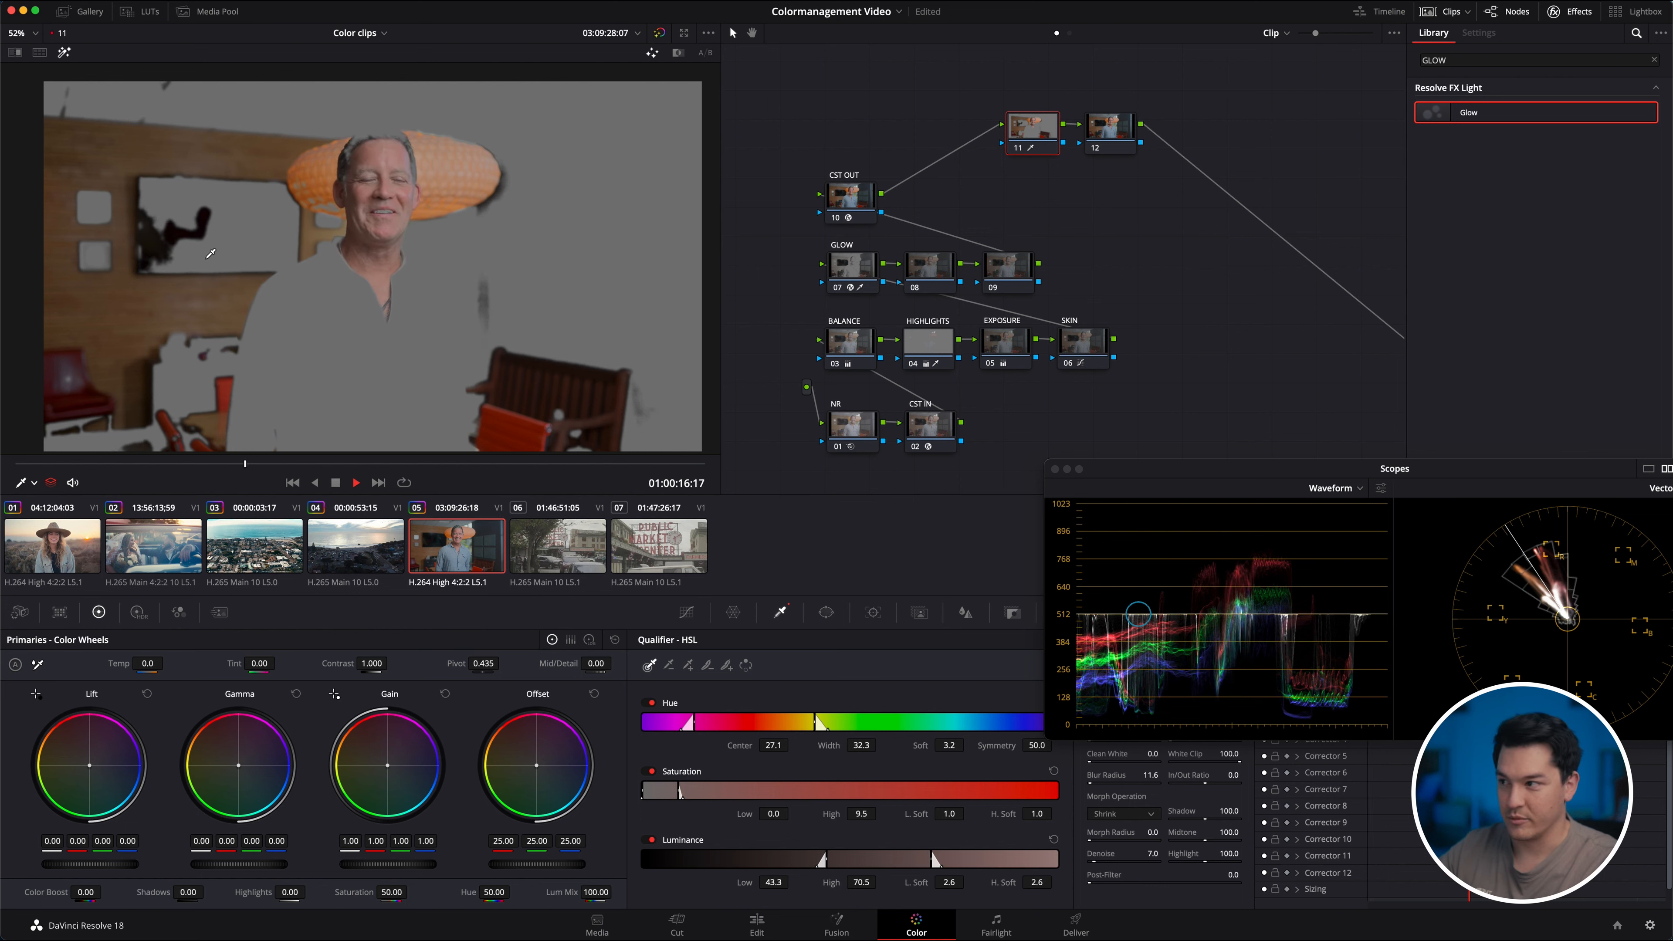
{"action": "key", "text": "space"}
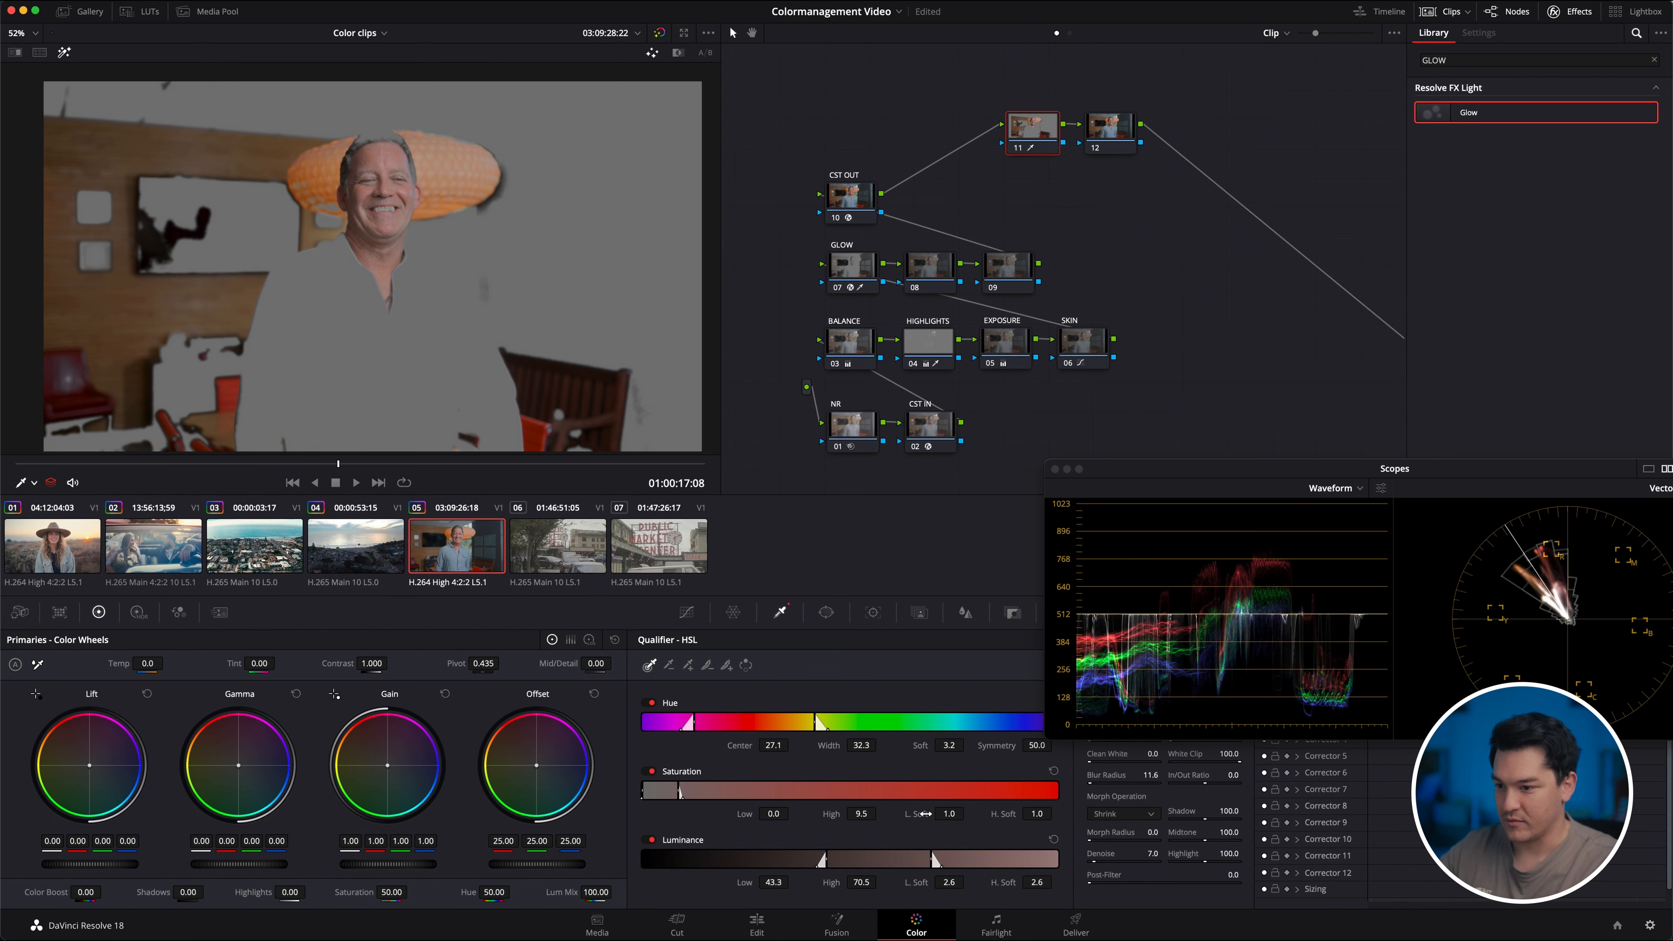
Set the saturation low softness of node 11's skin qualifier to 3.4, check it in playback and turn off the highlight view.
{"action": "left_click_drag", "start_coordinate": [926, 814], "coordinate": [938, 816]}
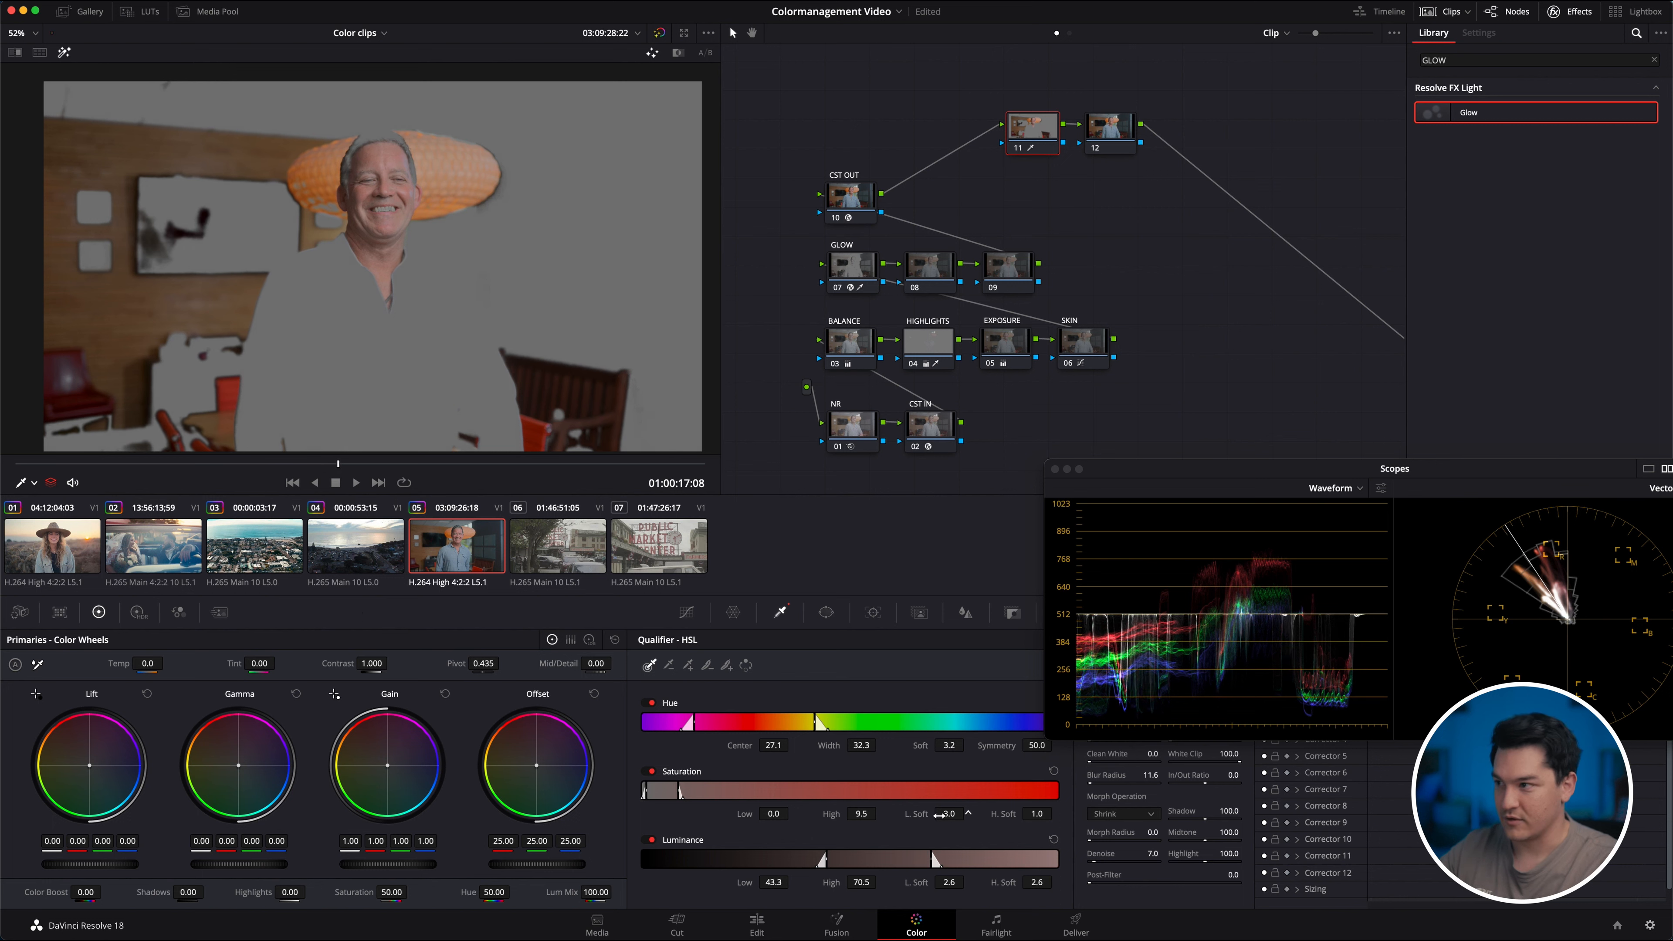
{"action": "key", "text": "space"}
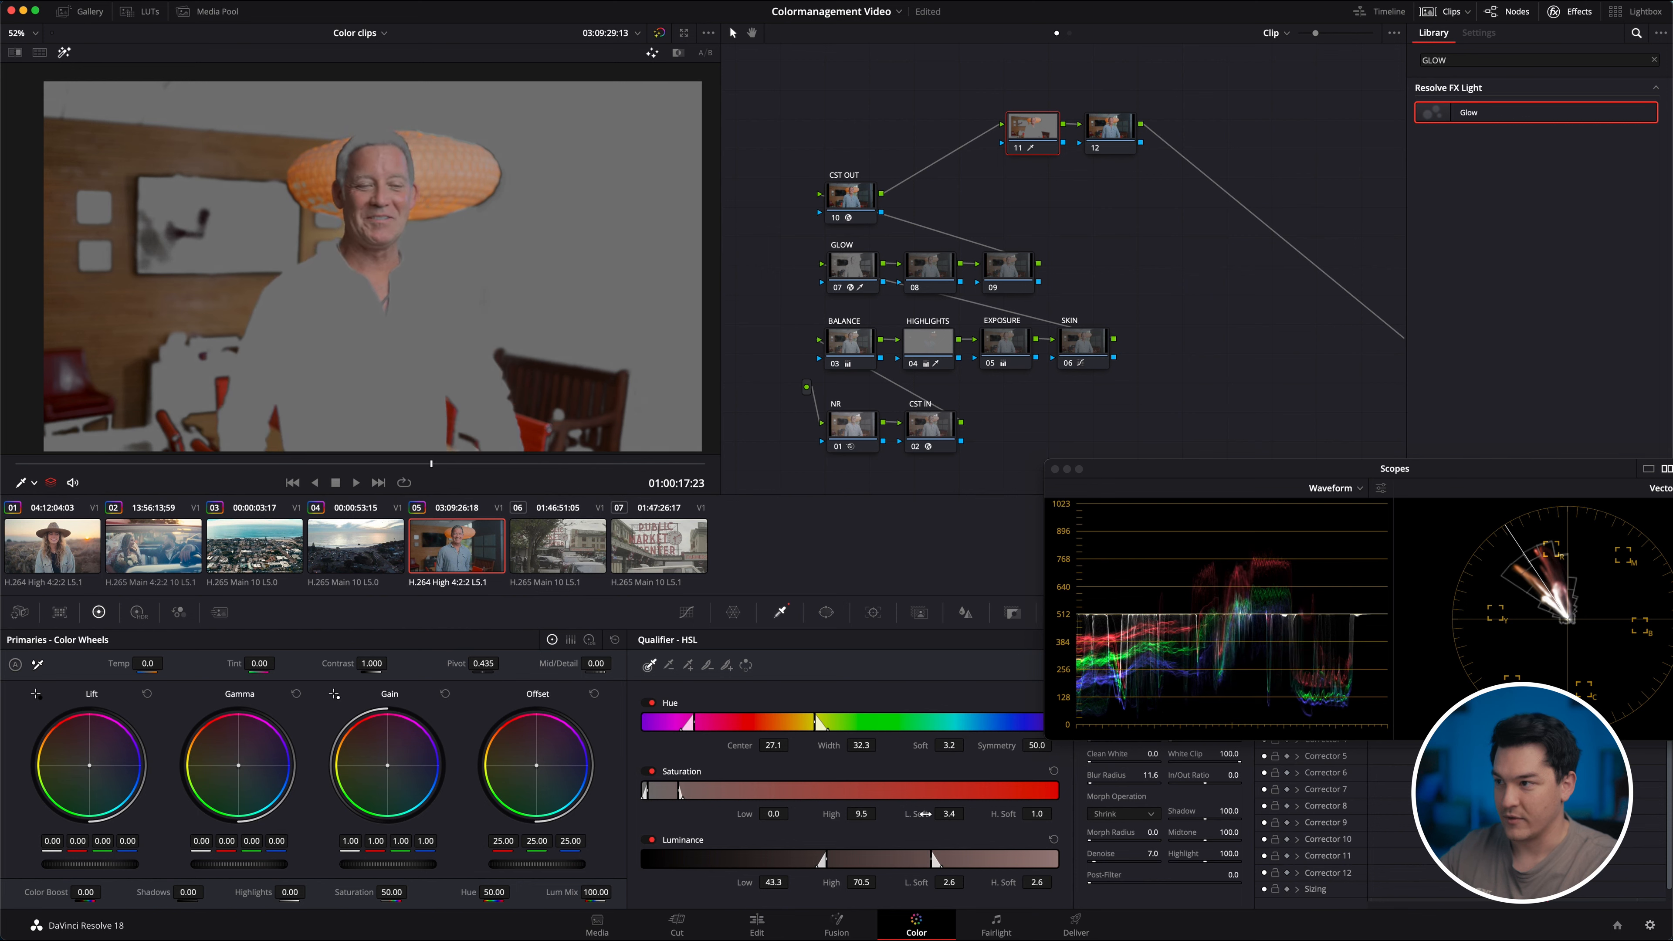
{"action": "key", "text": "shift+h"}
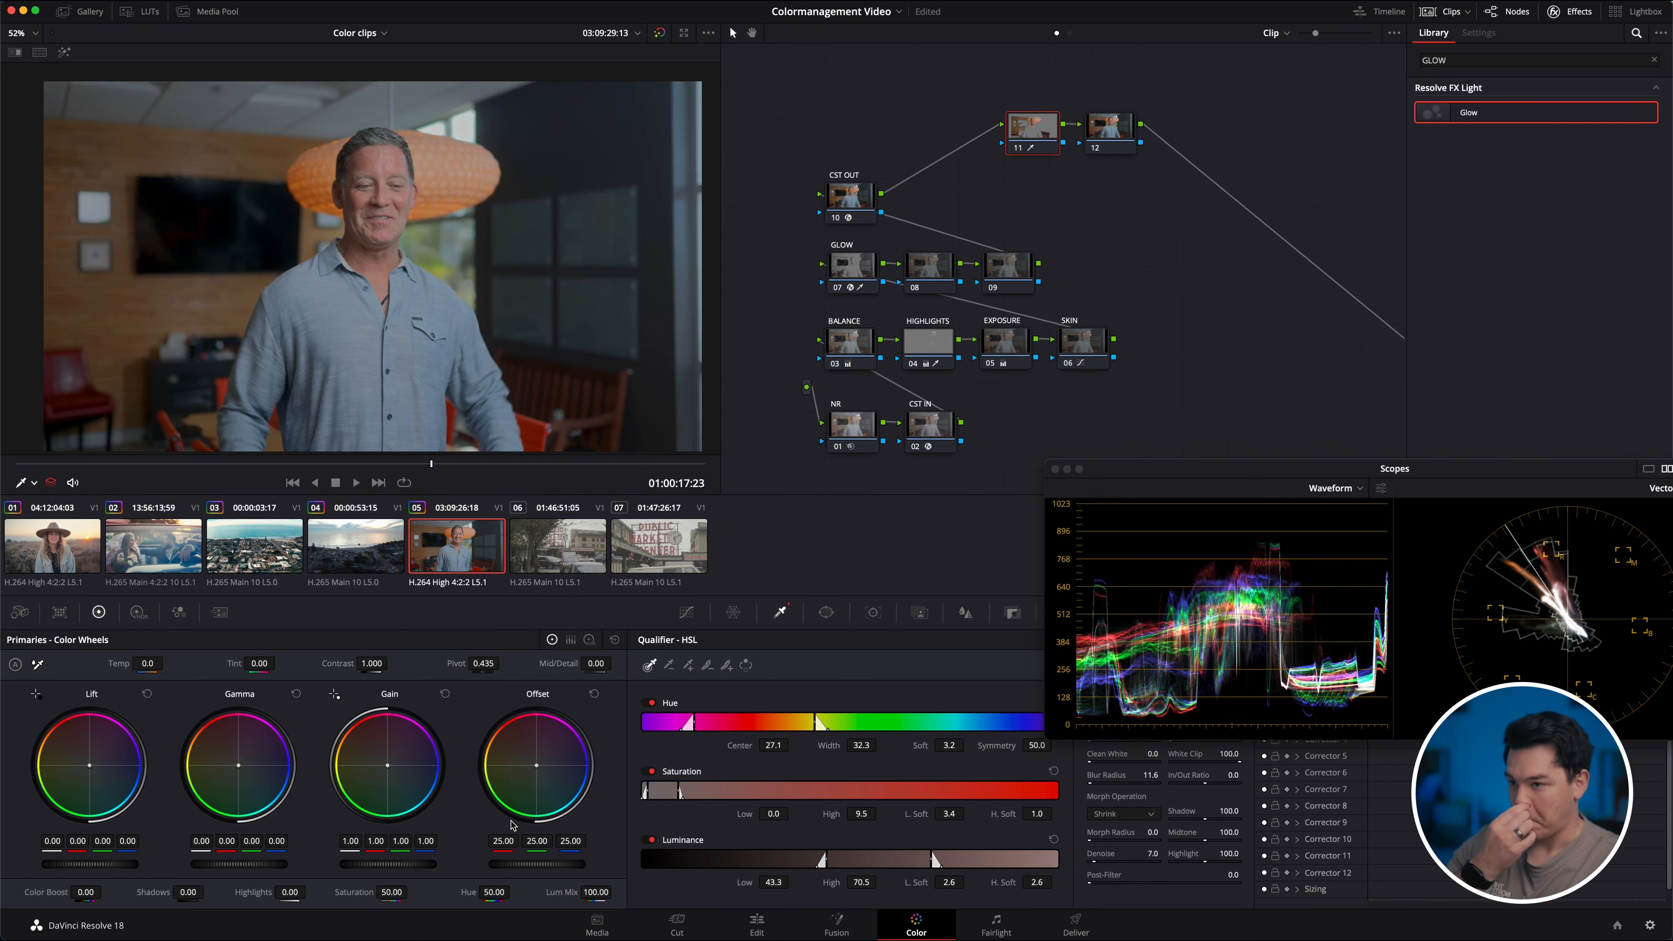
Delete node 12 and invert node 11's skin qualification so it affects everything except the skin.
{"action": "left_click", "coordinate": [1132, 146]}
{"action": "key", "text": "Delete"}
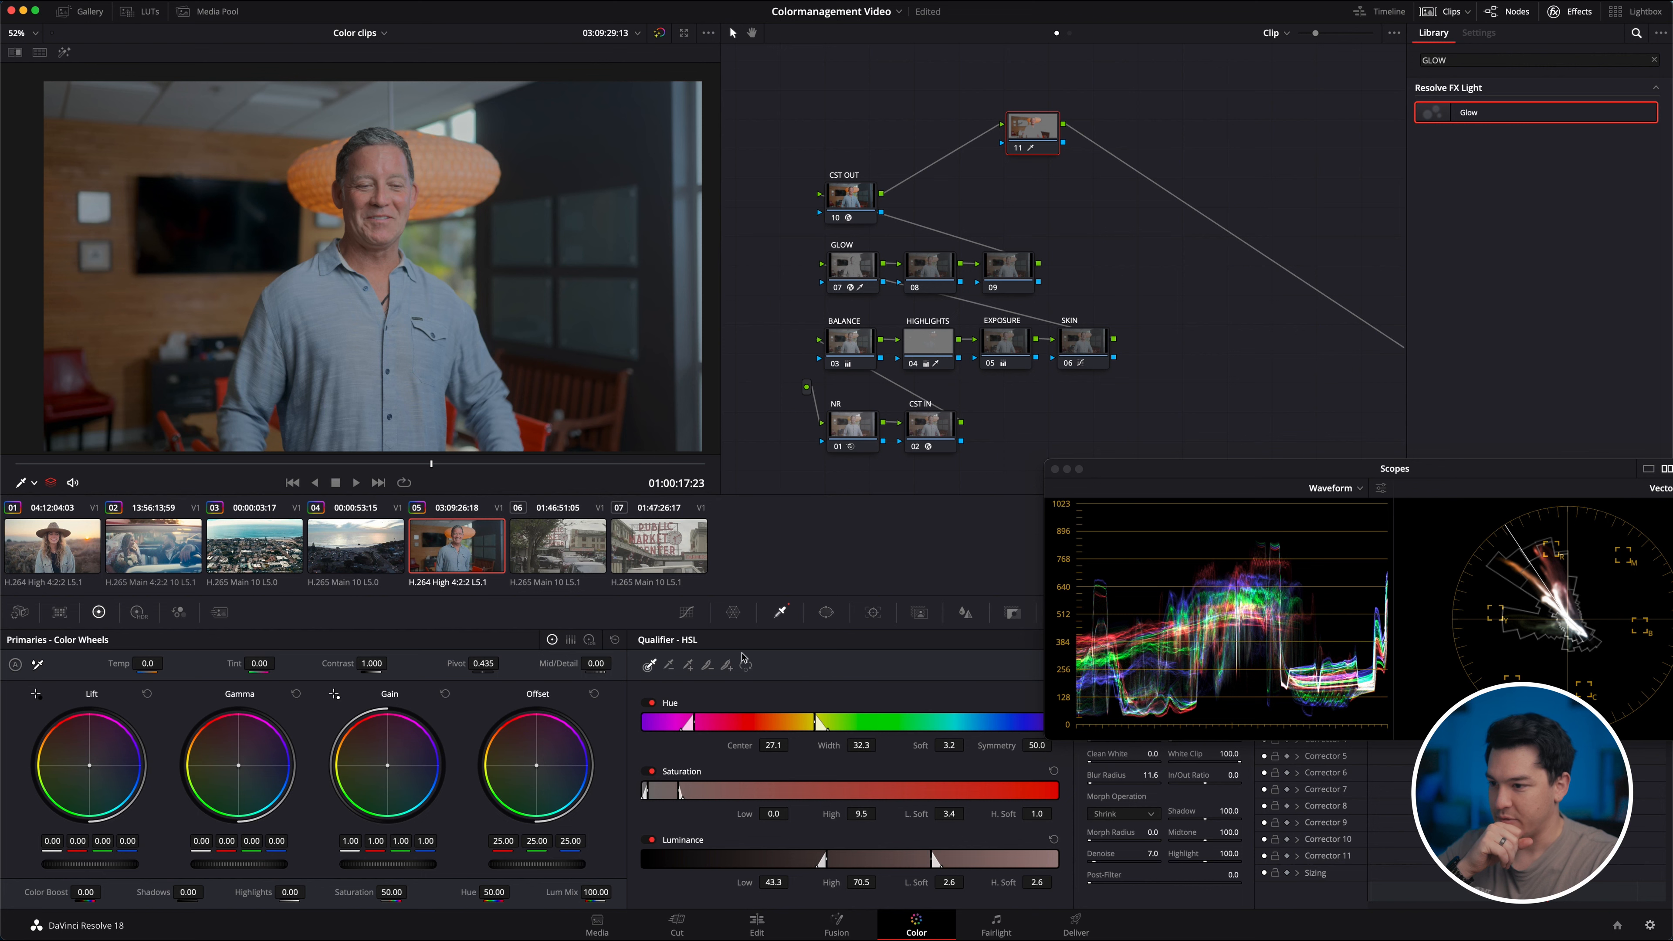
{"action": "left_click", "coordinate": [745, 667]}
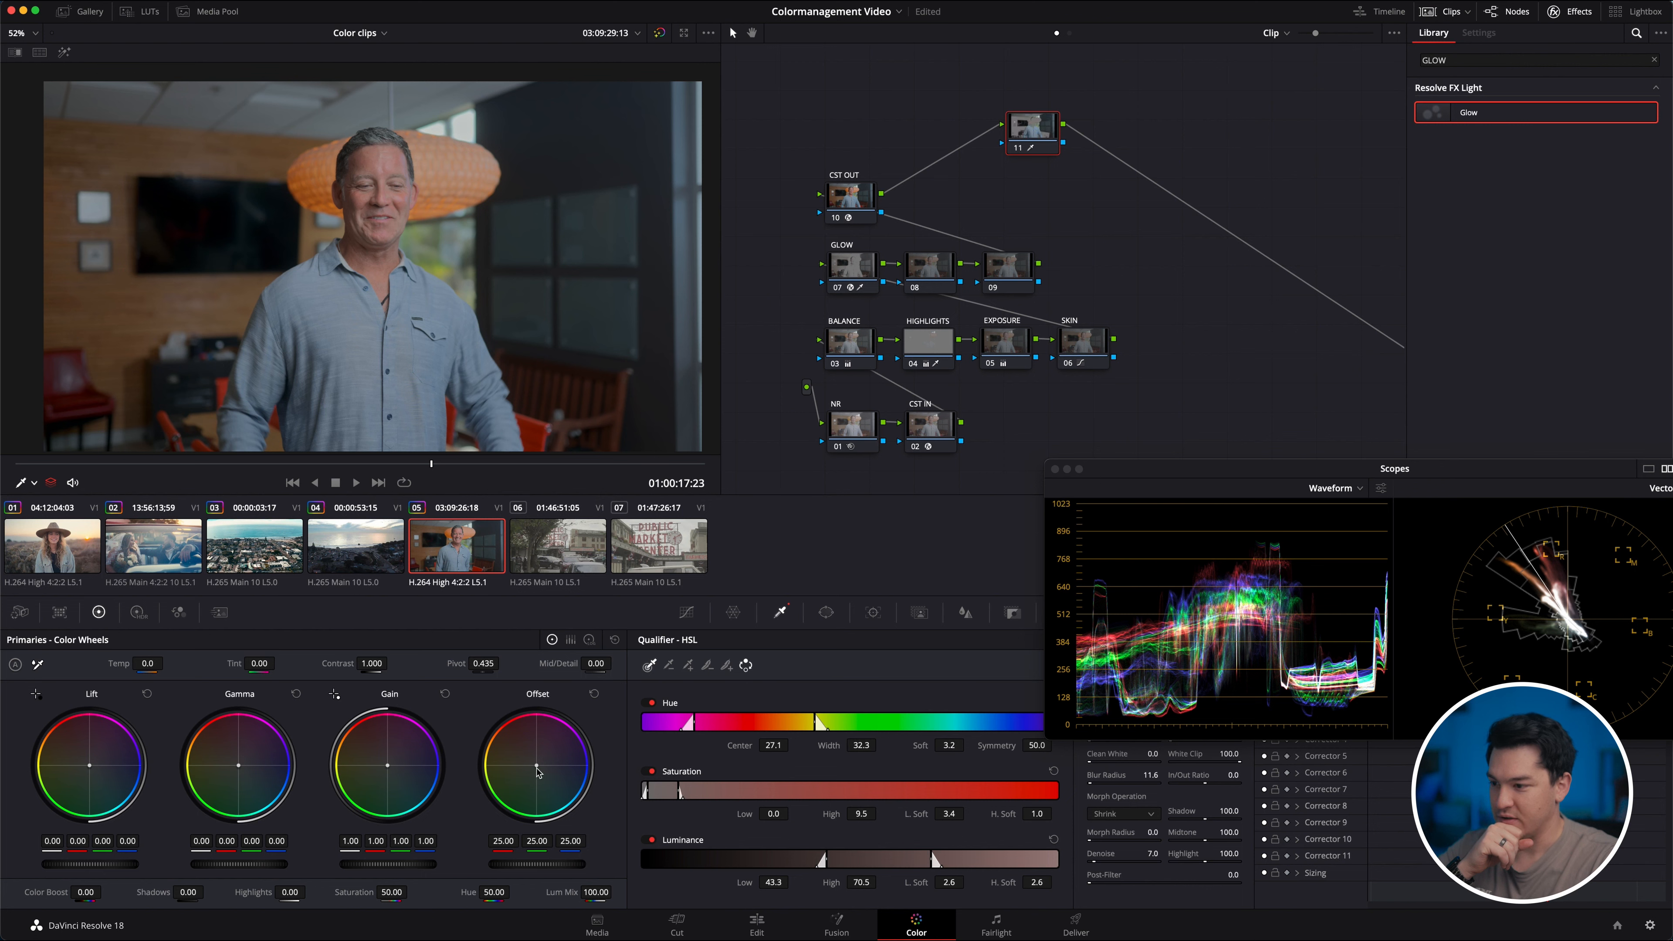
Push node 11's offset toward teal at 19.75, 25.17, 28.04 and compare the face with the node off and on.
{"action": "left_click_drag", "start_coordinate": [542, 773], "coordinate": [568, 818]}
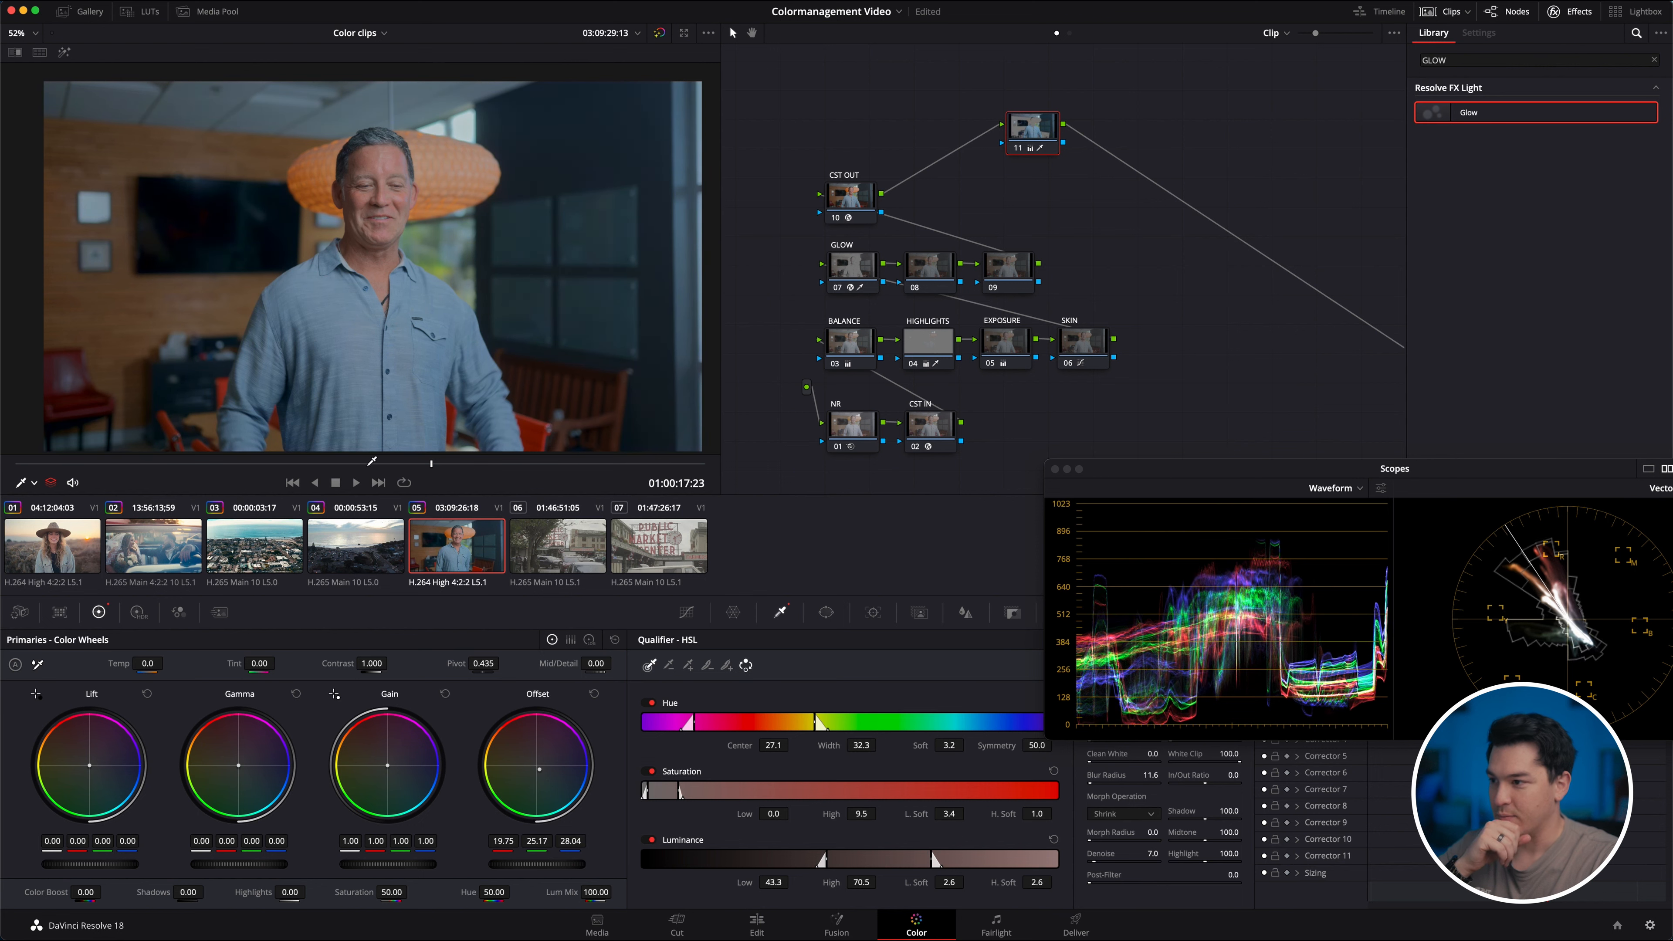
{"action": "left_click_drag", "start_coordinate": [375, 465], "coordinate": [208, 465]}
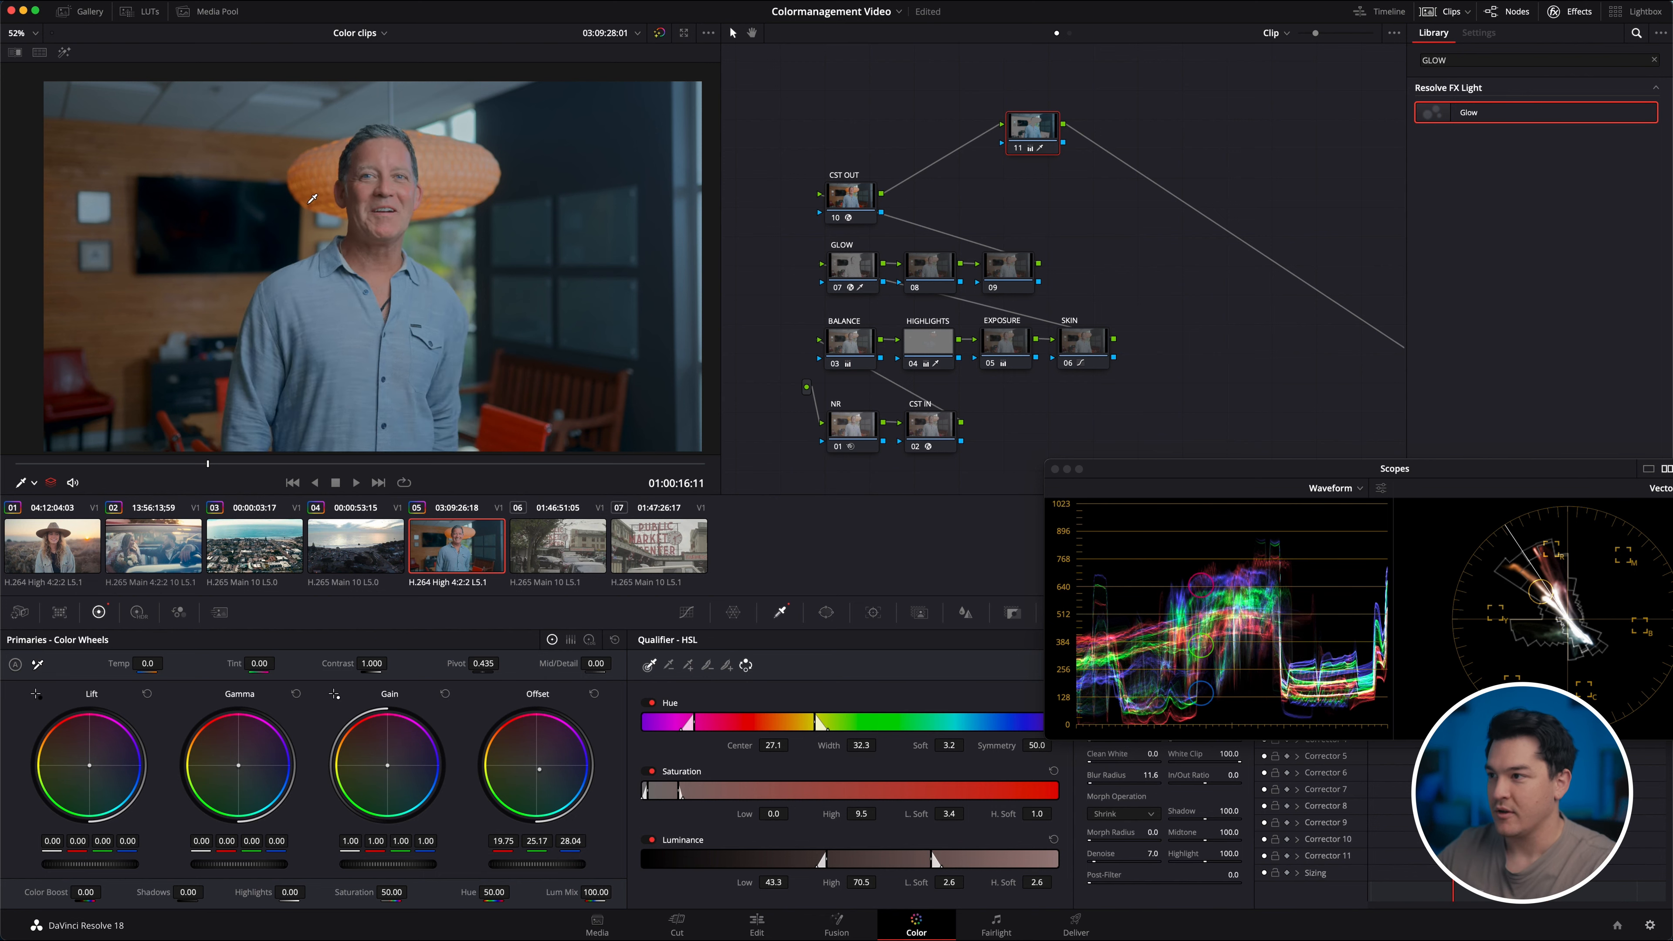
{"action": "scroll", "coordinate": [313, 198], "scroll_direction": "up", "scroll_amount": 6}
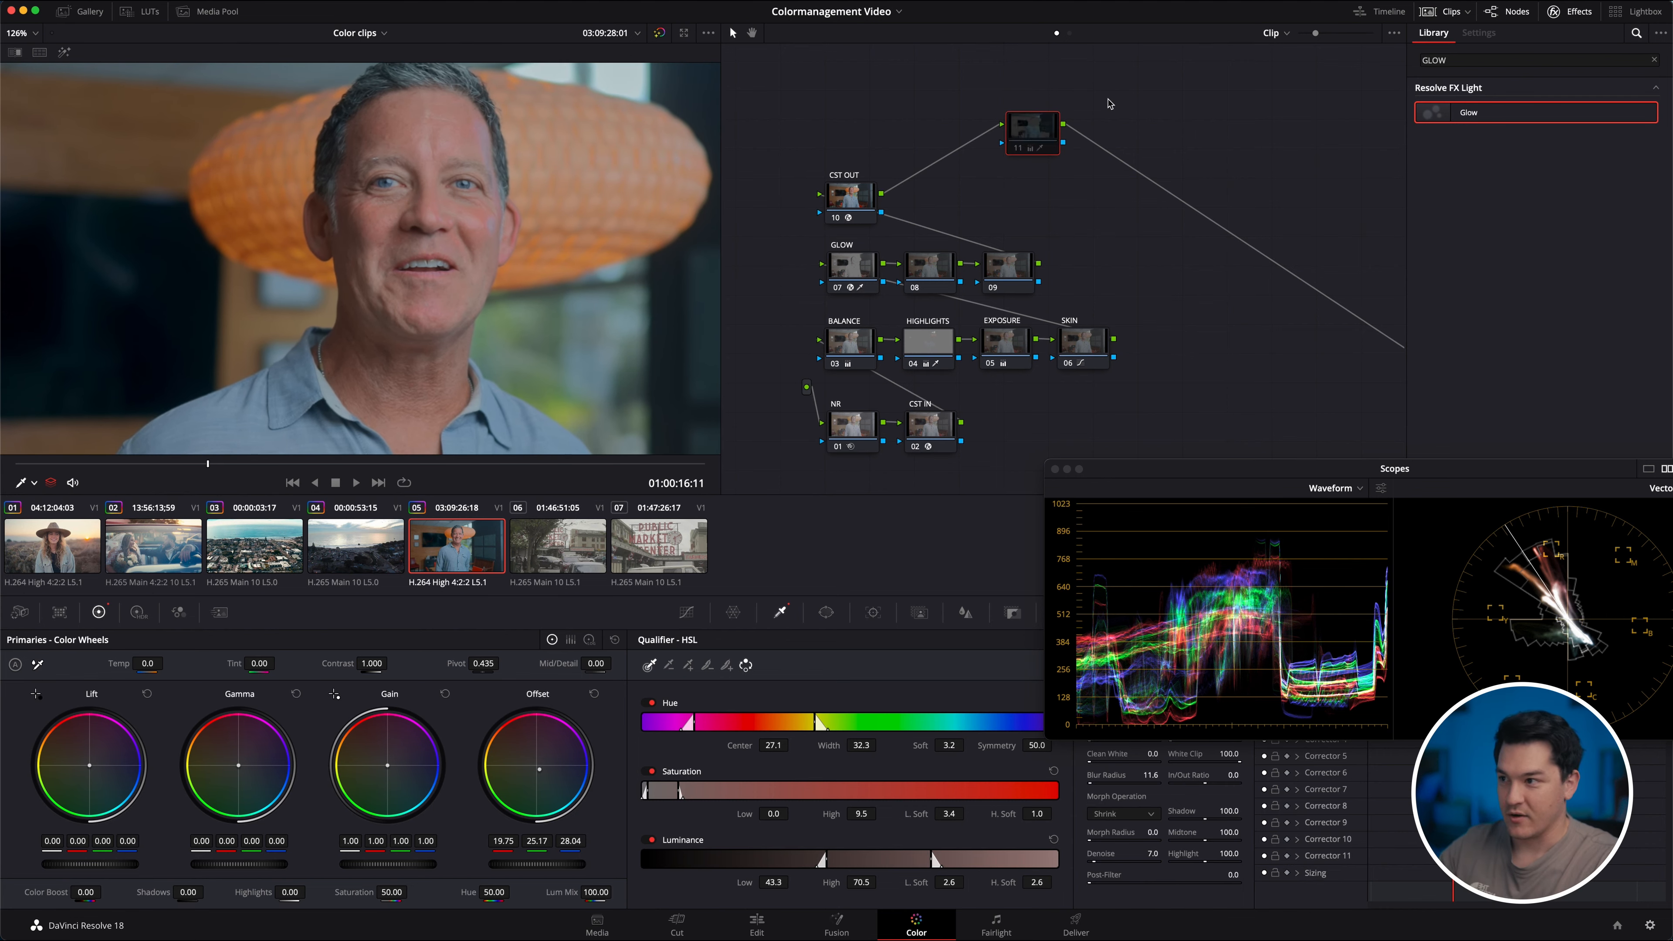
{"action": "key", "text": "shift+z"}
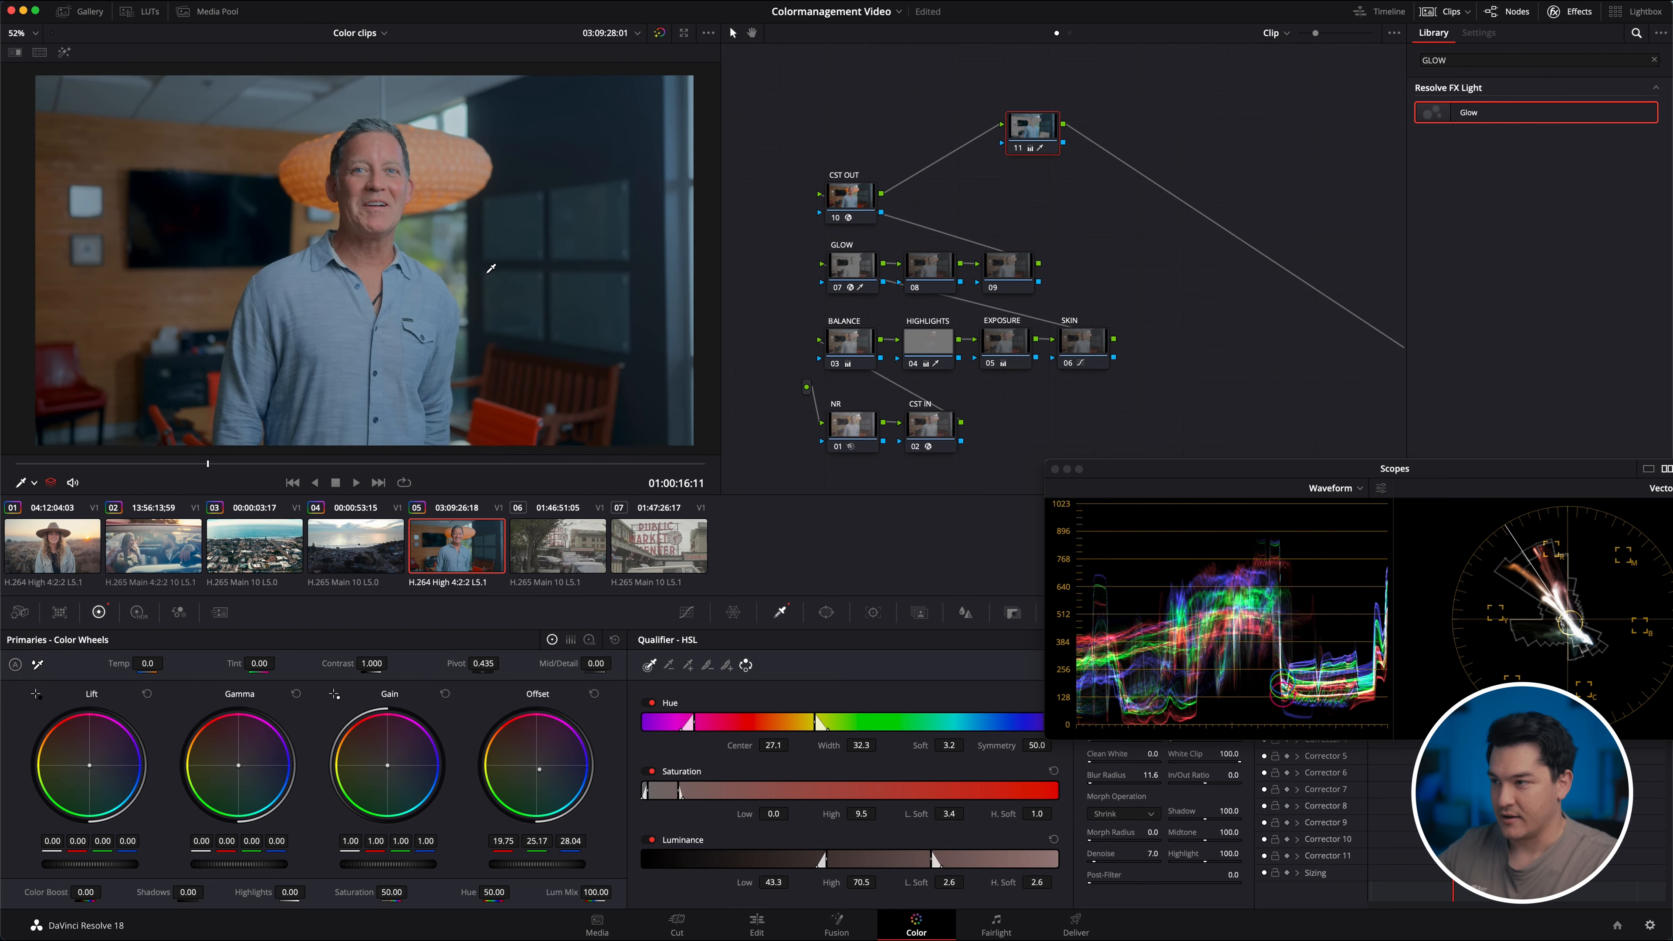
Add an outside node to node 11 and warm its offset to 26.73, 24.18, 22.36.
{"action": "right_click", "coordinate": [1057, 147]}
{"action": "mouse_move", "coordinate": [1120, 211]}
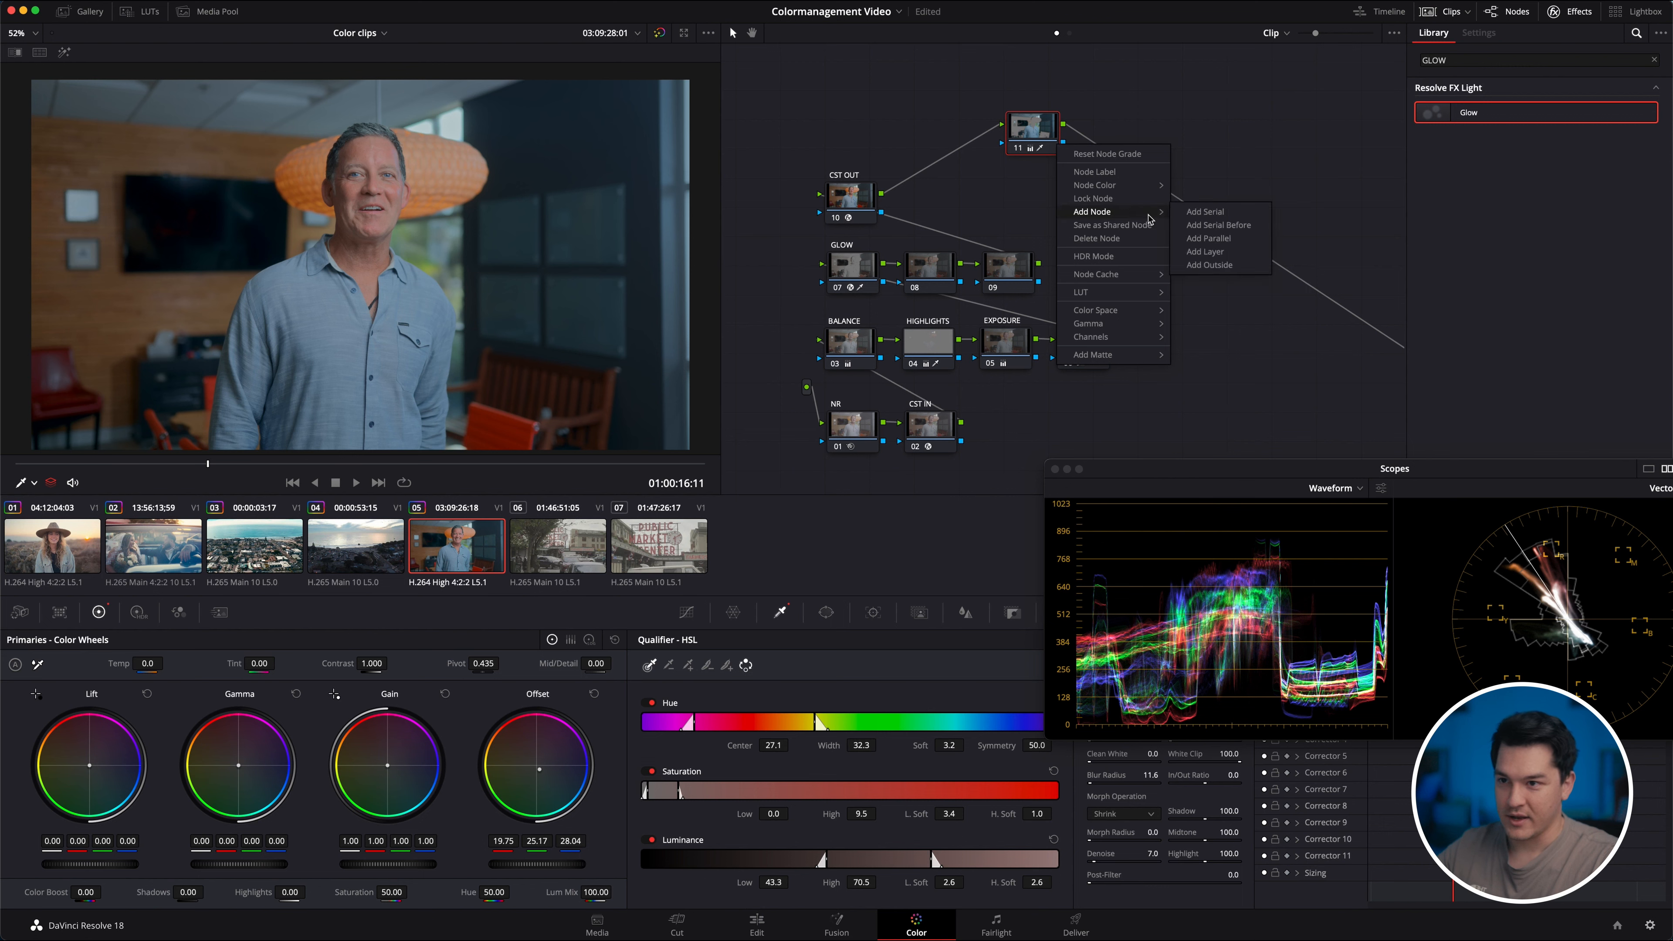
{"action": "left_click", "coordinate": [1252, 273]}
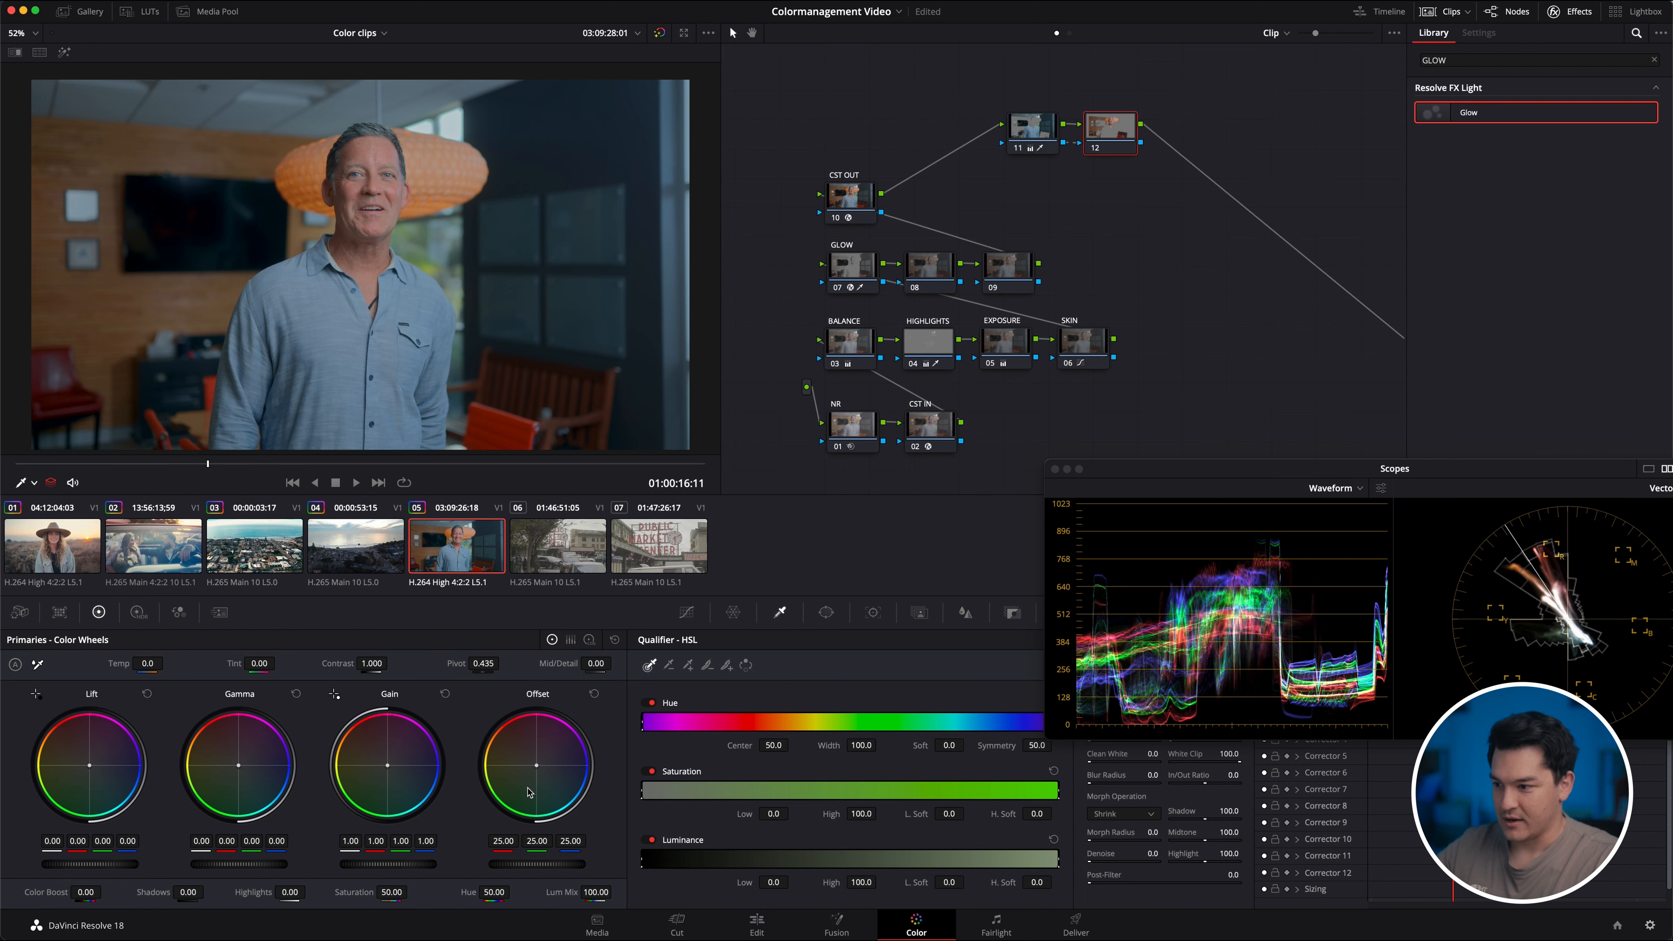
{"action": "left_click_drag", "start_coordinate": [534, 765], "coordinate": [518, 751]}
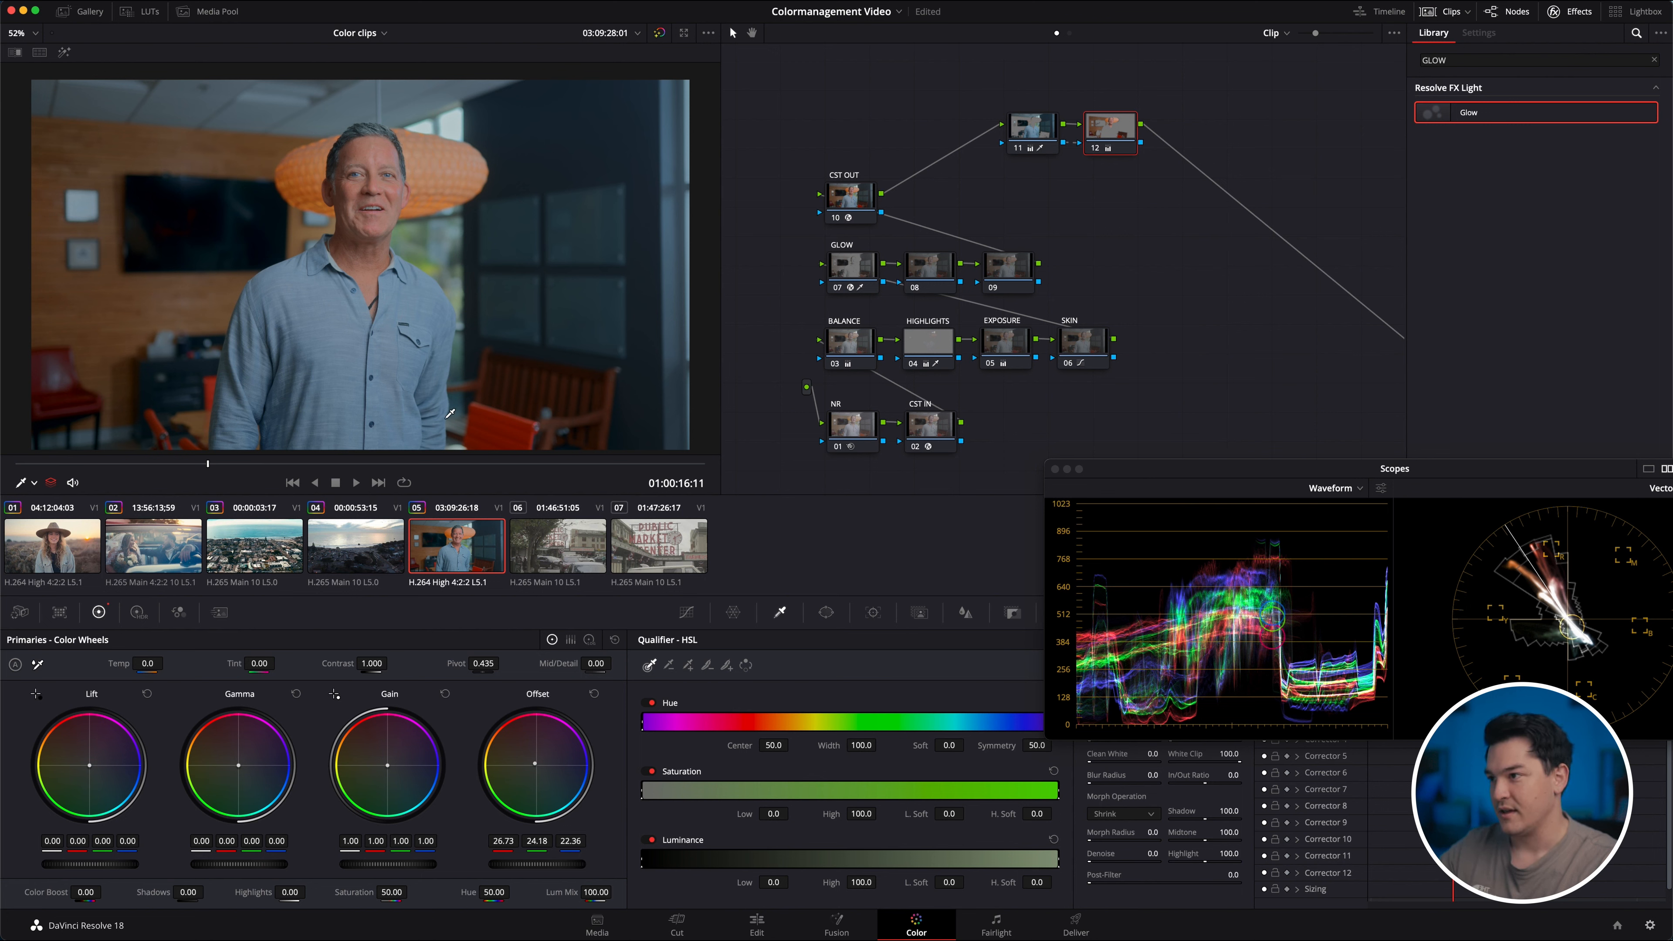
Combine nodes 11 and 12 into a compound node.
{"action": "left_click", "coordinate": [1036, 129]}
{"action": "right_click", "coordinate": [1033, 141]}
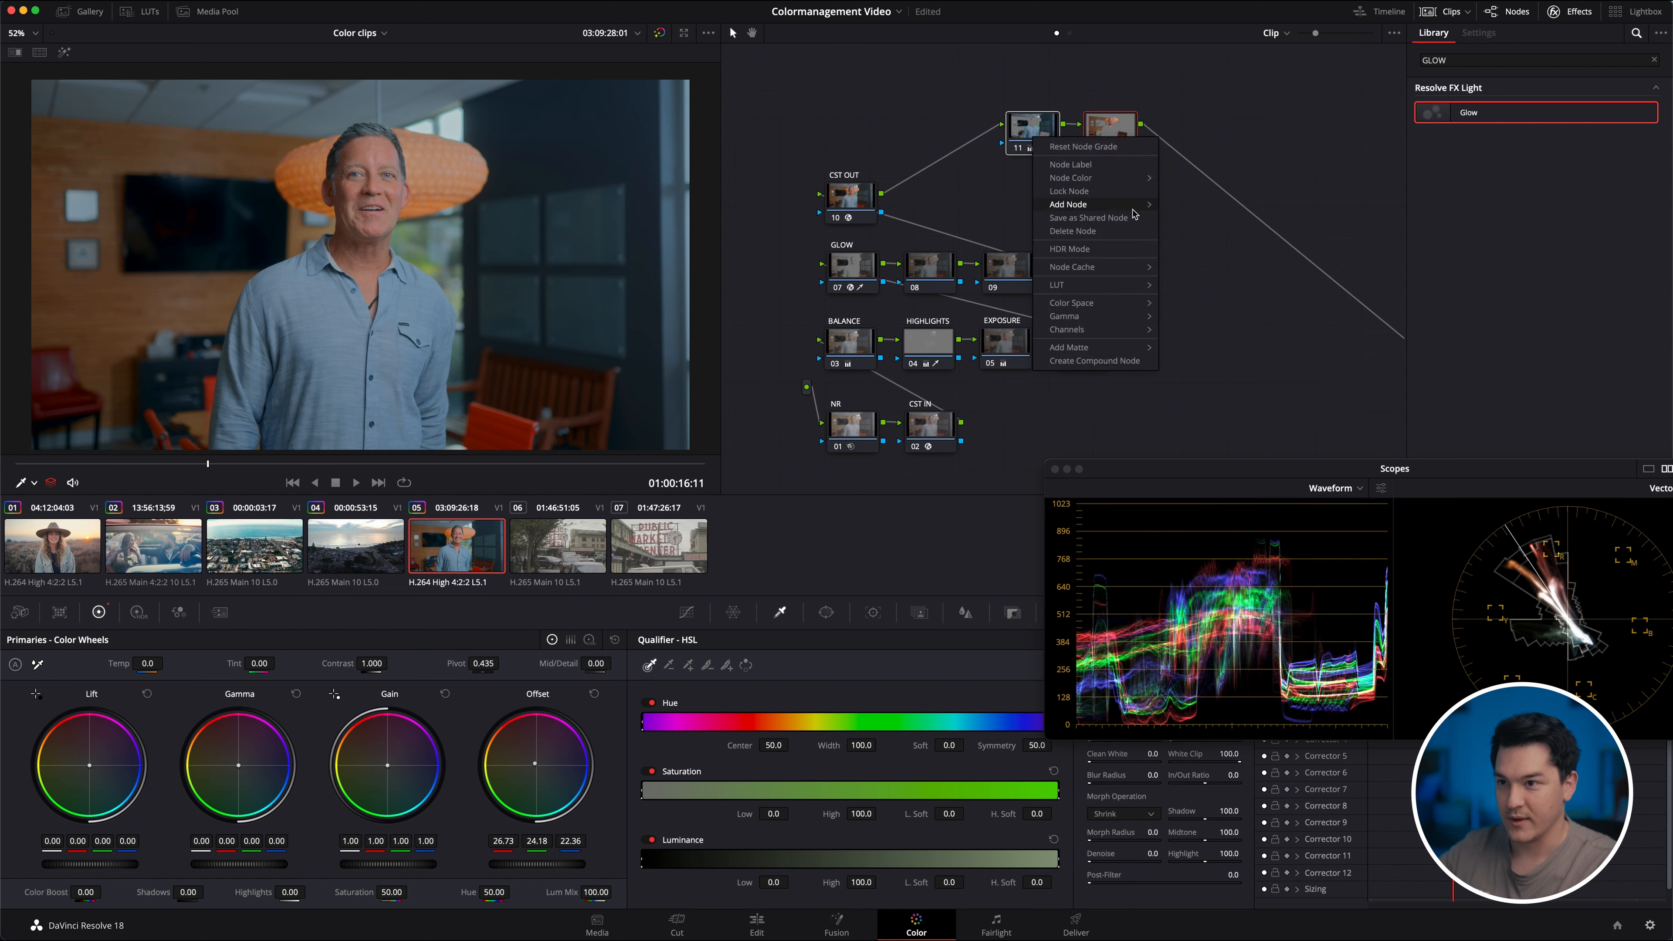
{"action": "left_click", "coordinate": [1094, 360]}
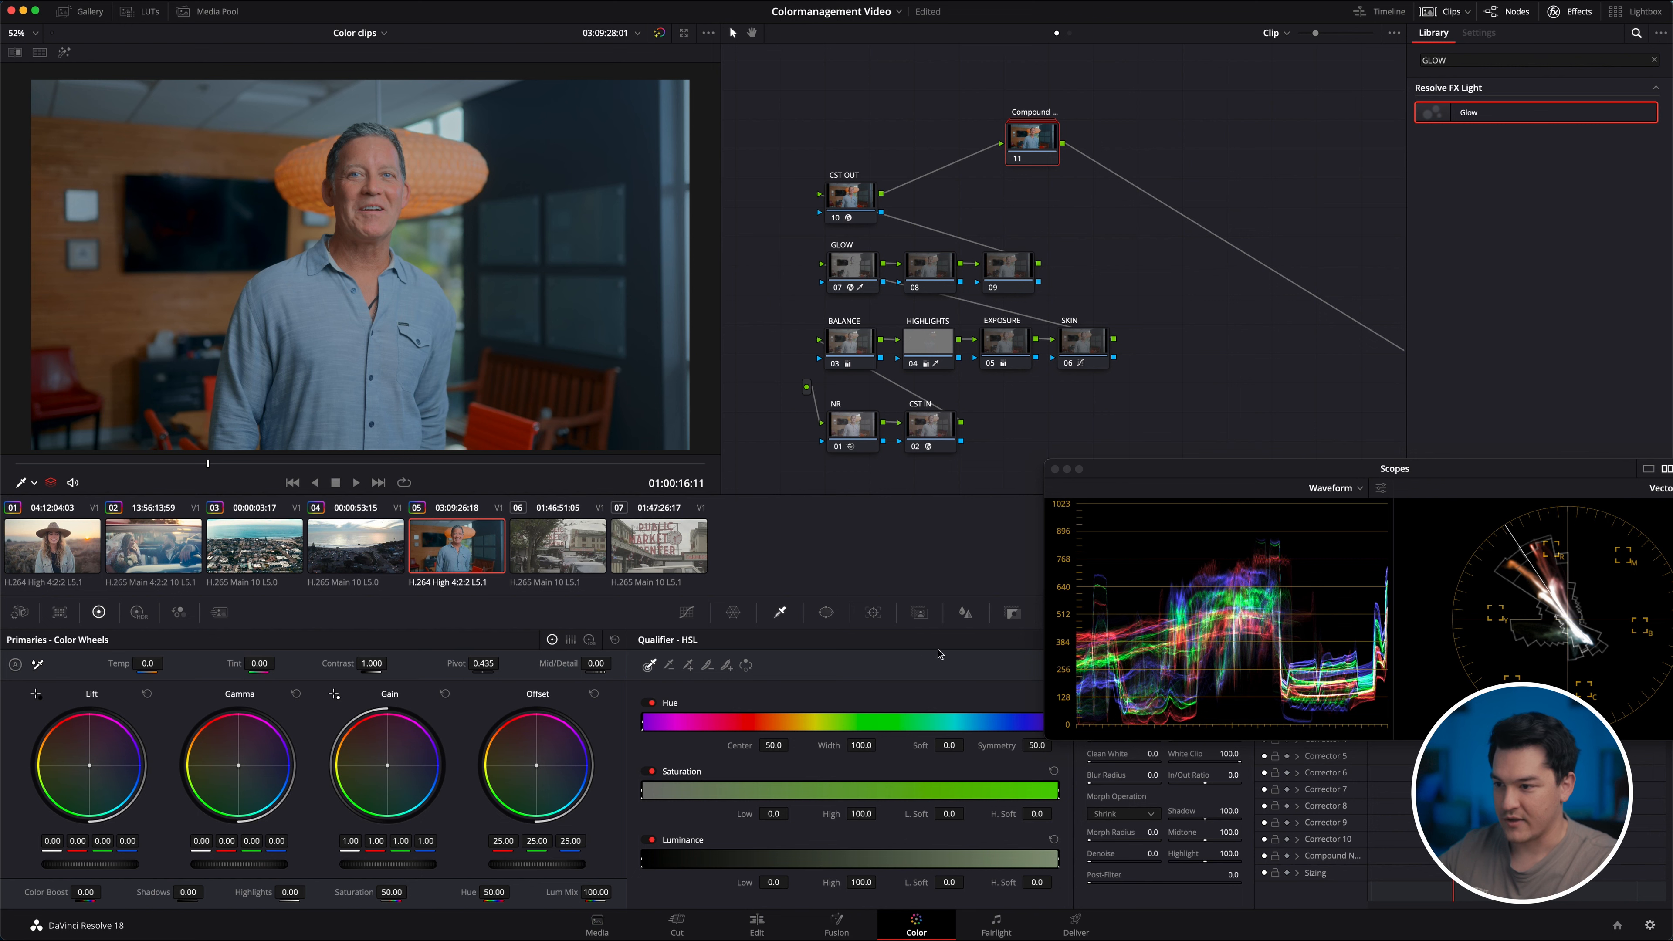
Reduce the compound node's key output gain to 0.400.
{"action": "left_click", "coordinate": [919, 613]}
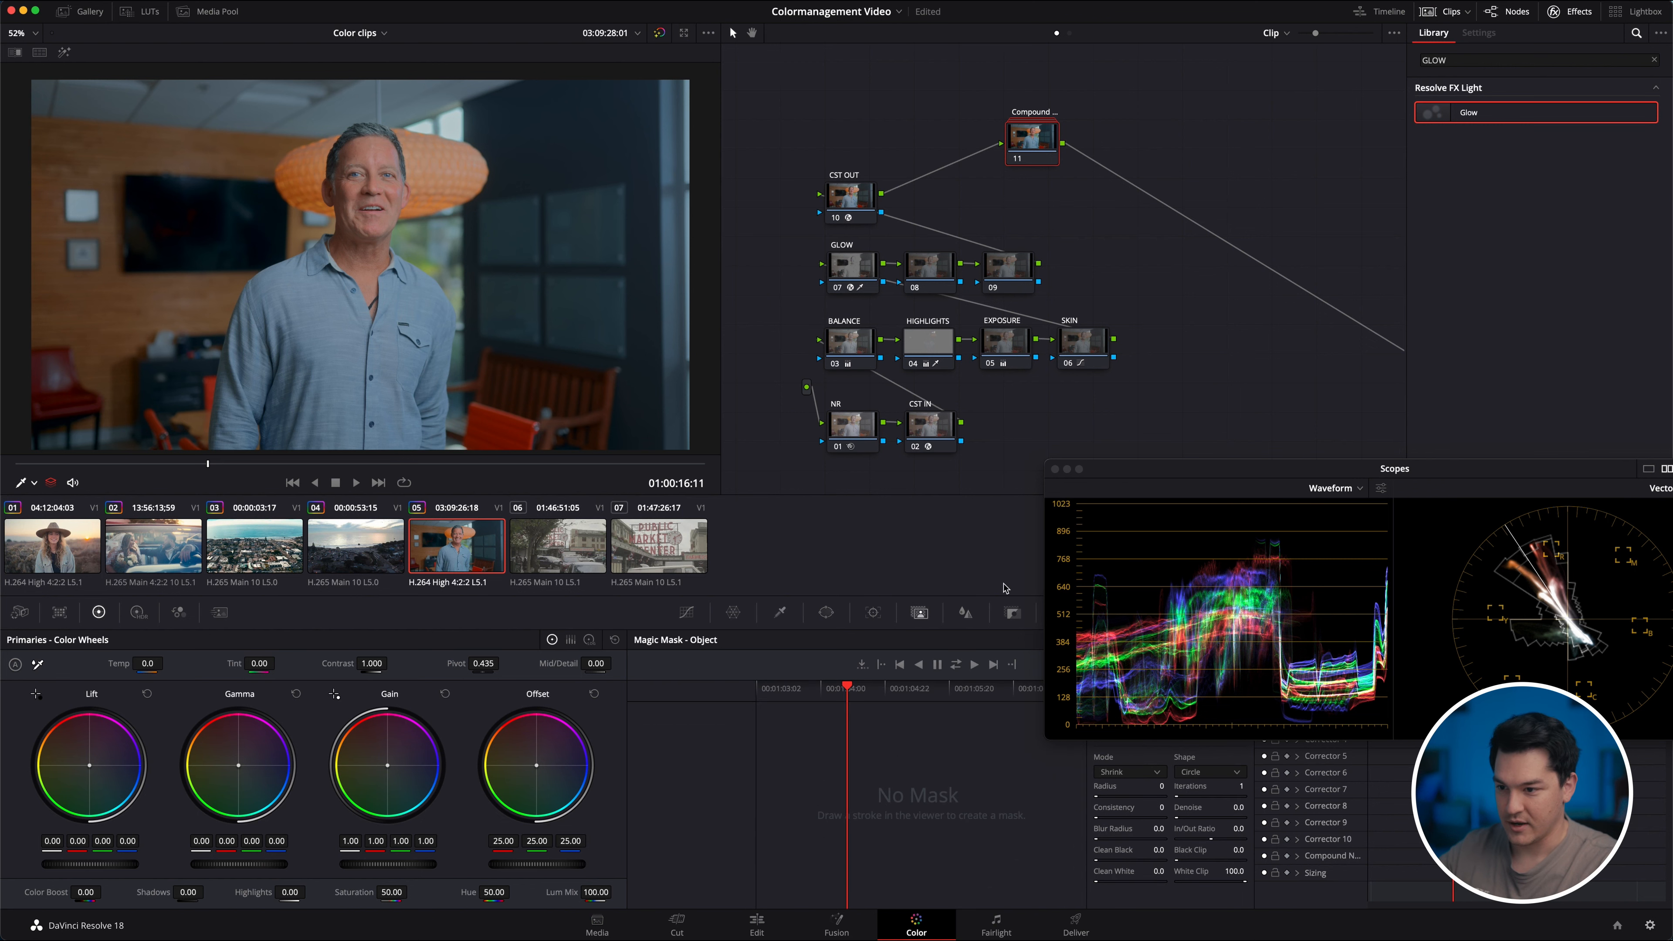
{"action": "left_click", "coordinate": [1013, 614]}
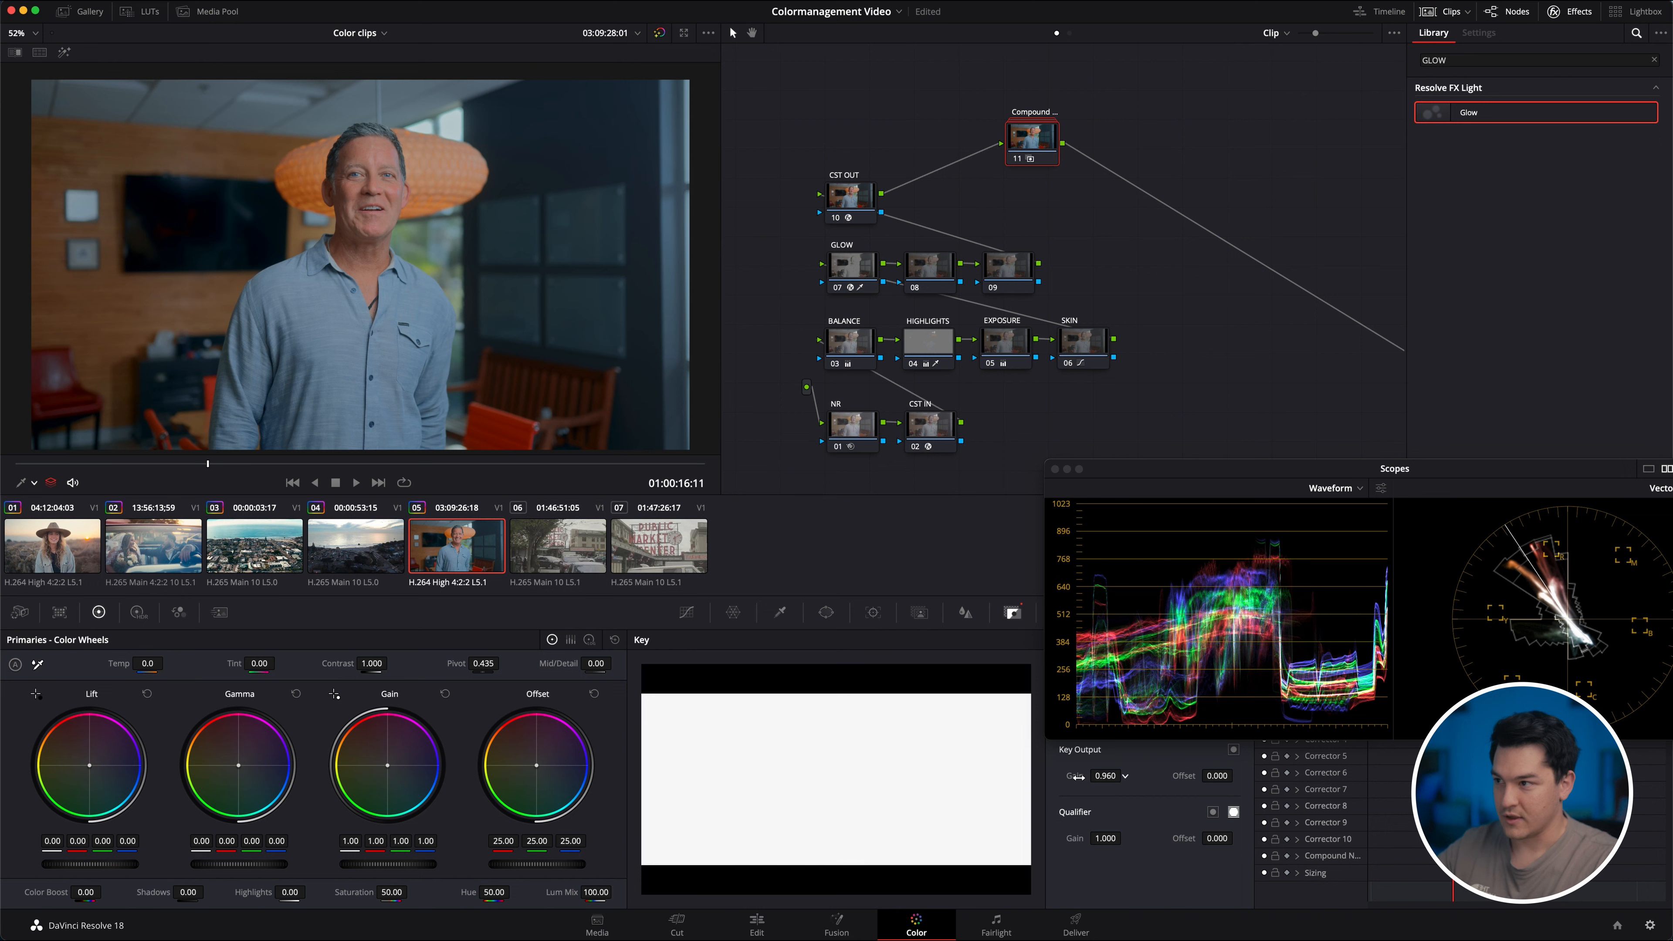
{"action": "left_click_drag", "start_coordinate": [1009, 791], "coordinate": [1134, 784]}
{"action": "double_click", "coordinate": [1105, 775]}
{"action": "type", "text": "0.4"}
{"action": "key", "text": "Return"}
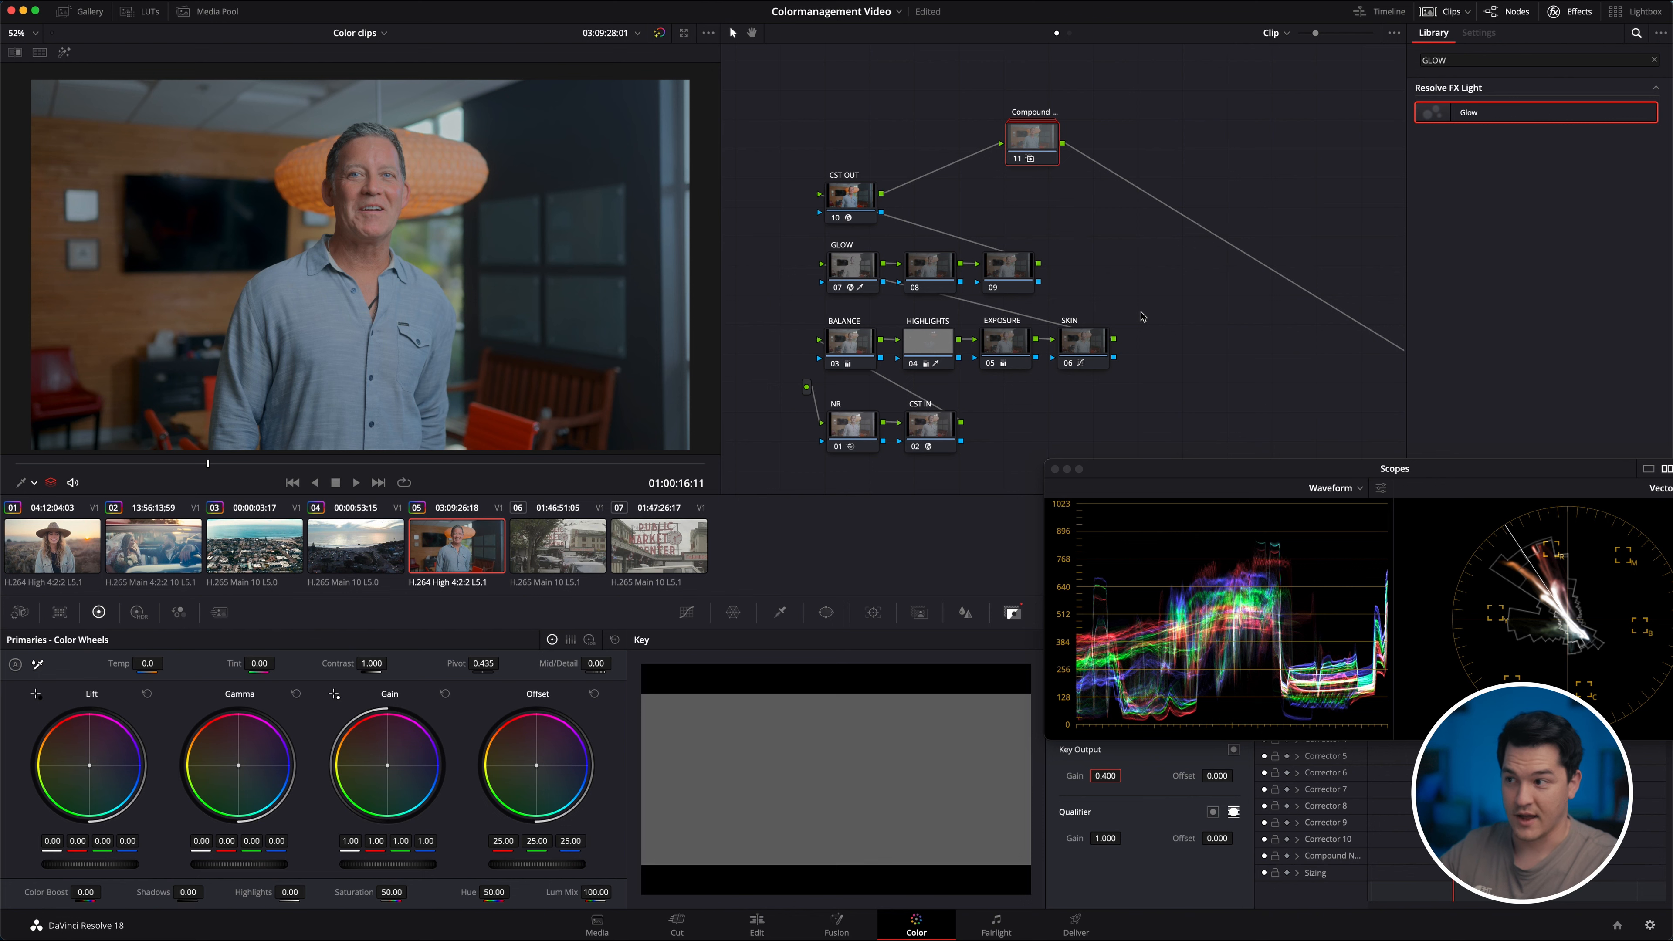
Place the compound node beside CST OUT and label it TEAL+ORANGE.
{"action": "left_click_drag", "start_coordinate": [1048, 156], "coordinate": [1001, 211]}
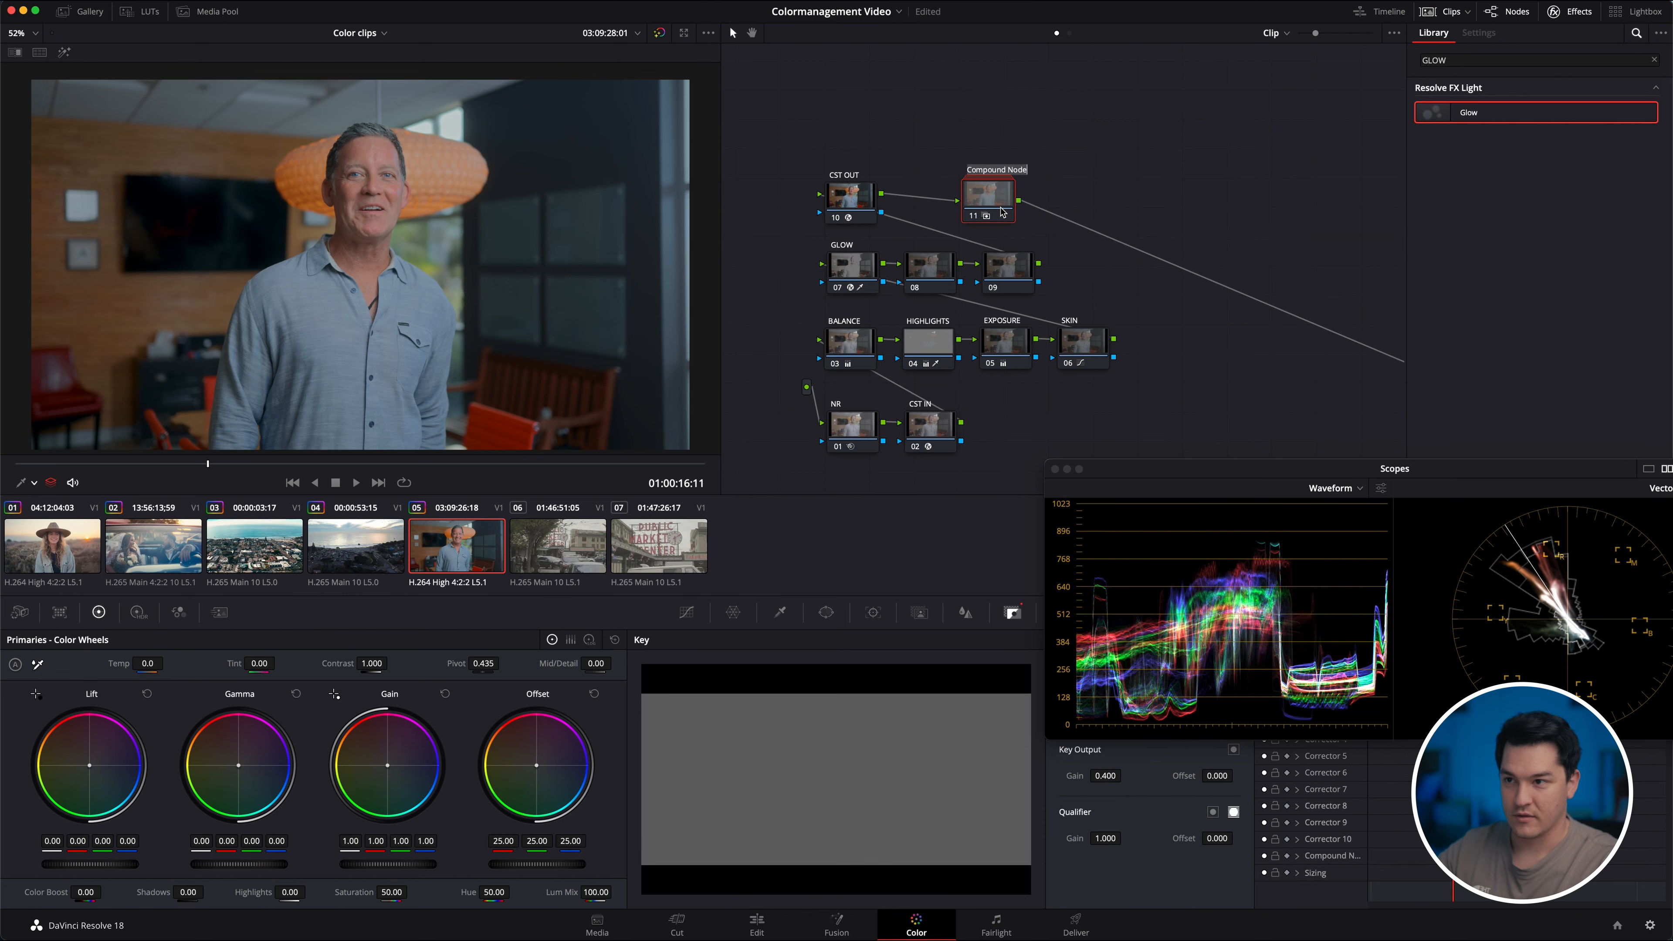
{"action": "type", "text": "TEAL+ORANGE"}
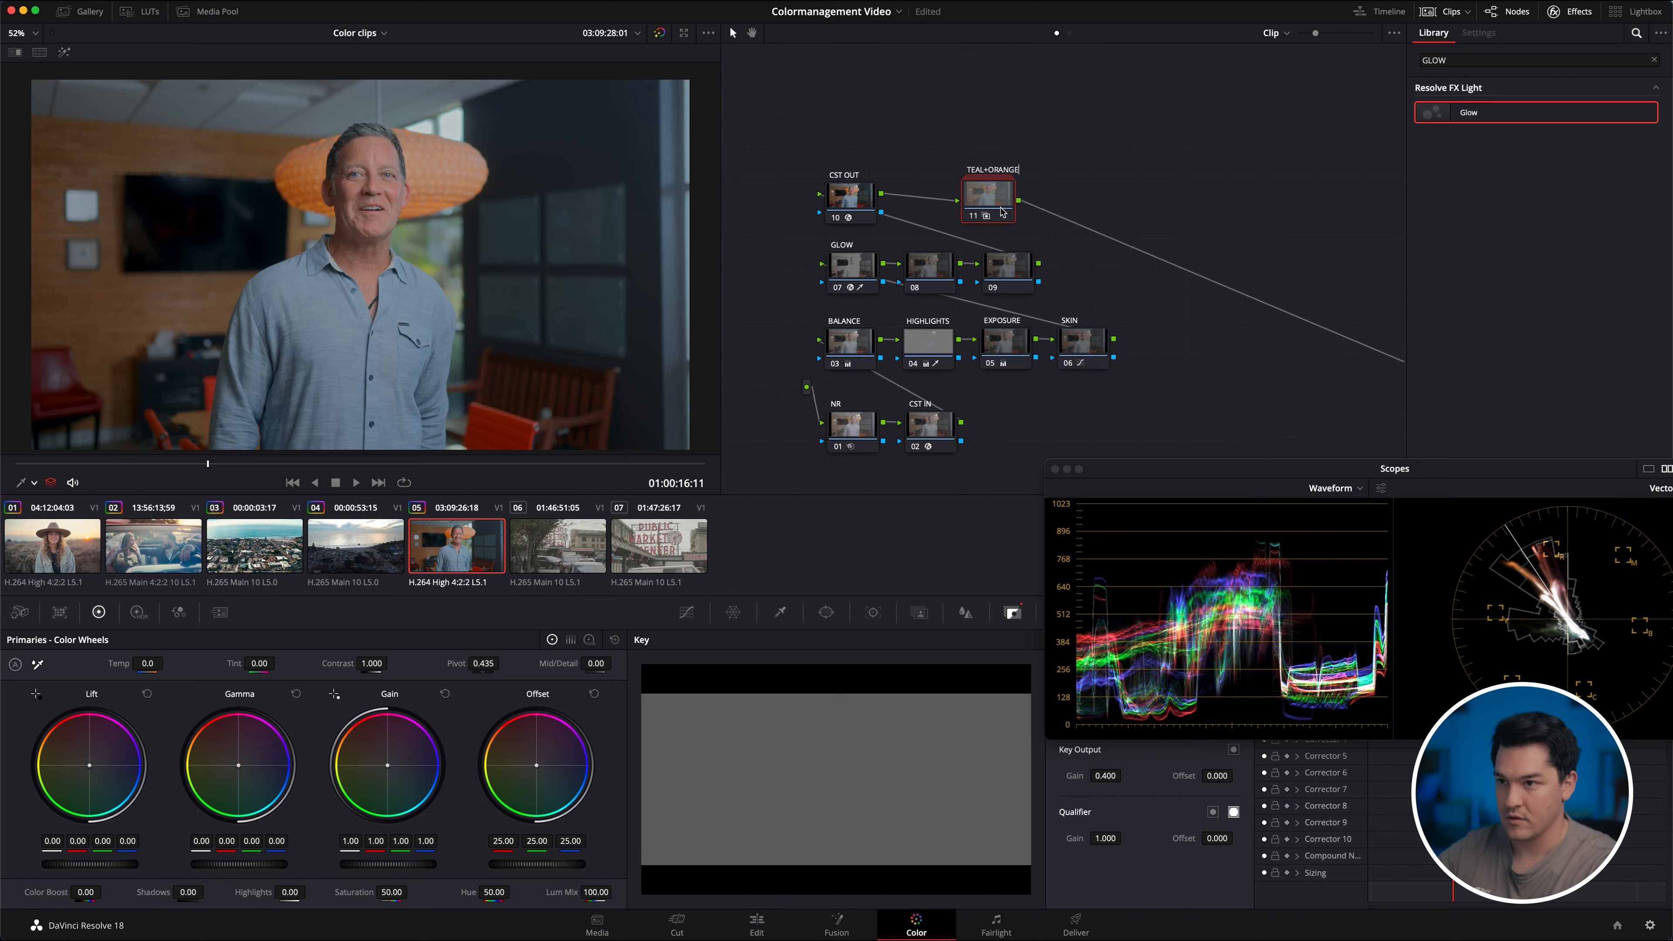
{"action": "key", "text": "Return"}
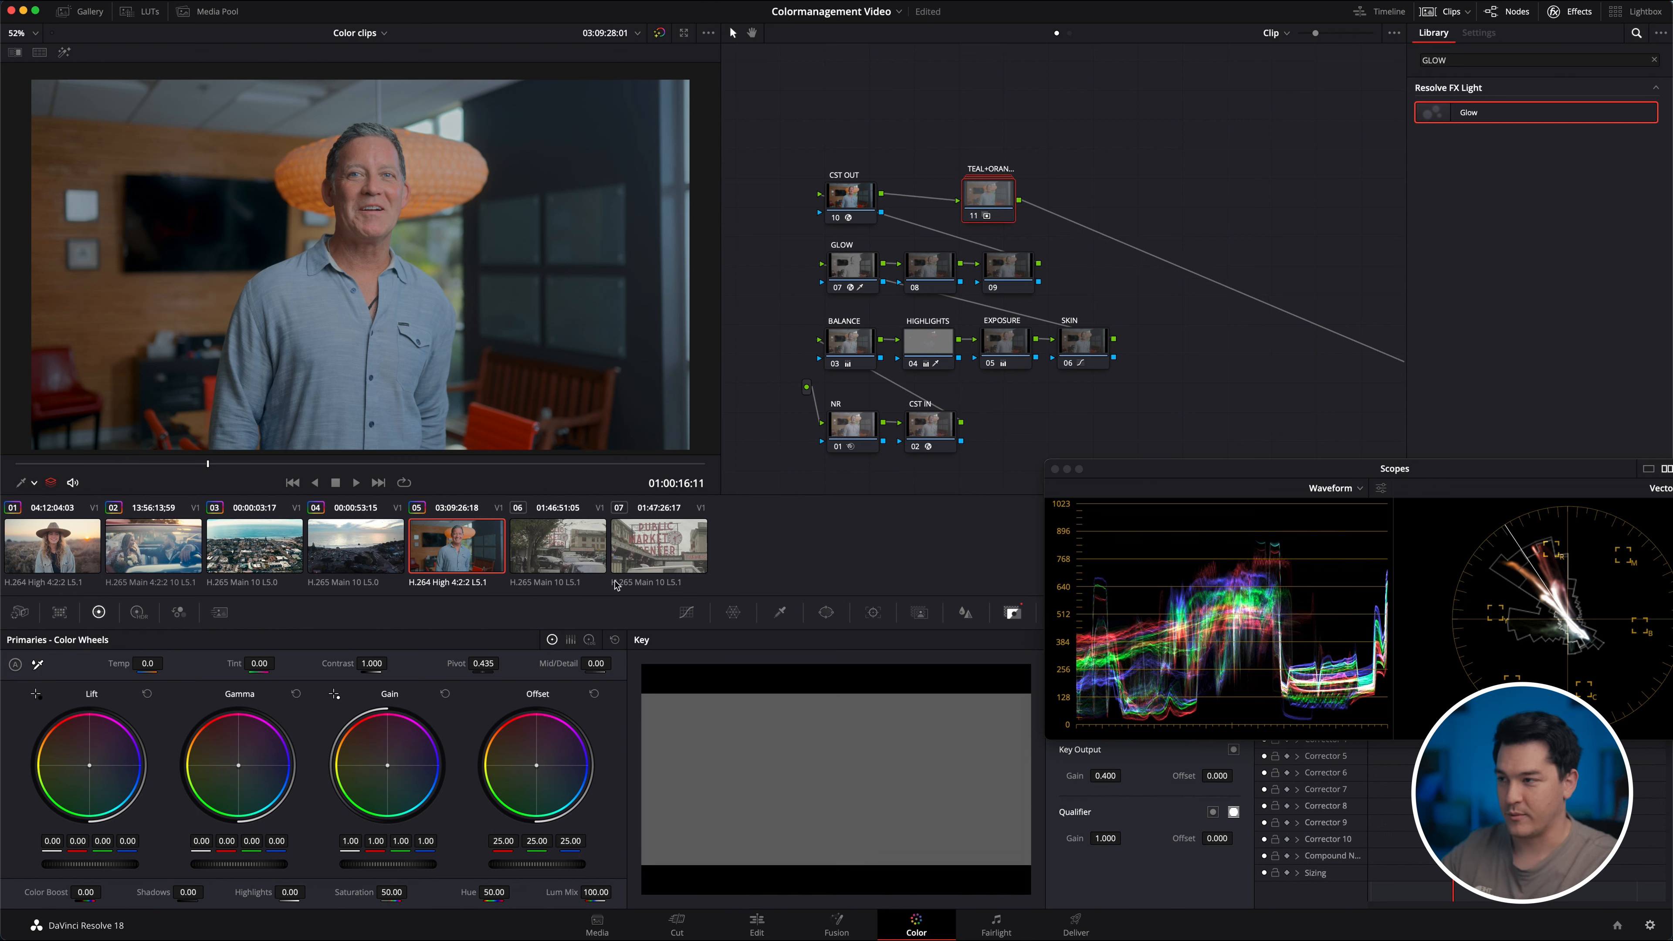
On clip 06, add three serial nodes and arrange the four nodes in two rows of two.
{"action": "left_click", "coordinate": [582, 573]}
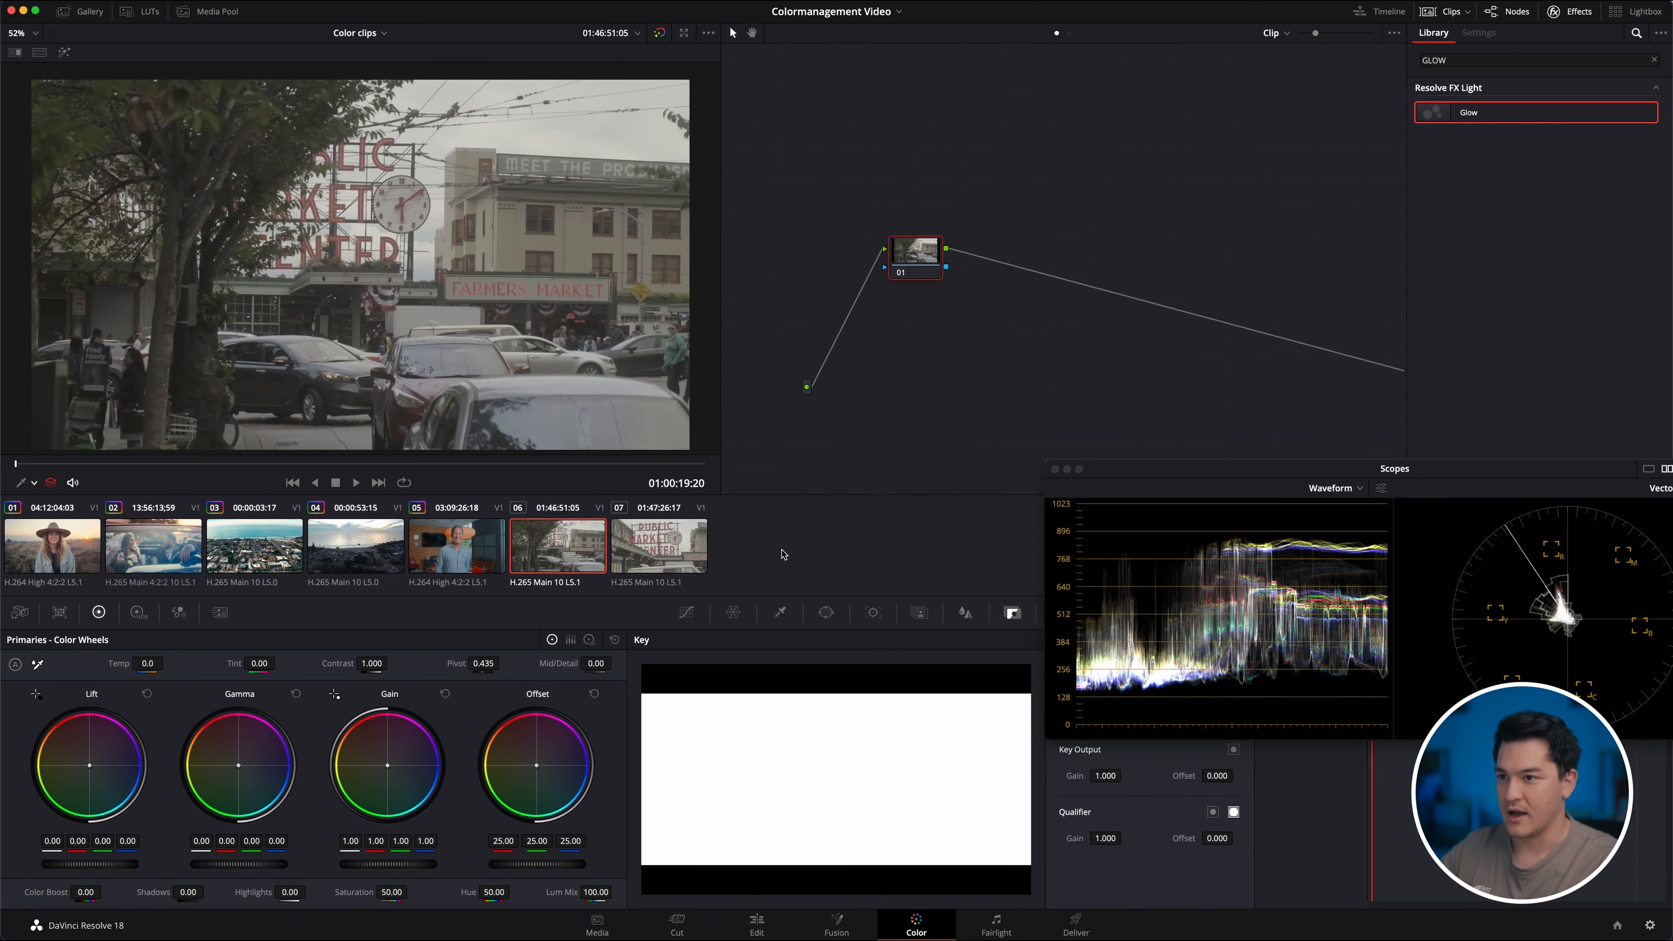
{"action": "key", "text": "alt+s"}
{"action": "key", "text": "alt+s"}
{"action": "key", "text": "alt+s"}
{"action": "left_click_drag", "start_coordinate": [1009, 356], "coordinate": [871, 99]}
{"action": "left_click_drag", "start_coordinate": [1250, 333], "coordinate": [894, 193]}
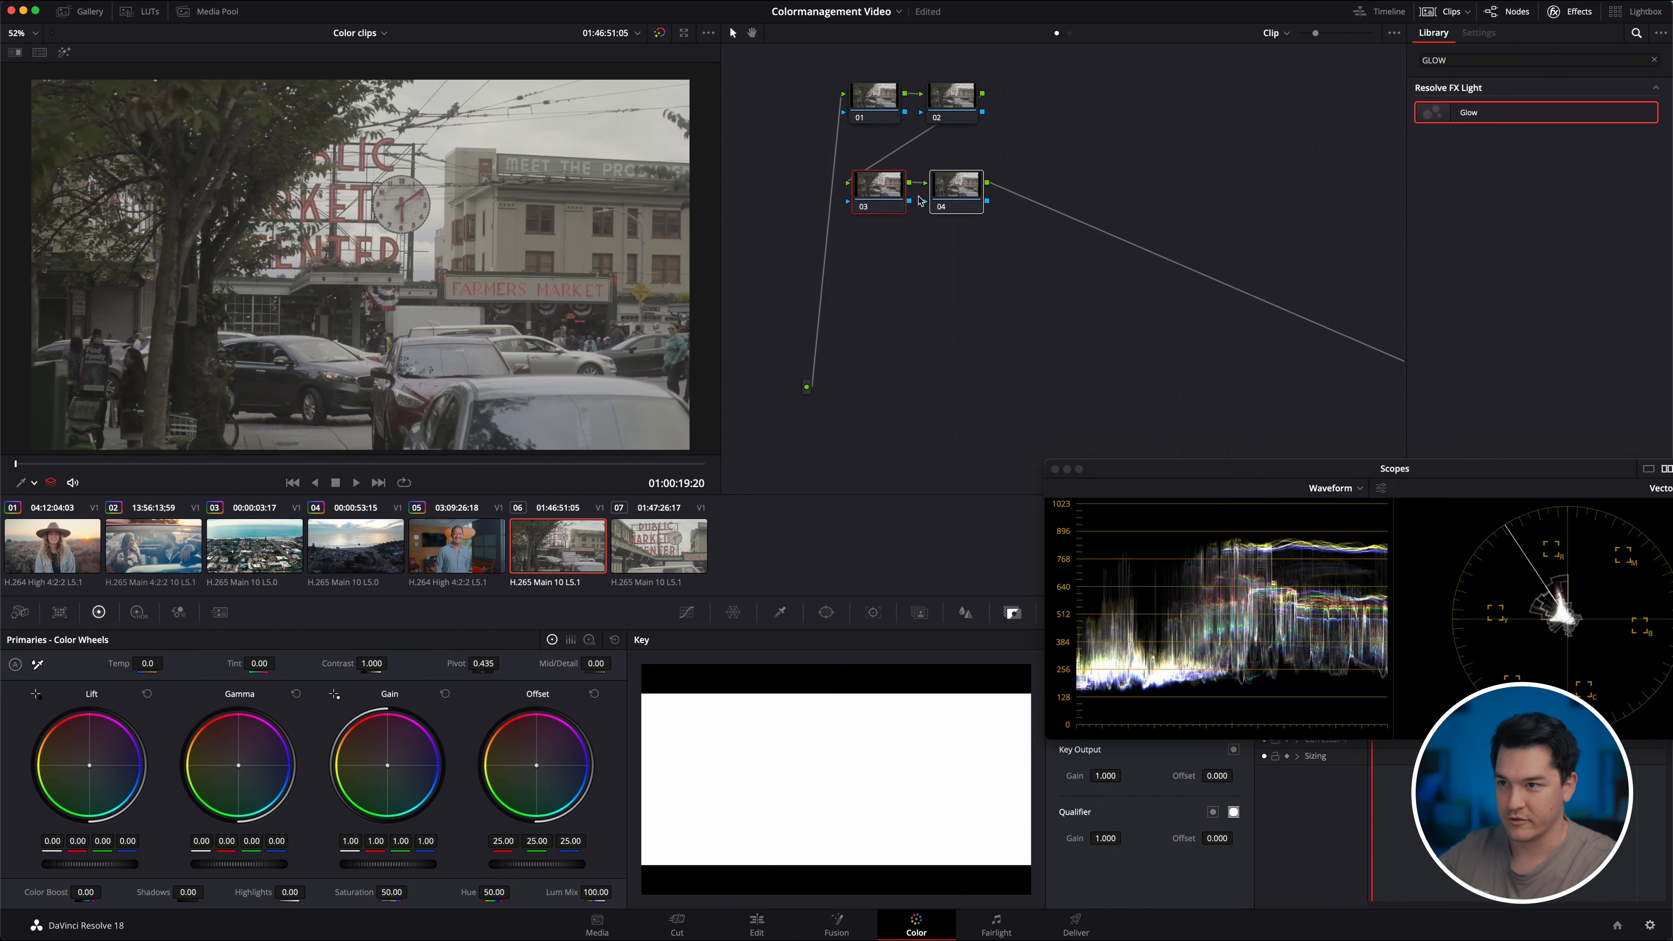
Add two serial nodes after node 04 in a separate row near the source input and label node 06 Lut.
{"action": "left_click", "coordinate": [963, 191]}
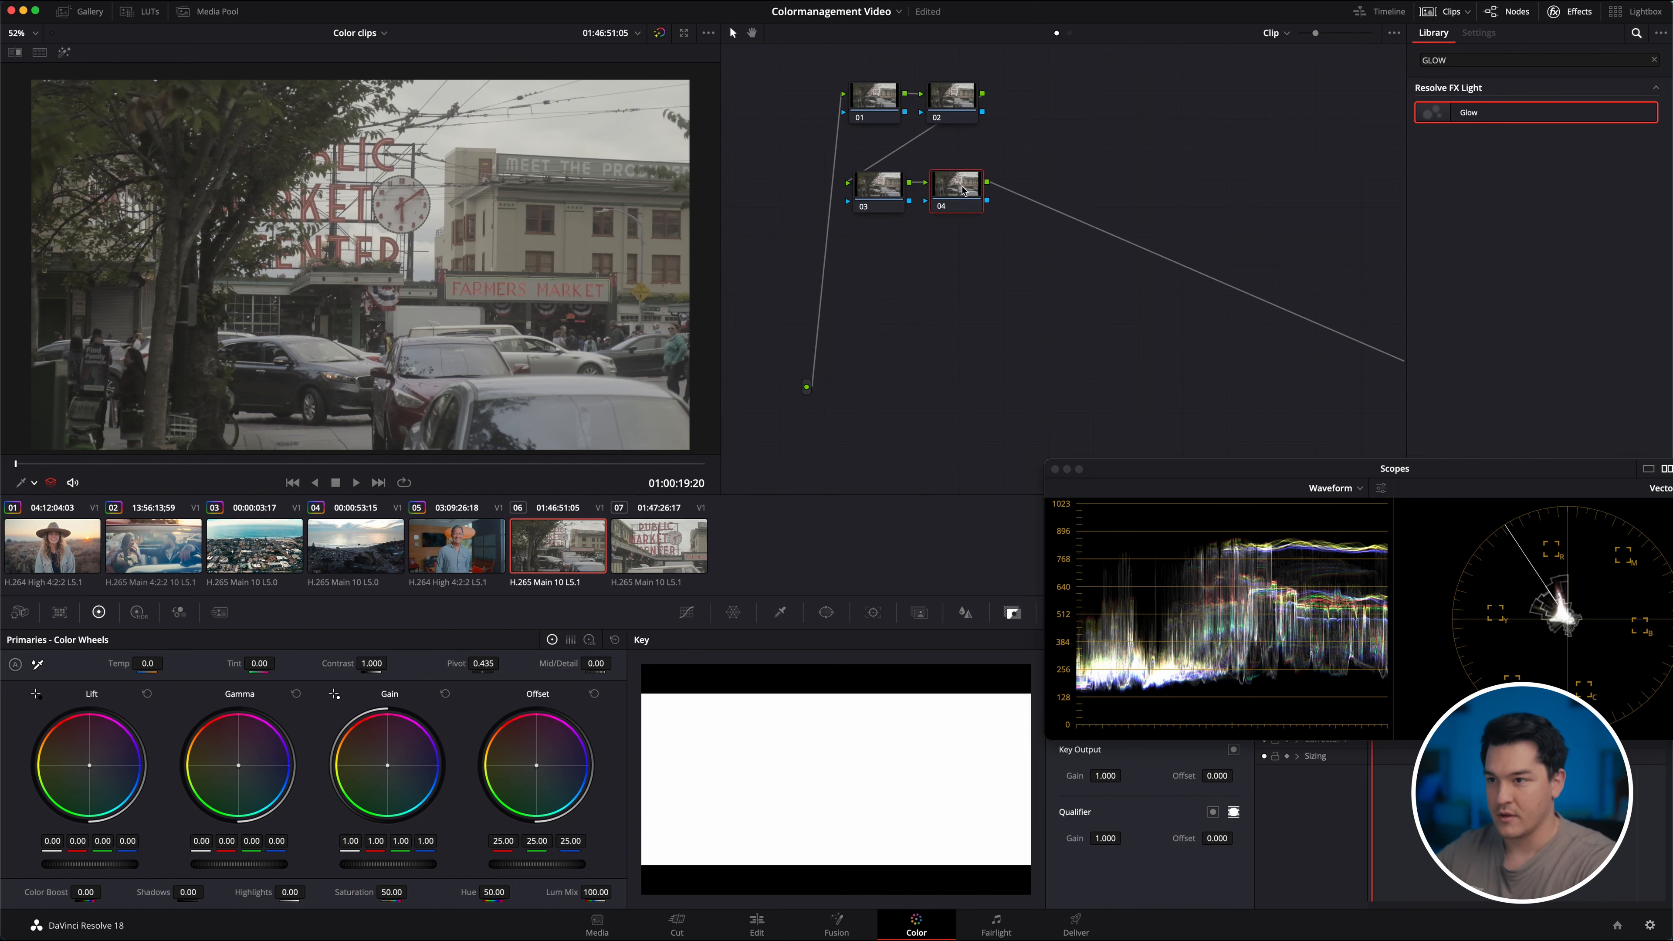
{"action": "key", "text": "alt+s"}
{"action": "left_click_drag", "start_coordinate": [1041, 198], "coordinate": [870, 396]}
{"action": "key", "text": "alt+s"}
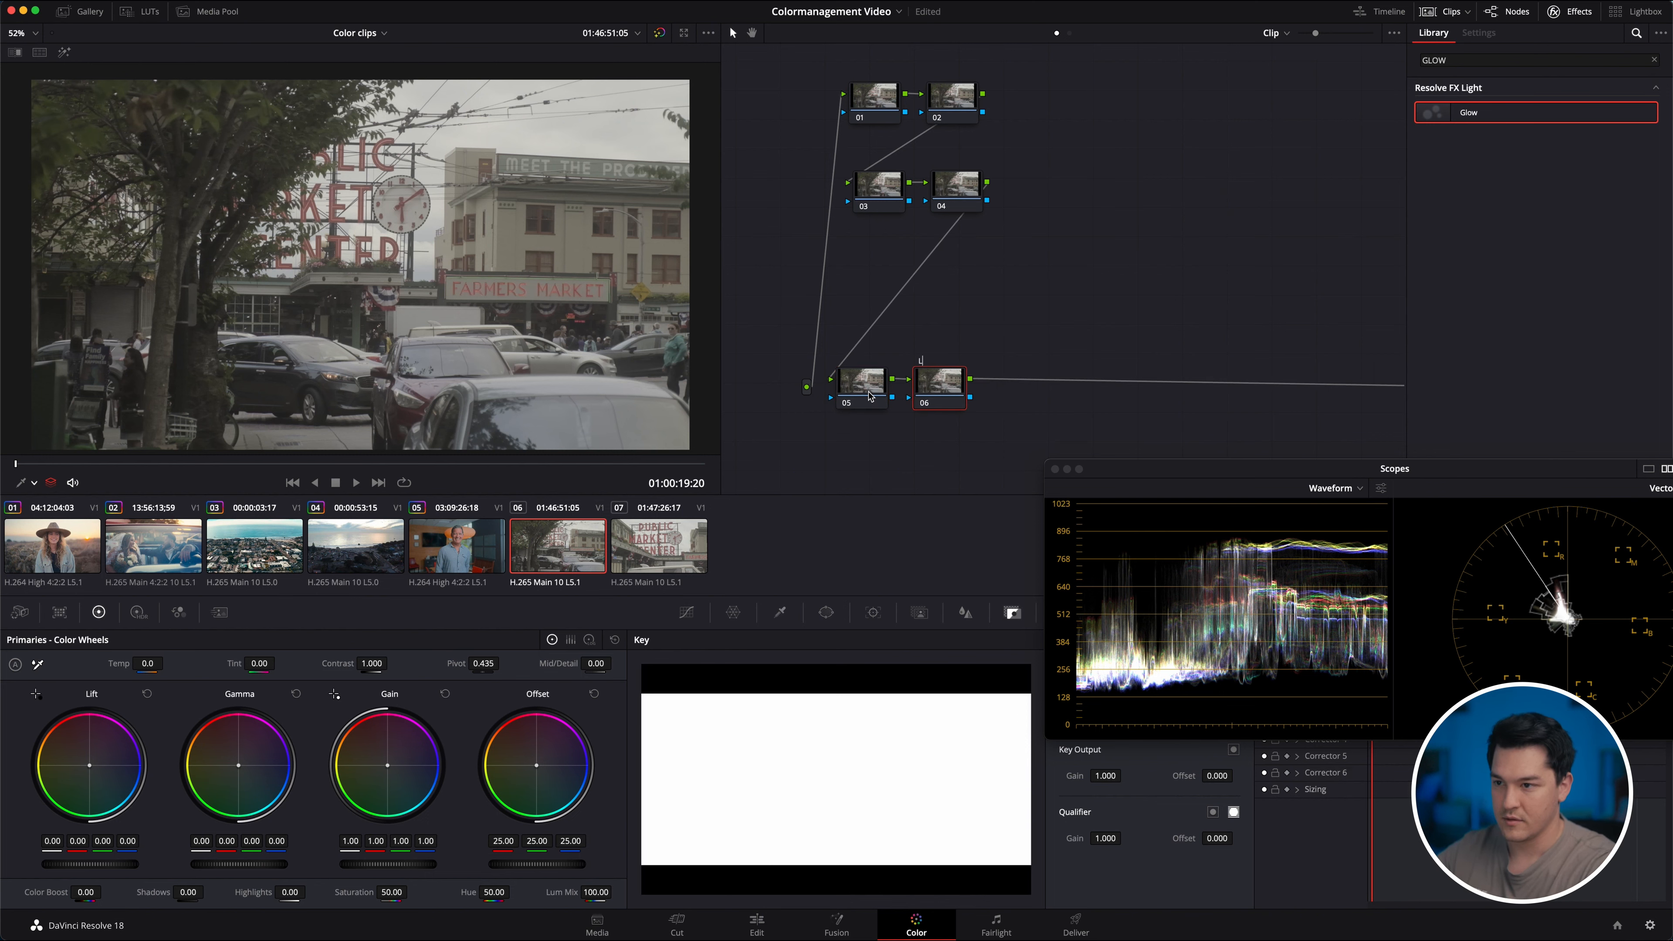
Label node 05 CSTOUT, node 01 NR, node 02 CSTIN, node 03 Bal and node 04 exp.
{"action": "left_click", "coordinate": [860, 389]}
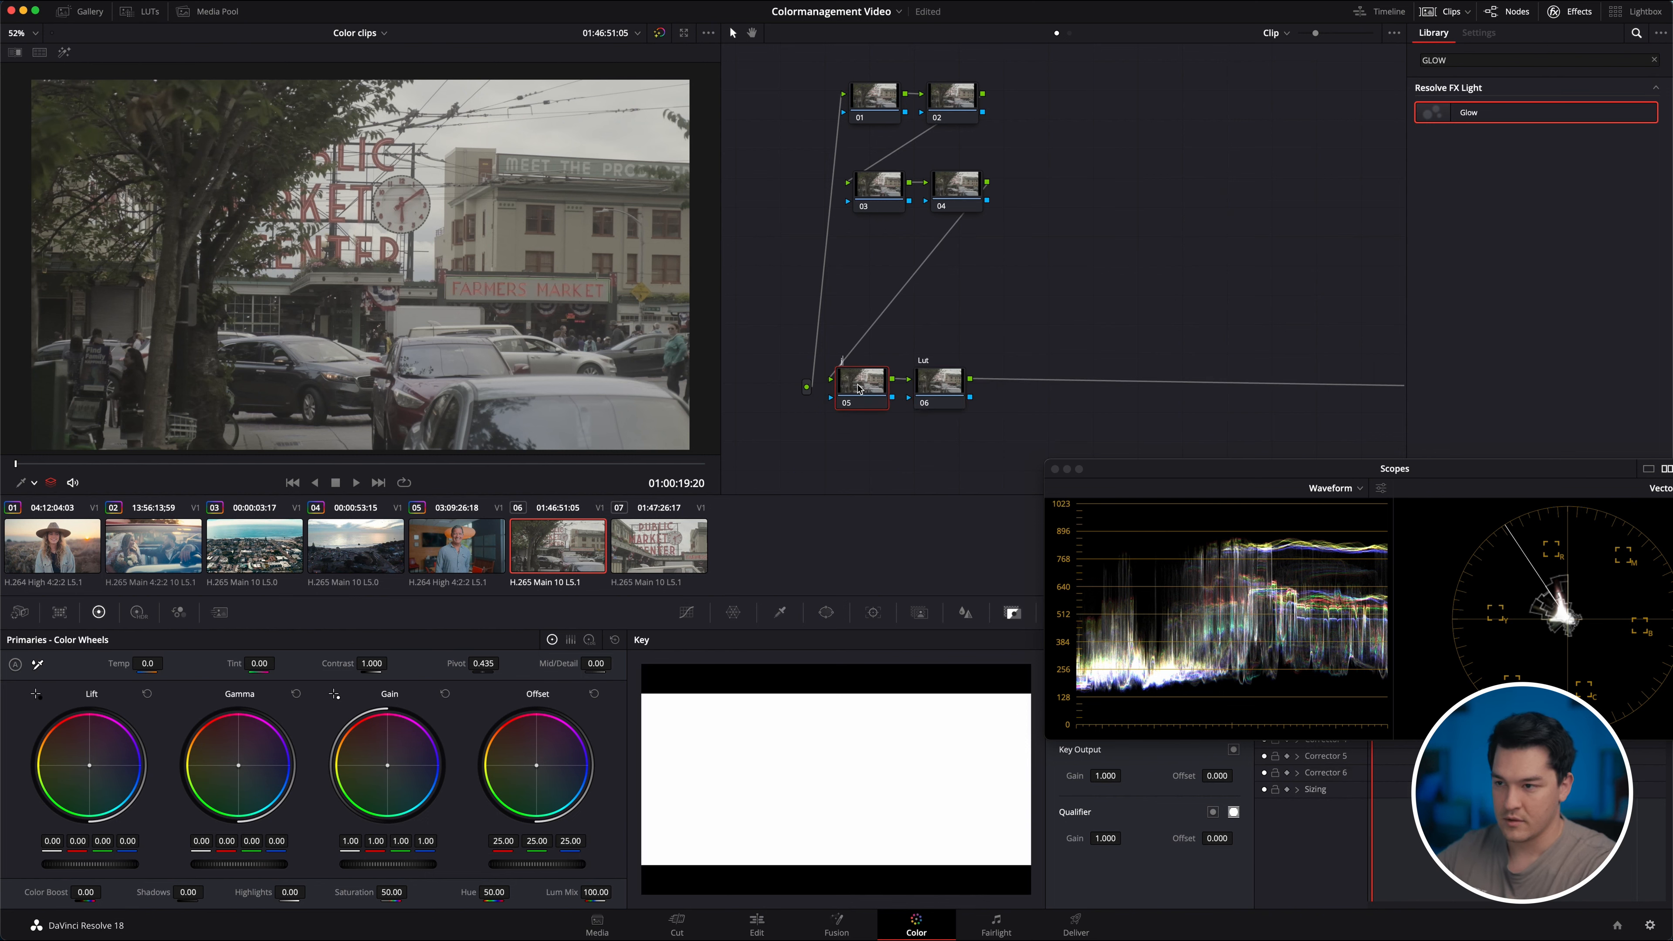
{"action": "key", "text": "Return"}
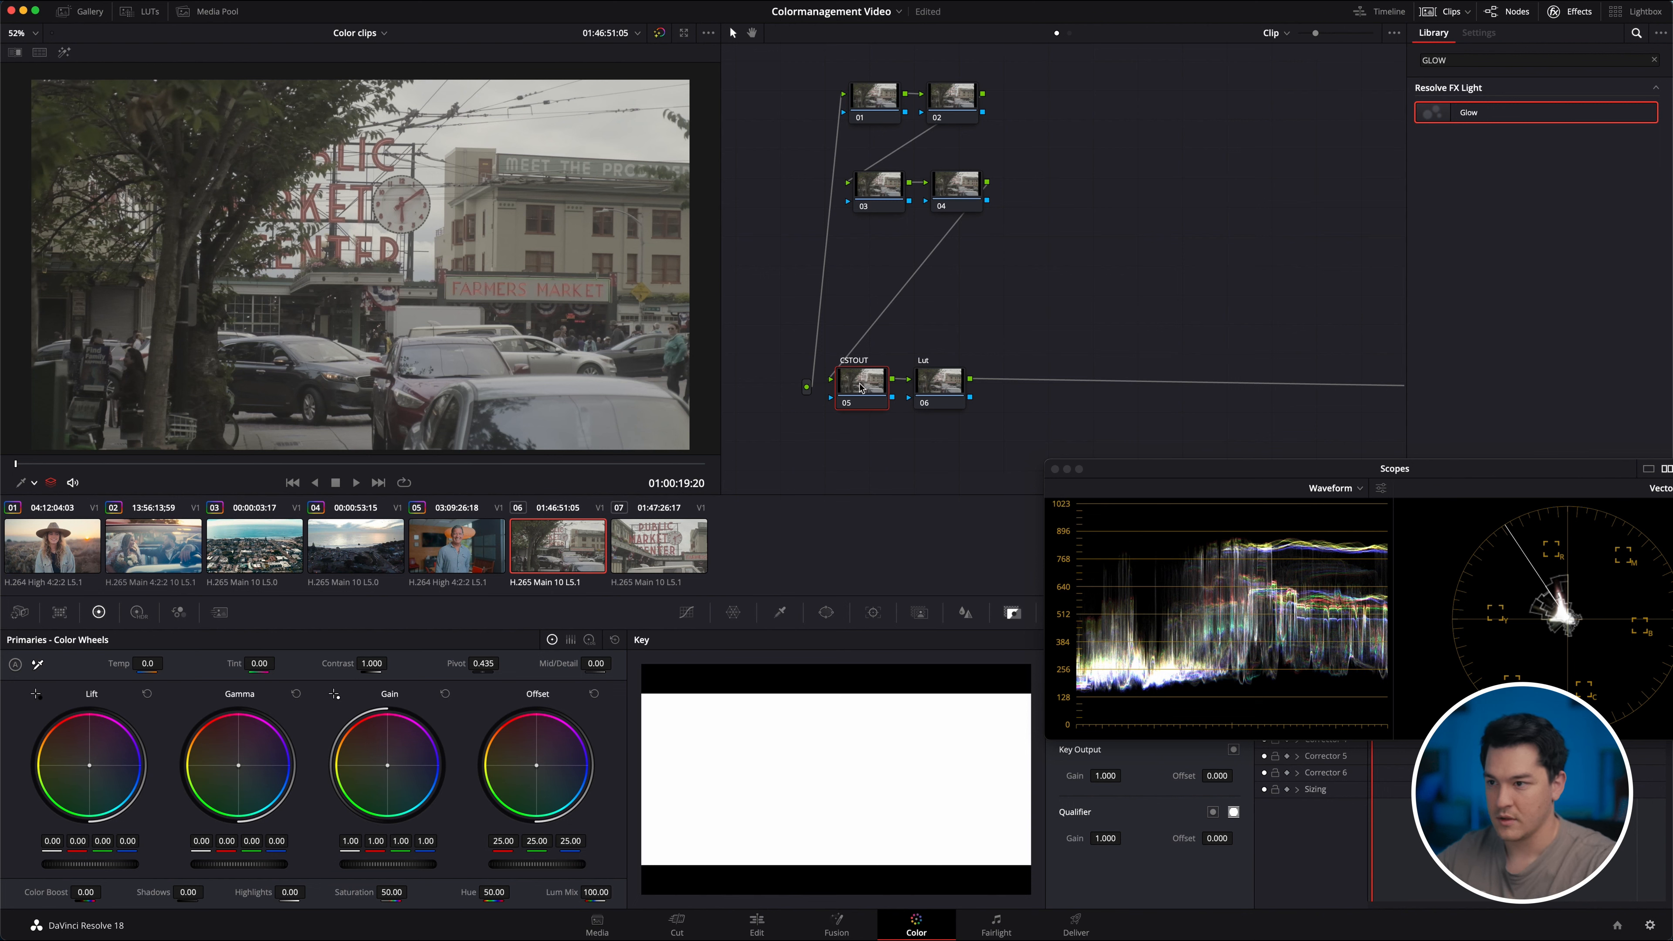
{"action": "left_click", "coordinate": [883, 95]}
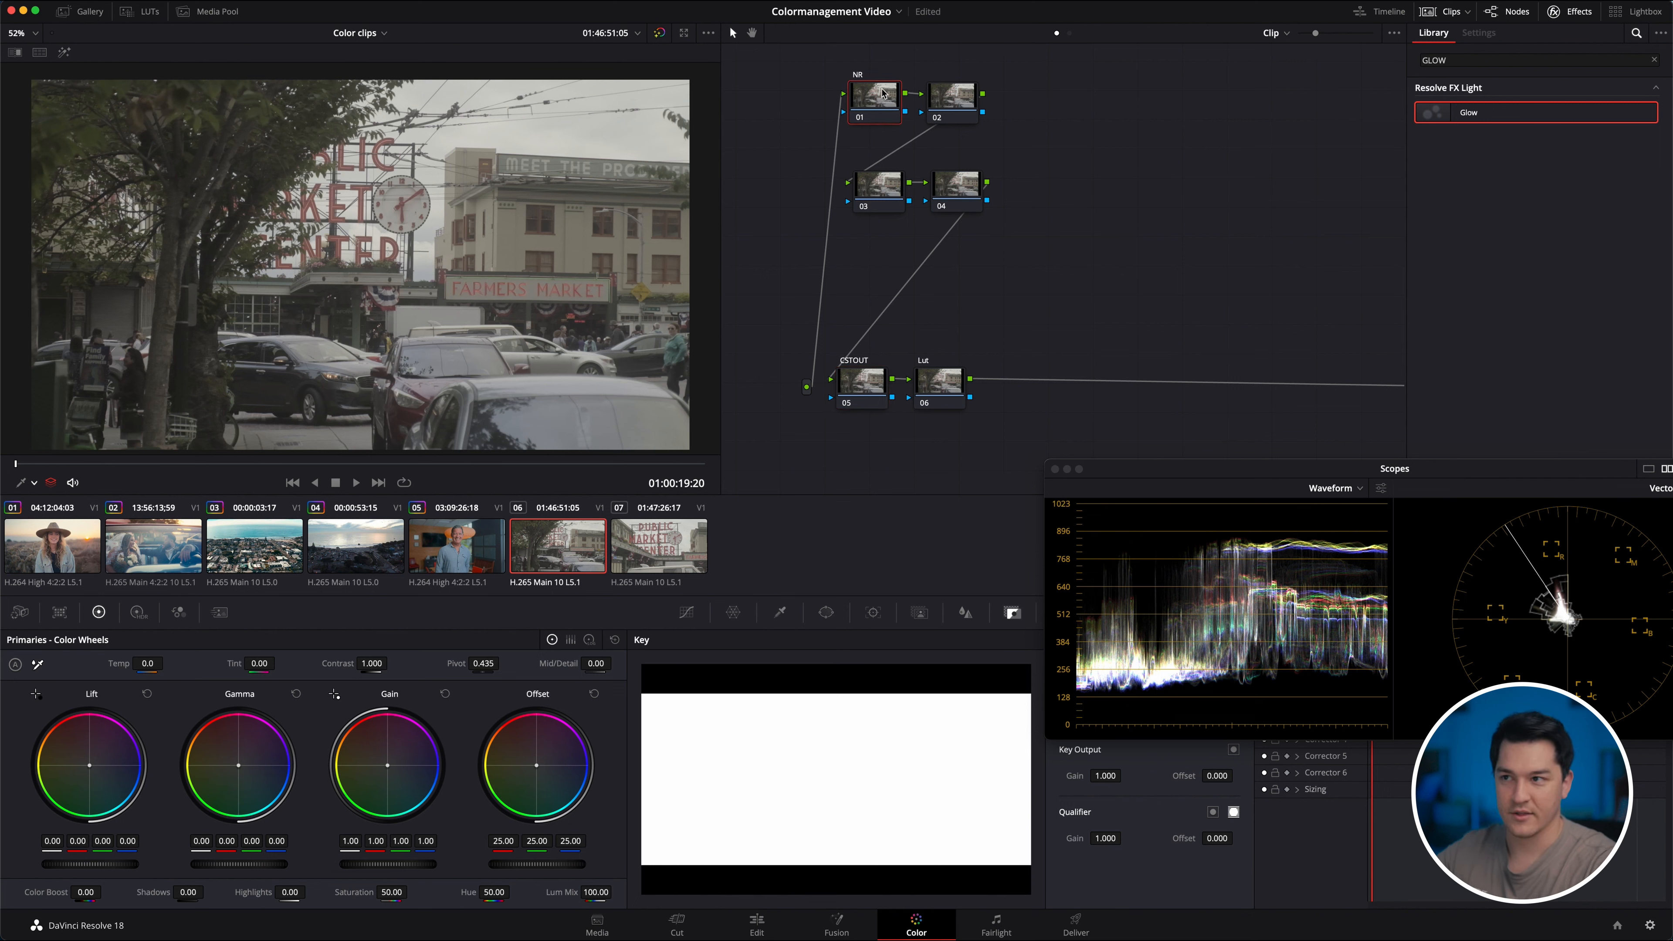
{"action": "left_click", "coordinate": [975, 102]}
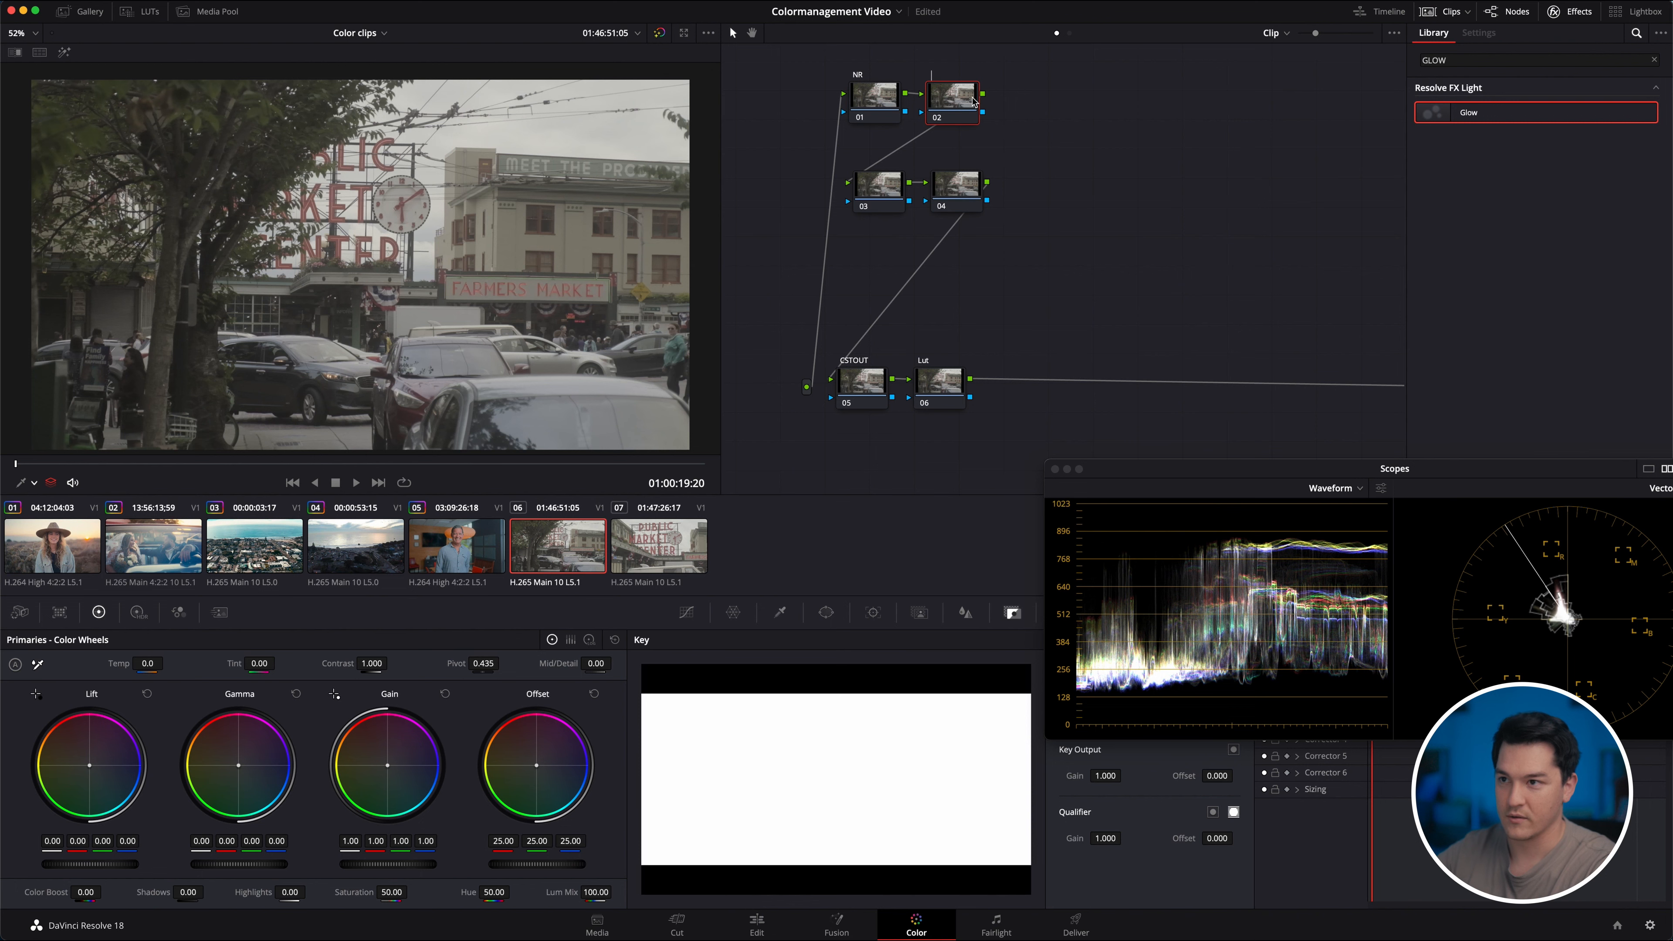
{"action": "left_click", "coordinate": [885, 194]}
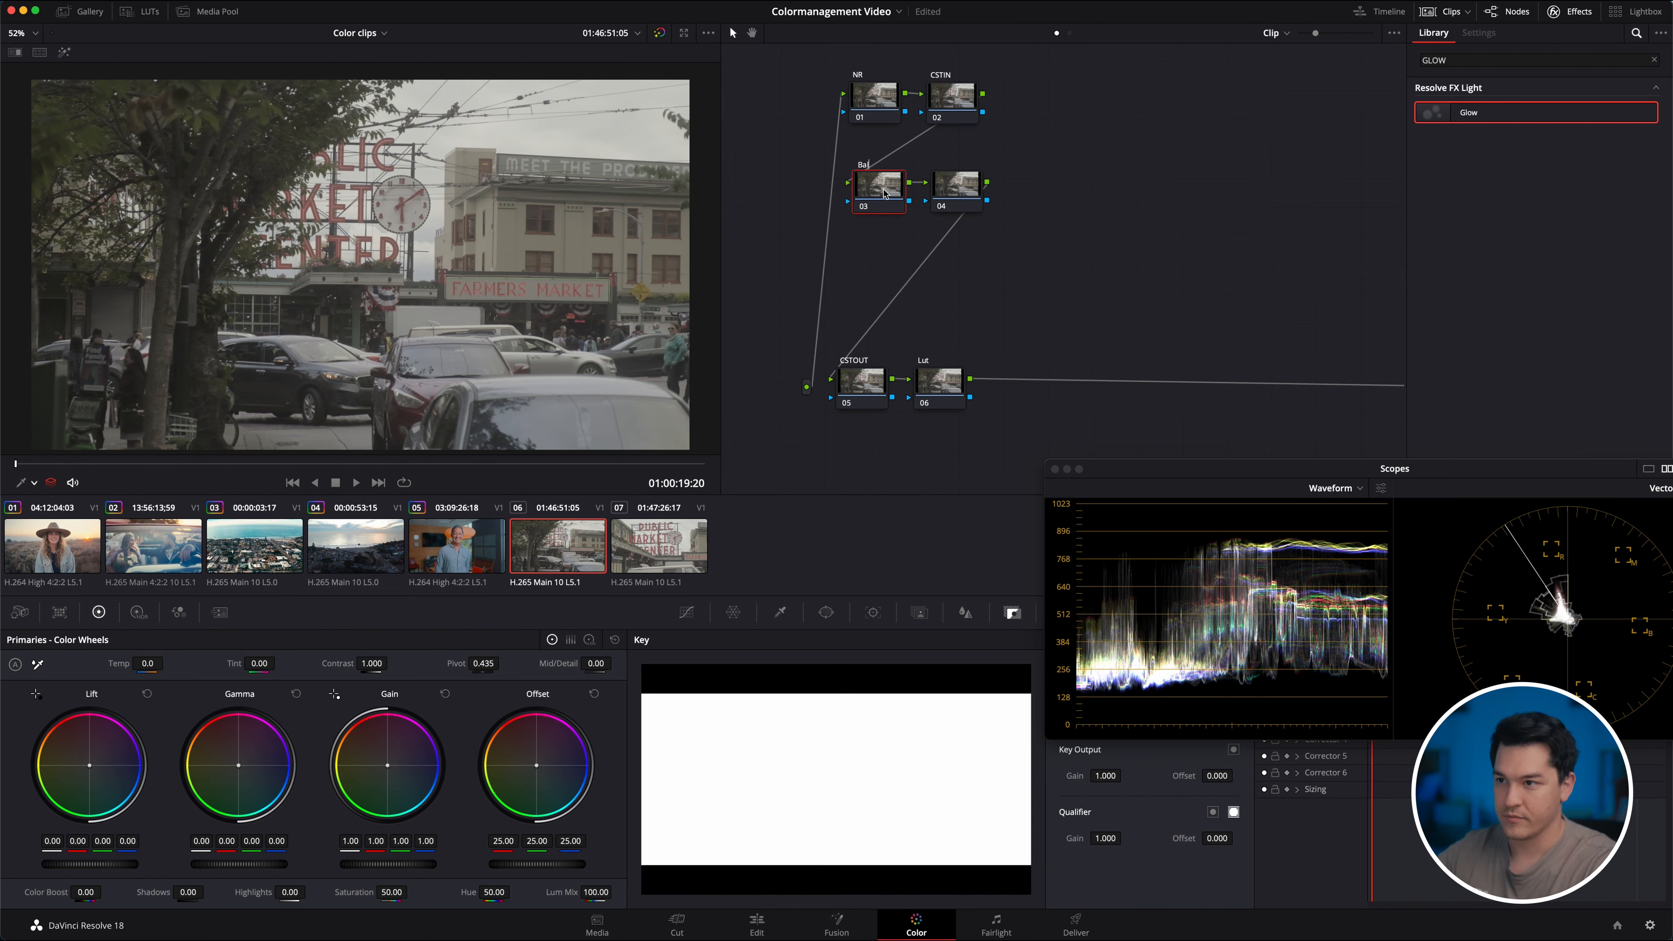
{"action": "left_click", "coordinate": [955, 200]}
{"action": "type", "text": "exp"}
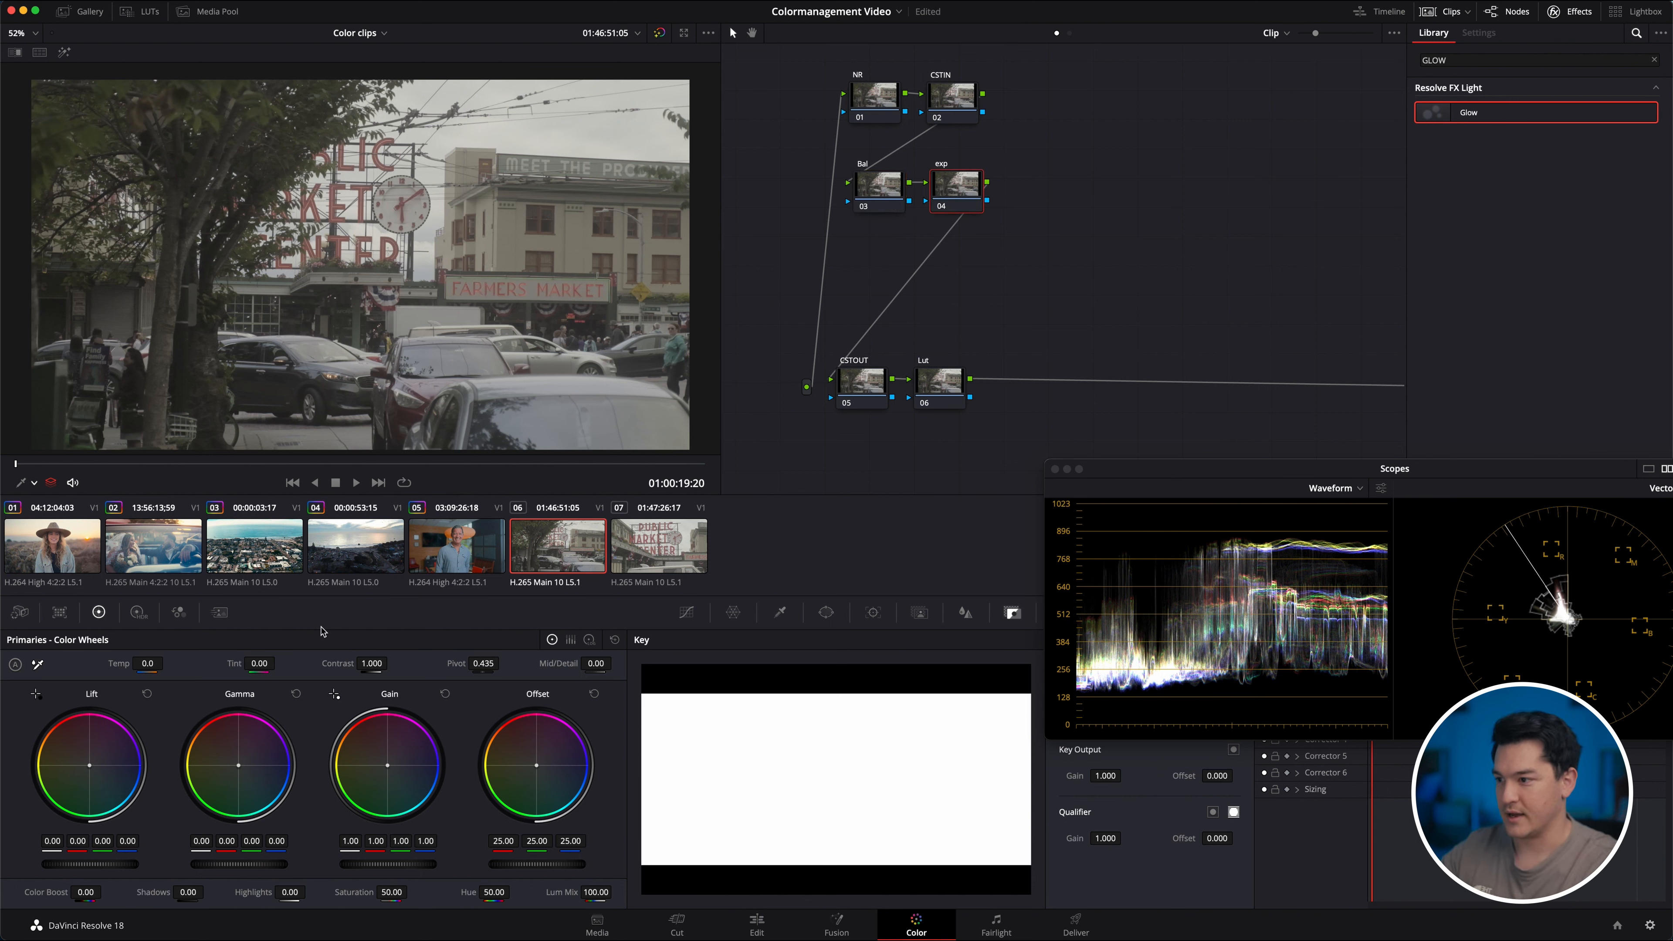
Clear the effects search and apply a Color Space Transform to the CSTIN node.
{"action": "left_click", "coordinate": [943, 120]}
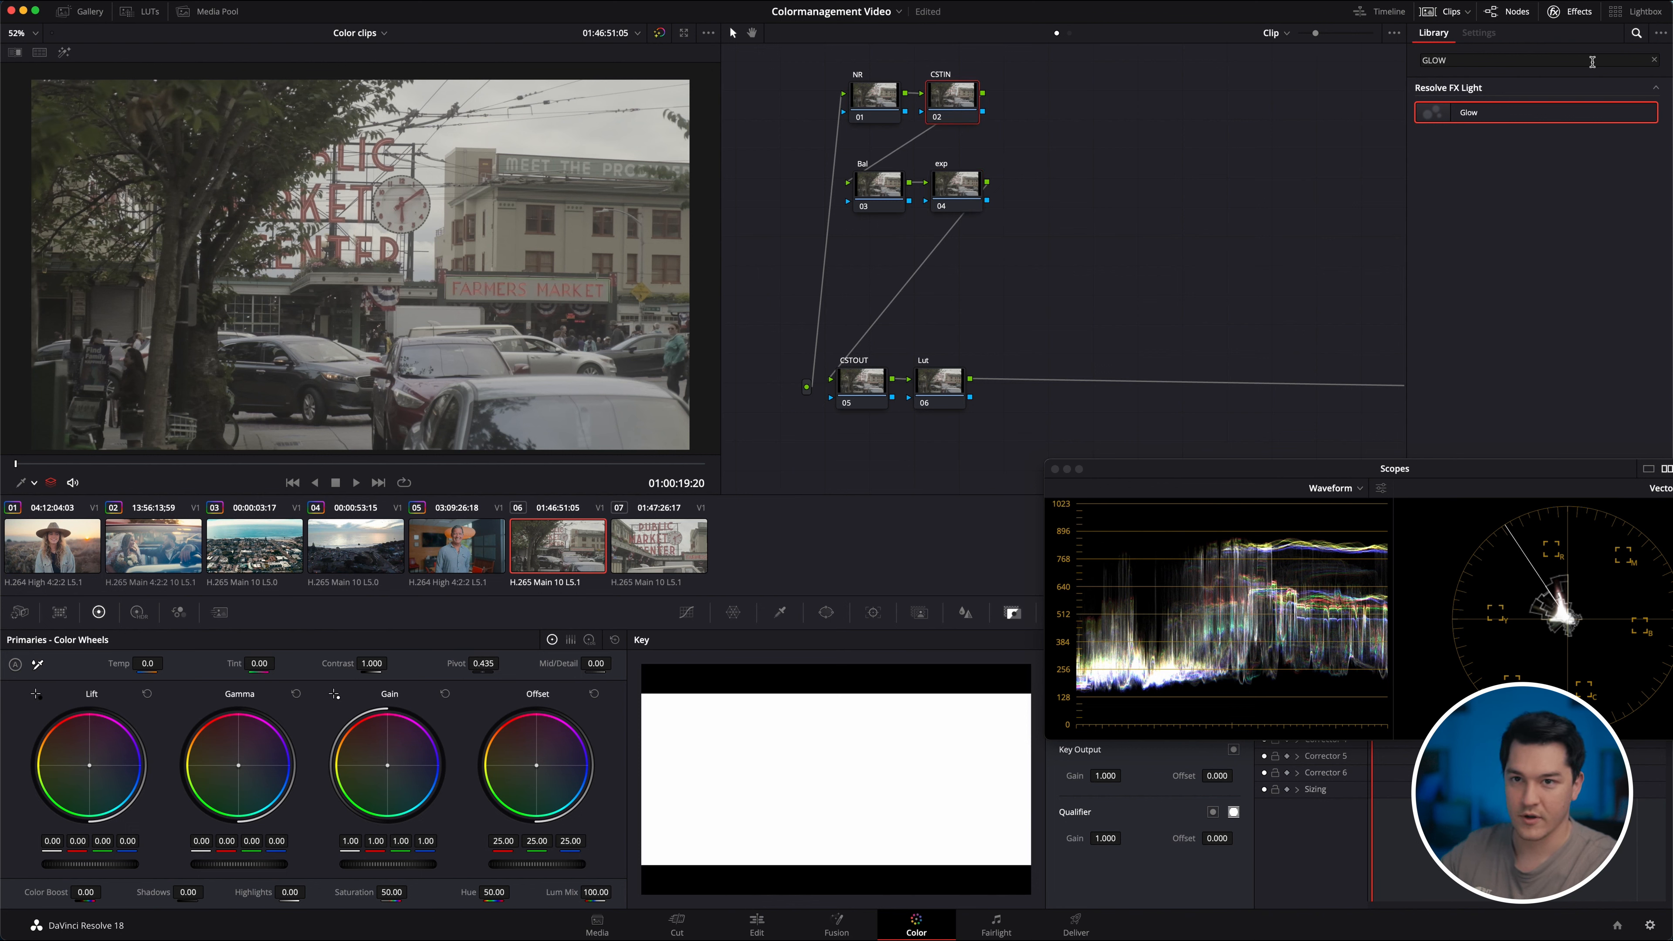
{"action": "left_click", "coordinate": [1654, 59]}
{"action": "left_click", "coordinate": [1499, 347]}
{"action": "left_click_drag", "start_coordinate": [1496, 395], "coordinate": [952, 99]}
Set the CSTIN node's input color space to Rec.2020 and its input gamma to FujiFilm F-Log.
{"action": "left_click", "coordinate": [1566, 126]}
{"action": "scroll", "coordinate": [1558, 218], "scroll_direction": "down", "scroll_amount": 3}
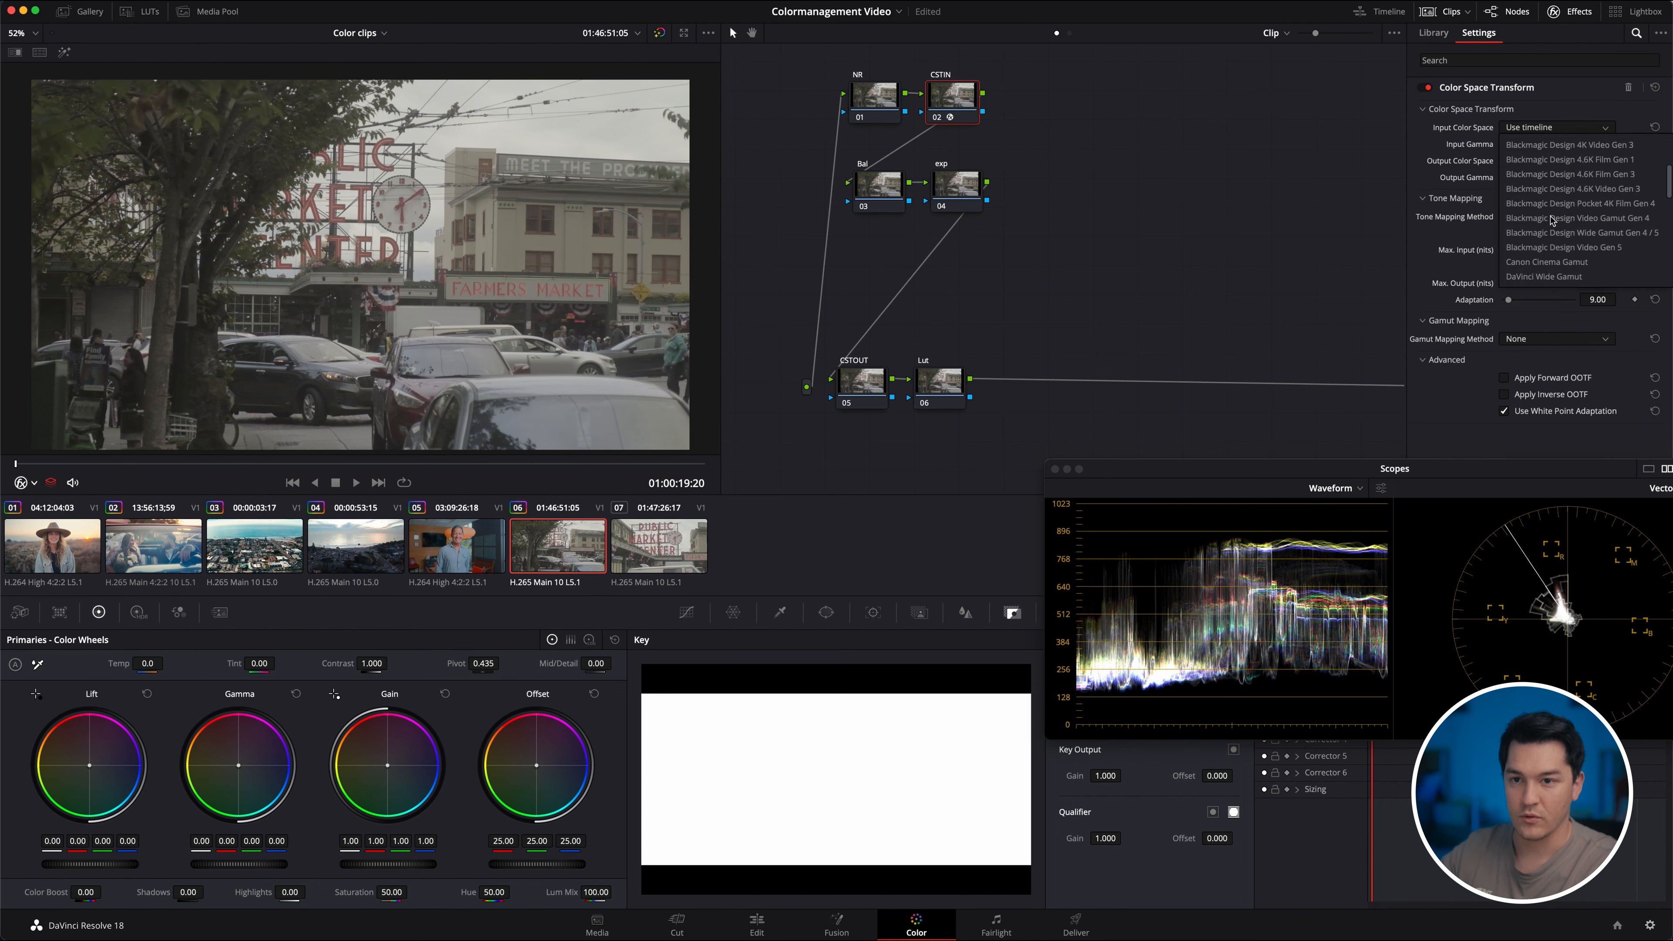
{"action": "scroll", "coordinate": [1557, 242], "scroll_direction": "down", "scroll_amount": 2}
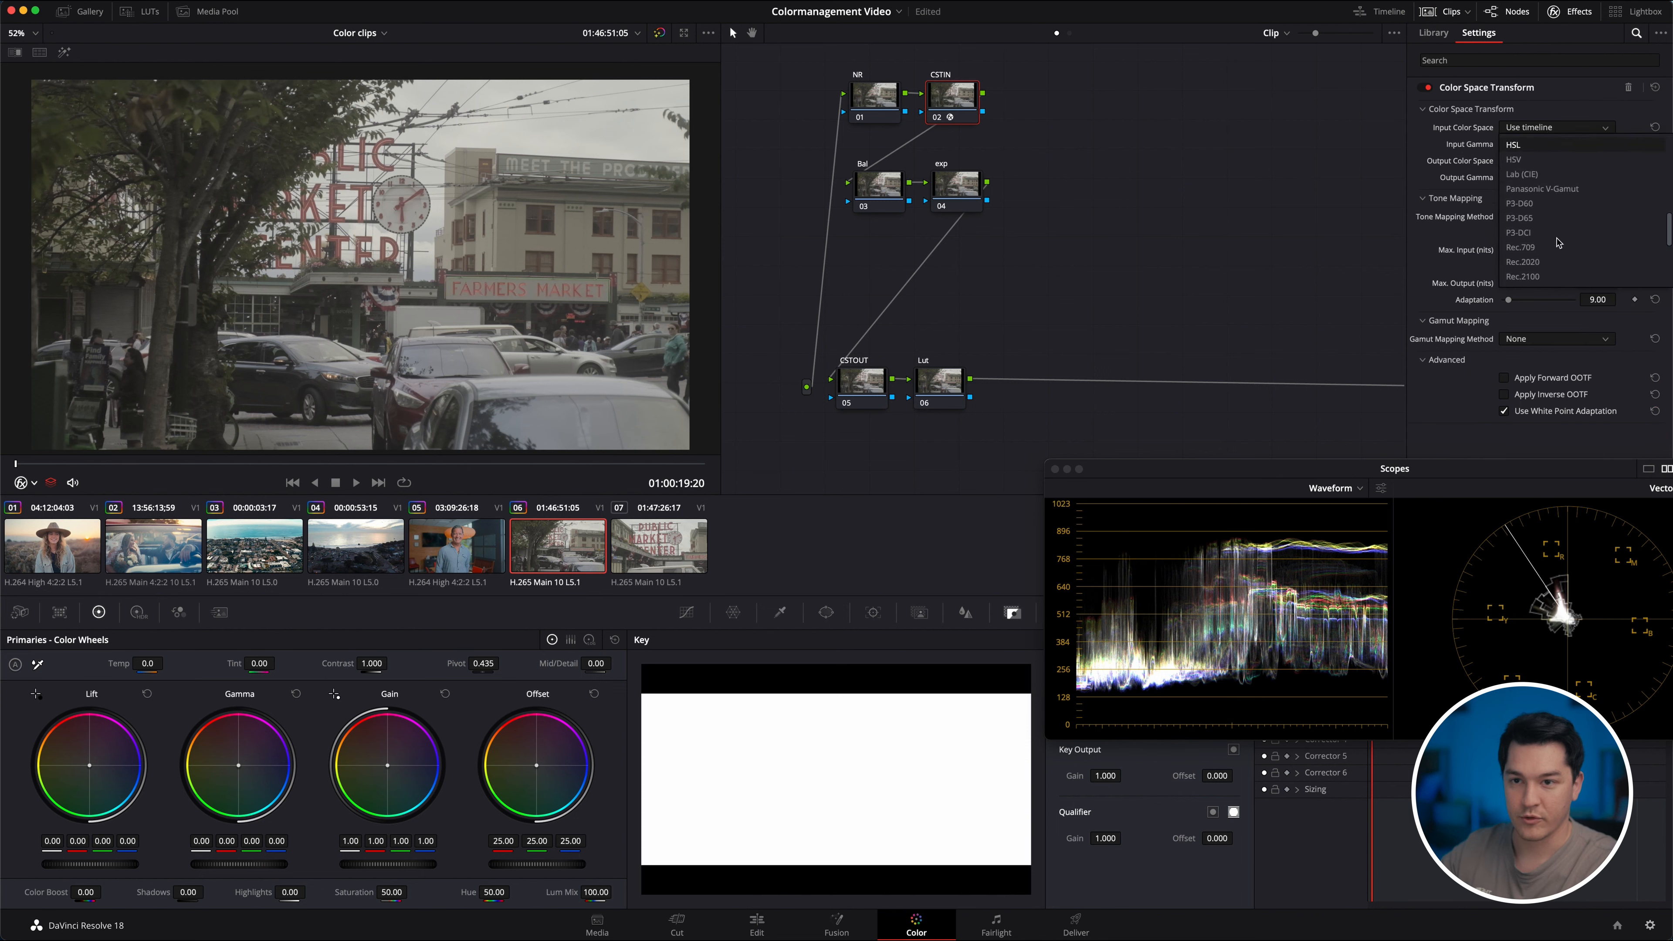
{"action": "left_click", "coordinate": [1542, 263]}
{"action": "left_click", "coordinate": [1544, 144]}
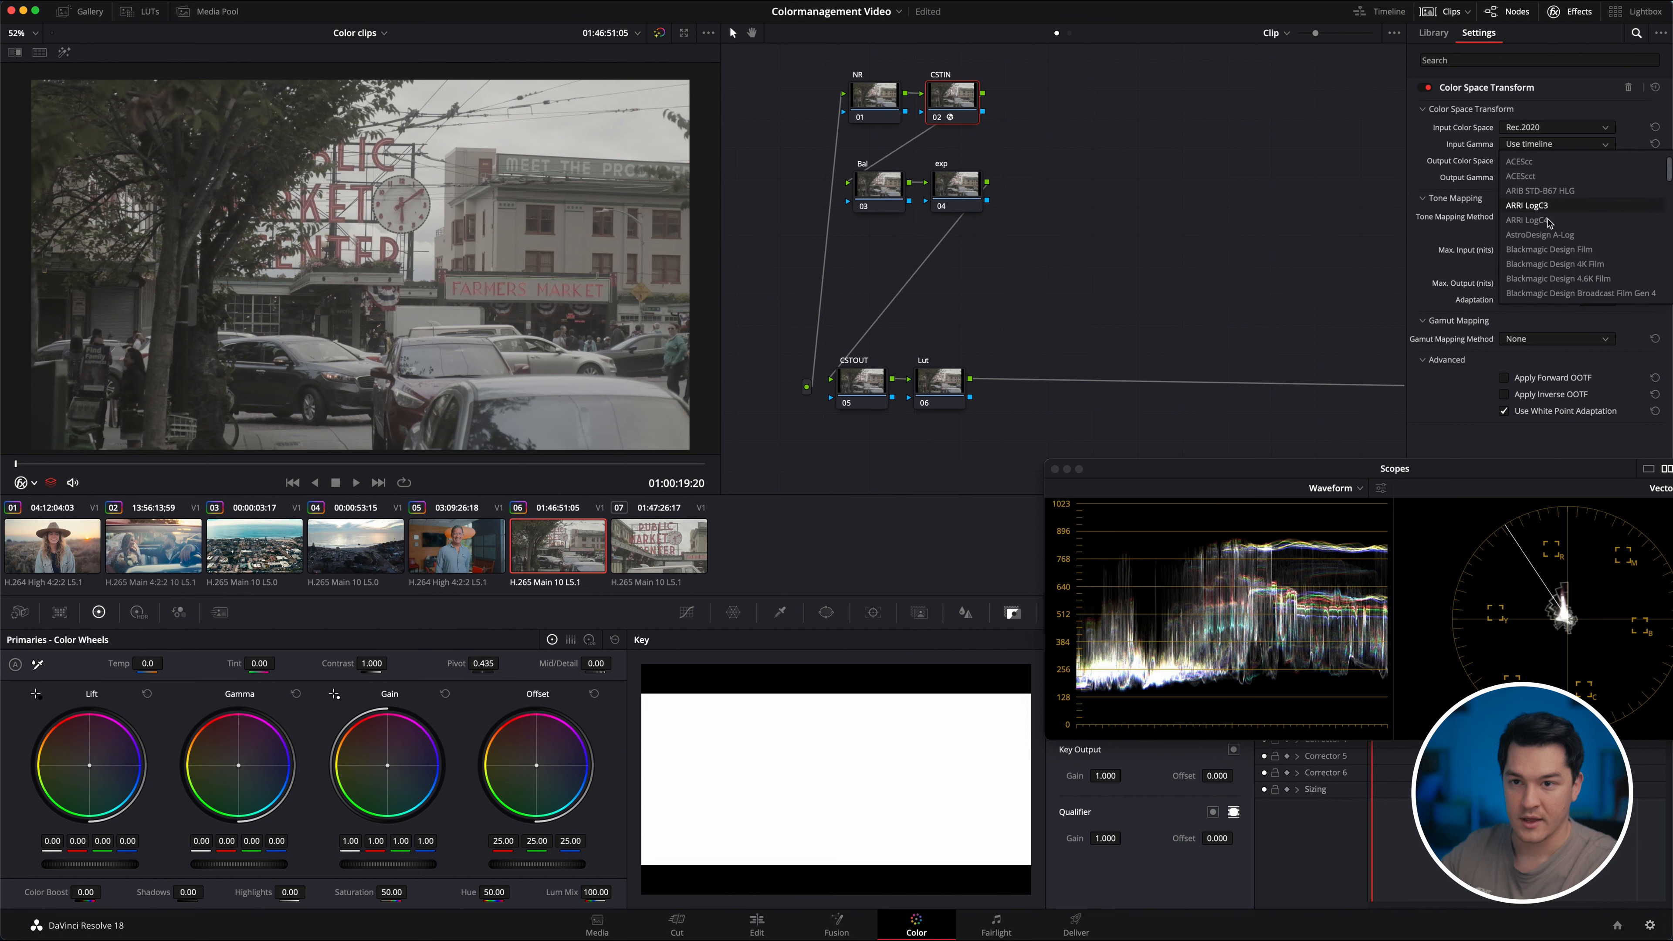
{"action": "scroll", "coordinate": [1550, 224], "scroll_direction": "down", "scroll_amount": 4}
{"action": "scroll", "coordinate": [1549, 223], "scroll_direction": "down", "scroll_amount": 1}
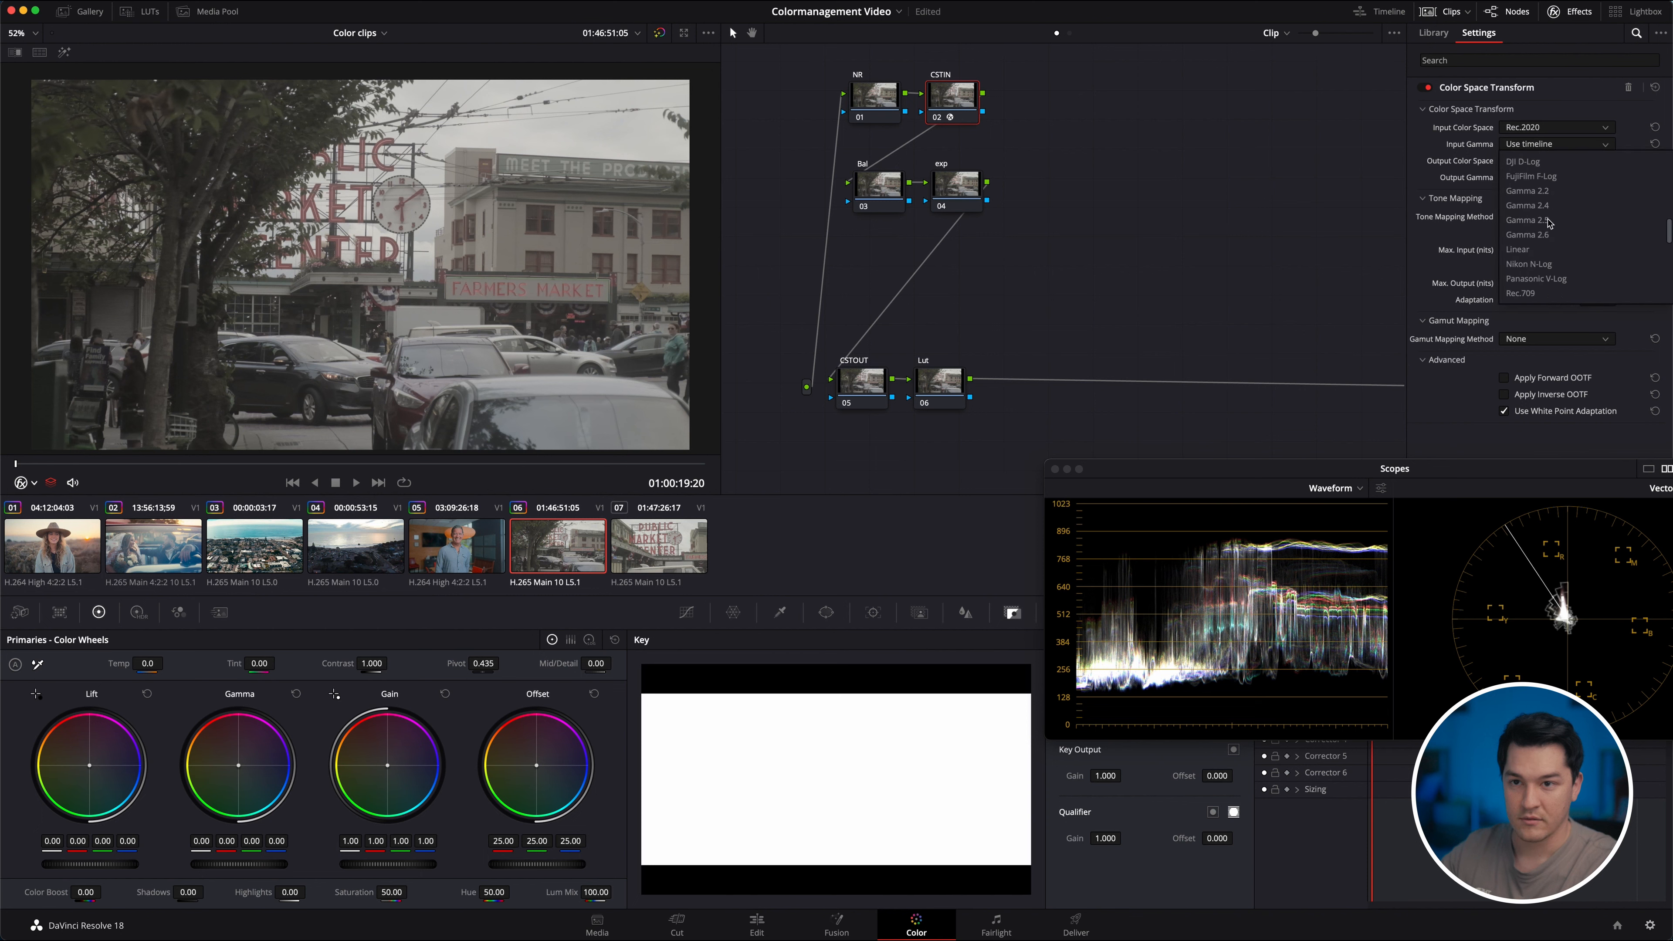
{"action": "left_click", "coordinate": [1548, 191]}
{"action": "left_click", "coordinate": [1554, 150]}
{"action": "left_click", "coordinate": [1554, 117]}
Set the CSTIN transform's output color space to DaVinci Wide Gamut and its output gamma to DaVinci Intermediate.
{"action": "left_click", "coordinate": [1539, 163]}
{"action": "scroll", "coordinate": [1540, 201], "scroll_direction": "down", "scroll_amount": 10}
{"action": "scroll", "coordinate": [1544, 204], "scroll_direction": "up", "scroll_amount": 5}
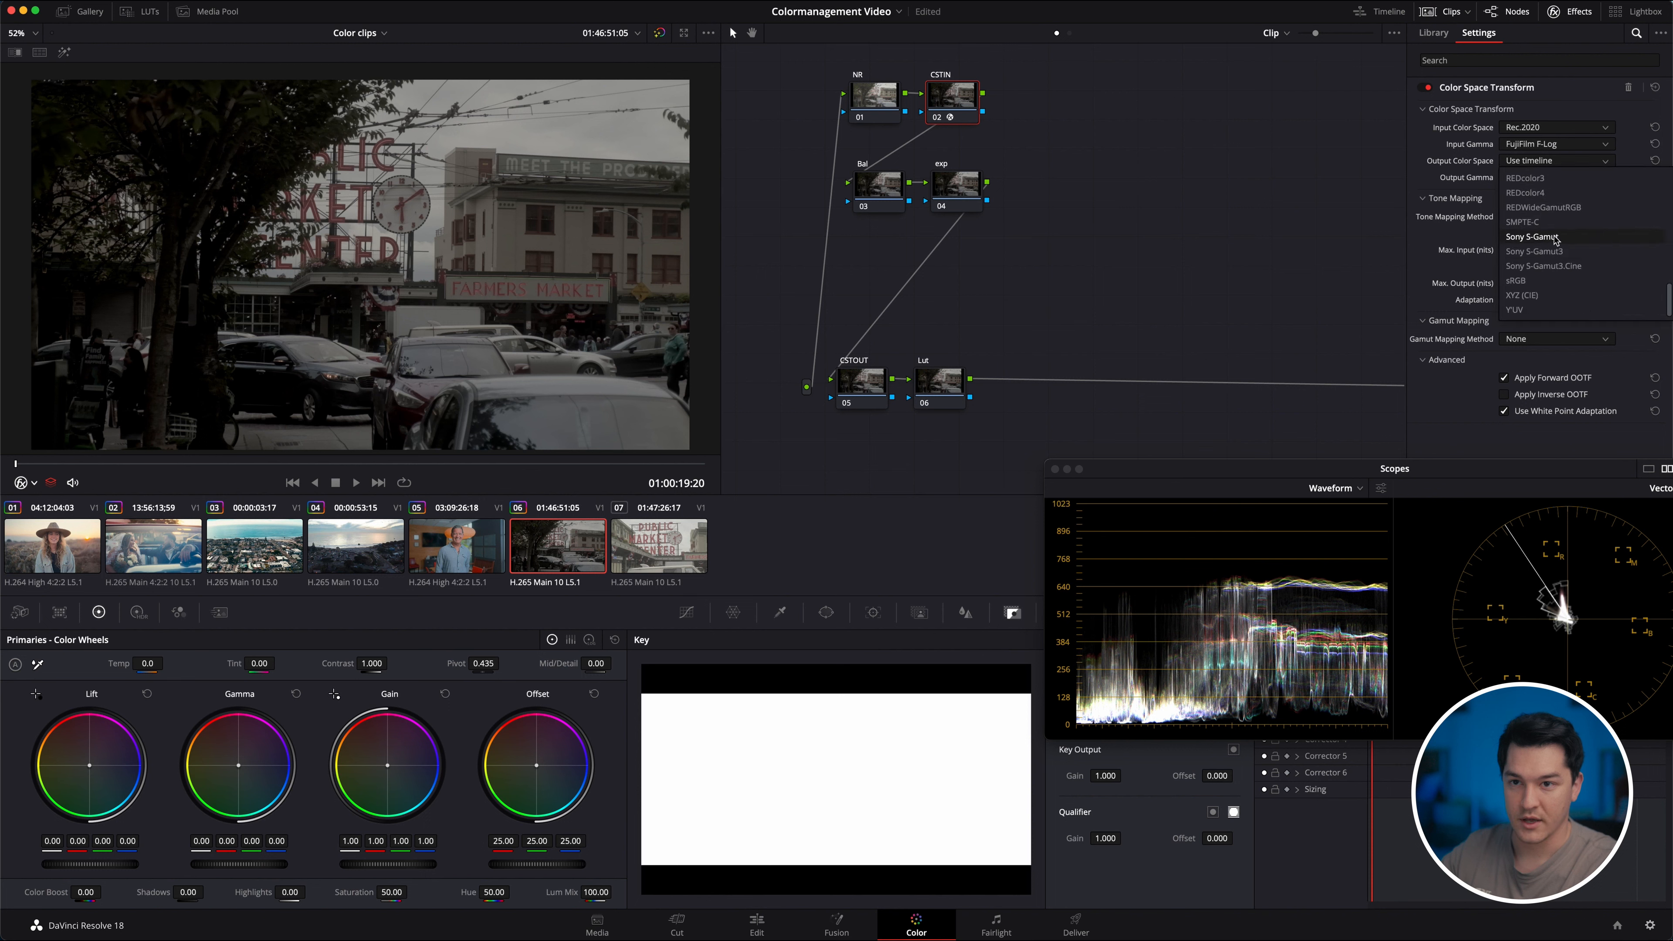
{"action": "scroll", "coordinate": [1560, 216], "scroll_direction": "up", "scroll_amount": 3}
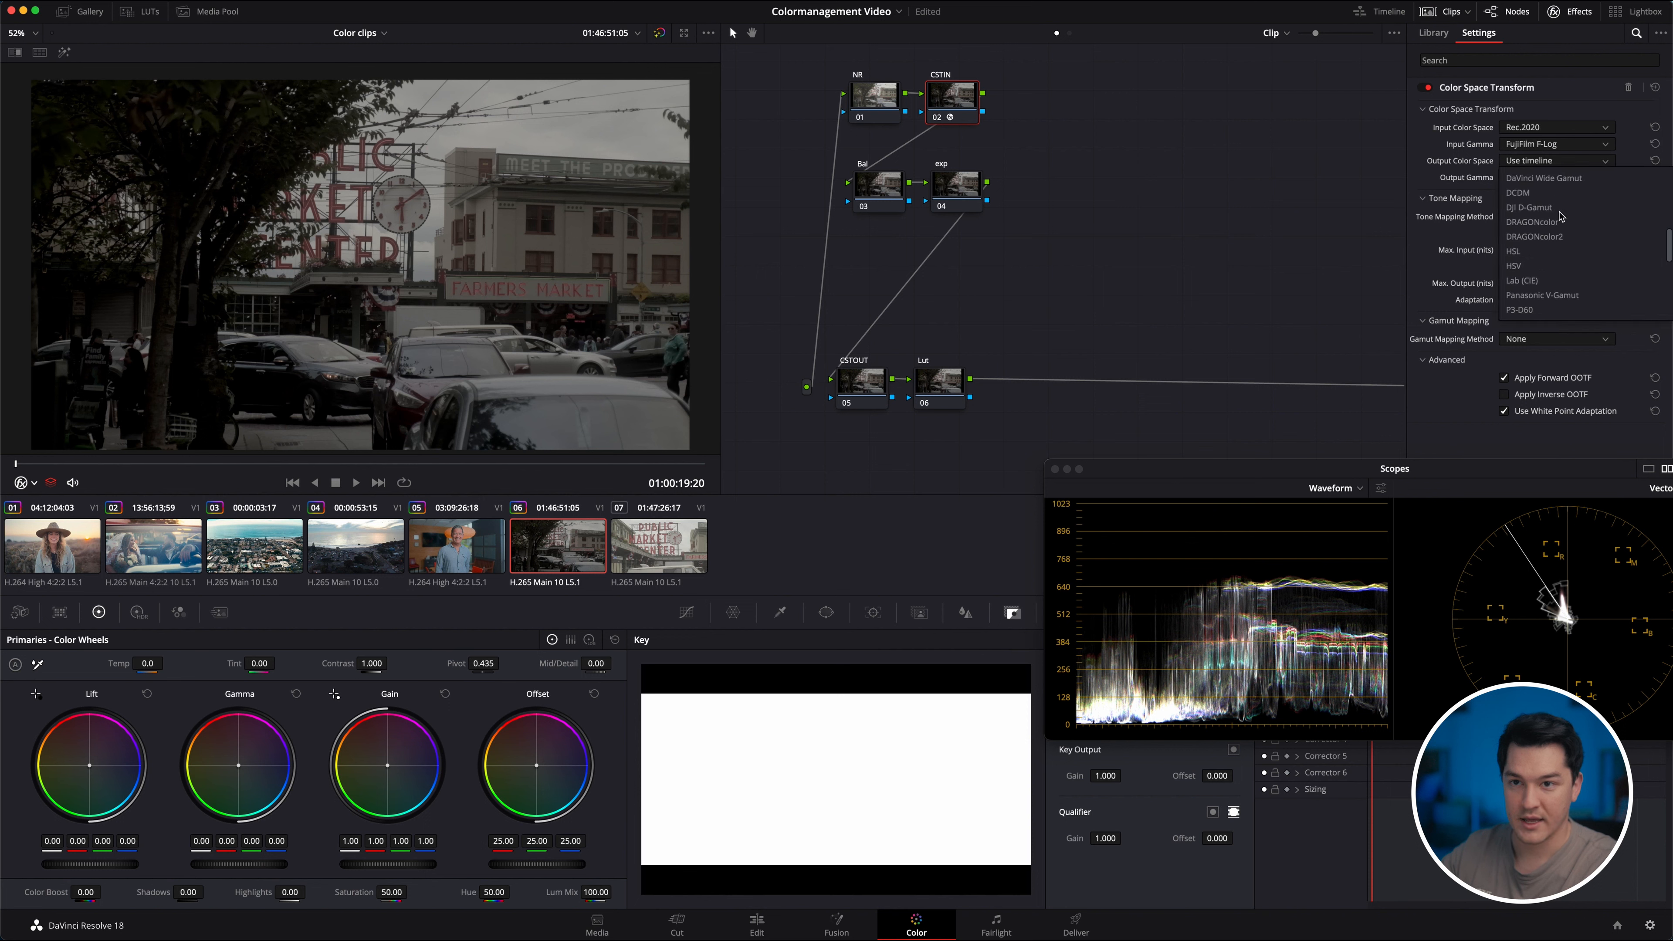
{"action": "left_click", "coordinate": [1563, 192]}
{"action": "left_click", "coordinate": [1556, 178]}
{"action": "scroll", "coordinate": [1560, 226], "scroll_direction": "down", "scroll_amount": 5}
{"action": "scroll", "coordinate": [1560, 226], "scroll_direction": "down", "scroll_amount": 3}
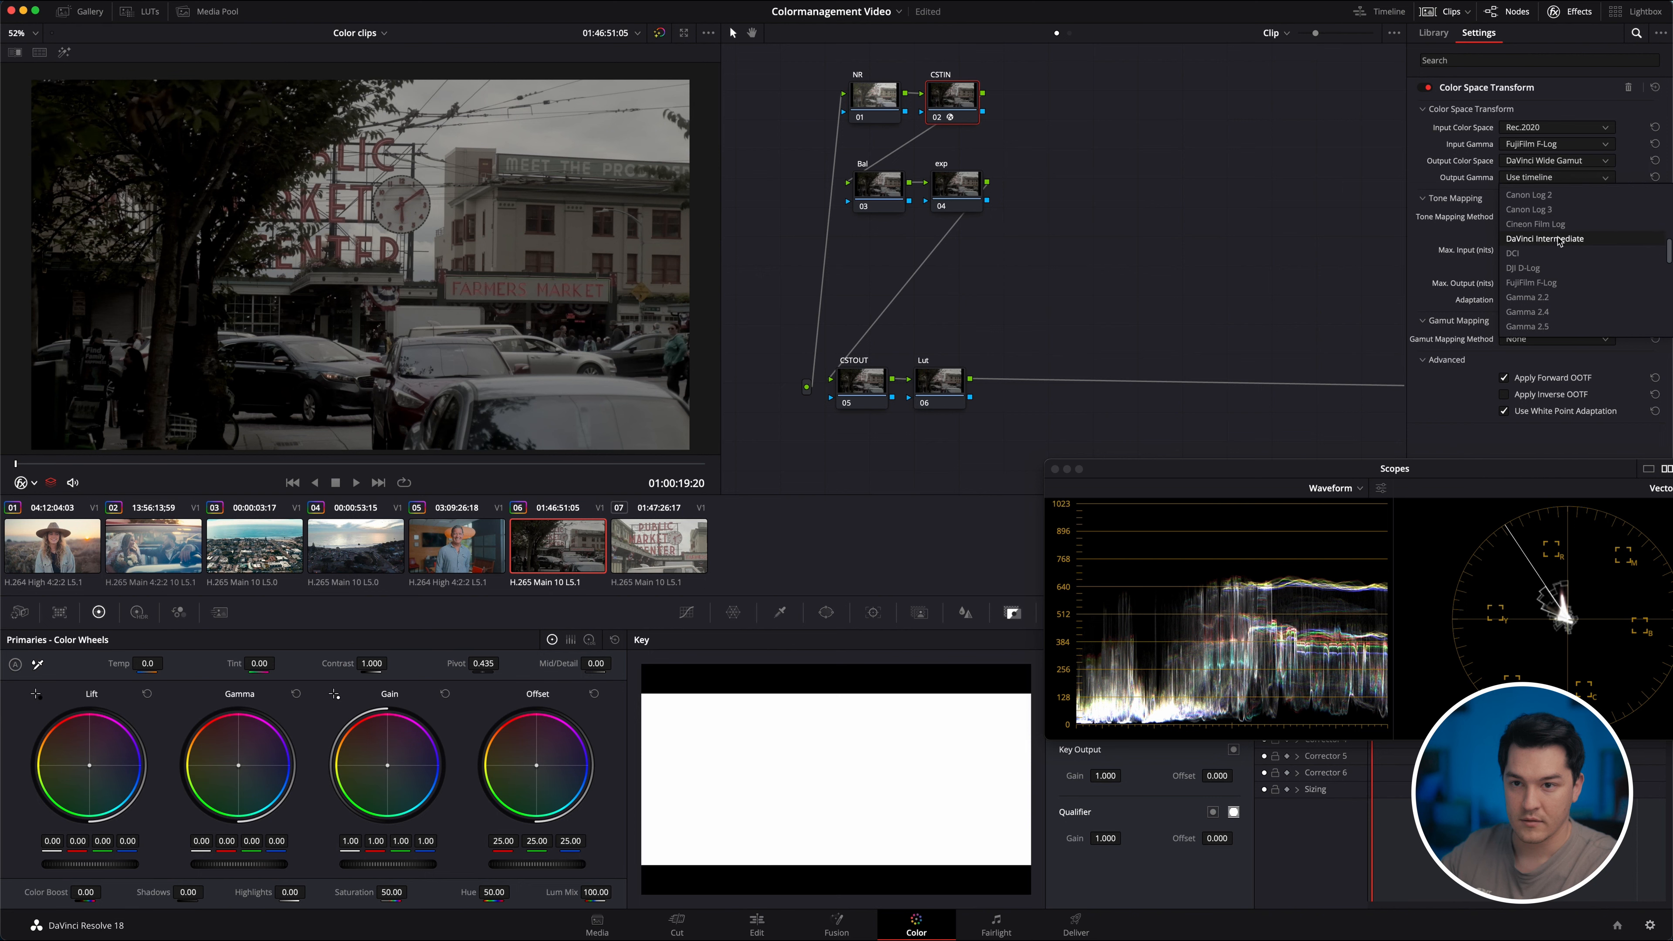
{"action": "left_click", "coordinate": [1554, 239]}
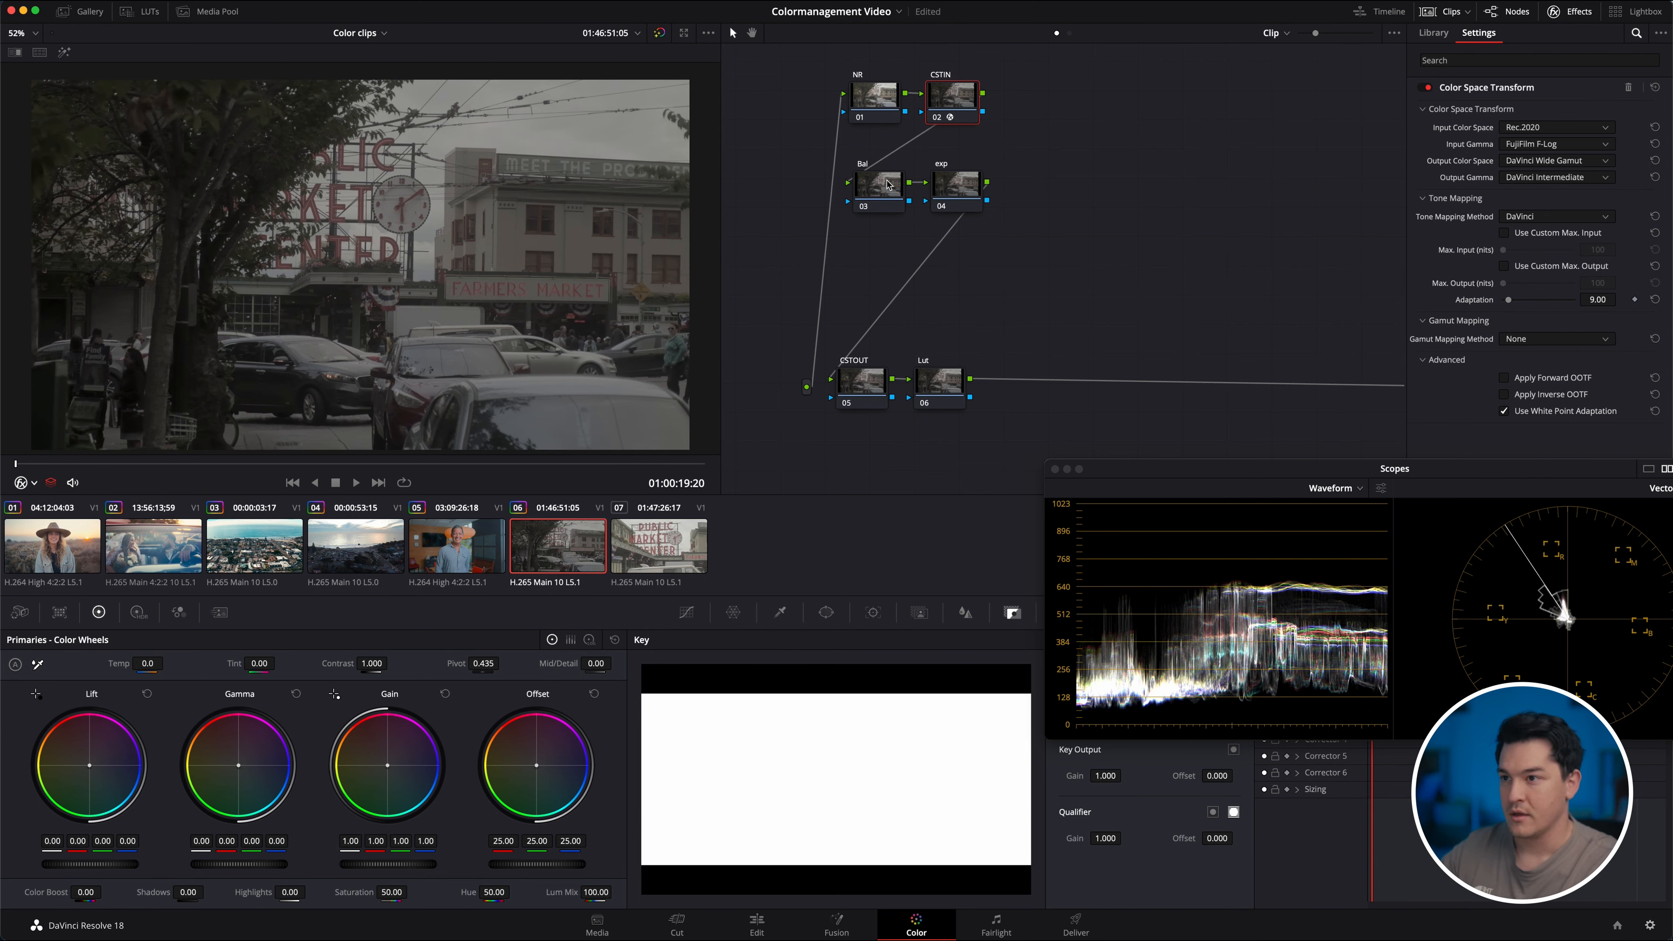
Apply a Color Space Transform to the CSTOUT node.
{"action": "left_click", "coordinate": [923, 386]}
{"action": "left_click", "coordinate": [861, 382]}
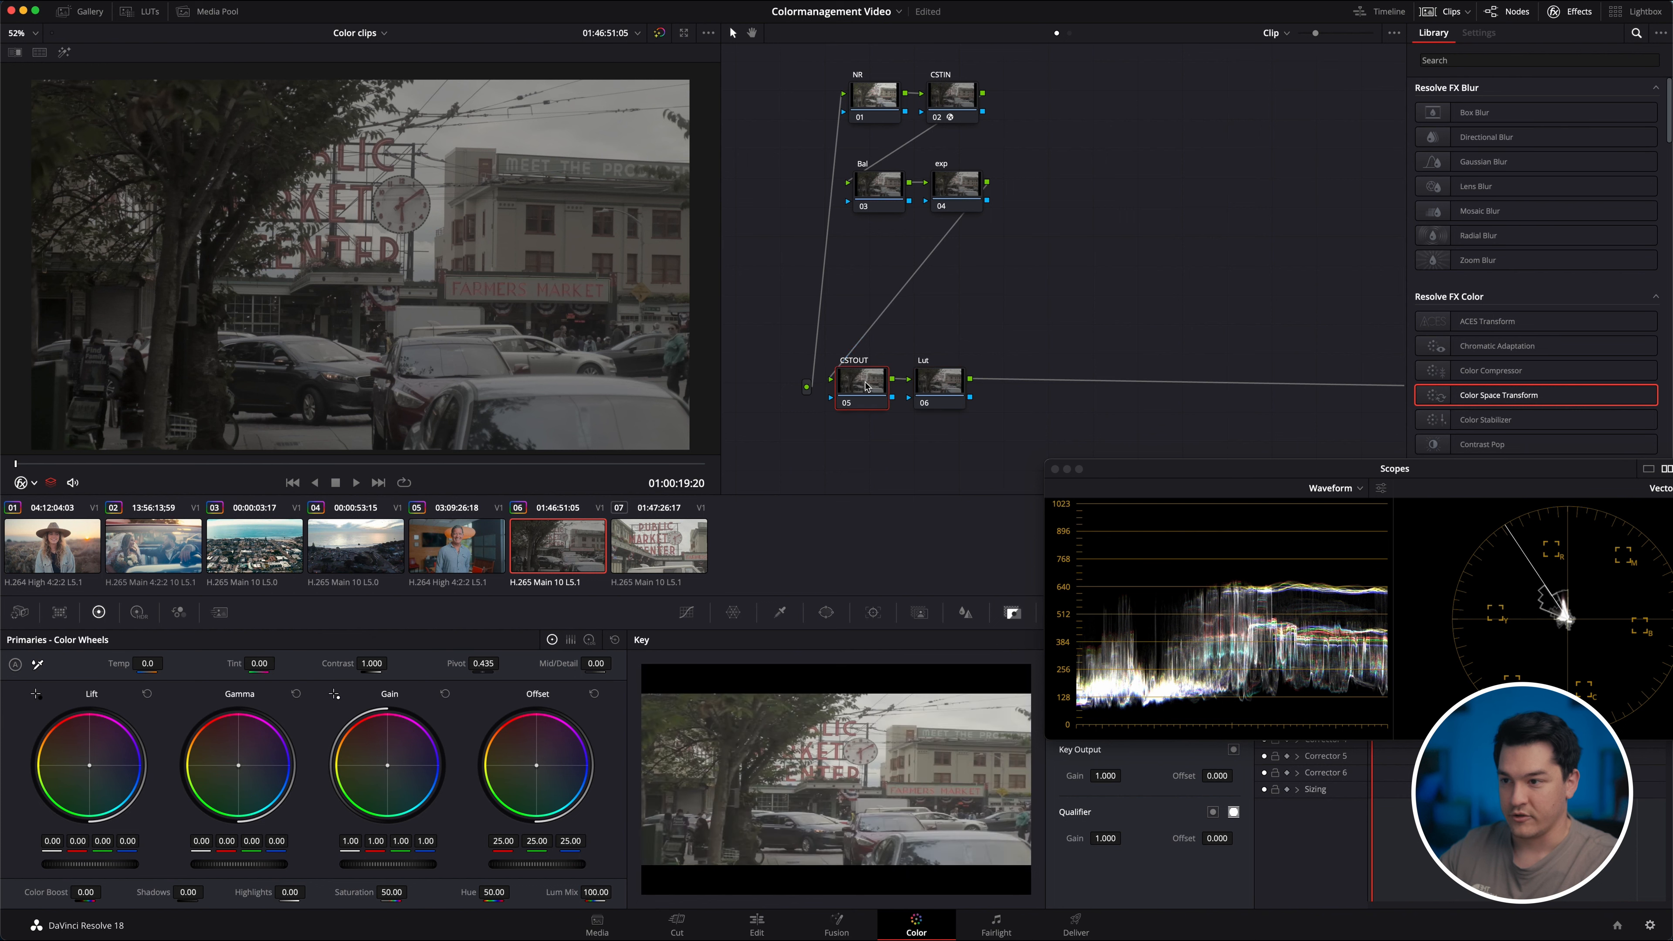
{"action": "left_click_drag", "start_coordinate": [1498, 394], "coordinate": [866, 386]}
Set the CSTOUT node's input color space to DaVinci Wide Gamut and its input gamma to DaVinci Intermediate.
{"action": "left_click", "coordinate": [1544, 127]}
{"action": "scroll", "coordinate": [1541, 210], "scroll_direction": "down", "scroll_amount": 3}
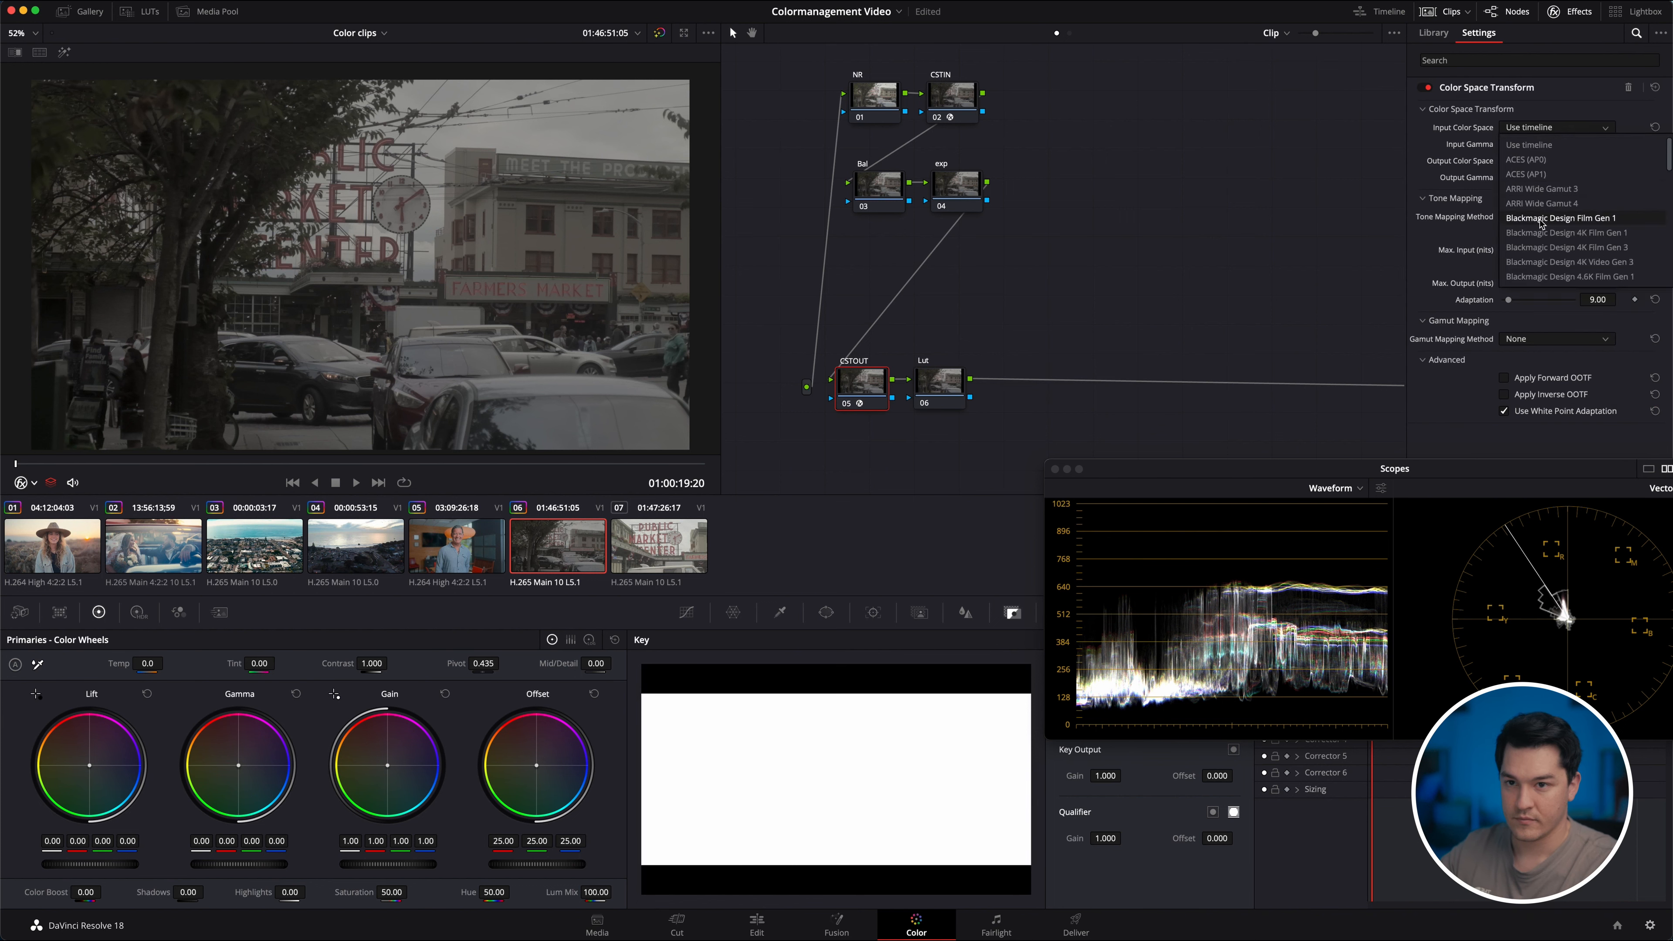
{"action": "scroll", "coordinate": [1545, 231], "scroll_direction": "down", "scroll_amount": 6}
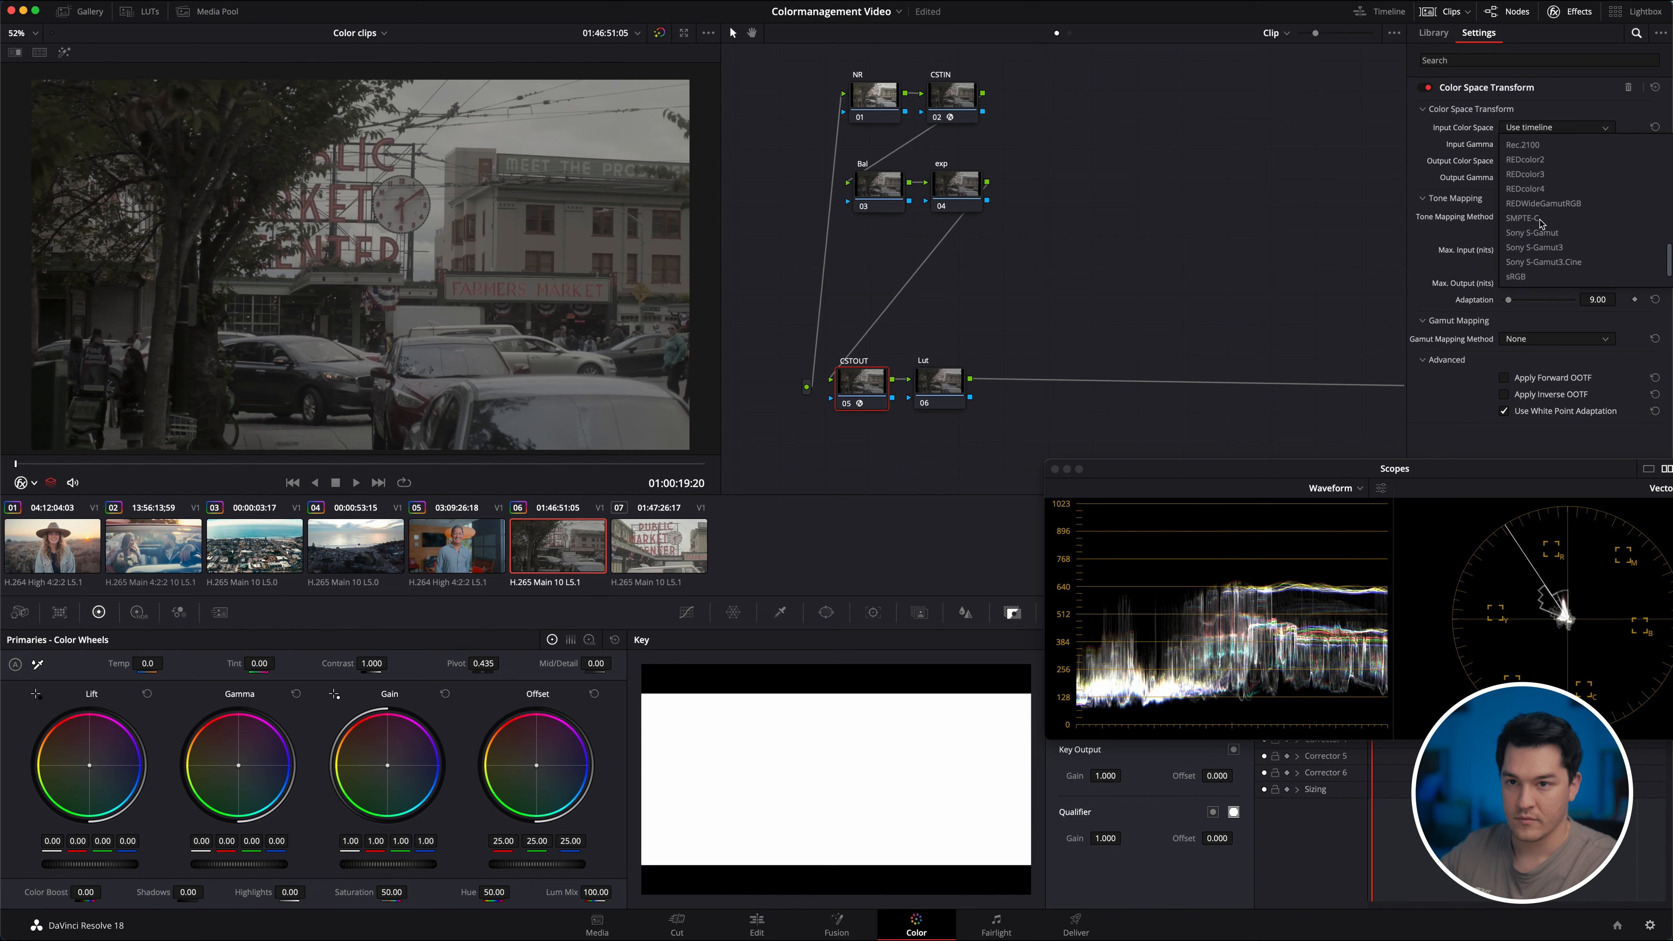
{"action": "scroll", "coordinate": [1580, 224], "scroll_direction": "up", "scroll_amount": 5}
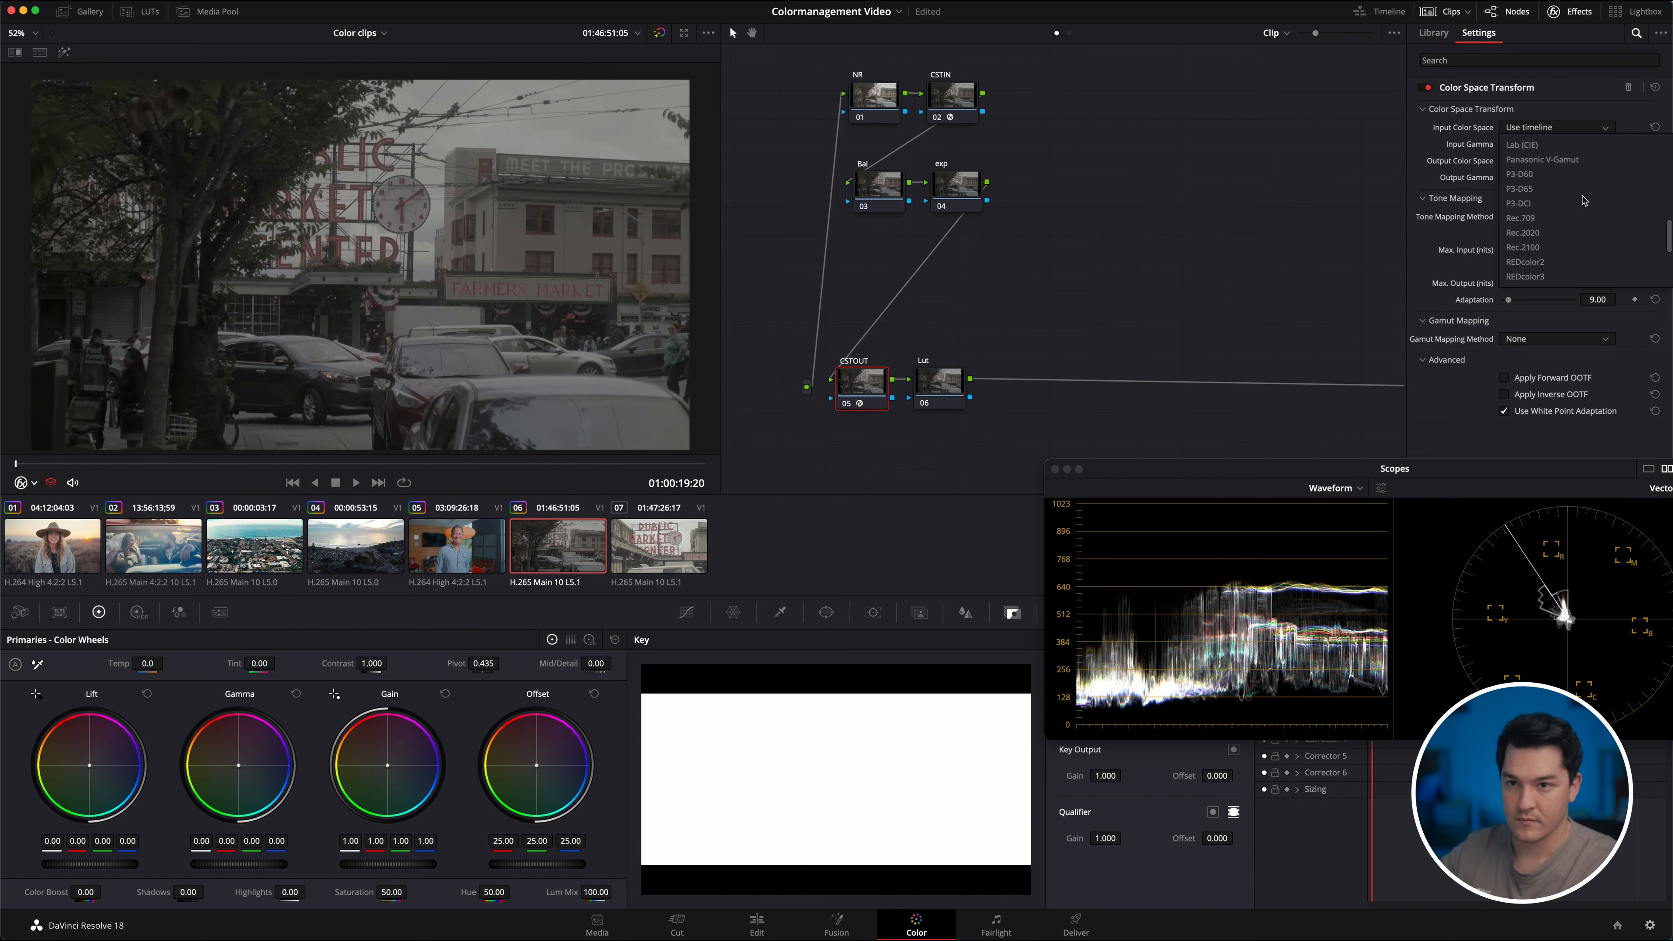
{"action": "scroll", "coordinate": [1583, 197], "scroll_direction": "up", "scroll_amount": 3}
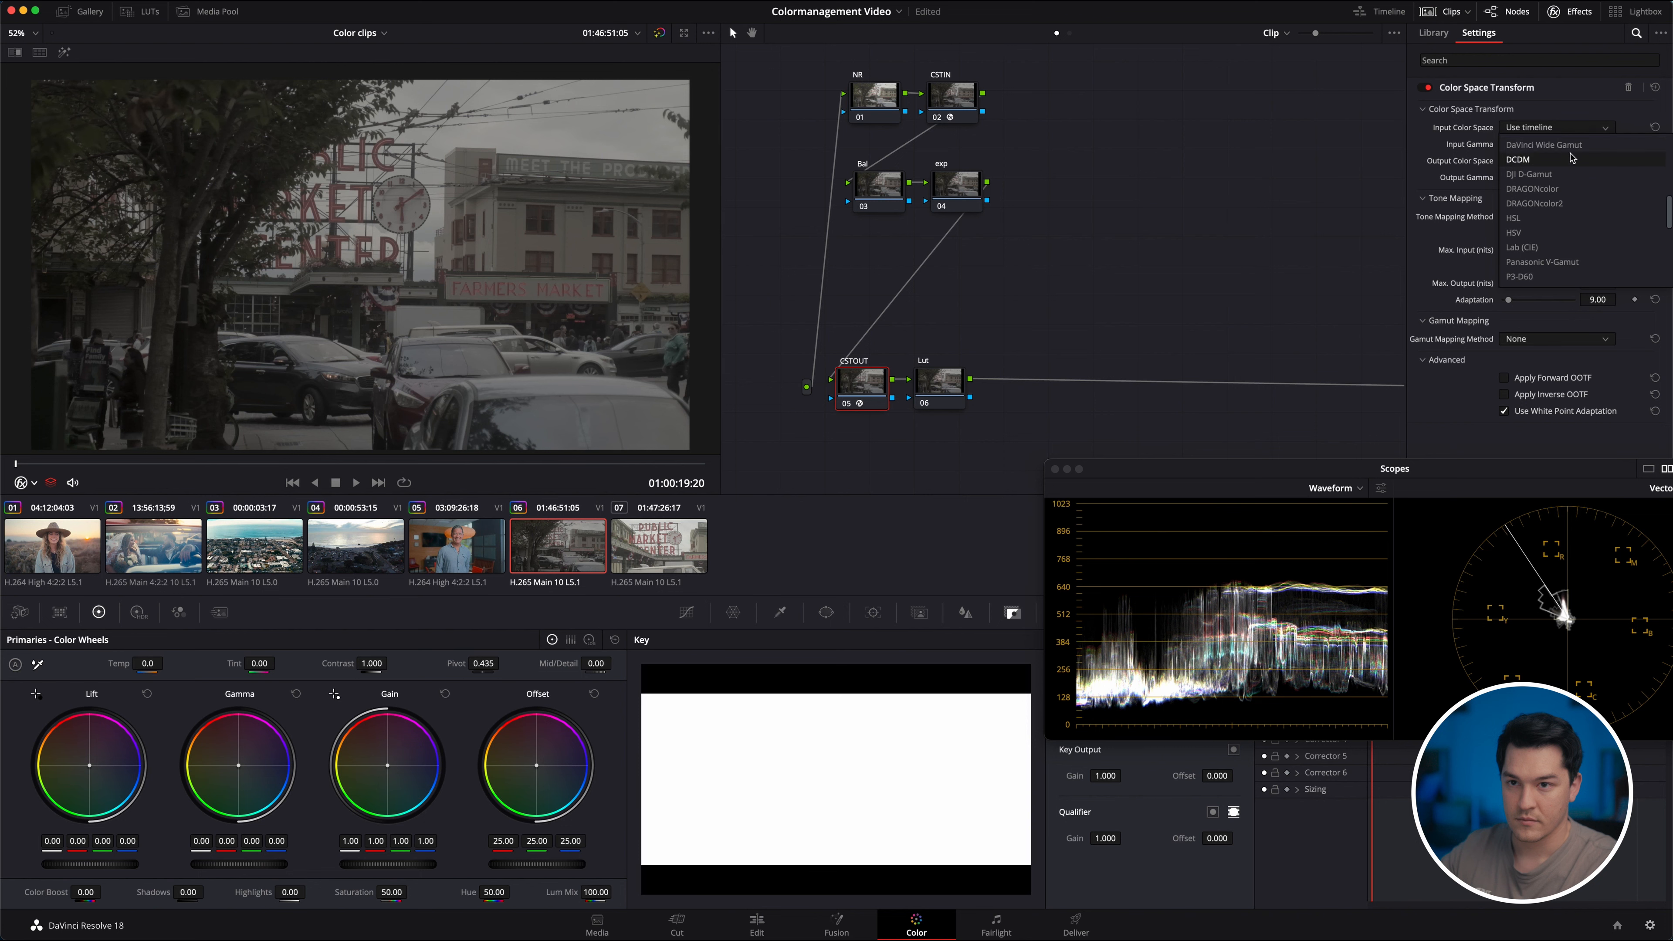
{"action": "left_click", "coordinate": [1558, 145]}
{"action": "left_click", "coordinate": [1557, 144]}
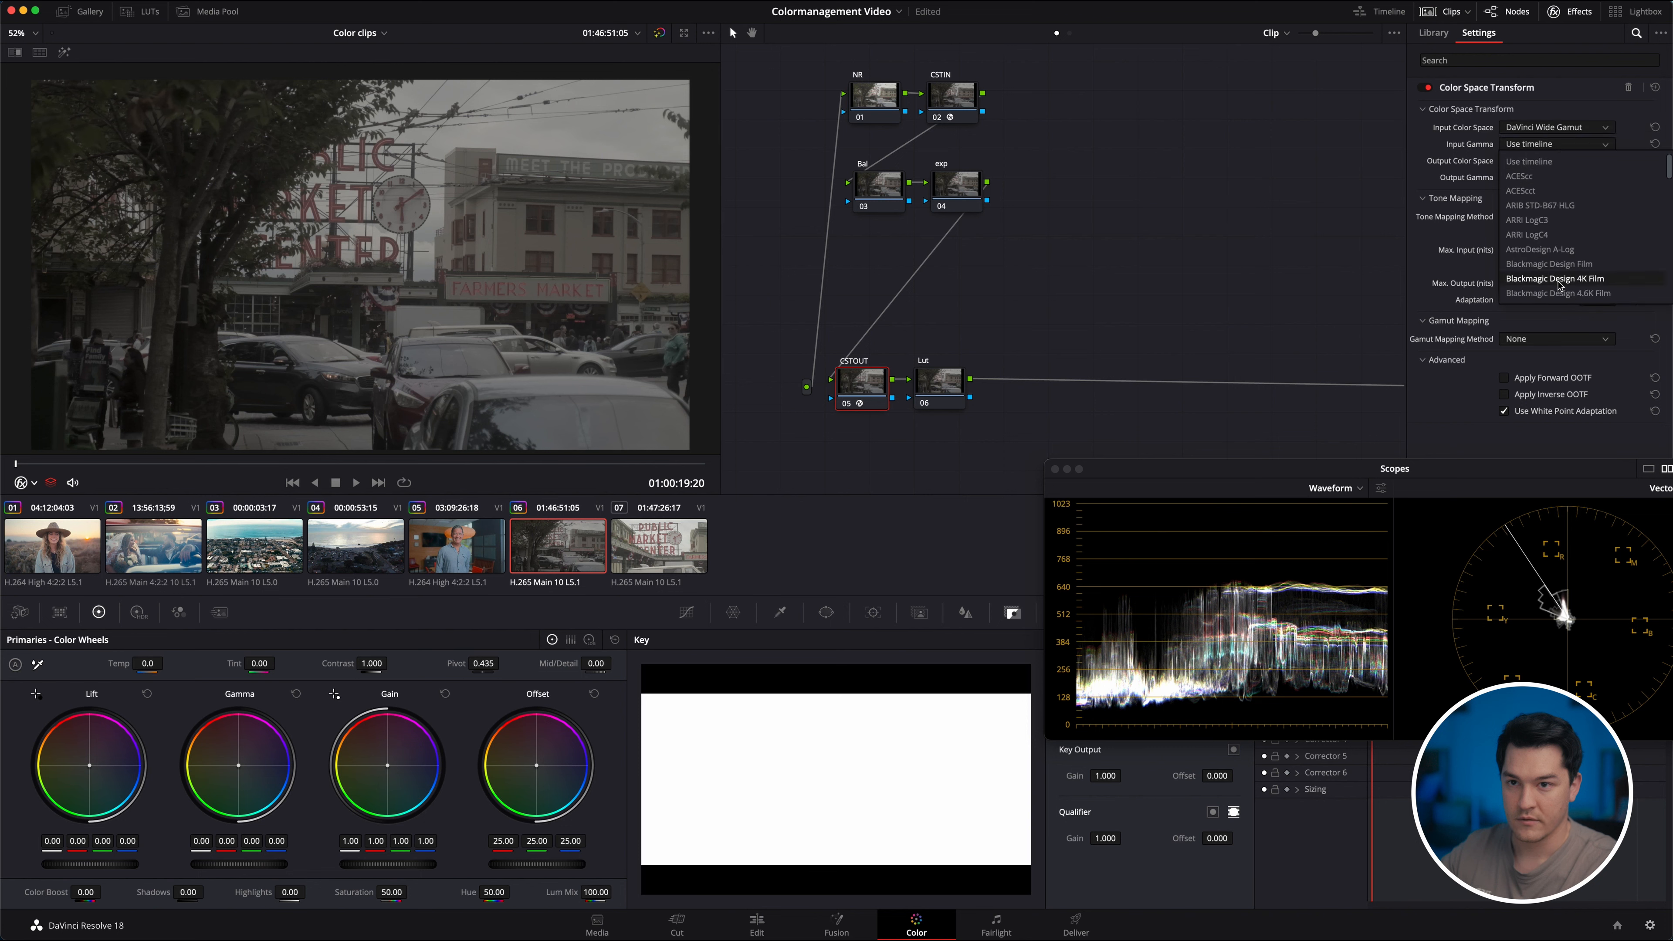
{"action": "scroll", "coordinate": [1555, 265], "scroll_direction": "down", "scroll_amount": 3}
{"action": "scroll", "coordinate": [1555, 264], "scroll_direction": "down", "scroll_amount": 3}
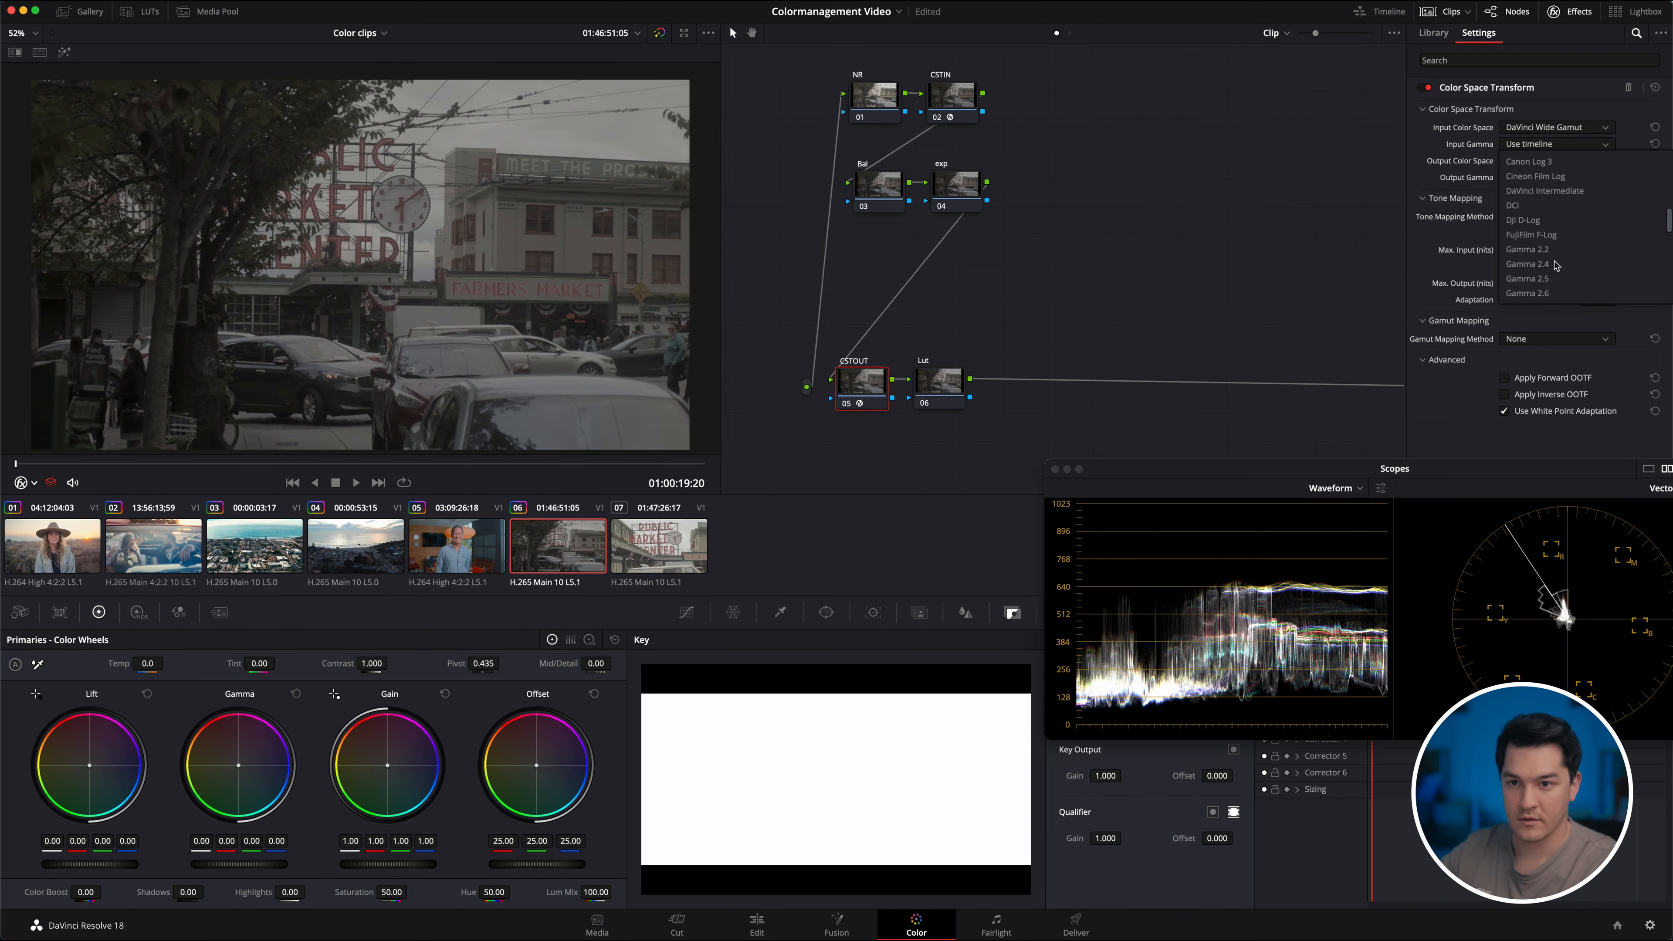
{"action": "left_click", "coordinate": [1569, 191]}
Set the CSTOUT transform's output color space to Rec.709 and its output gamma to Cineon Film Log.
{"action": "left_click", "coordinate": [1558, 161]}
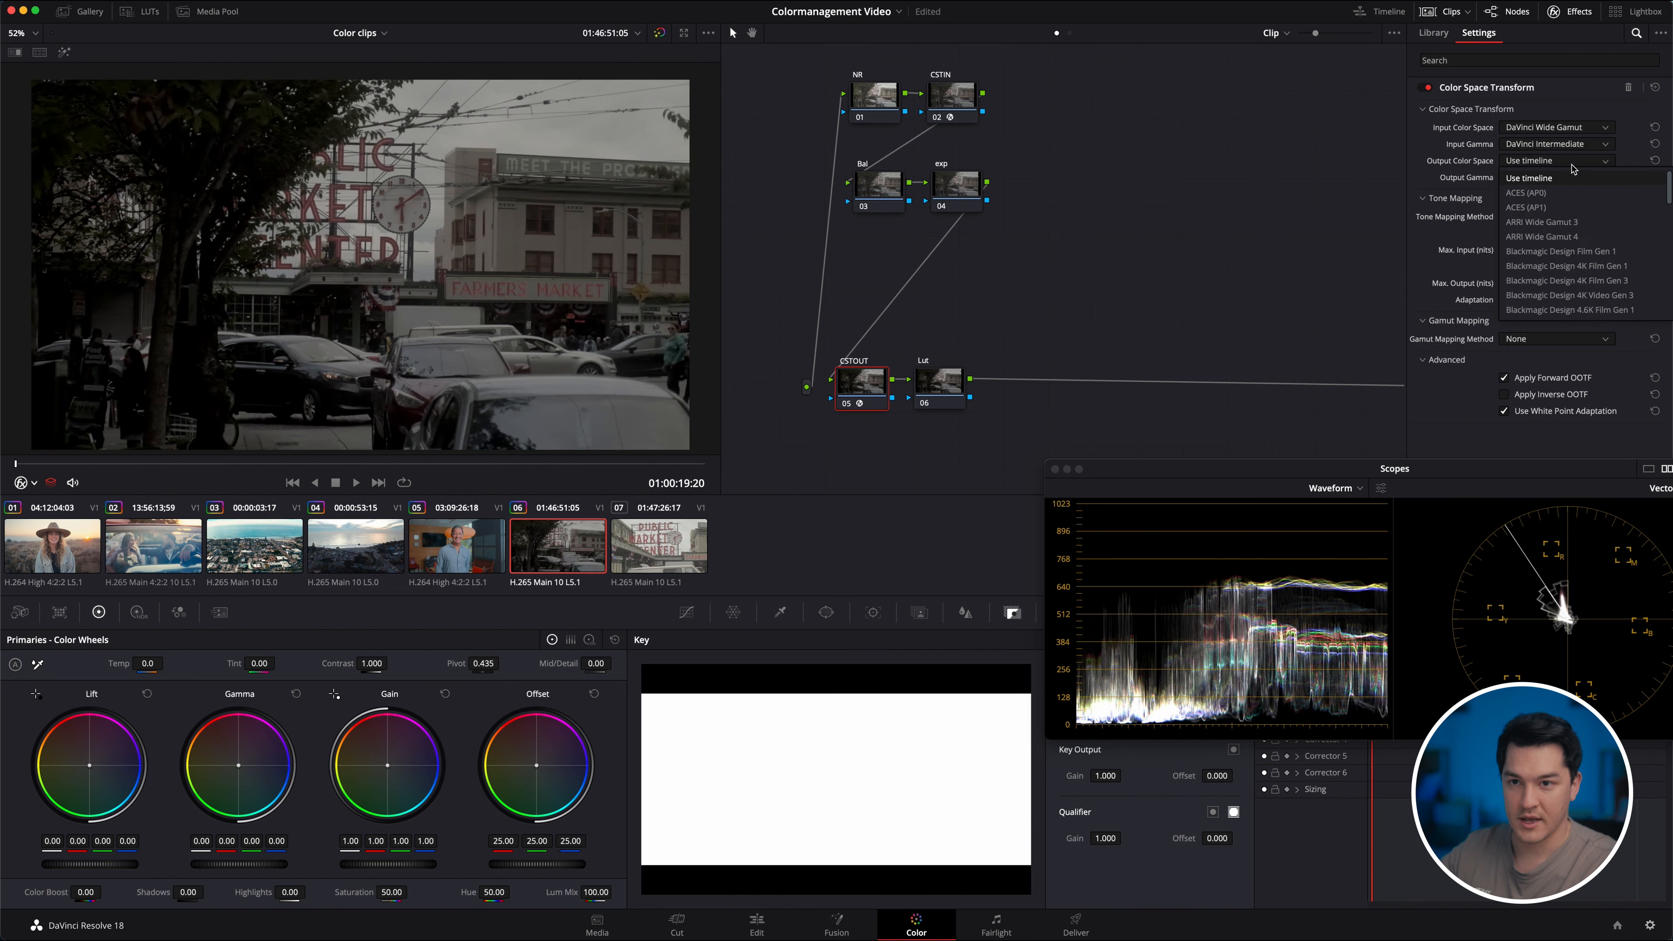
{"action": "scroll", "coordinate": [1569, 220], "scroll_direction": "down", "scroll_amount": 5}
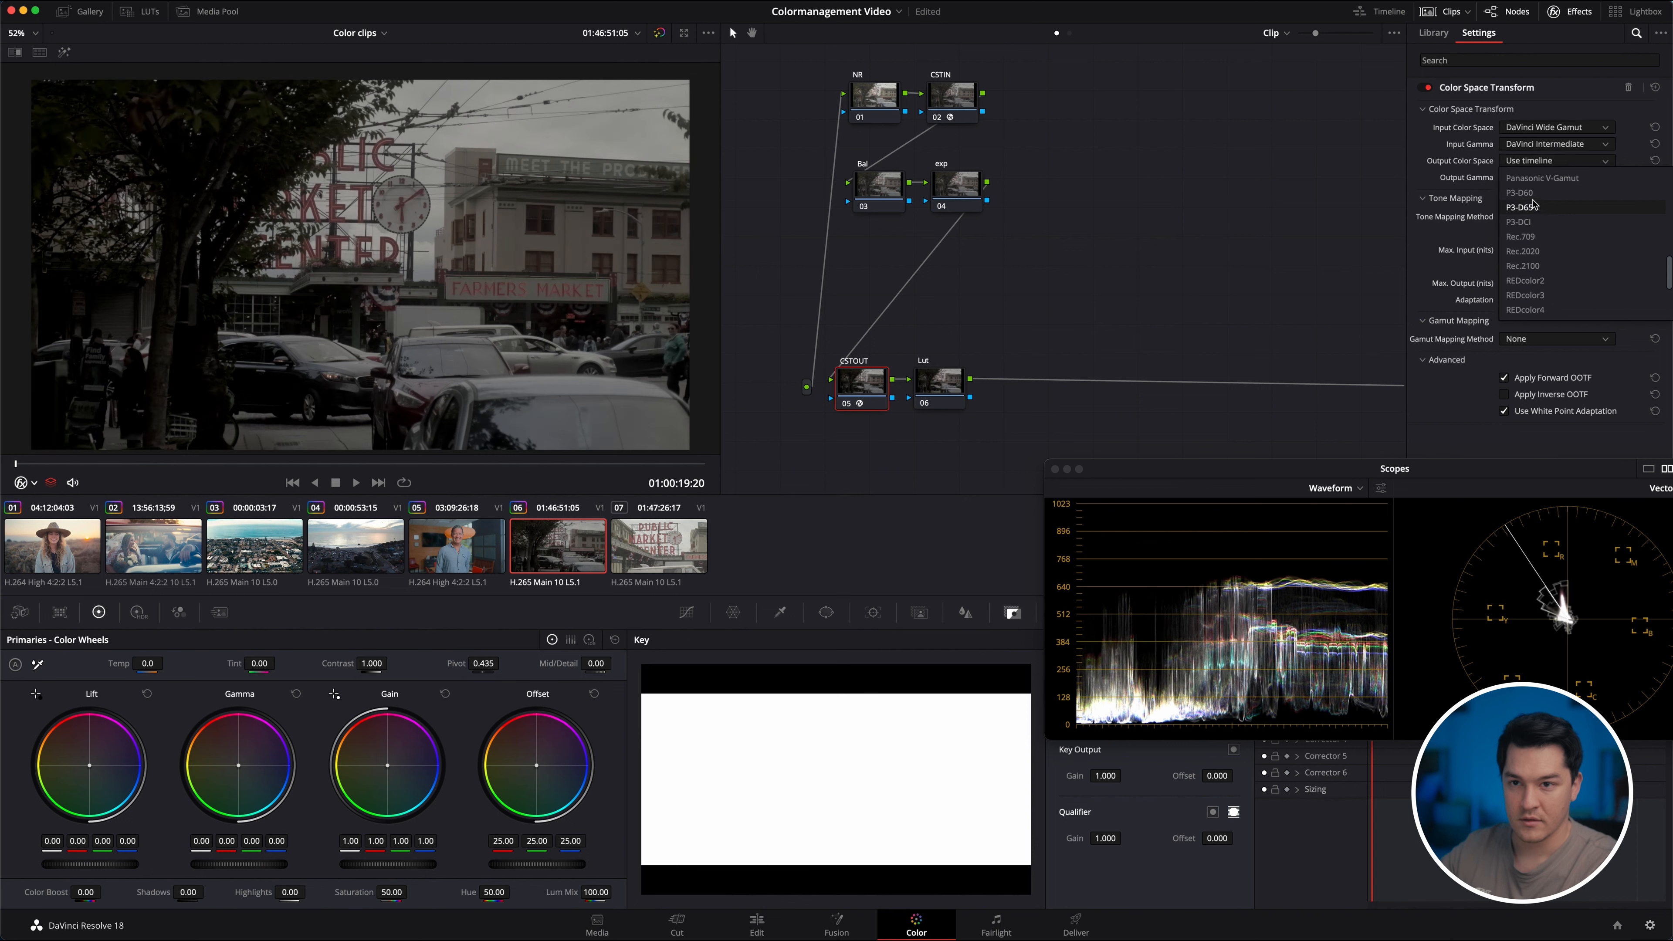
{"action": "left_click", "coordinate": [1533, 237]}
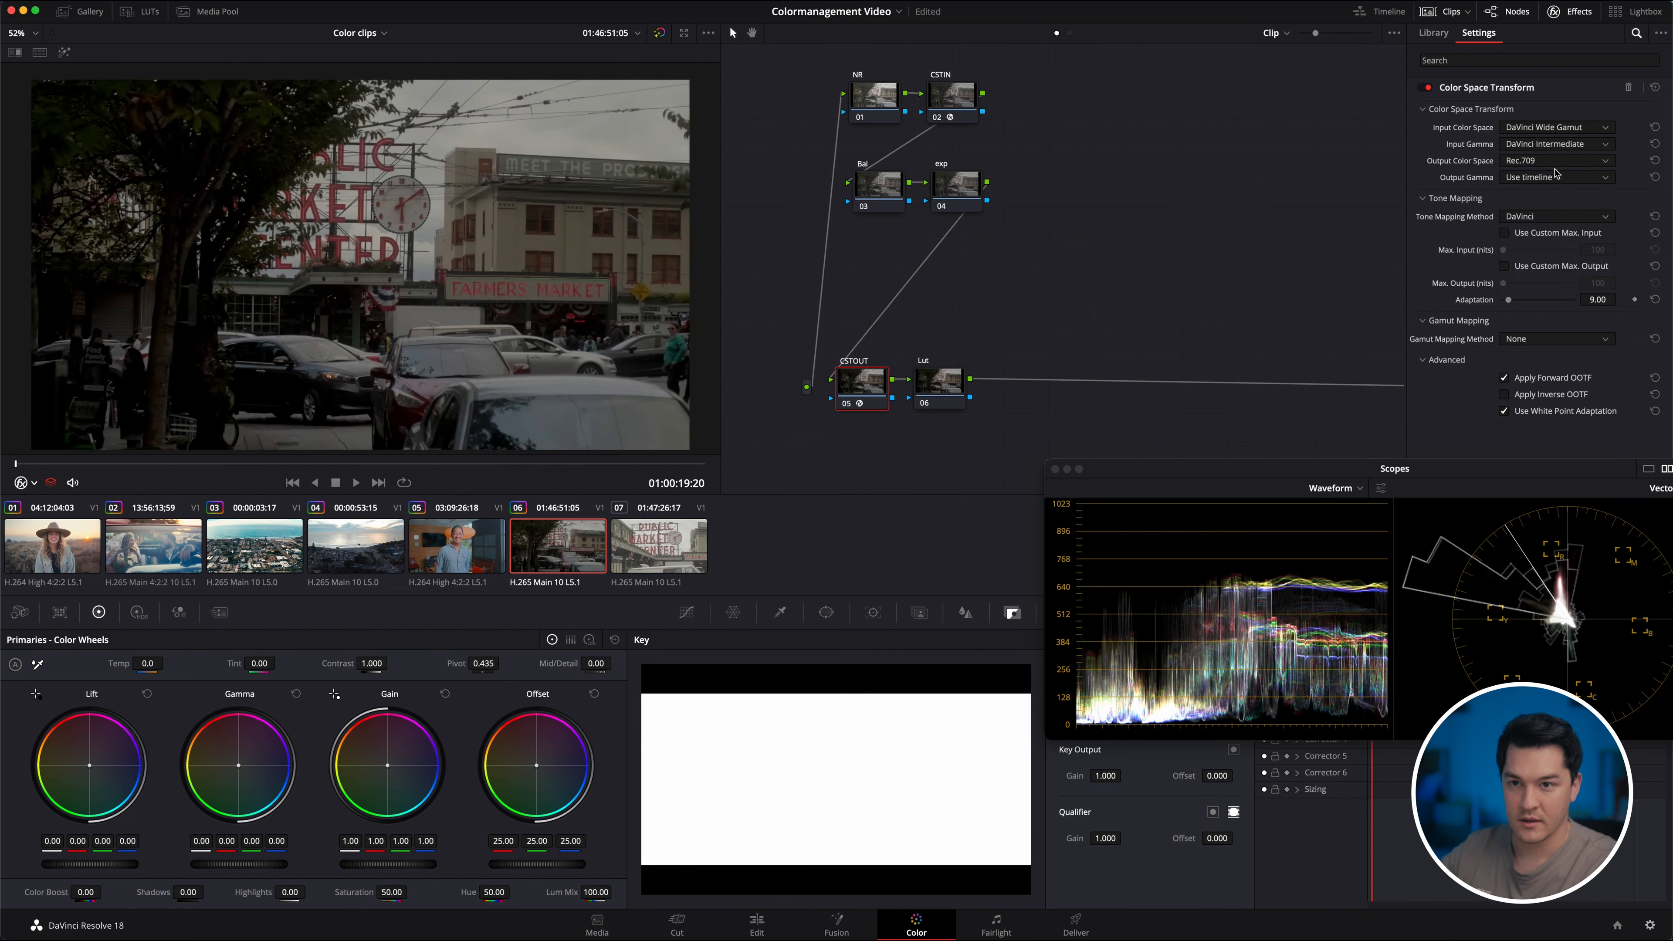
{"action": "left_click", "coordinate": [1556, 173]}
{"action": "scroll", "coordinate": [1555, 291], "scroll_direction": "down", "scroll_amount": 3}
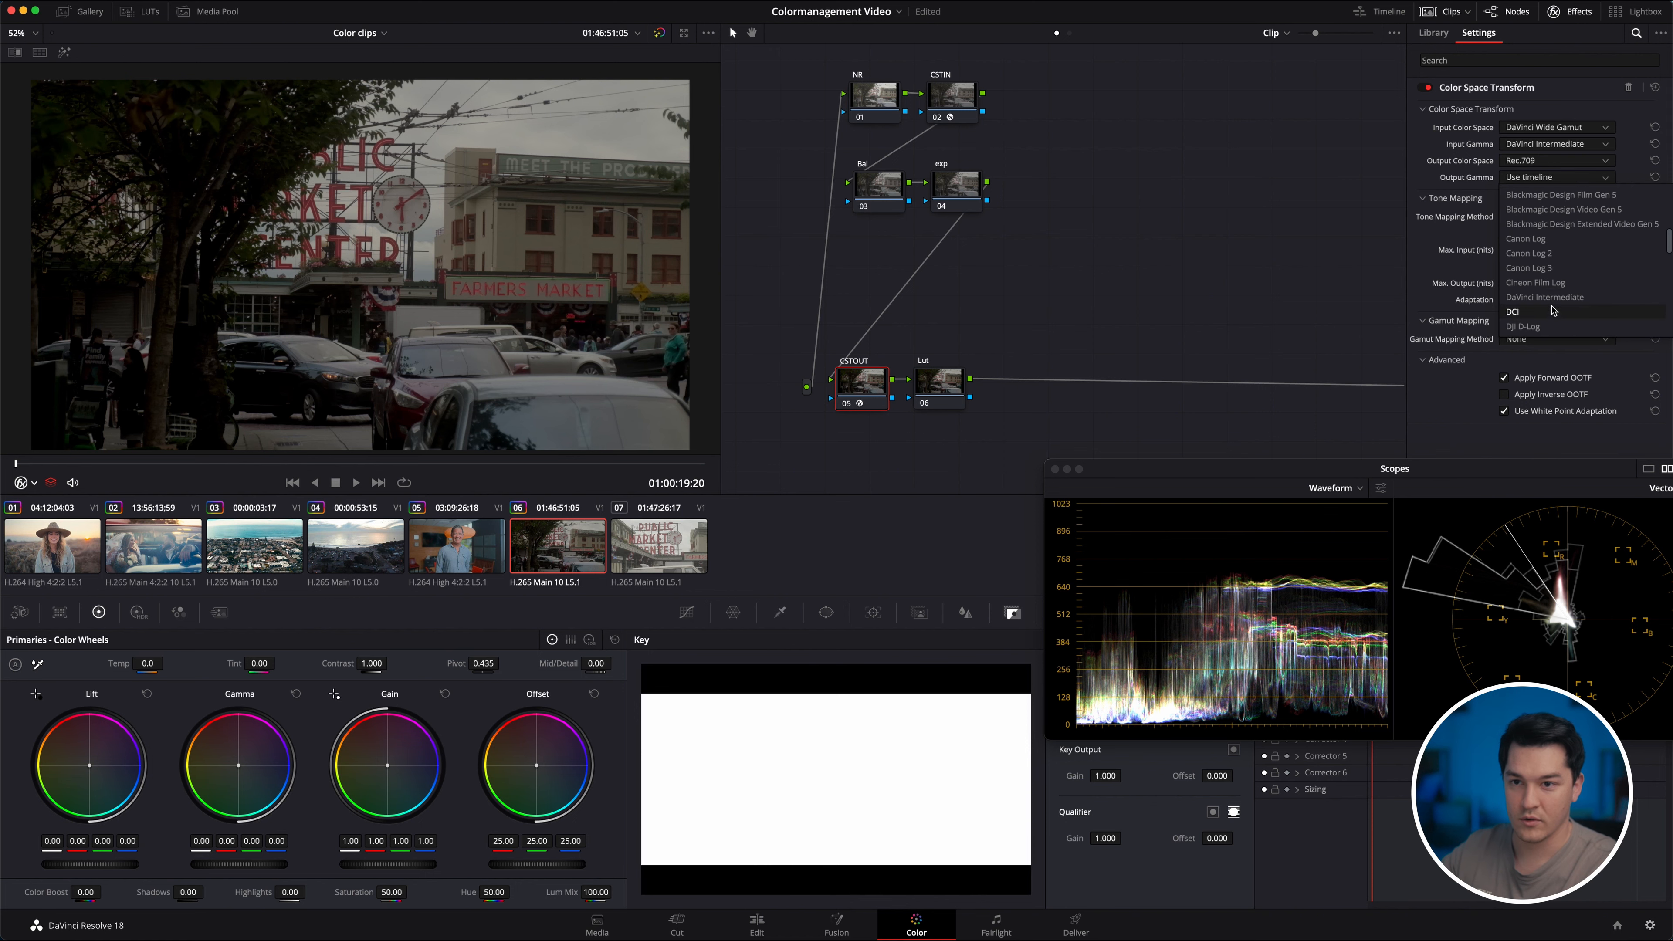
{"action": "left_click", "coordinate": [1548, 282]}
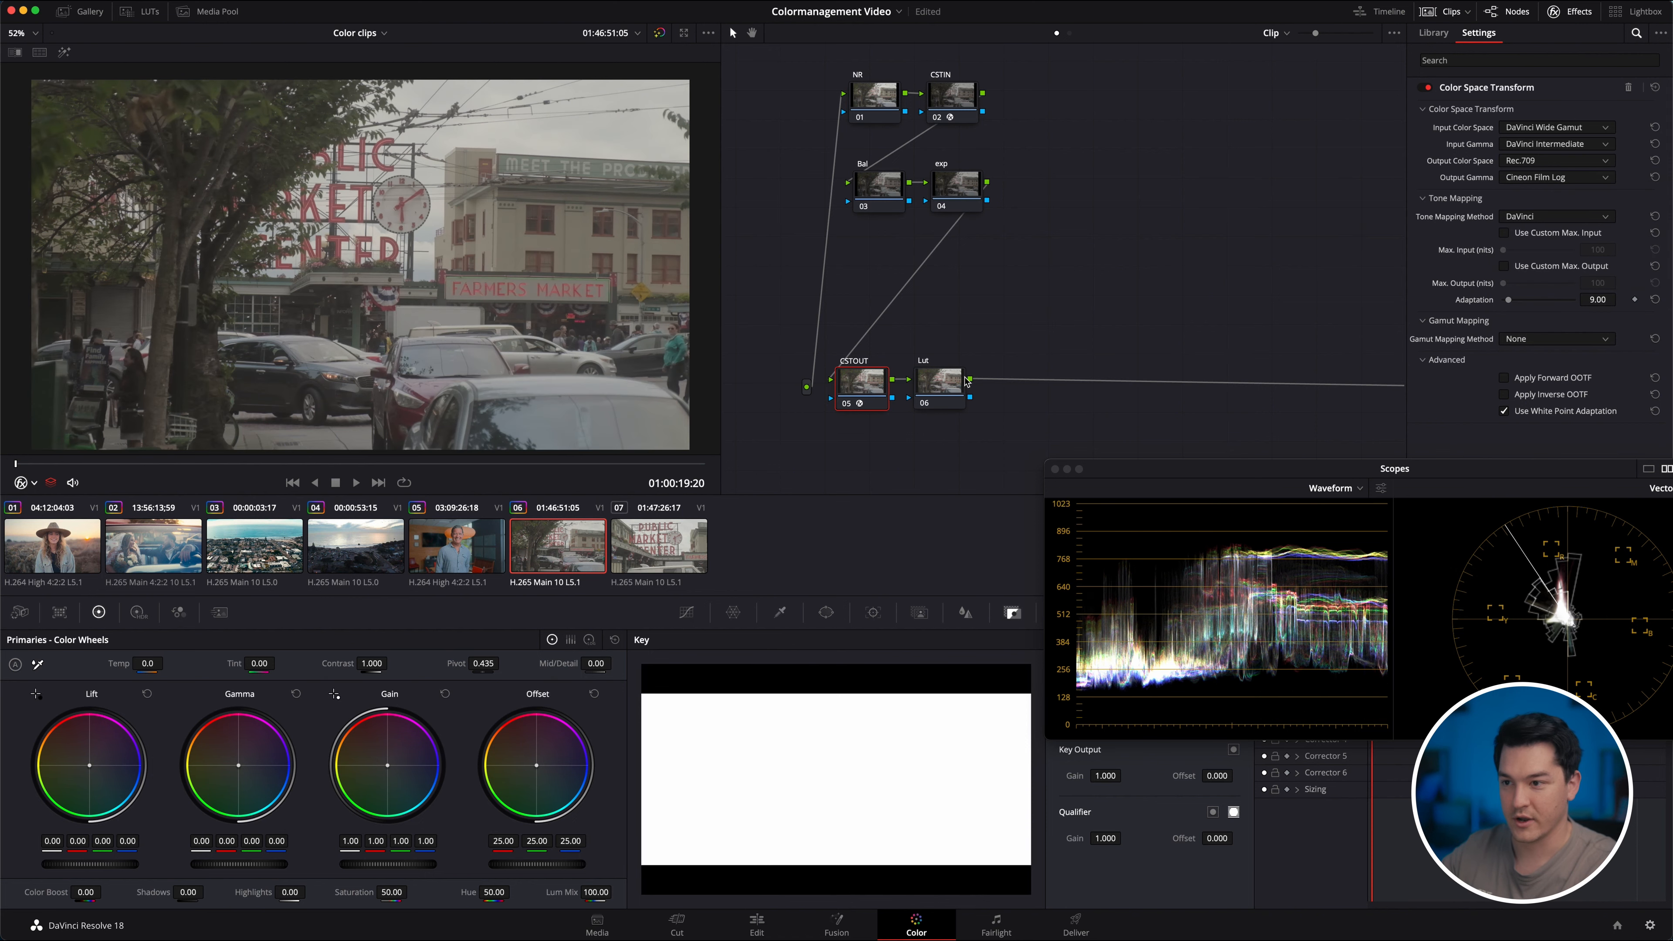
Apply the Rec709 Fujifilm 3513DI D60 film look to the Lut node and close the LUT browser.
{"action": "left_click", "coordinate": [936, 395]}
{"action": "left_click", "coordinate": [145, 11]}
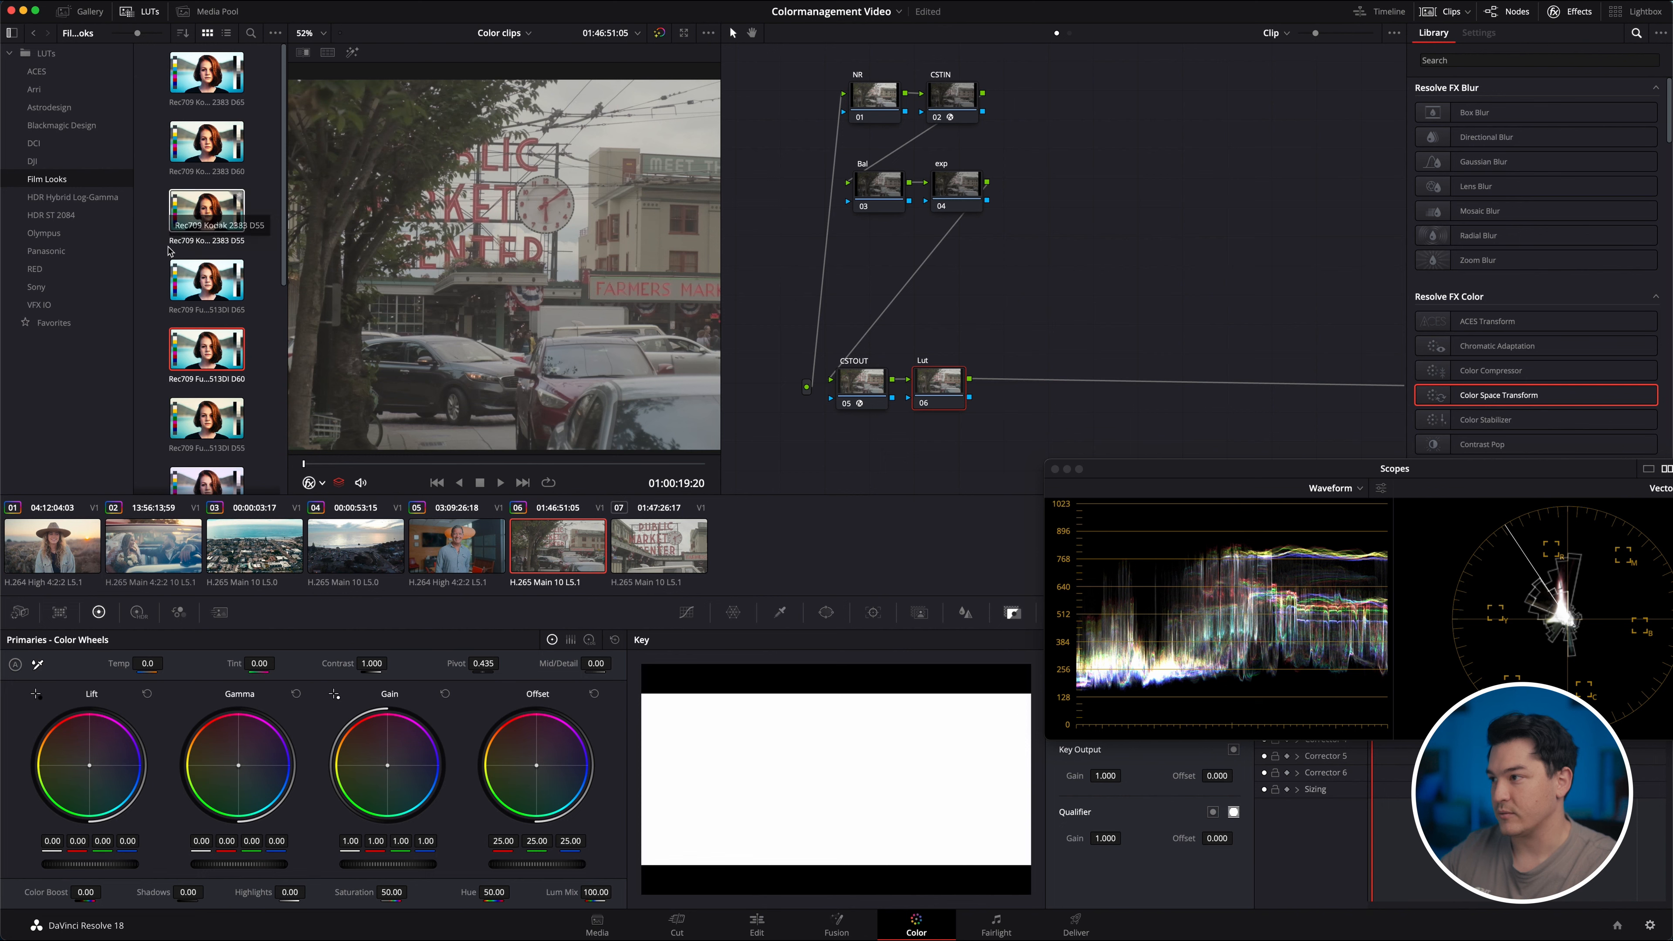
{"action": "scroll", "coordinate": [240, 407], "scroll_direction": "down", "scroll_amount": 2}
{"action": "scroll", "coordinate": [240, 406], "scroll_direction": "down", "scroll_amount": 1}
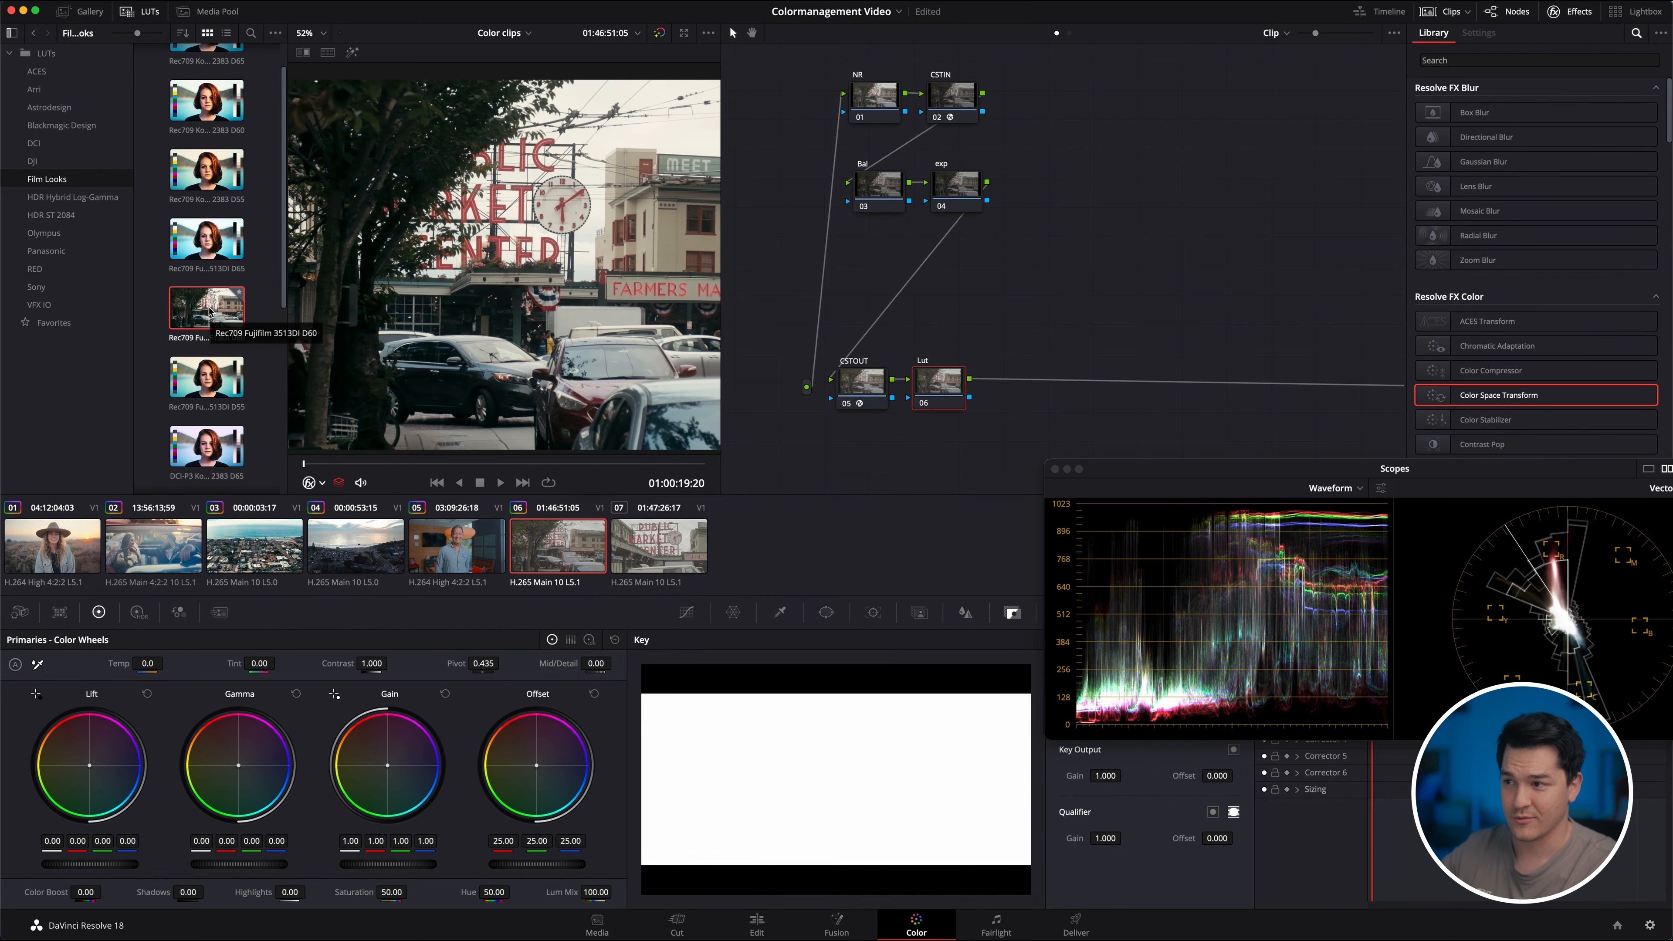
{"action": "left_click_drag", "start_coordinate": [207, 311], "coordinate": [938, 382]}
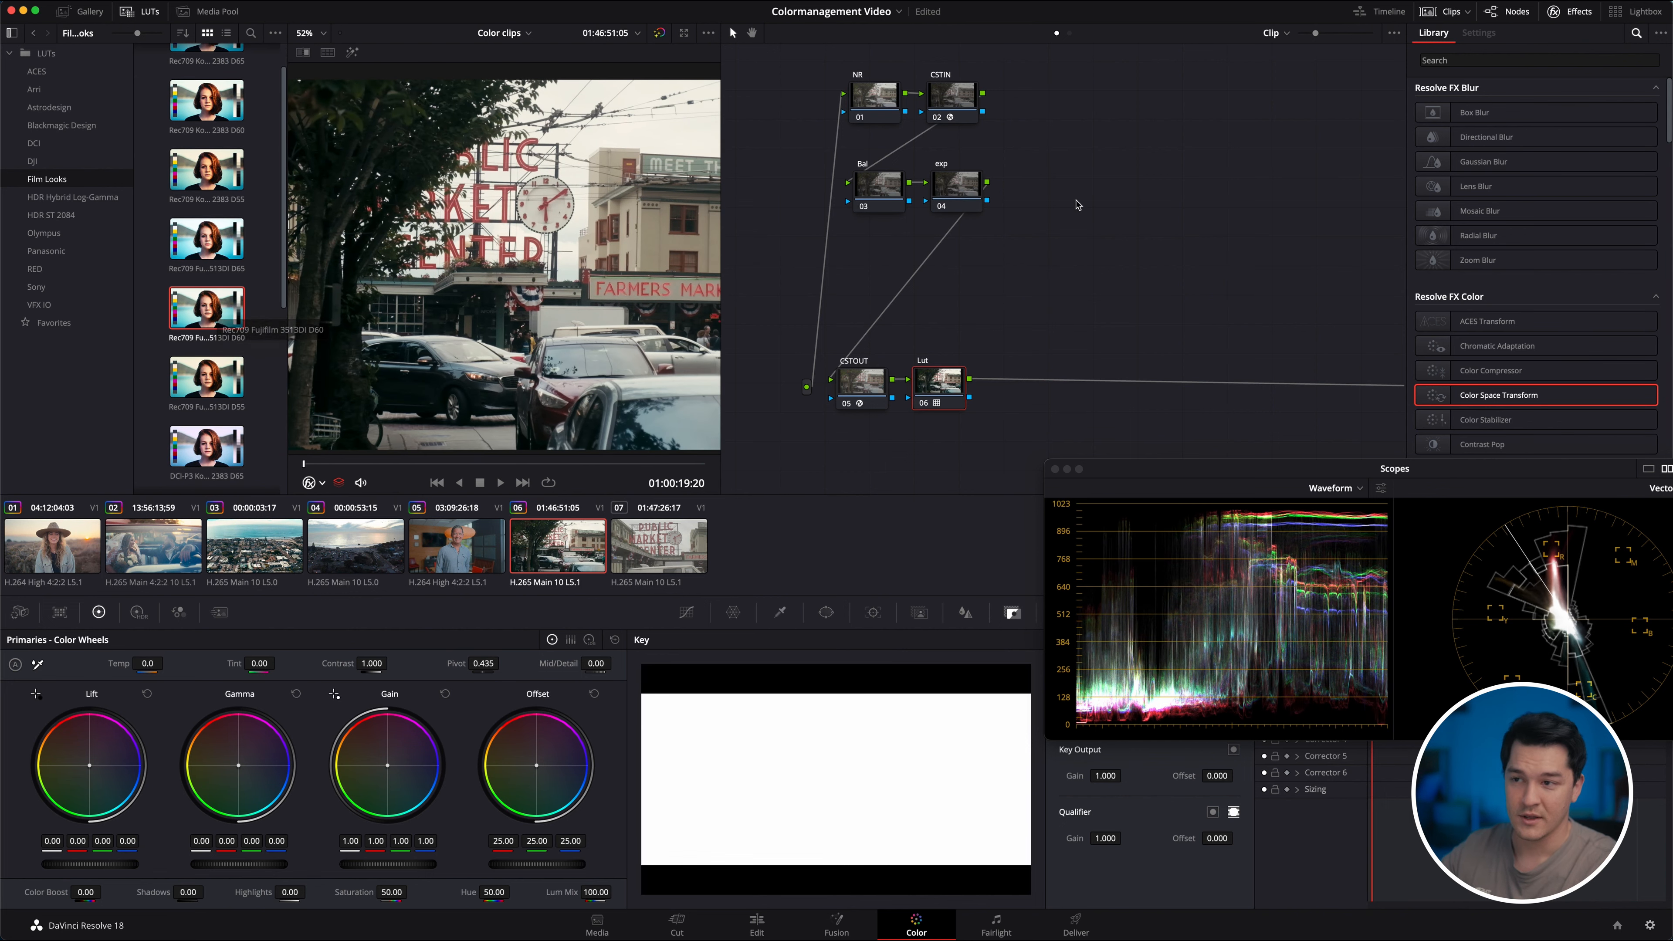
{"action": "left_click", "coordinate": [129, 11]}
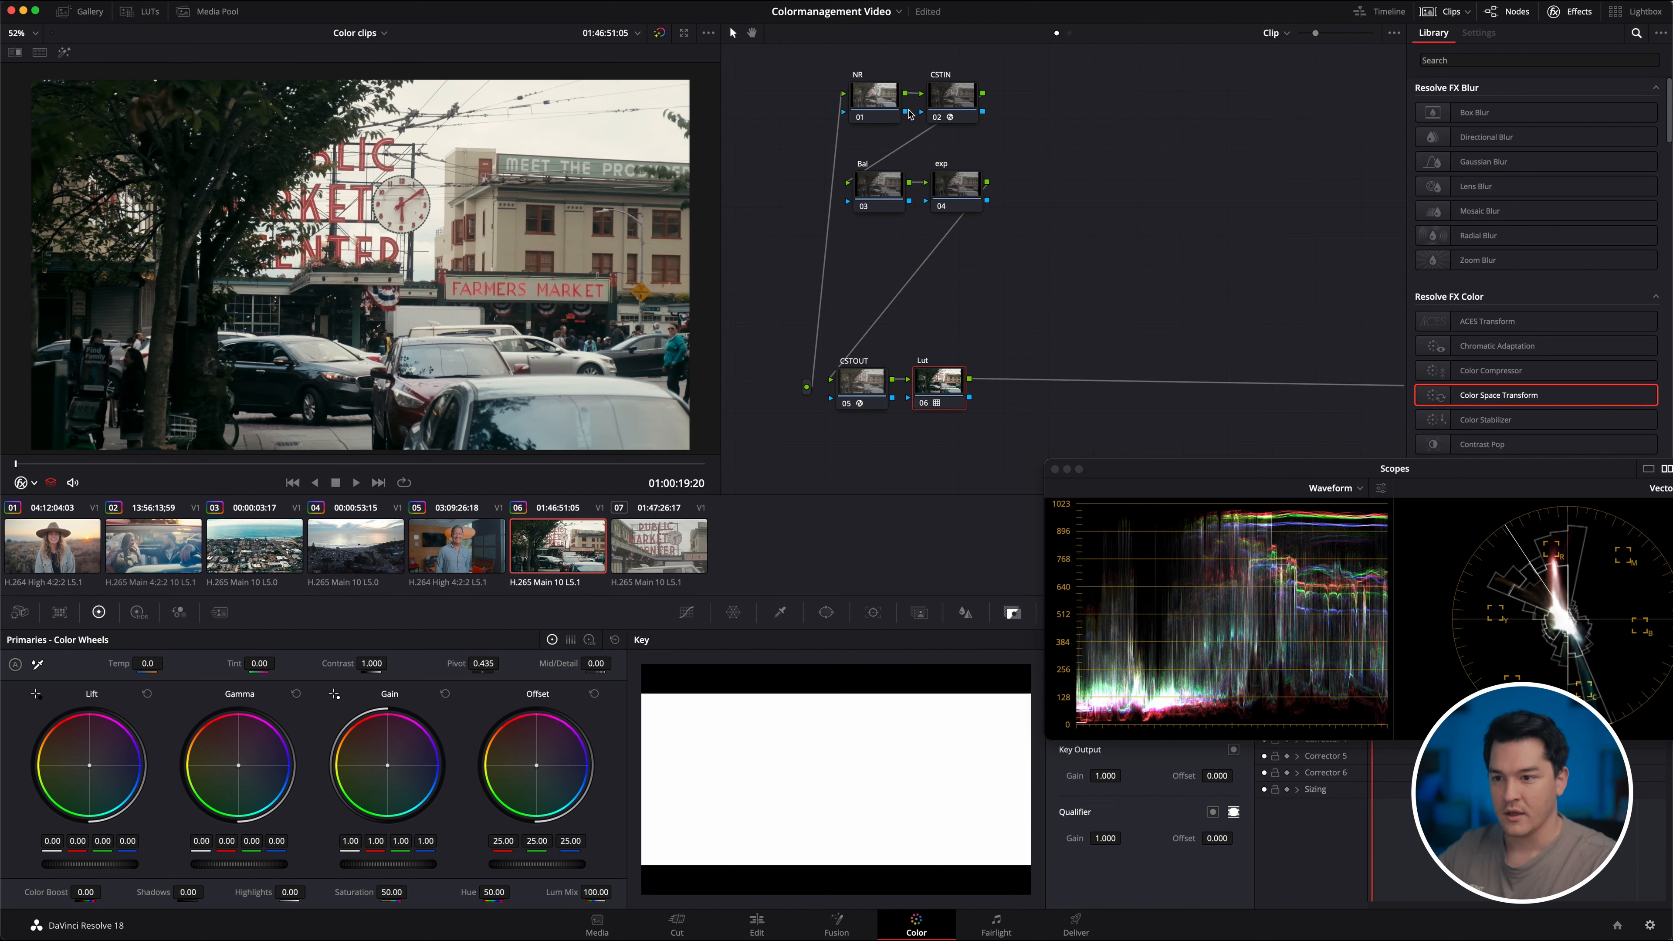
On the exp node, set shadows to -0.50, highlights to -81.50, master gamma to 0.01 and master gain to 0.93.
{"action": "left_click", "coordinate": [967, 195]}
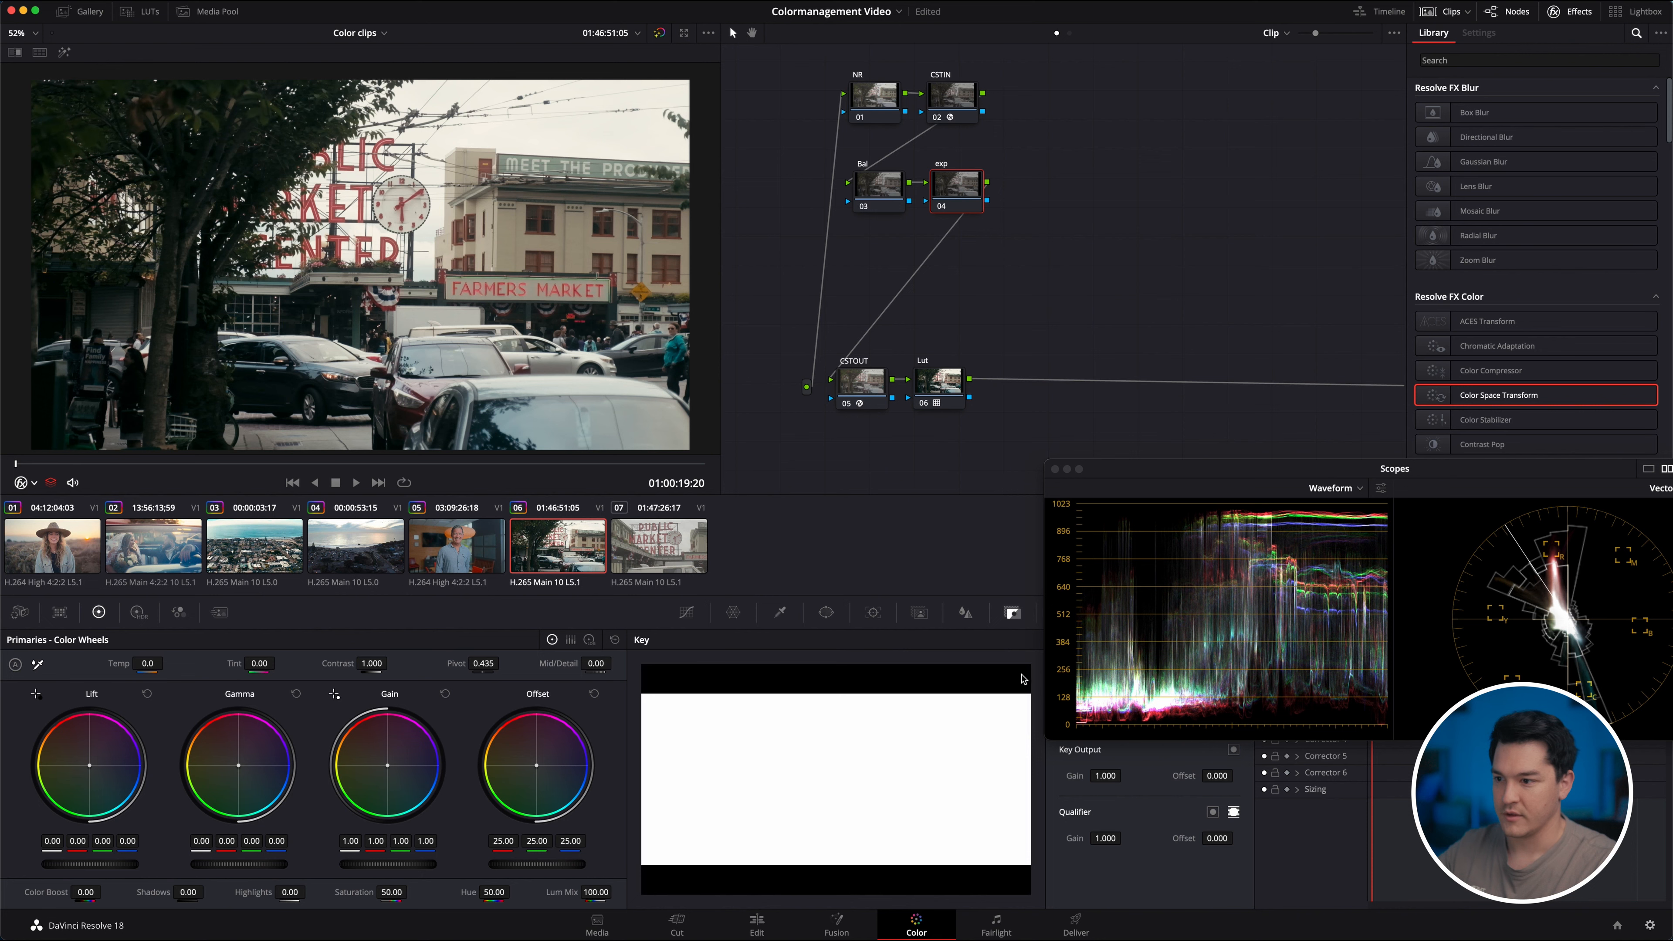
{"action": "left_click", "coordinate": [686, 612]}
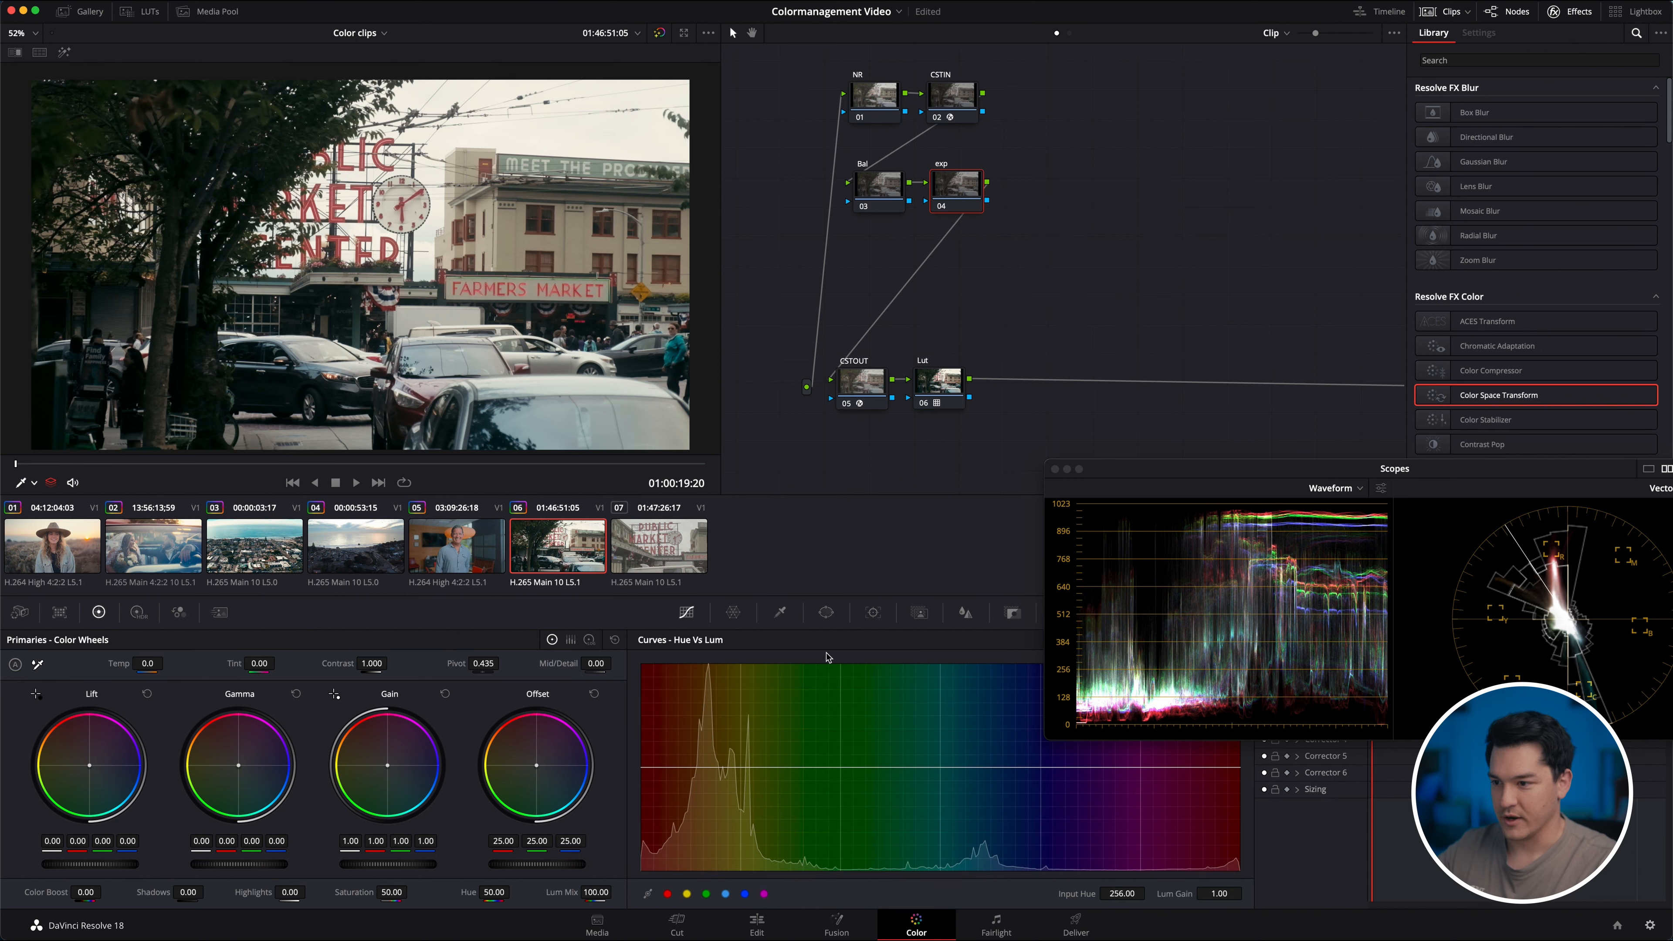
{"action": "left_click_drag", "start_coordinate": [1321, 457], "coordinate": [1243, 474]}
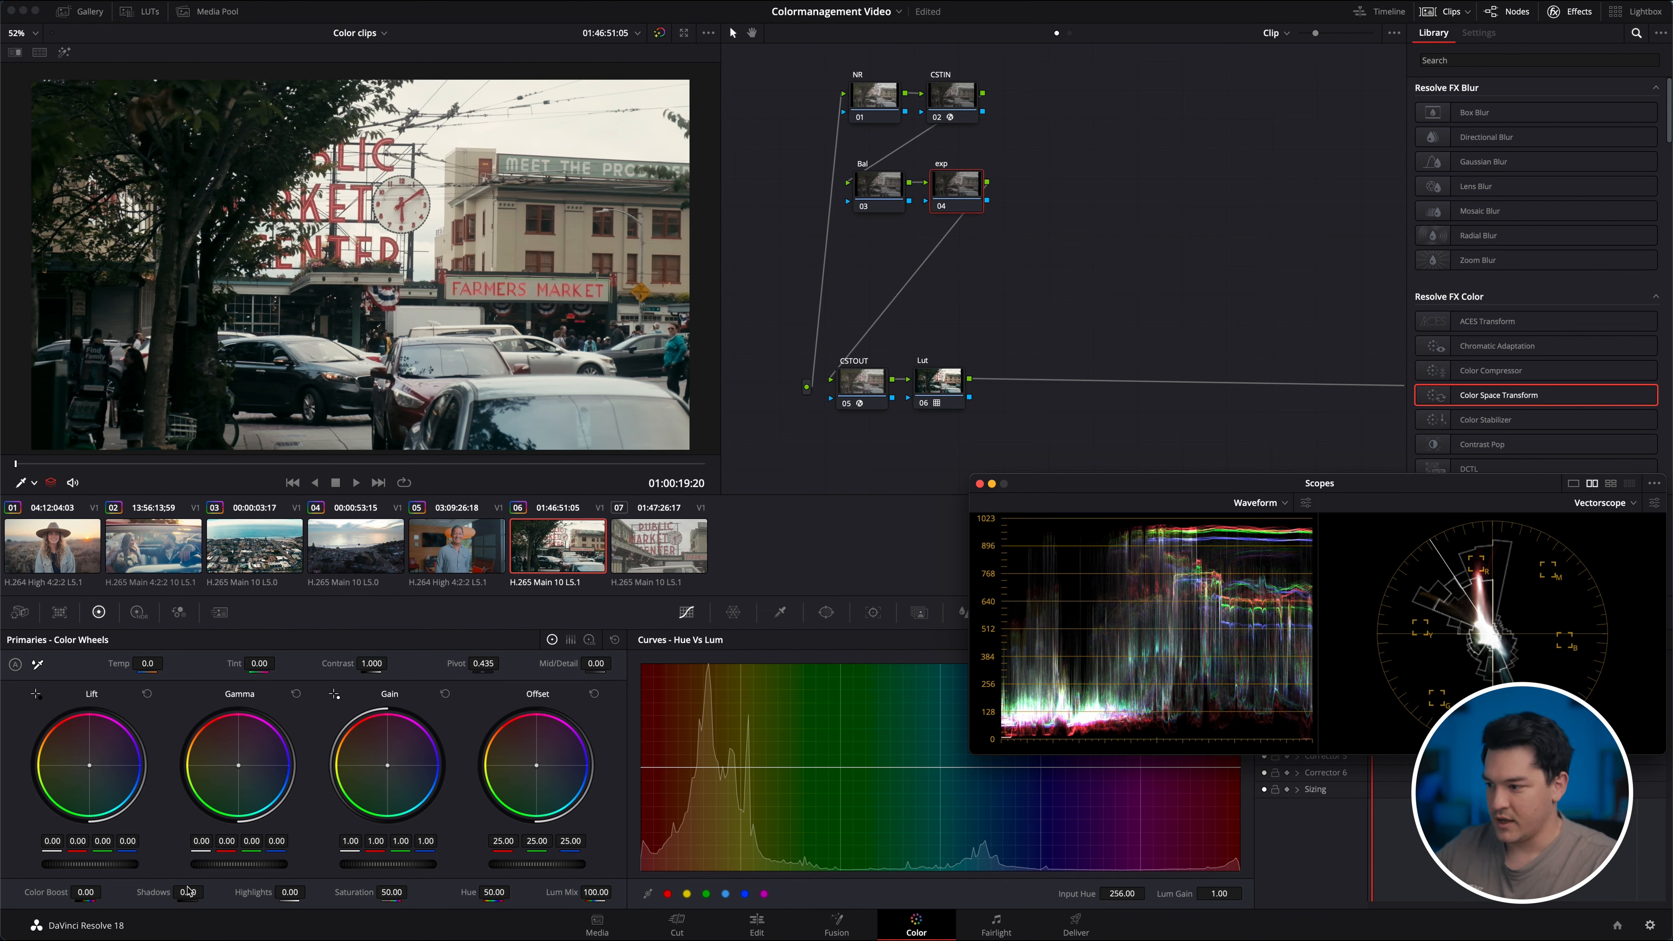
{"action": "left_click_drag", "start_coordinate": [194, 897], "coordinate": [168, 923]}
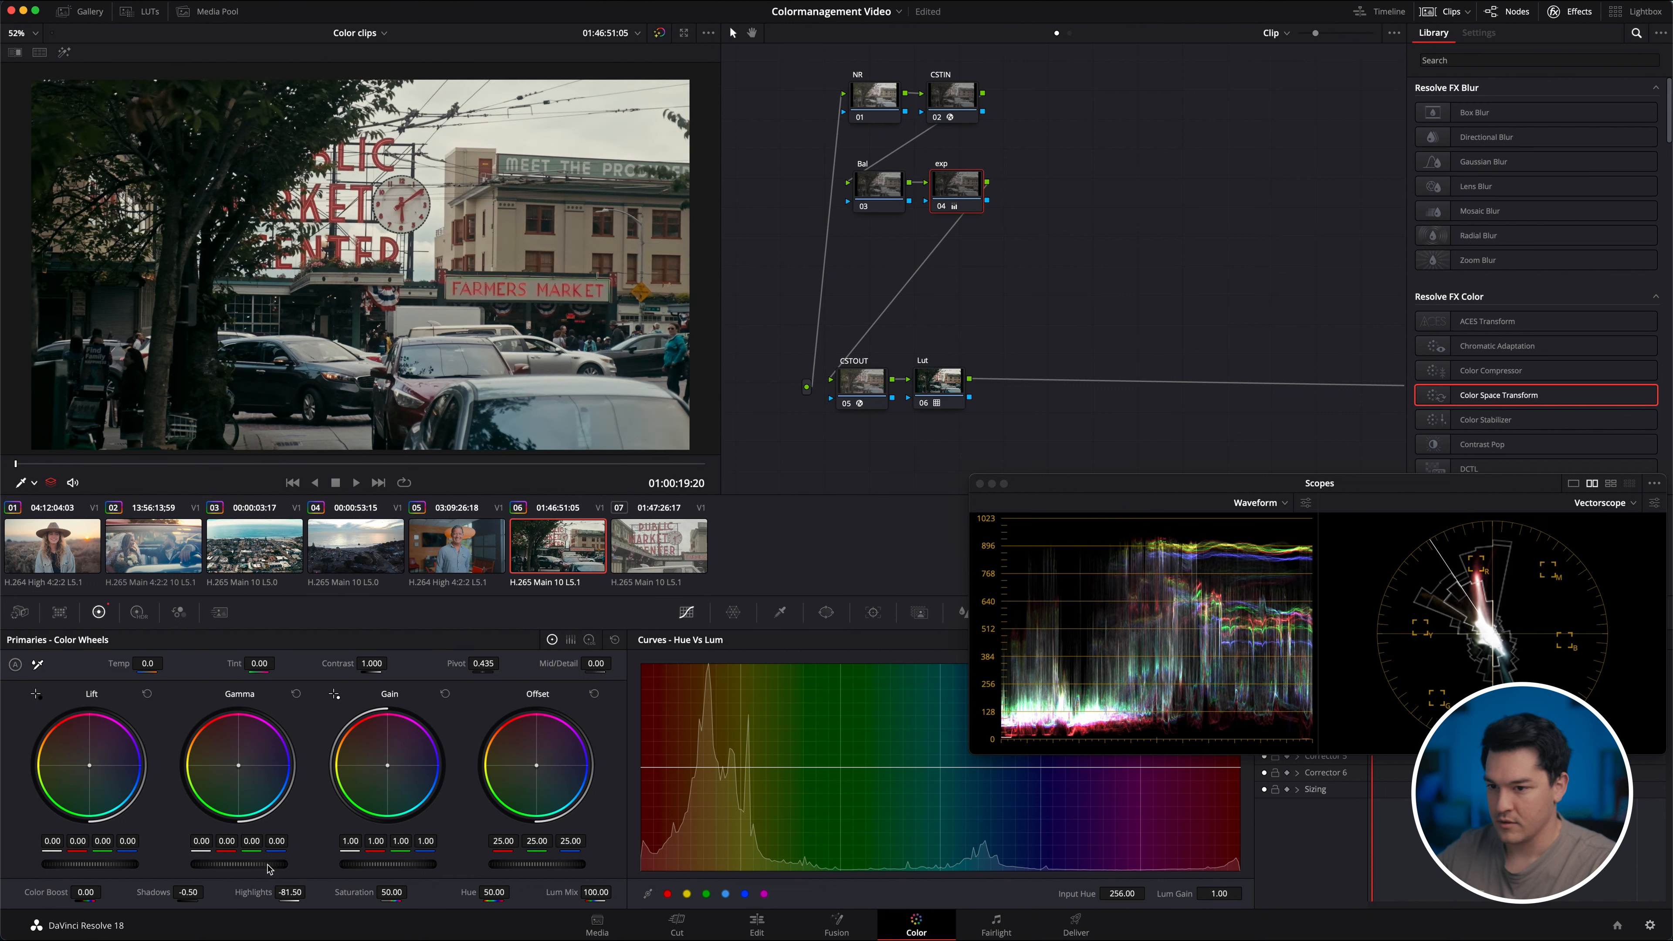
{"action": "left_click_drag", "start_coordinate": [240, 865], "coordinate": [249, 865]}
{"action": "left_click_drag", "start_coordinate": [373, 871], "coordinate": [346, 870]}
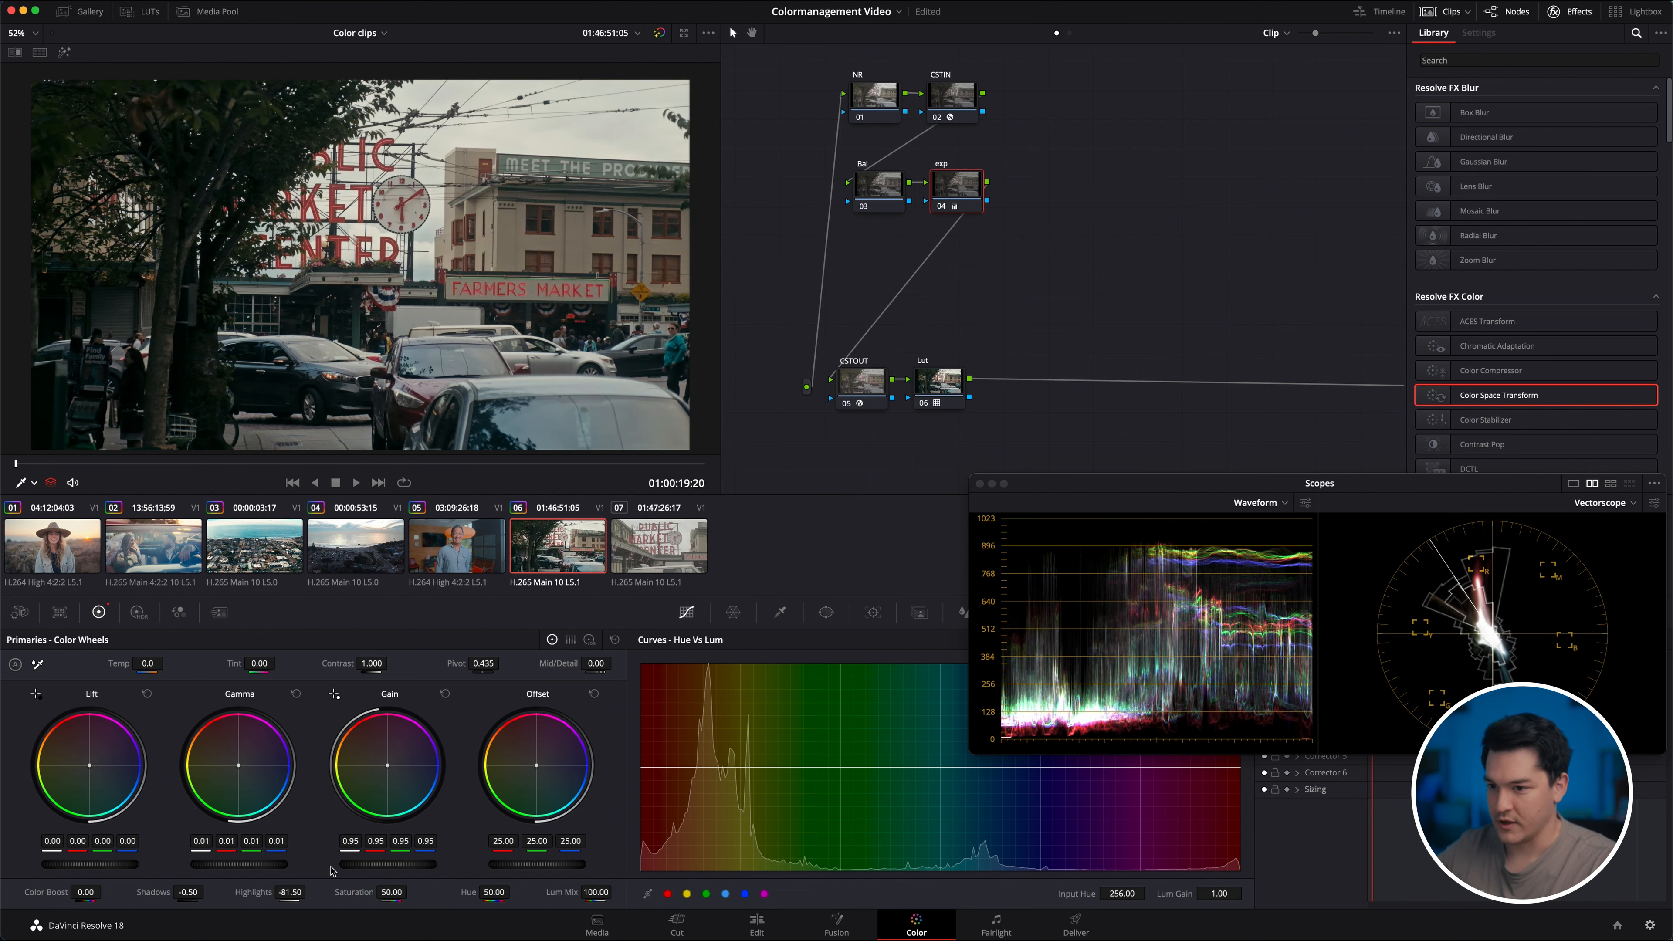
{"action": "mouse_move", "coordinate": [125, 868]}
{"action": "left_mouse_down"}
{"action": "mouse_move", "coordinate": [151, 872]}
{"action": "mouse_move", "coordinate": [109, 874]}
{"action": "mouse_move", "coordinate": [140, 874]}
{"action": "left_mouse_up"}
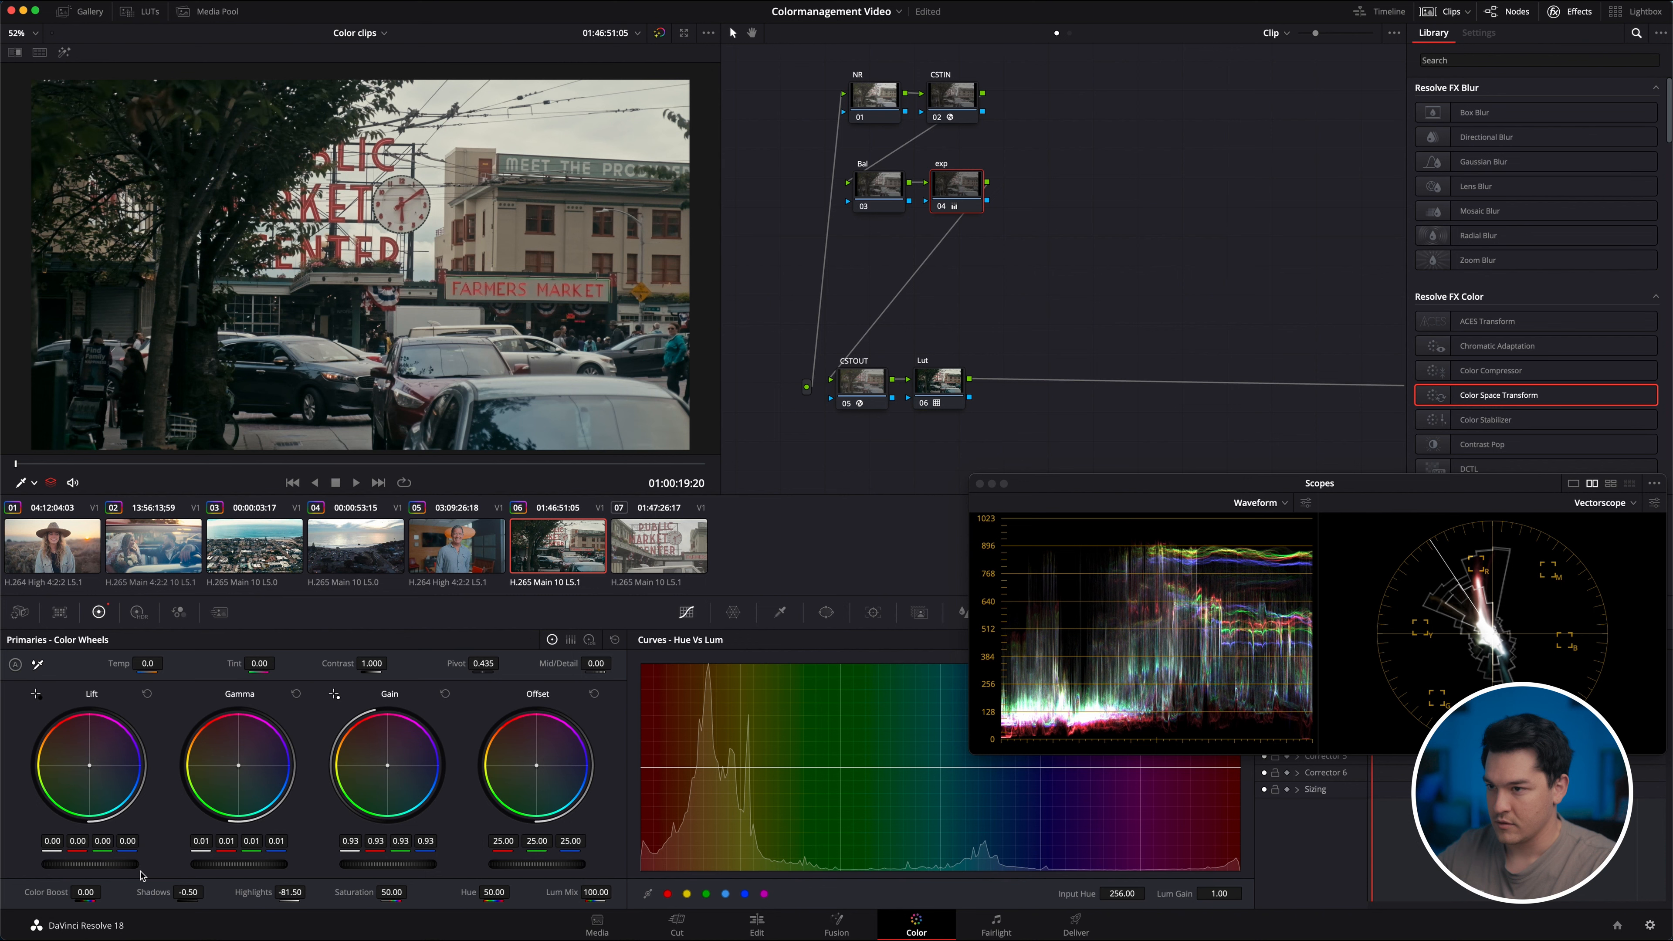
Move the exp node farther from Bal and insert a new serial node between them.
{"action": "left_click", "coordinate": [887, 195]}
{"action": "left_click", "coordinate": [958, 186]}
{"action": "left_click_drag", "start_coordinate": [956, 186], "coordinate": [1069, 179]}
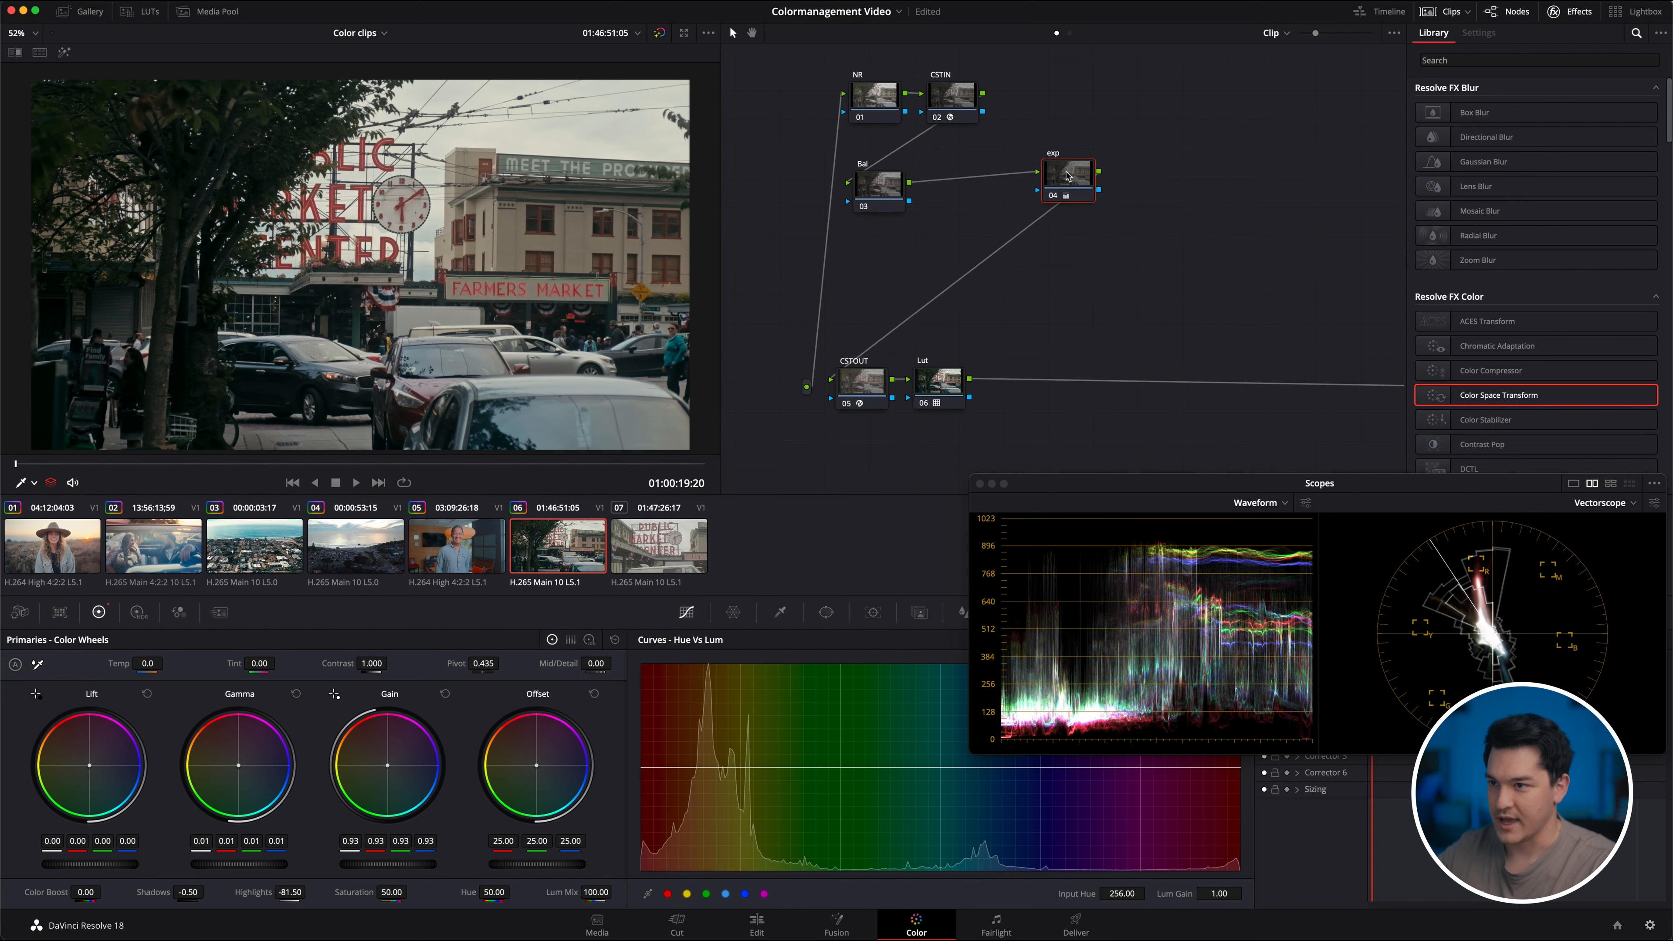
{"action": "left_click", "coordinate": [872, 181]}
{"action": "key", "text": "alt+s"}
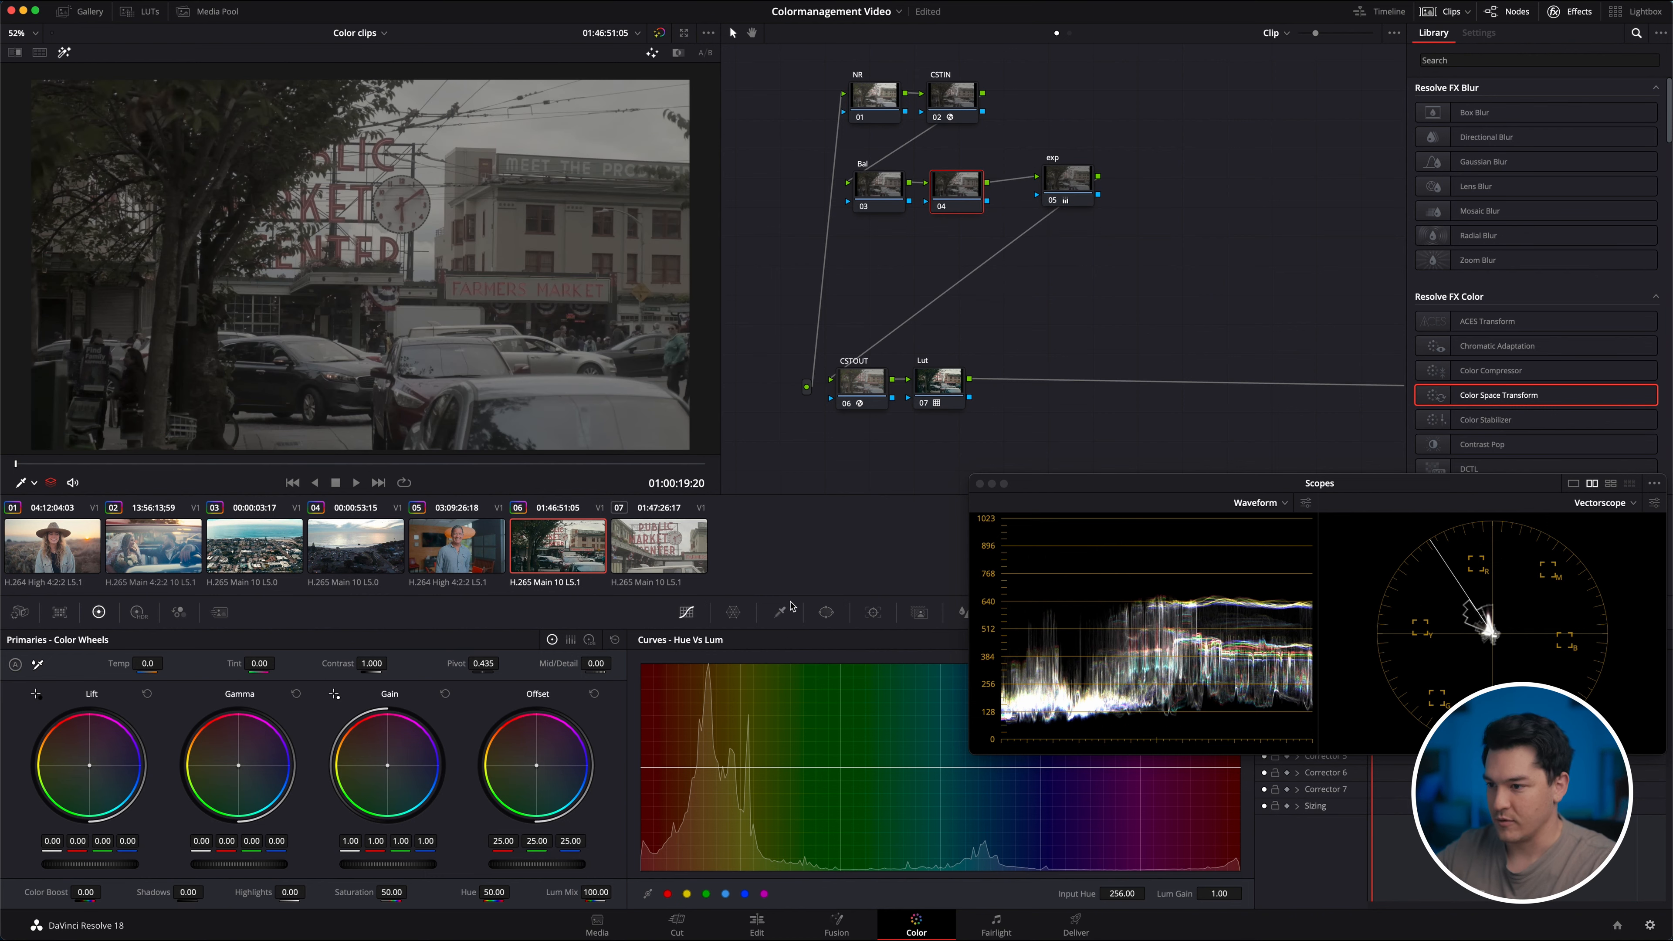
Qualify the new node's highlights with luminance low 62.6 and low softness 9.2, then set its contrast to 1.134 and pivot to 1.000.
{"action": "left_click", "coordinate": [786, 620]}
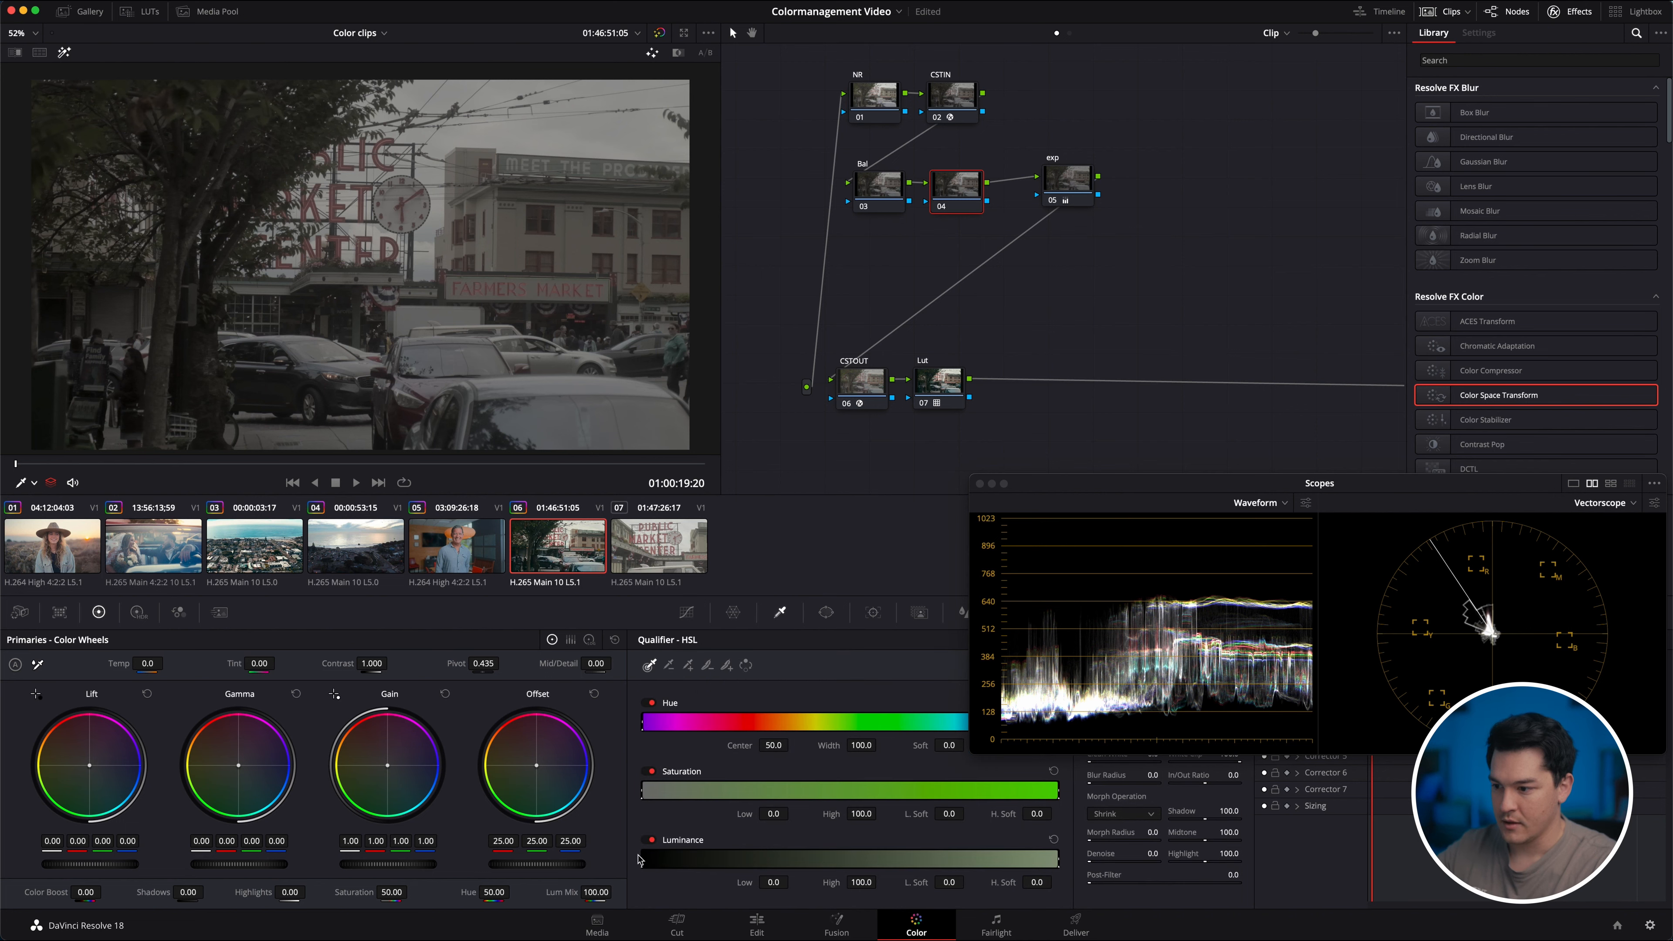
{"action": "left_click_drag", "start_coordinate": [641, 857], "coordinate": [939, 886]}
{"action": "key", "text": "shift+h"}
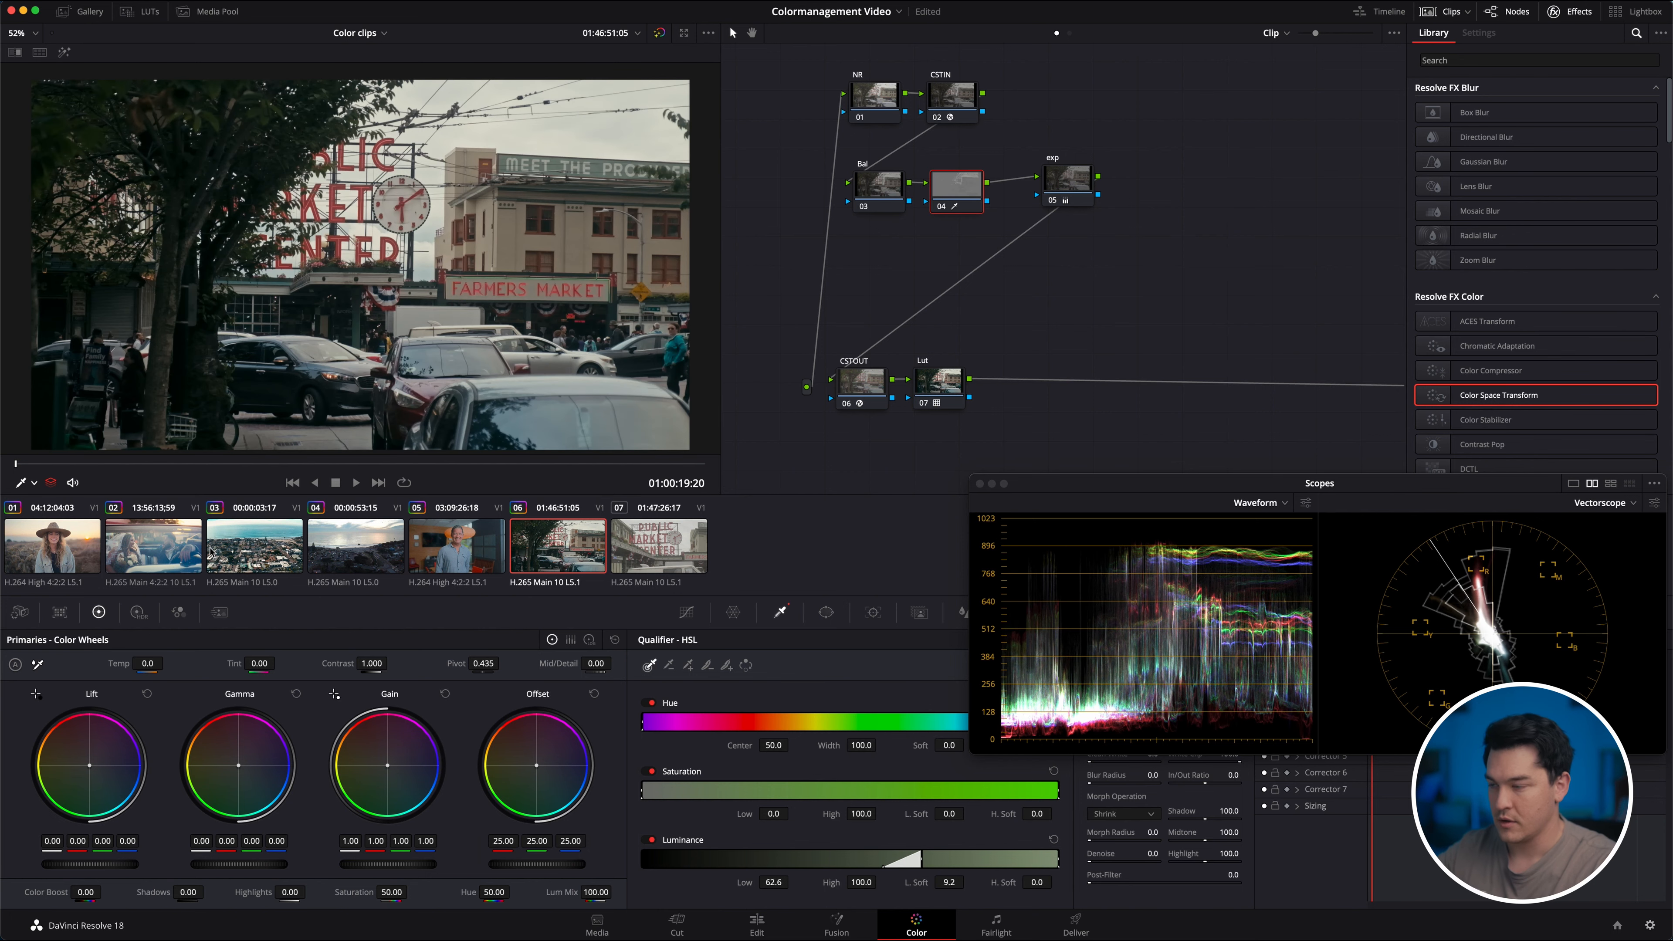
{"action": "left_click_drag", "start_coordinate": [366, 664], "coordinate": [1273, 583]}
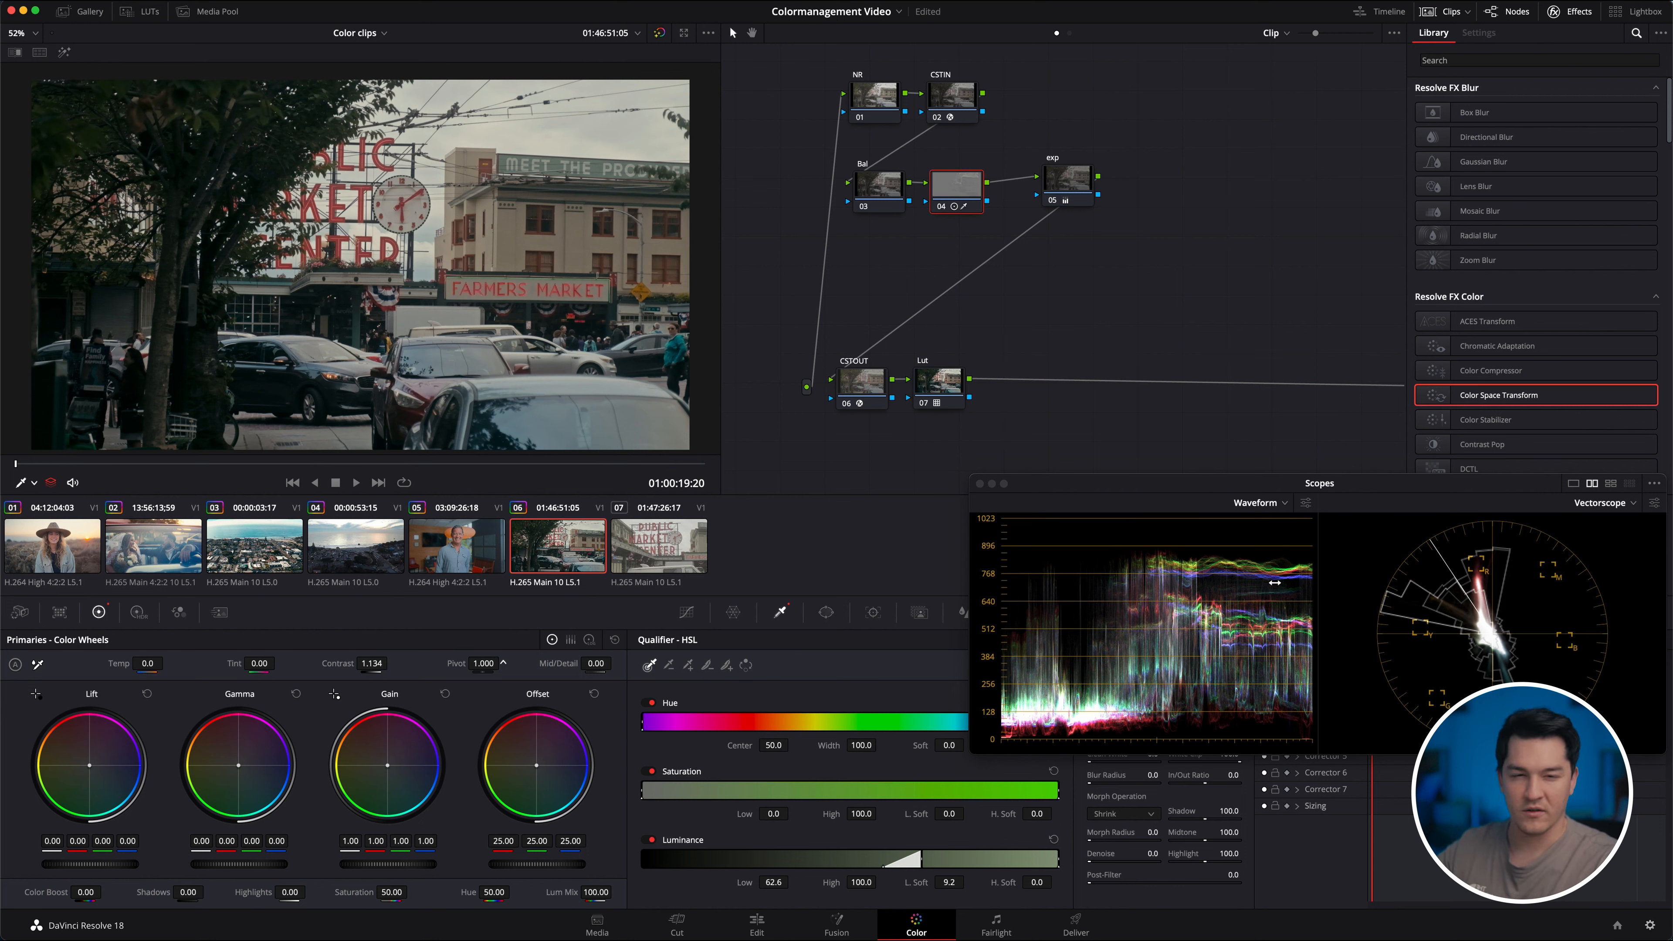
Set the highlights node's pivot to 0.514, and the exp node's contrast to 1.094 and pivot to 0.255.
{"action": "left_click_drag", "start_coordinate": [1275, 583], "coordinate": [1114, 579]}
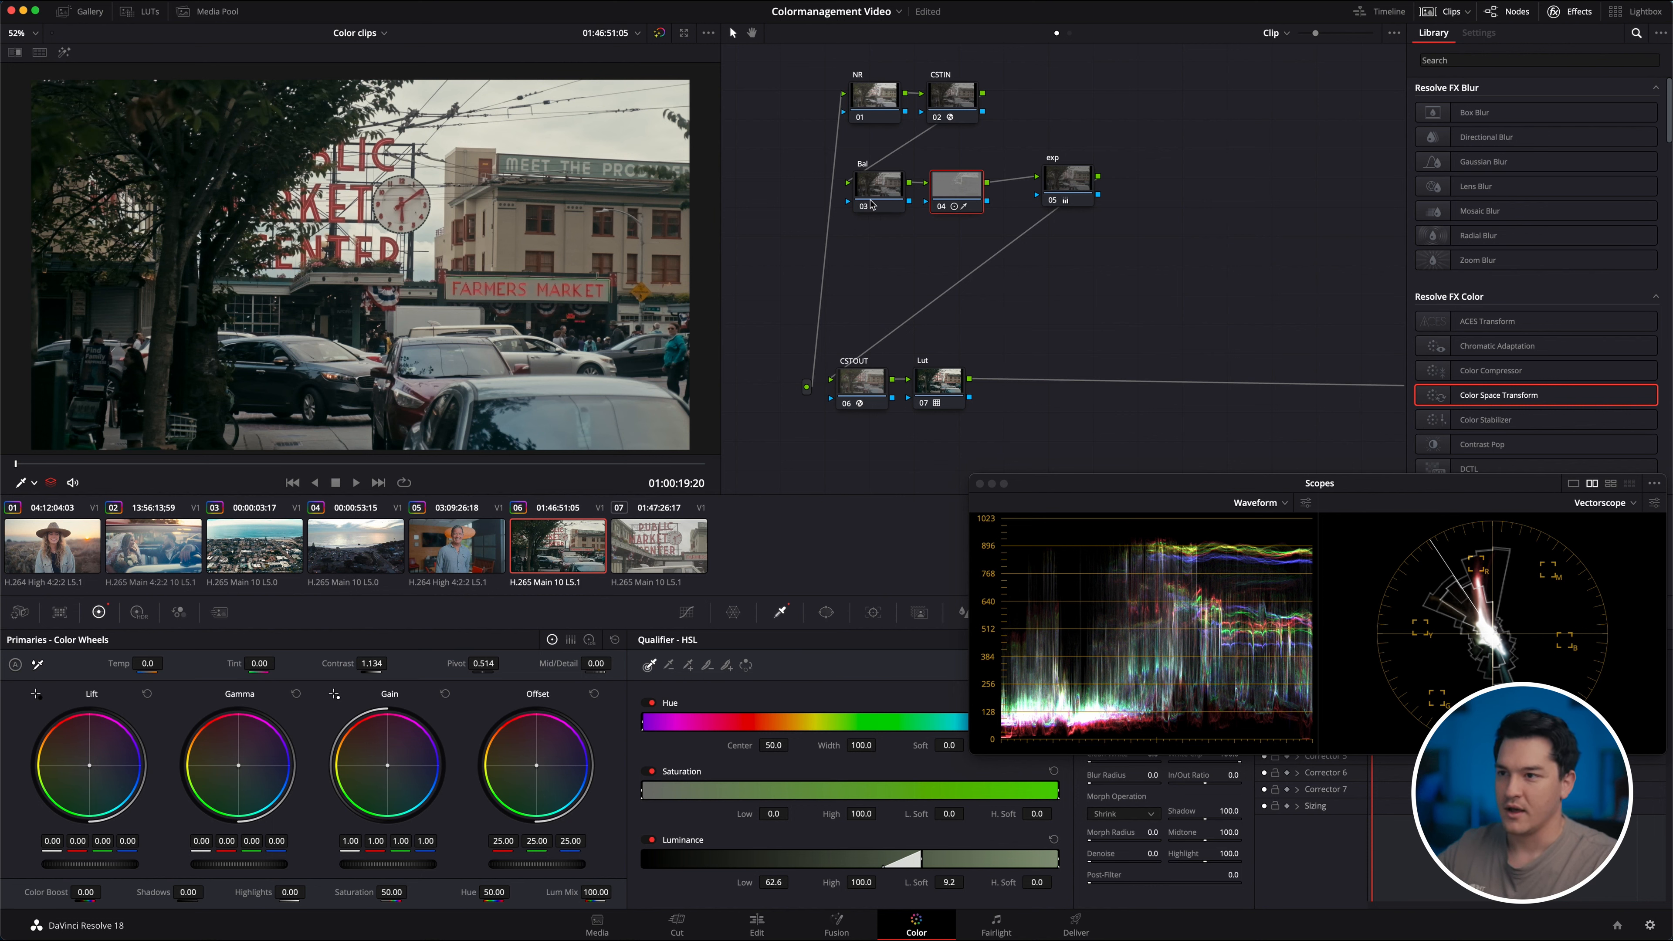
{"action": "left_click", "coordinate": [1082, 168]}
{"action": "left_click_drag", "start_coordinate": [378, 664], "coordinate": [374, 663]}
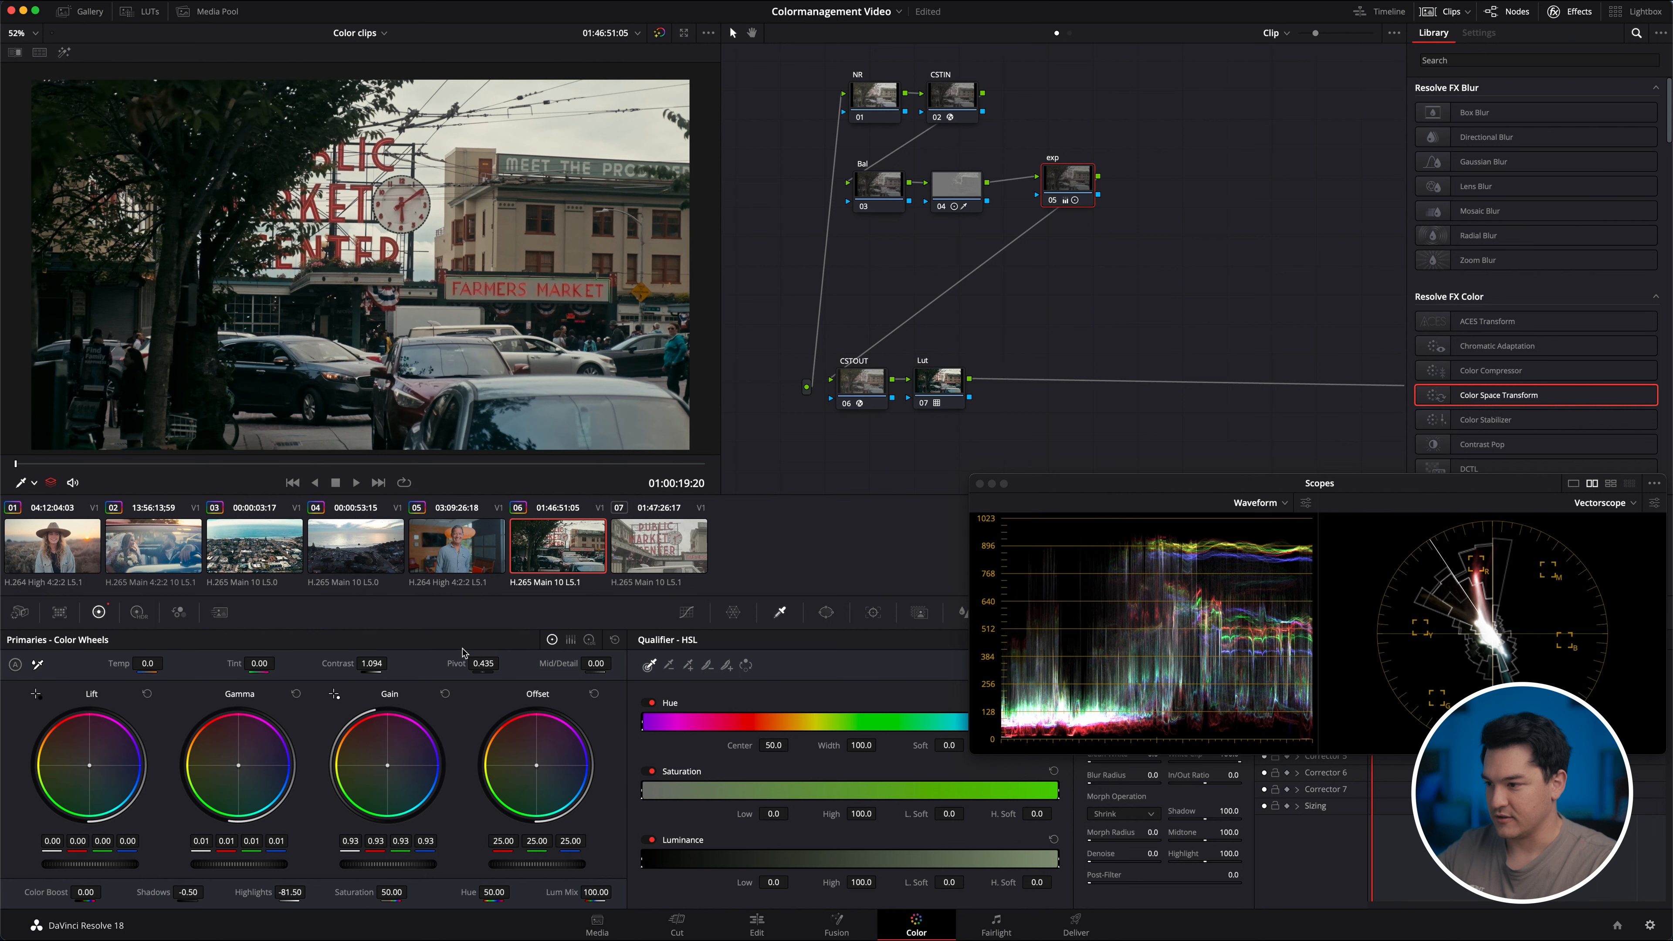
{"action": "left_click_drag", "start_coordinate": [484, 663], "coordinate": [425, 666]}
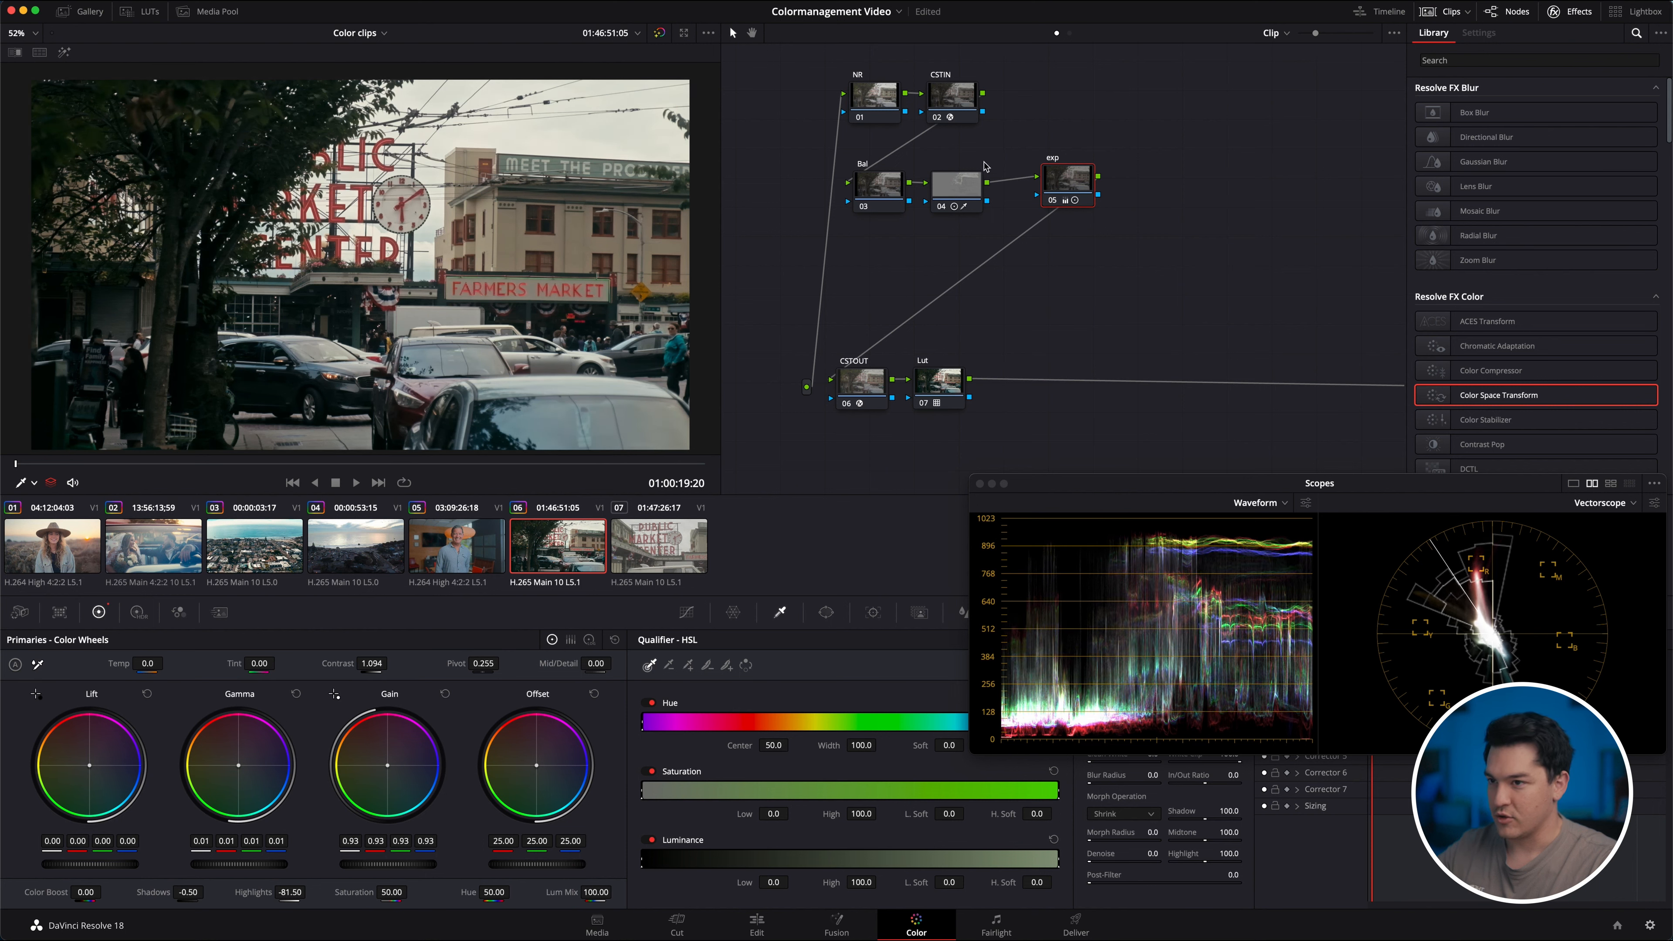
Tidy the node tree into compact aligned rows, with CSTOUT and Lut directly below Bal, and label the highlights node Hi.
{"action": "left_click_drag", "start_coordinate": [1205, 254], "coordinate": [871, 194]}
{"action": "left_click_drag", "start_coordinate": [1068, 183], "coordinate": [1030, 176]}
{"action": "left_click", "coordinate": [1070, 233]}
{"action": "left_click", "coordinate": [939, 387]}
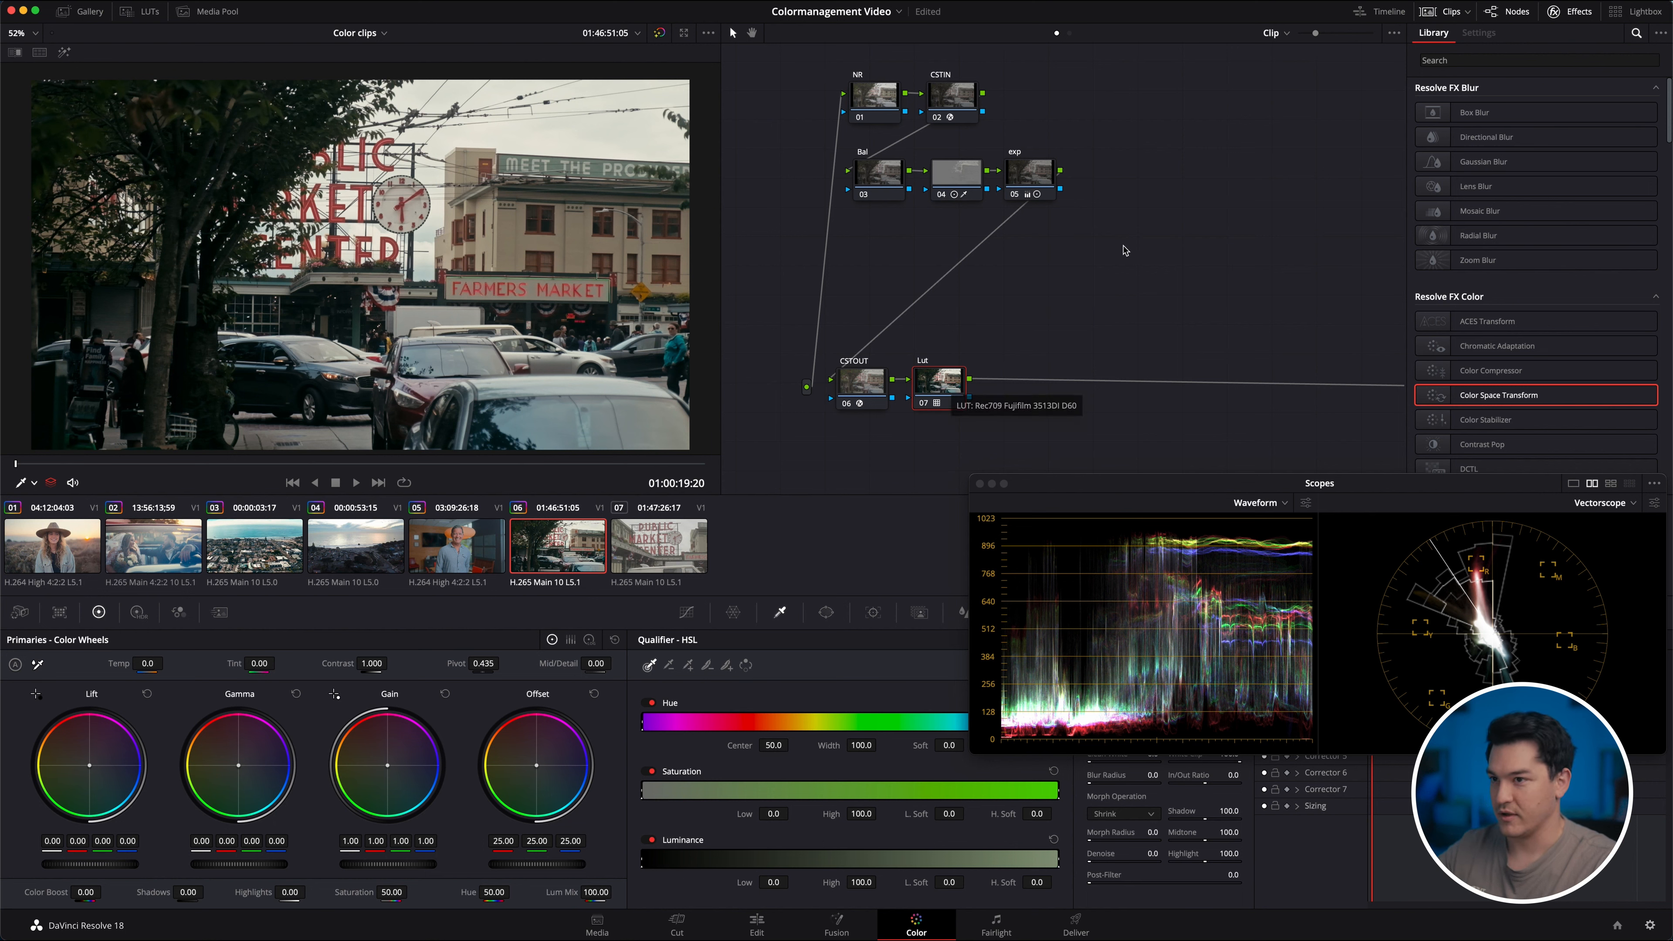
{"action": "left_click", "coordinate": [862, 393]}
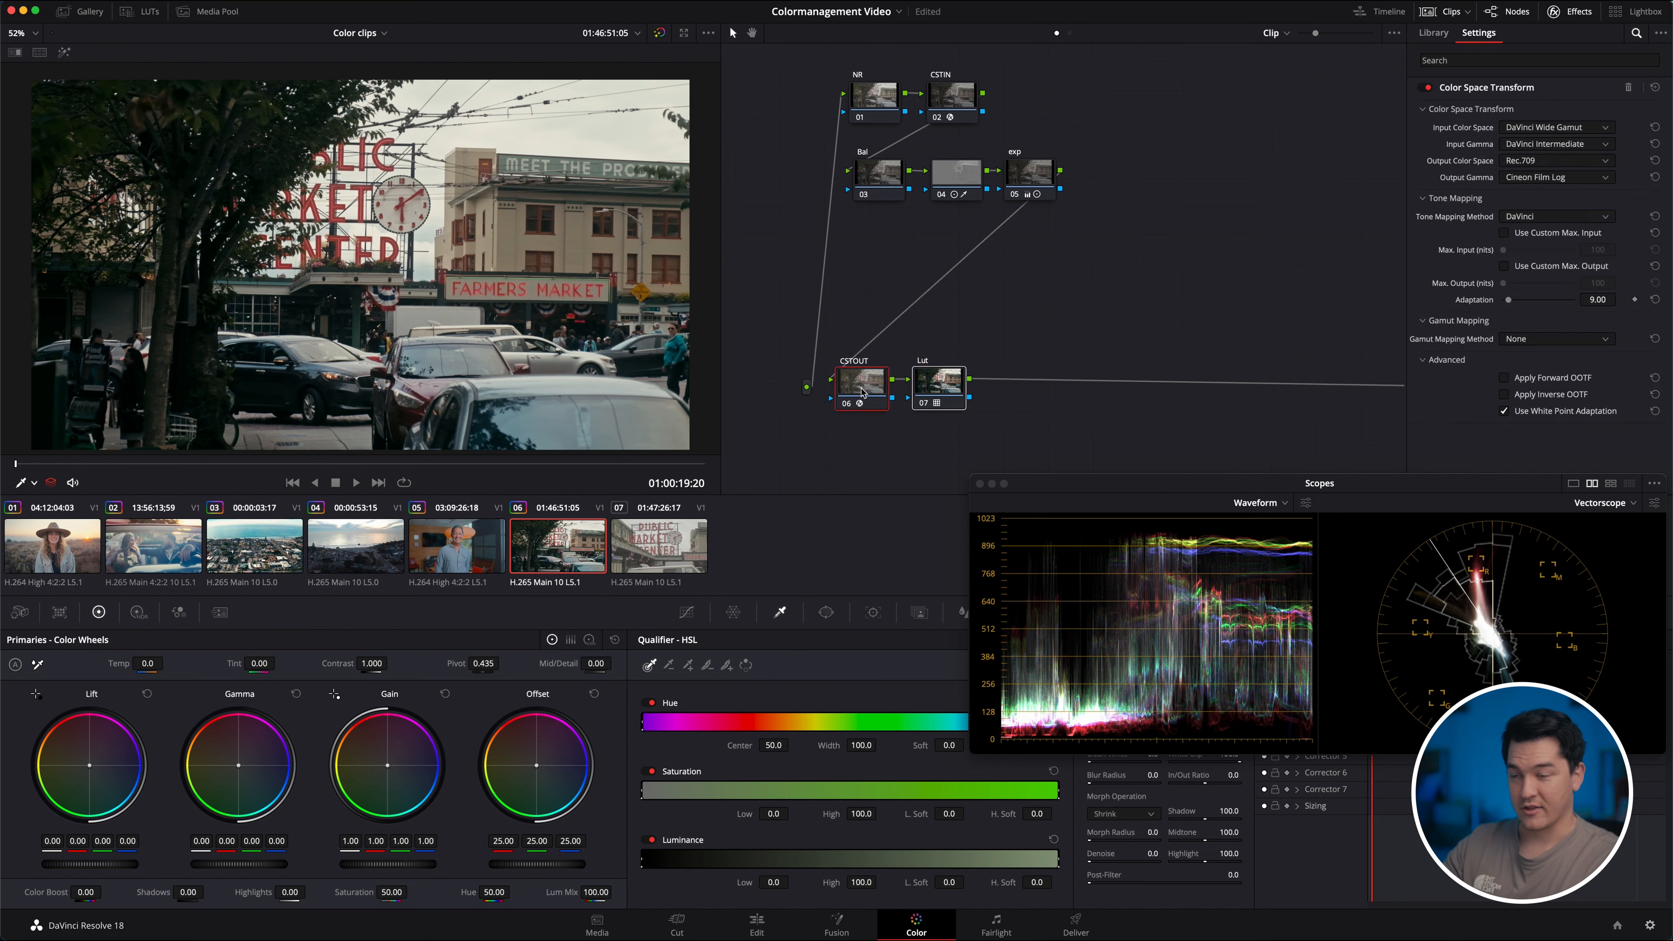
{"action": "left_click_drag", "start_coordinate": [863, 392], "coordinate": [877, 273]}
{"action": "left_click", "coordinate": [974, 172]}
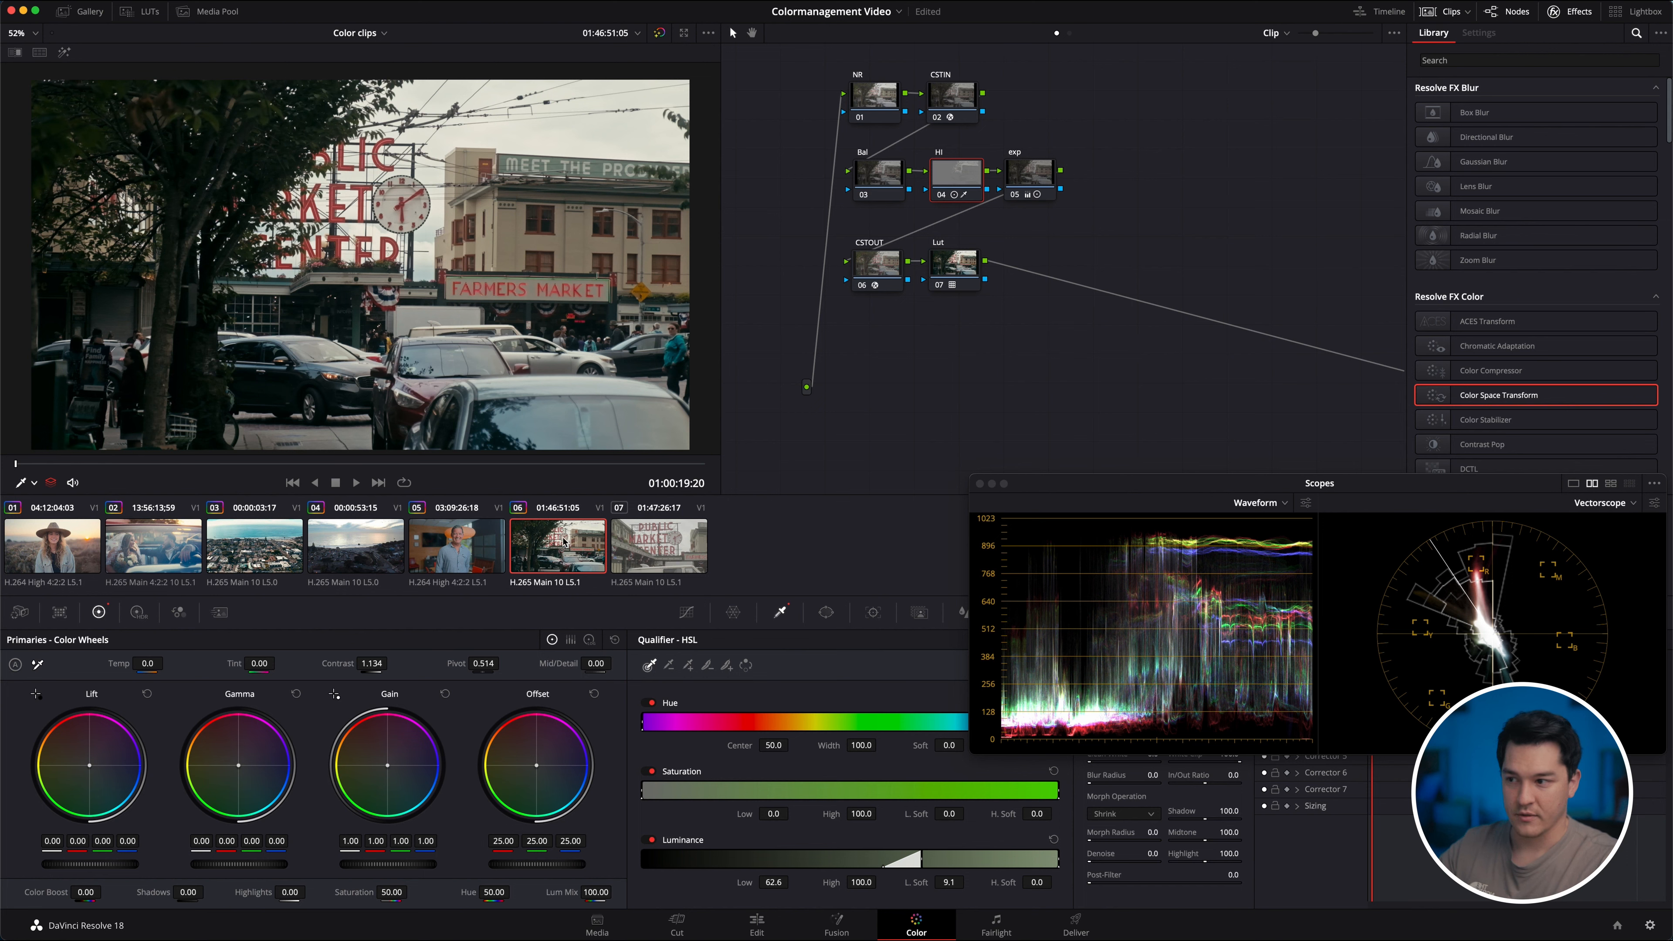
Paste clip 06's grade onto clip 07, the Public Market sign close-up, and compare the two clips.
{"action": "left_click", "coordinate": [667, 554]}
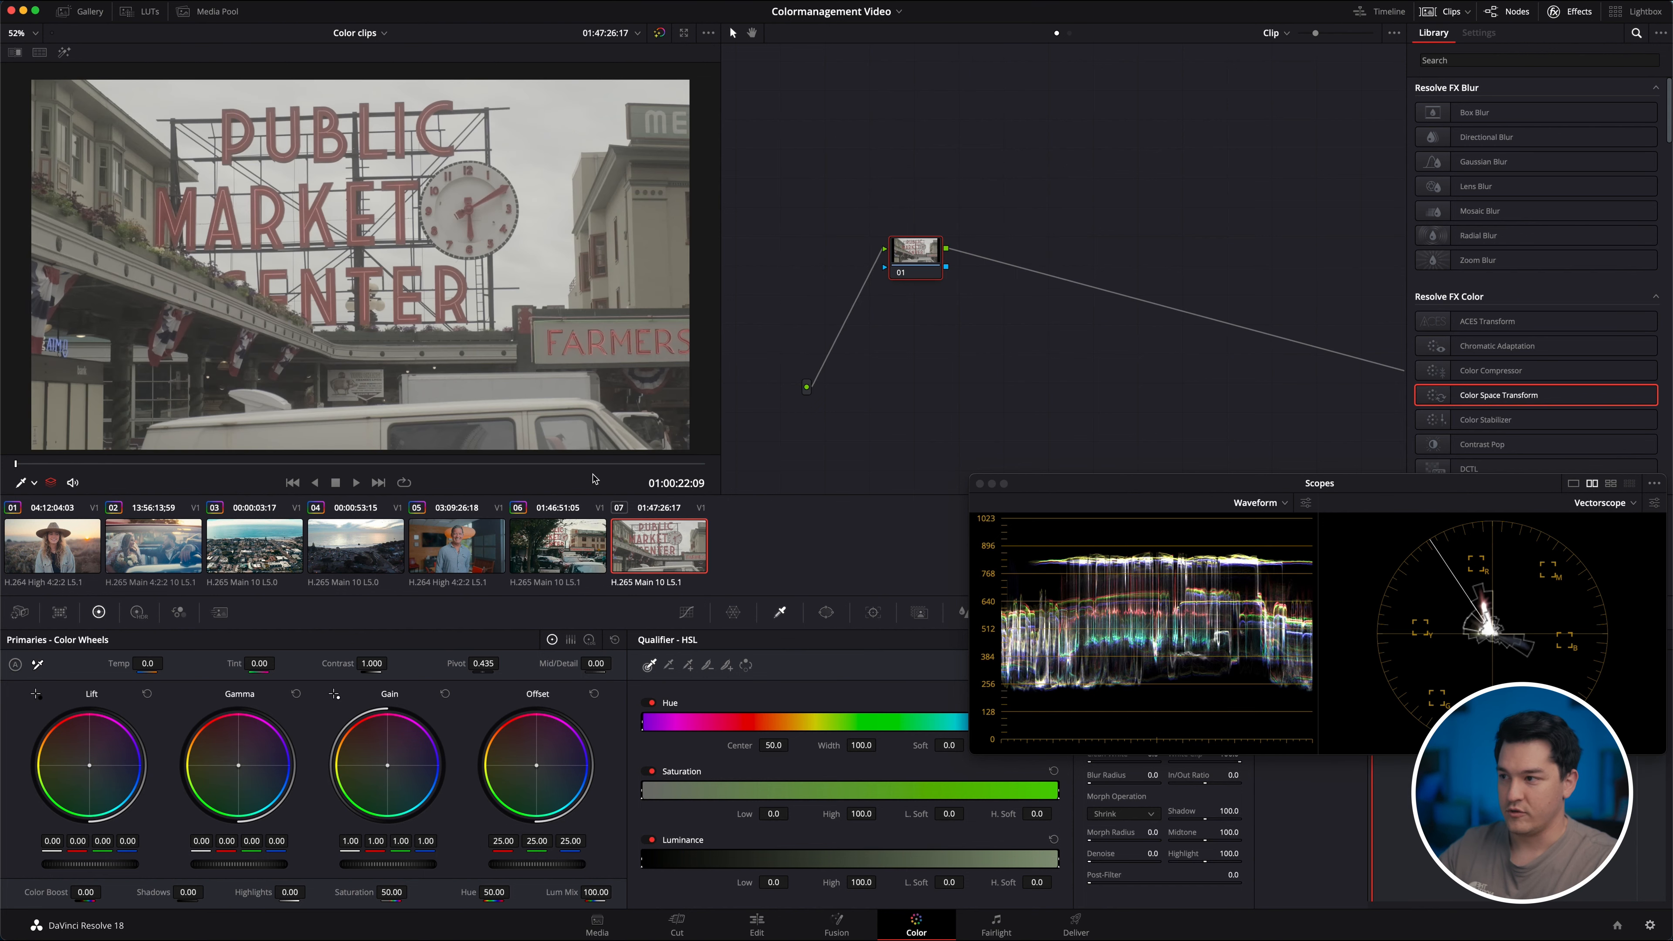
{"action": "key", "text": "ctrl+v"}
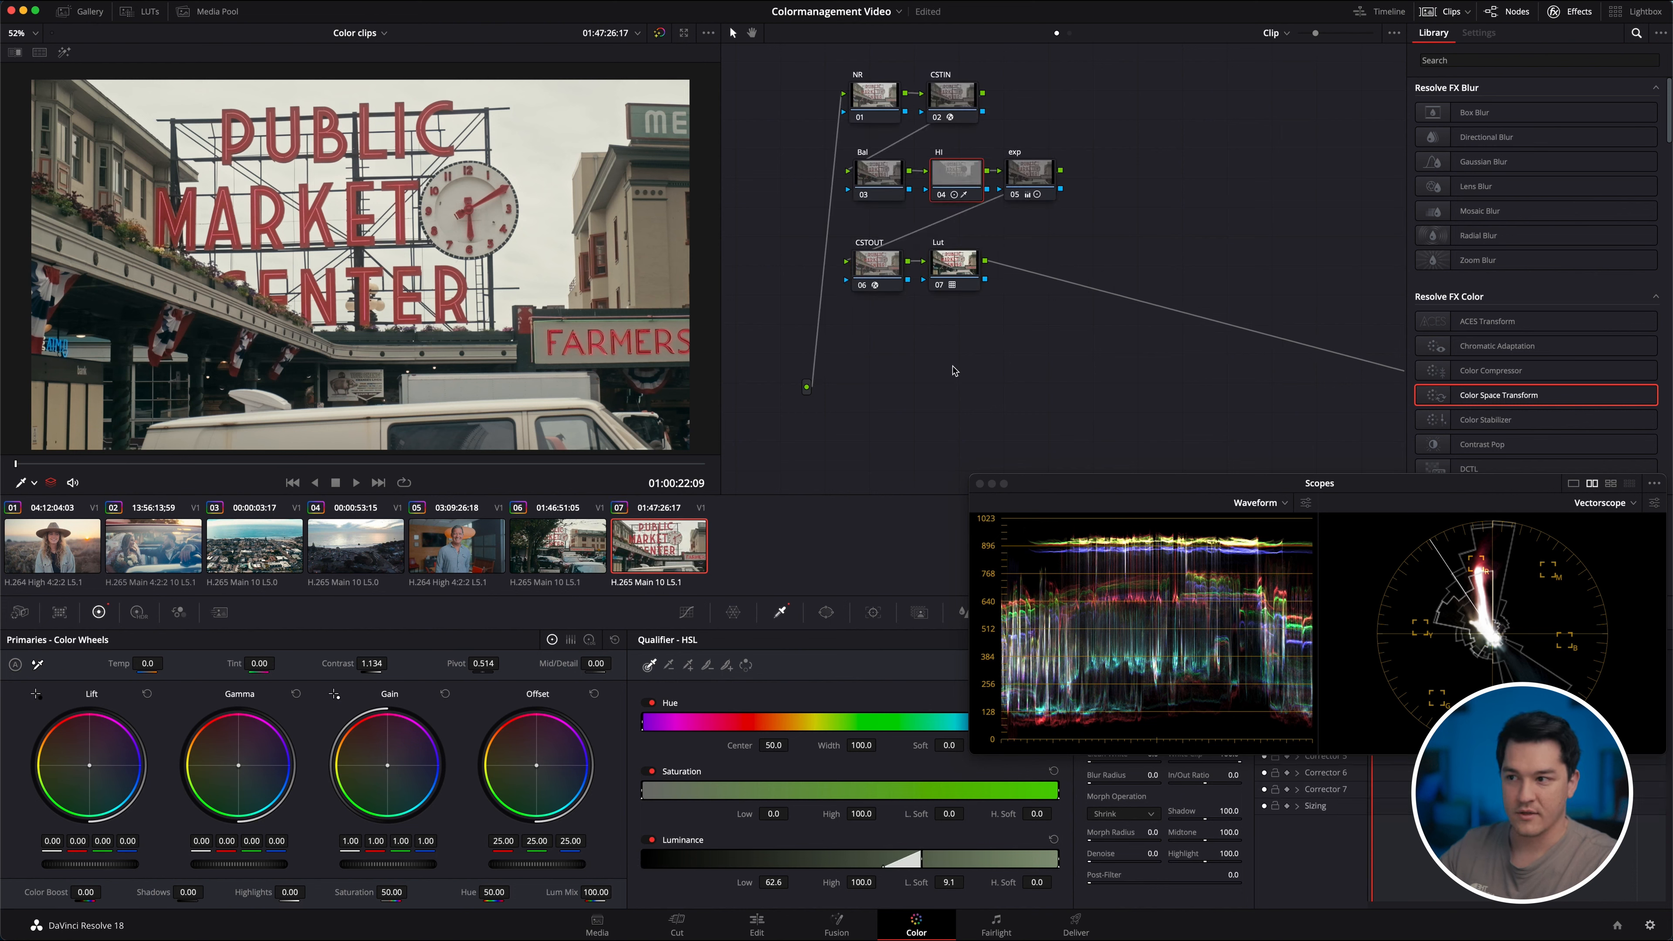
{"action": "left_click", "coordinate": [565, 561]}
{"action": "left_click", "coordinate": [680, 561]}
{"action": "left_click", "coordinate": [565, 560]}
{"action": "left_click", "coordinate": [642, 565]}
{"action": "left_click", "coordinate": [565, 561]}
{"action": "left_click", "coordinate": [669, 563]}
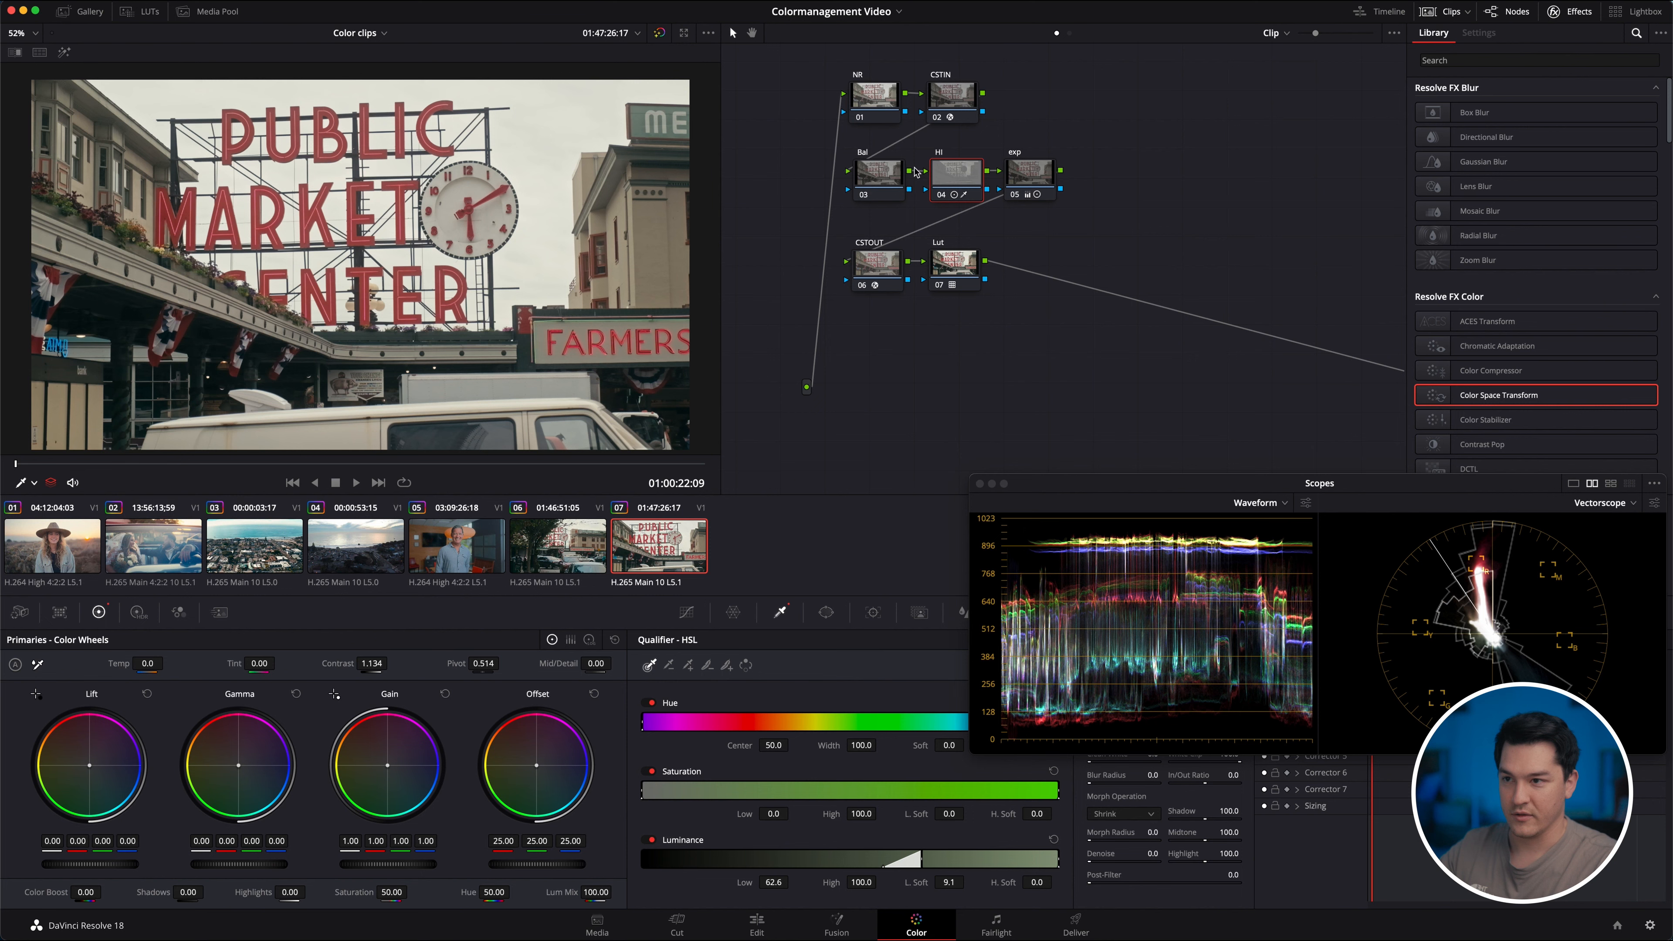
On clip 07's exp node, set the master lift to -0.01, matching the image and scopes against clip 06.
{"action": "left_click", "coordinate": [1004, 173]}
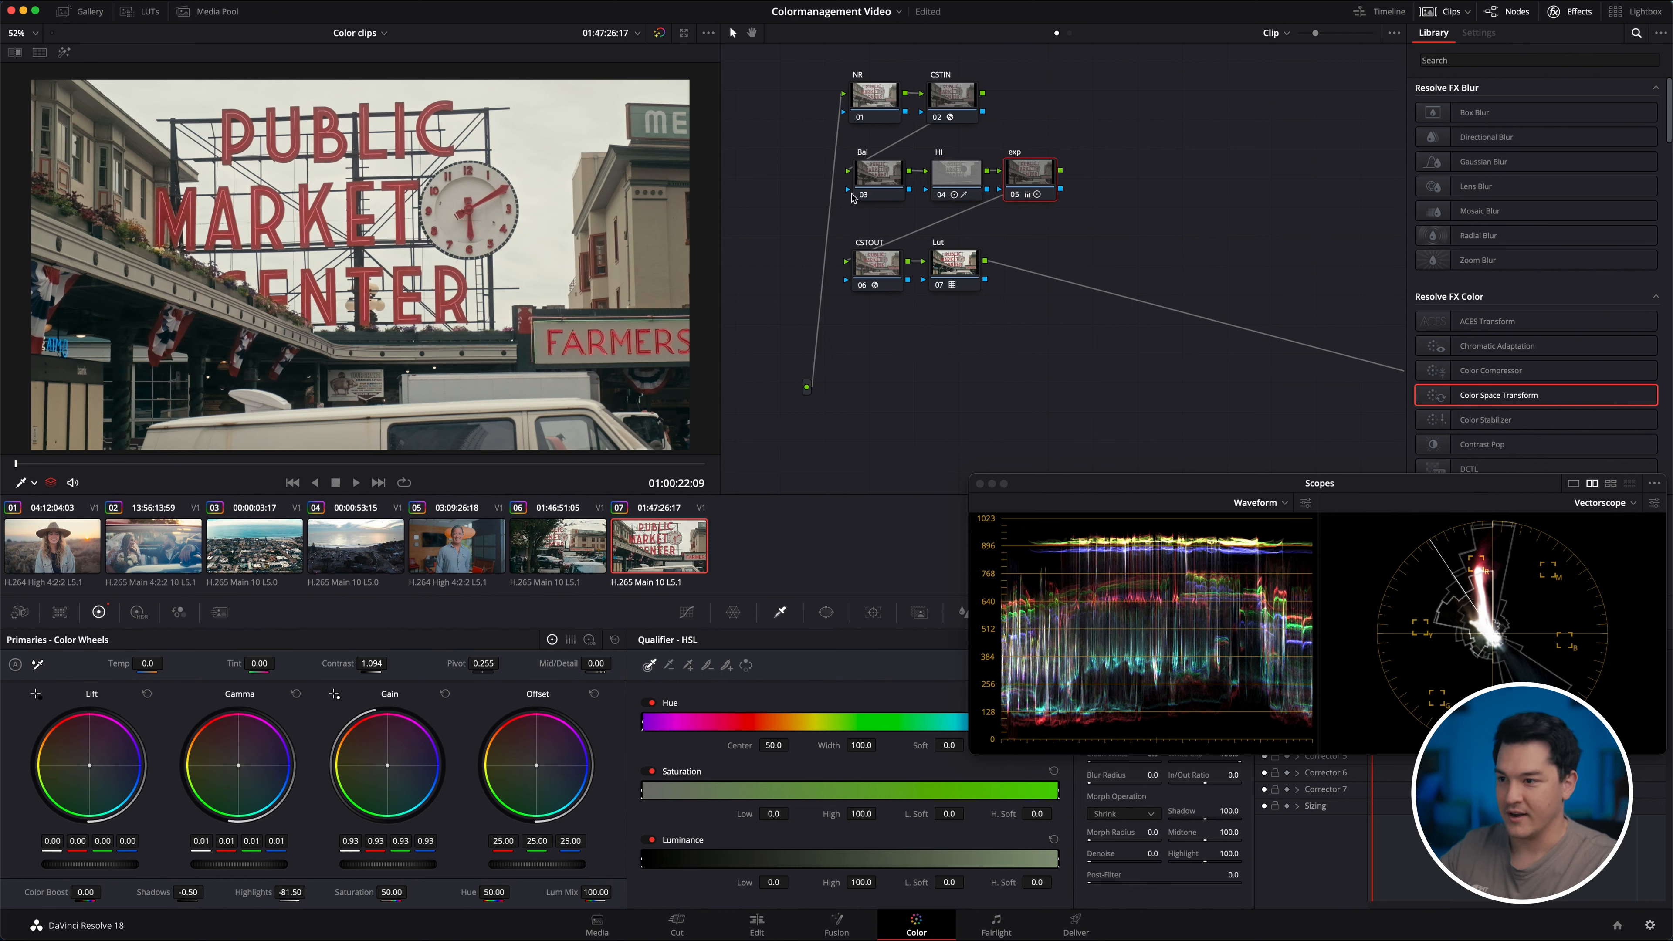
{"action": "left_click", "coordinate": [553, 565]}
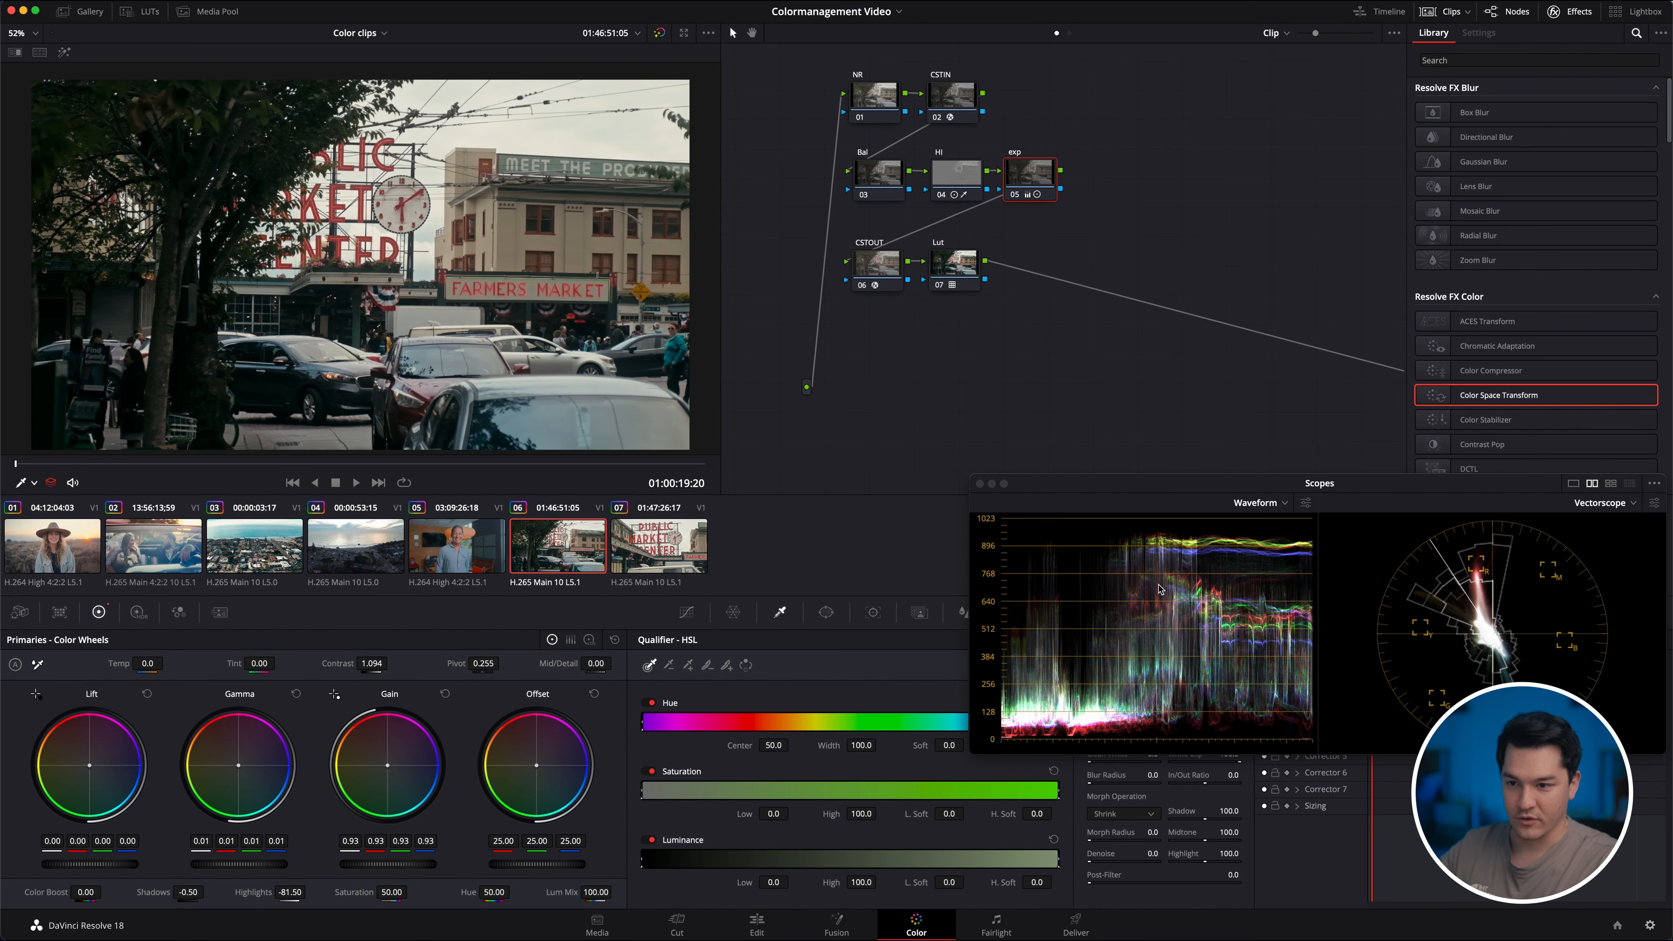
{"action": "key", "text": "Down"}
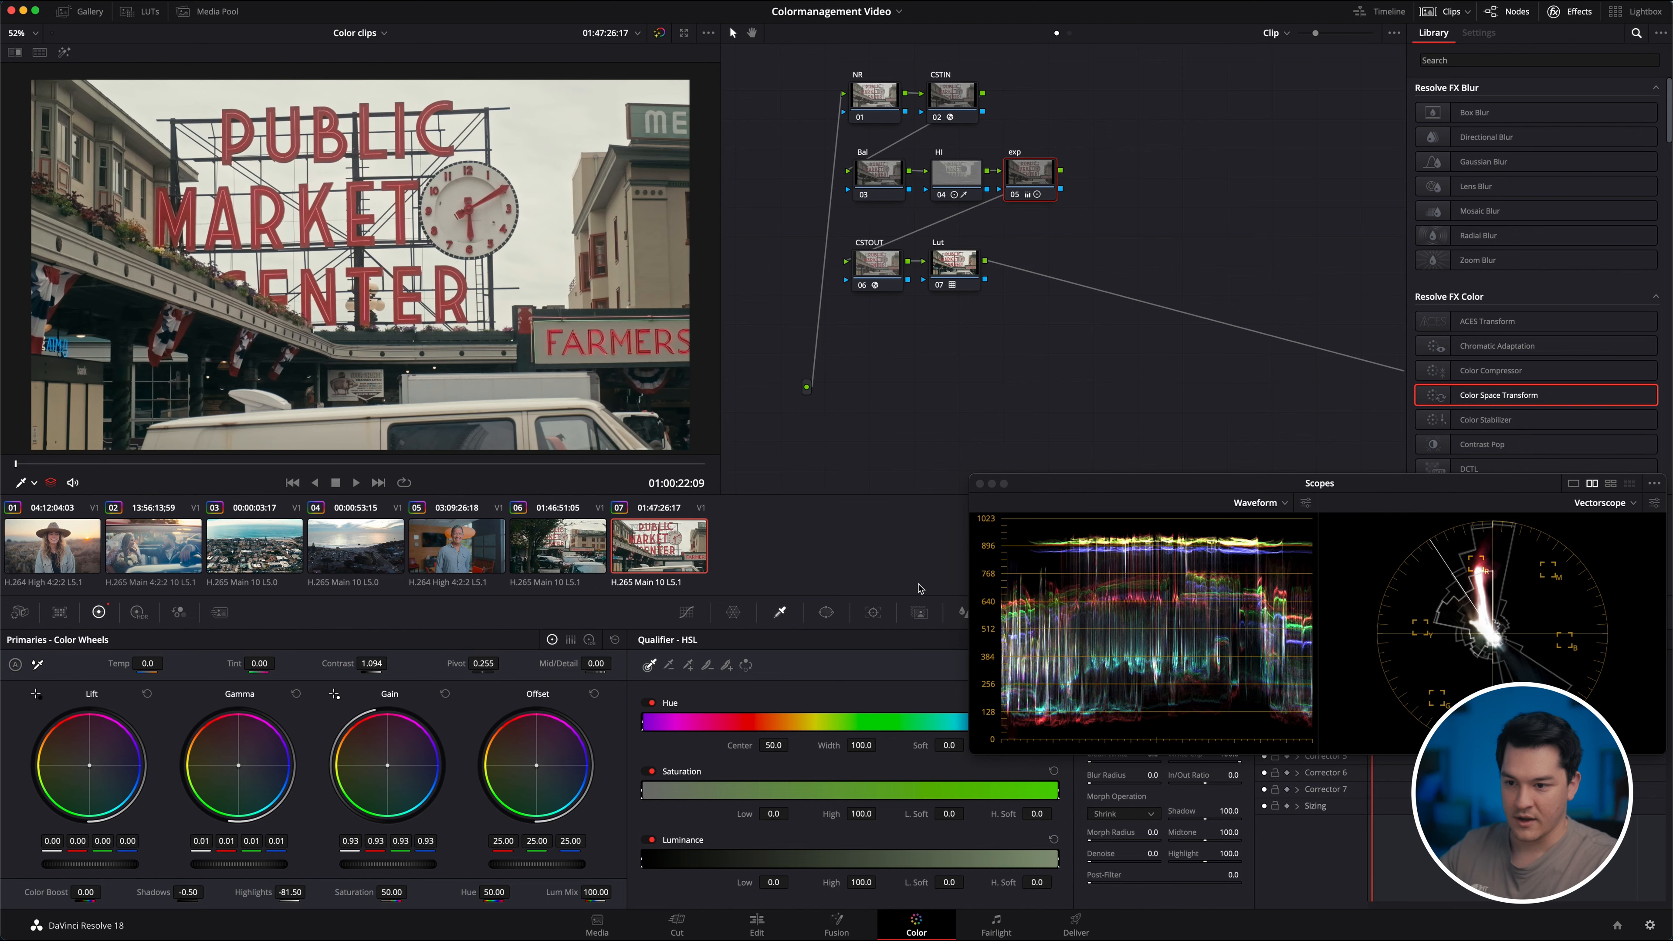
{"action": "left_click", "coordinate": [557, 541]}
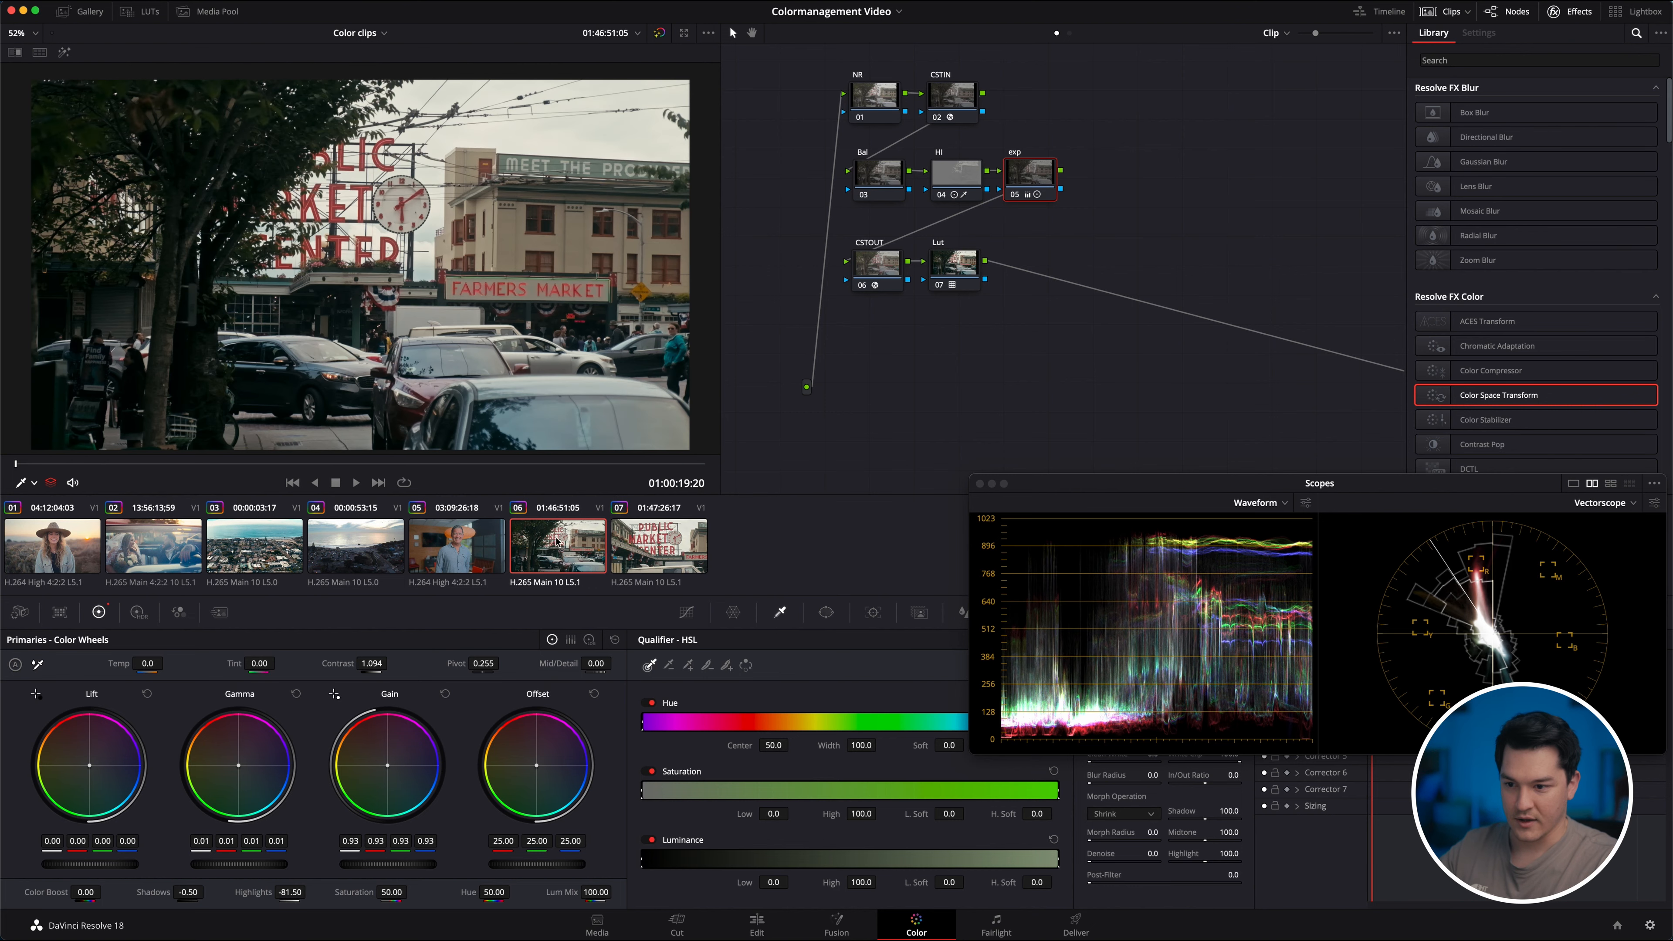
{"action": "left_click", "coordinate": [646, 565]}
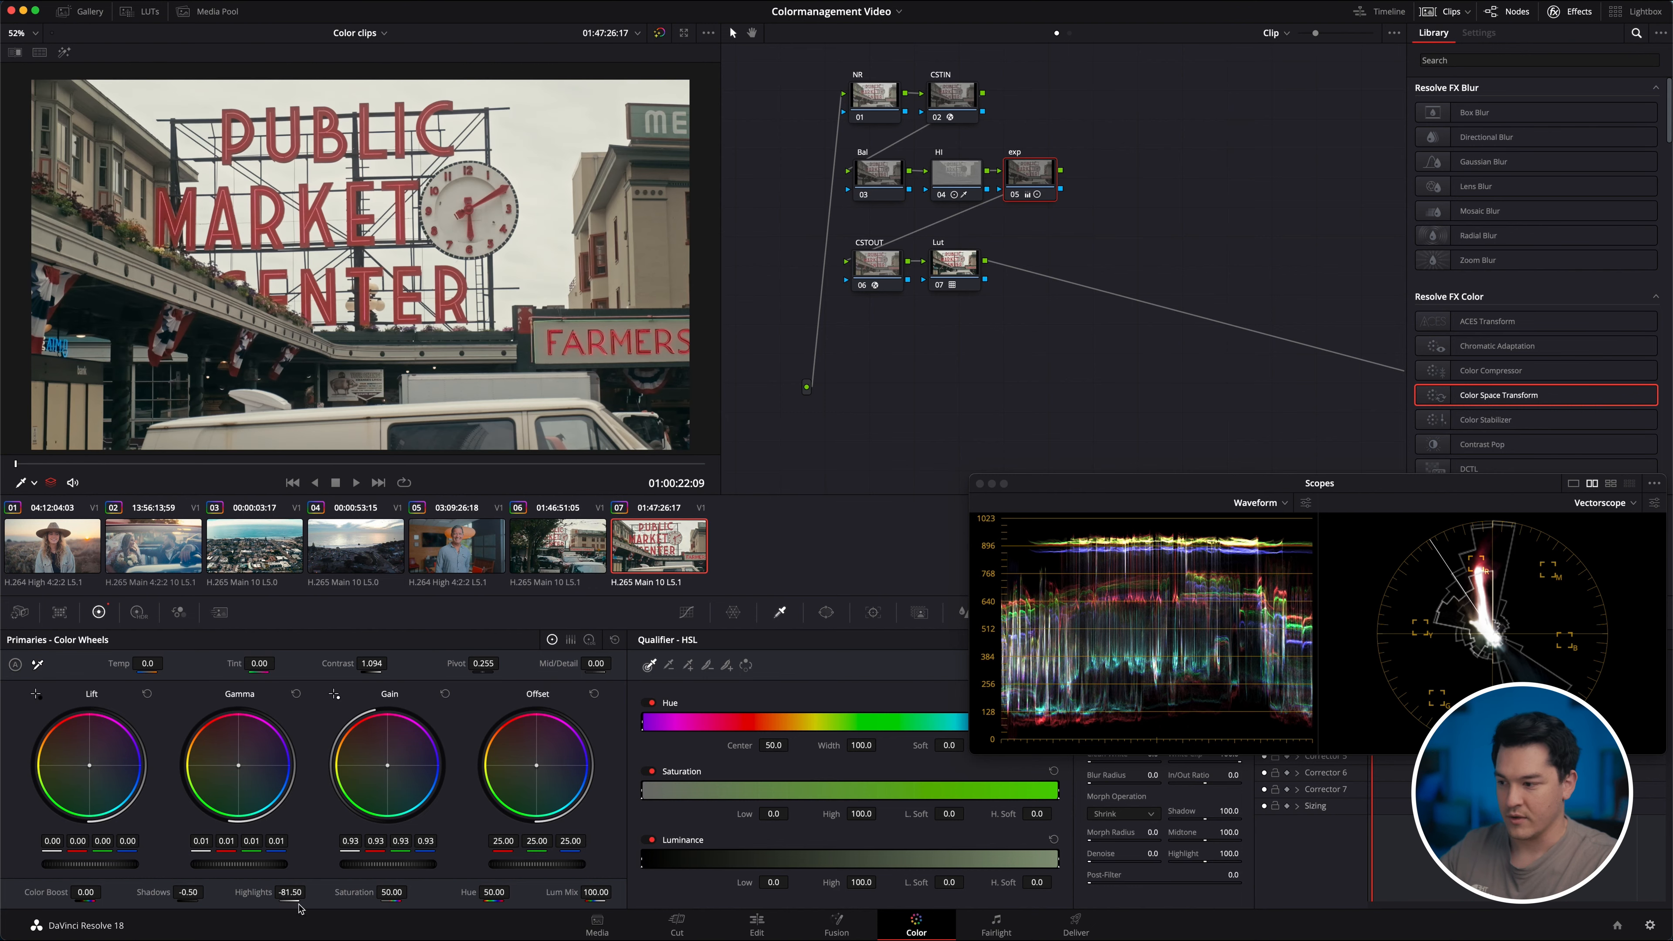
{"action": "left_click_drag", "start_coordinate": [115, 869], "coordinate": [102, 869]}
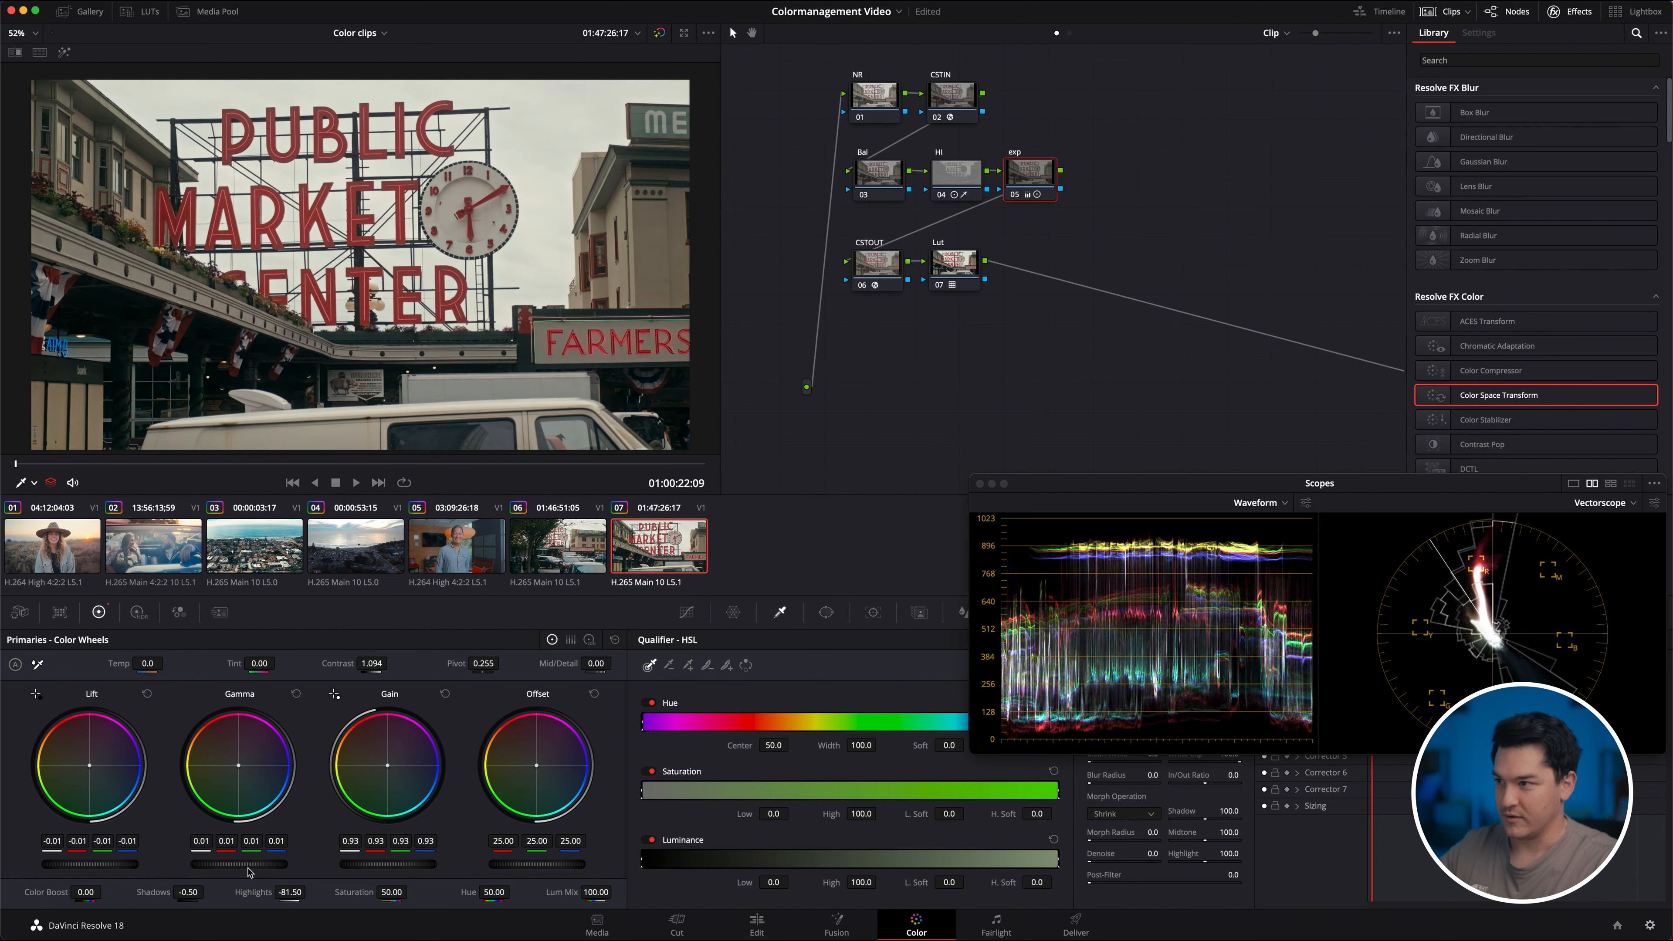
{"action": "left_click", "coordinate": [599, 569]}
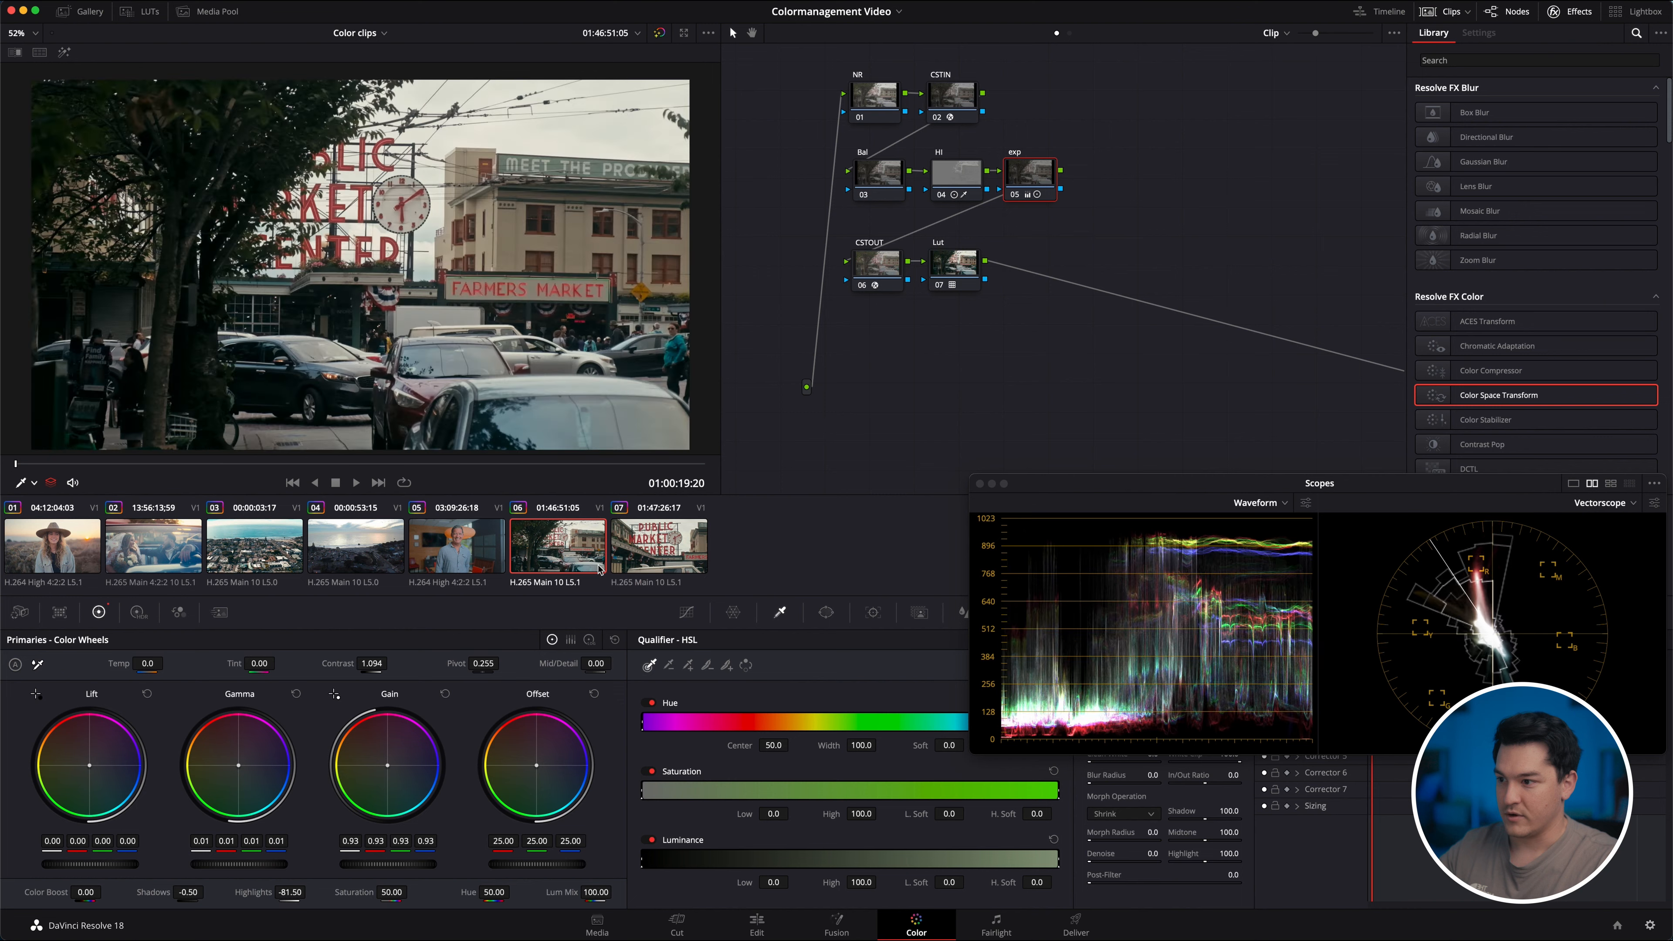
{"action": "left_click", "coordinate": [648, 561]}
{"action": "left_click", "coordinate": [597, 561]}
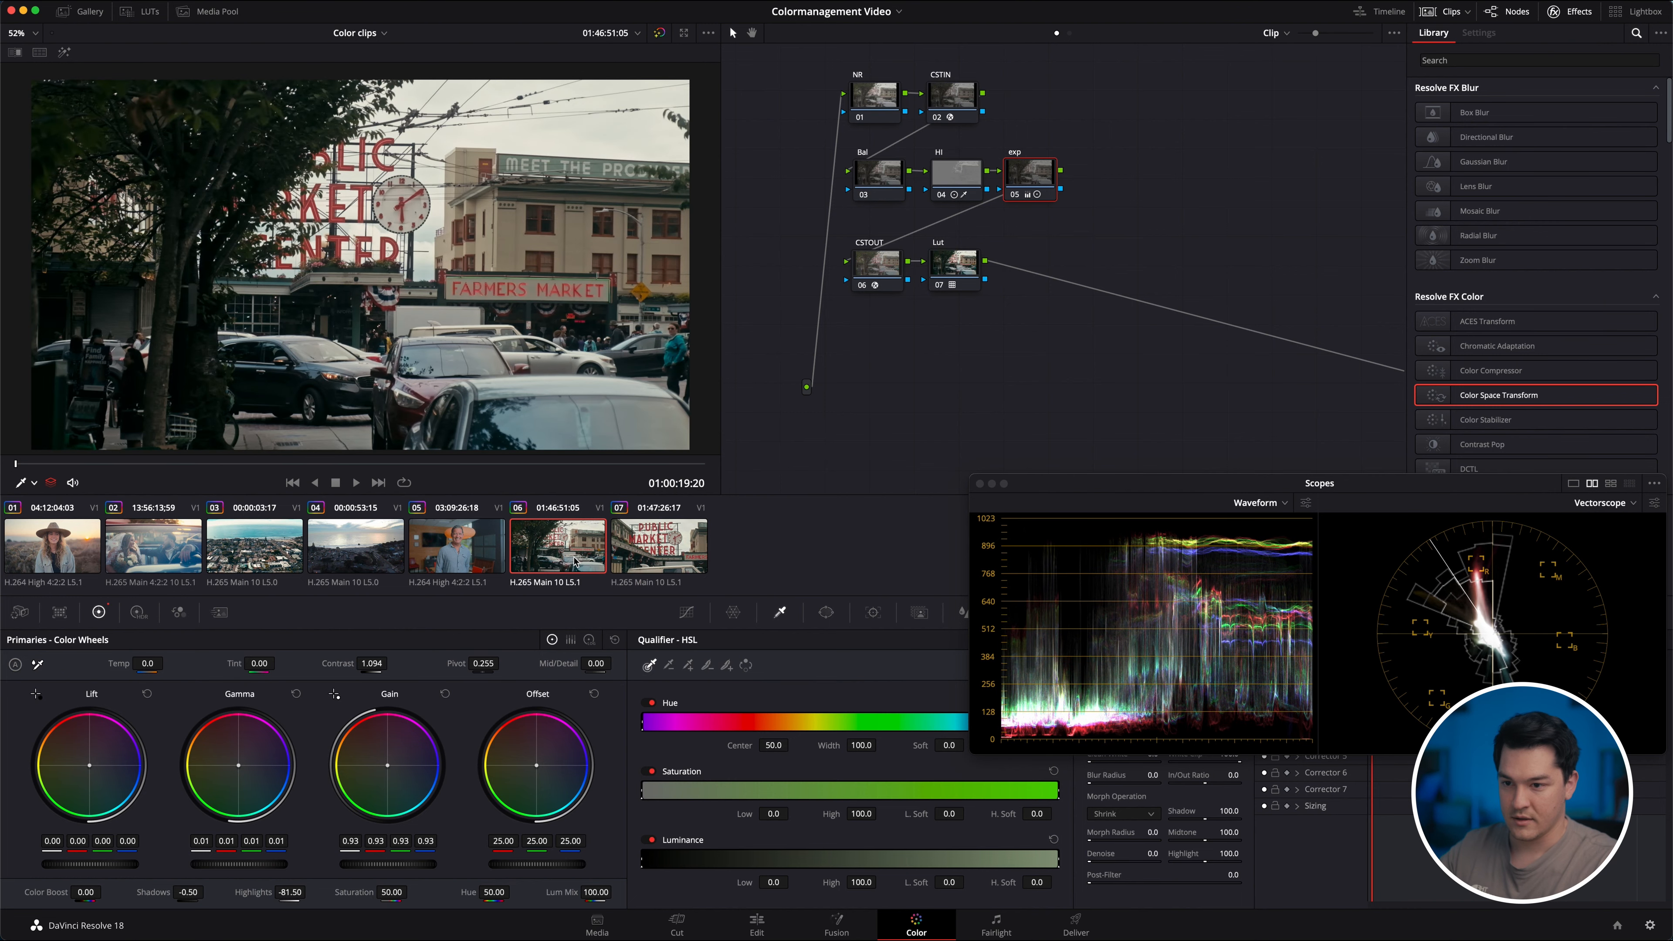
{"action": "left_click", "coordinate": [649, 560]}
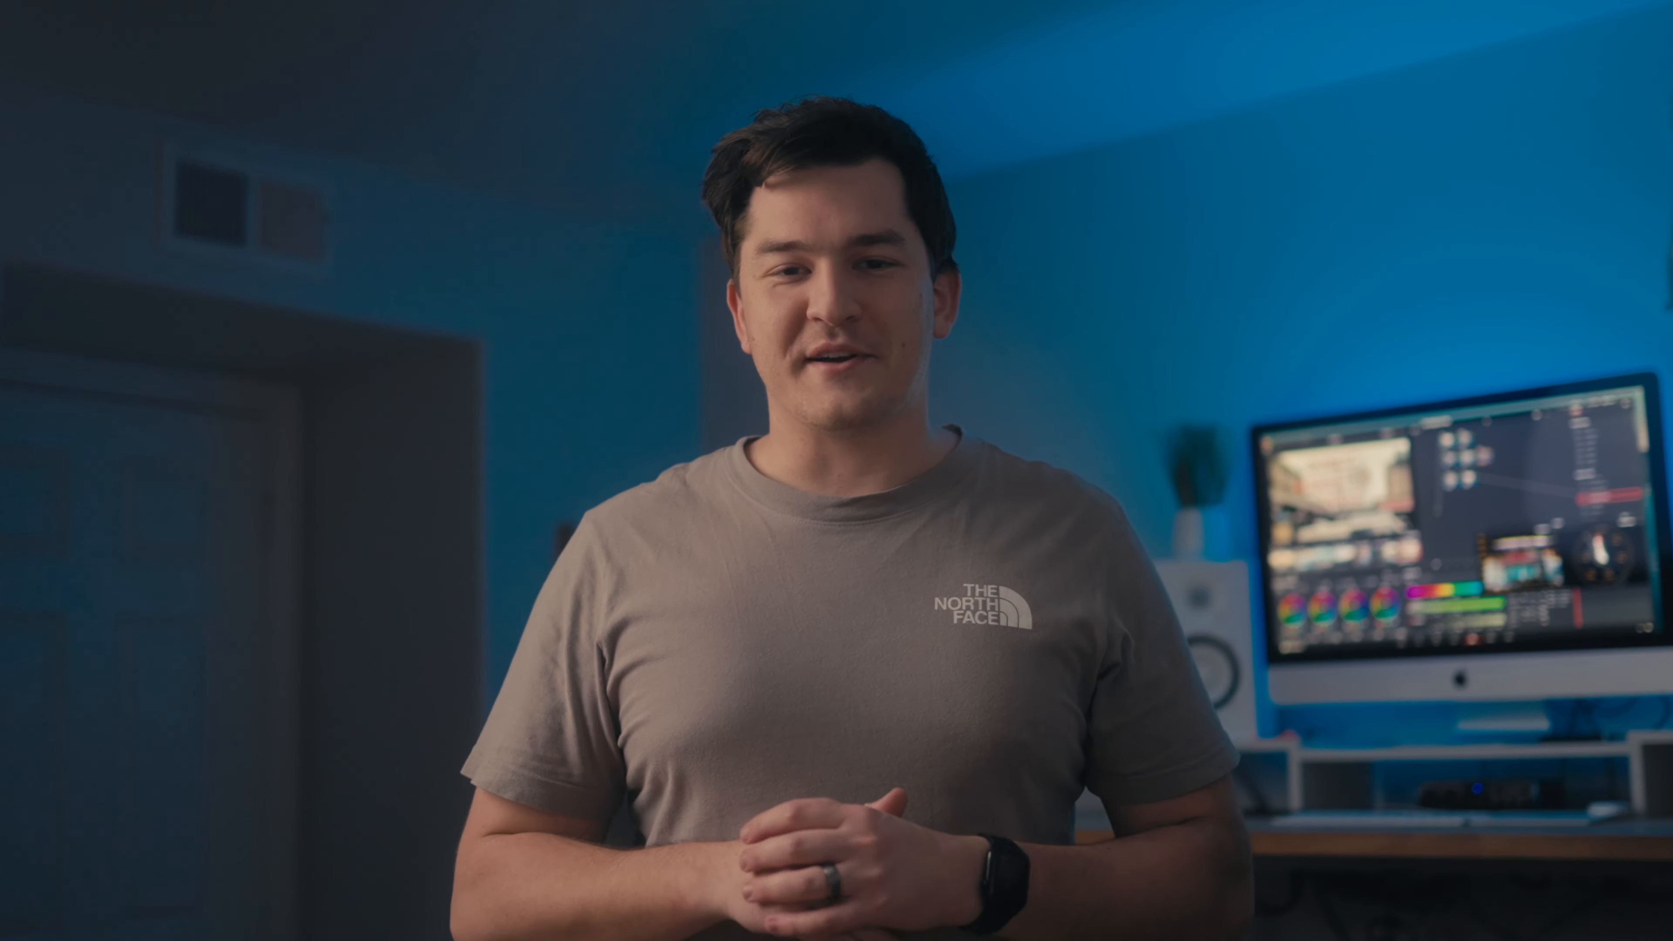